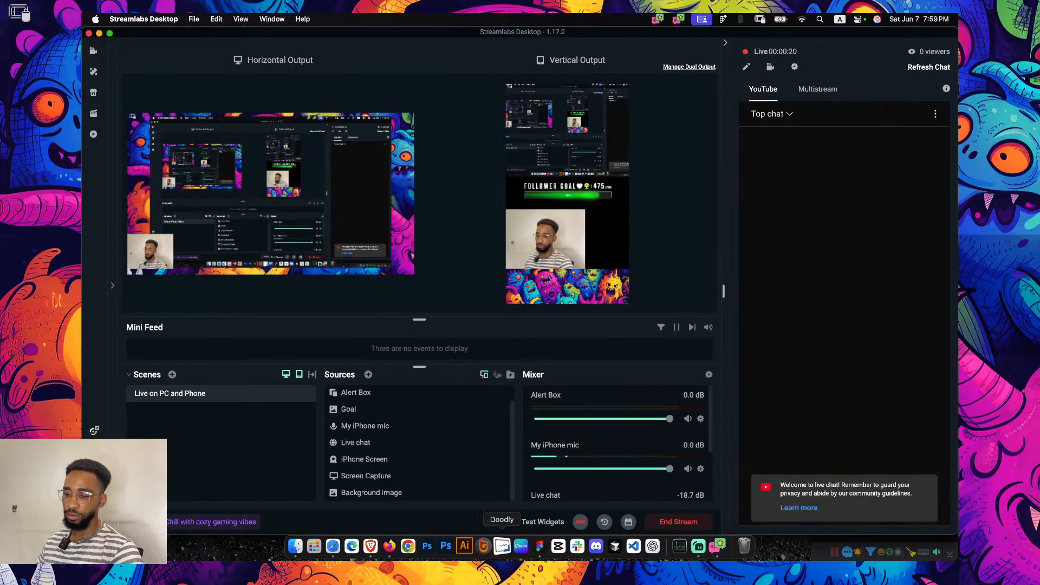
Switch to Figma, bring the Subscription frame's Notification Panel screen into view and clear the selection
left_click(539, 546)
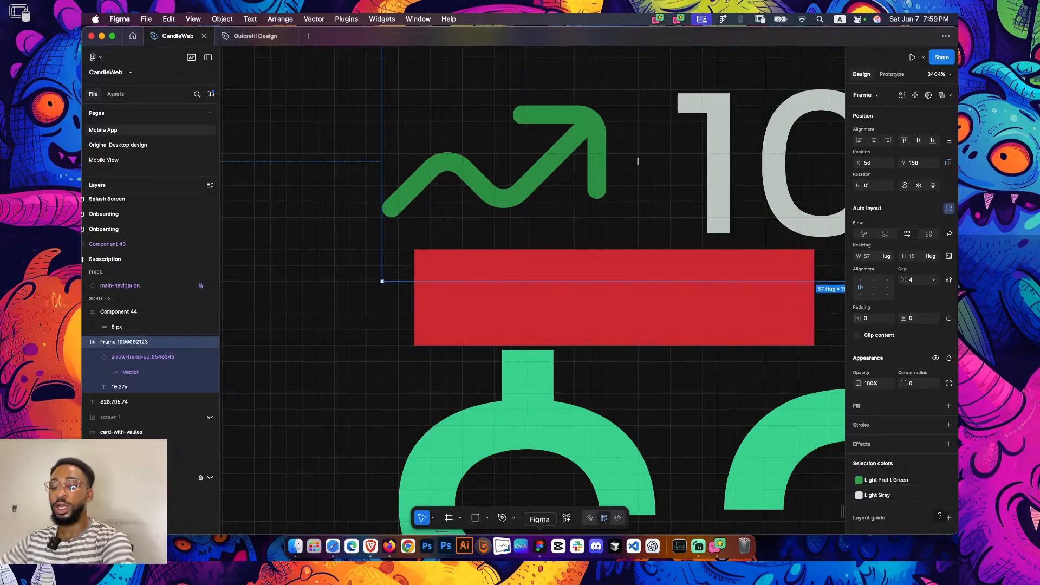
key("super+minus")
key("super+minus")
key("super+minus")
key("super+minus")
key("super+minus")
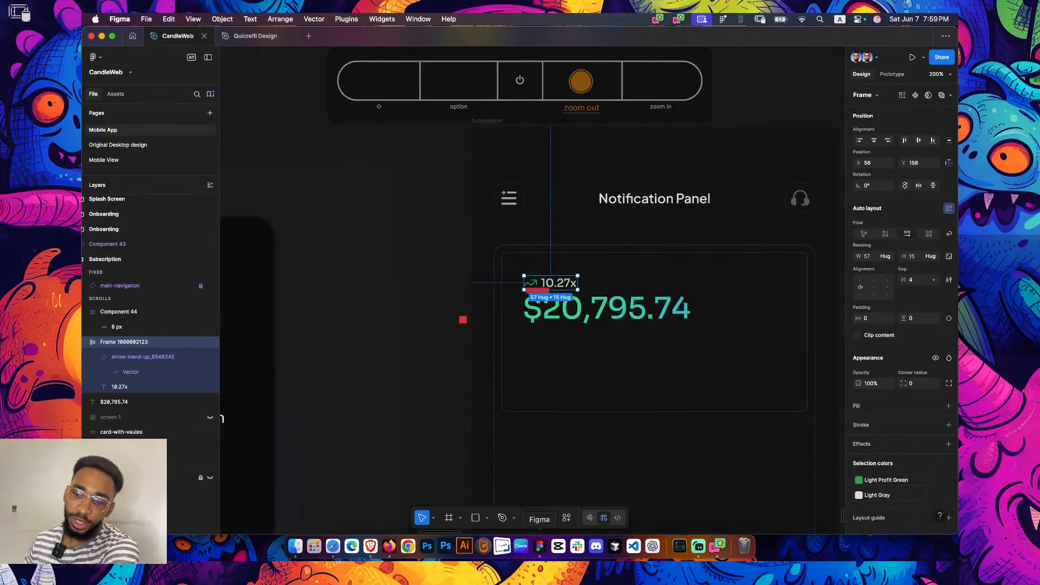
key("super+minus")
key("super+minus")
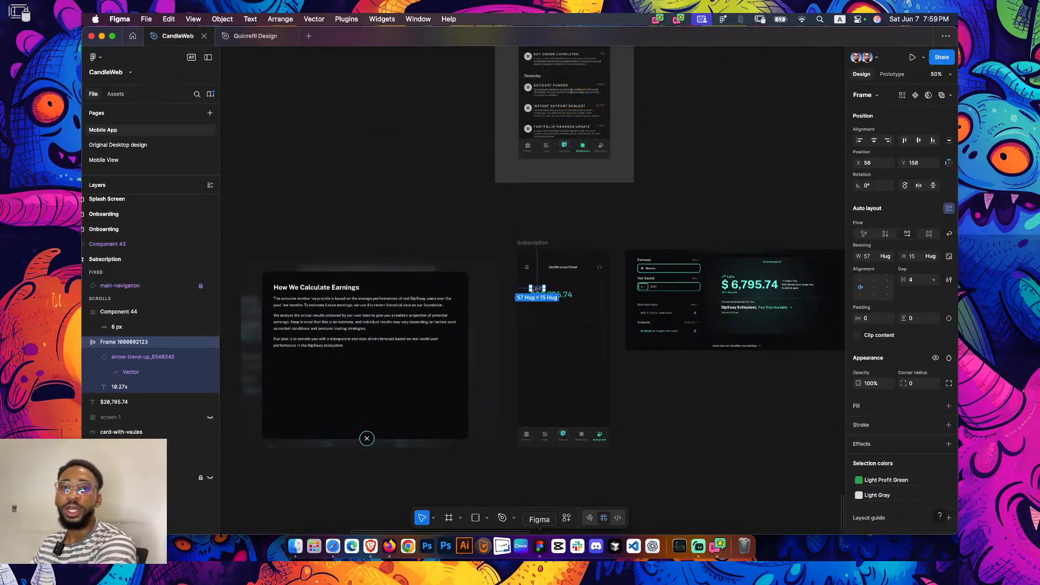
key("super+plus")
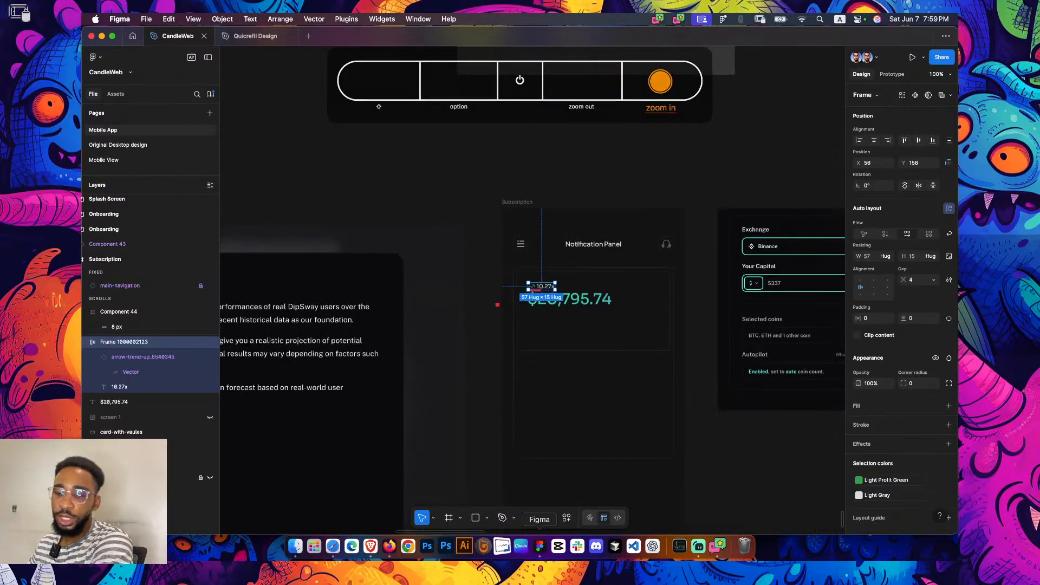
key("super+plus")
left_click(395, 168)
key("Escape")
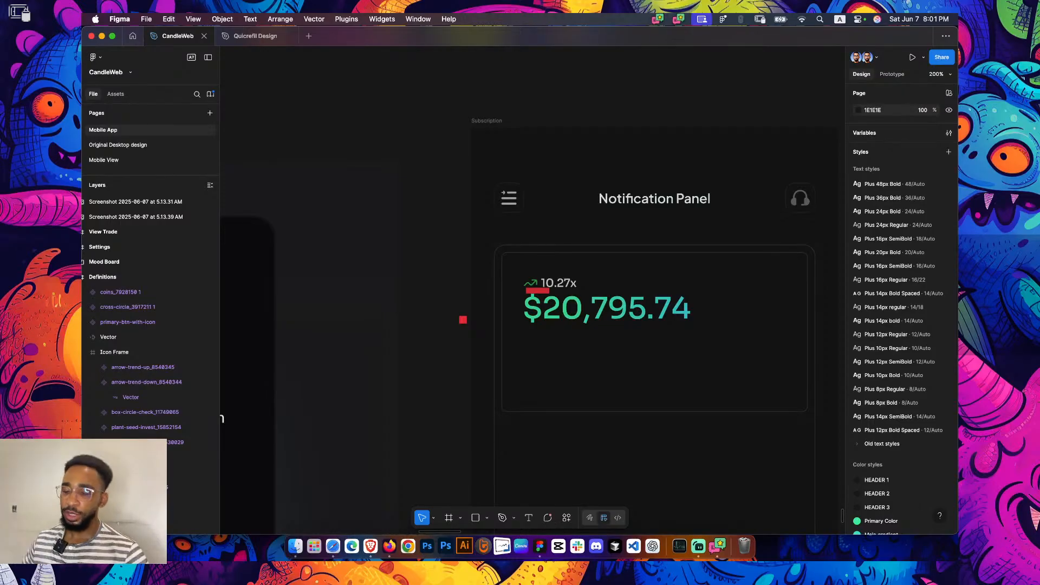
Examine the reference earnings calculator screenshot with the $ 6,795.74 profit card beside the Subscription frame
scroll(595, 271, "down", 3)
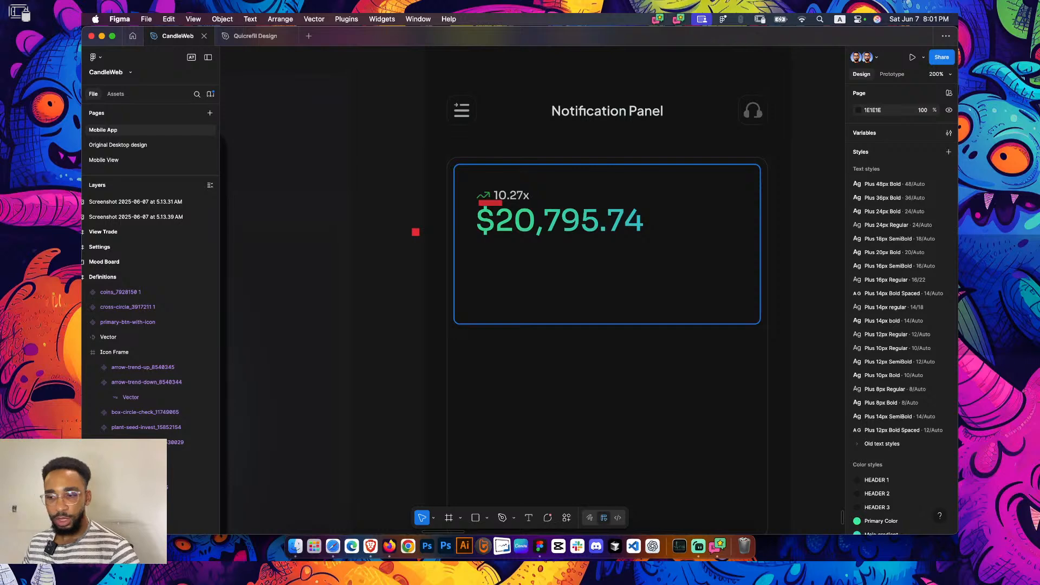
scroll(541, 270, "right", 2)
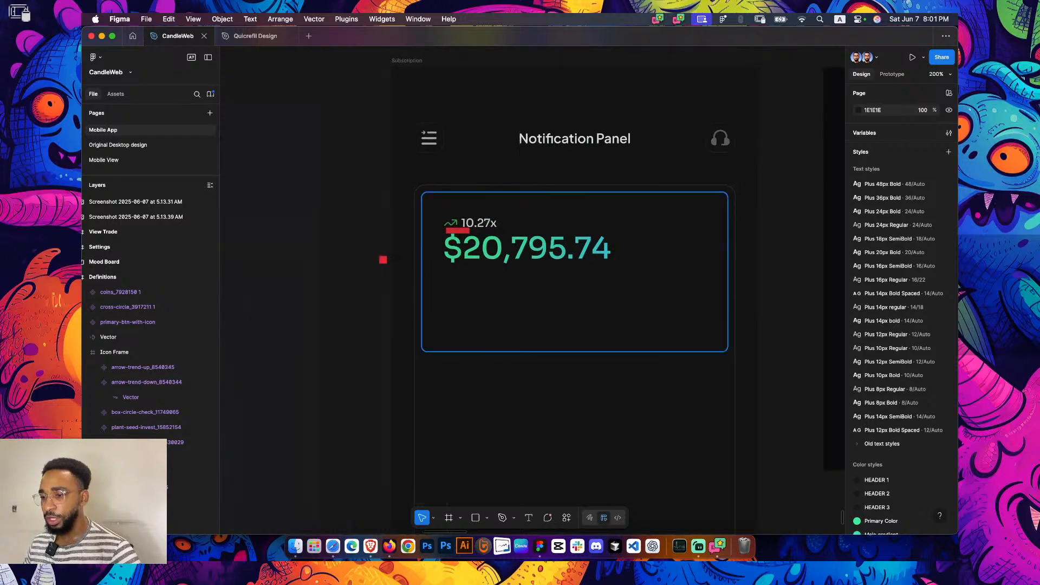
scroll(520, 260, "up", 3)
scroll(479, 267, "down", 10)
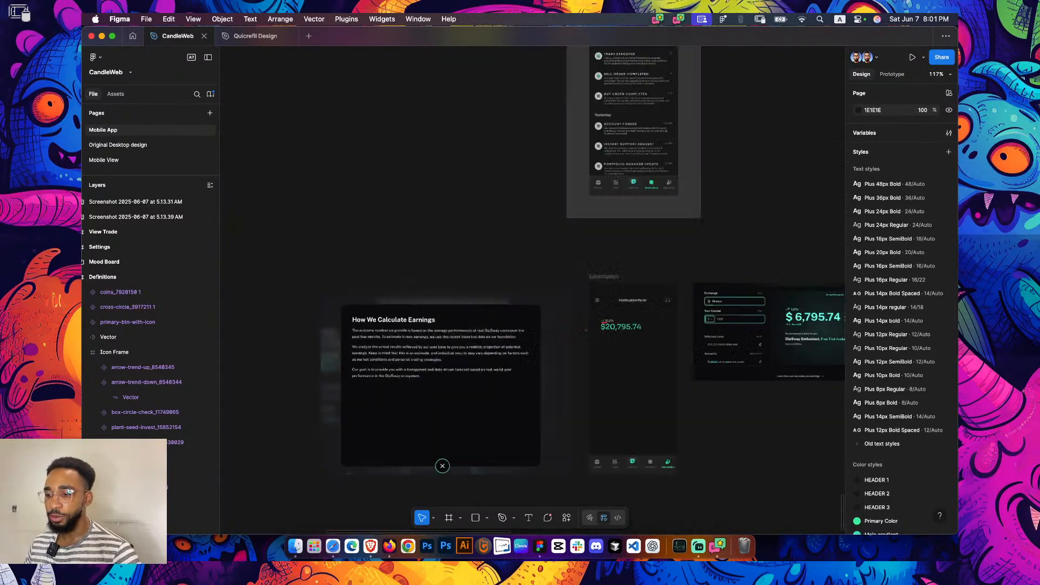
scroll(703, 297, "up", 10)
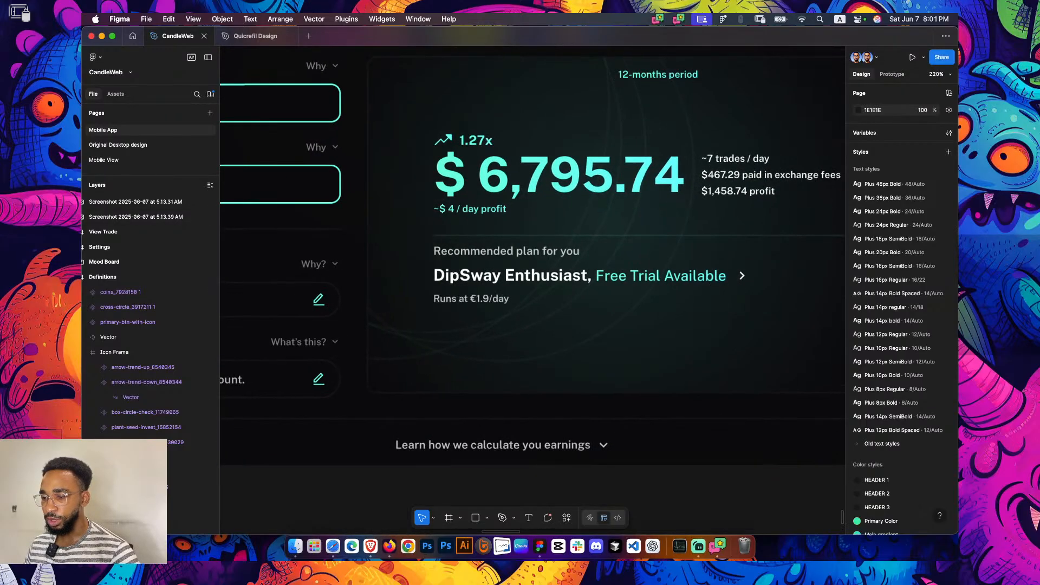
scroll(704, 293, "down", 3)
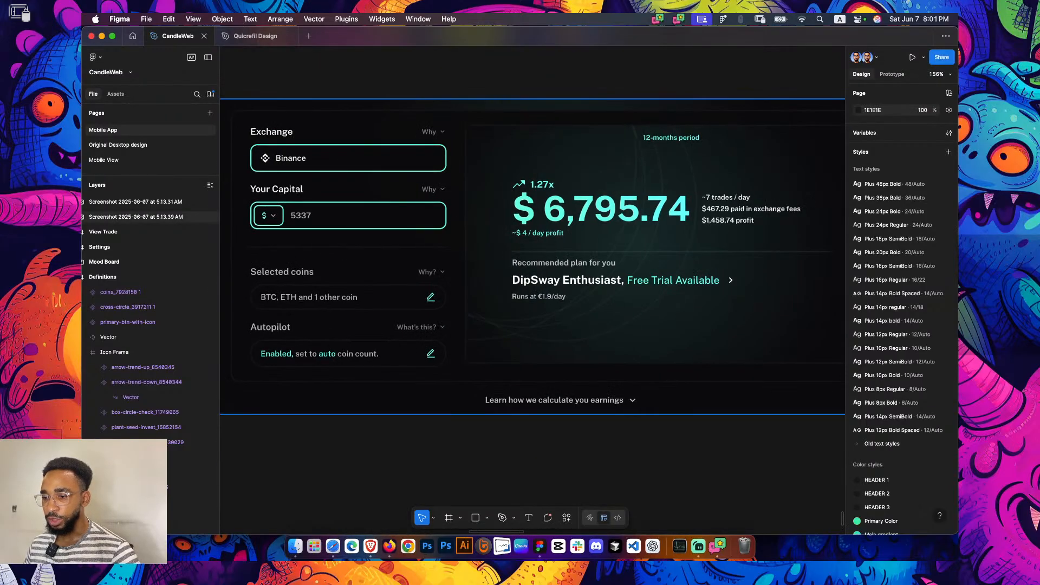
scroll(707, 297, "down", 2)
scroll(707, 297, "down", 3)
scroll(707, 297, "up", 2)
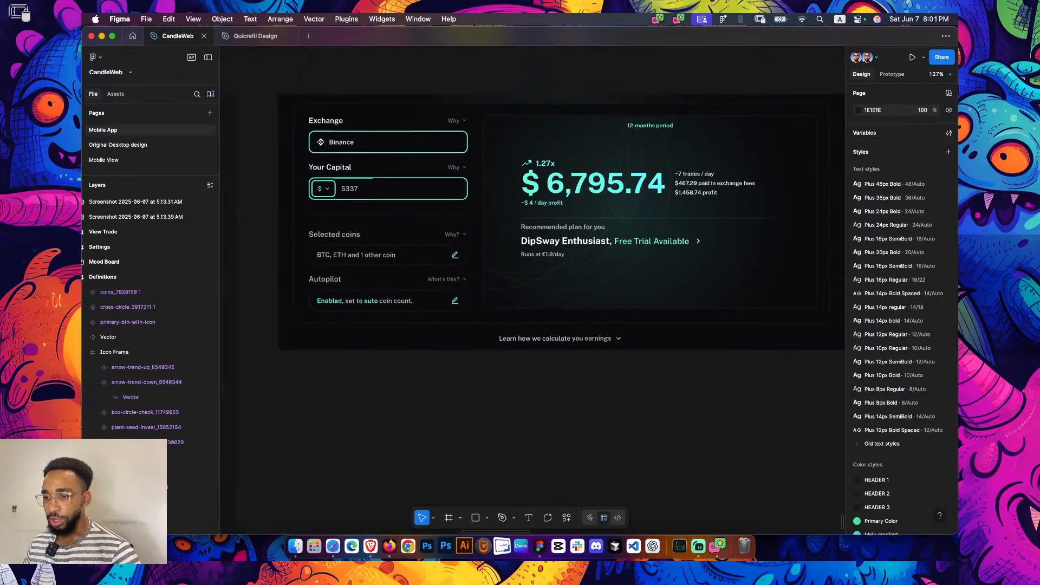
scroll(549, 233, "up", 2)
scroll(549, 232, "down", 1)
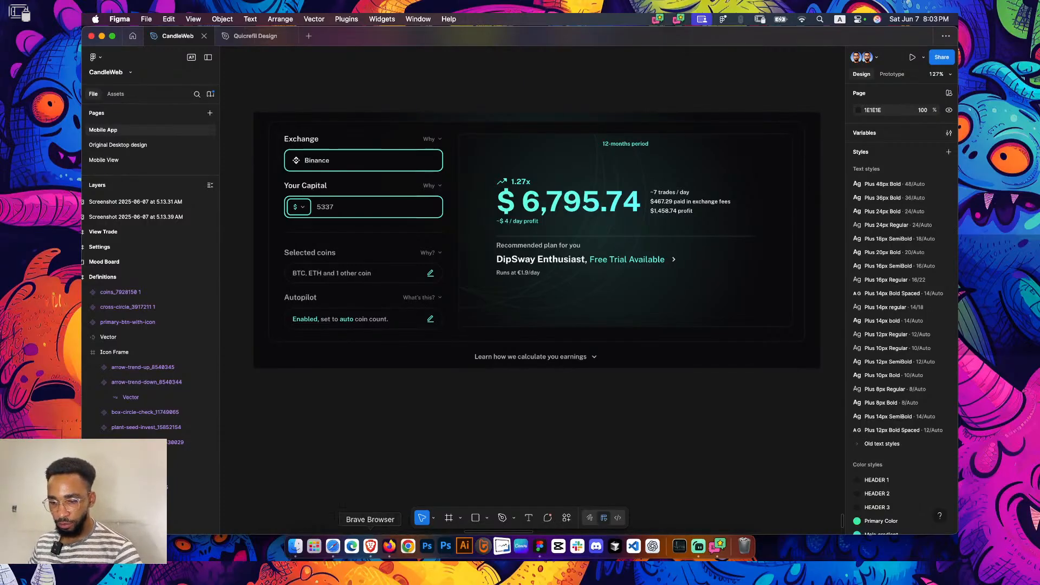
Switch to the TikTok LIVE Center in Safari and save Education as the live's primary topic
left_click(332, 546)
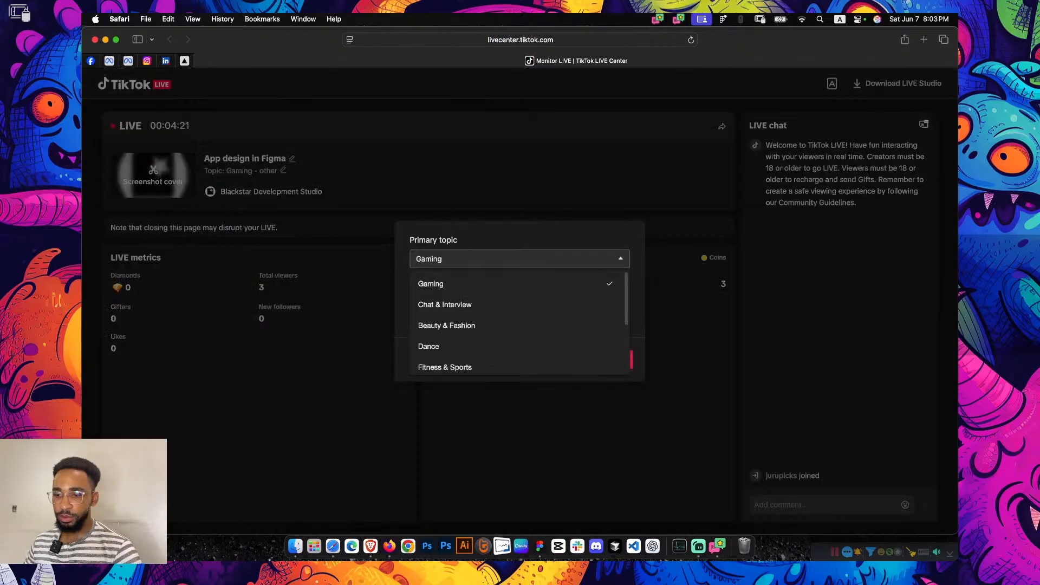
double_click(429, 258)
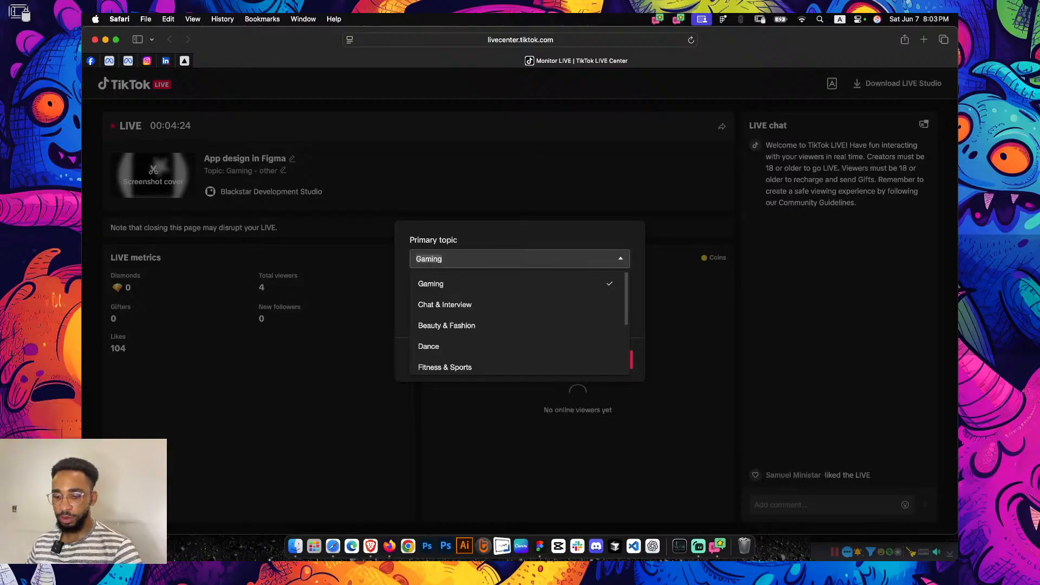
scroll(514, 341, "down", 3)
left_click(434, 359)
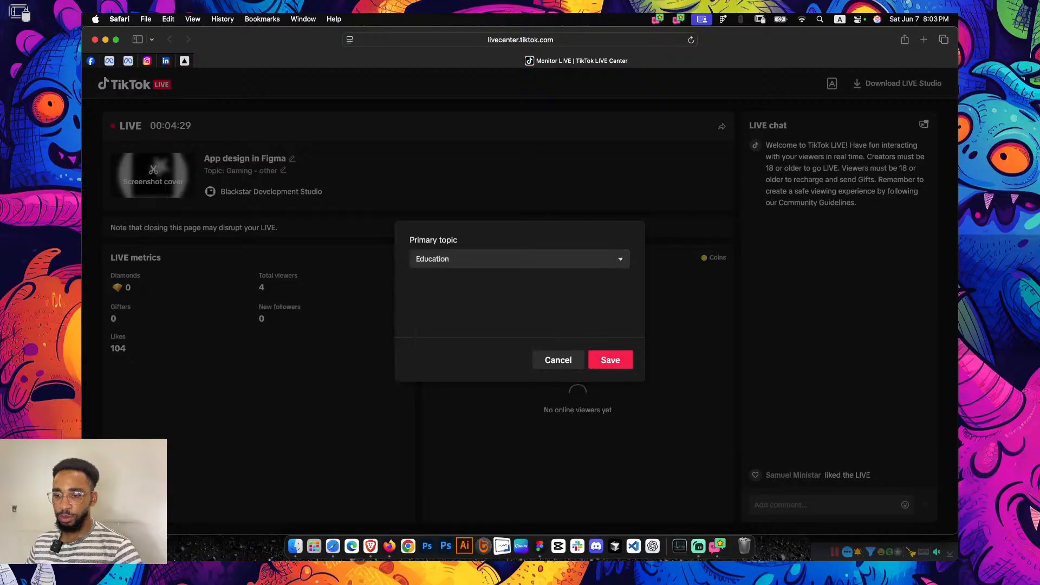
left_click(610, 360)
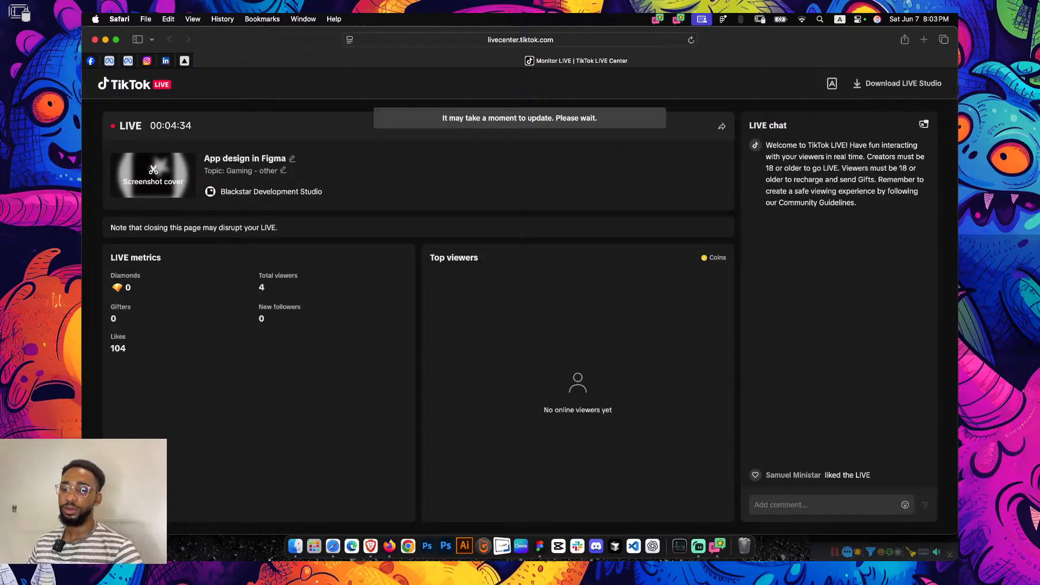
Switch to the socialstream app
key("super+Tab")
key("super+Tab")
key("super+Tab")
key("super+shift+Tab")
key("super+Tab")
key("super+Tab")
key("super+shift+Tab")
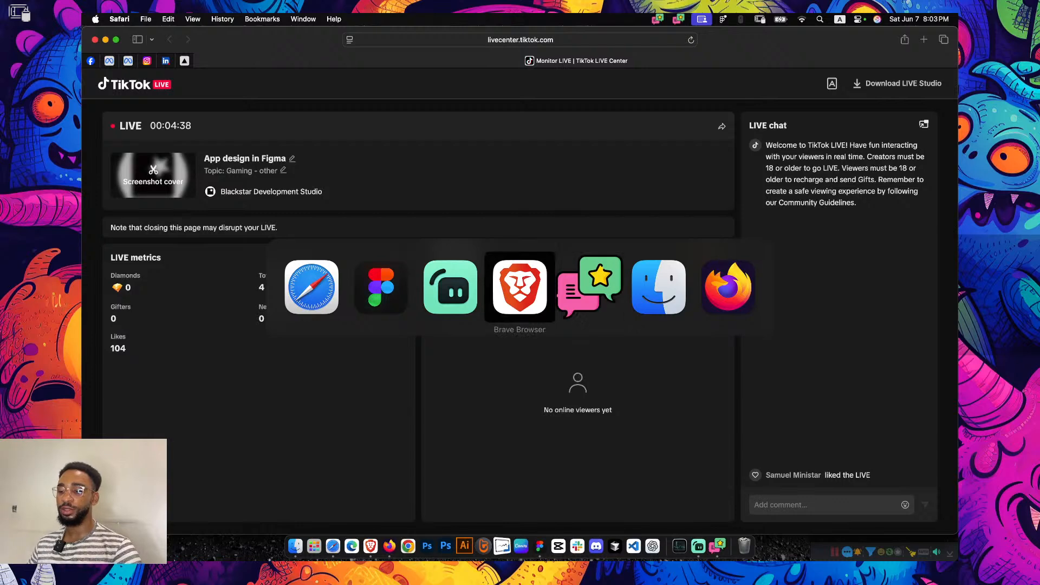
key("super+Tab")
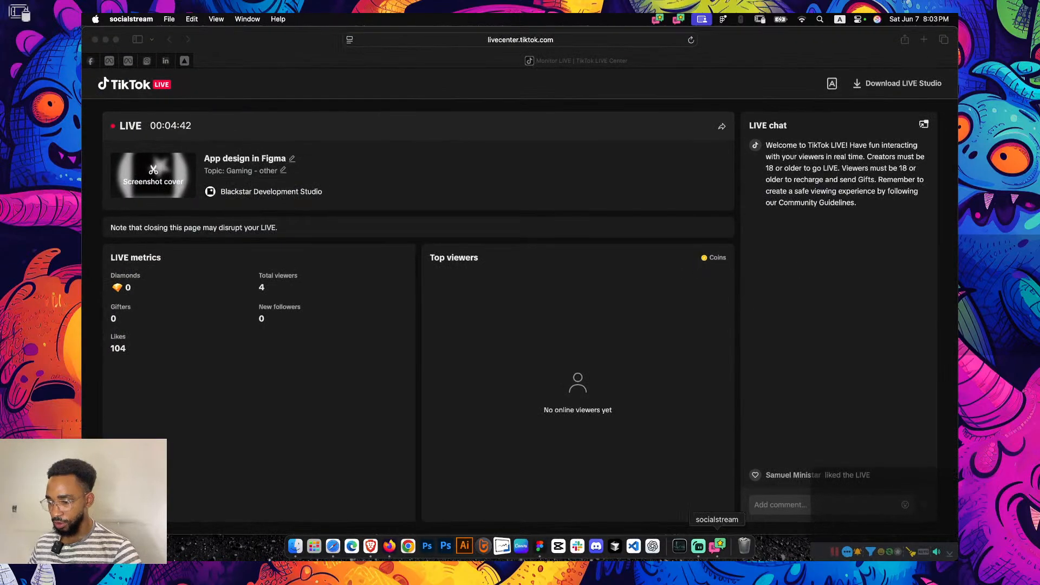
left_click(718, 545)
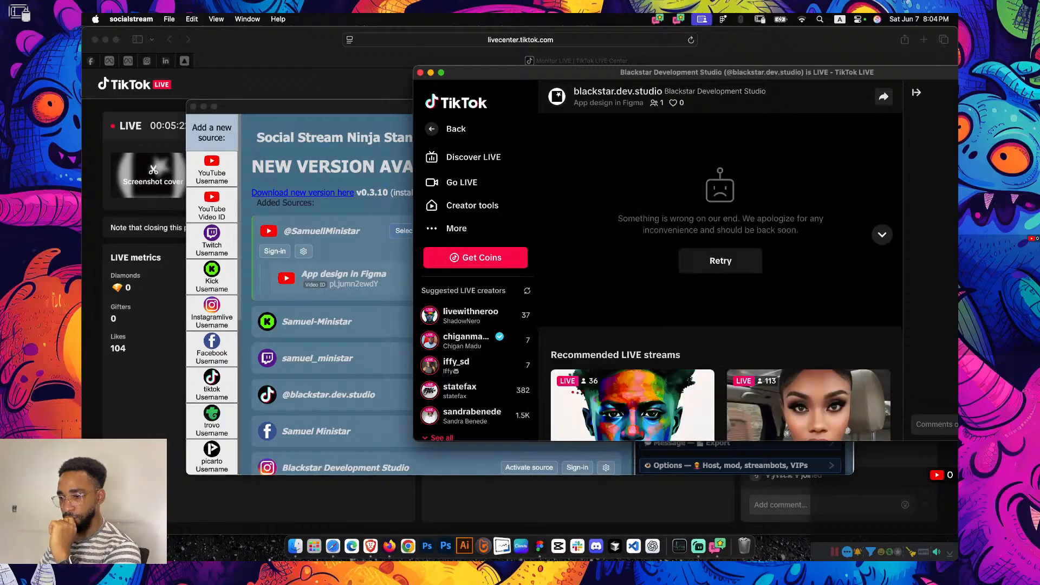
Check the TikTok live window, reposition it so its chat shows fully, and close it
scroll(721, 260, "down", 3)
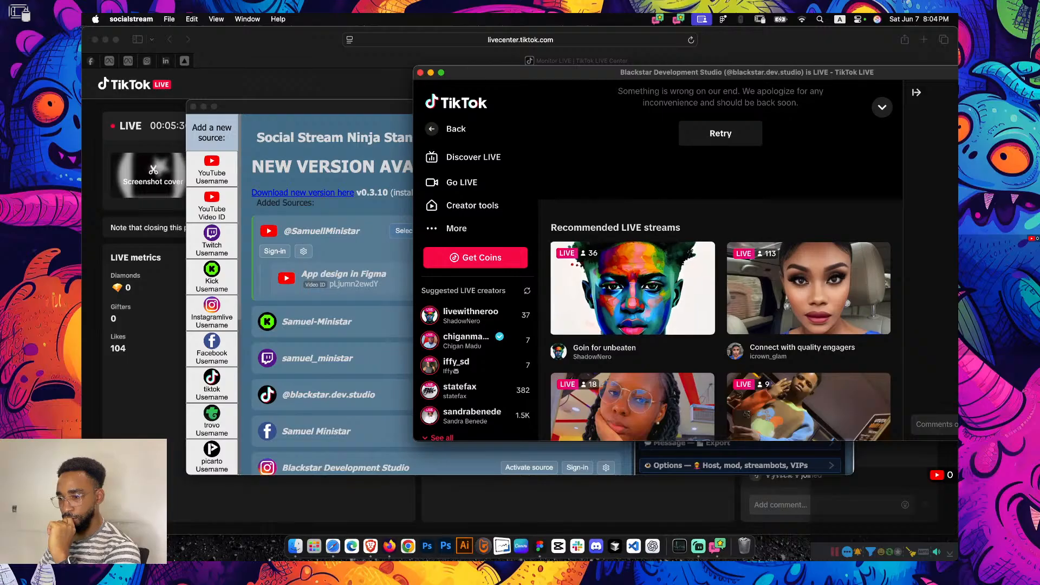
scroll(720, 260, "down", 2)
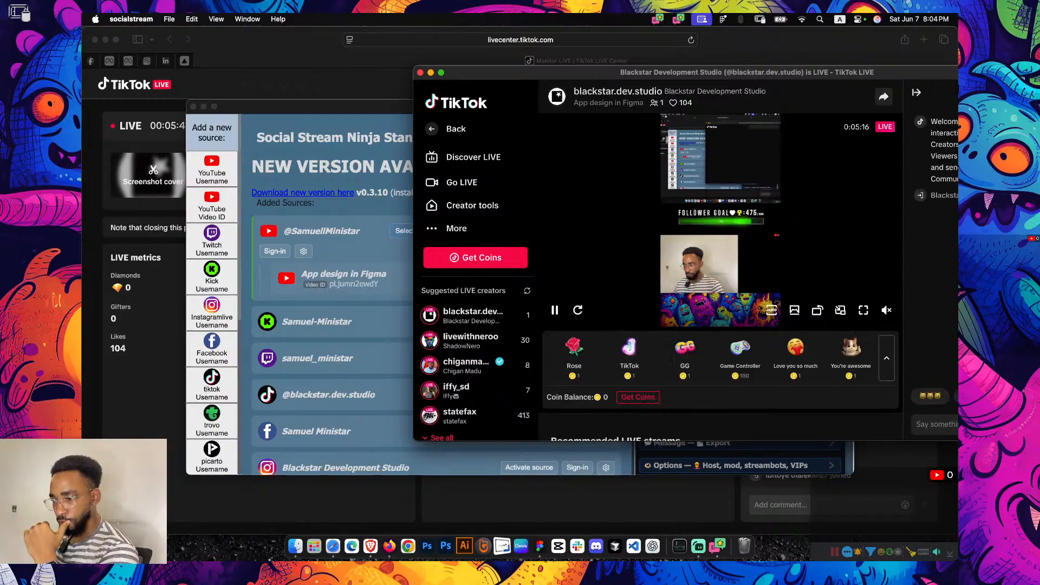
left_click_drag(683, 73, 386, 72)
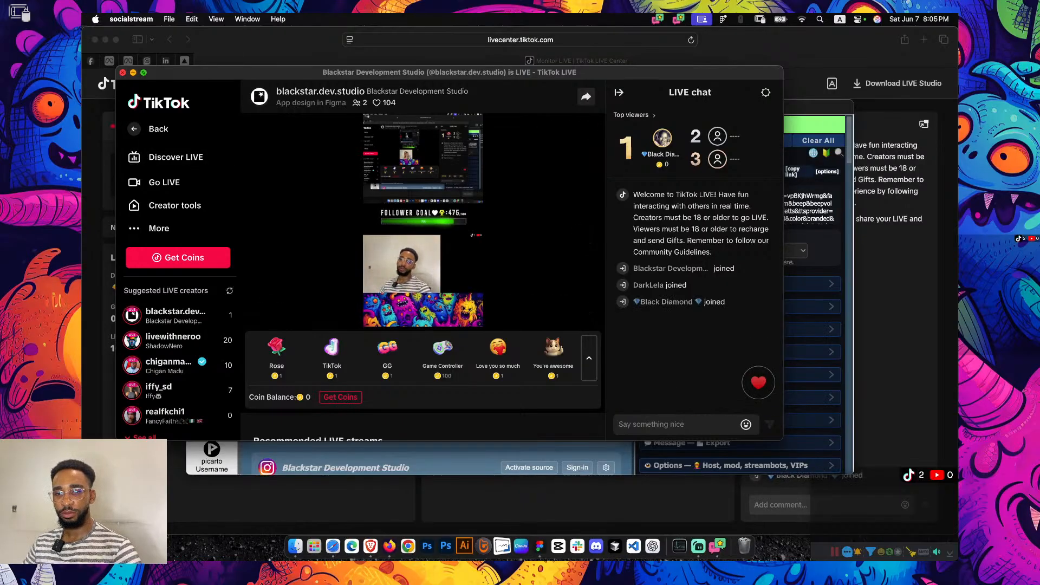
left_click(122, 72)
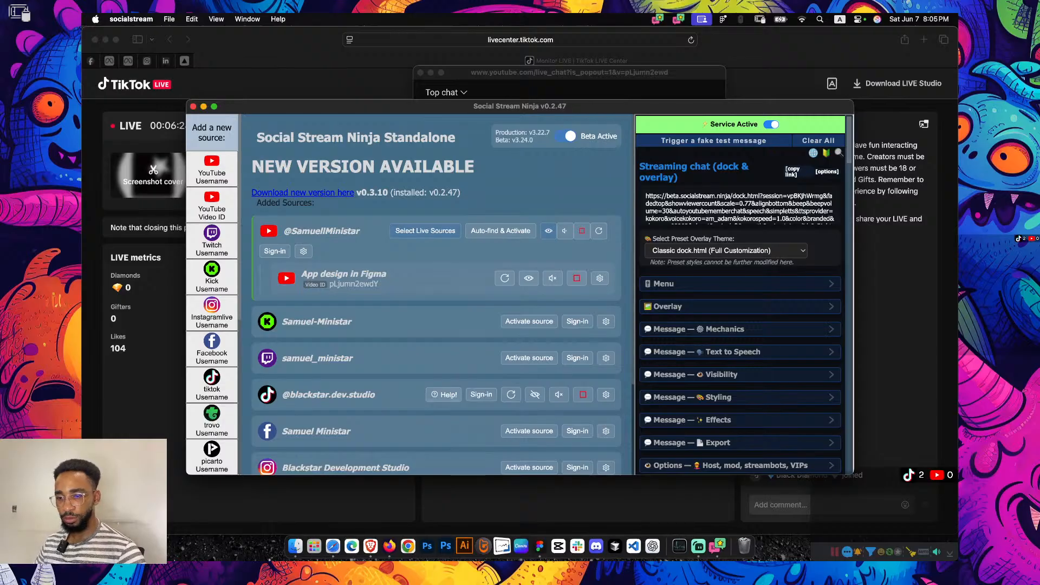
Show the TikTok source's live window again to check its chat, and hide it
scroll(436, 294, "down", 1)
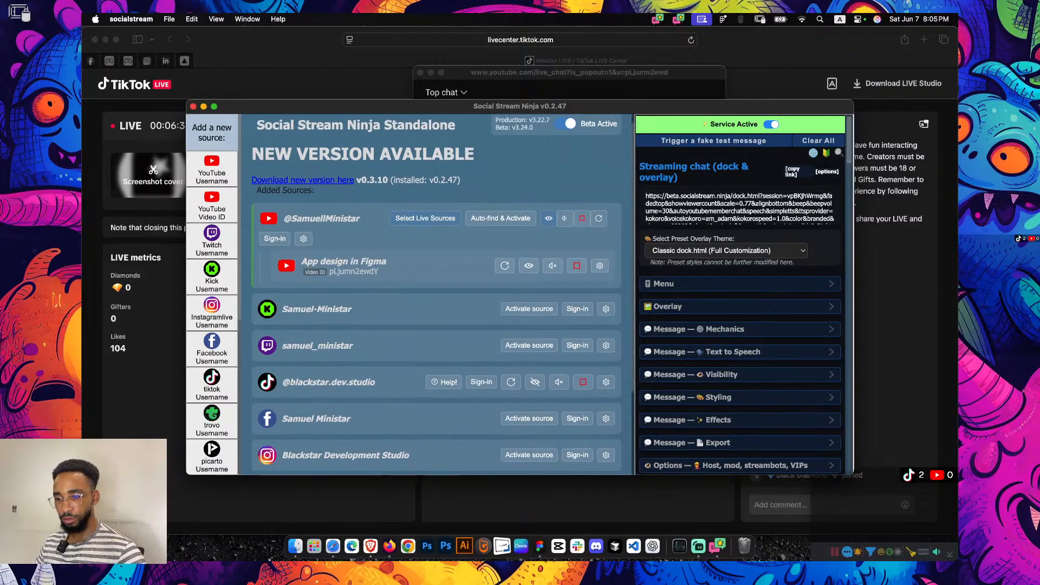
left_click(535, 383)
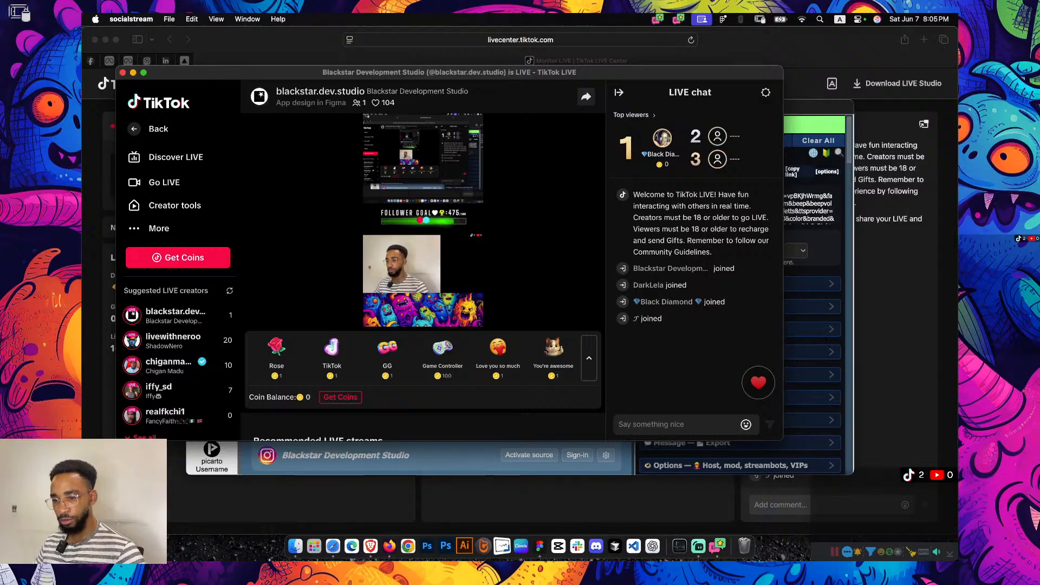
left_click(827, 339)
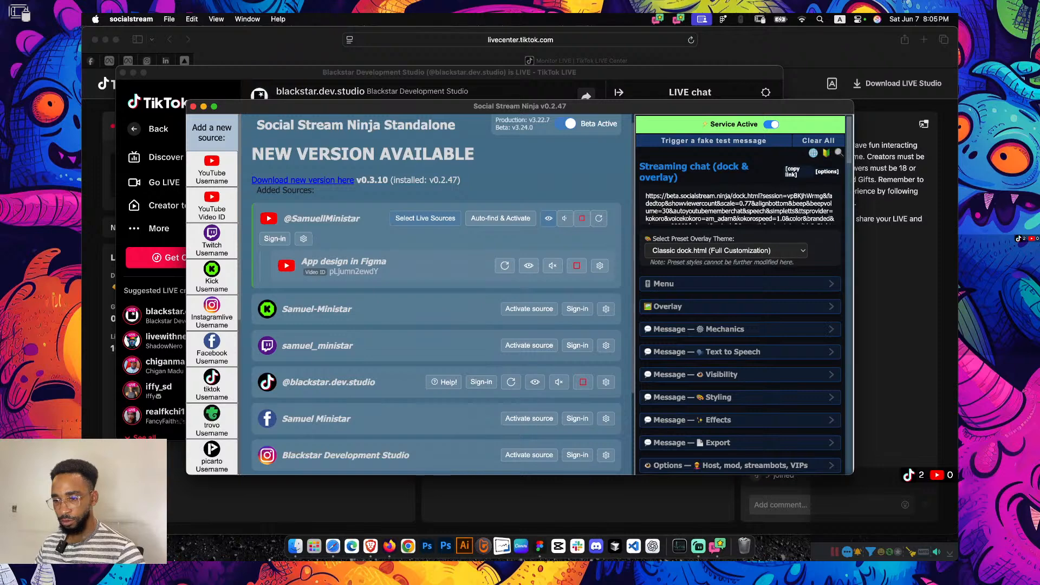
left_click(535, 382)
left_click(535, 382)
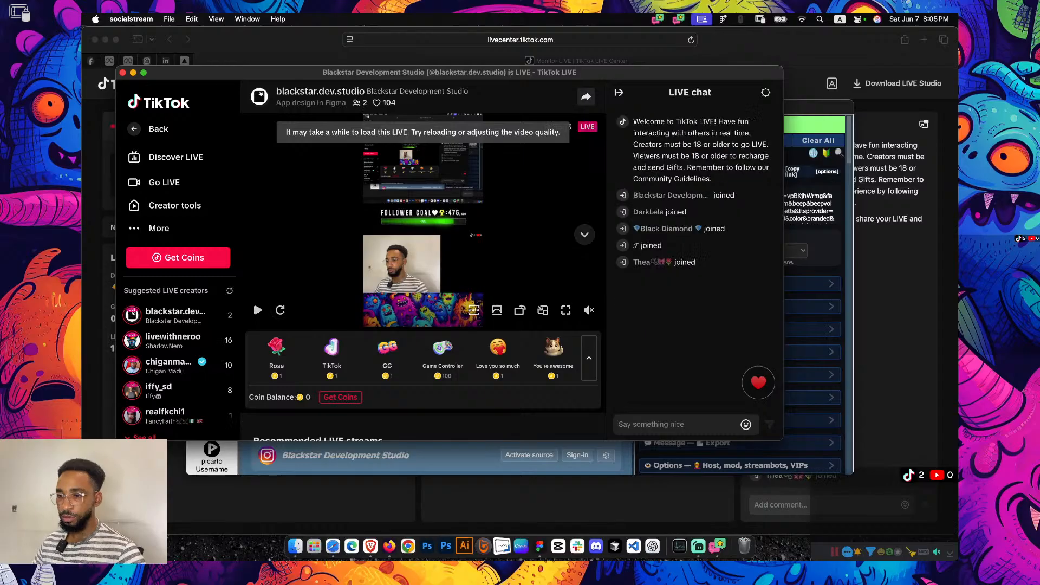
left_click(817, 106)
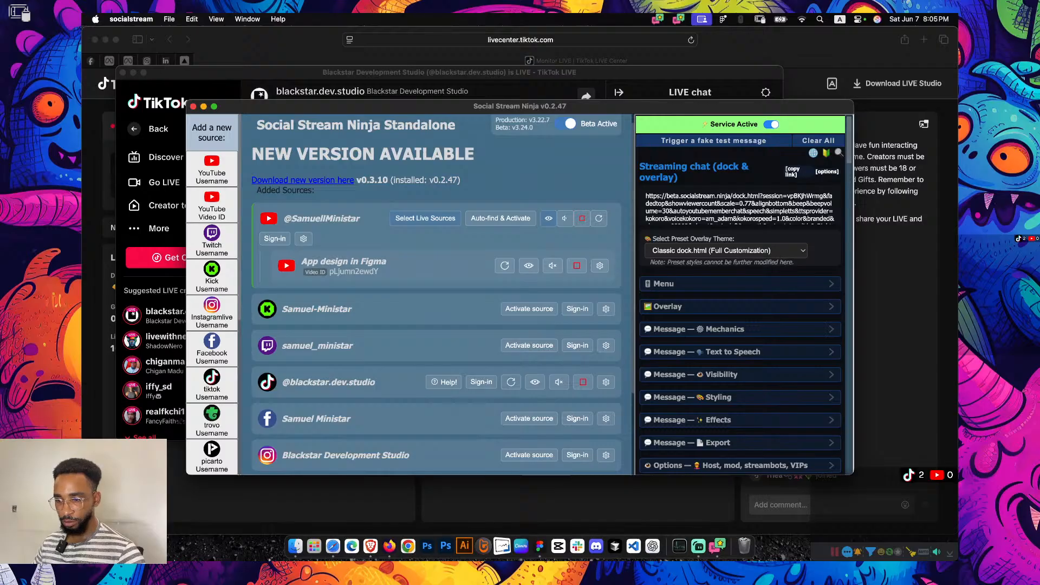
left_click(534, 381)
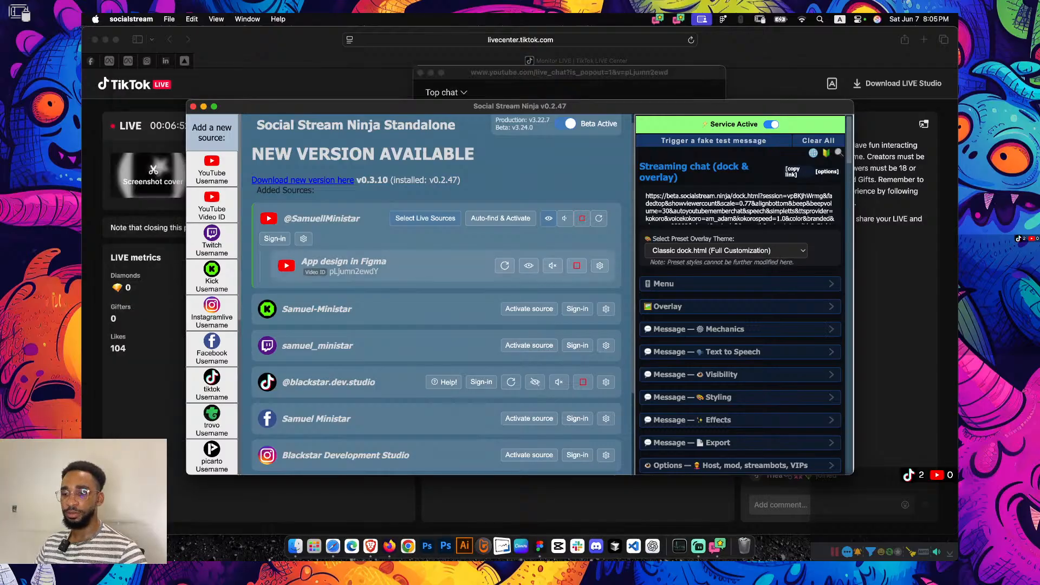
Hide the chat window of the YouTube stream "App design in Figma" and minimize Social Stream Ninja
left_click(528, 266)
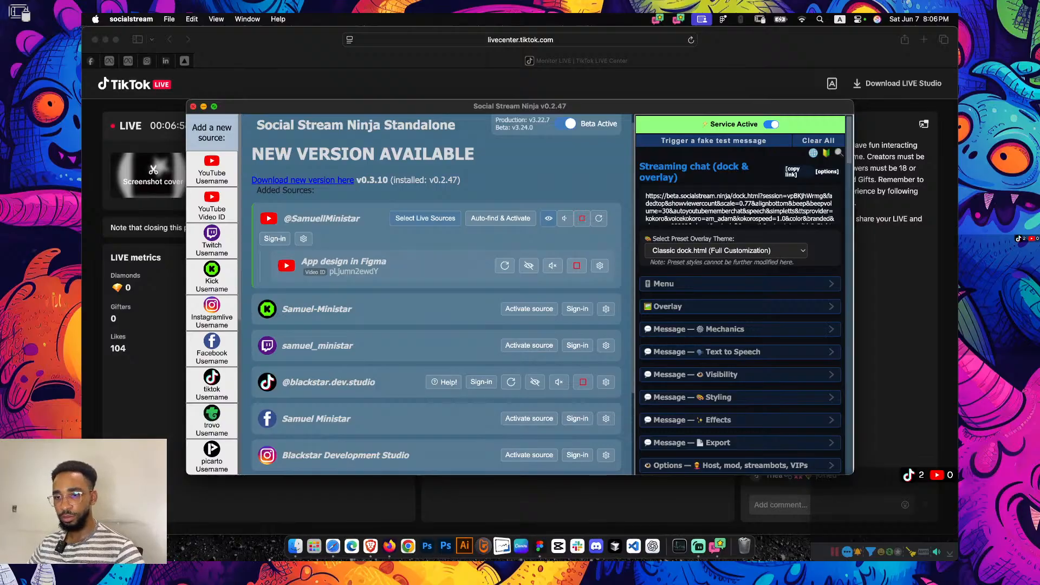
left_click(203, 106)
Switch to Figma and move the red 8 px spacer from above the $20,795.74 amount to outside the Subscription frame
key("ctrl+Up")
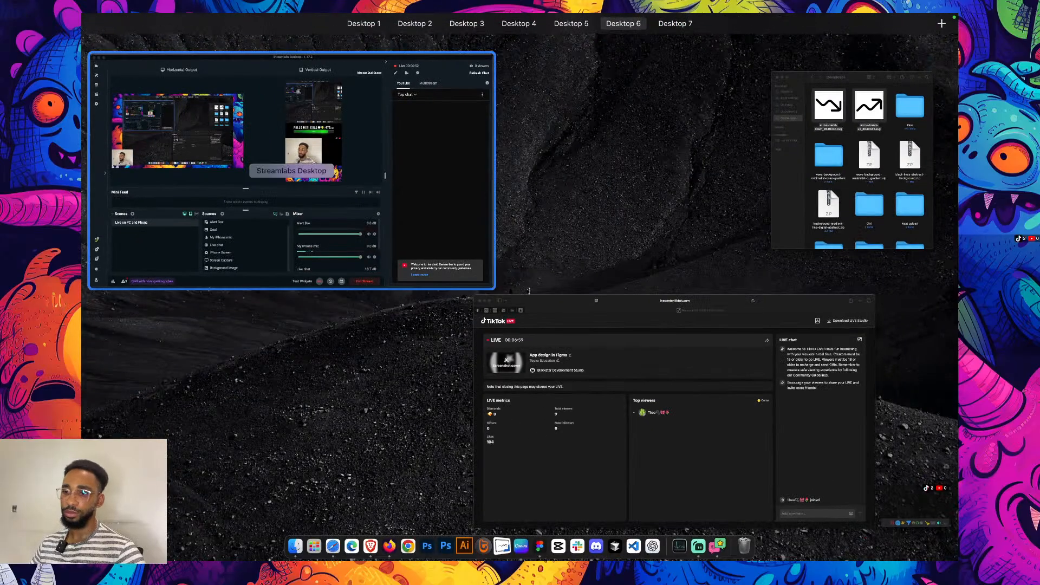
left_click(538, 545)
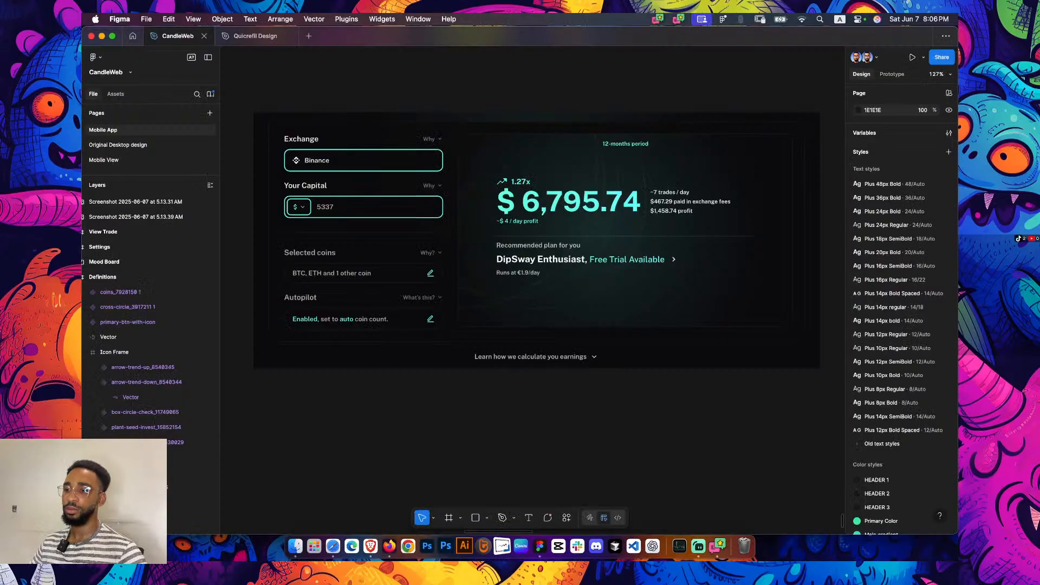
scroll(536, 240, "left", 6)
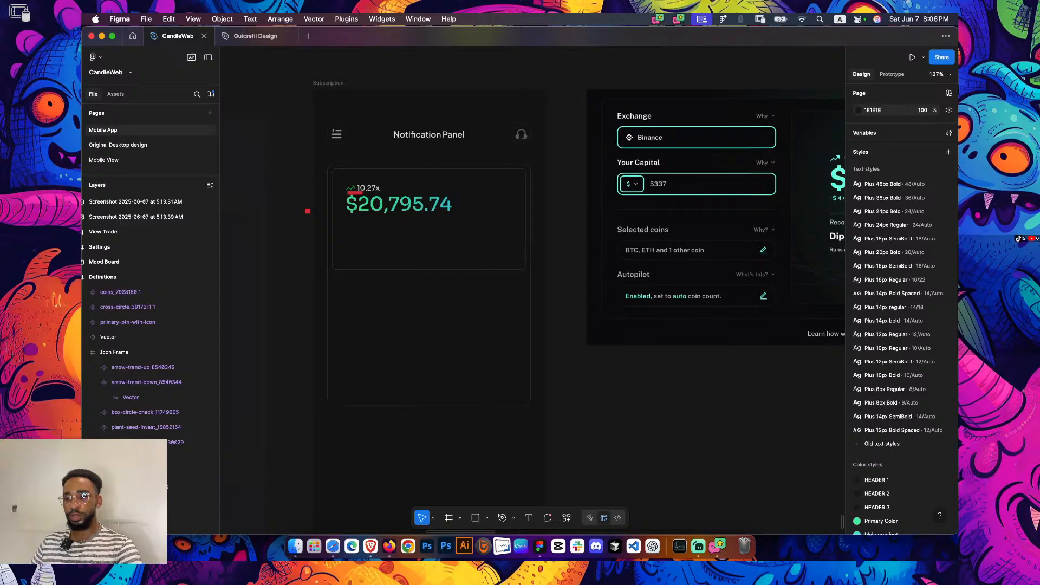
scroll(320, 202, "up", 5)
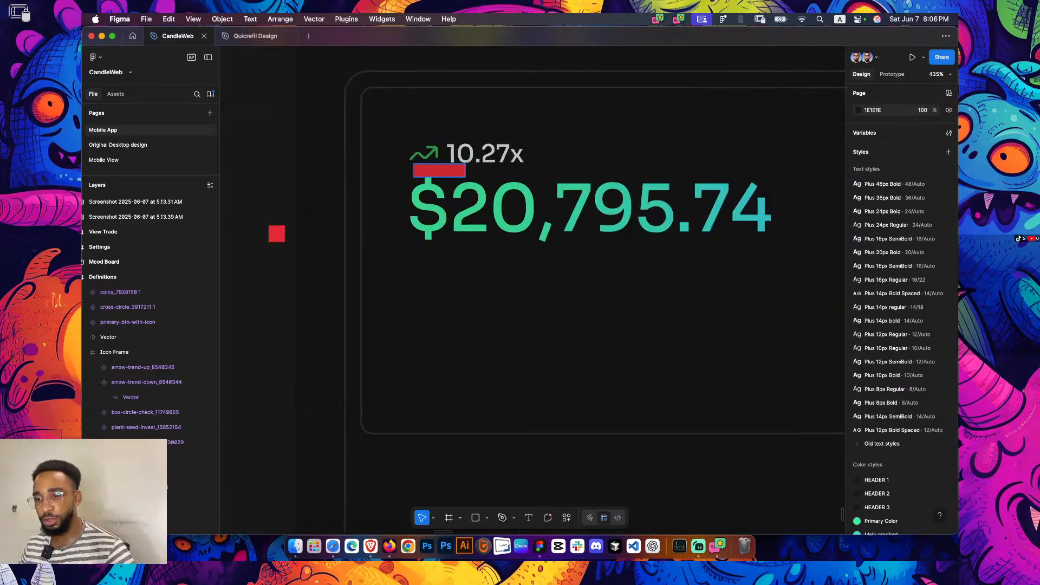
left_click(439, 170)
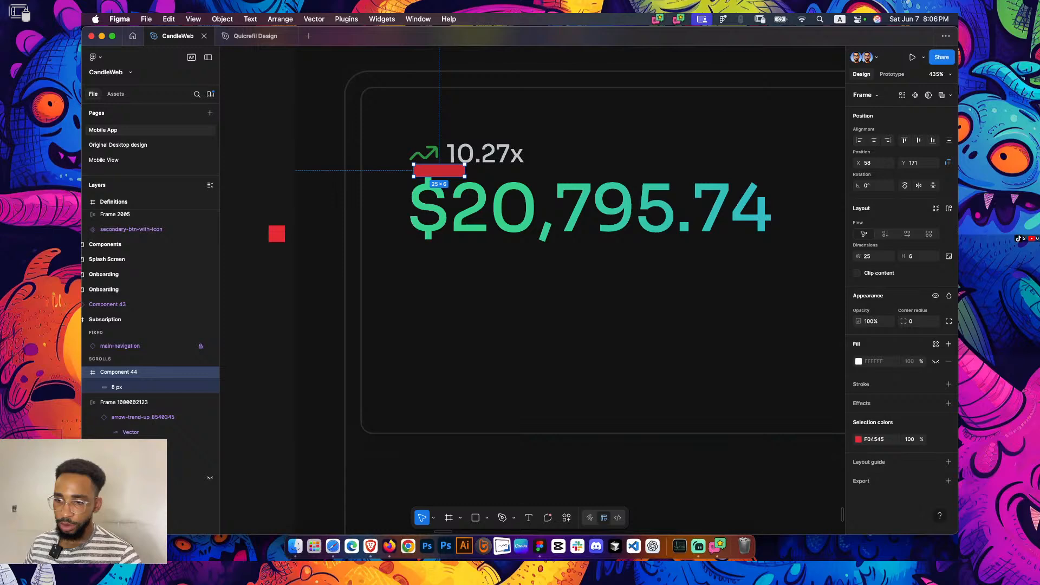
left_click_drag(439, 170, 259, 197)
key("Escape")
Set the fill of the trend arrow vector beside 10.27x to the primary library color Normal :active
scroll(423, 140, "up", 4)
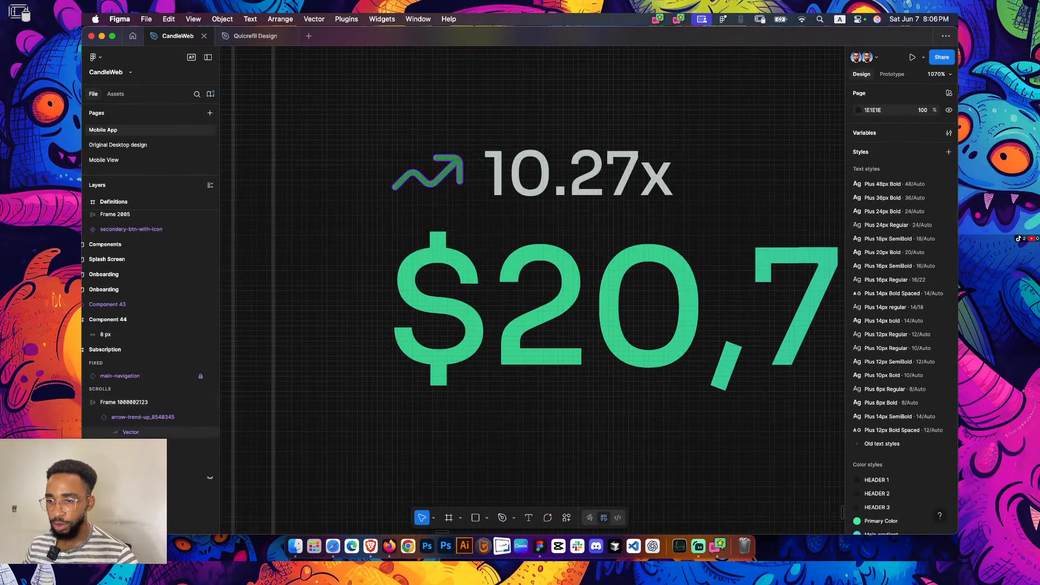
left_click(427, 172, "super")
left_click(886, 321)
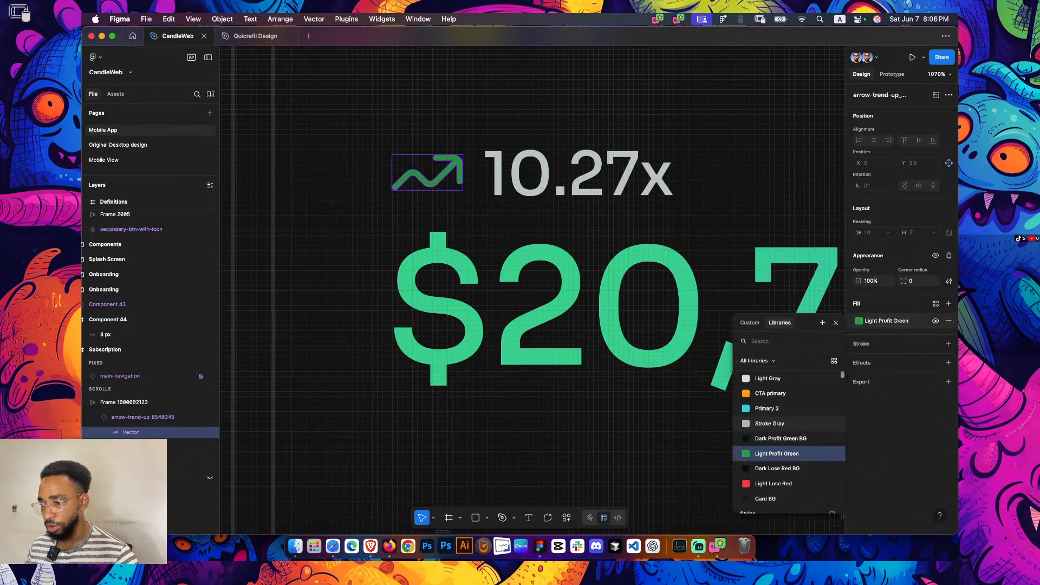
scroll(788, 412, "down", 5)
scroll(788, 428, "down", 3)
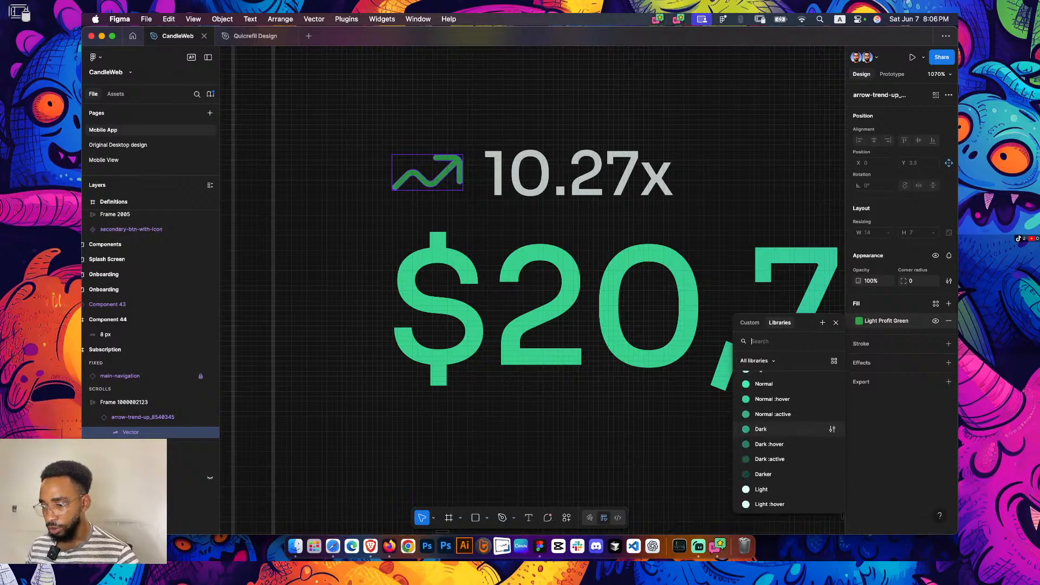
left_click(773, 413)
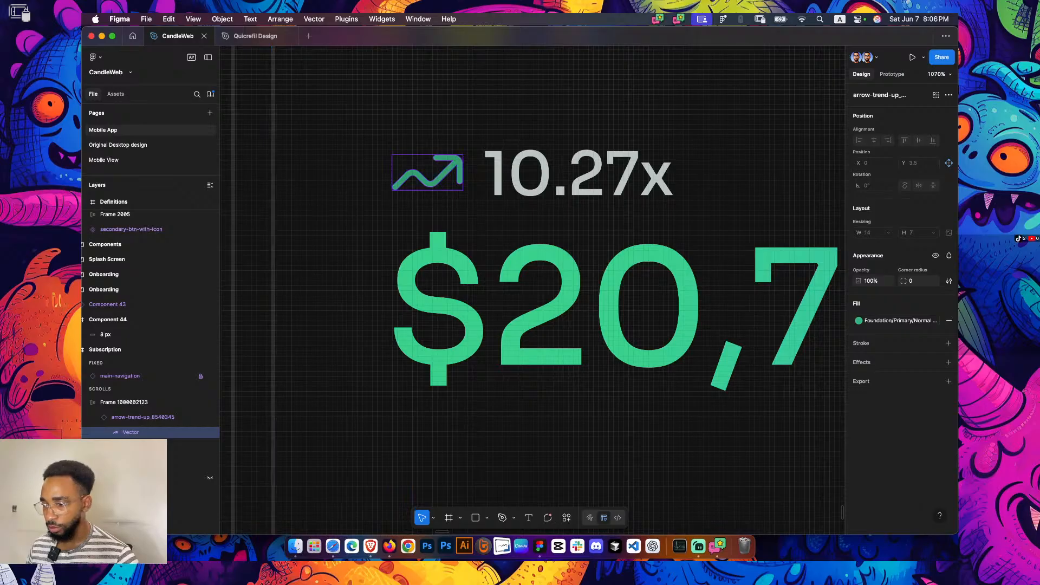
scroll(751, 435, "down", 5)
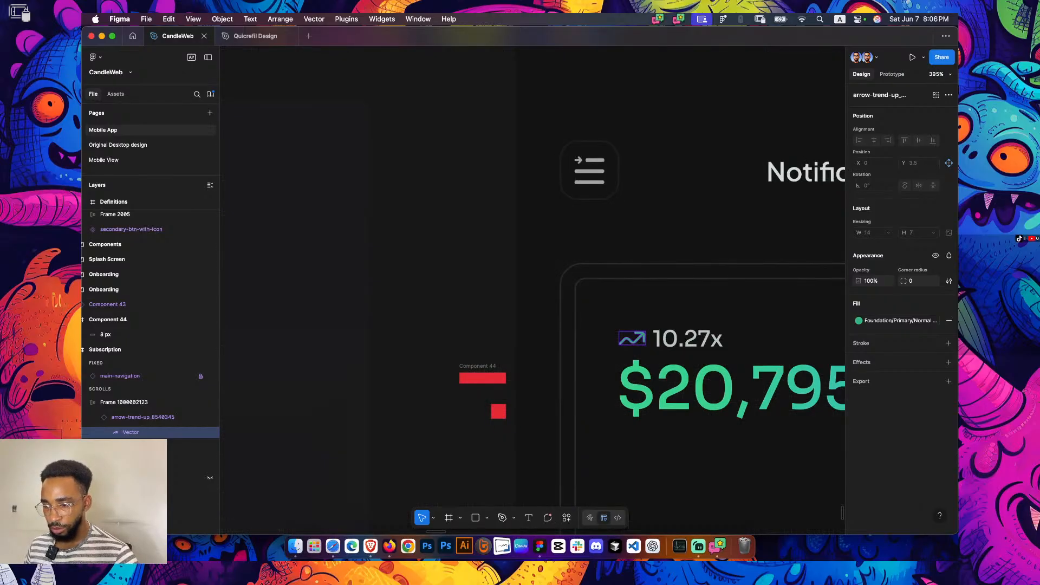
key("Escape")
Check the green library shades against the trend arrow's fill, and set the 10.27x text's fill to Foundation/Primary/Normal
scroll(532, 290, "down", 3)
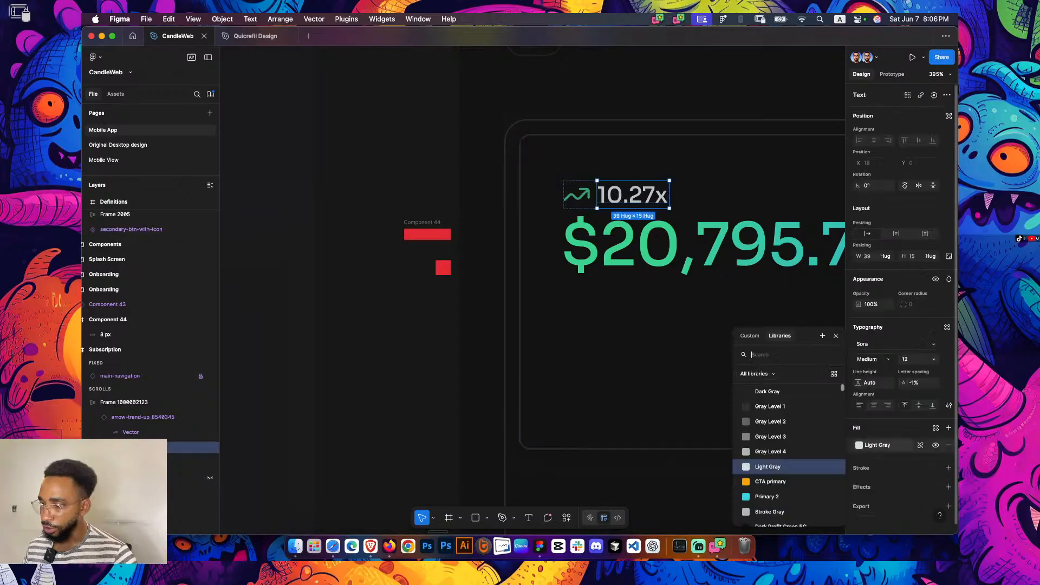
scroll(787, 476, "down", 5)
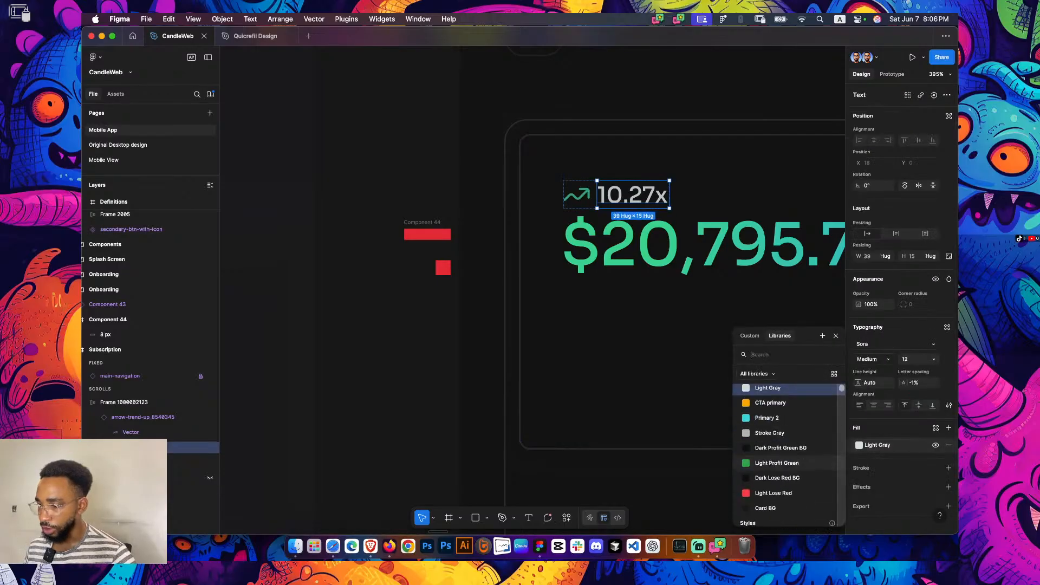
scroll(788, 476, "down", 3)
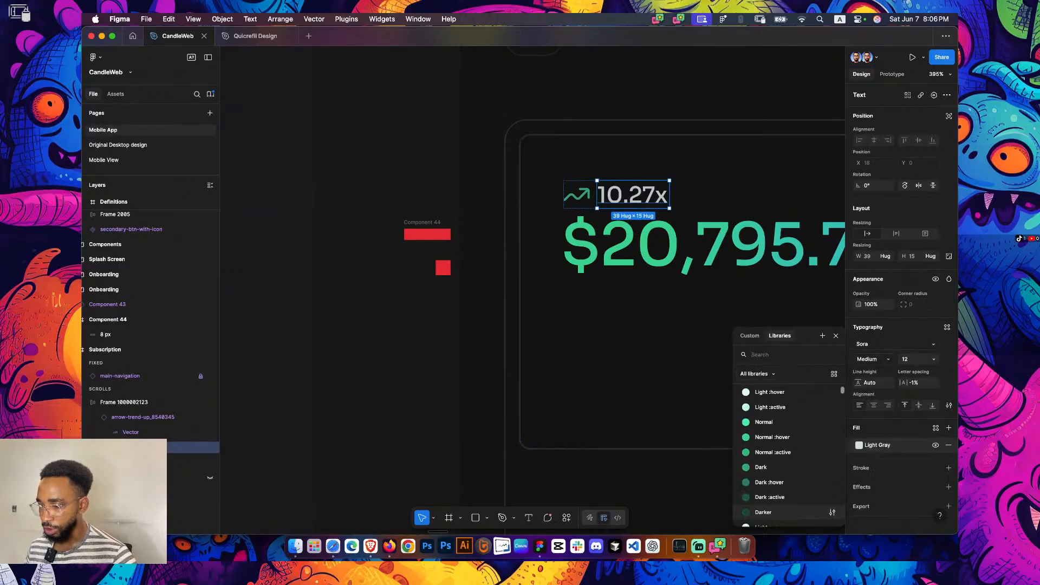
scroll(788, 490, "down", 2)
scroll(788, 400, "up", 1)
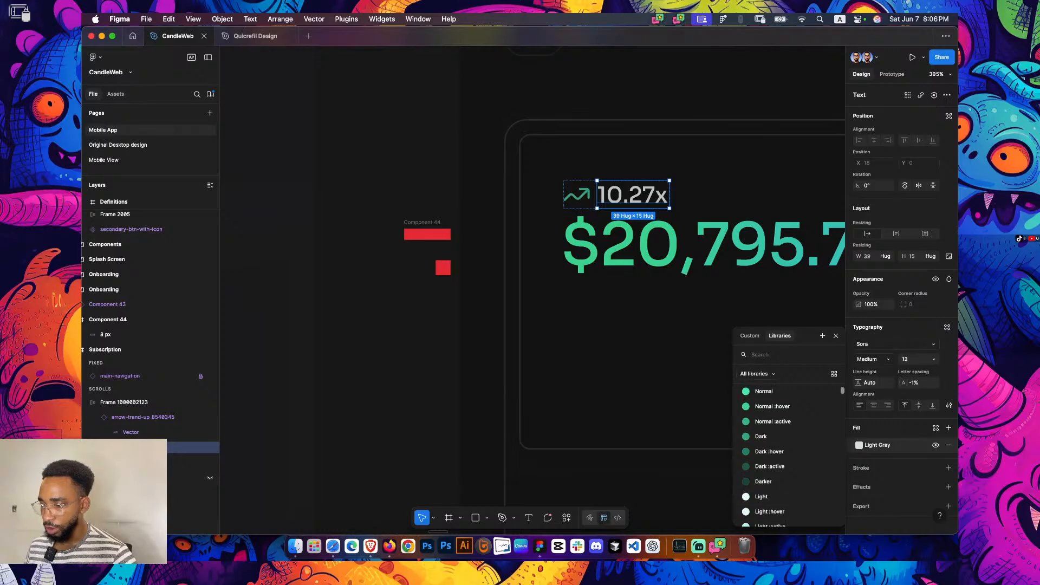
double_click(576, 194)
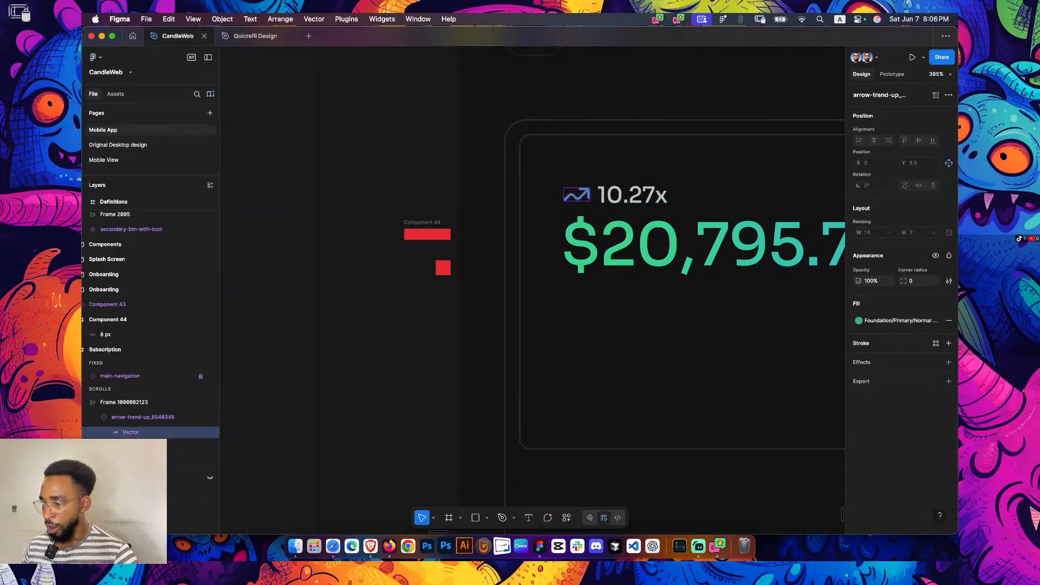
left_click(859, 320)
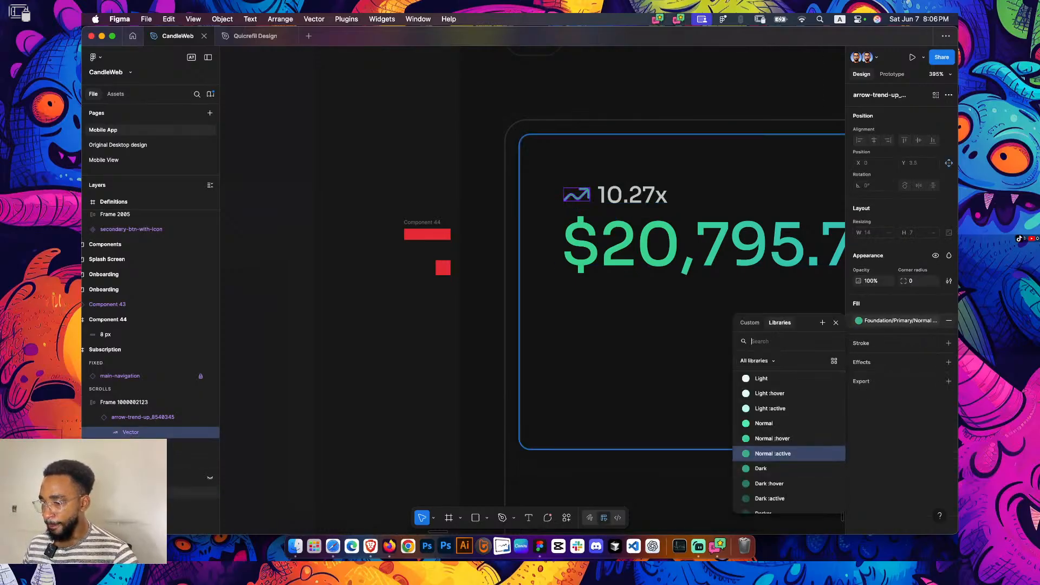
left_click(632, 194)
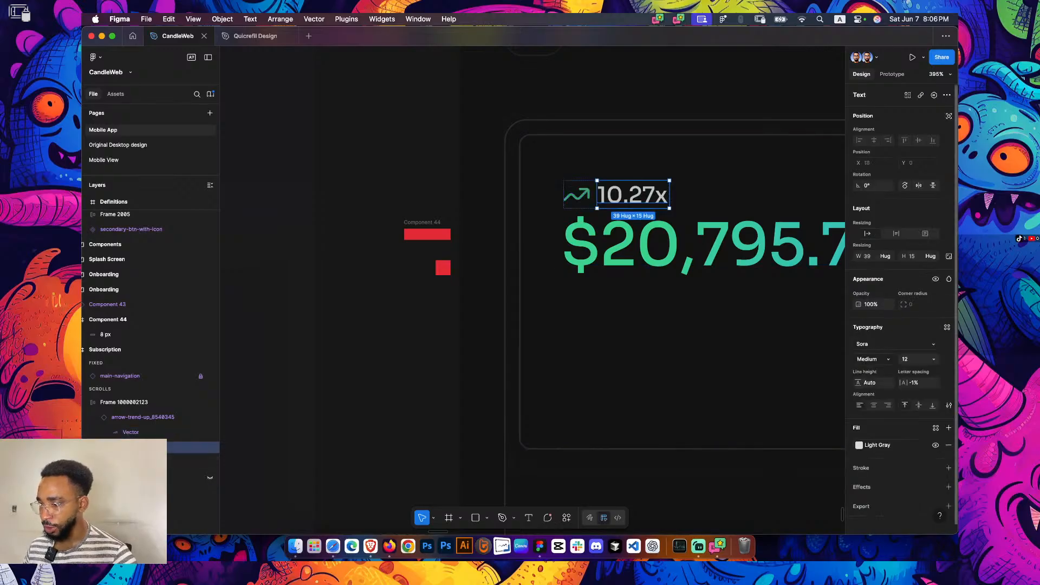
left_click(858, 444)
scroll(788, 433, "down", 5)
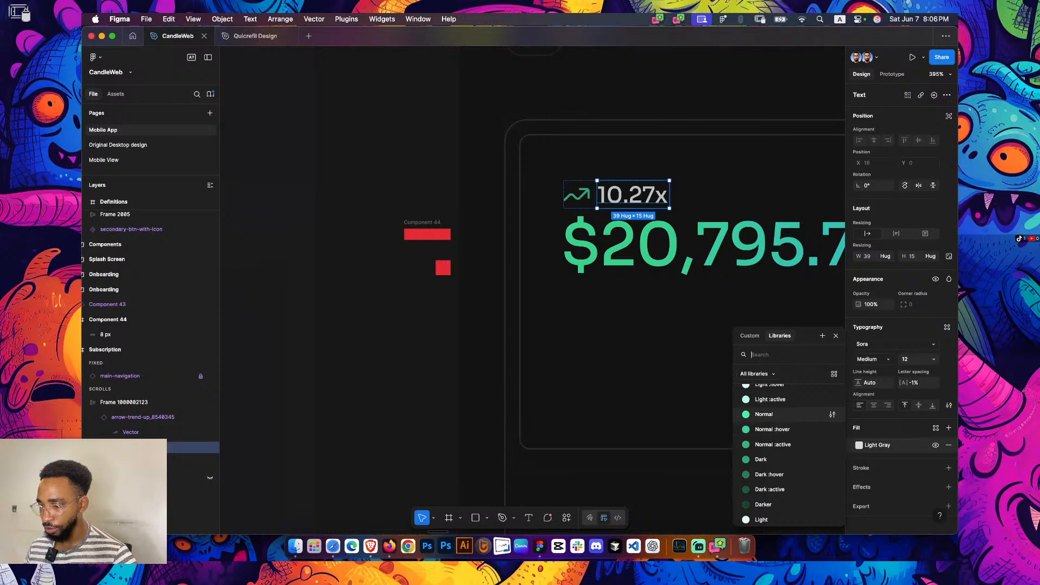
left_click(769, 413)
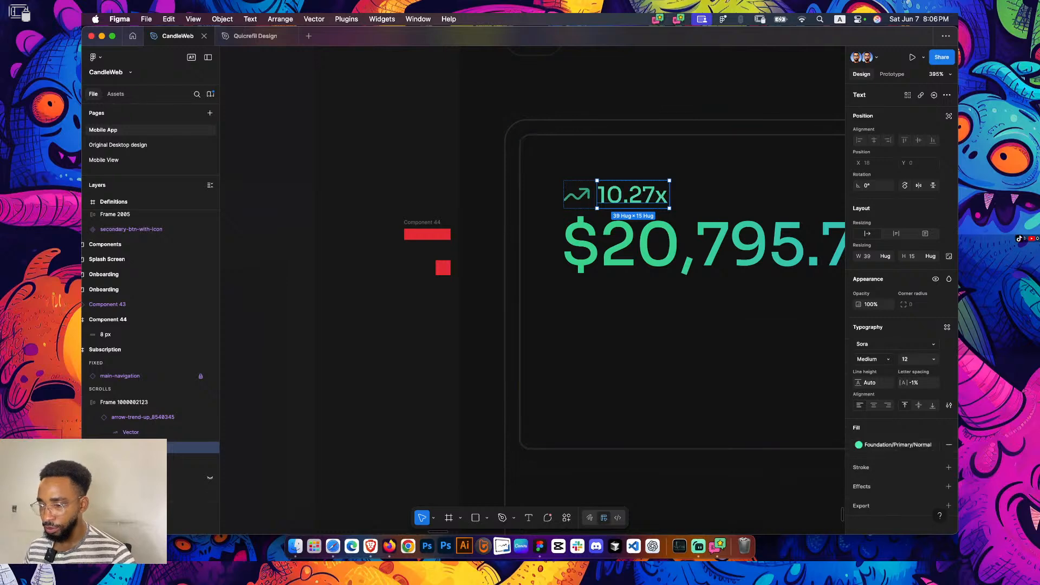
key("Escape")
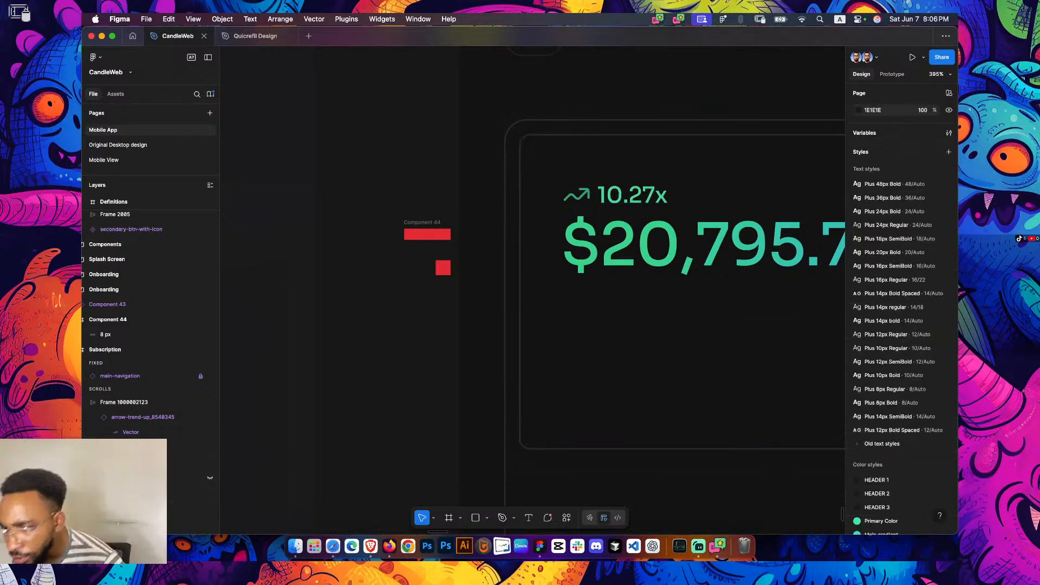
Replace the gradient fill of the $20,795.74 amount with the library color Primary 2
scroll(599, 204, "down", 3)
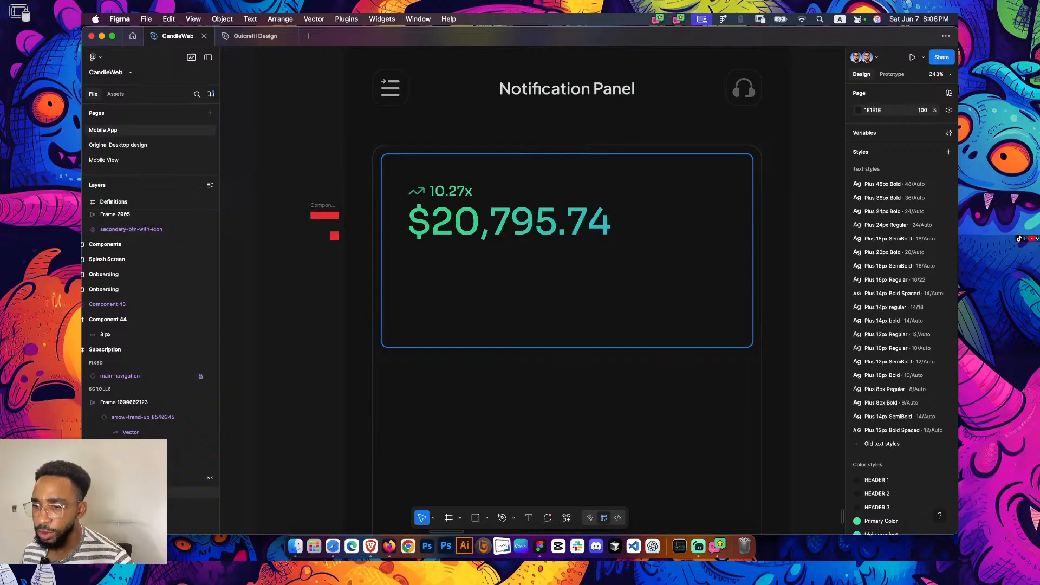
left_click(509, 221)
scroll(747, 367, "down", 5)
scroll(747, 367, "right", 5)
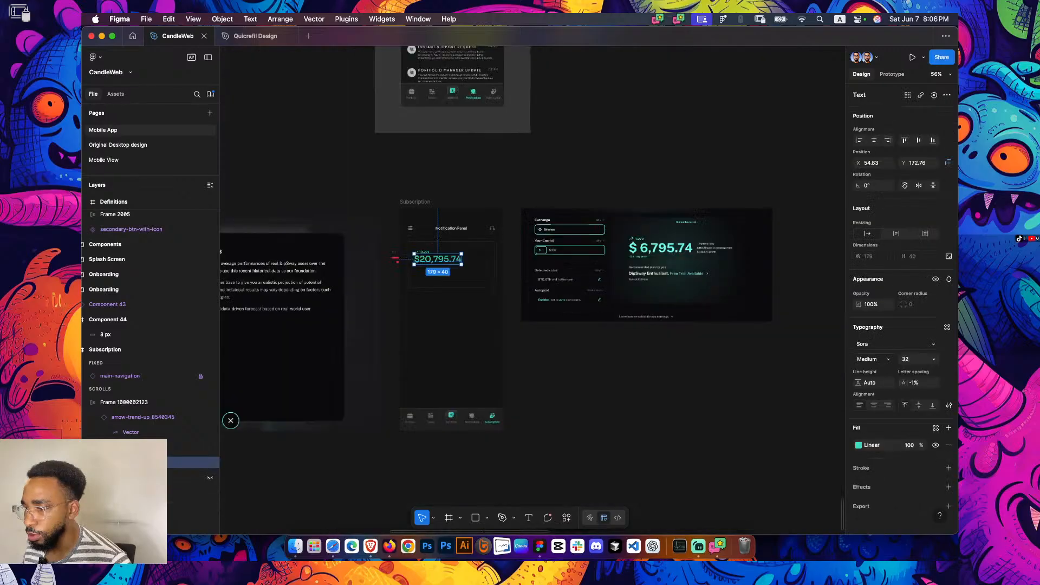
key("shift+2")
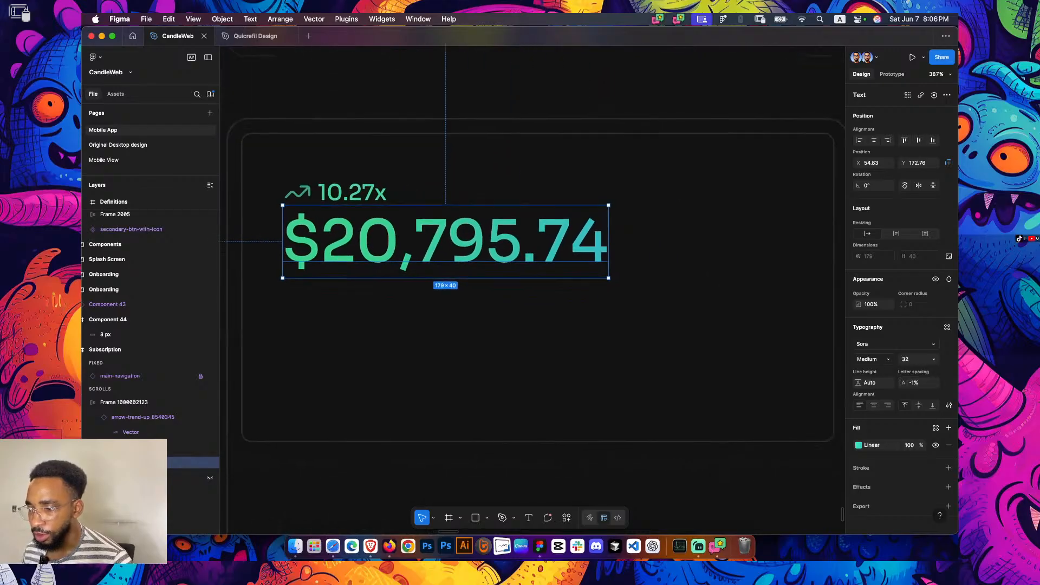
left_click(858, 444)
left_click(858, 444)
scroll(531, 290, "down", 1)
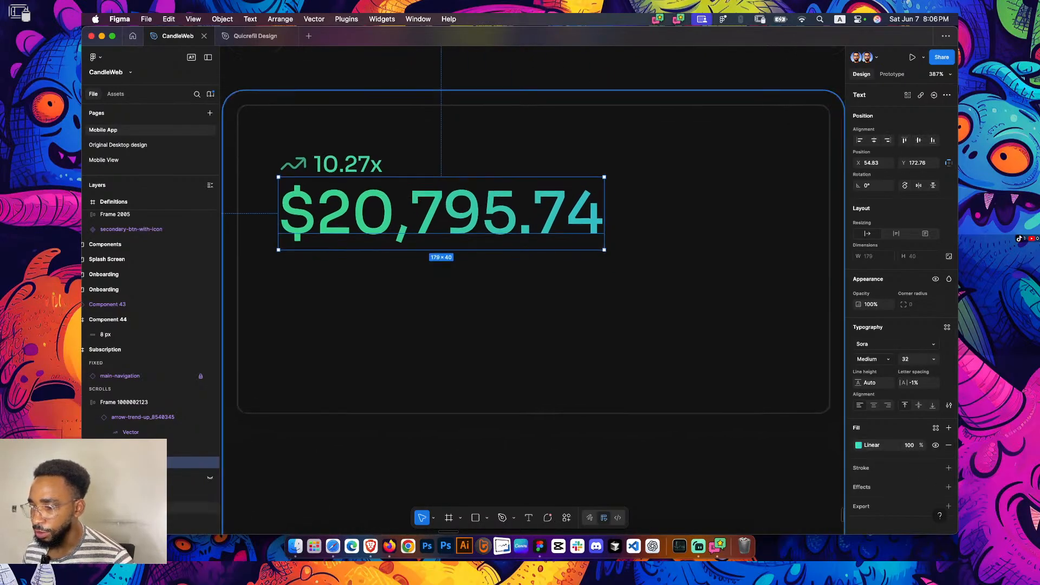
left_click(935, 427)
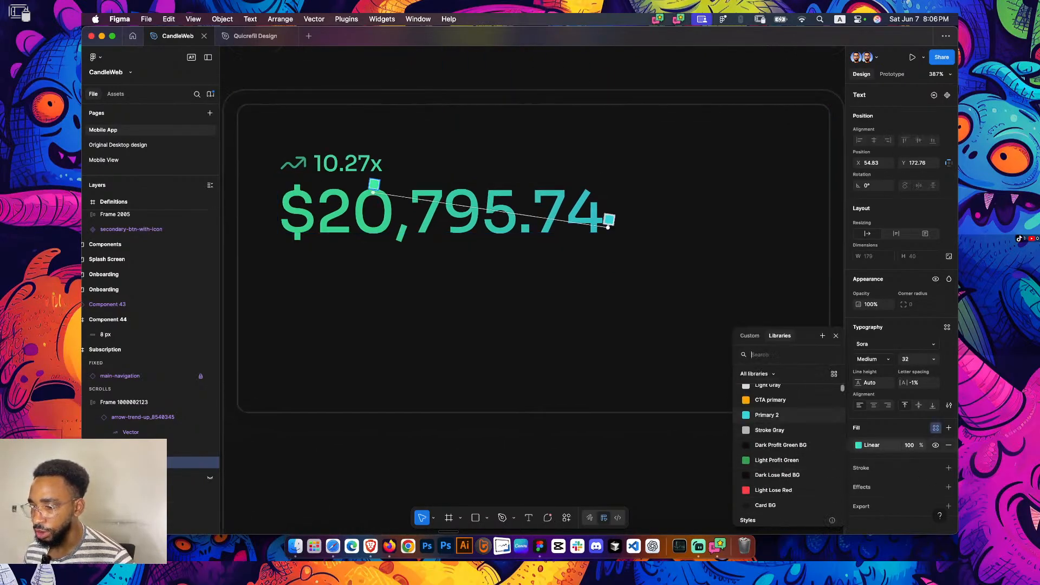
left_click(767, 414)
left_click(505, 479)
Move the exchange calculator reference screenshot over the Subscription frame and send it backward until it lies behind the frame
scroll(504, 479, "down", 5)
scroll(505, 479, "down", 3)
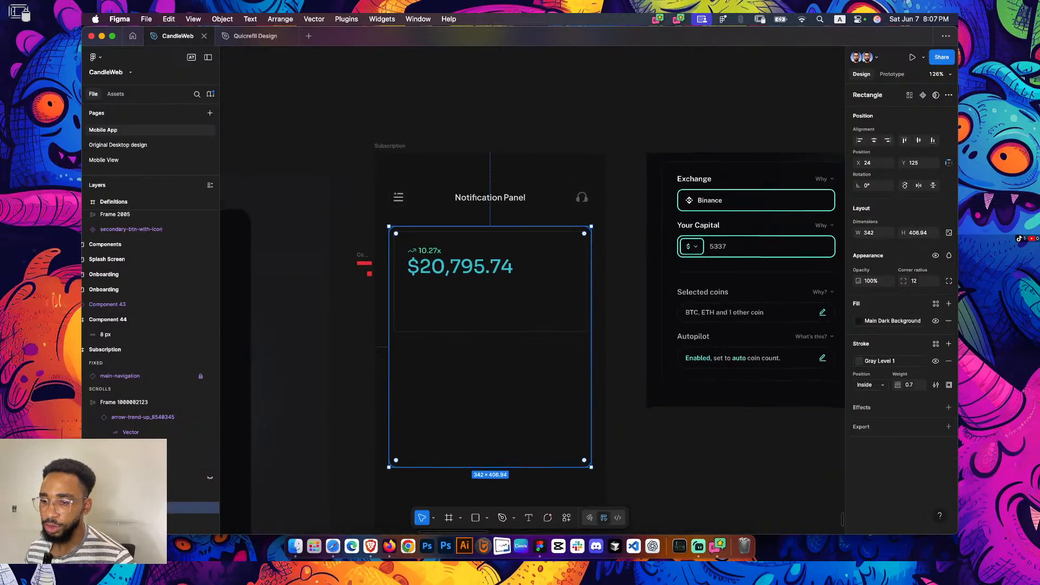
key("Escape")
scroll(532, 290, "down", 2)
scroll(532, 290, "right", 3)
left_click_drag(674, 276, 453, 273)
key("super+bracketleft")
key("super+bracketleft")
key("super+bracketleft")
key("super+bracketleft")
key("super+bracketleft")
key("super+bracketleft")
key("super+bracketleft")
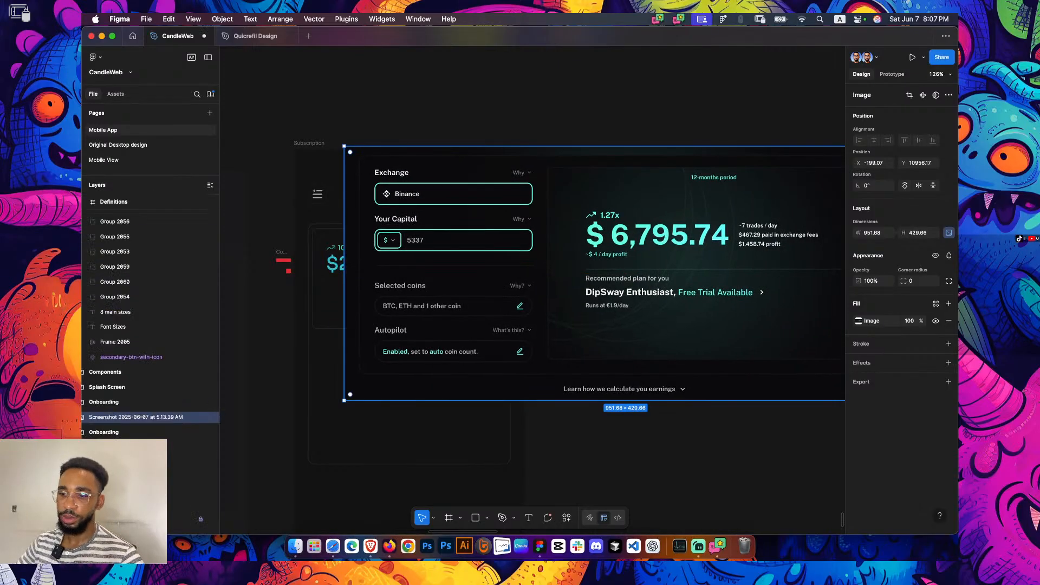
key("super+bracketleft")
key("super+bracketleft")
key("super+bracketleft")
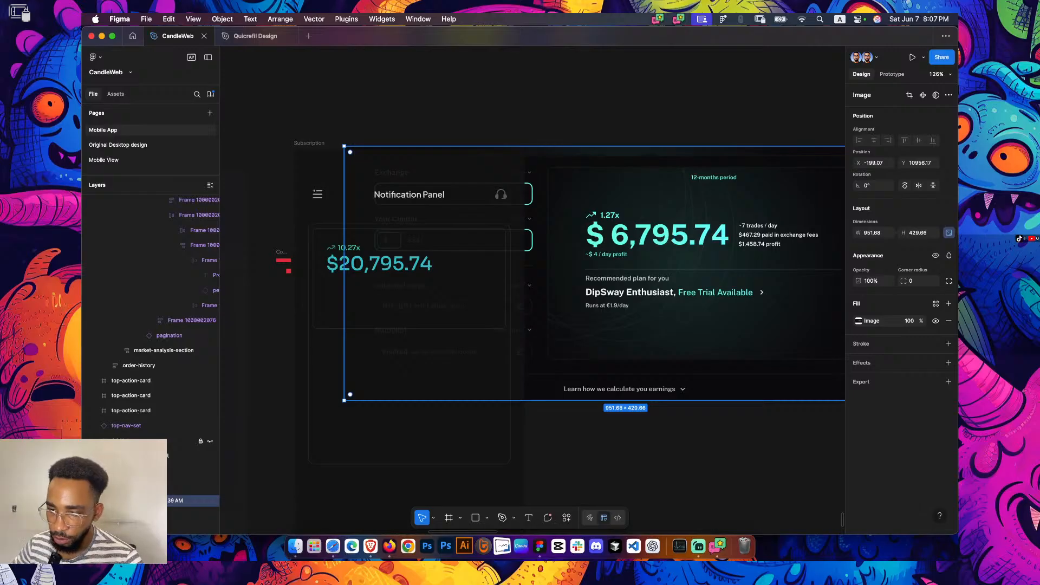
Set the Subscription frame's opacity to 100%
left_click(309, 143)
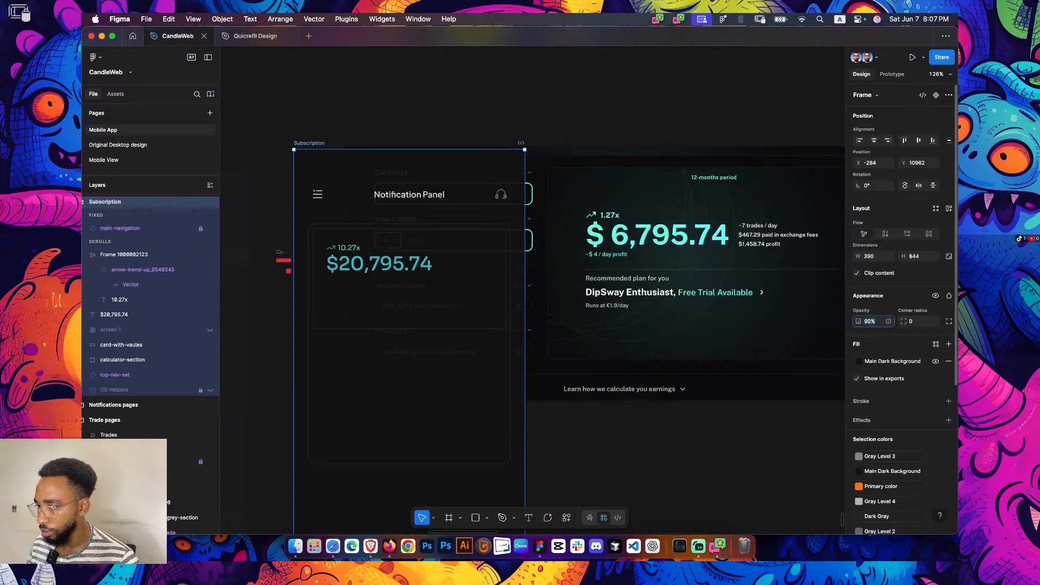
type("100")
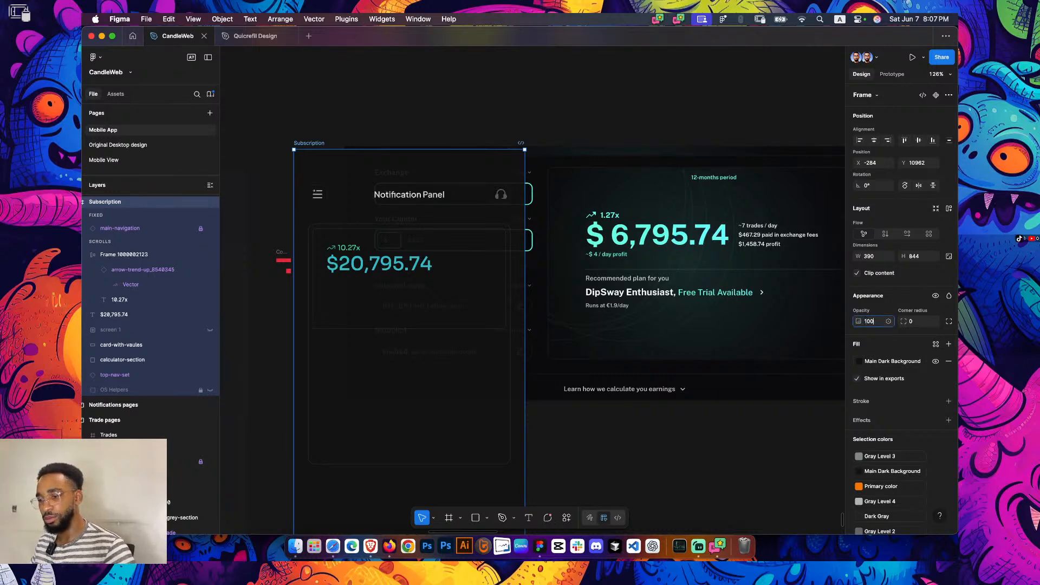
left_click(271, 206)
Move the exchange calculator reference screenshot out from behind the Subscription frame and place it just beside the frame's right edge
scroll(344, 199, "left", 3)
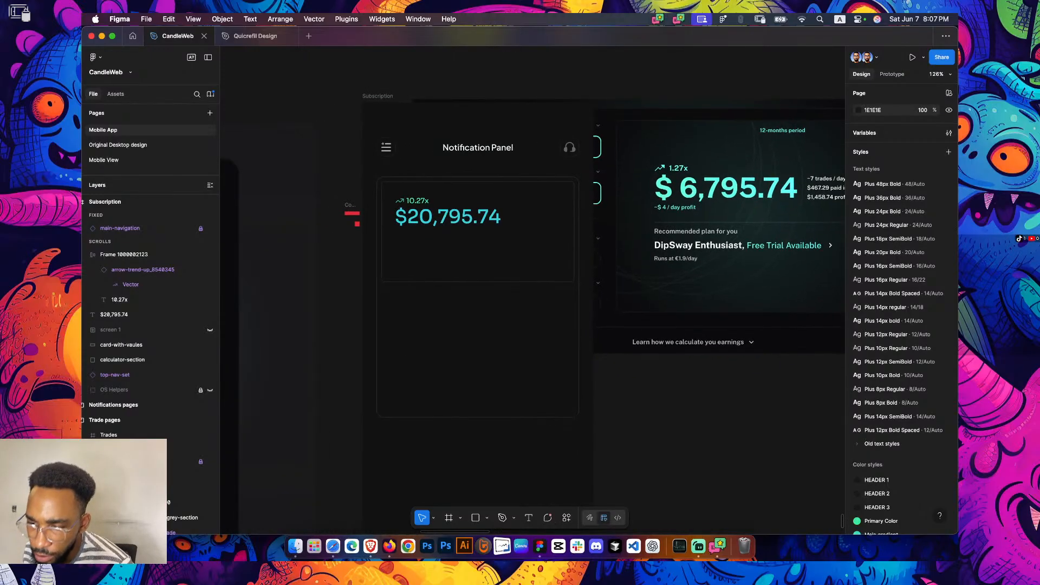
left_click_drag(725, 216, 701, 223)
key("Escape")
scroll(532, 287, "right", 2)
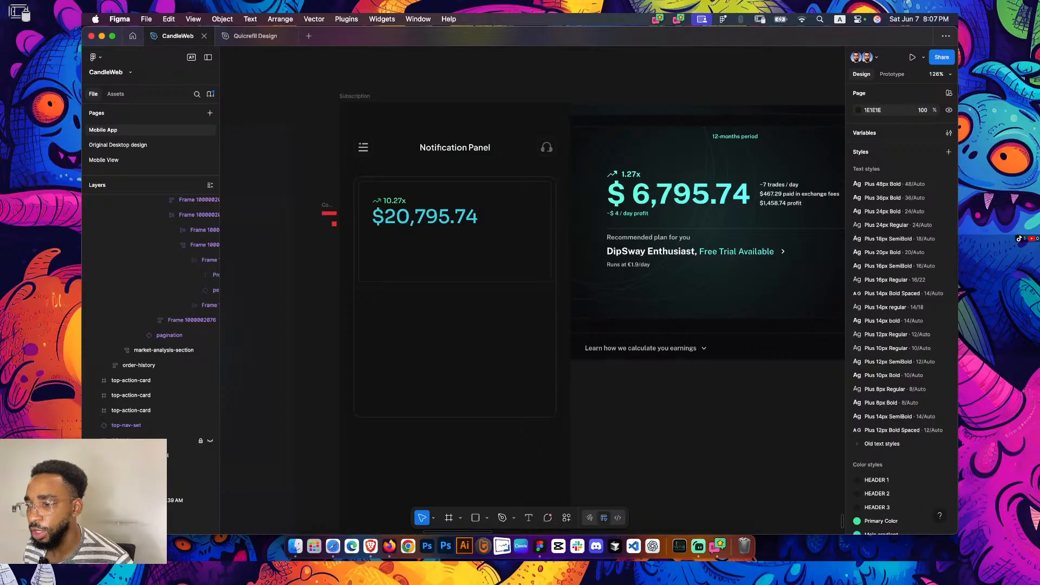
scroll(532, 287, "left", 4)
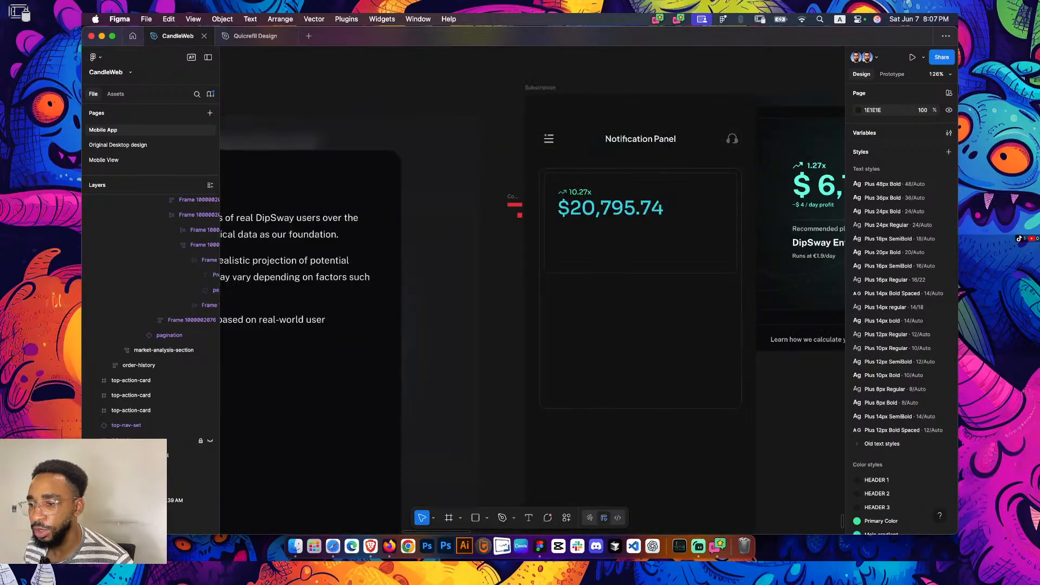
scroll(720, 172, "up", 4)
scroll(829, 258, "down", 5)
left_click(831, 259)
scroll(532, 287, "right", 4)
left_click_drag(650, 271, 821, 255)
scroll(532, 287, "left", 5)
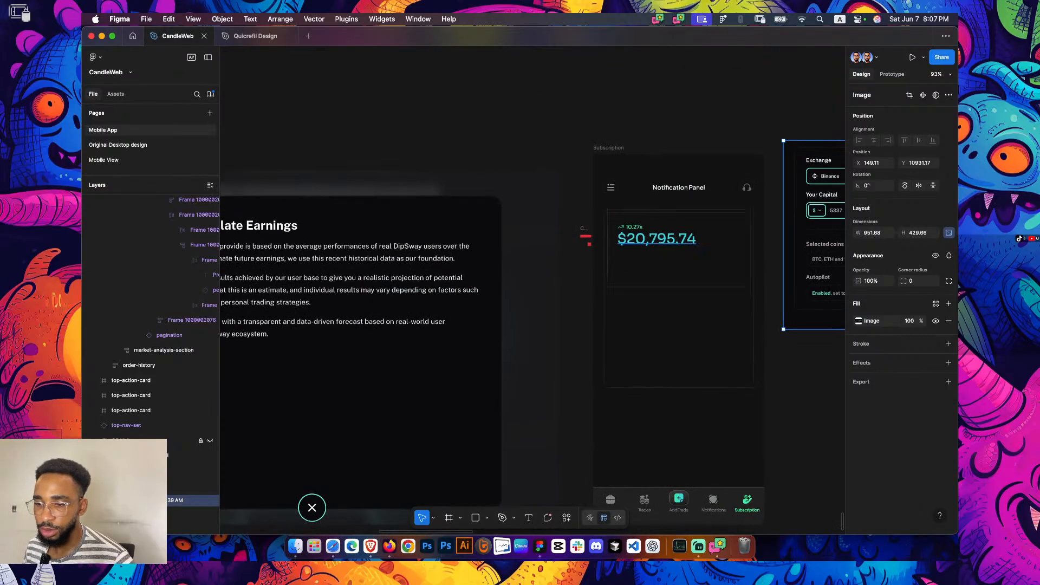
scroll(663, 236, "up", 6)
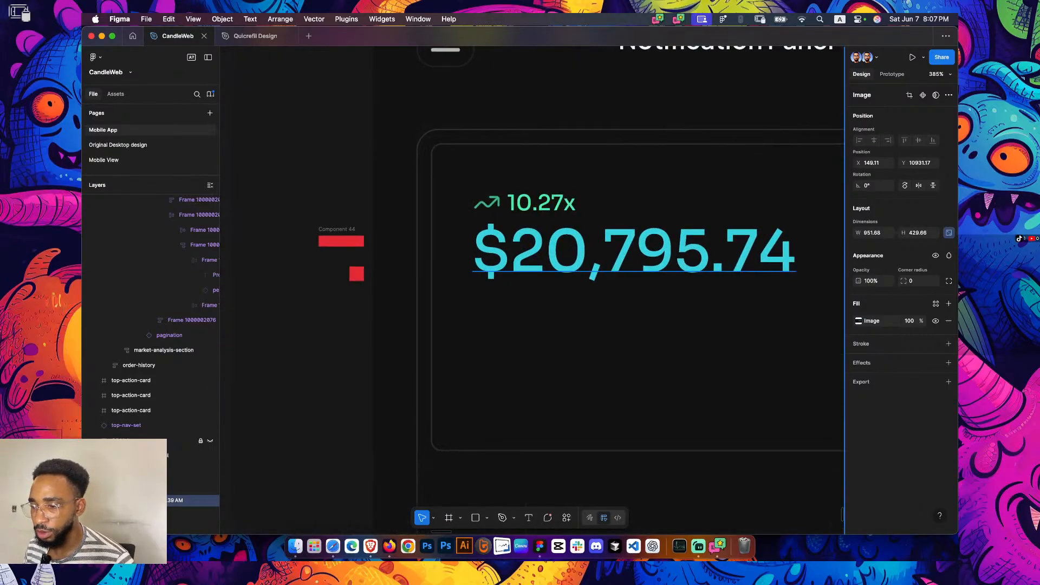
Switch to the livestream monitoring desktop, set the viewer-count overlay window to Always on top, and return to Figma
key("ctrl+Up")
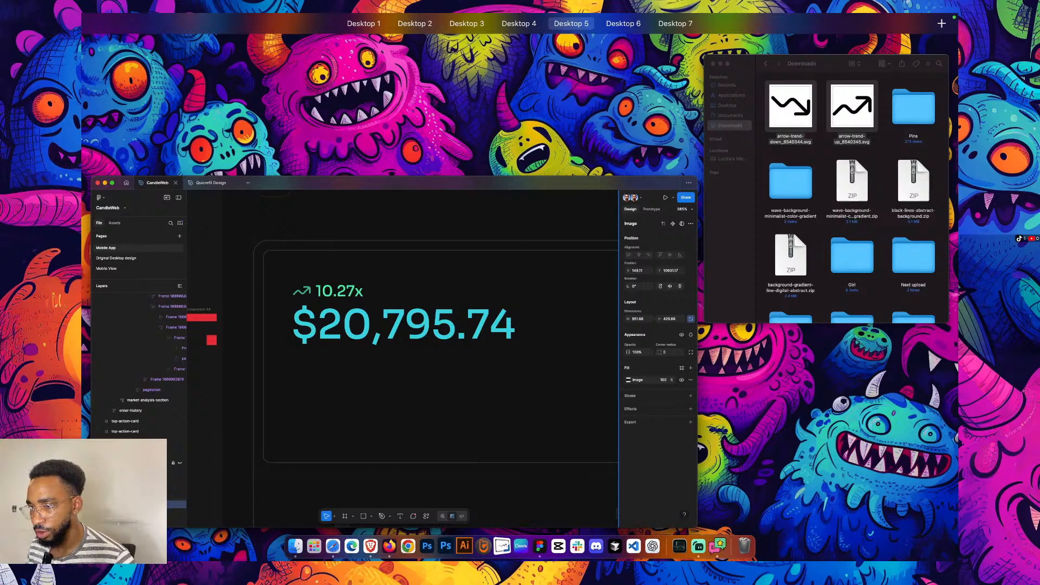
key("ctrl+Right")
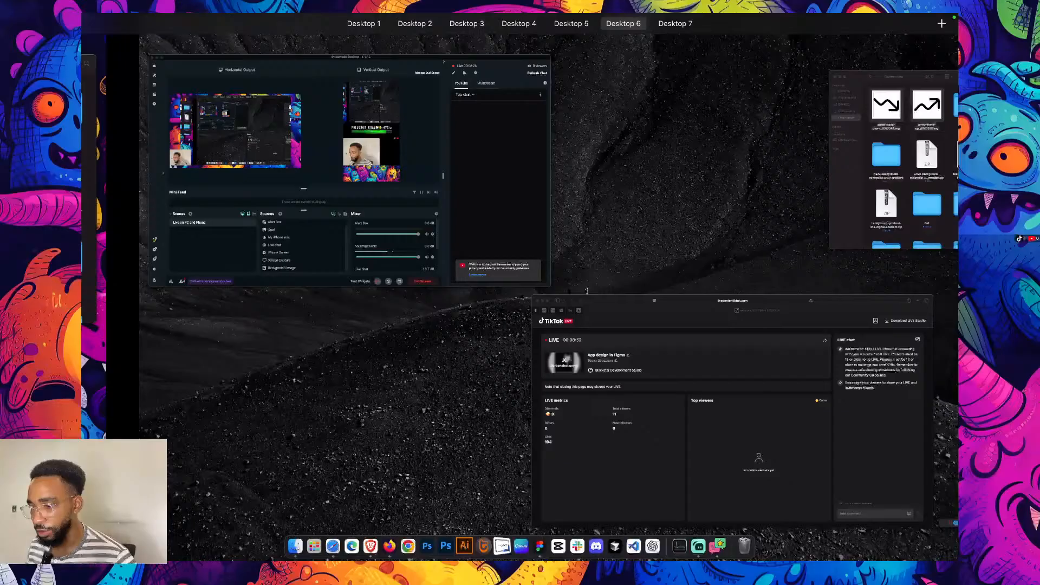
left_click(586, 292)
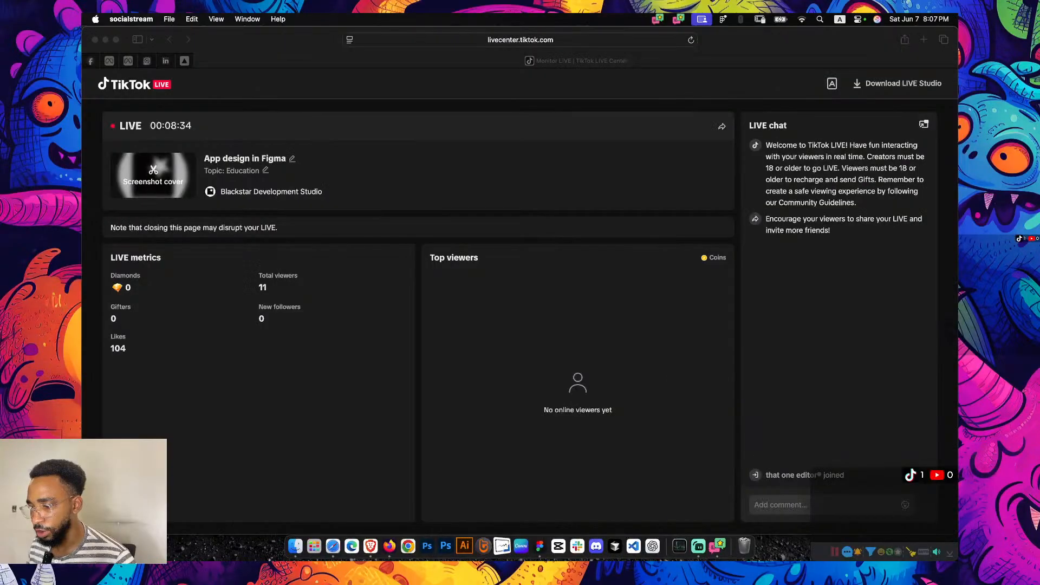
right_click(899, 524)
left_click(710, 486)
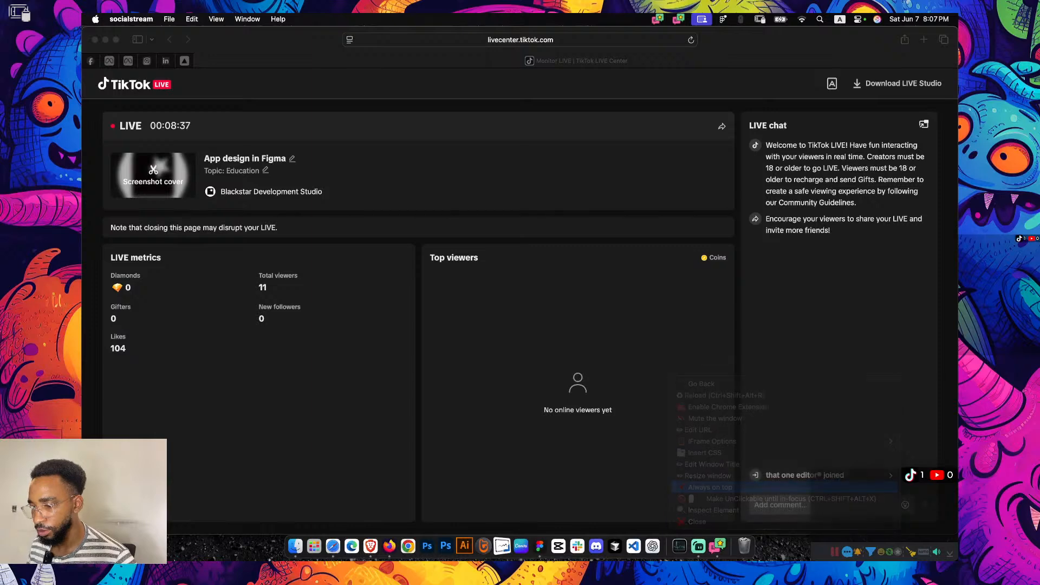
key("super+Tab")
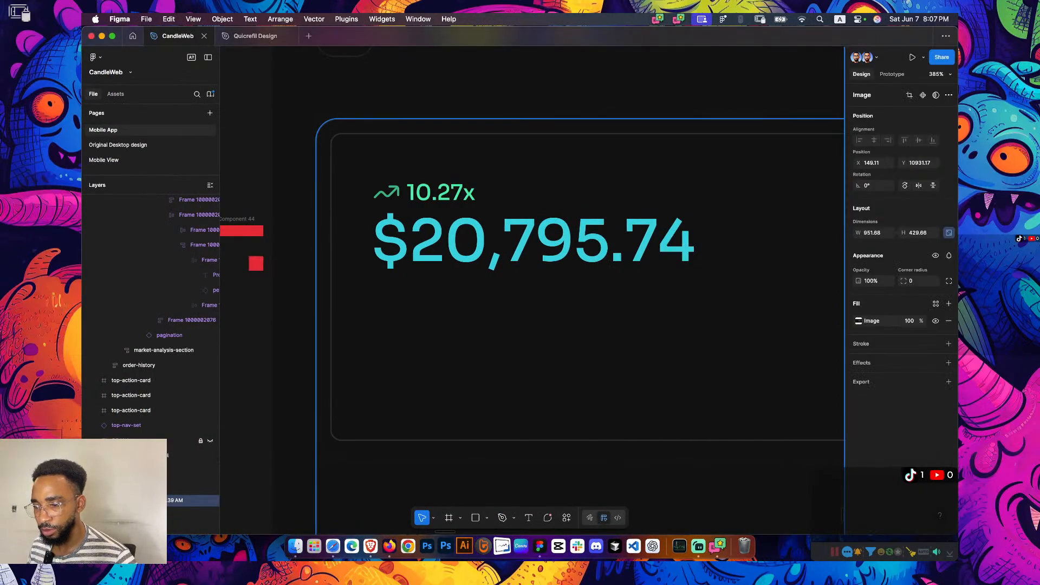
Copy the 10.27x text from the earnings card and paste it just above the calculator-section layer in the Subscription frame
left_click(585, 471)
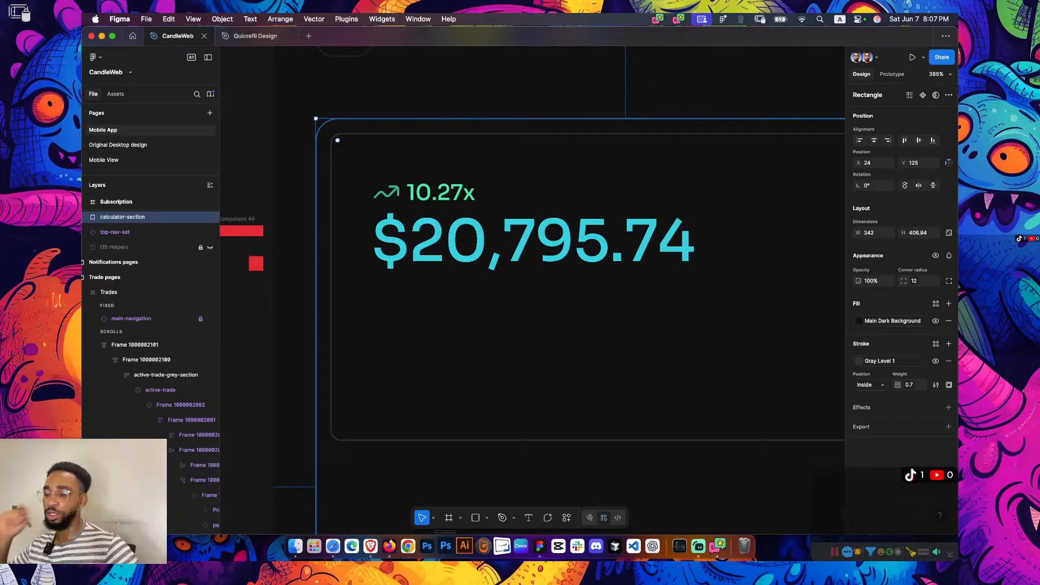
scroll(348, 376, "down", 5)
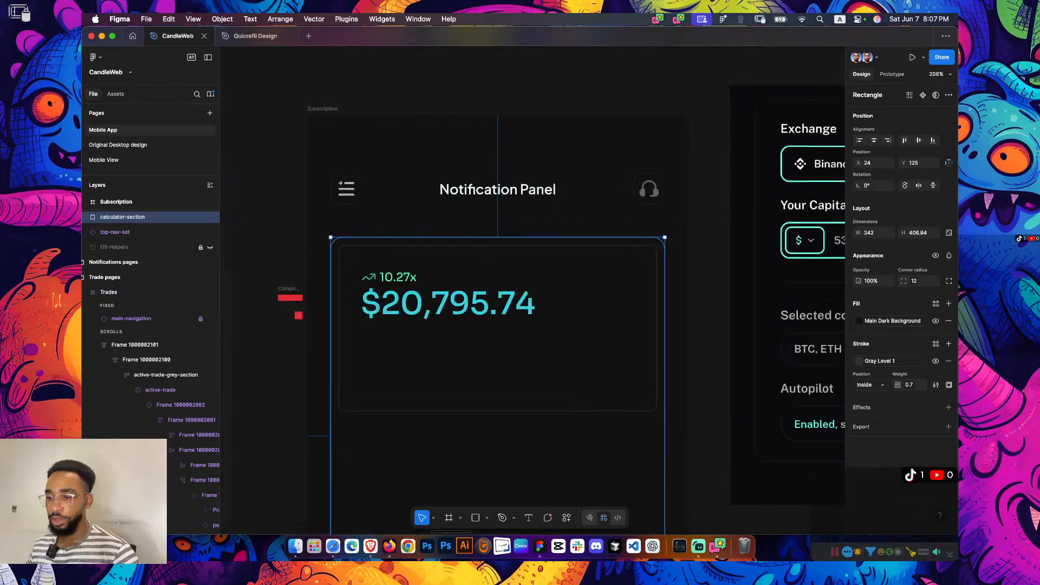
key("Escape")
scroll(396, 209, "down", 5)
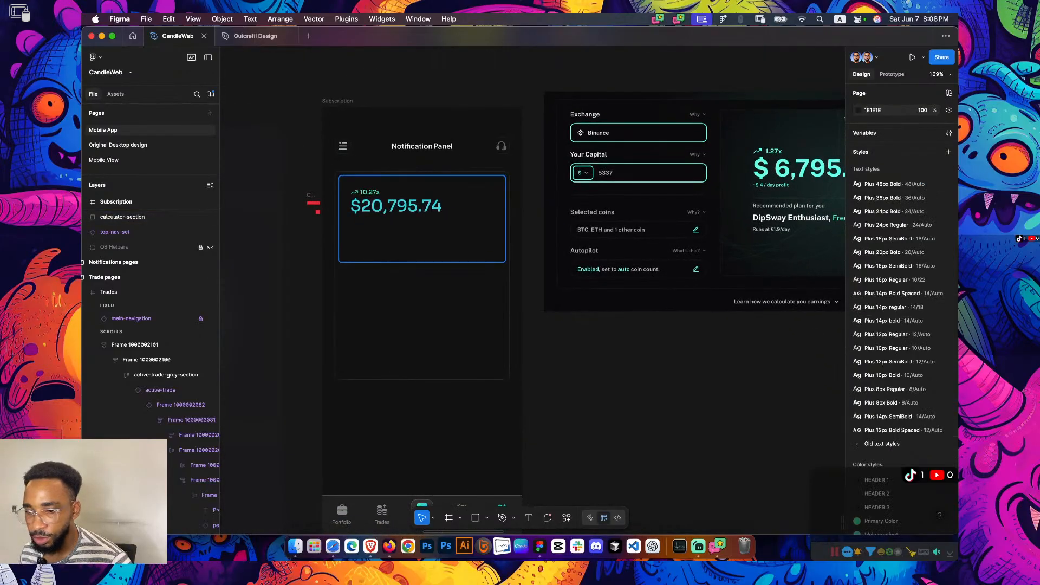
left_click(366, 193)
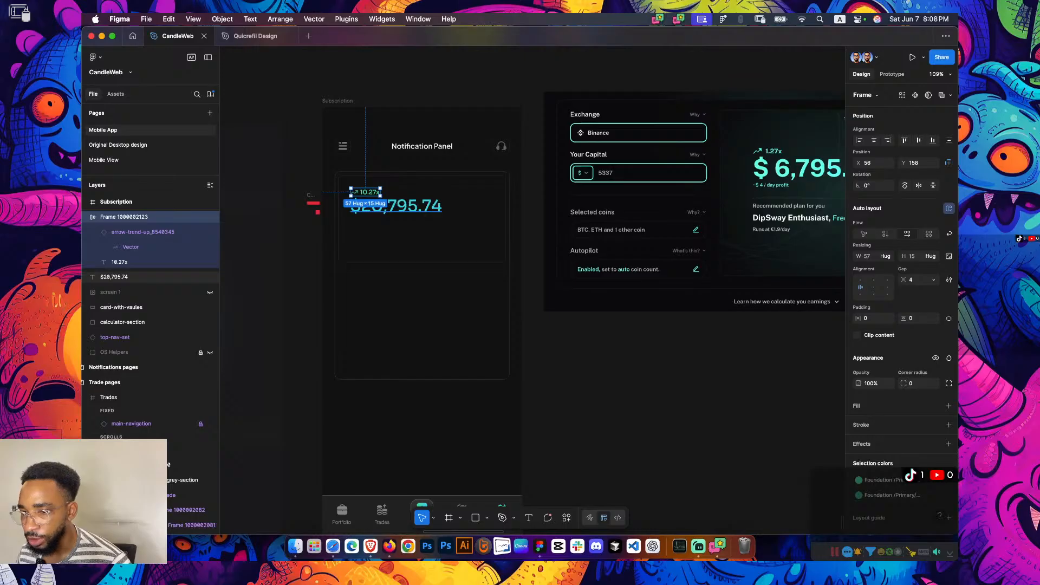
left_click(250, 216)
key("Escape")
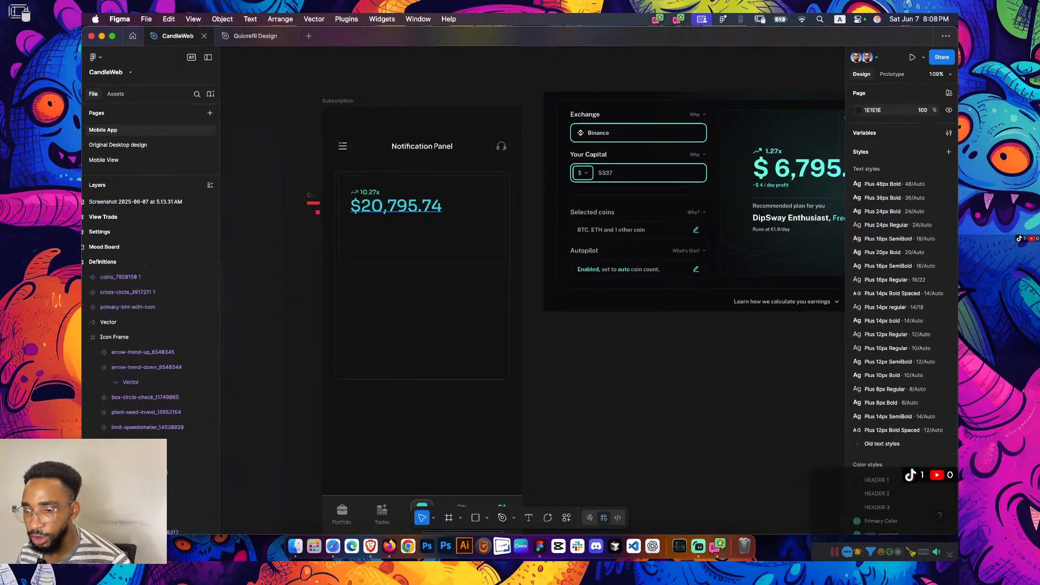
double_click(370, 192)
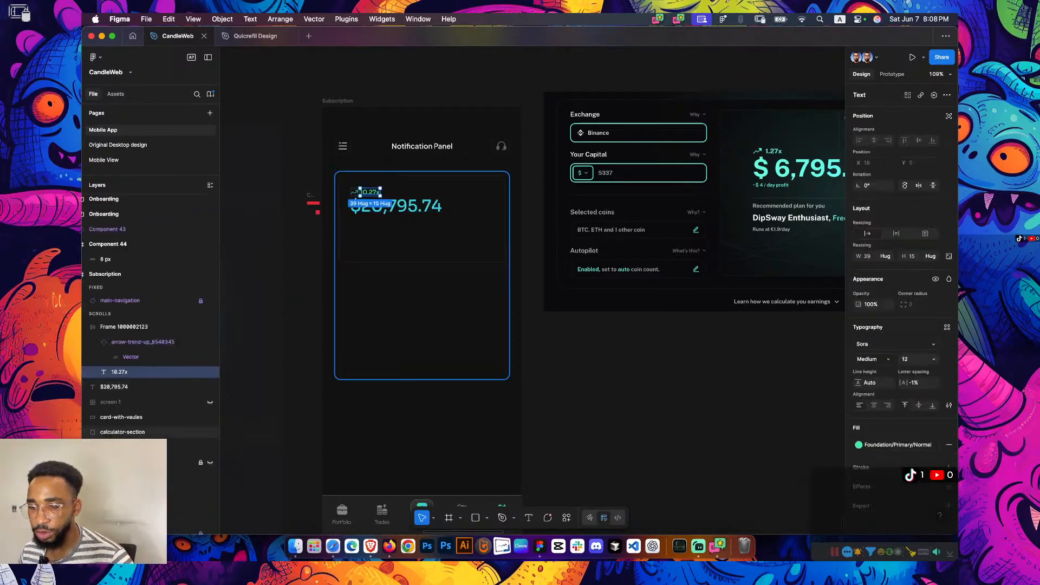
left_click(122, 431)
key("ctrl+v")
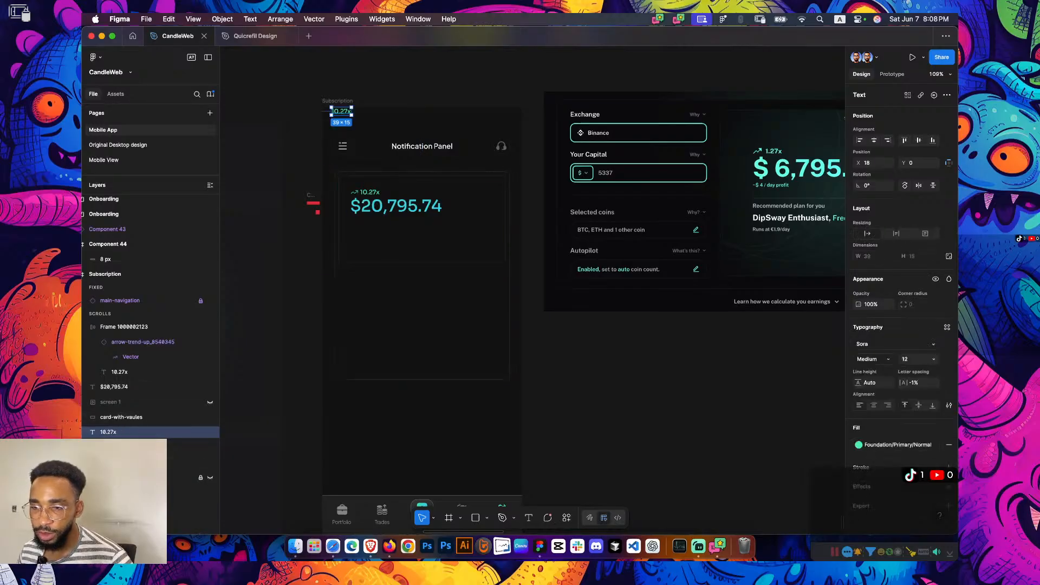
Move the copied 10.27x text just beneath the $20,795.74 amount and bring it to the front
left_click_drag(342, 111, 366, 228)
scroll(366, 233, "up", 8)
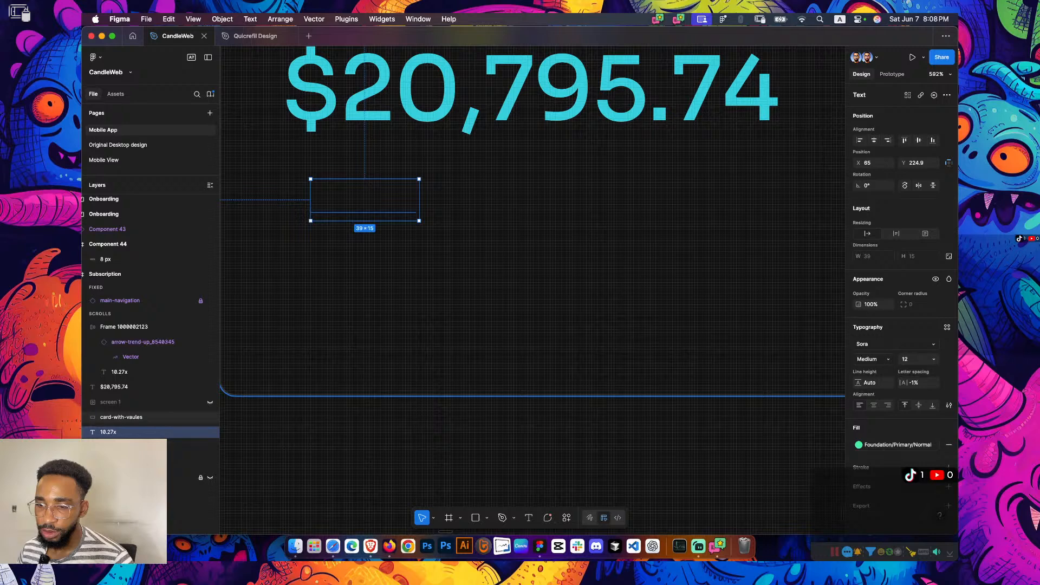
key("bracketright")
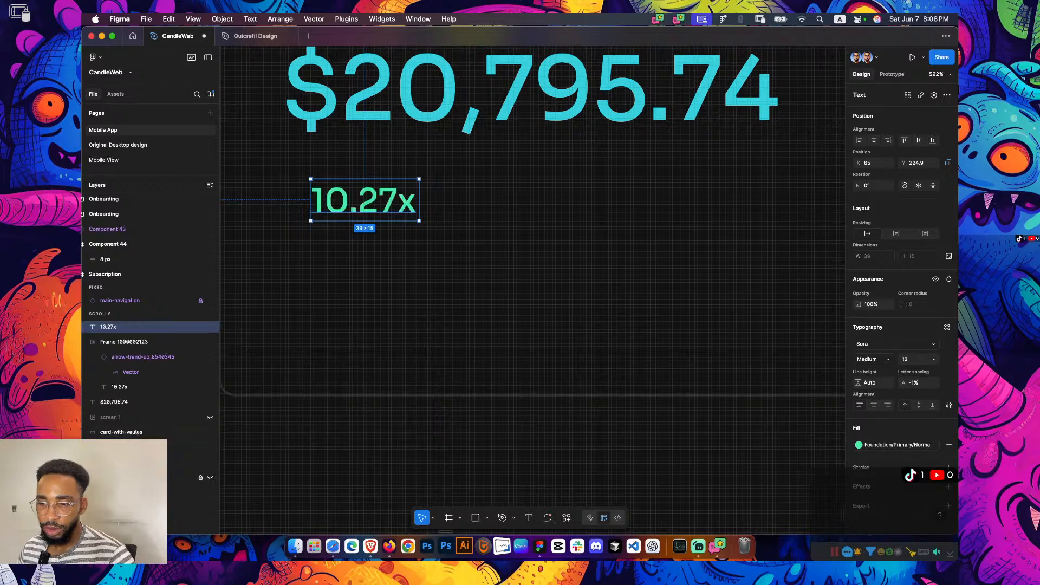
left_click_drag(364, 200, 336, 162)
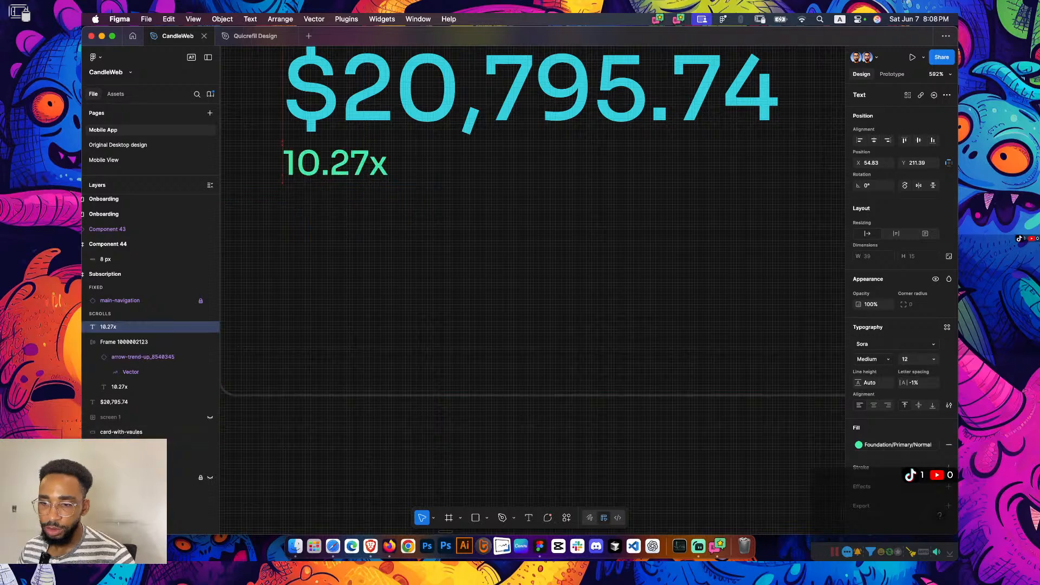
Place the red Component 44 spacer bar between the $20,795.74 amount and the lower 10.27x text
scroll(532, 276, "up", 4)
scroll(295, 202, "up", 1)
left_click_drag(288, 198, 597, 282)
scroll(602, 297, "up", 10)
scroll(544, 329, "down", 6)
scroll(527, 182, "down", 4)
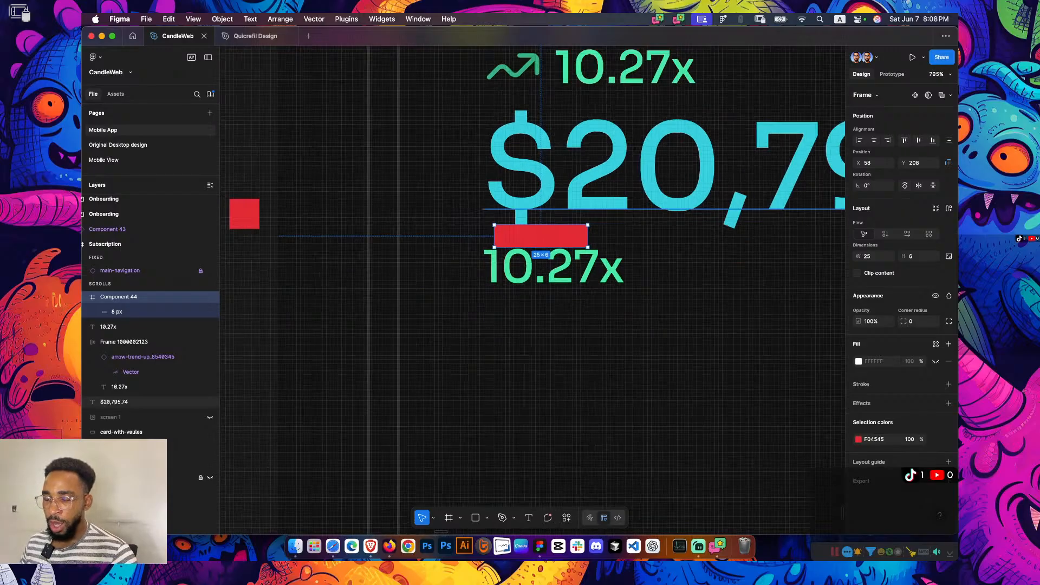
Left-align the upper multiplier frame, the $20,795.74 amount, the red spacer and the lower 10.27x text
left_click(666, 165, "shift")
left_click(553, 266, "shift")
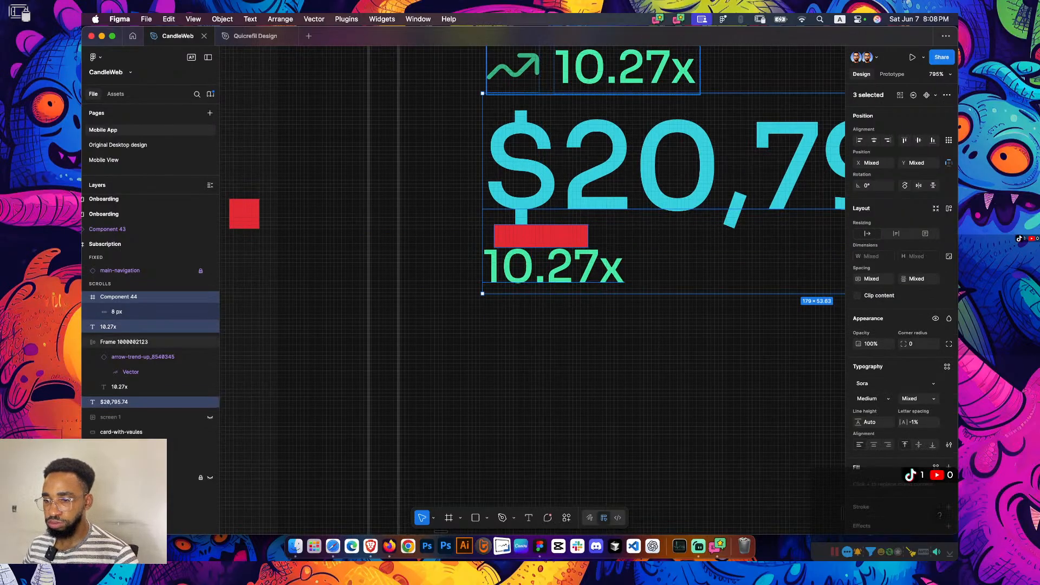
left_click(124, 342, "shift")
key("alt+a")
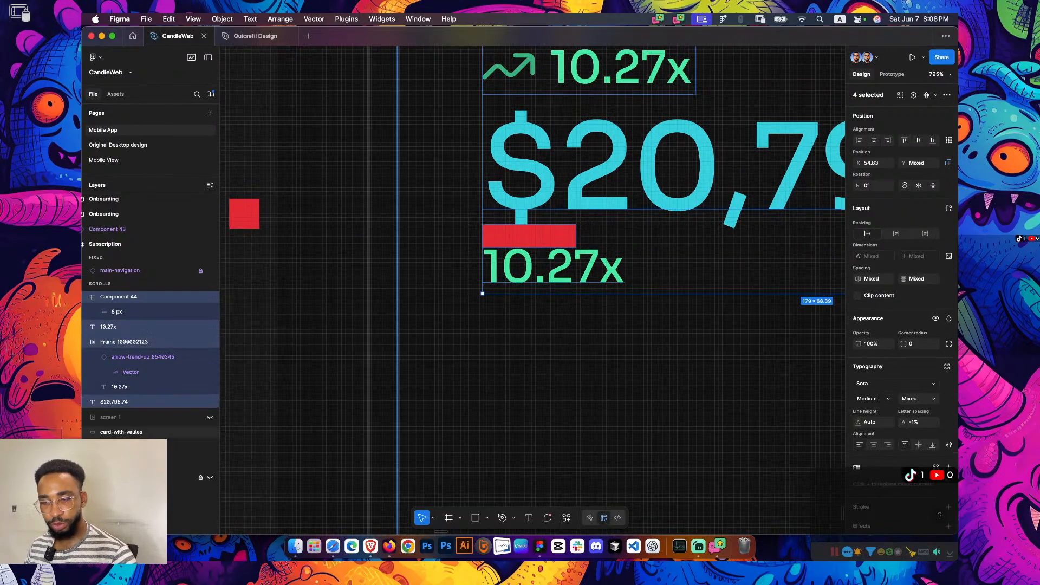
Delete the red Component 44 spacer bar beneath the $20,795.74 amount
key("Escape")
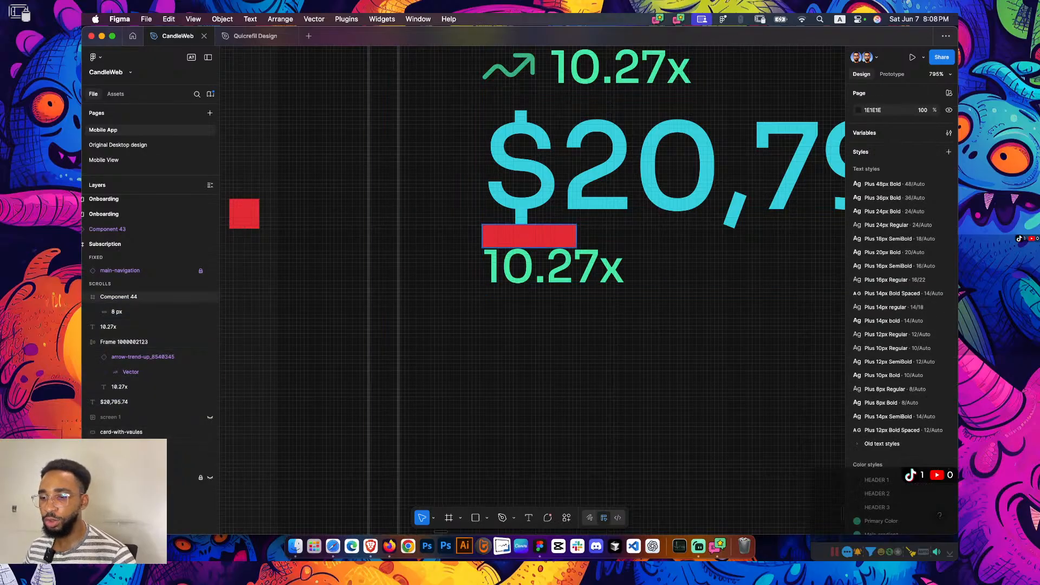
left_click(119, 297)
key("Delete")
scroll(551, 257, "down", 5)
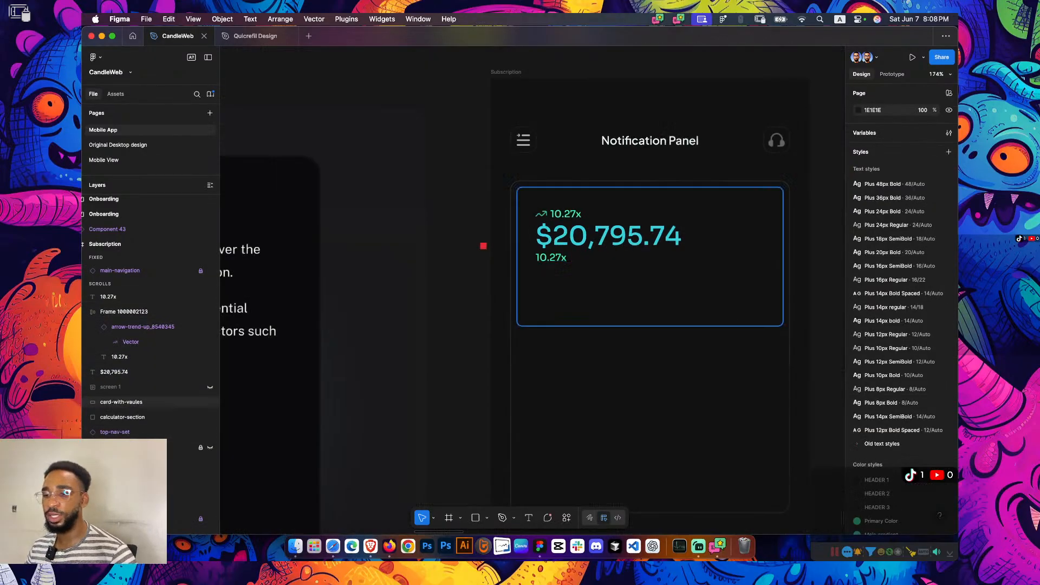
Compare the earnings card's text layout with the exchange calculator reference screenshot beside the Subscription frame
scroll(480, 316, "up", 4)
scroll(479, 317, "down", 1)
scroll(544, 272, "down", 5)
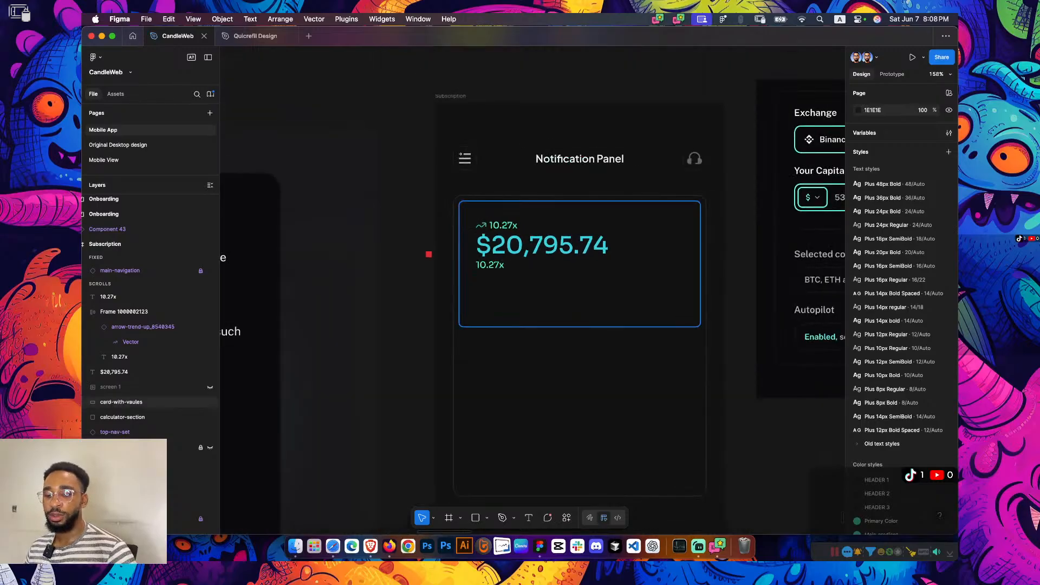
scroll(534, 244, "up", 3)
scroll(537, 255, "right", 4)
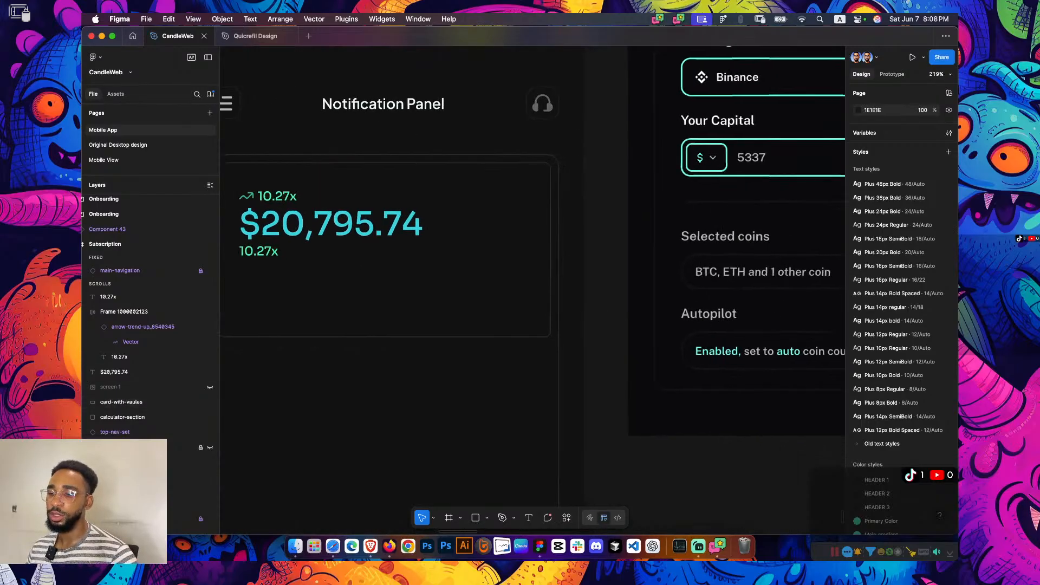
scroll(543, 266, "down", 5)
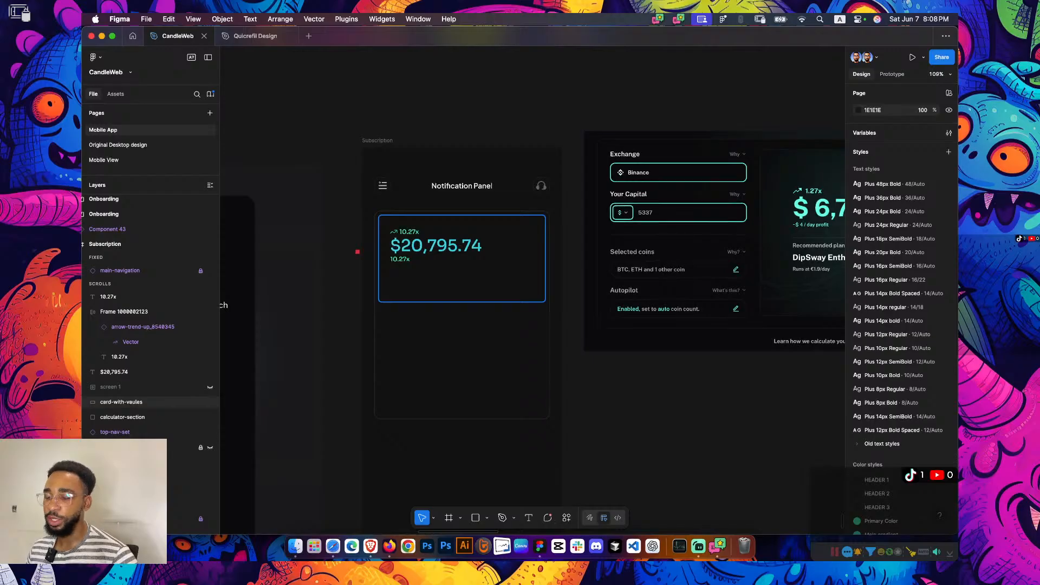
scroll(541, 270, "down", 2)
scroll(541, 271, "right", 2)
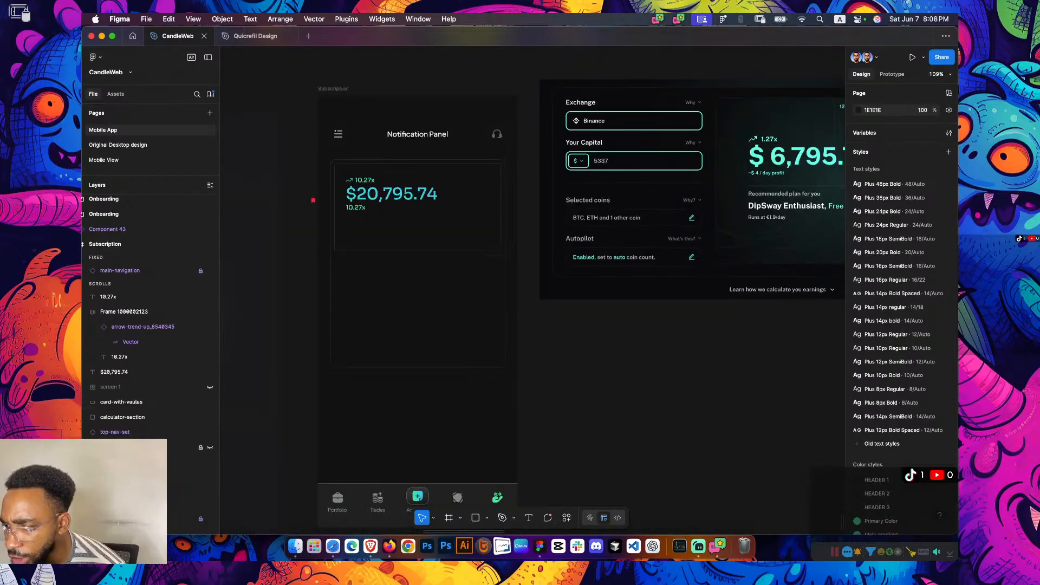
Set the font size of the lower 10.27x text under the $20,795.74 amount to 10
scroll(366, 205, "up", 3)
left_click(357, 207)
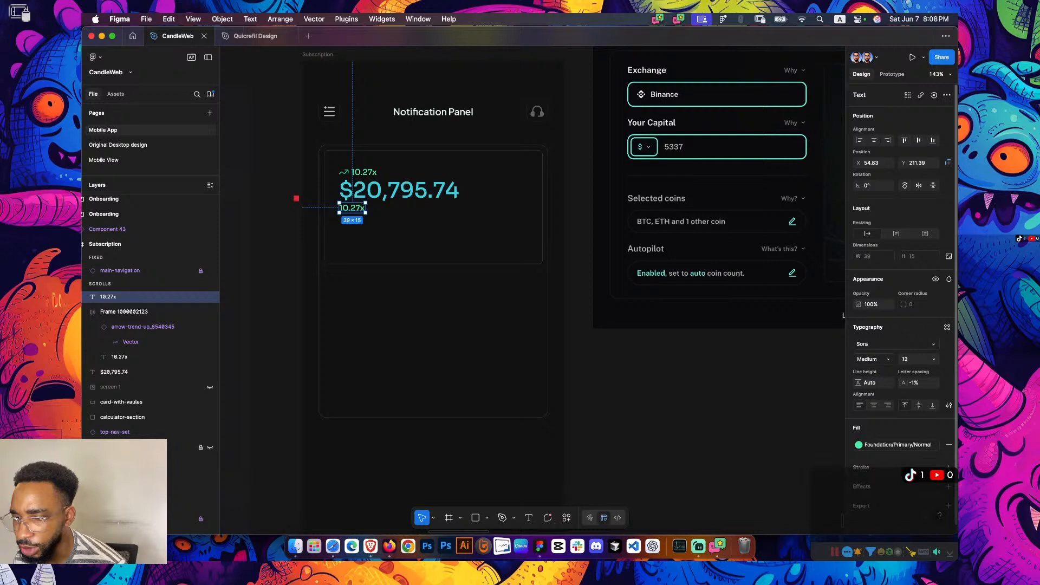
left_click(913, 359)
type("10")
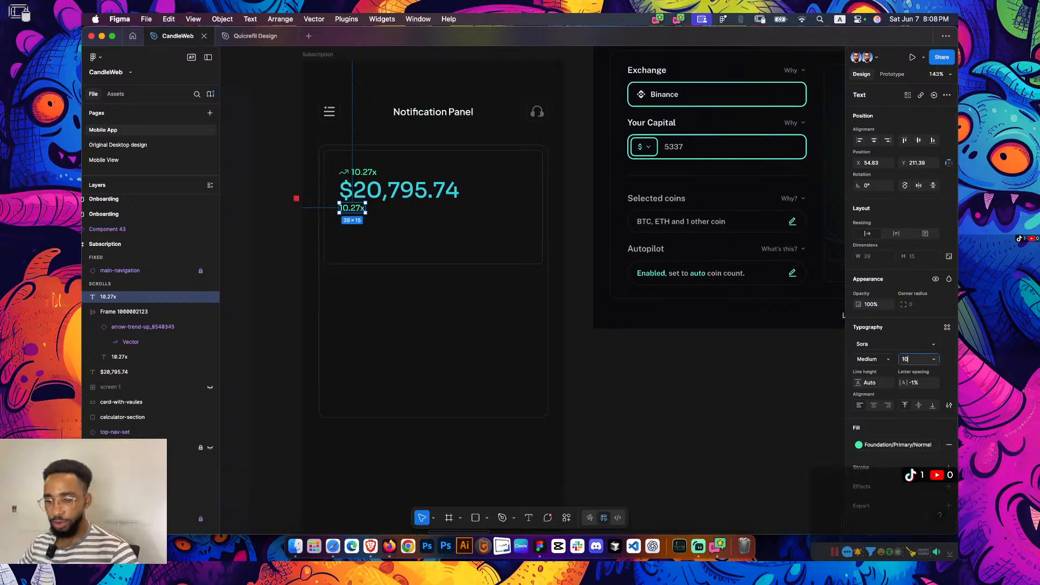
key("Escape")
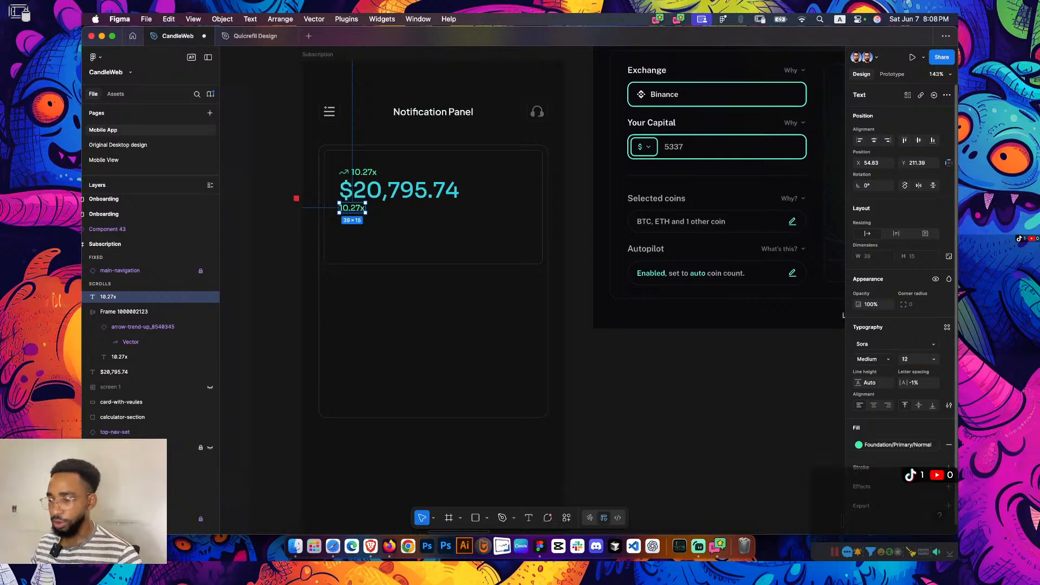
left_click(912, 358)
type("100")
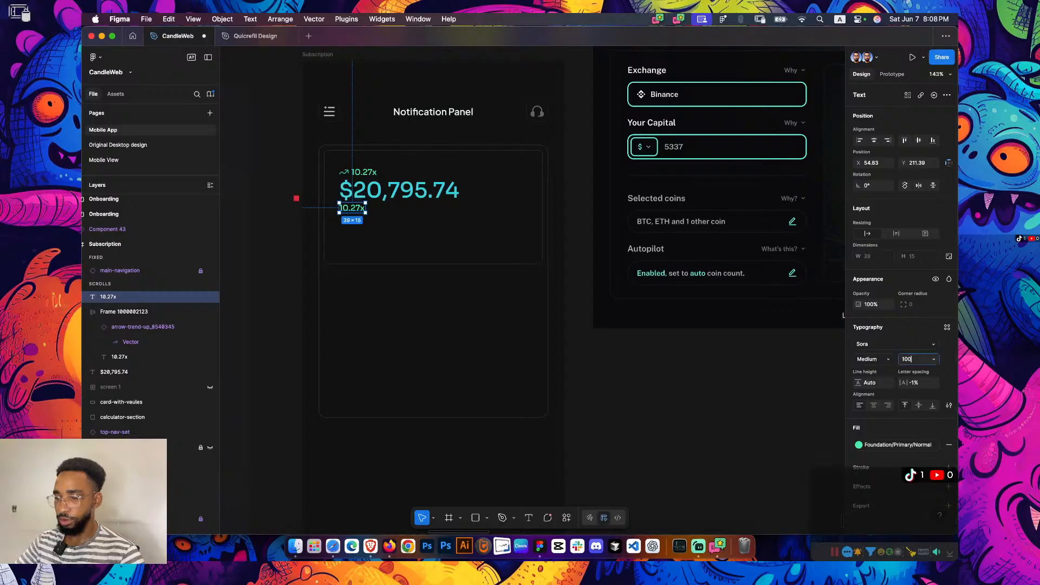
key("BackSpace")
key("Return")
scroll(342, 205, "up", 5)
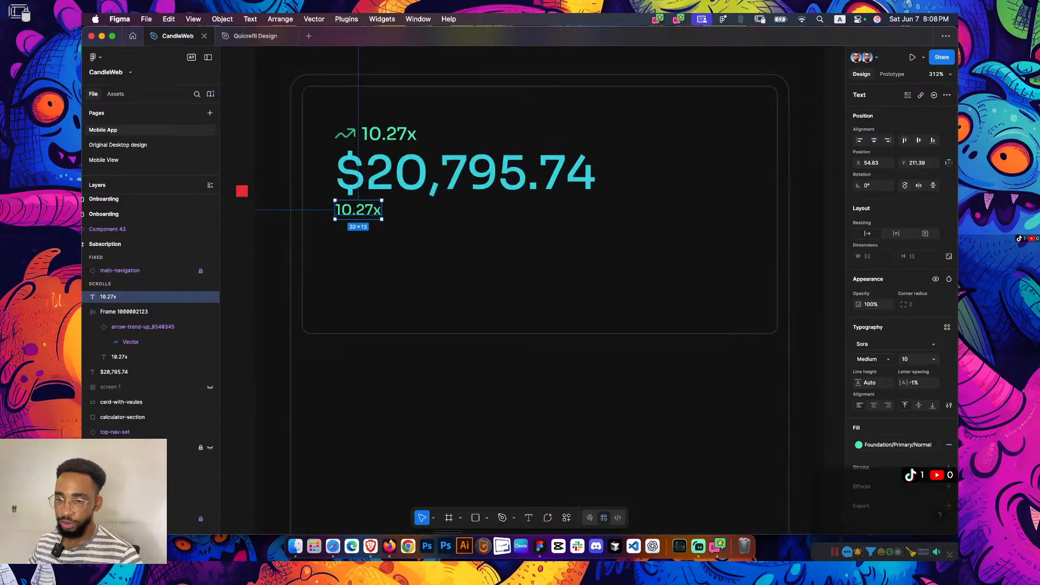
scroll(460, 270, "down", 8)
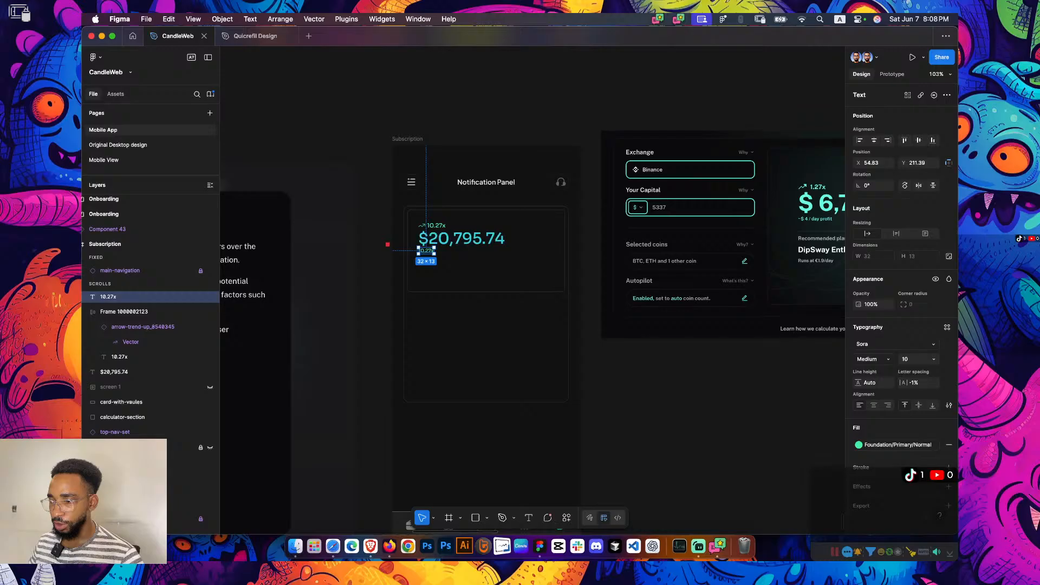
Replace the lower 10.27x text under the $20,795.74 amount with 10.5%
scroll(425, 263, "up", 8)
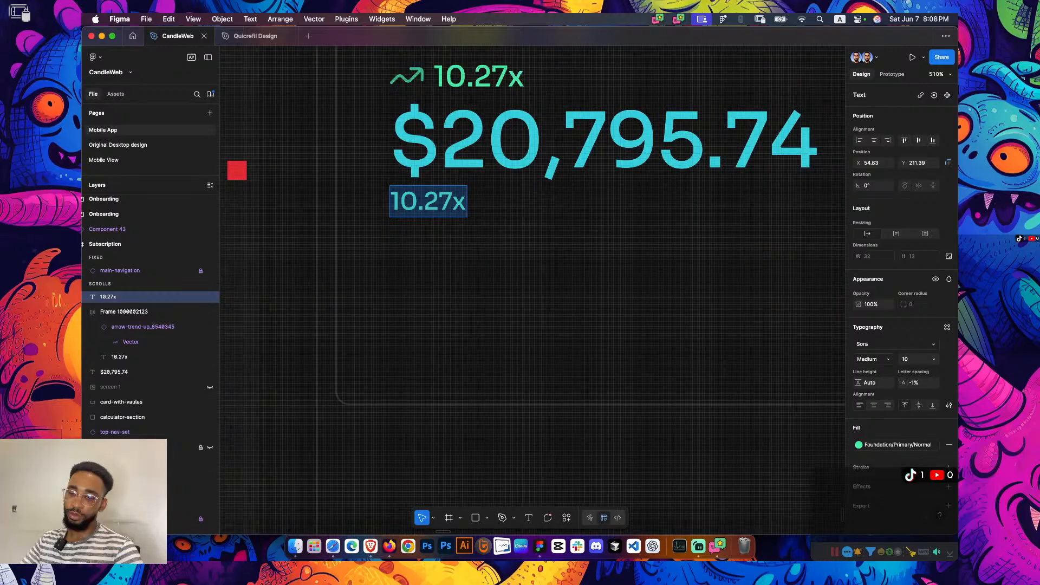
type("1")
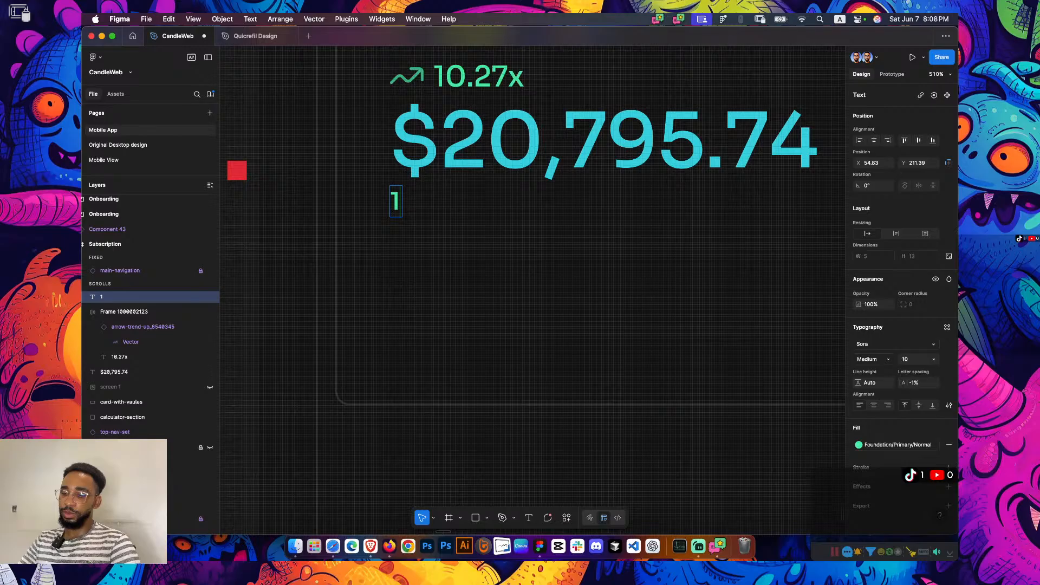
type("0")
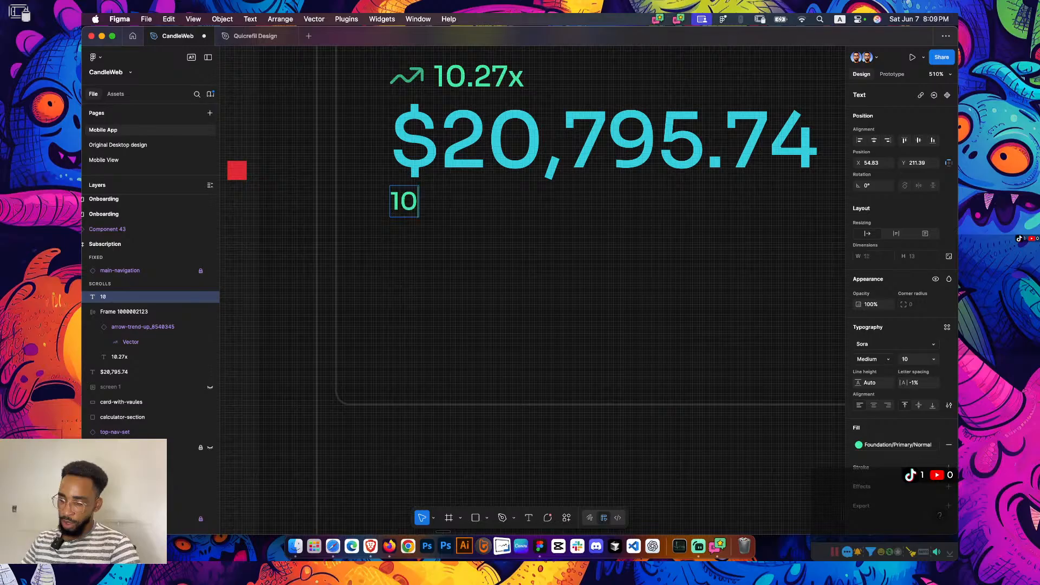
type(".5%")
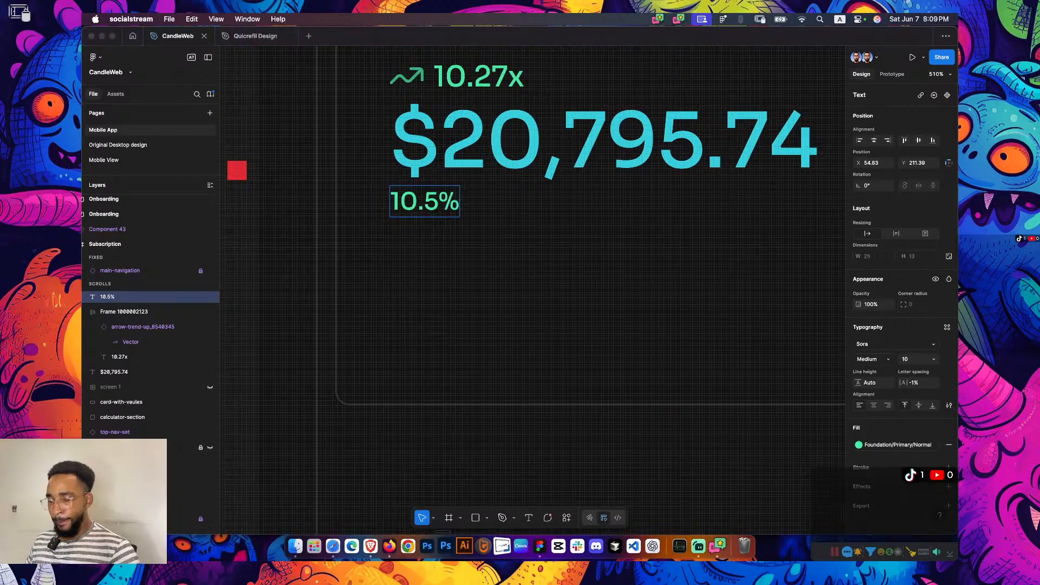
Switch to Safari to check the TikTok LIVE Center monitoring page, and return to the Figma design
key("super+Tab")
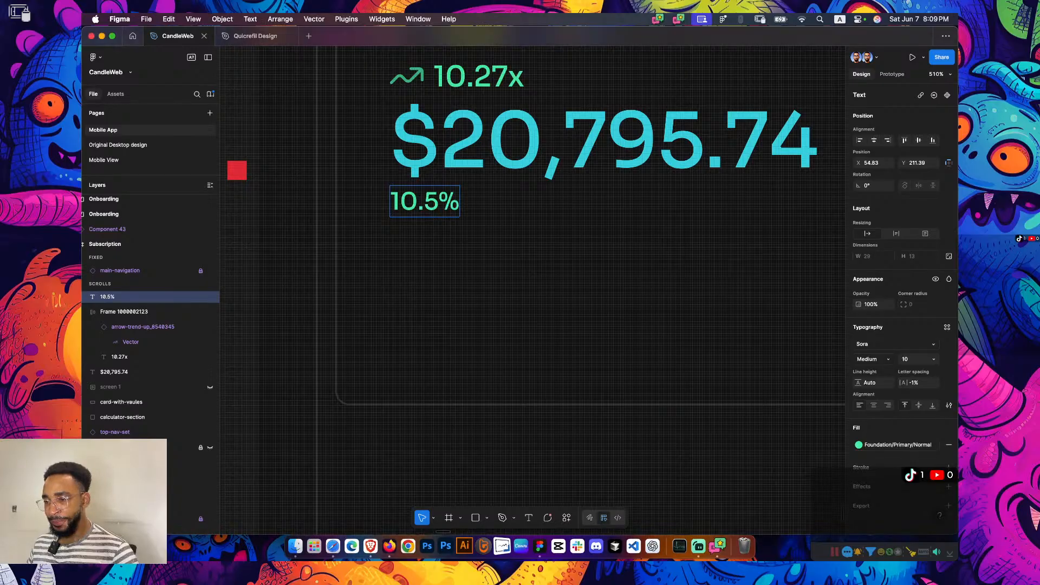
key("super+Tab")
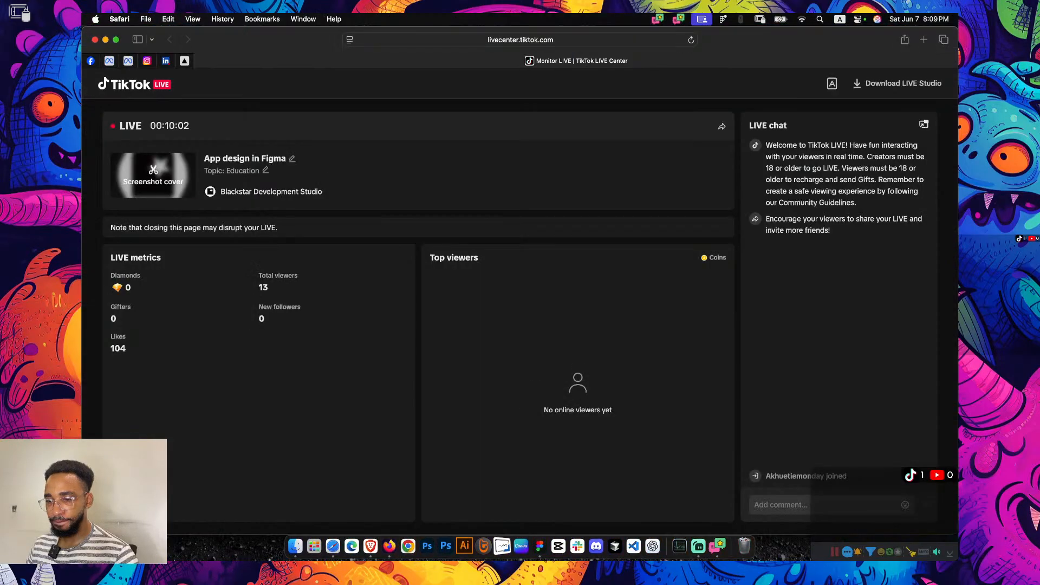
key("super+Tab")
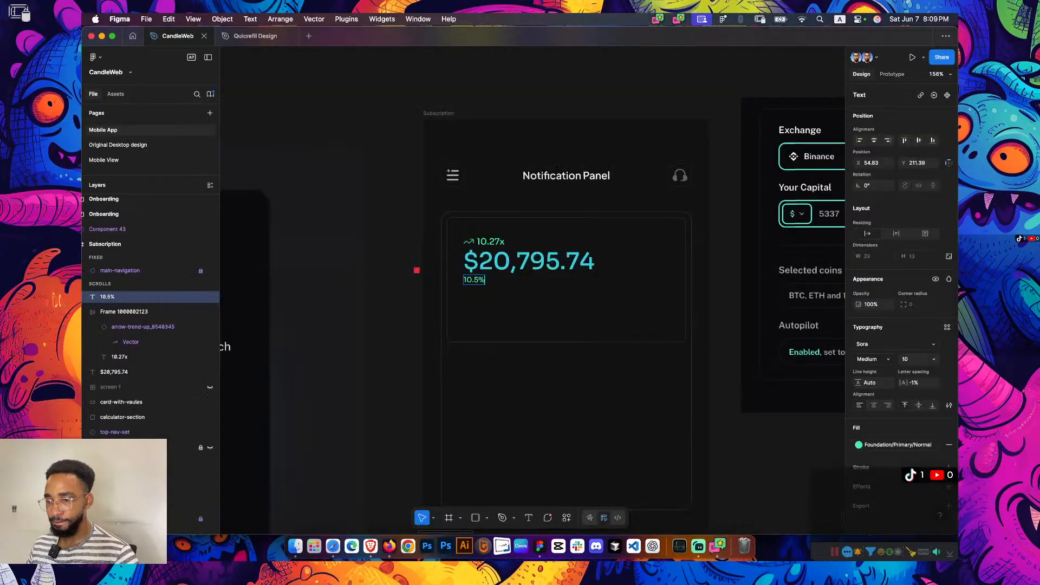
scroll(532, 290, "left", 1)
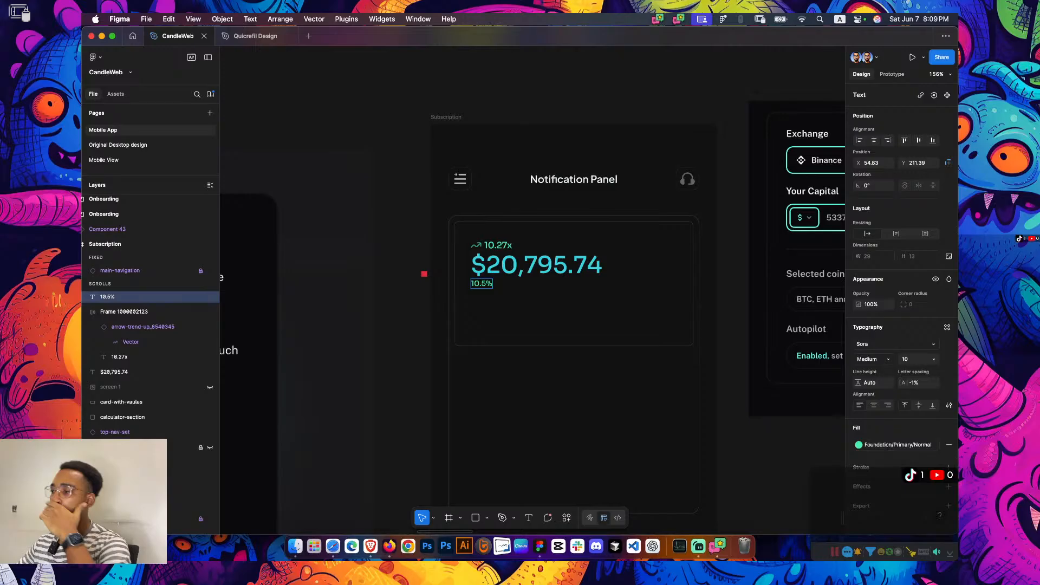
Replace the small text under the $20,795.74 amount with "~ 4 / day profit"
scroll(502, 297, "up", 5)
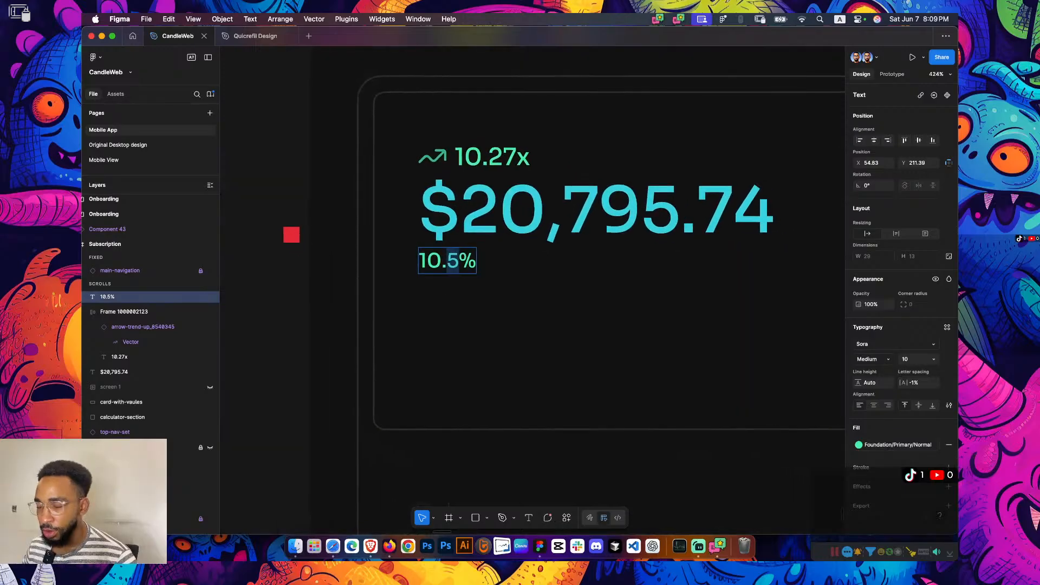
key("super+a")
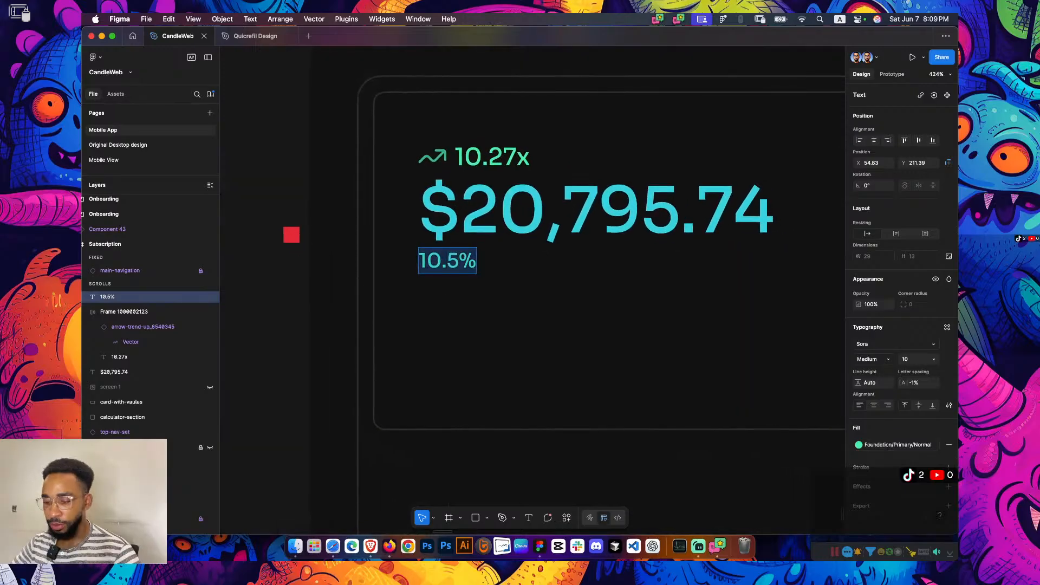
type("~")
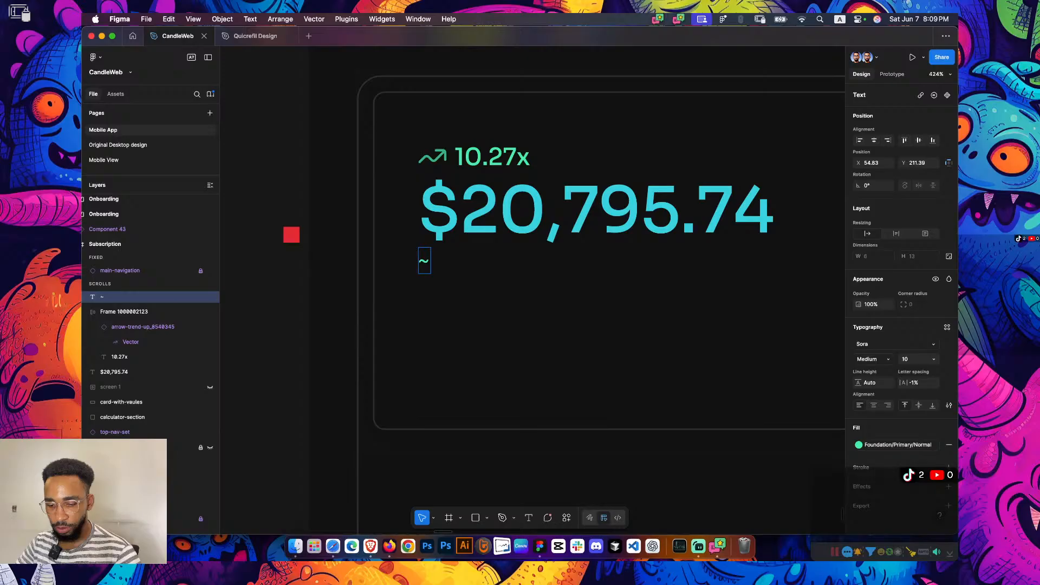
type(" 4")
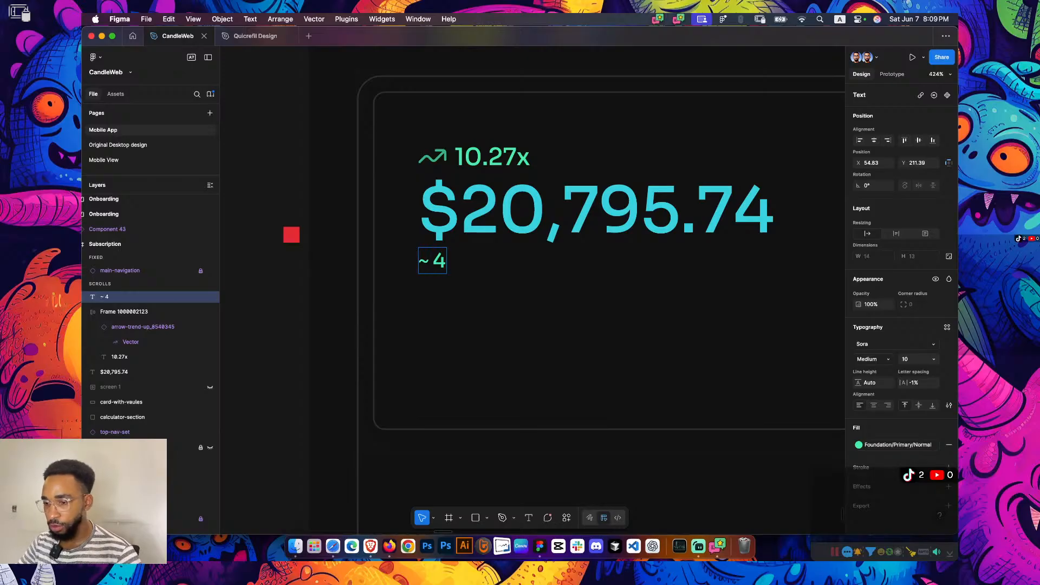
type(" /")
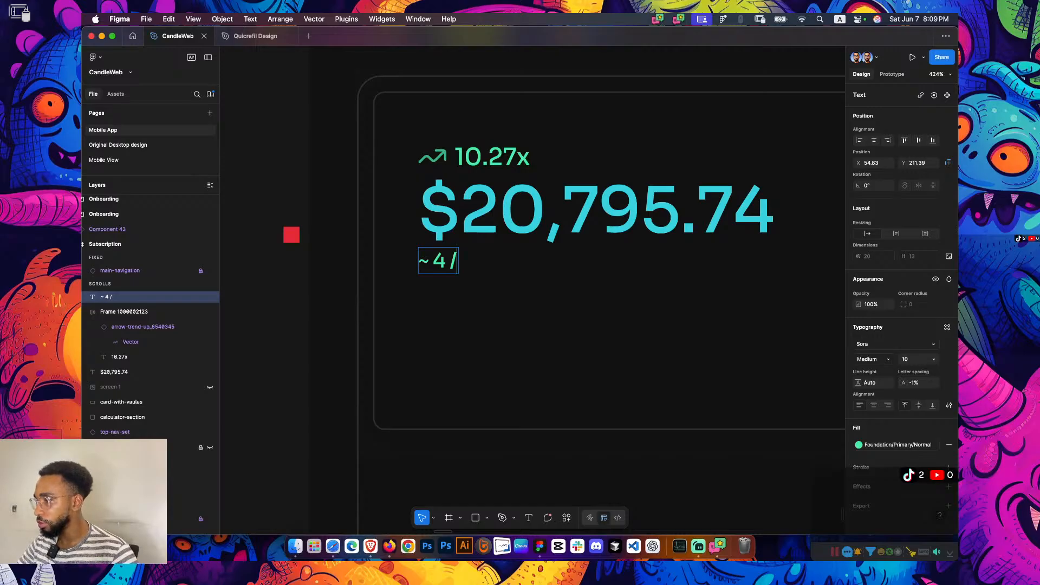
type(" day")
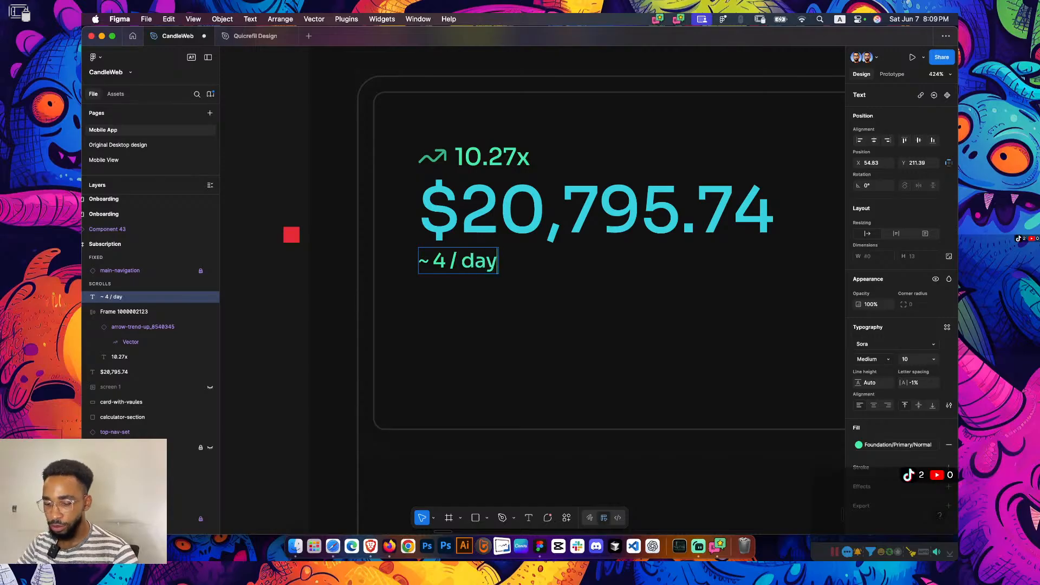
type(" profit")
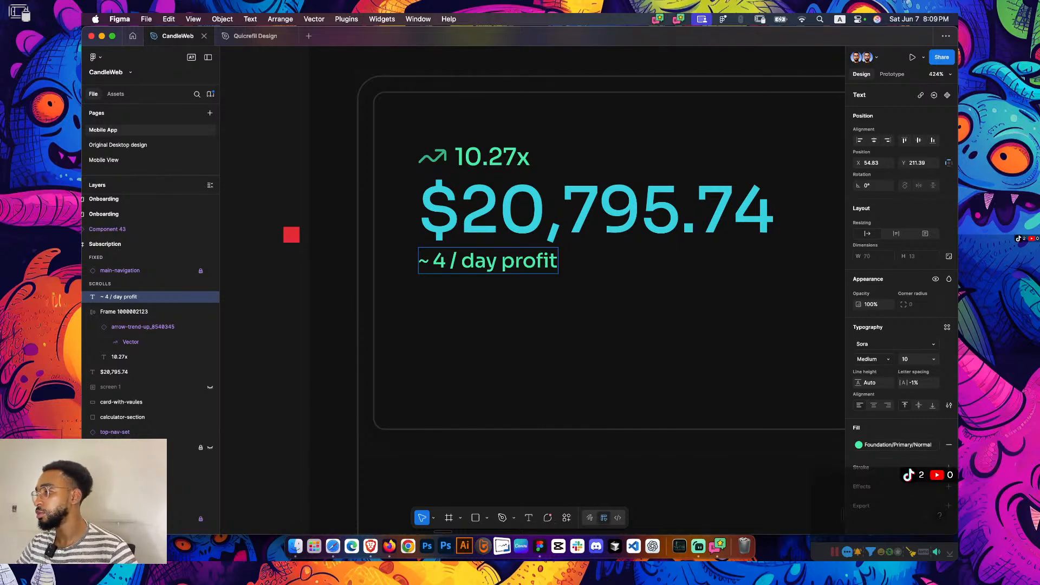
key("Escape")
key("Escape")
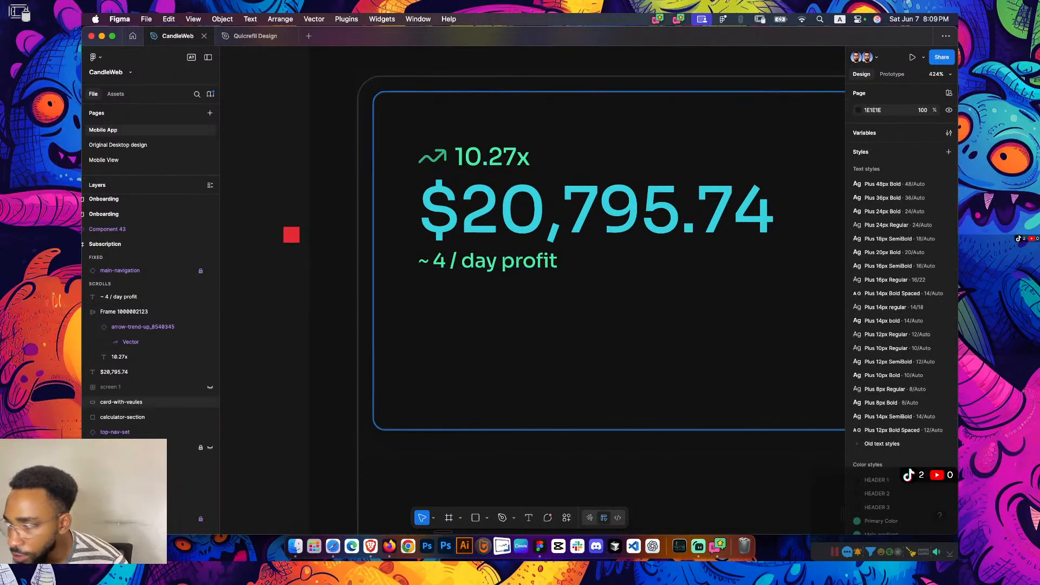
Set the fill of the ~ 4 / day profit text to the Foundation/Primary/Light colour style
left_click(487, 260)
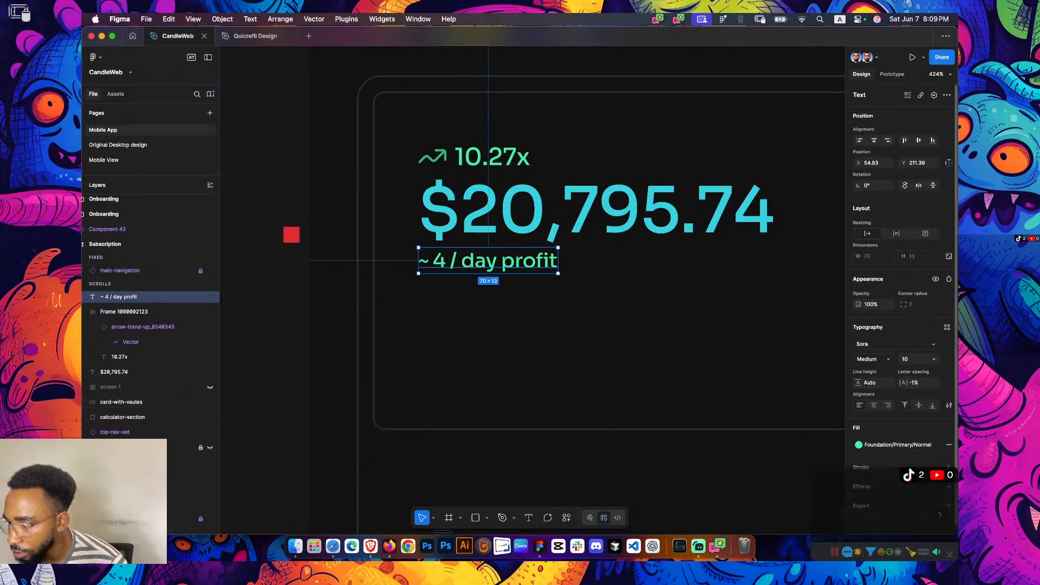
left_click(947, 327)
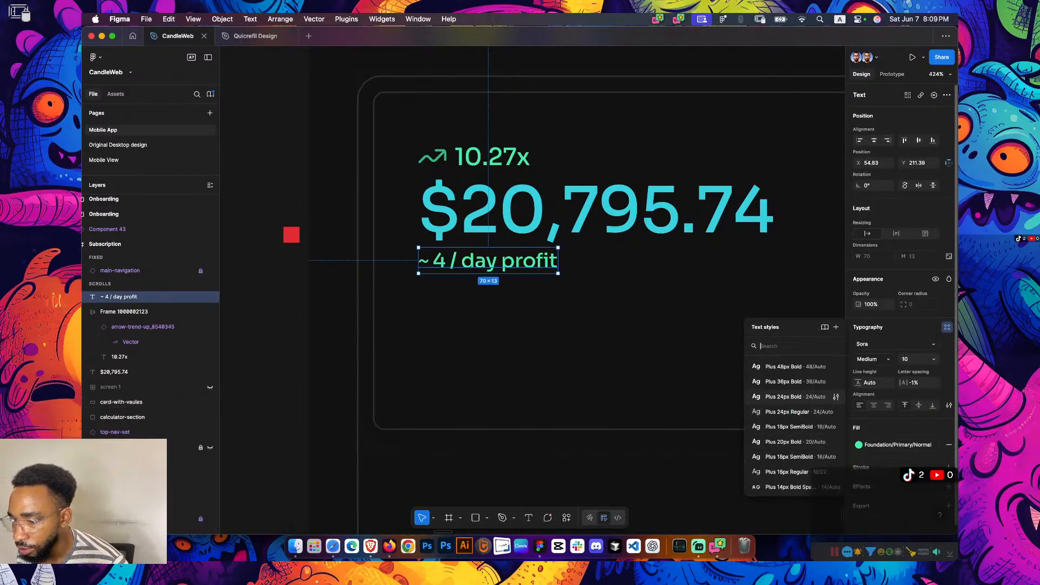
scroll(795, 423, "down", 1)
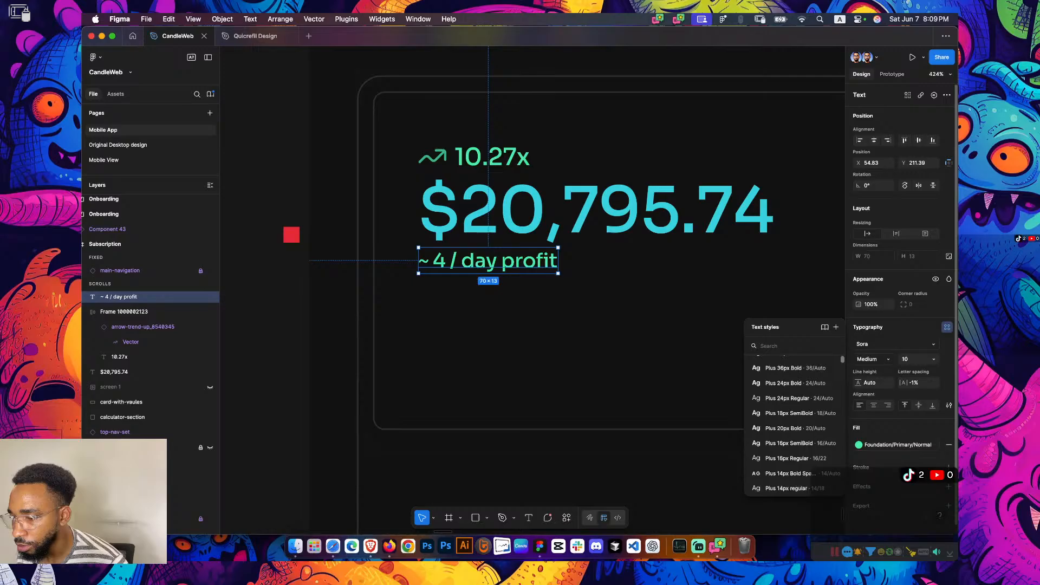
left_click(888, 444)
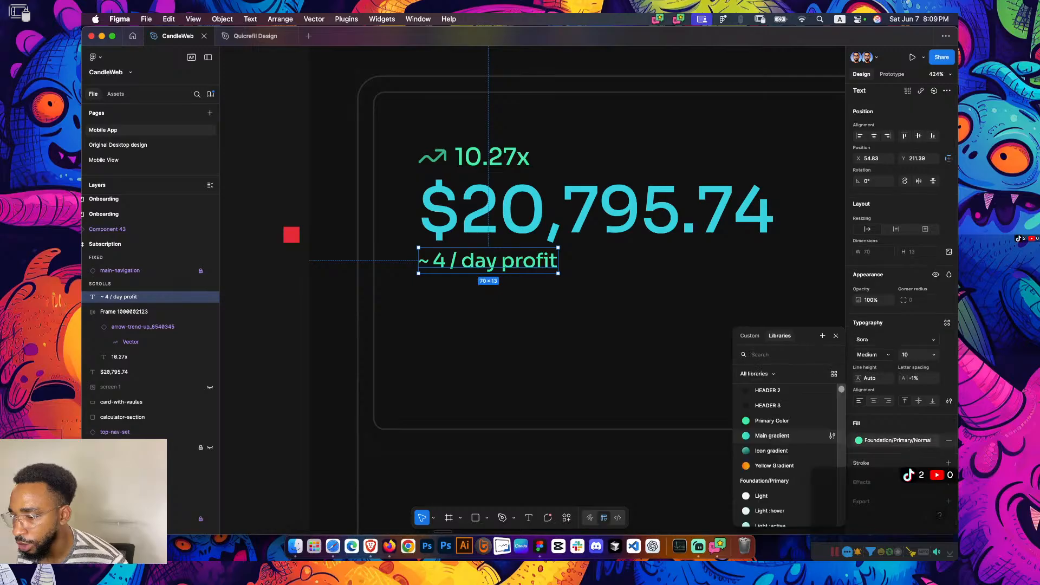
left_click(761, 495)
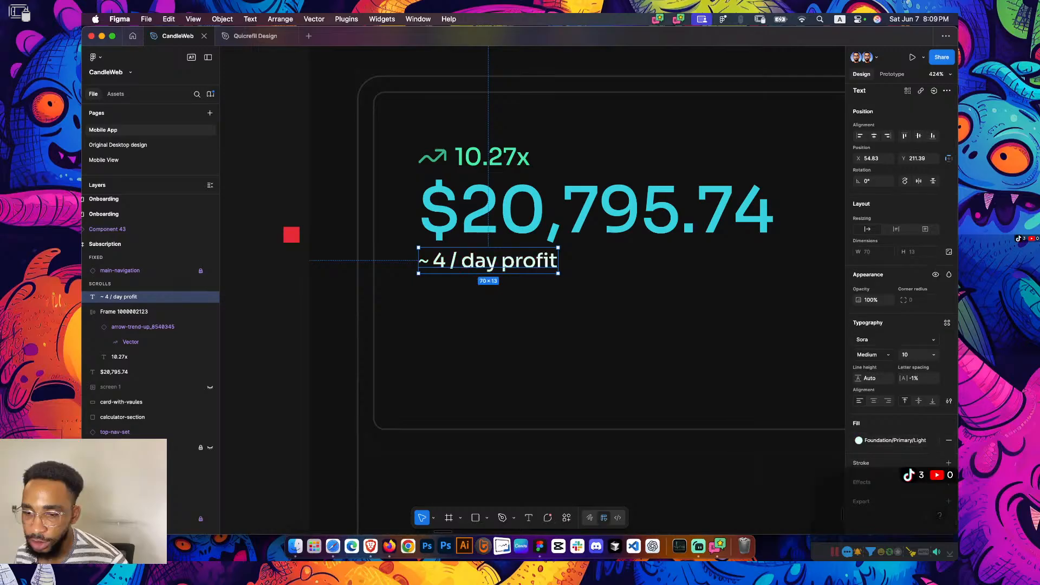
double_click(491, 157)
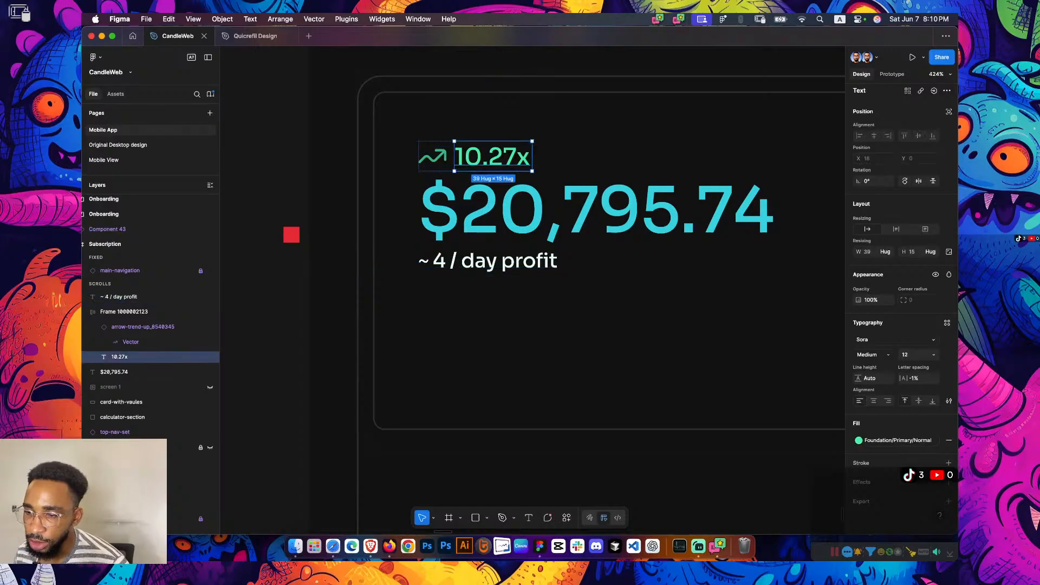
scroll(532, 290, "down", 1)
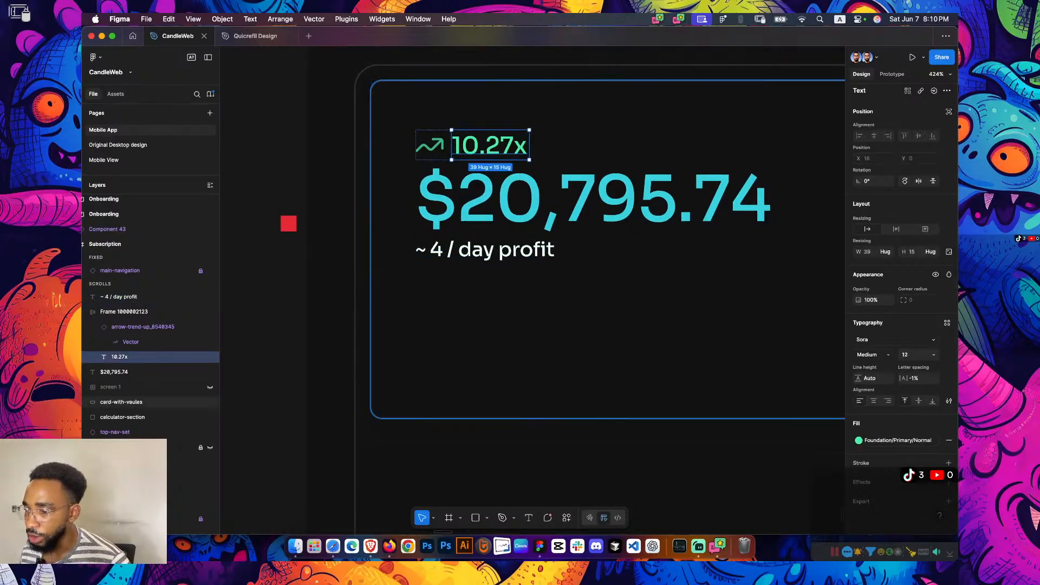
Set the fill of the ~ 4 / day profit text to the Gray Level 4 colour style
left_click(485, 249)
left_click(894, 440)
scroll(788, 470, "up", 5)
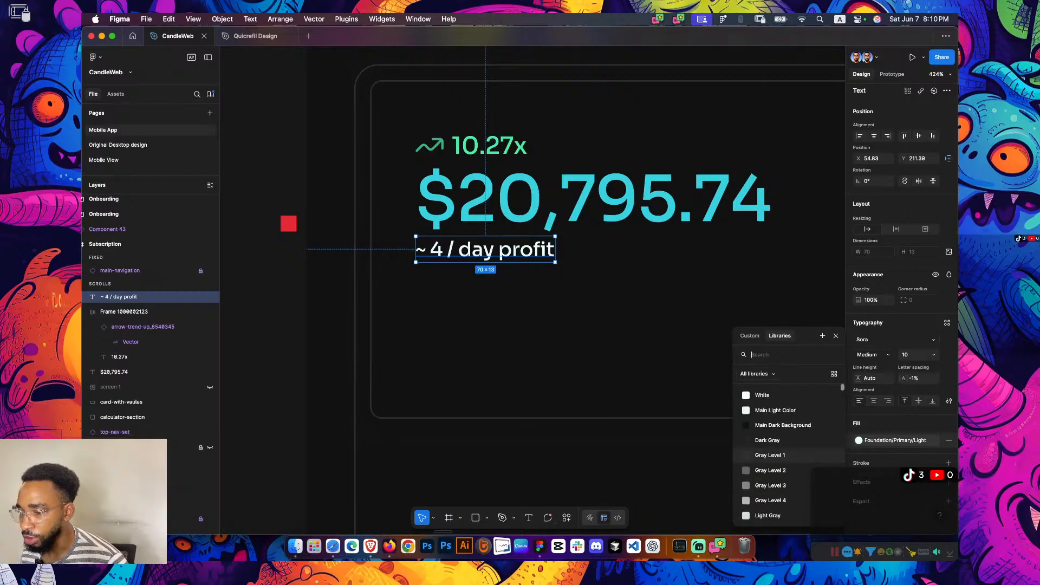
left_click(770, 500)
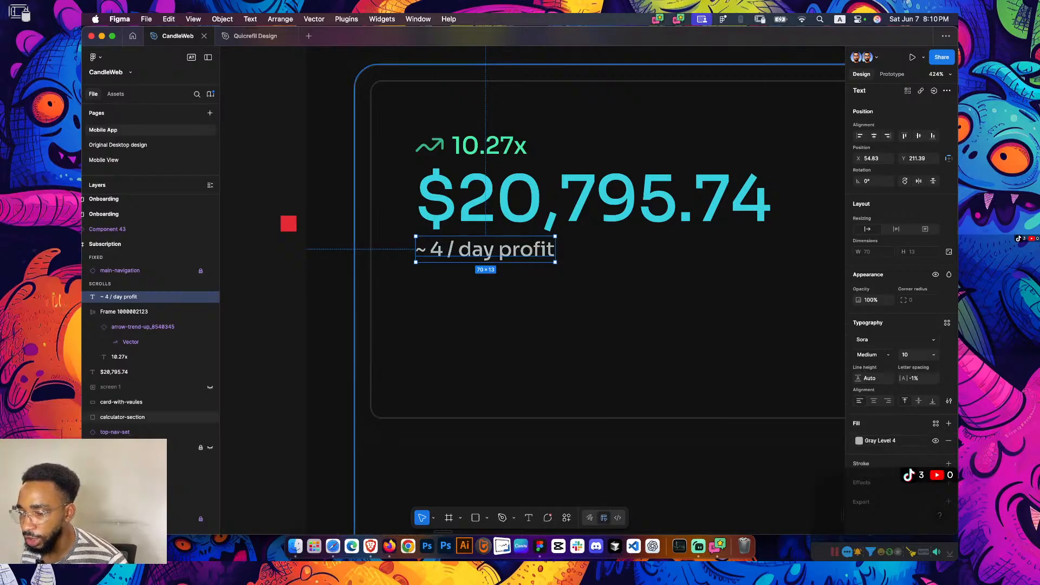
Try the Light Gray style on the ~ 4 / day profit text and restore its Gray Level 4 fill
left_click(877, 440)
left_click(768, 513)
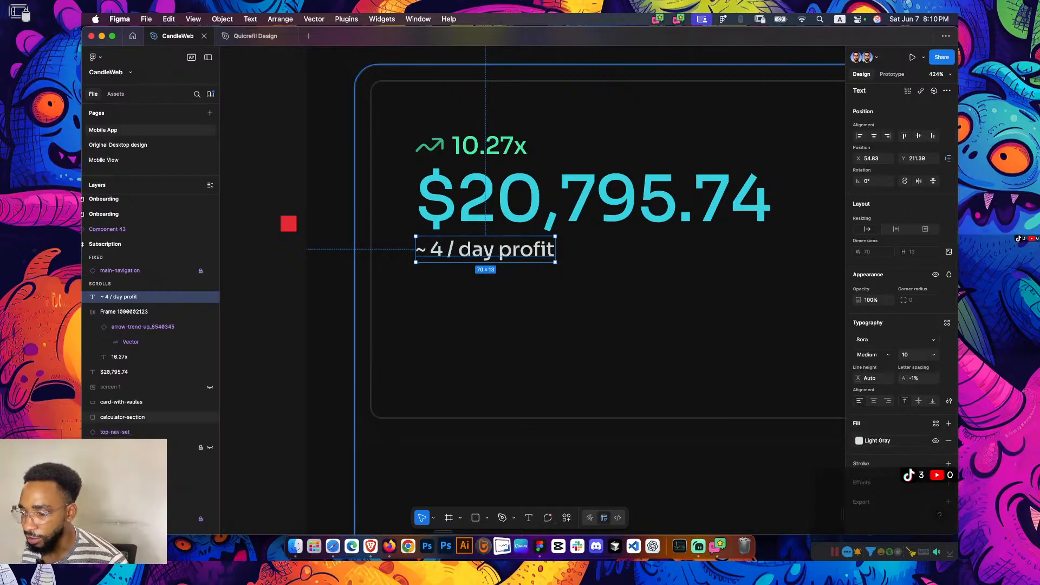
left_click(878, 440)
left_click(770, 500)
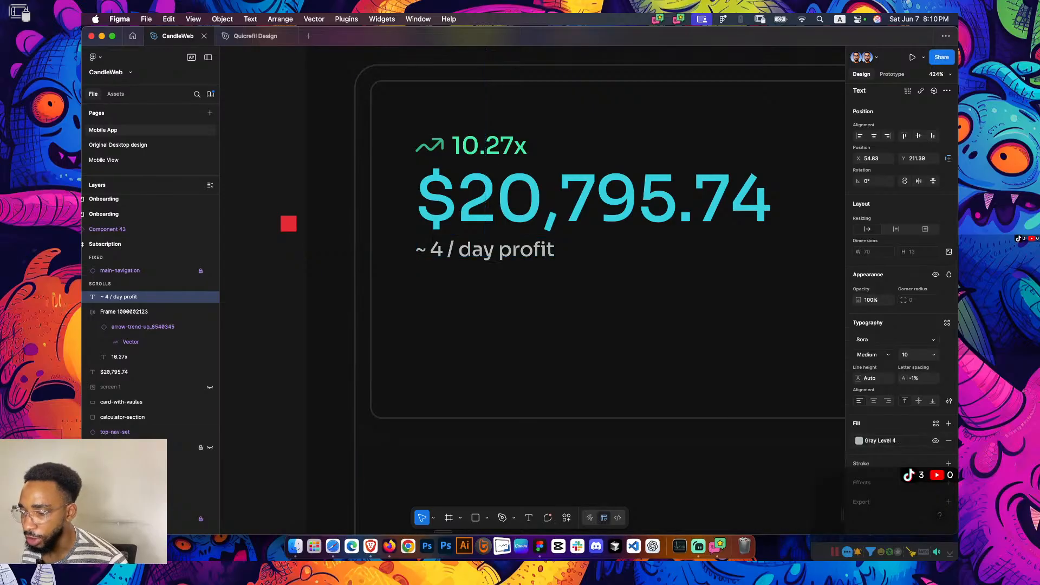
Set the fill of the 10.27x text above the $20,795.74 amount to Gray Level 4
left_click(119, 356)
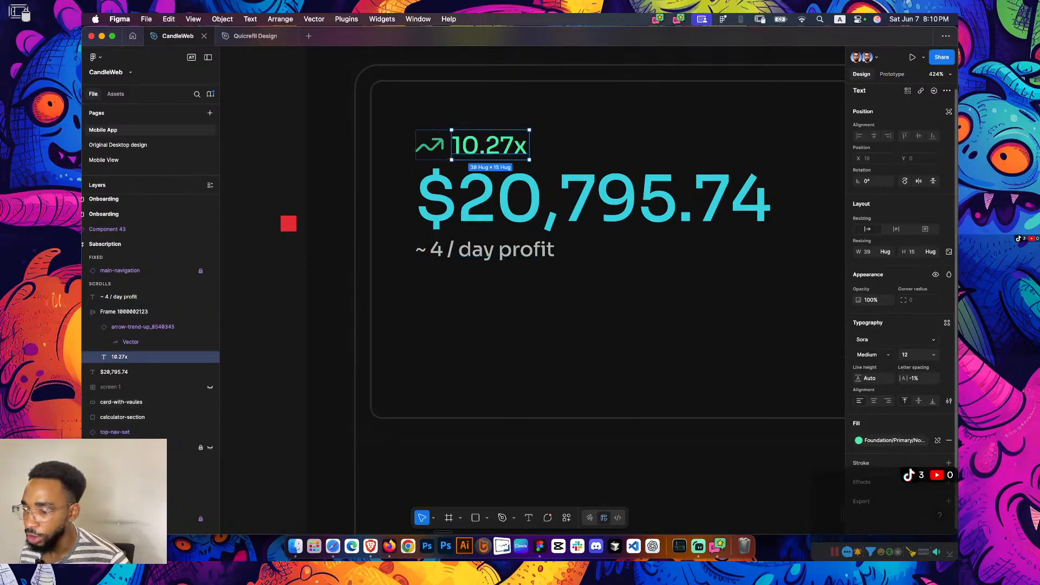
left_click(877, 440)
scroll(785, 466, "down", 10)
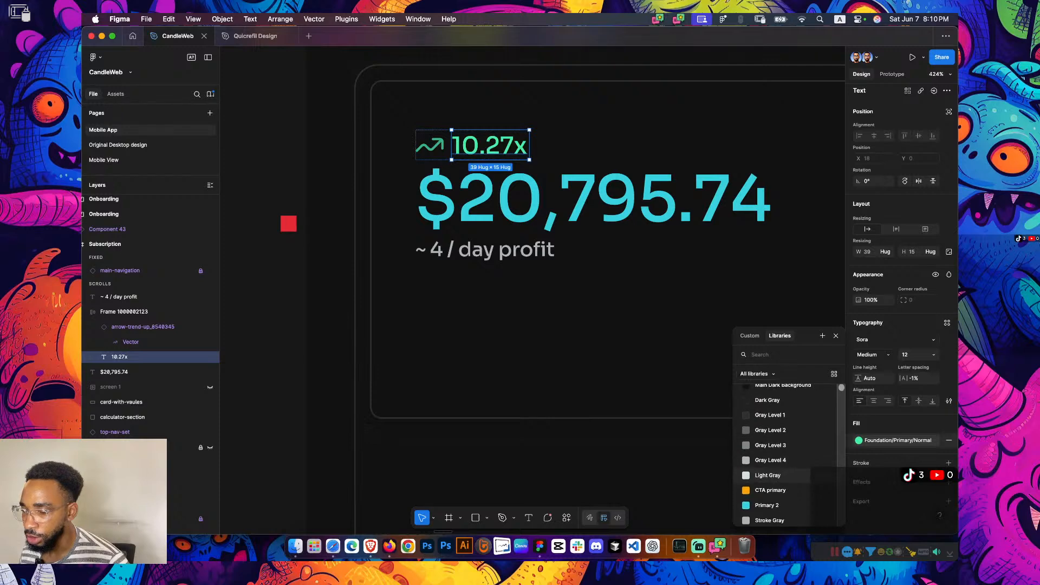
left_click(770, 459)
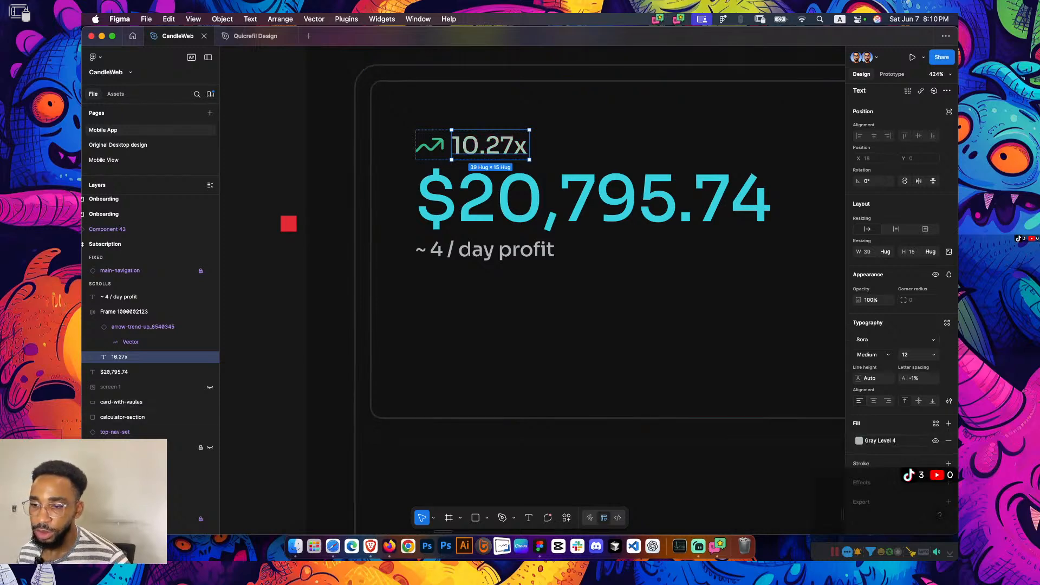
key("Escape")
scroll(406, 325, "down", 5)
scroll(406, 325, "down", 3)
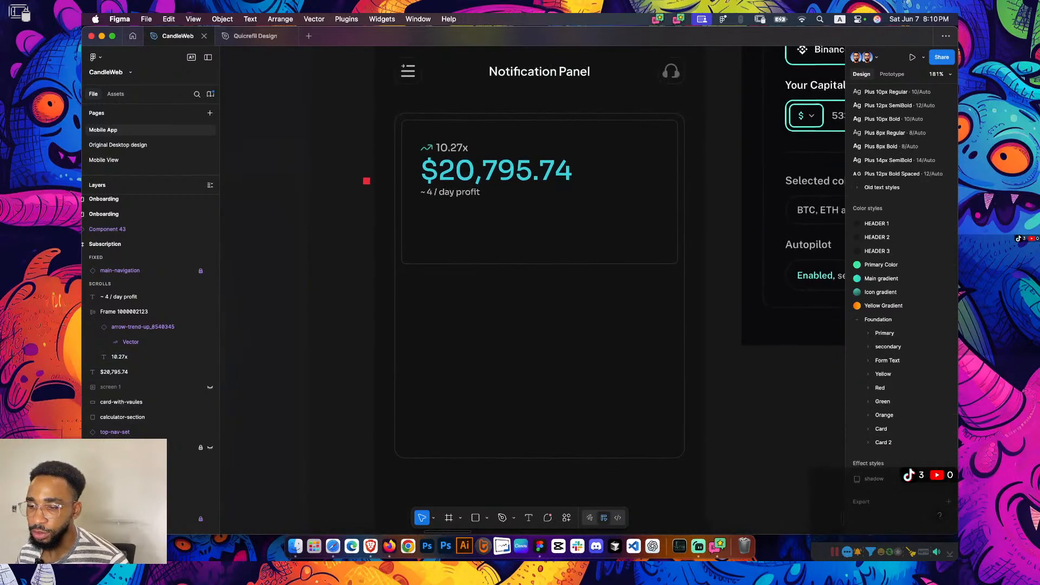
Change the number in the ~ 4 / day profit text to 8.6
scroll(406, 336, "up", 3)
scroll(406, 346, "up", 10)
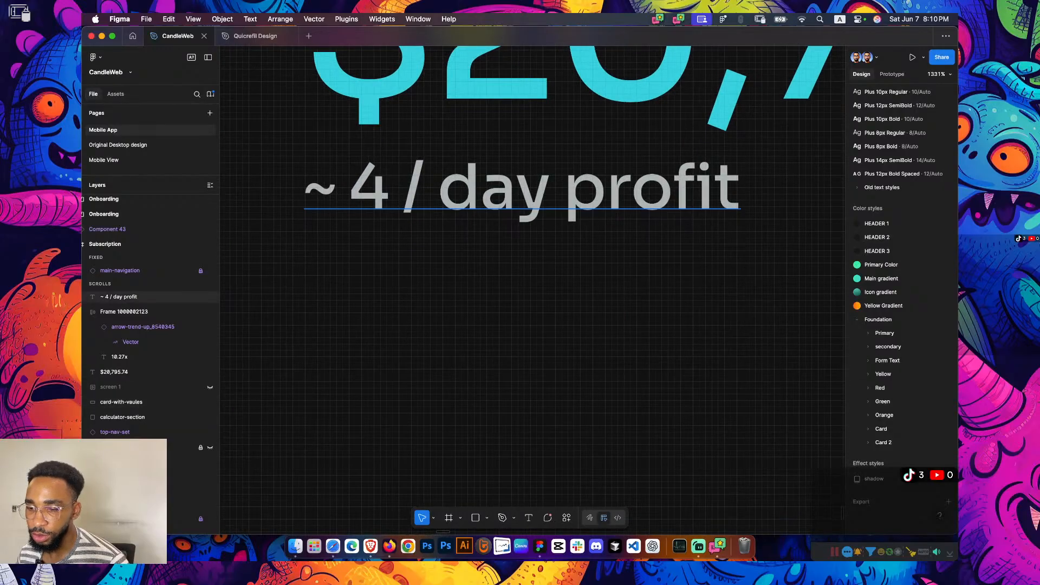
double_click(522, 187)
double_click(368, 187)
type("1")
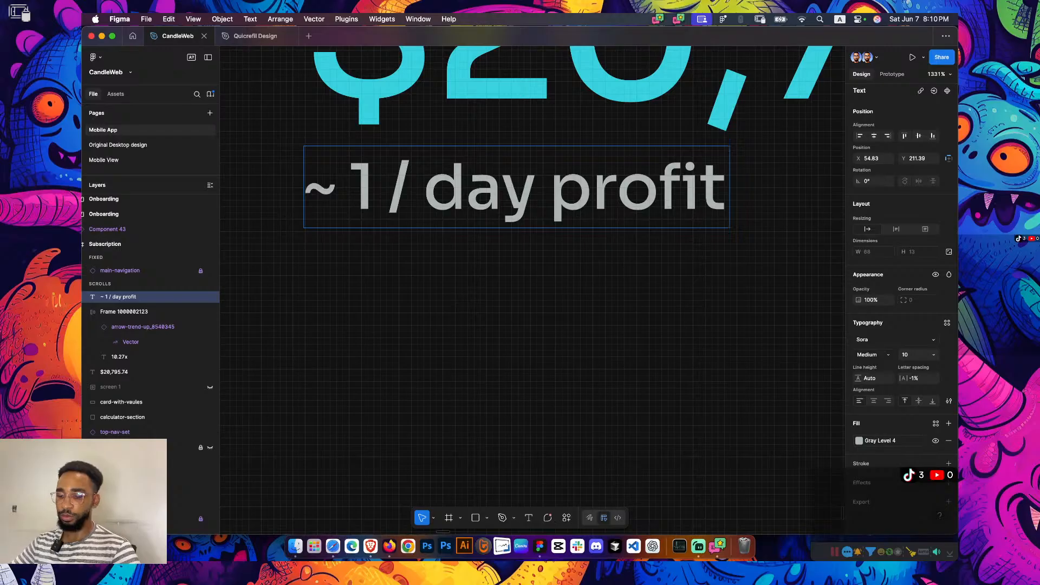
key("BackSpace")
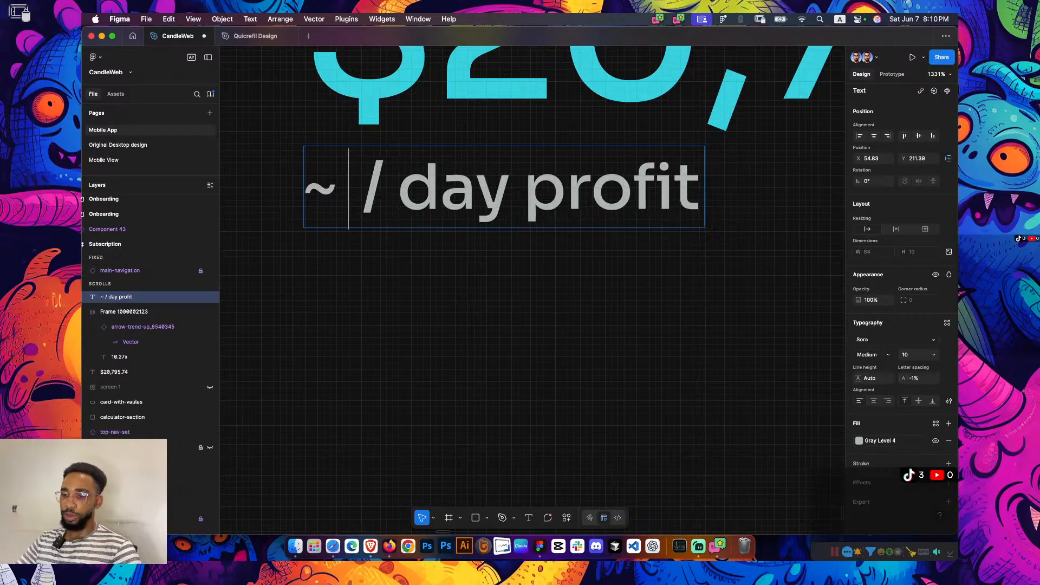
type("8.")
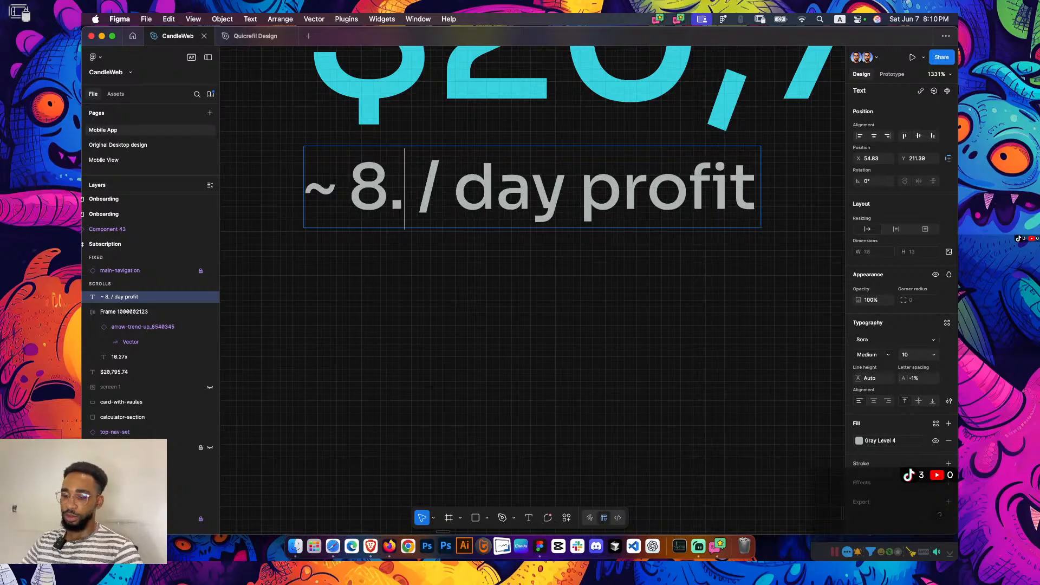
type("6")
key("Escape")
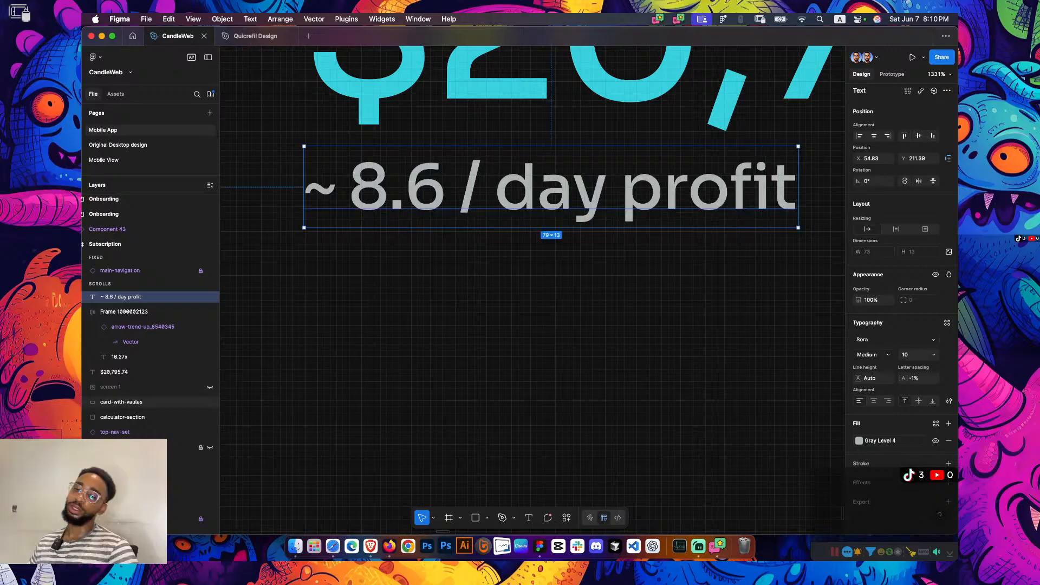
Add a dollar sign before 8.6 so the profit line reads ~ $8.6 / day profit
double_click(348, 189)
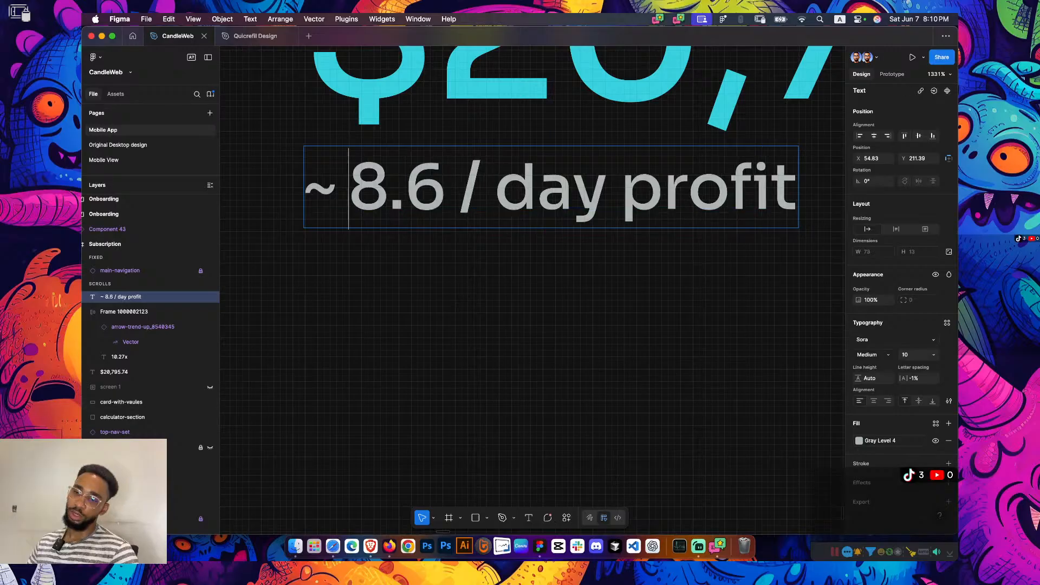
type("$")
key("Escape")
scroll(413, 179, "down", 5)
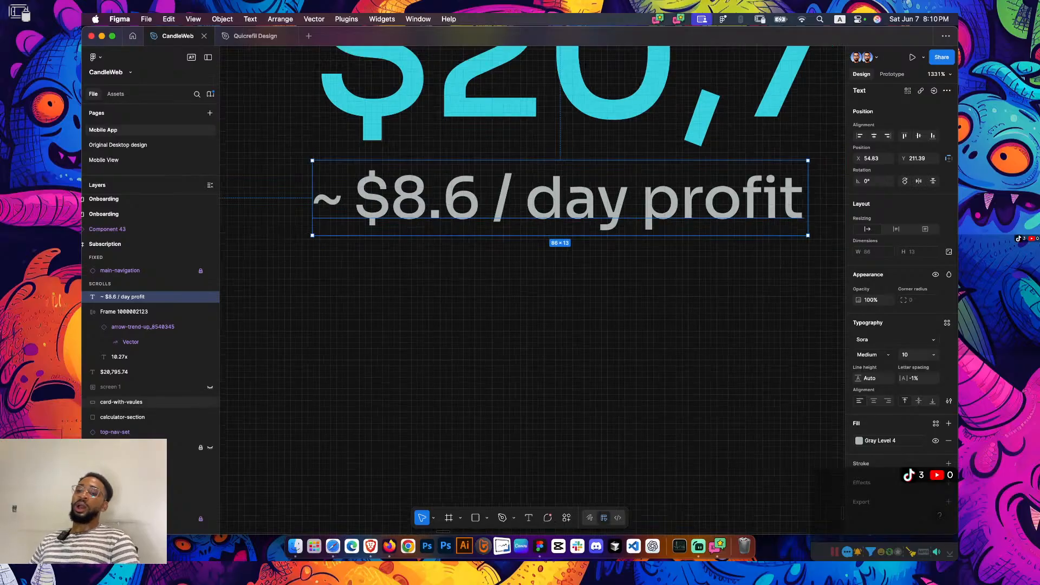
scroll(368, 460, "down", 3)
scroll(368, 461, "down", 3)
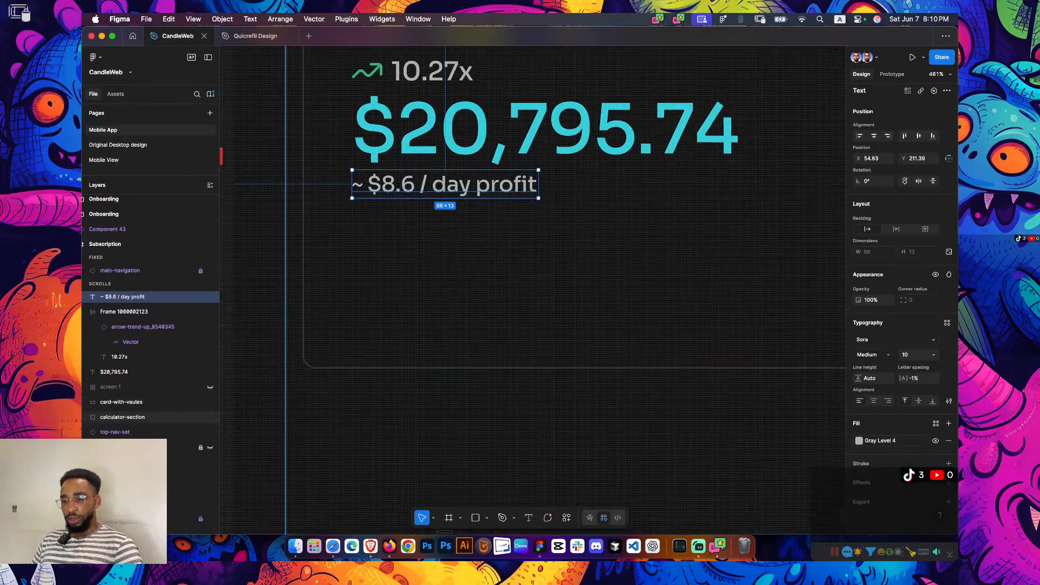
Set the fill of the 10.27x text to the Light Gray colour style
left_click(378, 464)
scroll(377, 465, "down", 2)
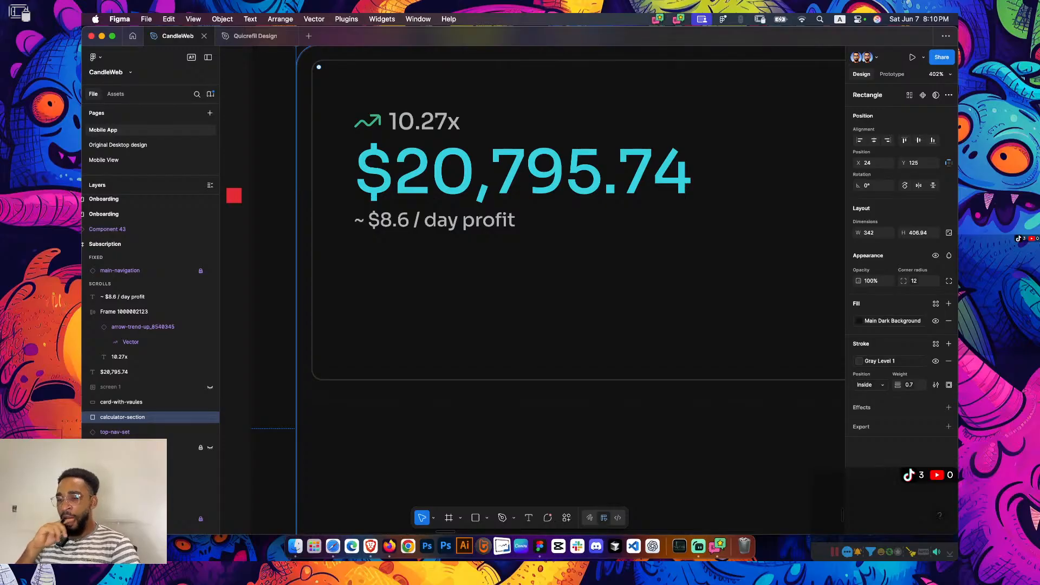
left_click(424, 121, "super")
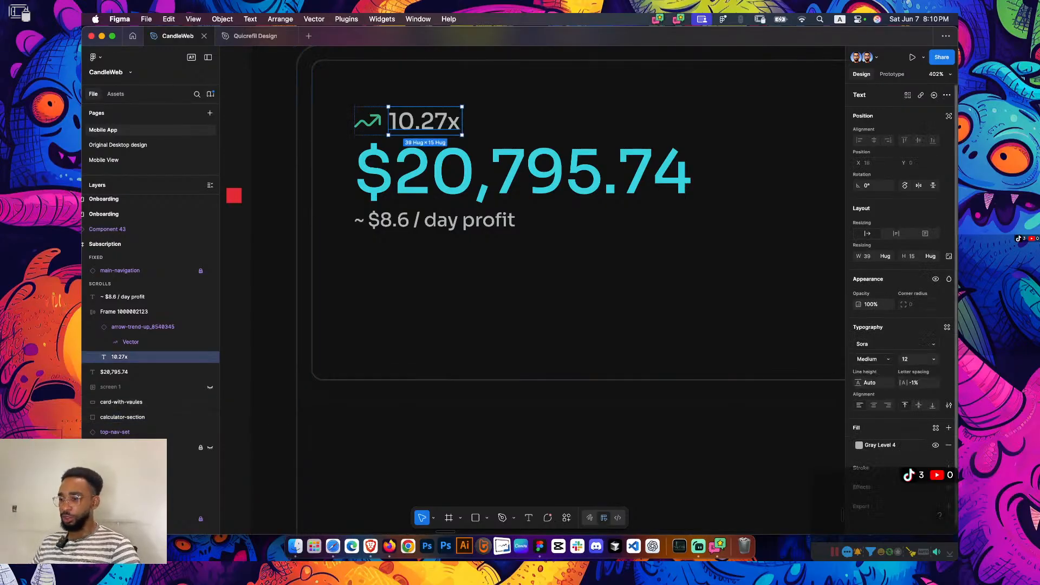
left_click(879, 445)
left_click(775, 476)
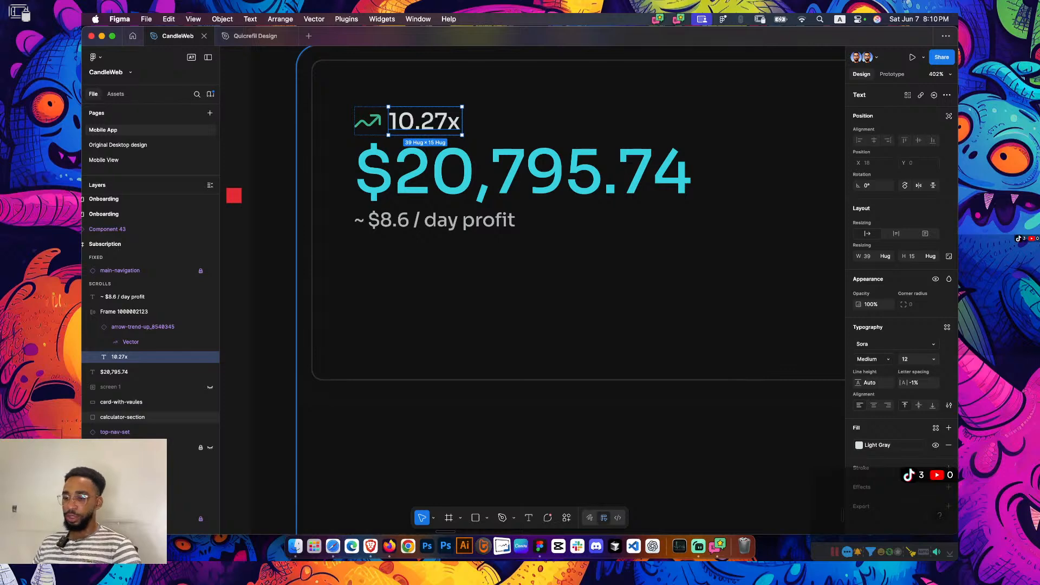
left_click(492, 457)
scroll(491, 458, "down", 3)
scroll(491, 457, "down", 2)
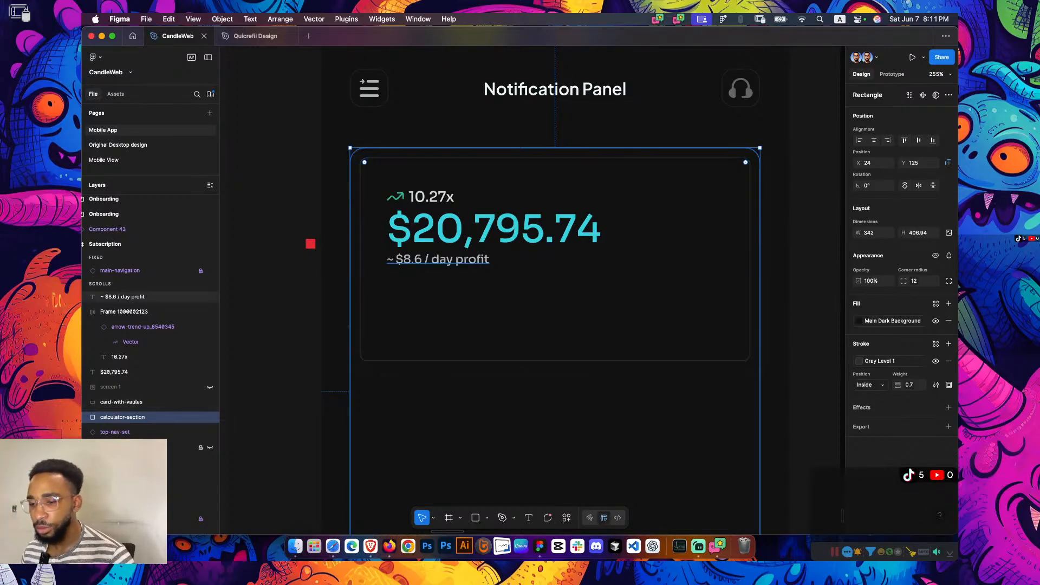
scroll(501, 270, "down", 4)
scroll(506, 276, "up", 3)
scroll(507, 276, "right", 1)
scroll(517, 249, "up", 1)
key("Escape")
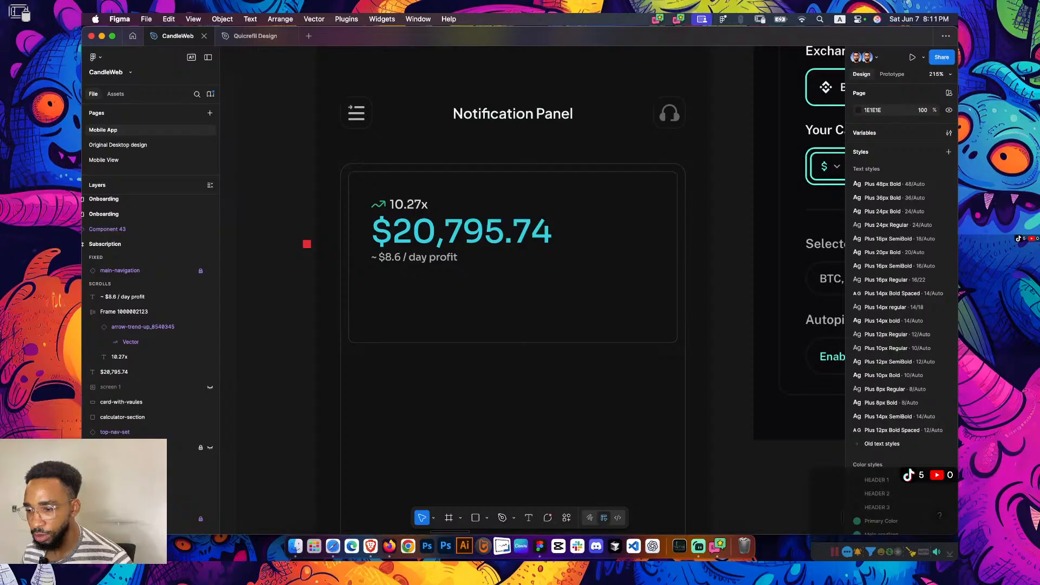
key("super+shift+Tab")
key("super+shift+Tab")
key("super+shift+Tab")
key("super+shift+Tab")
key("super+shift+Tab")
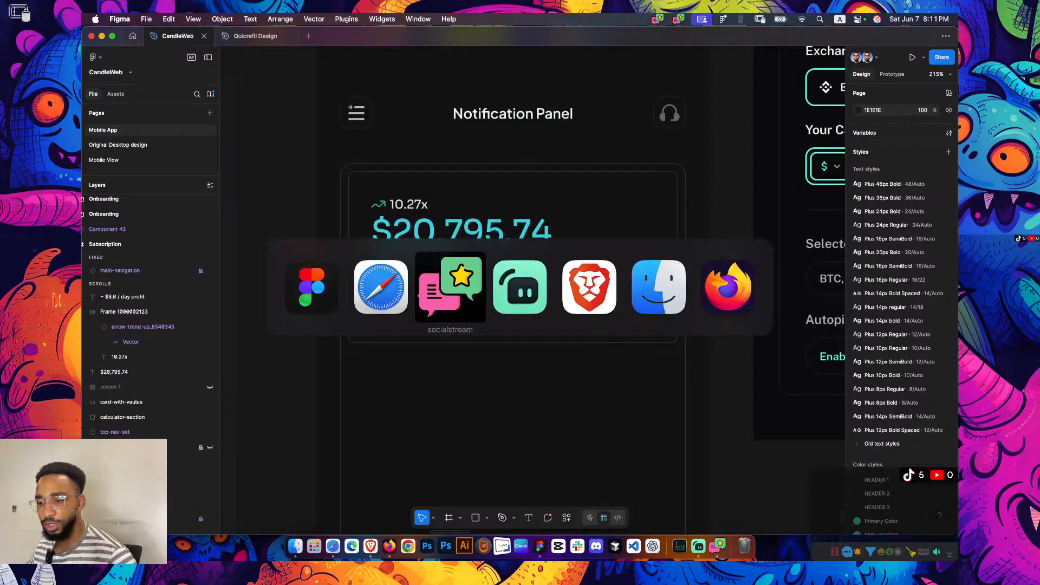
key("super+Tab")
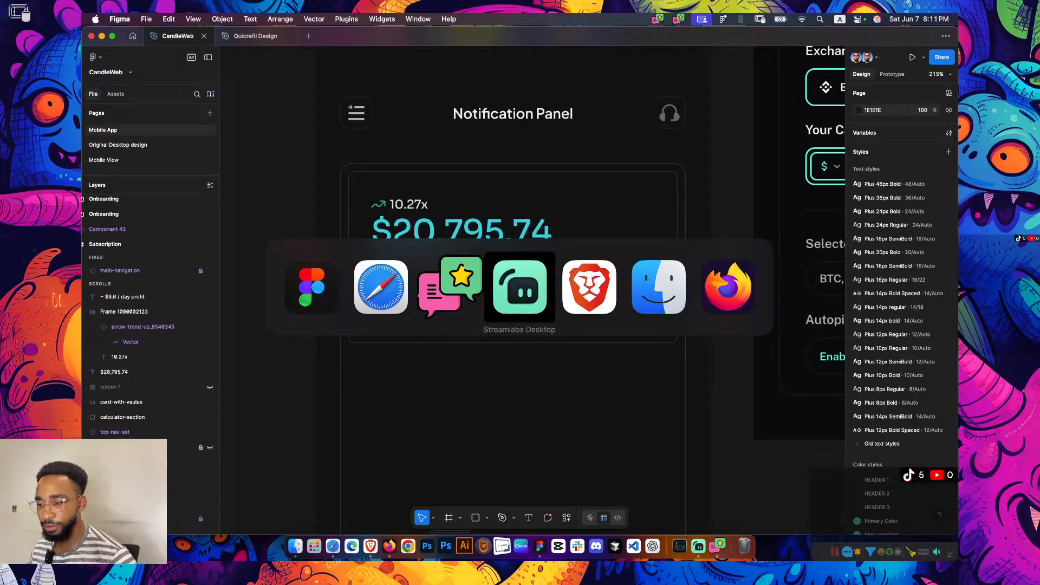
Duplicate the ~ $8.6 / day profit text and place the copy beside the $20,795.74 amount, near the card's far edge
scroll(559, 365, "down", 3)
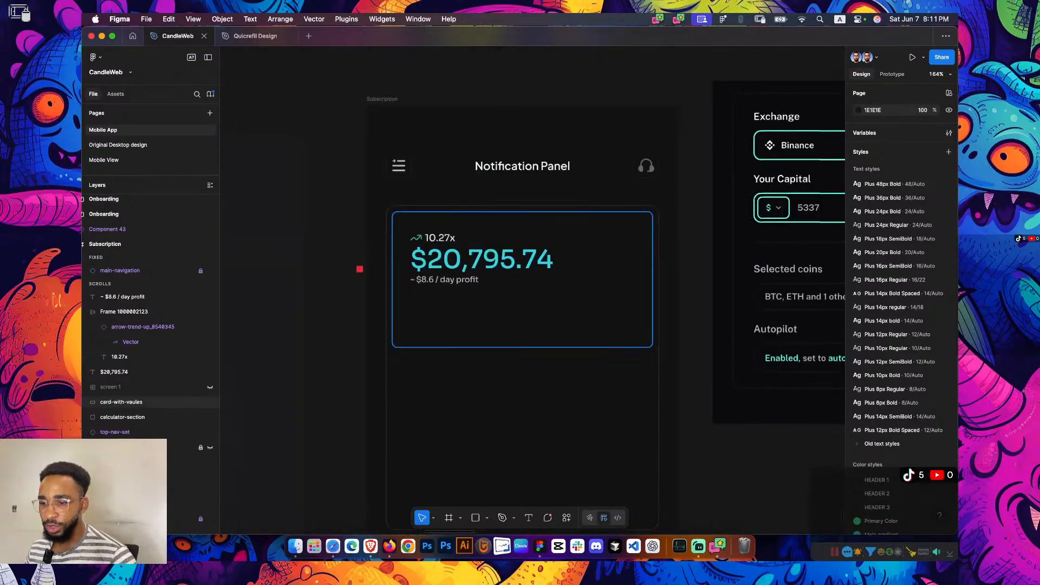
scroll(568, 309, "up", 1)
left_click(434, 277)
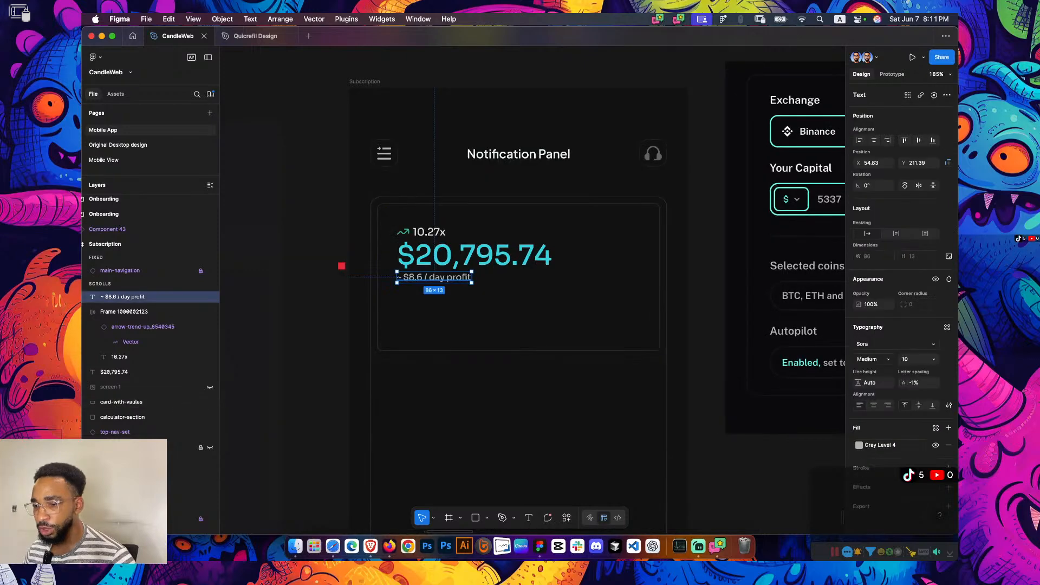
left_click_drag(434, 278, 616, 243)
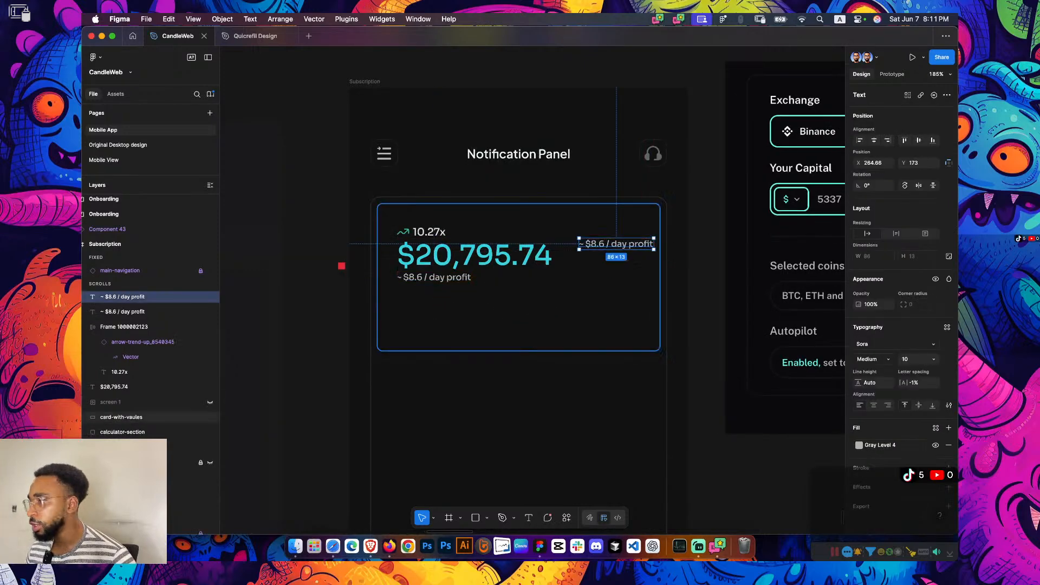
Examine the trades, exchange fees and profit lines beside the amount in the desktop calculator and compare them with the mobile card
scroll(658, 309, "down", 4)
scroll(658, 308, "right", 6)
scroll(450, 252, "left", 1)
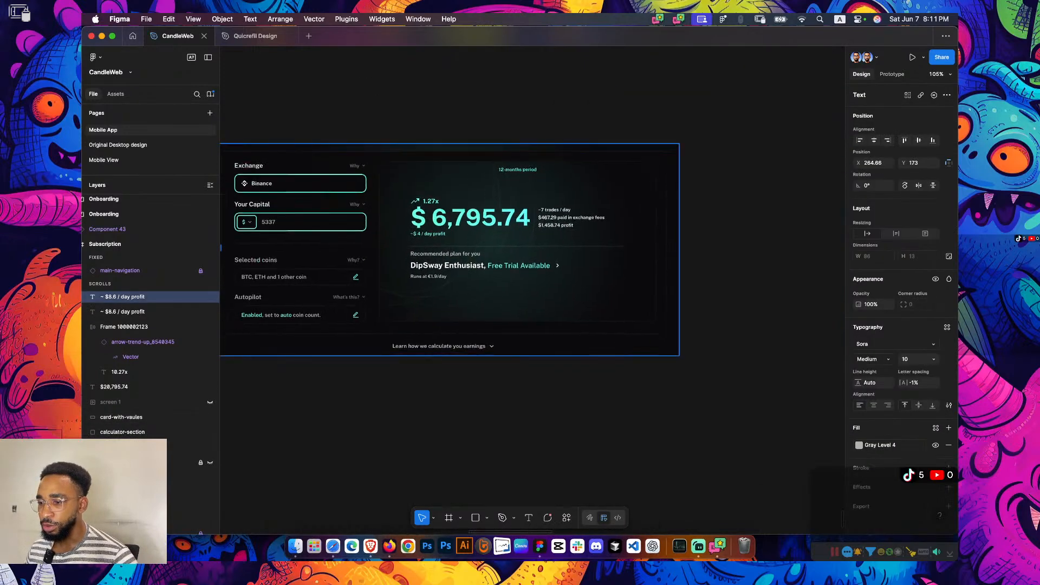
scroll(450, 249, "left", 3)
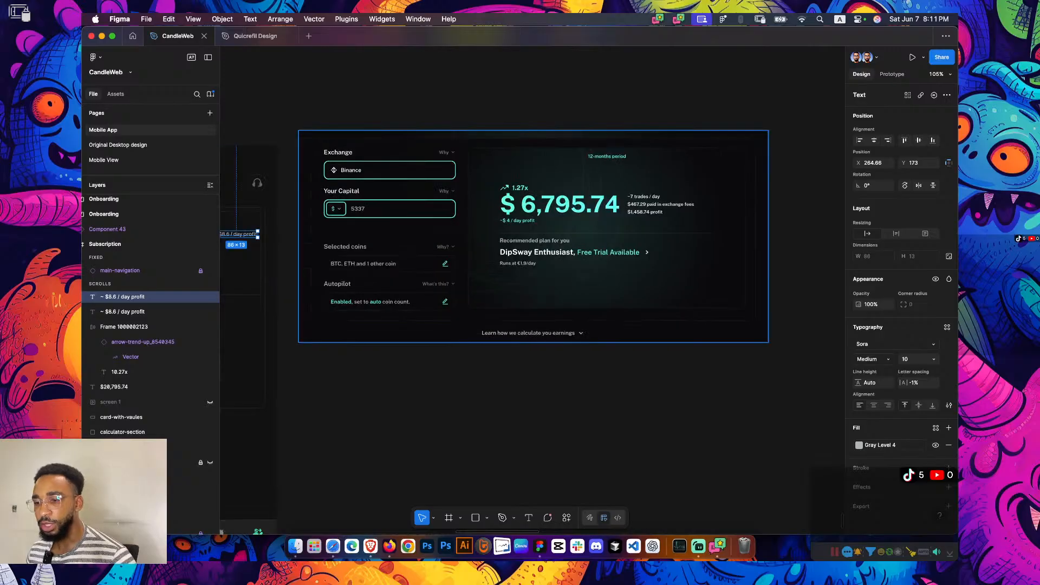
scroll(449, 250, "left", 8)
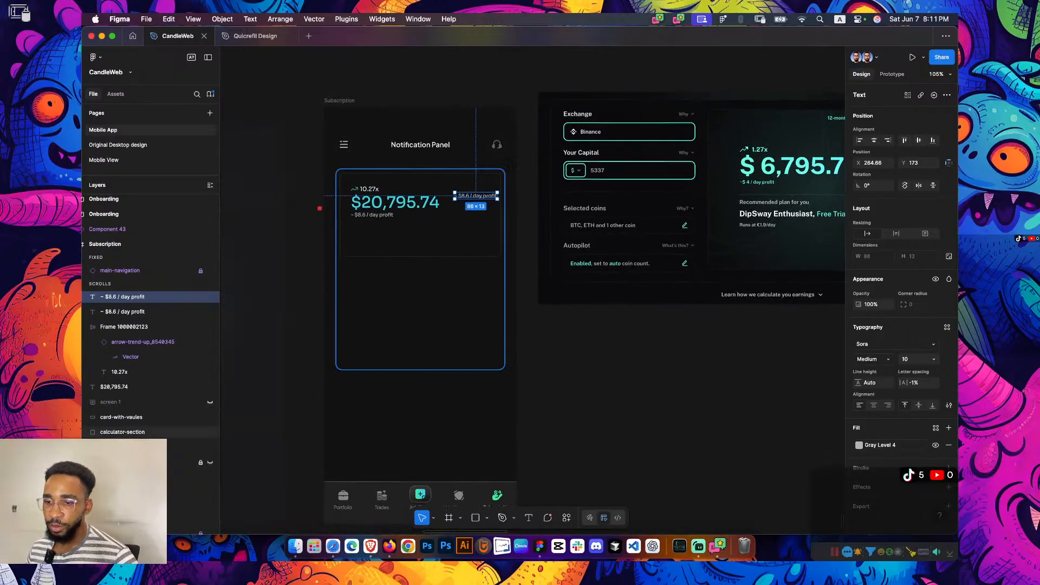
scroll(449, 249, "up", 2)
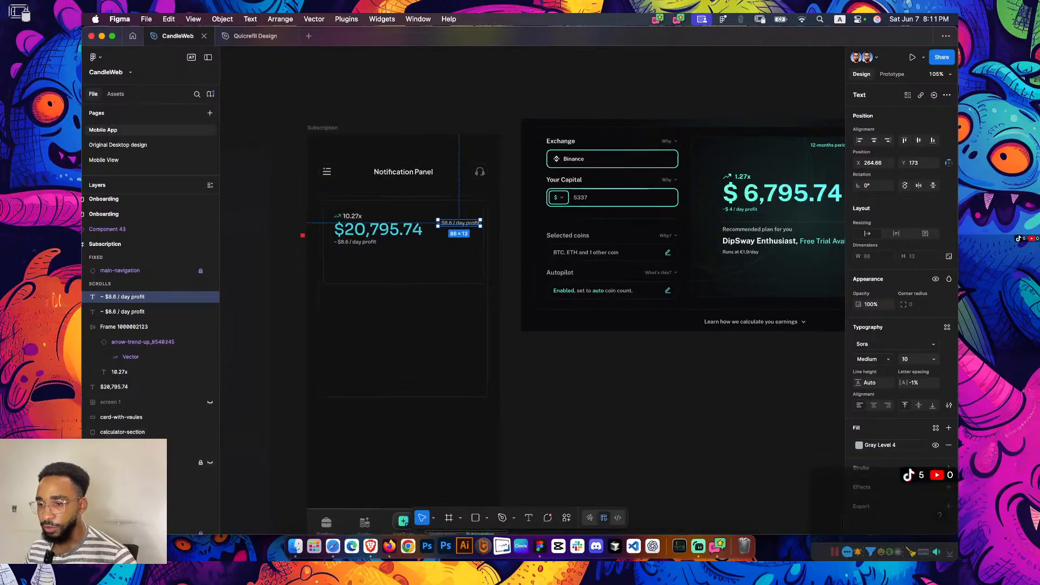
scroll(645, 217, "right", 5)
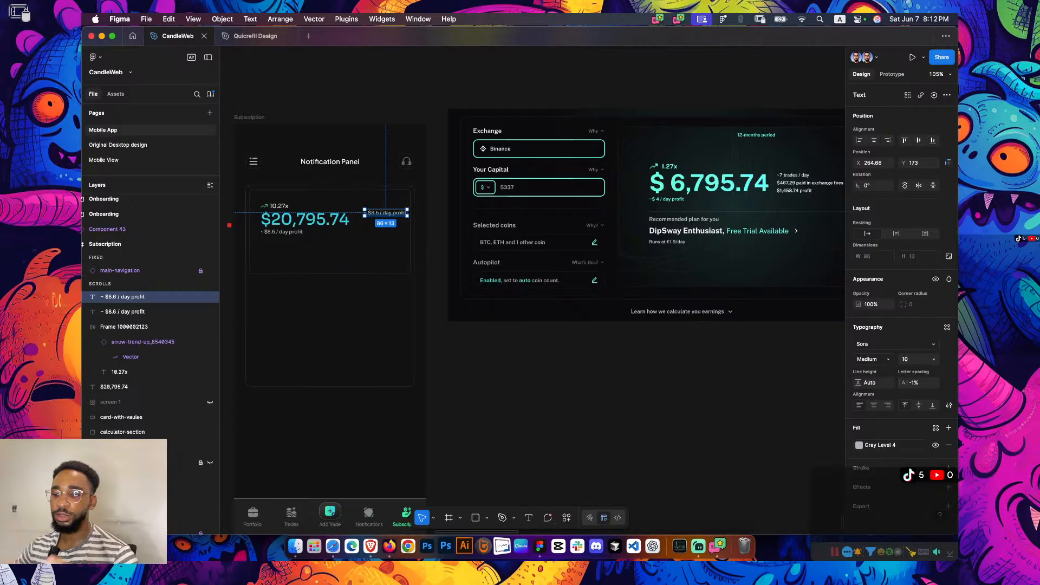
Show the rulers and guides on the canvas and deselect the copied profit text
scroll(334, 222, "up", 5)
key("shift+r")
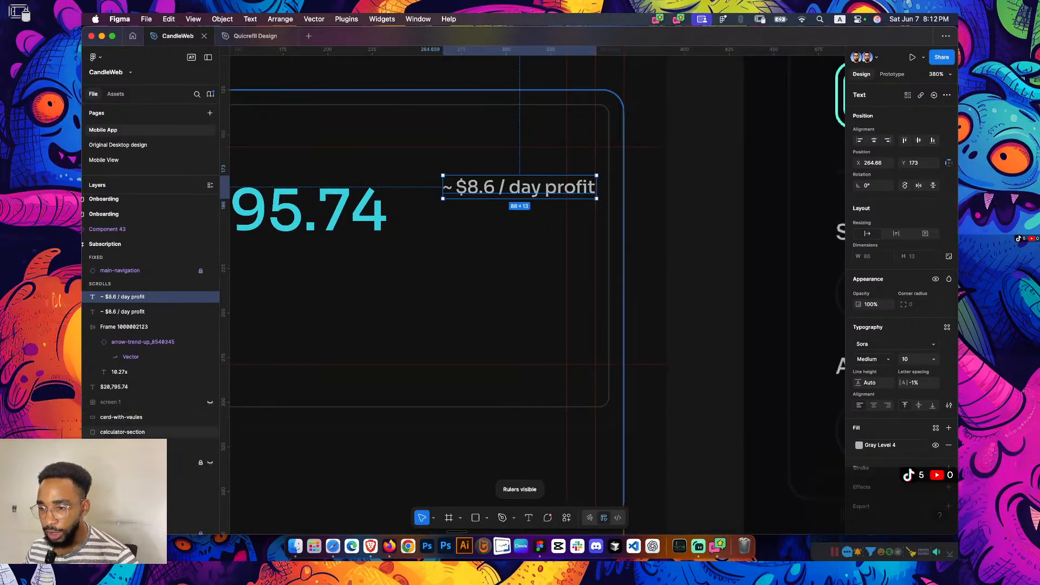
scroll(604, 236, "down", 3)
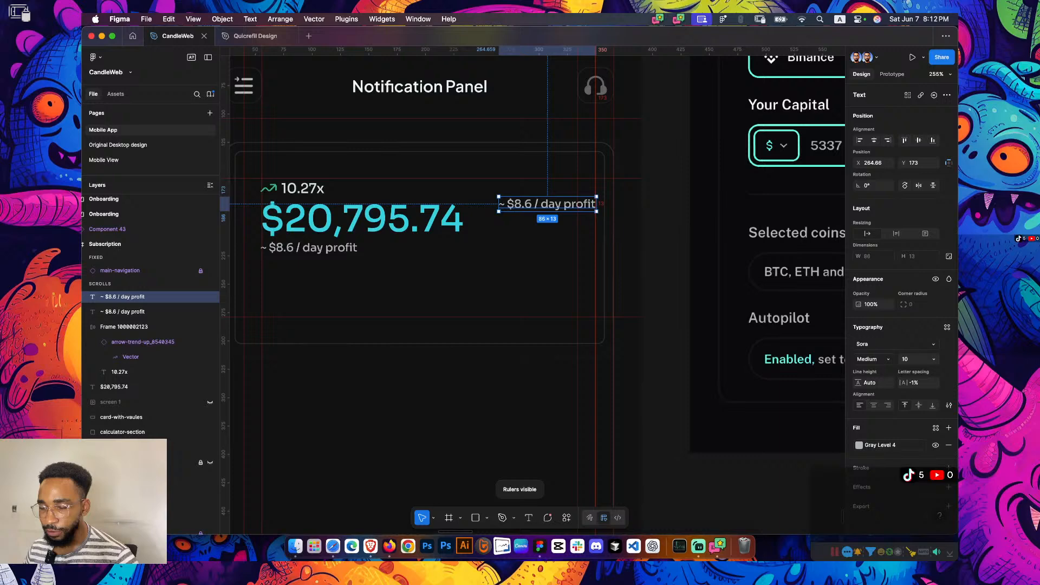
scroll(647, 234, "down", 5)
key("Escape")
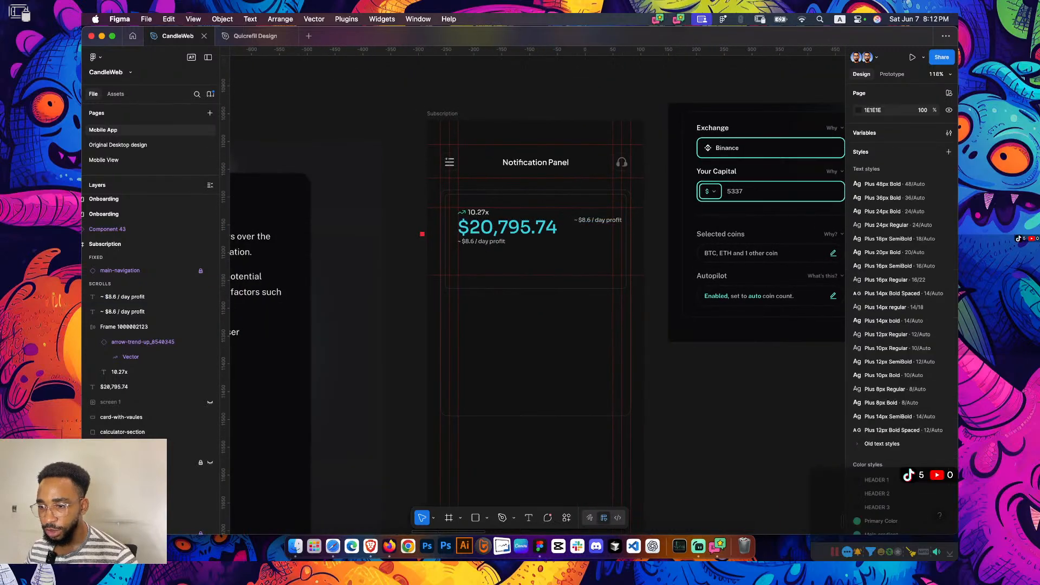
Check the Subscription frame's side margin by setting the red spacing square to 24 px and placing it at X 0
scroll(419, 266, "up", 7)
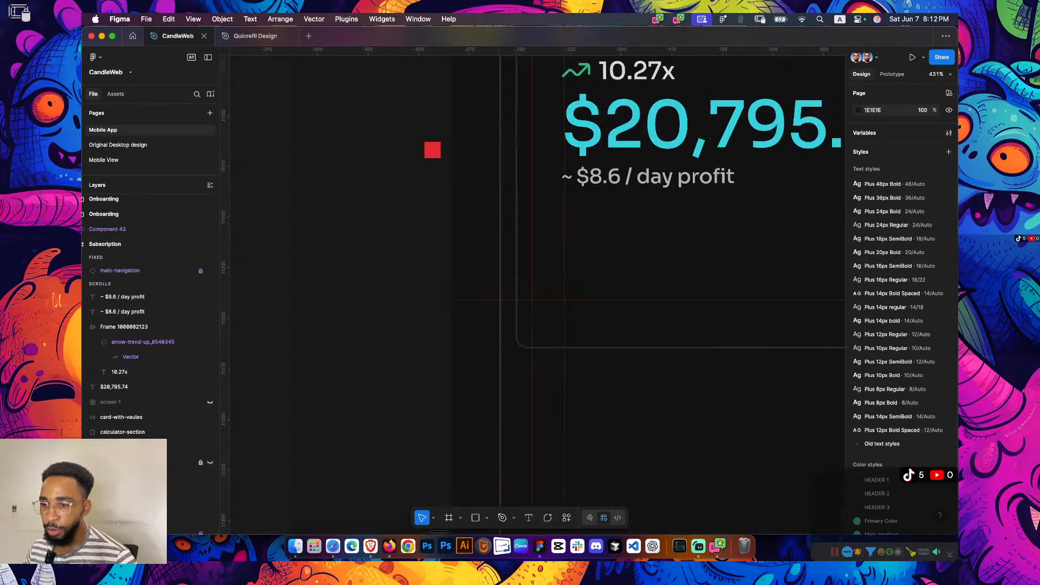
left_click(432, 149)
scroll(441, 170, "down", 4)
scroll(439, 190, "up", 4)
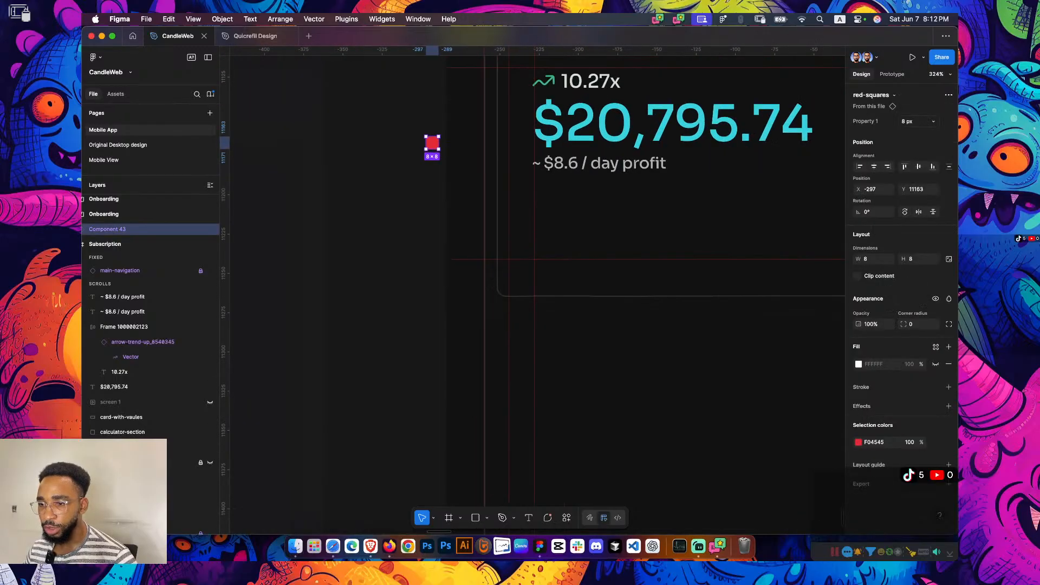
left_click(918, 122)
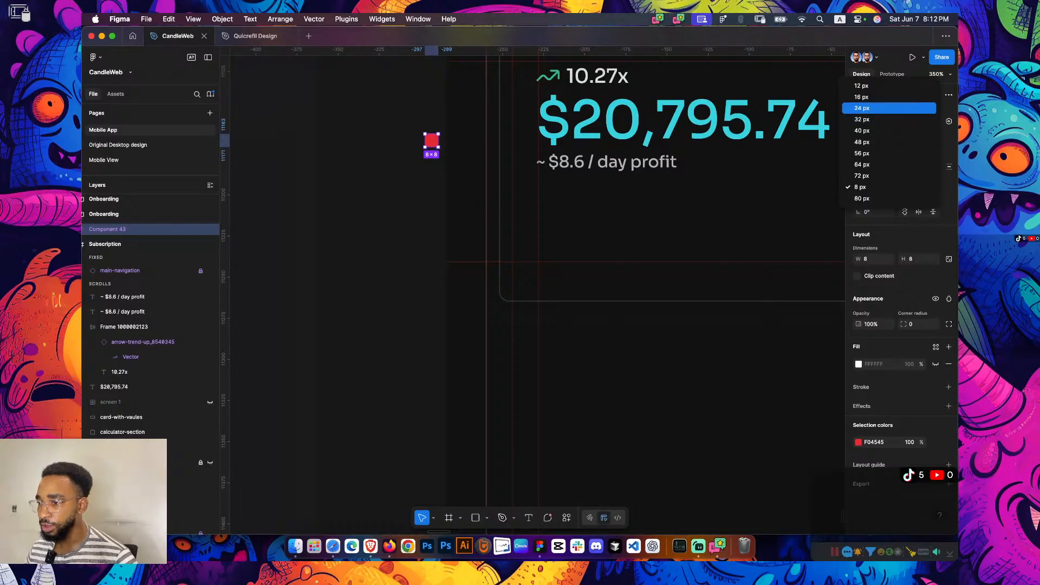
left_click(888, 108)
left_click_drag(444, 153, 466, 170)
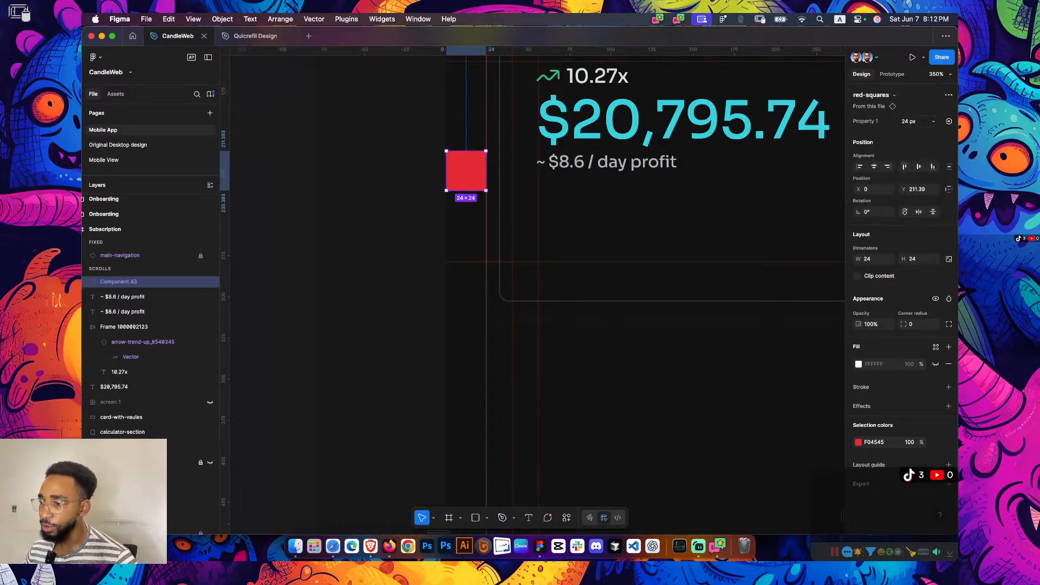
Set the red spacing square to 16 px and place it below the card against the margin guide at X 24
left_click(920, 121)
left_click(861, 110)
left_click_drag(461, 167, 499, 334)
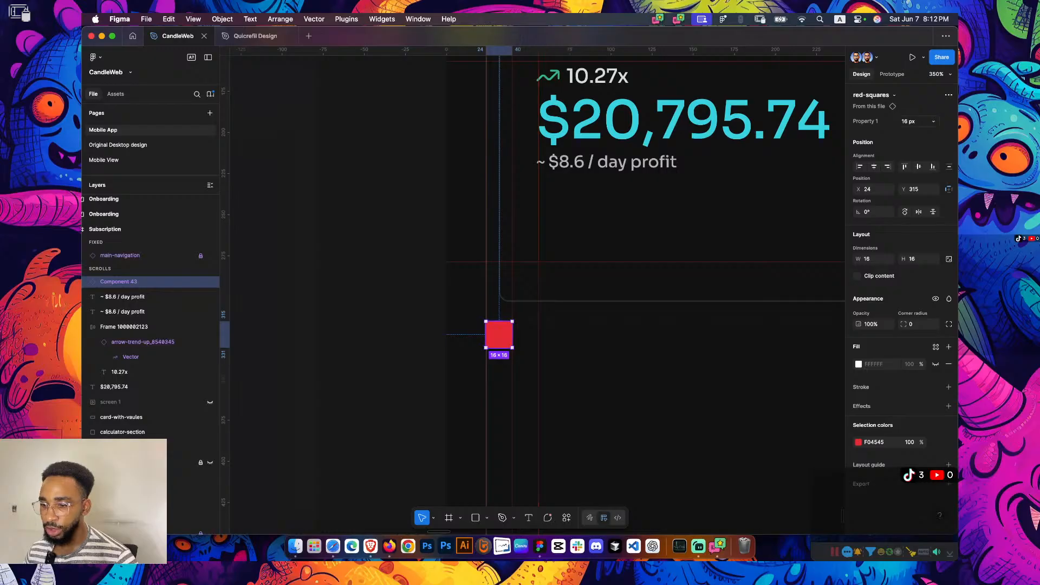
Check the gap above the 10.27x row with the red spacing square and park the square outside the Subscription frame
left_click_drag(499, 334, 665, 145)
scroll(526, 292, "up", 3)
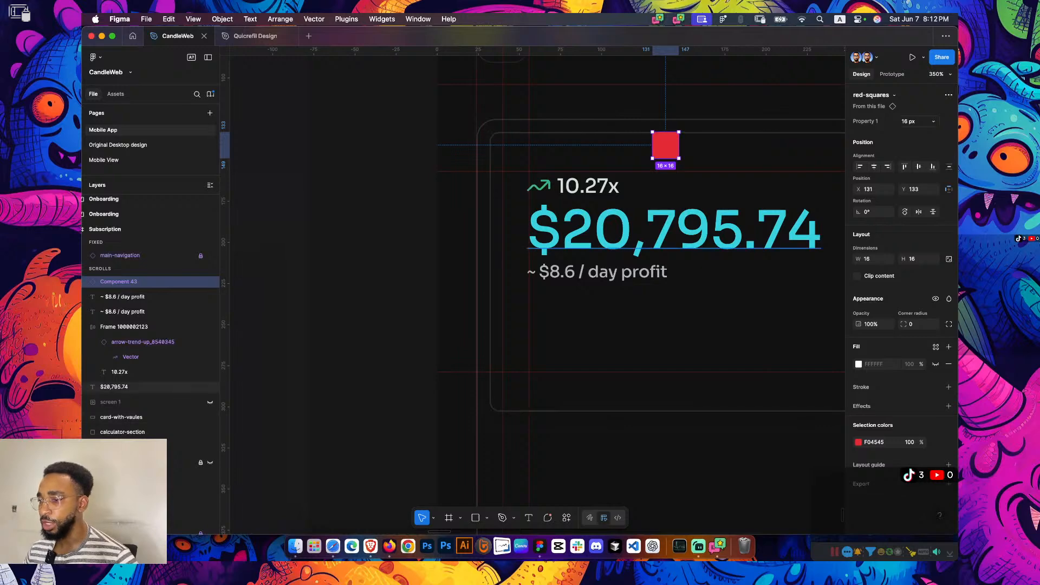
left_click_drag(666, 145, 340, 319)
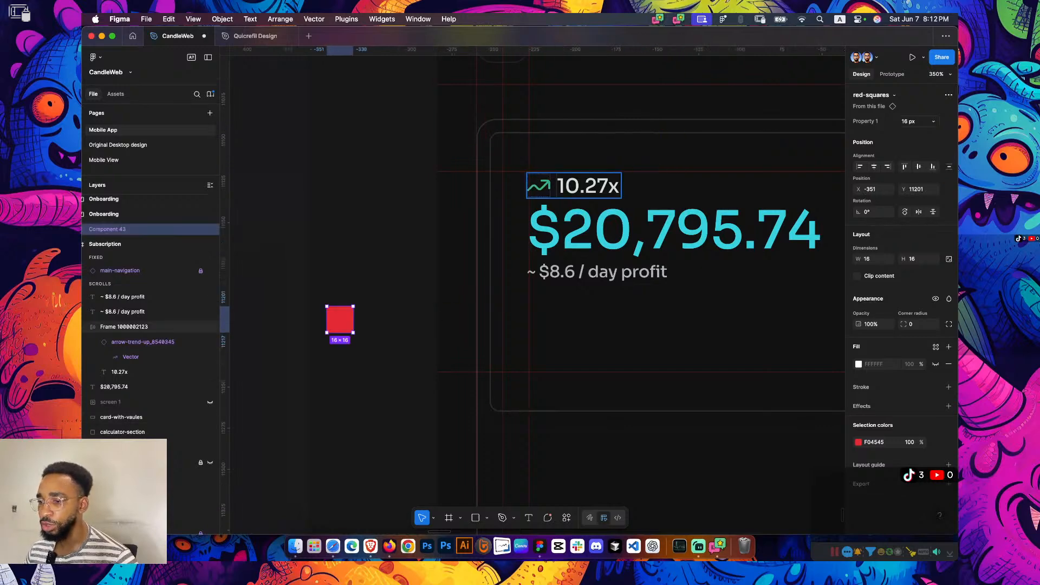
Move the 10.27x row, the $20,795.74 amount and the profit text beneath it up together inside the card
scroll(588, 198, "up", 5)
left_click(587, 163)
left_click(588, 282, "shift")
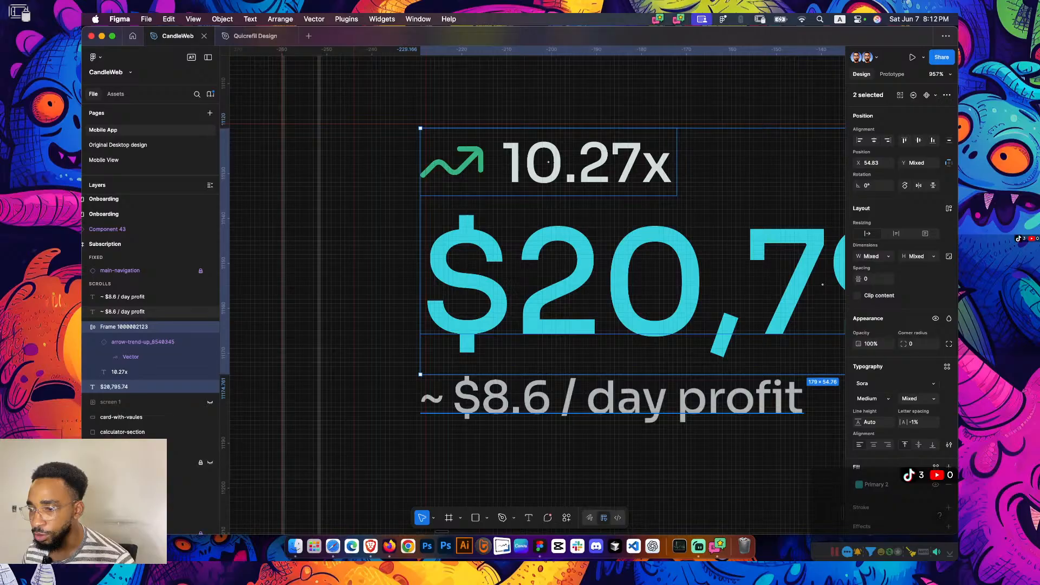
left_click(709, 396, "shift")
key("shift+Up")
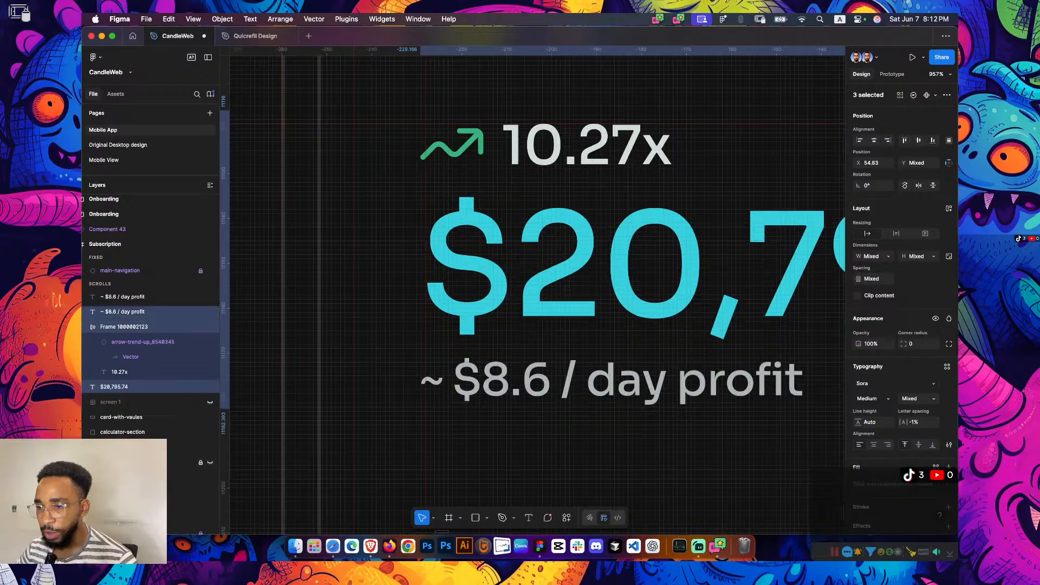
Nudge the 10.27x row, the $20,795.74 amount and the profit text beneath it 1 px right inside the card
key("Right")
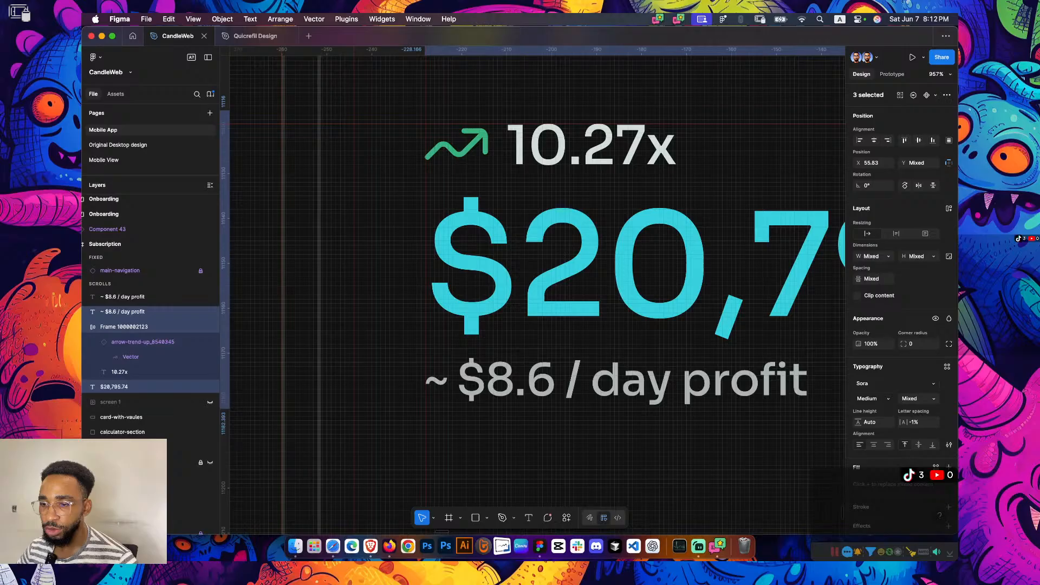
scroll(542, 393, "down", 3)
scroll(542, 393, "down", 5)
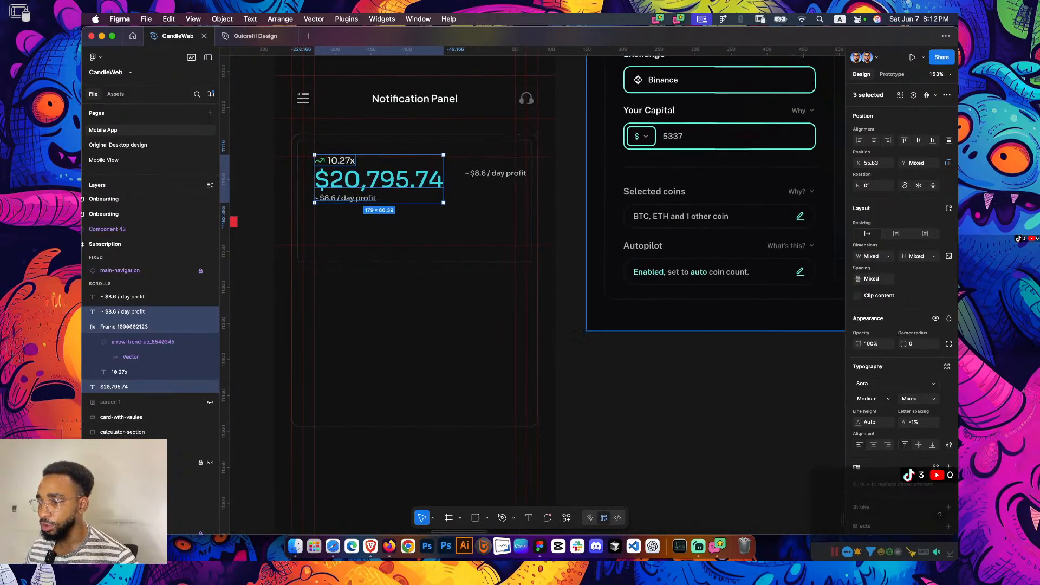
Examine the desktop calculator's earnings panel and compare its side text with the Subscription screen's card
scroll(536, 293, "right", 4)
scroll(536, 293, "up", 1)
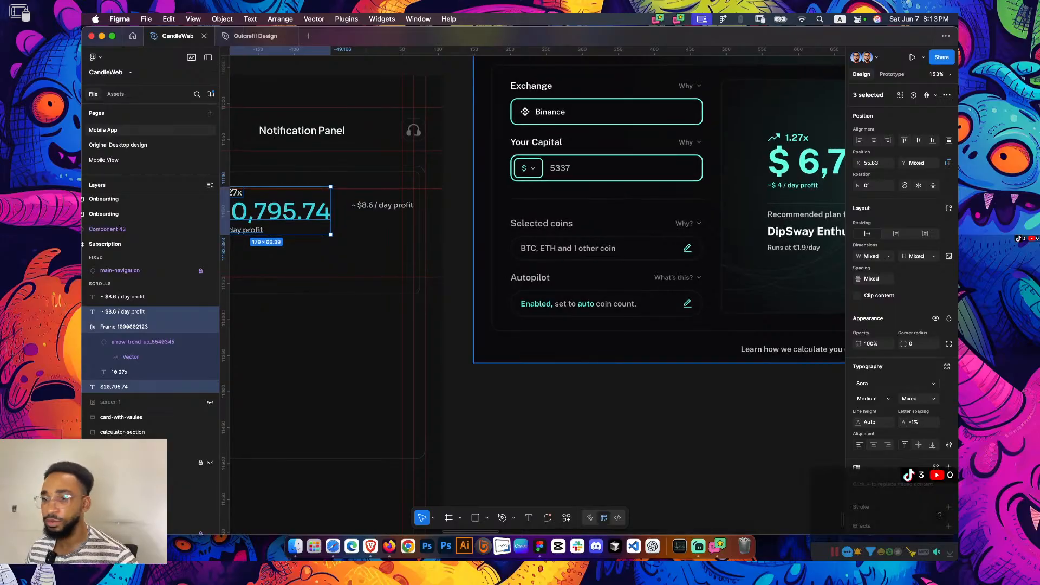
scroll(536, 292, "up", 1)
scroll(536, 293, "right", 2)
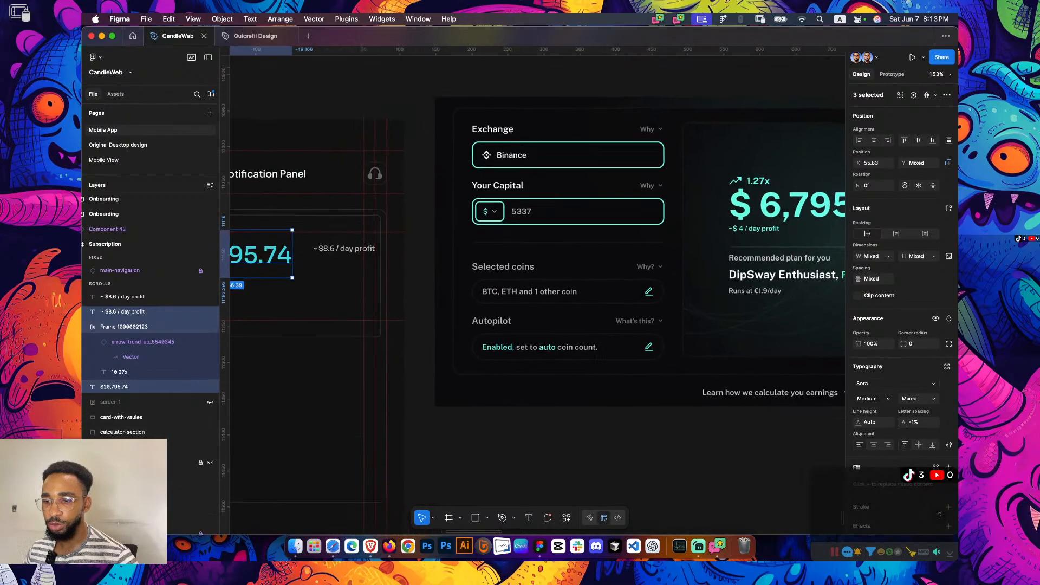
left_click(575, 244)
scroll(576, 245, "down", 1)
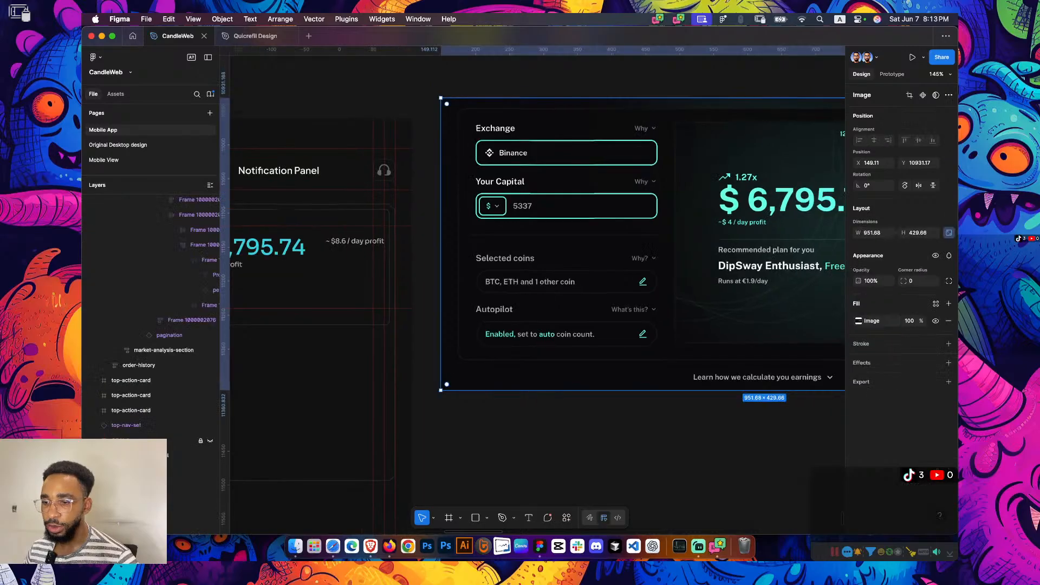
scroll(509, 226, "down", 3)
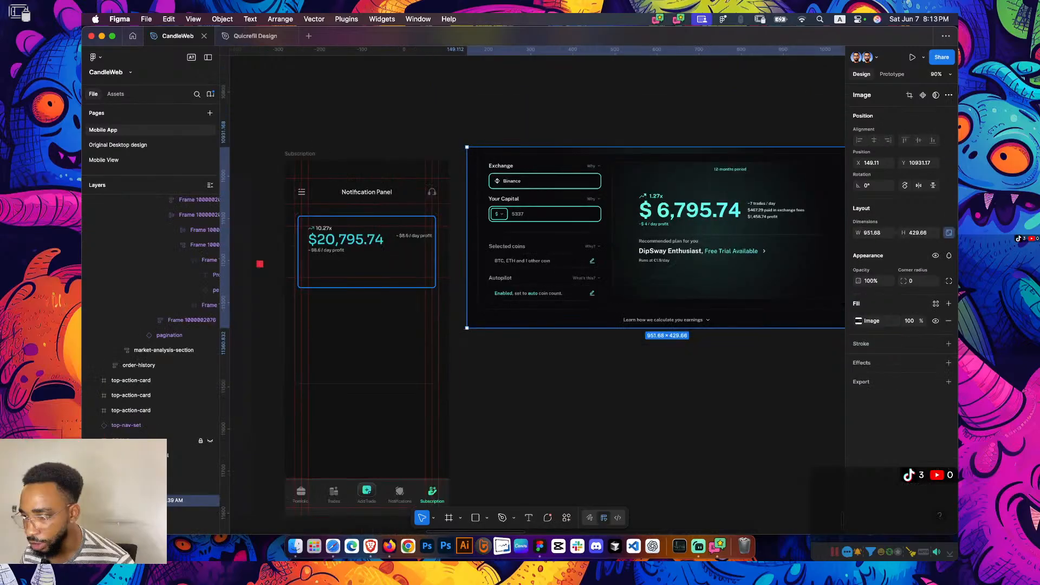
scroll(413, 242, "up", 3)
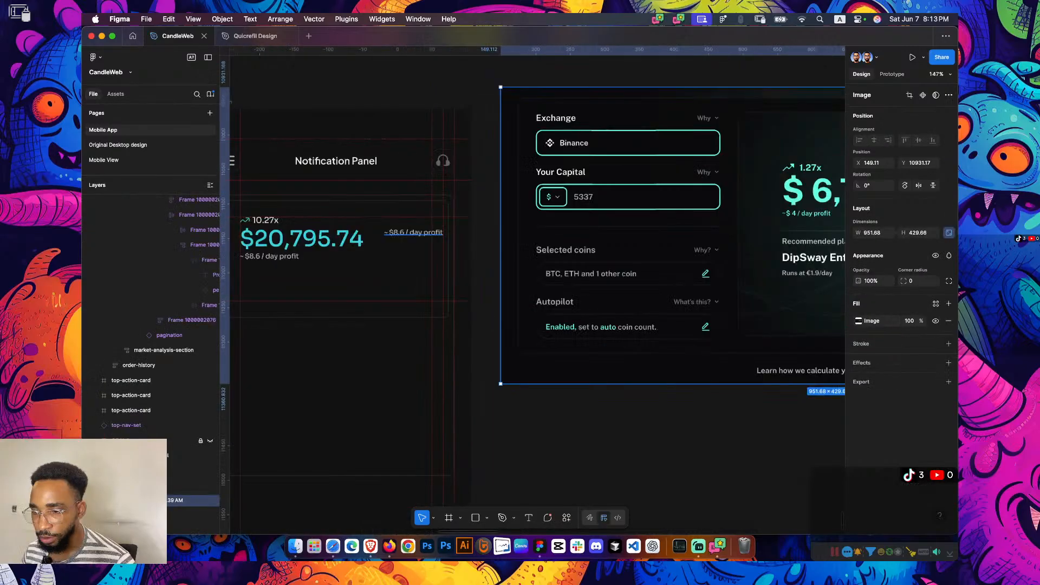
Recolour the spare profit text beside the $20,795.74 amount with the Stroke Gray style
left_click(413, 233)
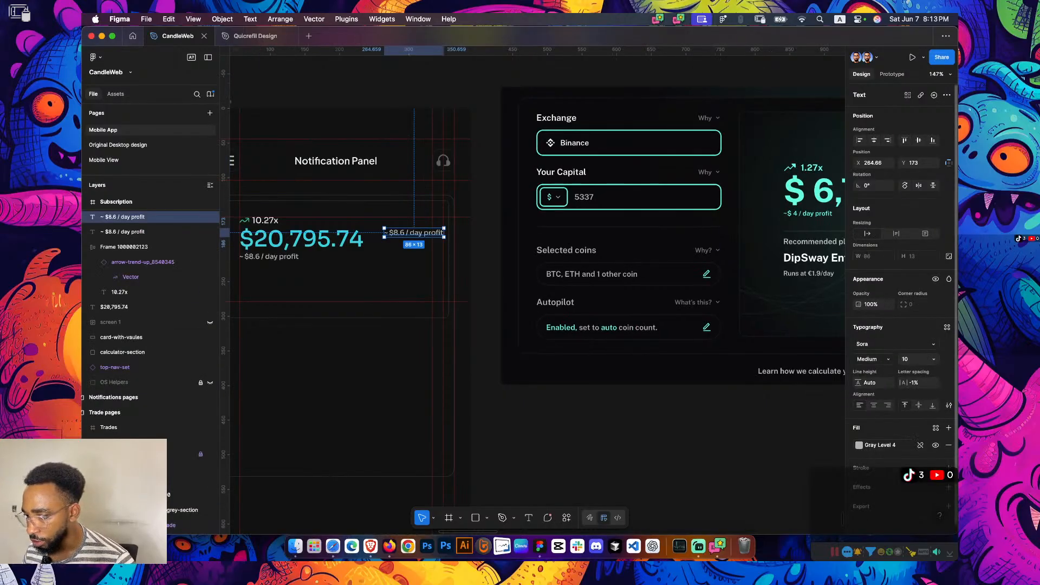
left_click(879, 445)
scroll(788, 468, "down", 2)
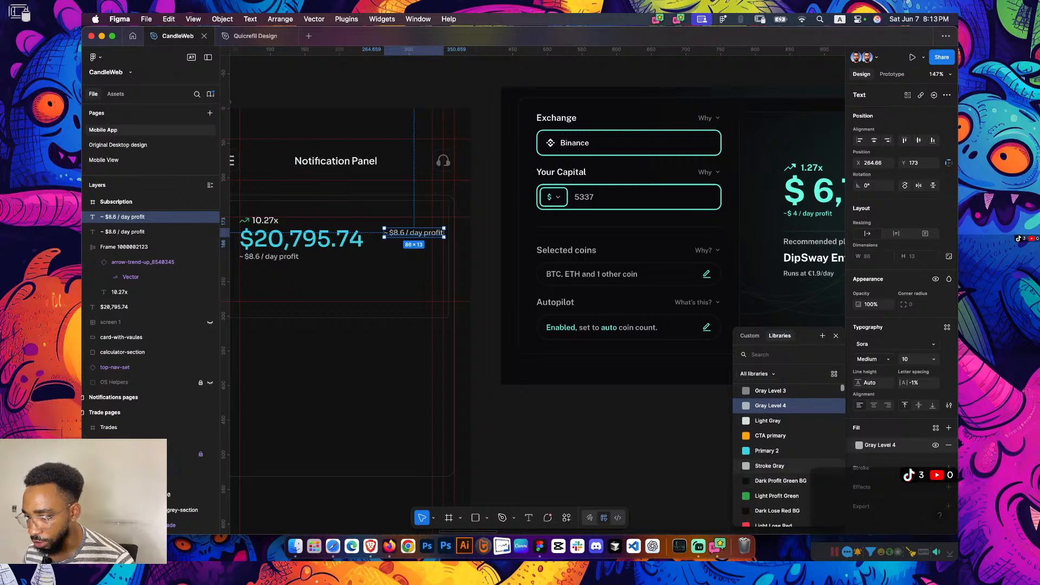
left_click(769, 467)
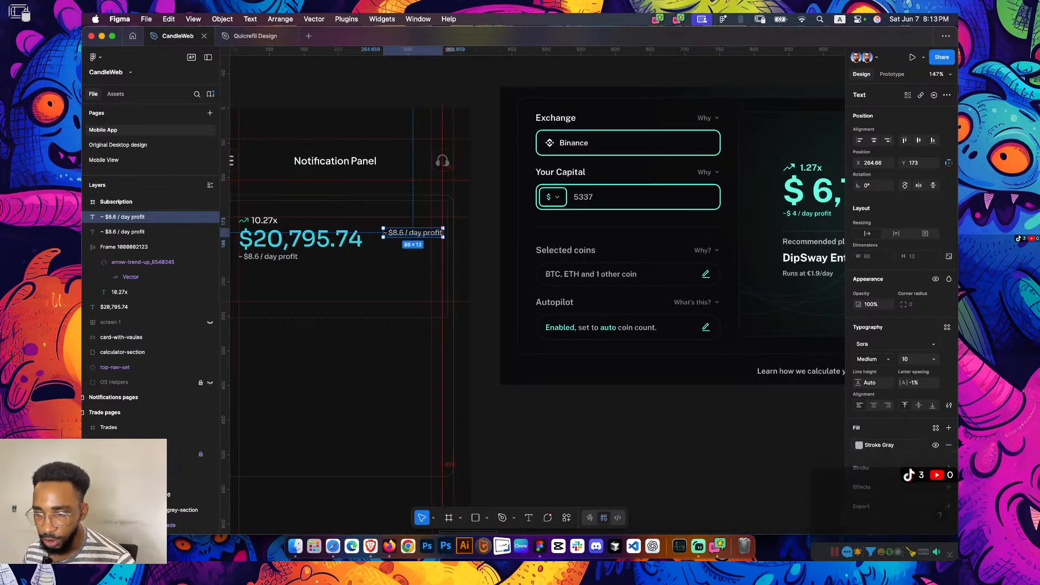
Rewrite the spare profit text beside the amount as "~ 7 trades / day" and place it at X 261 against the margin guide
scroll(533, 293, "right", 2)
scroll(533, 293, "left", 5)
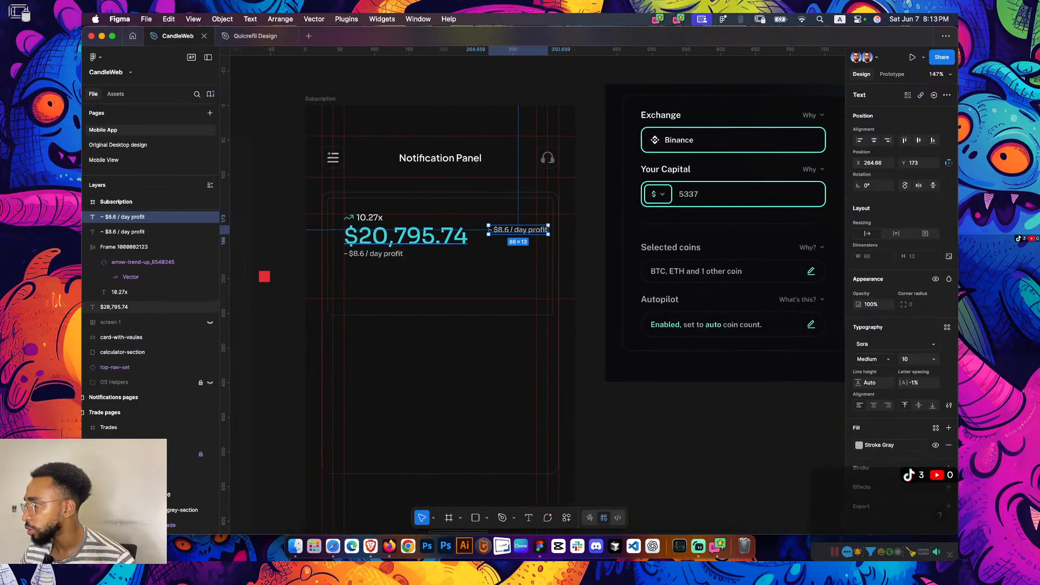
scroll(507, 234, "up", 5)
left_click_drag(459, 219, 642, 219)
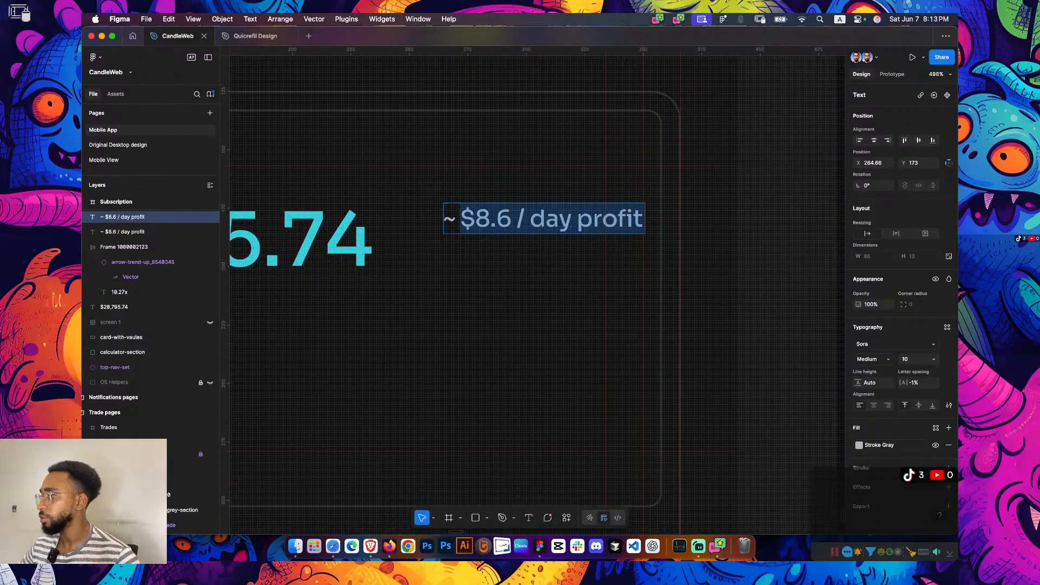
type("7")
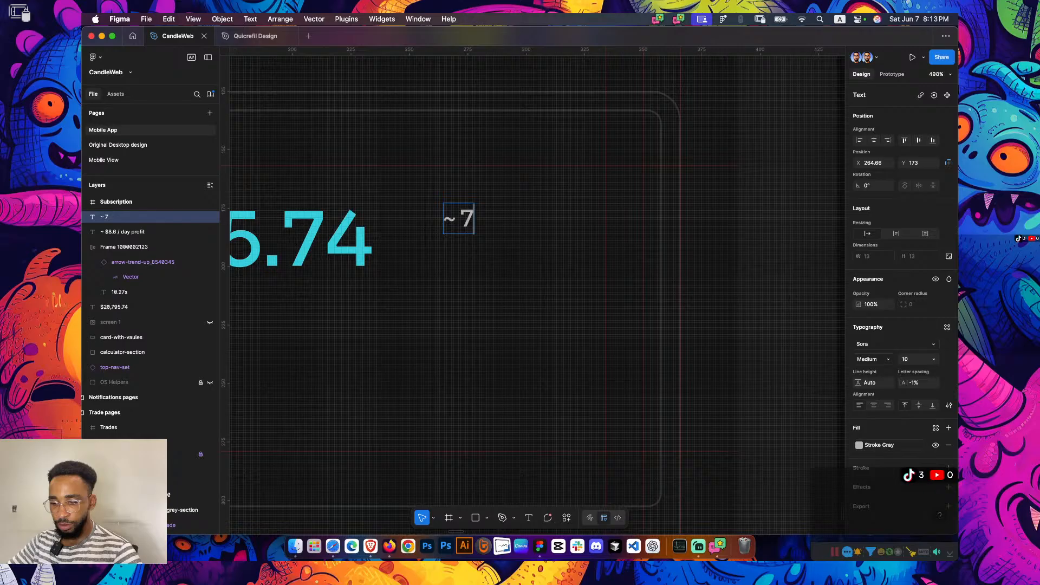
type(" trade")
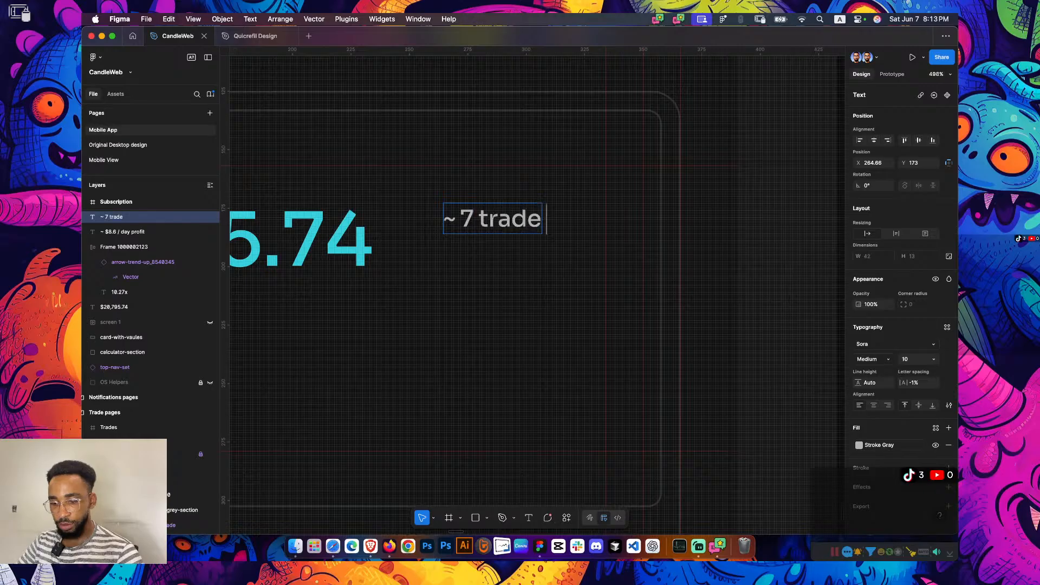
type("s")
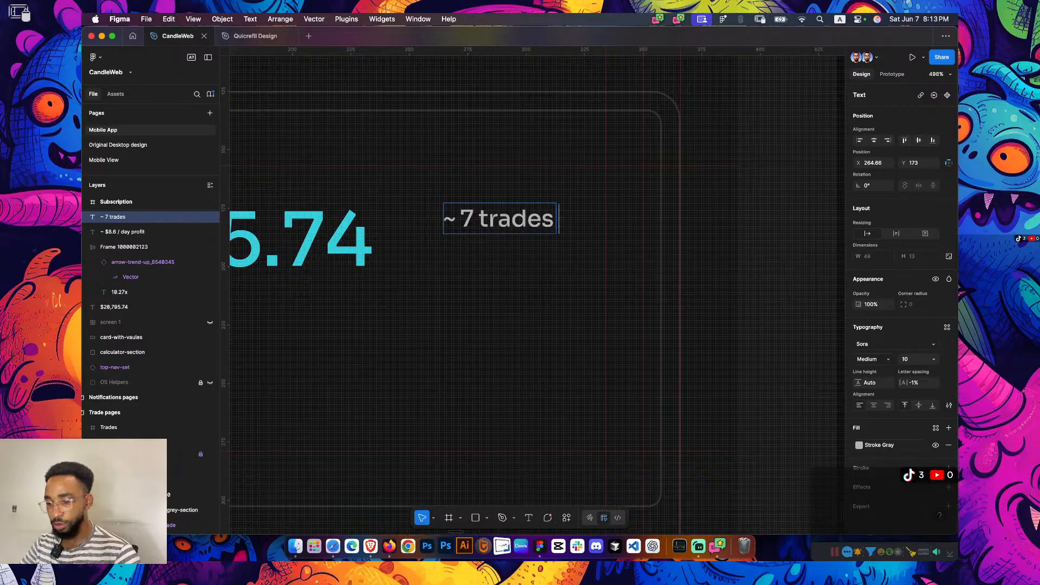
type(" / day")
key("Escape")
left_click_drag(528, 218, 520, 255)
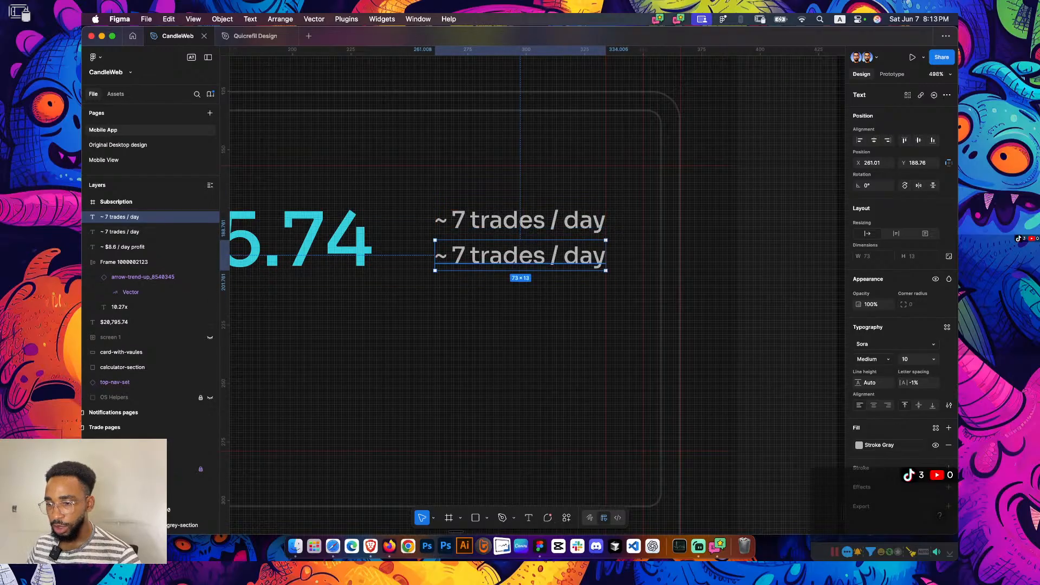
key("super+z")
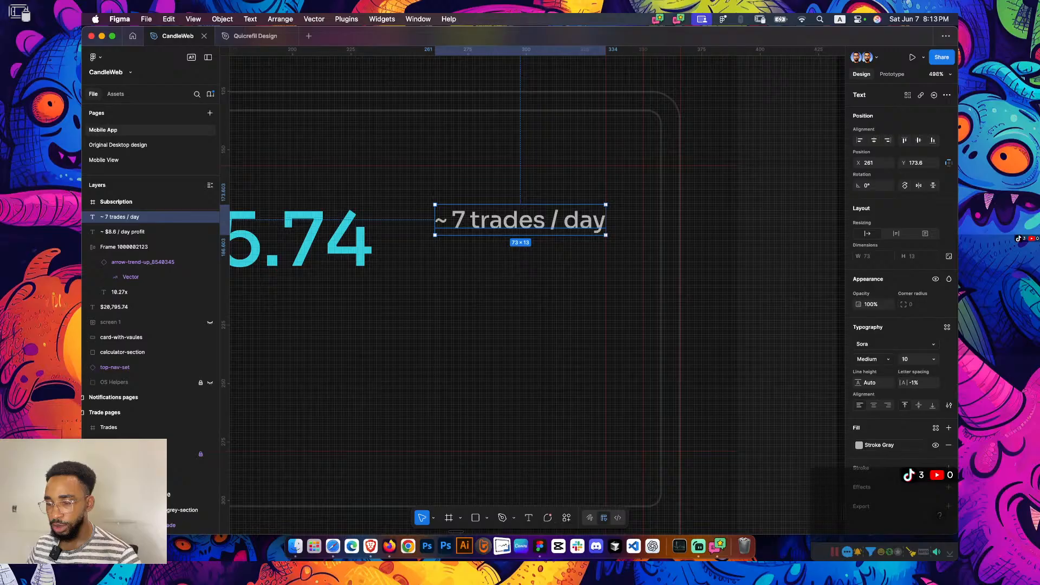
Apply the Plus 10px Regular text style to the trades text and shift it right to the margin guide
left_click(946, 326)
type("10")
left_click(785, 420)
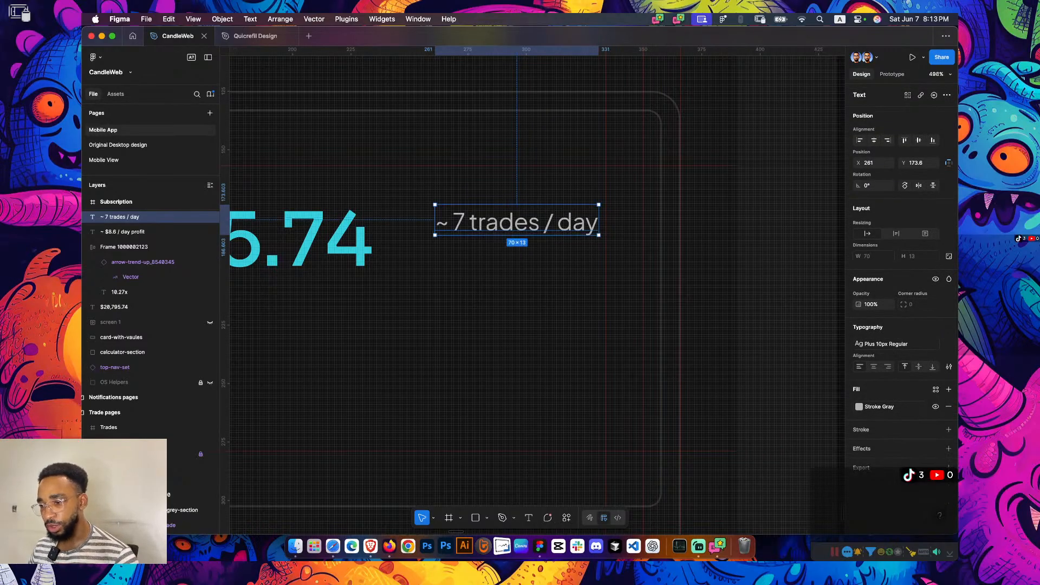
left_click_drag(516, 220, 523, 218)
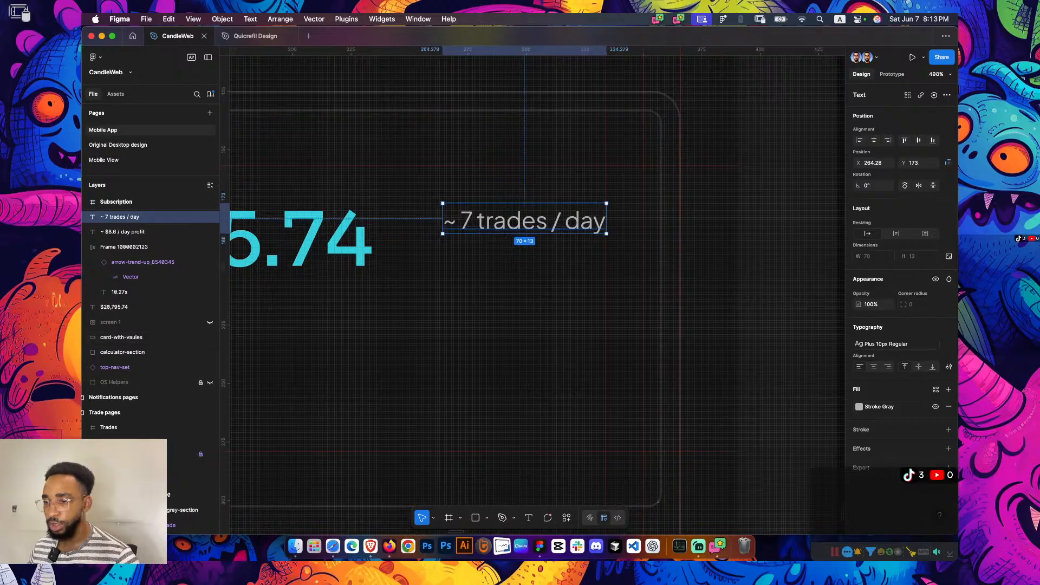
Apply the Plus 10px Bold text style to the trades text and realign it at X 261, Y 174.21
left_click(881, 344)
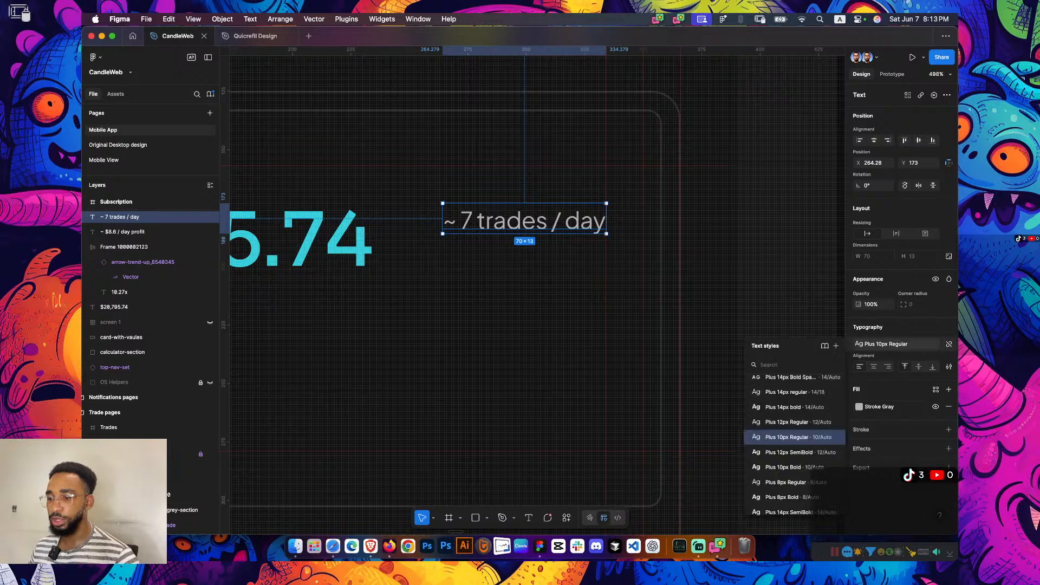
type("10")
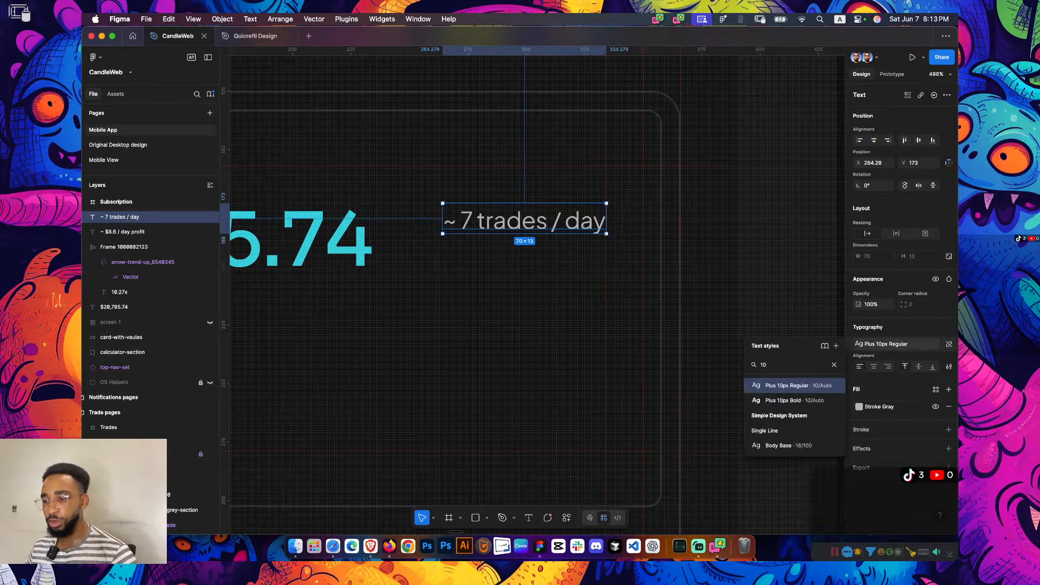
left_click(794, 400)
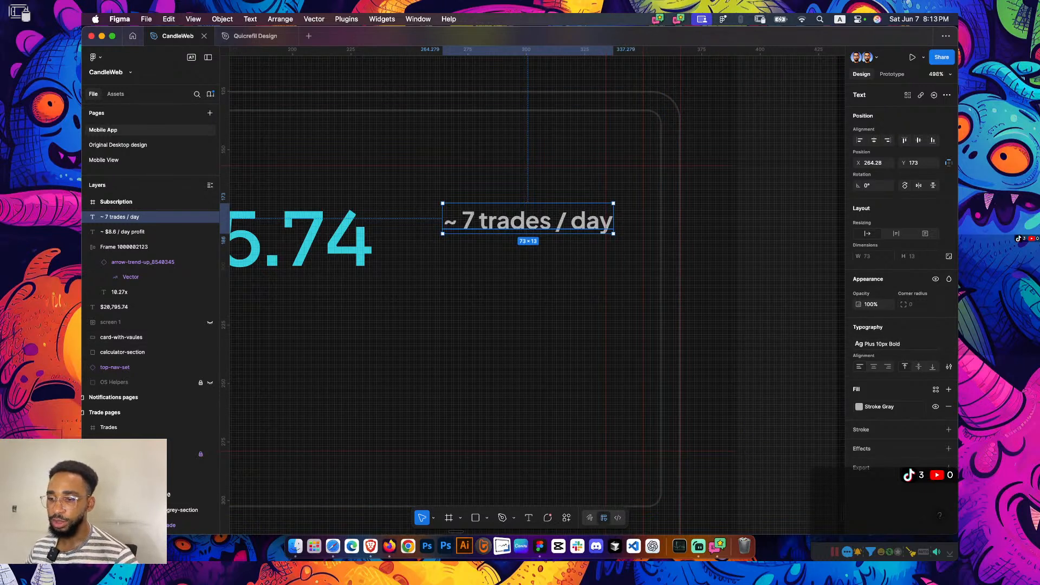
left_click_drag(527, 219, 520, 222)
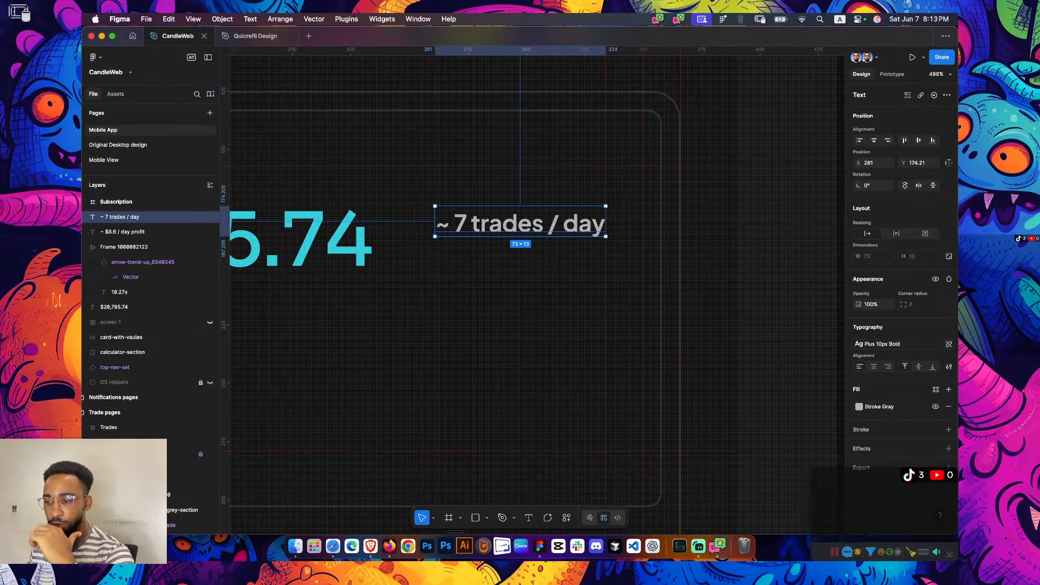
Detach the trades text from its text style and set its weight to SemiBold
left_click(948, 344)
left_click(872, 359)
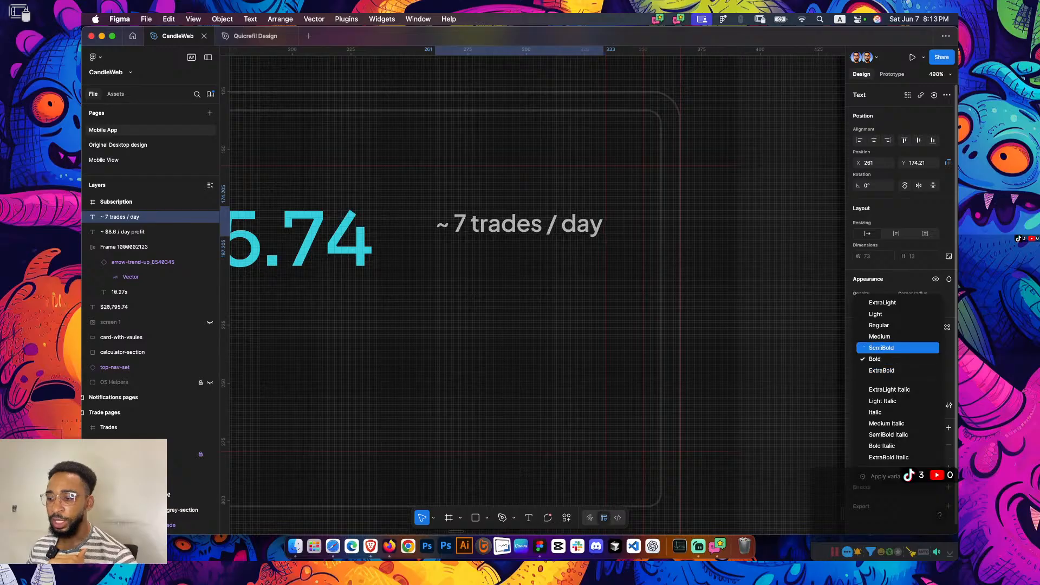
left_click(869, 344)
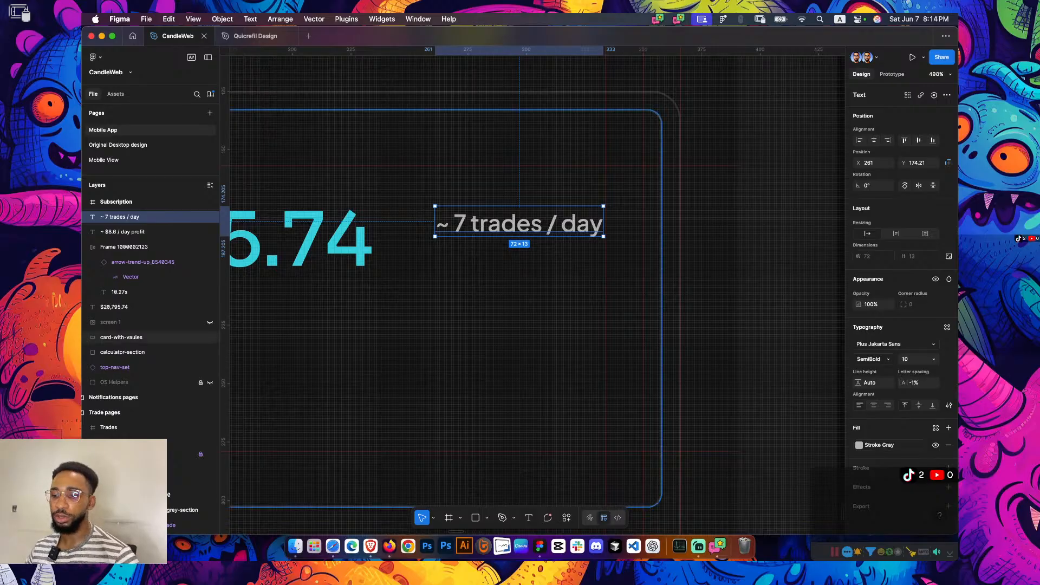
Duplicate the "~ 7 trades / day" text directly beneath the original and try stacking both lines in an auto layout
left_click_drag(519, 221, 559, 261)
left_click(558, 227, "shift")
key("shift+a")
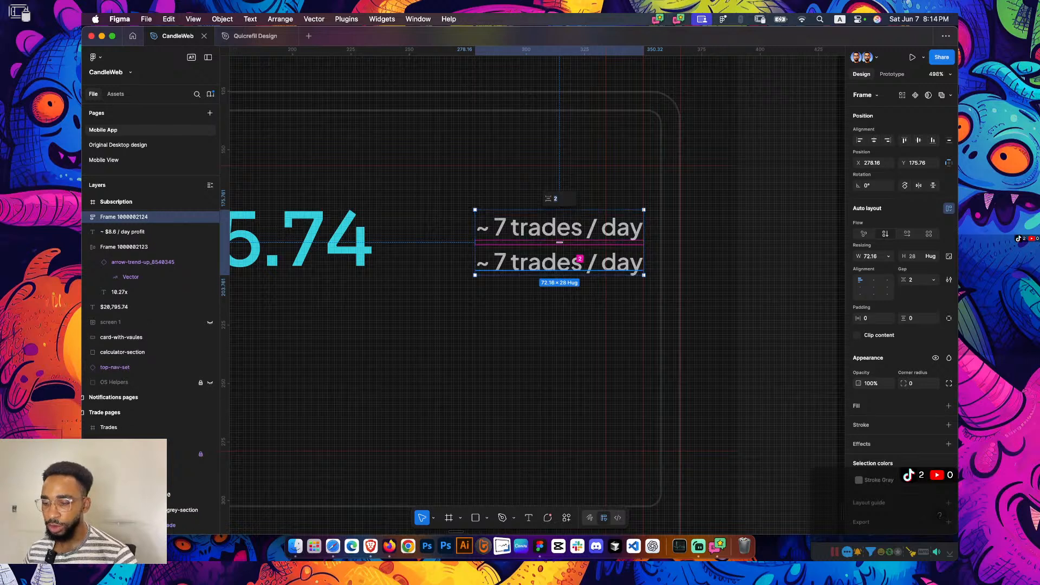
key("super+z")
key("super+z")
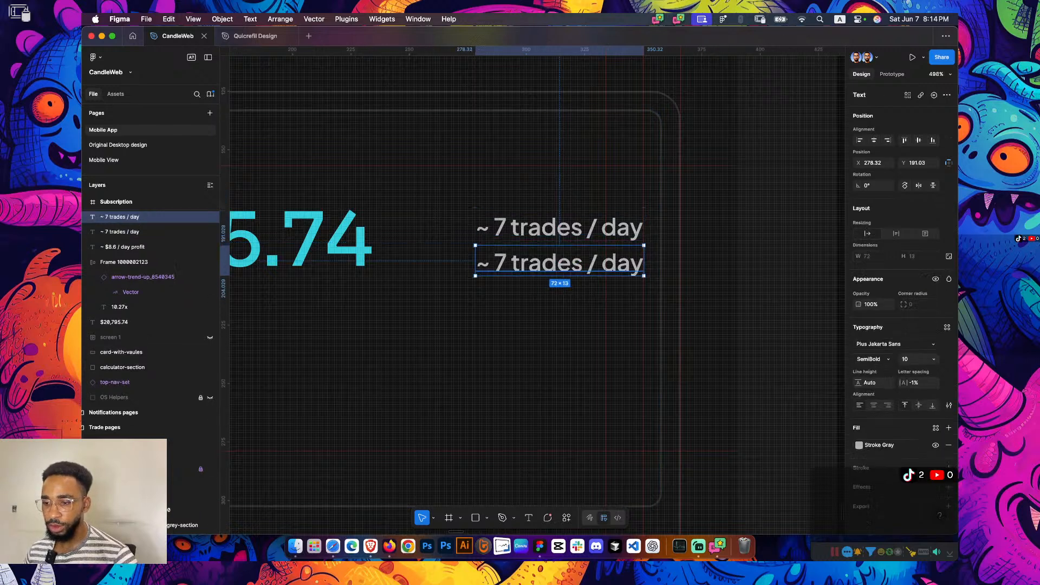
Wrap the two trades lines in an auto layout frame and ungroup them again
left_click(559, 228)
left_click(559, 262, "shift")
key("shift+a")
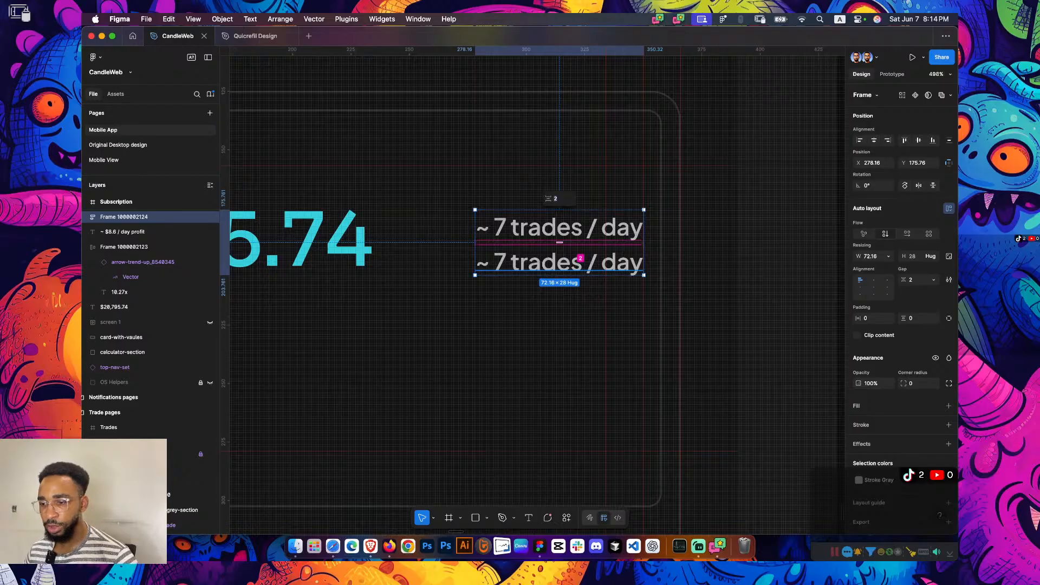
key("super+shift+g")
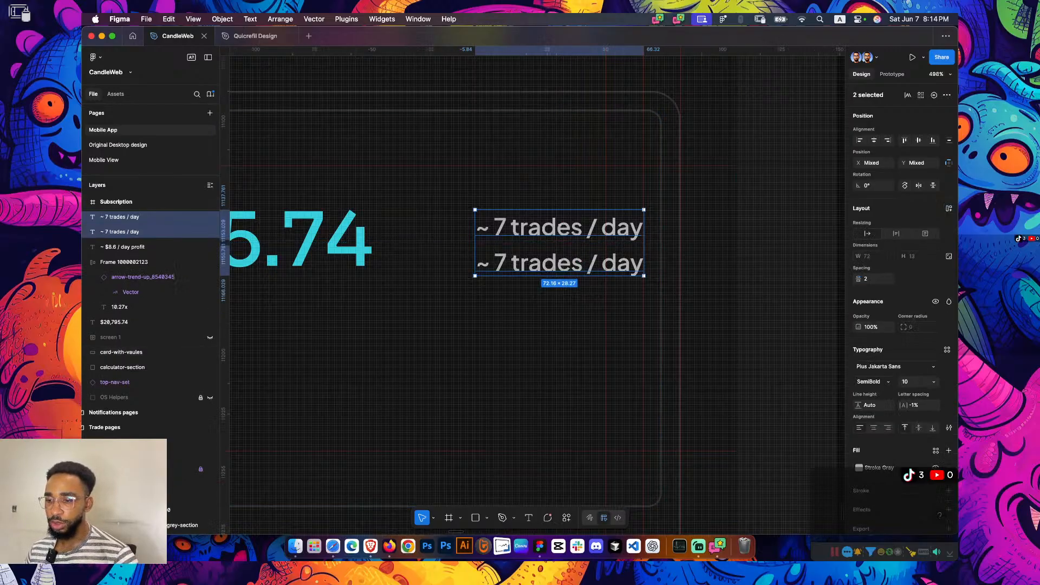
key("Escape")
key("super+z")
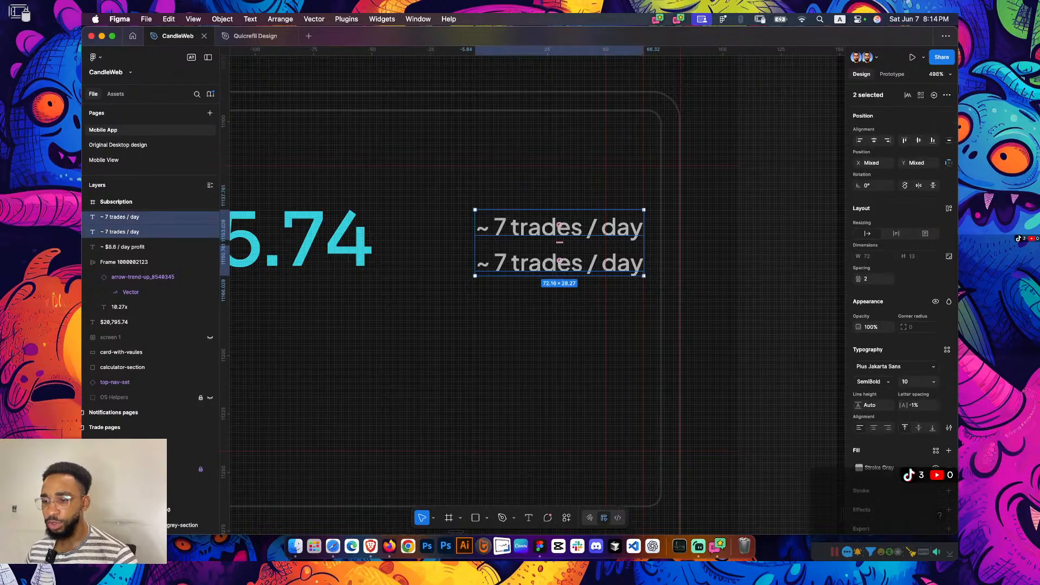
Wrap the two "~ 7 trades / day" texts together in a vertical auto layout frame
key("Escape")
left_click(558, 263)
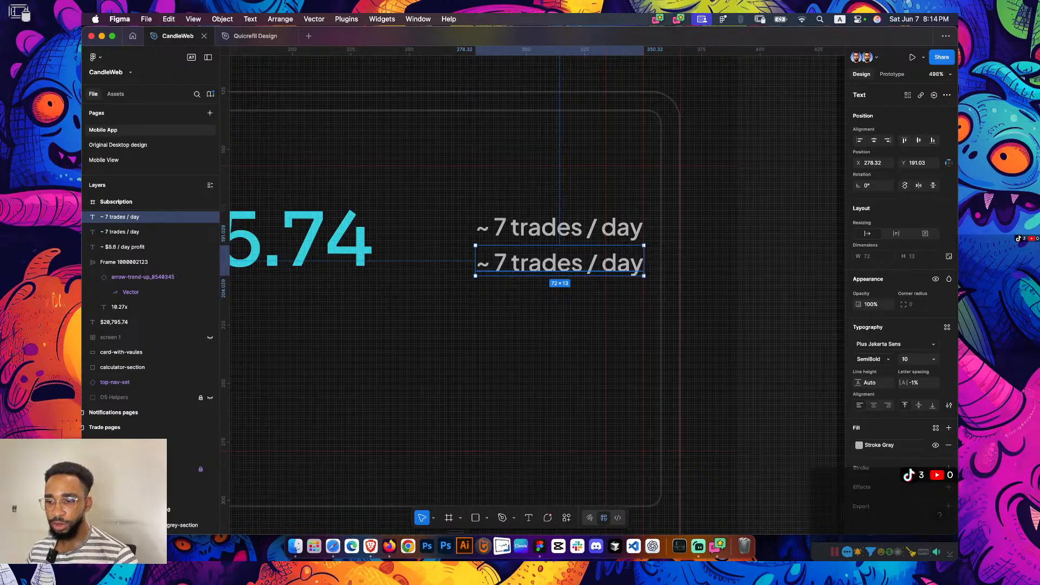
right_click(564, 262)
key("Escape")
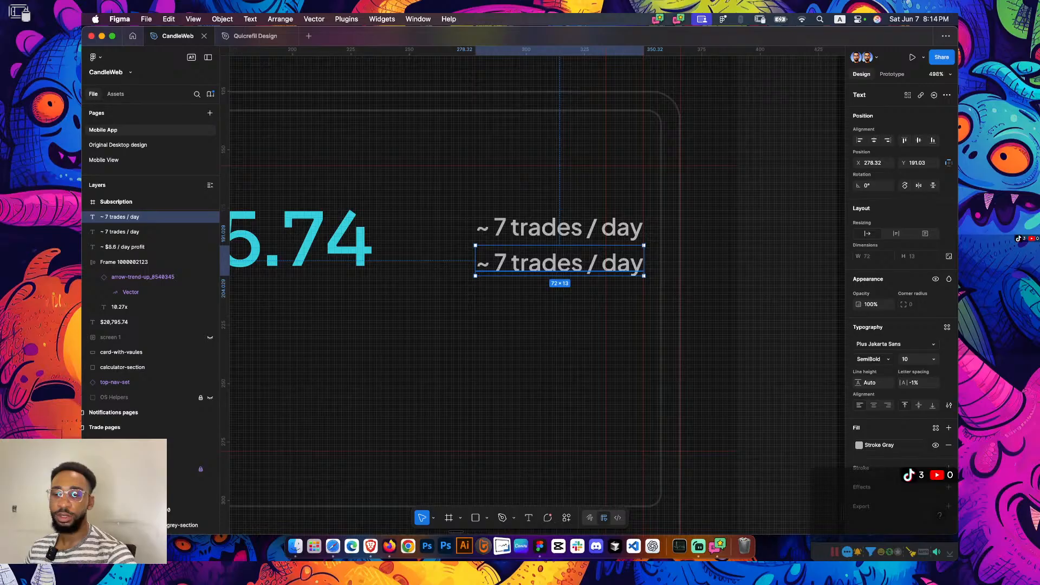
right_click(566, 222)
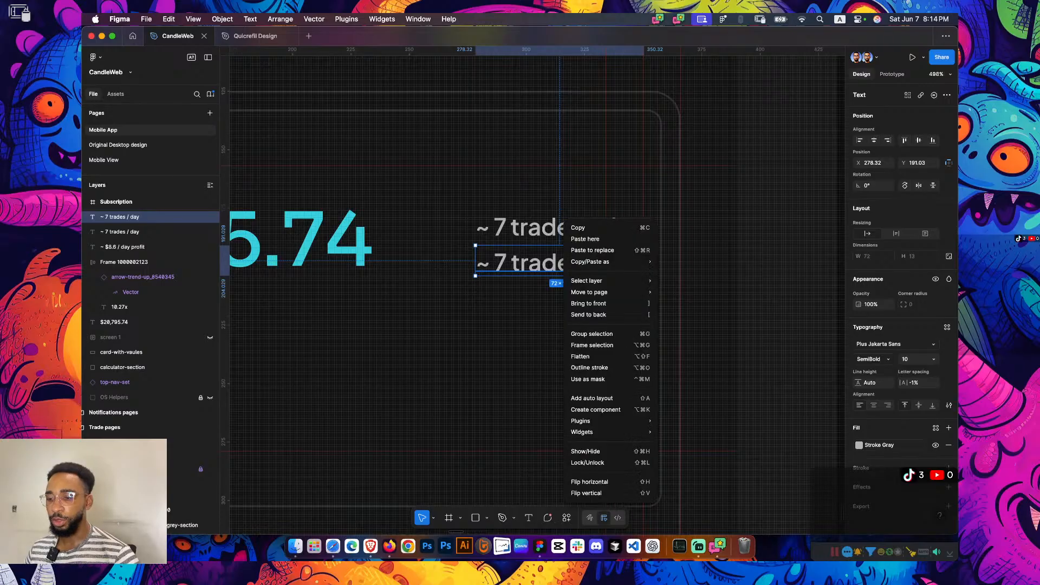
key("Escape")
left_click(564, 225, "shift")
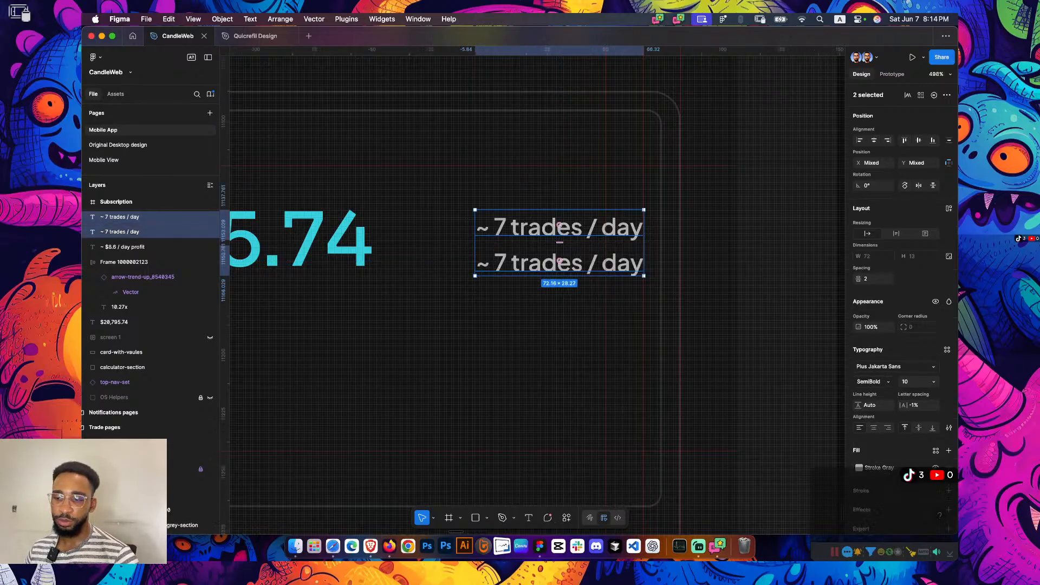
right_click(554, 212)
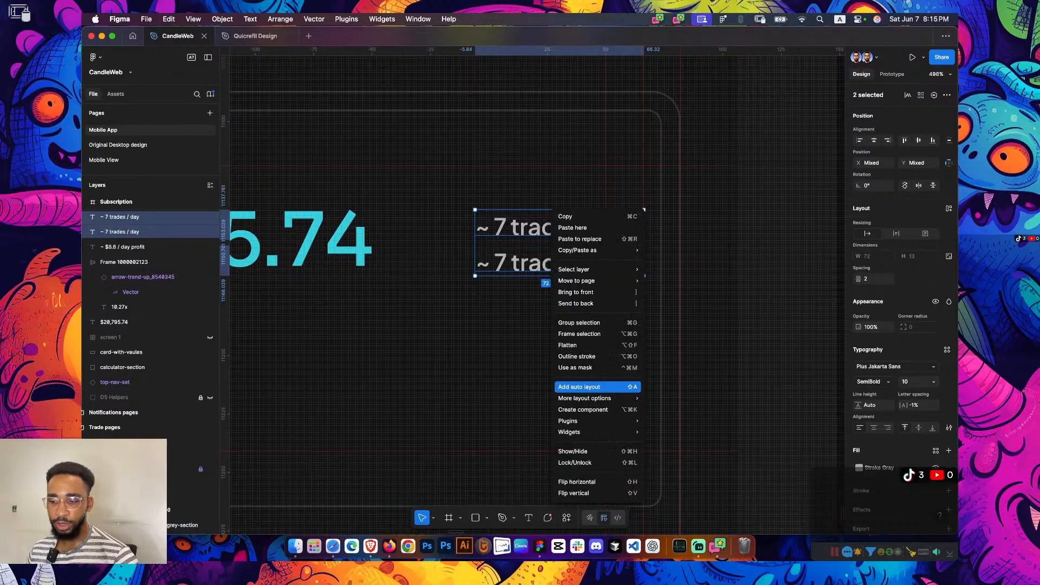
left_click(580, 387)
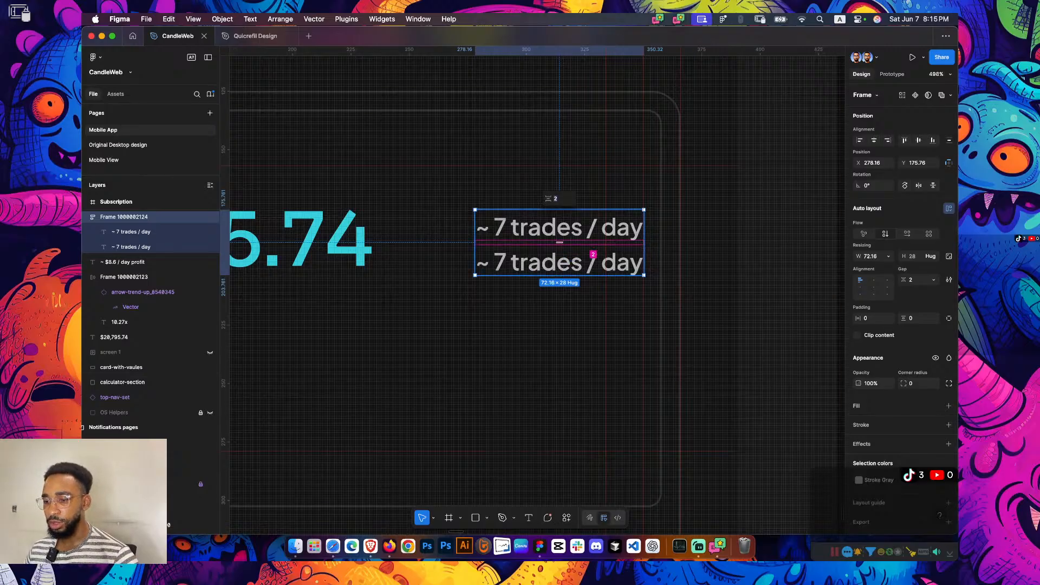
Duplicate the lower trades line inside the auto layout frame and replace the middle line's text with "$467.29"
left_click(150, 247)
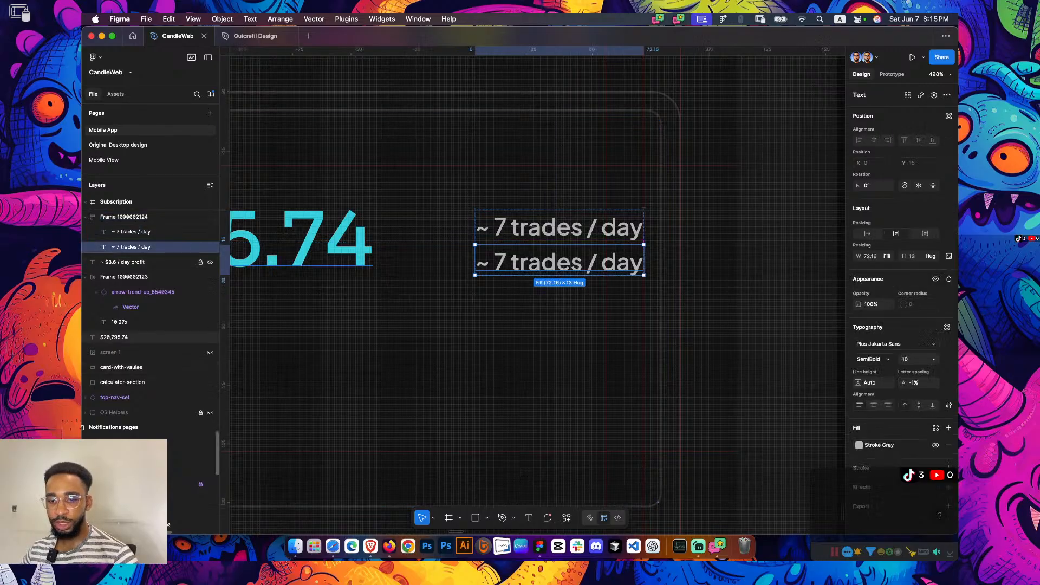
key("super+d")
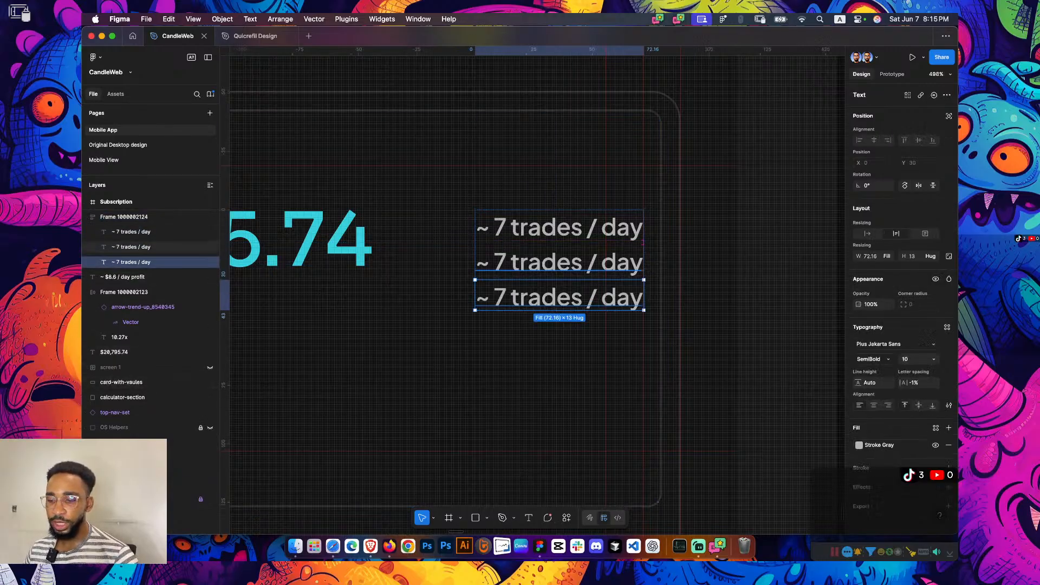
double_click(559, 262)
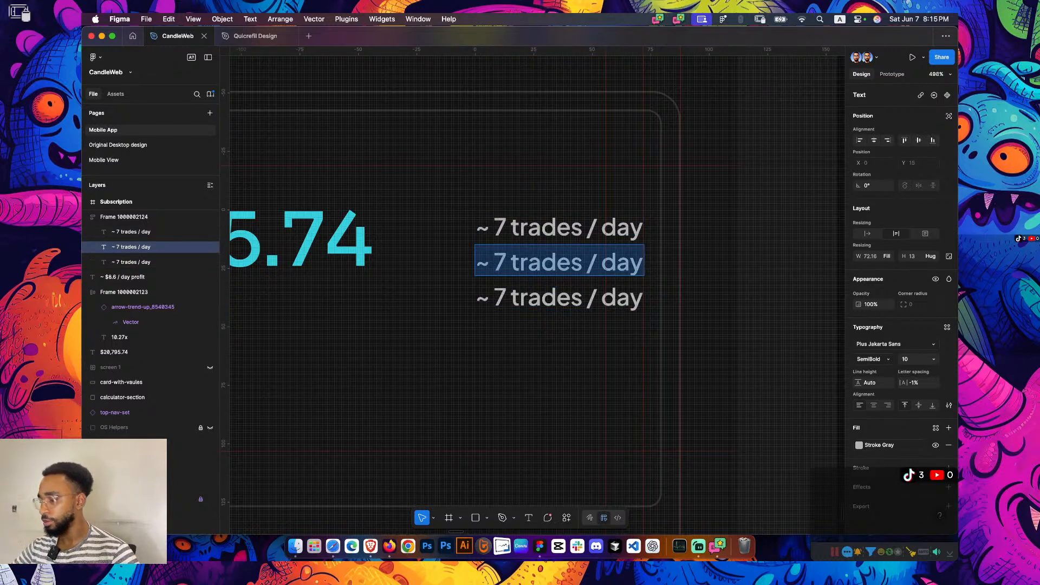
type("$")
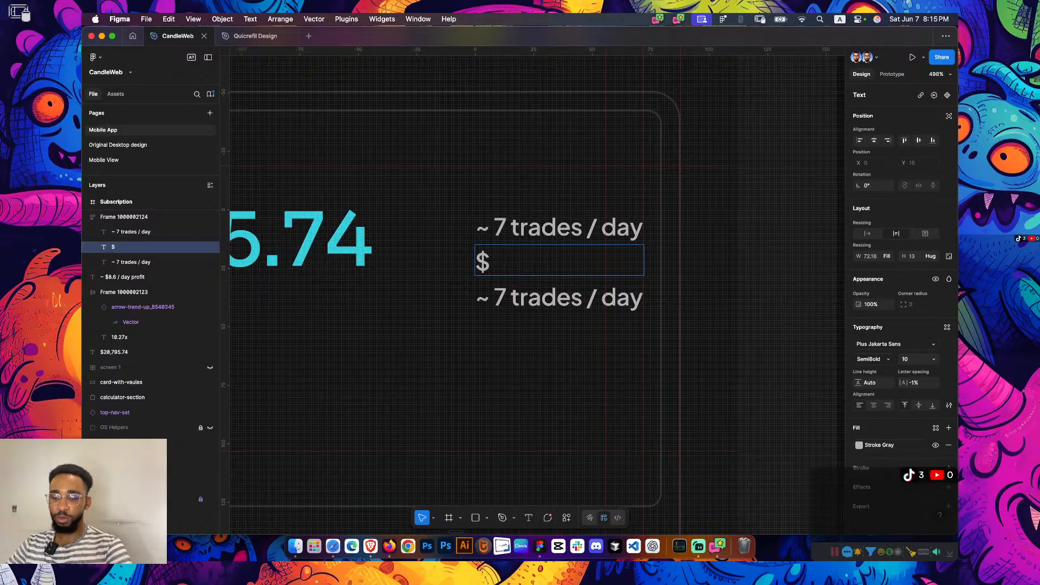
type("467")
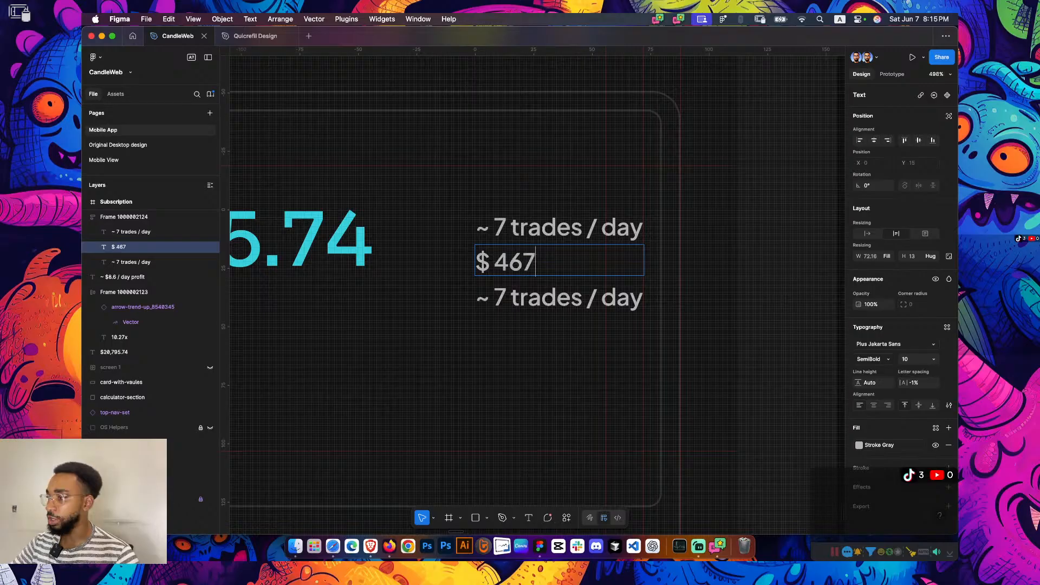
left_click(494, 262)
key("BackSpace")
left_click(532, 262)
type(".")
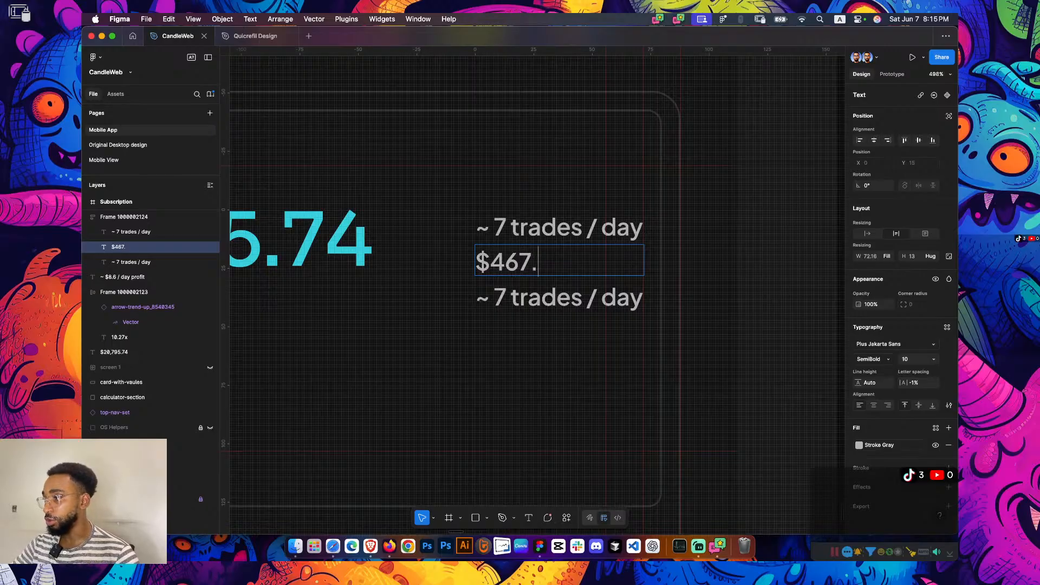
type("29 ")
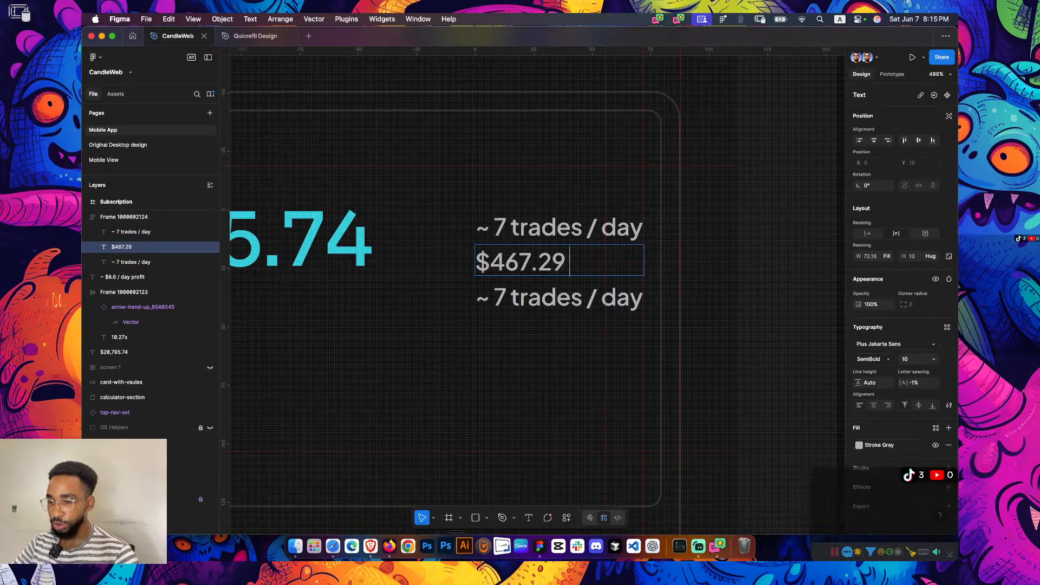
Extend the middle line with the words "paid in exchange" after the dollar amount
type("paid ")
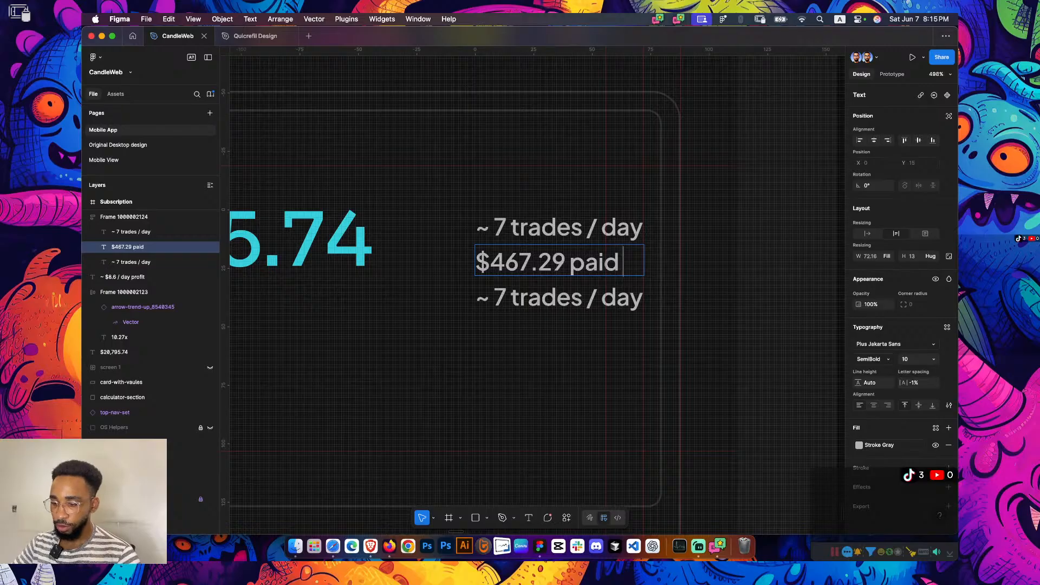
type("in")
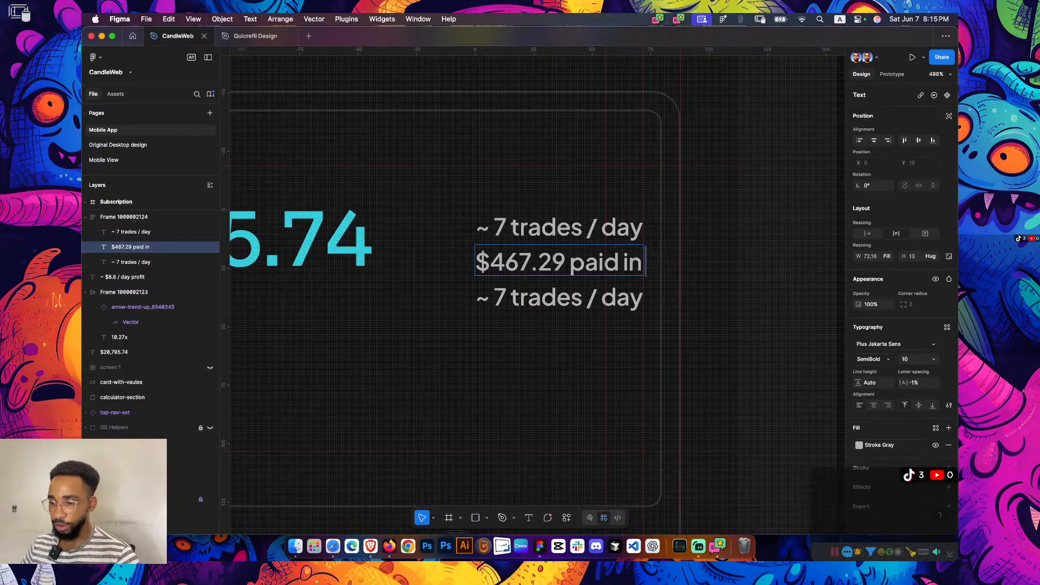
type(" exha")
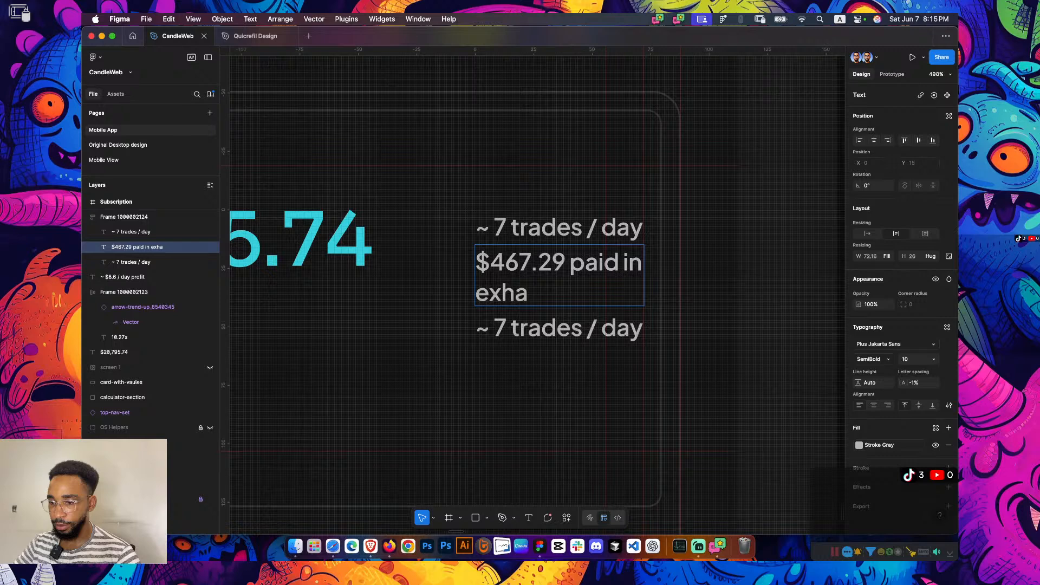
key("BackSpace")
key("BackSpace")
type("cj")
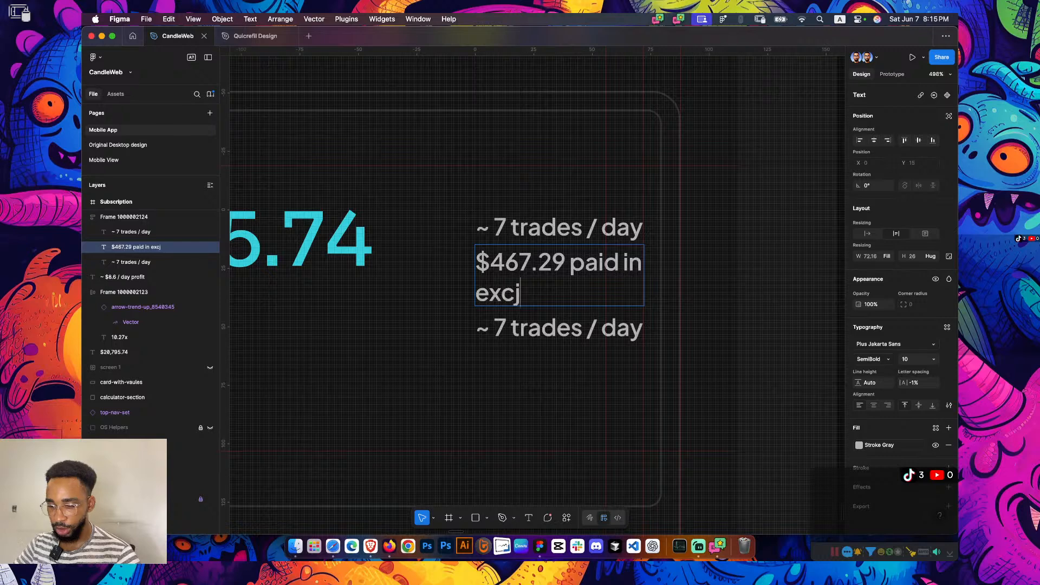
key("BackSpace")
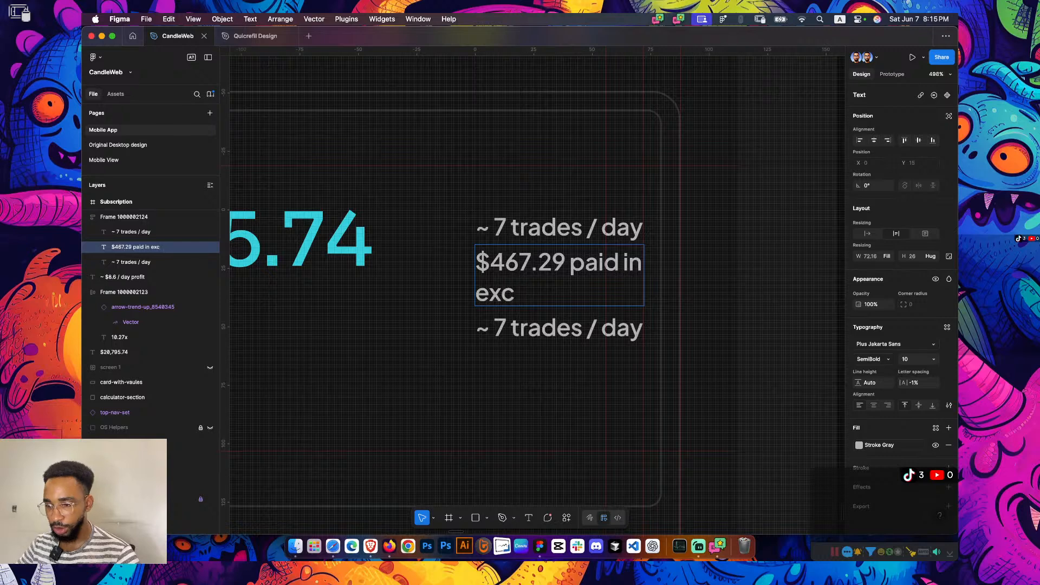
type("he")
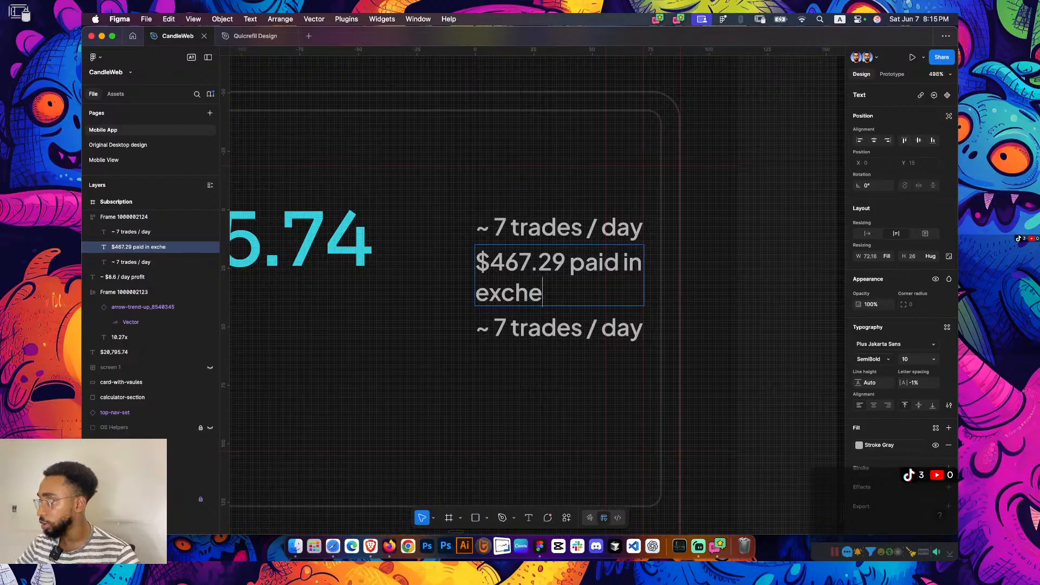
key("BackSpace")
type("ange")
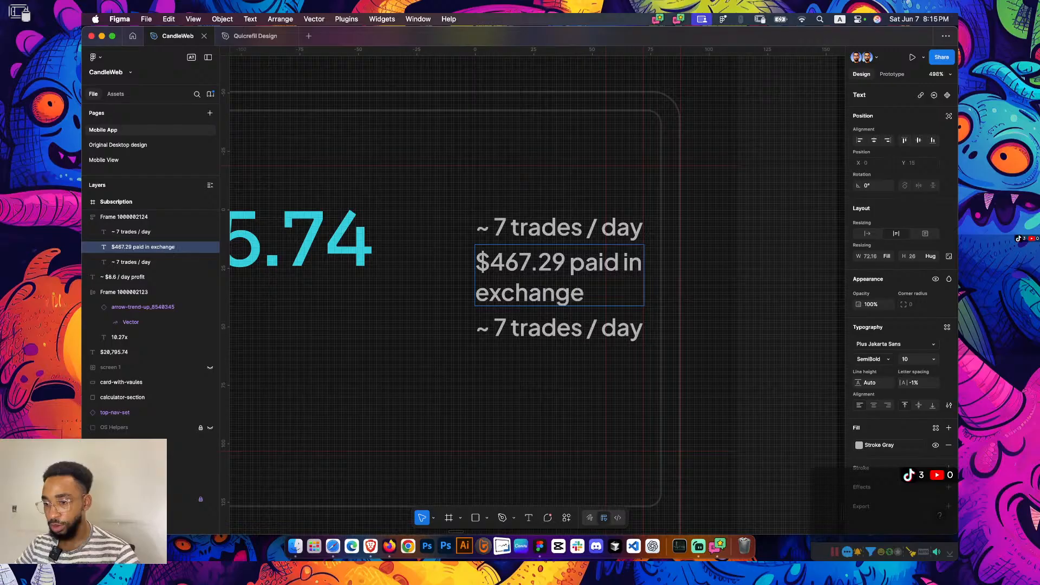
key("Escape")
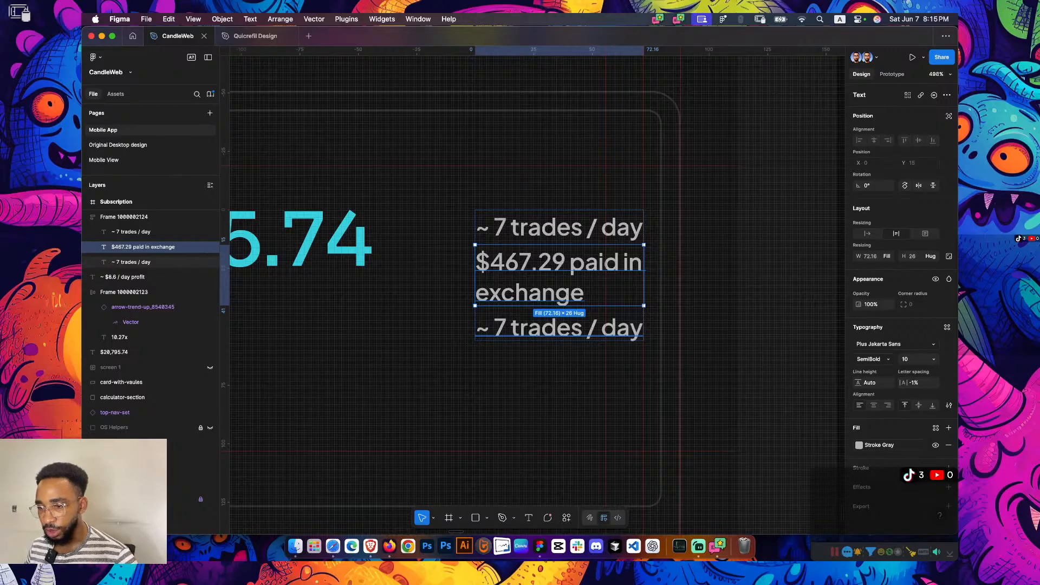
Measure the horizontal gap between the $20,795.74 amount and the three-line text frame within the card
scroll(557, 270, "down", 3)
scroll(548, 332, "down", 1)
left_click(476, 316)
scroll(429, 271, "up", 5)
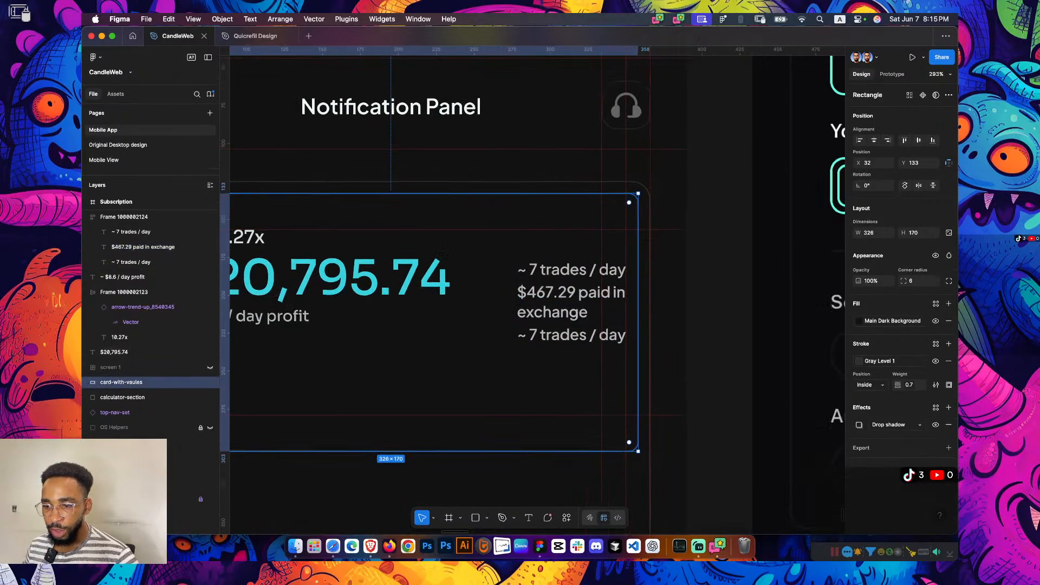
left_click(346, 279)
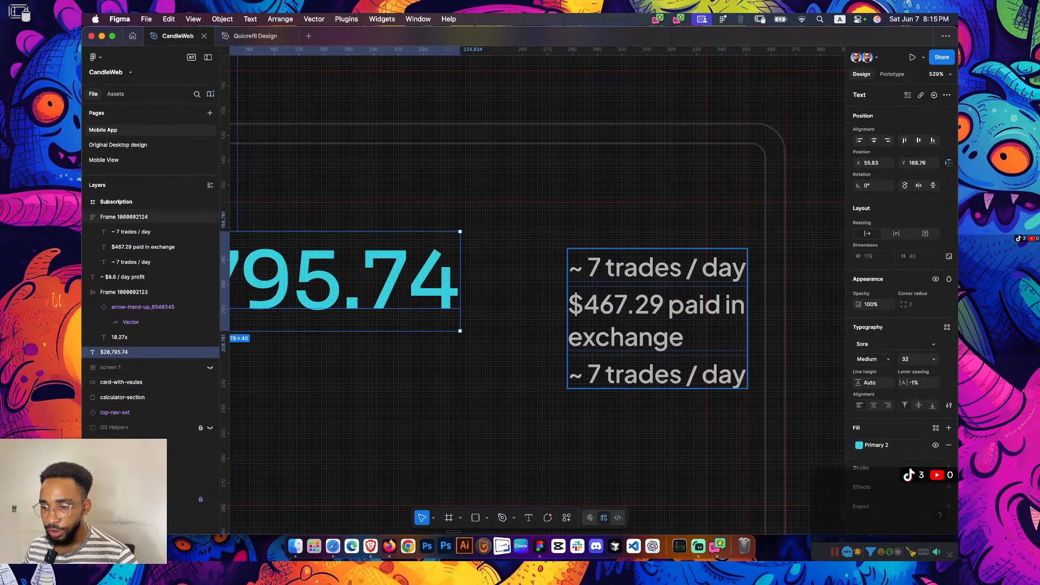
left_click(615, 281)
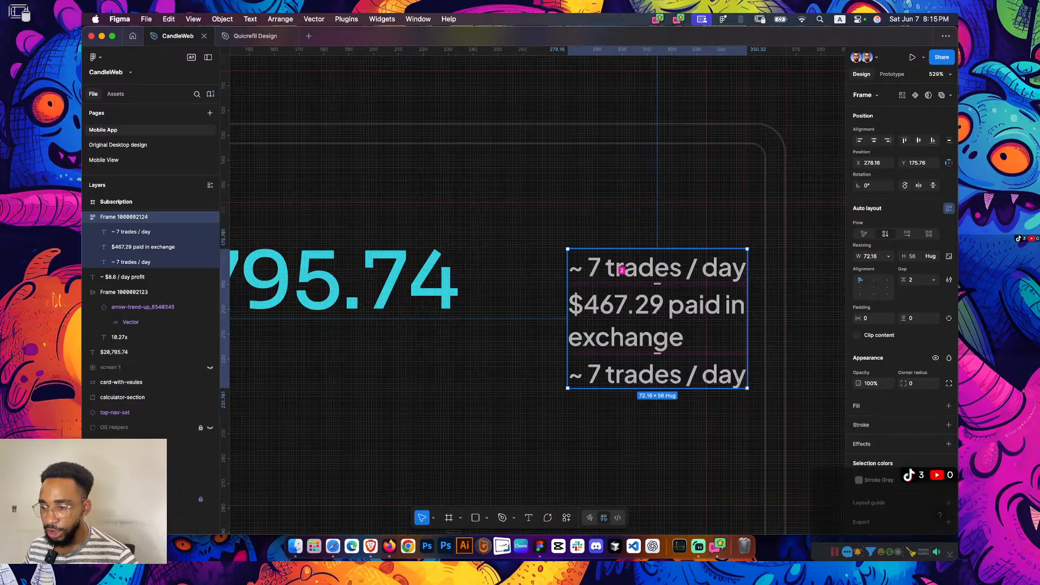
key("alt")
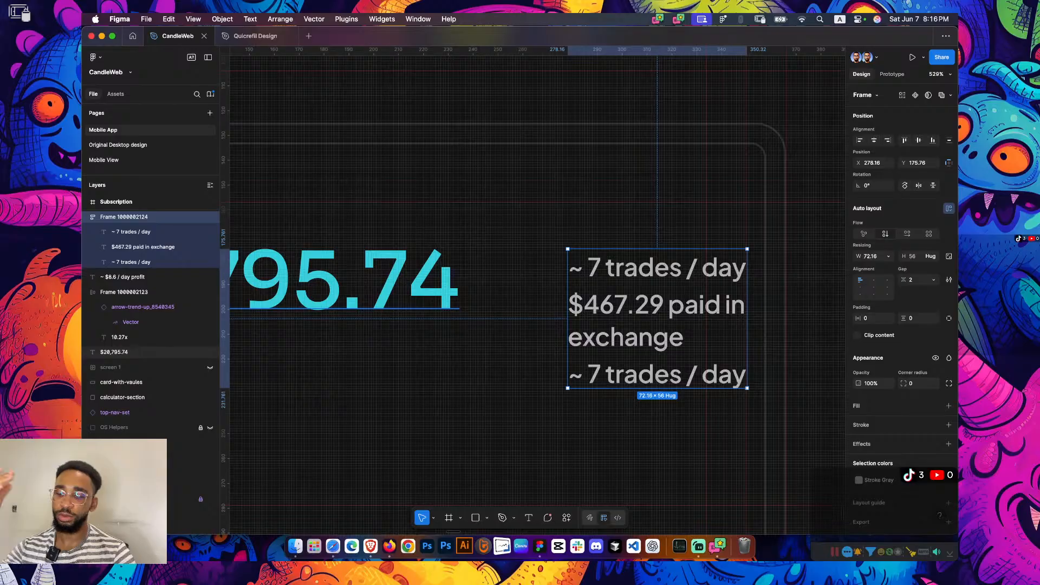
left_click(346, 280)
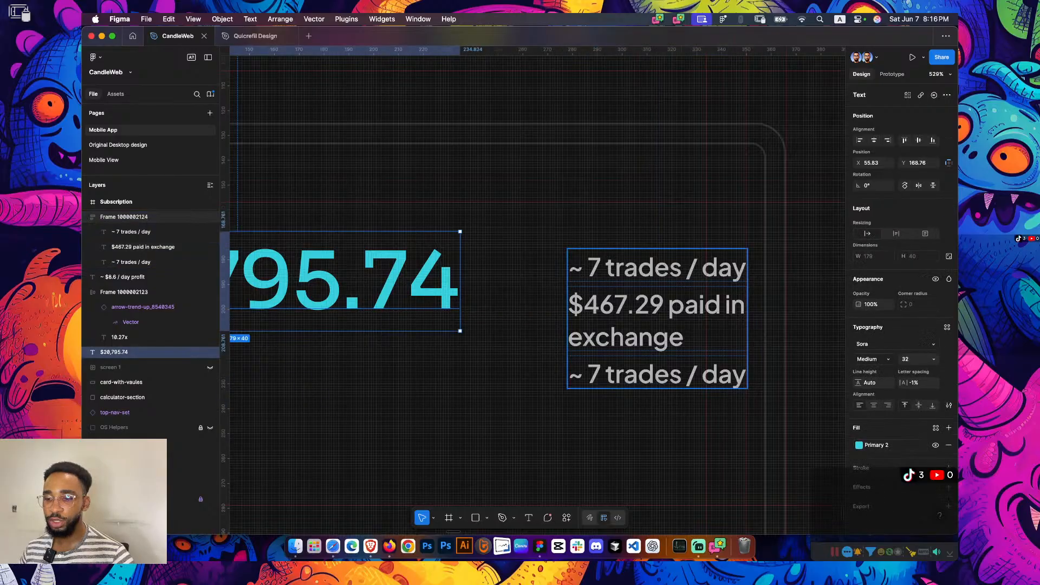
key("alt")
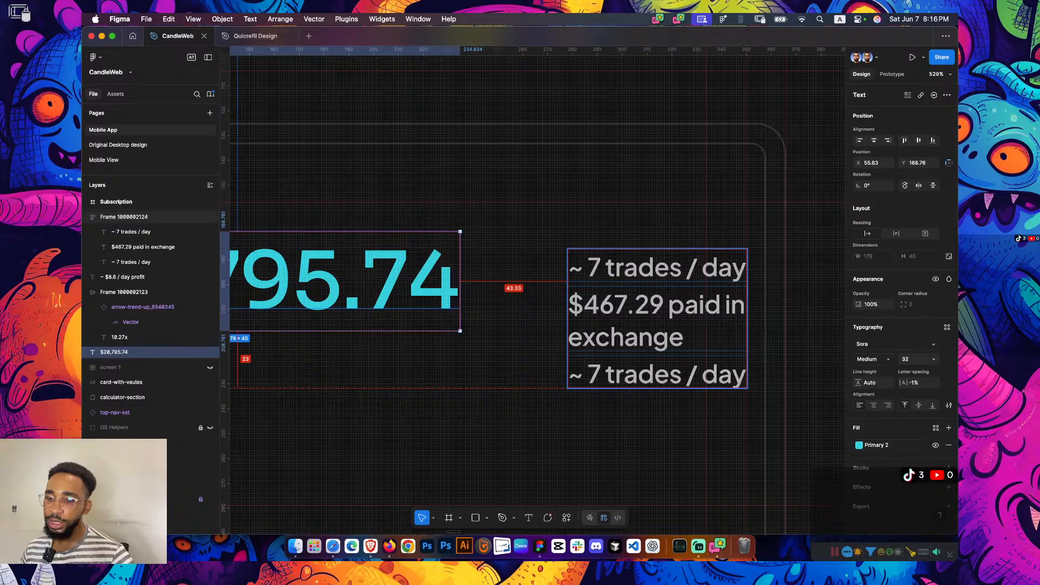
left_click(657, 319)
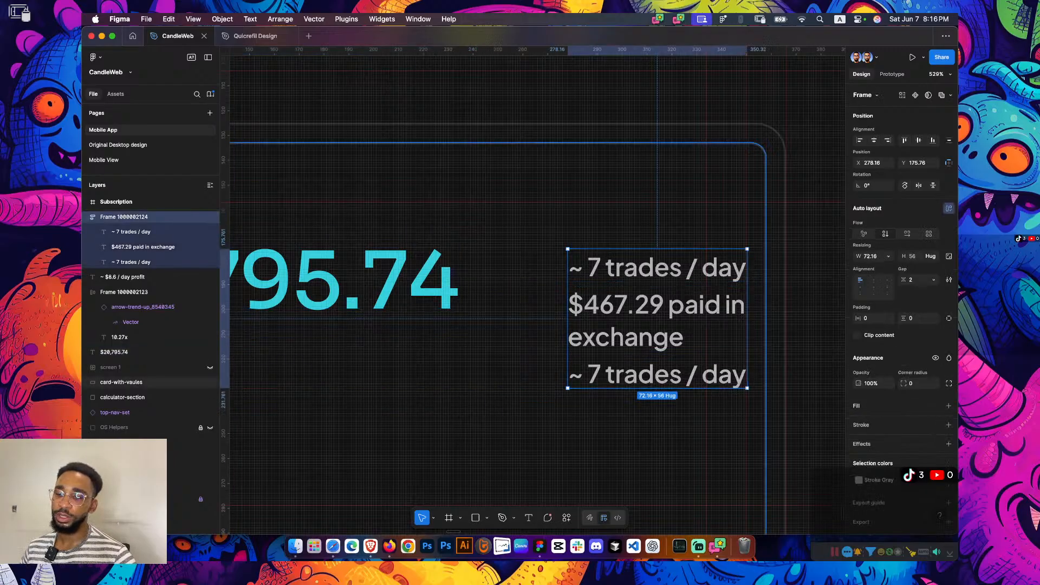
Set the spacing between the $20,795.74 amount and the text frame to 16, and widen the frame to 83
left_click(346, 280)
left_click(657, 319, "shift")
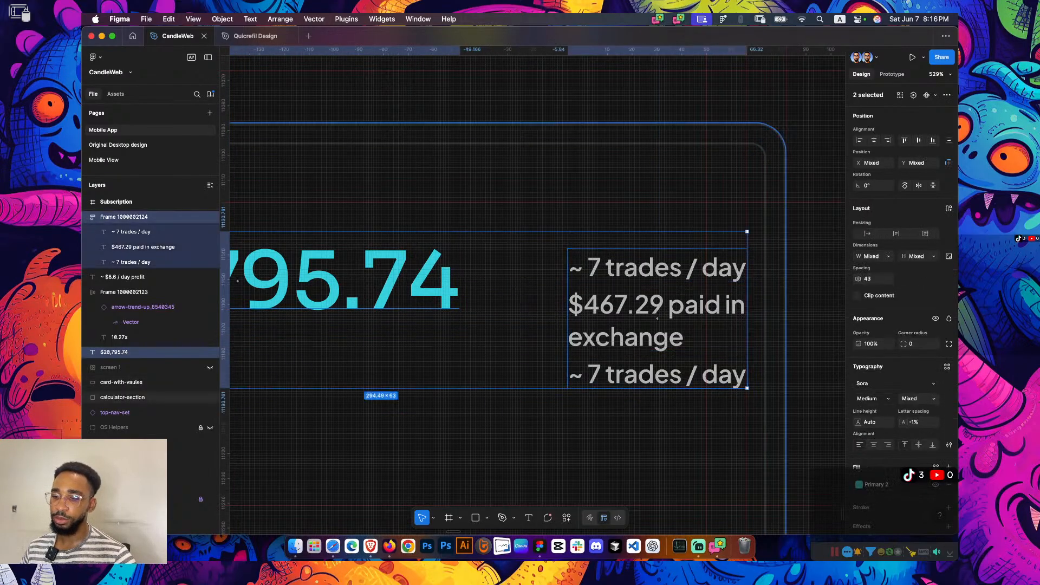
left_click(872, 279)
type("16")
key("Return")
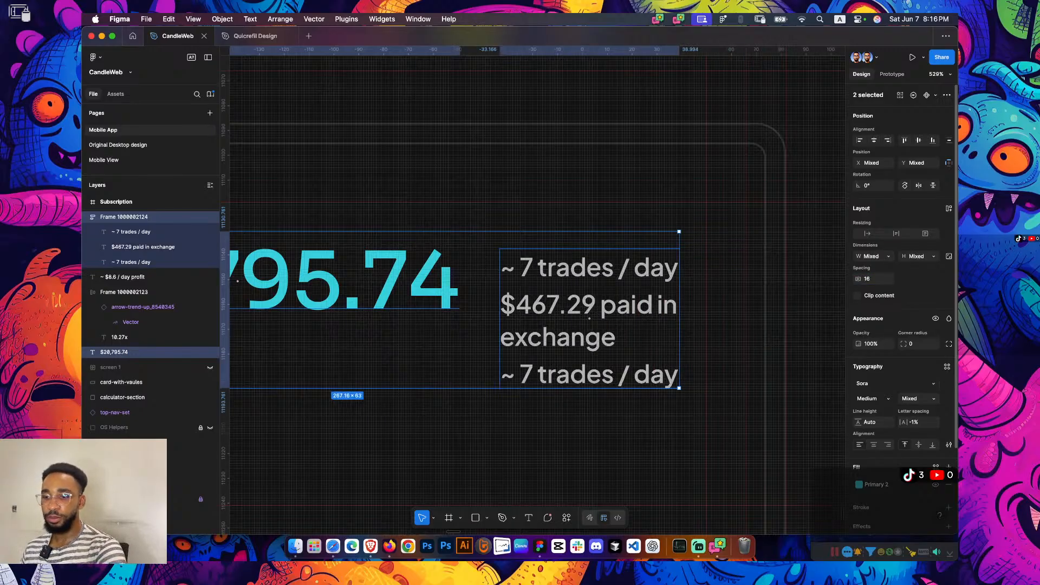
left_click(589, 319)
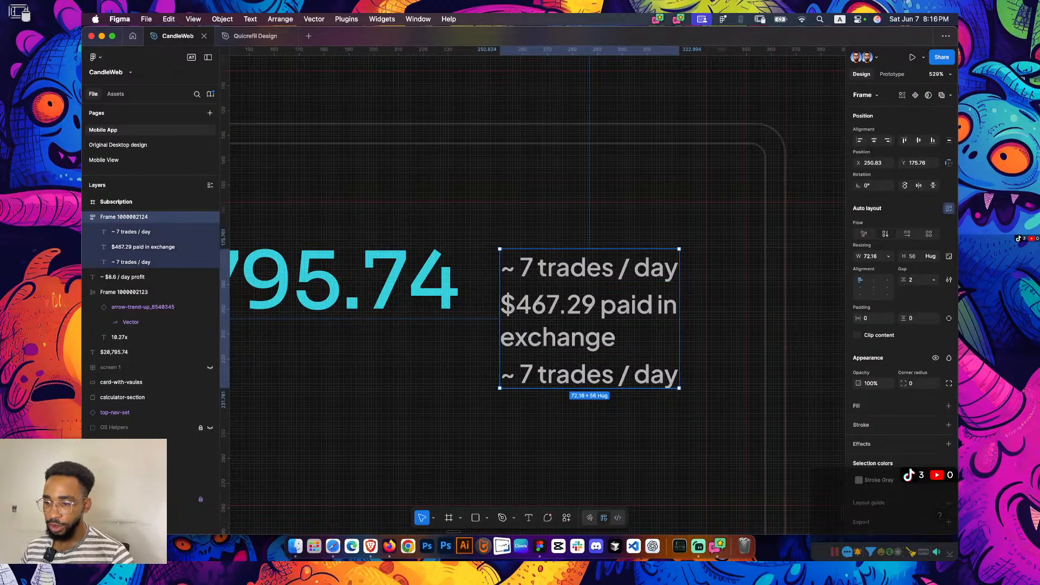
left_click_drag(679, 319, 706, 318)
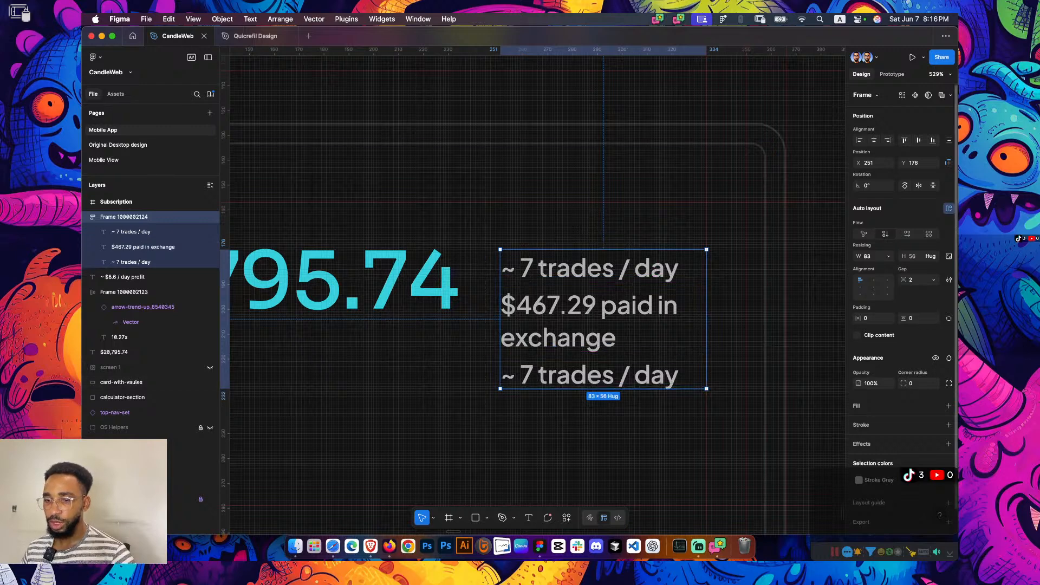
Apply the Plus 8px Bold text style to all three lines of the text frame beside the $20,795.74 amount
double_click(589, 267)
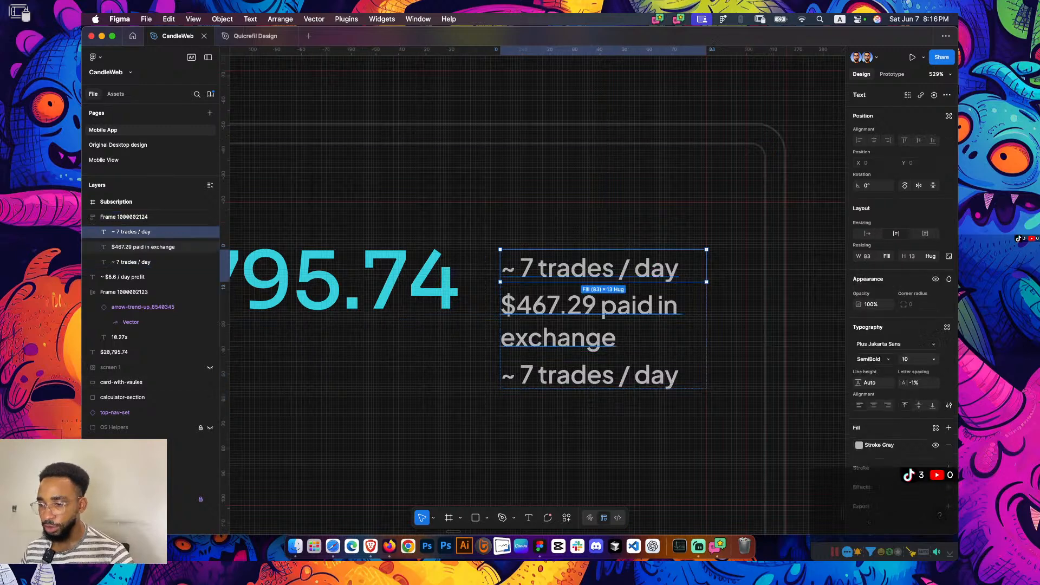
key("super+a")
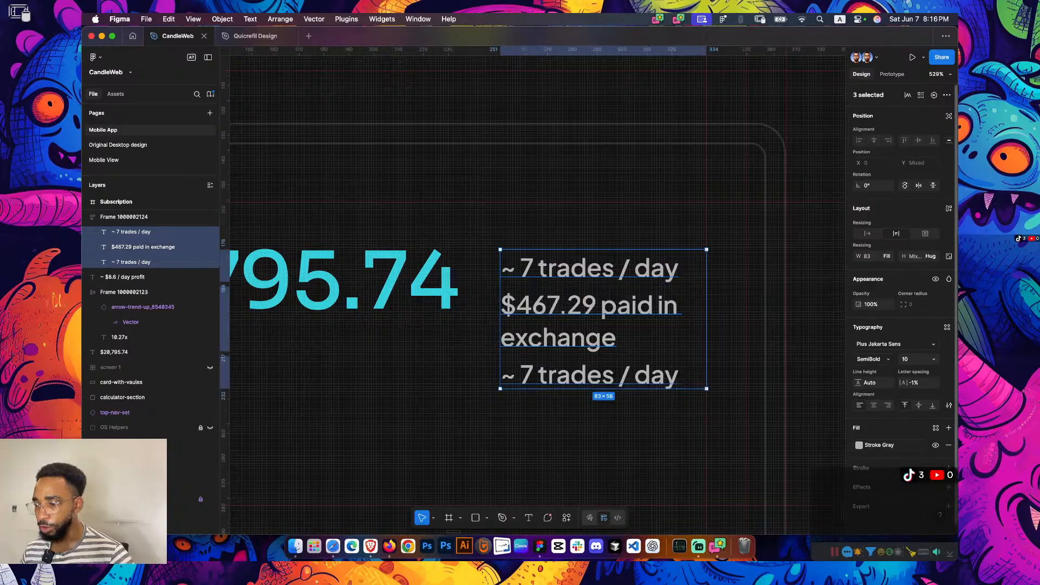
left_click(912, 358)
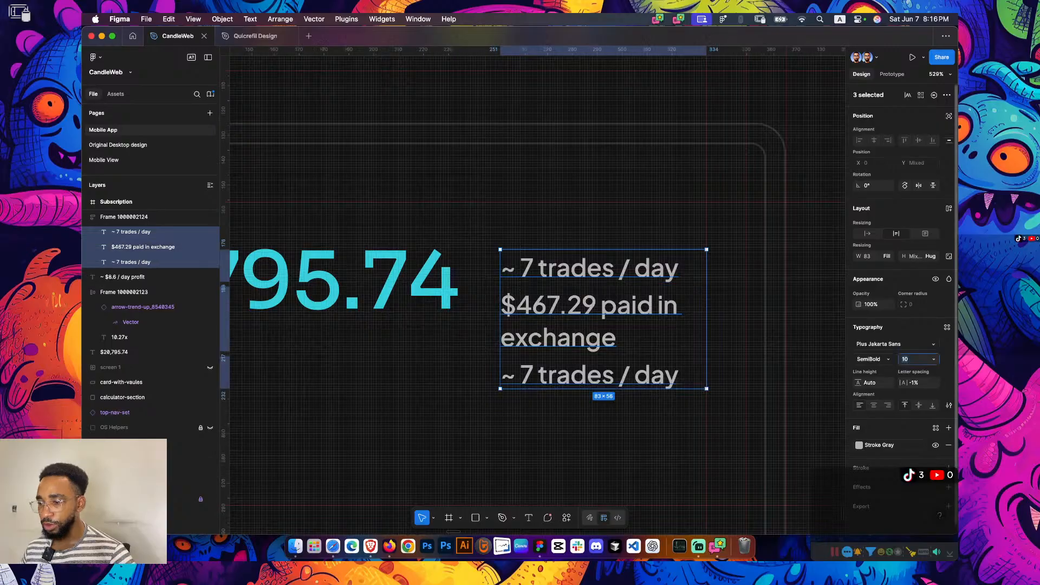
left_click(946, 327)
type("8")
key("Return")
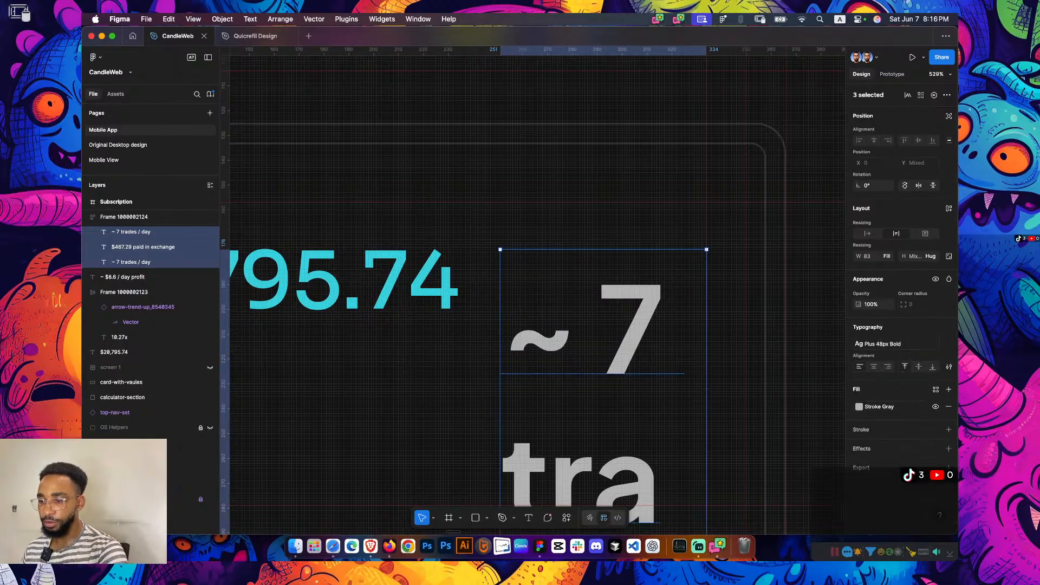
key("super+z")
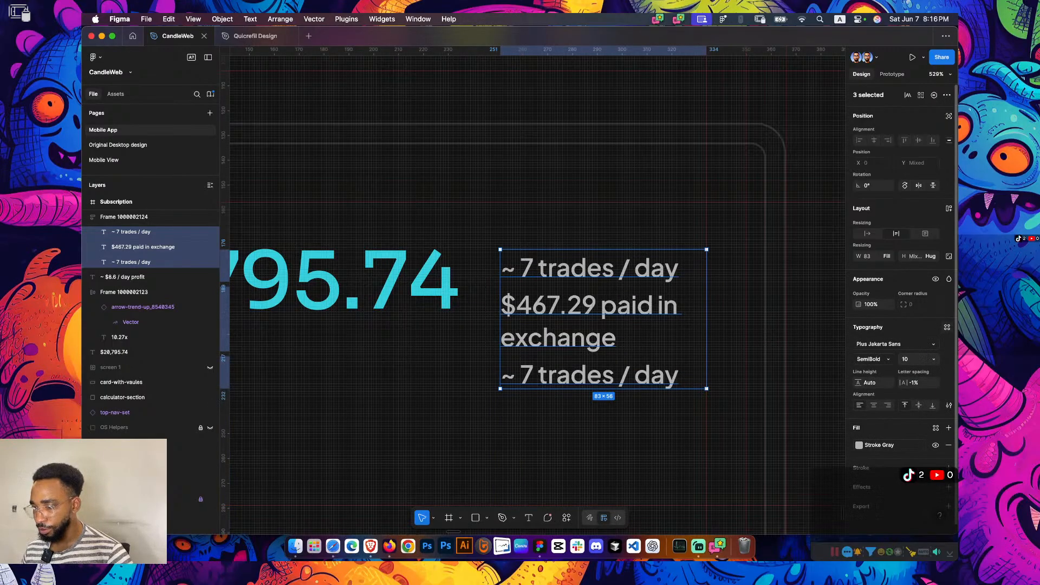
left_click(946, 326)
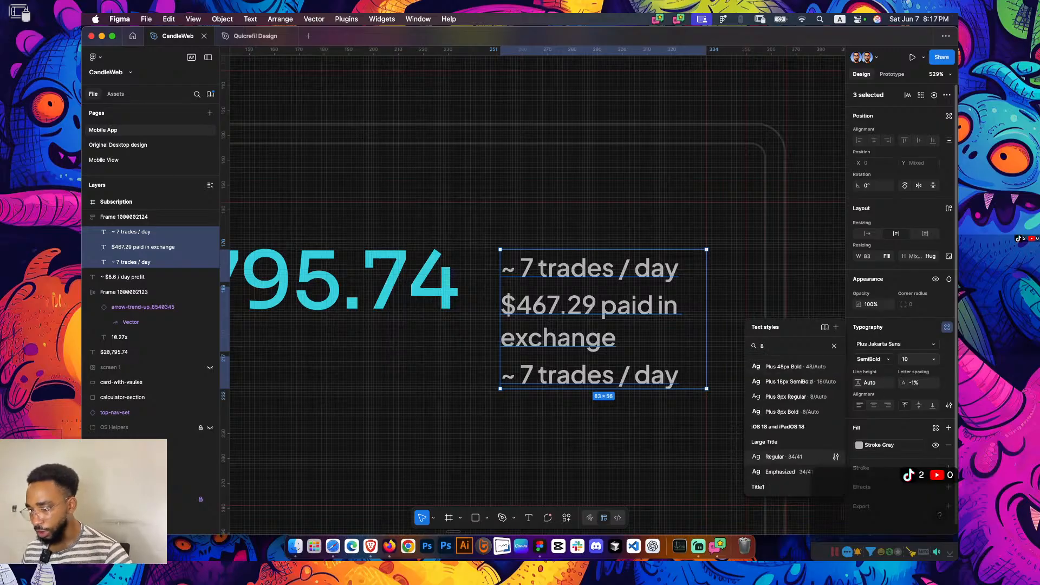
type("8")
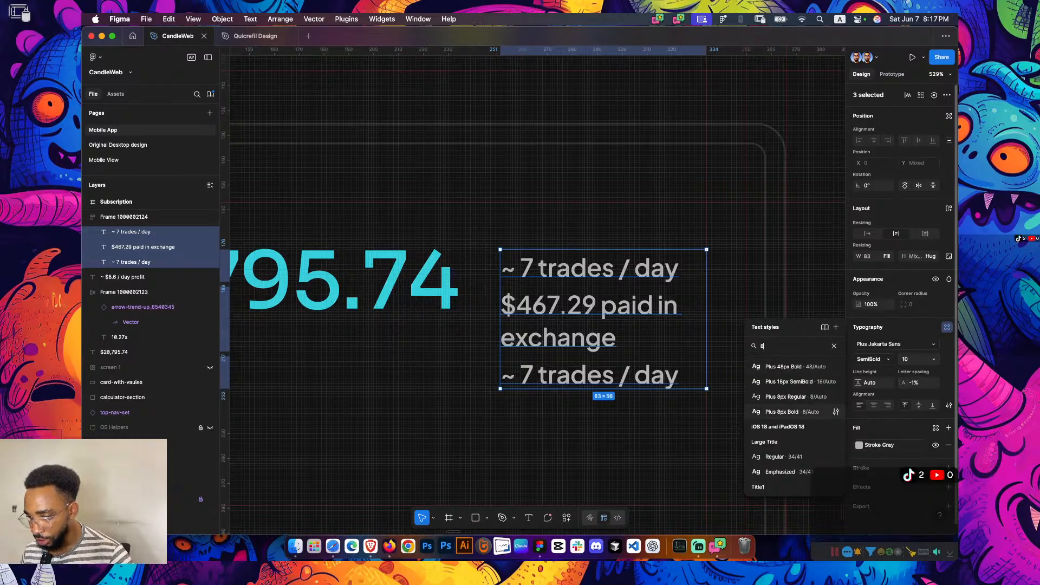
left_click(792, 412)
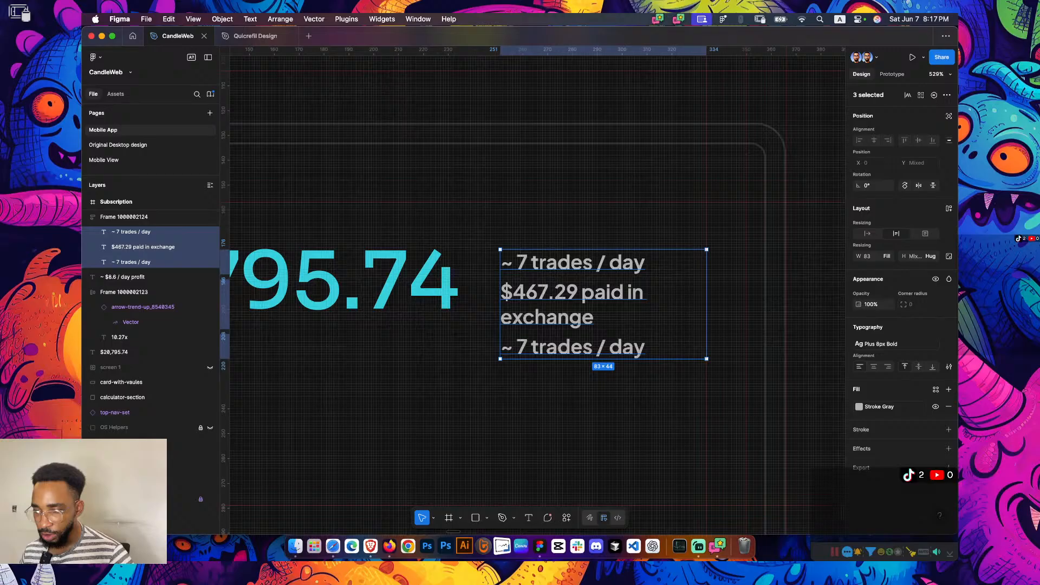
left_click(573, 303)
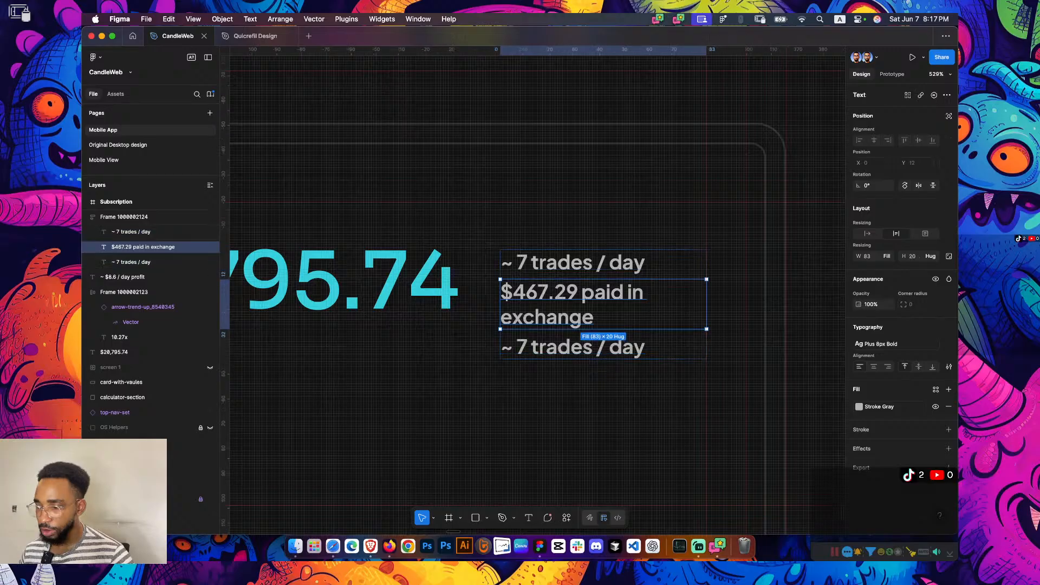
left_click(593, 375)
left_click(574, 264)
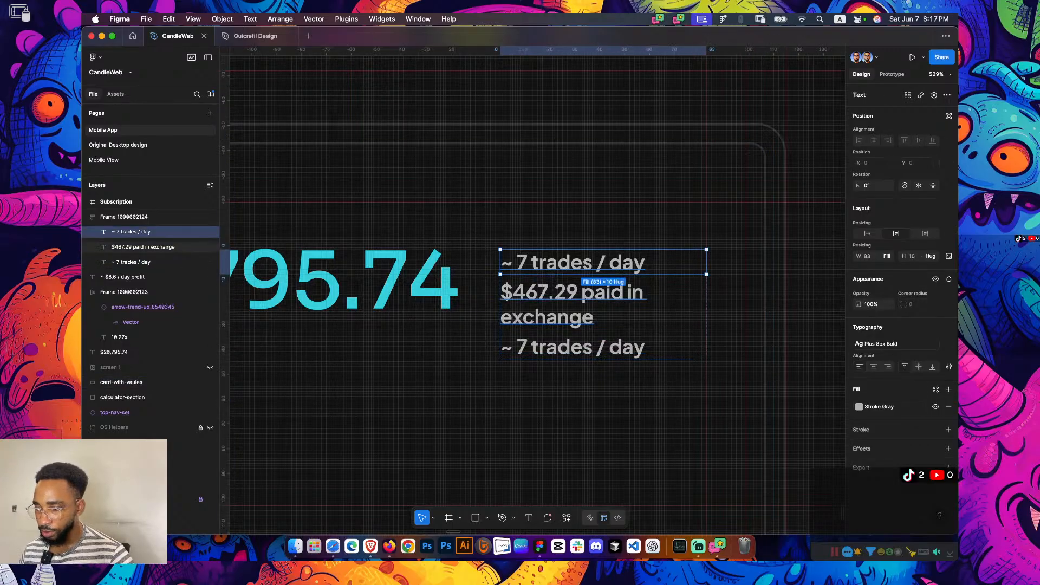
left_click(573, 304)
left_click(573, 347)
left_click(585, 379)
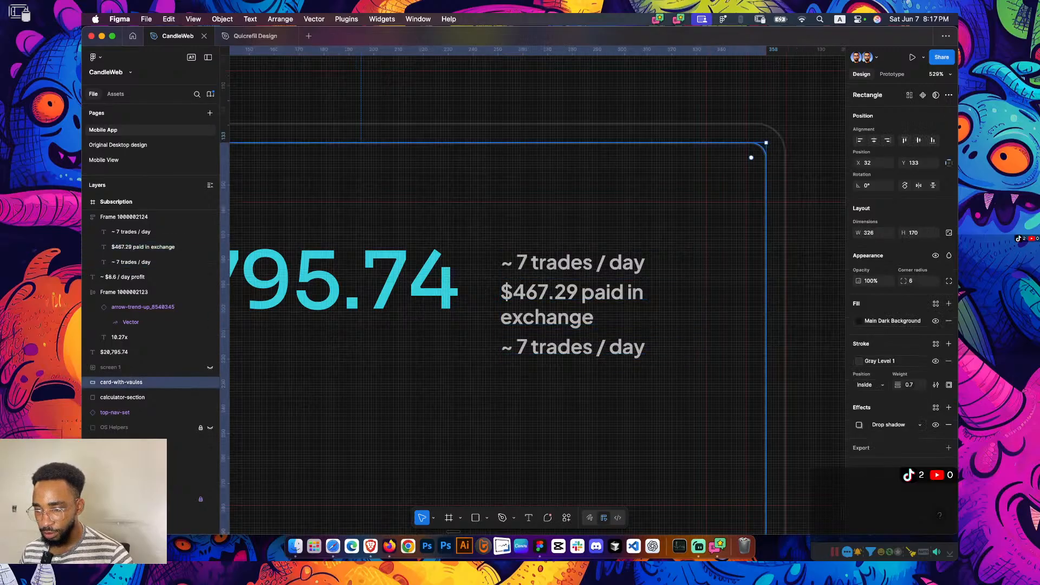
Replace the lower "~ 7 trades / day" line's text with "$2,270 profit"
double_click(572, 347)
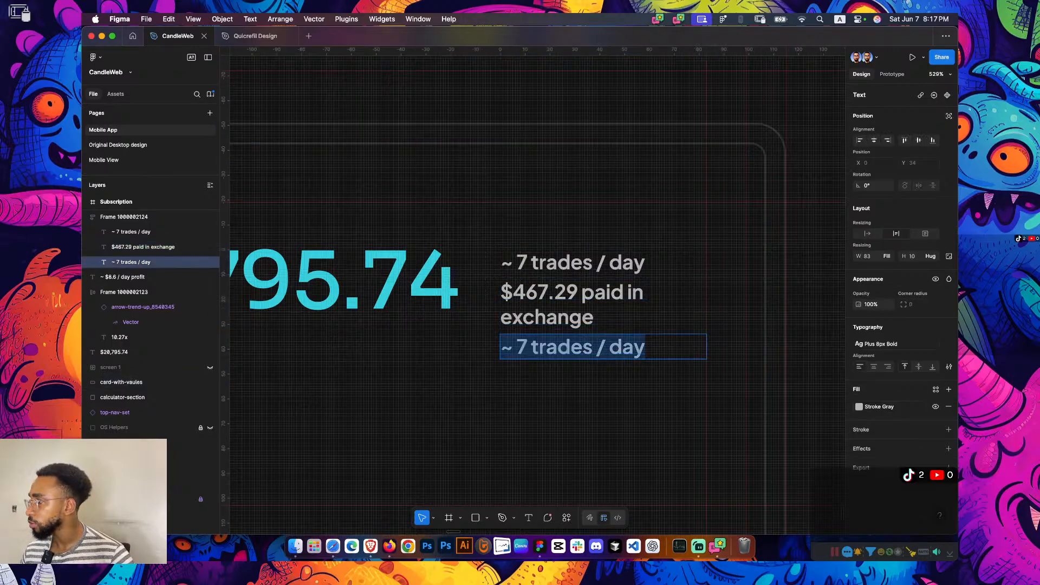
type("$")
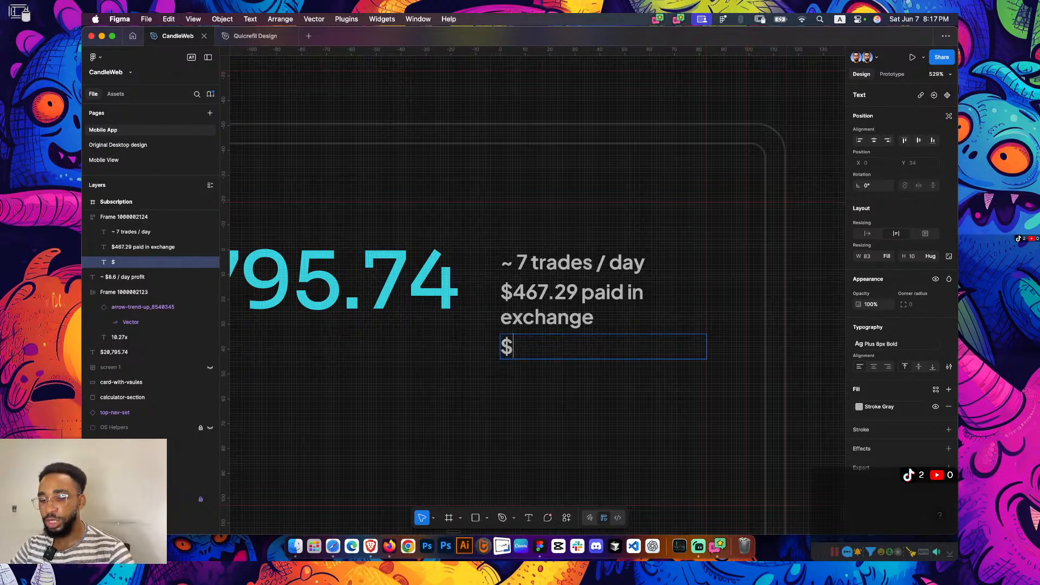
scroll(536, 292, "left", 10)
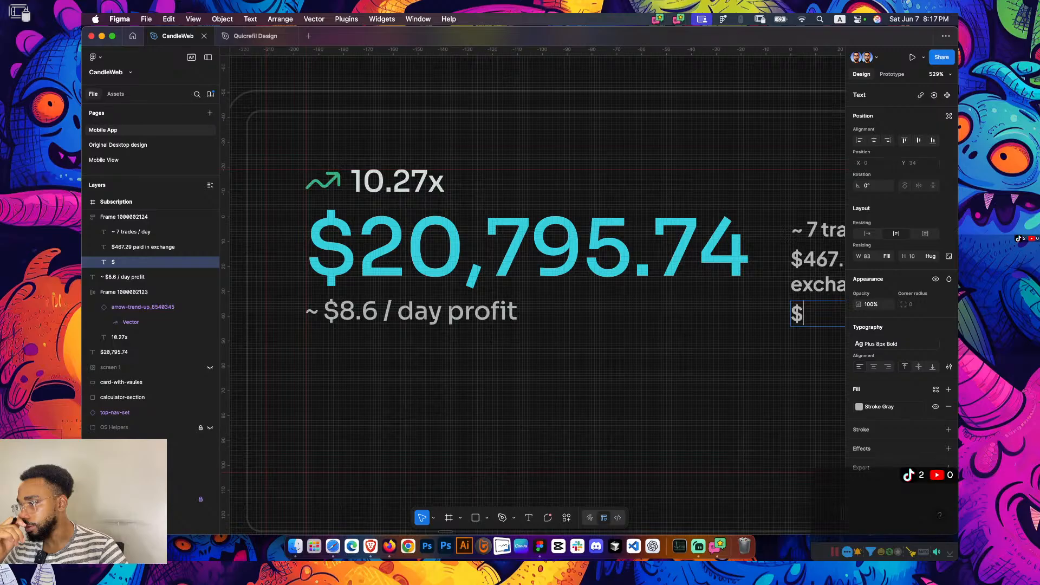
scroll(537, 293, "right", 2)
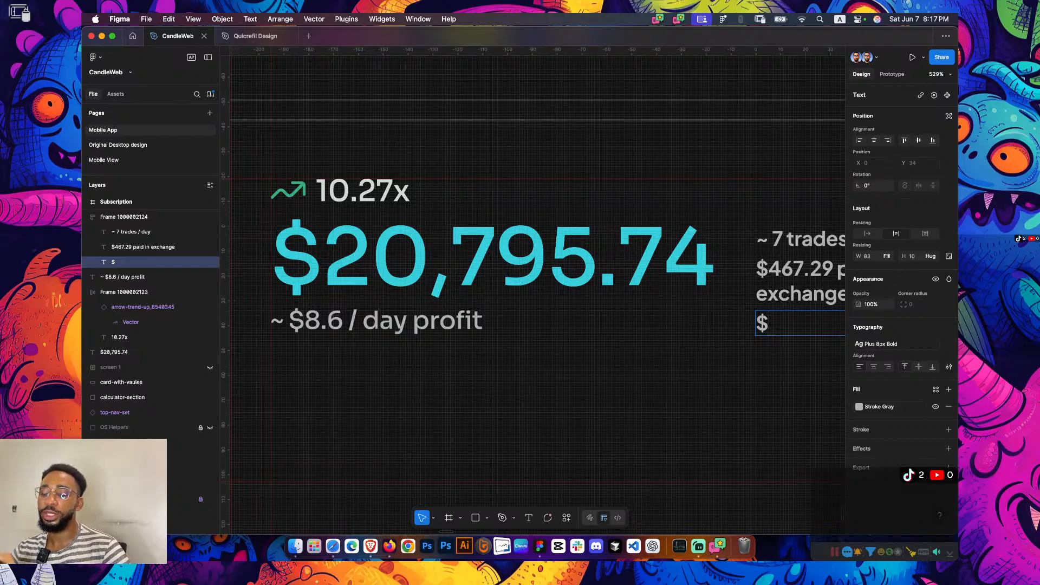
scroll(536, 282, "right", 3)
scroll(536, 282, "down", 1)
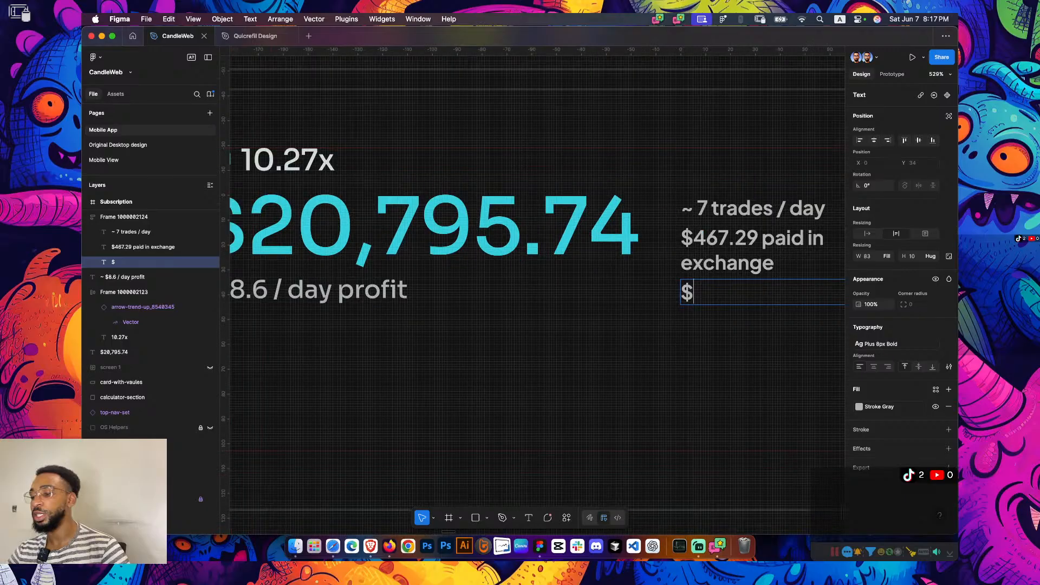
scroll(536, 282, "right", 2)
scroll(536, 281, "up", 1)
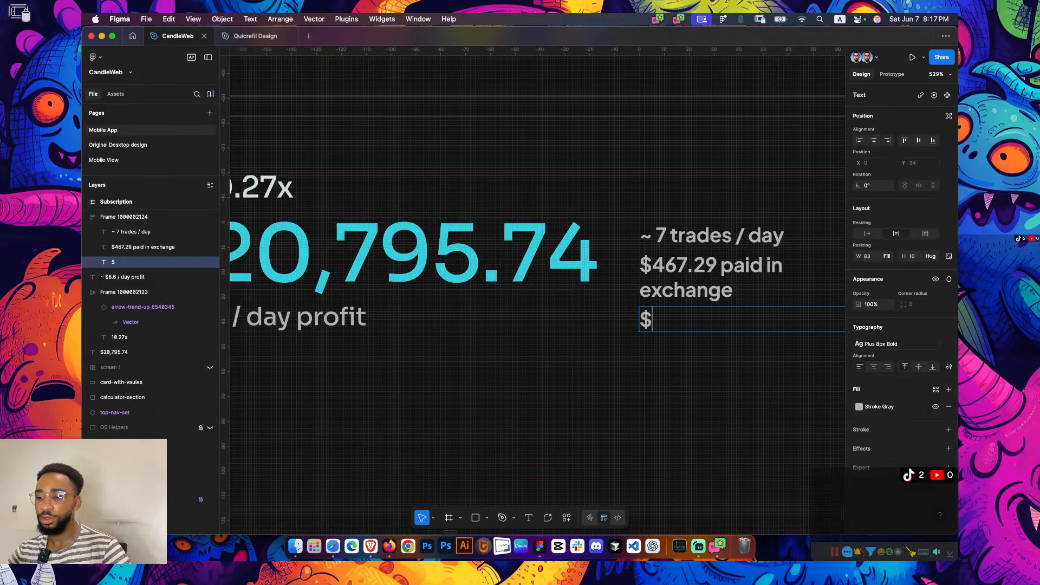
scroll(536, 282, "left", 2)
scroll(536, 281, "down", 1)
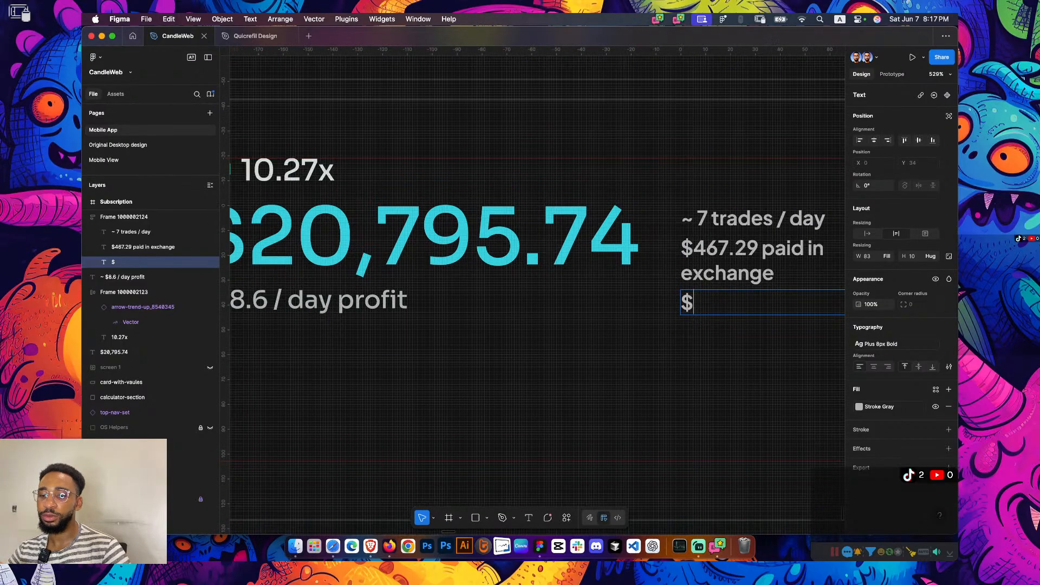
scroll(536, 282, "right", 2)
scroll(537, 282, "up", 1)
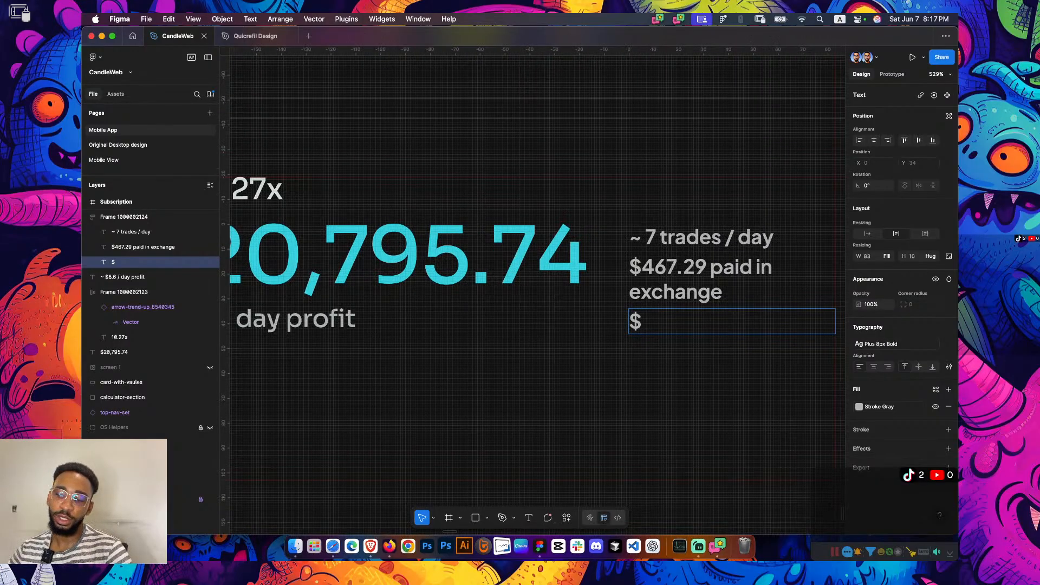
type("2,2")
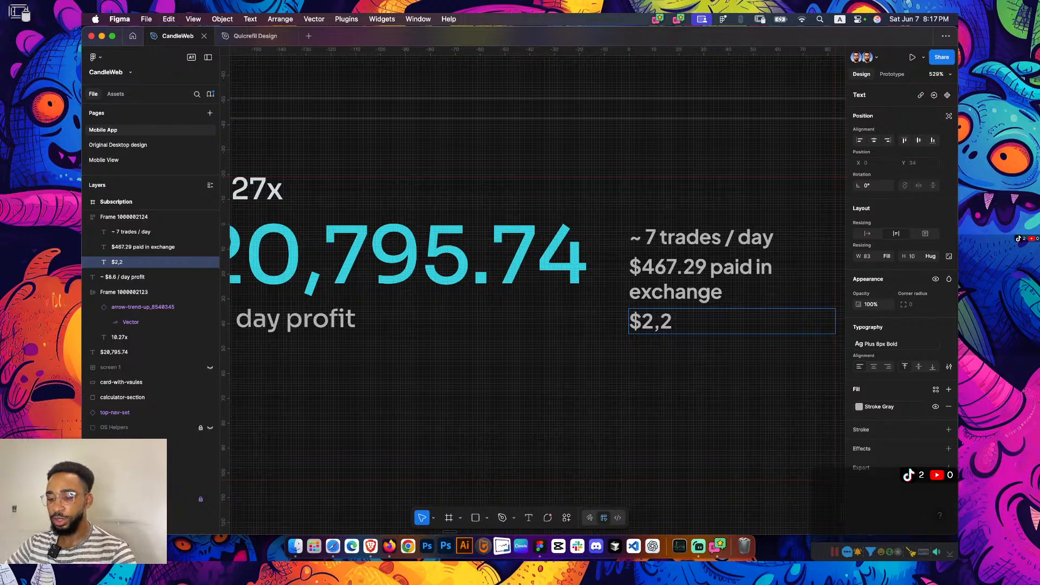
type("70 ")
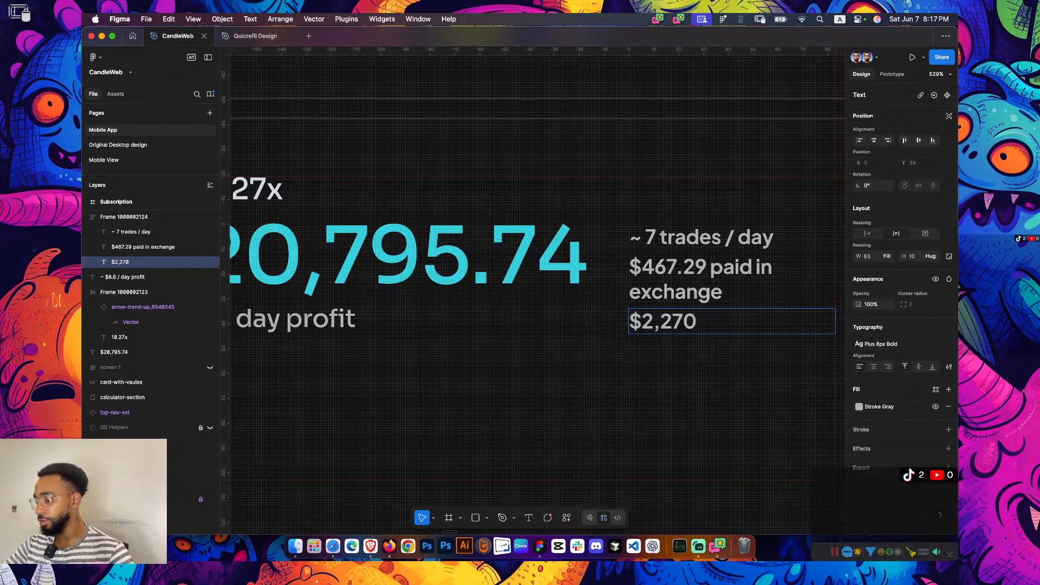
type("profi")
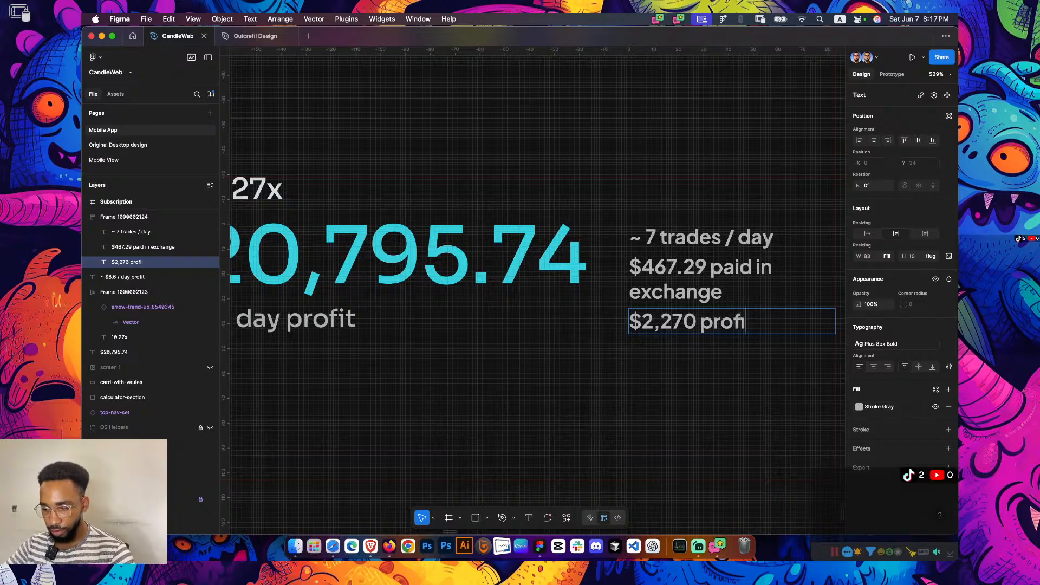
type("t")
key("Escape")
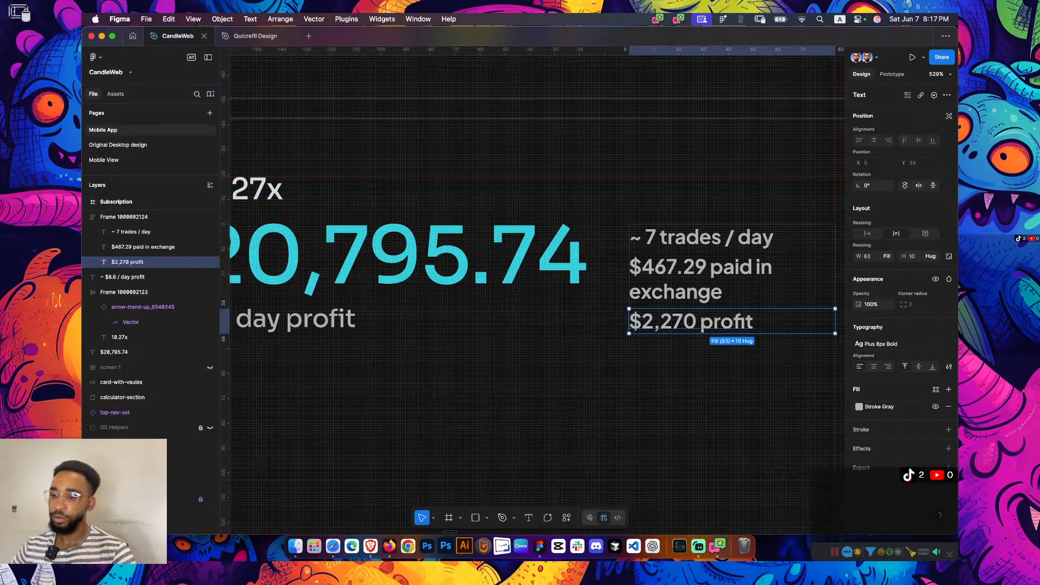
Apply the Plus 8px Regular text style to the trades, exchange payment and $2,270 profit lines
left_click(700, 267, "shift")
left_click(700, 237, "shift")
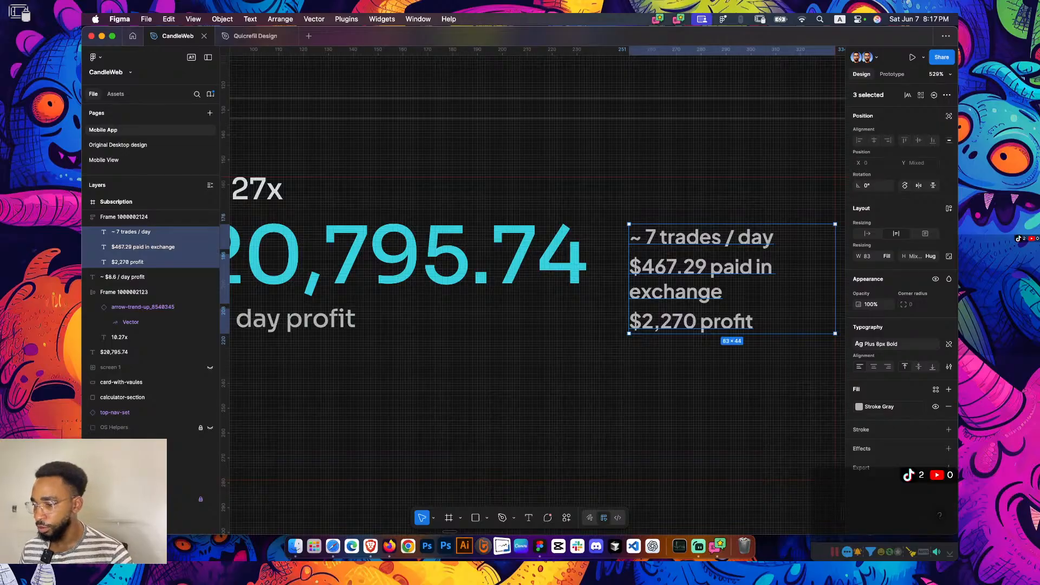
left_click(875, 344)
type("8")
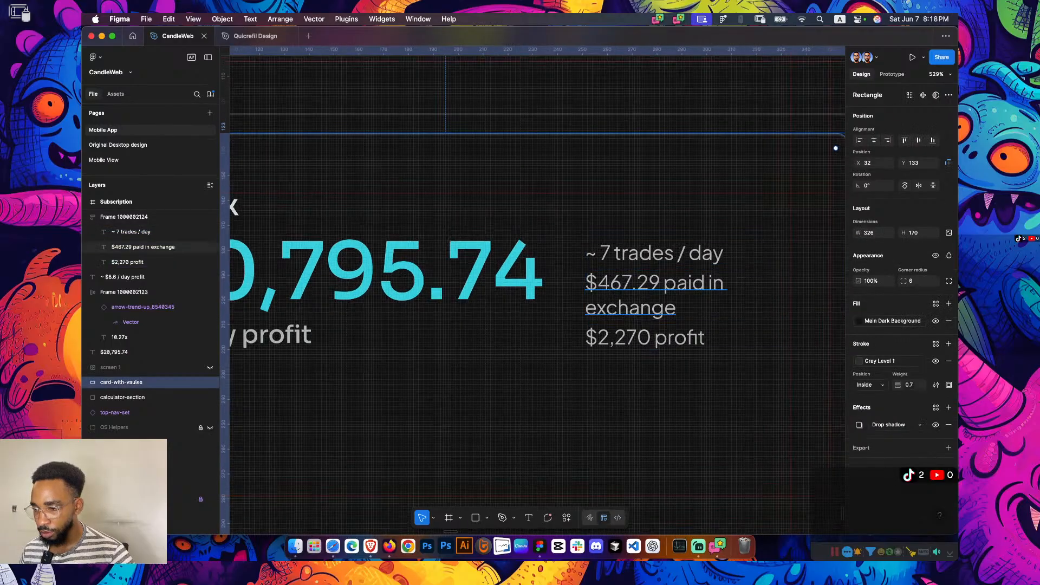
Widen the "$467.29 paid in exchange" line to 94.62 so it fits on one line, and widen its frame to 94
left_click(701, 279, "super")
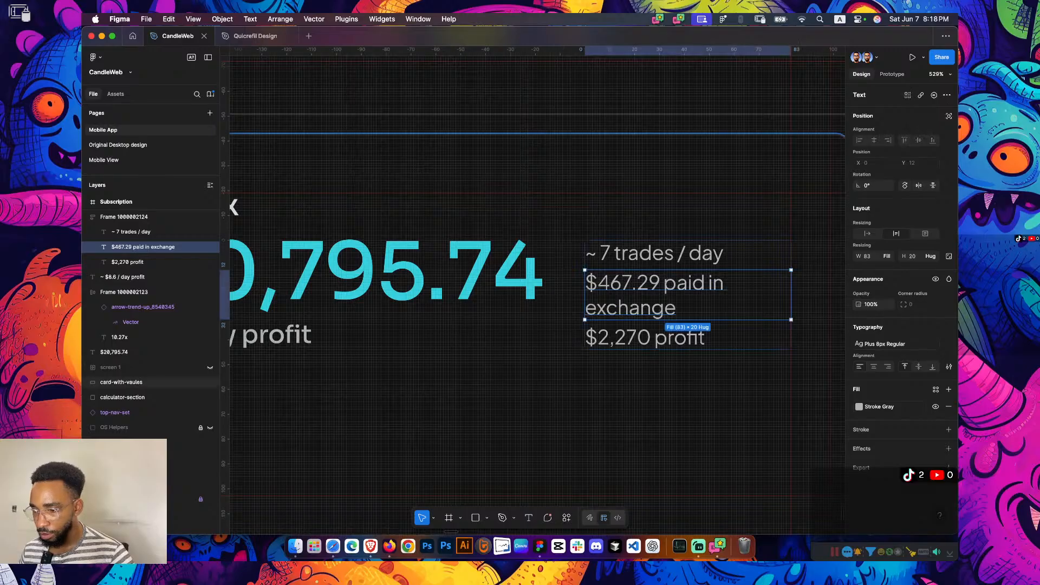
left_click_drag(791, 294, 819, 295)
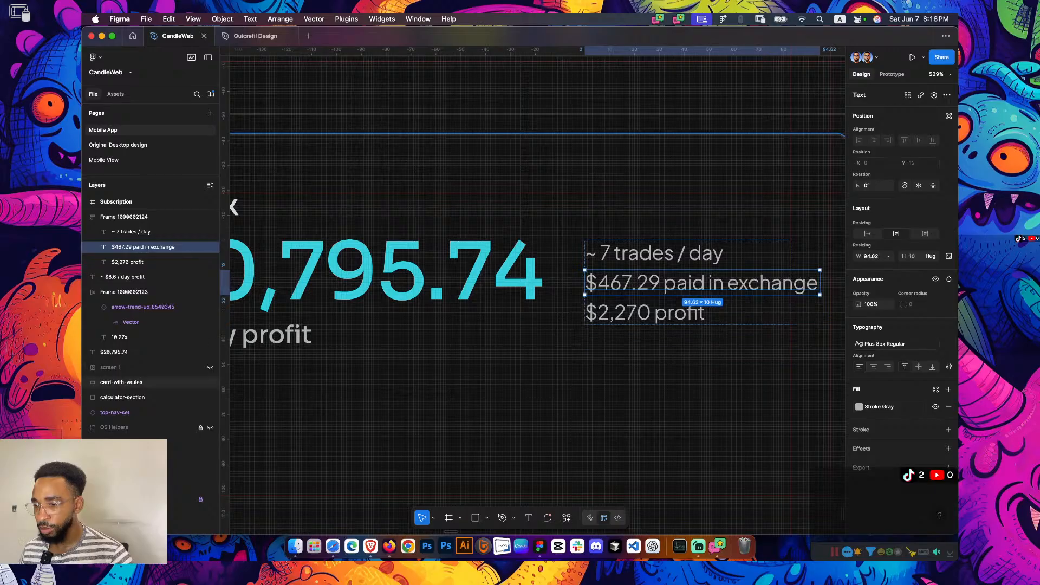
key("Escape")
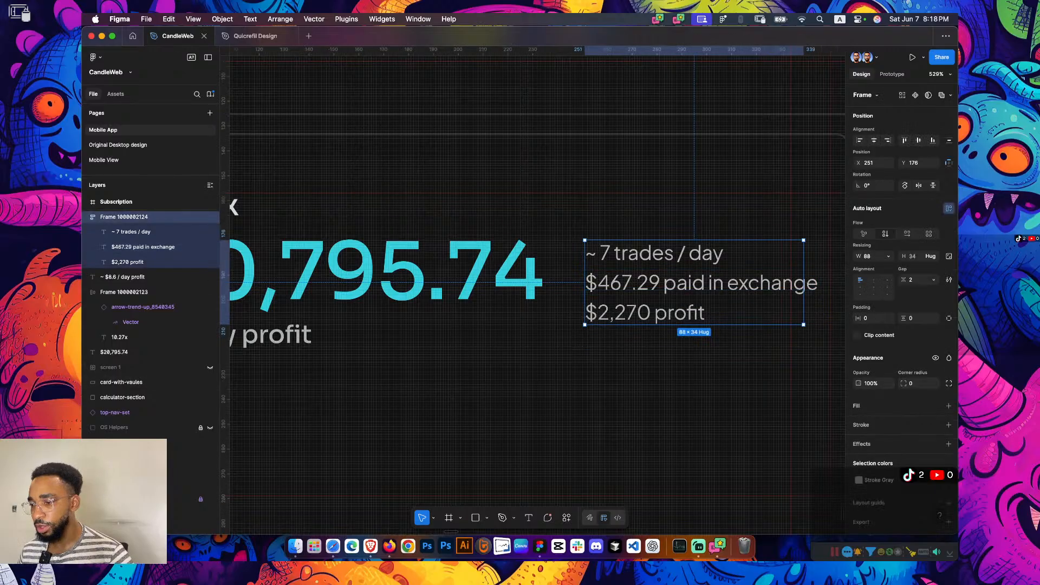
double_click(804, 282)
left_click(831, 282)
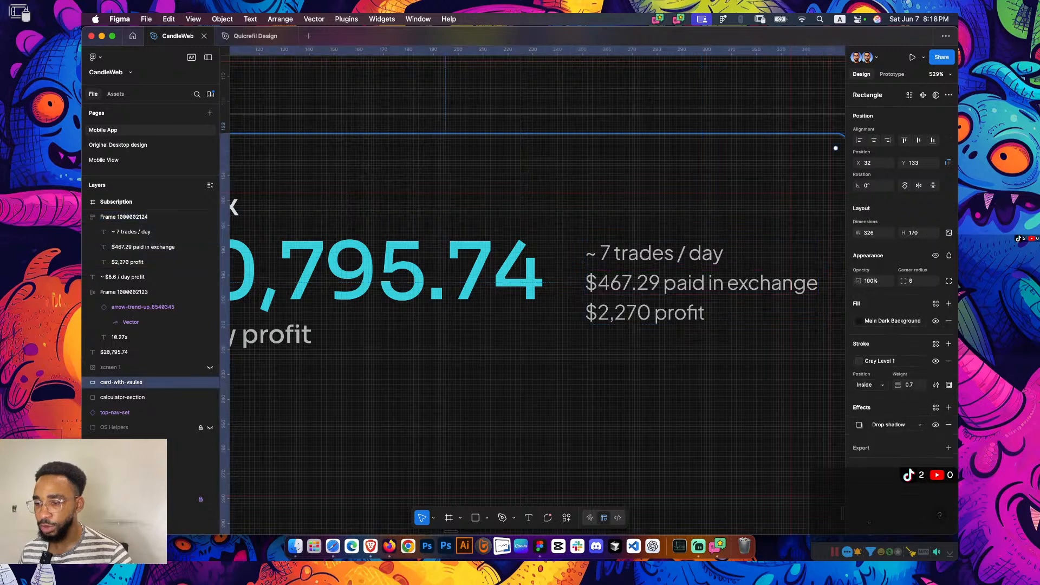
left_click_drag(785, 282, 746, 281)
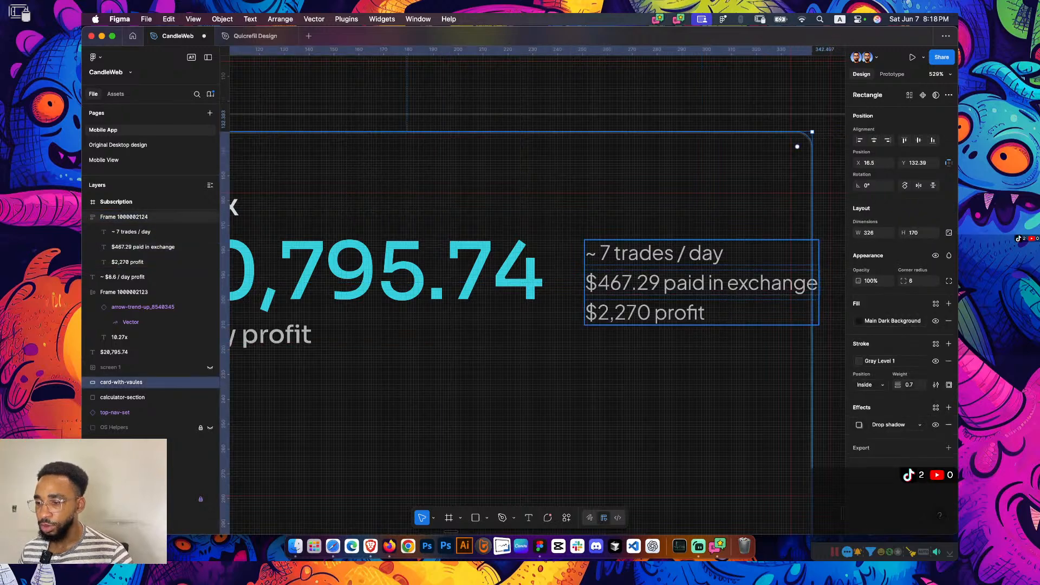
scroll(622, 183, "down", 5)
scroll(697, 206, "up", 3)
key("Escape")
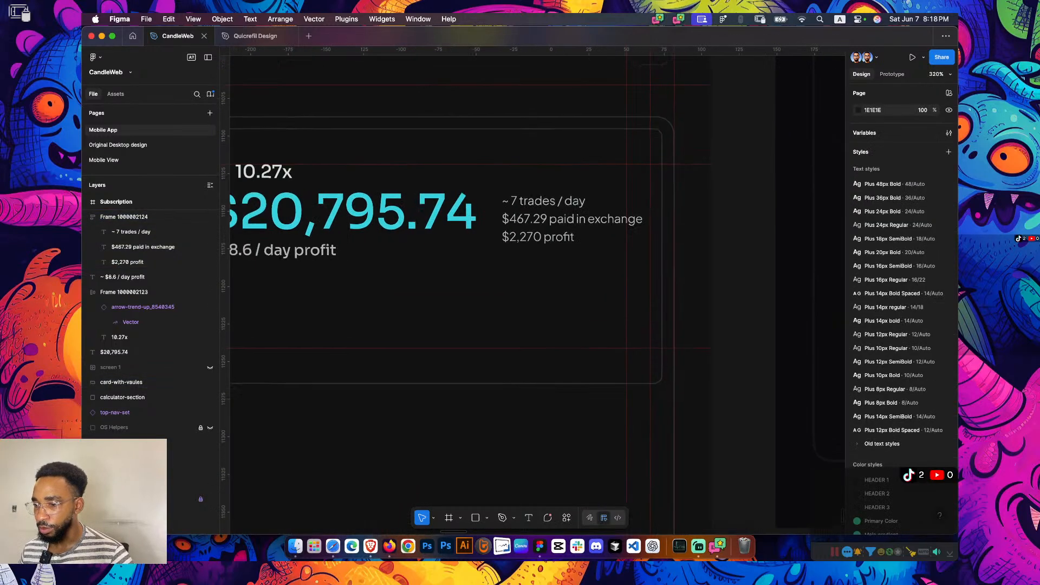
Hide the rulers, and measure the distances from the $20,795.74 amount to the three-line text frame and to the card's edges
key("shift+r")
scroll(698, 206, "left", 3)
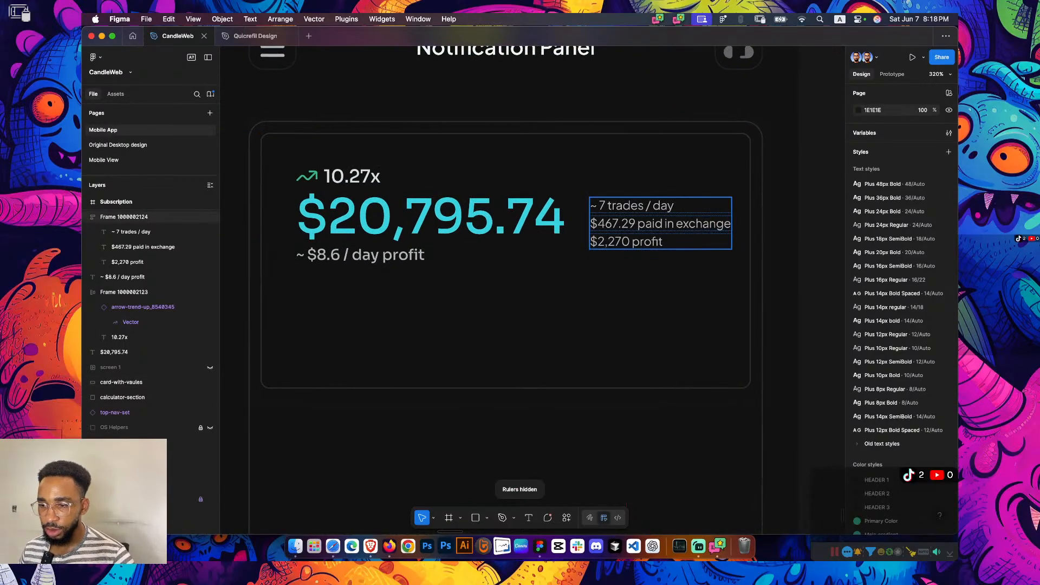
left_click(650, 237)
key("alt")
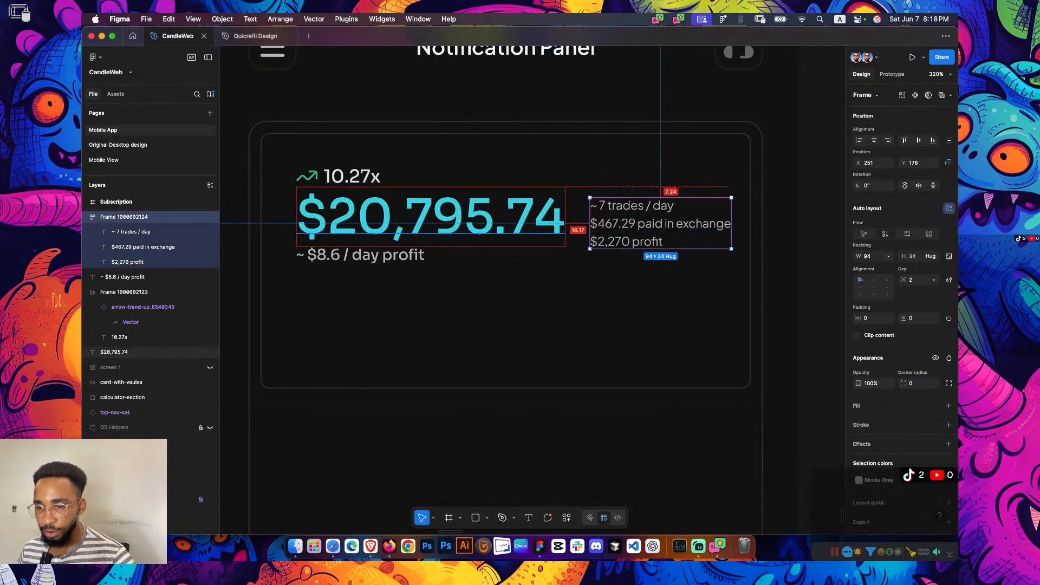
left_click(430, 217)
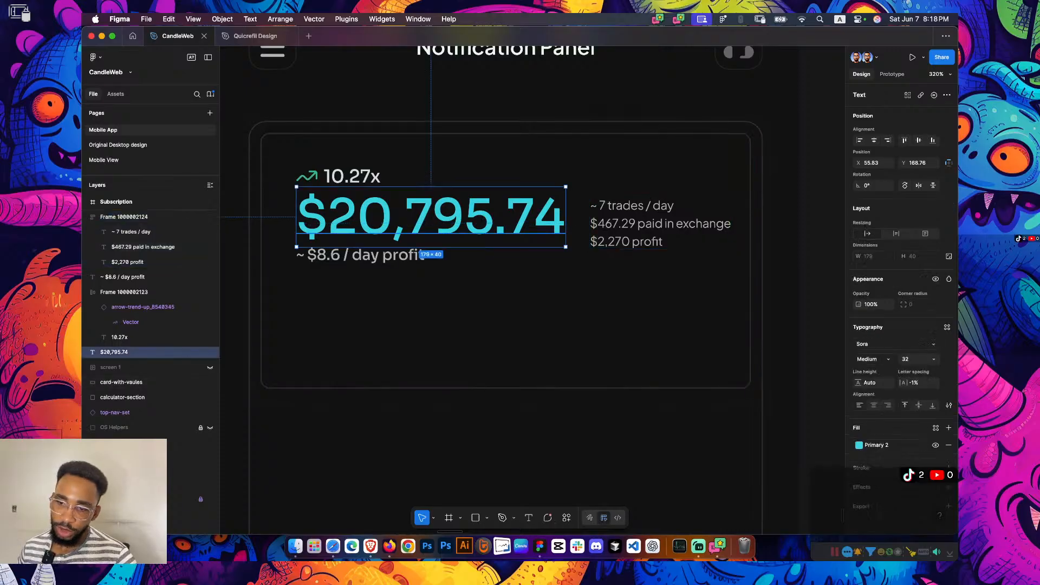
key("alt")
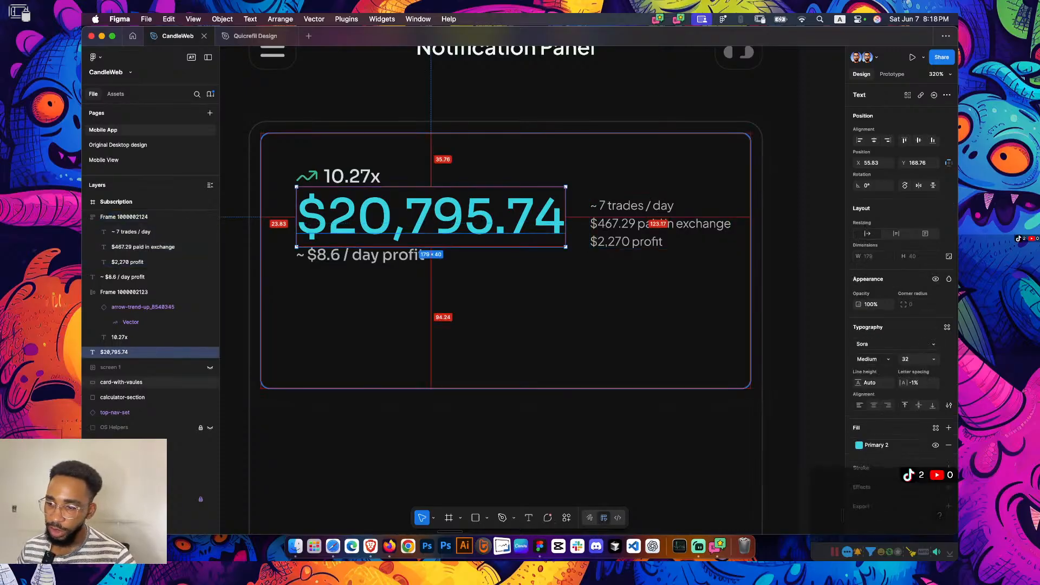
Shift the $20,795.74 amount, three-line text frame, daily profit line and 10.27x row together 4 px to the left
left_click(660, 223)
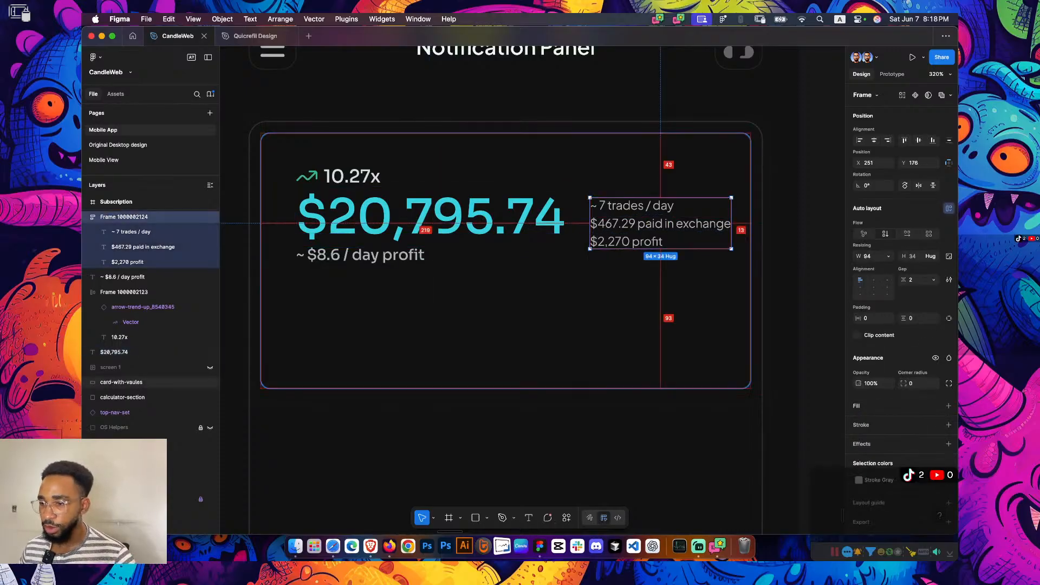
left_click(431, 217)
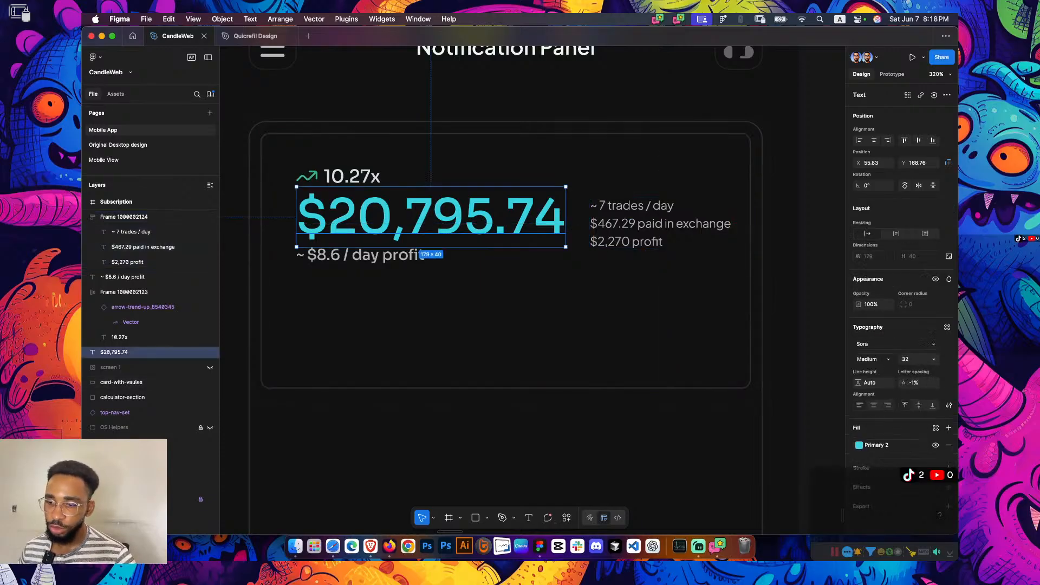
left_click(660, 224, "shift")
left_click(360, 254, "shift")
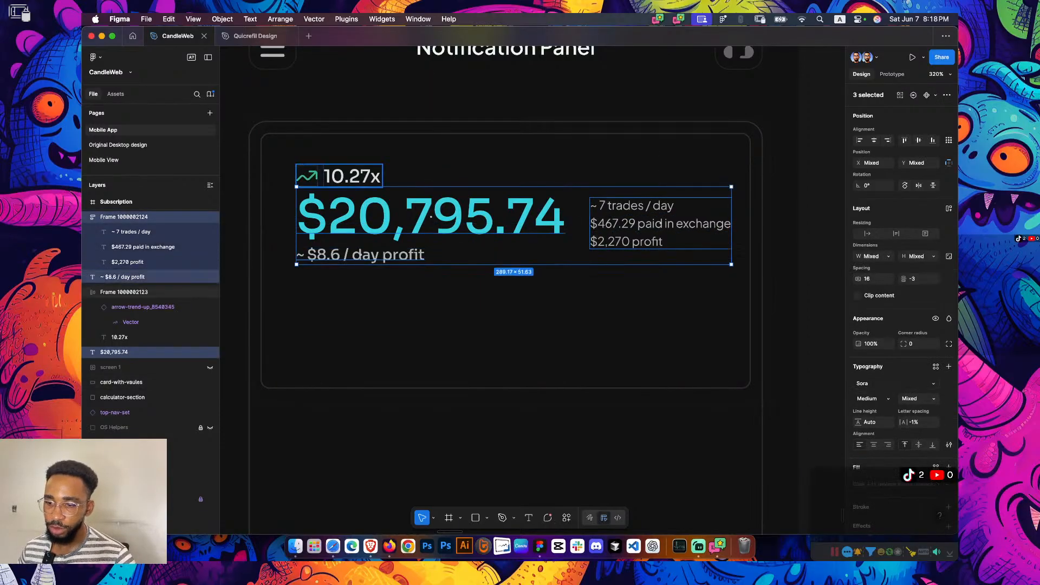
left_click(347, 176, "shift")
key("alt")
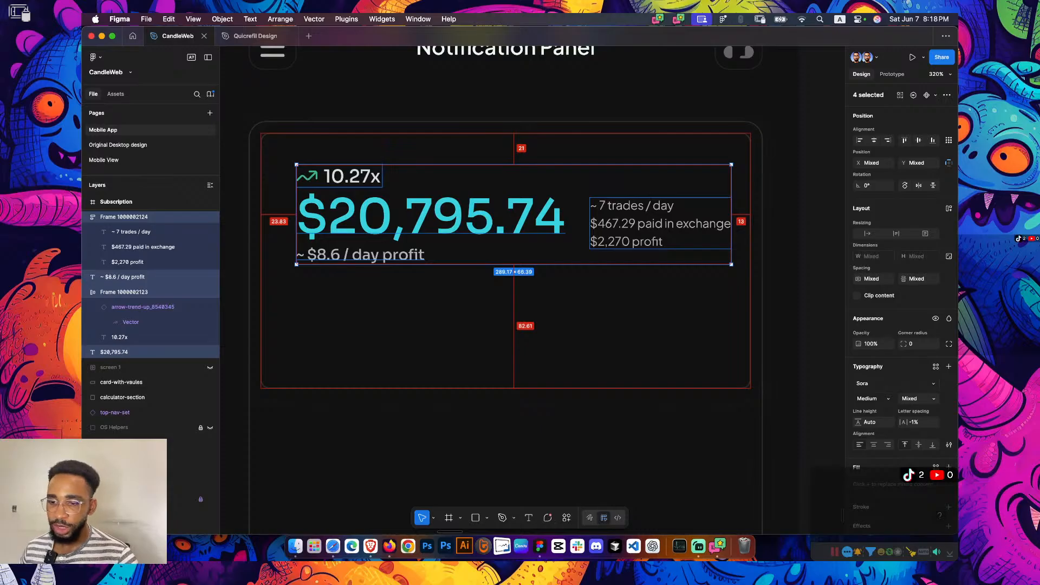
key("Left")
key("Left")
key("Left")
key("Left")
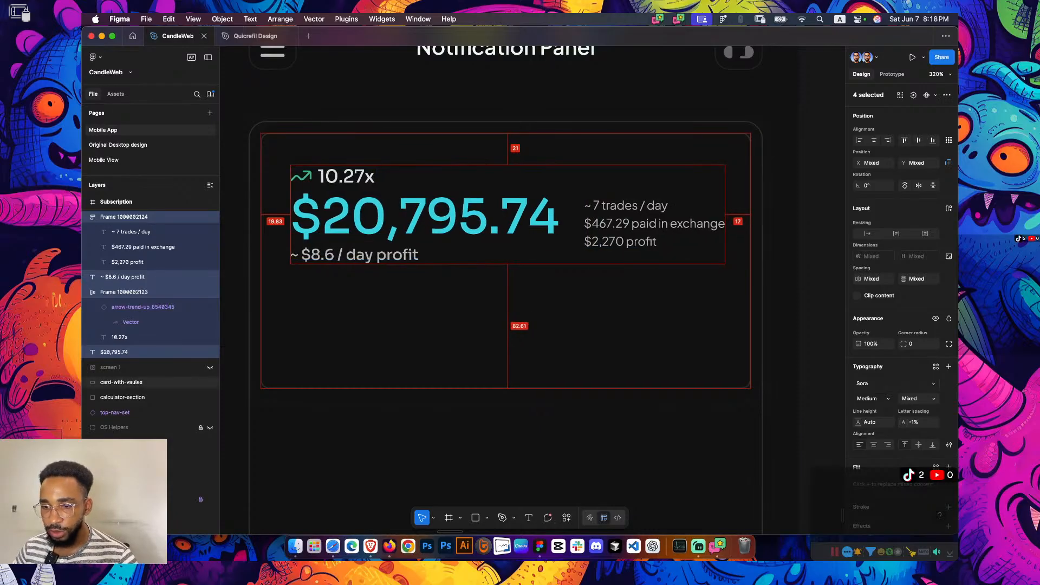
key("alt")
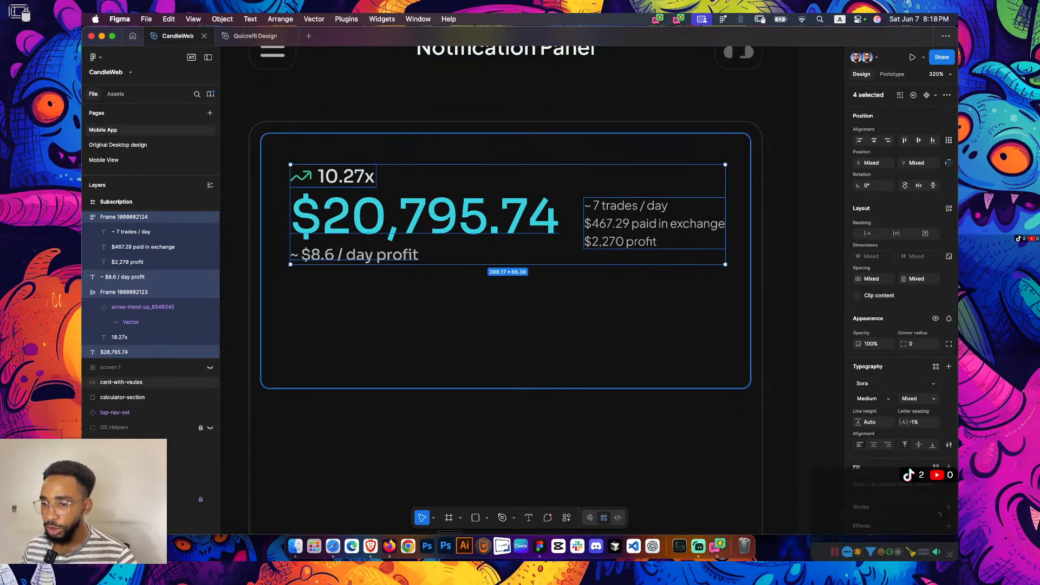
Group the card's four text elements, centre the group horizontally on the Subscription screen, and ungroup it
key("super+g")
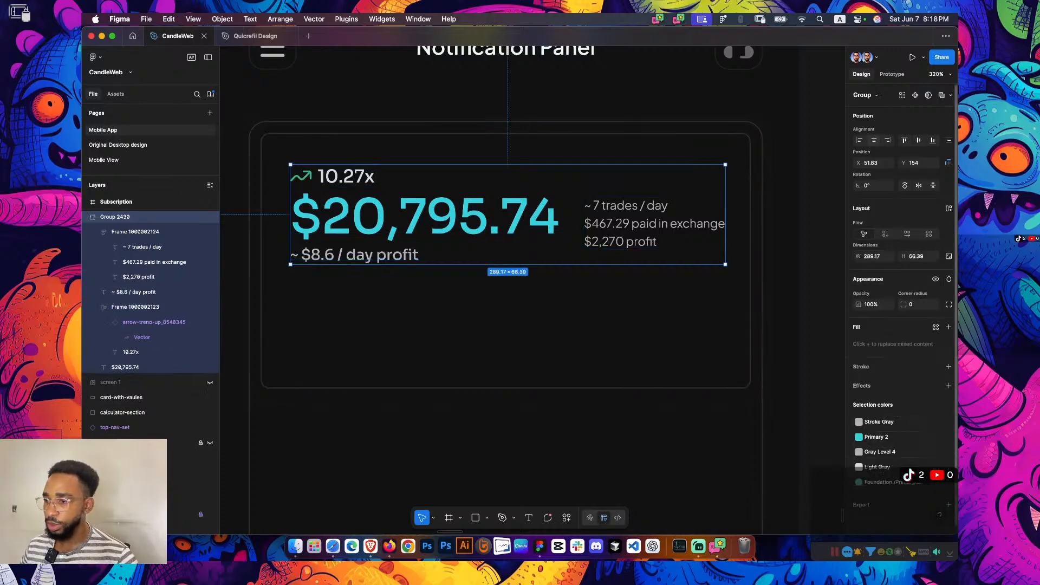
key("alt+h")
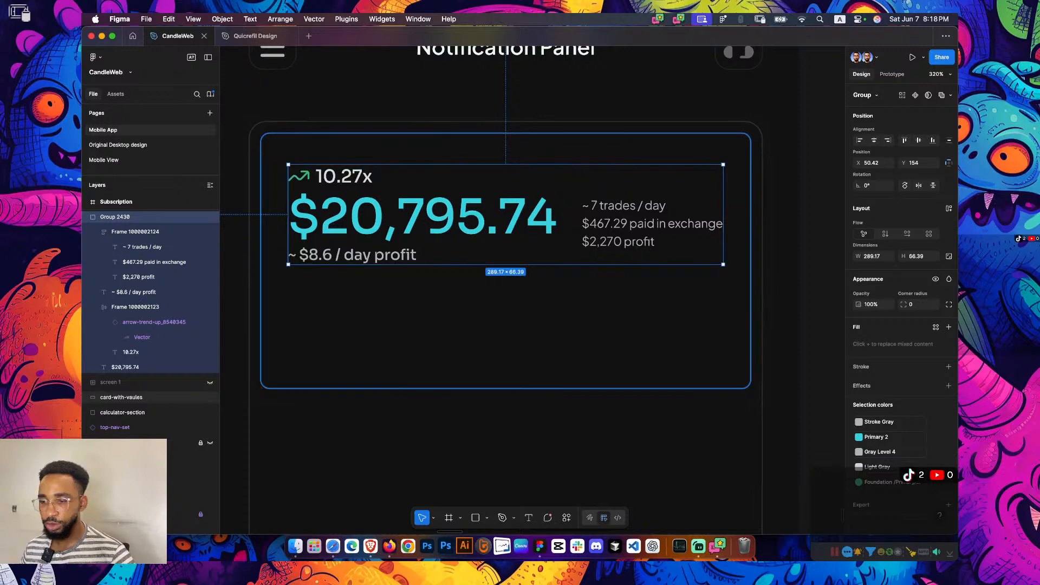
key("super+shift+g")
left_click(778, 215)
scroll(778, 215, "down", 4)
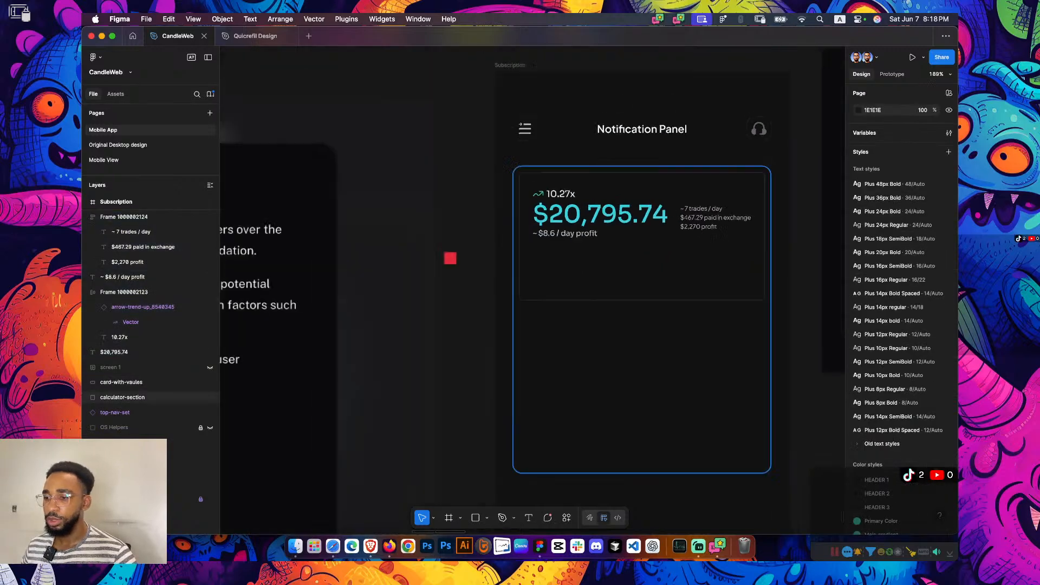
Examine the centred text layout of the earnings card beside the desktop calculator design
left_click(718, 218)
scroll(718, 218, "right", 3)
key("Escape")
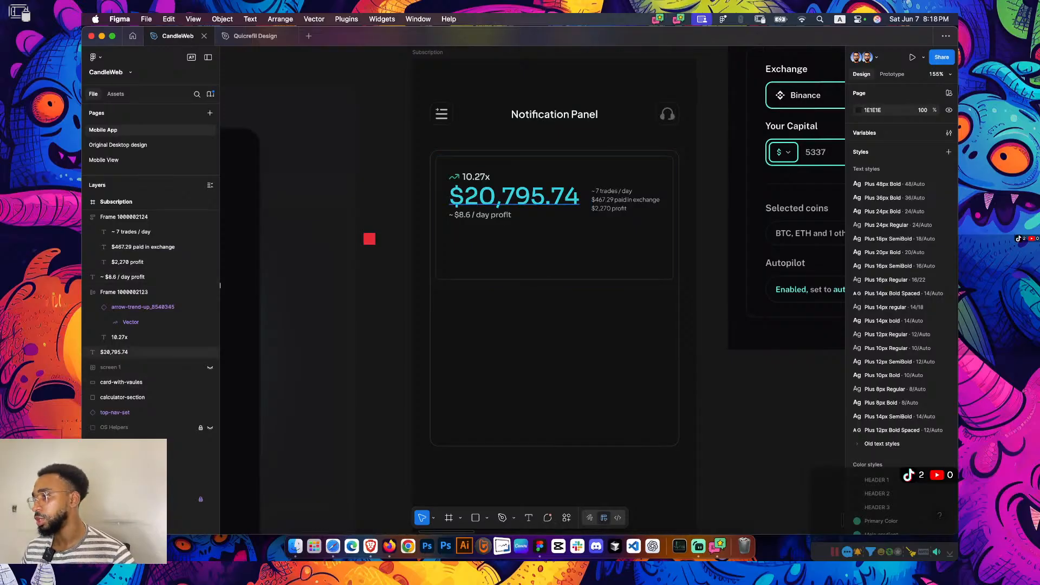
scroll(583, 234, "up", 3)
scroll(607, 238, "down", 4)
scroll(623, 238, "right", 2)
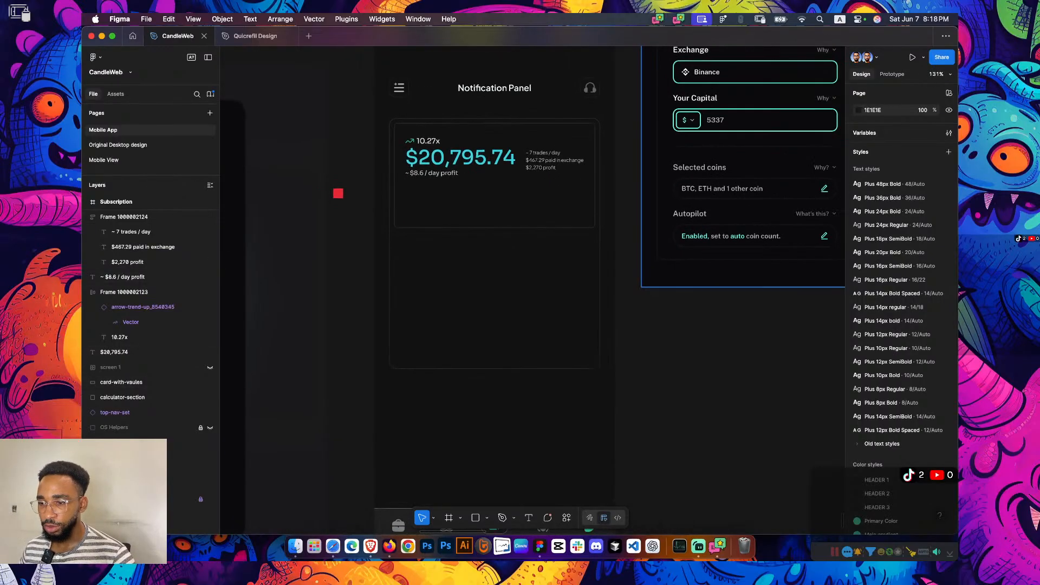
scroll(543, 170, "up", 5)
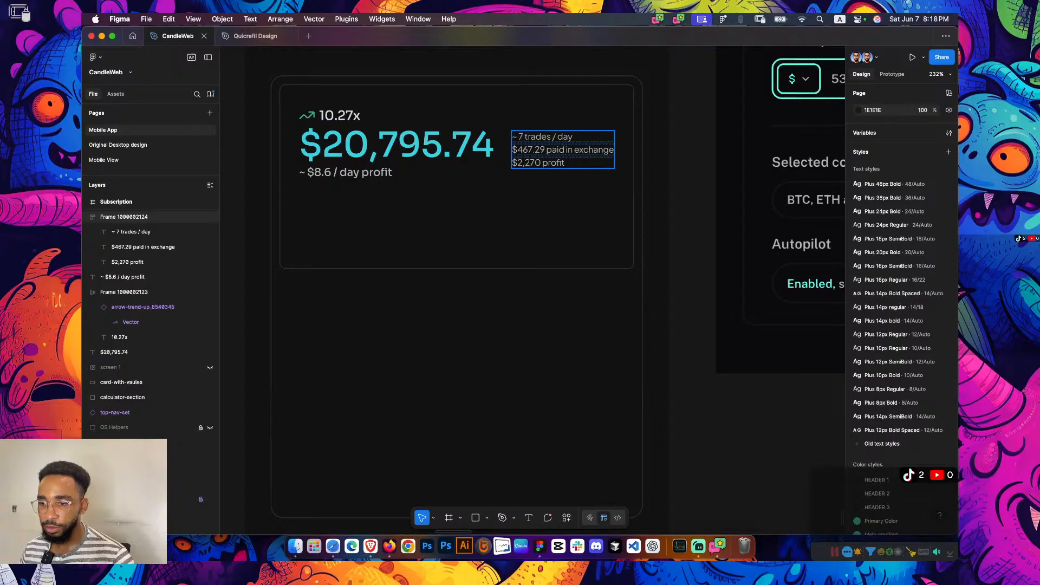
scroll(563, 157, "left", 2)
scroll(563, 157, "up", 1)
Draw a horizontal divider about 287 px long below the card's text and give it a 0.5 weight Gray Level 2 stroke
key("l")
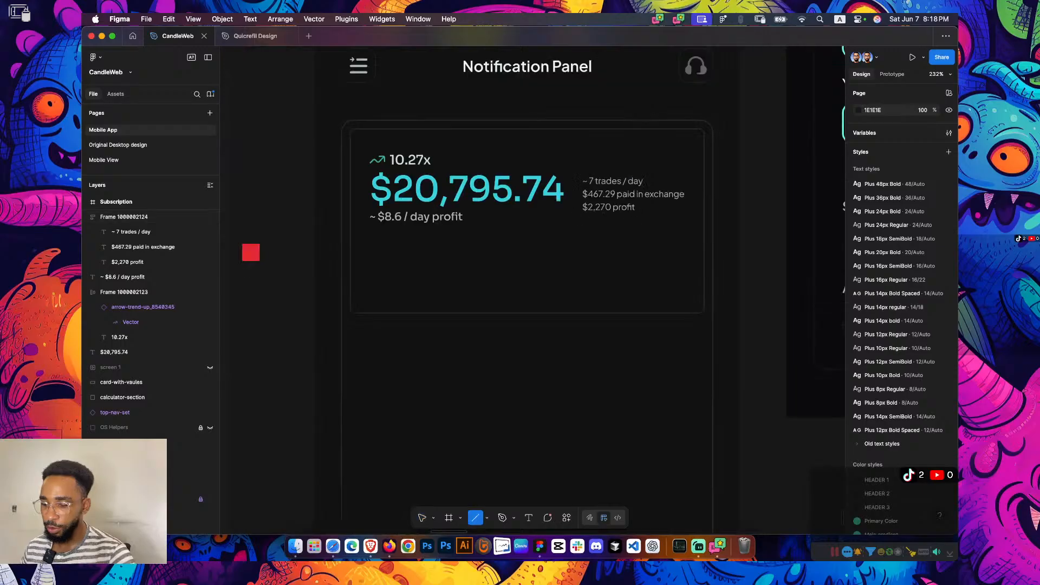
left_click_drag(372, 234, 682, 233)
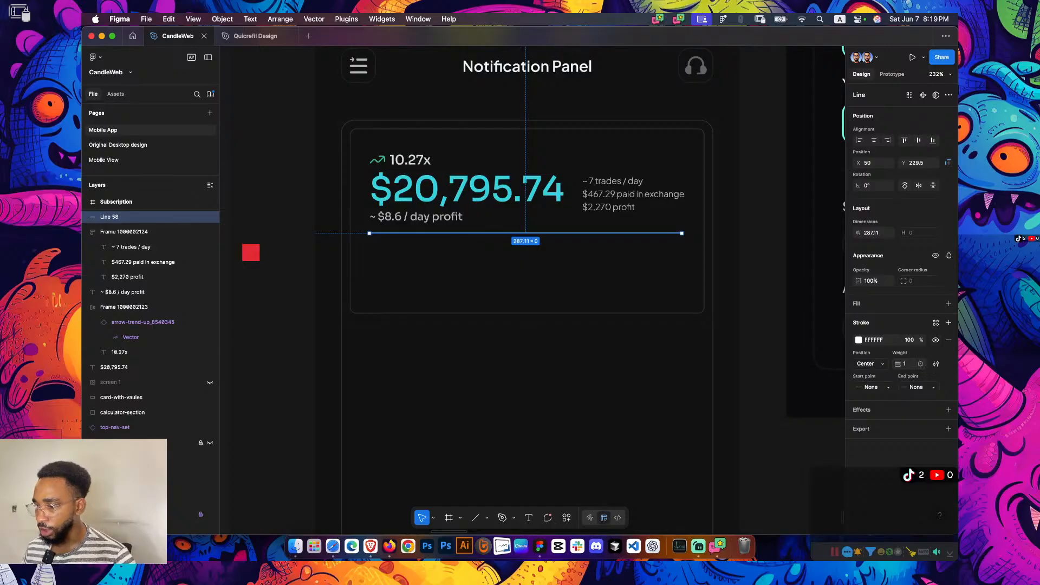
left_click(920, 363)
left_click(920, 410)
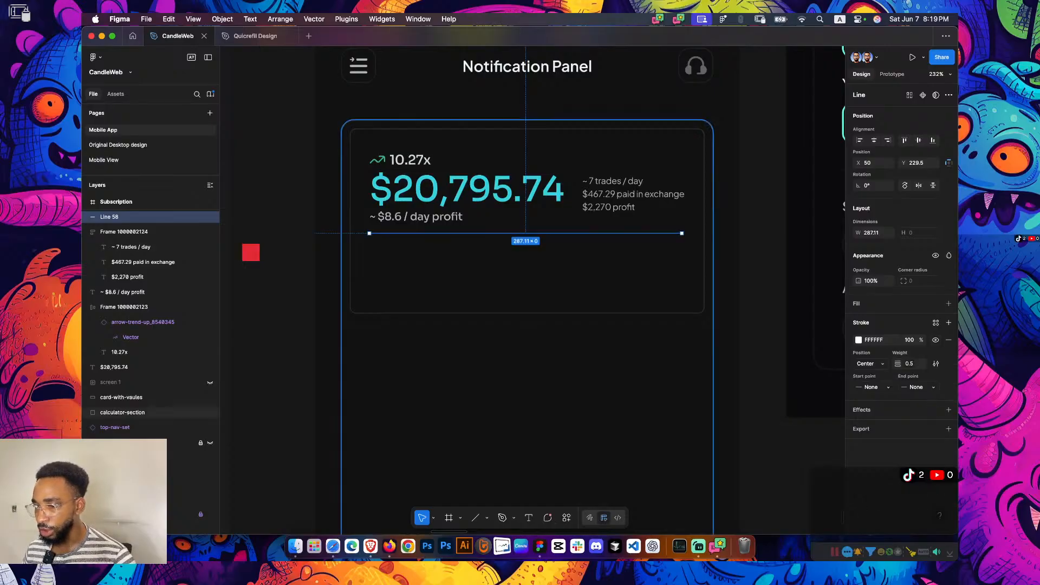
left_click(936, 322)
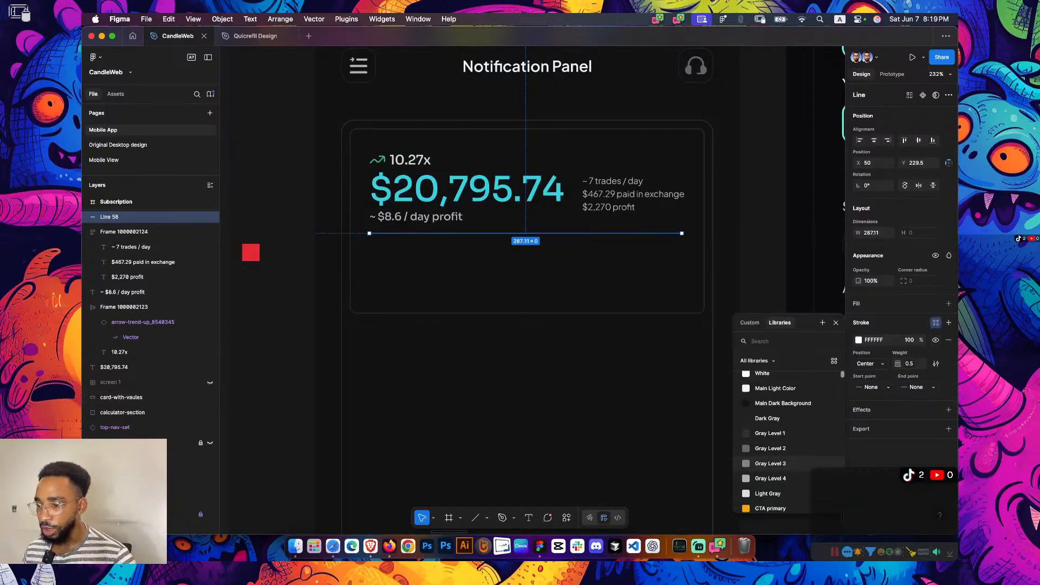
left_click(770, 403)
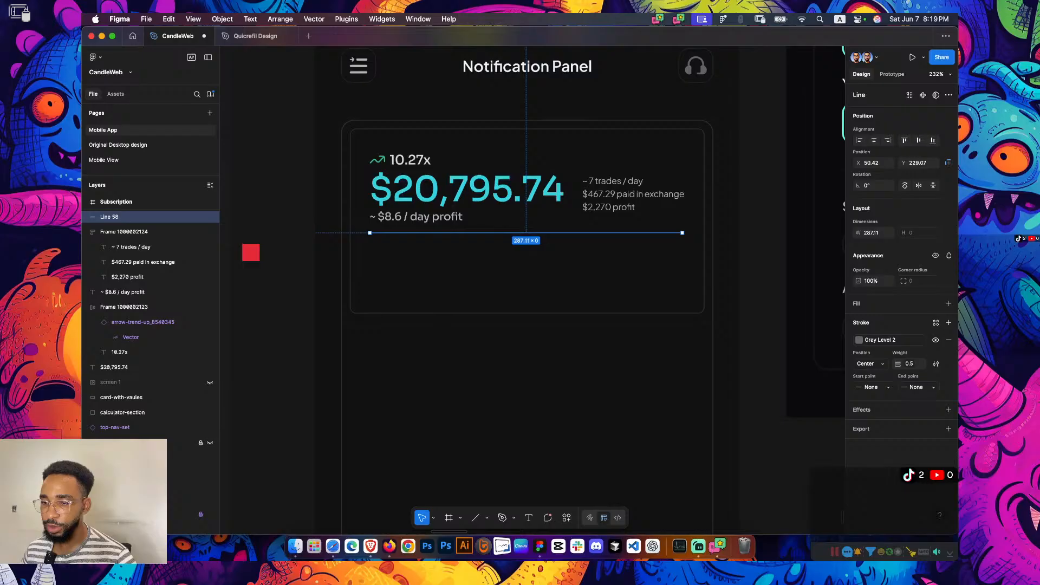
key("Escape")
Set the vertical spacing between the "~ $8.6 / day profit" line and the divider to 12
scroll(532, 289, "up", 1)
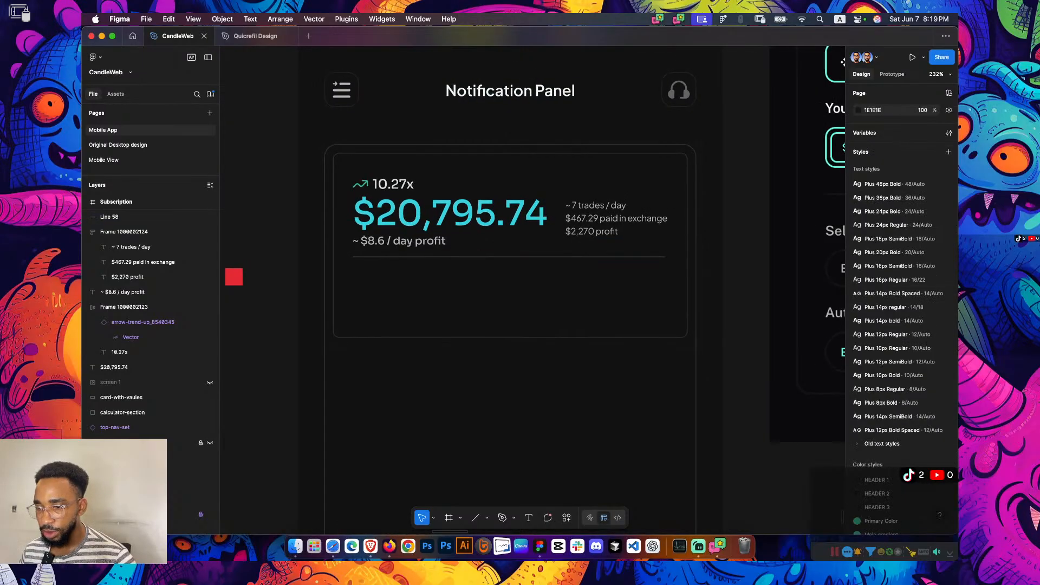
scroll(532, 289, "up", 1)
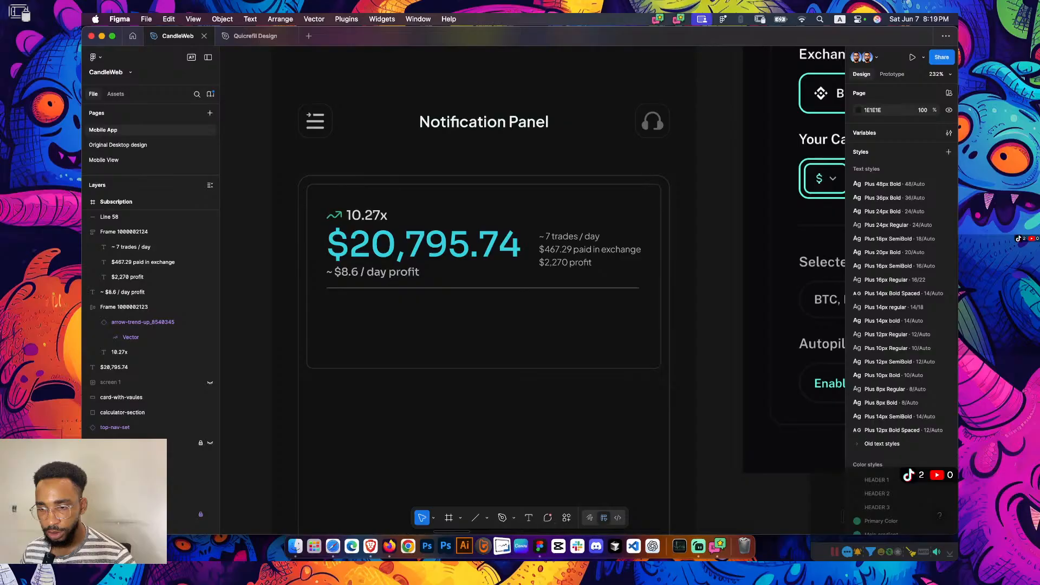
left_click(483, 288)
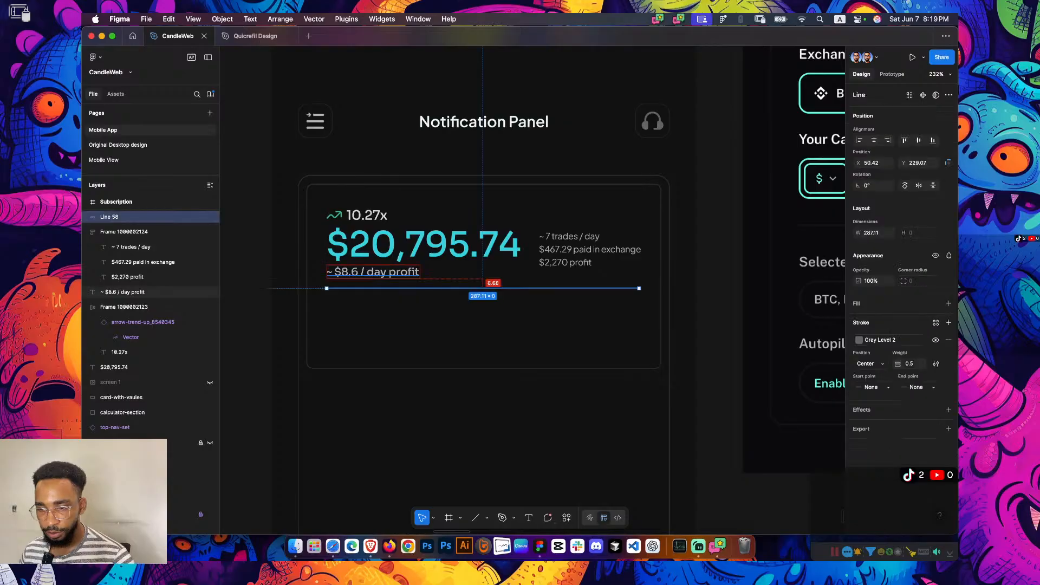
left_click(375, 271, "shift")
scroll(375, 271, "up", 4)
left_click_drag(376, 293, 376, 298)
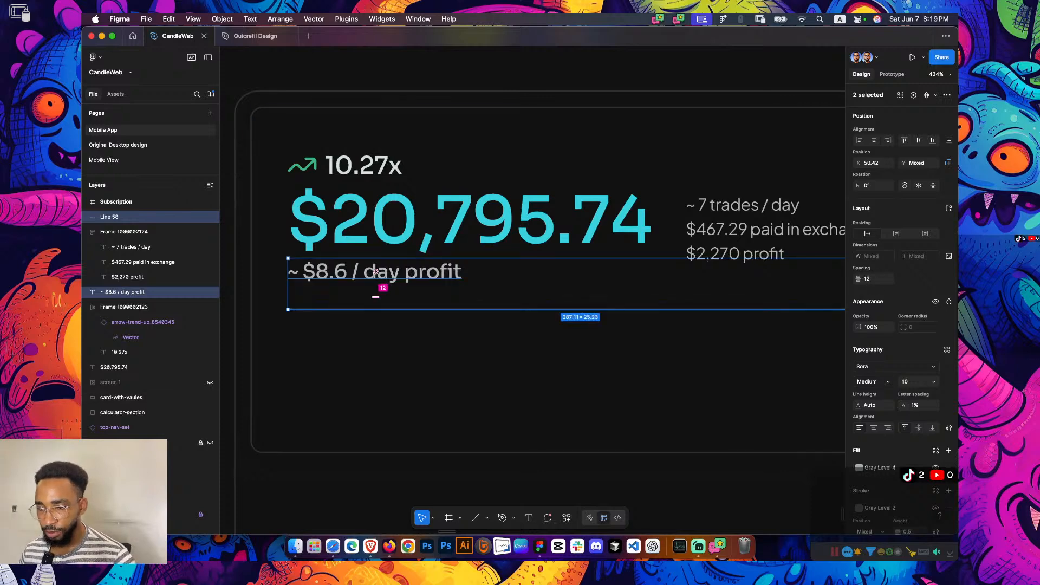
scroll(375, 271, "down", 5)
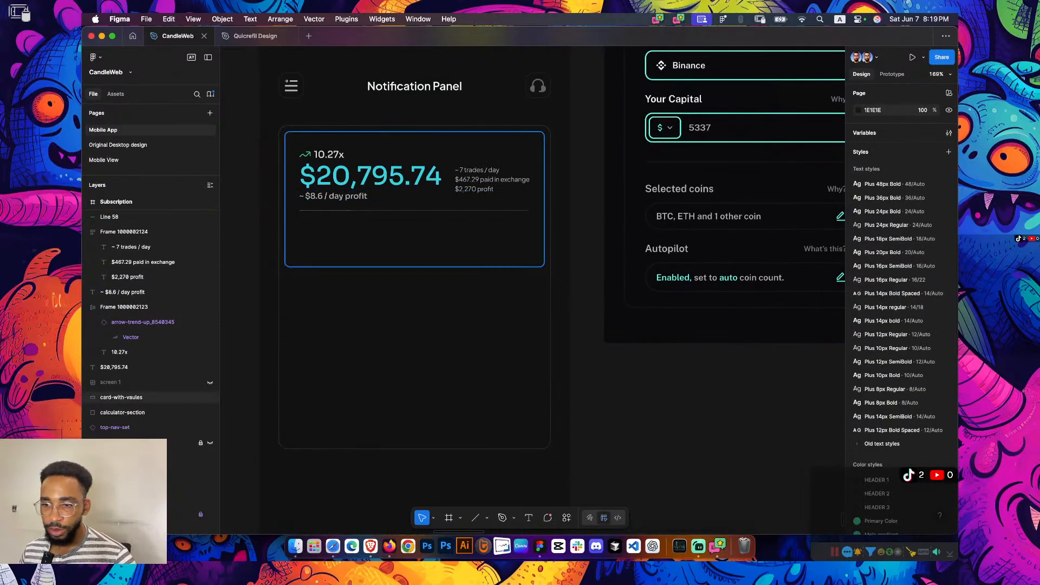
Review the card's divider and three-line text frame against the desktop design to plan the remaining card content
scroll(324, 212, "up", 1)
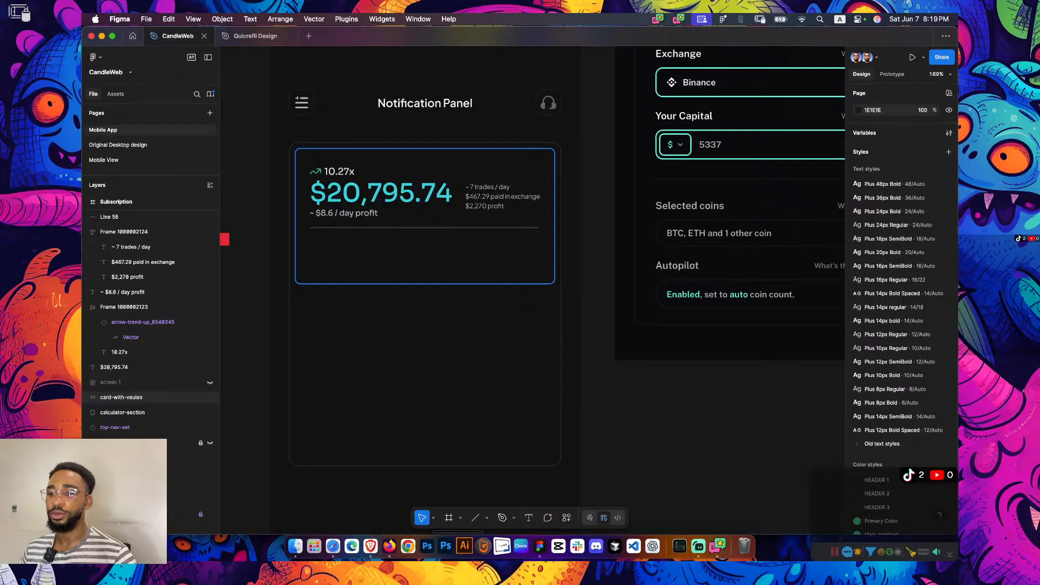
scroll(503, 233, "down", 5)
scroll(503, 233, "left", 3)
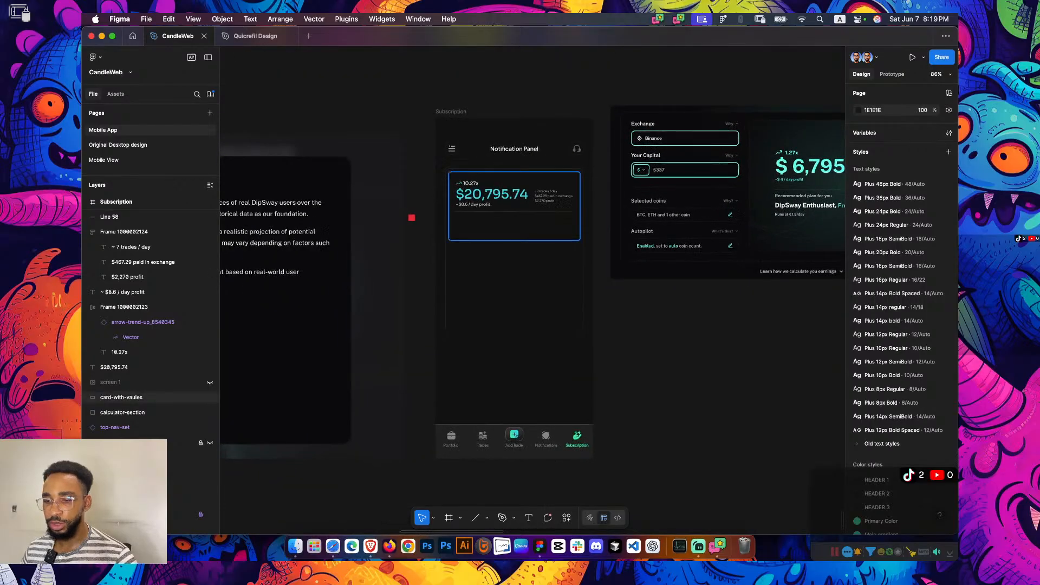
scroll(514, 230, "up", 3)
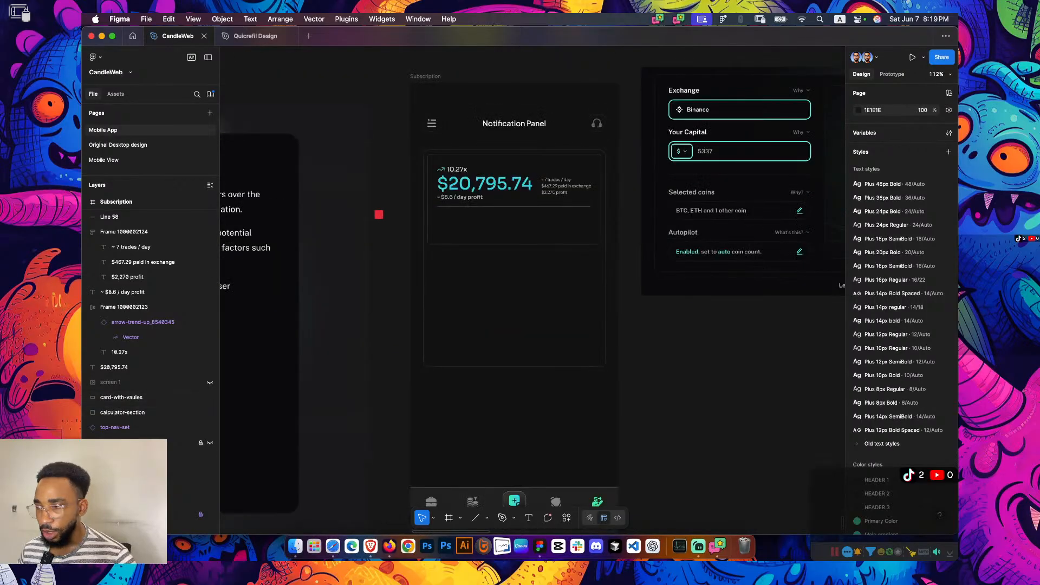
scroll(542, 200, "up", 1)
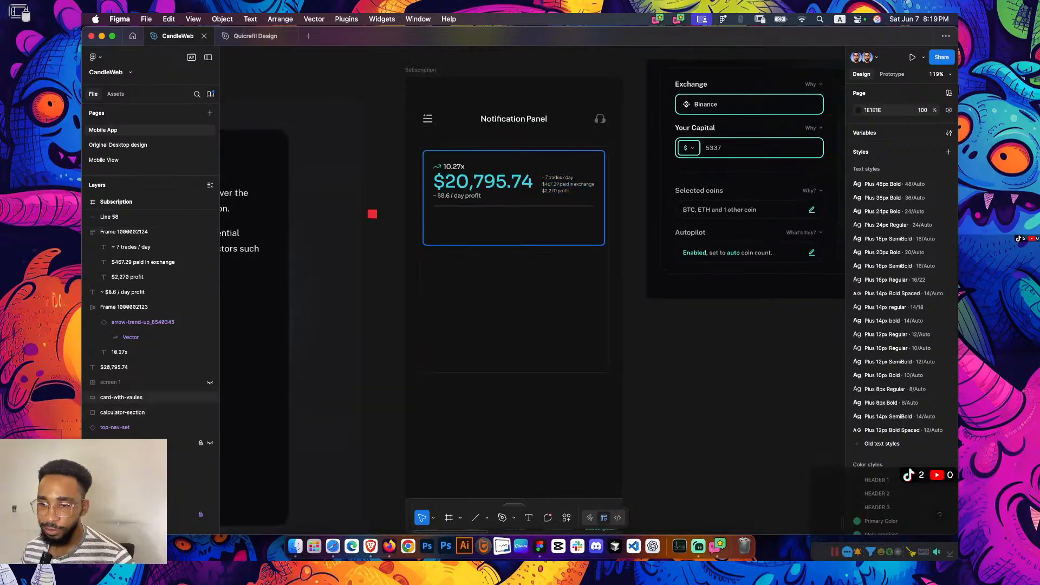
left_click(567, 183)
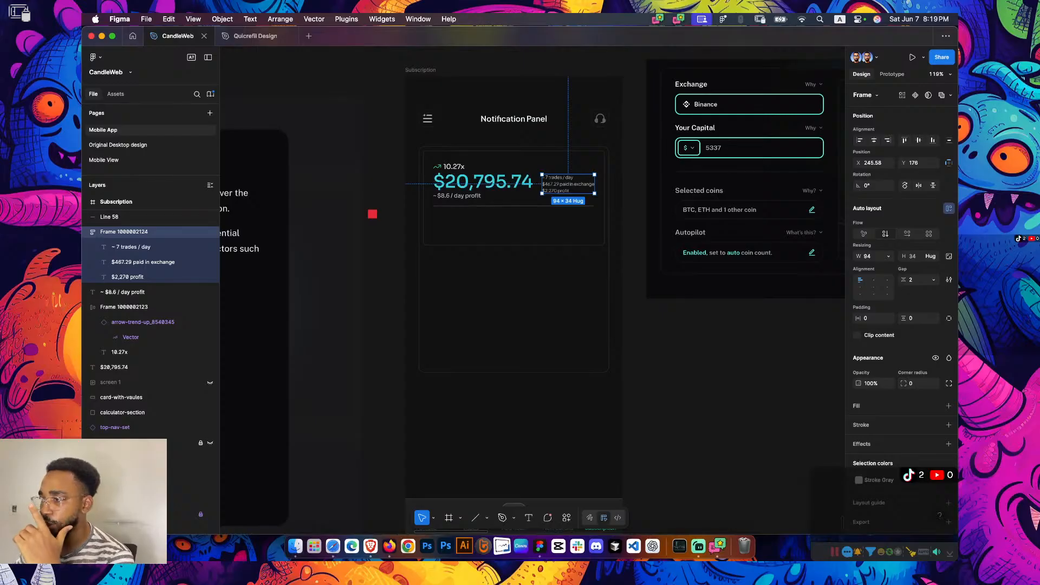
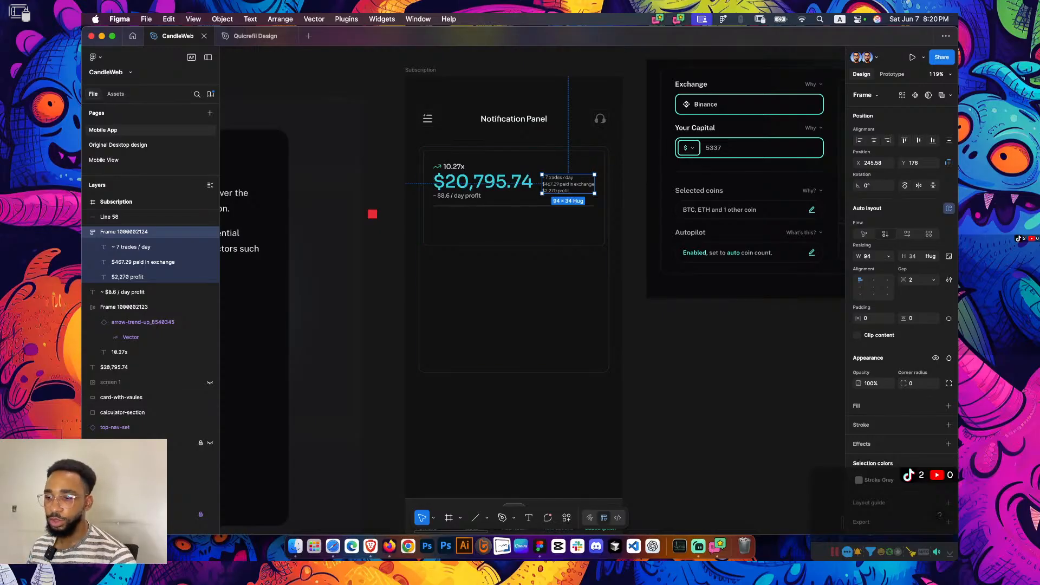
scroll(531, 292, "right", 5)
scroll(531, 292, "left", 3)
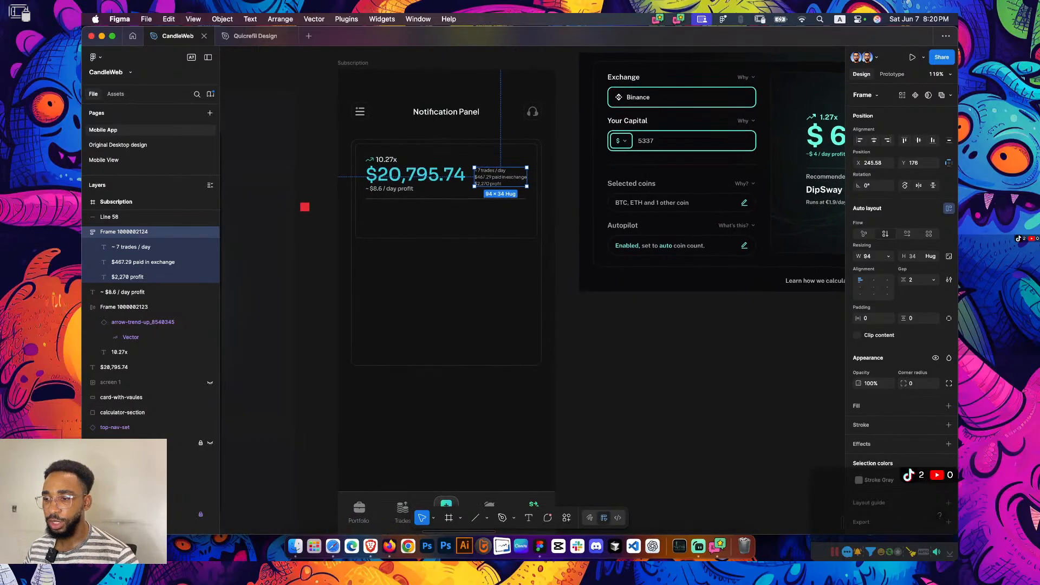
scroll(530, 293, "up", 1)
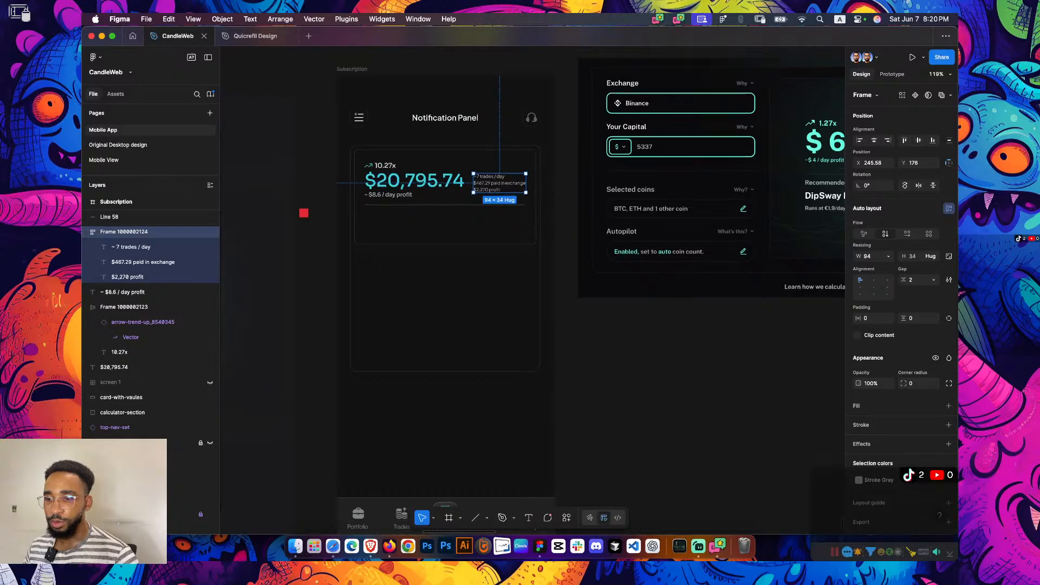
key("Escape")
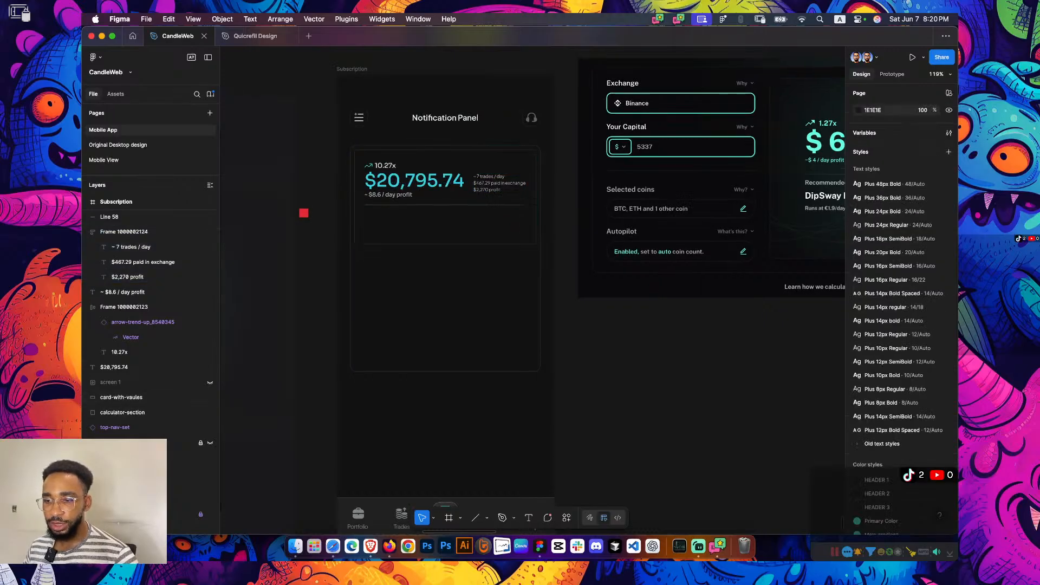
scroll(530, 293, "up", 2)
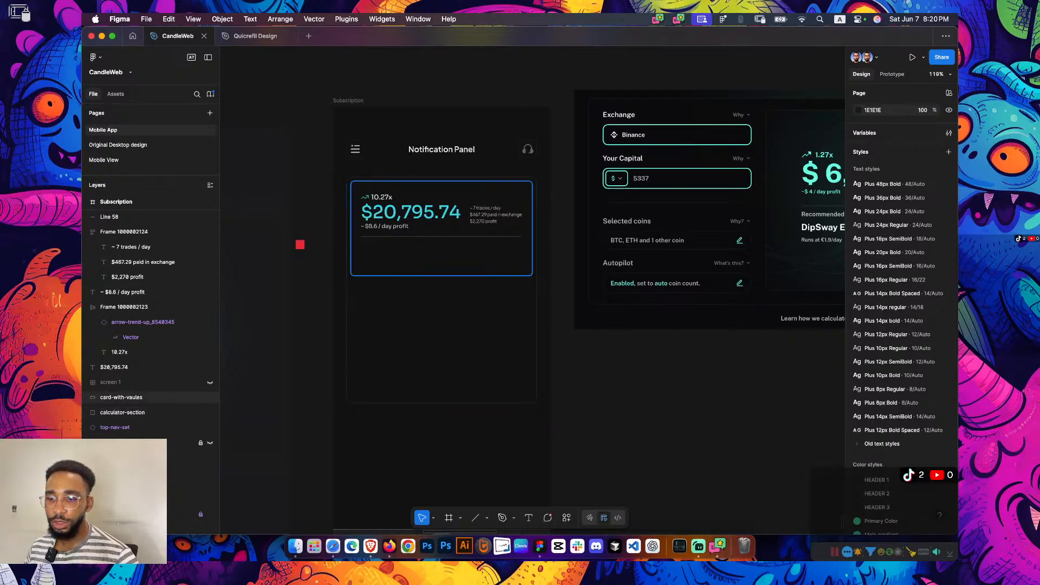
Duplicate the $20,795.74 amount and place the copy just below the divider inside the earnings card
scroll(430, 254, "up", 5)
scroll(449, 259, "up", 1)
scroll(599, 202, "down", 6)
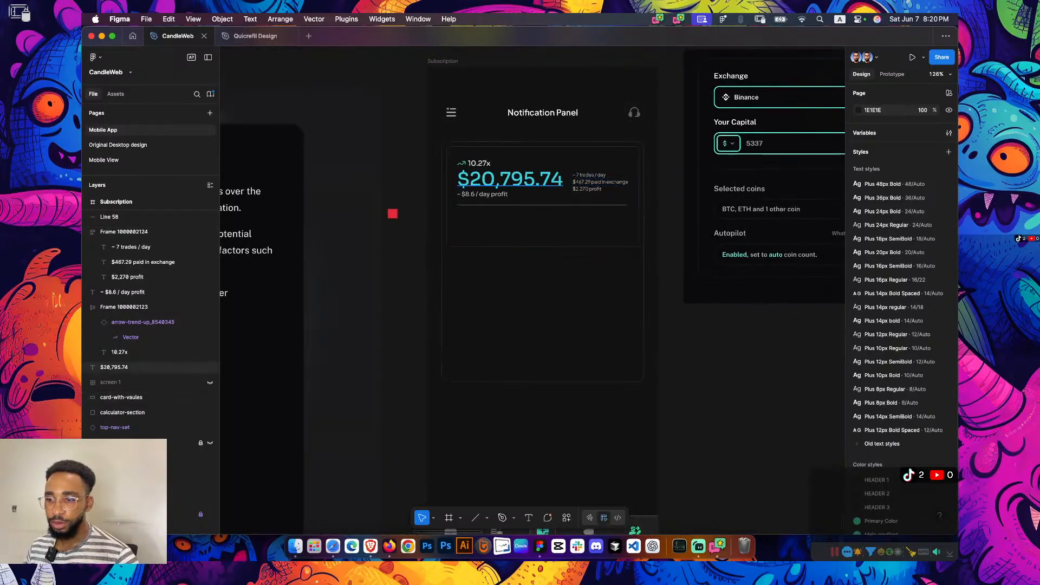
left_click(510, 178)
left_click_drag(510, 178, 532, 220)
scroll(843, 288, "right", 2)
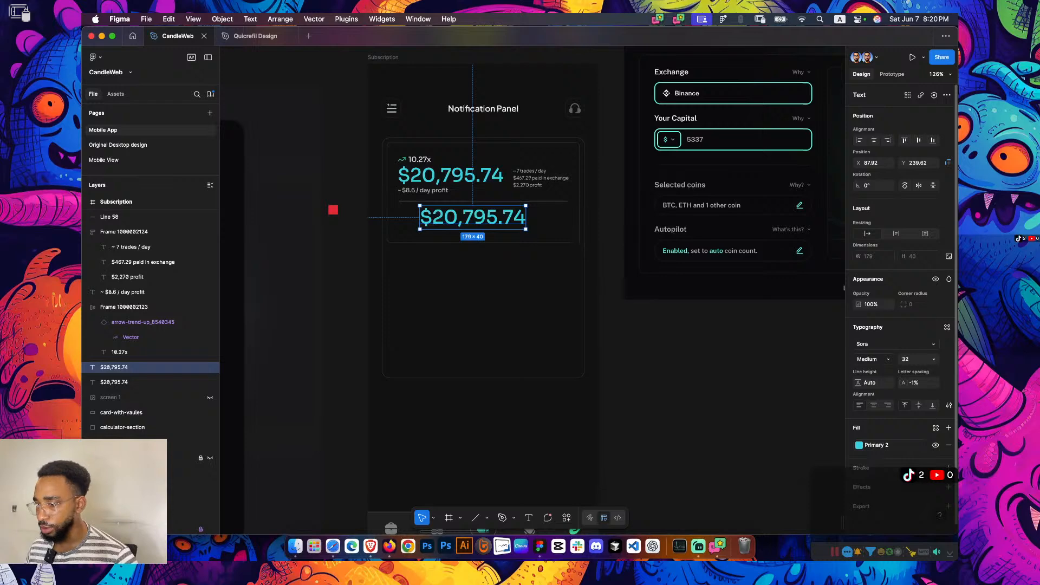
Apply the Plus 12px Regular text style to the copied amount and move it toward the middle, just below the divider
left_click(947, 327)
type("12")
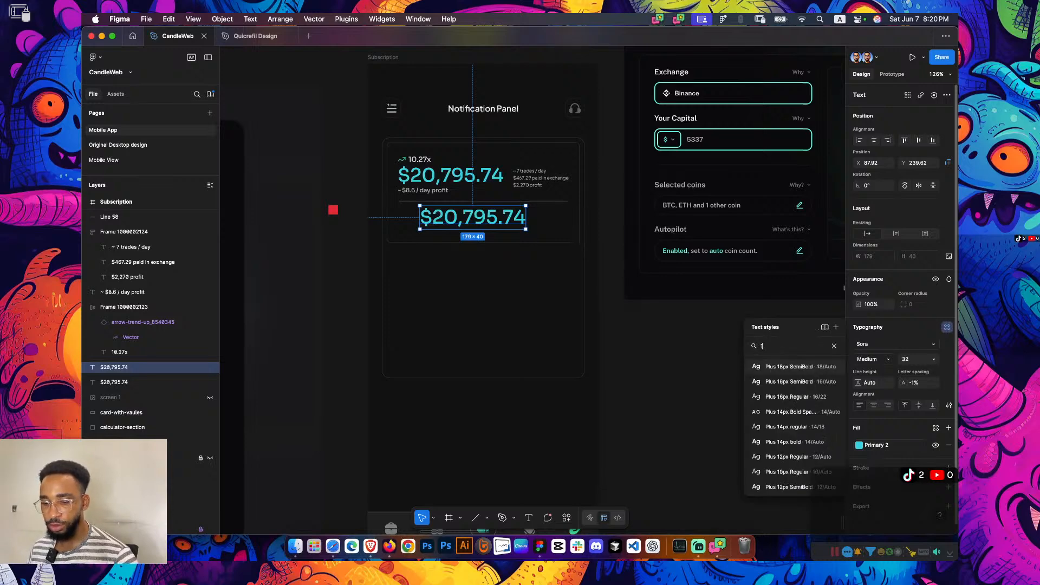
key("Return")
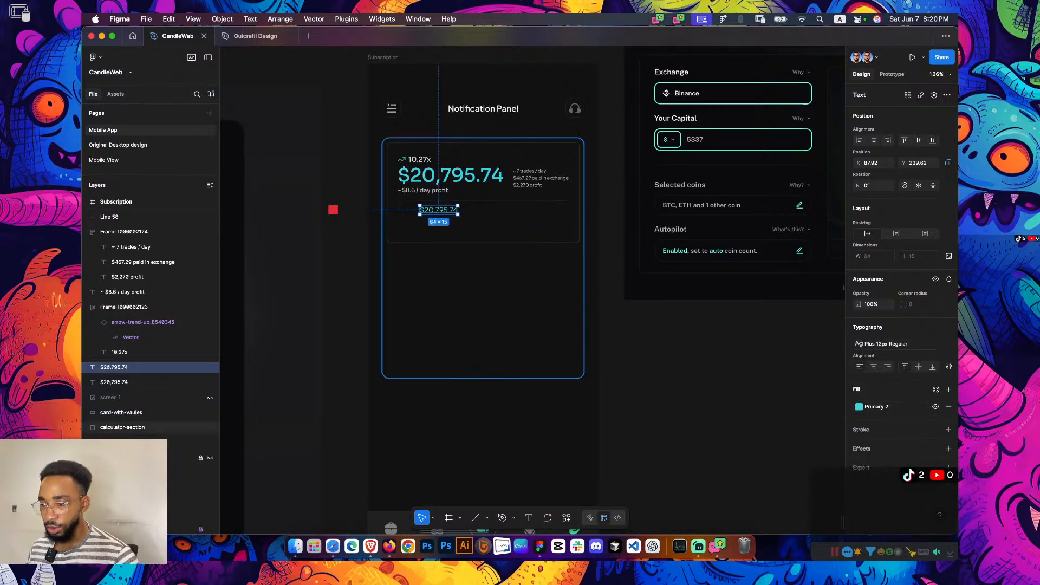
scroll(460, 227, "up", 5)
left_click_drag(418, 191, 494, 187)
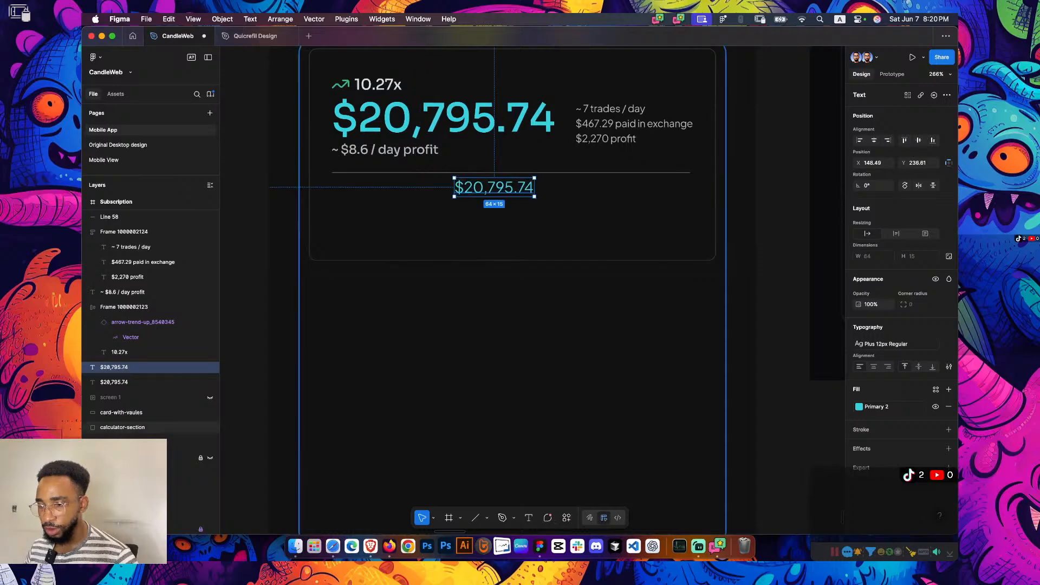
Apply the Plus 10px Bold text style to the copied amount and shift it slightly further along the divider
scroll(740, 257, "down", 5)
scroll(654, 209, "up", 10)
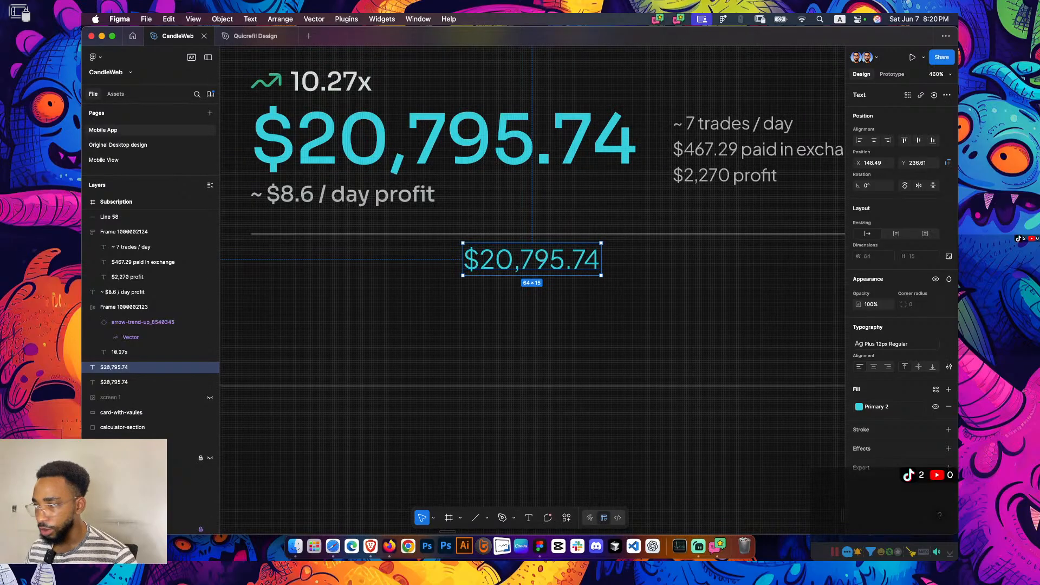
scroll(532, 290, "up", 1)
left_click(895, 343)
type("10")
left_click(795, 400)
left_click_drag(518, 265, 557, 262)
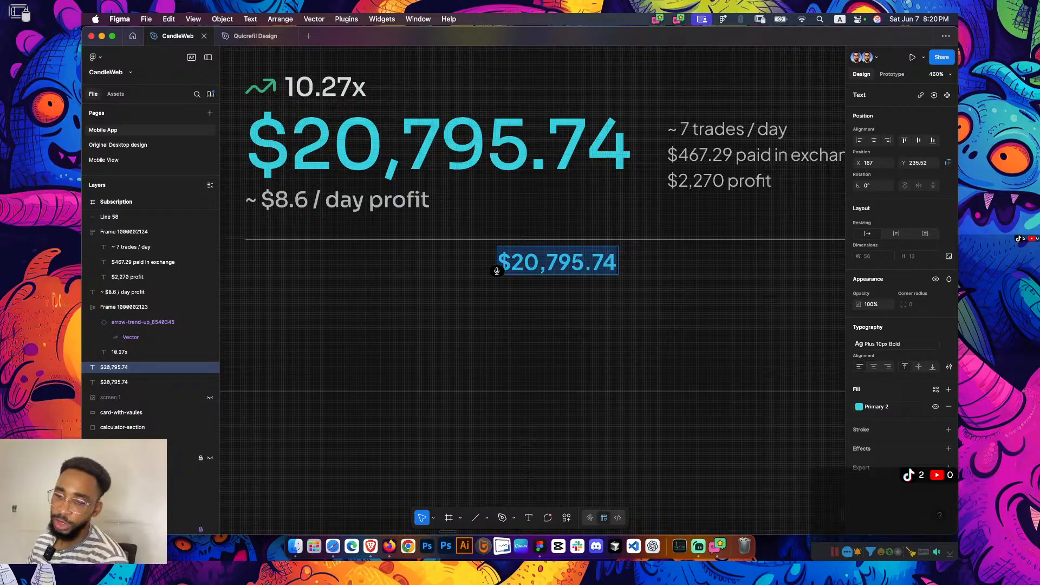
Replace the copied amount's text with "Recommended for you"
type("recommended for you")
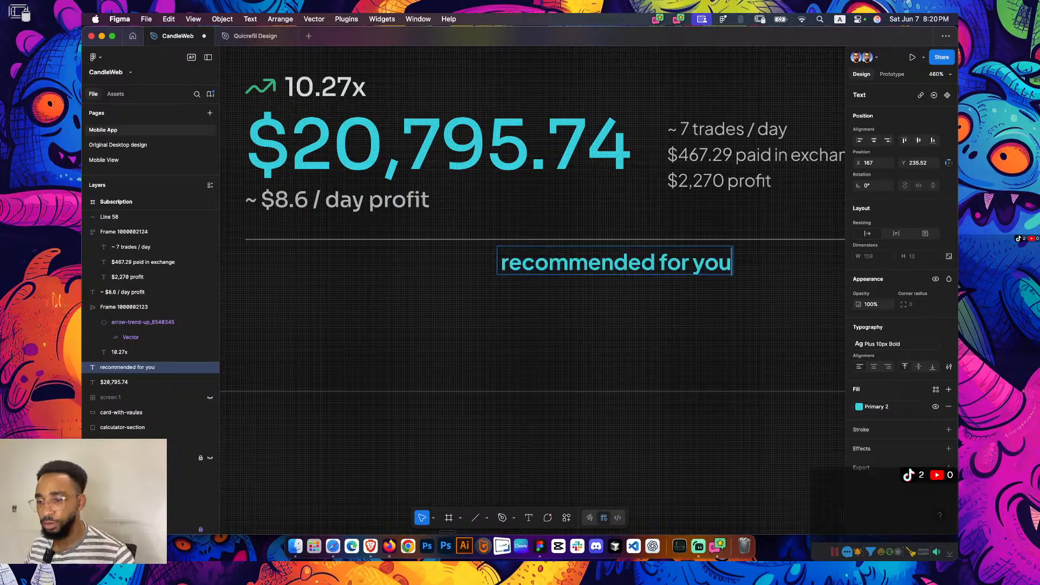
left_click(509, 262)
key("BackSpace")
key("BackSpace")
type("R")
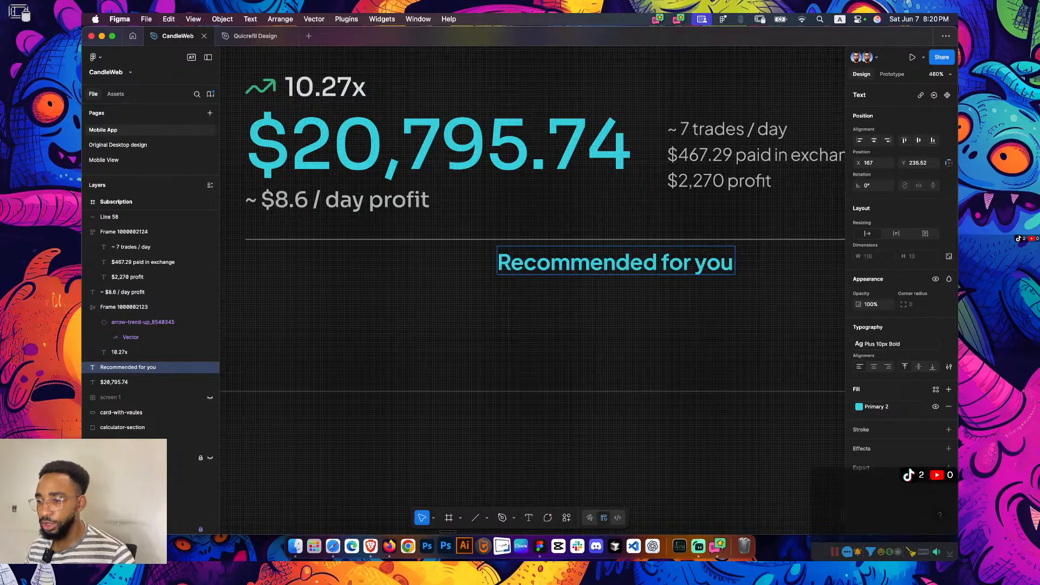
key("Escape")
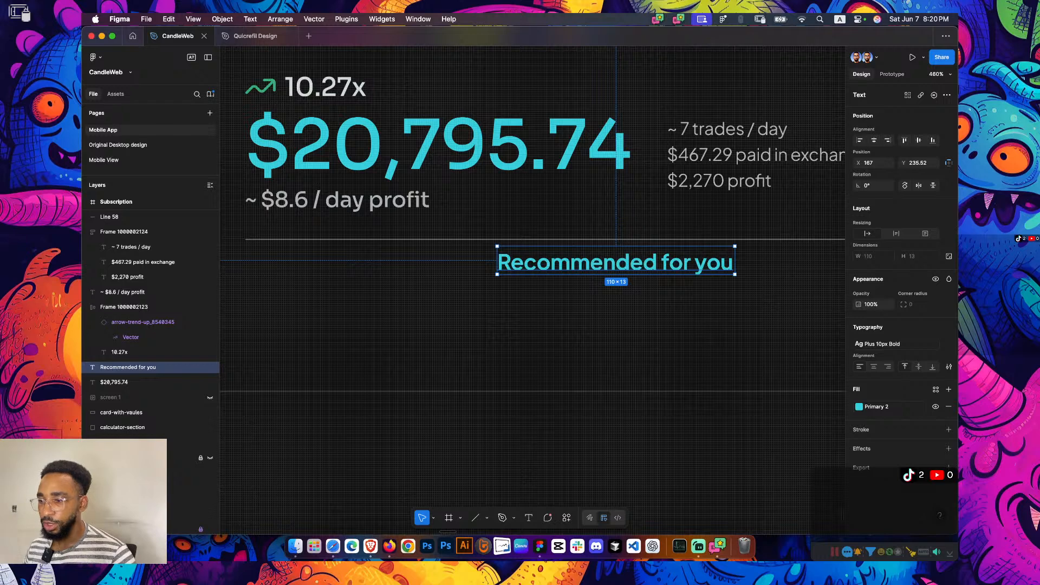
Centre "Recommended for you" horizontally on the screen and set its vertical spacing from the divider to 4
left_click(874, 140)
key("alt")
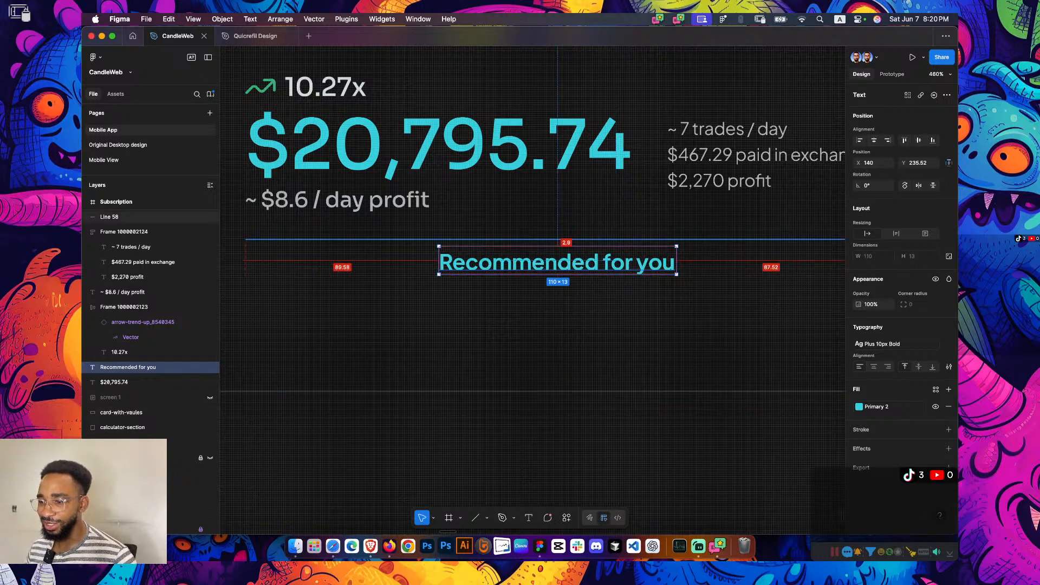
left_click(117, 217)
left_click(127, 368, "shift")
left_click_drag(566, 237, 566, 243)
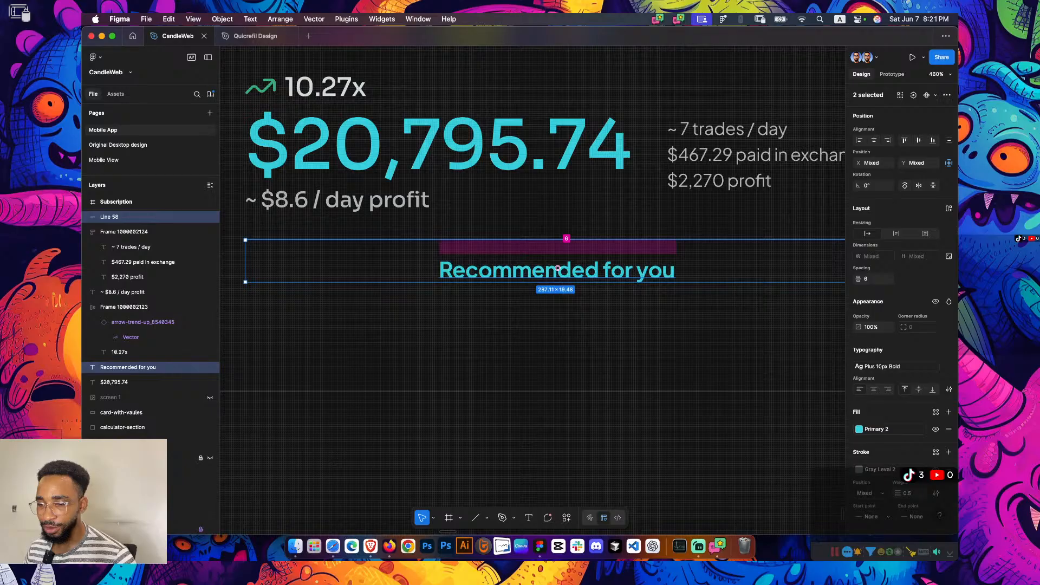
left_click_drag(557, 247, 557, 241)
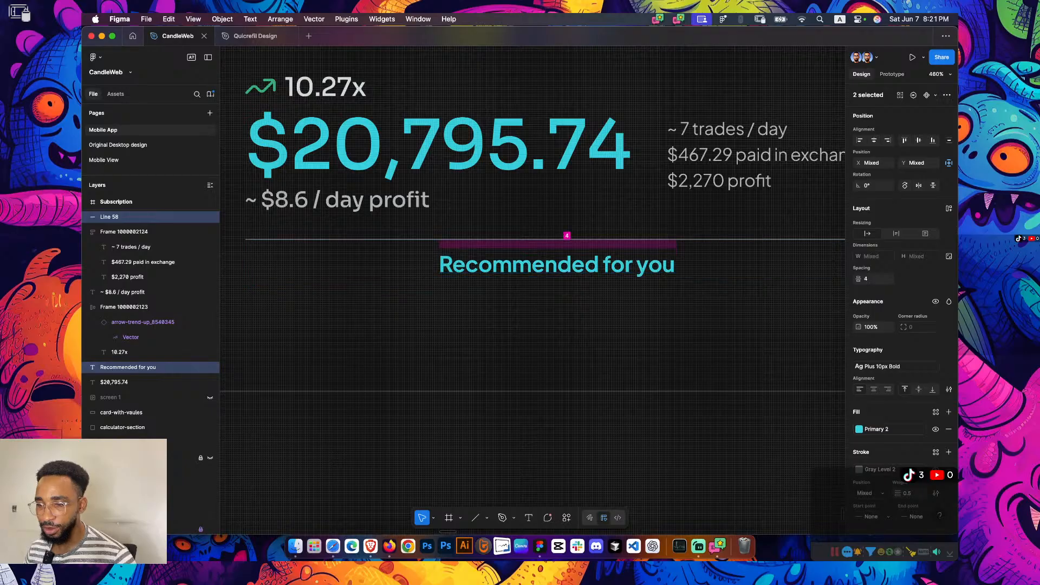
Change the fill of the "Recommended for you" text to Gray Level 4
left_click(557, 265)
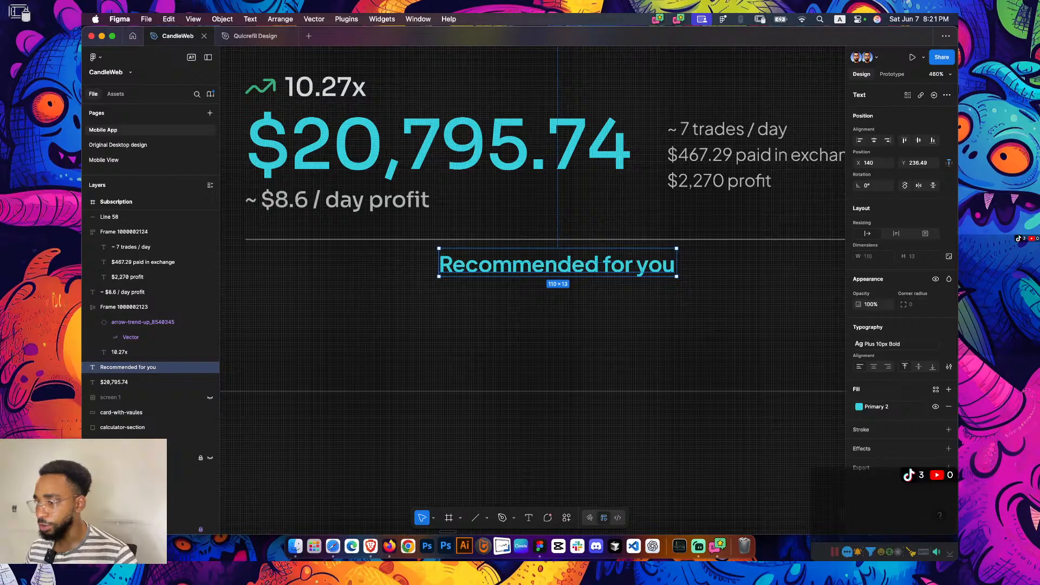
left_click(876, 406)
left_click(770, 420)
scroll(524, 131, "down", 5)
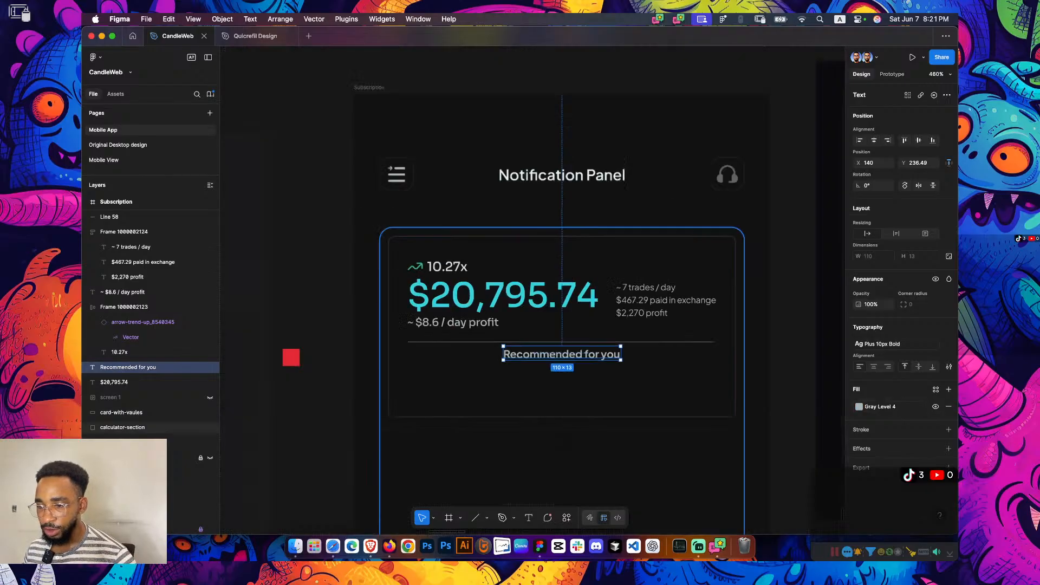
key("Escape")
Duplicate "Recommended for you" directly below the original, apply the Plus 14px Bold Spaced style, and position the copy centred beneath it
left_click_drag(539, 198, 540, 216, "alt")
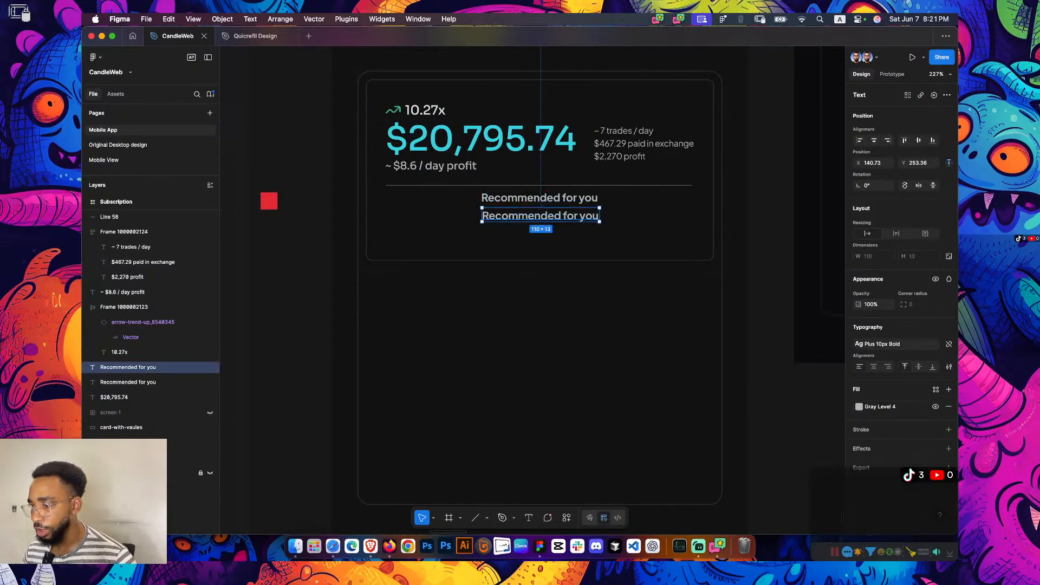
left_click(888, 344)
type("14")
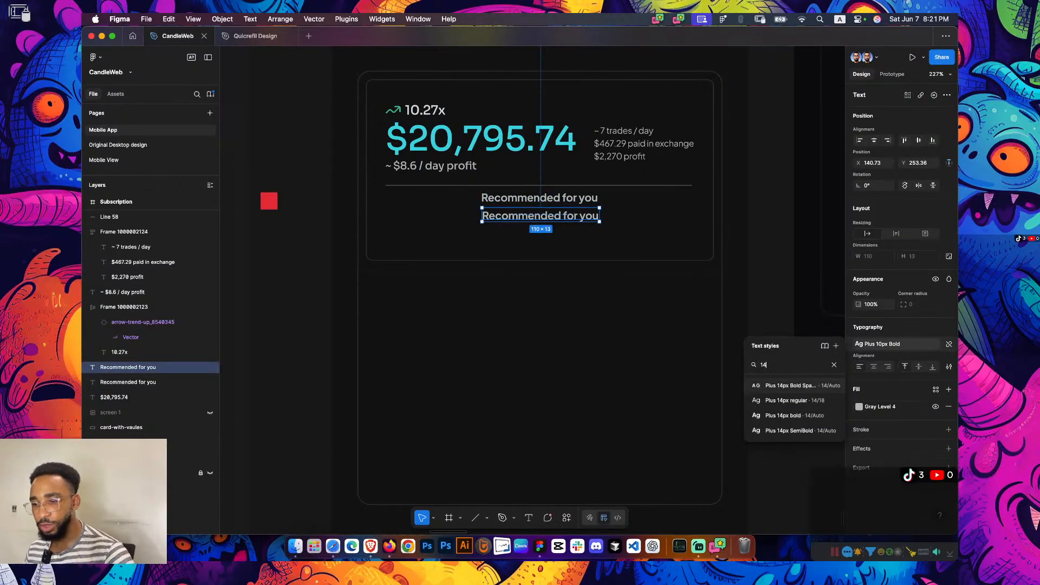
key("Return")
left_click_drag(604, 218, 540, 214)
scroll(756, 352, "down", 5)
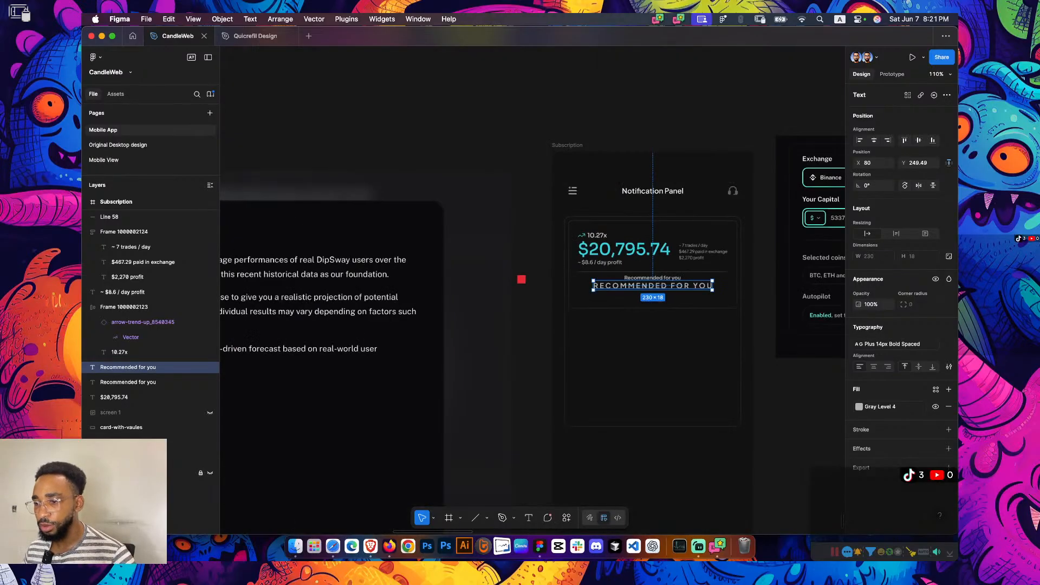
key("Escape")
Change the lower "Recommended for you" copy to the Plus 14px regular text style and centre it horizontally on the screen
scroll(757, 351, "right", 3)
scroll(531, 320, "right", 2)
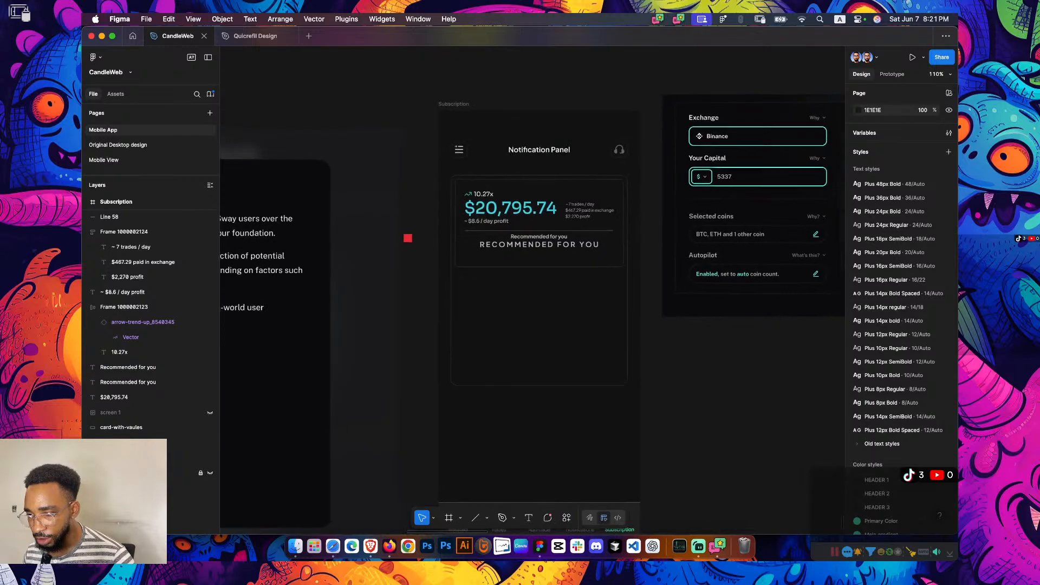
scroll(571, 251, "up", 5)
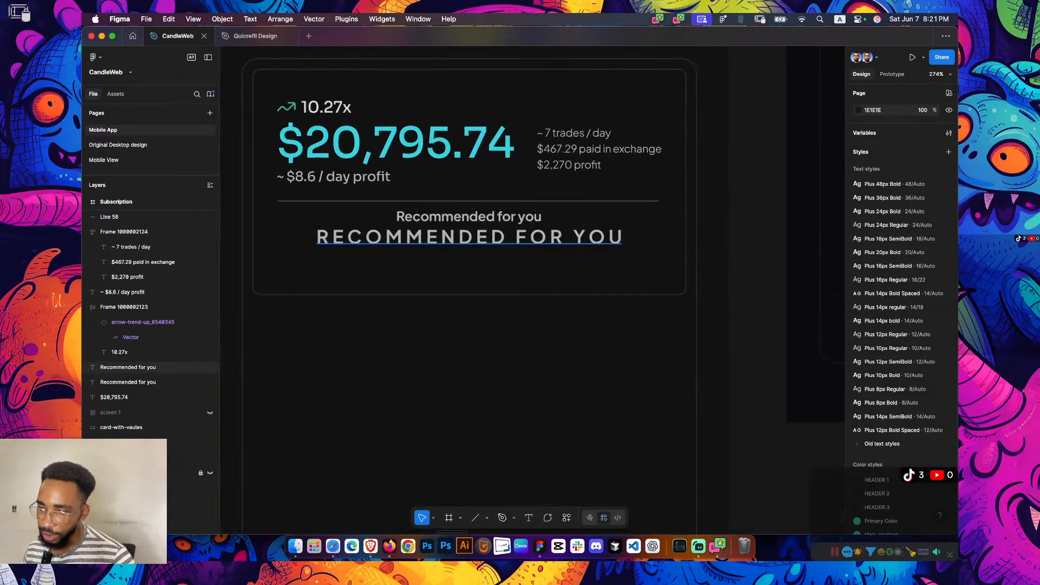
left_click(571, 242)
left_click(897, 344)
type("14")
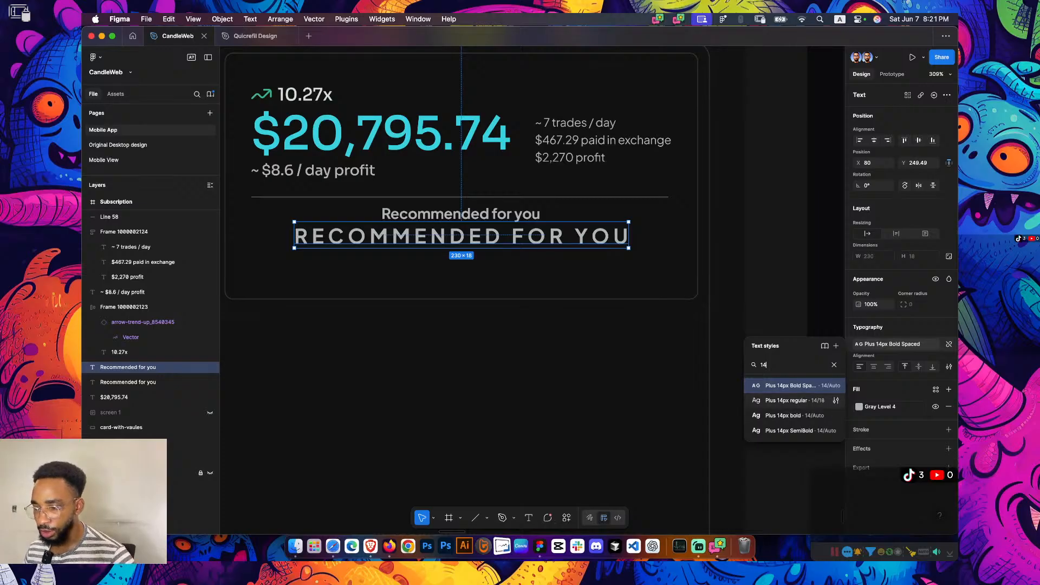
left_click(834, 401)
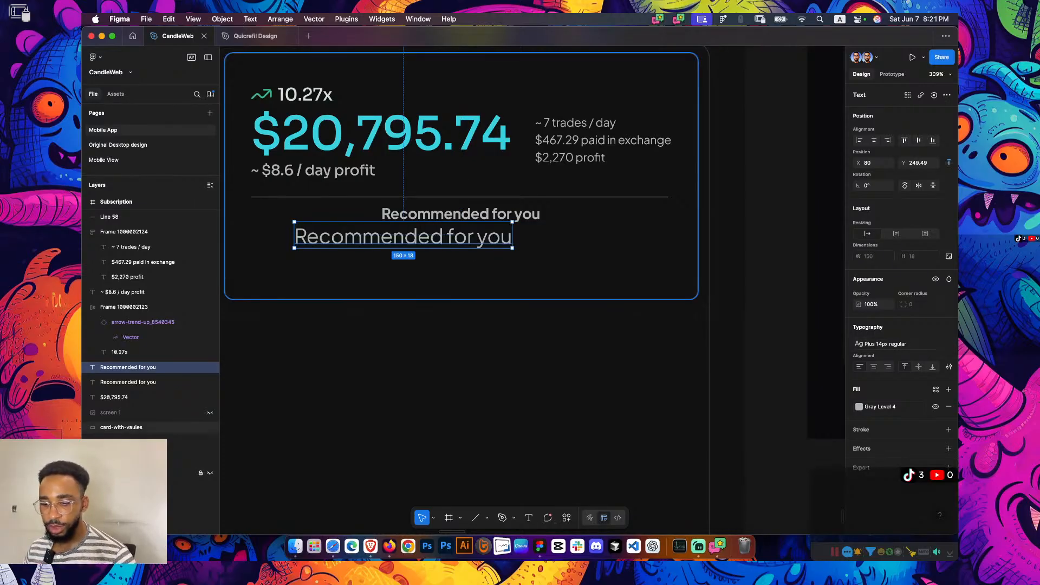
key("alt")
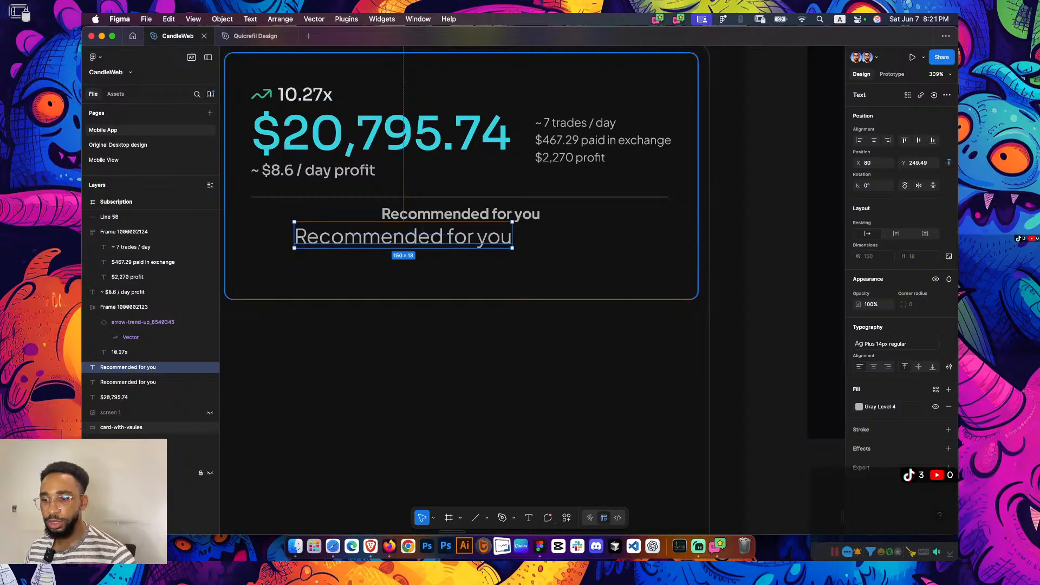
key("alt+h")
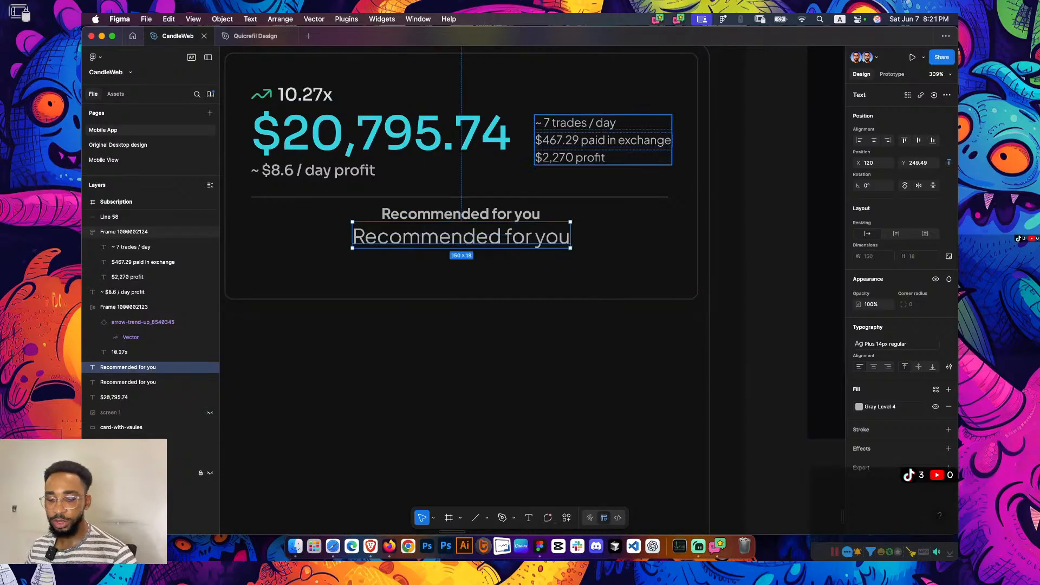
key("Escape")
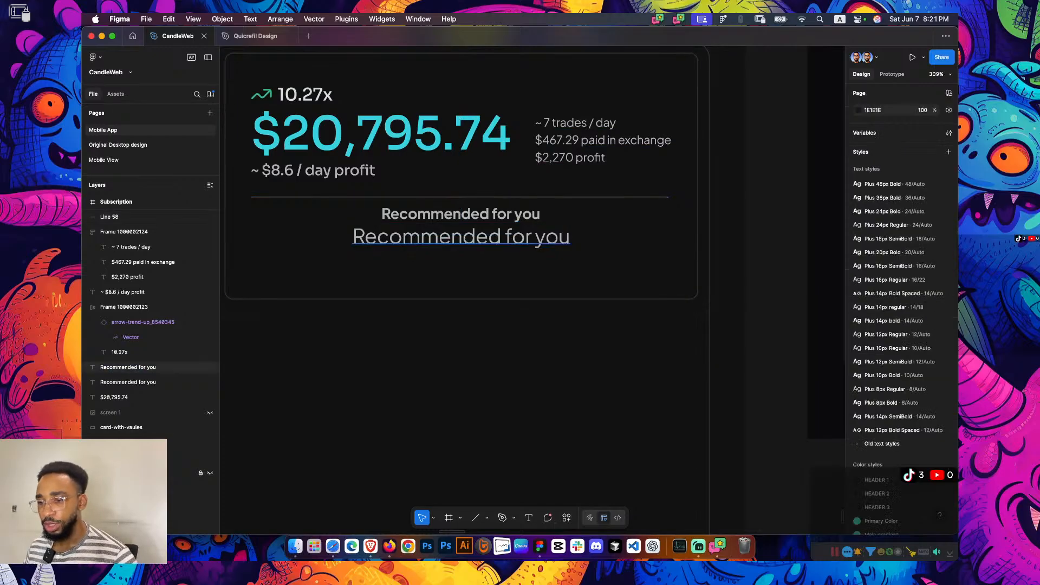
Replace the lower copy's text with "Candle web bills on the commission rate portrayed executed"
left_click(461, 236)
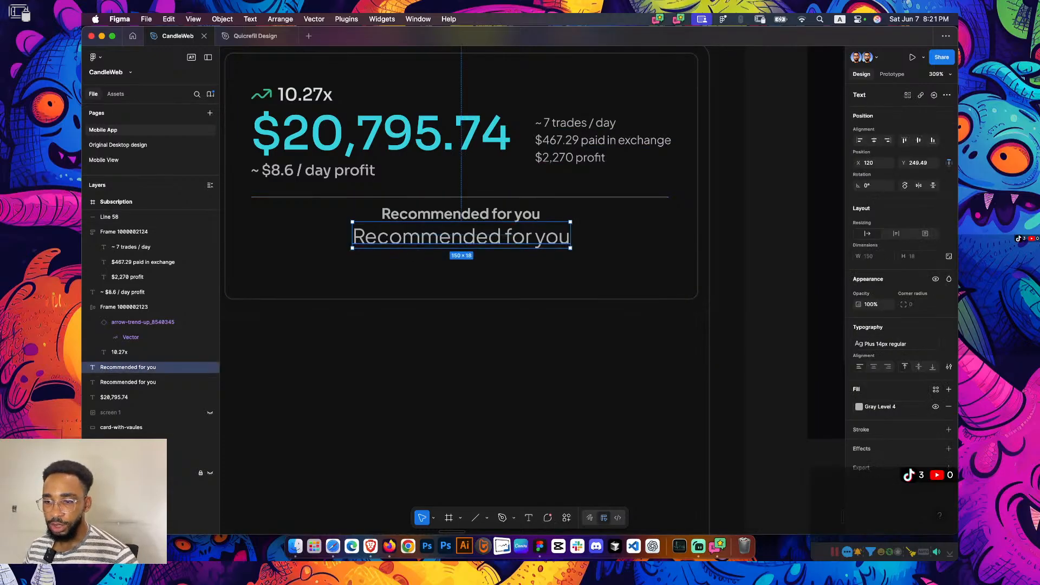
key("Return")
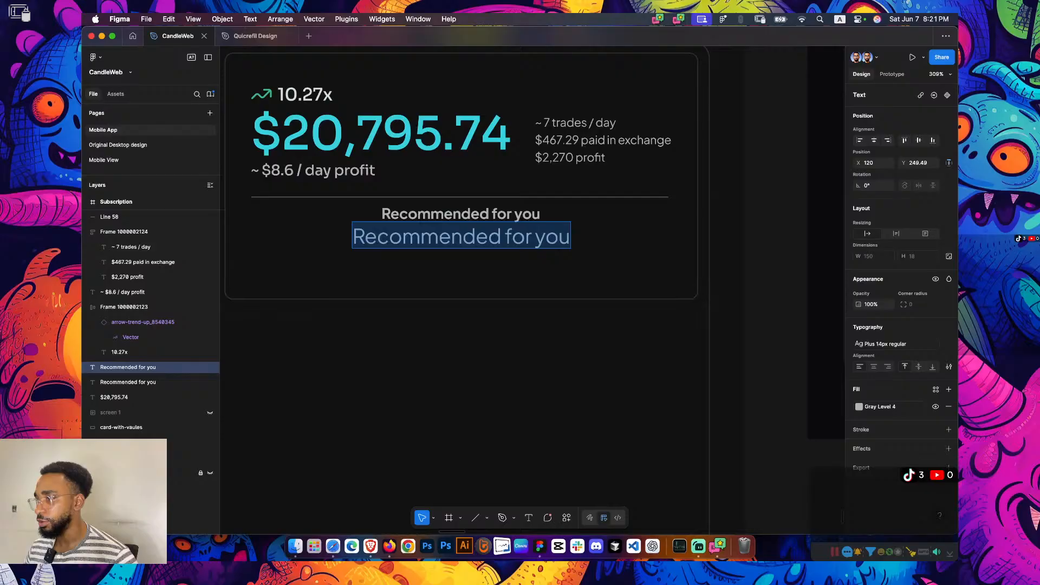
type("Can")
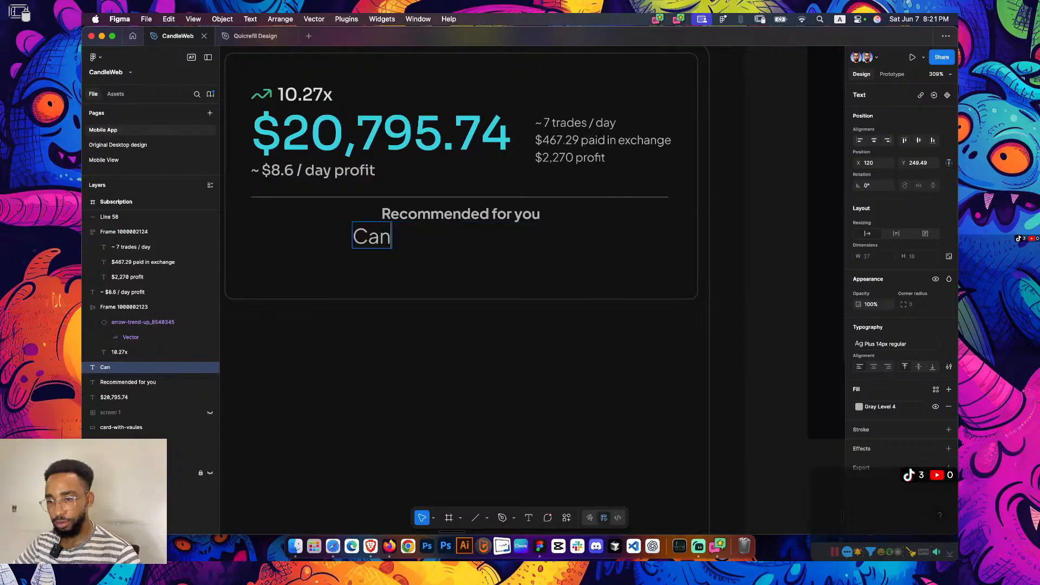
type("dle web")
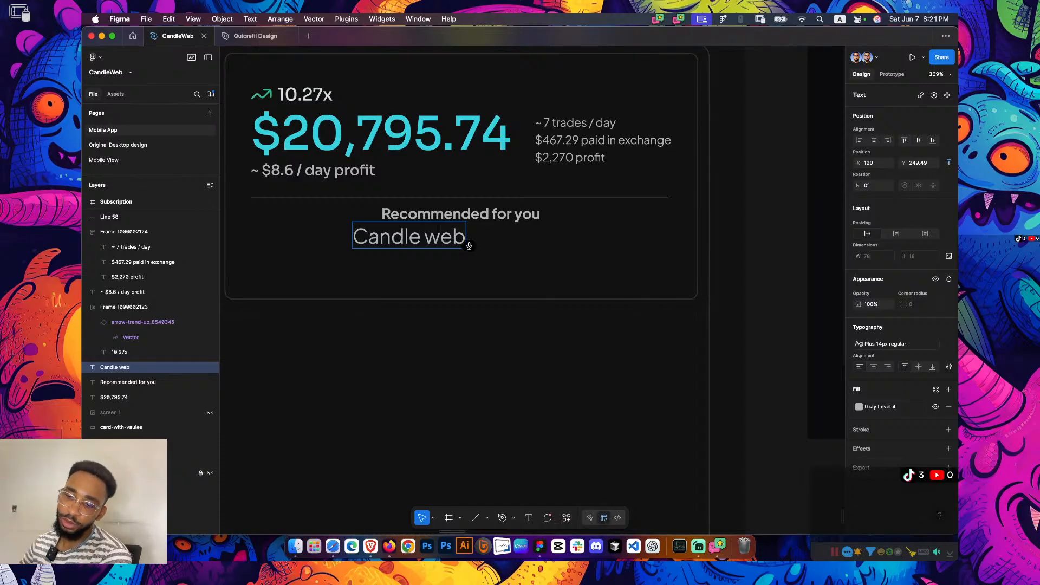
type("bills")
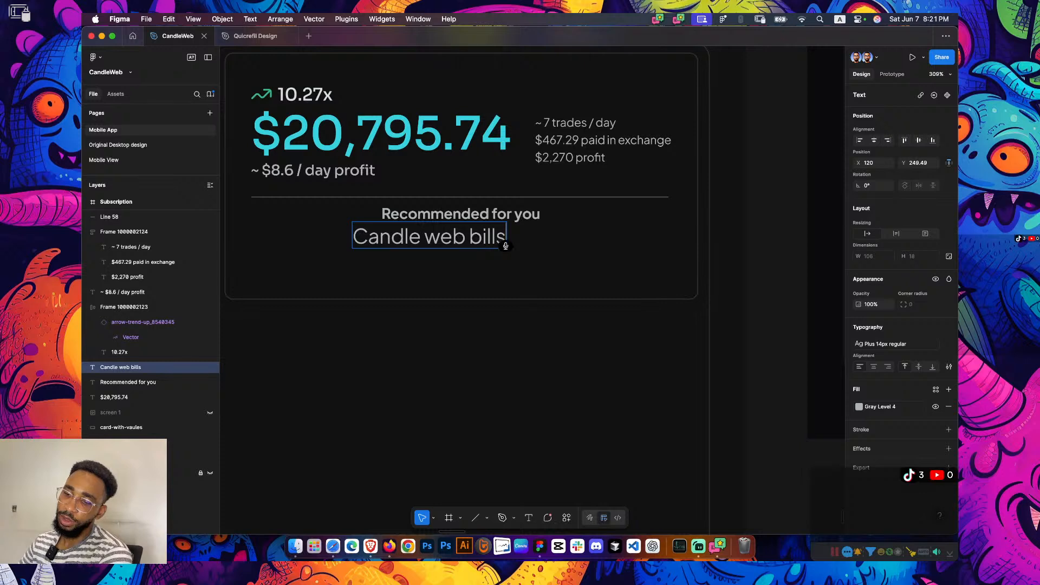
type(" on the commission rate p")
type("art")
type("ray")
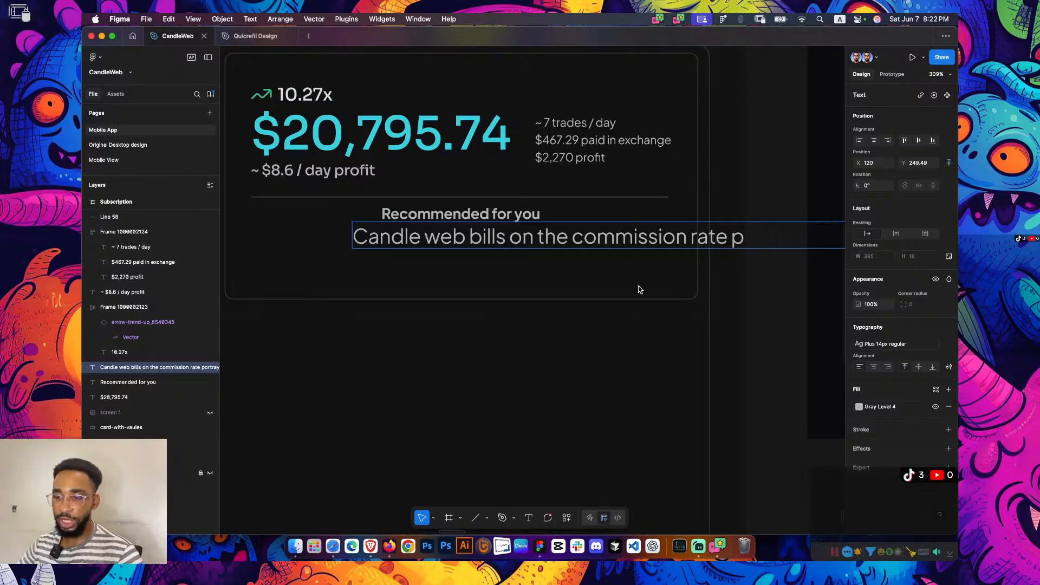
key("Escape")
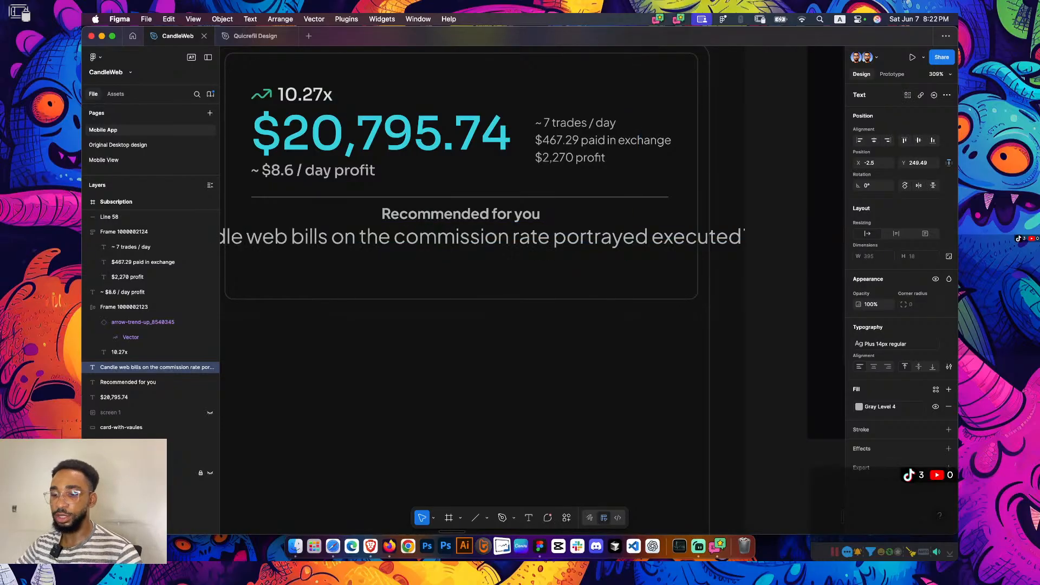
Delete the stray mark after "executed" in the Candle web billing text
key("Return")
left_click(742, 236)
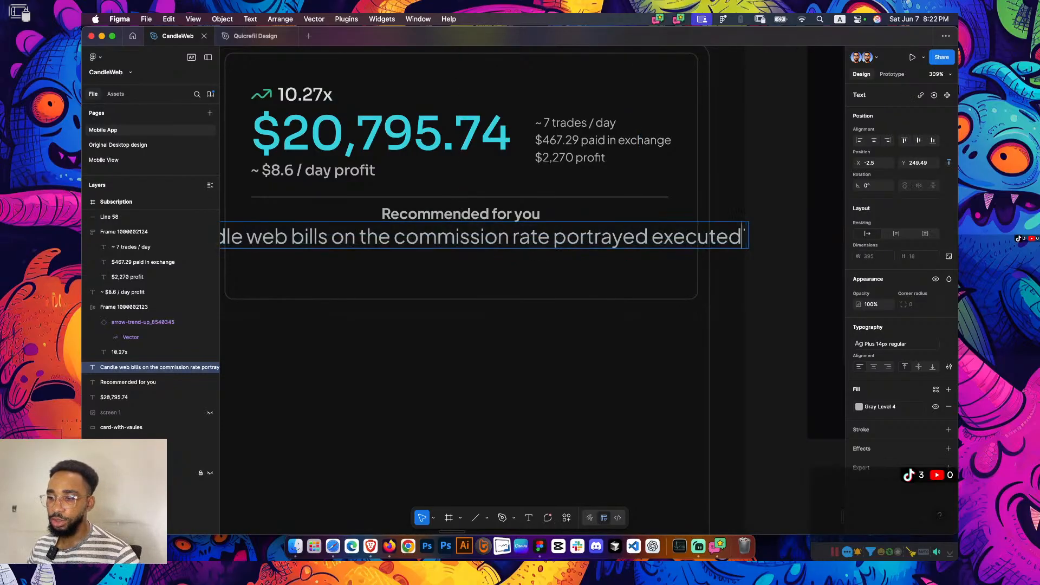
key("shift+Right")
key("BackSpace")
key("Escape")
scroll(738, 293, "down", 5)
key("Escape")
Open a prototype preview of the Subscription frame to check the new card text at device size
scroll(532, 290, "down", 2)
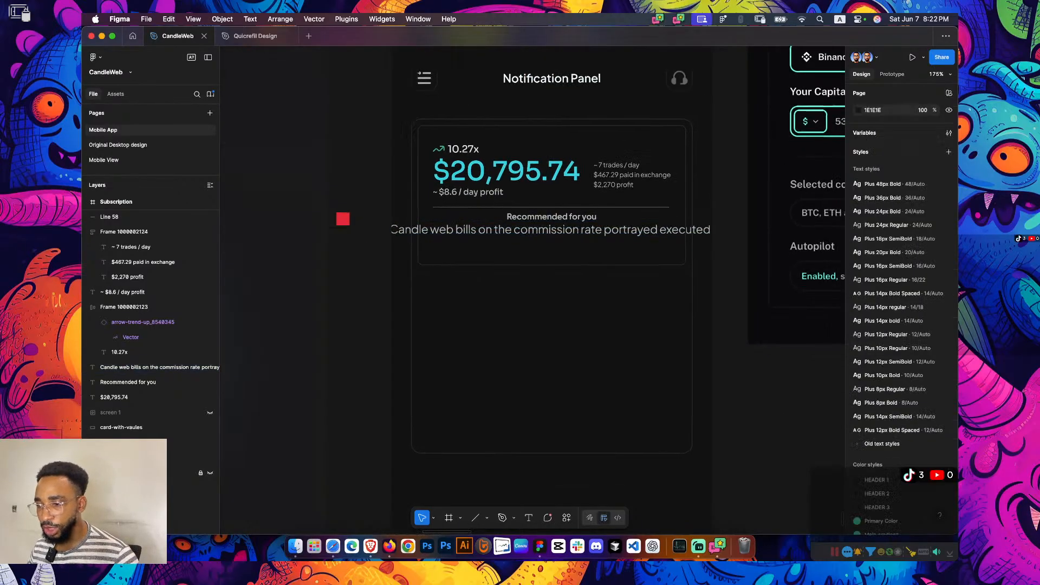
scroll(532, 290, "up", 4)
scroll(448, 103, "down", 6)
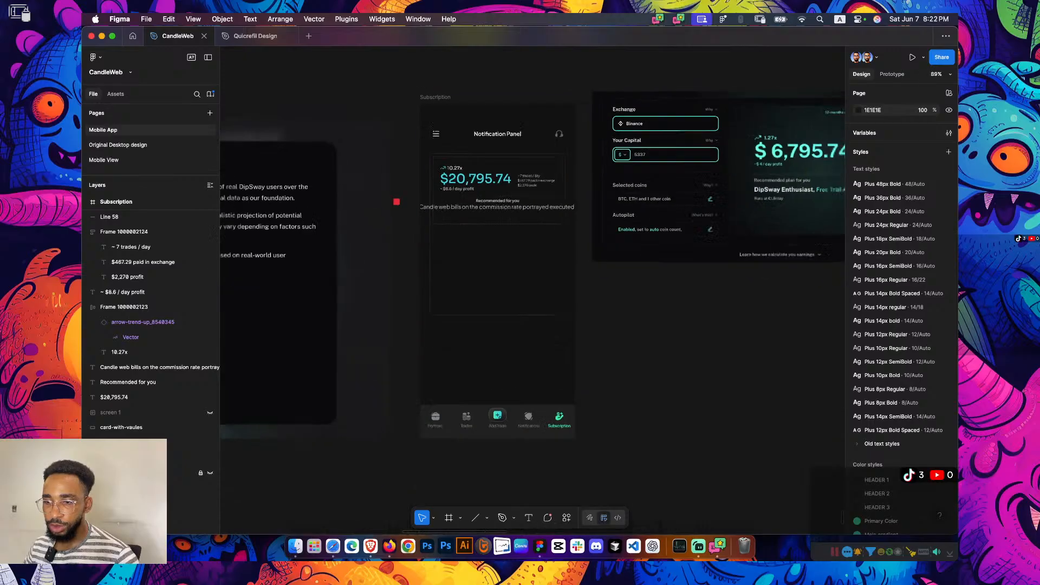
left_click(436, 97)
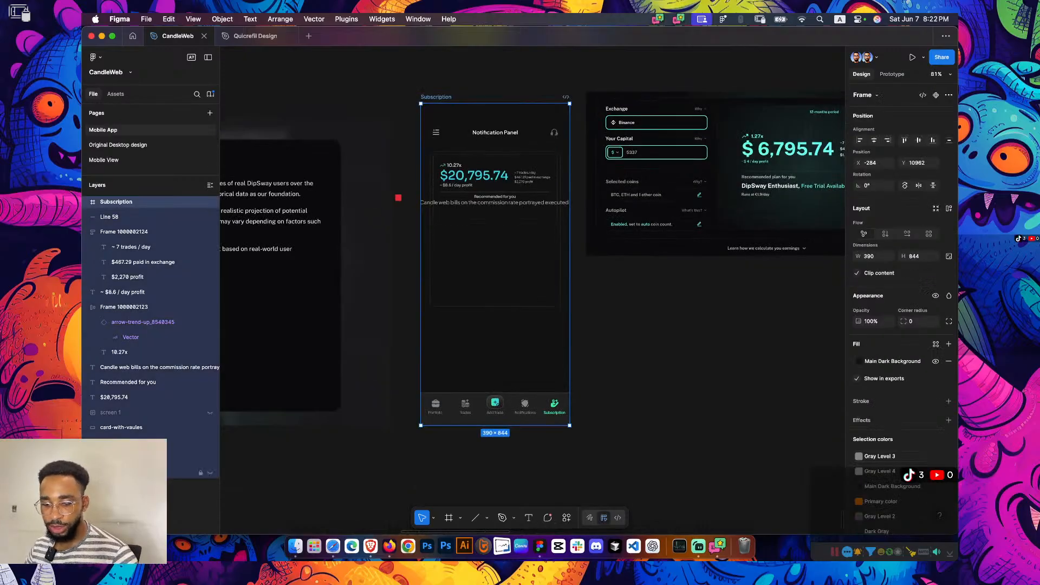
key("shift+space")
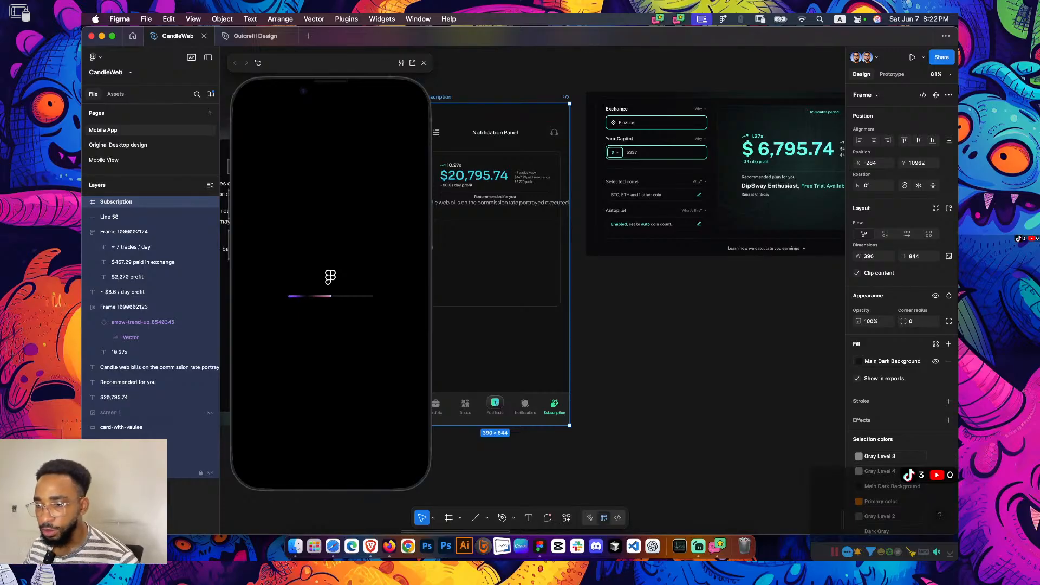
Break the Candle web billing text onto a second line after "commission rate"
key("Escape")
scroll(447, 205, "left", 5)
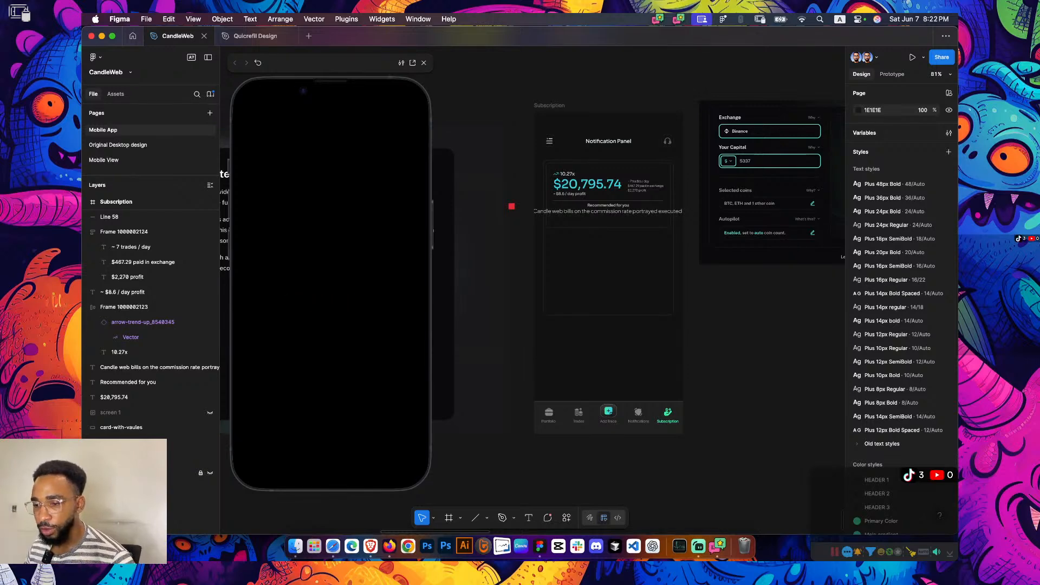
scroll(658, 225, "up", 1)
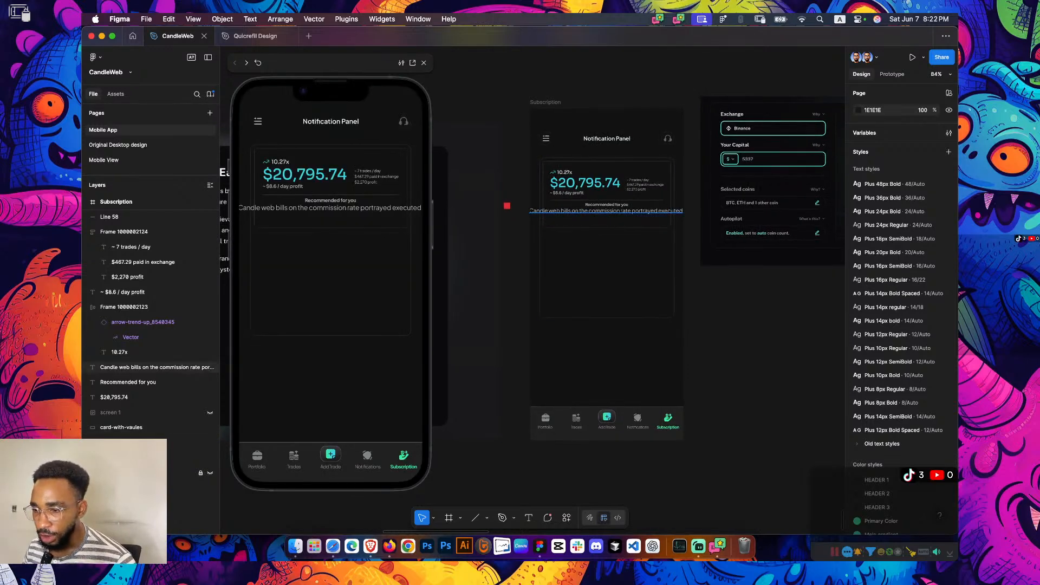
left_click(658, 210)
scroll(659, 220, "up", 10)
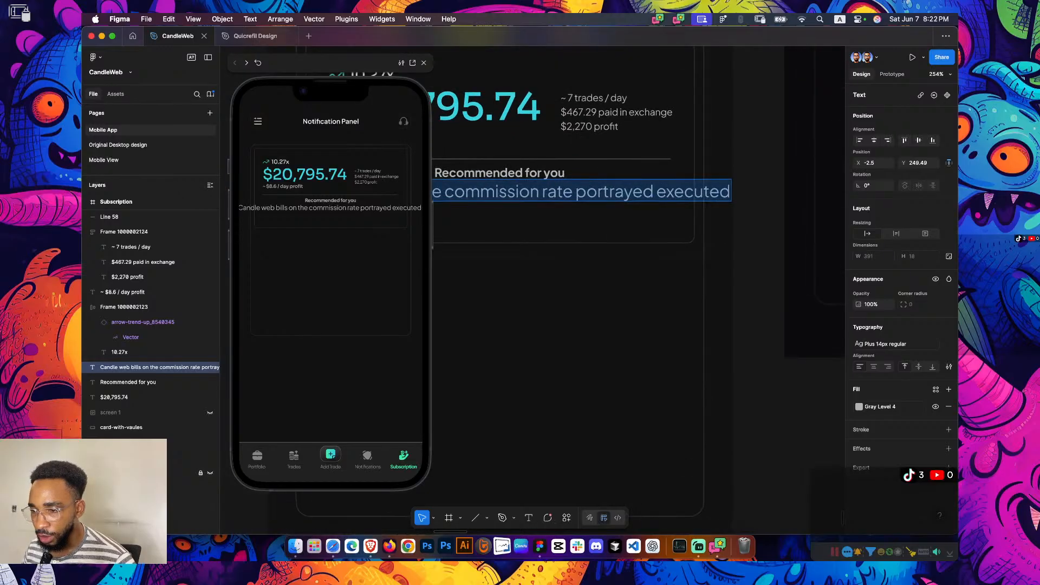
left_click(575, 191)
key("Return")
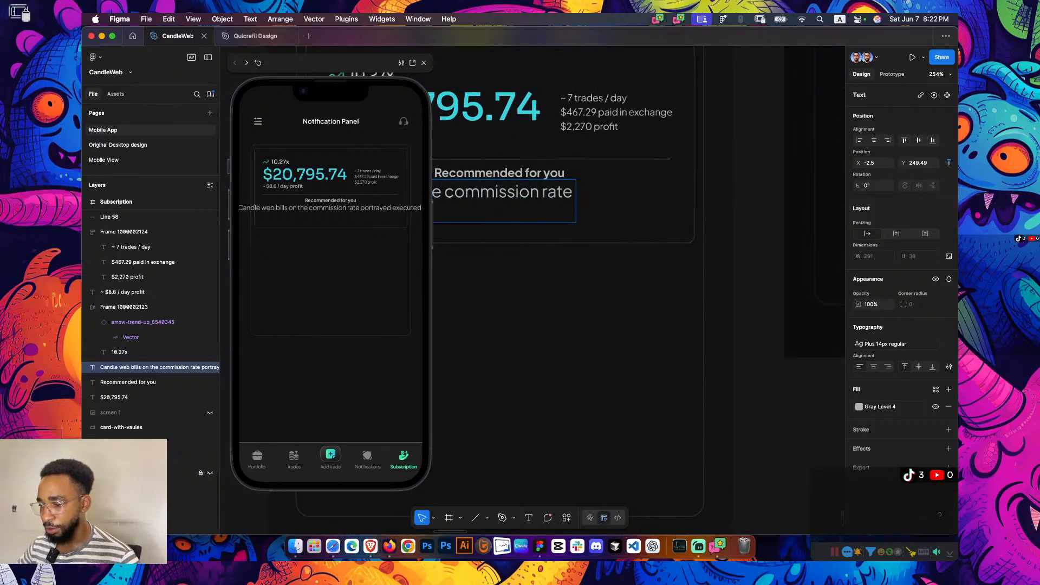
Centre-align the lines of the billing text and centre the text horizontally on the screen
scroll(639, 217, "left", 5)
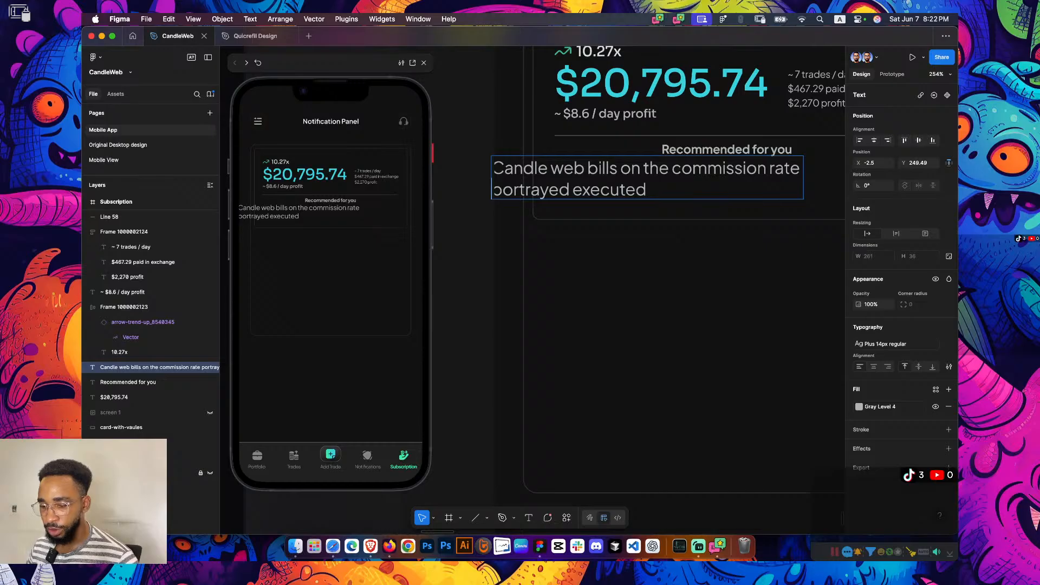
key("alt+super+t")
key("Escape")
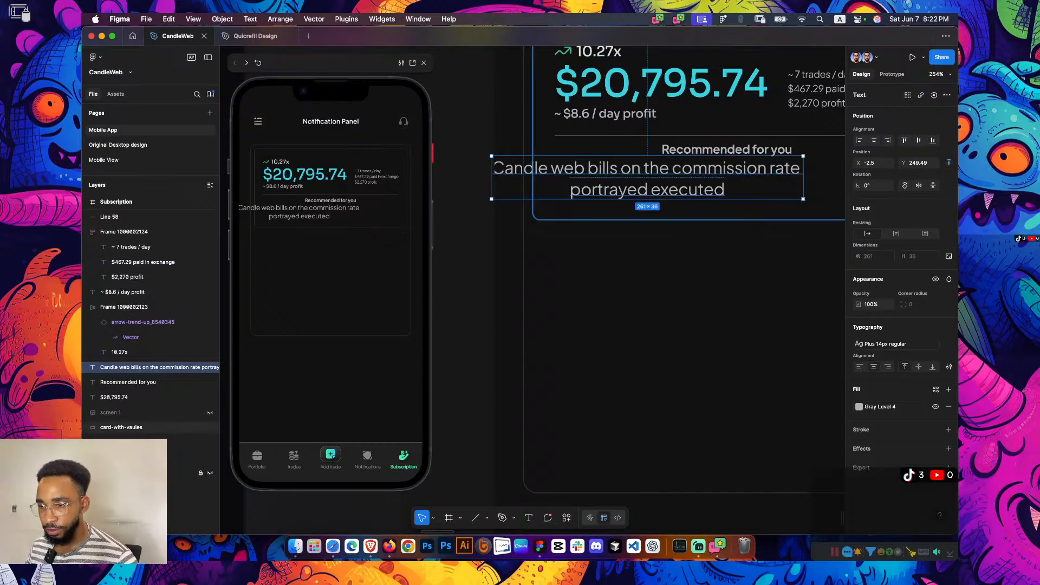
key("alt+h")
Detach the Plus 14px regular style from the billing text and set its line height to 16
scroll(639, 217, "right", 4)
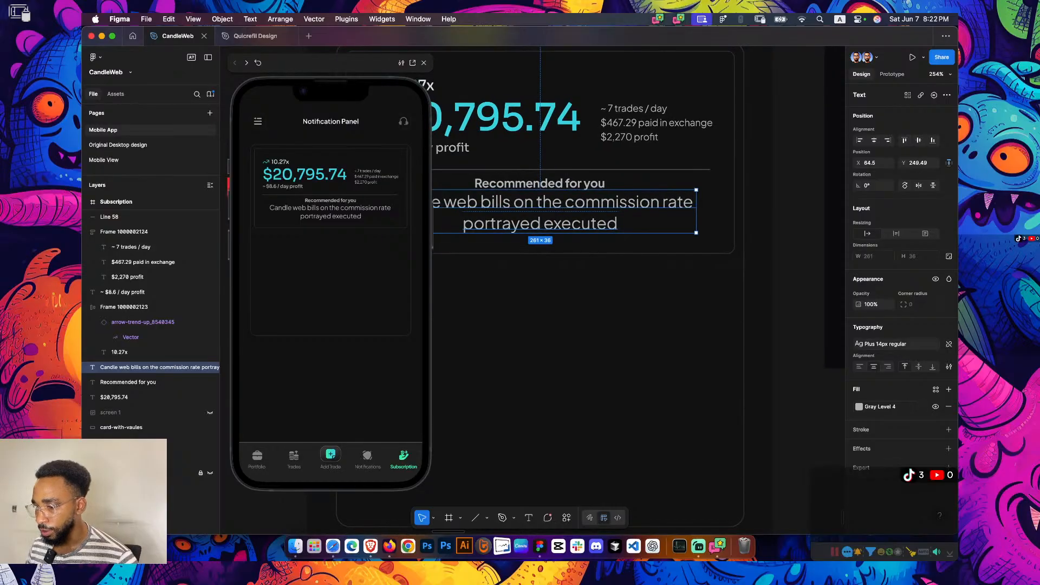
left_click(948, 344)
scroll(639, 271, "left", 2)
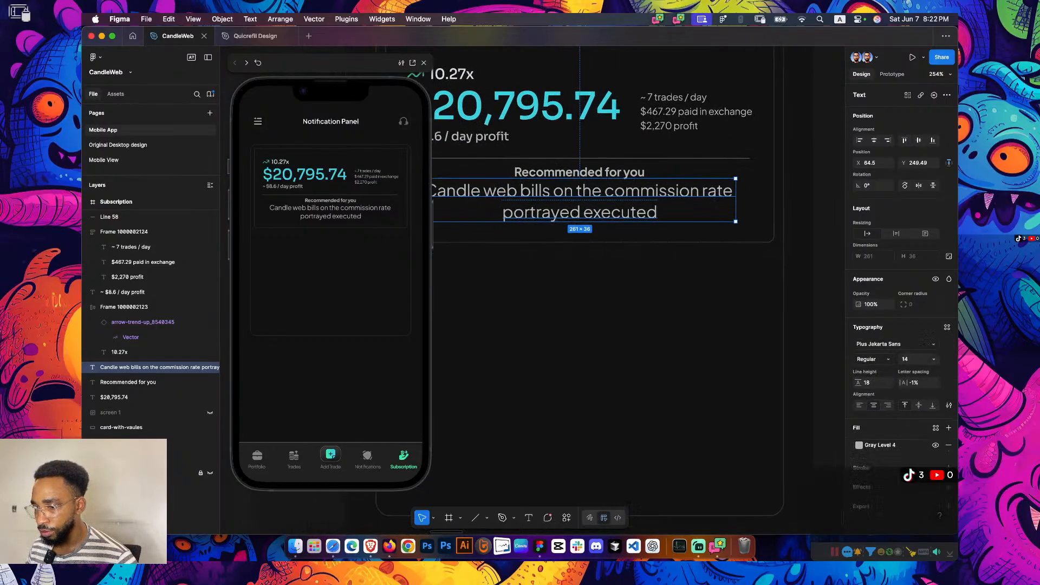
left_click(871, 382)
key("shift+Down")
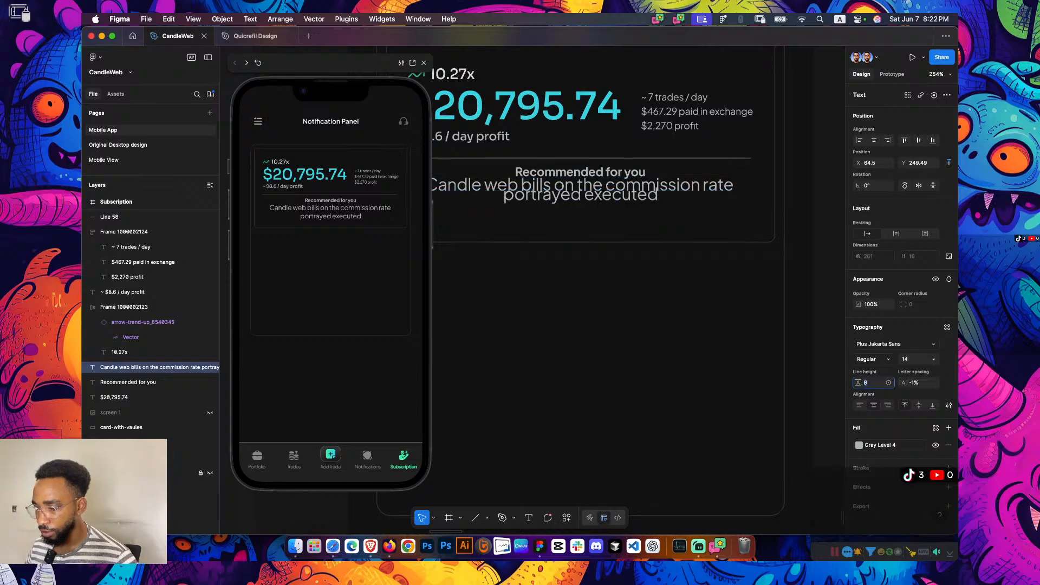
key("shift+Up")
key("Down")
key("Down")
key("Down")
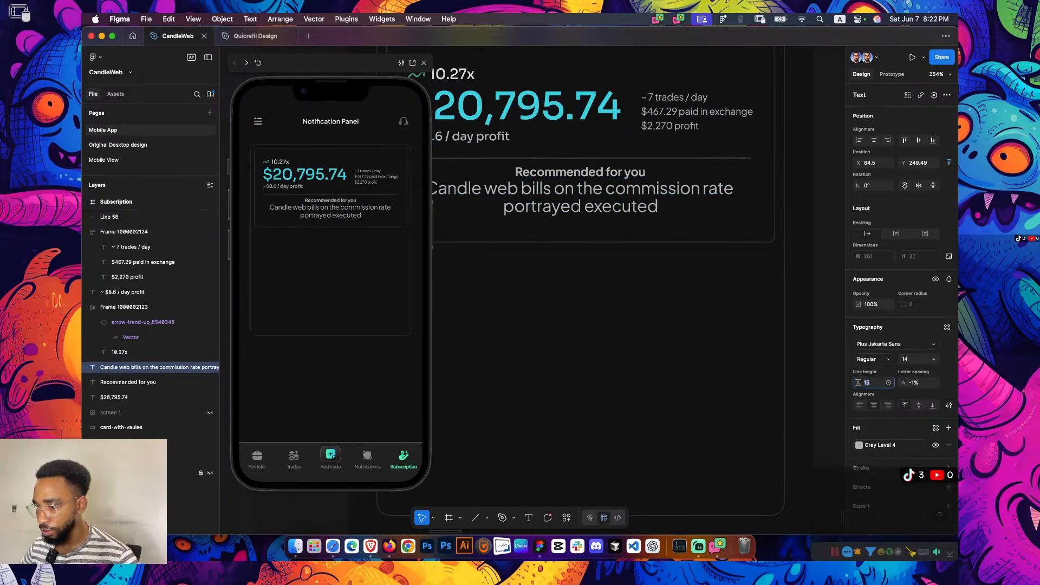
key("Up")
key("Up")
key("Up")
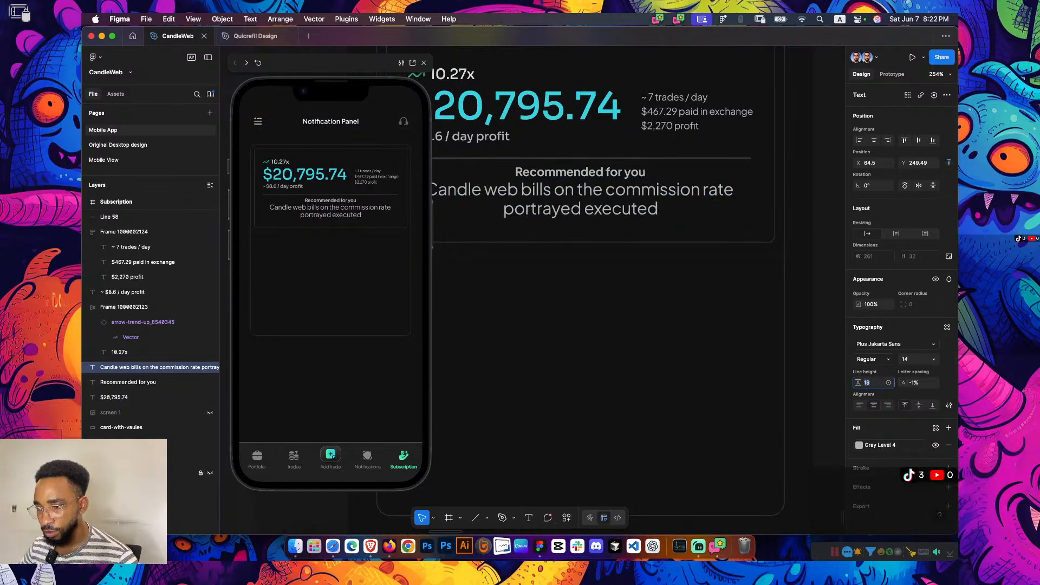
key("Escape")
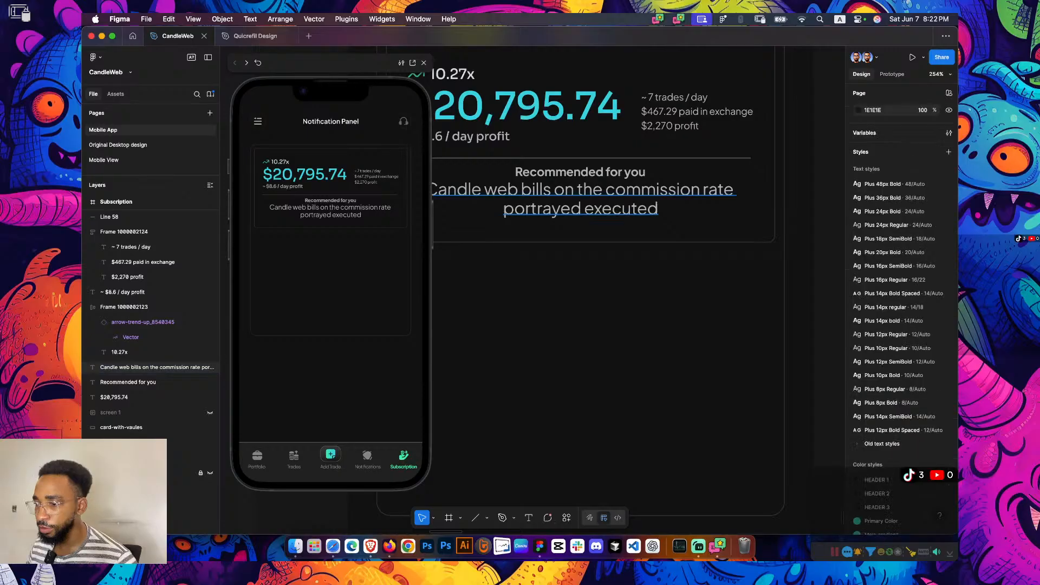
Move the billing text down to about Y 256.49 and nudge "Recommended for you" down to about Y 238.05
left_click_drag(580, 200, 580, 208)
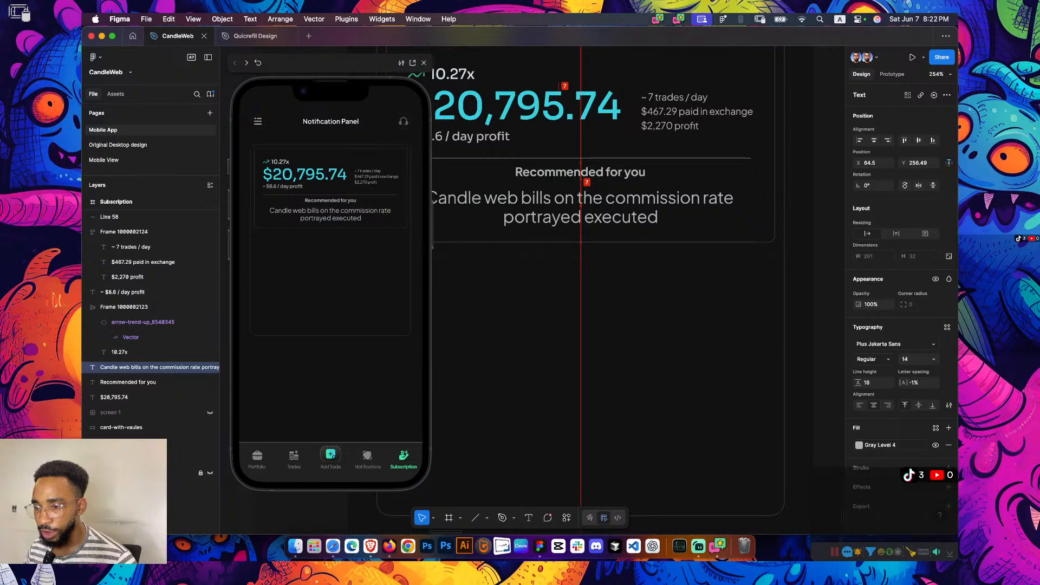
key("alt")
left_click(580, 171)
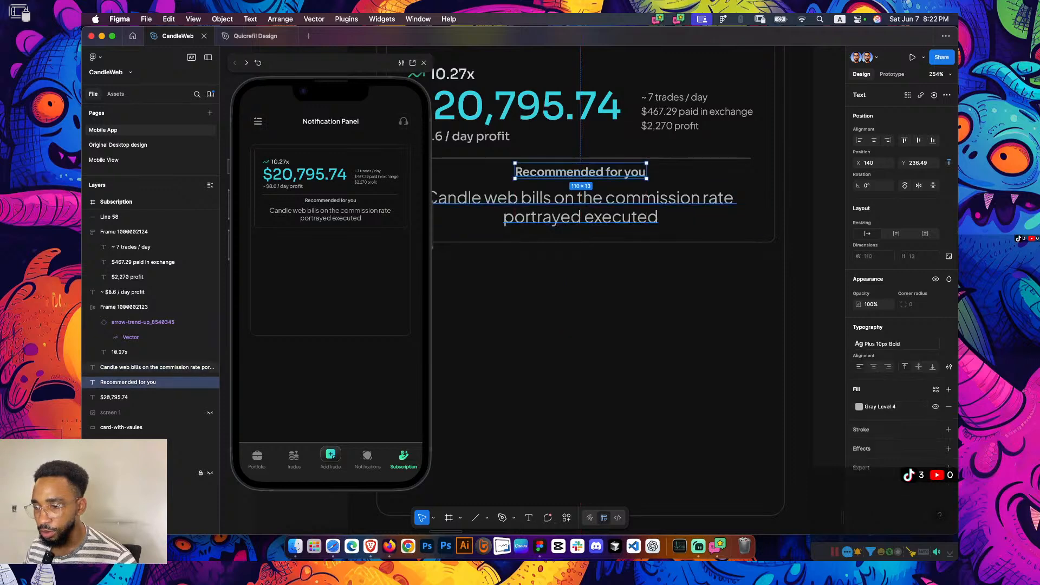
scroll(778, 179, "down", 3)
scroll(640, 243, "right", 1)
key("Escape")
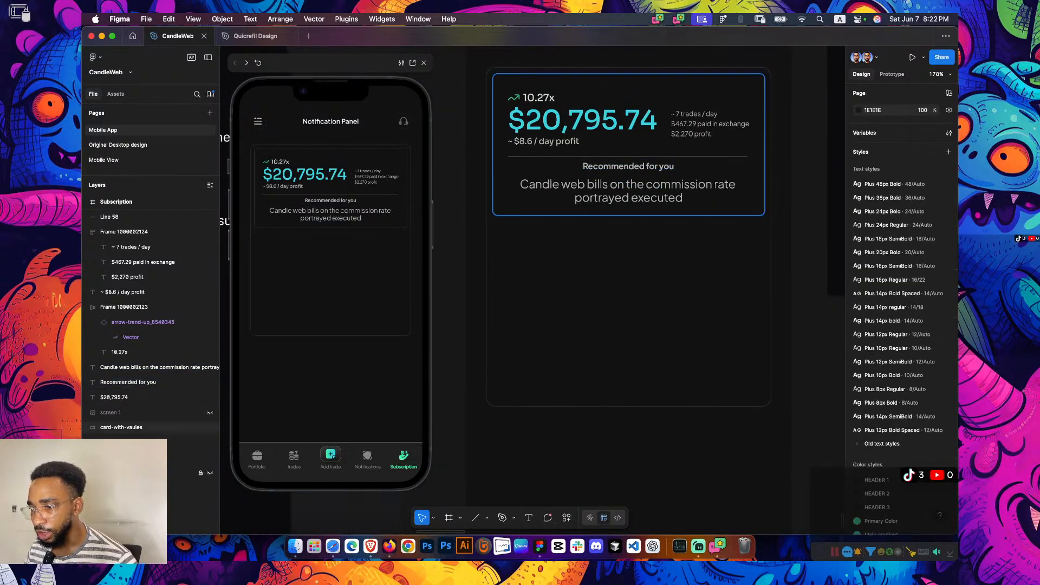
left_click_drag(628, 165, 628, 168)
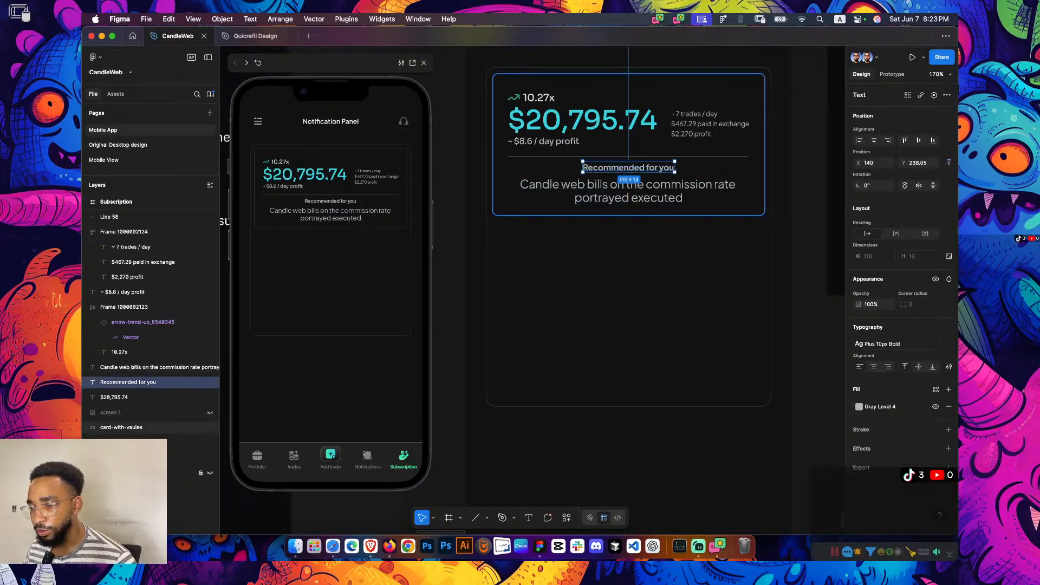
scroll(628, 244, "up", 1)
key("Escape")
Replace the word "portrayed" in the billing text with "per trade"
scroll(544, 214, "down", 3)
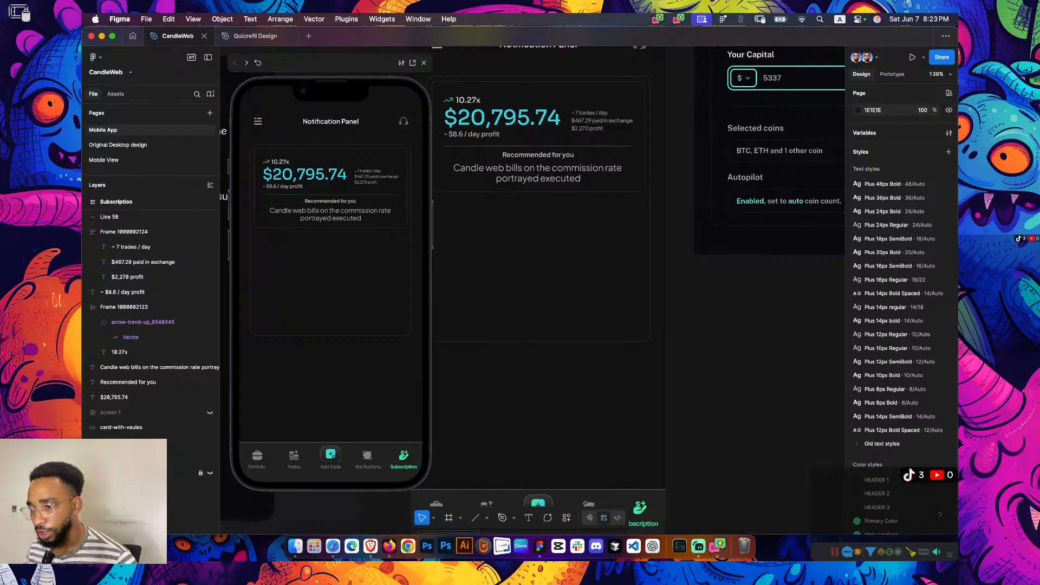
scroll(544, 214, "up", 3)
scroll(544, 213, "right", 7)
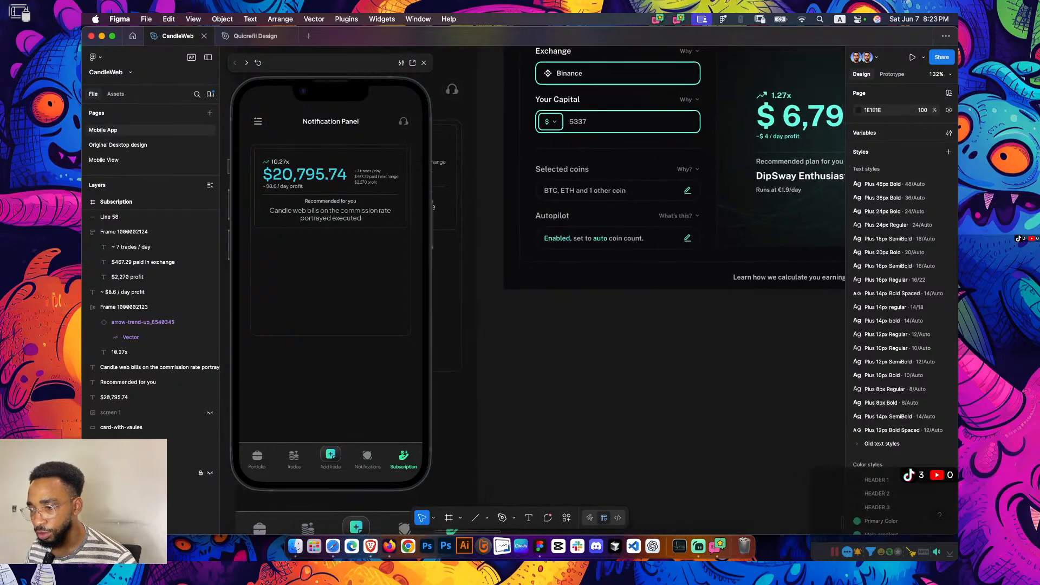
scroll(544, 214, "down", 2)
scroll(544, 213, "up", 2)
scroll(544, 213, "left", 6)
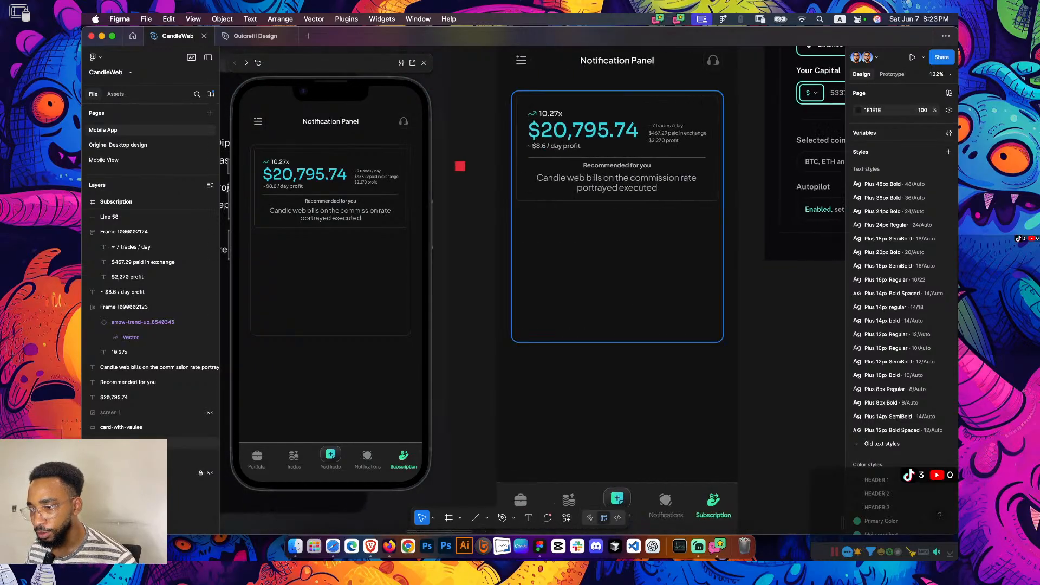
scroll(545, 213, "up", 5)
scroll(595, 185, "down", 2)
double_click(596, 186)
mouse_move(494, 197)
left_mouse_down()
mouse_move(533, 197)
mouse_move(506, 197)
left_mouse_up()
left_click(532, 197)
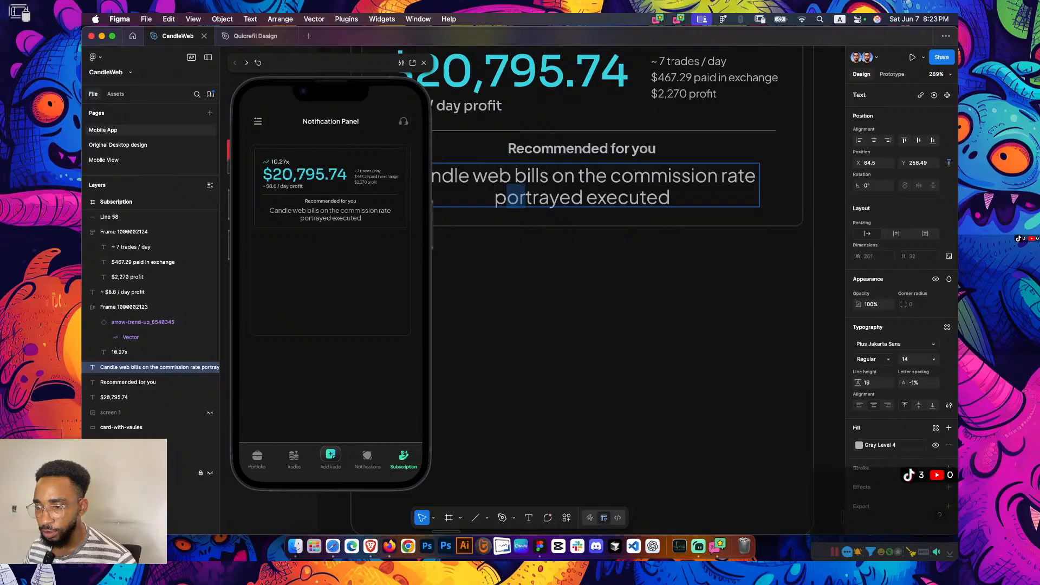
type("er")
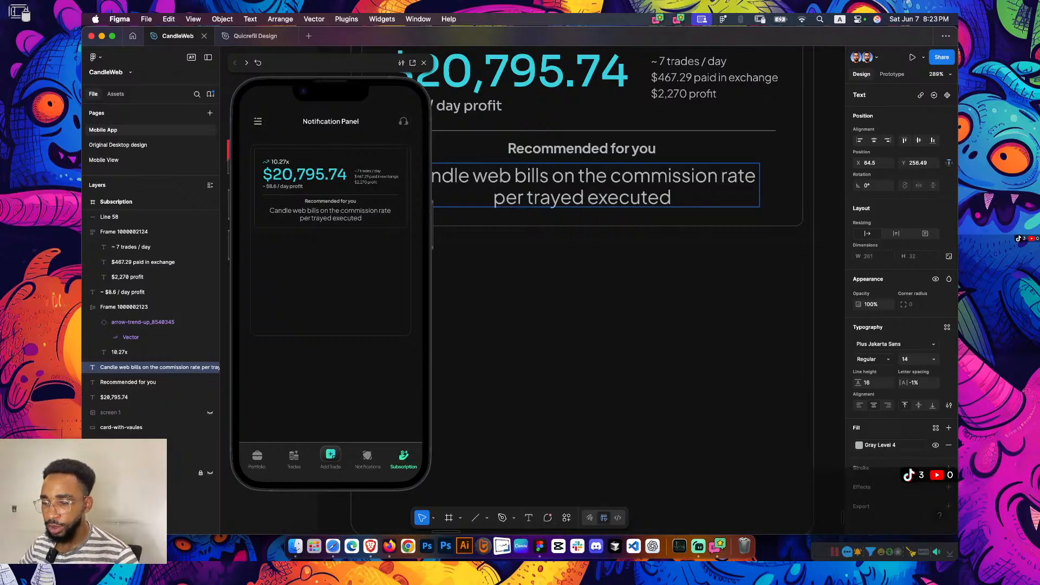
double_click(540, 197)
type("trade")
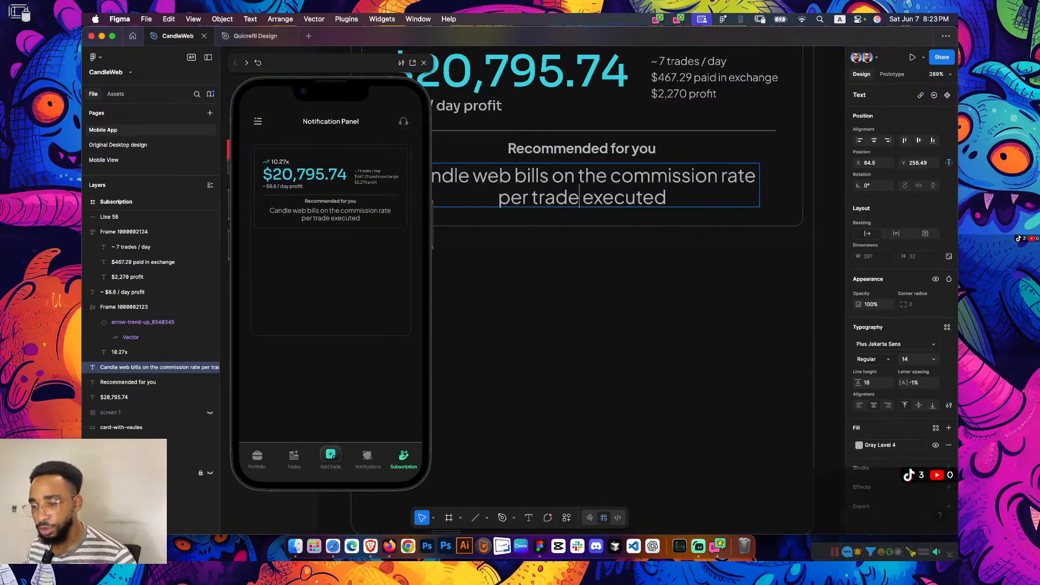
Apply the Main gradient fill style to the words "per trade executed" in the billing text
left_click_drag(498, 197, 666, 197)
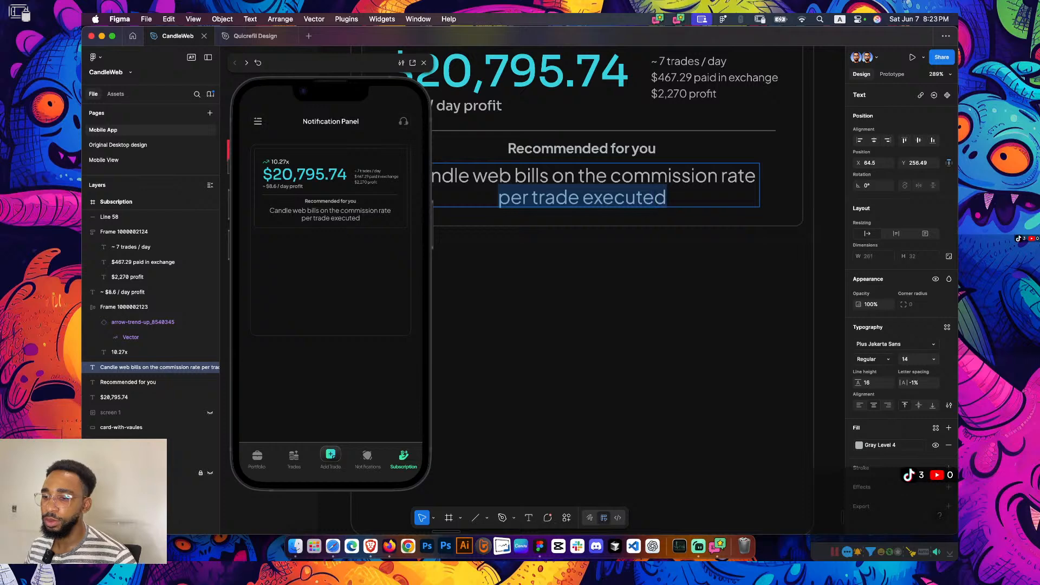
left_click(859, 445)
scroll(789, 451, "down", 5)
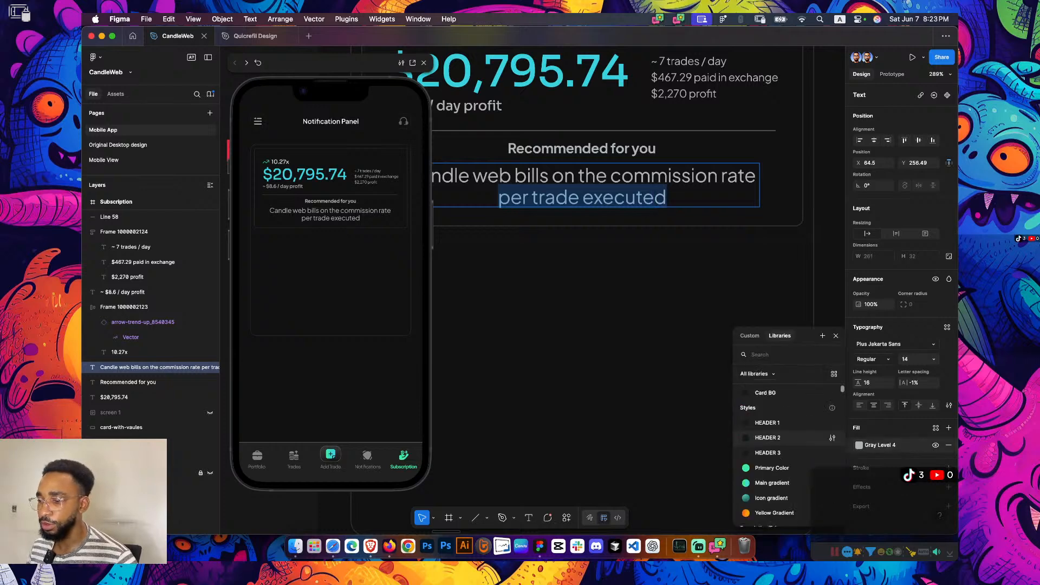
left_click(783, 480)
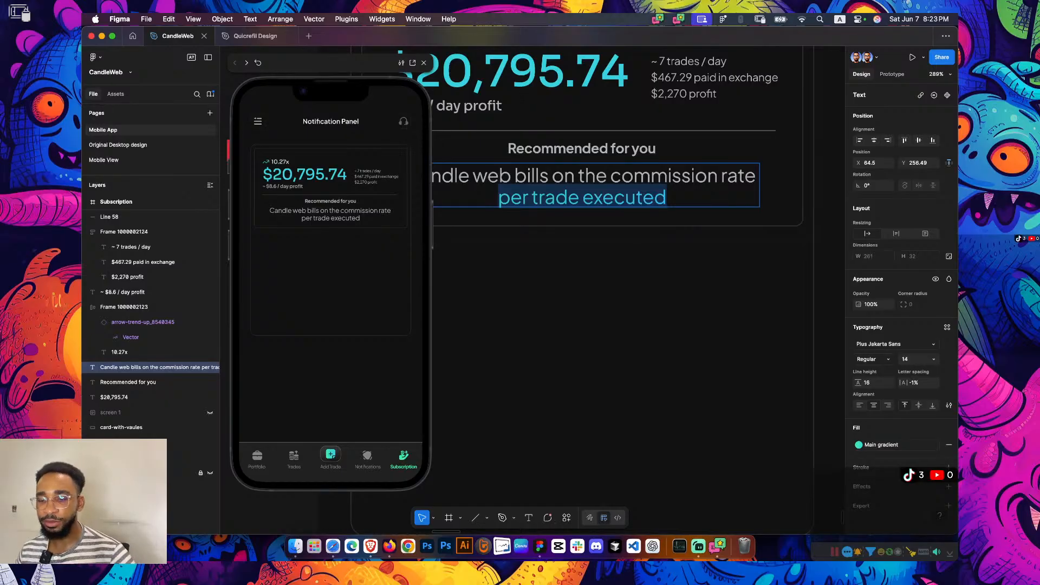
key("Escape")
scroll(637, 276, "left", 3)
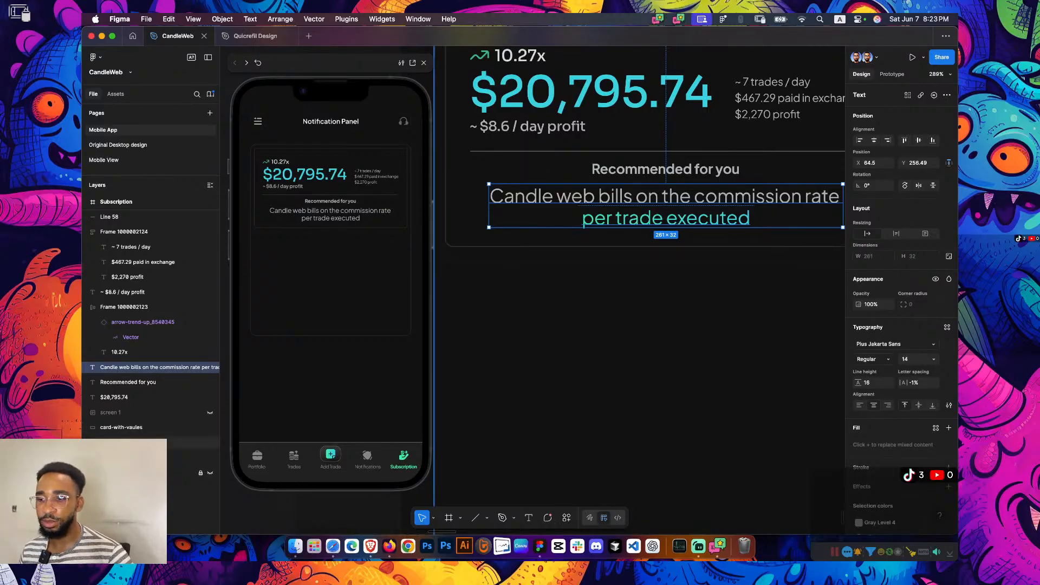
left_click(639, 281)
scroll(592, 208, "down", 5)
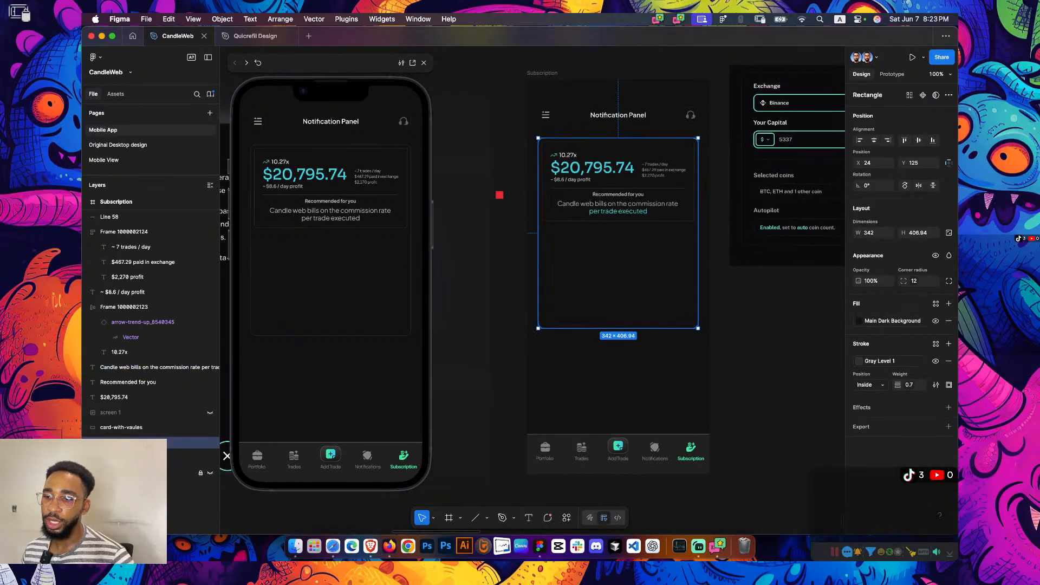
key("Escape")
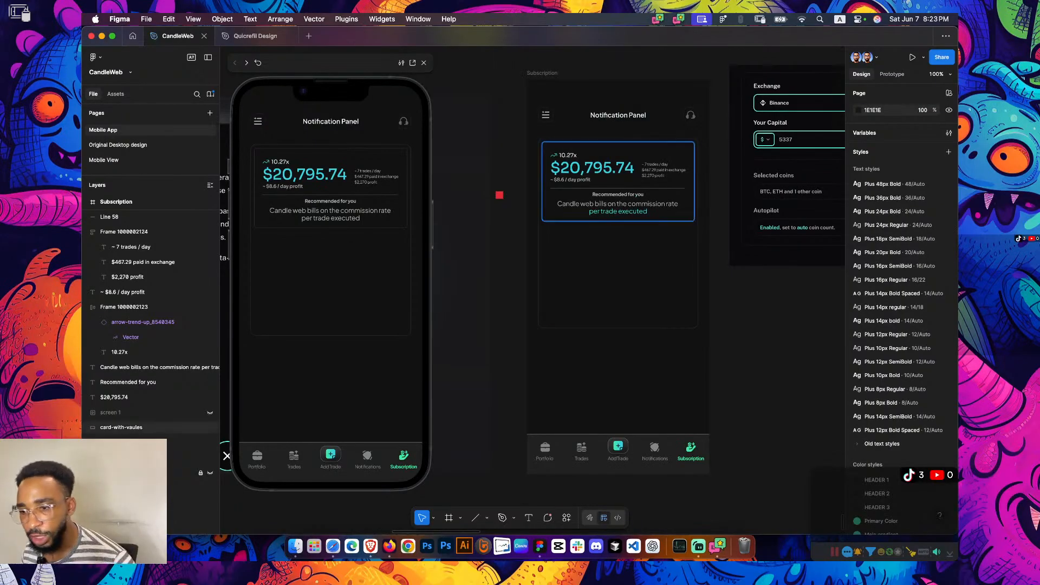
Set the billing text's font size to 12
scroll(626, 206, "up", 4)
left_click(626, 206)
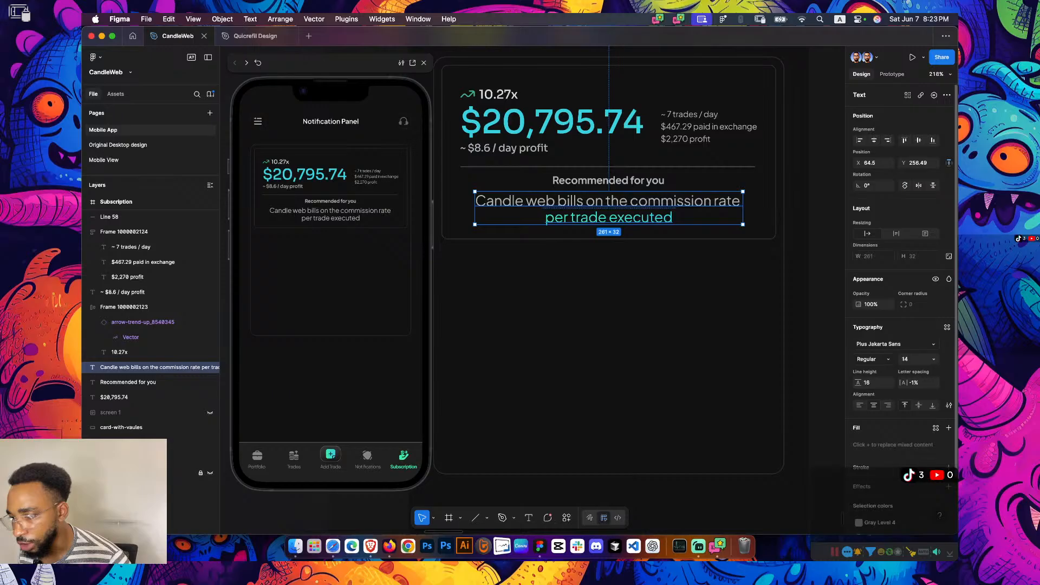
left_click(916, 359)
type("1")
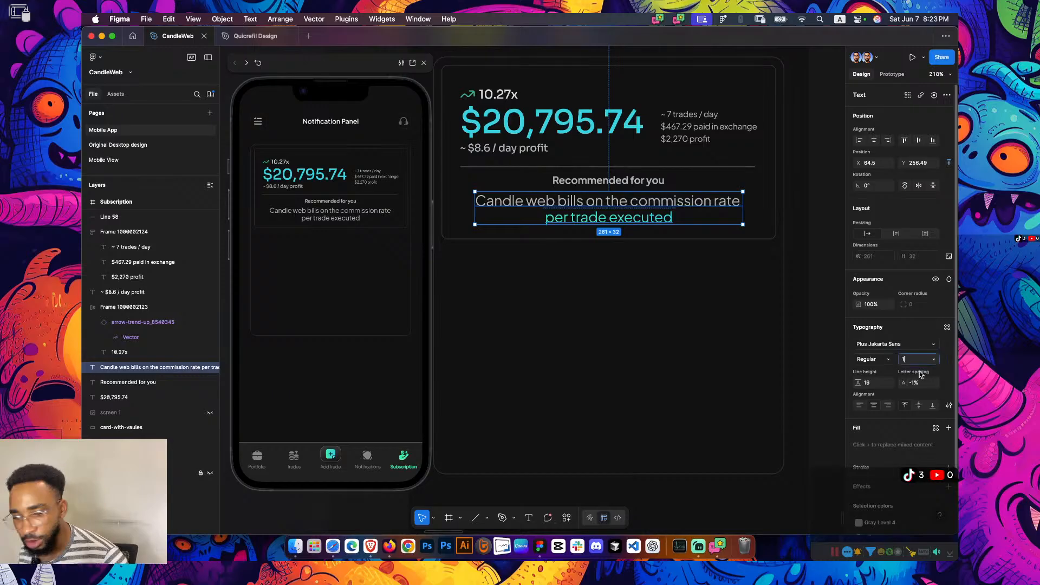
type("2")
key("Return")
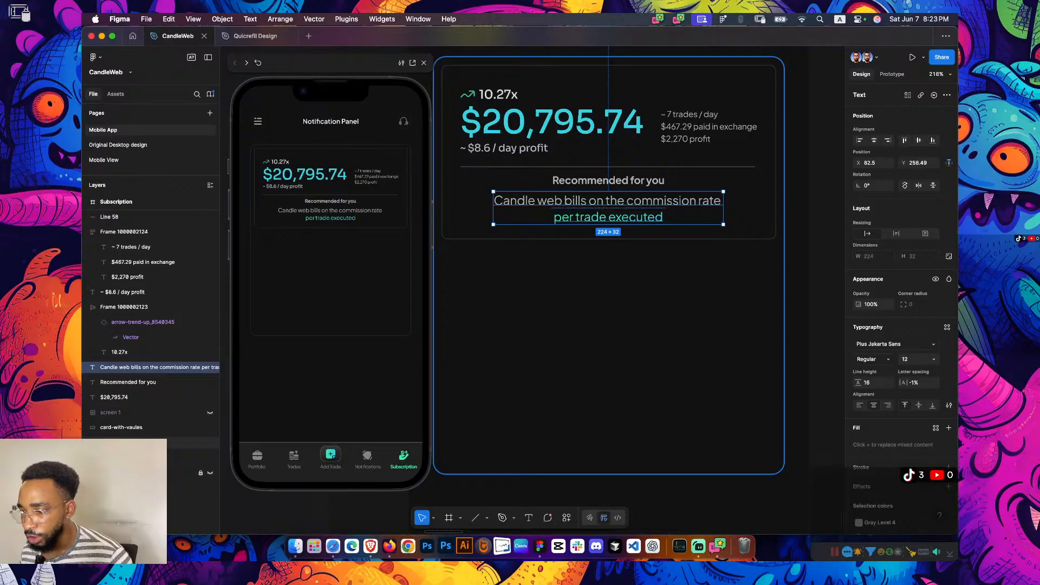
Widen the billing text box symmetrically to about 286 px and remove the line break before "per trade"
left_click_drag(723, 208, 747, 208)
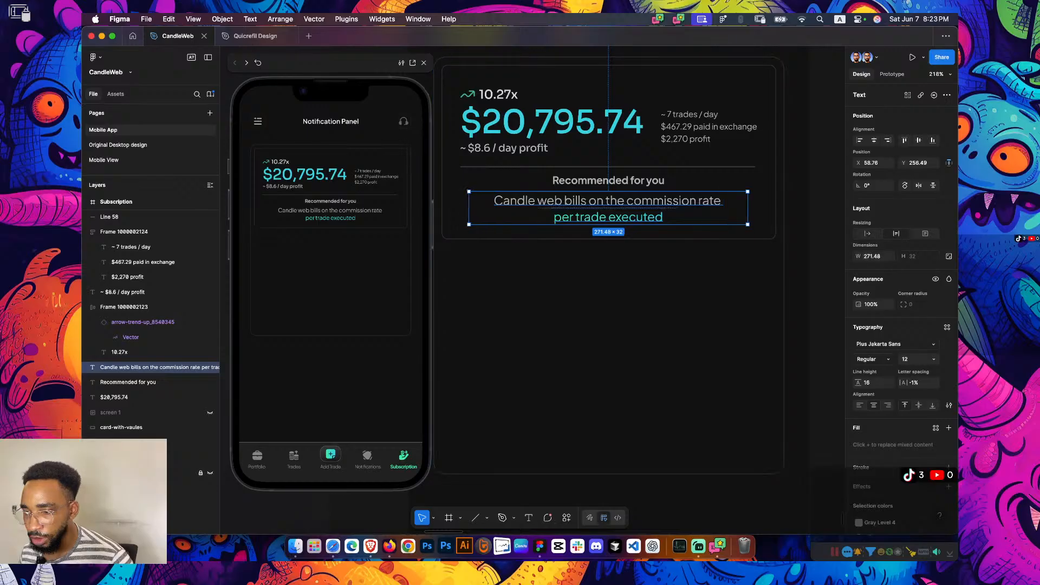
double_click(761, 208)
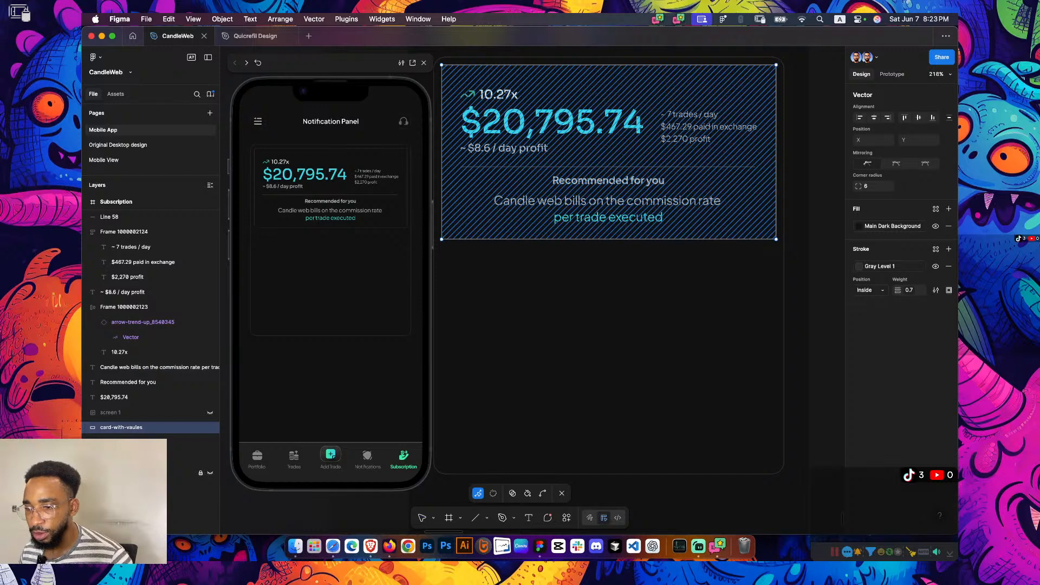
key("Escape")
double_click(704, 208)
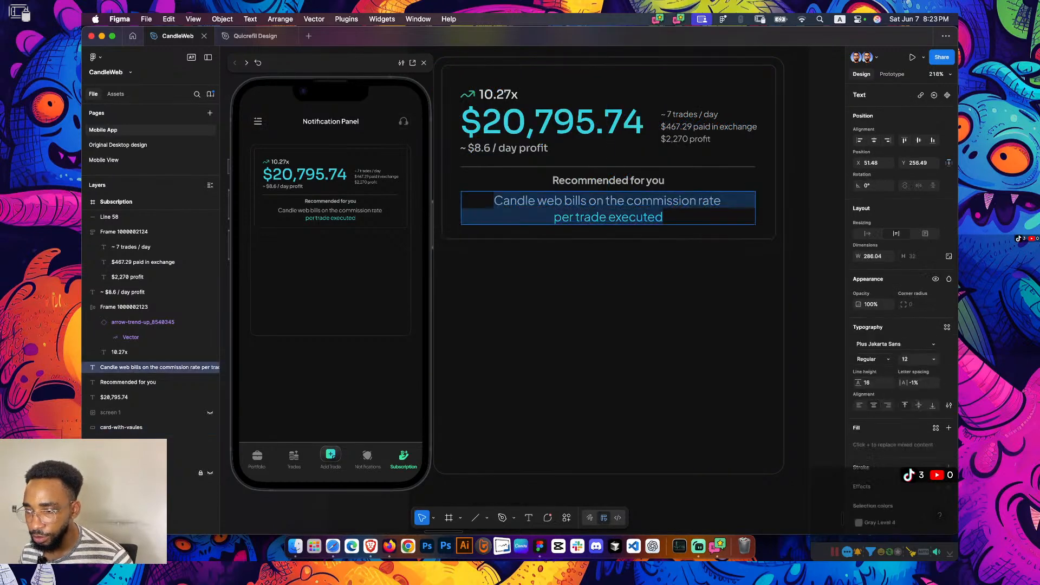
left_click(662, 216)
key("BackSpace")
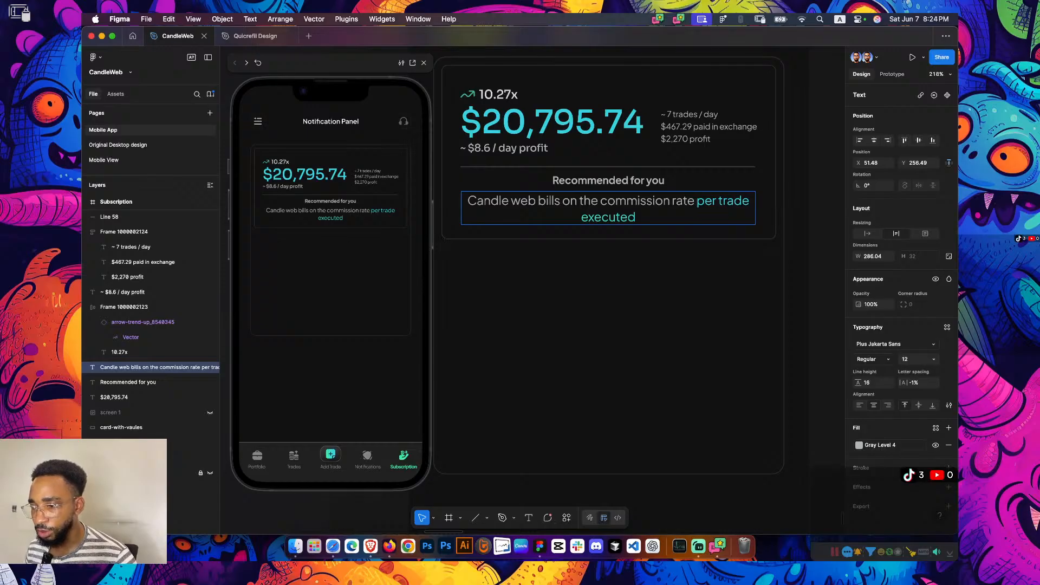
Narrow the billing text box symmetrically to about 214 px wide and set its line height to 14
key("Escape")
left_click_drag(755, 208, 717, 208)
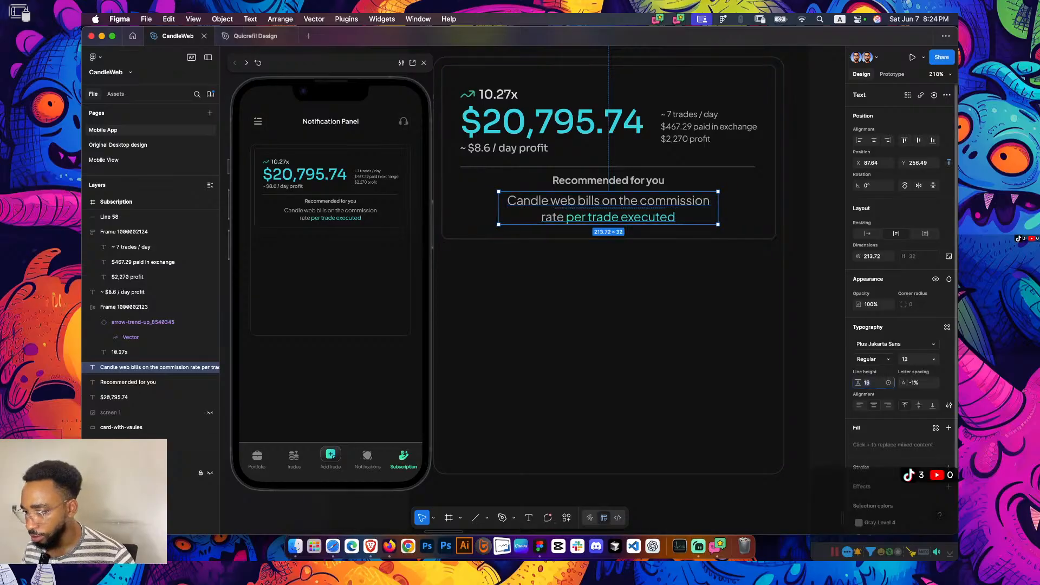
left_click(869, 382)
type("14")
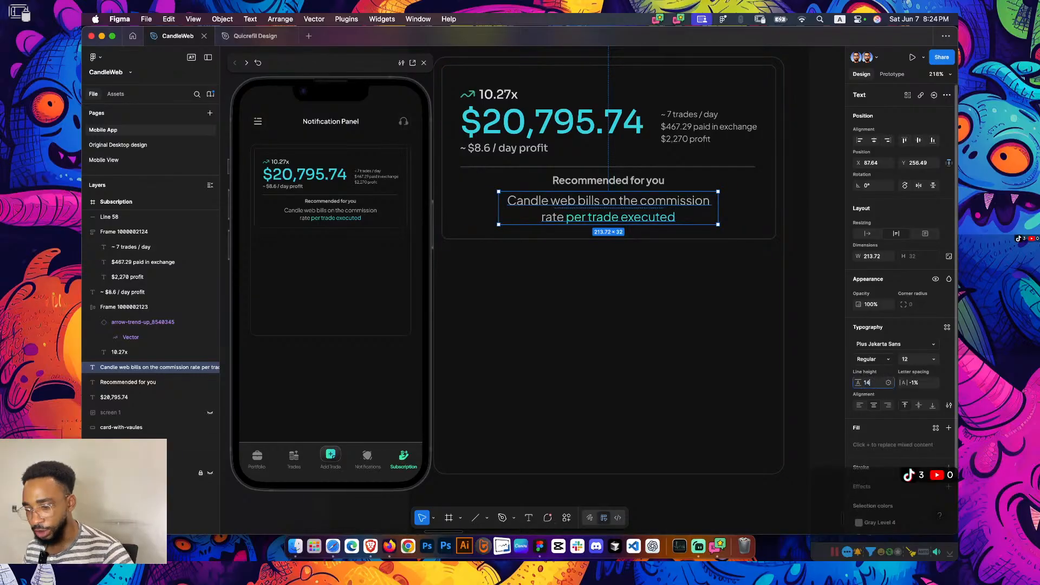
key("Return")
key("Escape")
Select the billing text together with the "Recommended for you" heading to adjust the spacing between them
scroll(630, 195, "up", 3)
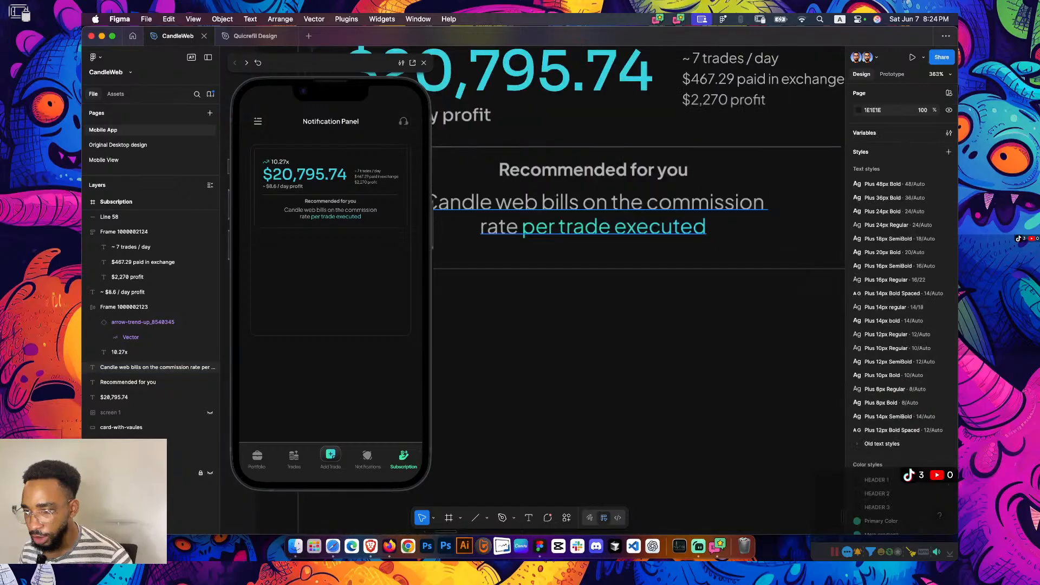
left_click(593, 214)
left_click(594, 169, "shift")
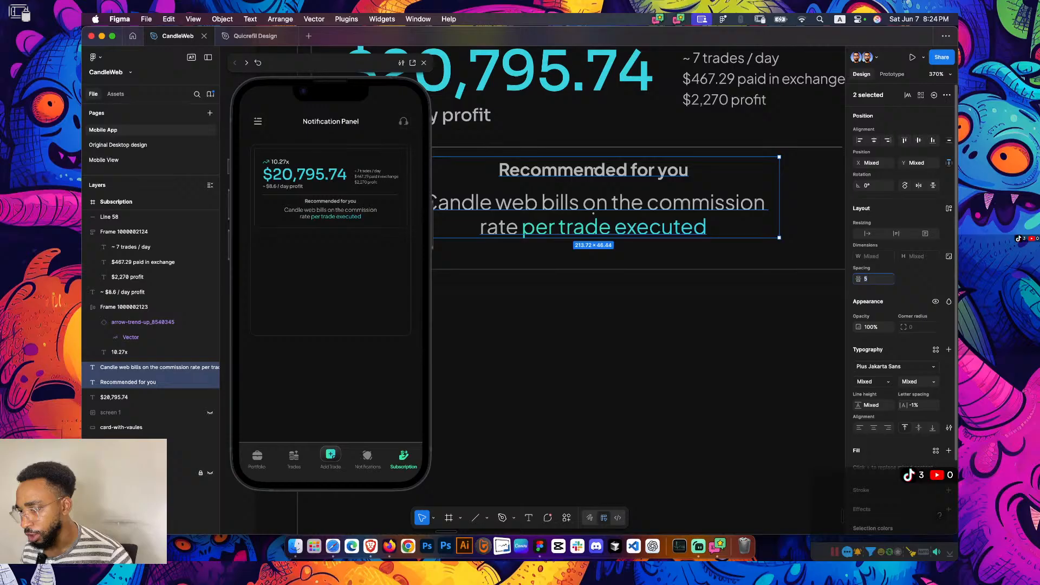
Apply the Light Gray library colour to the "Recommended for you" heading in the Subscription screen's card
left_click(726, 312)
scroll(726, 312, "down", 5)
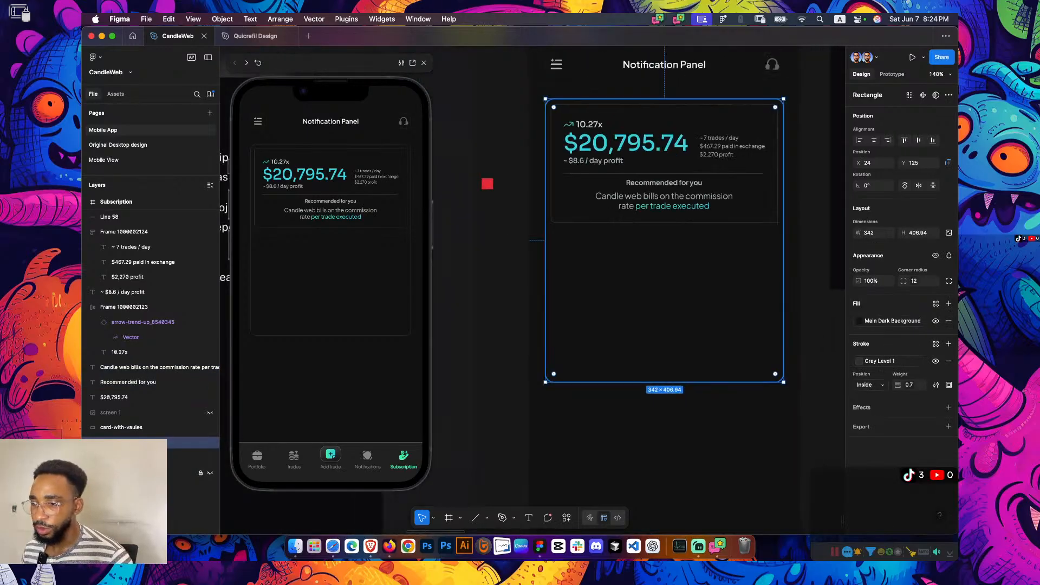
left_click(664, 183)
left_click(859, 406)
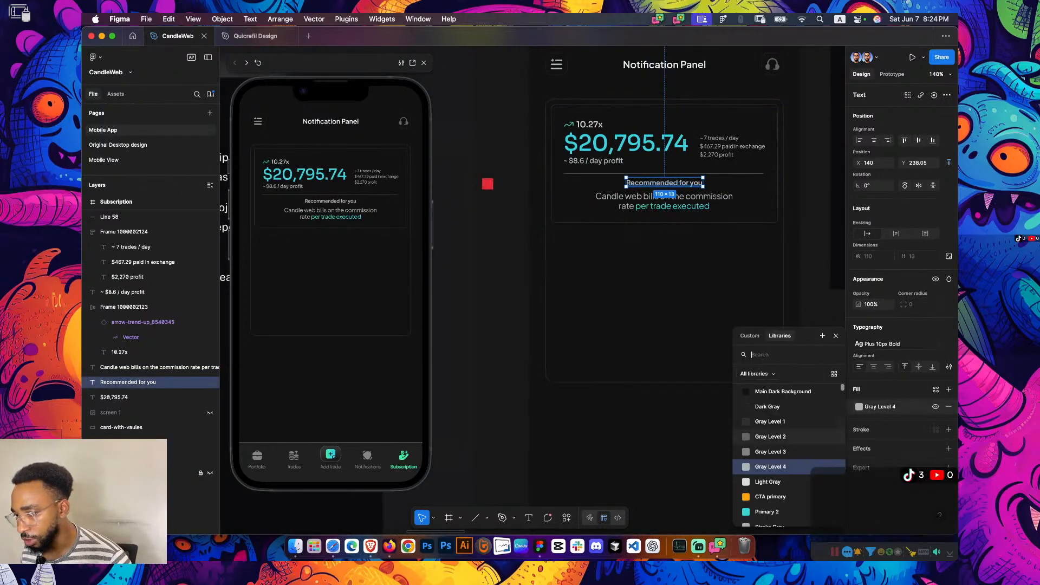
left_click(767, 455)
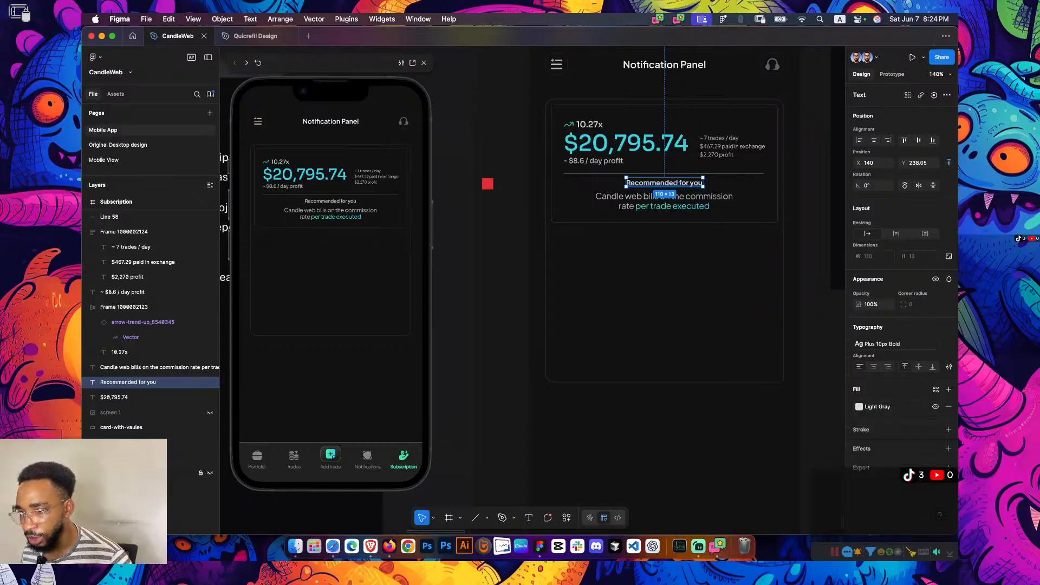
Set the "Recommended for you" heading's fill to the Main Light Color style and deselect it
left_click(858, 407)
scroll(789, 455, "down", 3)
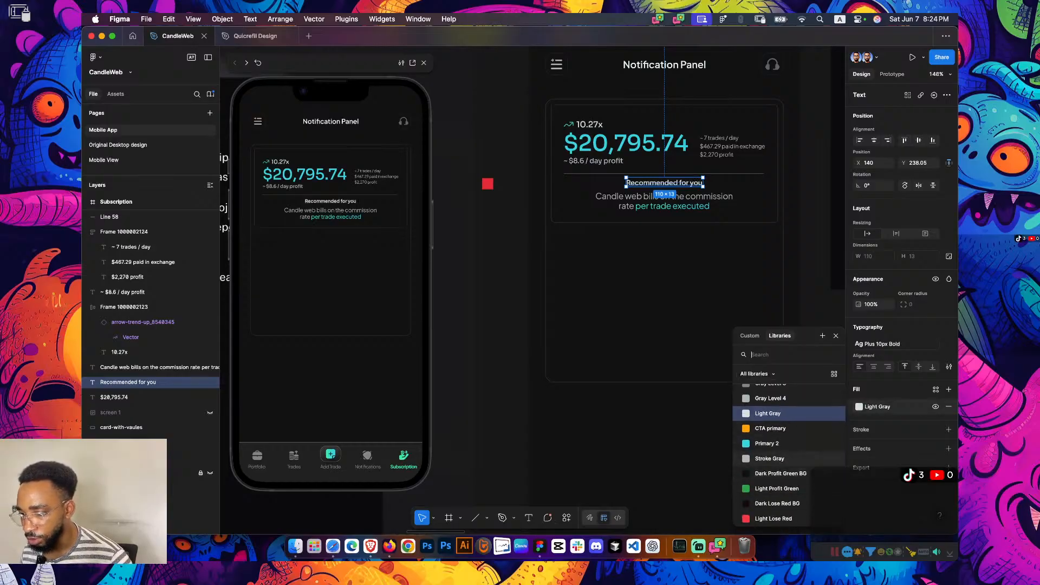
scroll(788, 455, "up", 5)
scroll(789, 449, "down", 8)
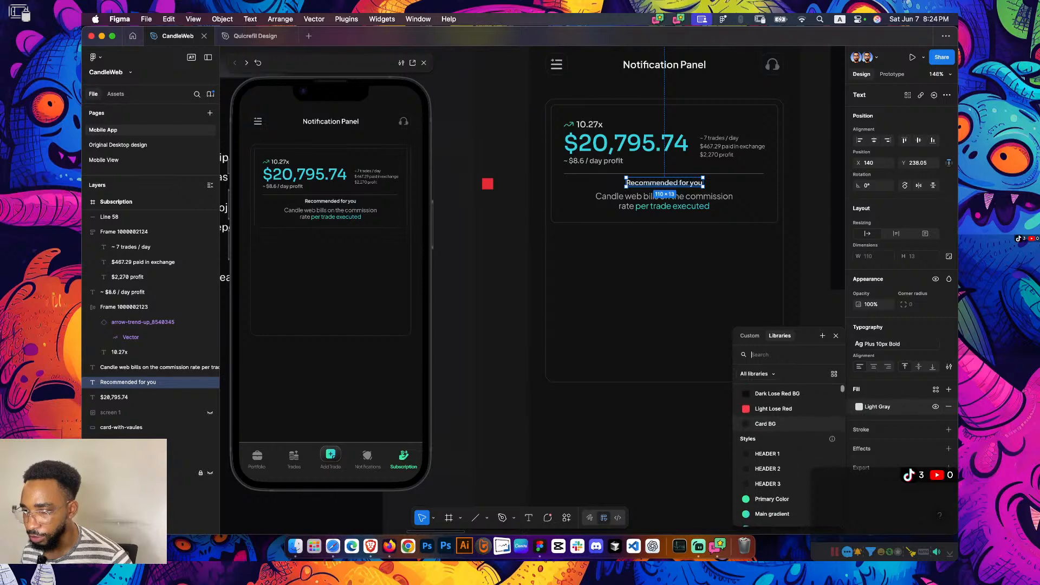
scroll(789, 447, "up", 1)
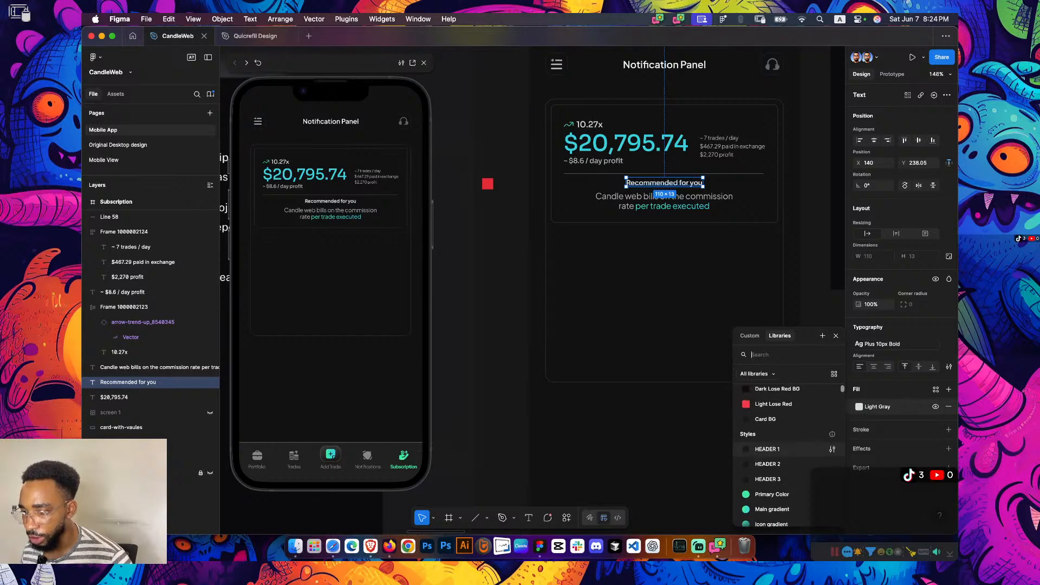
key("super+z")
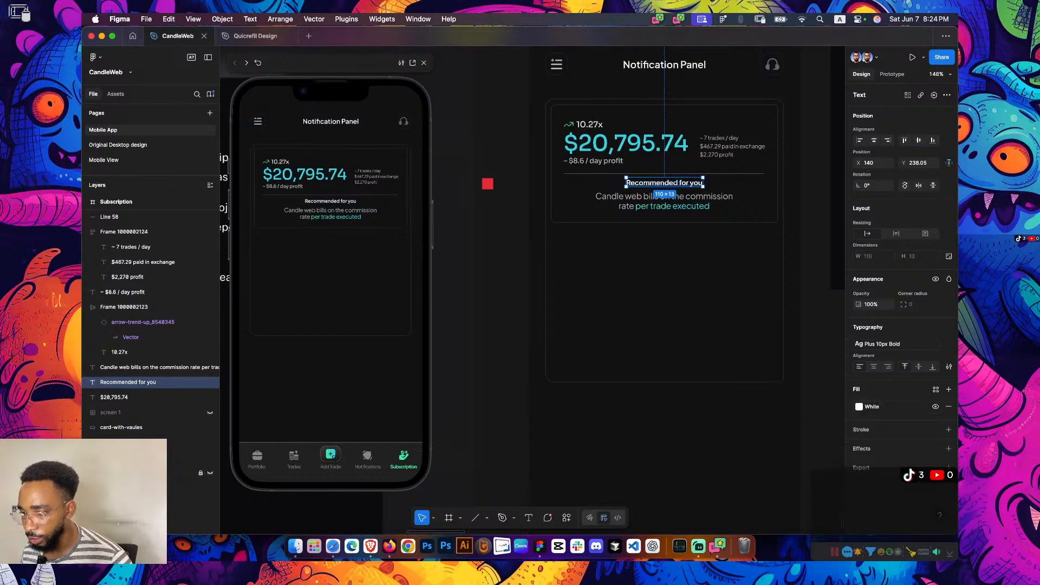
key("Escape")
scroll(545, 252, "up", 5)
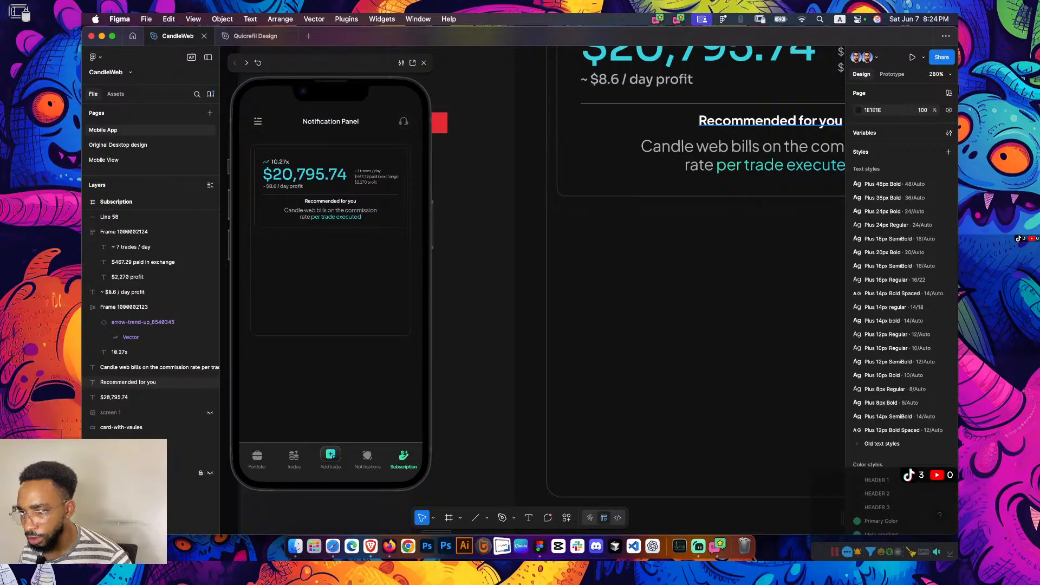
left_click(769, 120)
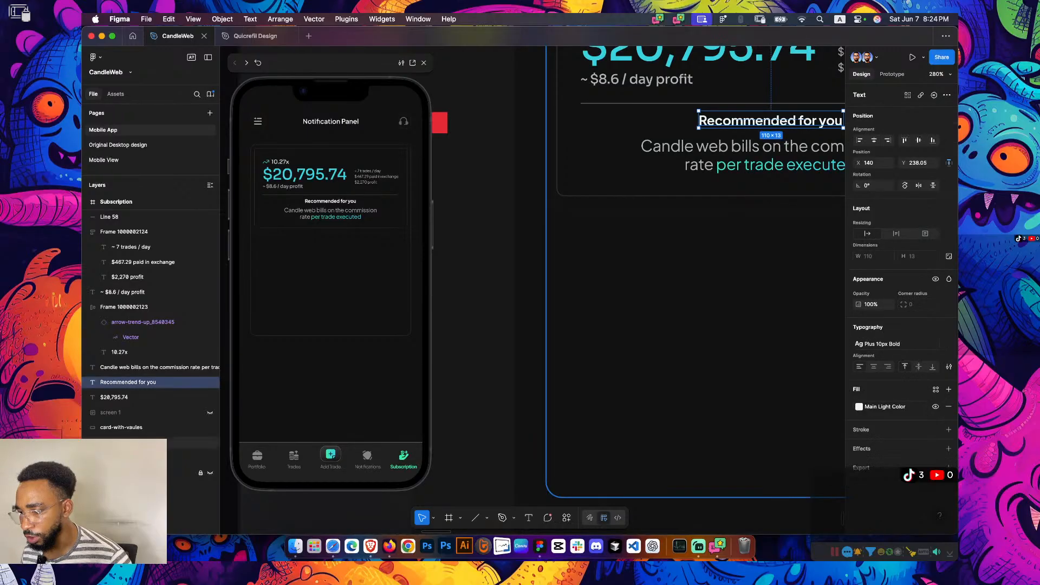
key("Escape")
scroll(545, 292, "down", 5)
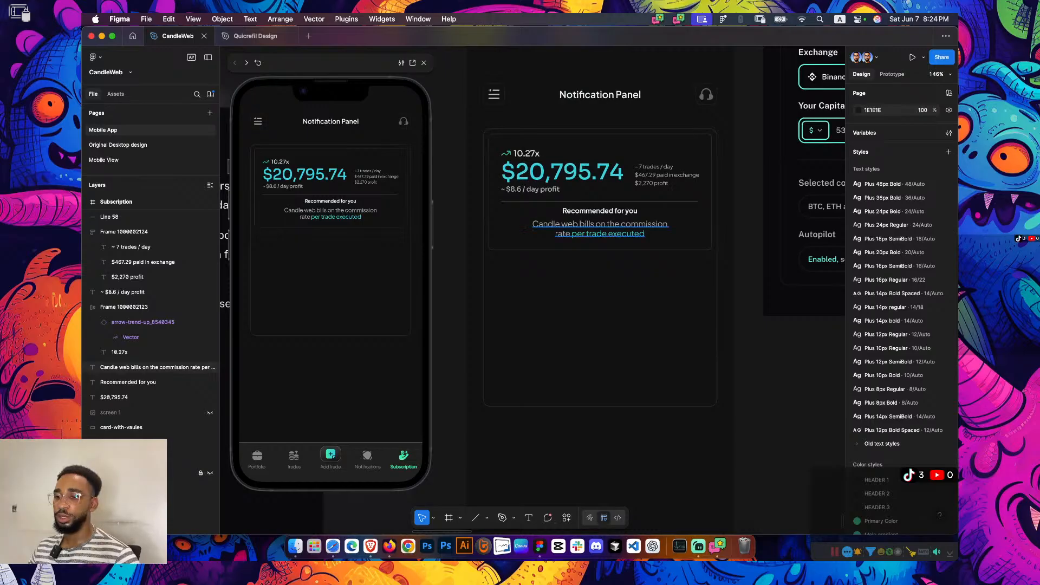
Left-align the text of the "Recommended for you" heading and commission description, and align both layers by their left edges
left_click(600, 228)
left_click(600, 210, "shift")
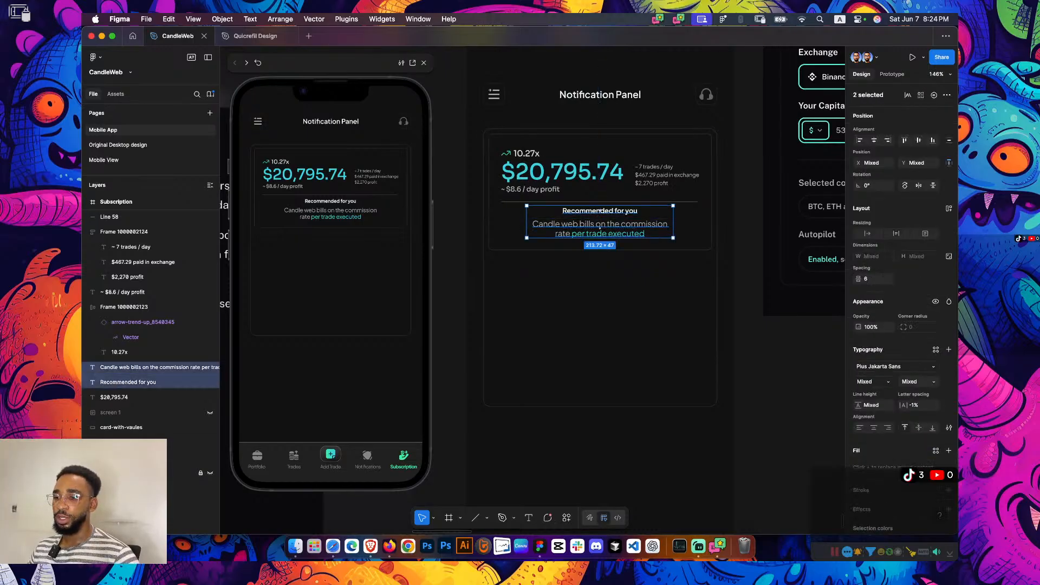
key("alt+super+l")
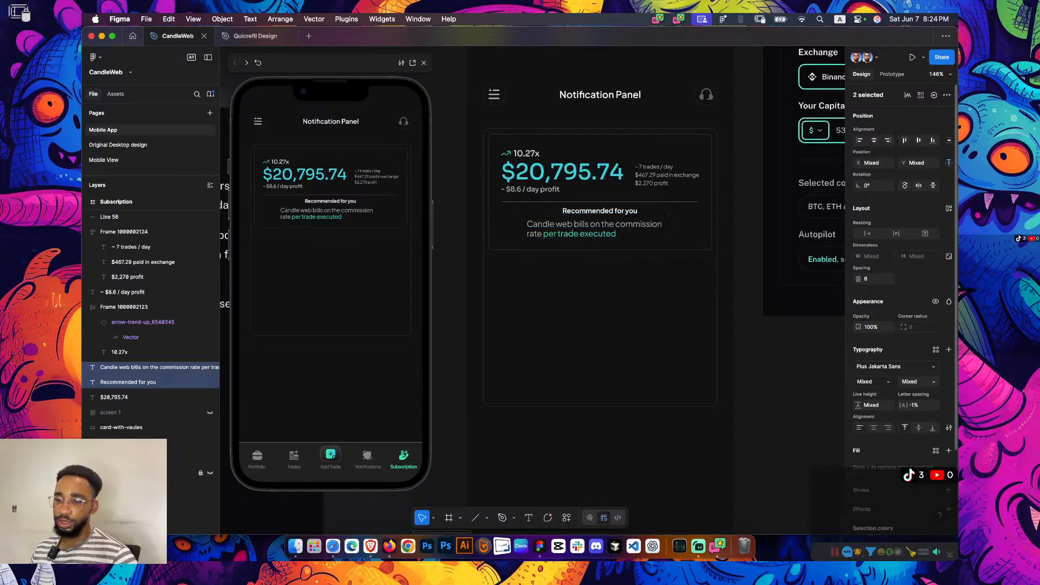
key("alt+a")
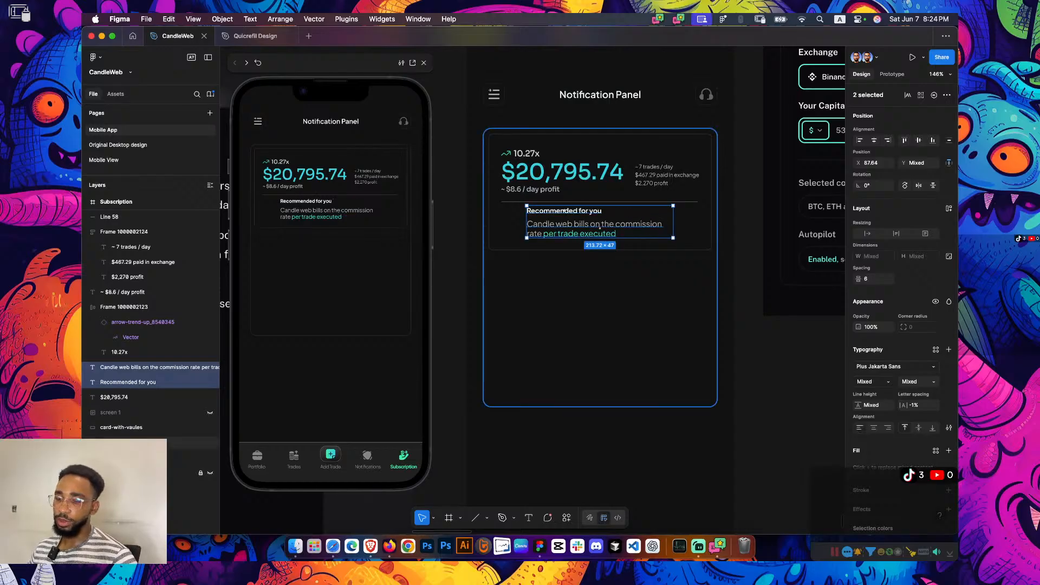
Move the heading and description left to X 55.64 using the ruler guides as reference, and hide the rulers again
key("shift+r")
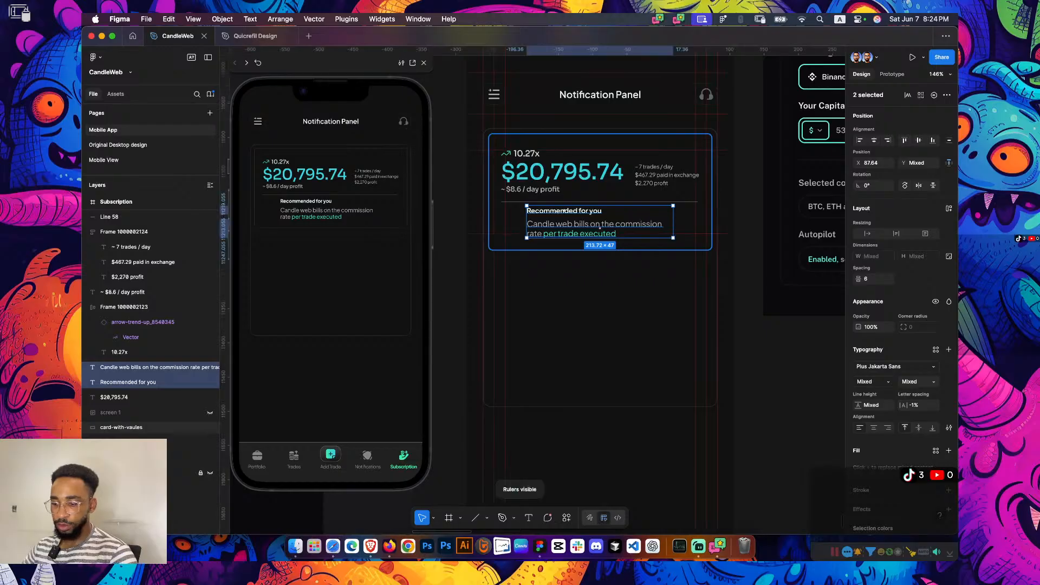
key("shift+Left")
key("shift+Left")
key("shift+Left")
scroll(493, 219, "up", 5)
scroll(614, 196, "up", 1)
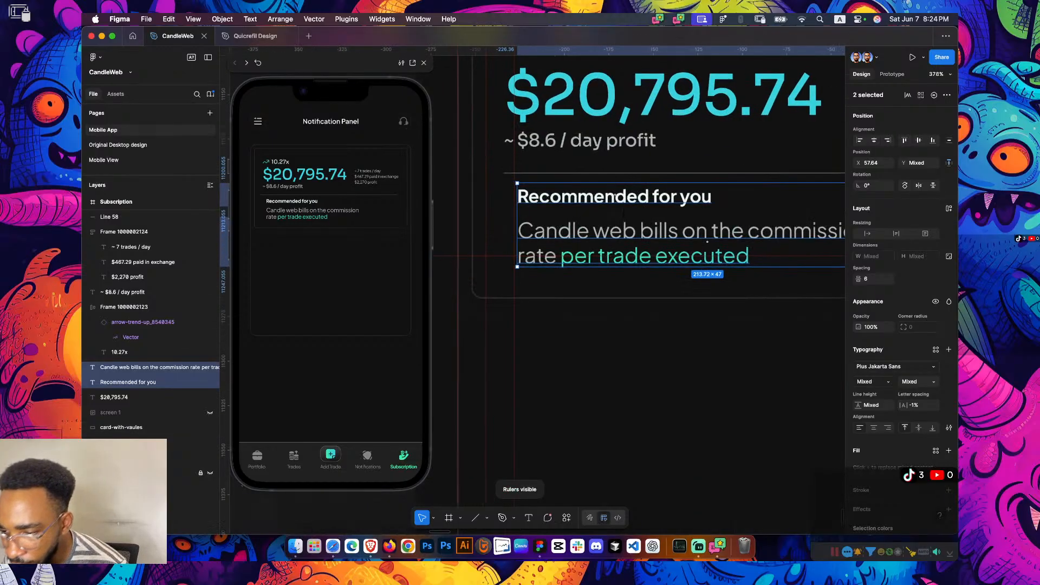
scroll(614, 195, "up", 3)
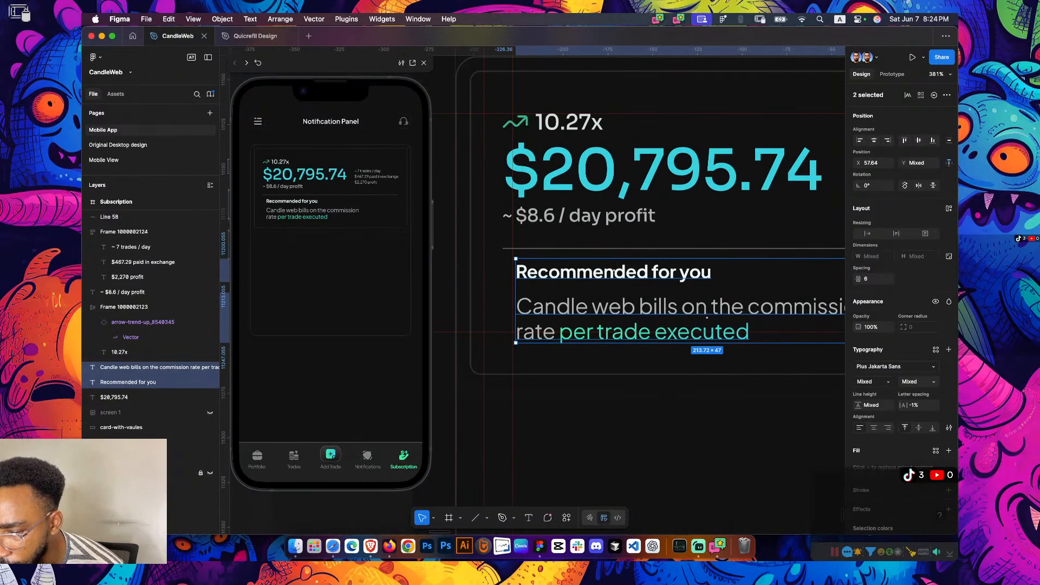
key("Left")
key("Left")
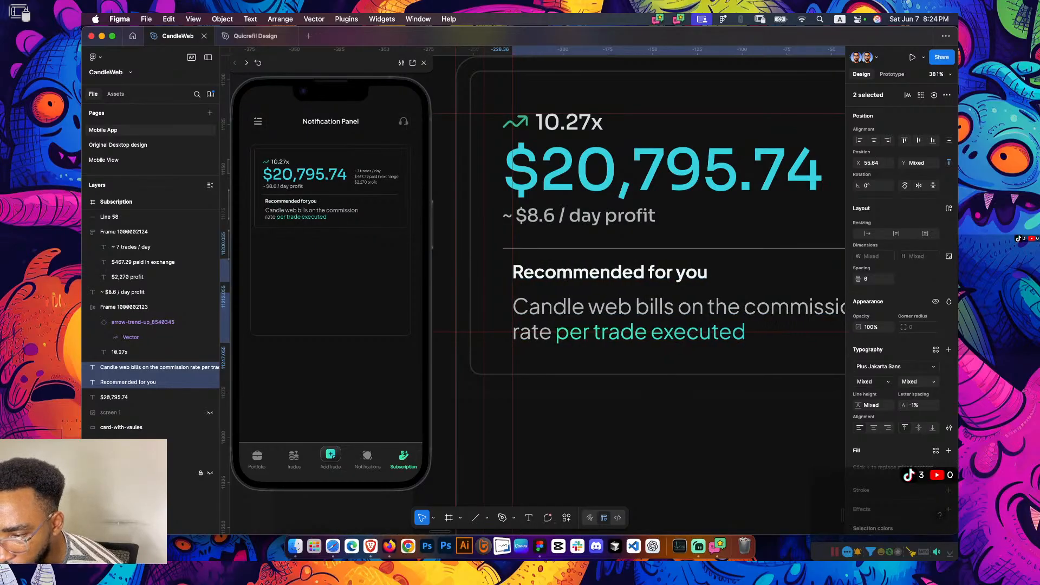
key("shift+r")
scroll(497, 222, "down", 3)
scroll(496, 222, "right", 3)
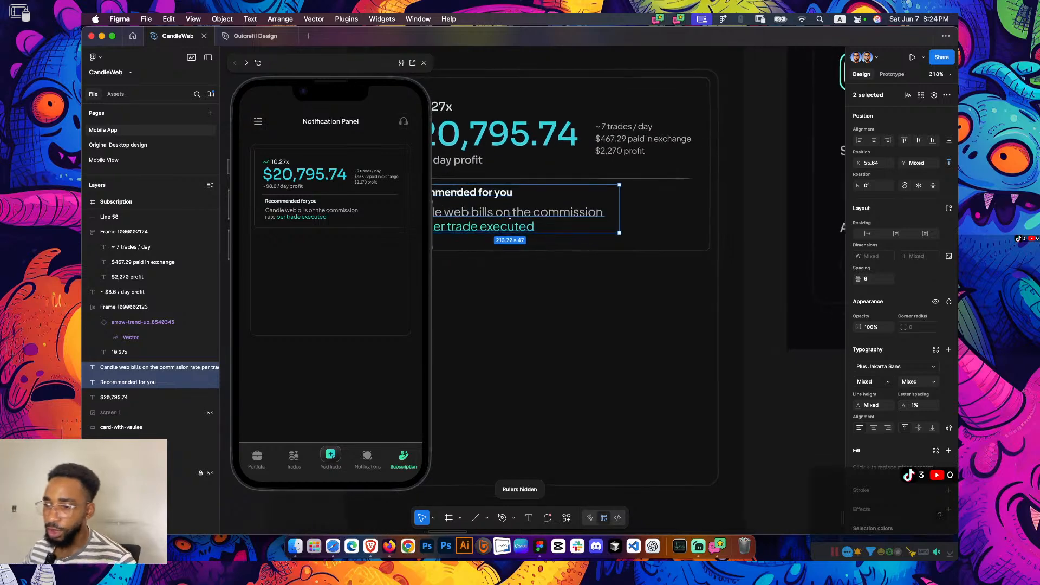
key("Escape")
scroll(475, 124, "left", 2)
scroll(532, 221, "down", 5)
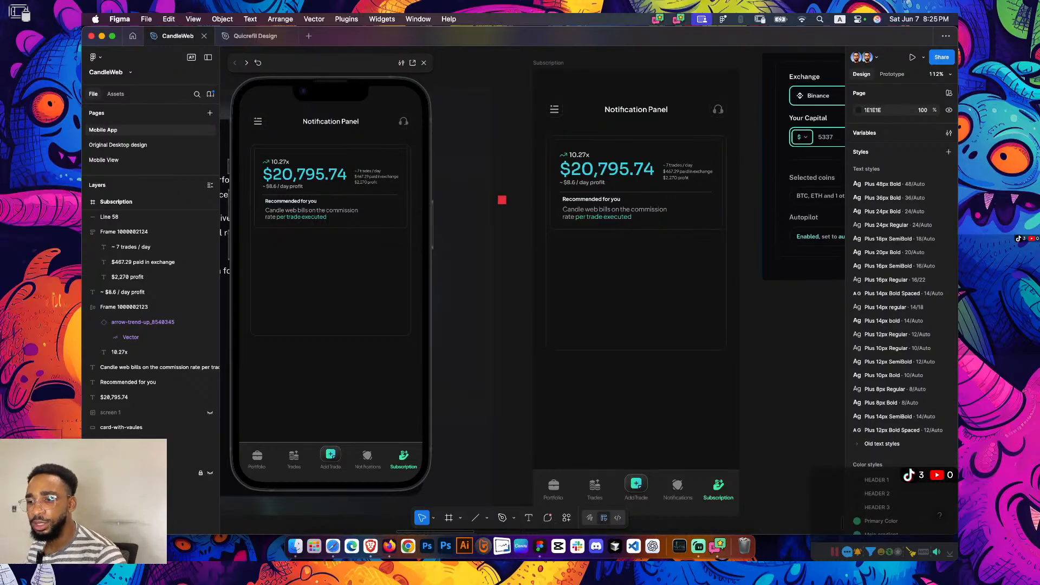
Shift the heading and commission description down together to about Y 243, balancing the spacing below the divider line
scroll(617, 212, "up", 5)
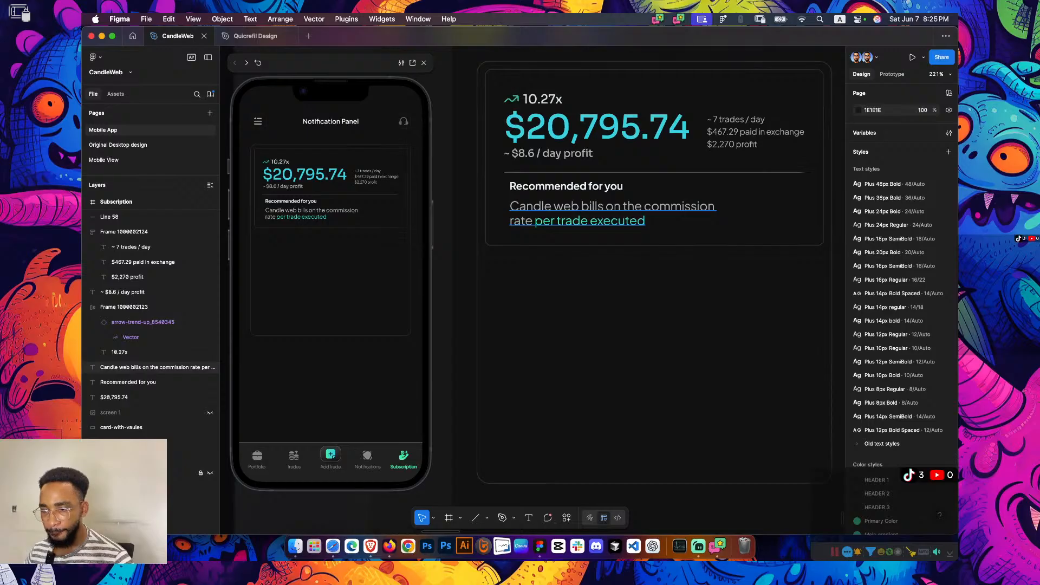
left_click(617, 213)
key("alt")
left_click(566, 186)
left_click(585, 209, "shift")
key("alt")
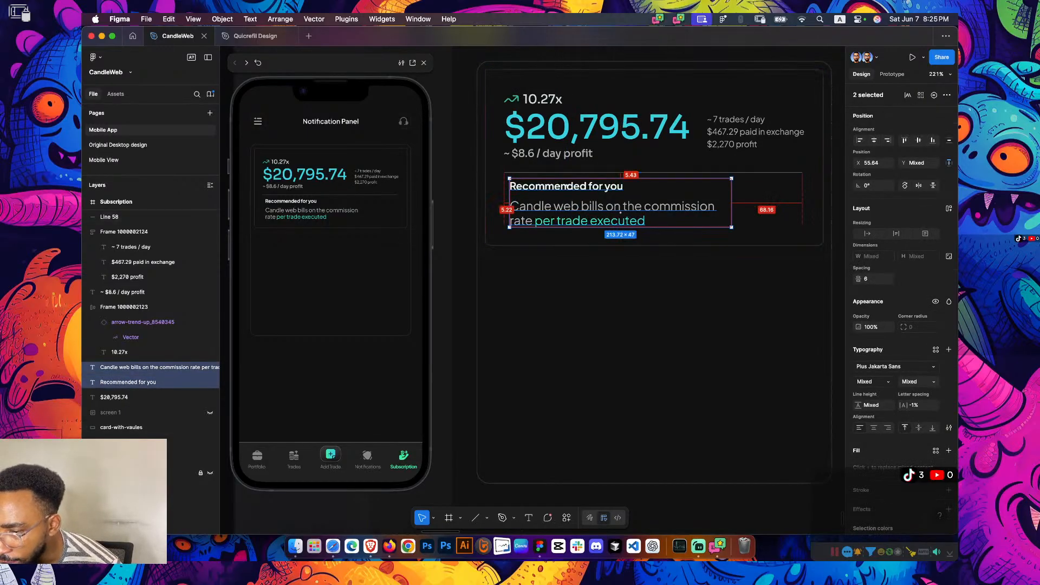
left_click_drag(566, 186, 566, 189)
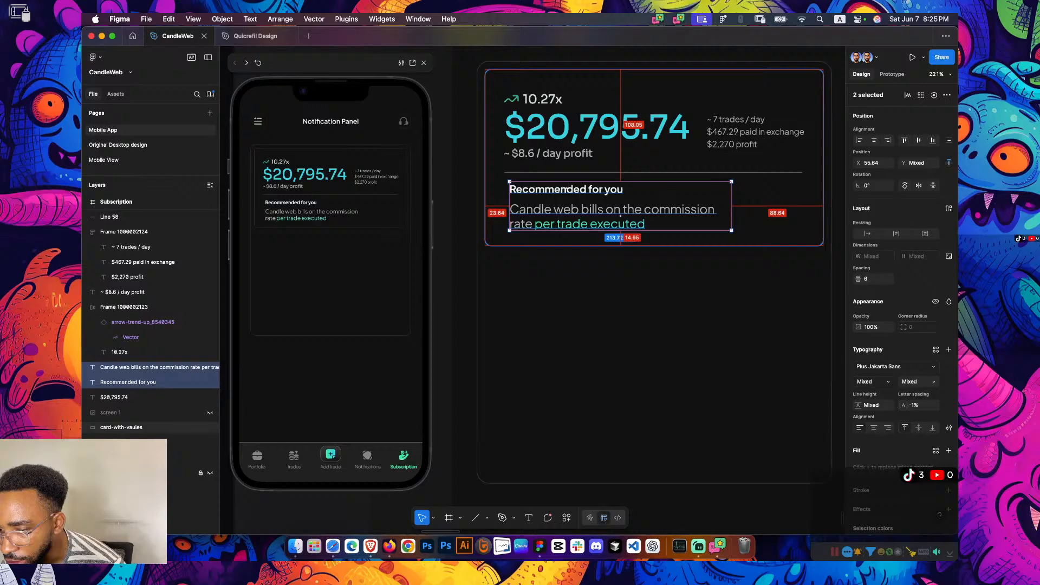
key("Down")
key("Down")
key("Down")
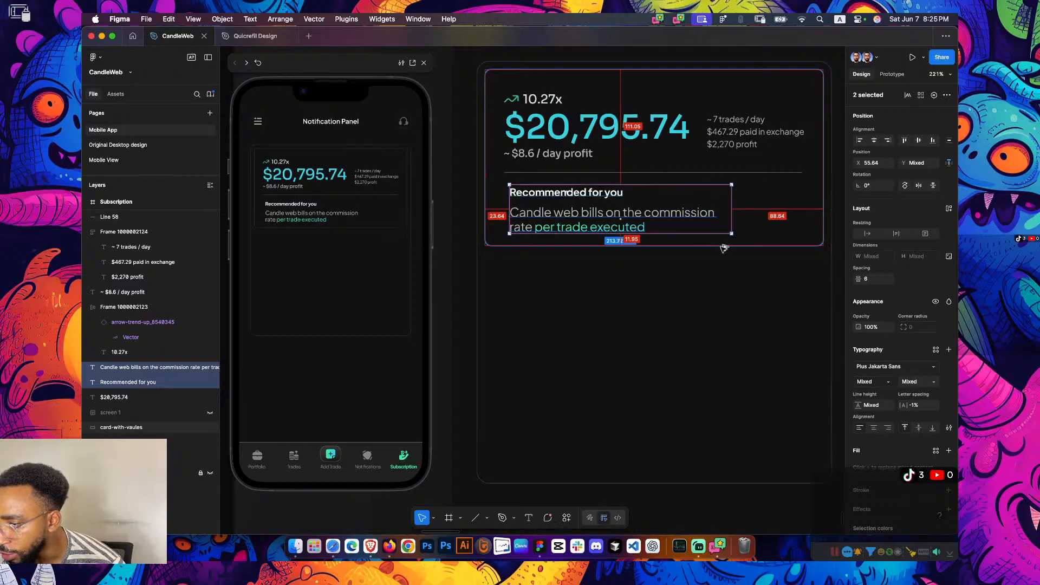
key("Up")
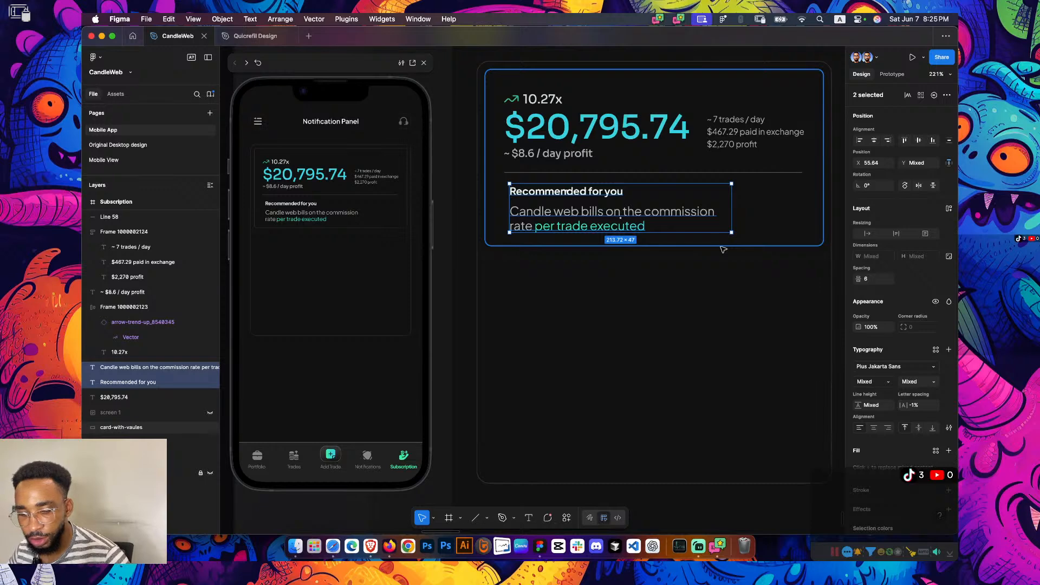
Wrap the heading and description in an auto layout frame and set its position to X 55, Y 243
key("shift+a")
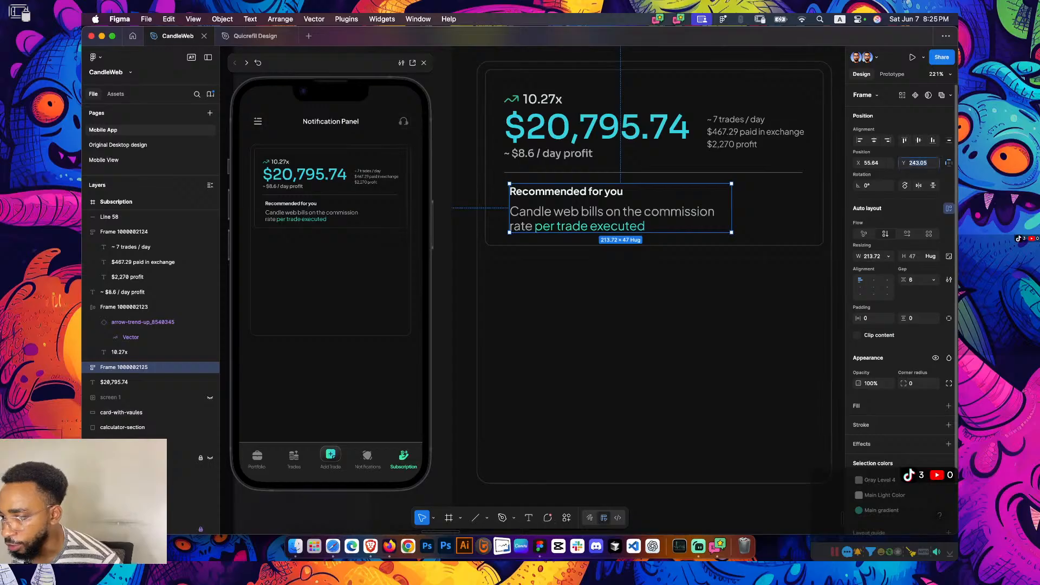
left_click(923, 162)
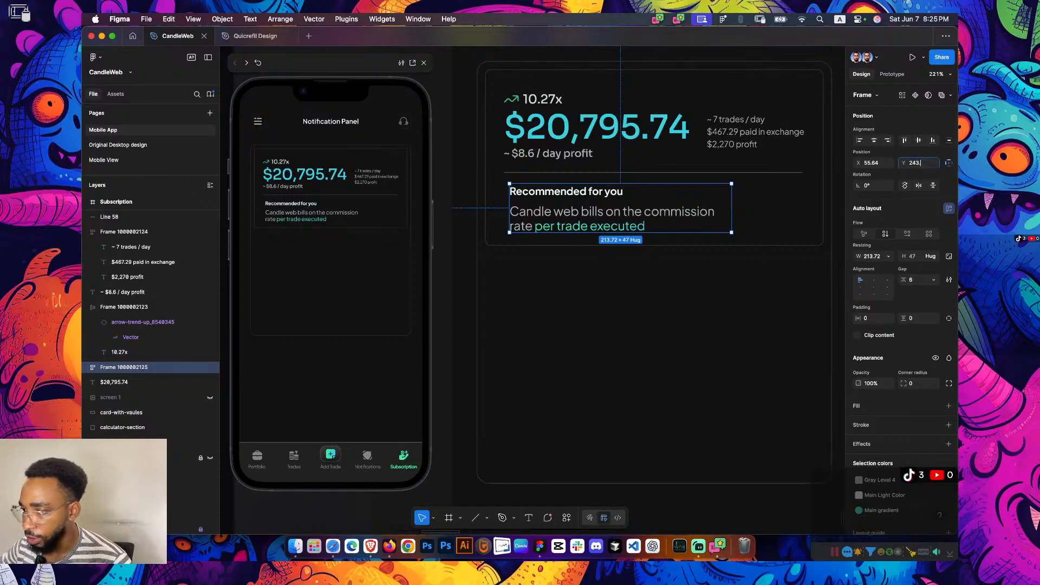
key("Return")
key("alt")
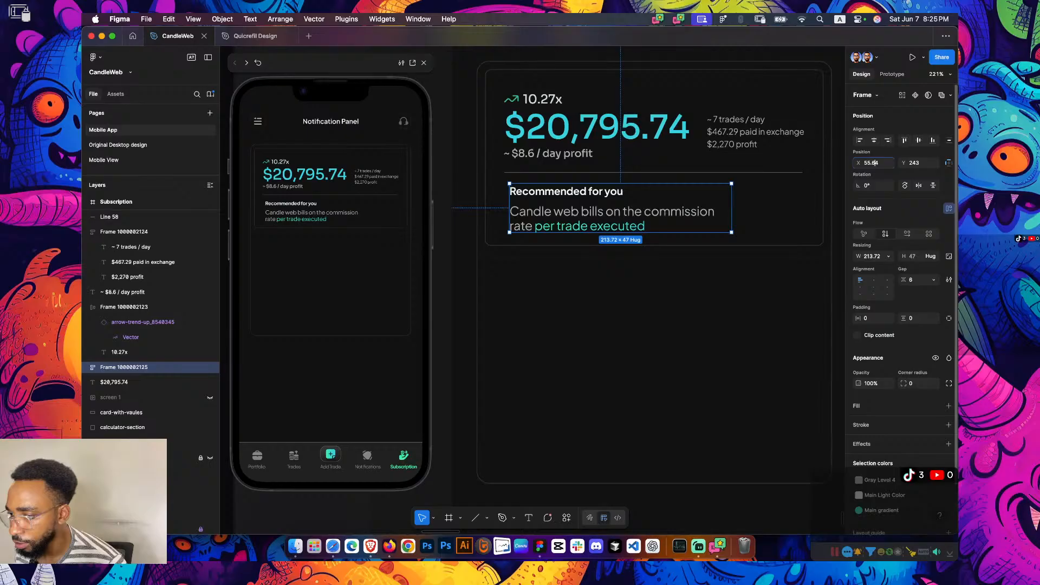
key("BackSpace")
key("BackSpace")
key("BackSpace")
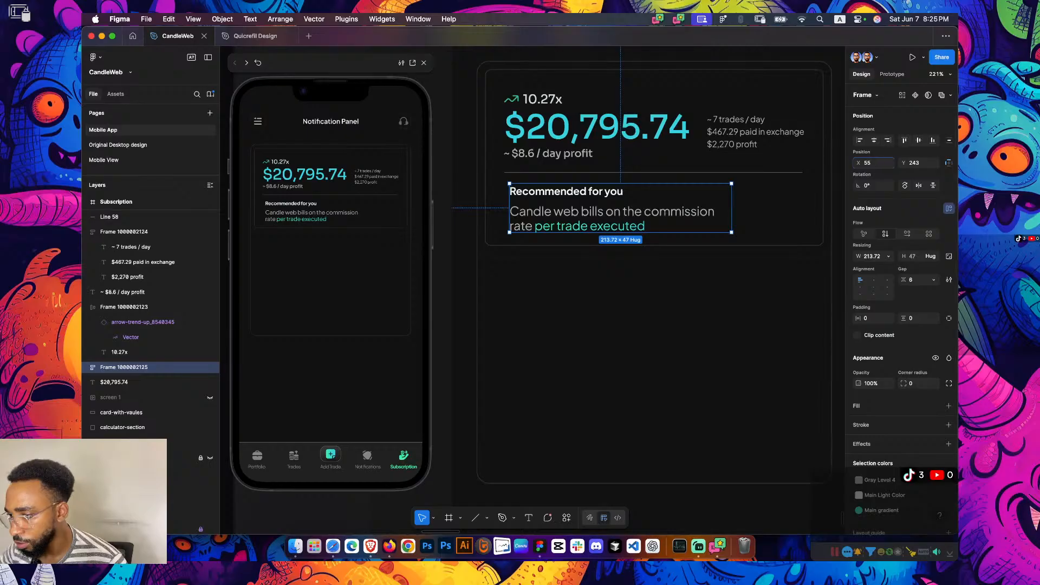
key("Return")
key("alt")
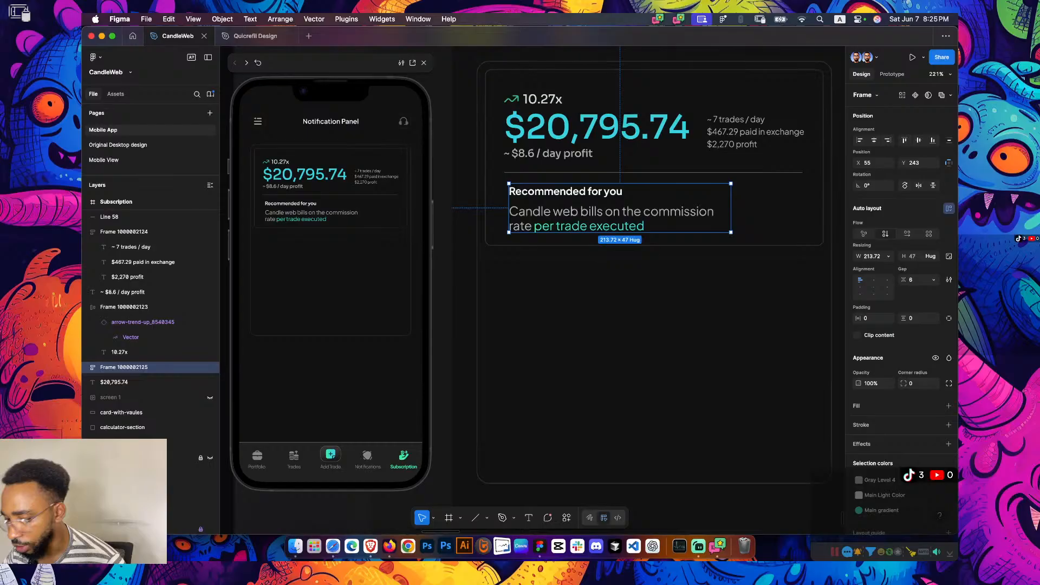
Nudge the recommendation text frame down to Y 244 inside the card and deselect it
key("Down")
key("Down")
key("alt")
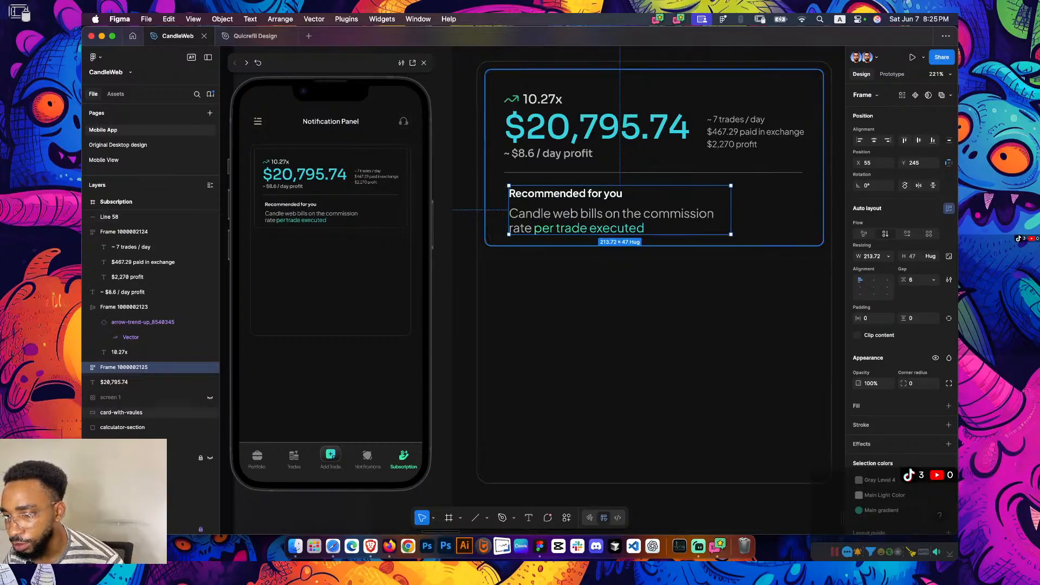
key("alt")
key("Up")
key("Down")
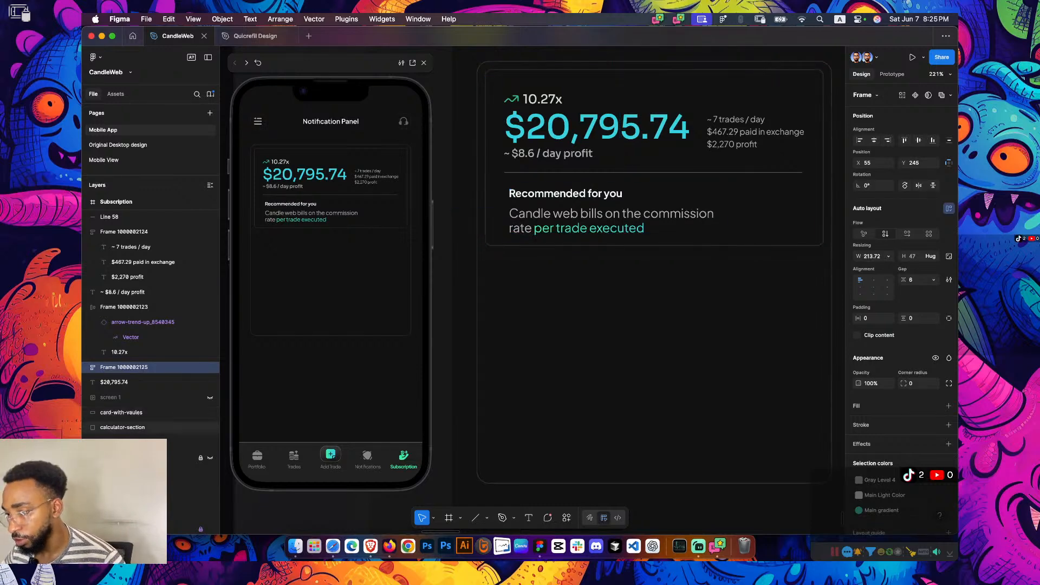
key("Up")
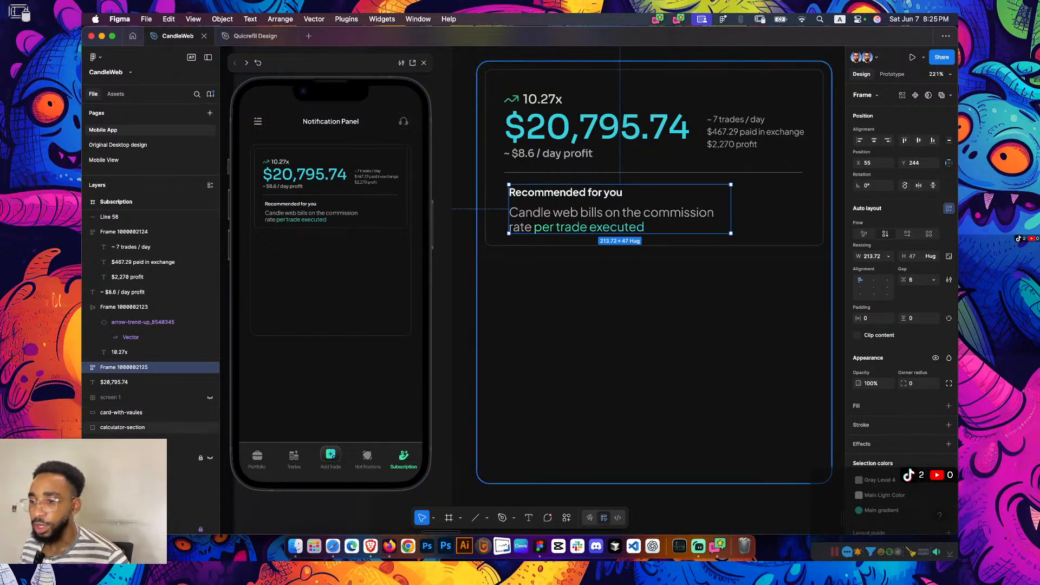
scroll(628, 293, "down", 5)
key("Escape")
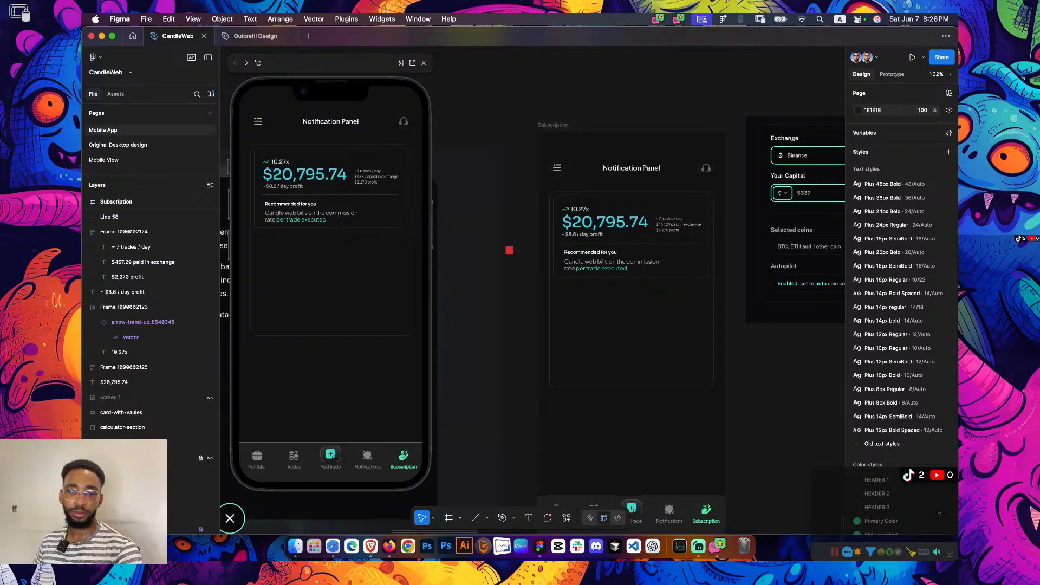
Switch to Safari to check the TikTok LIVE monitor page, and go on to the Brave browser window
key("super+Tab")
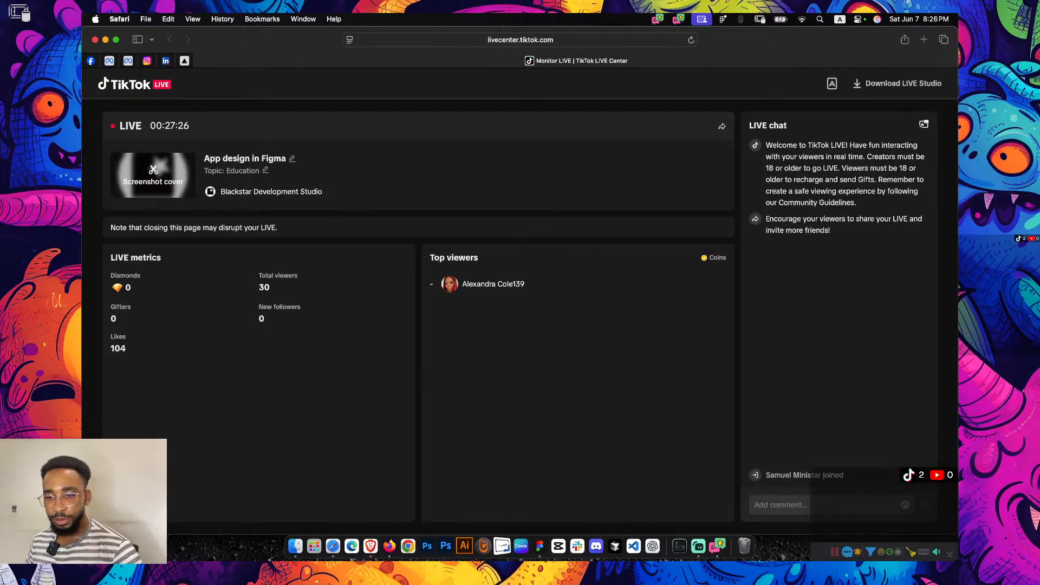
key("ctrl+Right")
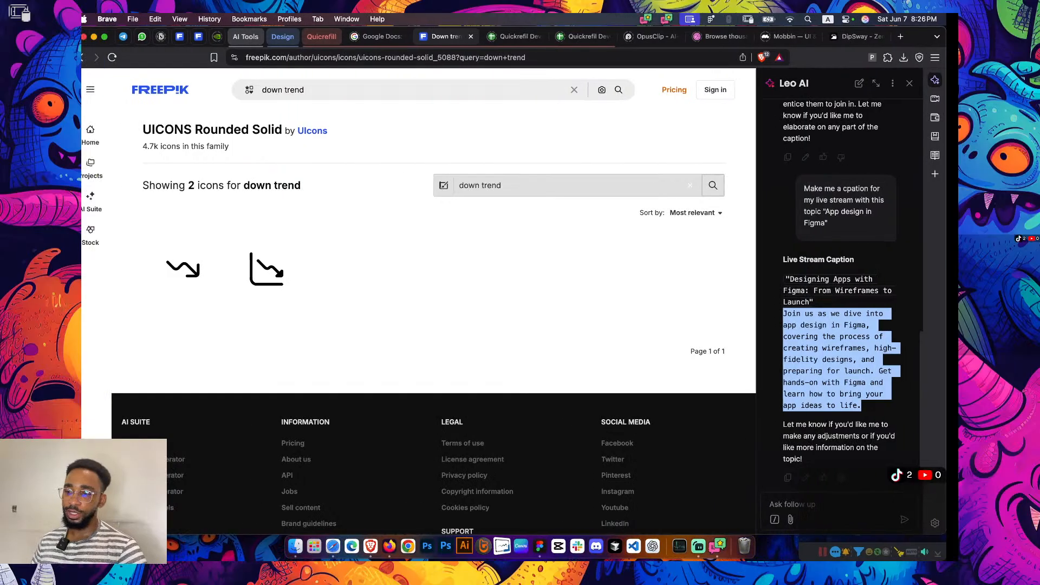
Switch back to the CandleWeb file in Figma and inspect the calculator section rectangle around the profit card
key("ctrl+Left")
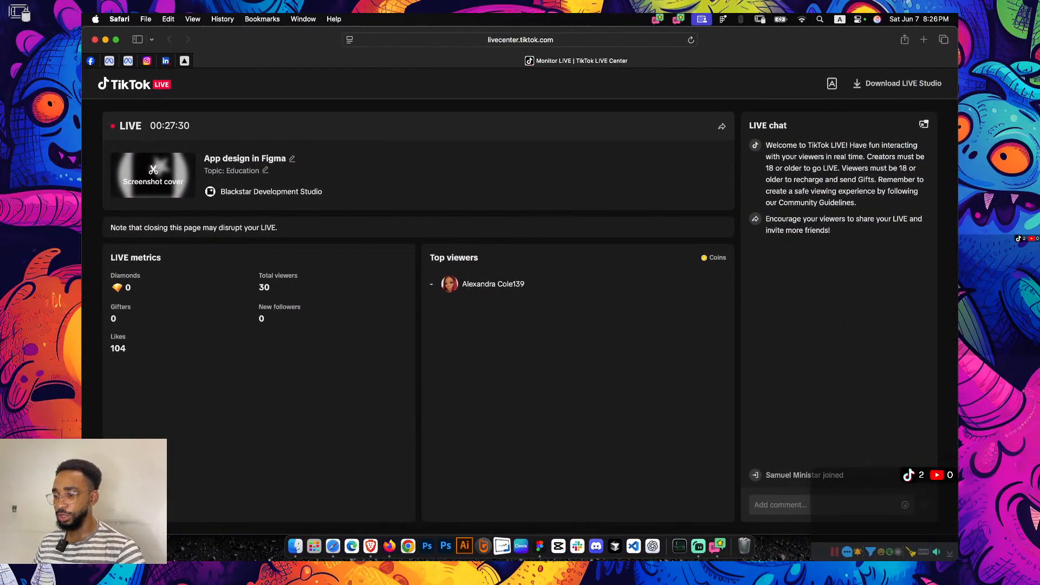
key("ctrl+Left")
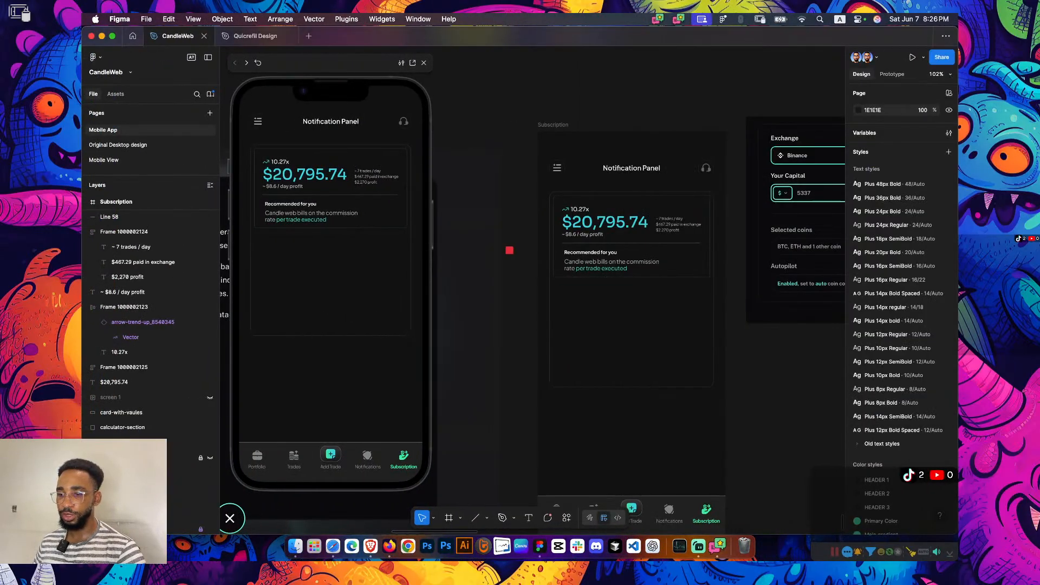
scroll(727, 319, "up", 5)
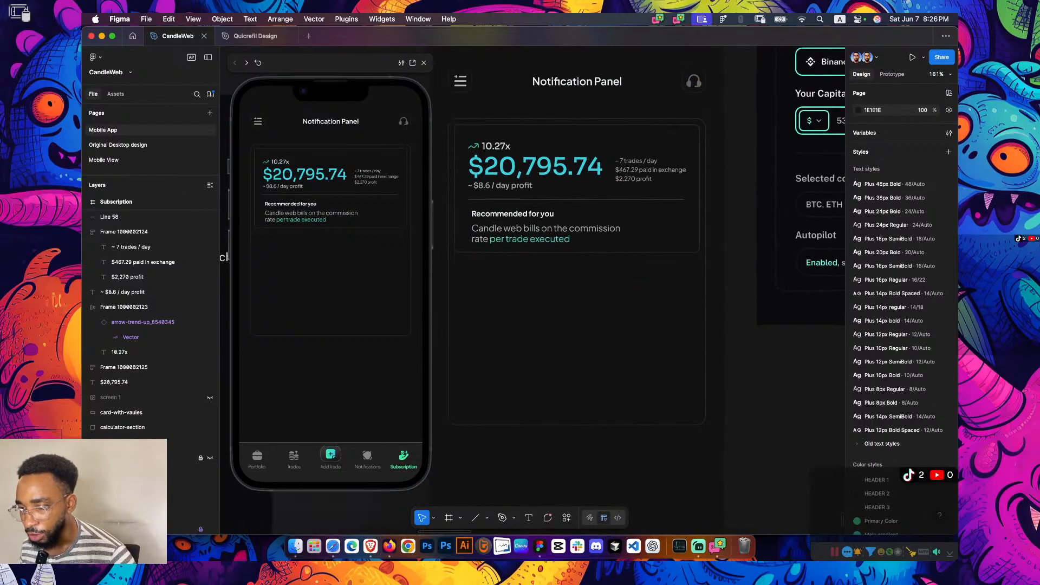
scroll(639, 290, "down", 1)
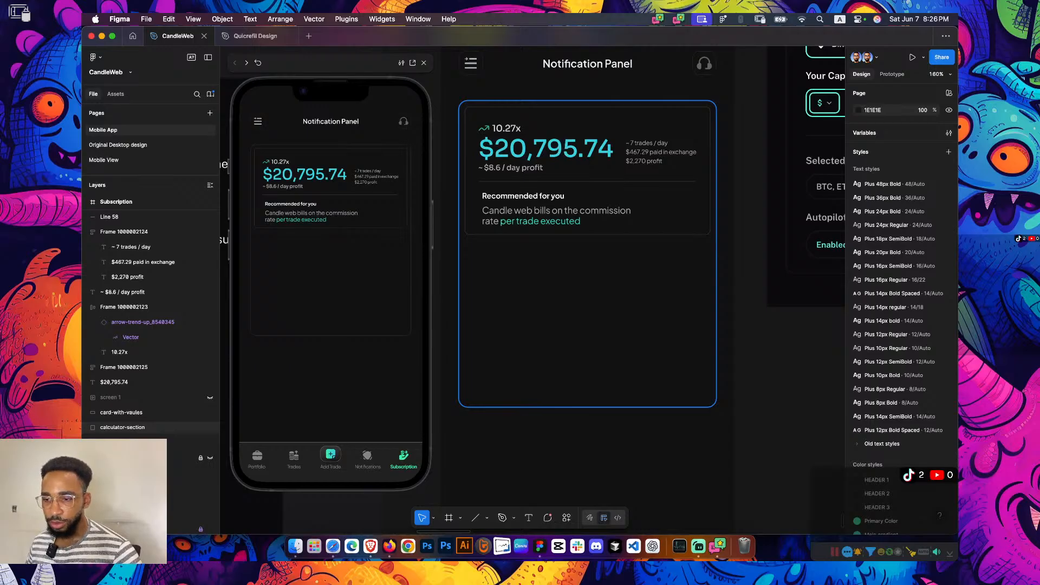
left_click(130, 427)
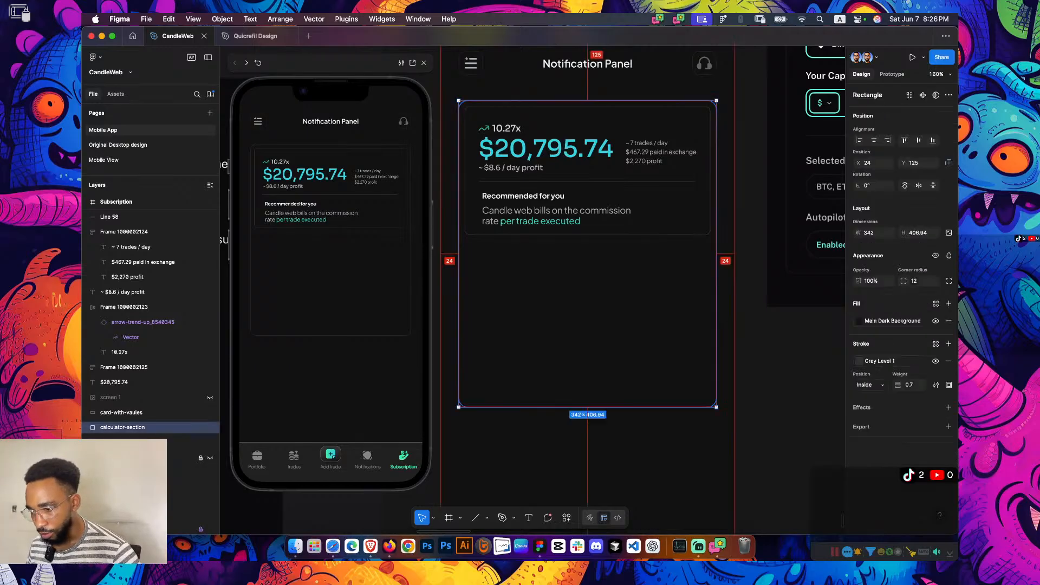
key("Escape")
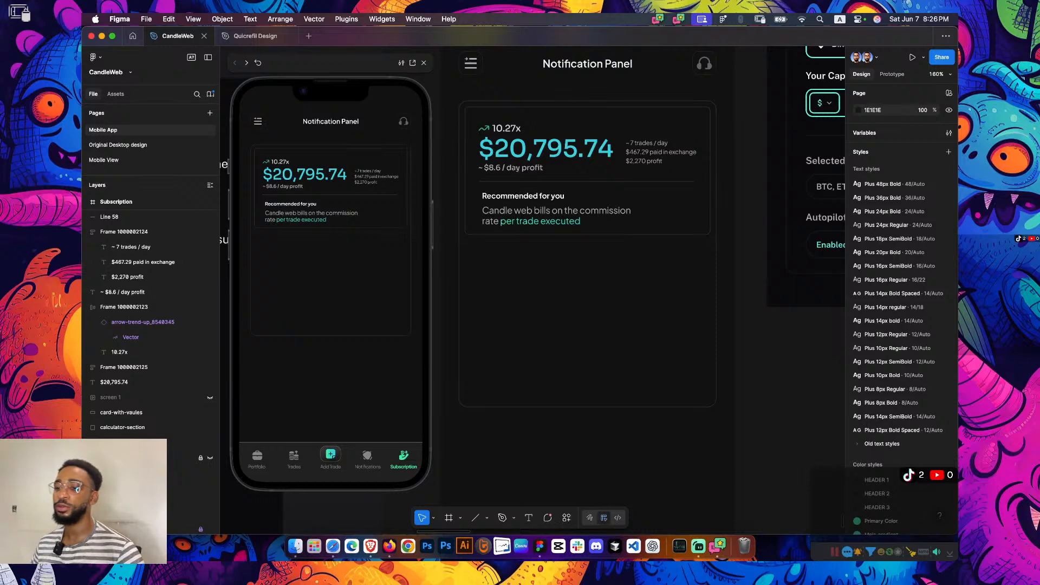
Compare the mobile profit card with the desktop reference's earnings panel to find elements still missing
scroll(638, 271, "up", 3)
scroll(639, 271, "down", 3)
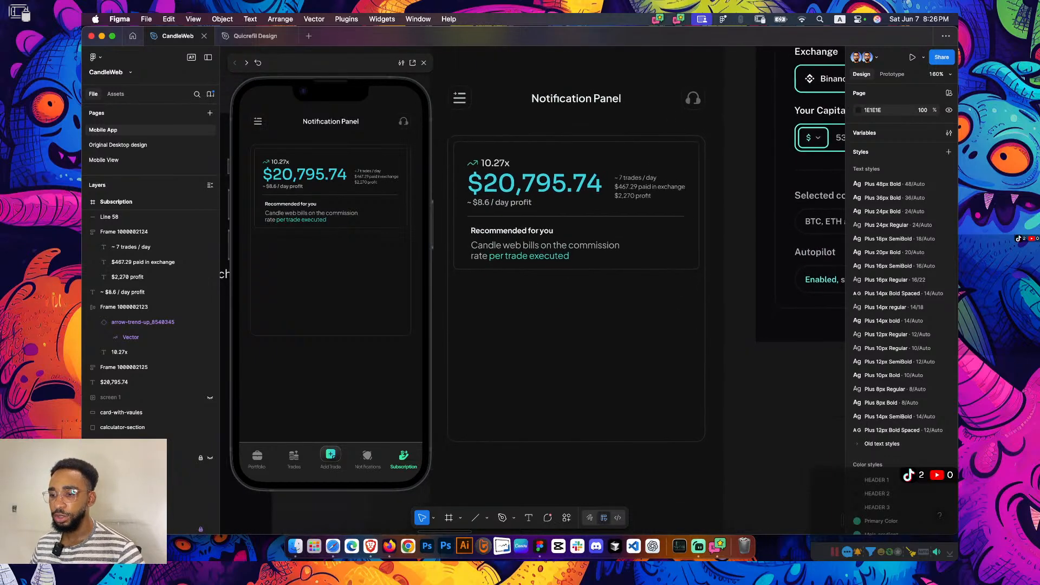
scroll(639, 270, "right", 10)
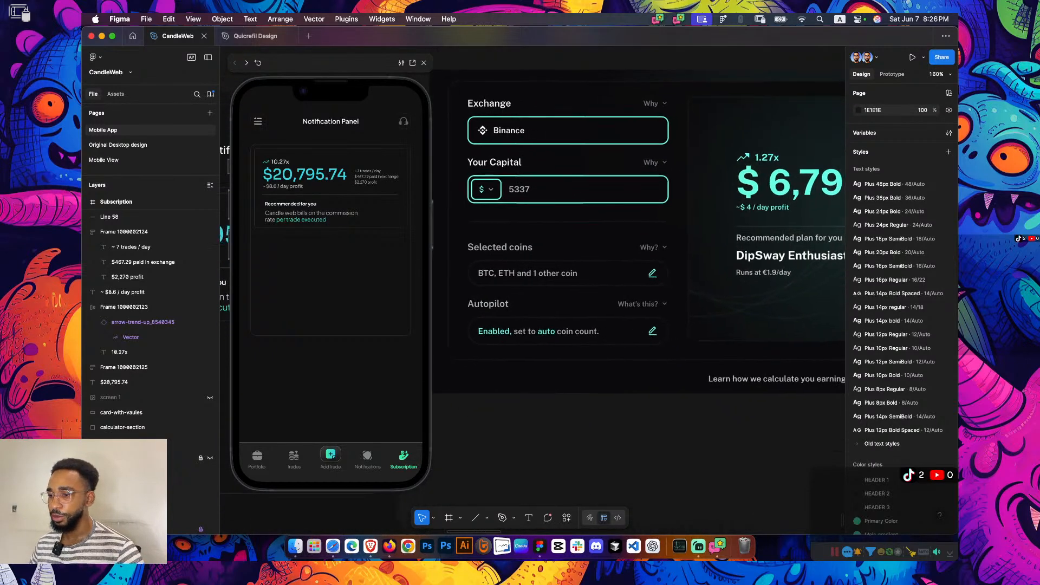
scroll(639, 271, "right", 7)
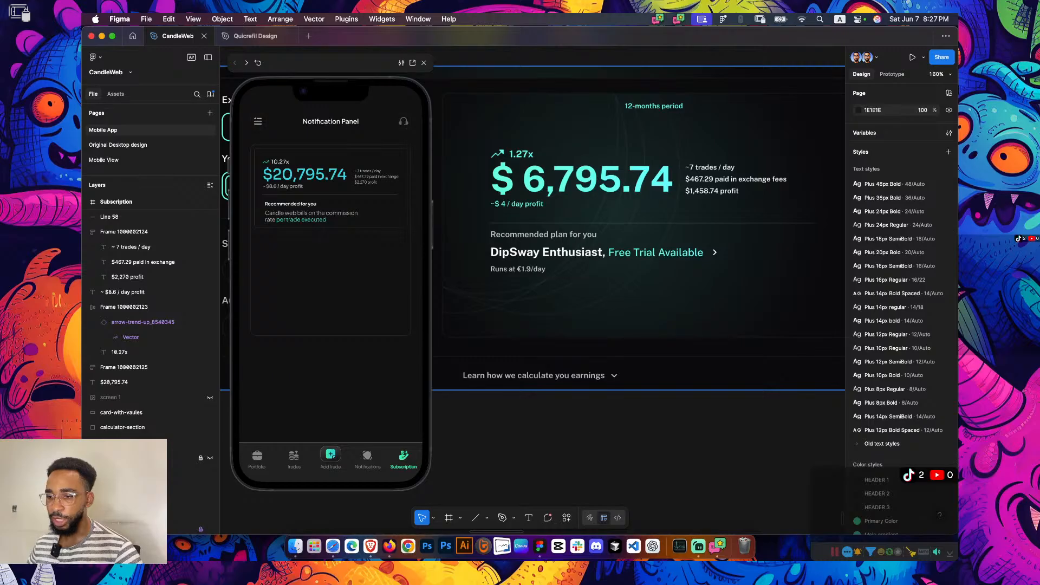
scroll(639, 271, "left", 15)
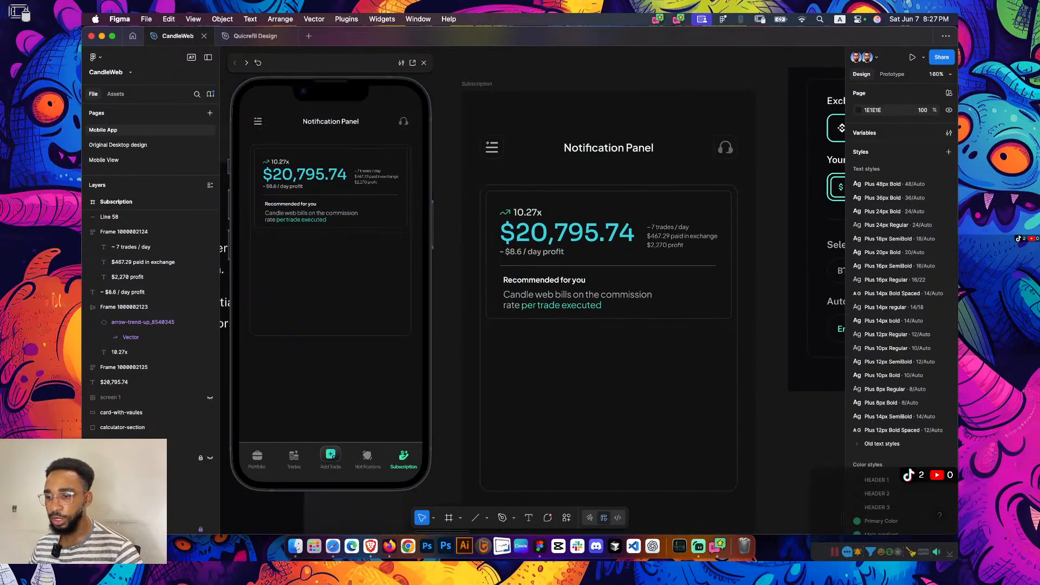
scroll(563, 282, "down", 2)
scroll(564, 282, "right", 2)
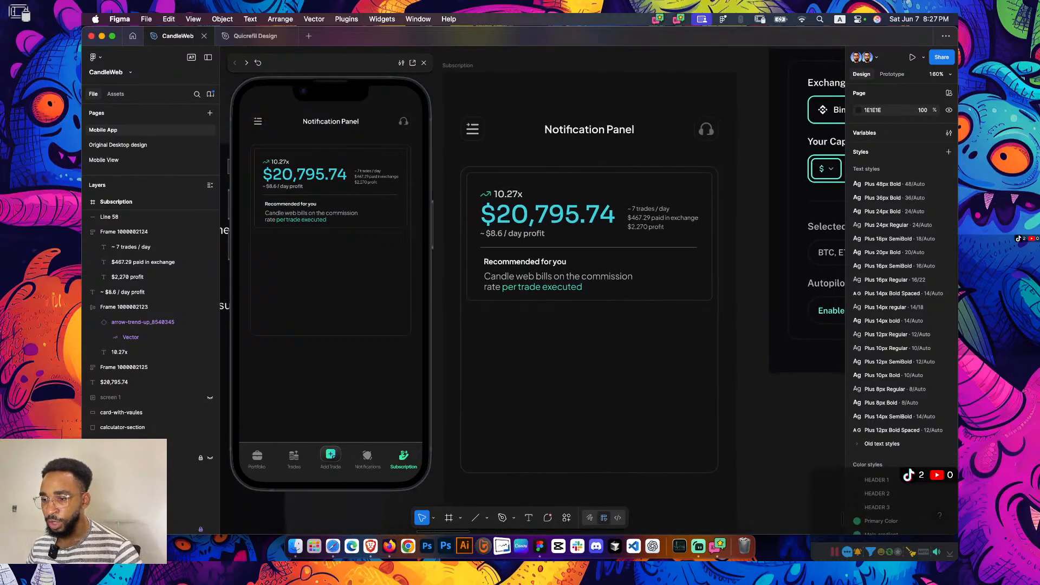
scroll(639, 281, "right", 12)
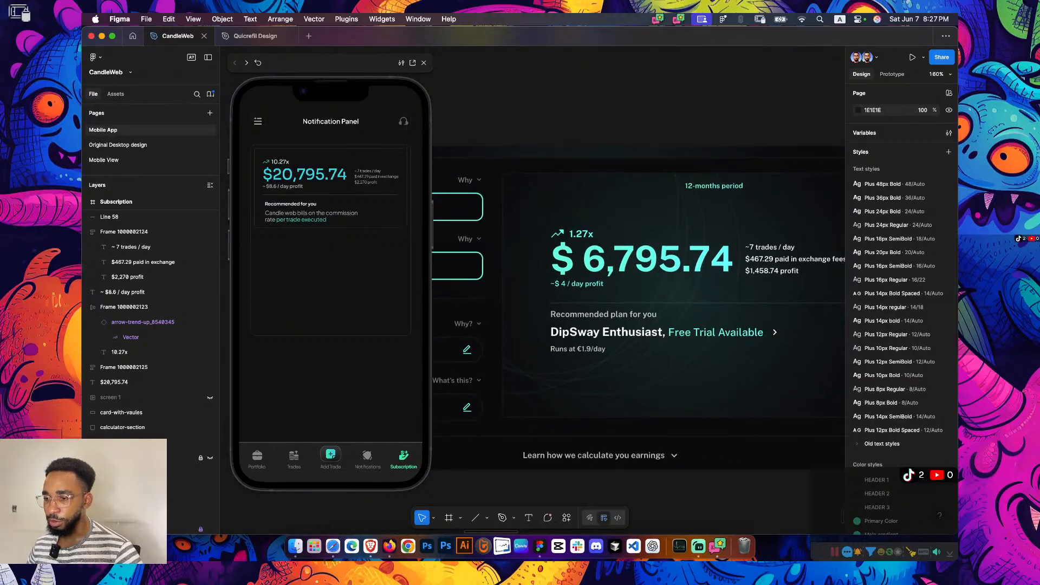
scroll(639, 282, "left", 12)
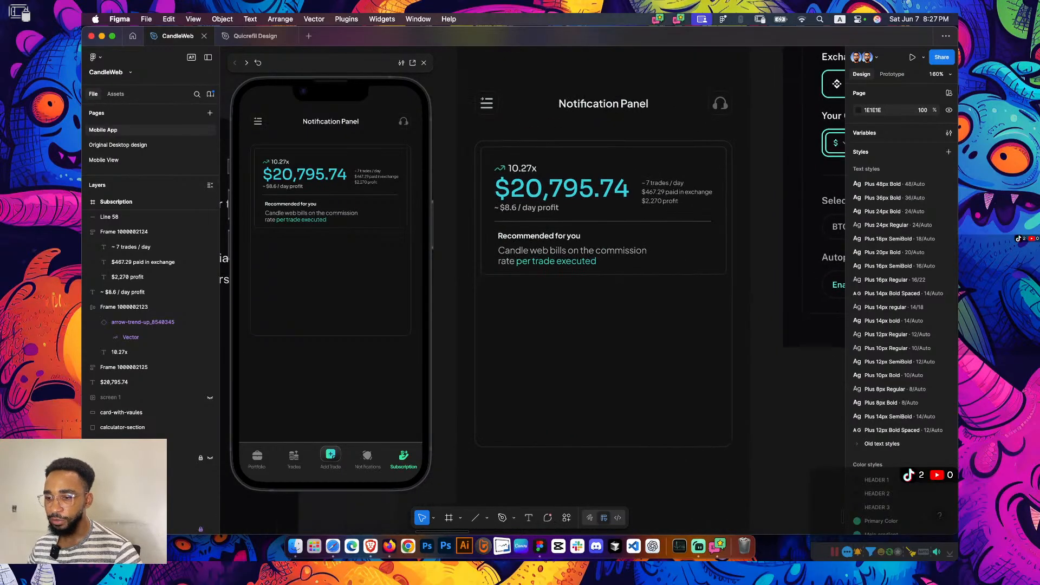
scroll(560, 232, "up", 5)
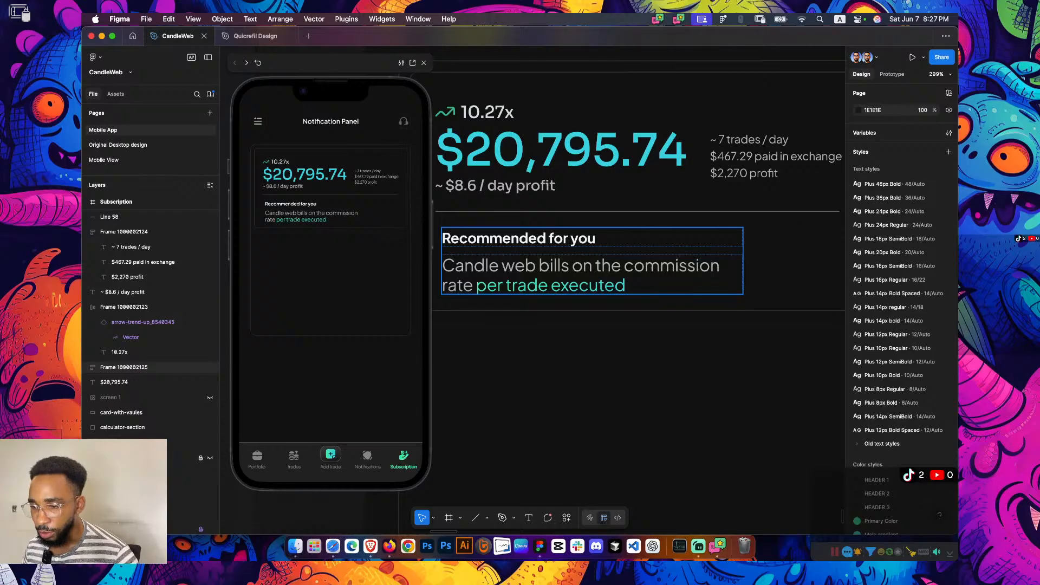
left_click(560, 238)
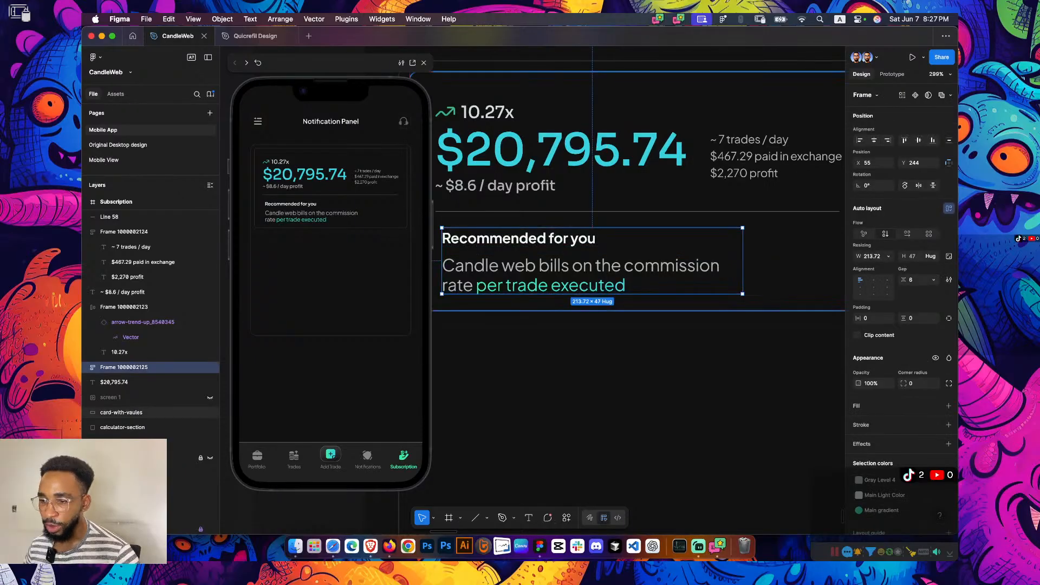
left_click(600, 211, "shift")
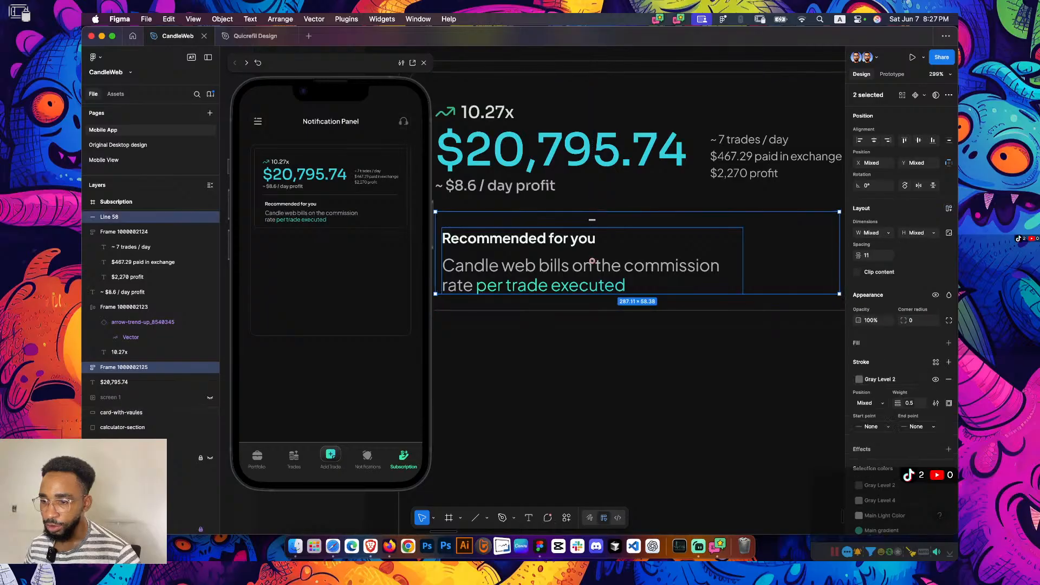
left_click(495, 185, "shift")
left_click(547, 152, "shift")
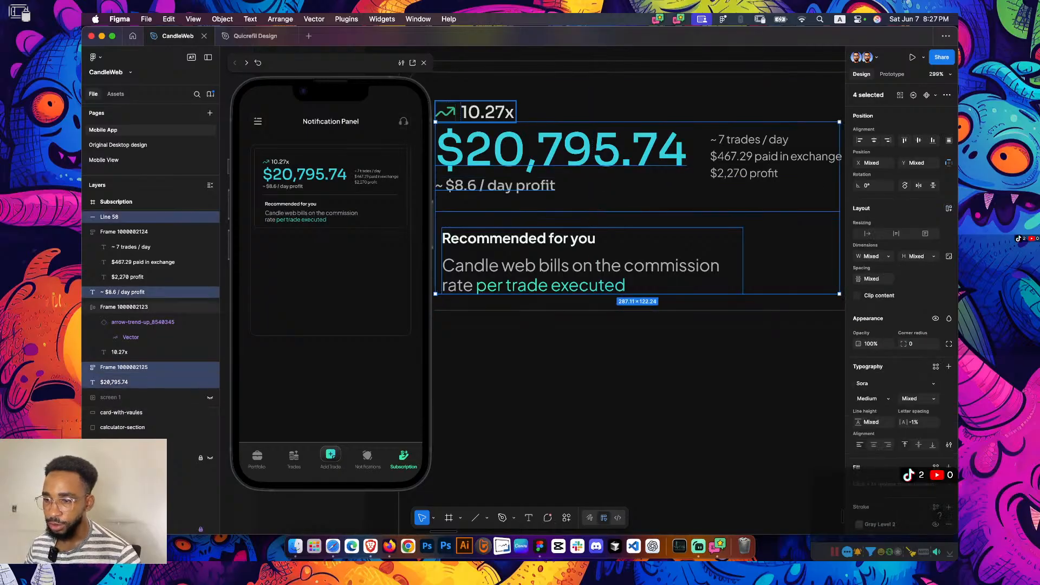
left_click(486, 112, "shift")
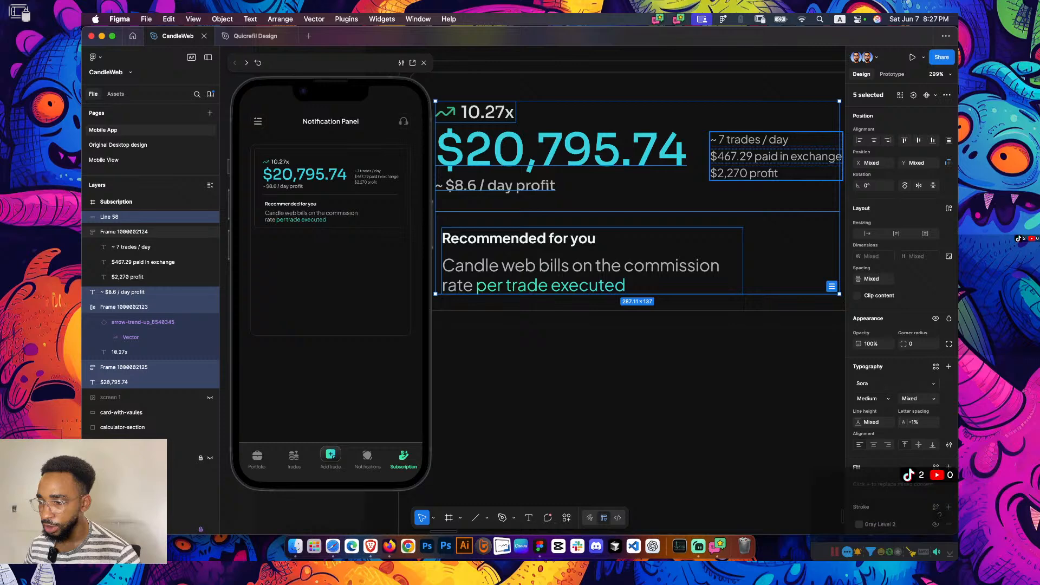
left_click(758, 155, "shift")
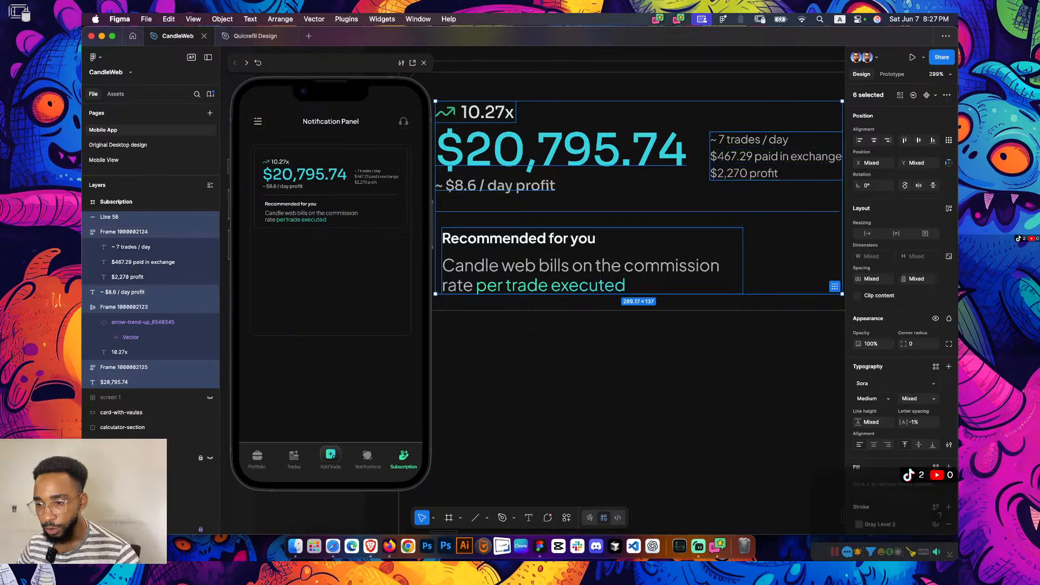
scroll(638, 228, "up", 2)
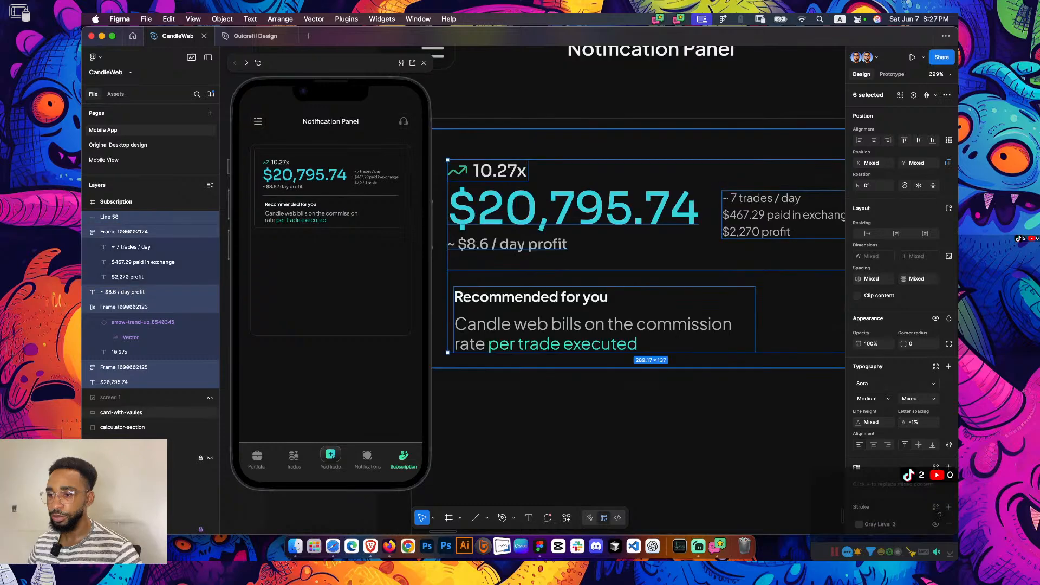
scroll(637, 271, "down", 2)
key("Escape")
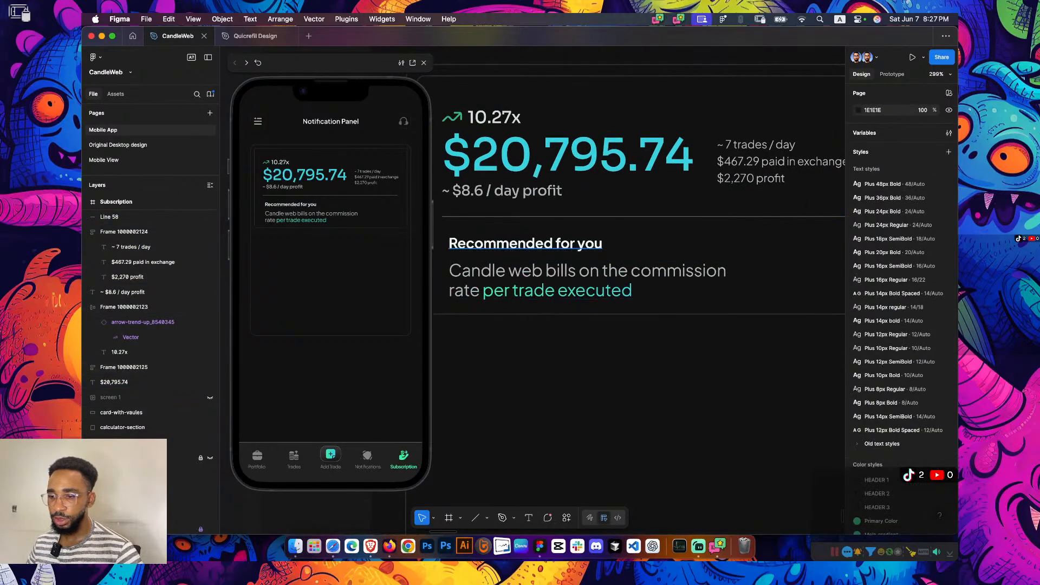
Duplicate the "Recommended for you" heading and place the copy above the profit figure, at about X 136, Y 138
left_click(524, 243, "super")
key("super+c")
scroll(638, 271, "down", 3)
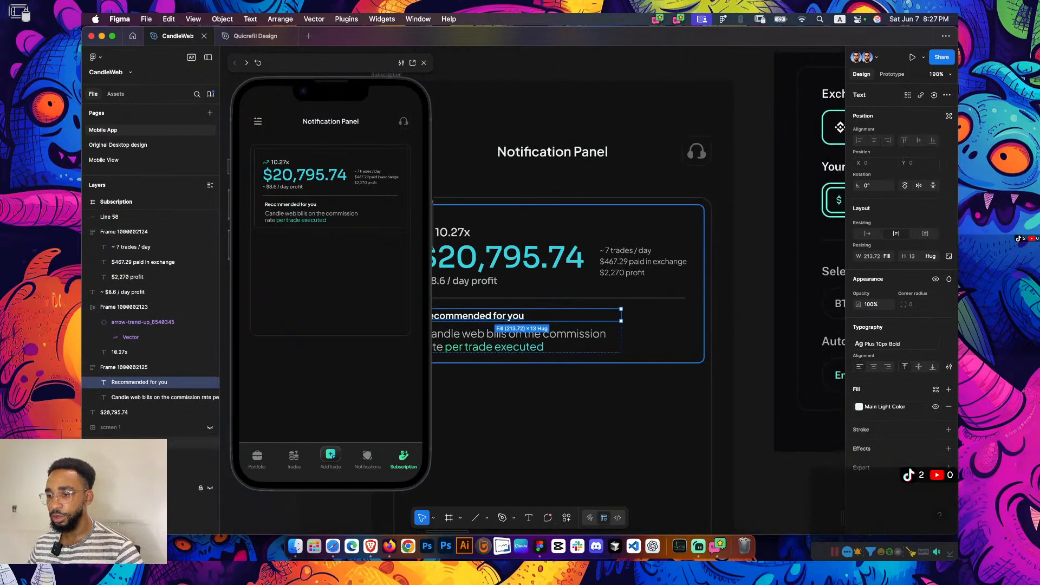
key("super+v")
left_click_drag(449, 88, 576, 216)
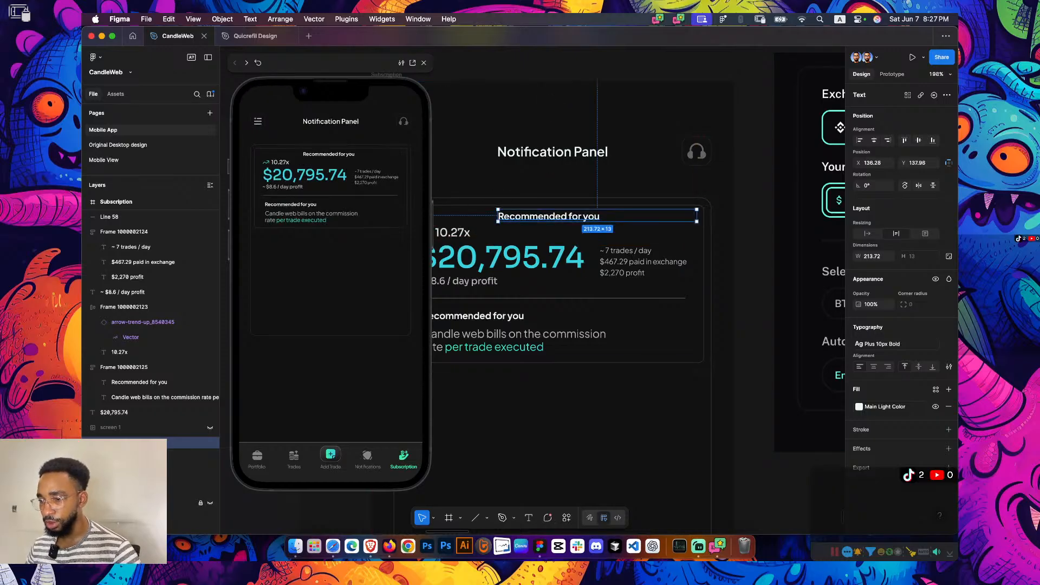
Replace the copied heading's text with "12-months period"
double_click(584, 220)
type("1")
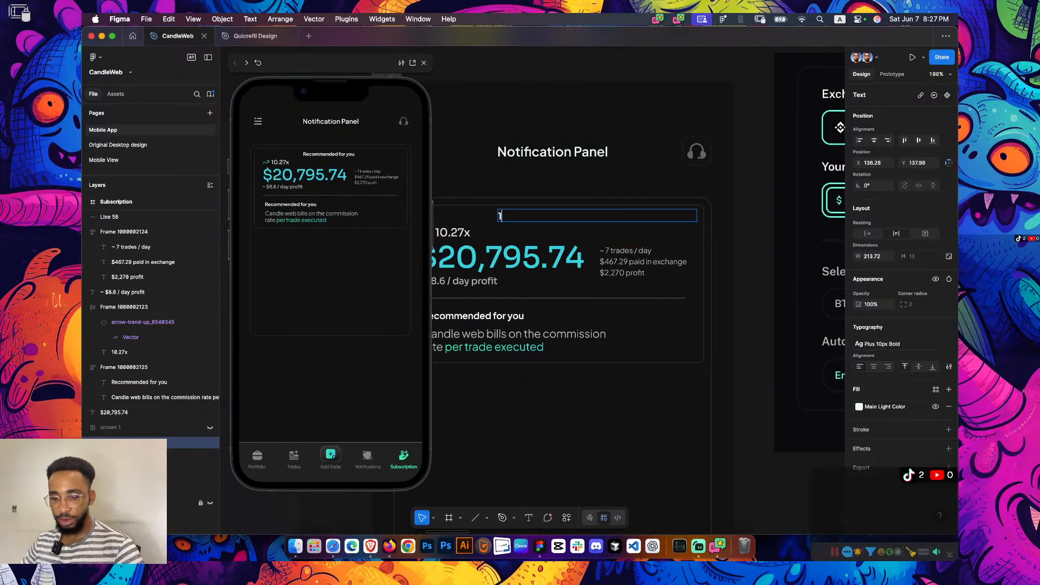
type("2-months")
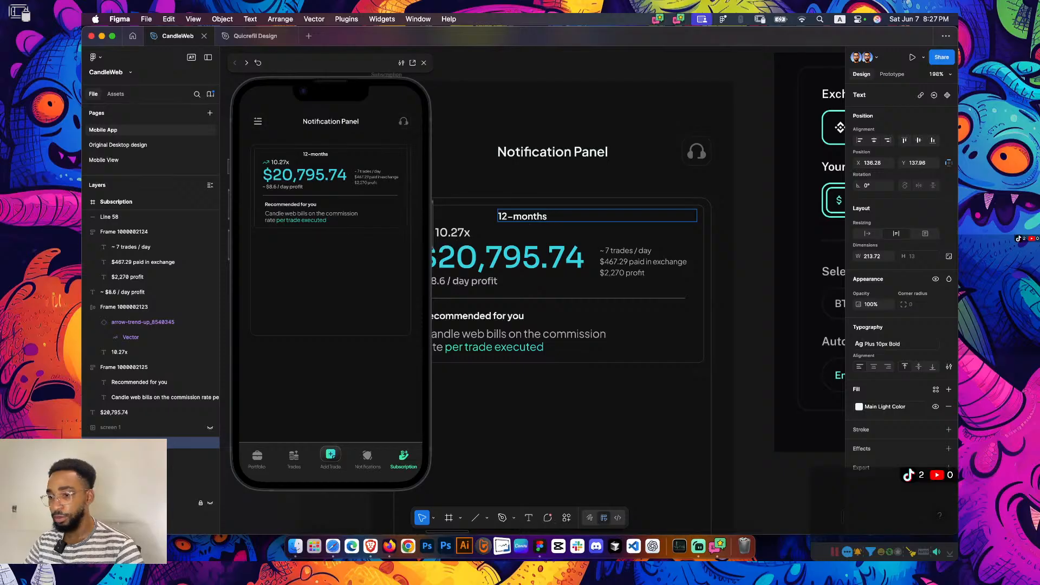
type(" pre")
key("BackSpace")
key("BackSpace")
type("eri")
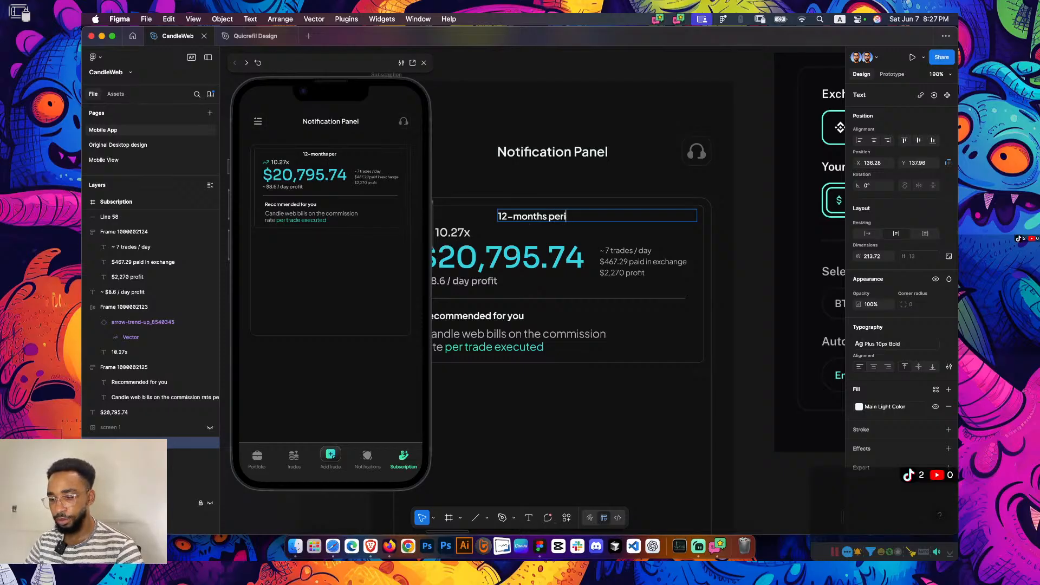
type("od")
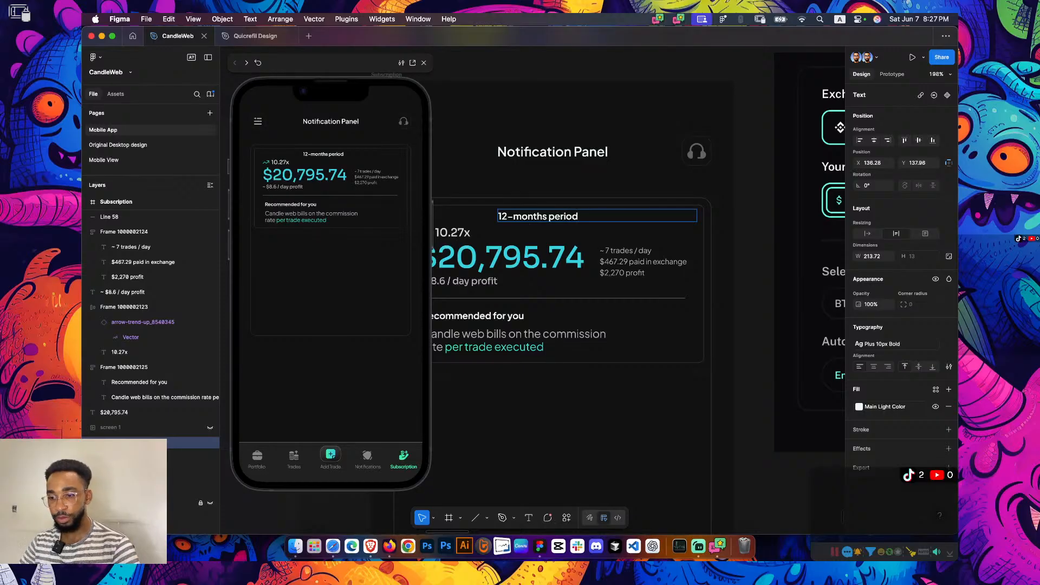
key("Escape")
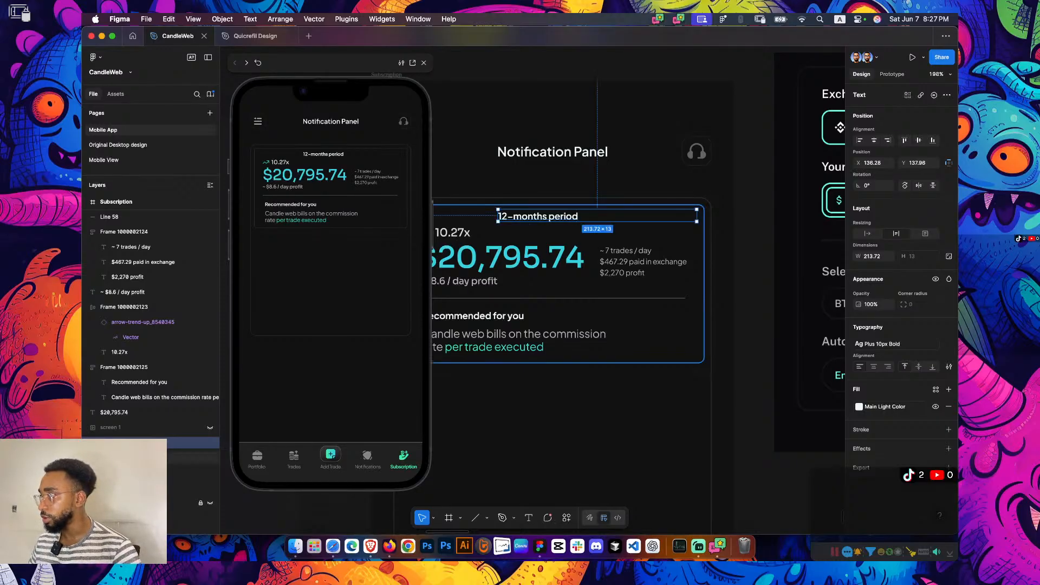
Set the period label to auto width, move it to the card's upper-right corner at about X 254, Y 141, and show the rulers
left_click(867, 233)
left_click_drag(545, 216, 654, 219)
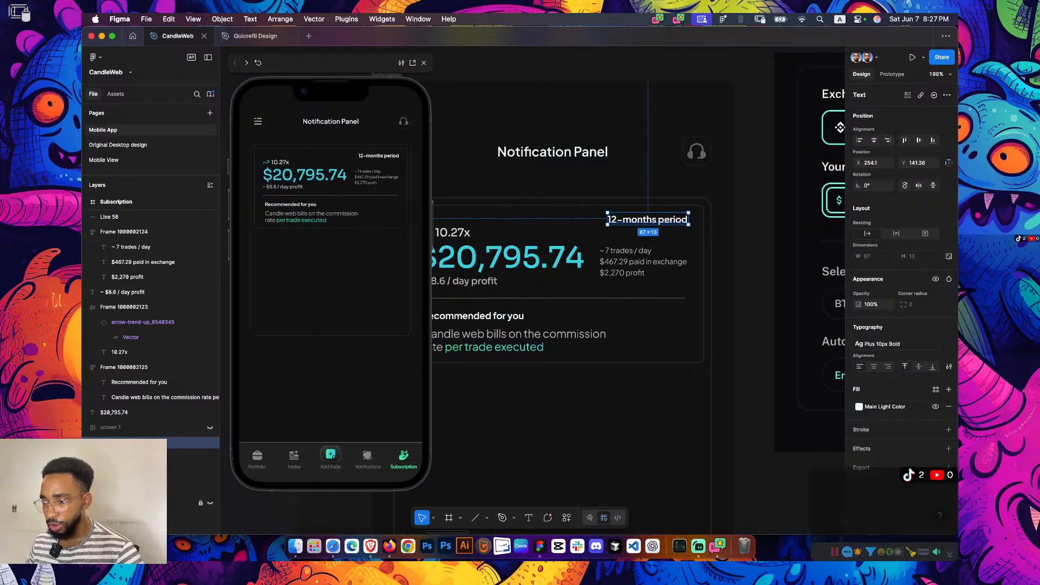
key("shift+r")
scroll(703, 240, "up", 3)
scroll(704, 230, "up", 2)
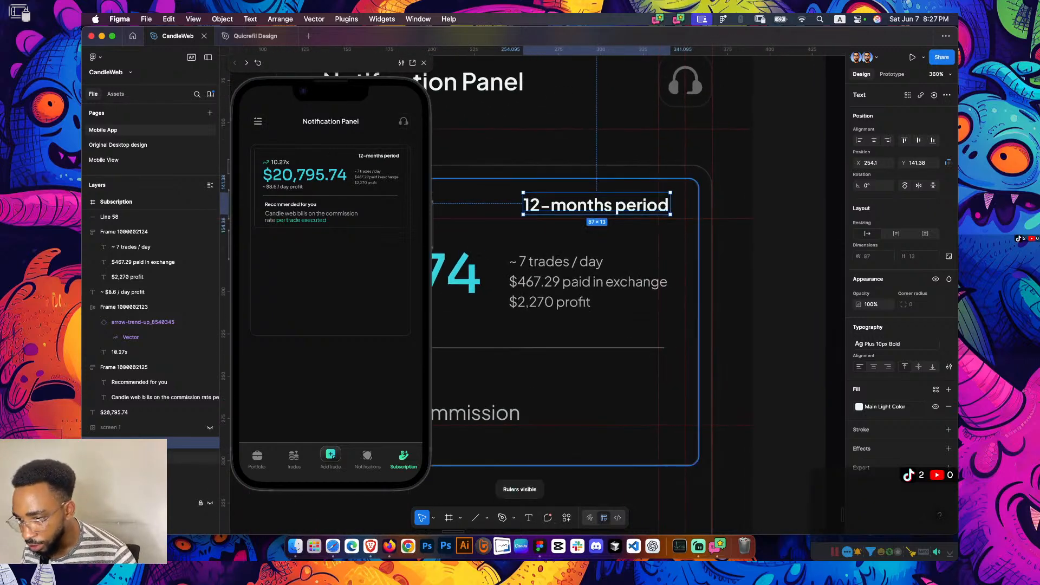
scroll(536, 271, "down", 5)
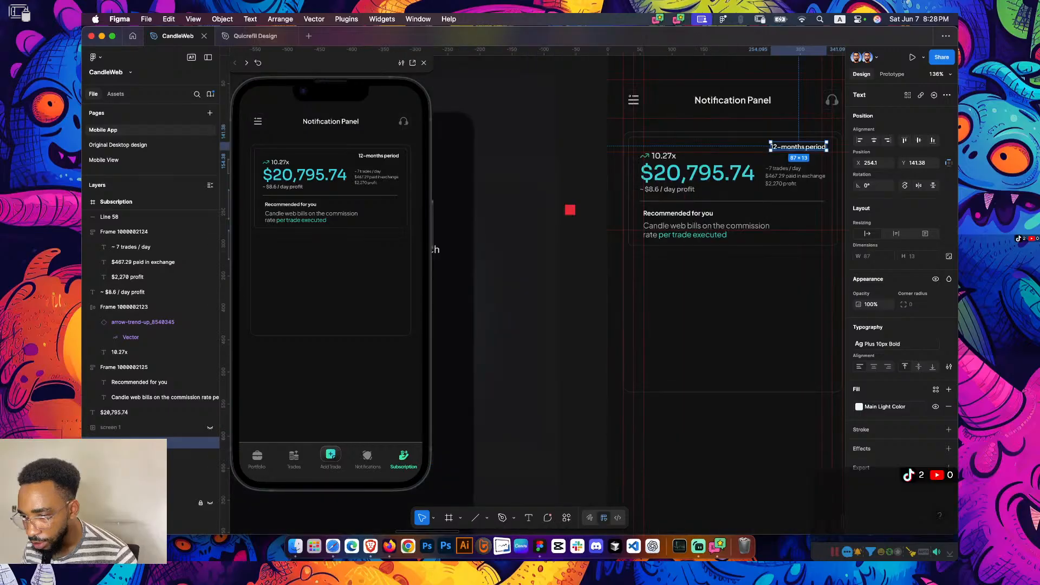
Centre the divider line horizontally in the Subscription screen at X 51.45 and hide the rulers
left_click(704, 201)
scroll(704, 201, "right", 2)
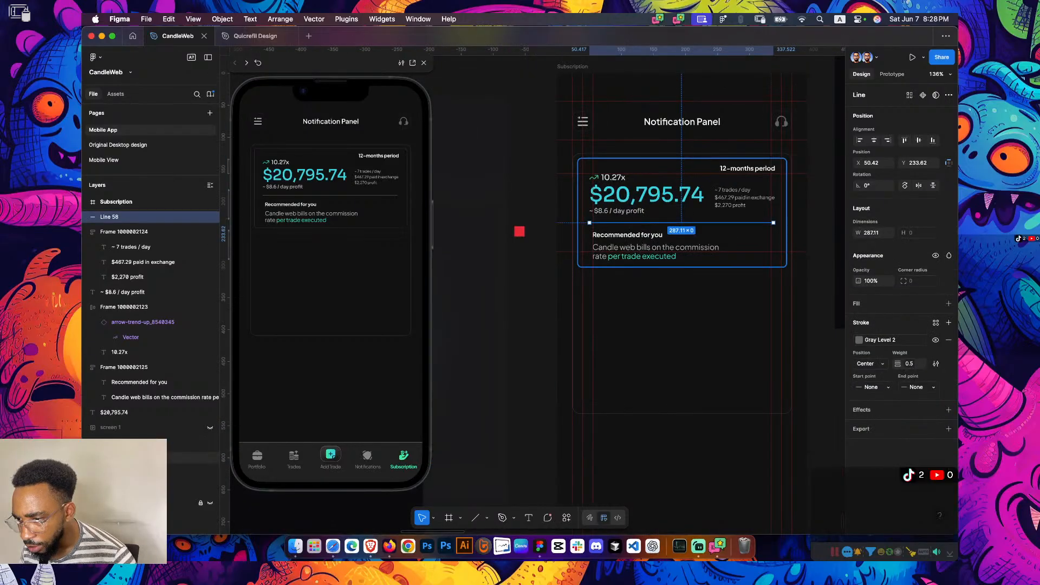
key("shift+r")
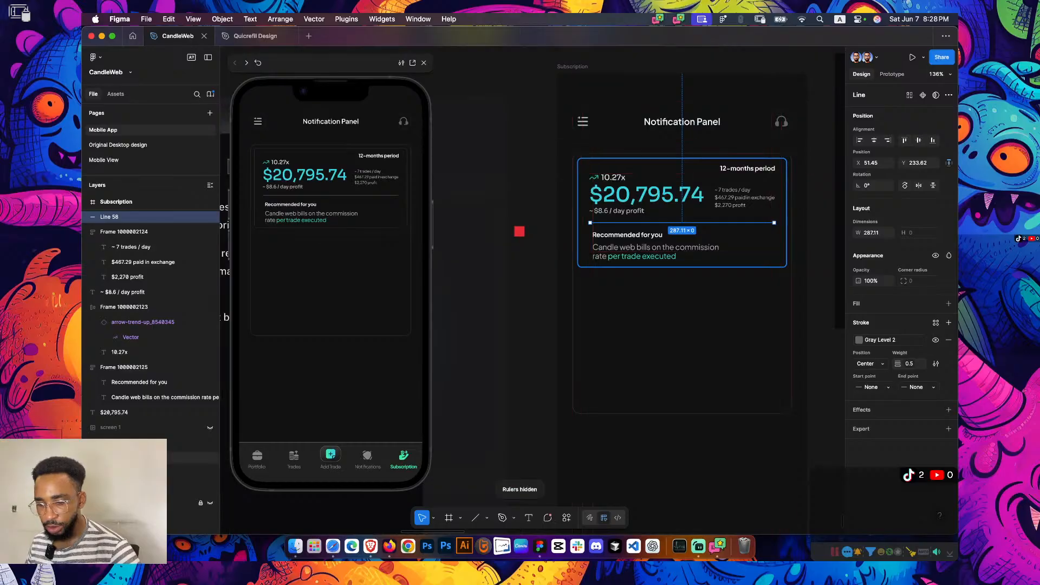
key("Escape")
Measure the divider line's distances to the profit card's edges and examine both line ends
scroll(807, 234, "up", 3)
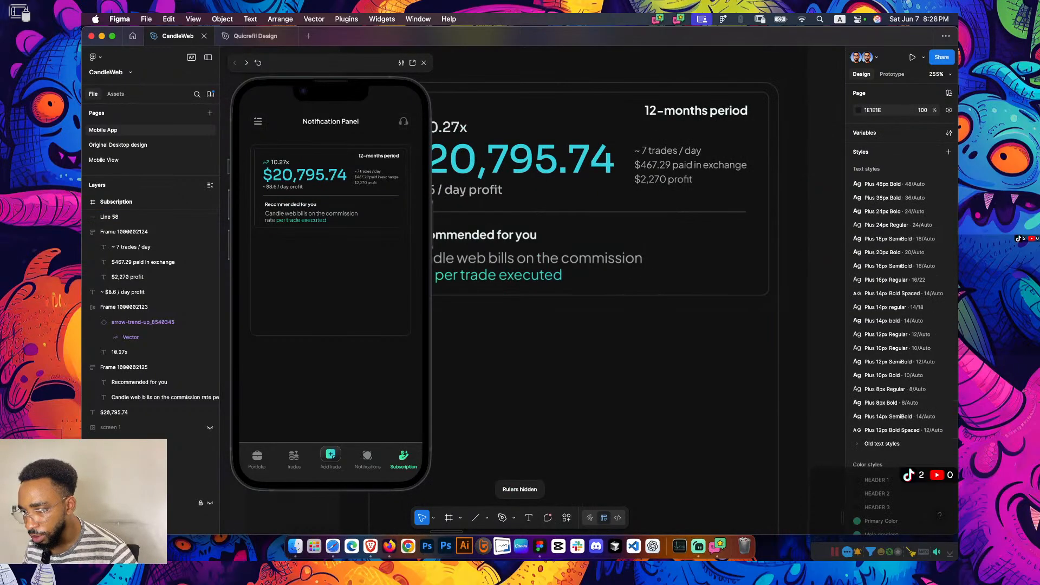
left_click(704, 212)
key("alt")
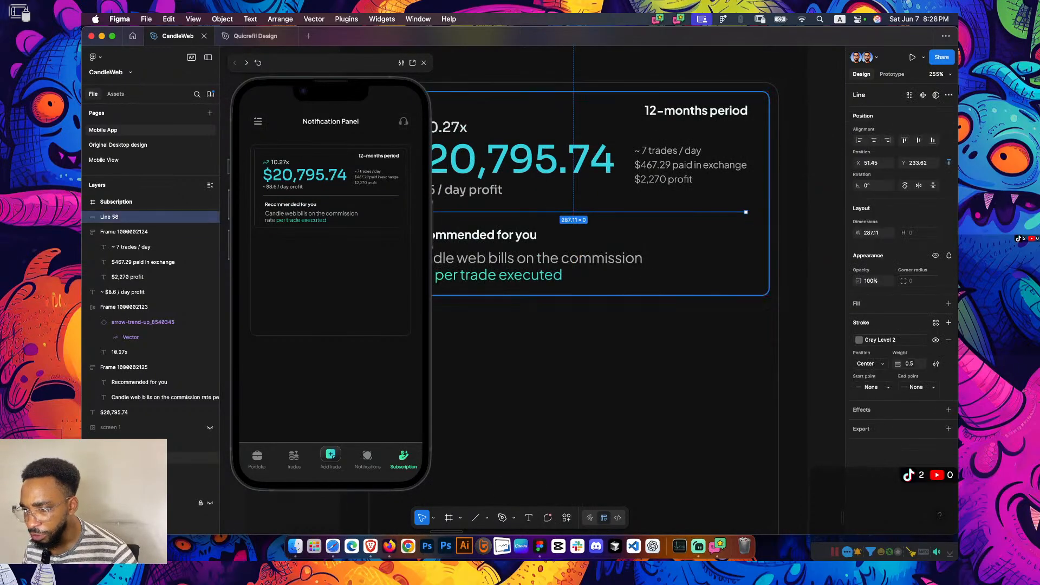
scroll(704, 217, "left", 3)
key("alt")
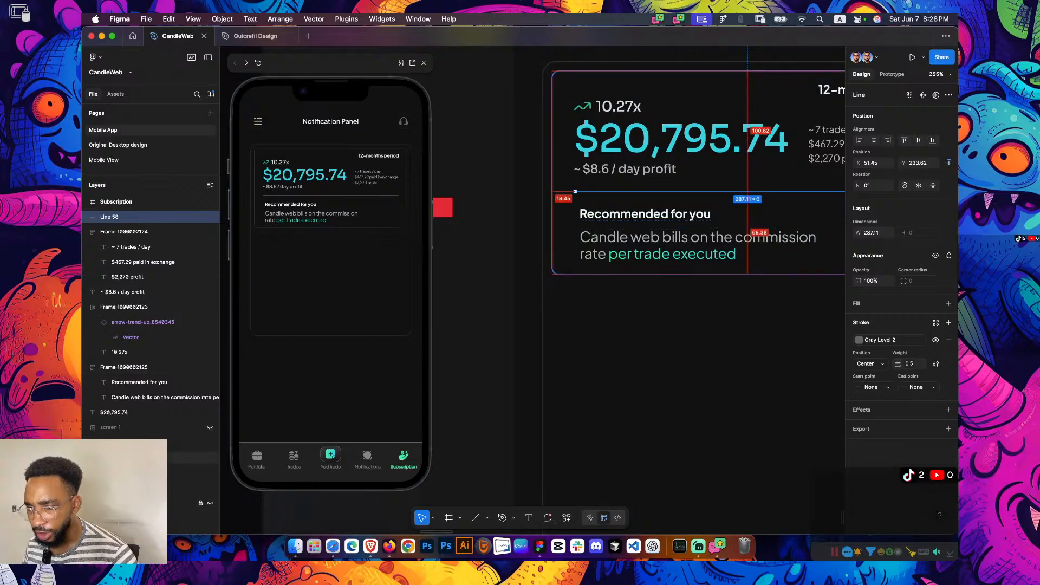
scroll(566, 198, "up", 3)
scroll(567, 198, "down", 5)
scroll(567, 198, "right", 2)
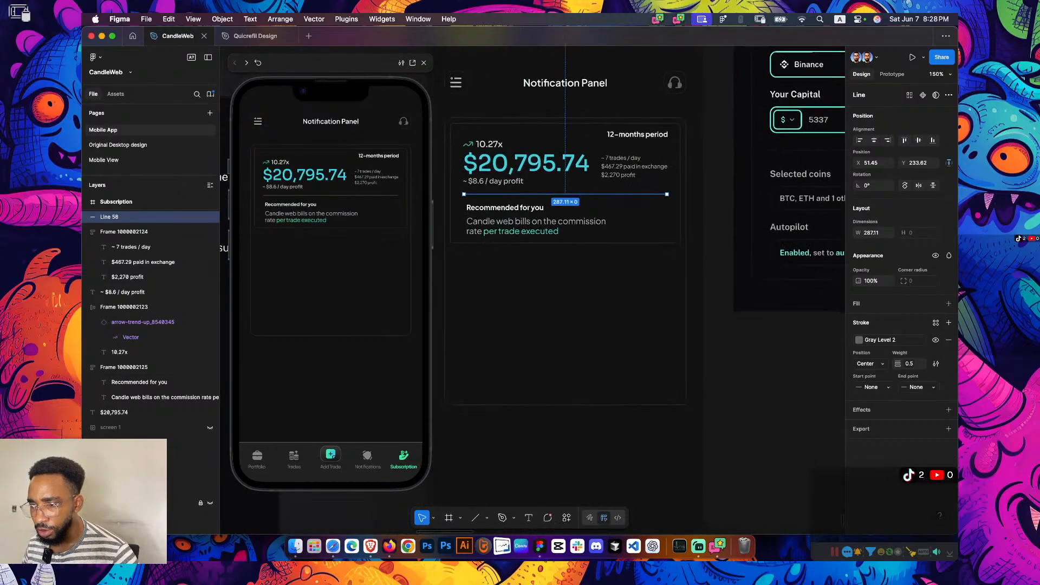
scroll(687, 173, "up", 4)
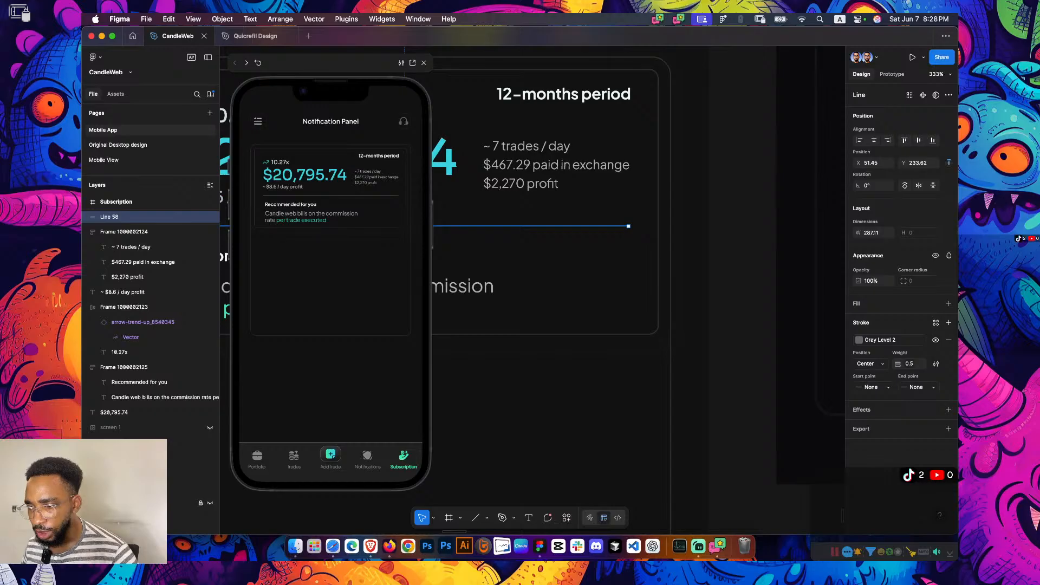
Show the rulers and align the inner vertical guide with the trade details block's outer edge at X 339.58
key("shift+r")
scroll(634, 218, "up", 5)
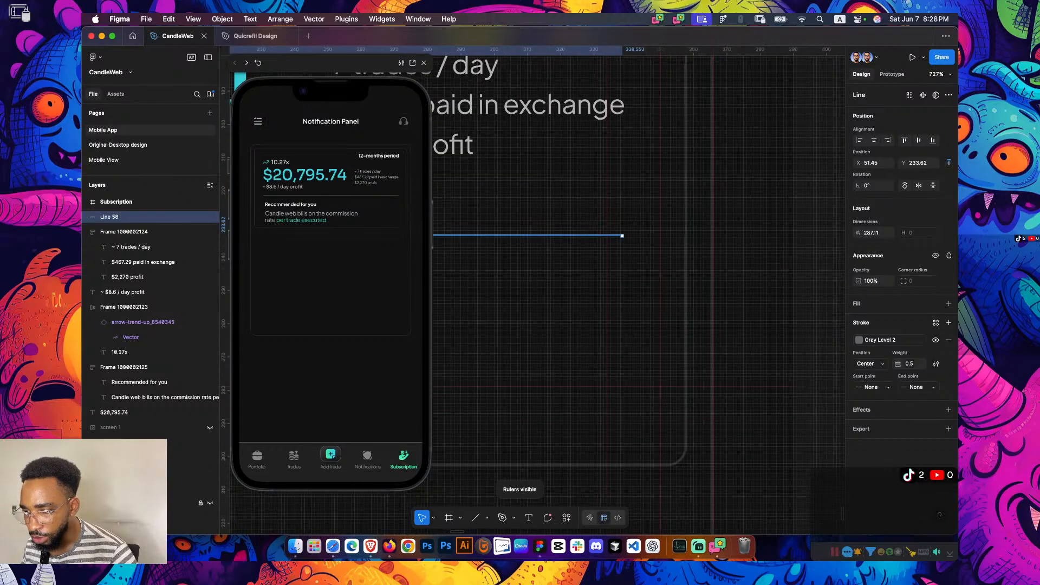
scroll(704, 270, "down", 5)
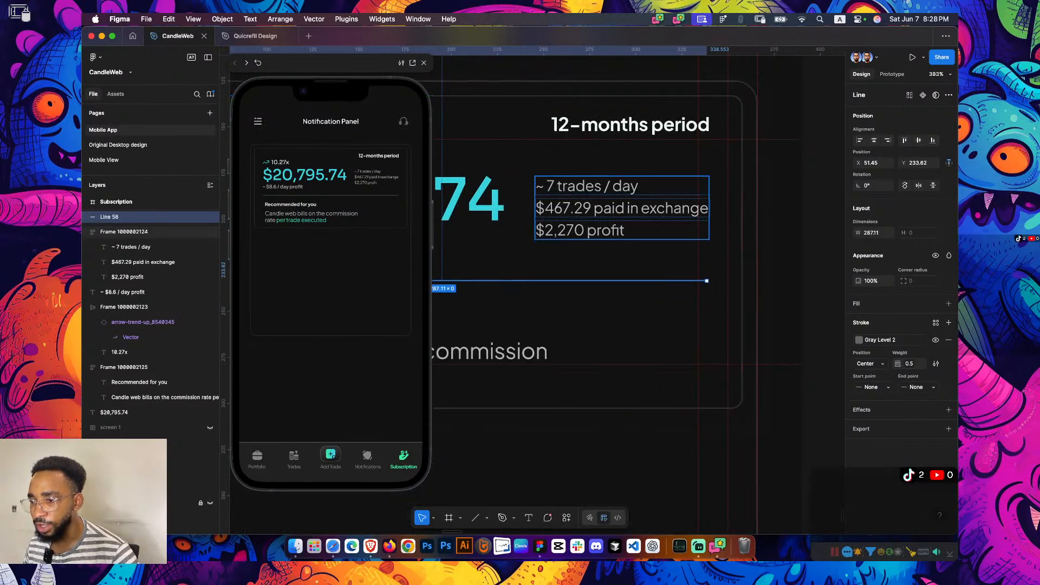
left_click(622, 208)
scroll(728, 299, "up", 1)
scroll(724, 303, "up", 1)
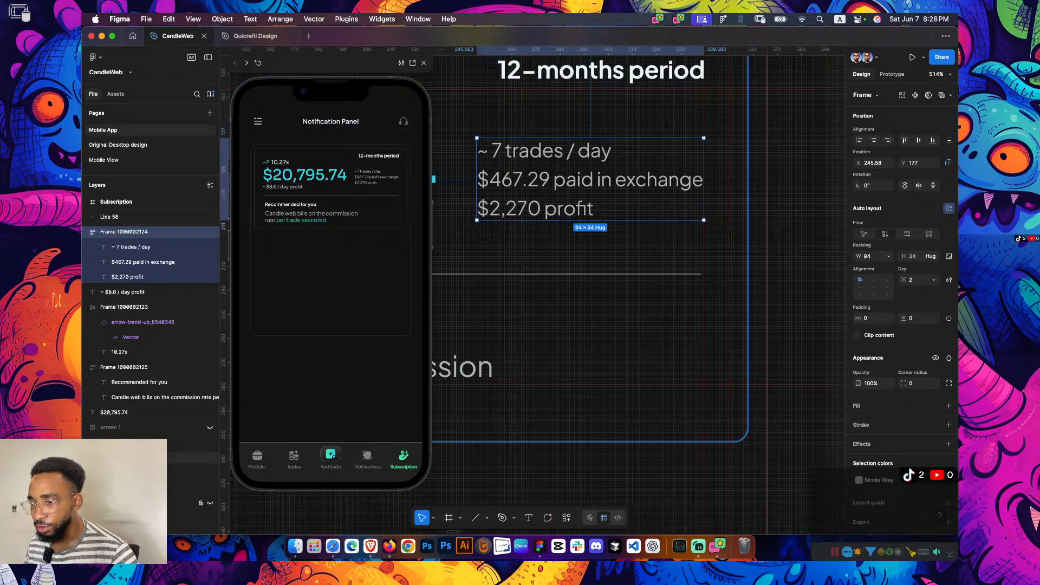
scroll(707, 299, "down", 1)
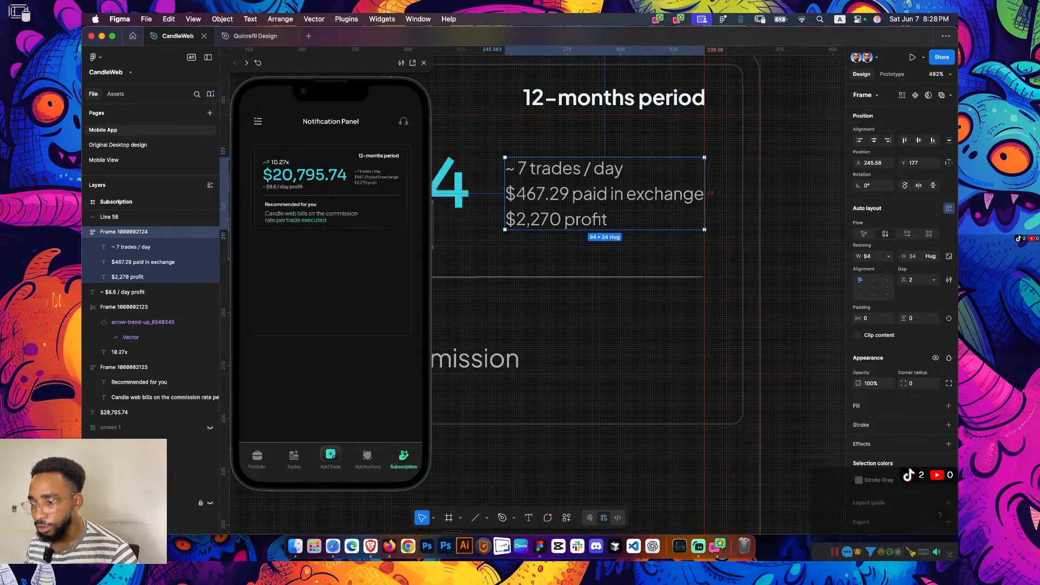
Review the size variants of the red spacing square beside the Subscription screen and keep 16 px
scroll(638, 289, "down", 5)
scroll(638, 290, "left", 3)
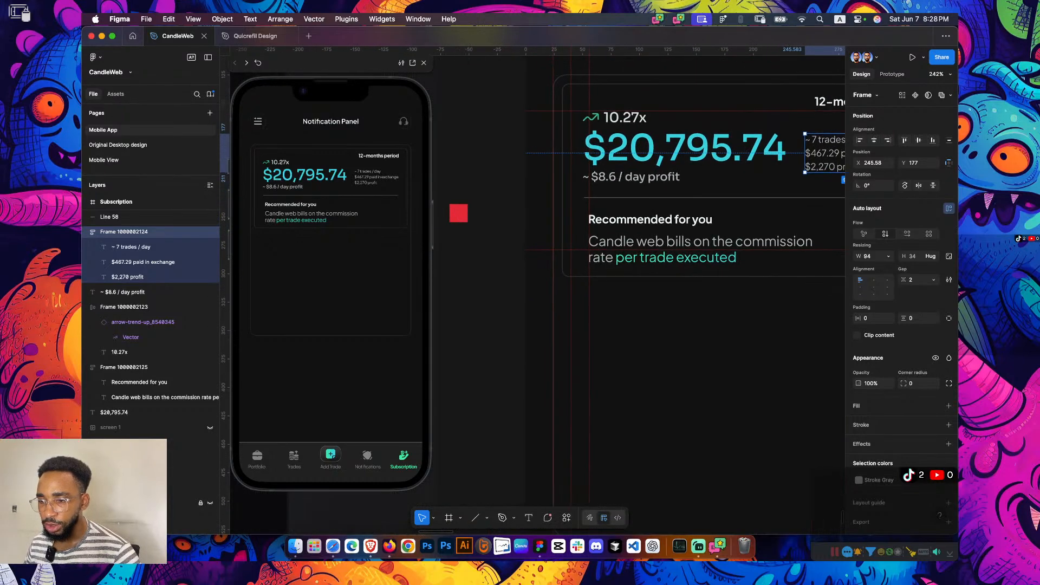
left_click(458, 213)
left_click(896, 121)
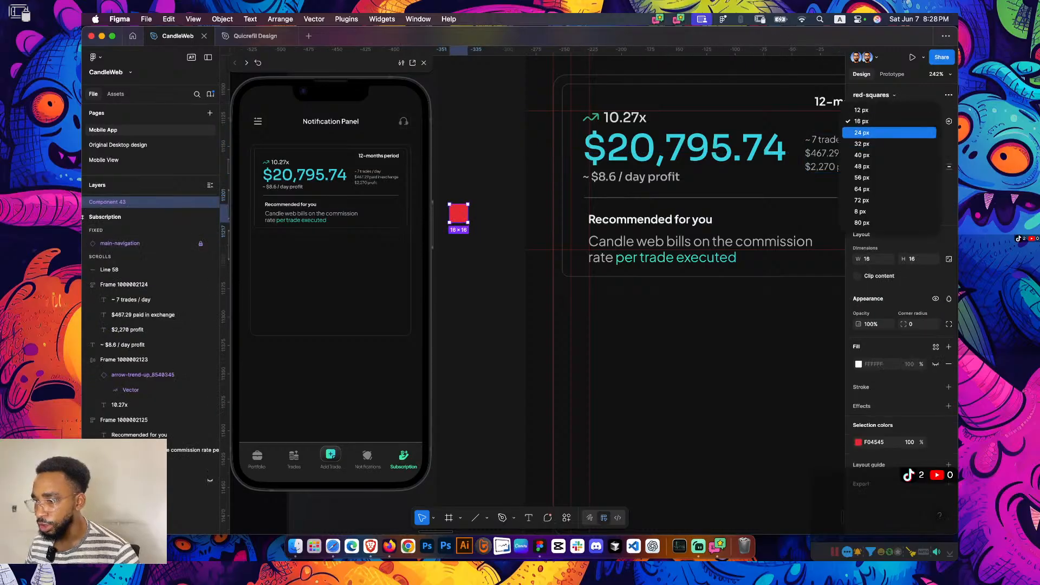
left_click(888, 121)
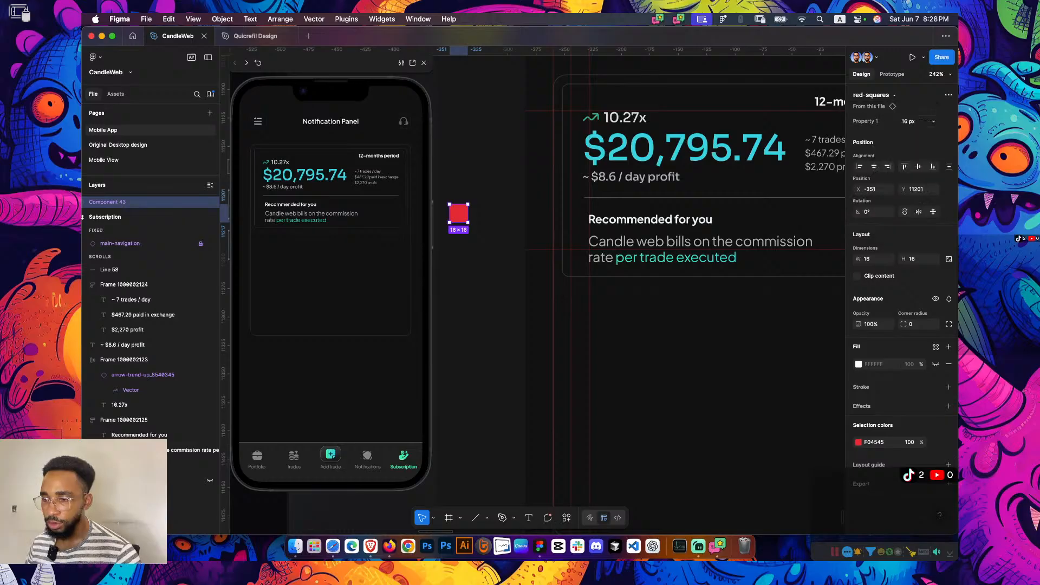
key("Escape")
Duplicate the red spacing square, detach the copy from its component, and place it below the original
left_click(458, 213)
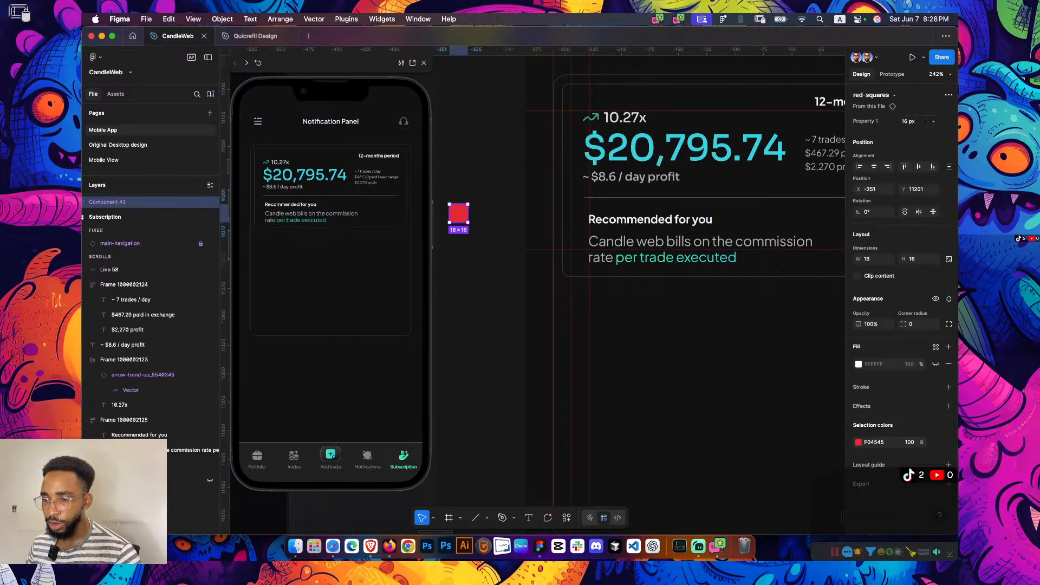
left_click_drag(458, 213, 463, 287)
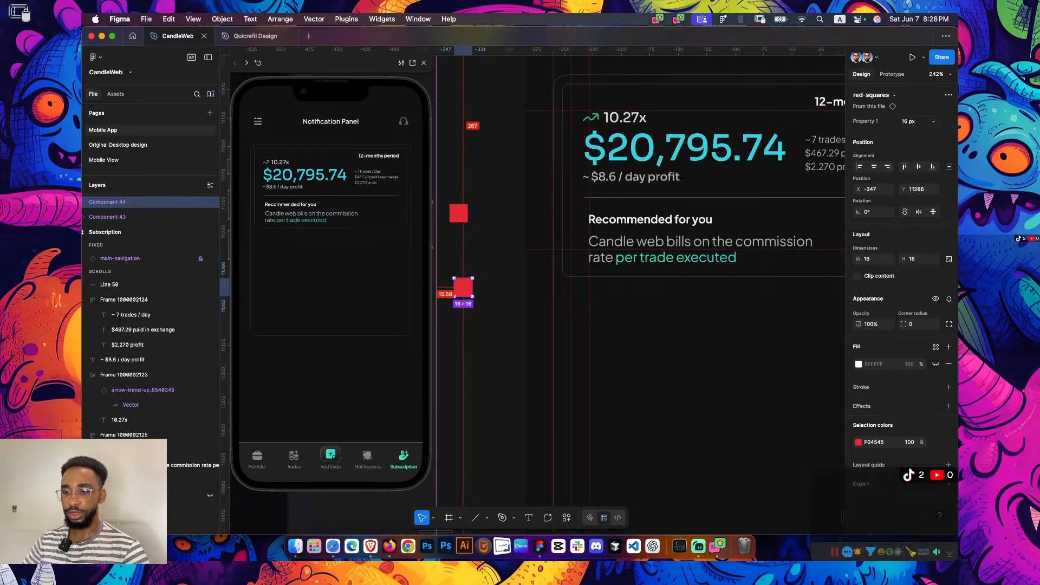
key("alt+super+b")
key("Escape")
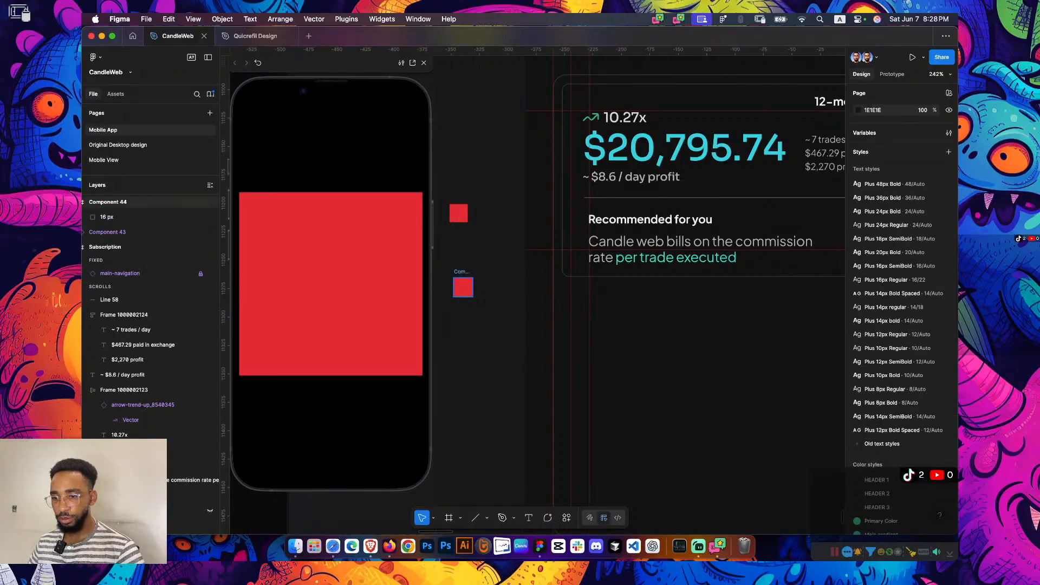
left_click_drag(463, 287, 485, 265)
key("Escape")
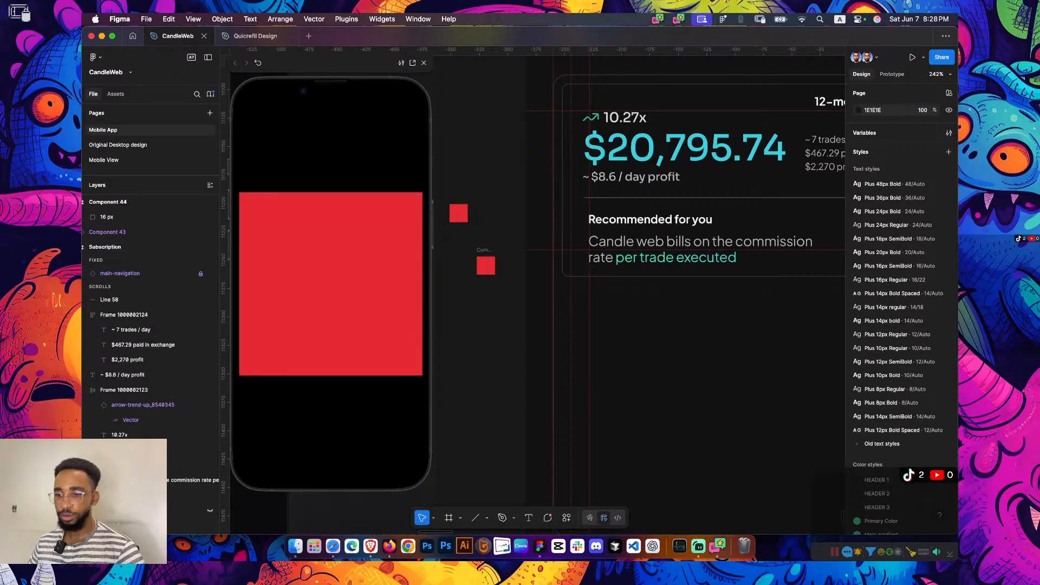
Resize the detached red square to 14 × 14
left_click(484, 250)
left_click(869, 256)
left_click(948, 255)
left_click(915, 256)
type("14")
key("Return")
key("Escape")
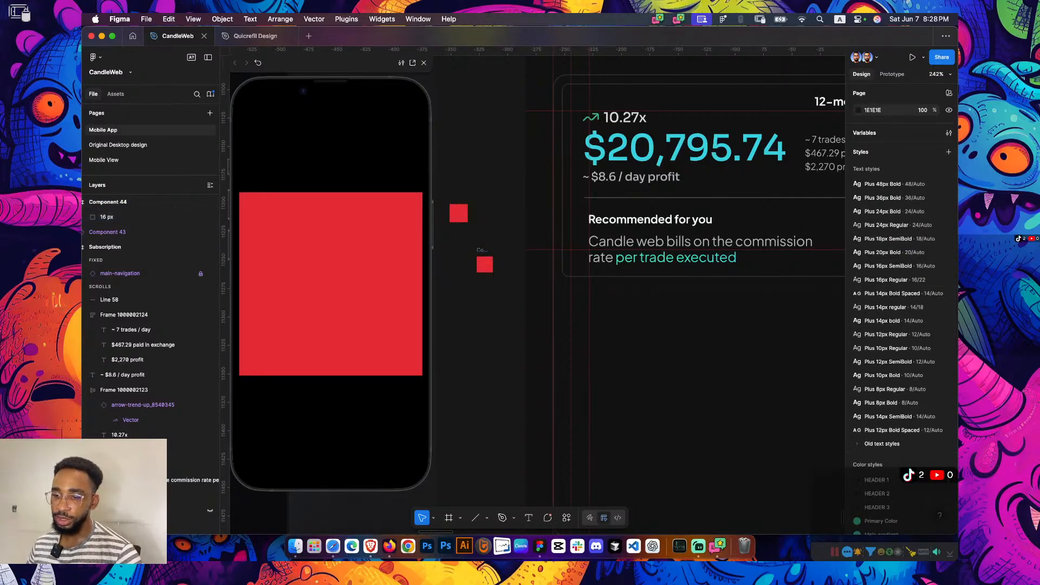
Close the prototype preview
key("Escape")
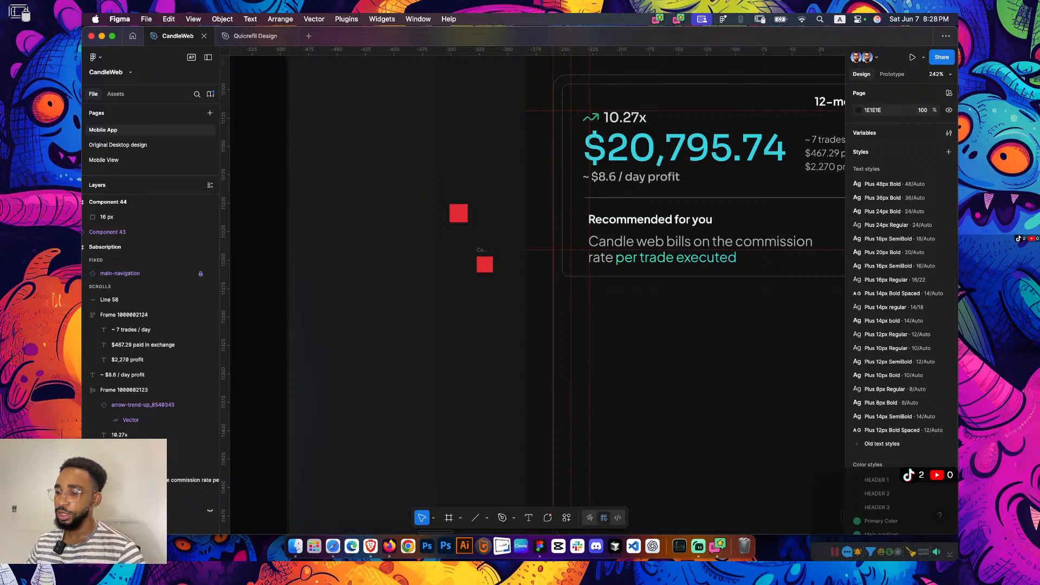
Place the 14 px square inside the profit card at X 40, Y 257, and move the neighbouring vertical guide to X 54
left_click_drag(484, 265, 519, 316)
scroll(509, 192, "up", 2)
scroll(515, 298, "up", 8)
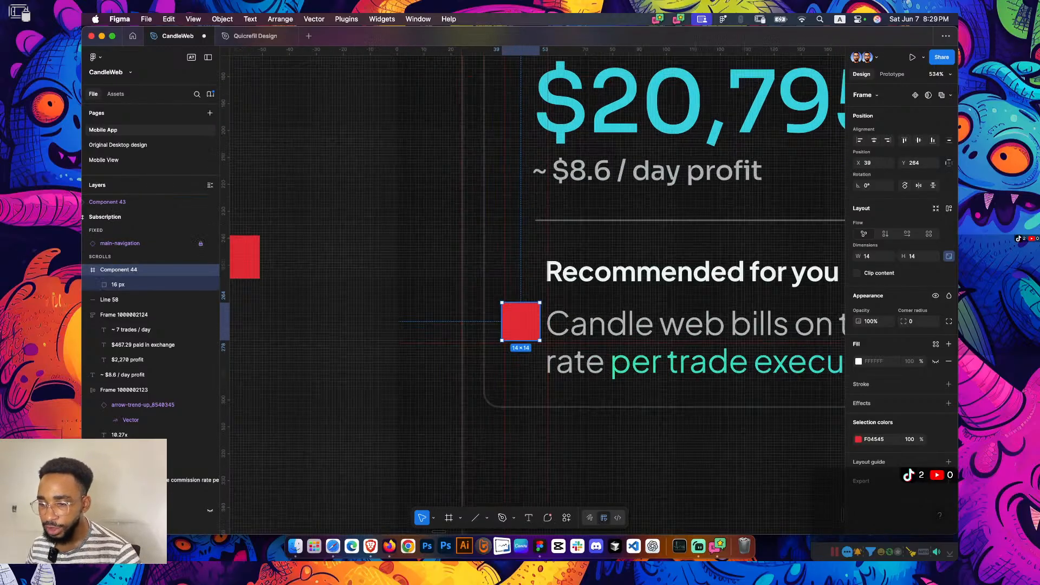
left_click_drag(531, 382, 539, 331)
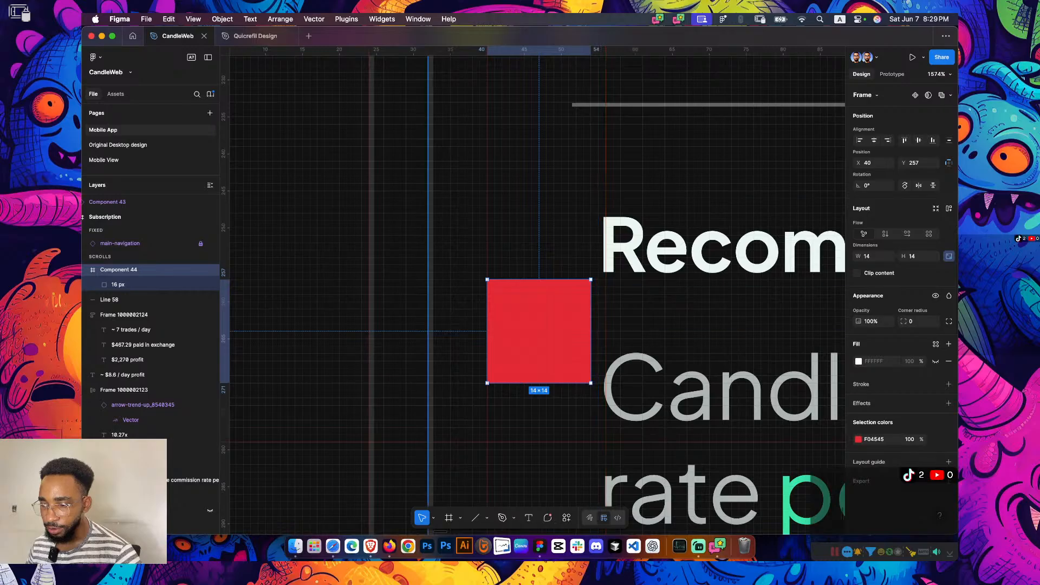
left_click_drag(605, 325, 595, 331)
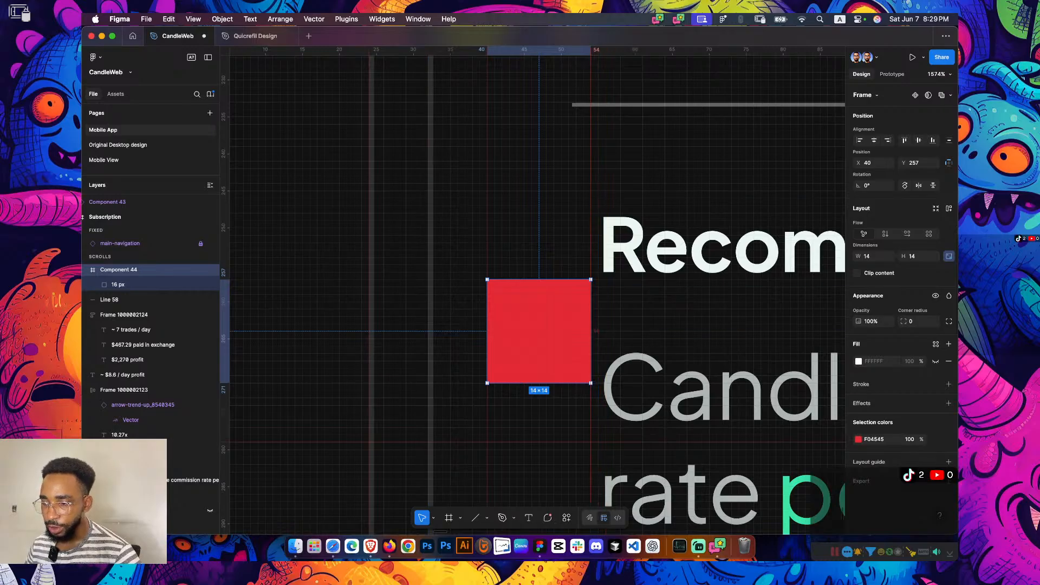
scroll(559, 390, "down", 5)
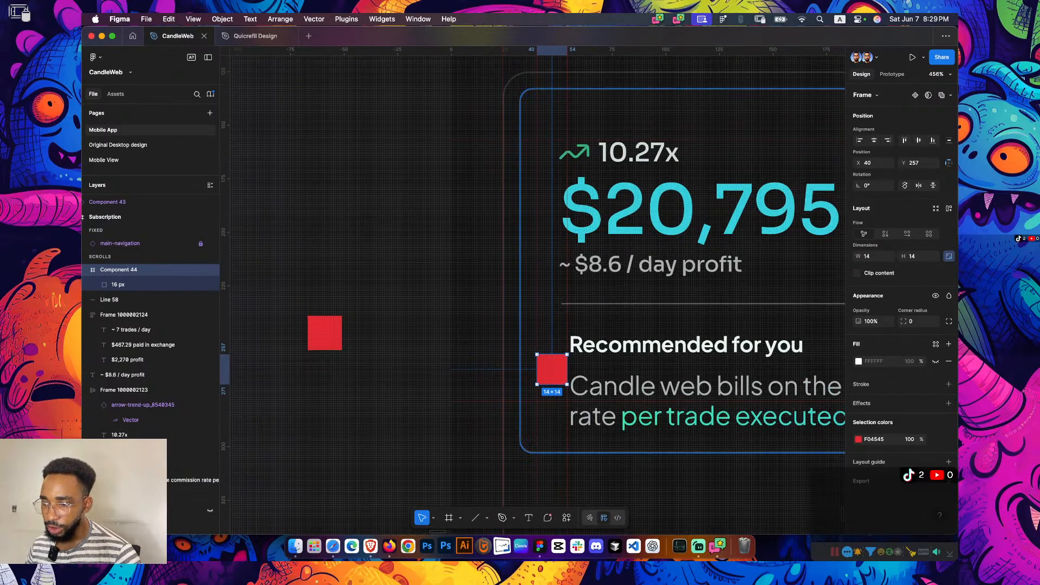
Move the 14 px square to the card's opposite side at X 336, Y 209.76, to check the padding there
left_click_drag(552, 370, 501, 253)
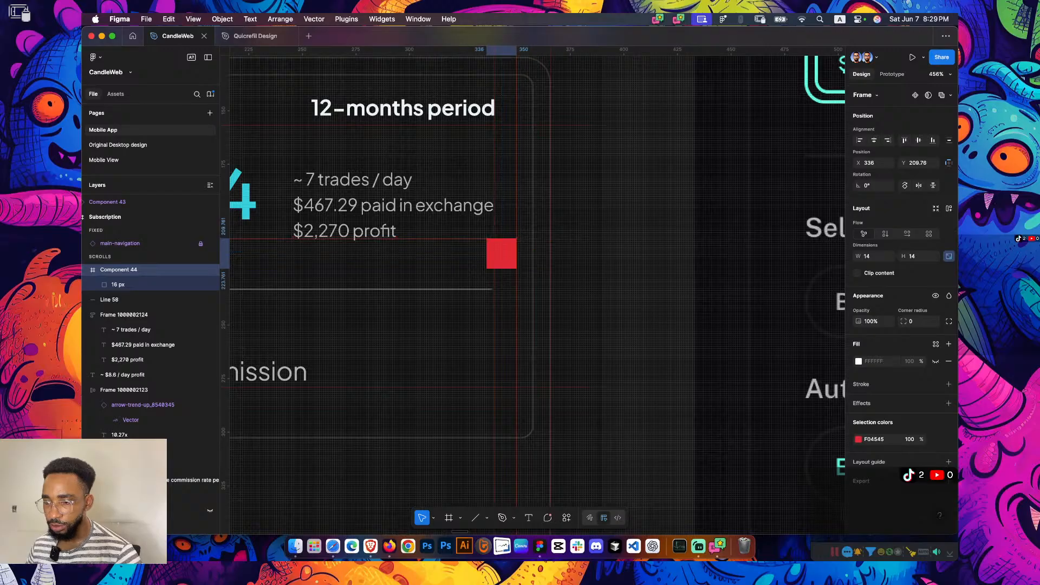
key("shift+2")
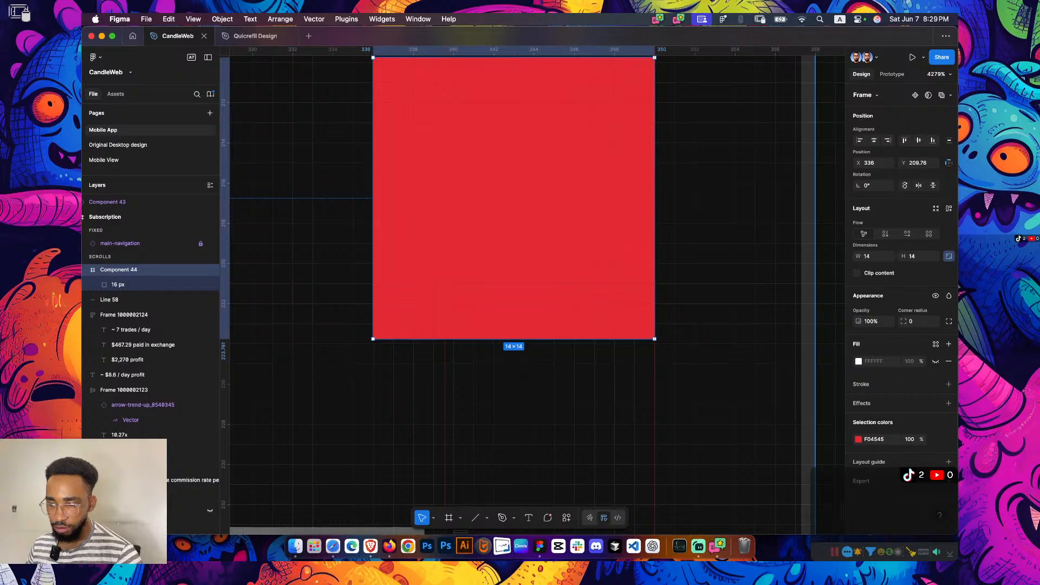
scroll(439, 321, "down", 5)
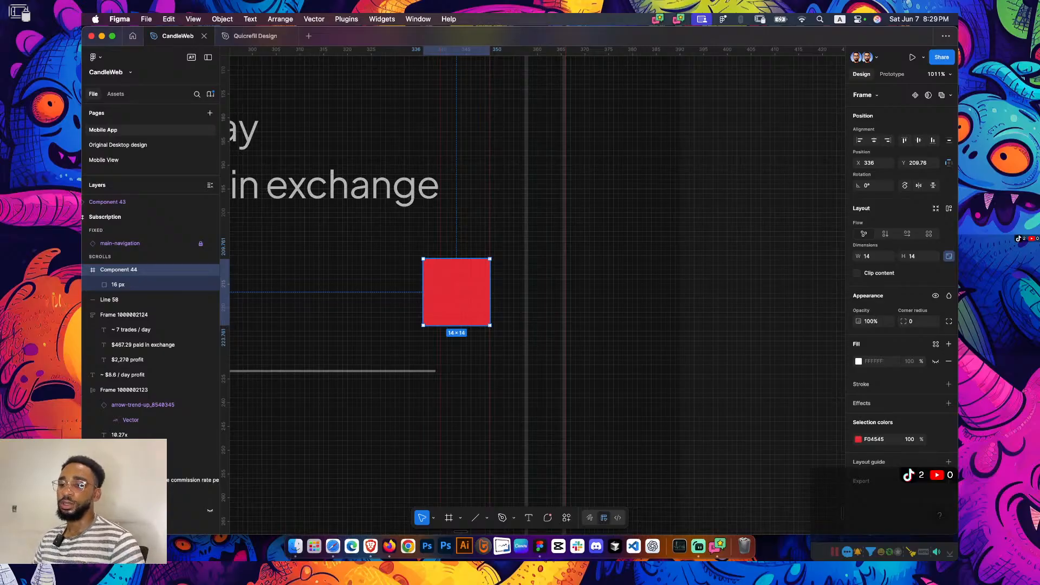
scroll(581, 301, "down", 5)
scroll(581, 302, "left", 2)
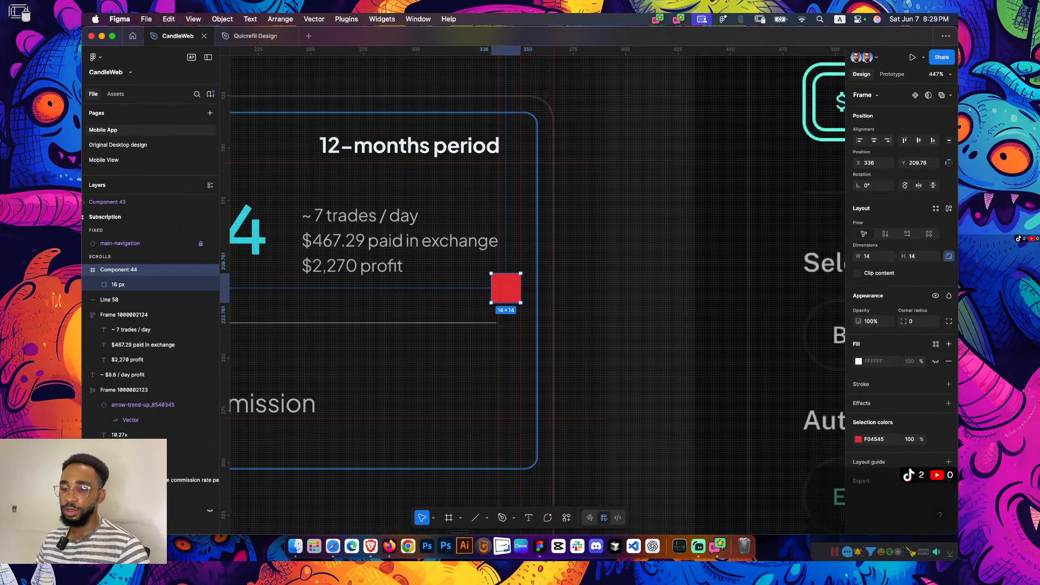
Delete the 14 px square from the Subscription screen
scroll(536, 293, "left", 3)
scroll(537, 292, "down", 1)
key("BackSpace")
Switch the original red spacing square to the 12 px variant
scroll(482, 292, "down", 5)
scroll(482, 292, "left", 3)
scroll(461, 288, "up", 4)
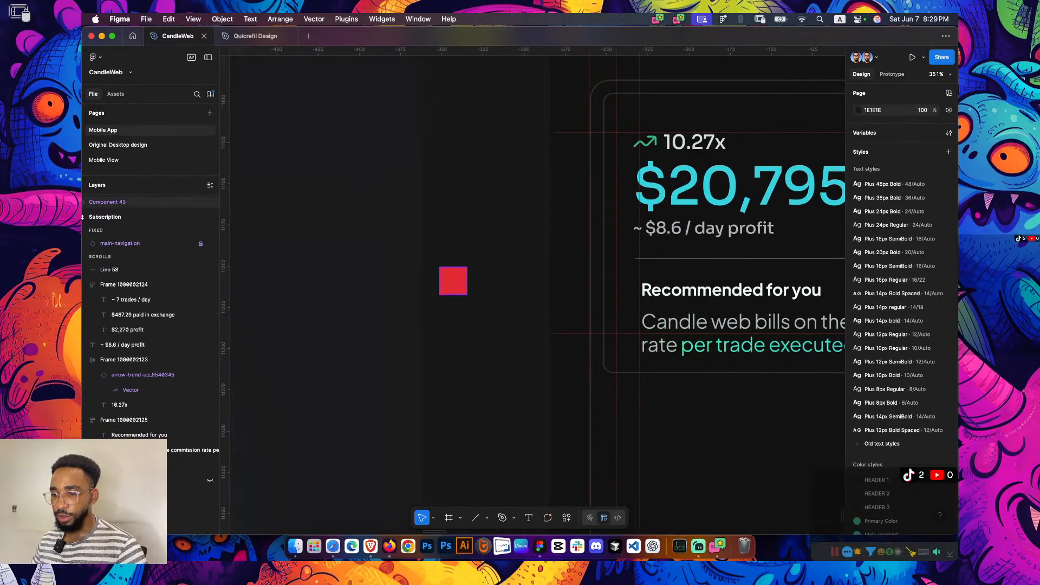
left_click(453, 280)
left_click(918, 121)
left_click(918, 110)
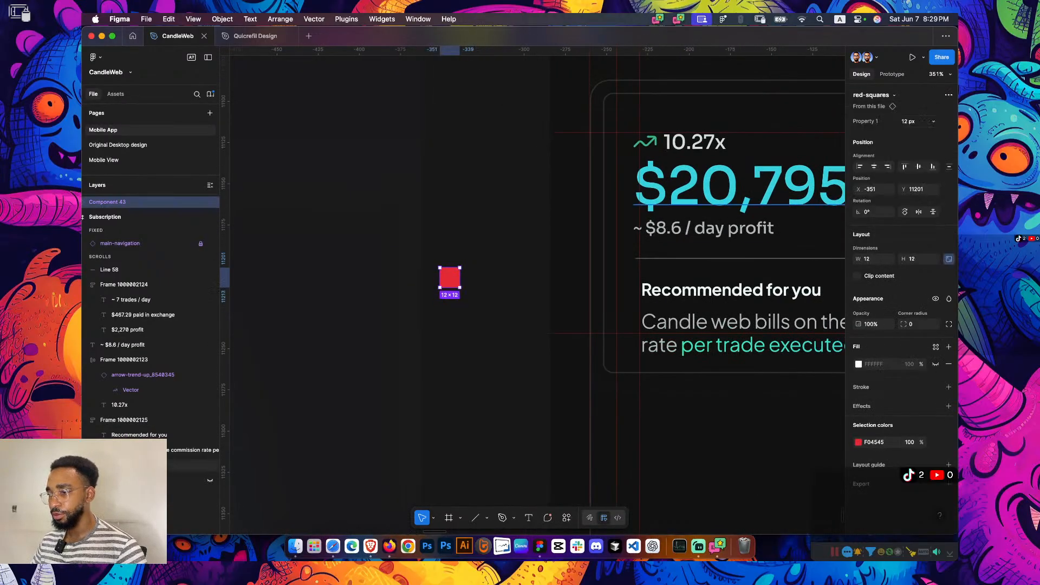
Place the 12 px square inside the profit card at X 40, Y 219, and move the vertical guide to its far edge at X 52
left_click_drag(449, 278, 607, 247)
scroll(620, 247, "up", 10)
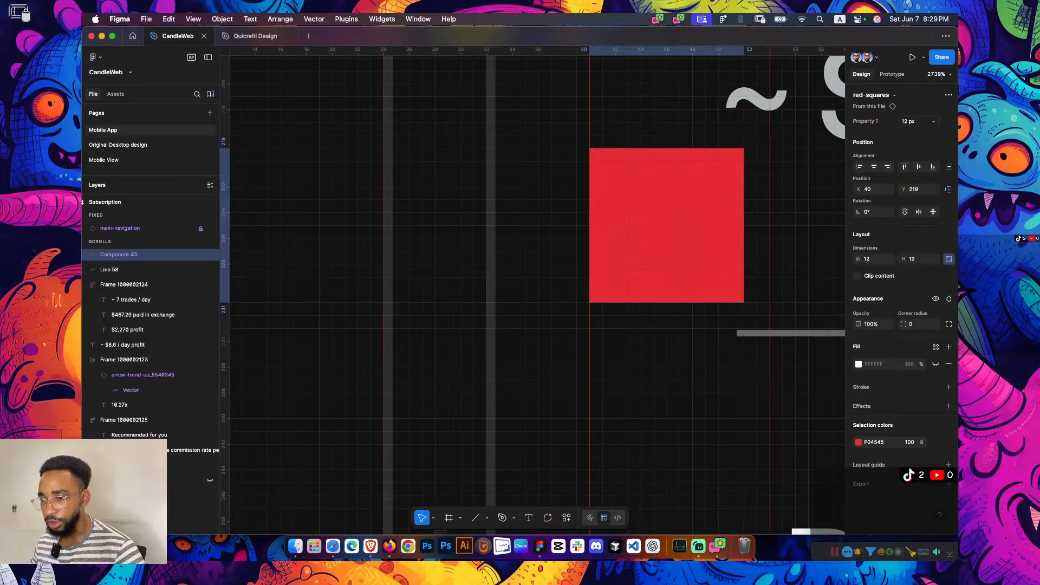
scroll(678, 223, "down", 3)
scroll(677, 224, "up", 3)
scroll(677, 224, "right", 2)
left_click_drag(676, 338, 657, 338)
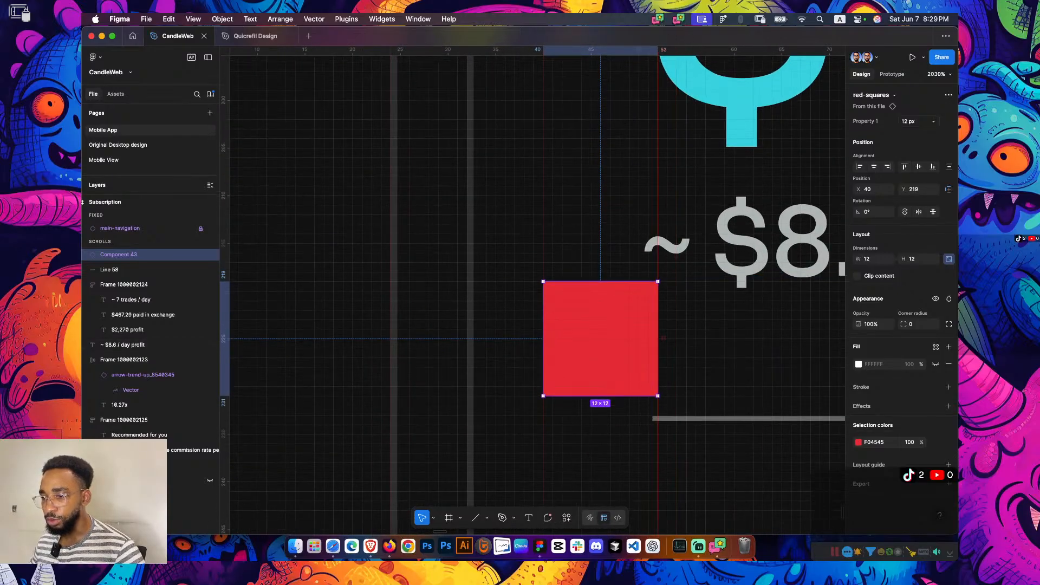
Move the 12 px square to the divider's far end at X 338, Y 209, against the X 350 guide, and compare both side paddings
scroll(642, 310, "down", 4)
scroll(692, 397, "up", 8)
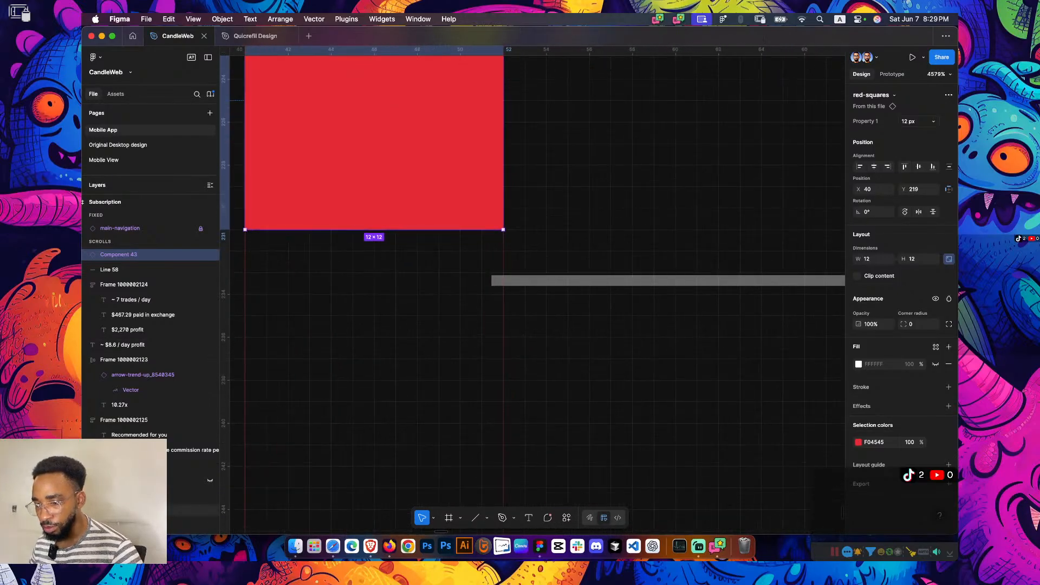
left_click(693, 280)
left_click_drag(491, 286, 544, 336)
scroll(503, 286, "down", 8)
scroll(634, 320, "right", 3)
scroll(614, 273, "right", 4)
scroll(615, 287, "up", 8)
scroll(581, 290, "down", 10)
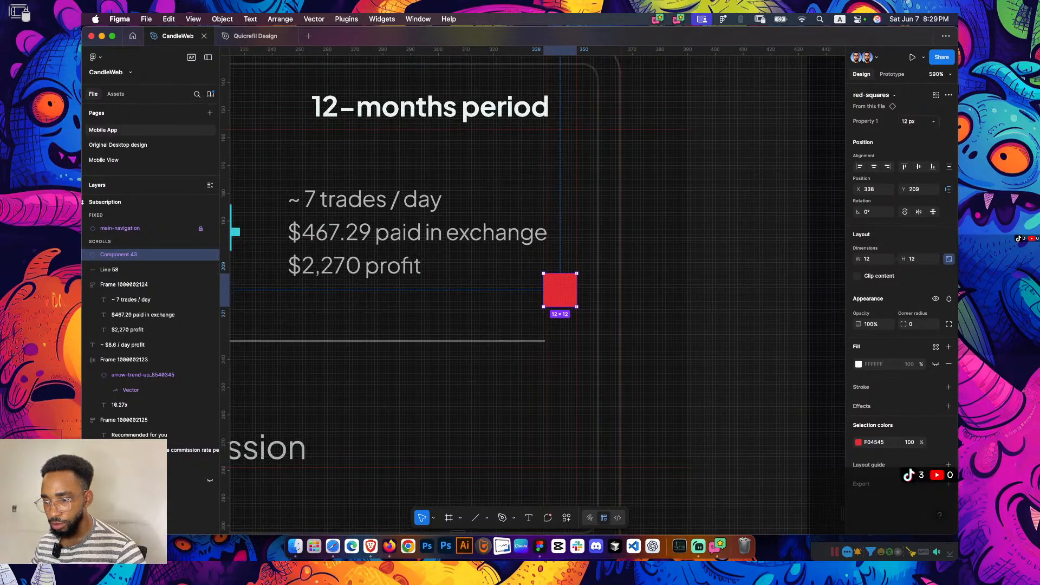
scroll(536, 293, "down", 3)
scroll(536, 292, "left", 10)
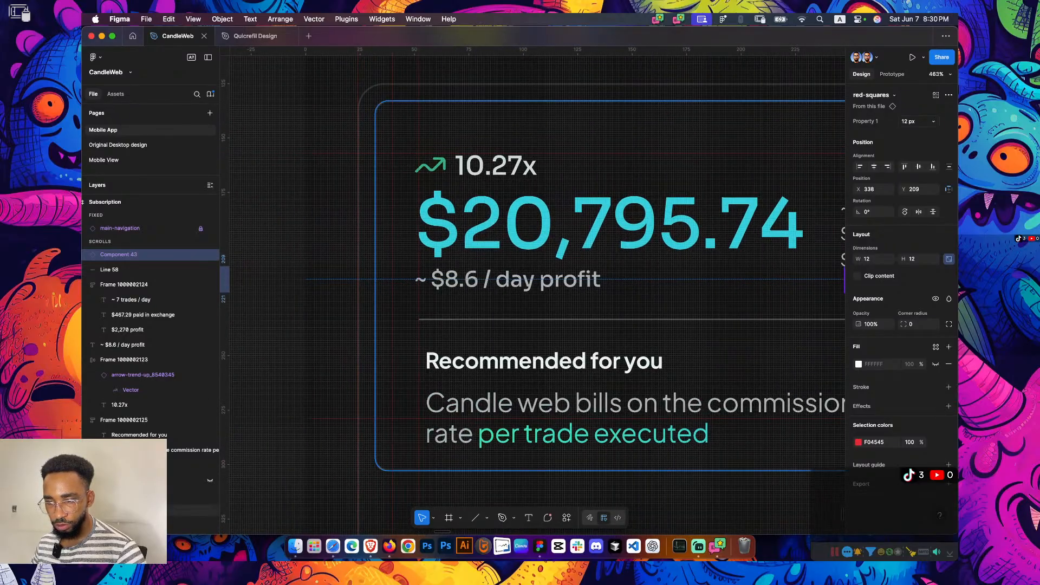
scroll(536, 292, "right", 10)
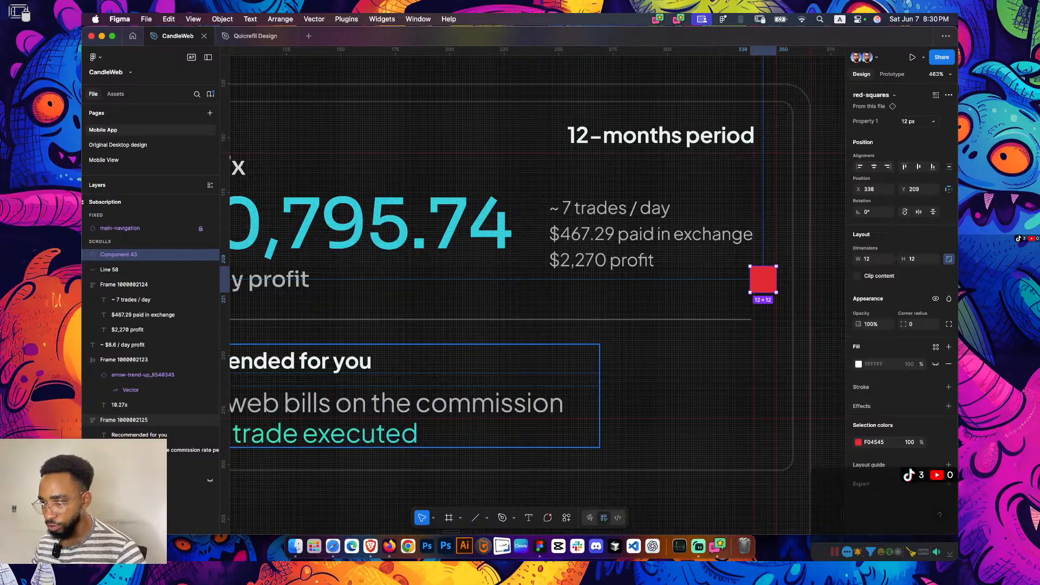
scroll(536, 292, "up", 5)
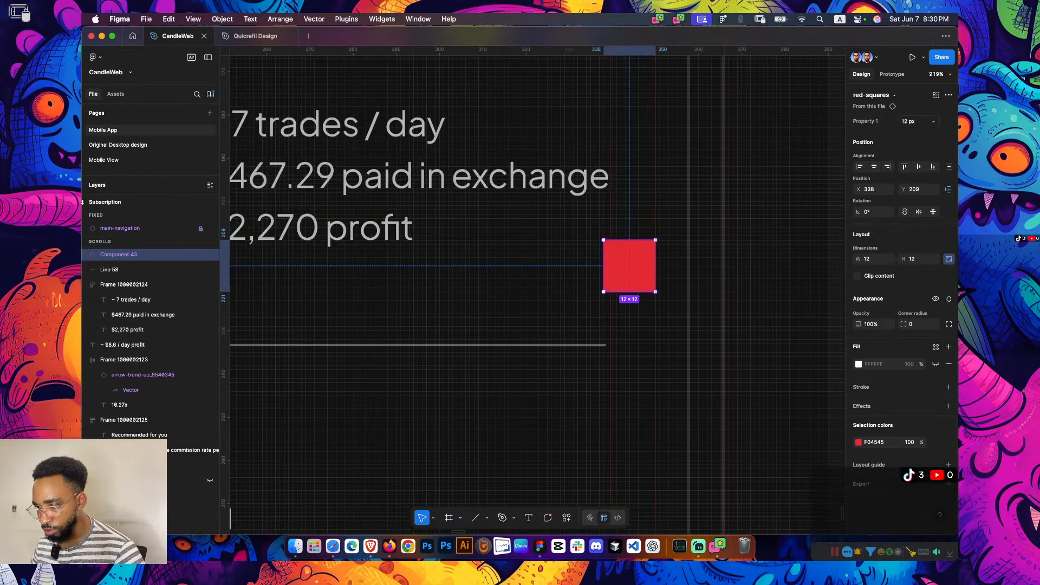
Move the 12 px square down to Y 225 at the divider's end and trim the divider line's width to 286
left_click_drag(628, 265, 628, 335)
scroll(583, 347, "up", 1)
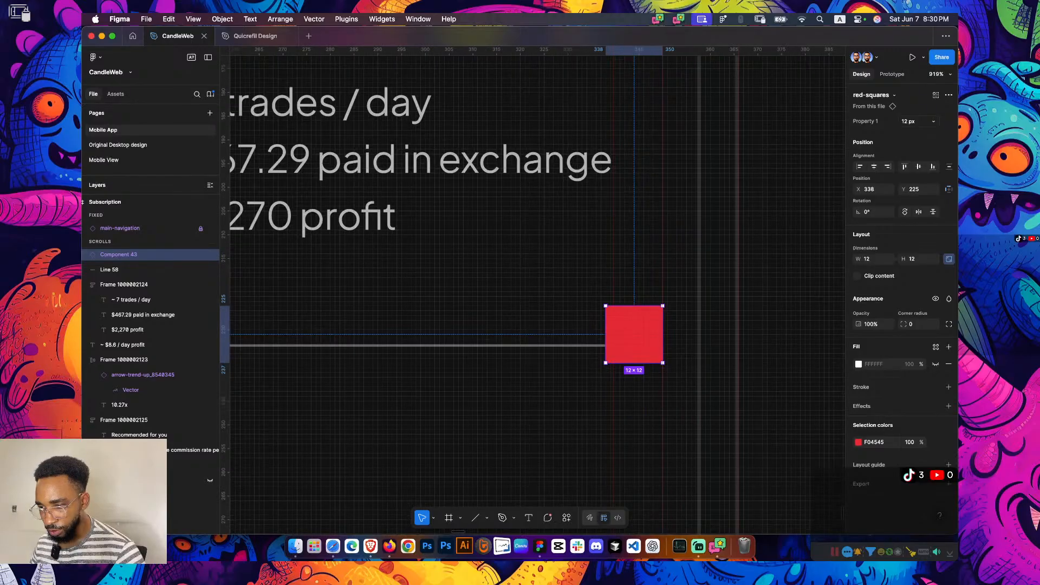
left_click(572, 345)
scroll(572, 344, "up", 5)
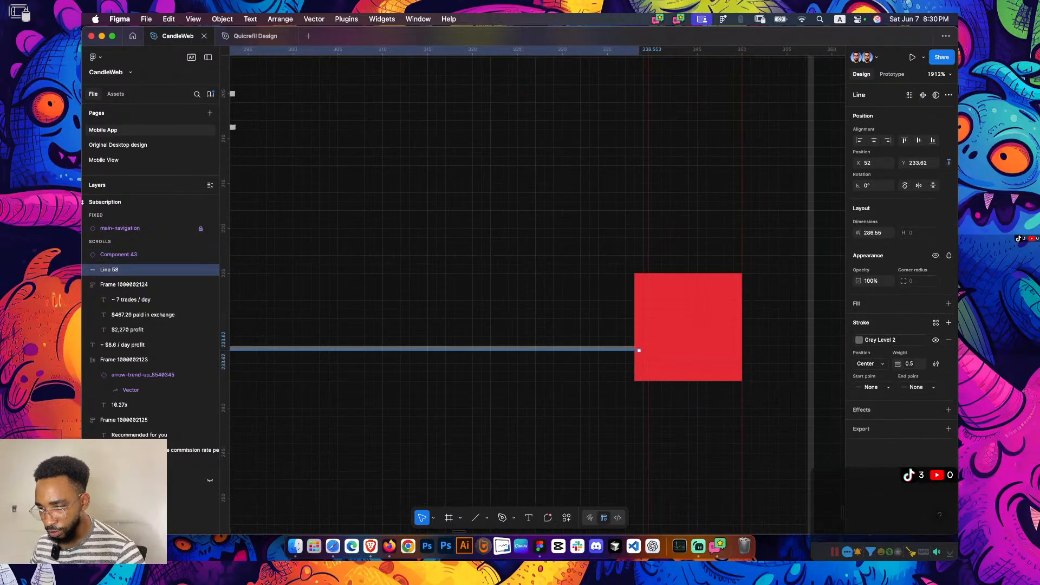
scroll(639, 351, "down", 5)
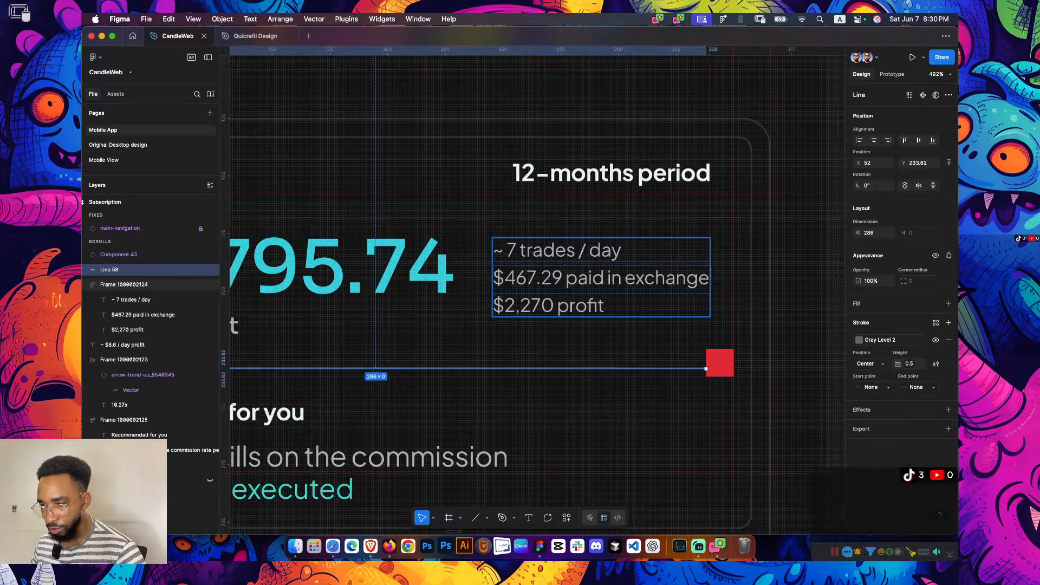
Align the vertical guide near the end of the trade details with the 12 px square's inner edge at X 338
left_click(601, 277)
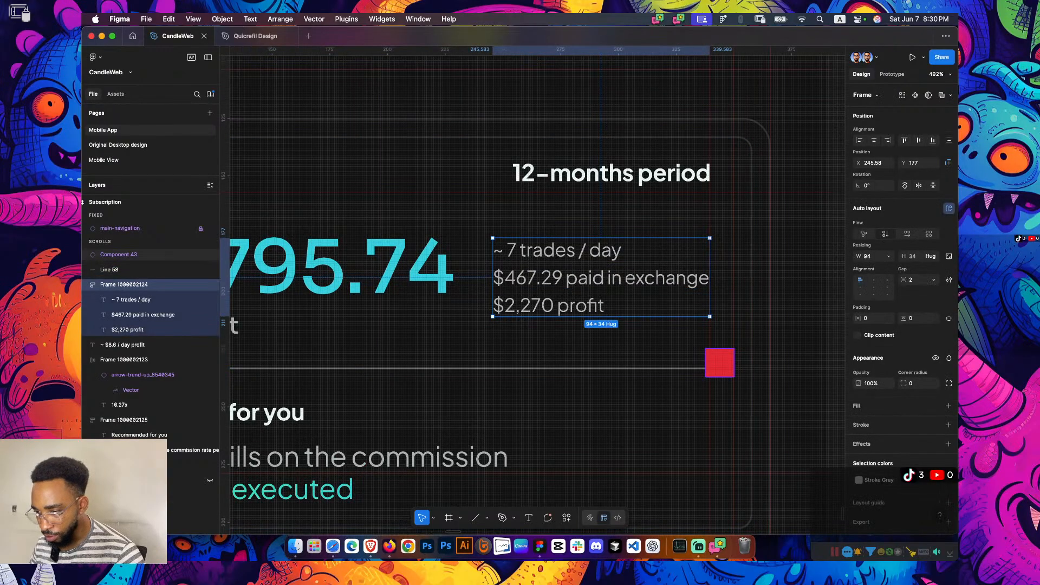
scroll(706, 378, "up", 1)
scroll(711, 377, "up", 4)
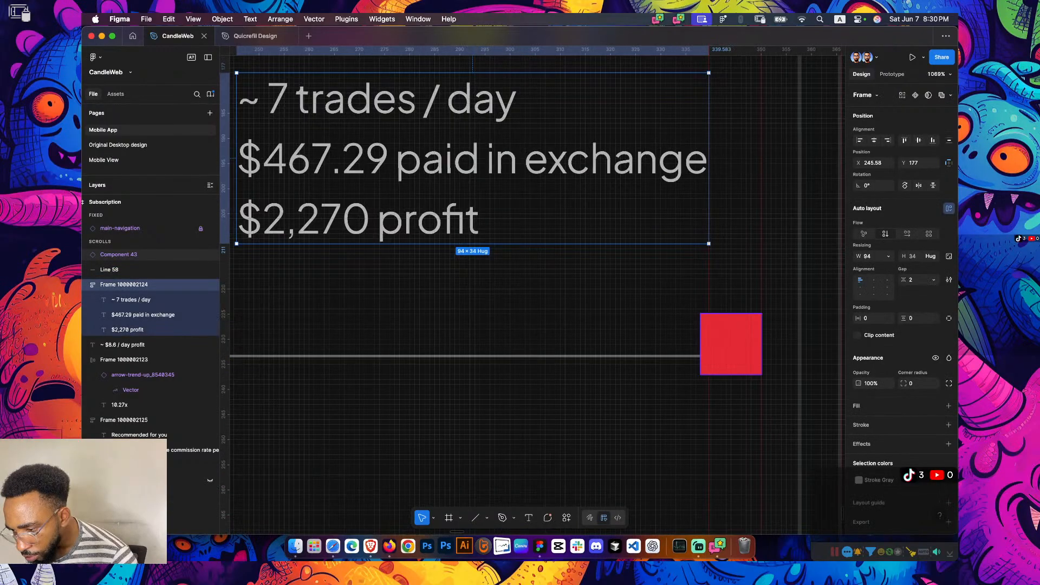
left_click_drag(709, 371, 700, 371)
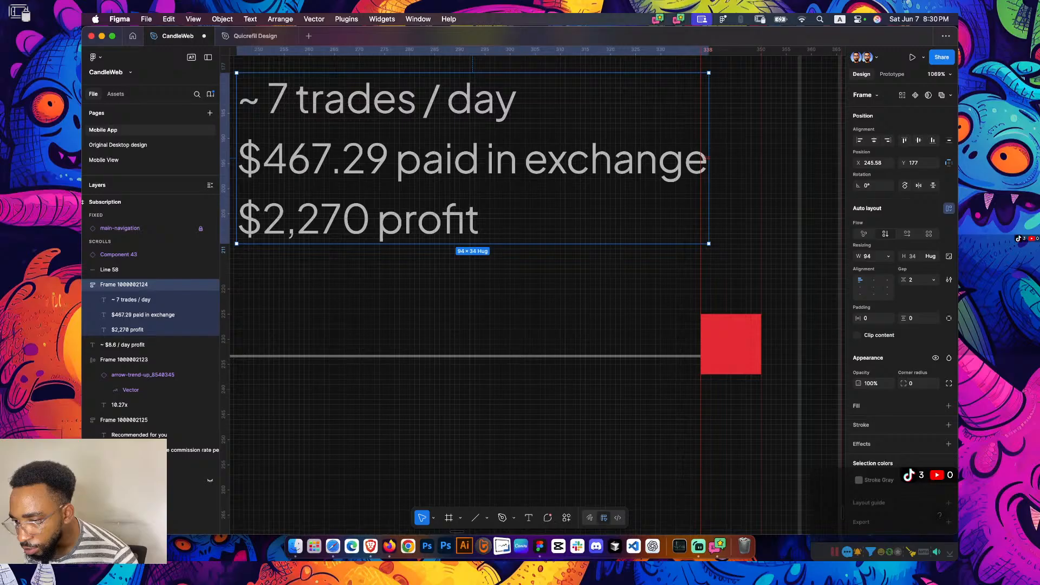
Reduce the horizontal spacing between the large profit amount and the trade details frame to 14
scroll(714, 288, "down", 4)
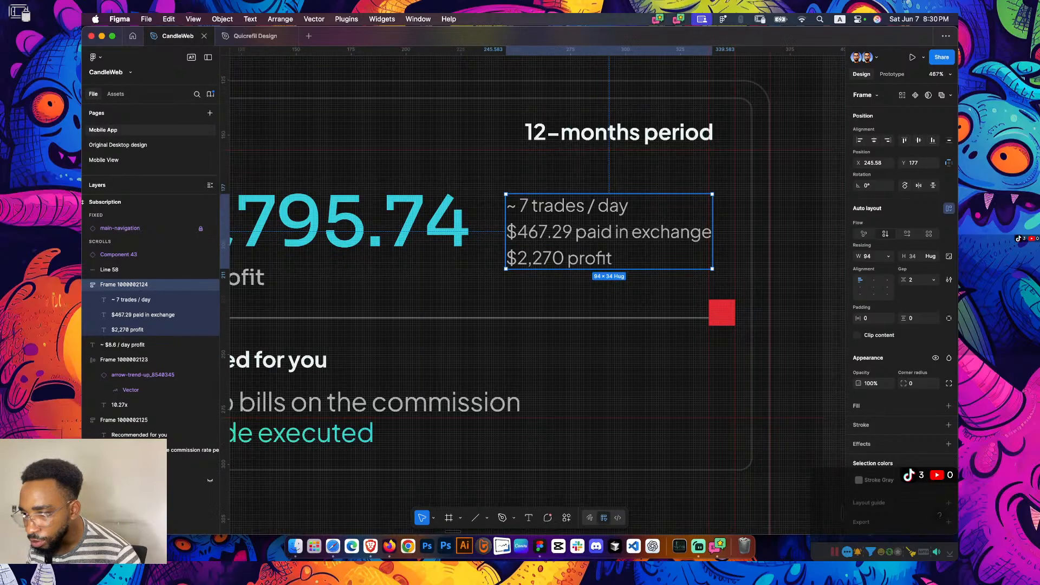
left_click(273, 222, "shift")
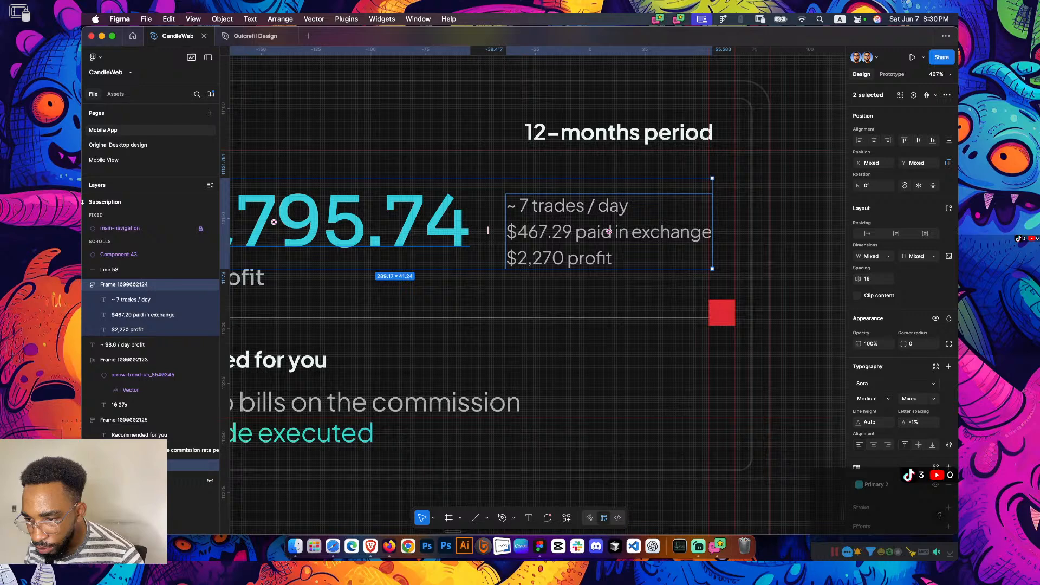
left_click_drag(487, 230, 482, 230)
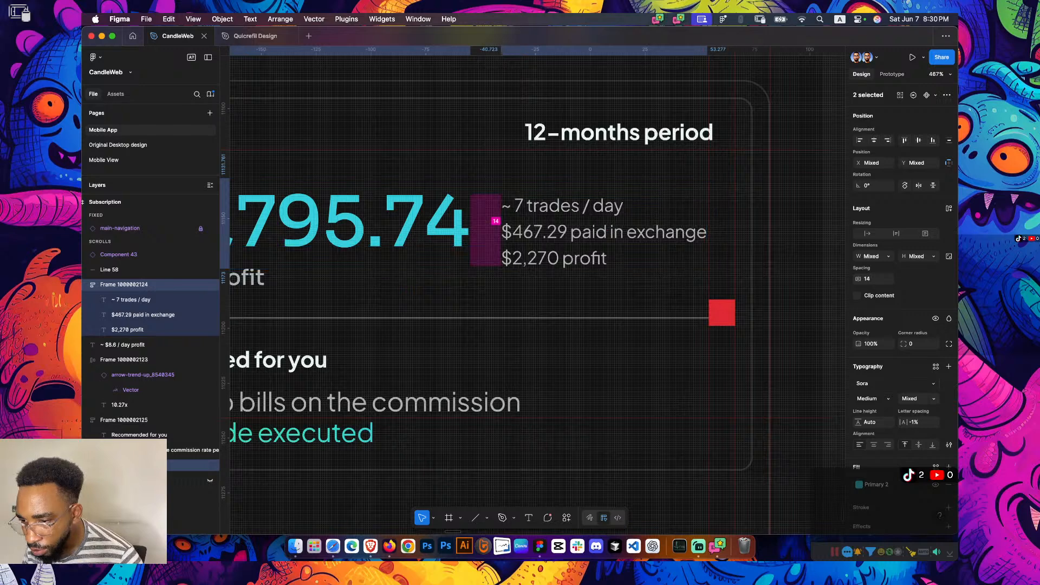
left_click_drag(485, 231, 484, 230)
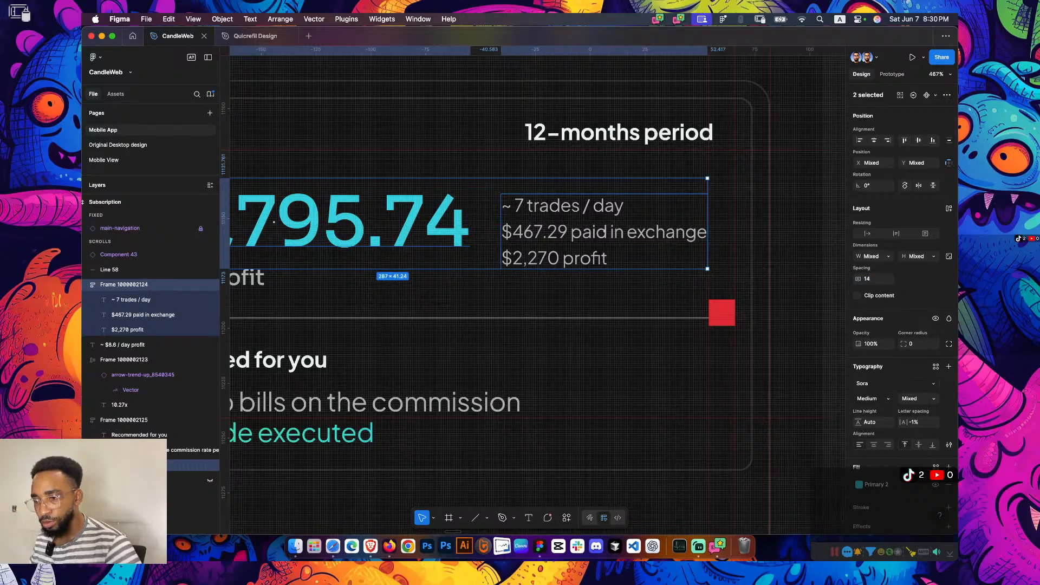
left_click(785, 217)
Move the "12-months period" text out of the profit card onto the empty canvas above the Subscription screen
scroll(786, 217, "down", 3)
scroll(723, 144, "up", 3)
left_click(669, 176)
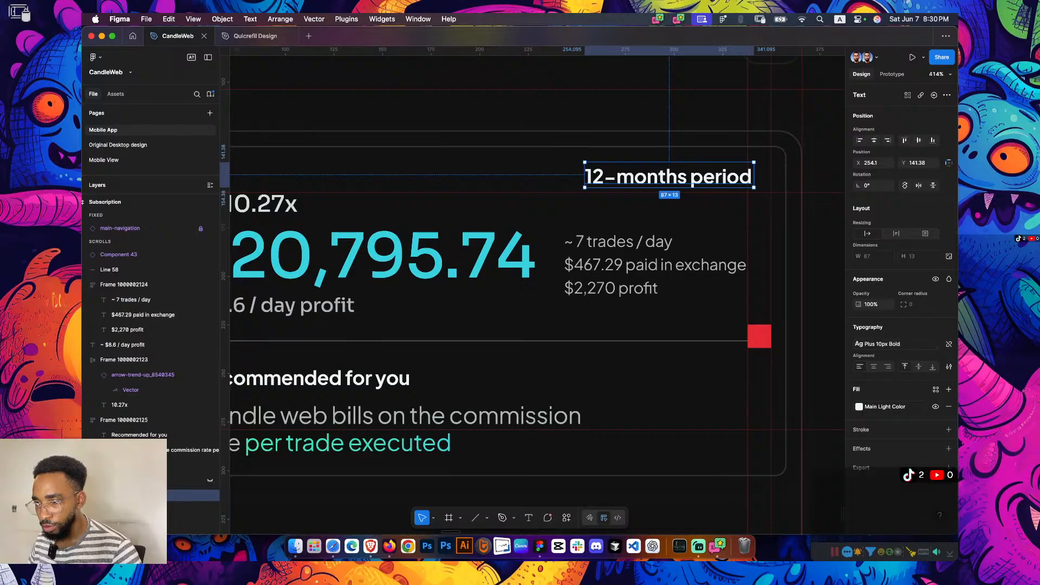
left_click_drag(669, 177, 648, 103)
scroll(624, 232, "up", 3)
scroll(666, 105, "down", 5)
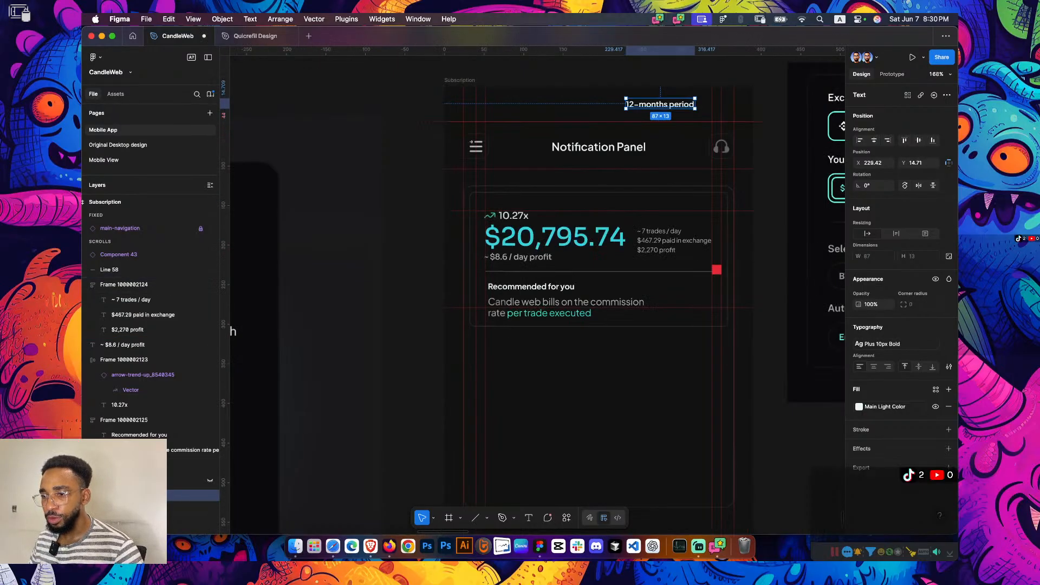
scroll(666, 106, "up", 4)
left_click_drag(666, 283, 655, 183)
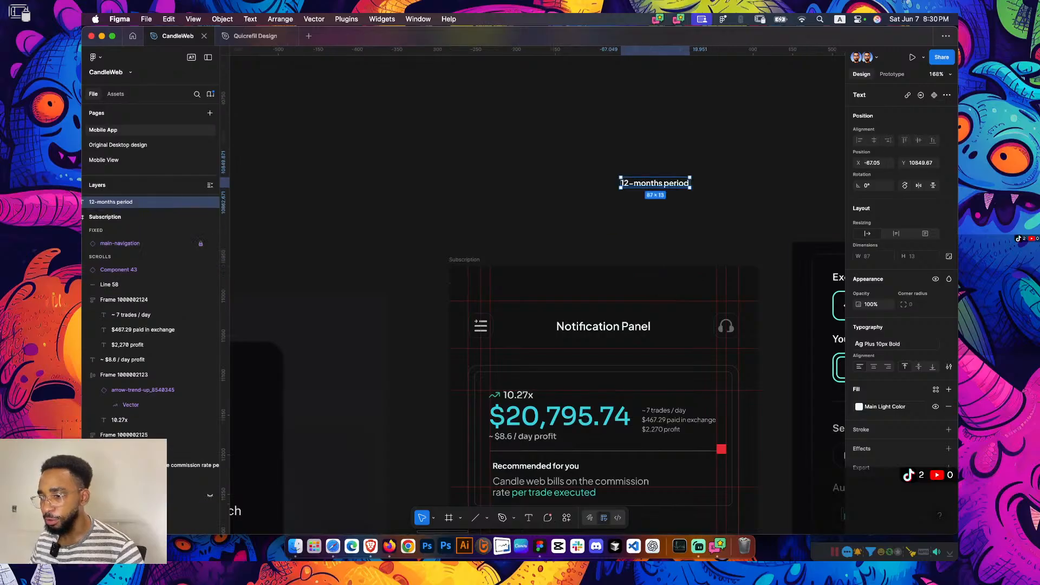
Apply the Plus 8px Bold text style to the "12-months period" text
left_click(880, 344)
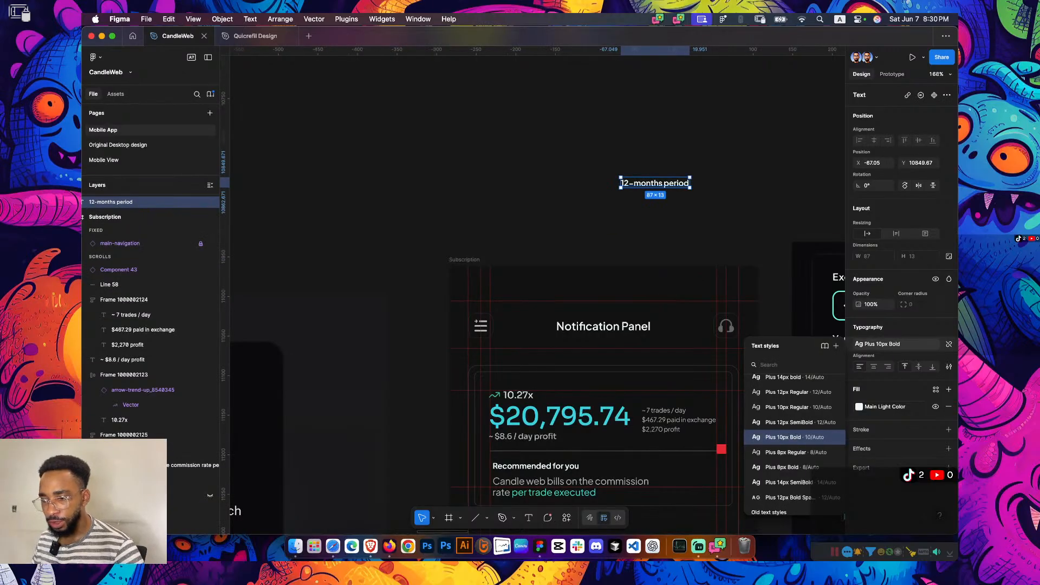
type("8")
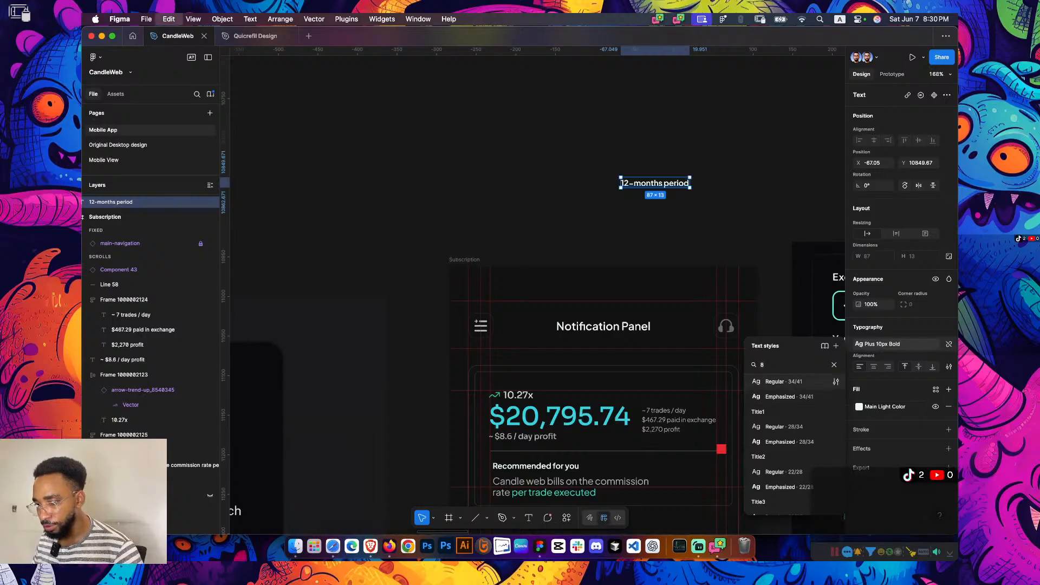
left_click(834, 364)
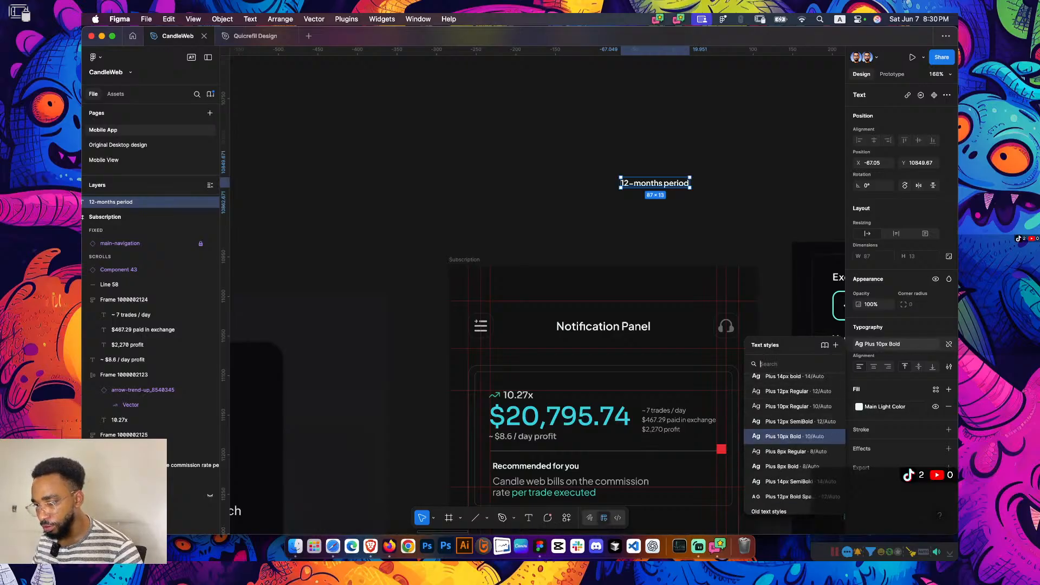
scroll(793, 439, "up", 5)
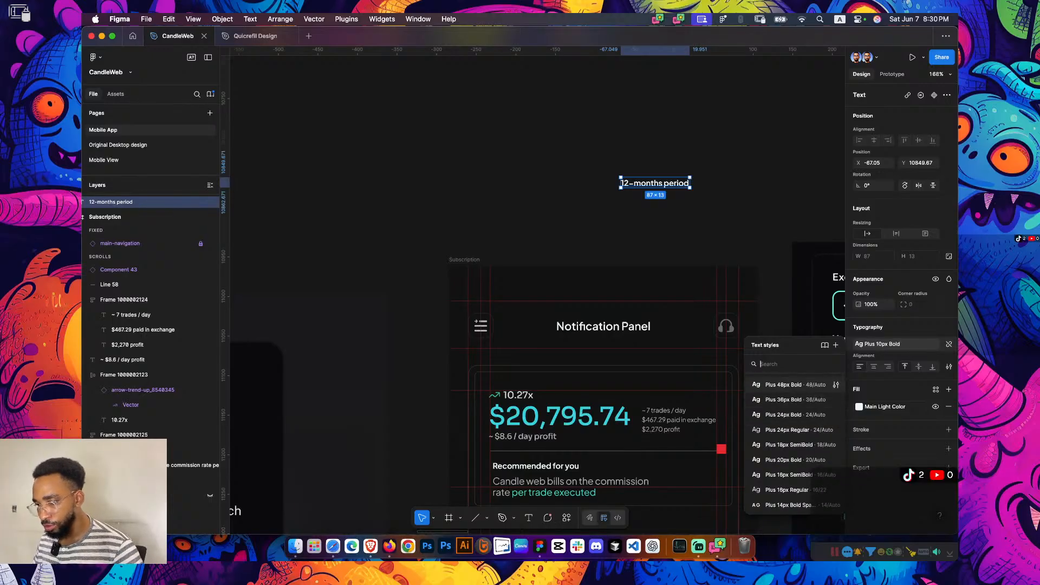
type("8")
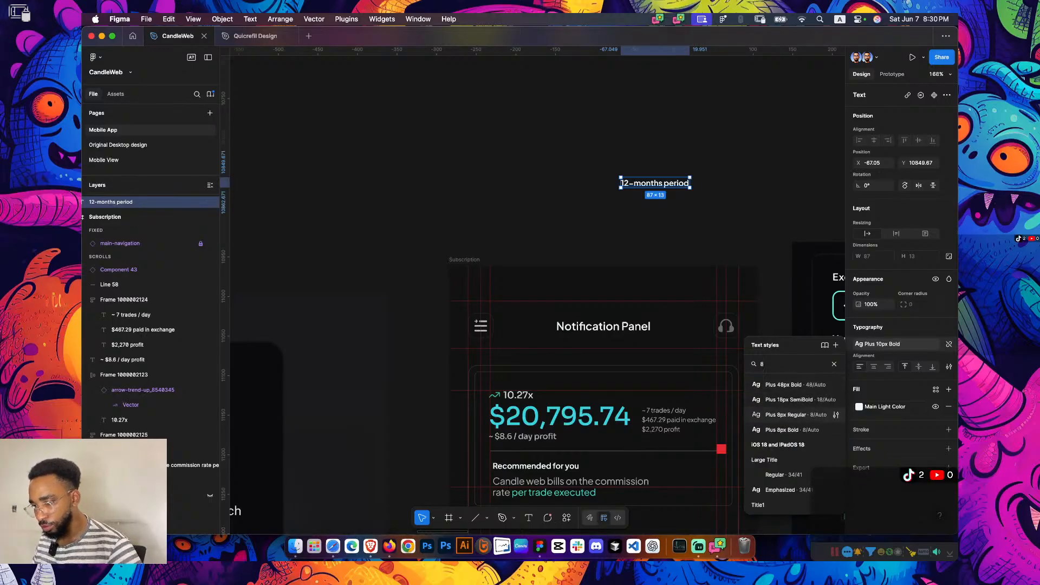
left_click(792, 429)
scroll(659, 170, "up", 5)
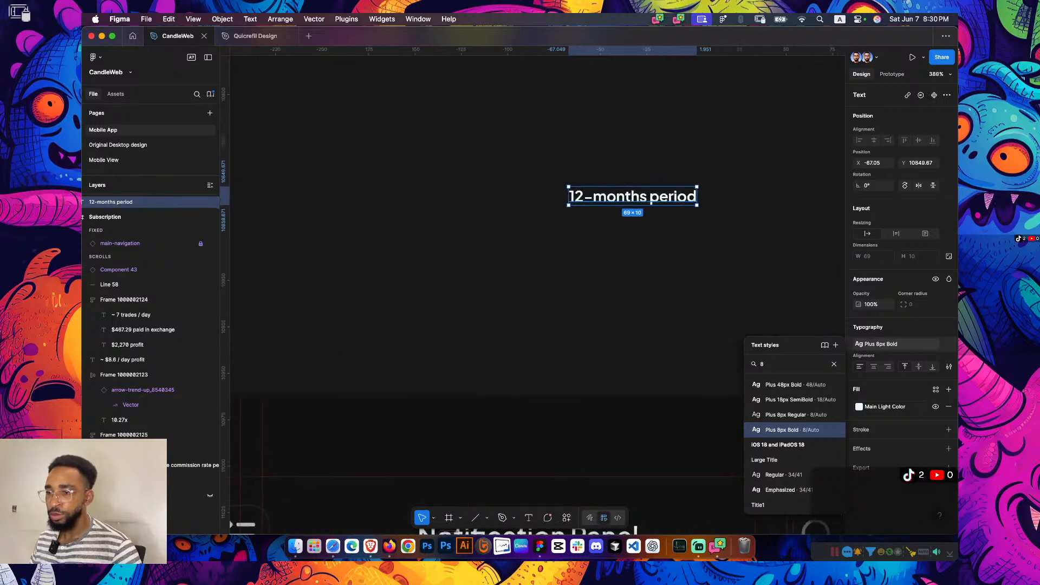
left_click(659, 170)
Shift the "12-months period" text to free canvas space, wrap it in an auto layout frame and shrink the frame's height to 17
left_click_drag(632, 197, 540, 180)
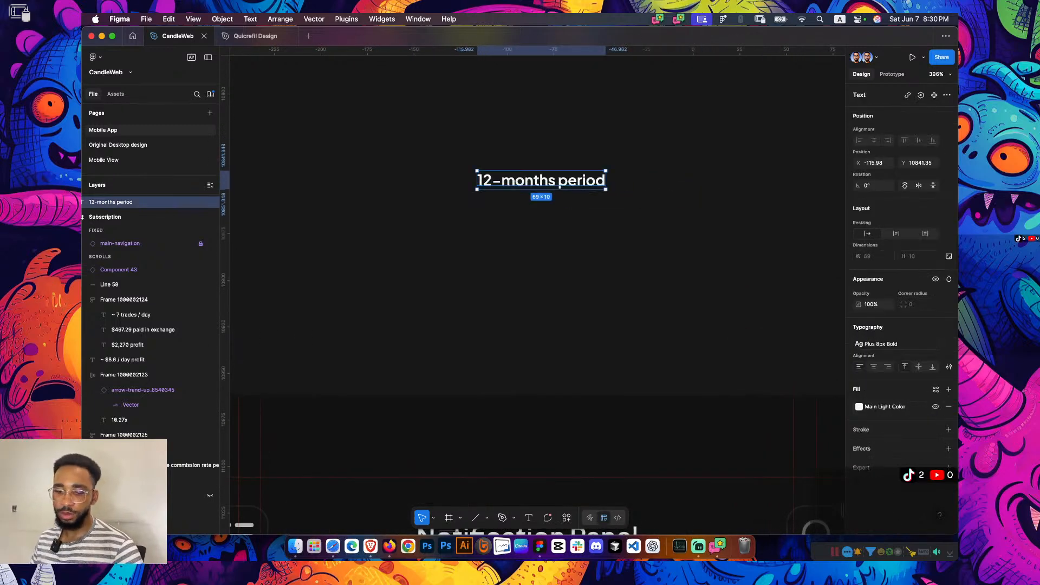
key("shift+a")
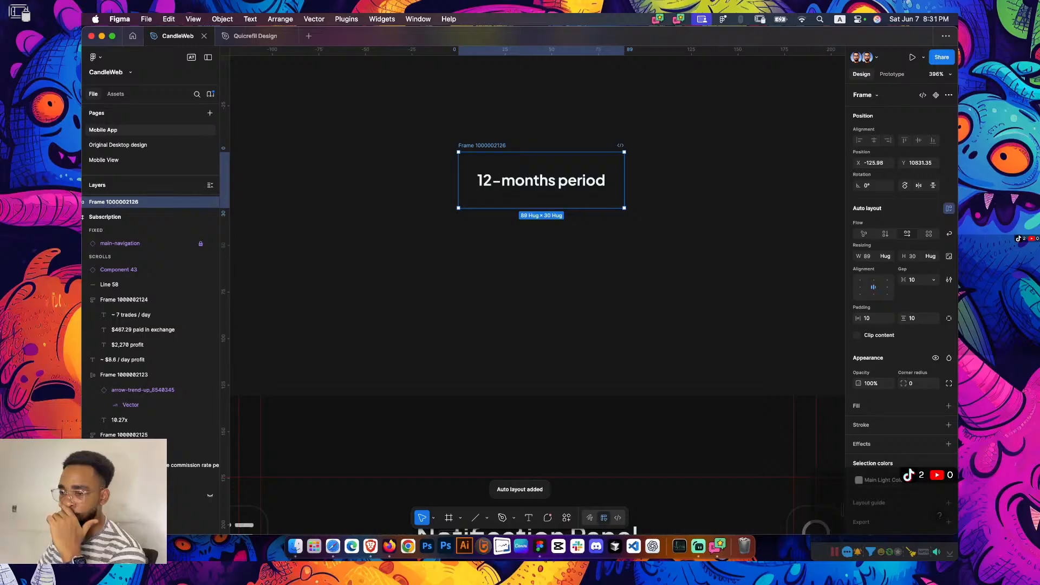
left_click_drag(541, 207, 541, 196)
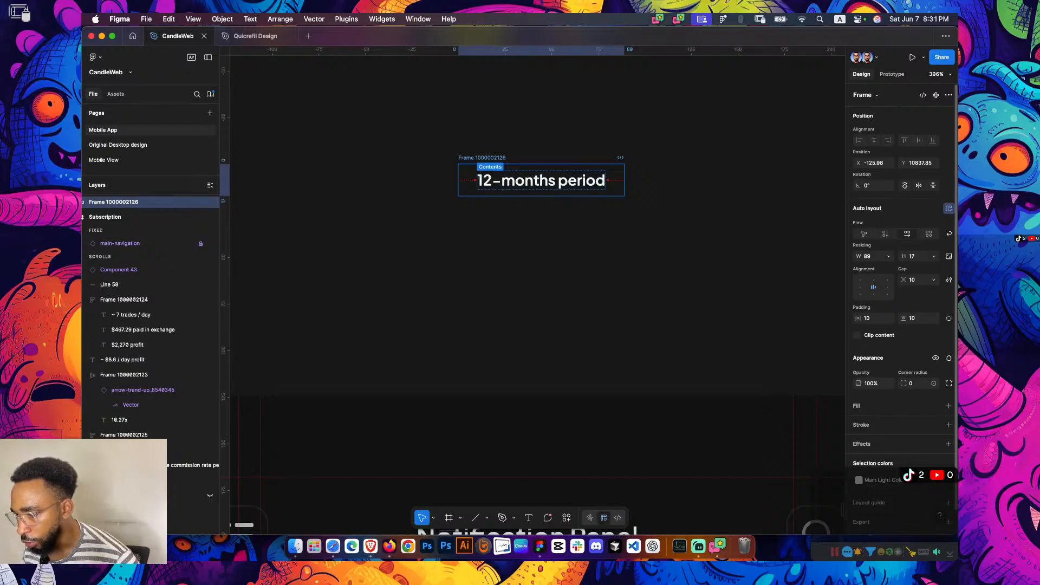
Give the "12-months period" frame a corner radius of 20 and a height of 16
type("5")
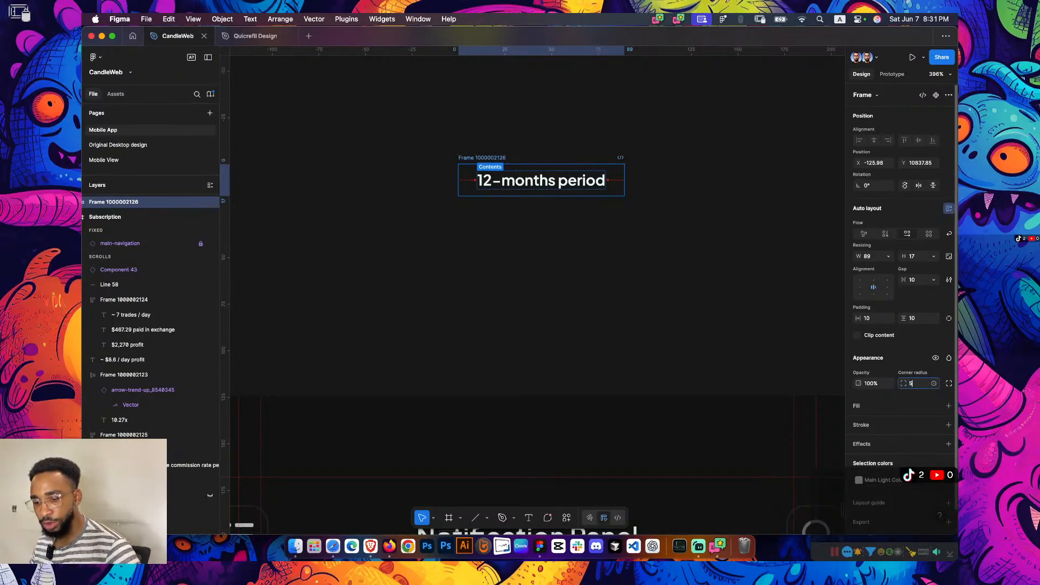
type("0")
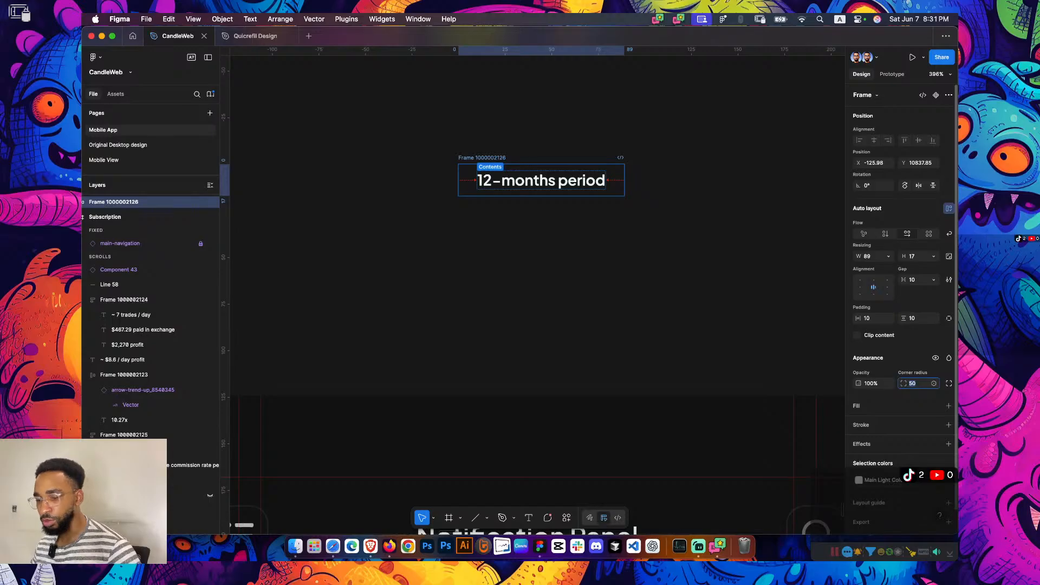
type("20")
left_click(912, 255)
type("16")
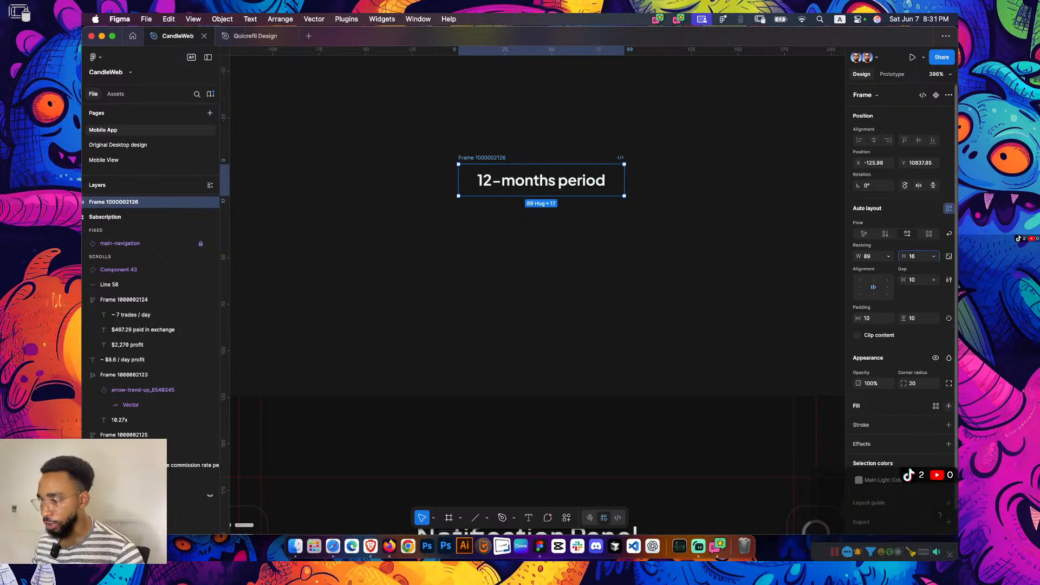
Fill the "12-months period" frame with the Dark Gray library color
left_click(948, 405)
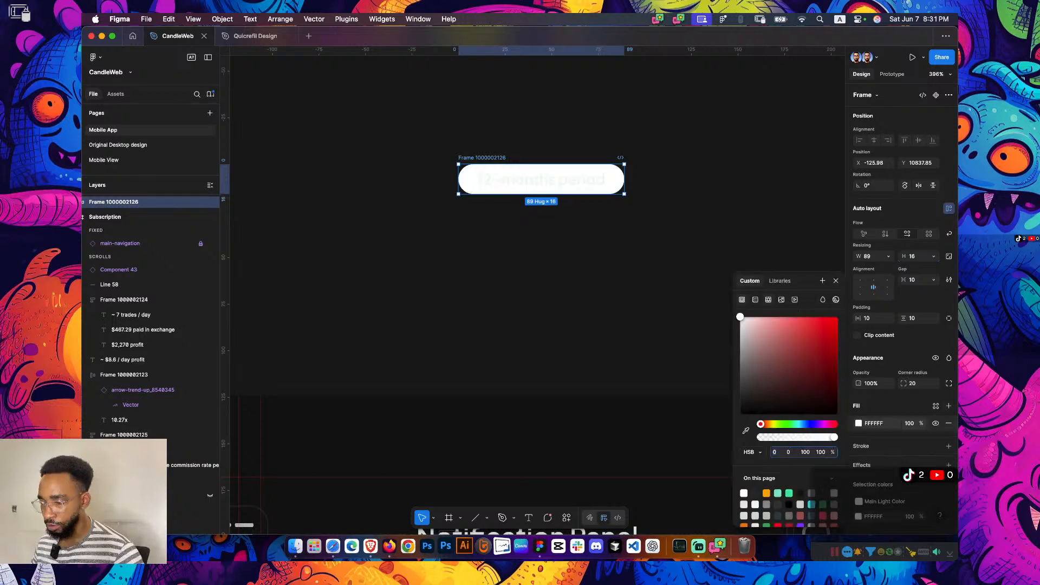
left_click(779, 280)
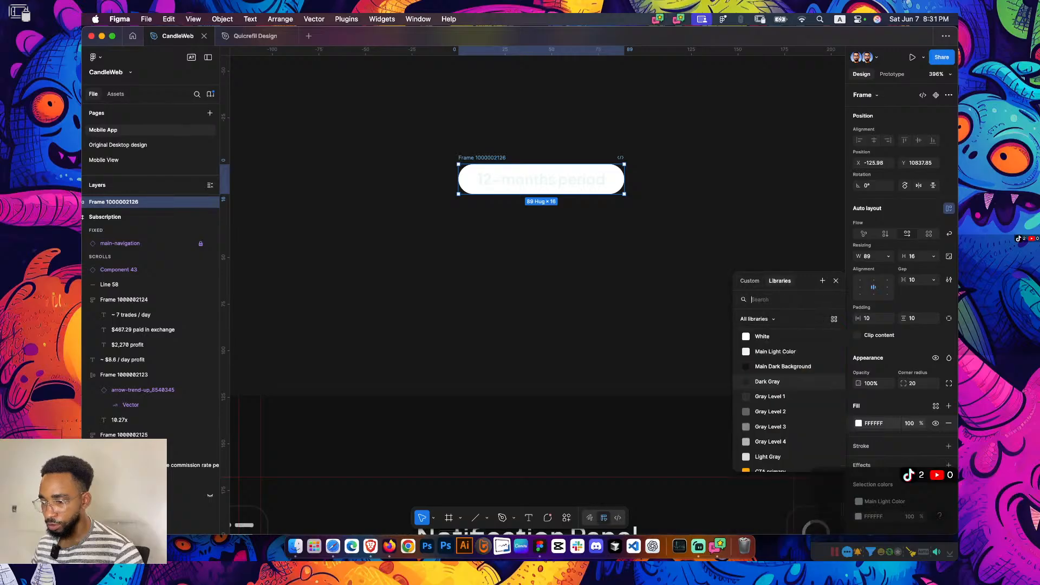
left_click(767, 381)
Place the "12-months period" badge inside the profit card's upper corner at X 248.42, Y 141, above the trade details
scroll(536, 287, "down", 2)
scroll(537, 287, "left", 2)
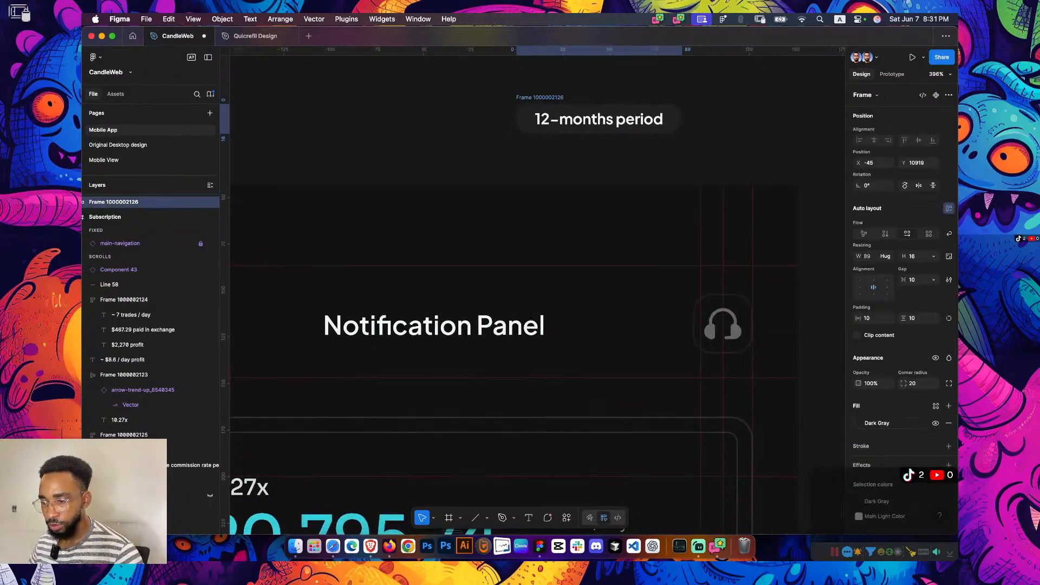
scroll(593, 140, "down", 3)
left_click_drag(599, 119, 585, 322)
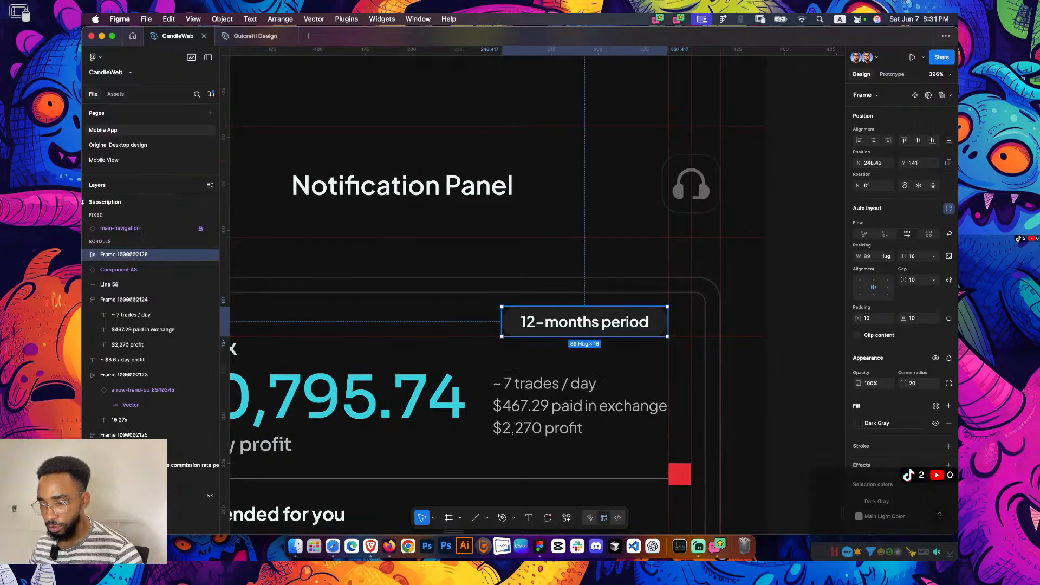
Narrow the "12-months period" badge to a width of 84, positioned at X 253
left_click(601, 377)
left_click(585, 320)
left_click_drag(502, 321, 510, 321)
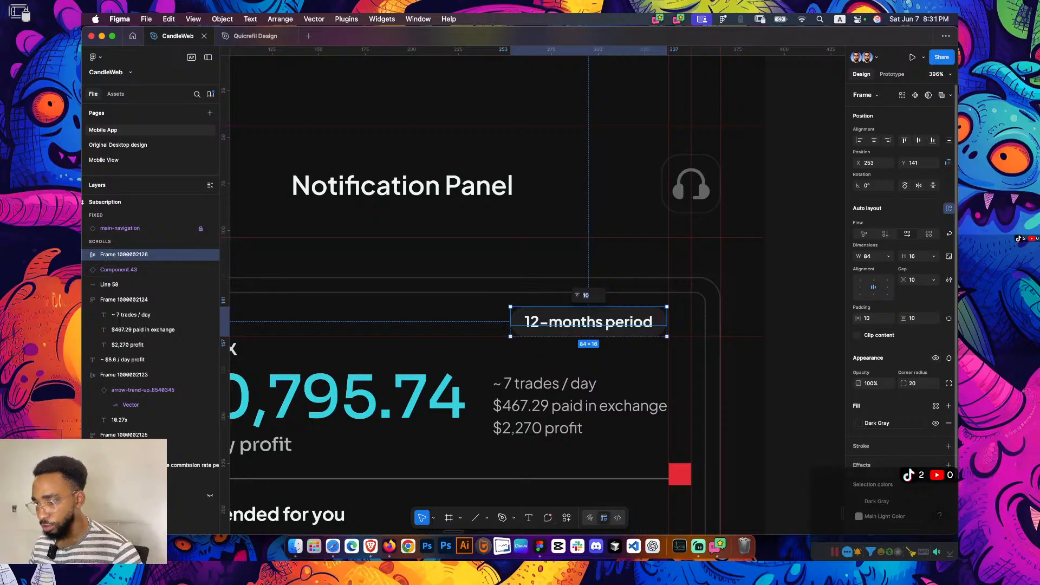
key("Escape")
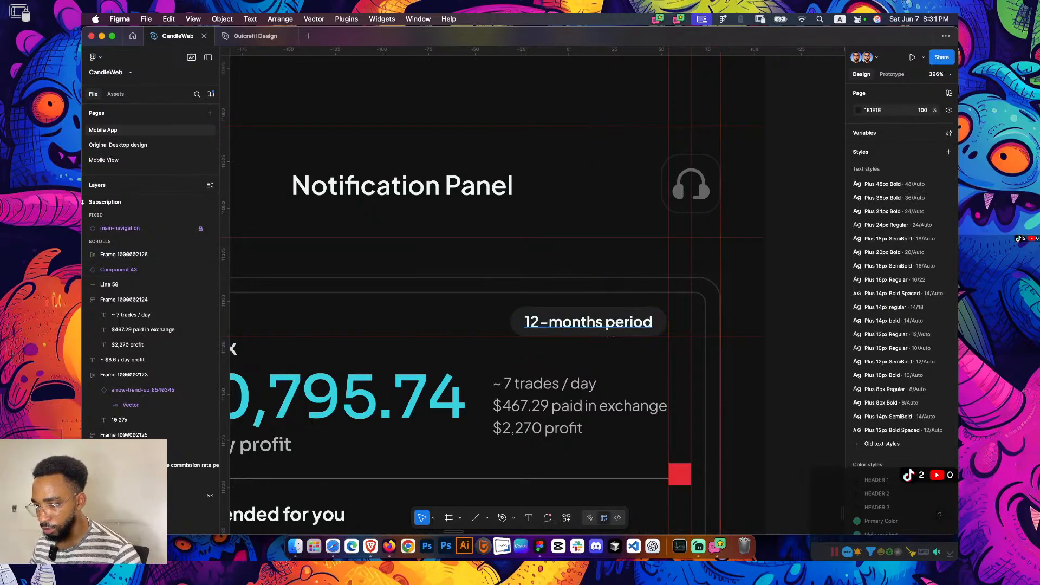
Apply the Plus 8px Regular text style to the text inside the "12-months period" badge
left_click(587, 322, "super")
left_click(895, 343)
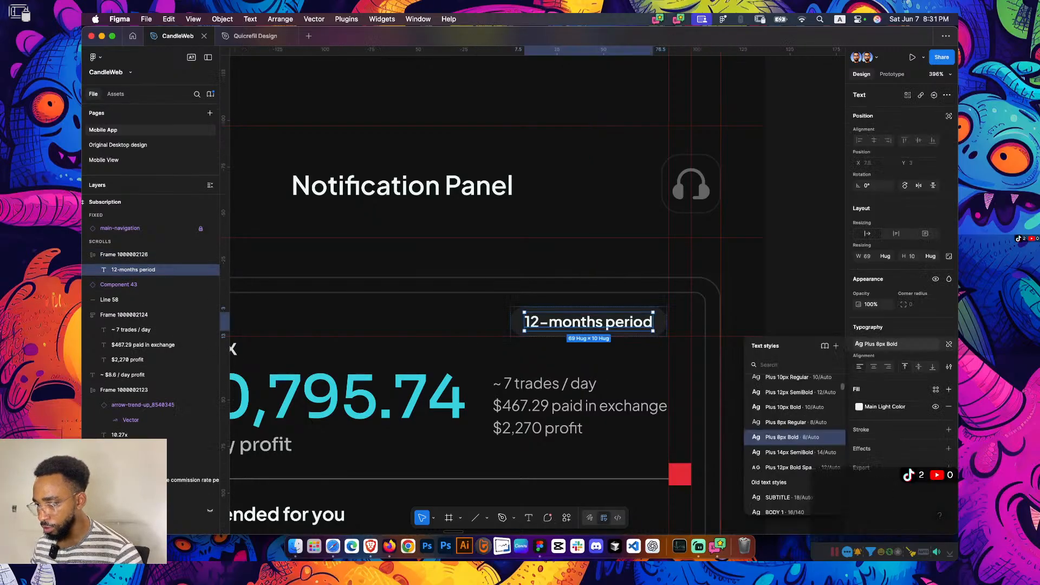
type("8")
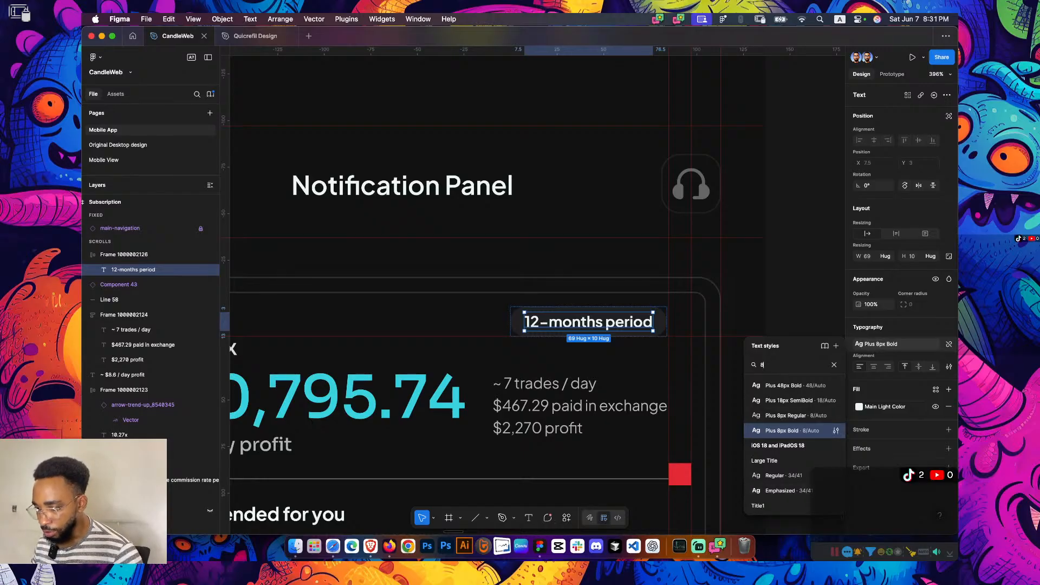
left_click(788, 415)
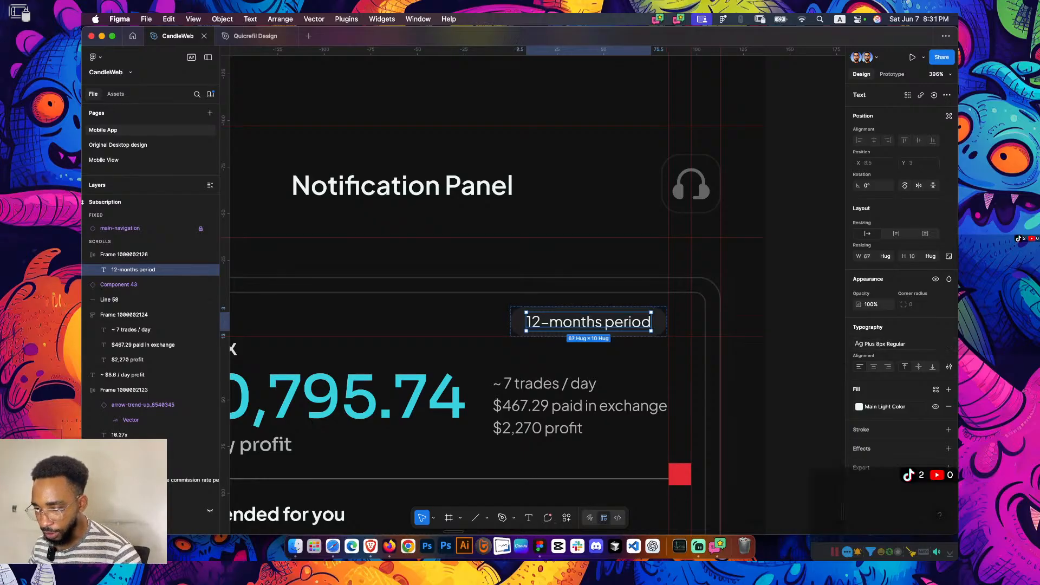
key("Escape")
Hide the rulers and guides to view the profit card without them
scroll(574, 281, "down", 2)
key("shift+r")
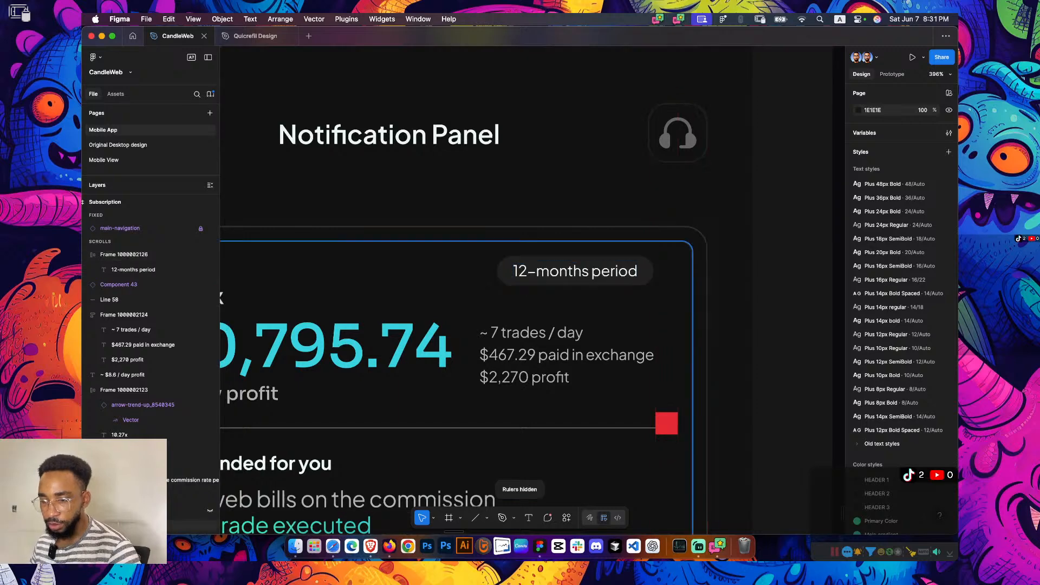
Lower the "12-months period" badge in the profile card to Y 145
scroll(525, 290, "down", 5)
scroll(577, 260, "down", 10)
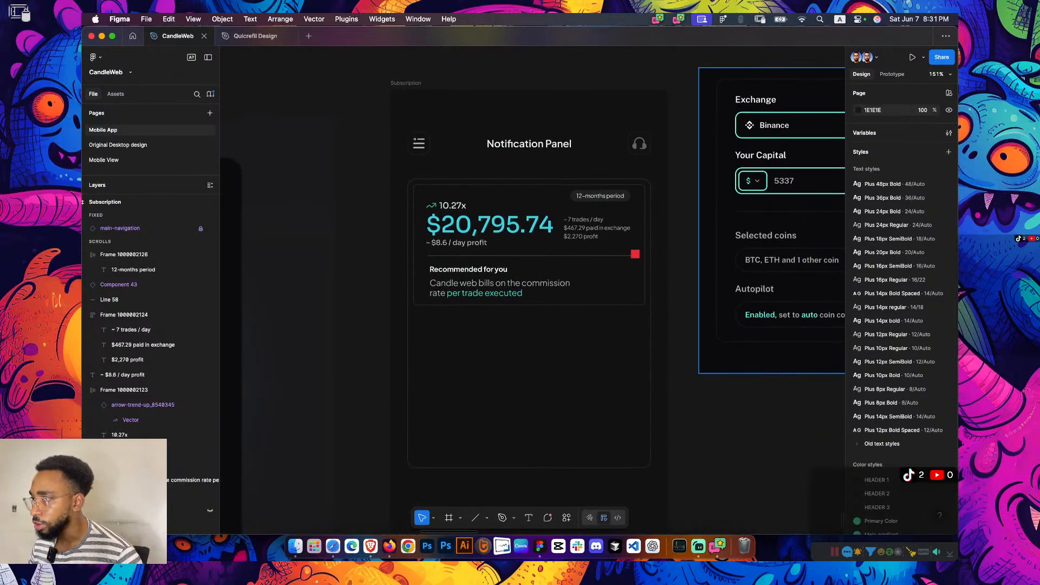
scroll(658, 166, "up", 5)
left_click(568, 211)
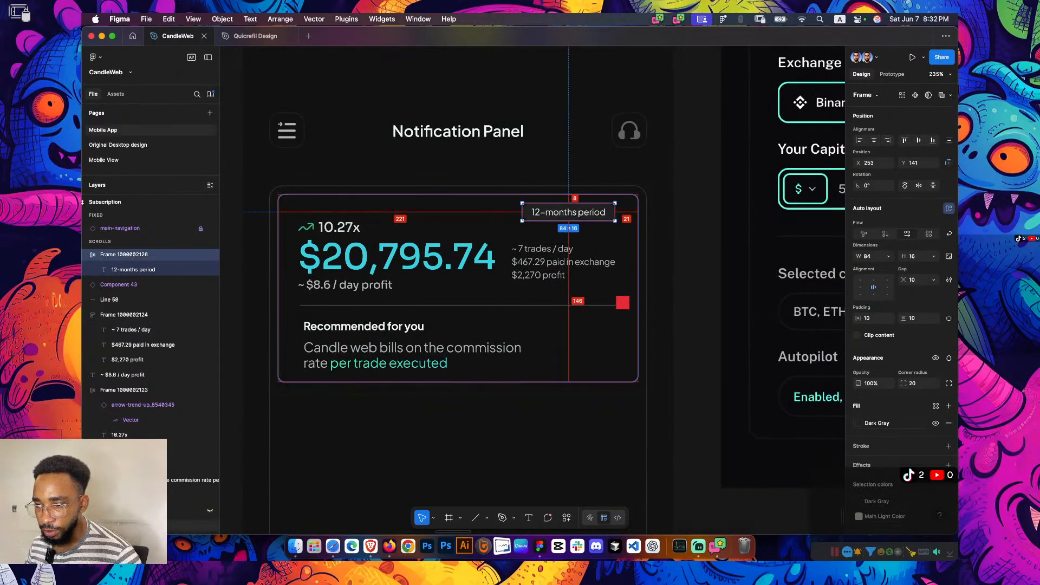
key("Down")
key("Down")
key("Down")
key("Down")
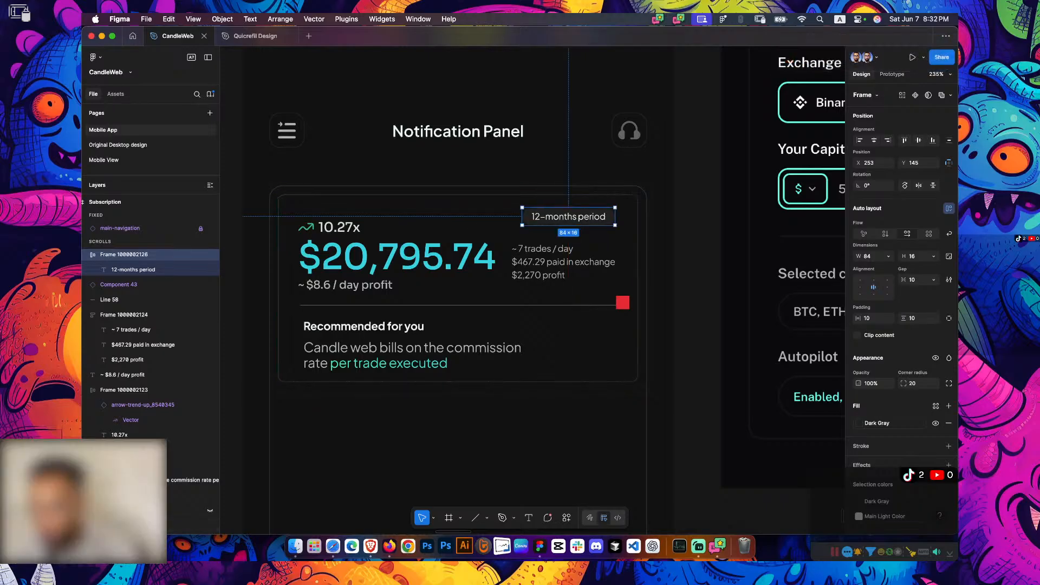
key("Escape")
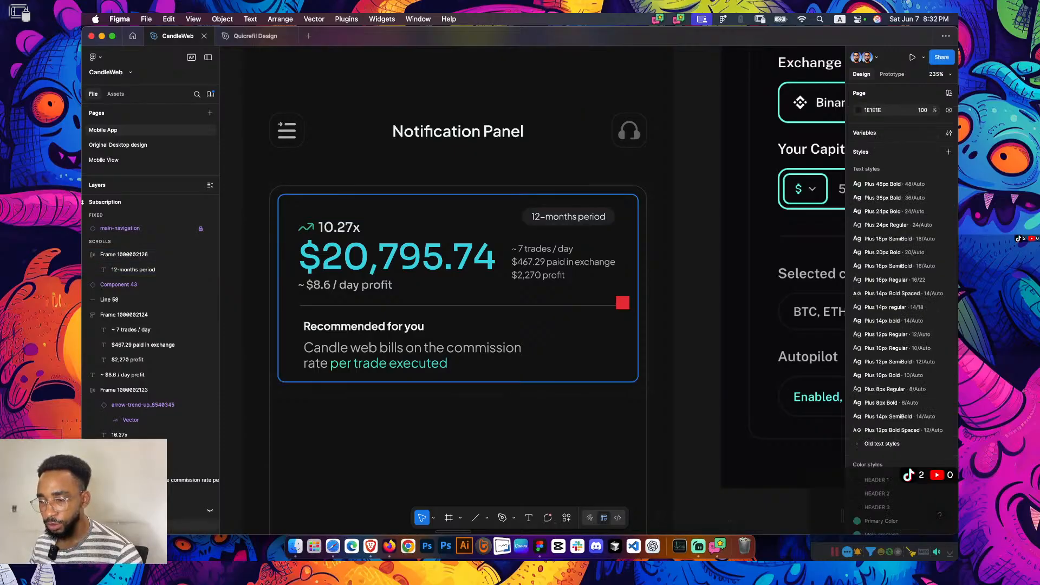
Move the red 12 px spacing square out of the profile card and off the Subscription frame onto the empty canvas beside it
scroll(622, 302, "up", 5)
left_click(623, 302)
left_click_drag(619, 276, 688, 270)
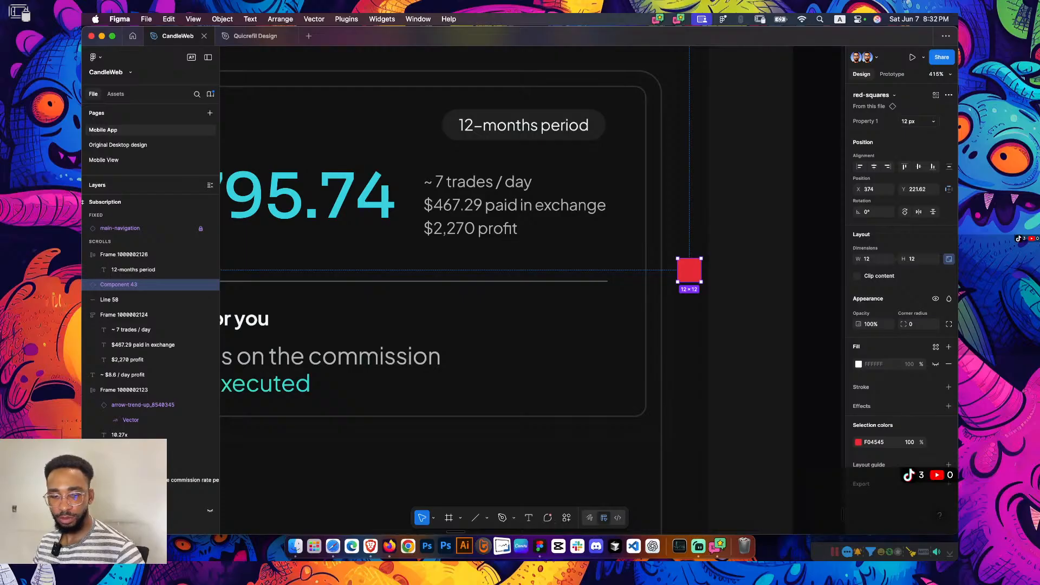
scroll(532, 290, "left", 5)
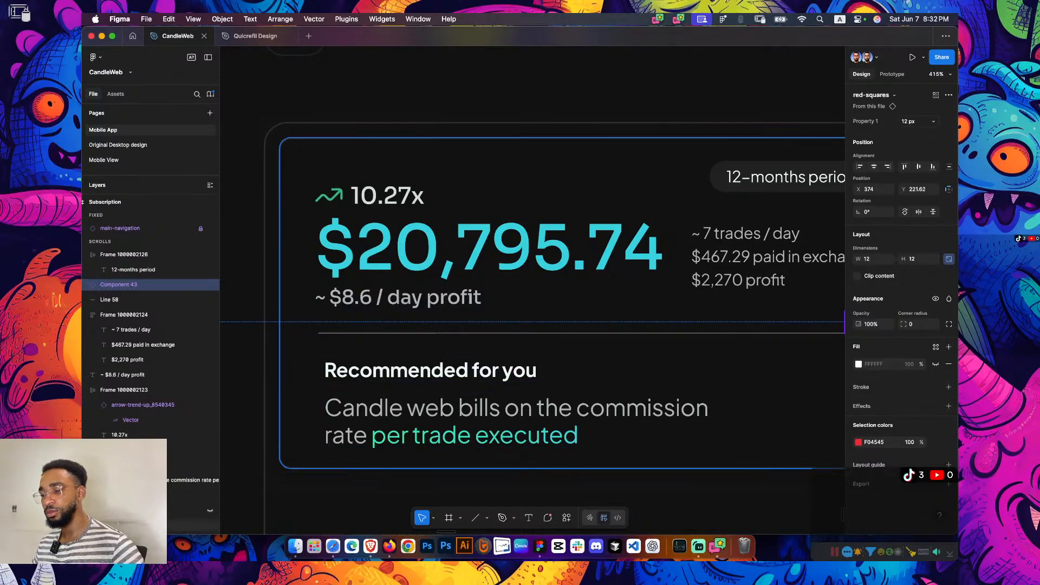
scroll(618, 183, "down", 5)
scroll(617, 183, "right", 2)
key("Escape")
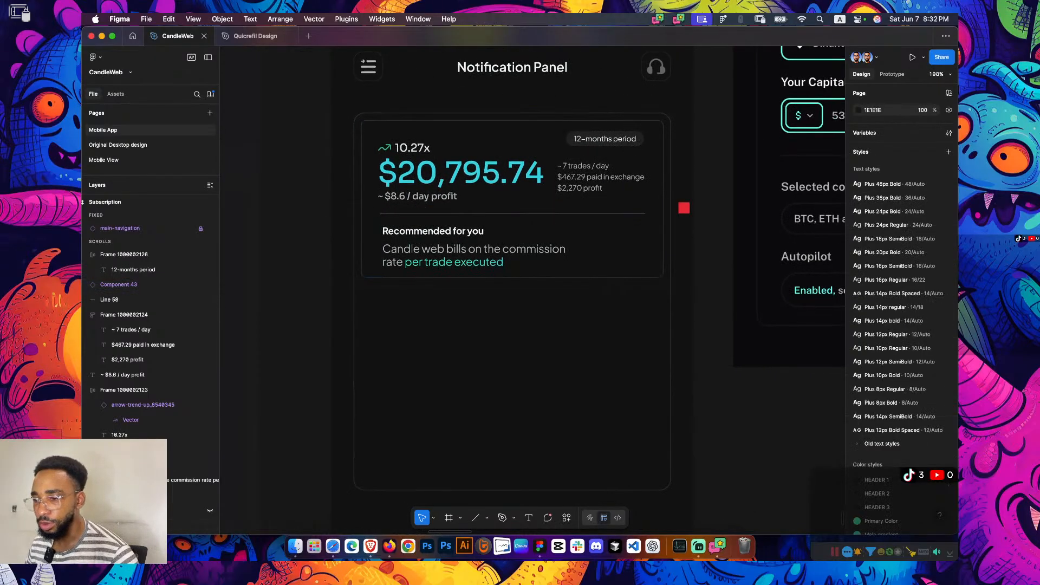
left_click(683, 208)
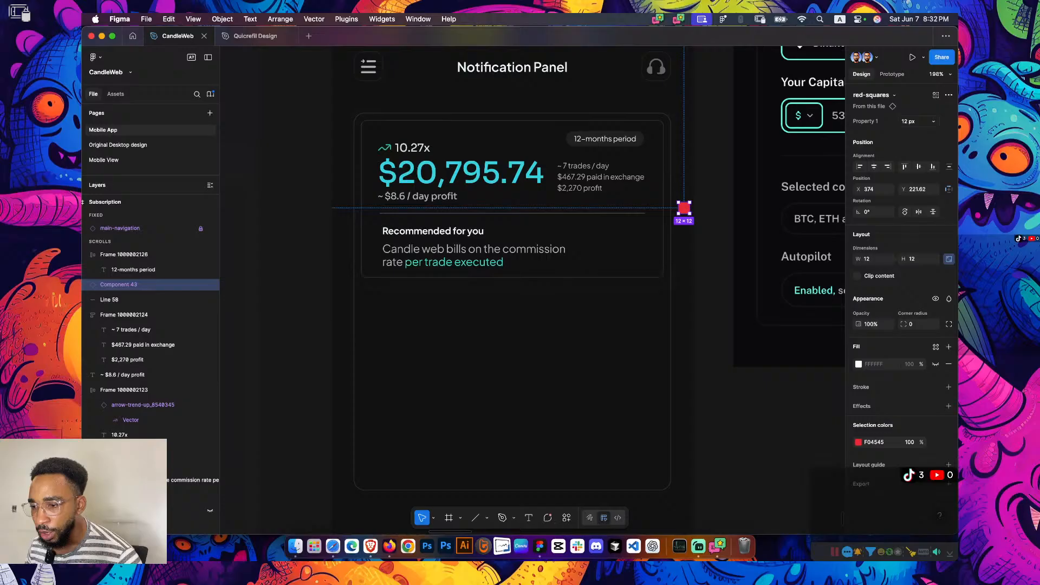
key("super+z")
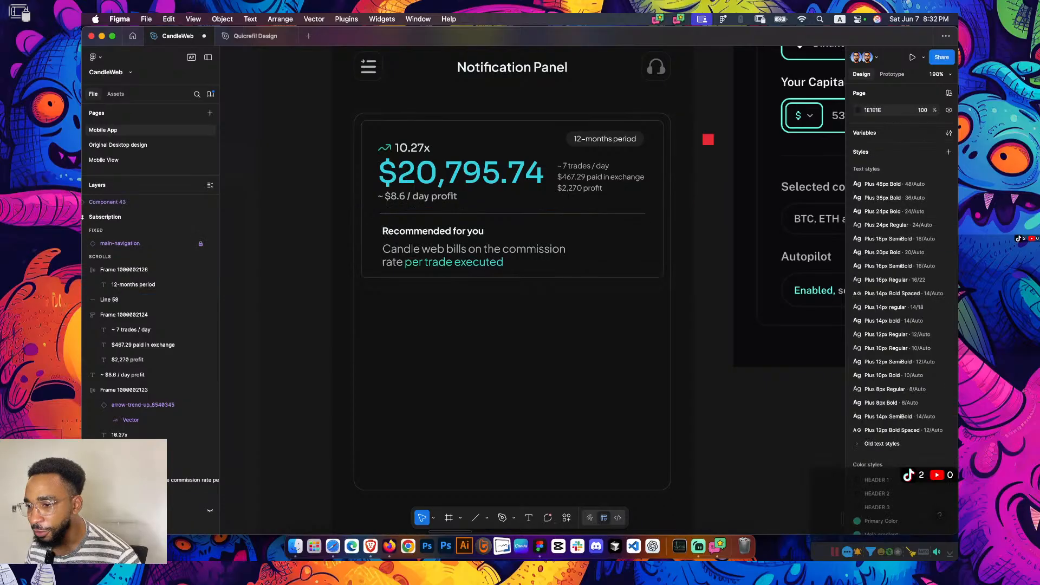
Compare the Subscription screen's calculator section with the reference earnings calculator image, checking its exchange, capital, coin and autopilot fields
scroll(532, 204, "down", 3)
scroll(532, 204, "right", 5)
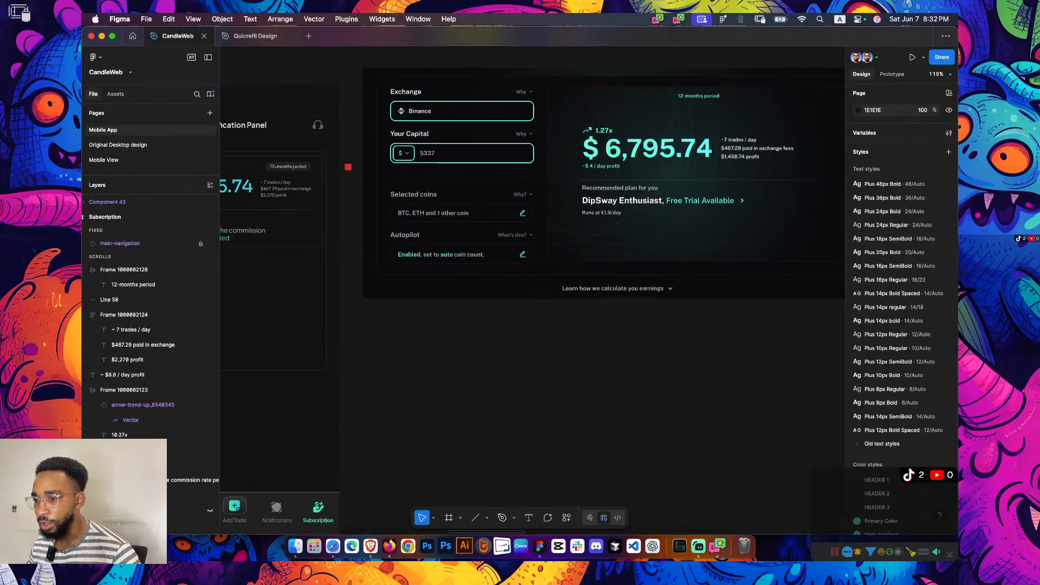
scroll(531, 204, "up", 2)
scroll(532, 204, "right", 3)
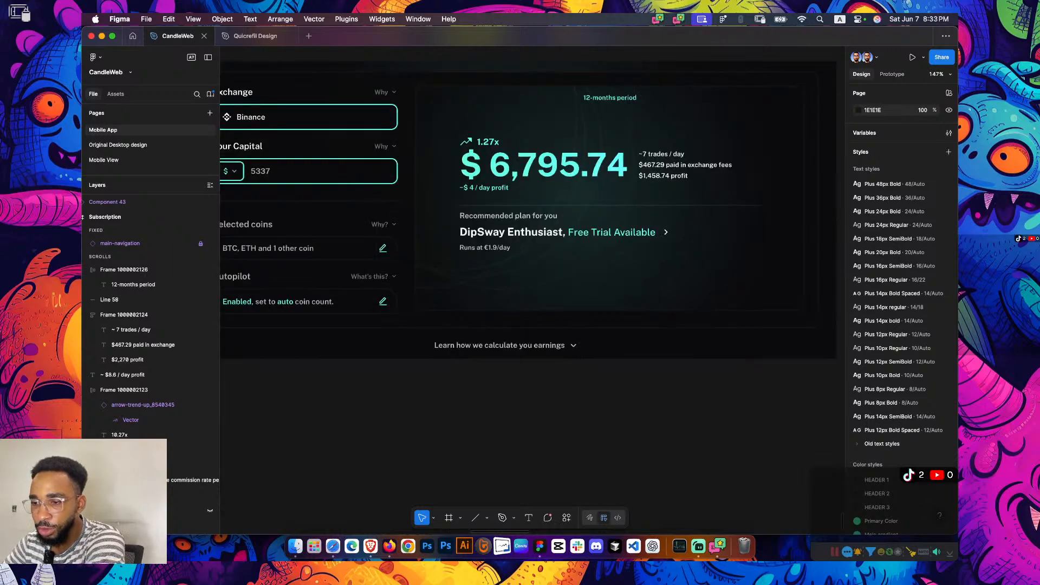
scroll(532, 290, "left", 10)
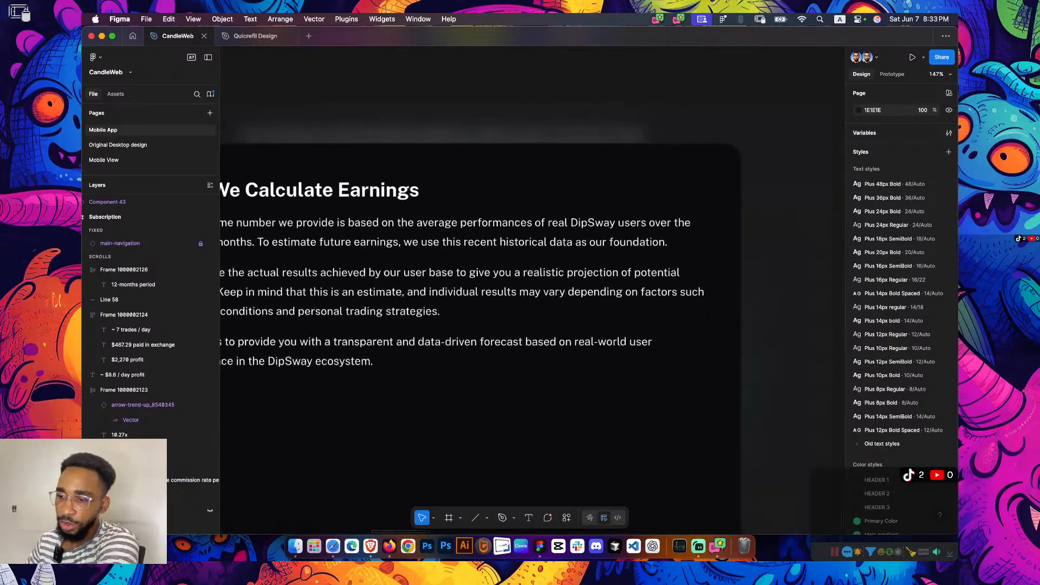
scroll(532, 290, "right", 5)
scroll(532, 290, "left", 1)
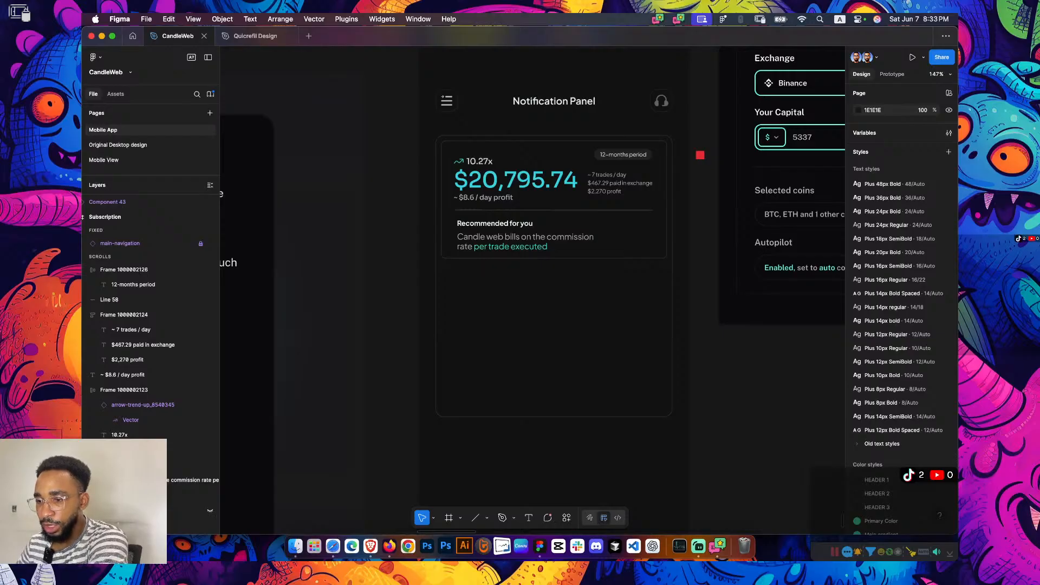
scroll(532, 289, "right", 8)
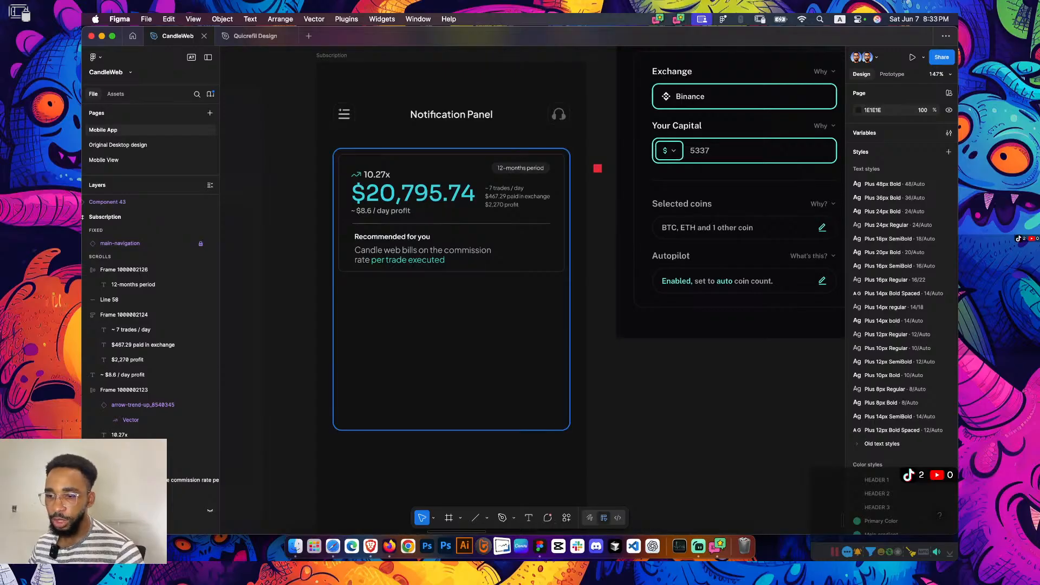
left_click(532, 290)
scroll(531, 290, "right", 7)
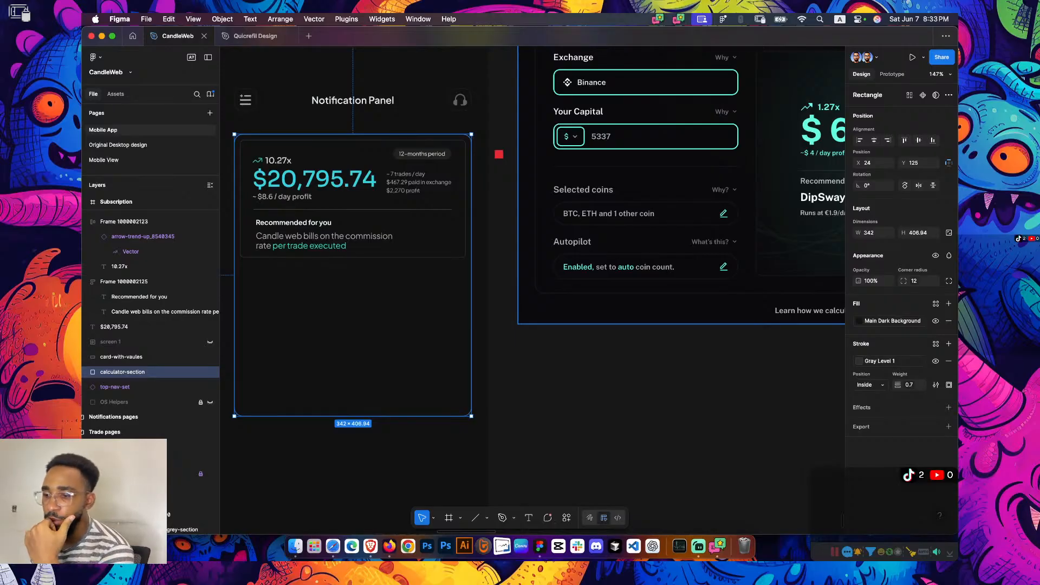
left_click(531, 290)
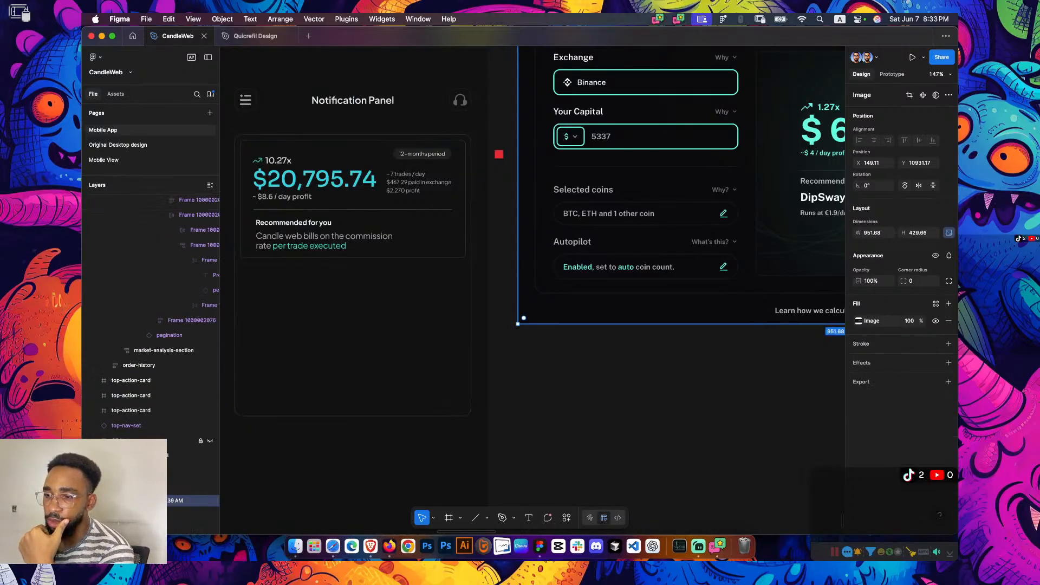
scroll(532, 290, "up", 3)
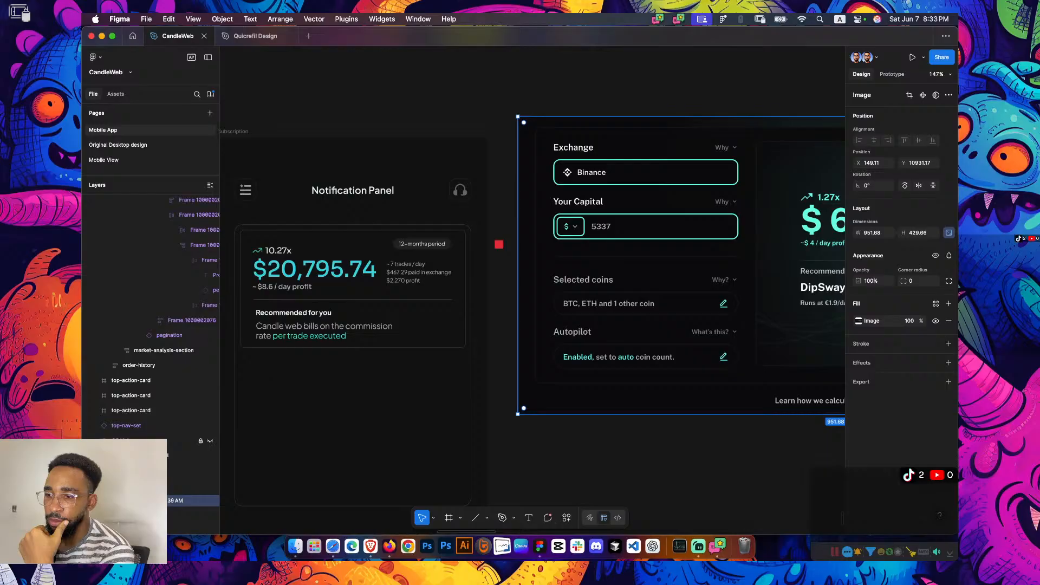
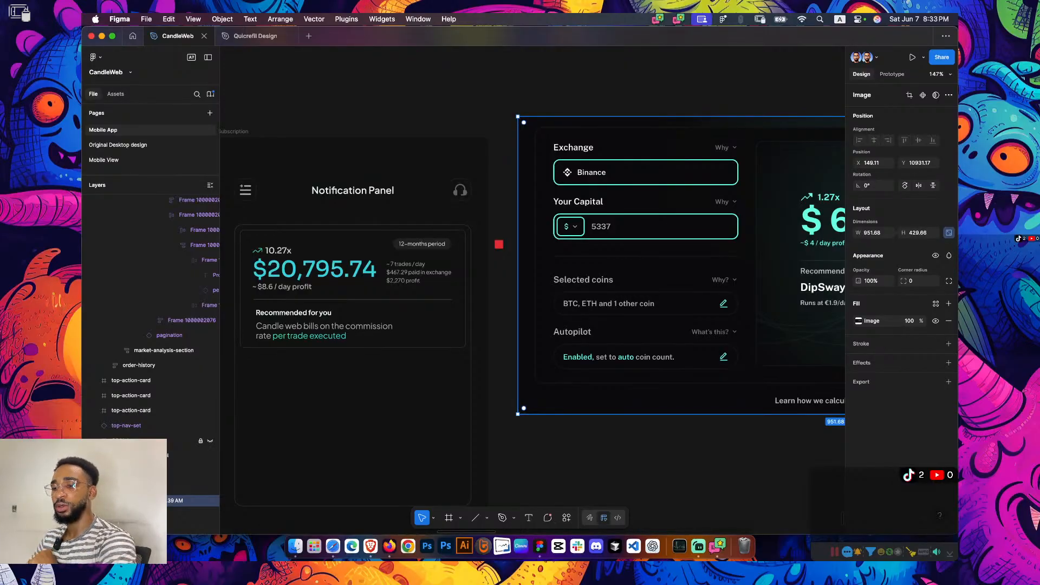
Examine the dark input box and drop-down box components in the component library as candidates for the calculator's fields
scroll(389, 311, "down", 3)
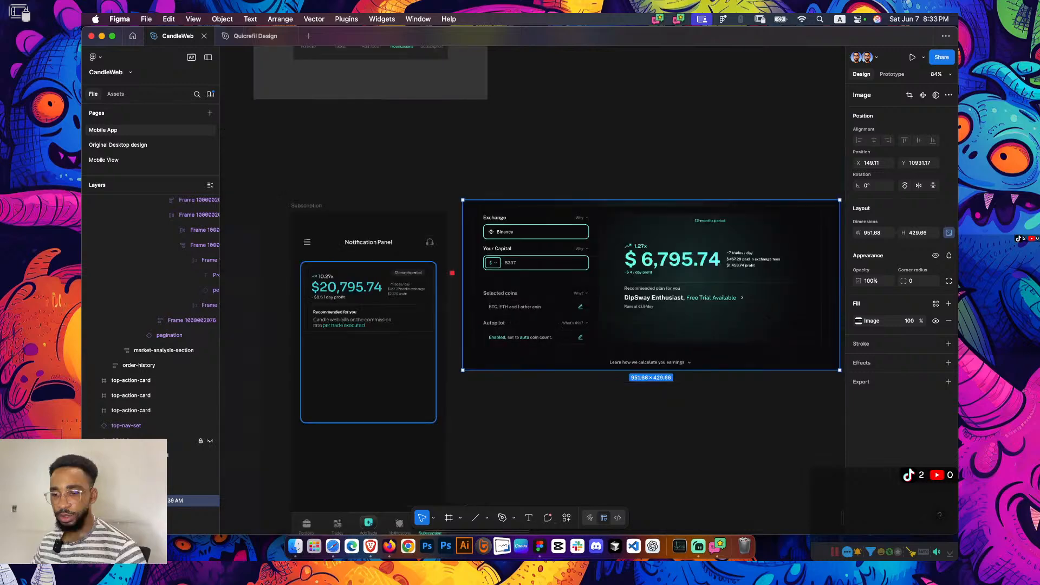
scroll(389, 311, "down", 5)
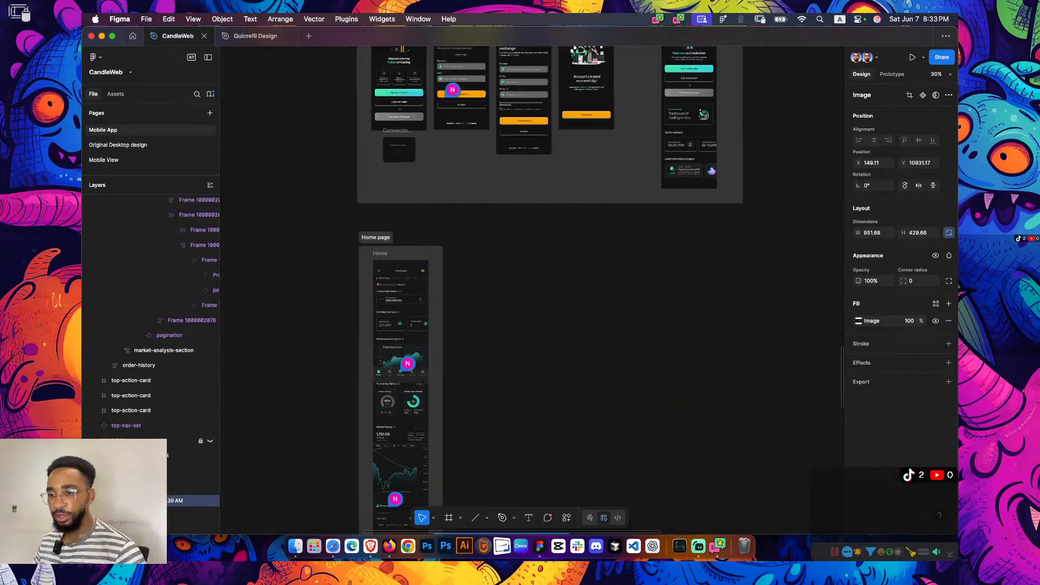
scroll(437, 289, "up", 4)
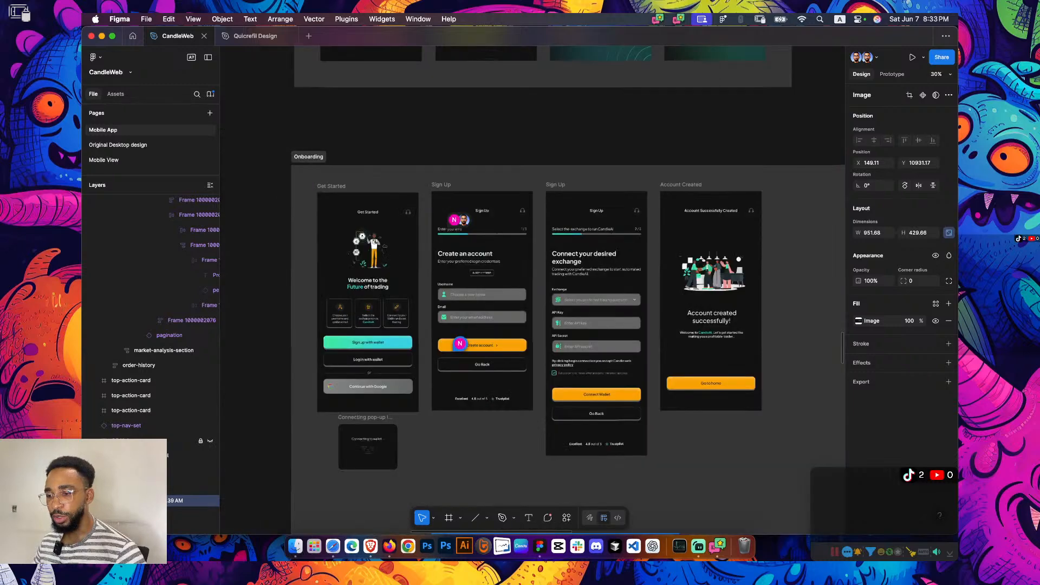
scroll(531, 290, "down", 3)
scroll(532, 290, "up", 8)
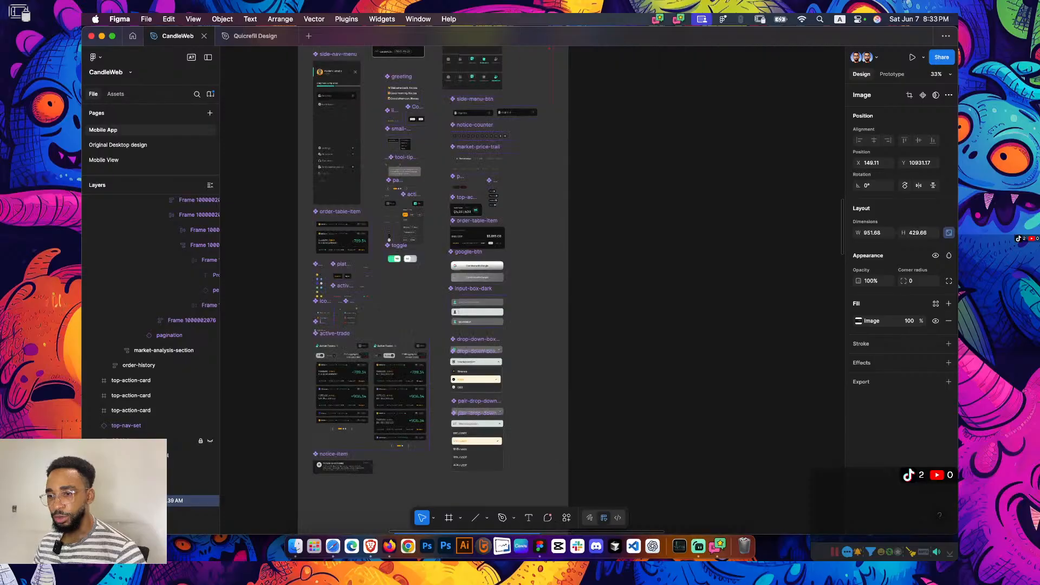
scroll(476, 361, "up", 10)
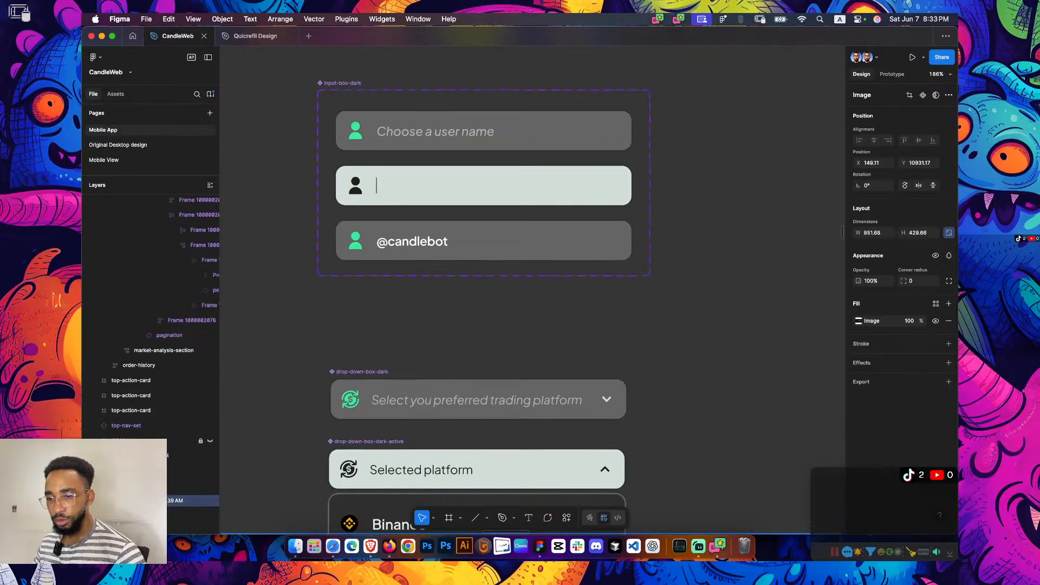
scroll(478, 362, "down", 1)
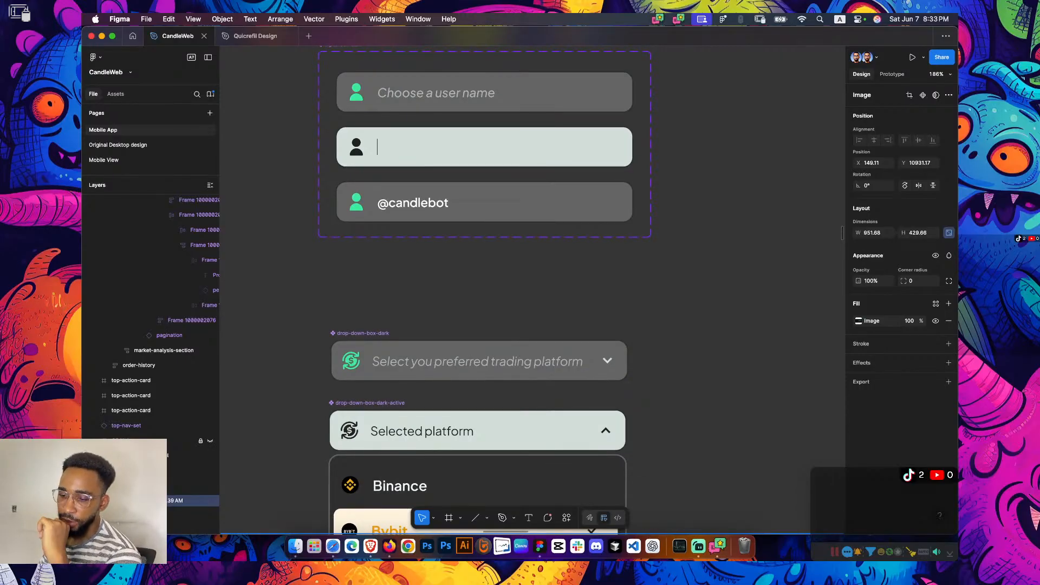
scroll(532, 290, "down", 5)
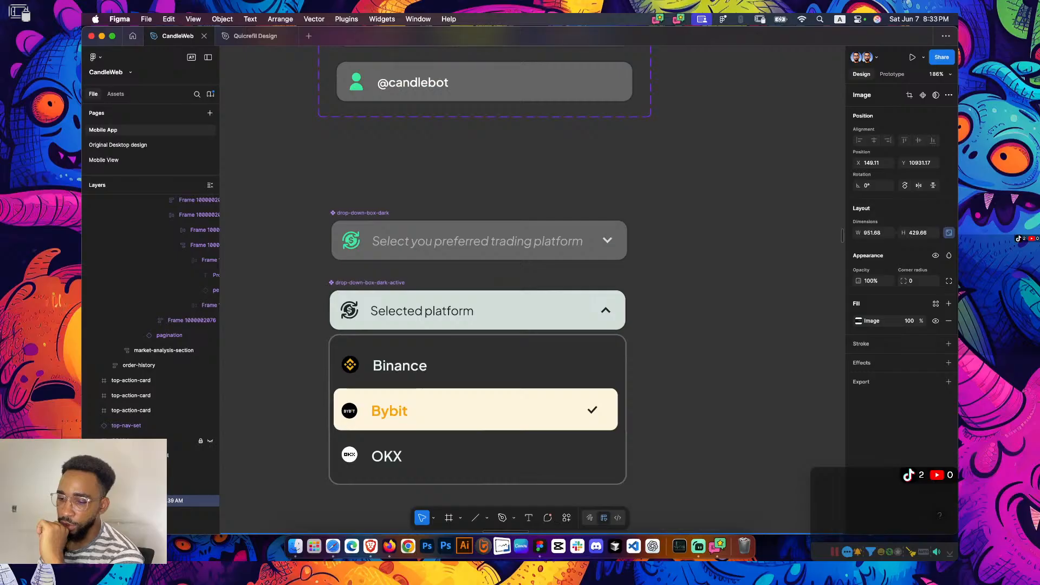
scroll(640, 300, "down", 15)
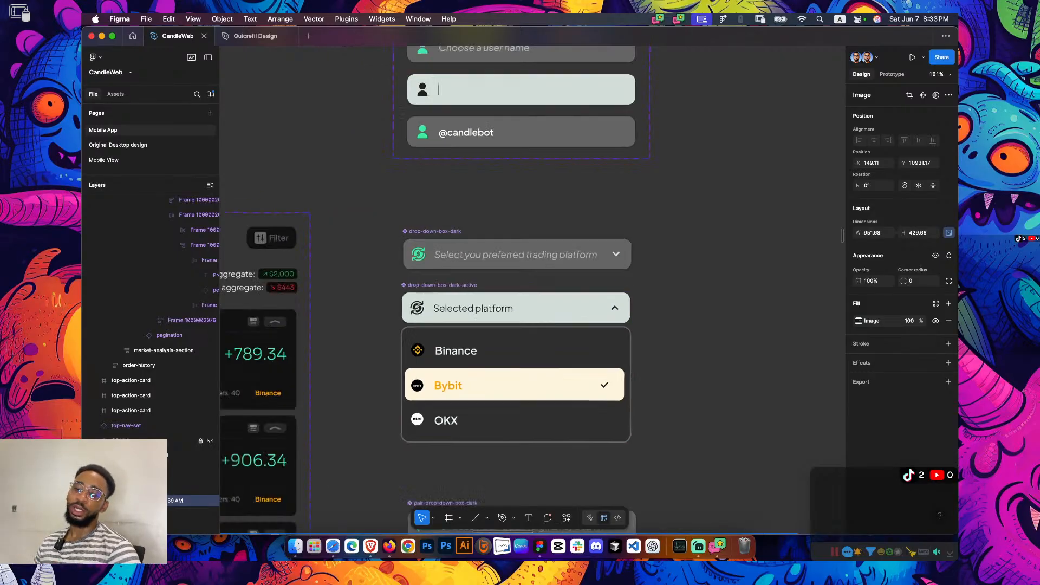
scroll(531, 289, "down", 5)
scroll(531, 290, "down", 10)
scroll(532, 290, "down", 12)
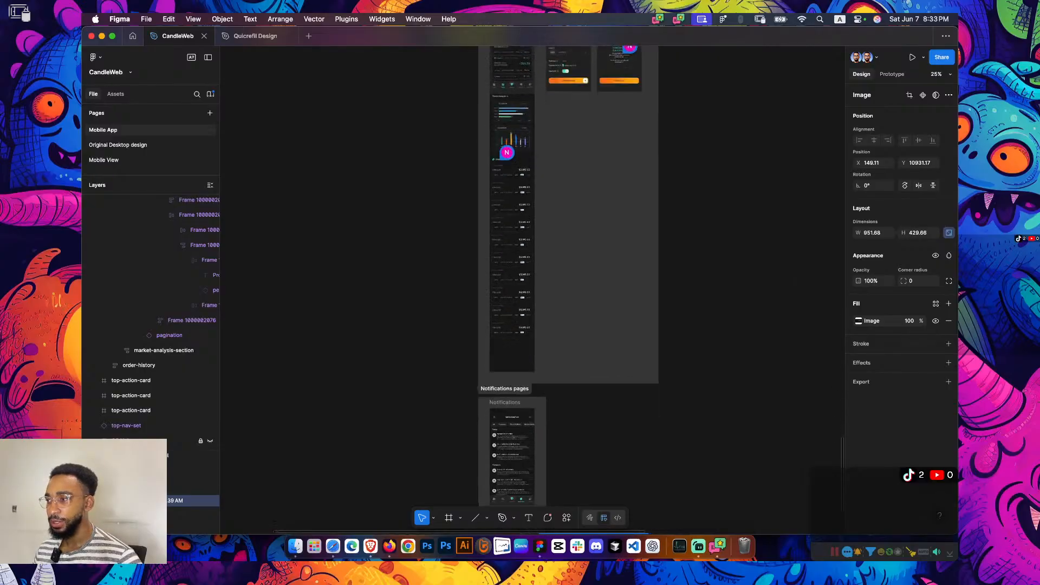
key("Escape")
scroll(538, 288, "up", 15)
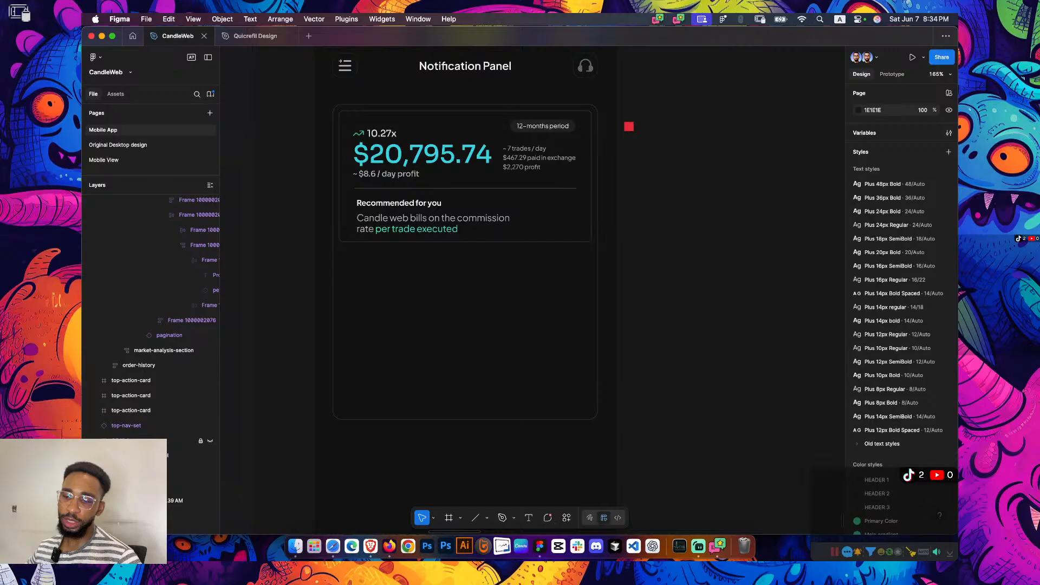
Copy the Exchange and API Key form fields from the second Sign Up screen and paste them into the Subscription frame
scroll(523, 383, "down", 5)
scroll(532, 290, "down", 6)
scroll(532, 290, "up", 5)
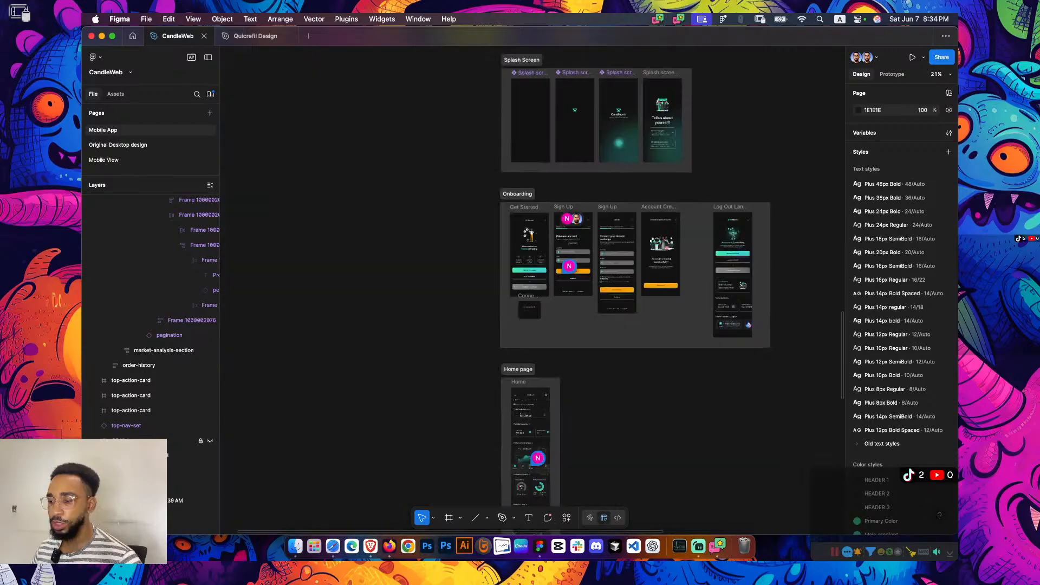
scroll(614, 277, "up", 2)
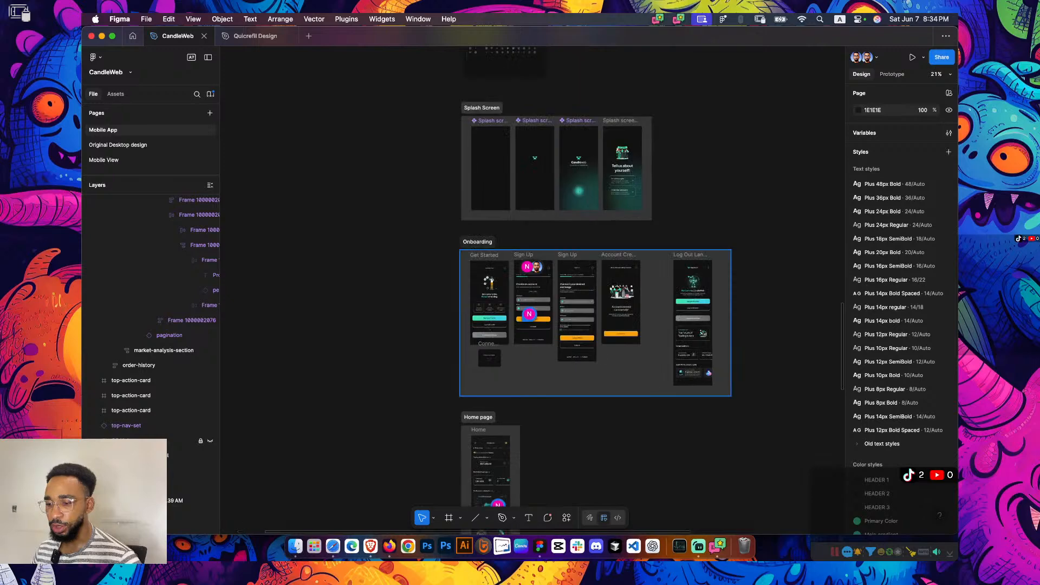
scroll(570, 285, "up", 10)
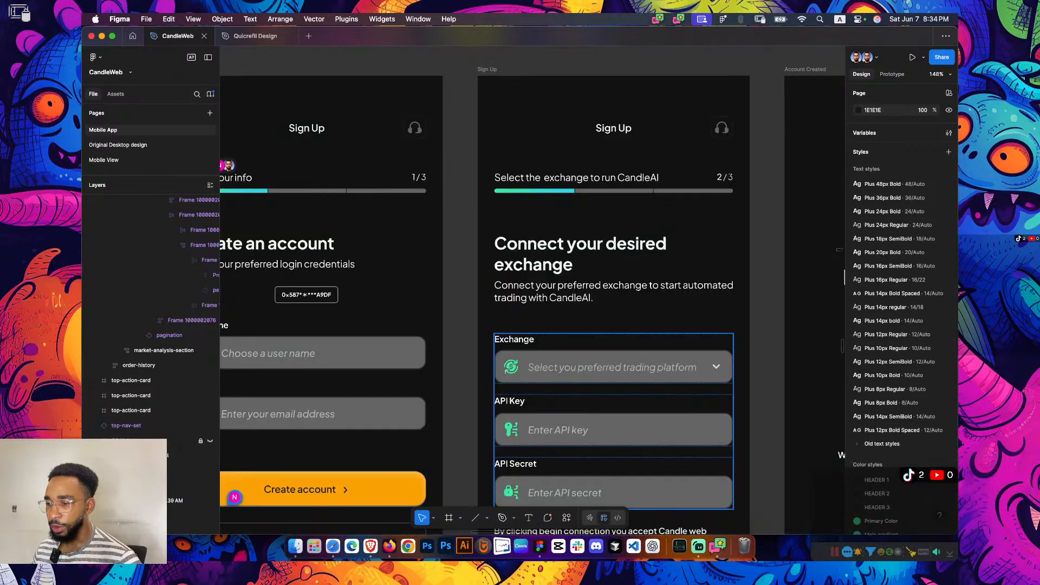
left_click(613, 366, "super")
left_click(613, 429, "shift")
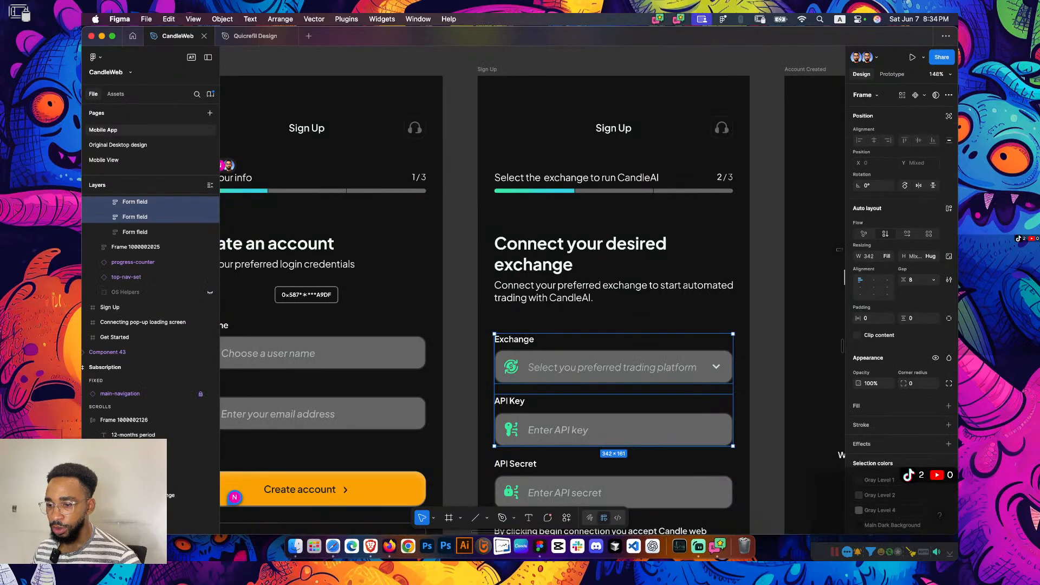
scroll(531, 290, "down", 6)
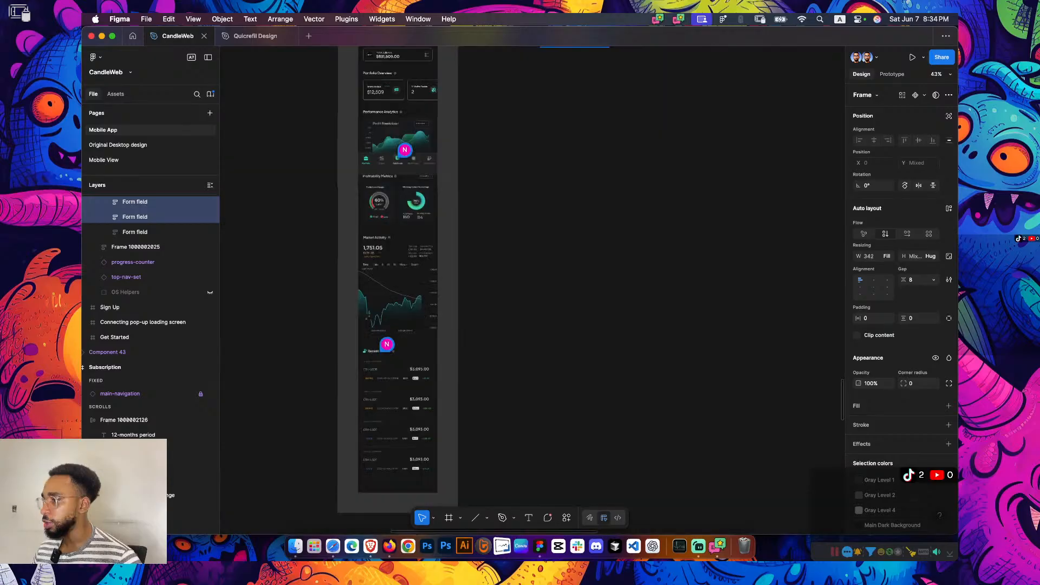
scroll(532, 290, "down", 20)
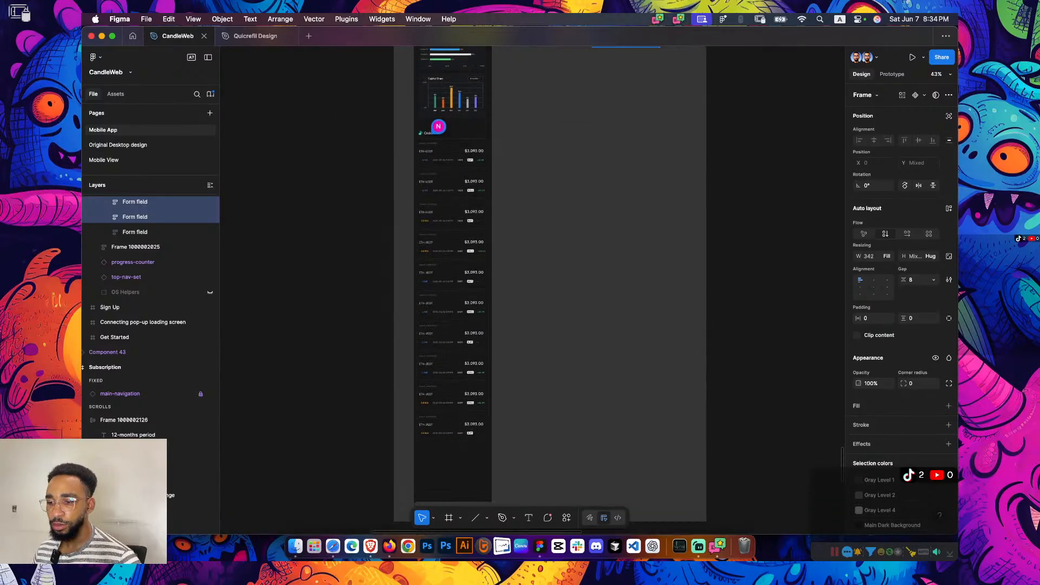
scroll(525, 250, "up", 6)
scroll(524, 249, "up", 7)
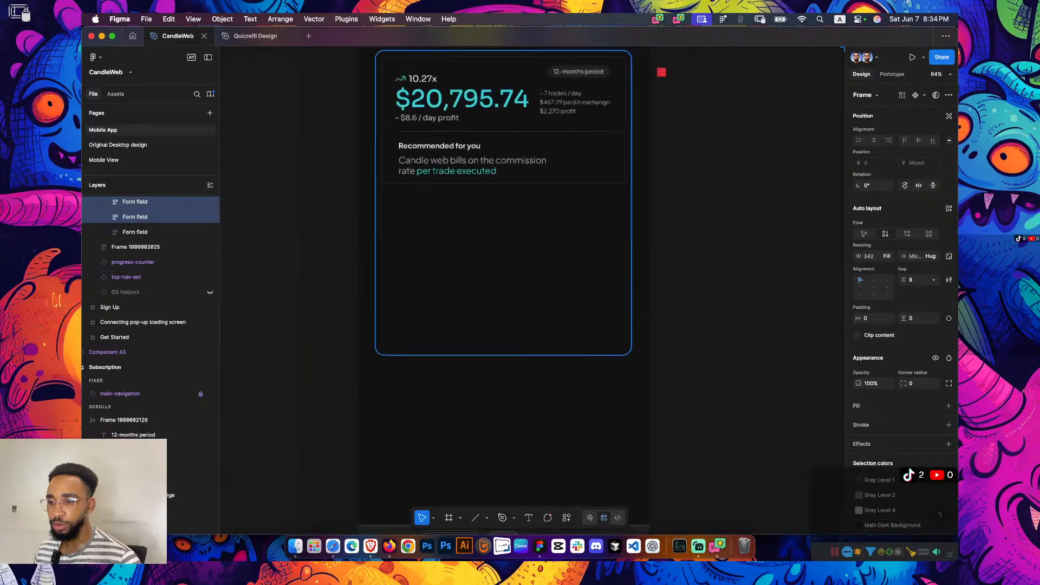
left_click(525, 249)
key("ctrl+v")
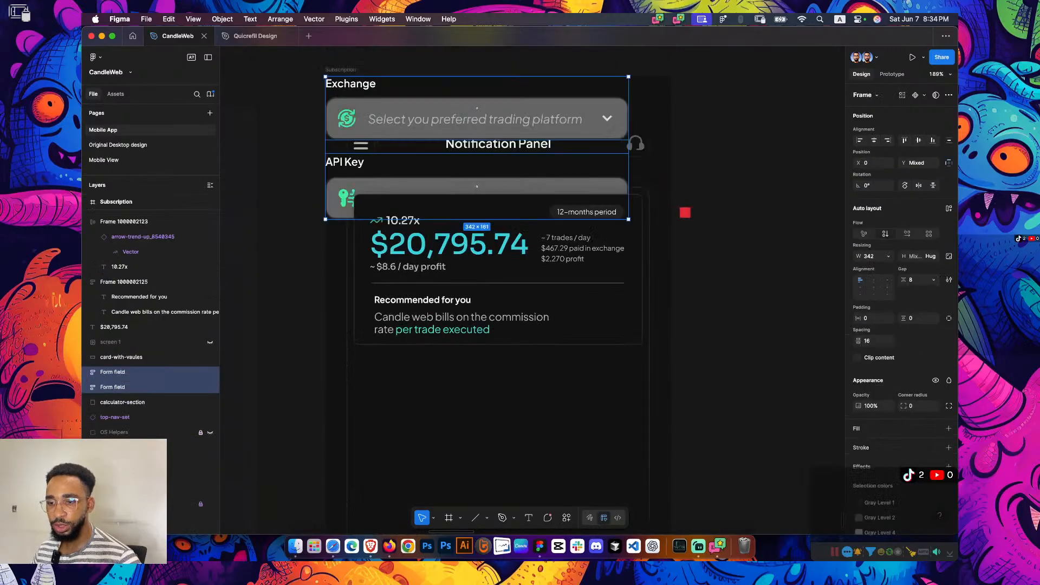
Move the pasted Exchange and API Key fields out of the Subscription frame onto the empty canvas beside it
left_click_drag(477, 119, 732, 269)
scroll(645, 295, "down", 3)
scroll(644, 291, "down", 2)
key("Escape")
scroll(704, 244, "left", 4)
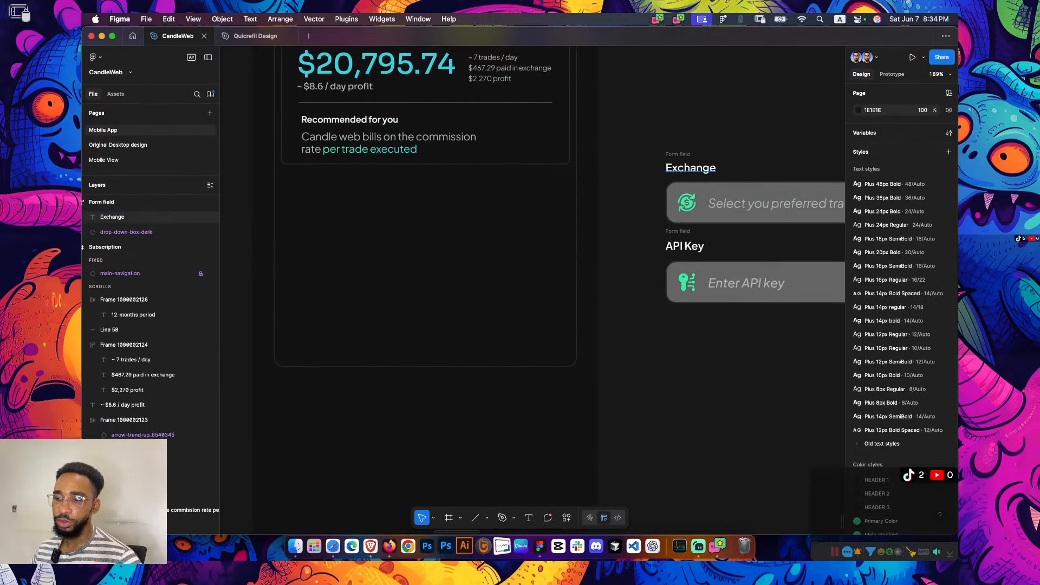
double_click(677, 154)
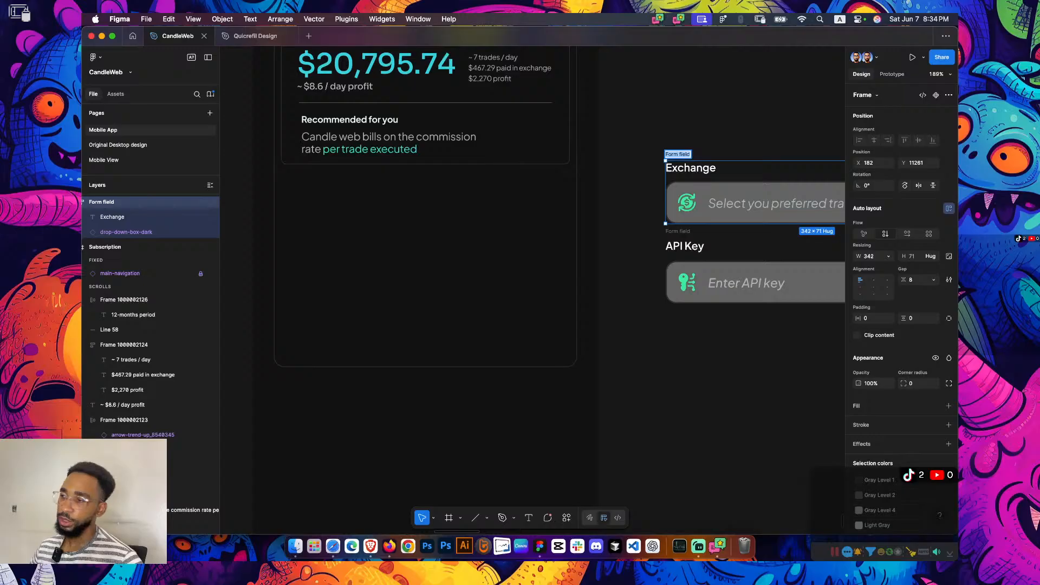
key("Escape")
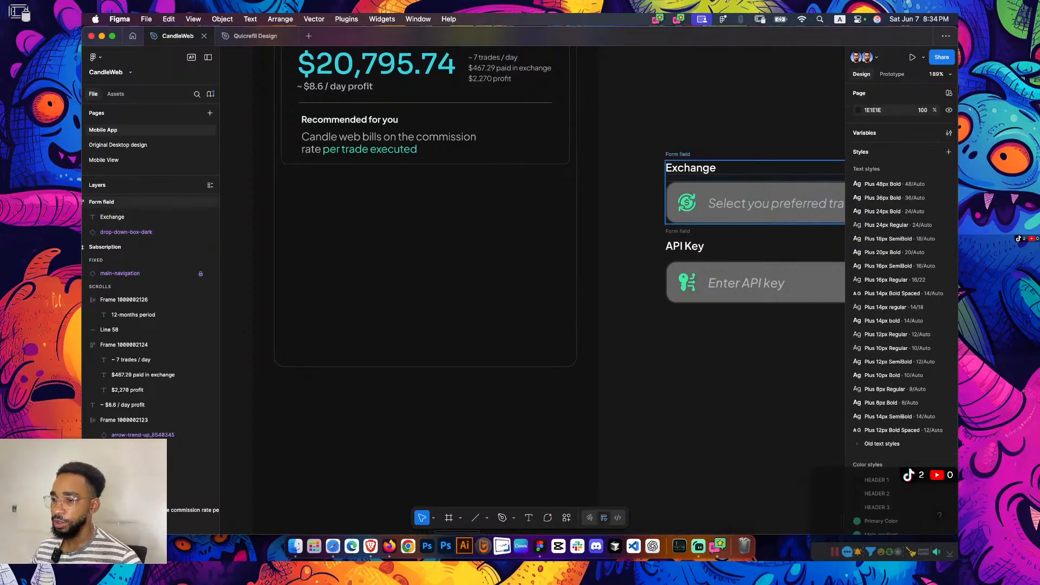
Move the calculator section and all its profit card contents down together by about 30 px on the Subscription screen
scroll(672, 221, "down", 5)
left_click(562, 244)
key("Up")
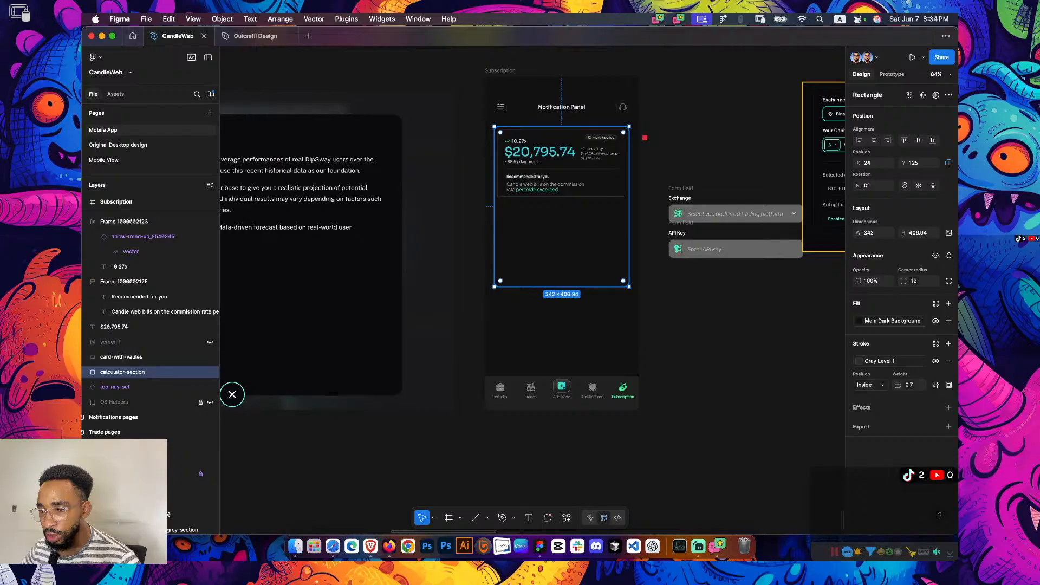
key("Escape")
scroll(600, 127, "up", 5)
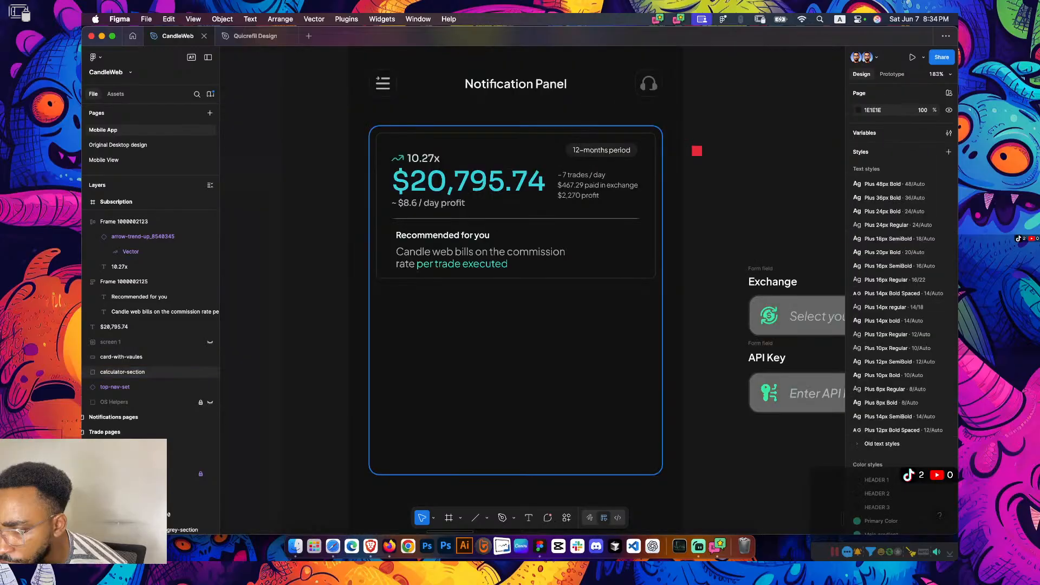
left_click_drag(317, 128, 651, 438)
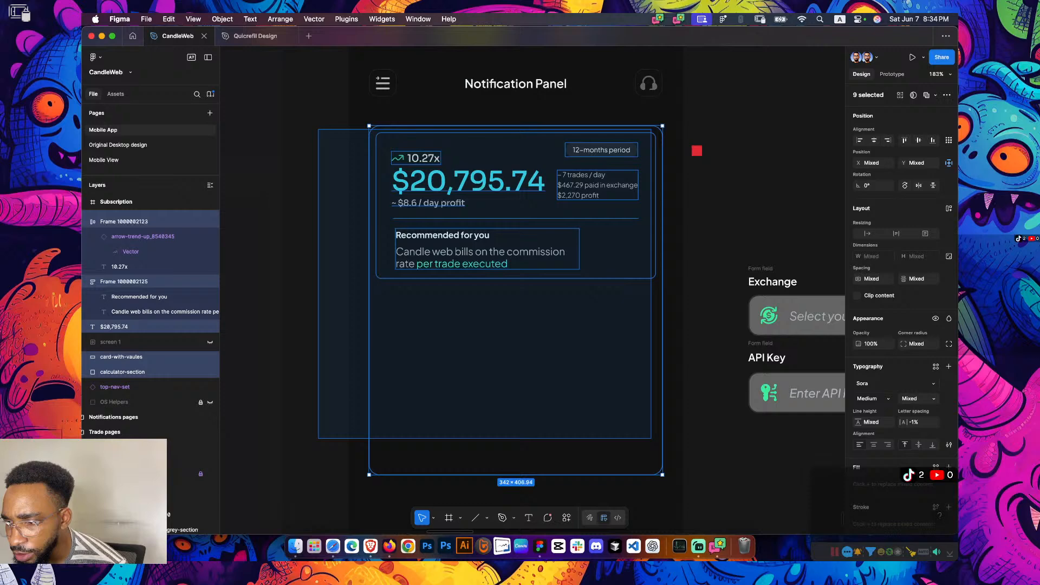
scroll(665, 362, "down", 5)
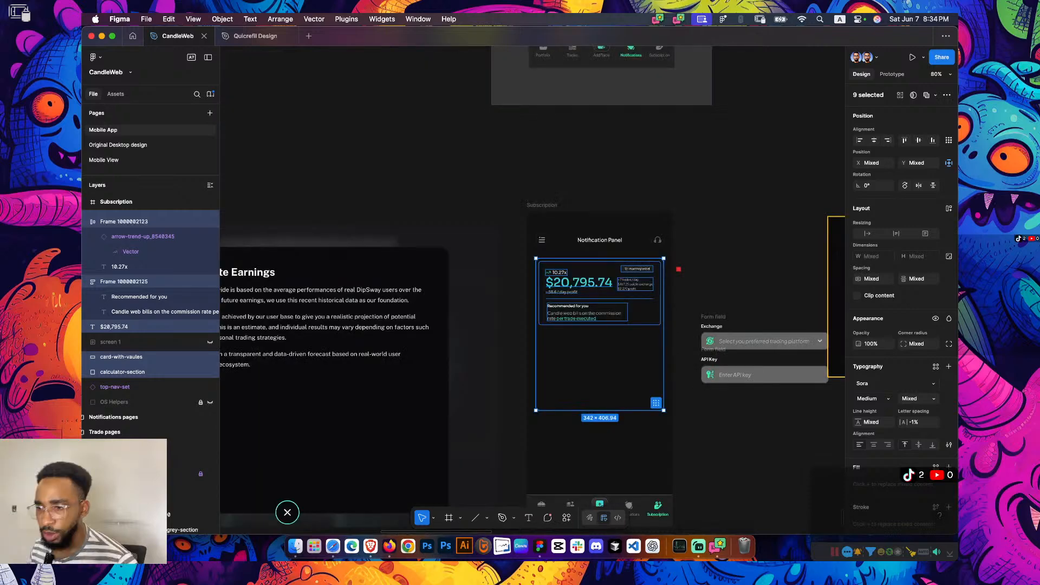
key("shift+Down")
key("shift+Down")
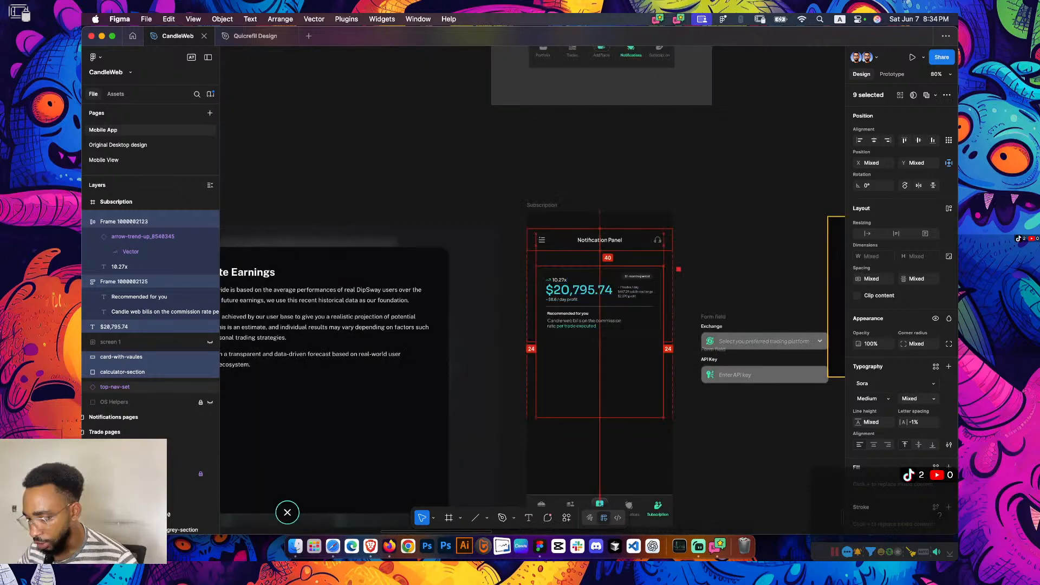
key("shift+Down")
key("shift+Down")
key("shift+Up")
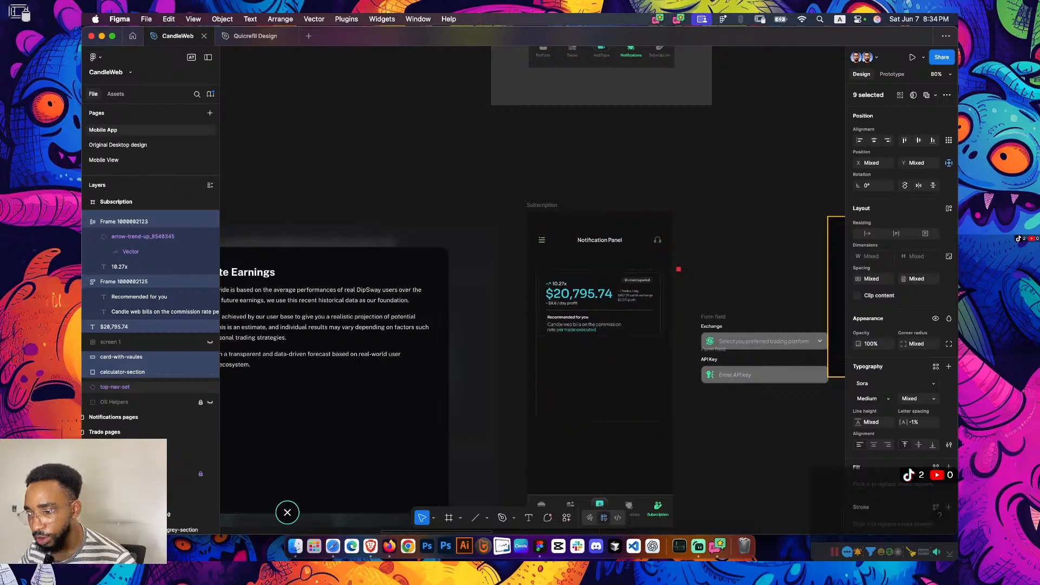
left_click(732, 294)
scroll(732, 294, "up", 4)
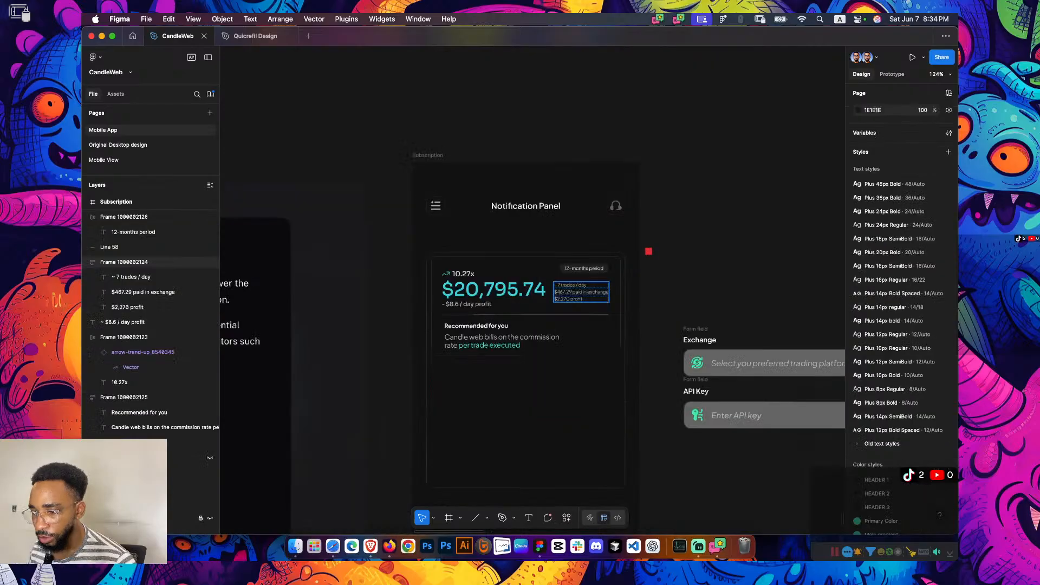
Duplicate the $20,795.74 text, apply the Plus 12px Bold Spaced style to the copy and place it centred above the calculator section
left_click_drag(533, 290, 560, 236, "alt")
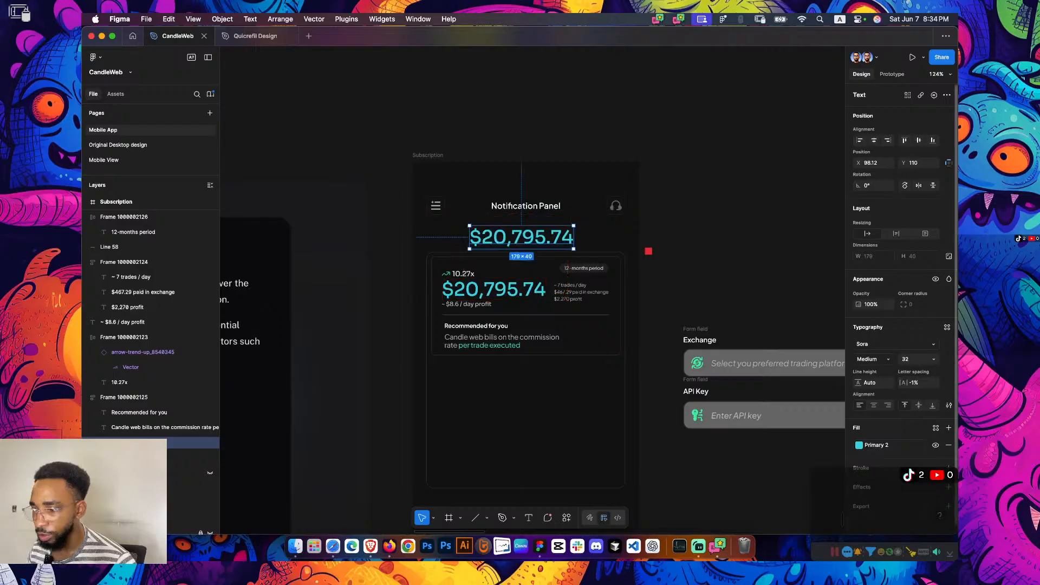
left_click(946, 327)
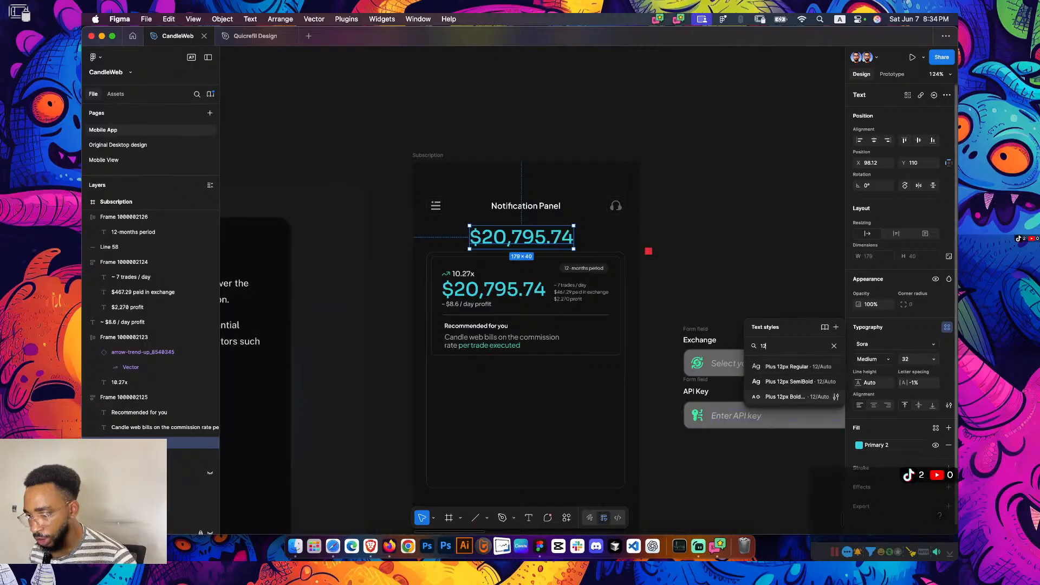
left_click(796, 396)
scroll(521, 244, "up", 5)
scroll(503, 237, "up", 5)
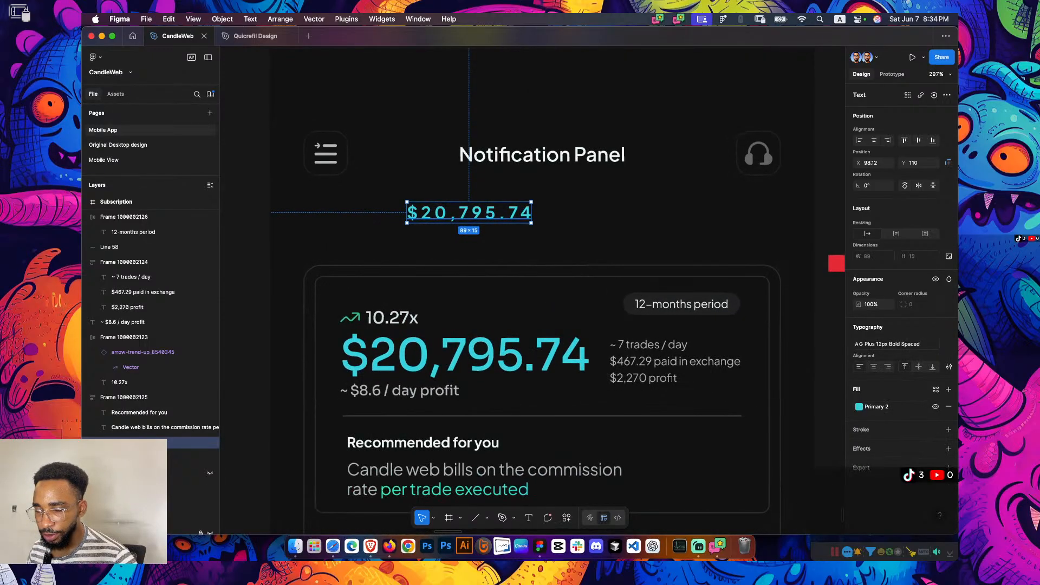
left_click_drag(469, 212, 541, 235)
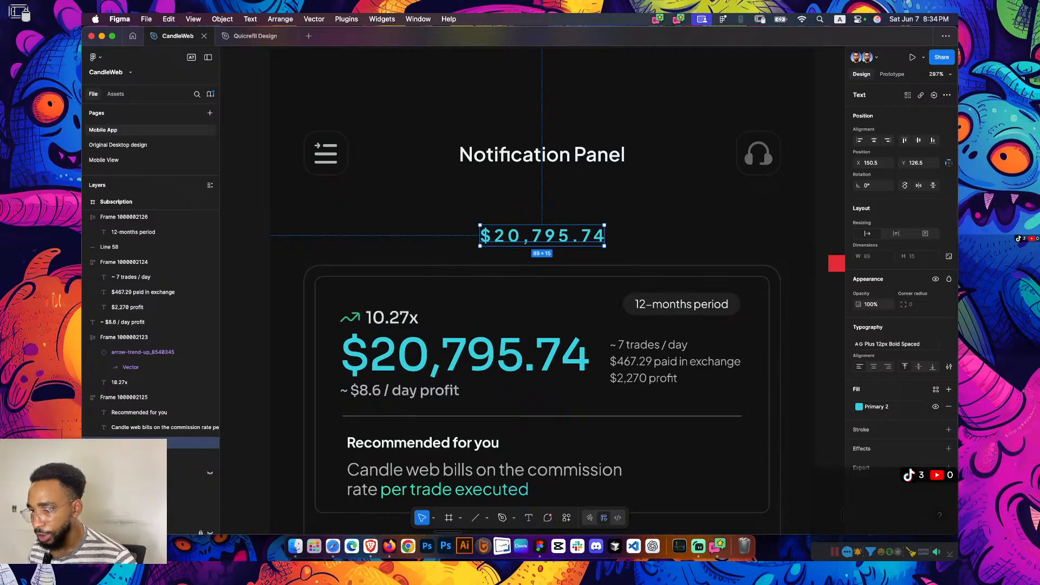
Switch to Brave and look up the heading wording above the earnings calculator on the DipSway page
key("super+Tab")
key("super+Tab")
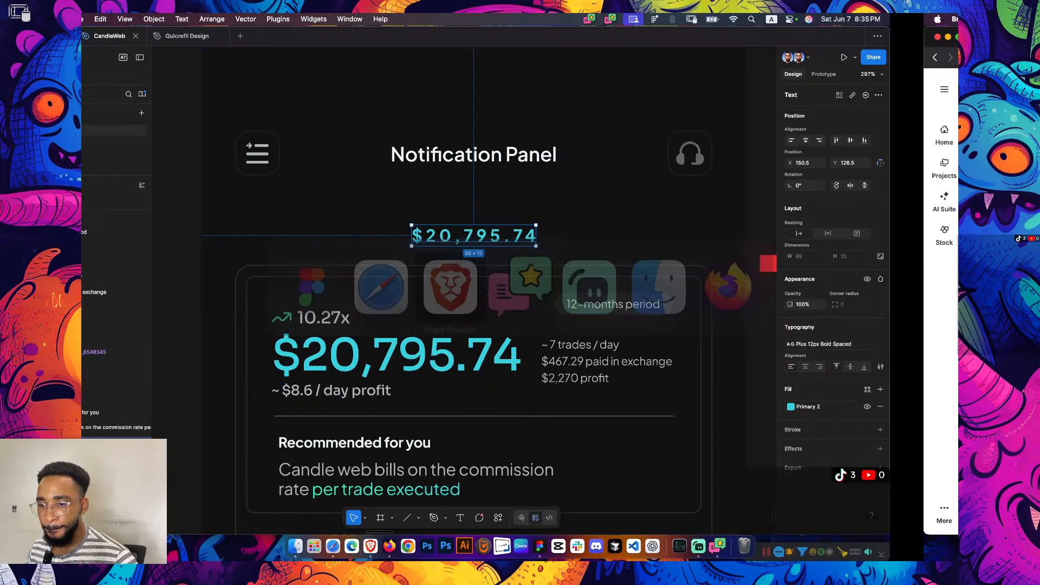
key("super+9")
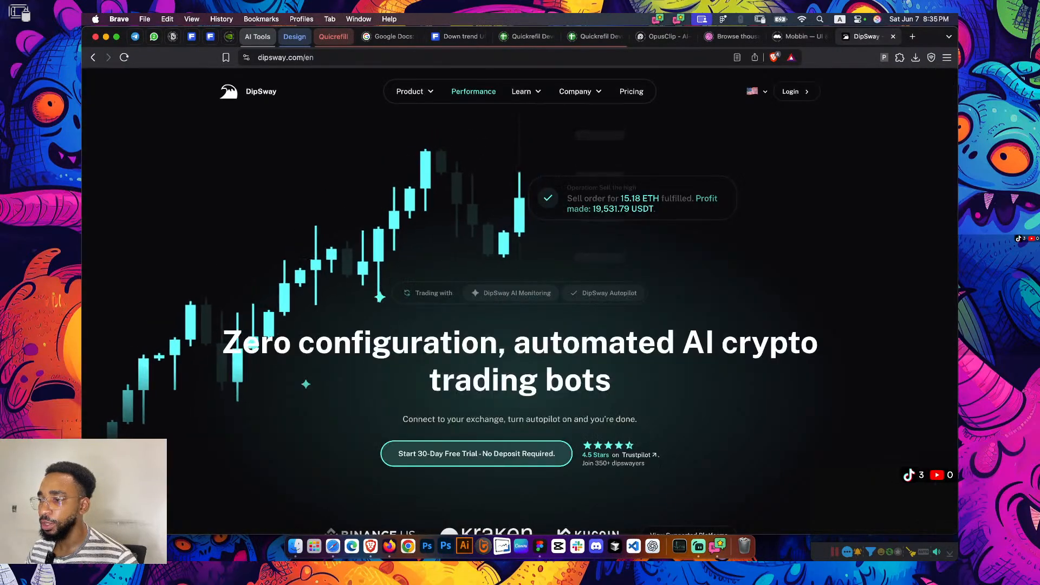
scroll(519, 300, "down", 10)
scroll(520, 301, "up", 6)
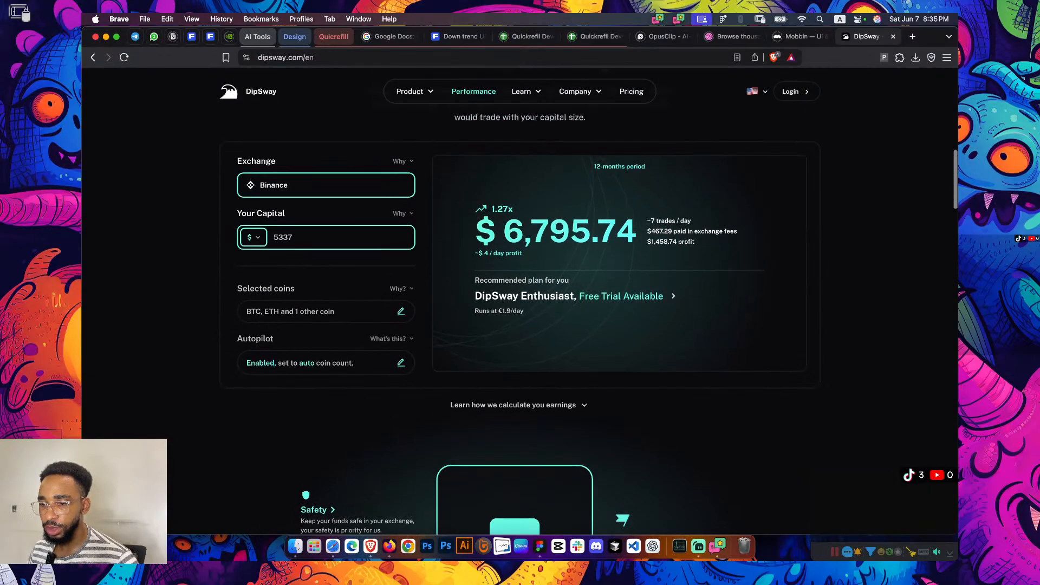
left_click_drag(421, 164, 620, 165)
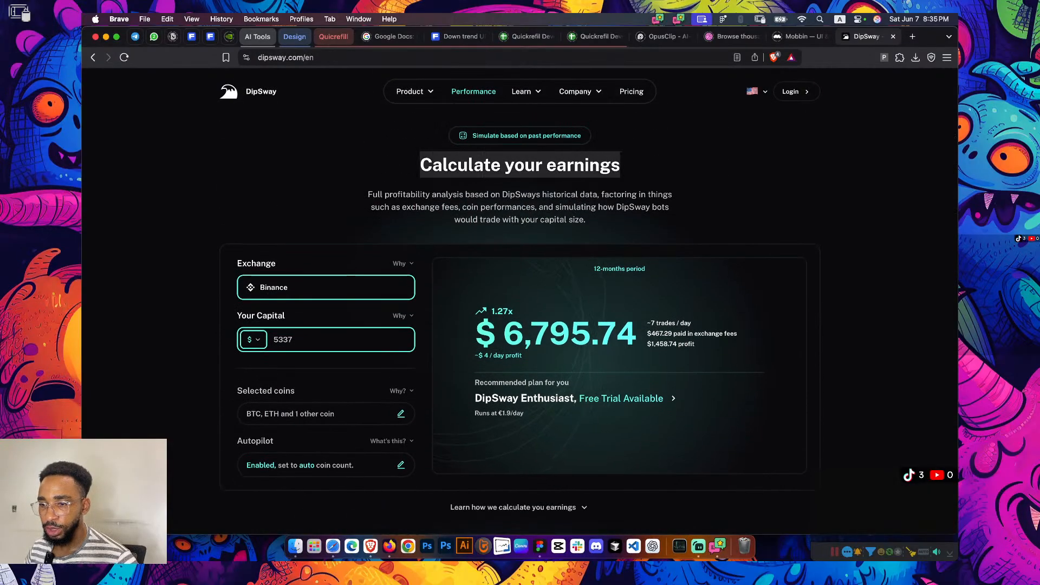
key("ctrl+Left")
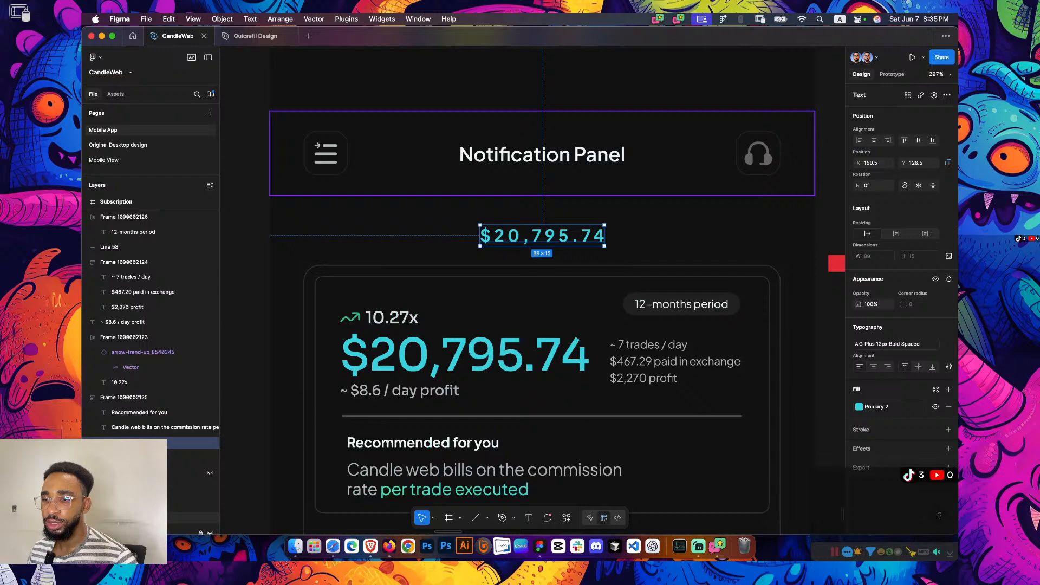
Back in Figma, replace the duplicated text with "CALCULATE YOUR EARNINGS" and centre it horizontally in the Subscription frame
key("Return")
type("CALCULATE YOUR EARNINGS")
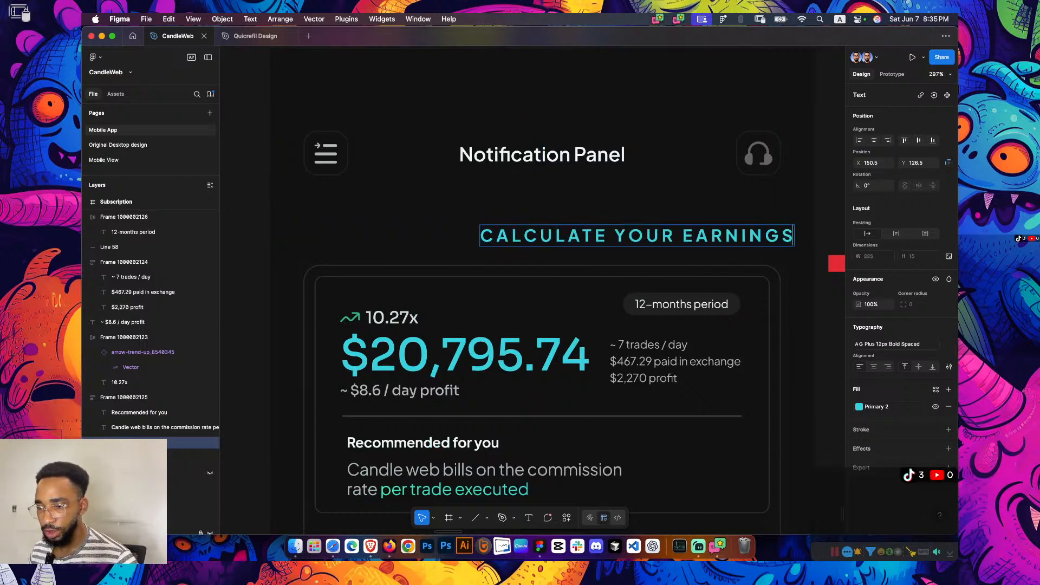
key("Escape")
key("alt+h")
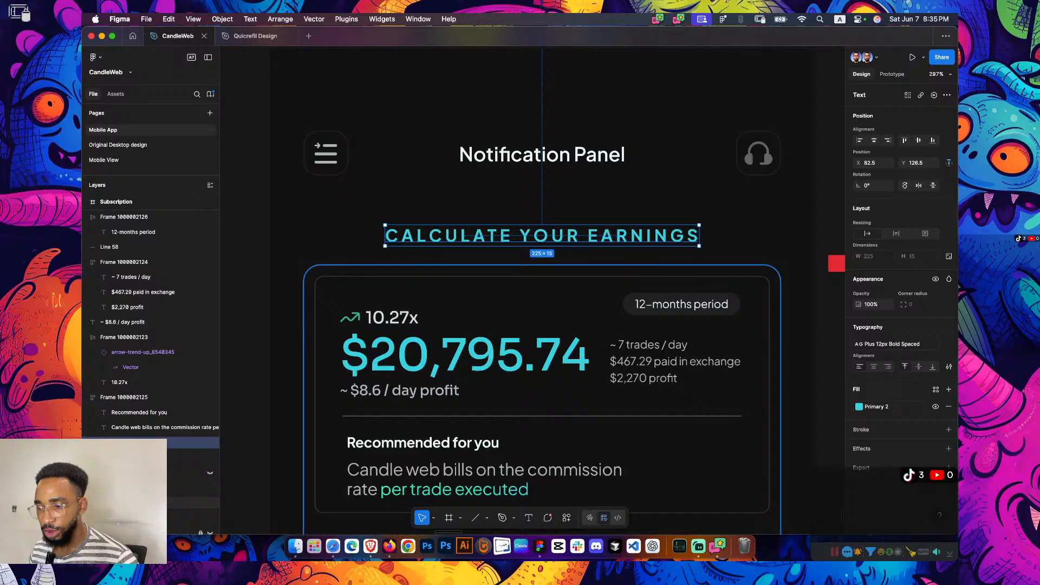
Try to adjust the vertical spacing between the earnings heading and the calculator section
left_click(542, 270, "shift")
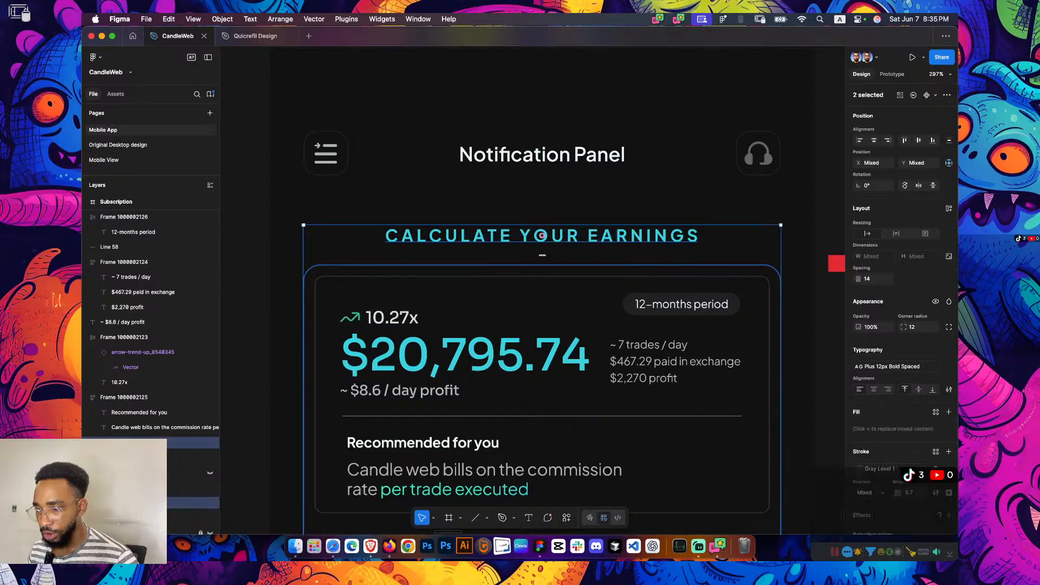
left_click_drag(542, 254, 542, 263)
key("super+z")
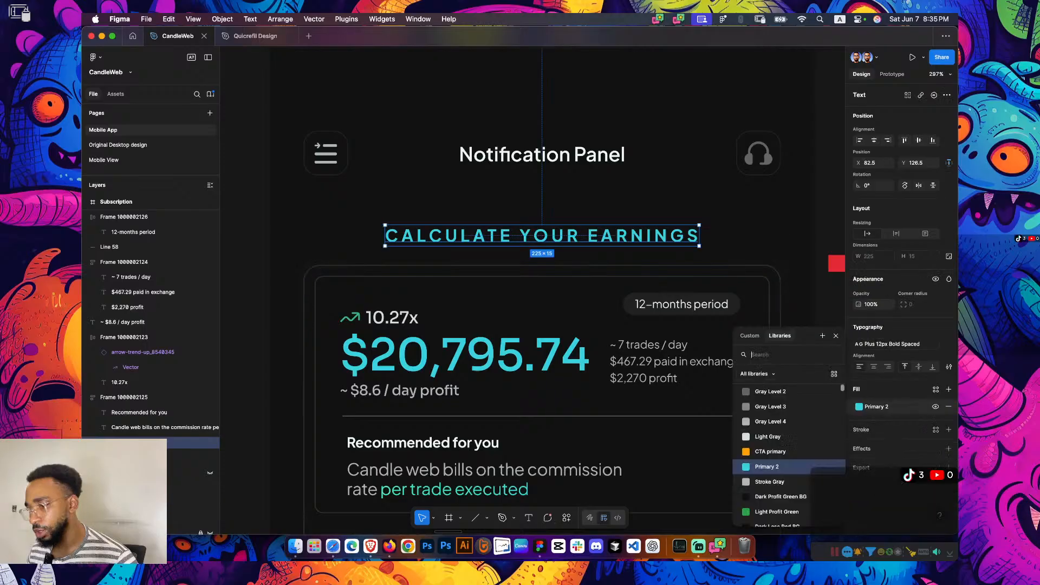
Set the "CALCULATE YOUR EARNINGS" heading's fill to the Light Gray colour style
scroll(788, 455, "down", 1)
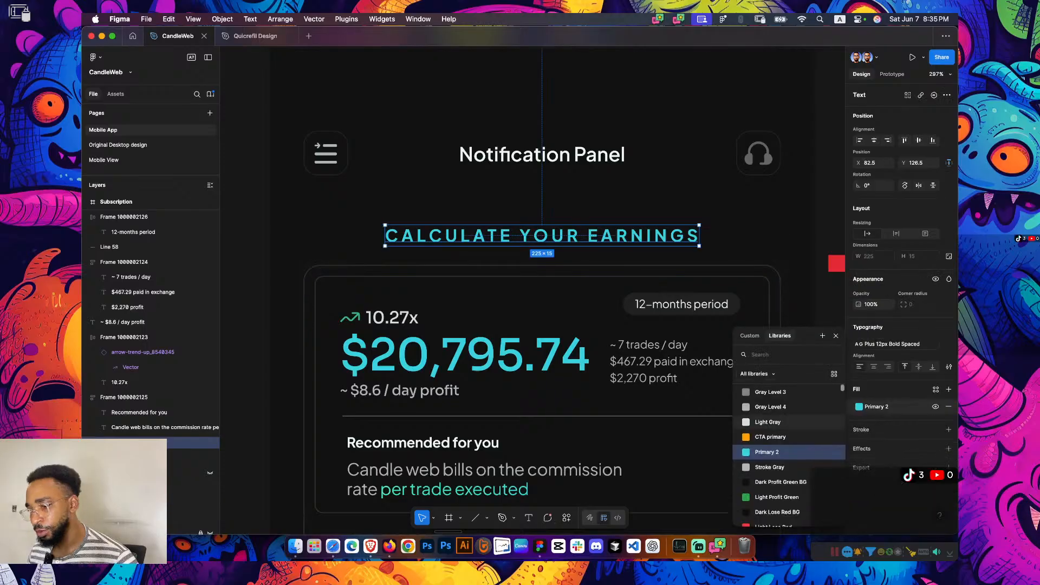
left_click(768, 422)
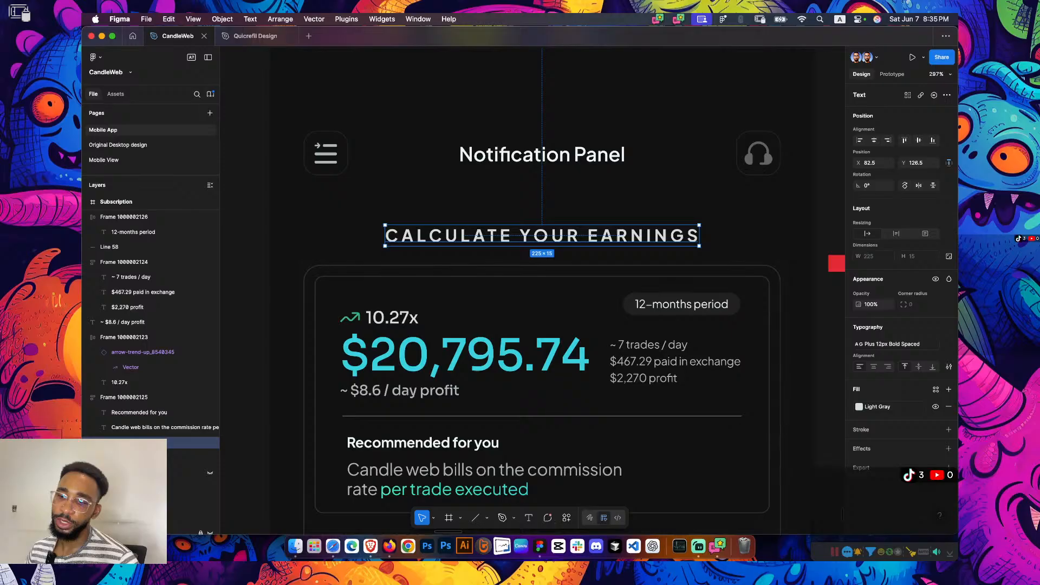
left_click(342, 191)
scroll(341, 191, "down", 5)
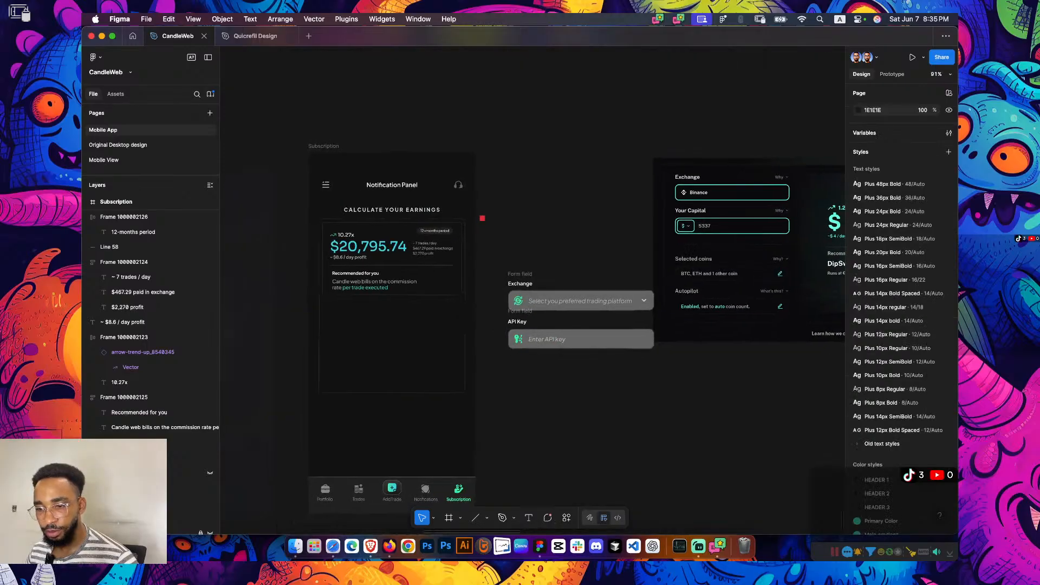
scroll(338, 284, "up", 4)
scroll(352, 298, "up", 2)
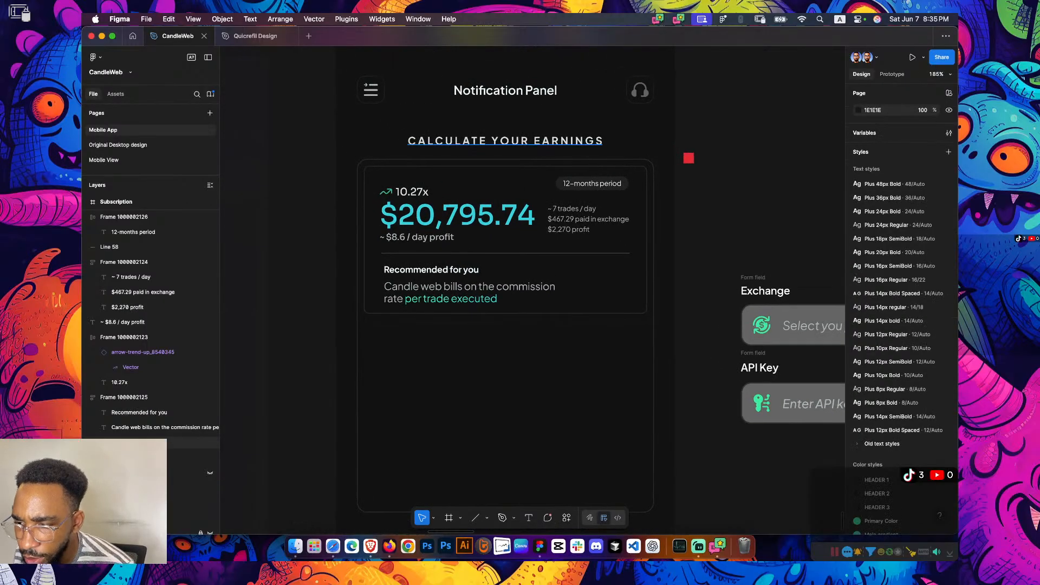
Nudge the "CALCULATE YOUR EARNINGS" heading down to leave a 12 px gap above the calculator section
left_click(505, 140)
left_click_drag(504, 140, 504, 141)
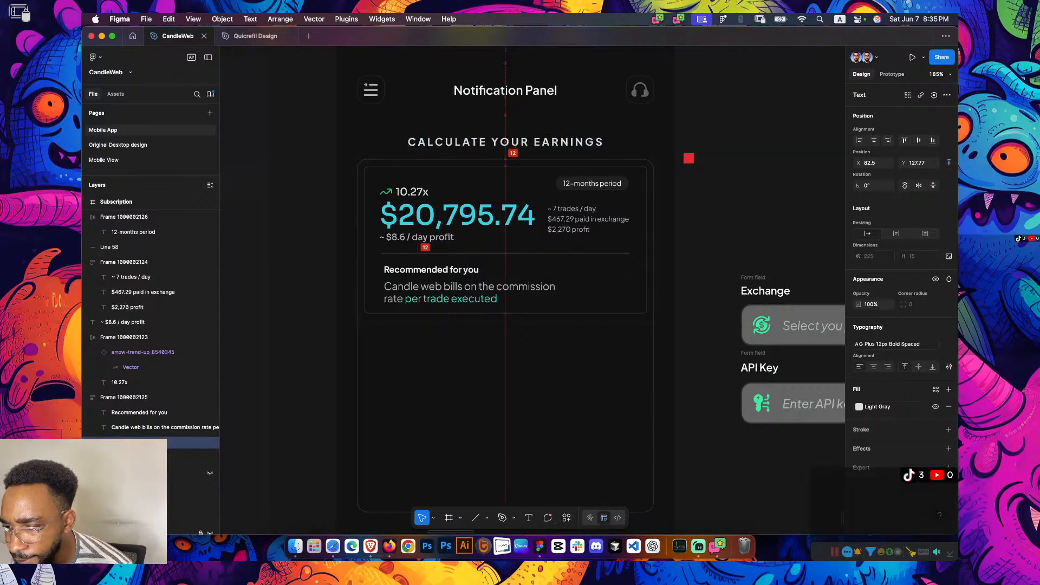
left_click(679, 206)
scroll(679, 207, "down", 3)
scroll(679, 206, "down", 2)
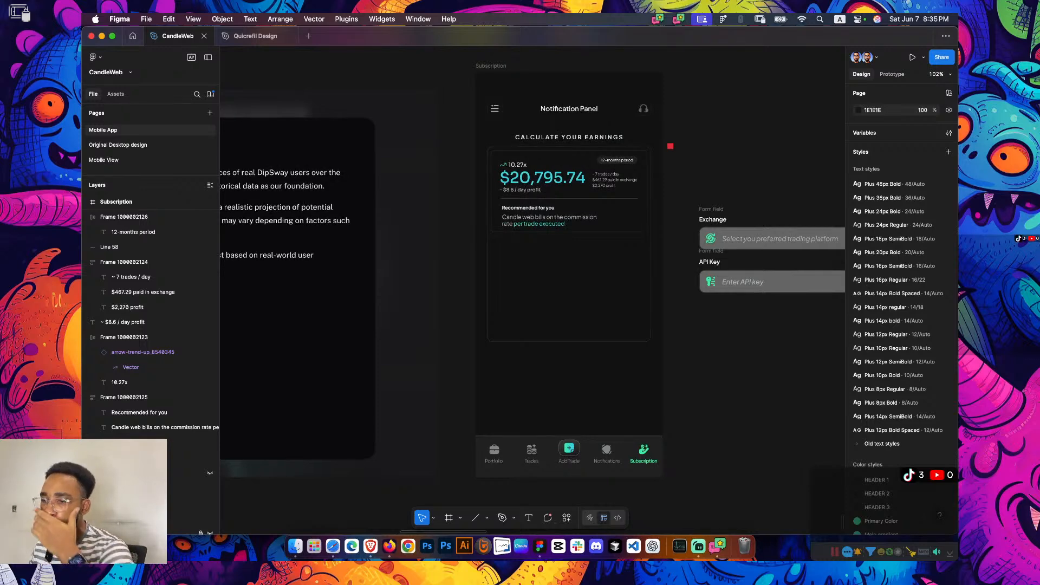
scroll(530, 271, "down", 2)
scroll(531, 270, "right", 2)
left_click_drag(658, 174, 478, 224)
key("super+z")
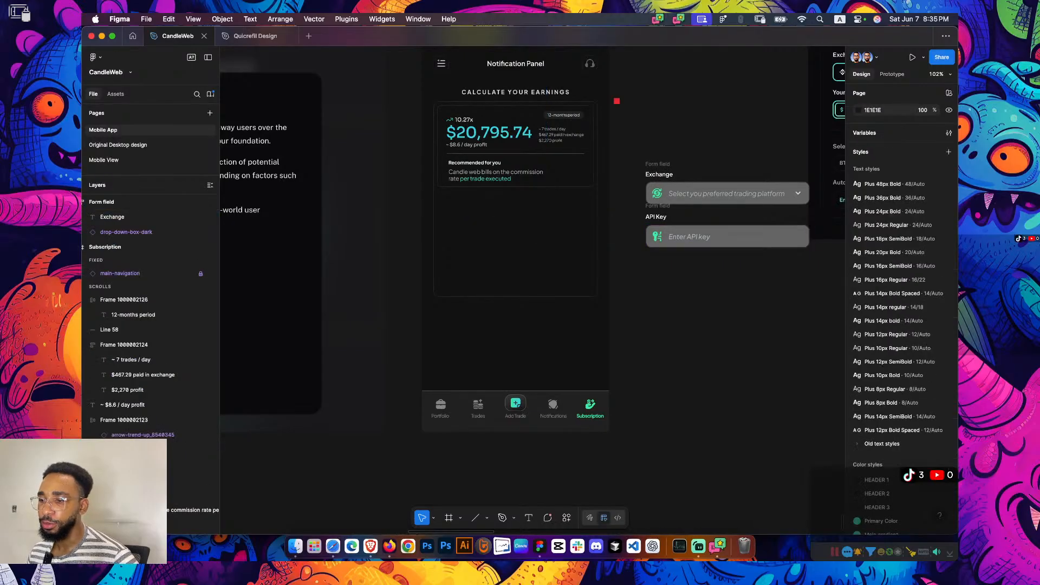
Move the Exchange form field into the Subscription frame, 24 px below the profit card, checking its placement against the ruler guides
left_click_drag(658, 164, 449, 207)
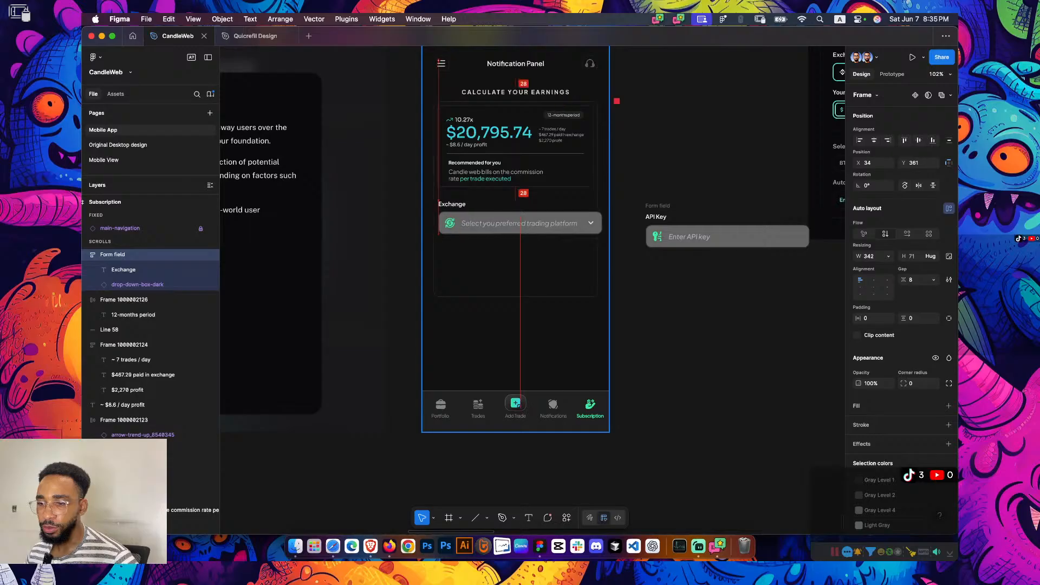
key("shift+2")
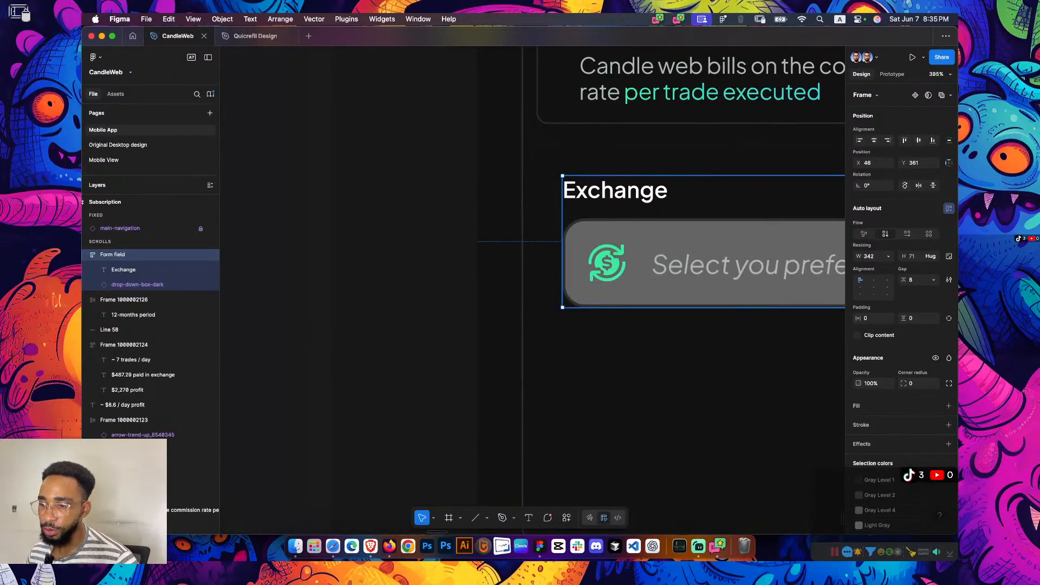
key("shift+r")
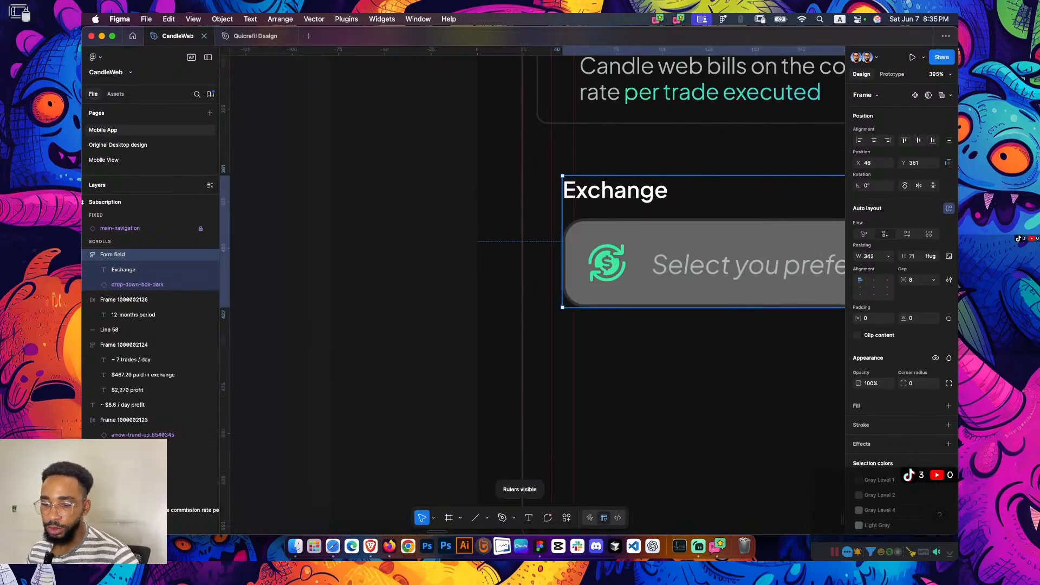
scroll(593, 371, "down", 5)
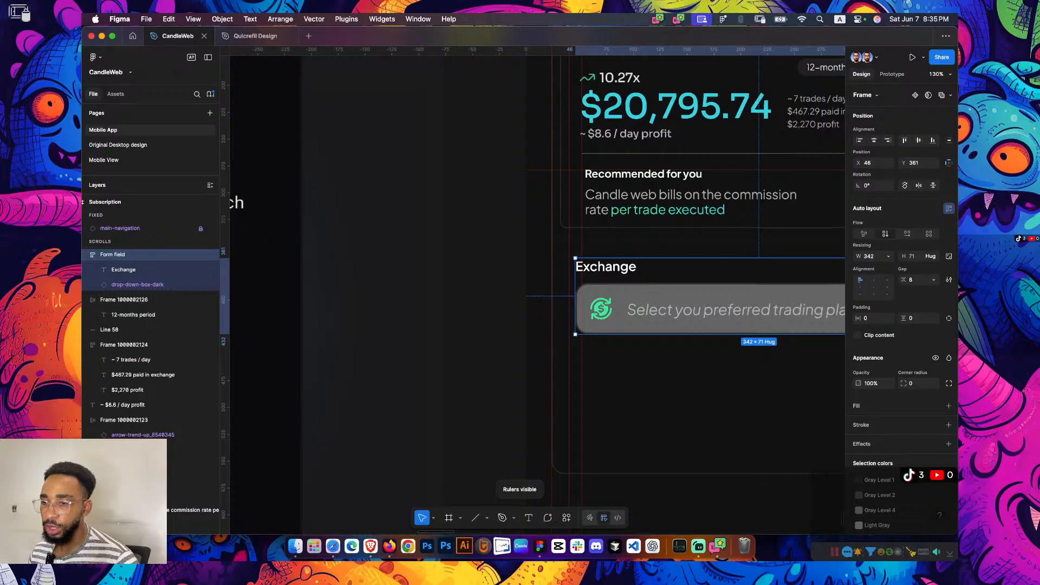
scroll(624, 251, "up", 3)
left_click_drag(624, 271, 614, 263)
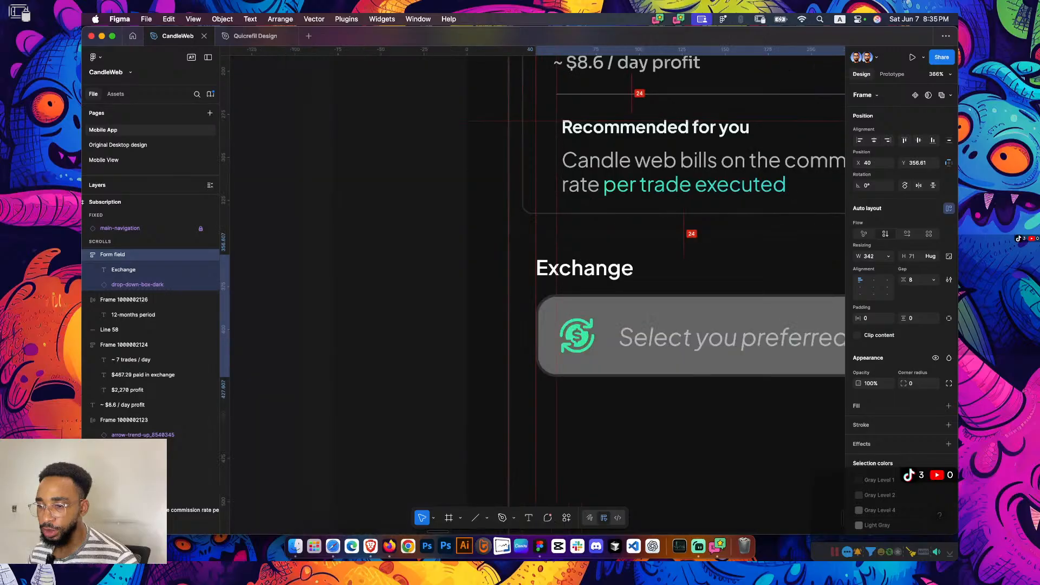
scroll(537, 290, "down", 4)
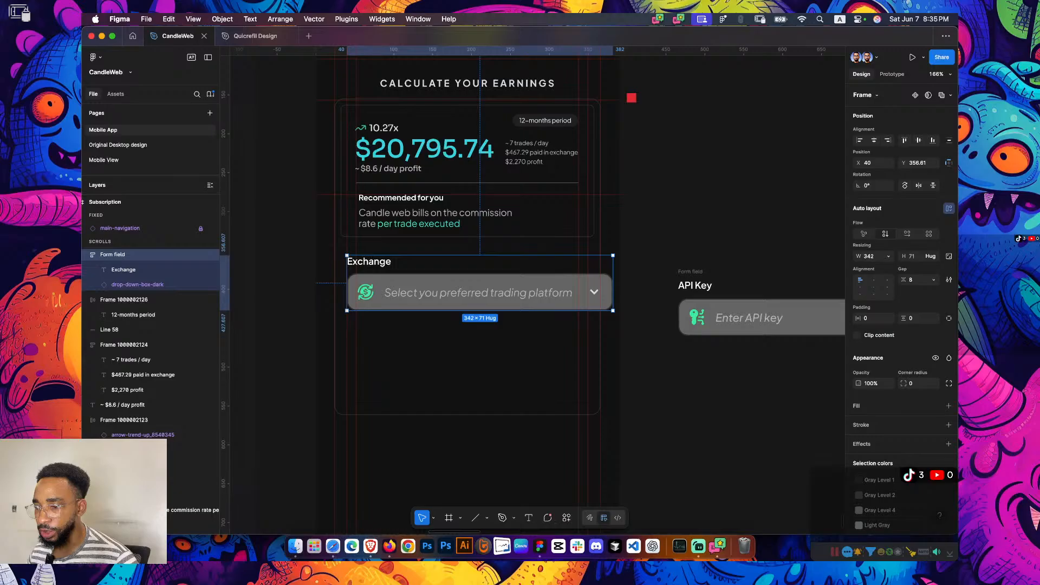
scroll(536, 293, "right", 3)
scroll(537, 293, "left", 3)
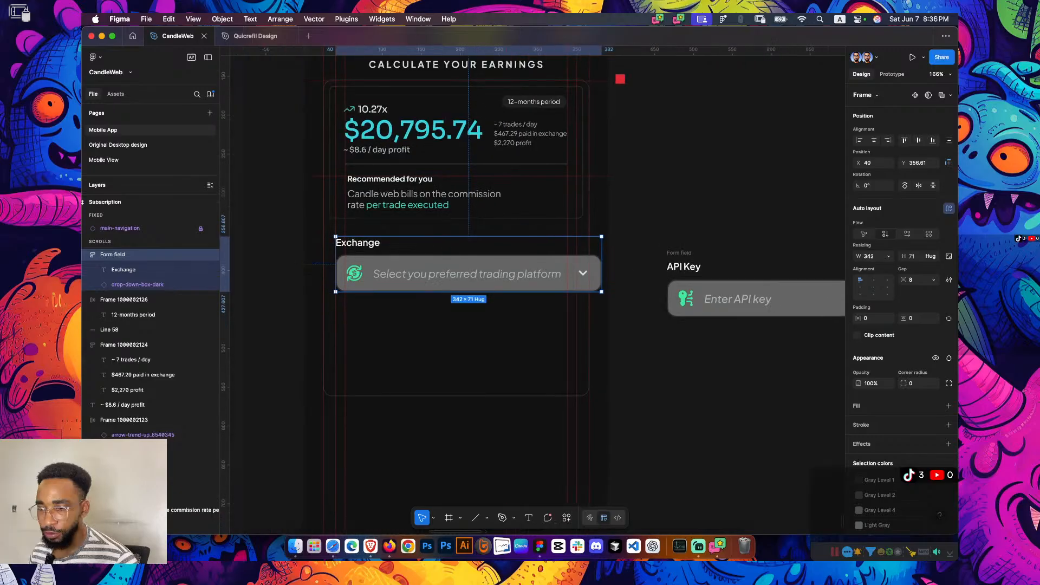
key("Escape")
key("shift+r")
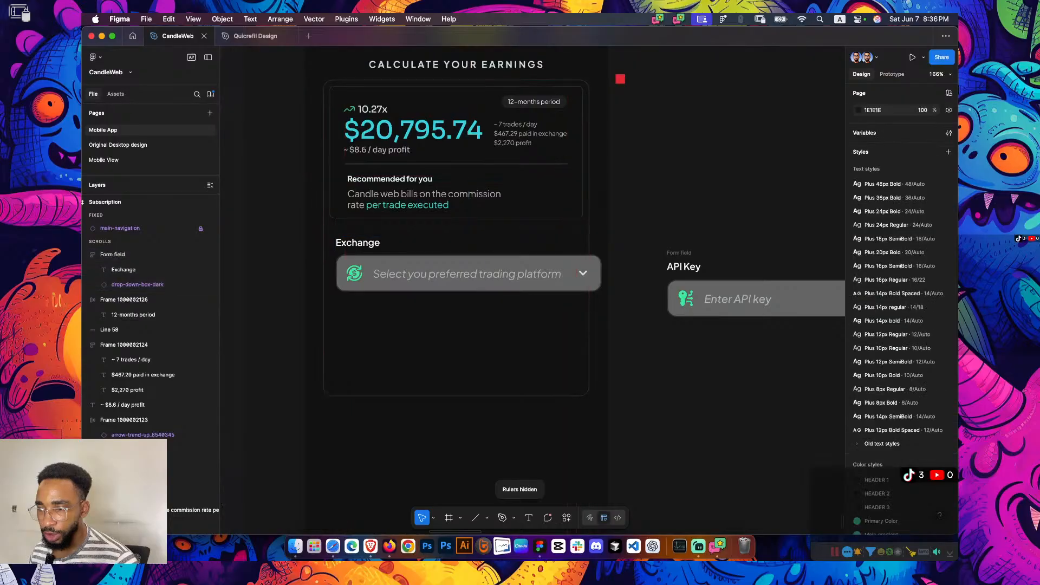
Align the Exchange field's left edge with the profit card at X 32, leaving a 28 px gap below the card
scroll(536, 293, "up", 3)
scroll(536, 293, "left", 3)
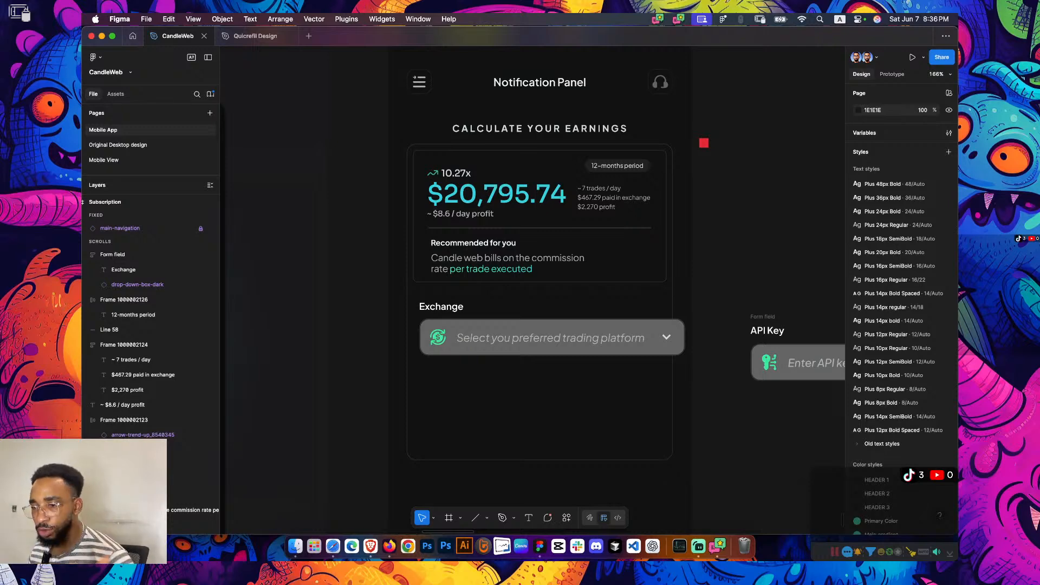
scroll(541, 325, "up", 5)
scroll(531, 325, "down", 2)
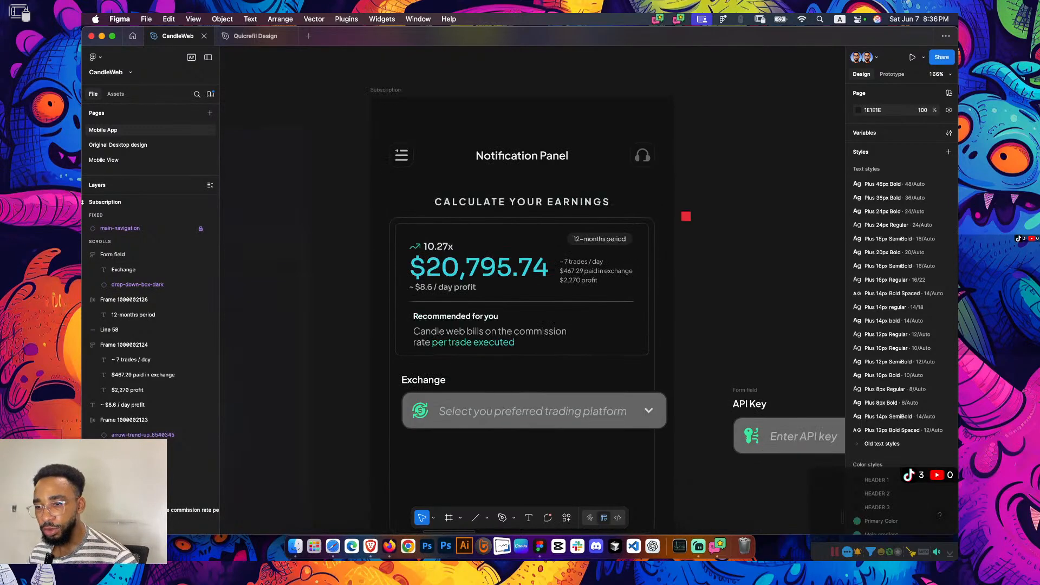
scroll(531, 325, "down", 1)
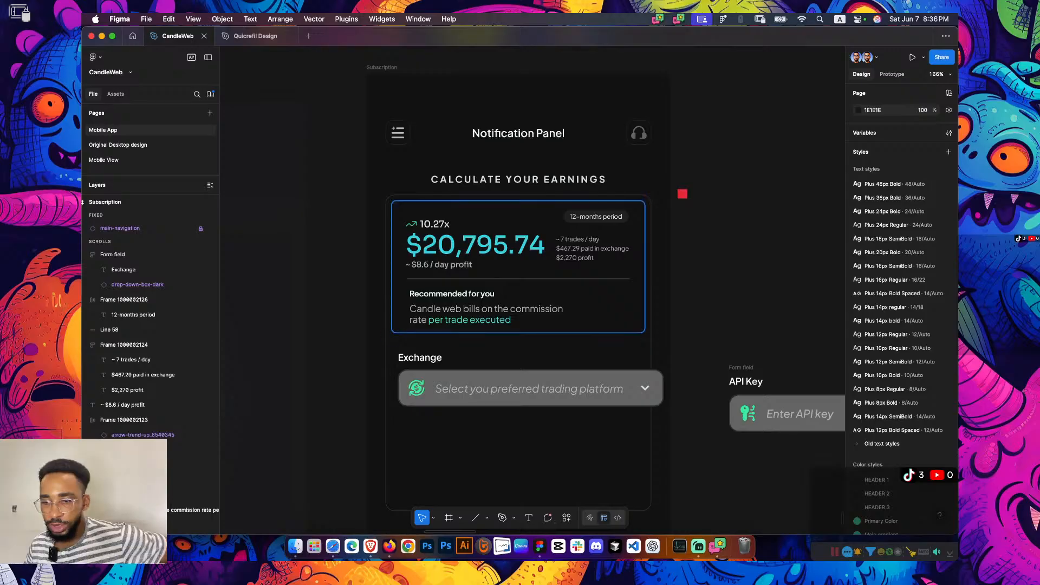
left_click(518, 266)
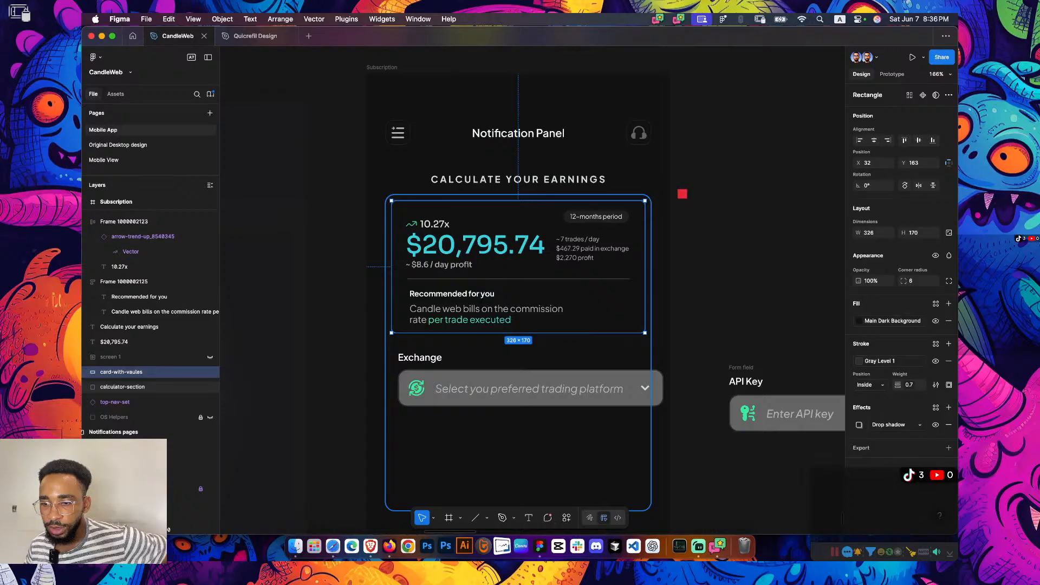
left_click_drag(517, 387, 510, 391)
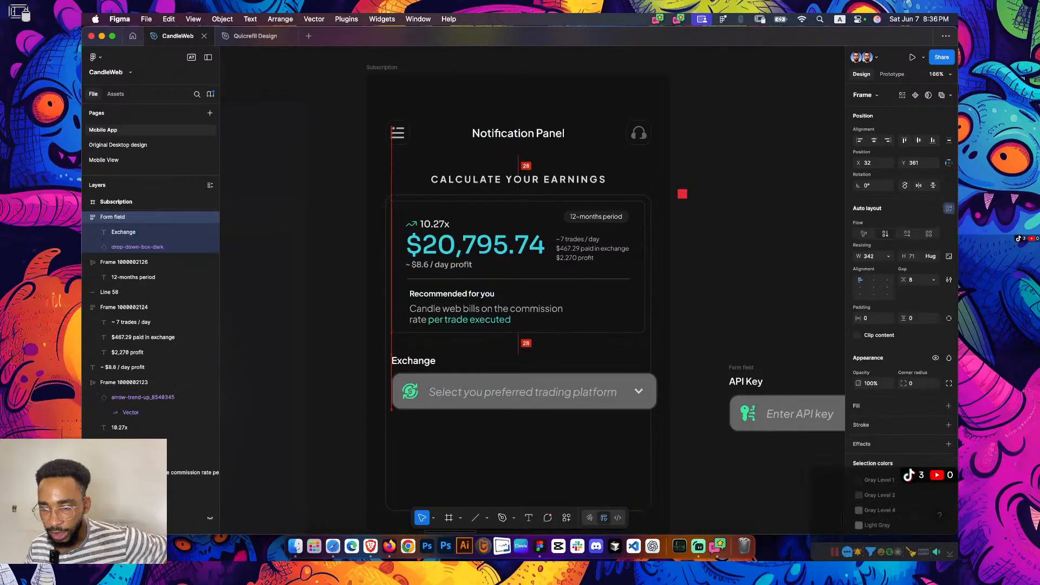
left_click(518, 455)
key("Escape")
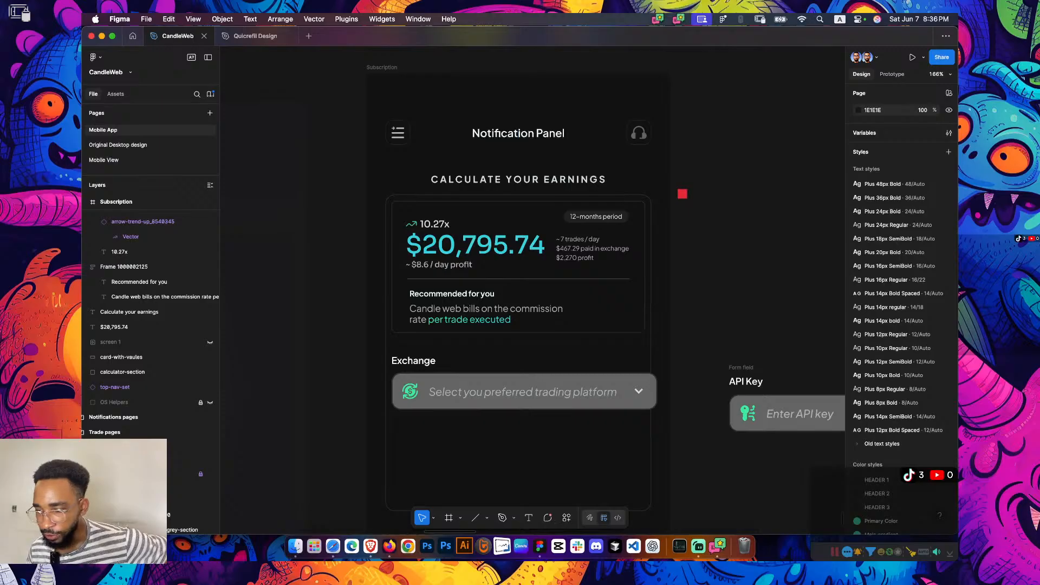
Narrow the Exchange form field to 326 px so its right edge lines up with the profit card
left_click(524, 382)
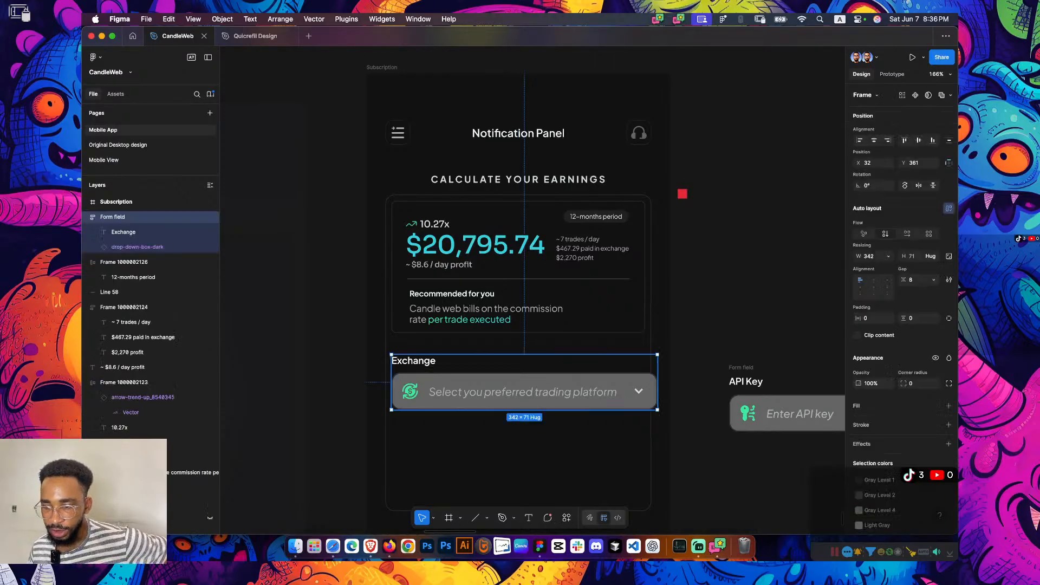
left_click_drag(657, 381, 644, 382)
key("Escape")
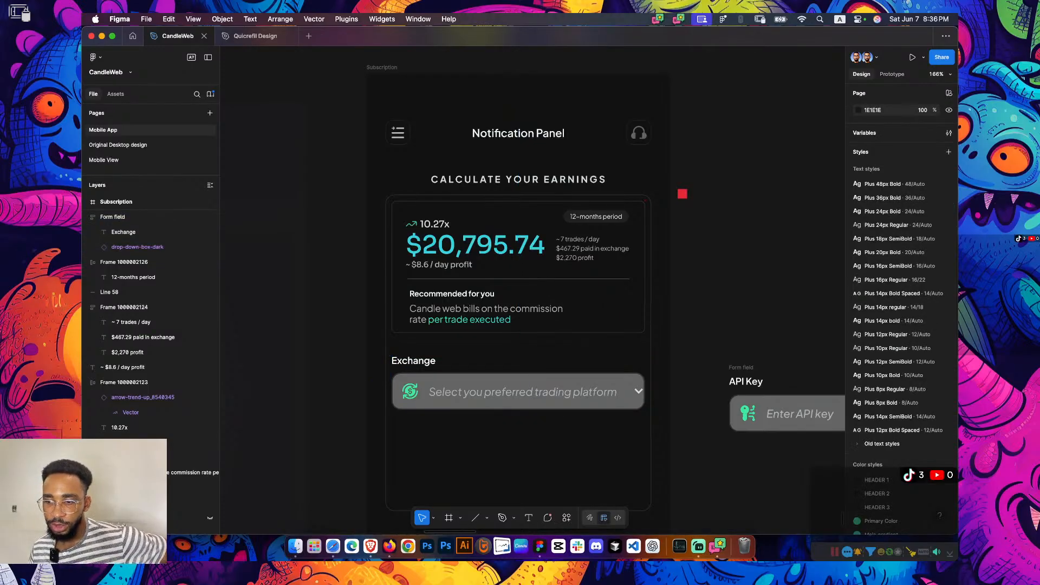
Try to shorten the calculator section so it ends just below the profit card
scroll(713, 295, "down", 3)
scroll(714, 296, "down", 4)
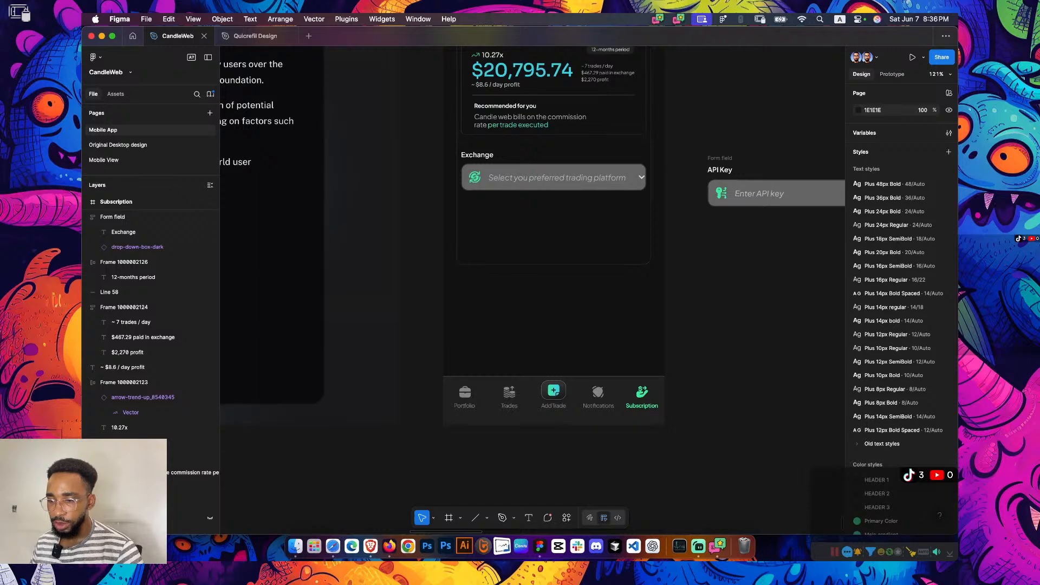
scroll(714, 295, "up", 2)
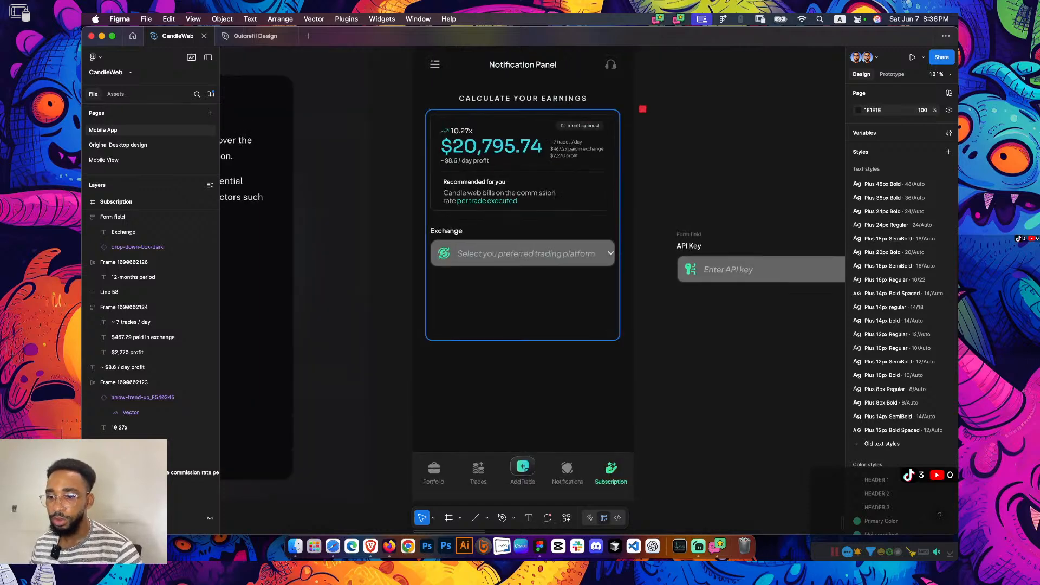
left_click(522, 340)
left_click_drag(523, 340, 523, 219)
key("Escape")
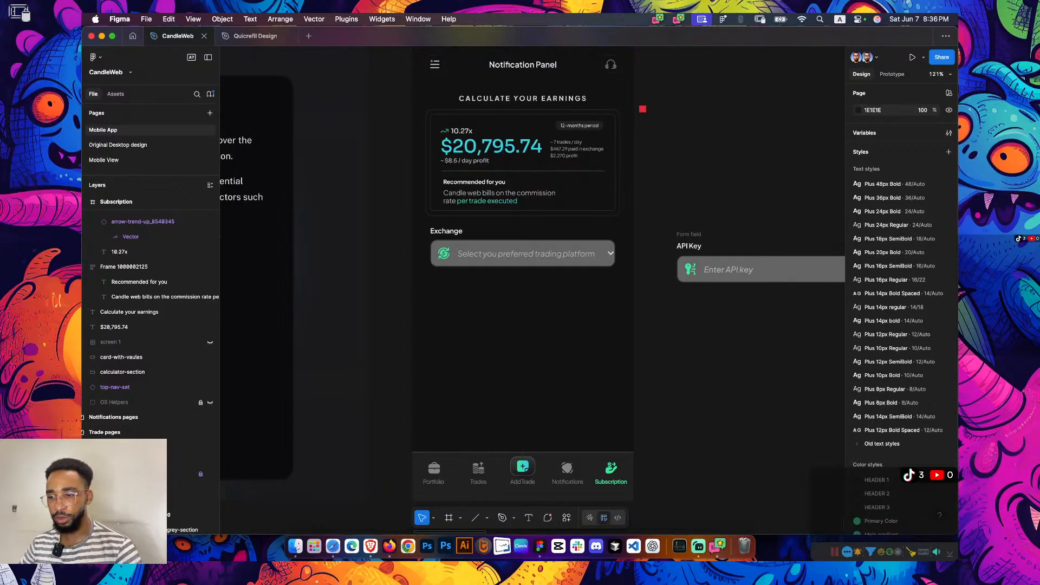
key("super+z")
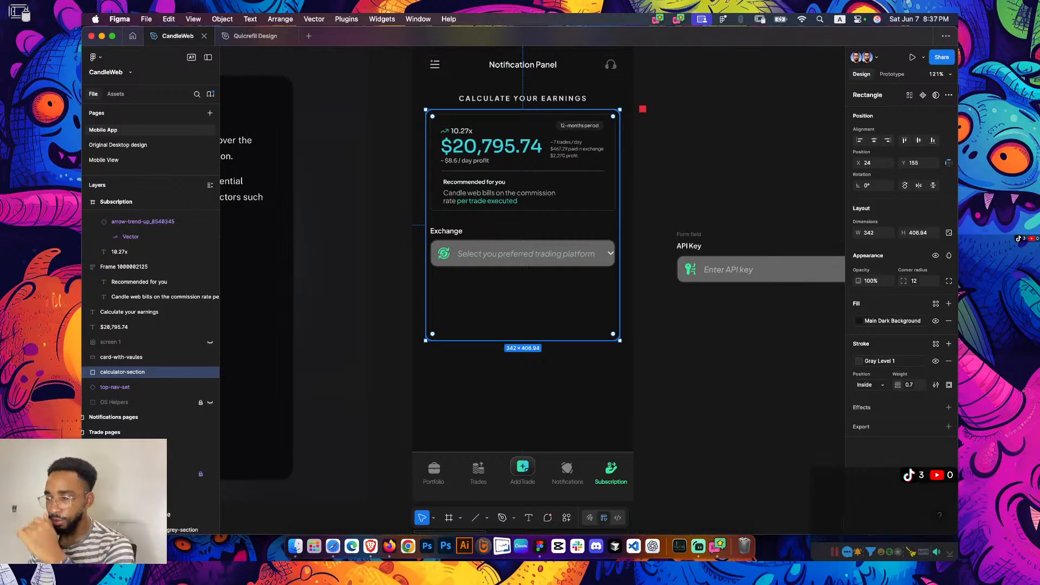
key("Escape")
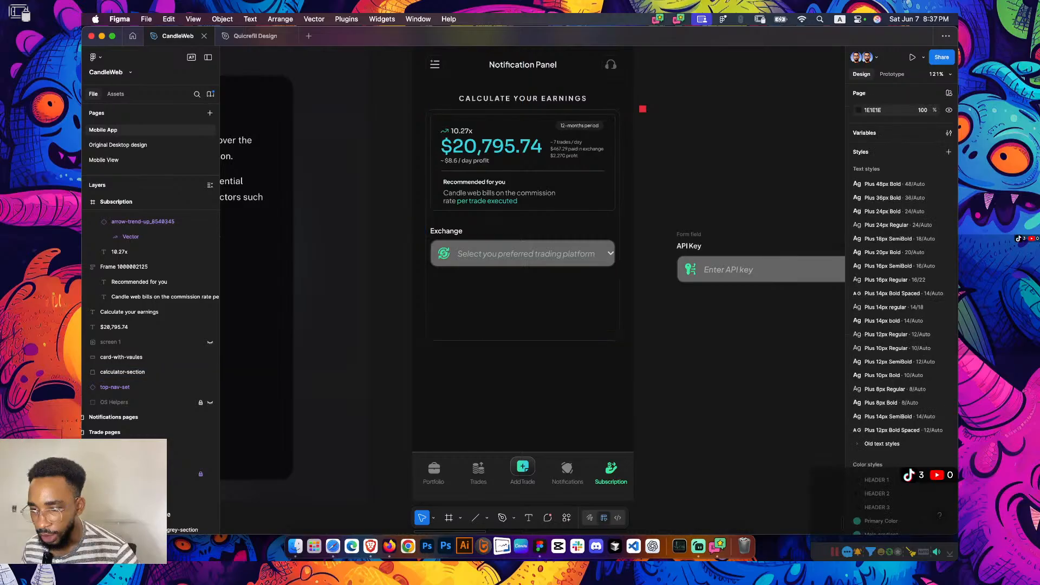
Examine the Exchange drop-down's nested layers, covering its sizing, money-transfer icon and placeholder text
scroll(638, 278, "up", 5)
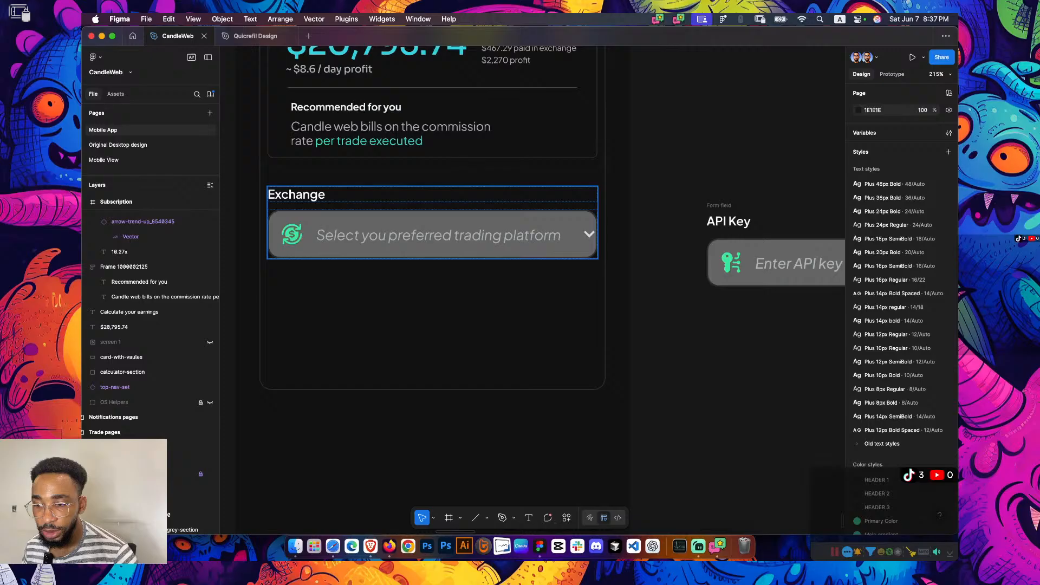
left_click(432, 234)
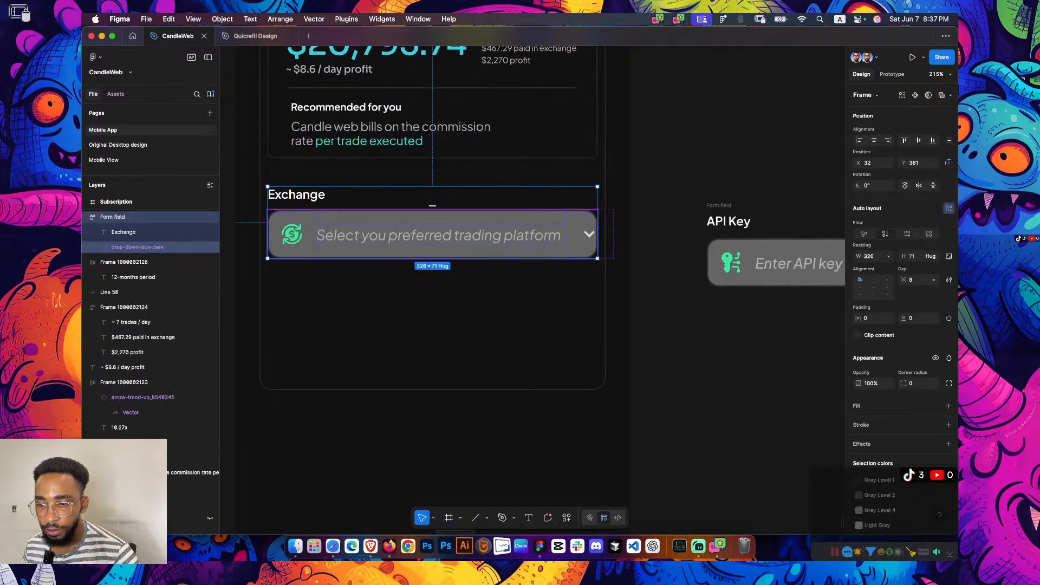
double_click(432, 234)
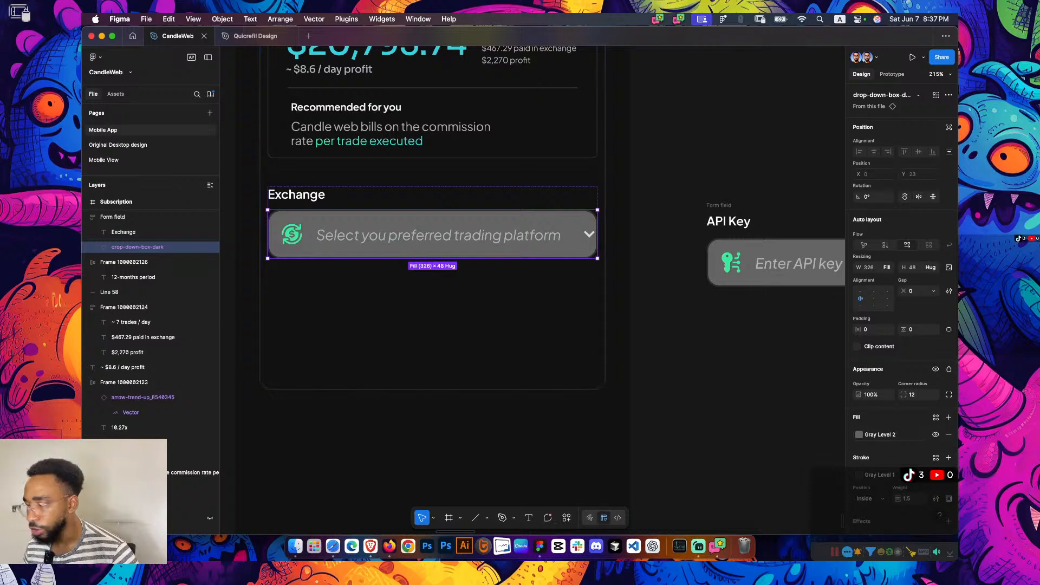
key("shift+Return")
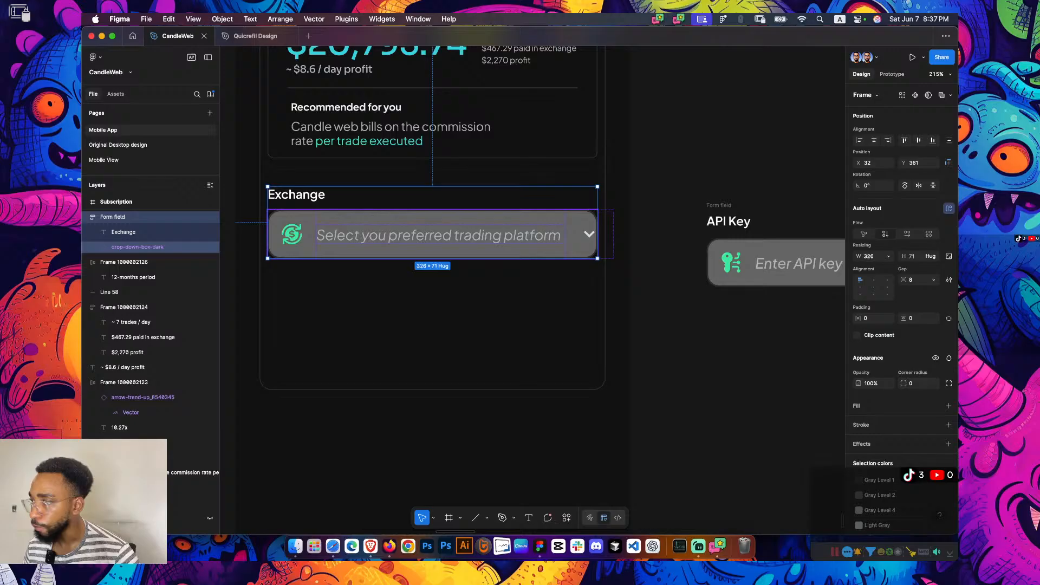
left_click(439, 235, "super")
left_click(292, 235)
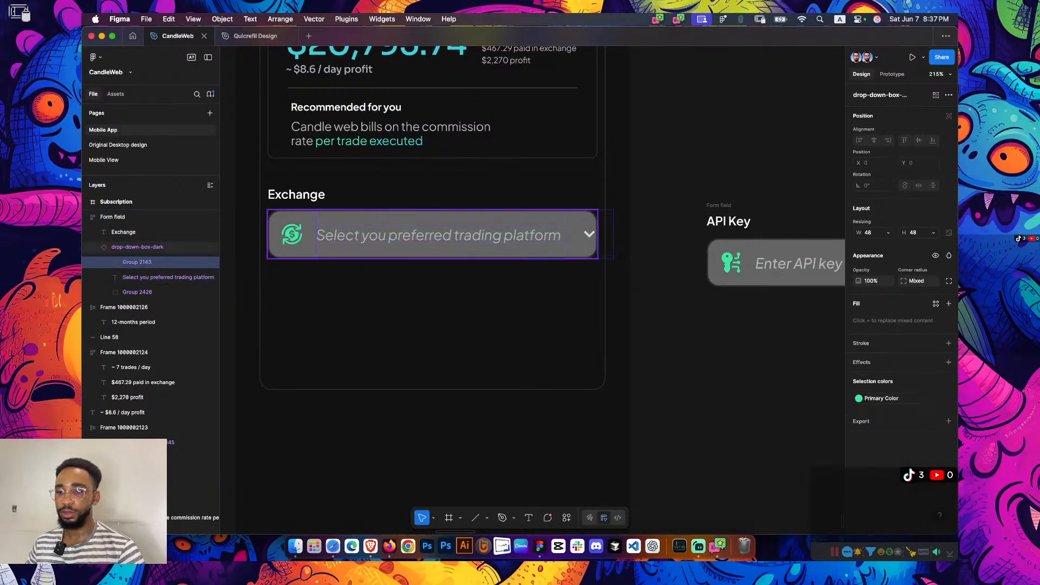
double_click(291, 234)
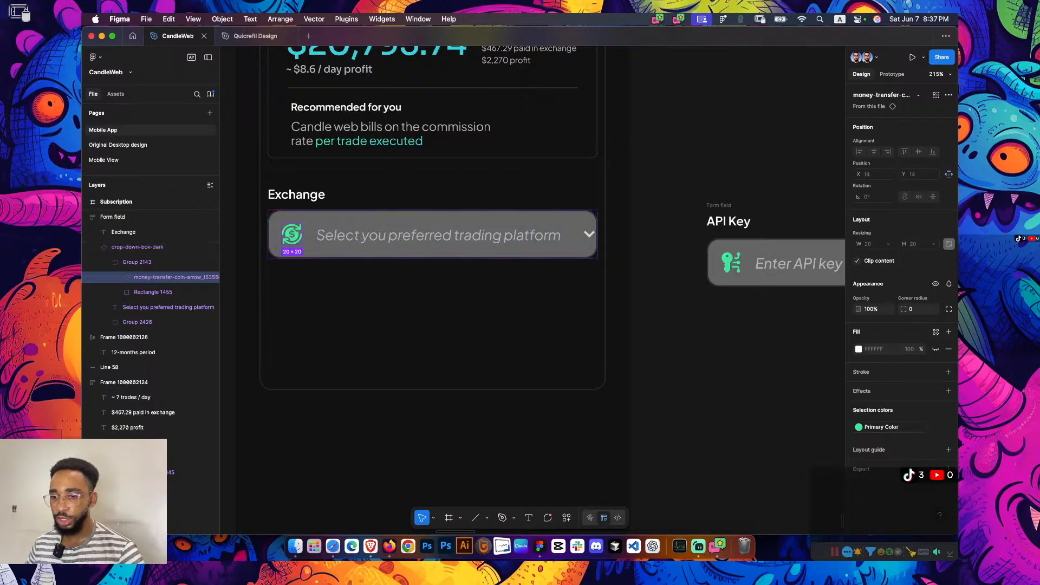
left_click(433, 250)
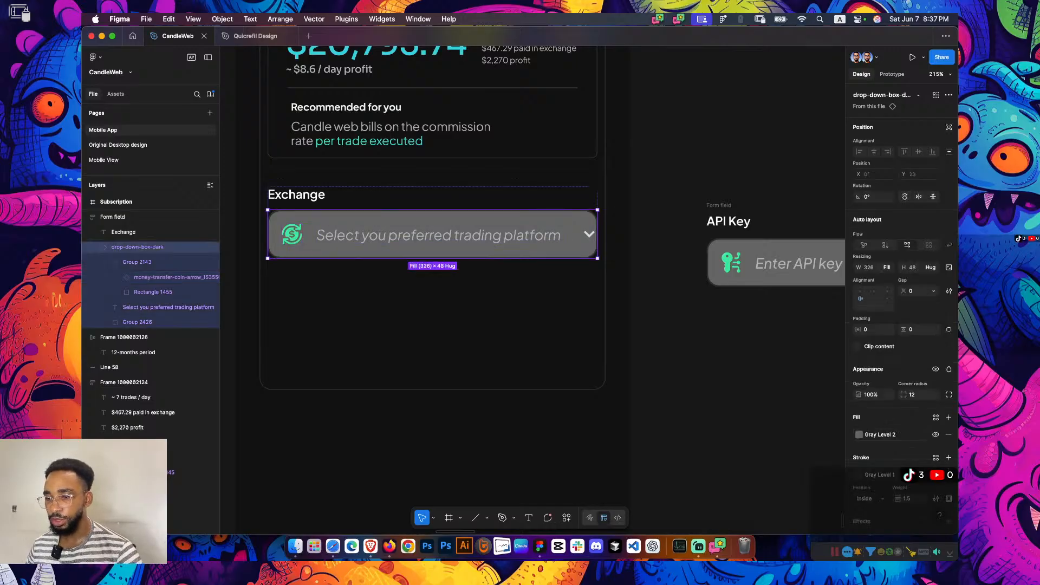
double_click(438, 234)
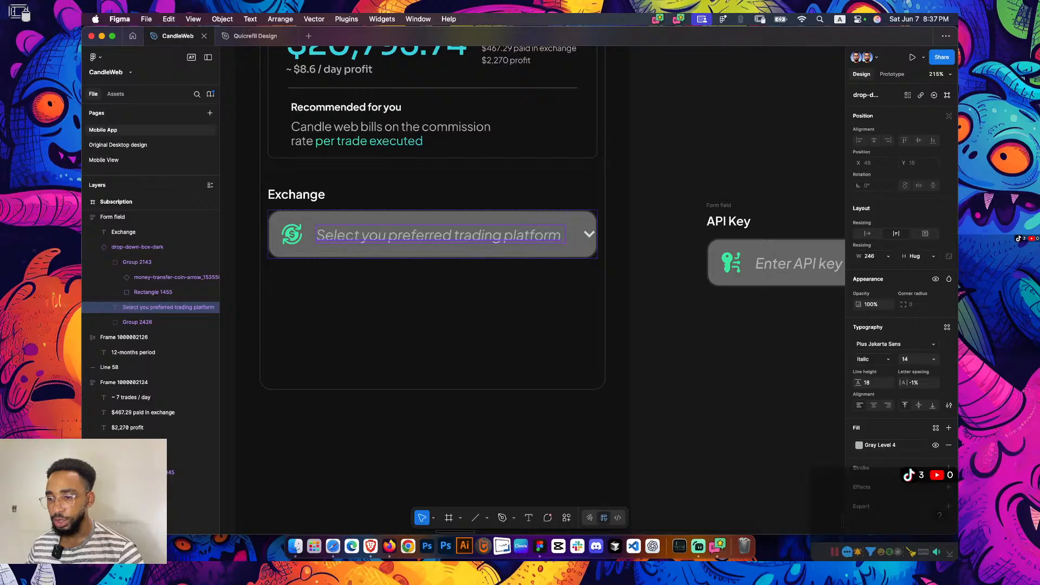
key("Return")
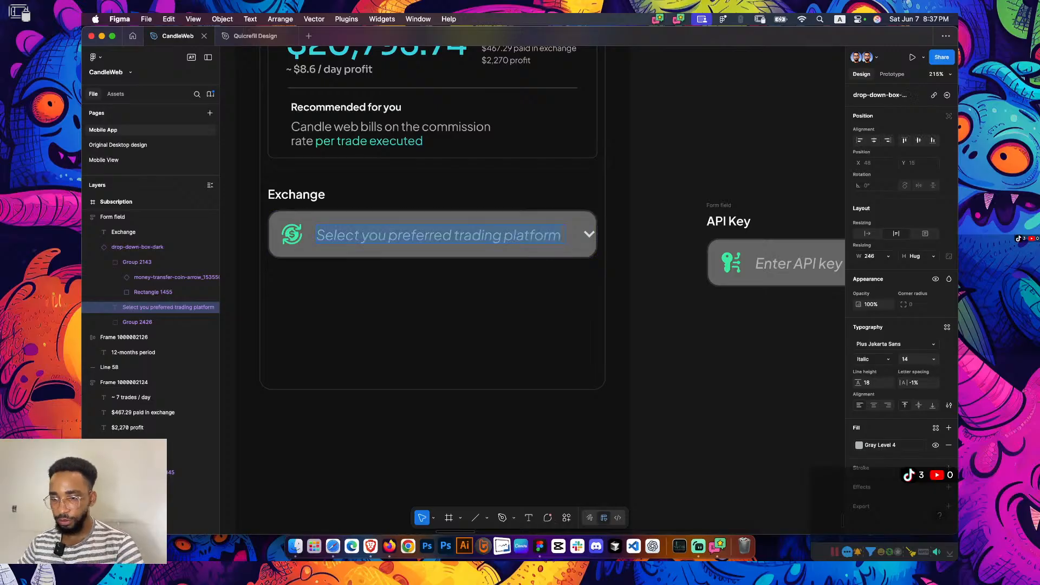
key("Escape")
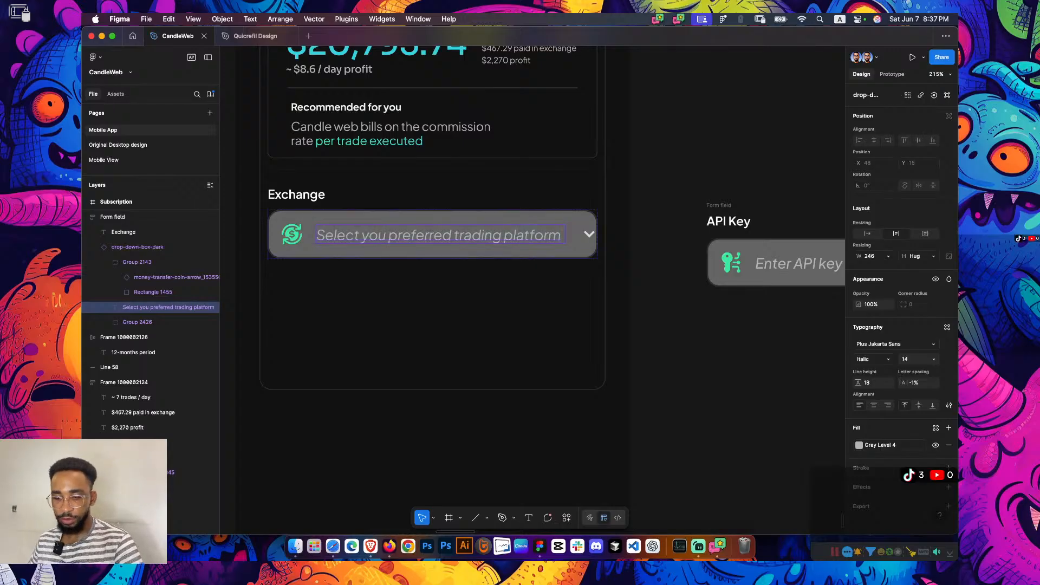
Preview the Subscription frame as an inline prototype and test its Exchange drop-down
scroll(624, 390, "down", 5)
key("Escape")
left_click(452, 110)
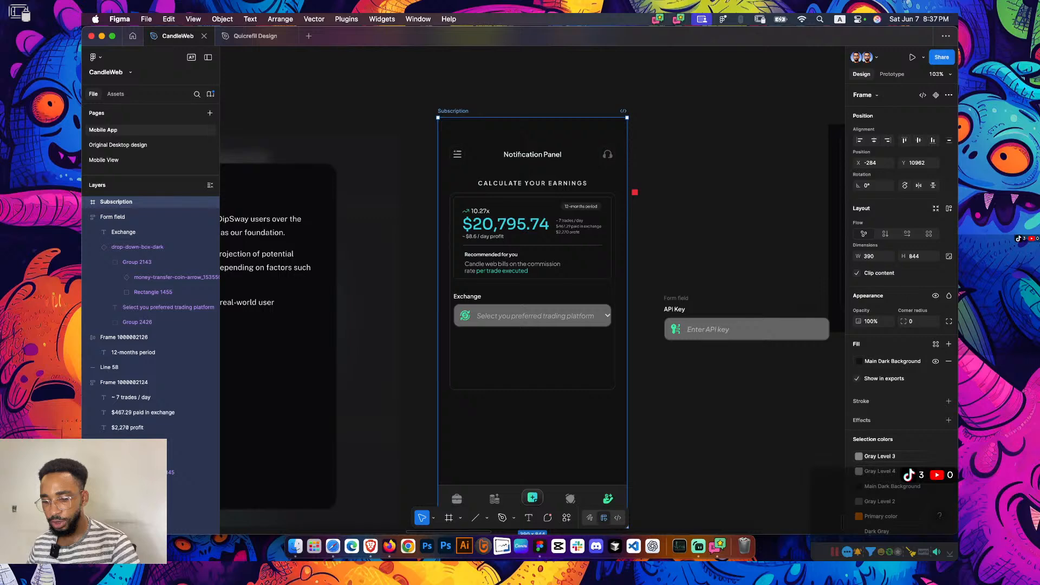
key("shift+space")
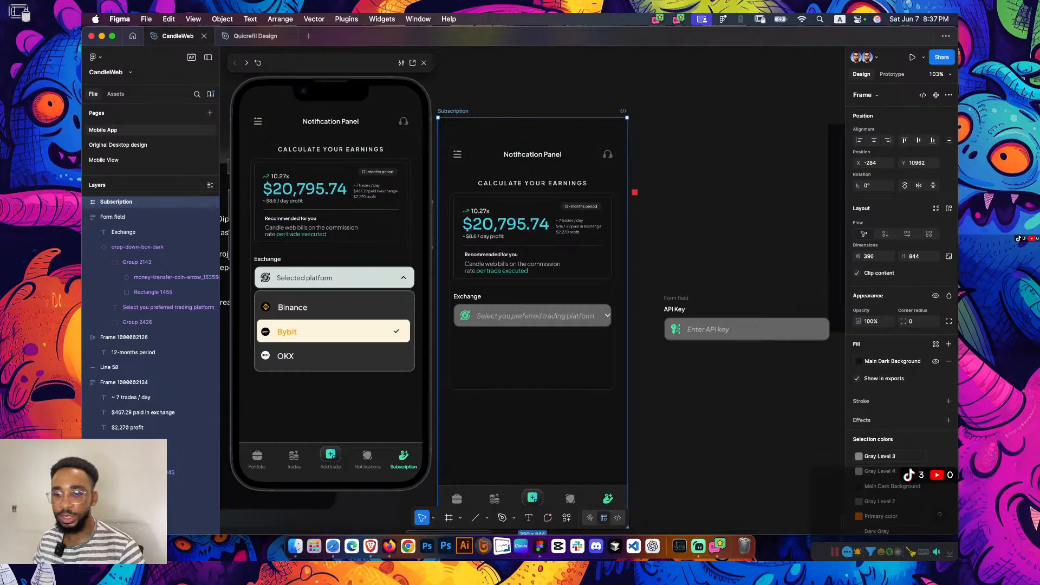
Examine the drop-down-box-dark component and its active version in the Components section, and close the prototype preview
scroll(634, 193, "down", 5)
scroll(634, 192, "up", 5)
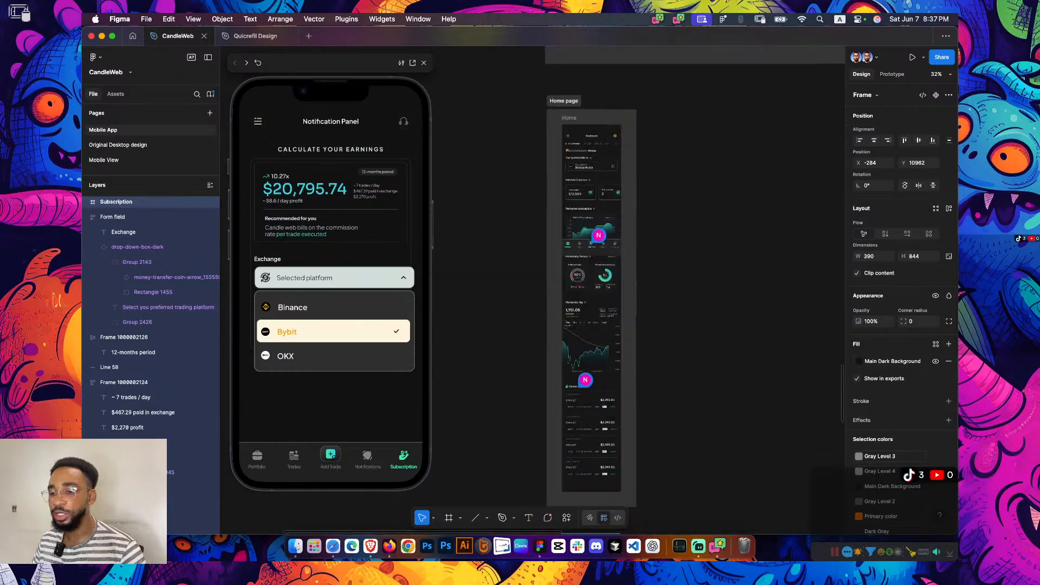
scroll(639, 276, "up", 10)
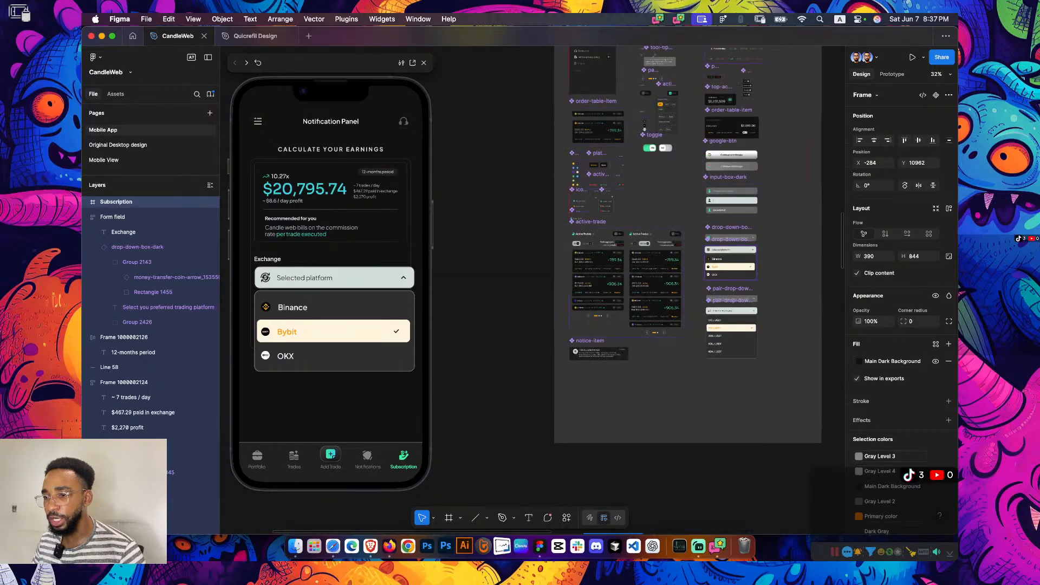
scroll(778, 241, "up", 5)
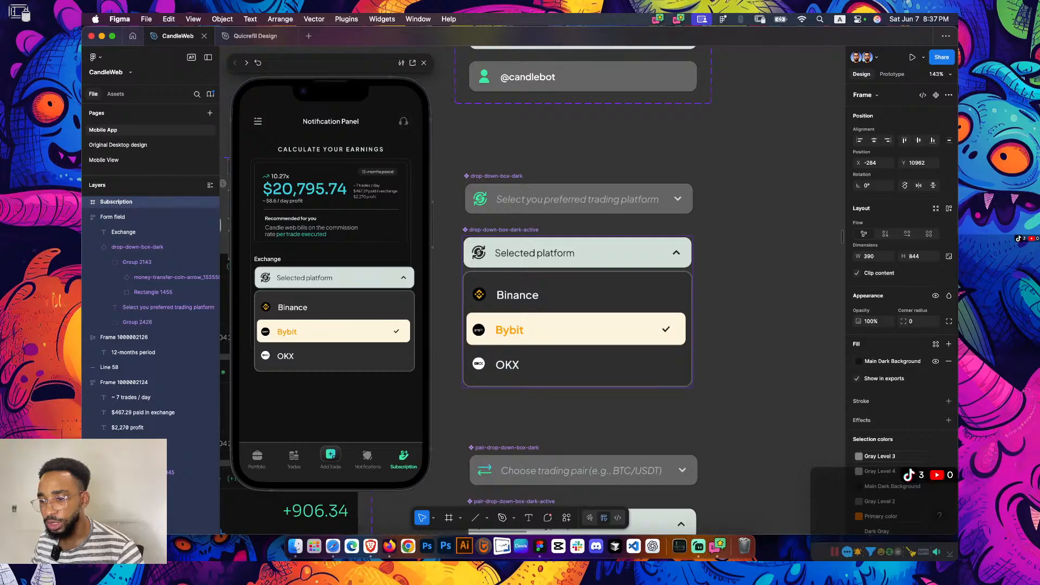
scroll(596, 293, "down", 2)
scroll(596, 292, "left", 1)
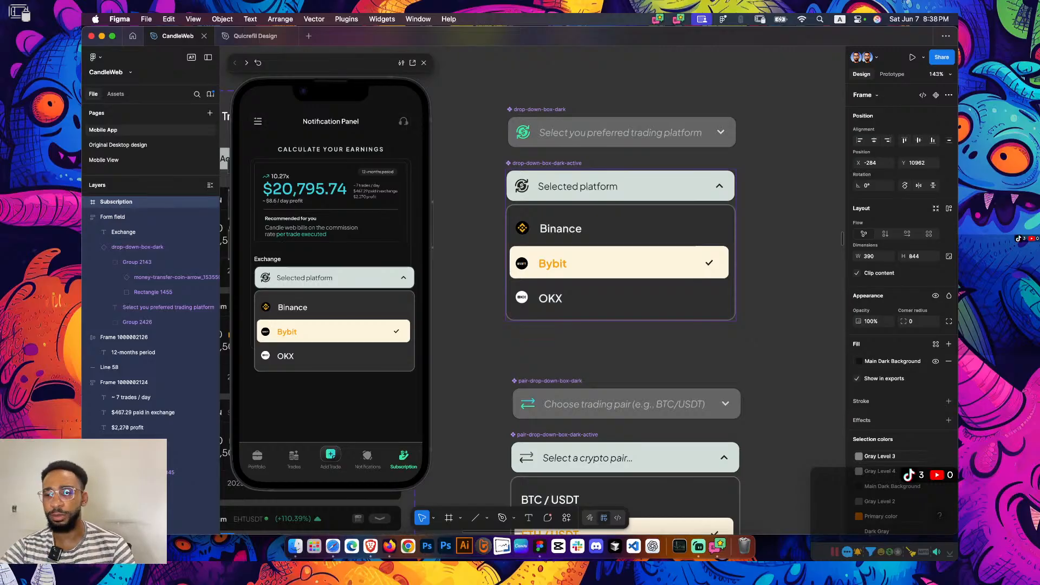
scroll(639, 290, "down", 5)
scroll(639, 290, "up", 3)
scroll(622, 290, "up", 5)
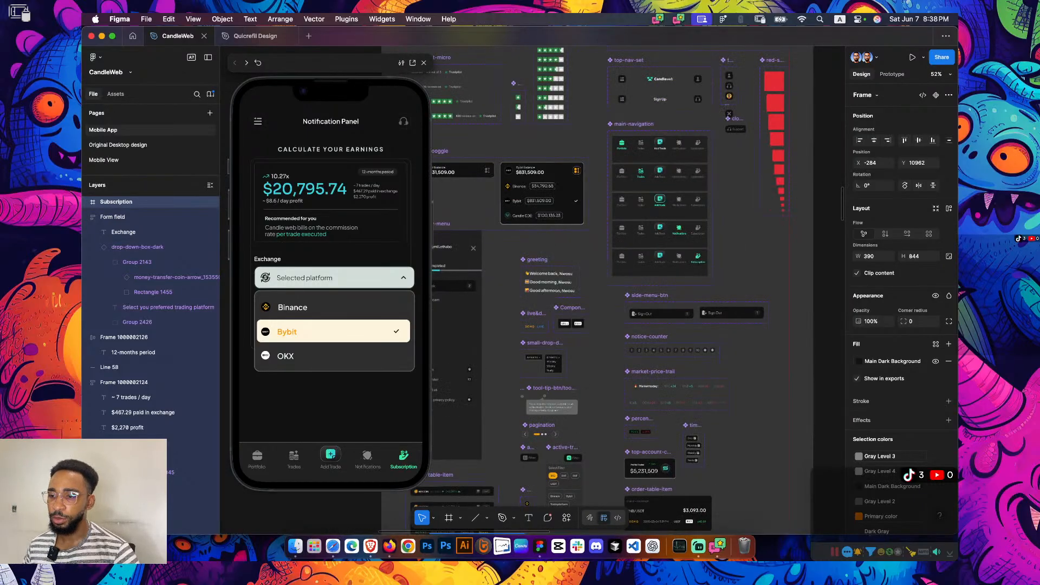
scroll(639, 290, "down", 5)
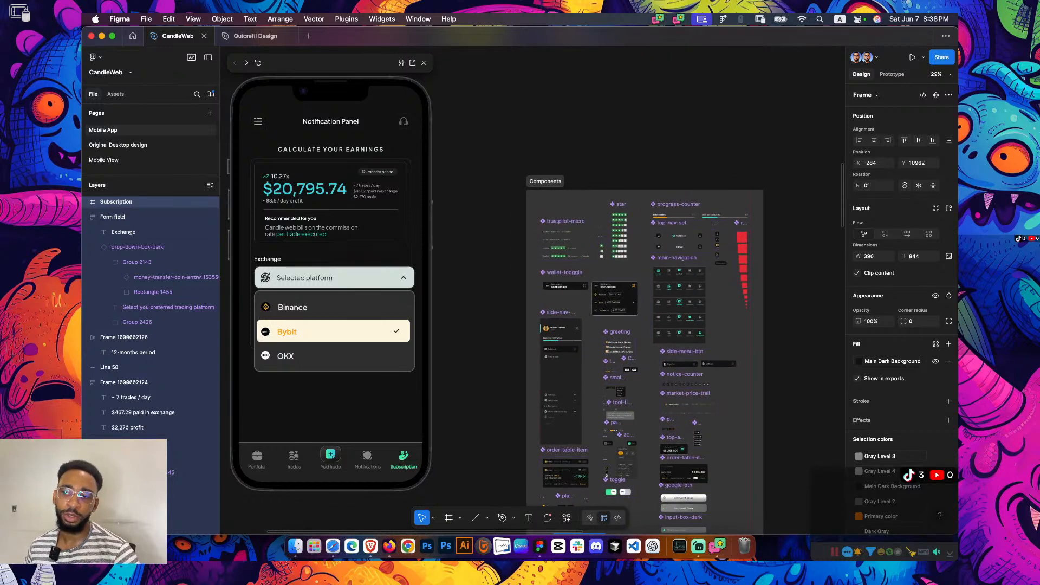
scroll(600, 290, "down", 5)
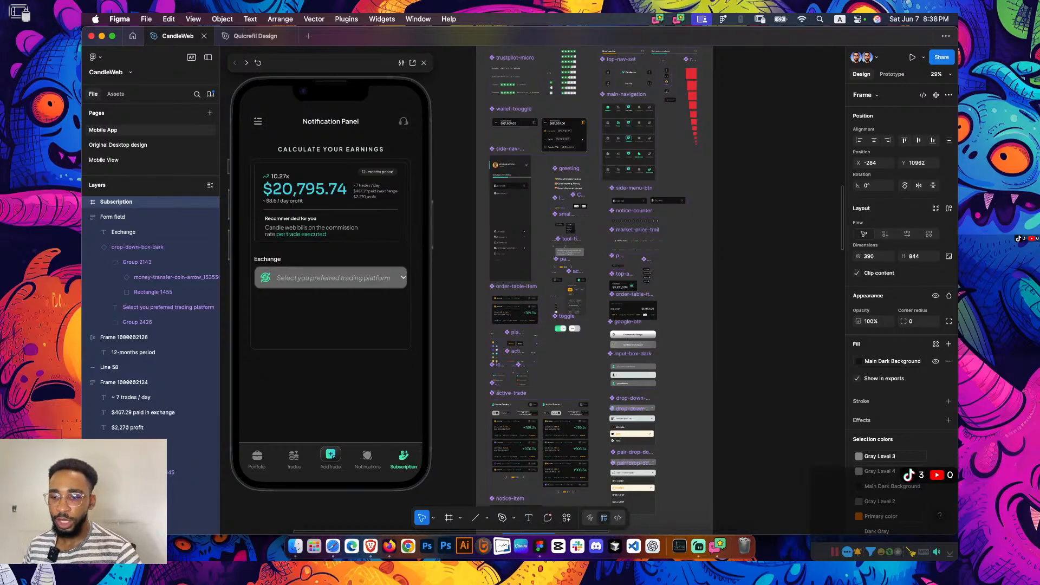
scroll(596, 292, "down", 10)
scroll(596, 292, "left", 5)
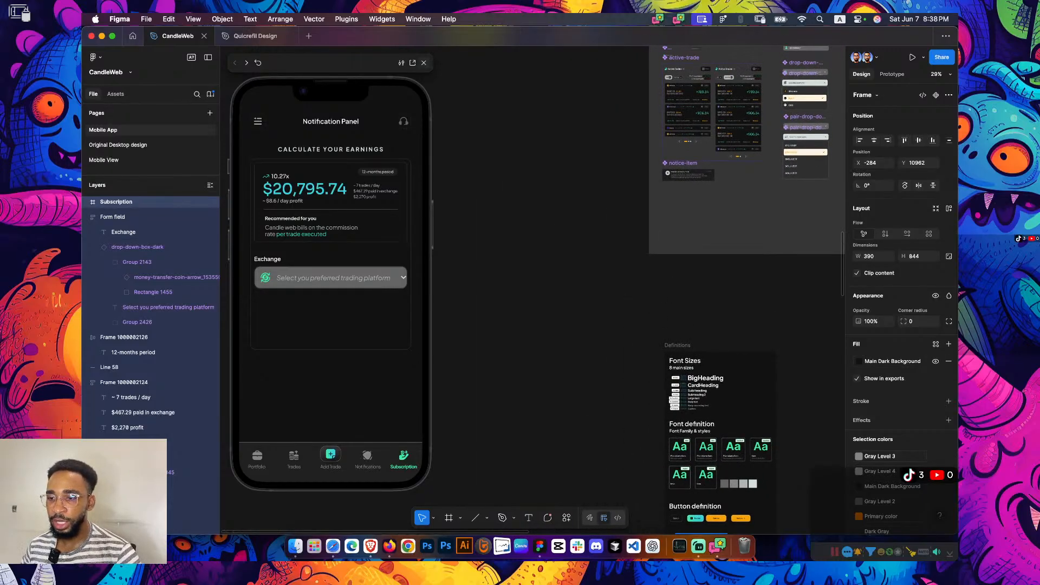
key("shift+space")
scroll(595, 293, "down", 20)
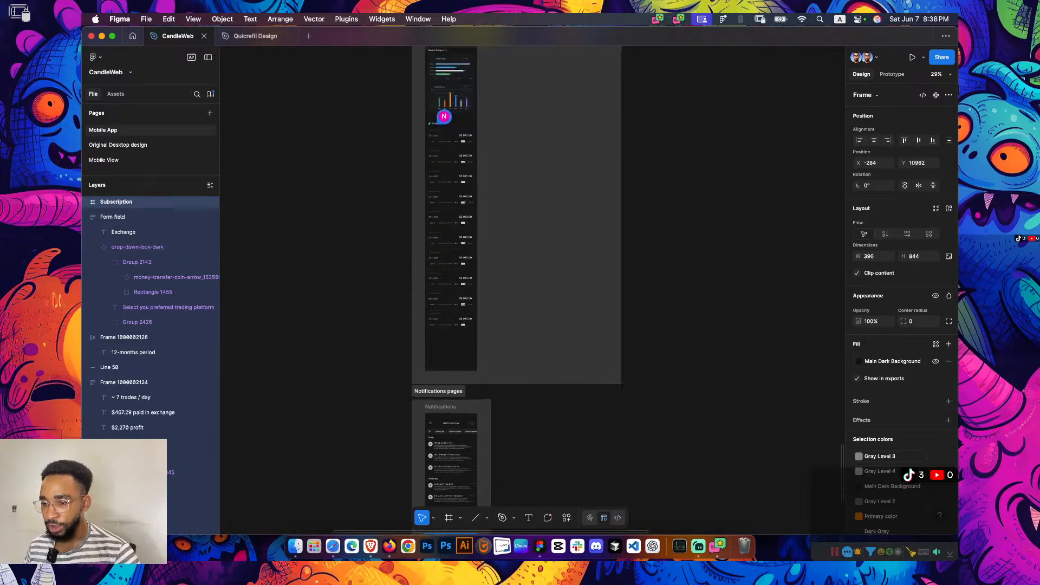
scroll(522, 169, "up", 15)
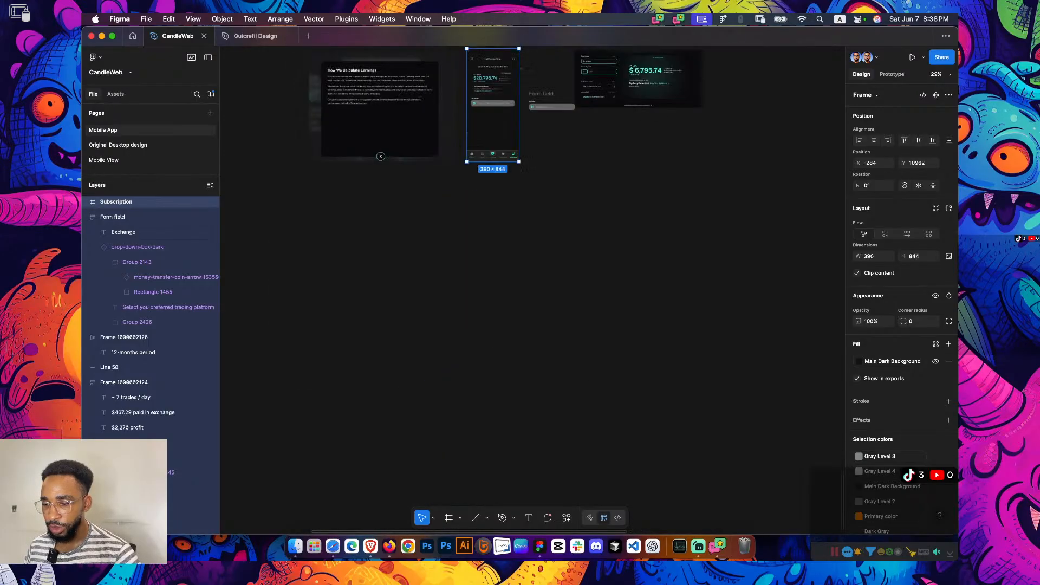
scroll(522, 170, "up", 8)
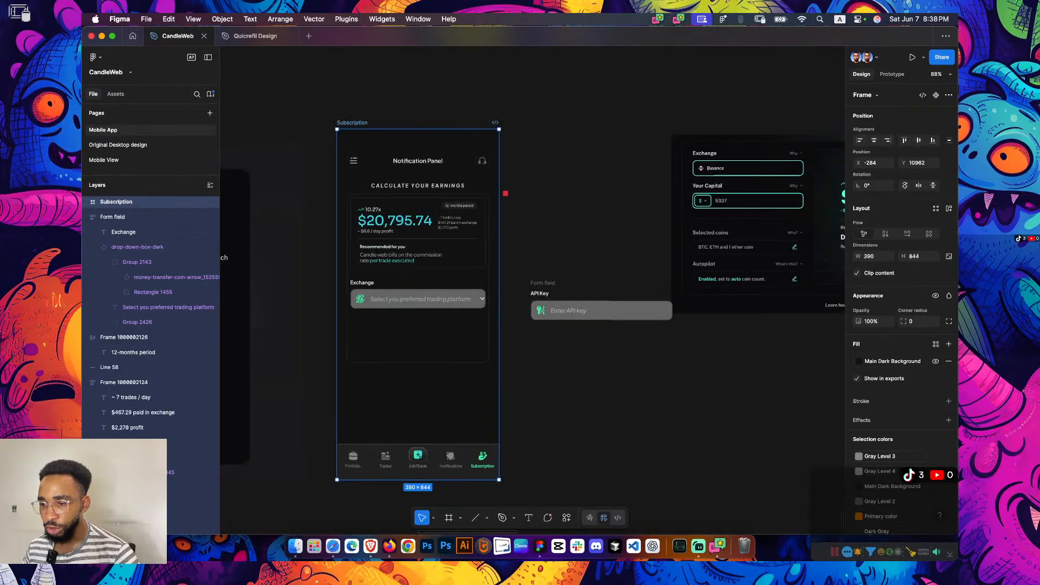
Widen the drop-down box inside the Exchange form field to 333 px, out towards the calculator section's right border
key("Escape")
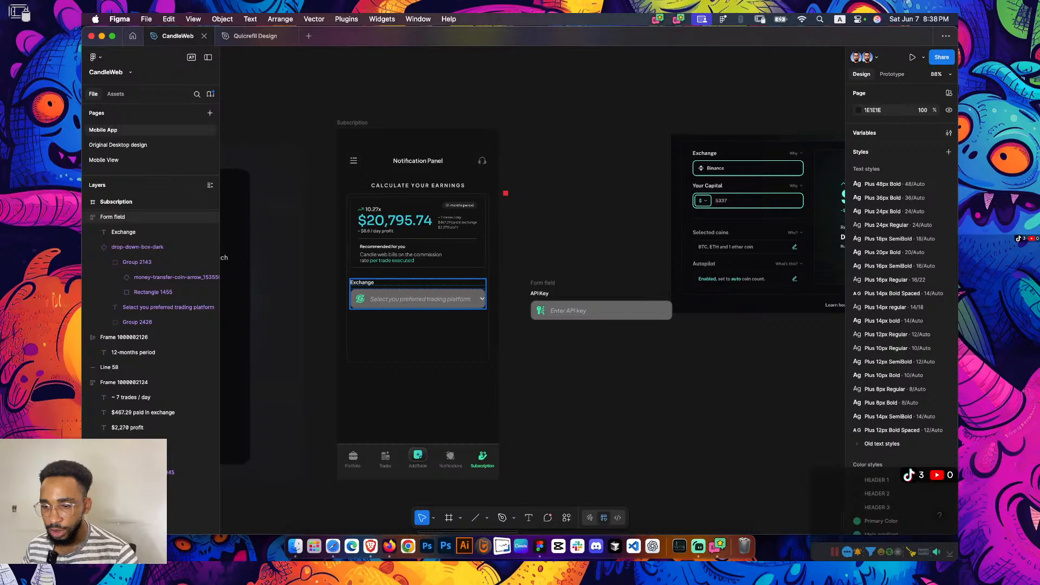
left_click(456, 304)
scroll(455, 304, "up", 4)
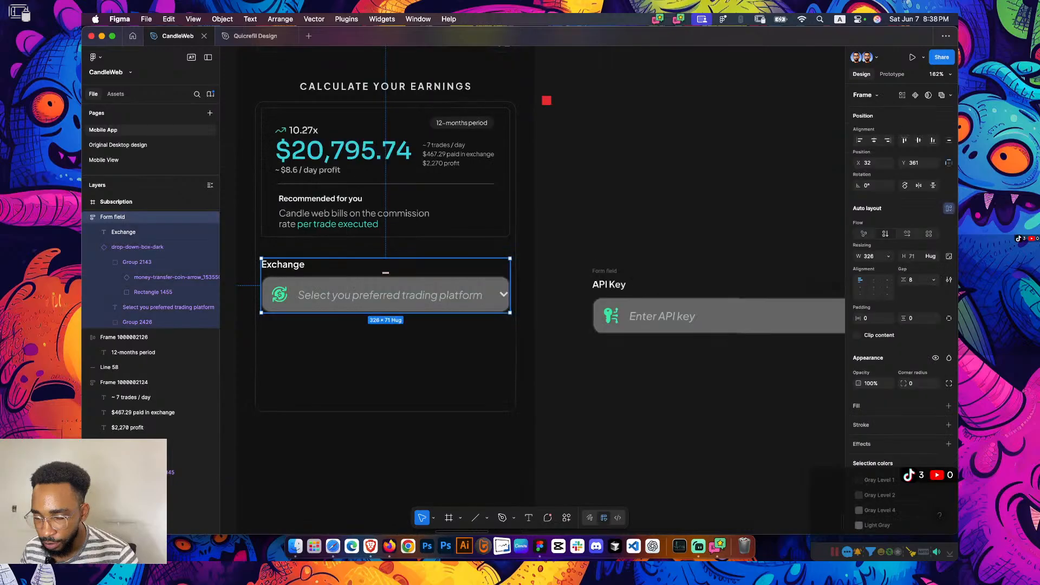
double_click(456, 304)
left_click_drag(523, 294, 515, 294)
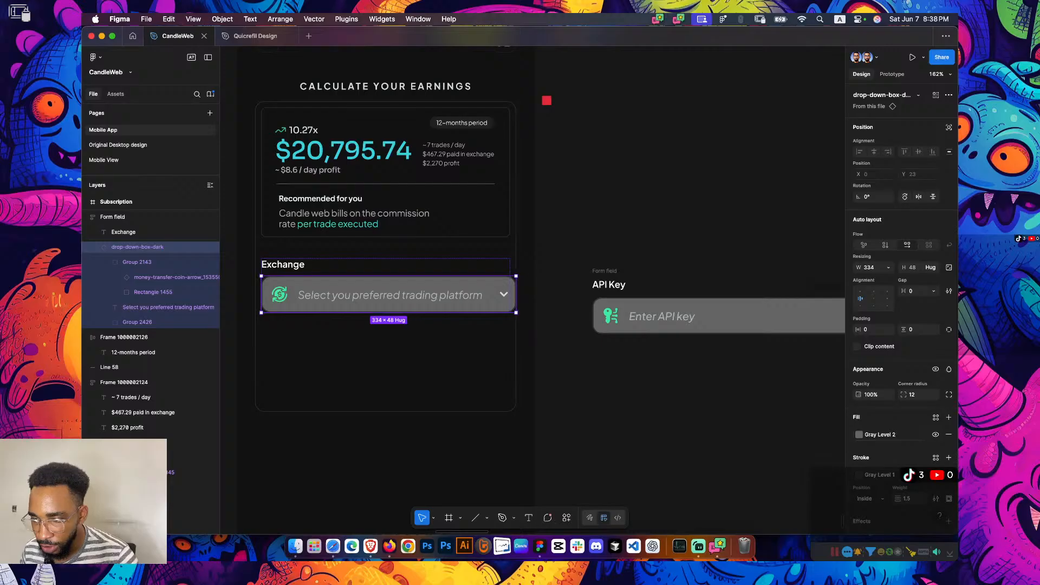
scroll(519, 301, "up", 10)
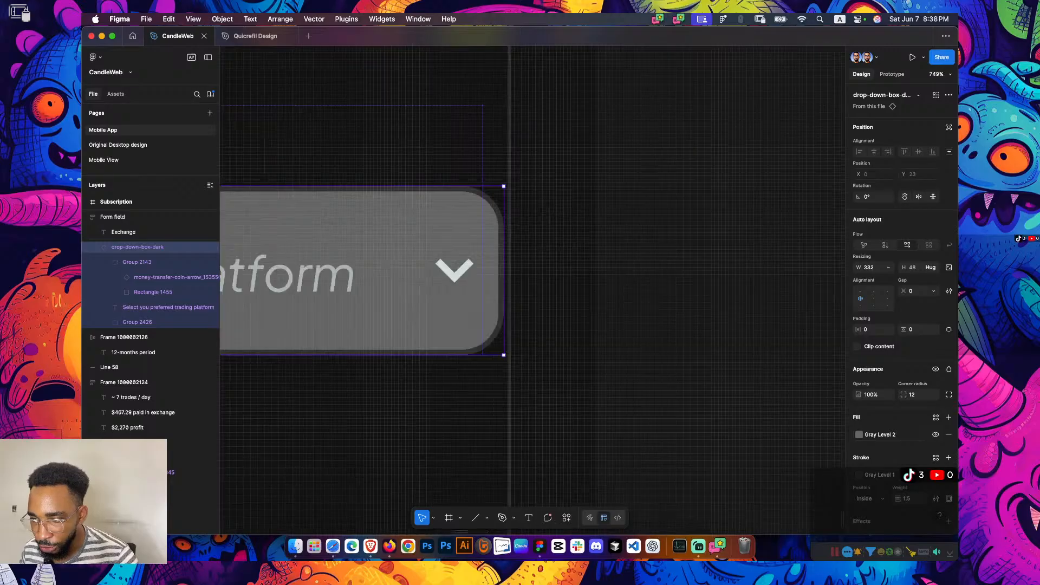
scroll(515, 292, "down", 7)
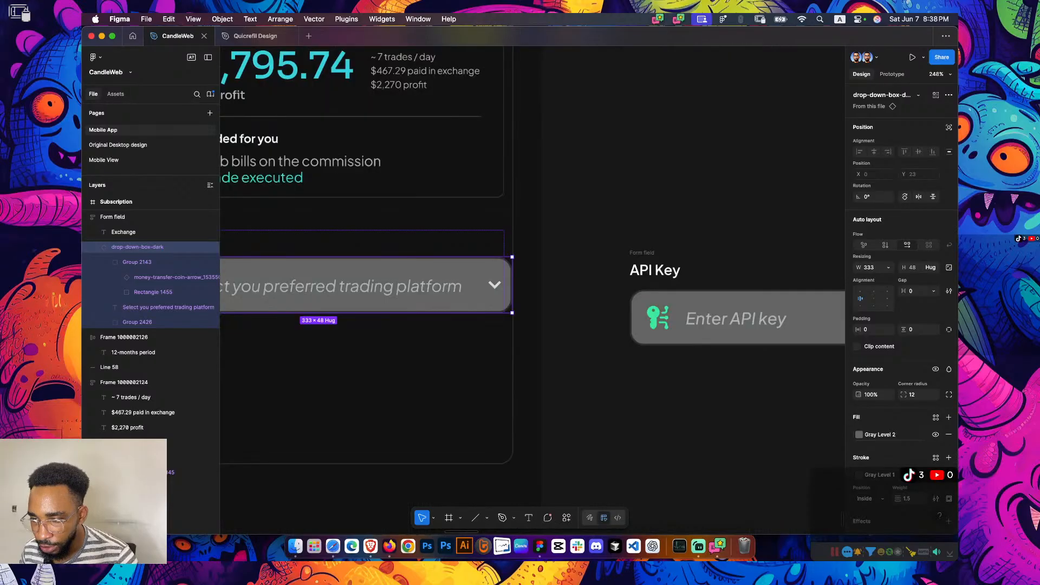
Widen the Exchange form field's frame to 333 px to match the drop-down box inside it
key("shift+Return")
scroll(515, 291, "down", 5)
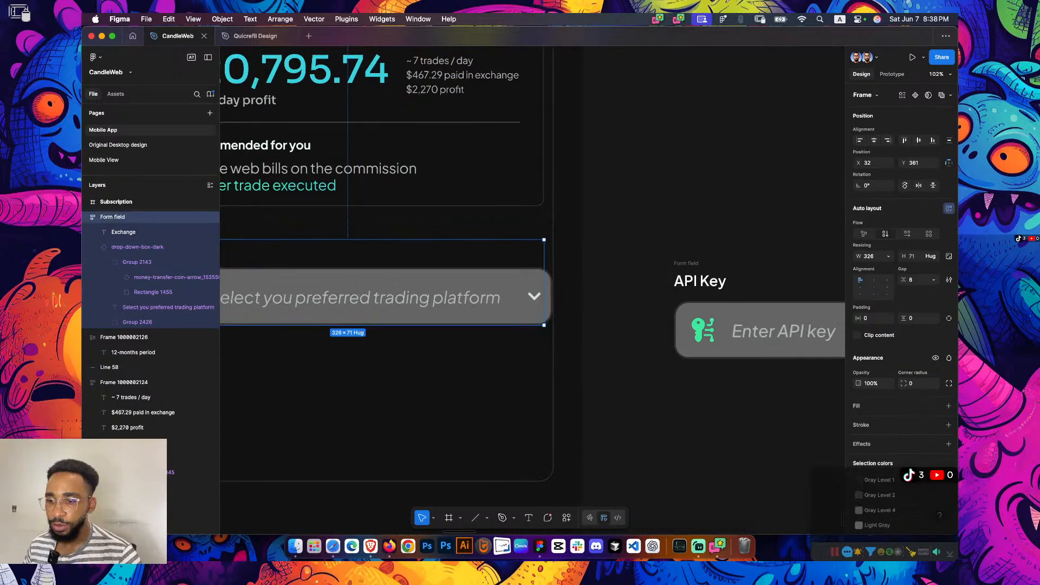
scroll(516, 318, "down", 3)
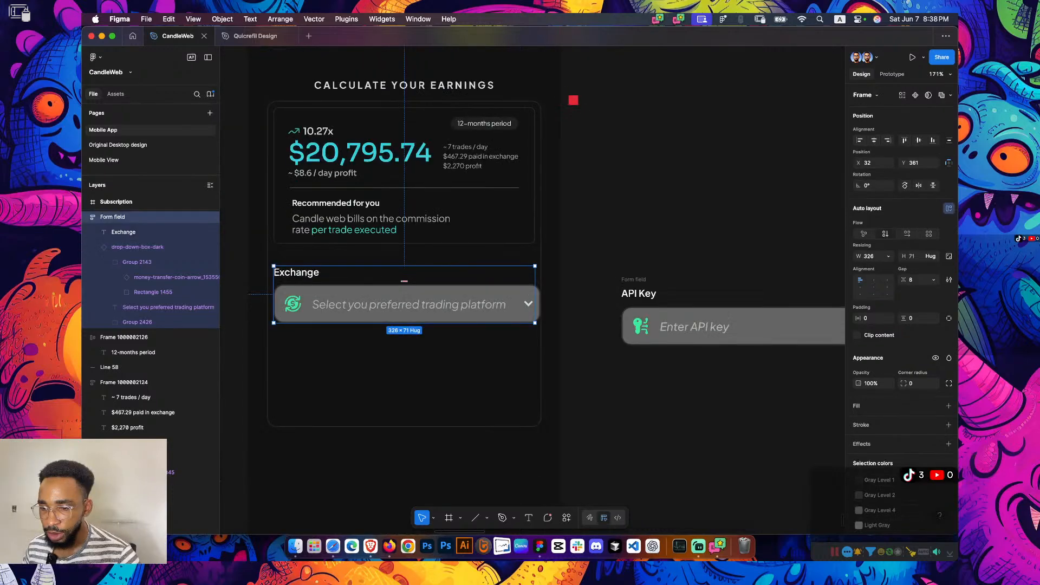
left_click_drag(534, 303, 540, 303)
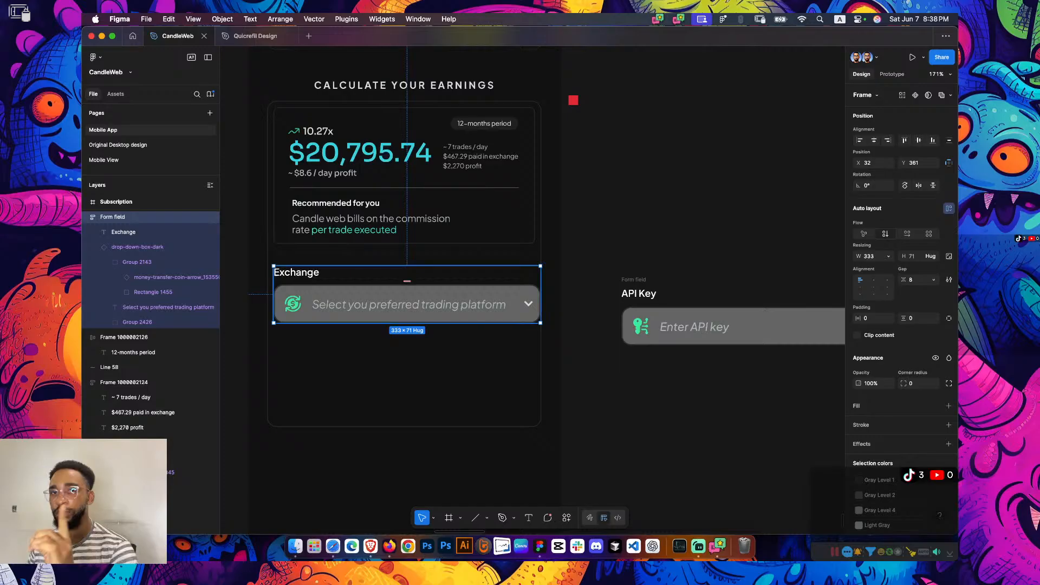
Move the Exchange form field to Y 362 and scale it proportionally to 326 px wide, flush with the profit card's right edge
key("k")
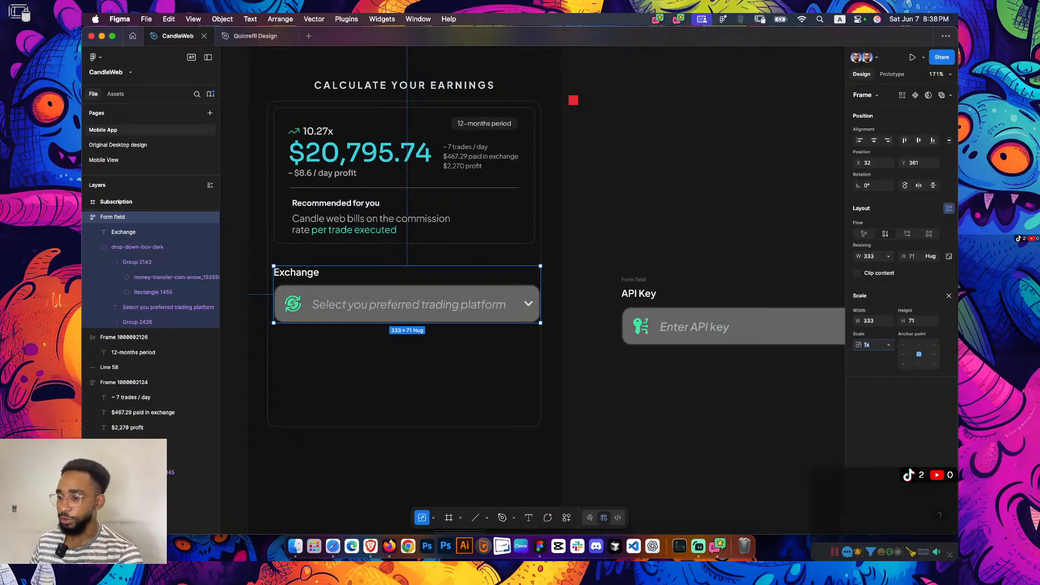
type("kkk")
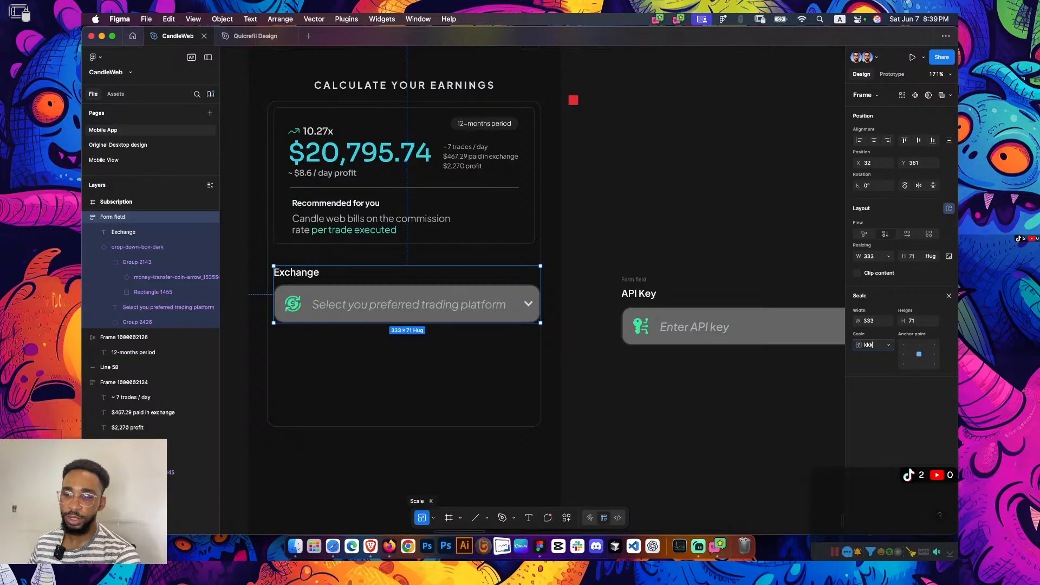
type("k")
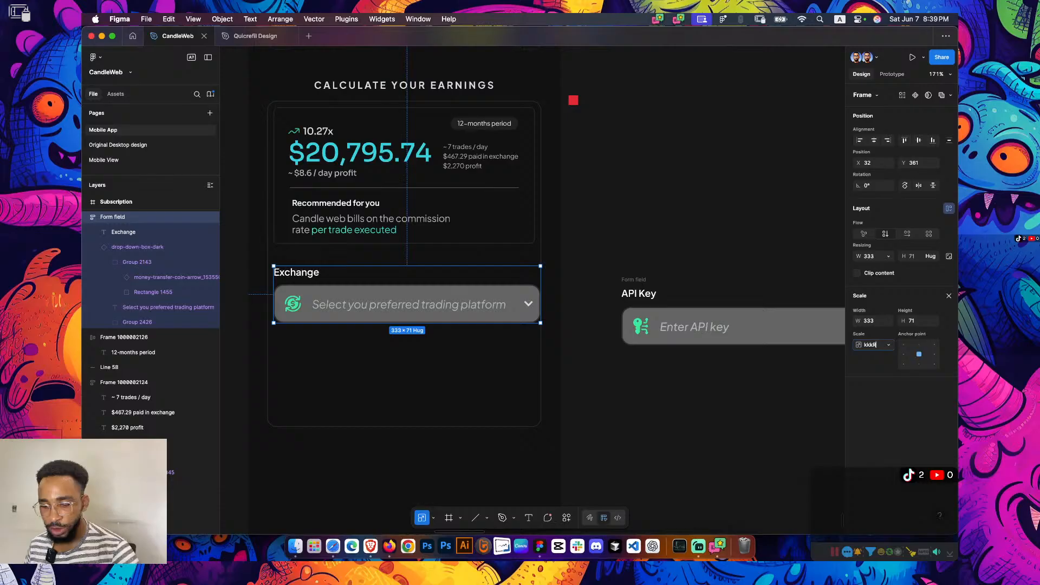
key("Escape")
key("shift+r")
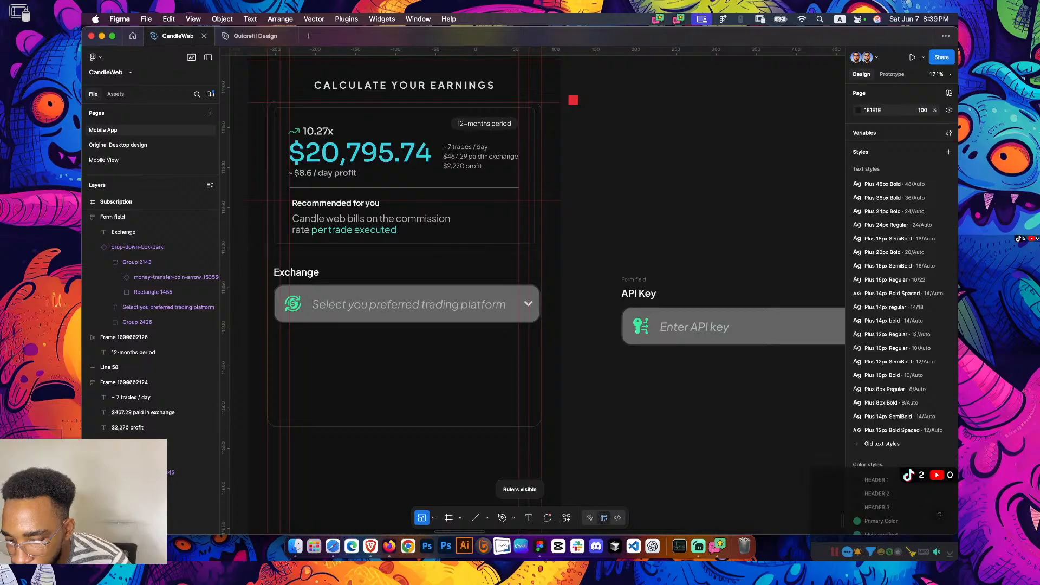
scroll(407, 281, "up", 3)
scroll(406, 282, "left", 3)
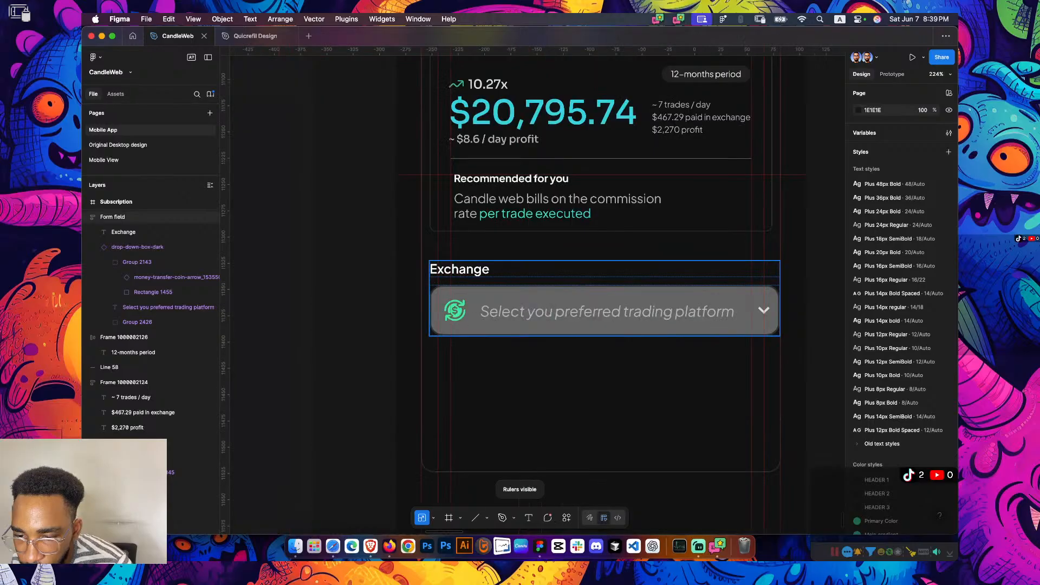
left_click_drag(604, 310, 603, 311)
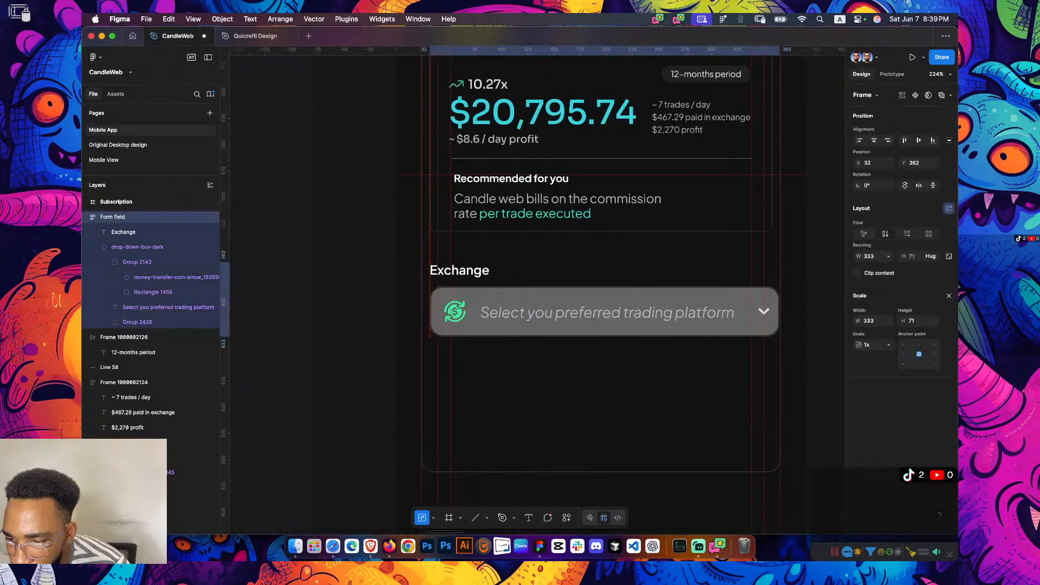
scroll(572, 265, "right", 2)
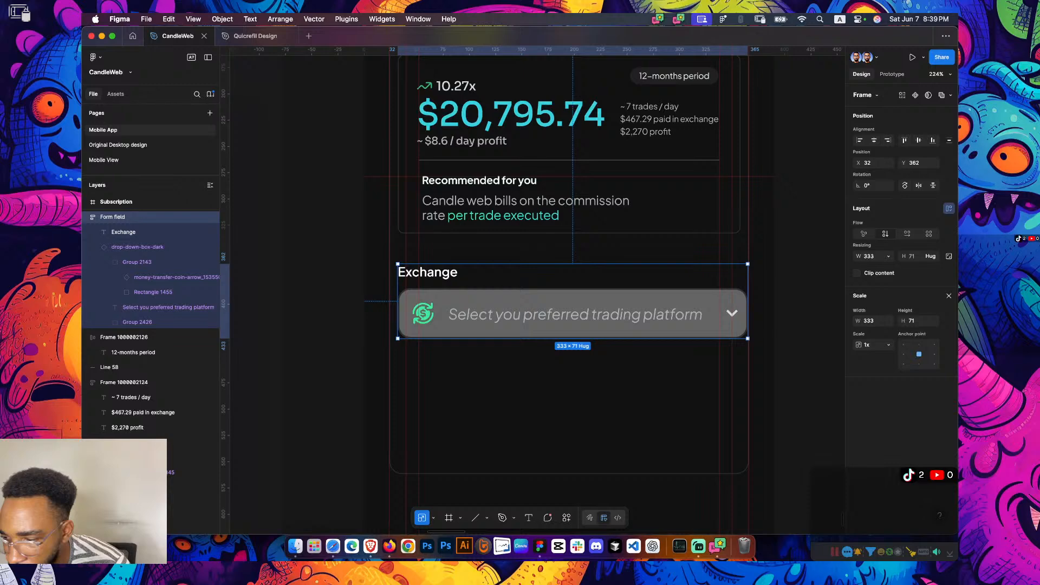
left_click_drag(748, 339, 739, 336)
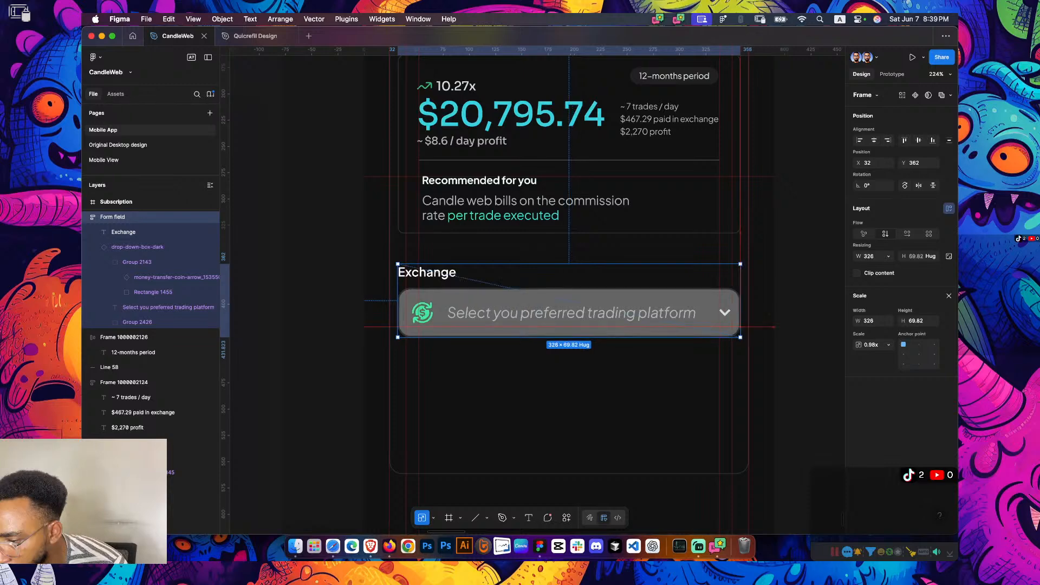
key("shift+r")
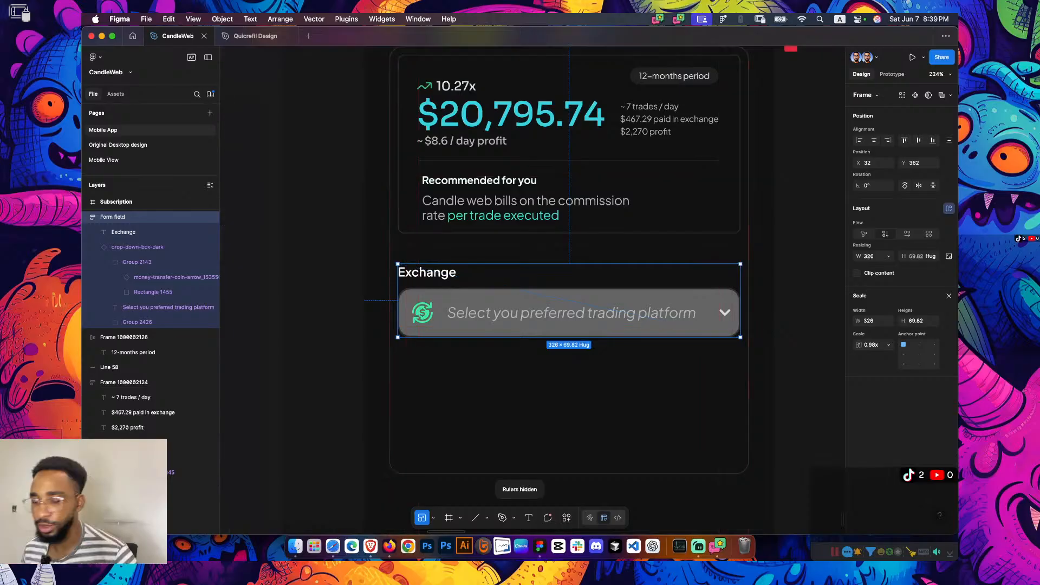
Preview the Subscription frame again, place the preview over the canvas centre and test toggling the Exchange drop-down
scroll(648, 363, "down", 5)
key("Escape")
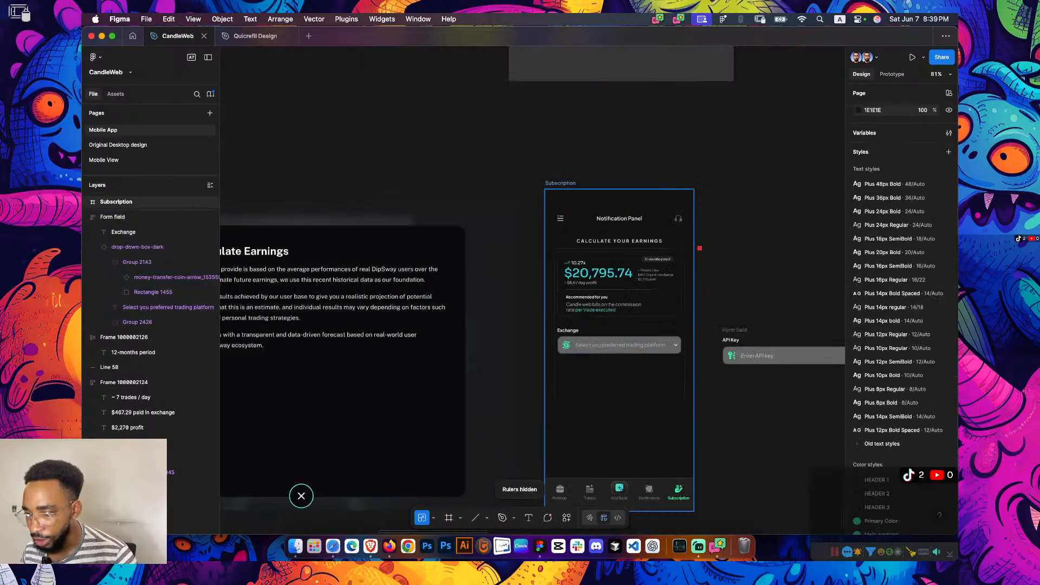
left_click(560, 182)
key("shift+space")
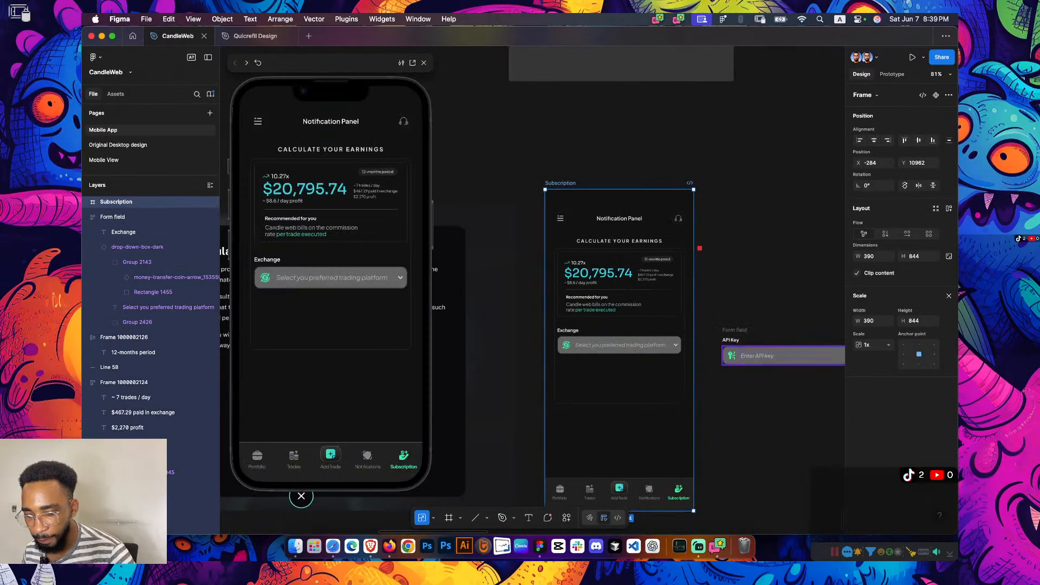
scroll(639, 335, "down", 2)
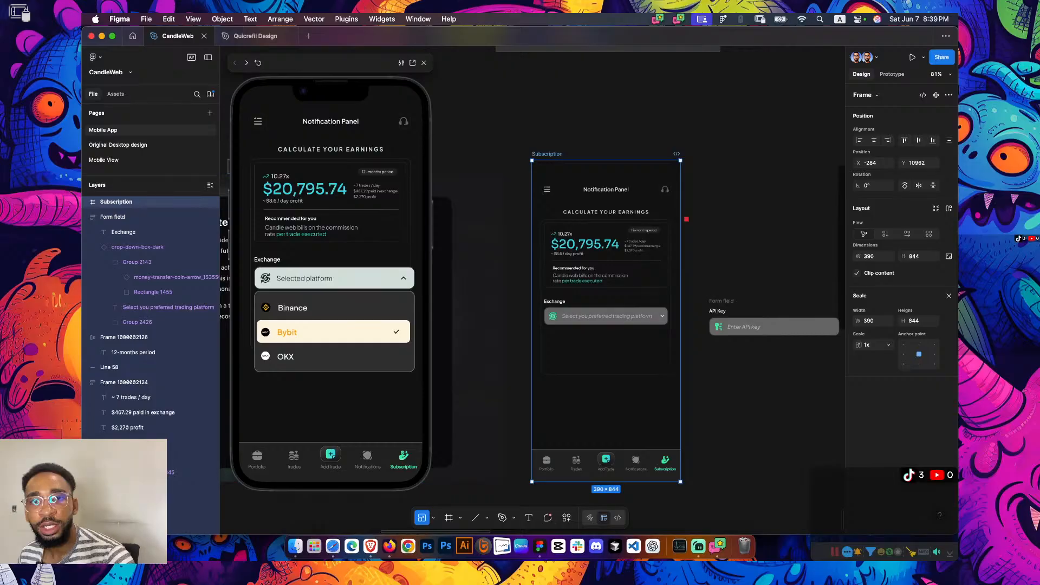
scroll(639, 320, "left", 5)
left_click_drag(330, 63, 532, 55)
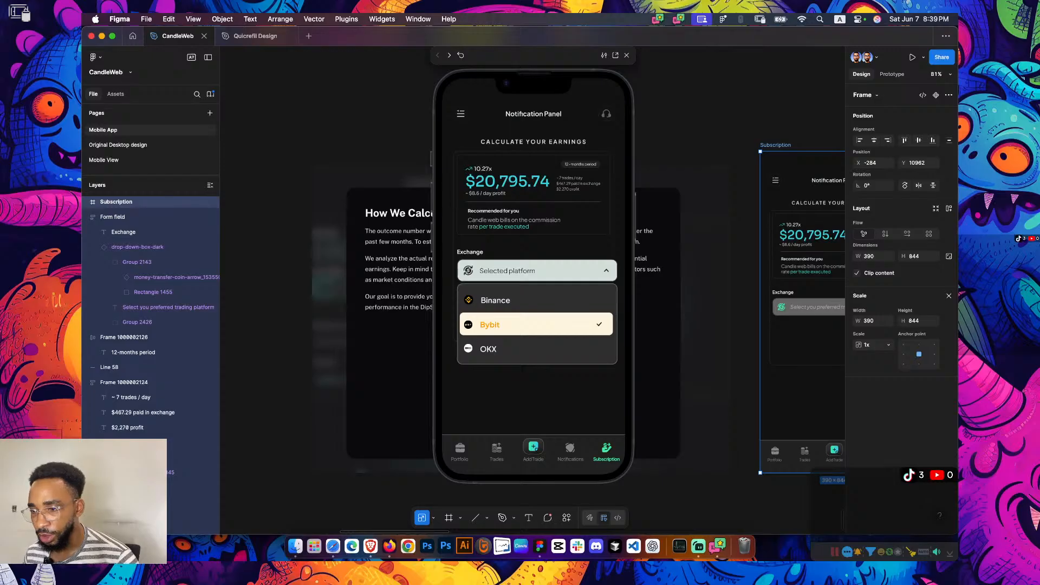
left_click(540, 262)
left_click(540, 263)
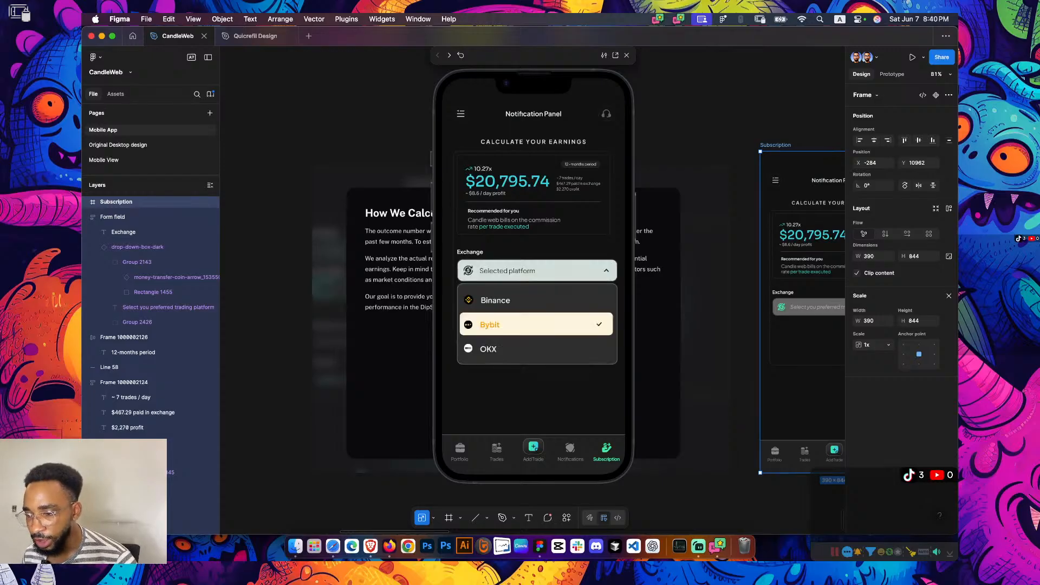
Test toggling the Exchange drop-down in the preview again and move the preview clear of the canvas centre
left_click(540, 270)
left_click(541, 270)
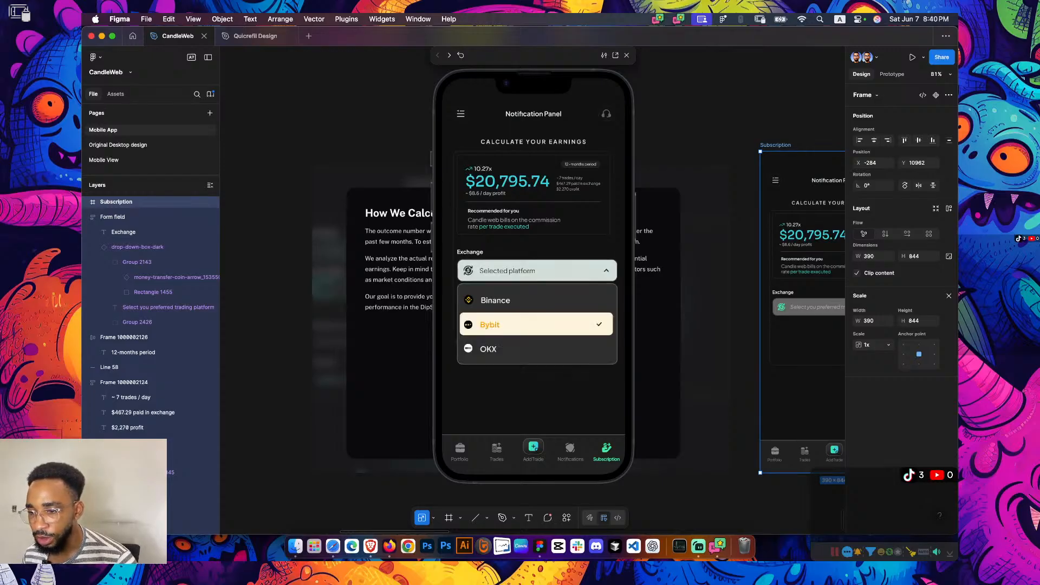
left_click(540, 271)
left_click(540, 270)
left_click(541, 270)
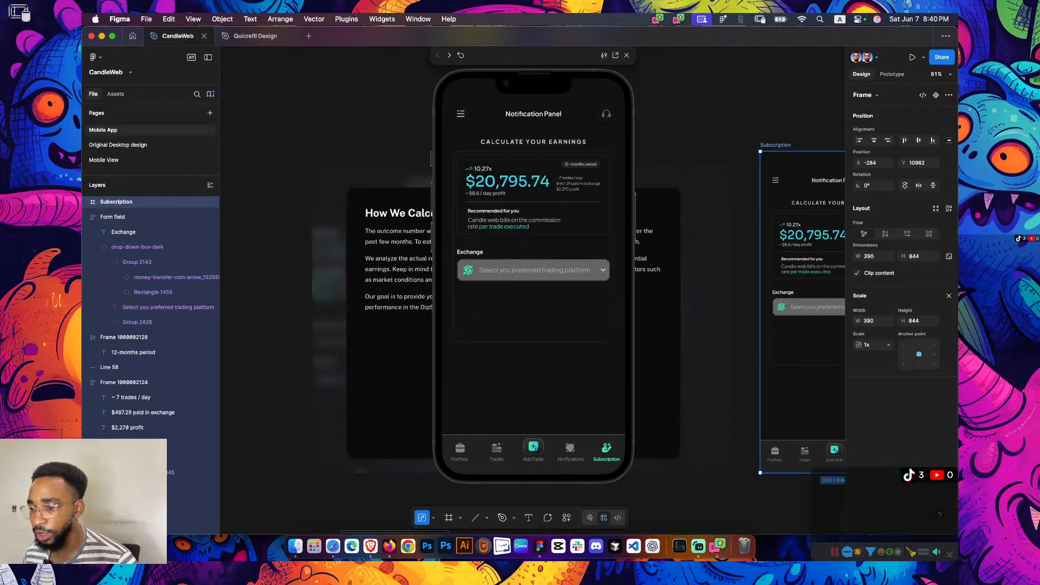
left_click_drag(555, 55, 214, 70)
Duplicate the drop-down-box-dark and drop-down-box-dark-active components into the empty space below notice-item in the Components section
scroll(591, 297, "down", 5)
scroll(591, 297, "up", 10)
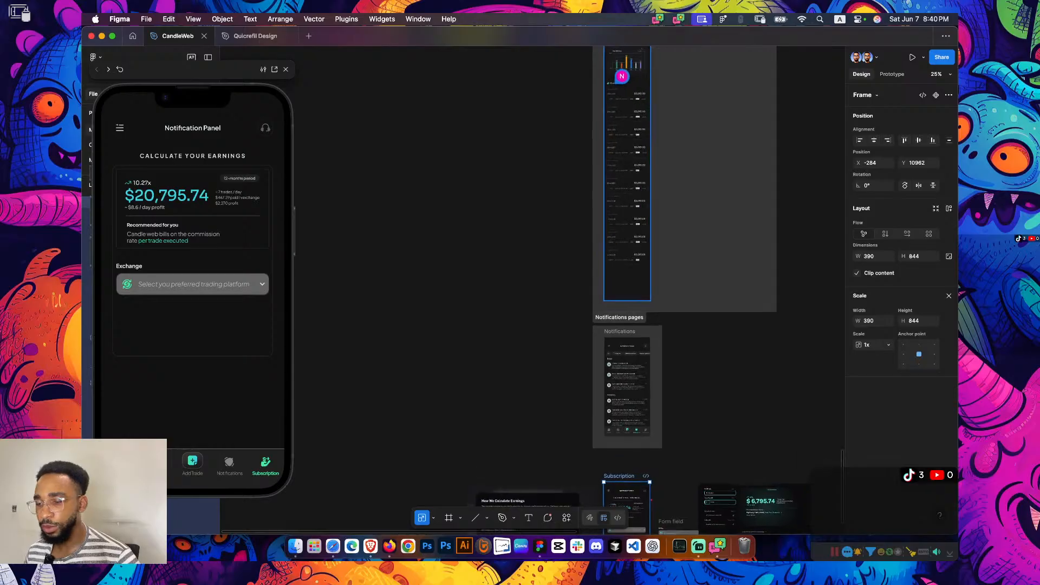
scroll(591, 297, "up", 15)
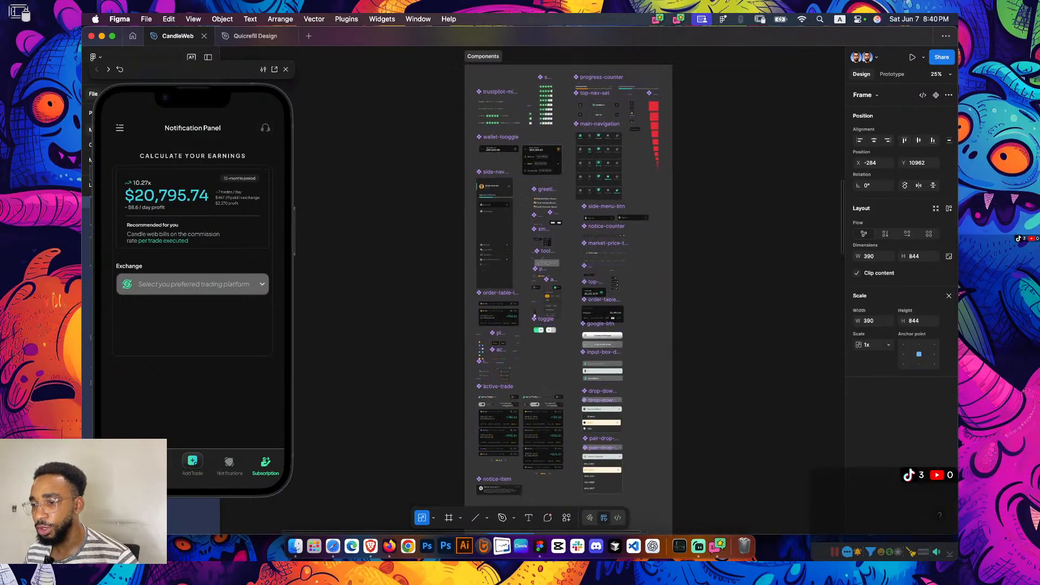
scroll(606, 303, "up", 5)
scroll(606, 303, "up", 1)
scroll(607, 303, "down", 4)
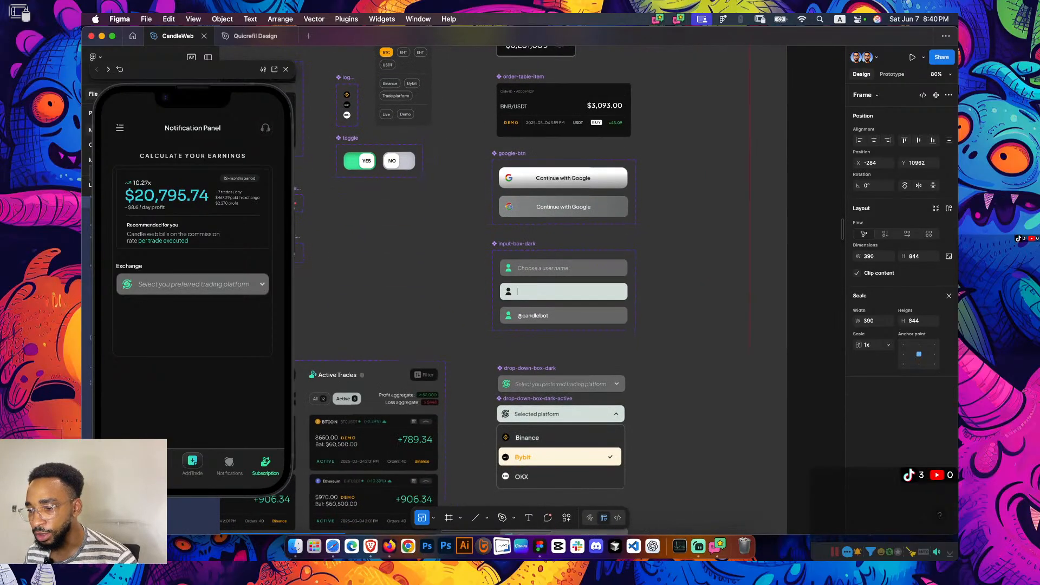
scroll(606, 303, "down", 2)
left_click(660, 303)
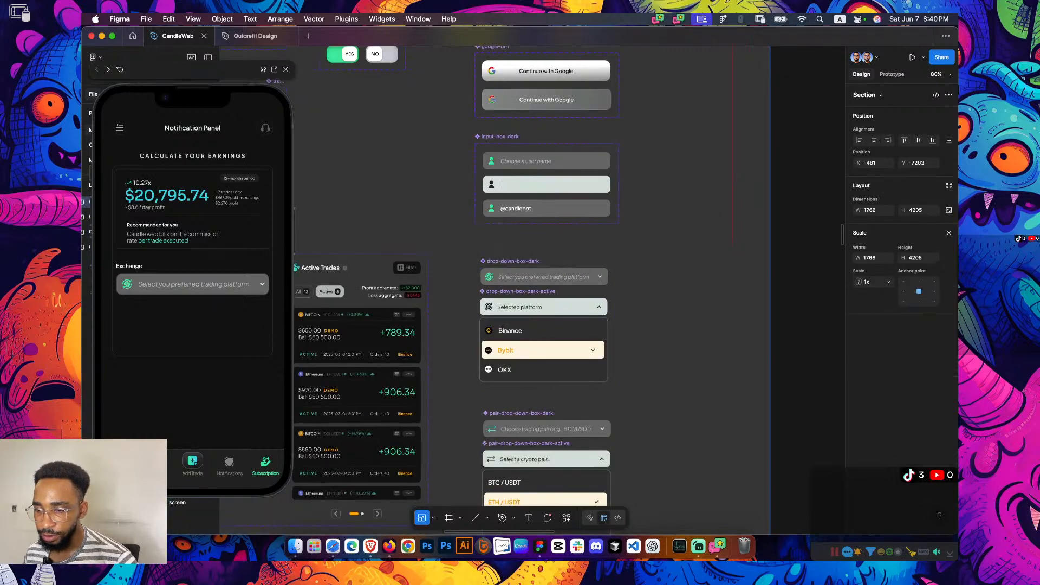
scroll(661, 303, "up", 2)
scroll(661, 303, "right", 2)
scroll(493, 289, "down", 5)
scroll(492, 290, "left", 2)
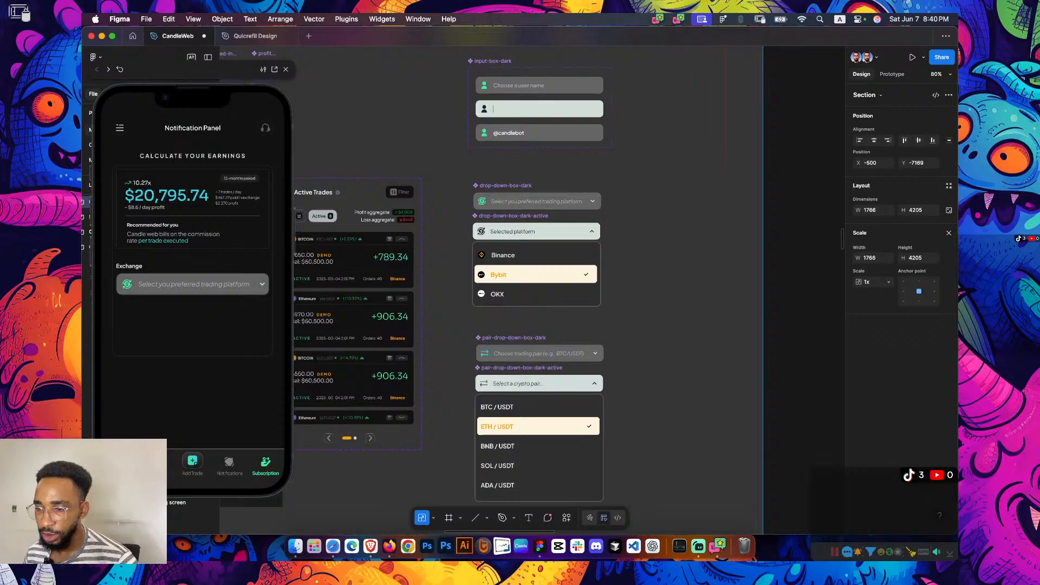
scroll(536, 255, "down", 1)
left_click_drag(460, 178, 617, 311)
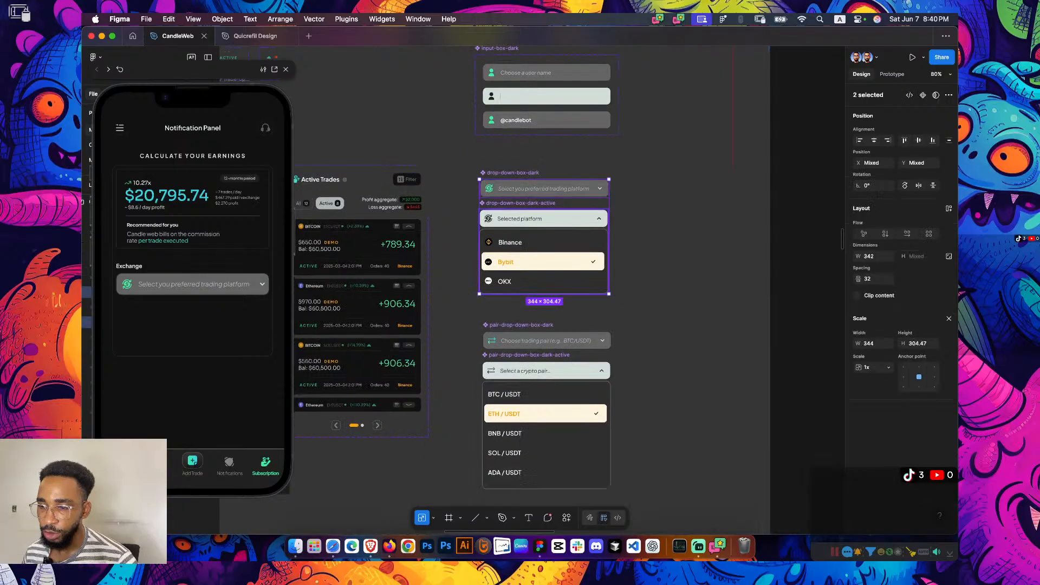
scroll(531, 287, "down", 8)
scroll(531, 287, "left", 3)
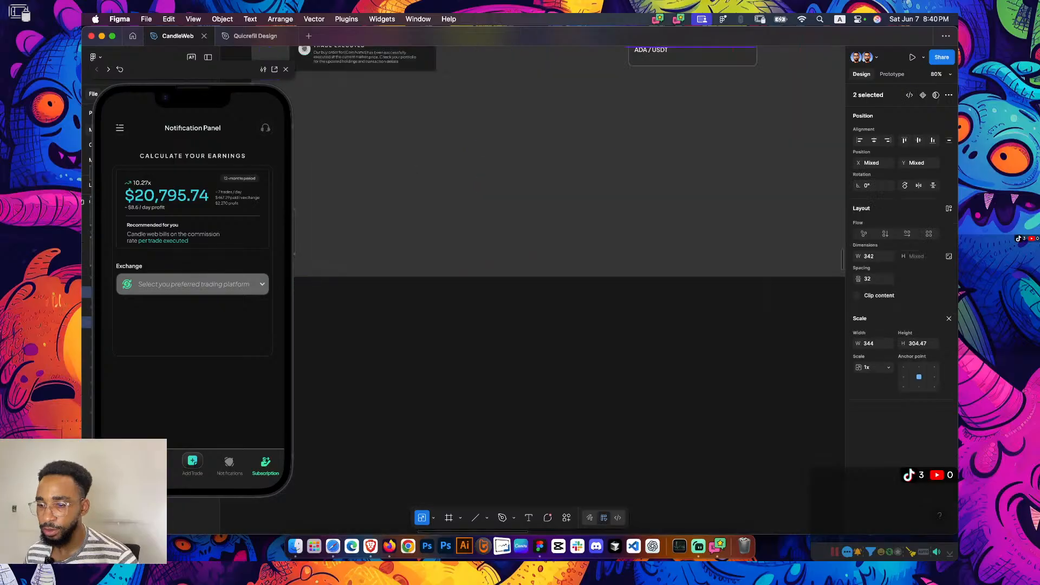
scroll(532, 290, "down", 5)
left_click(521, 287)
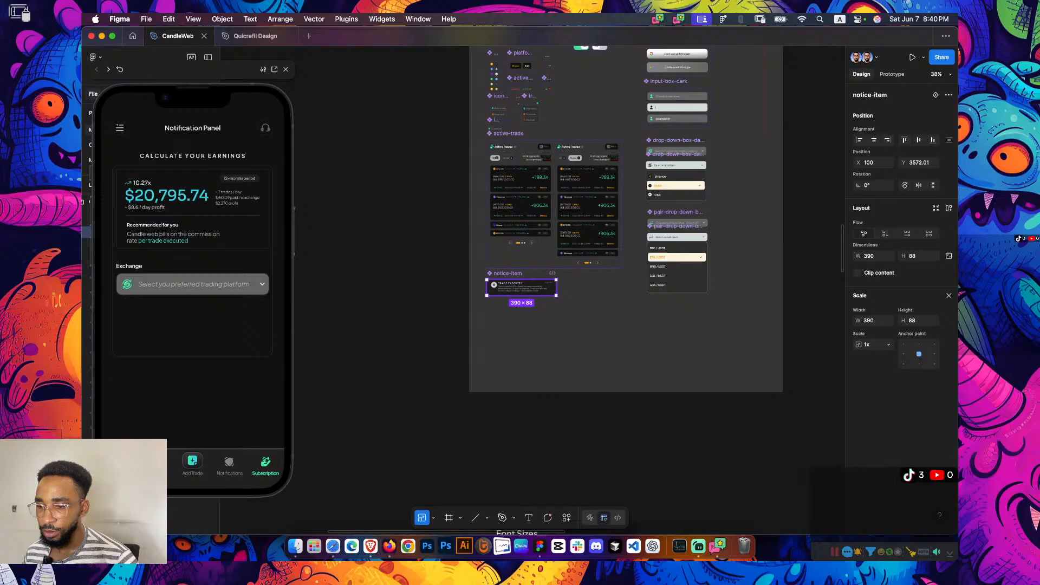
left_click_drag(635, 146, 522, 336)
key("Escape")
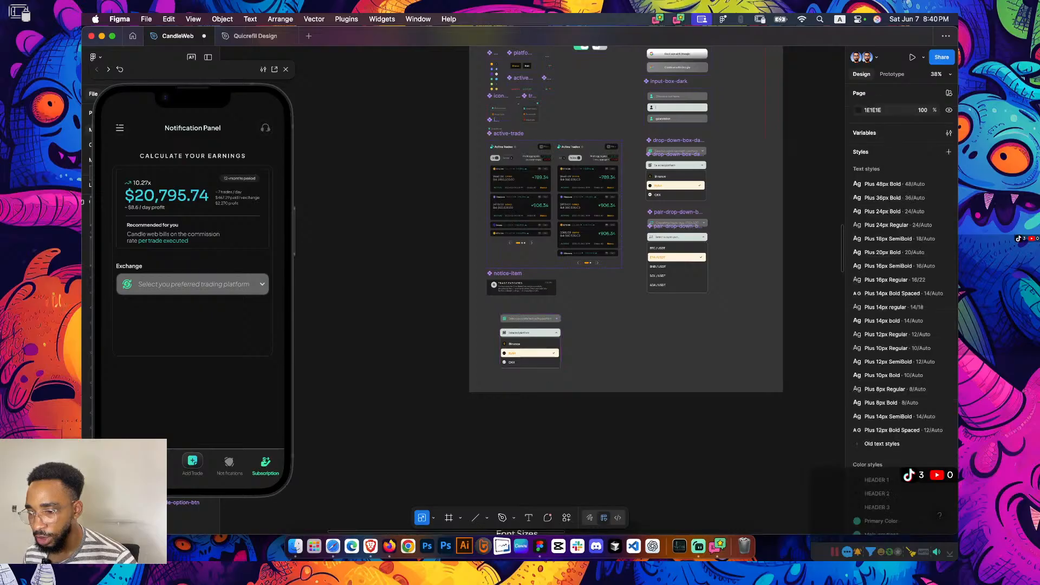
Detach both copied drop-down instances from their components and move the closed drop-down copy to X 173.5, Y 3737
scroll(522, 336, "up", 4)
scroll(530, 321, "up", 3)
left_click(545, 284)
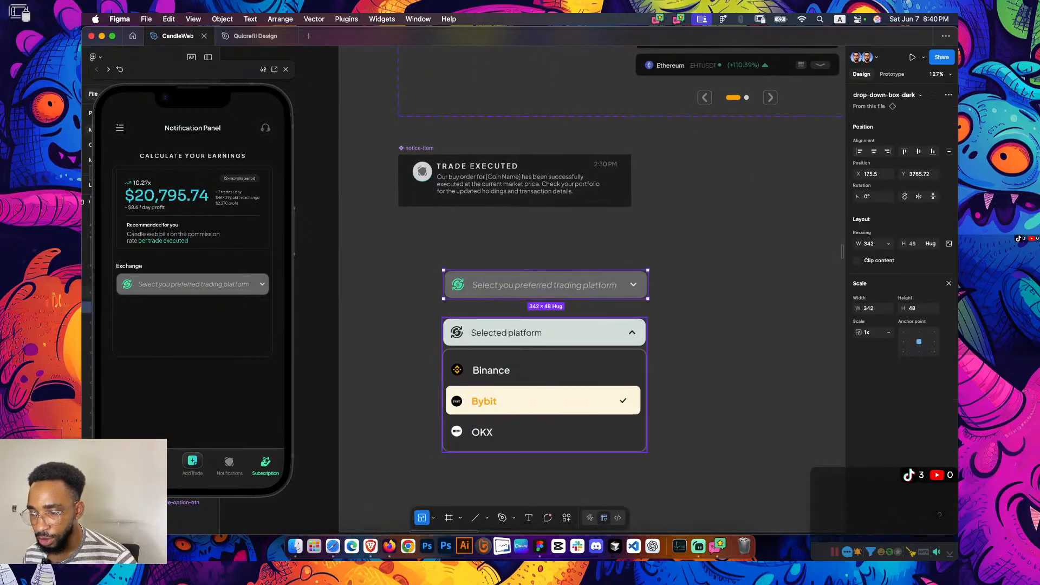
left_click(544, 332, "shift")
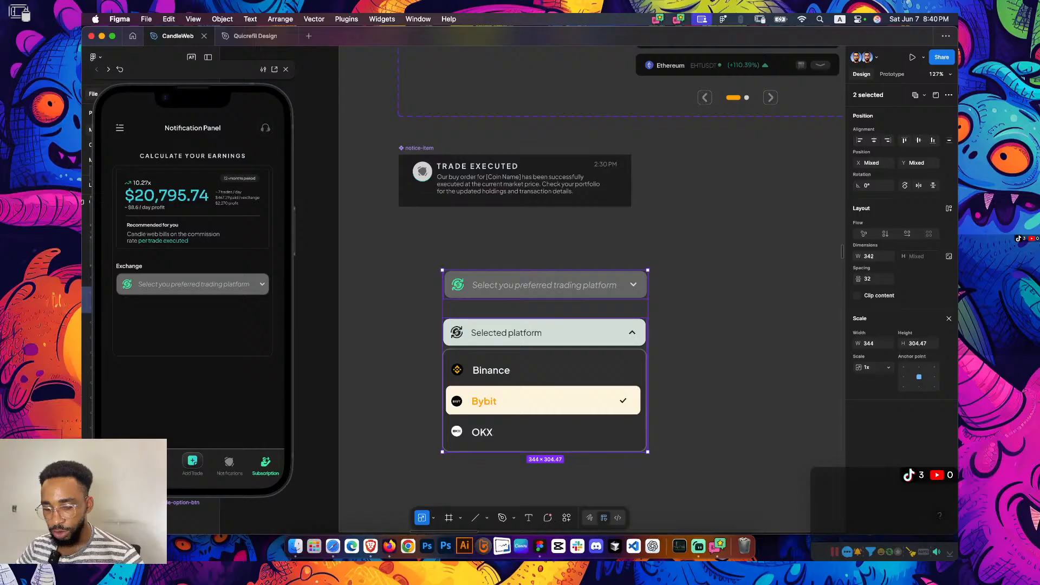
key("alt")
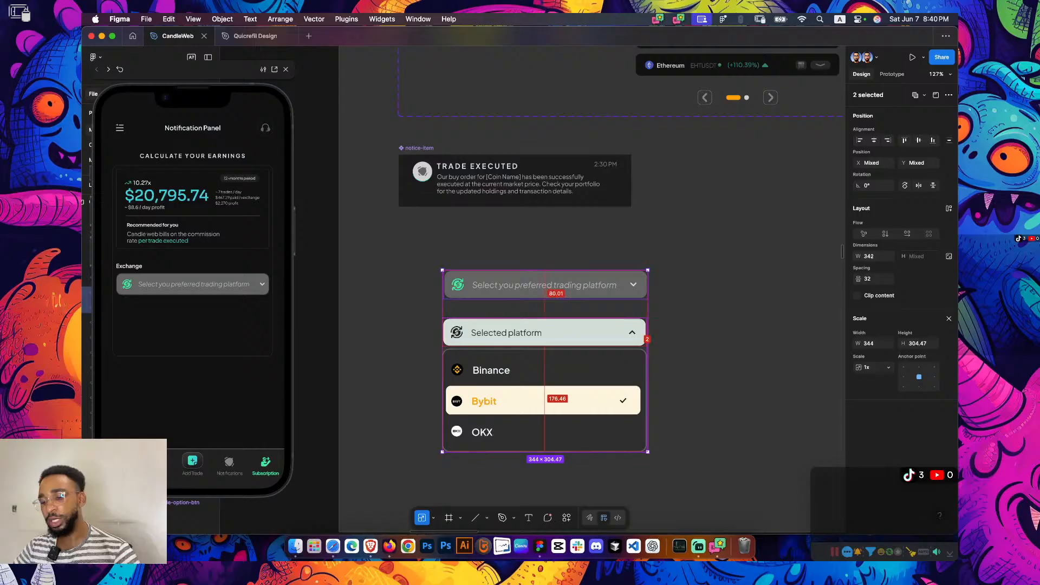
key("alt+super+b")
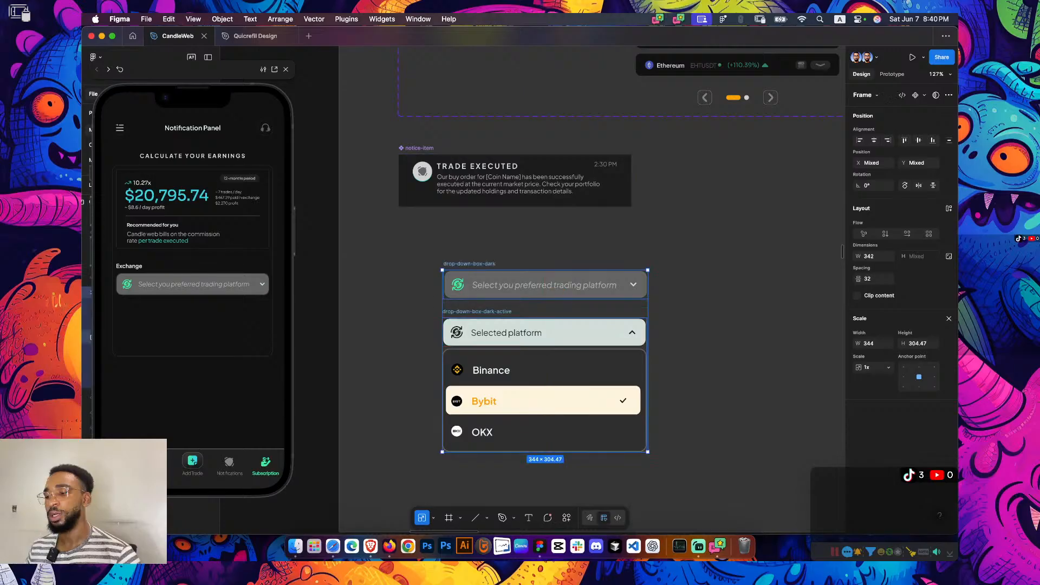
left_click_drag(544, 285, 543, 267)
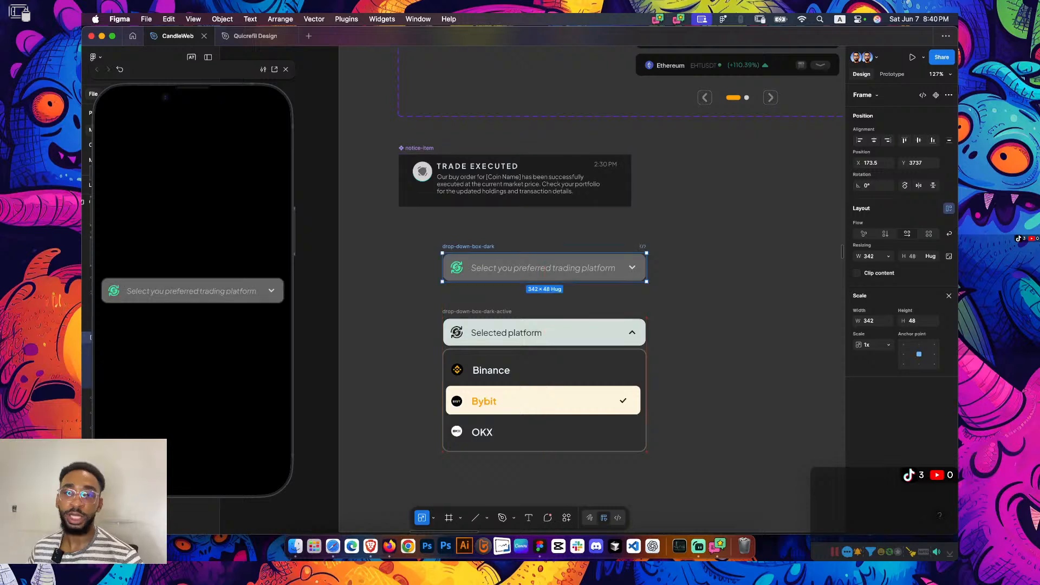
Compare the original drop-down-box-dark component with its detached copy, including the copy's context options
scroll(662, 305, "up", 3)
scroll(661, 305, "down", 4)
scroll(662, 305, "right", 7)
scroll(662, 305, "down", 5)
scroll(633, 270, "up", 2)
scroll(633, 269, "right", 1)
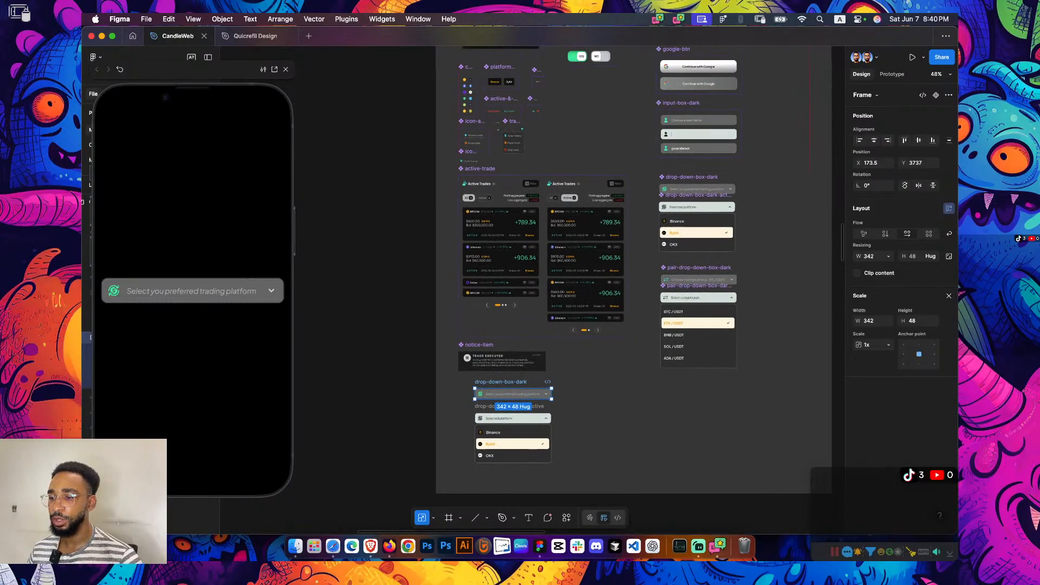
key("shift+2")
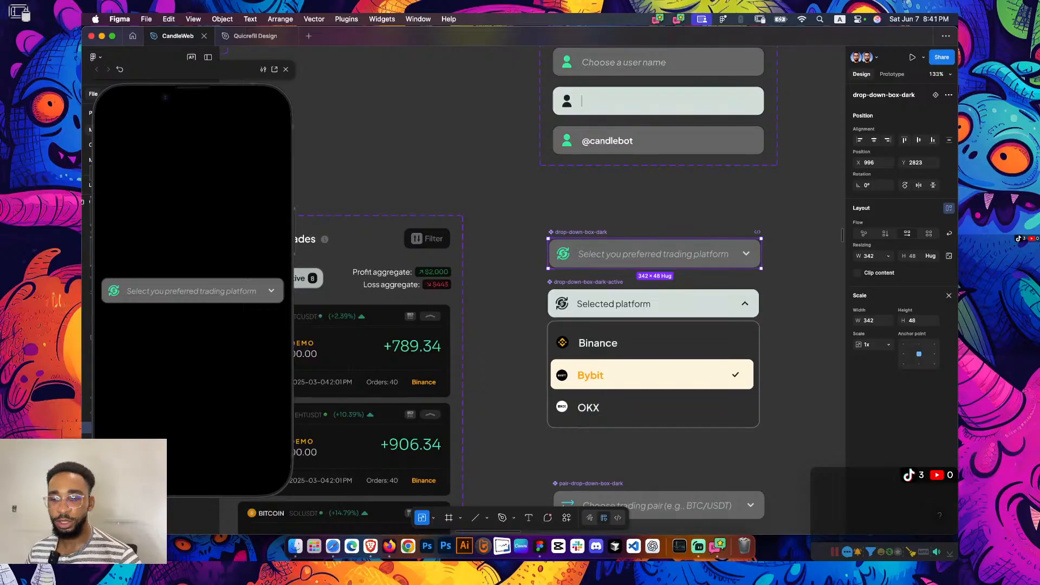
scroll(569, 290, "up", 4)
scroll(568, 289, "down", 4)
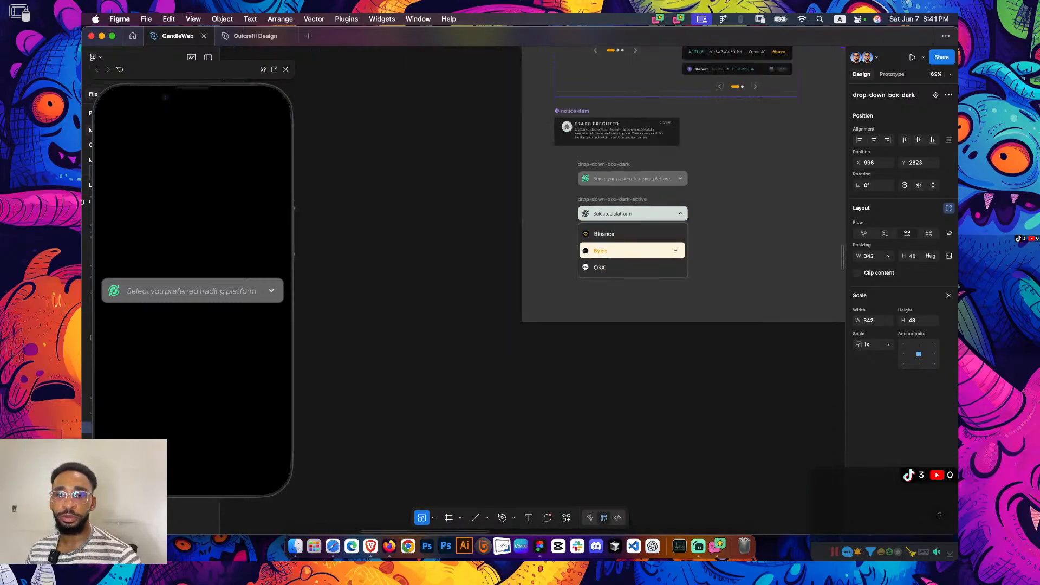
key("shift+2")
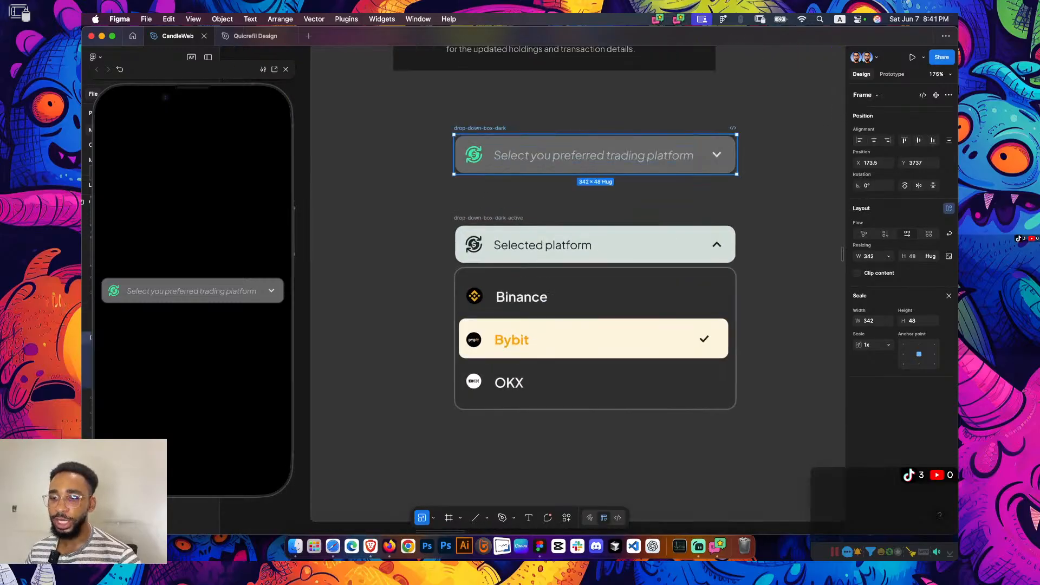
right_click(491, 132)
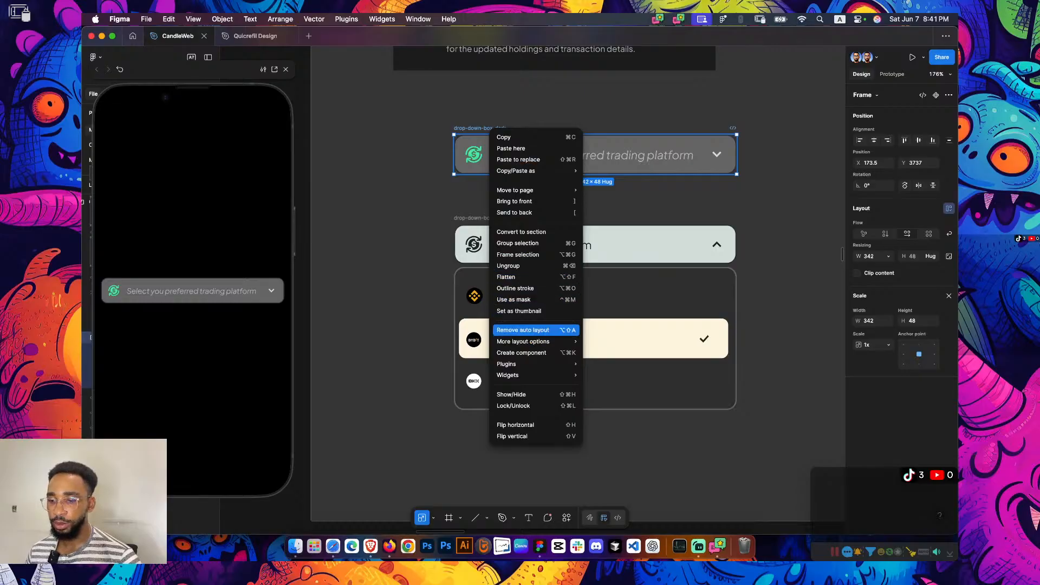
Duplicate the notice-item component beside the original and detach the copy from its component
scroll(536, 290, "up", 5)
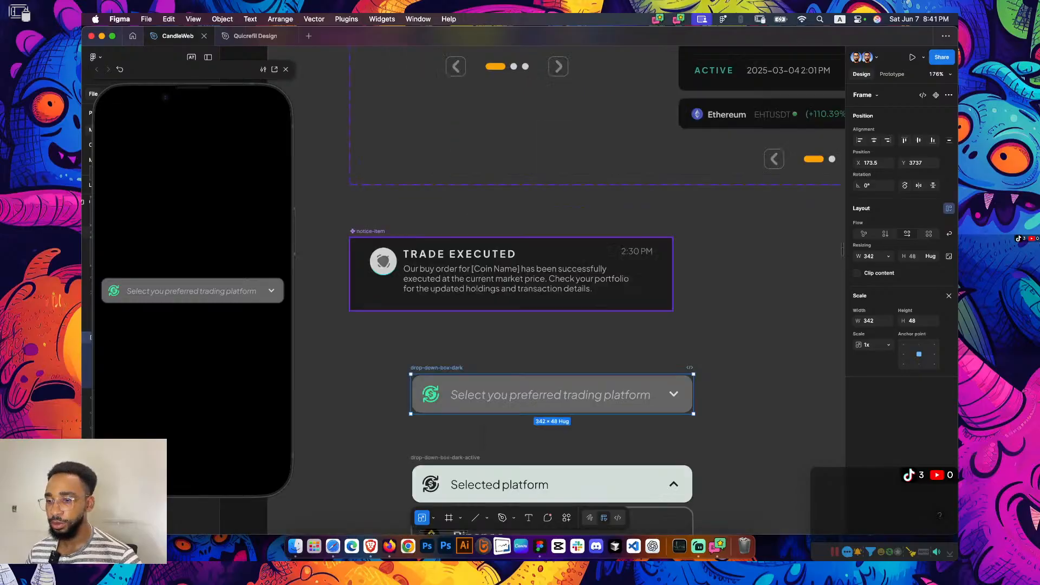
left_click_drag(510, 274, 666, 309, "alt")
right_click(665, 309)
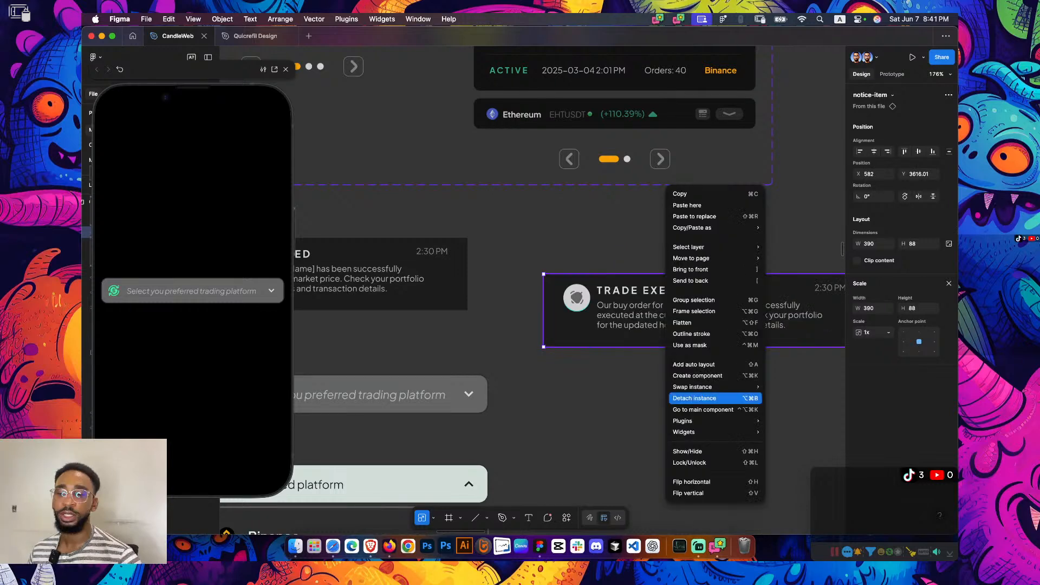
mouse_move(698, 386)
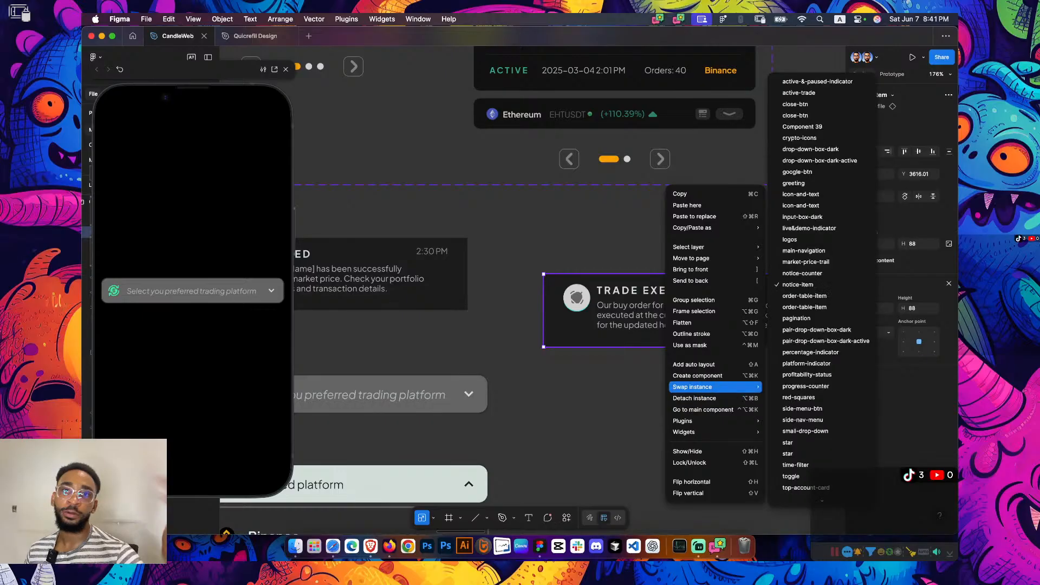
left_click(694, 398)
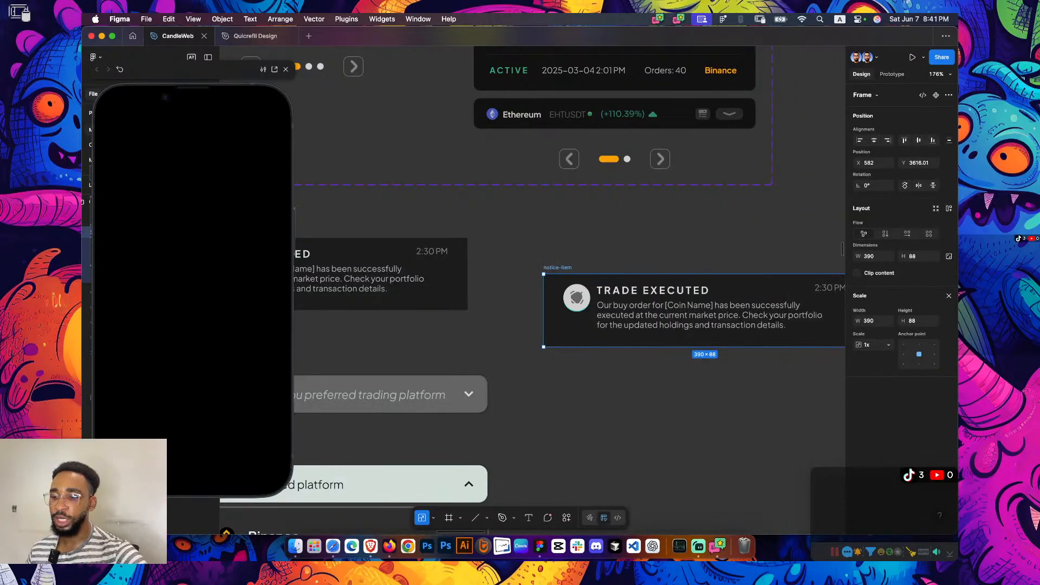
Scale the detached notice-item copy to 656.38 px wide, compare it with the original component and delete the copy
left_click_drag(704, 274, 704, 224)
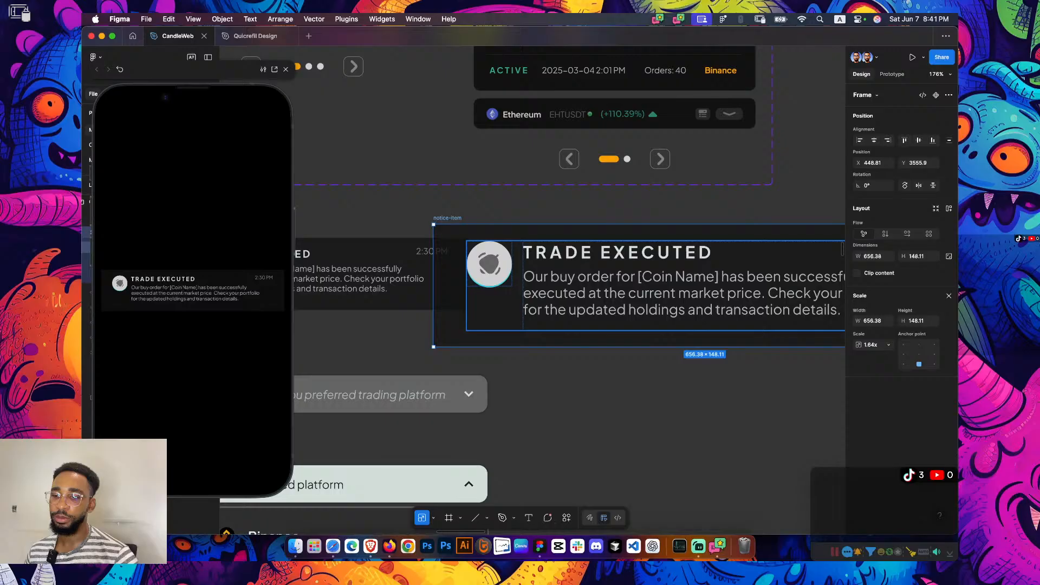
scroll(650, 281, "up", 1)
left_click_drag(650, 303, 730, 299)
left_click(381, 303)
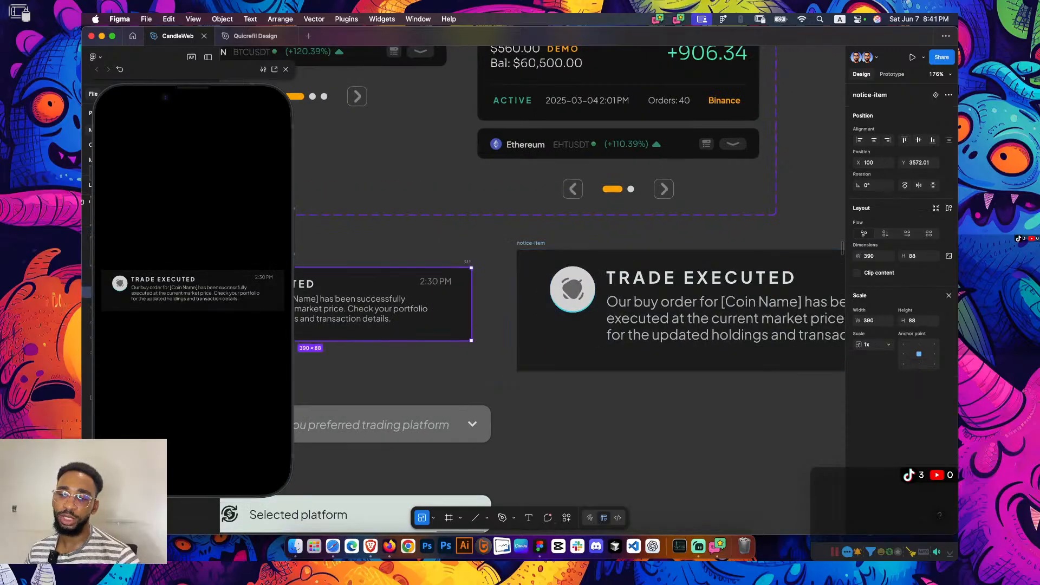
left_click(697, 310)
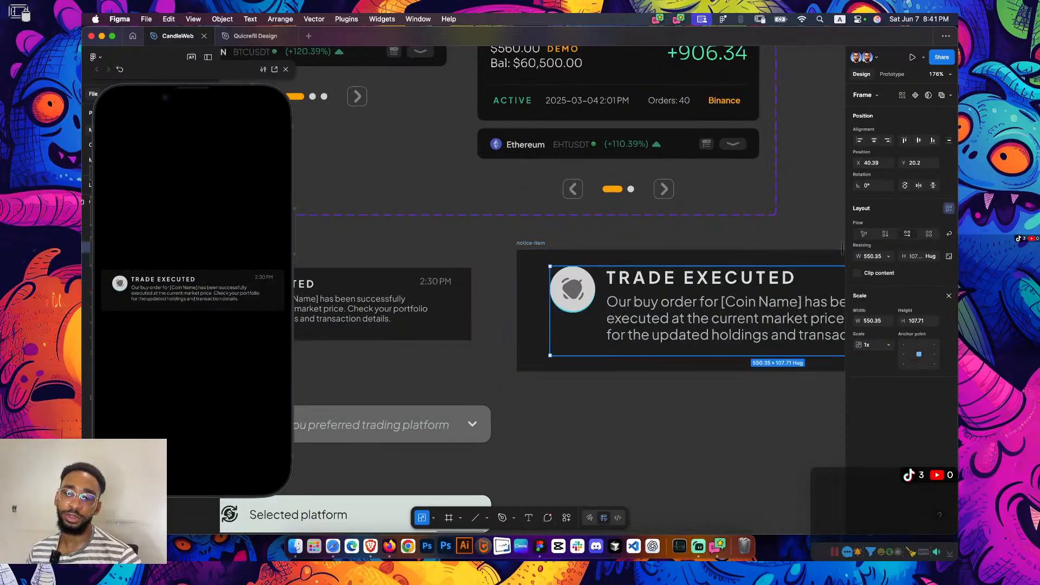
key("Delete")
Close the prototype preview and examine the Exchange form field in the Subscription frame's calculator section
scroll(569, 290, "down", 4)
scroll(569, 290, "left", 4)
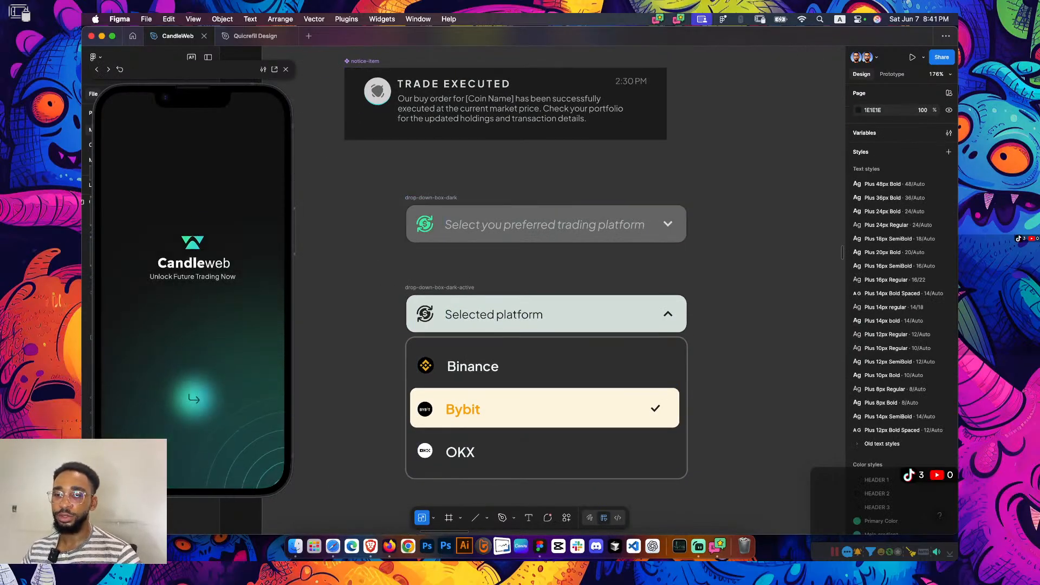
left_click(286, 70)
scroll(583, 235, "down", 5)
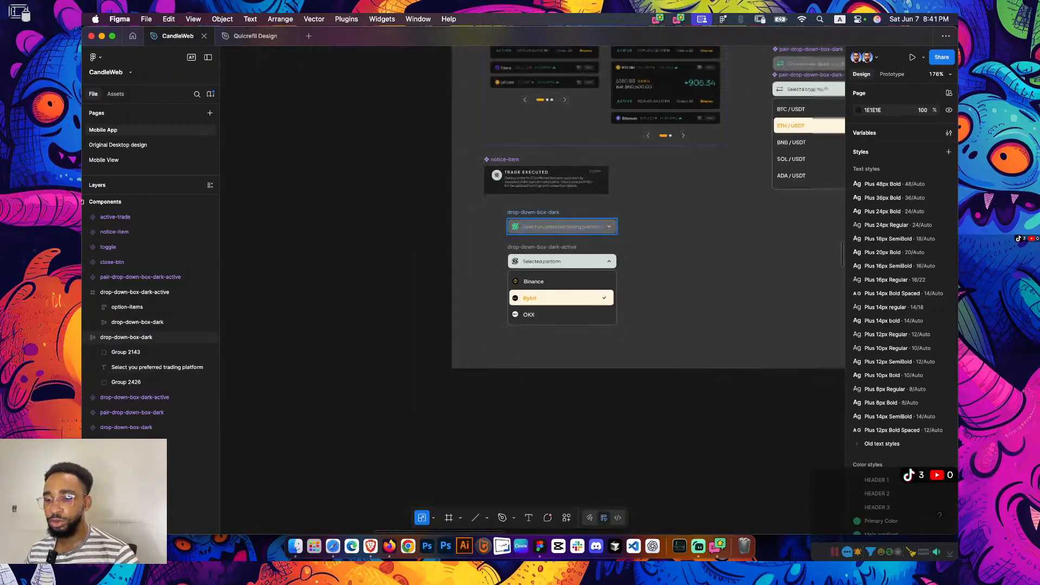
scroll(583, 235, "down", 10)
scroll(659, 290, "down", 15)
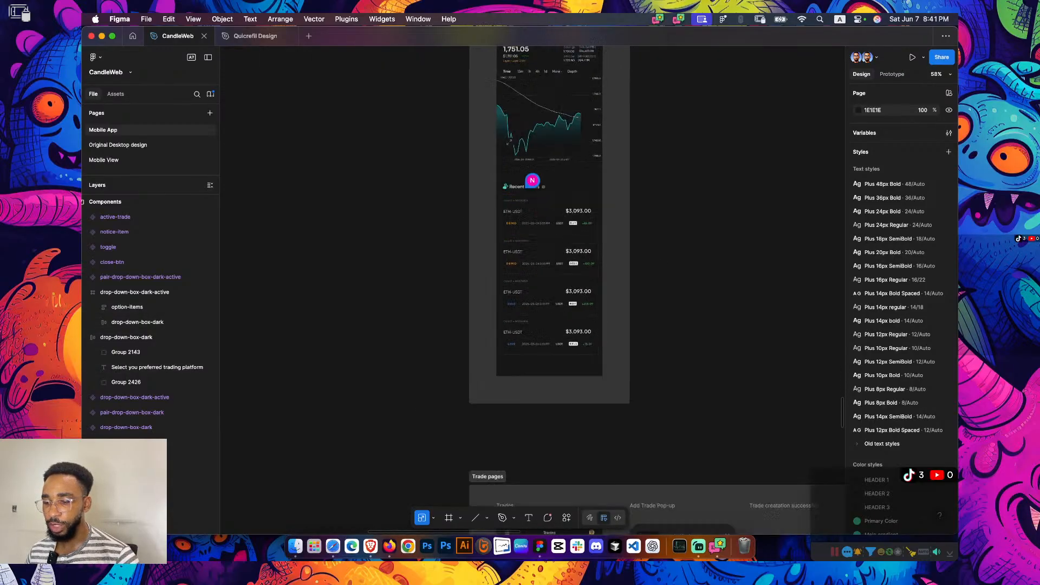
scroll(532, 282, "down", 15)
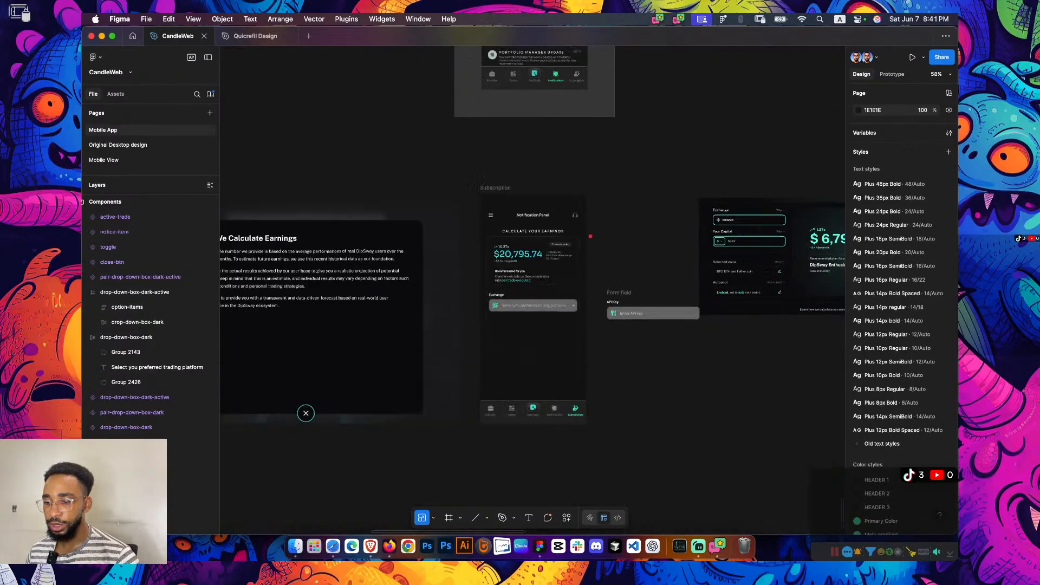
scroll(570, 282, "up", 8)
scroll(583, 275, "down", 3)
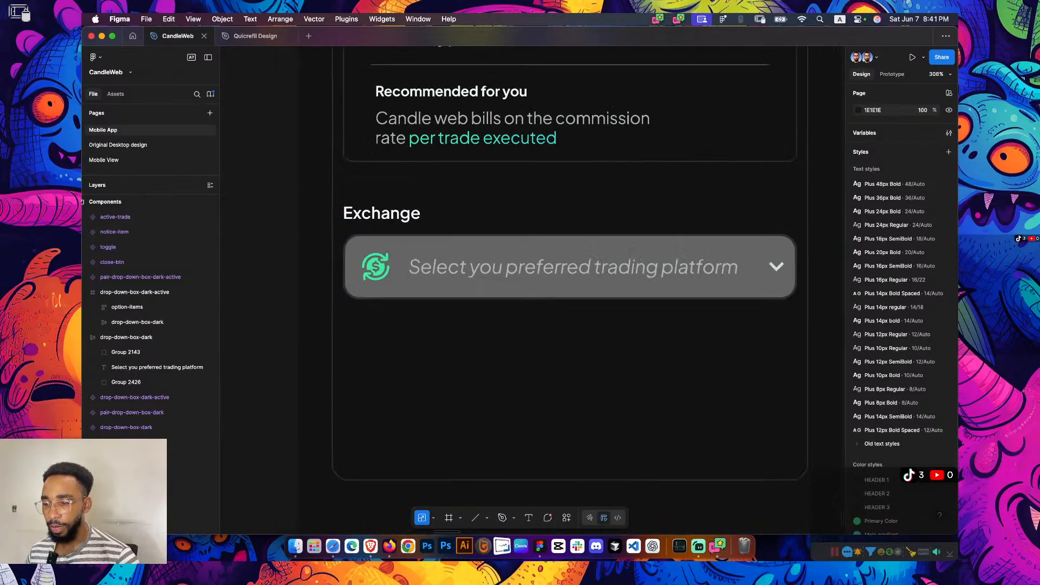
scroll(582, 275, "up", 2)
scroll(582, 281, "up", 1)
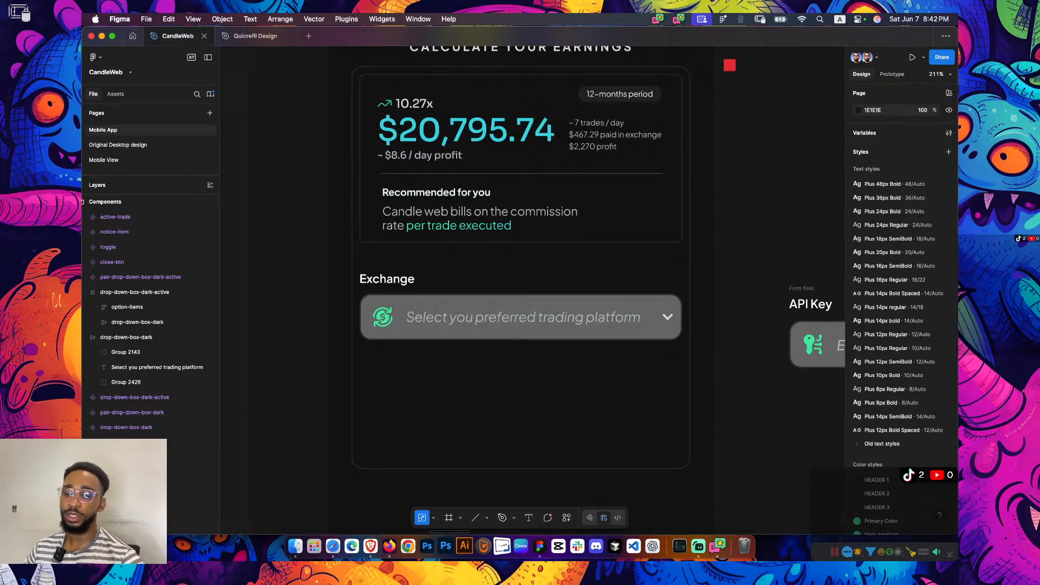
Move the detached drop-down-box-dark and drop-down-box-dark-active copies to X 100, aligned with the left edge of the notice-item component
scroll(532, 290, "down", 5)
scroll(531, 289, "up", 15)
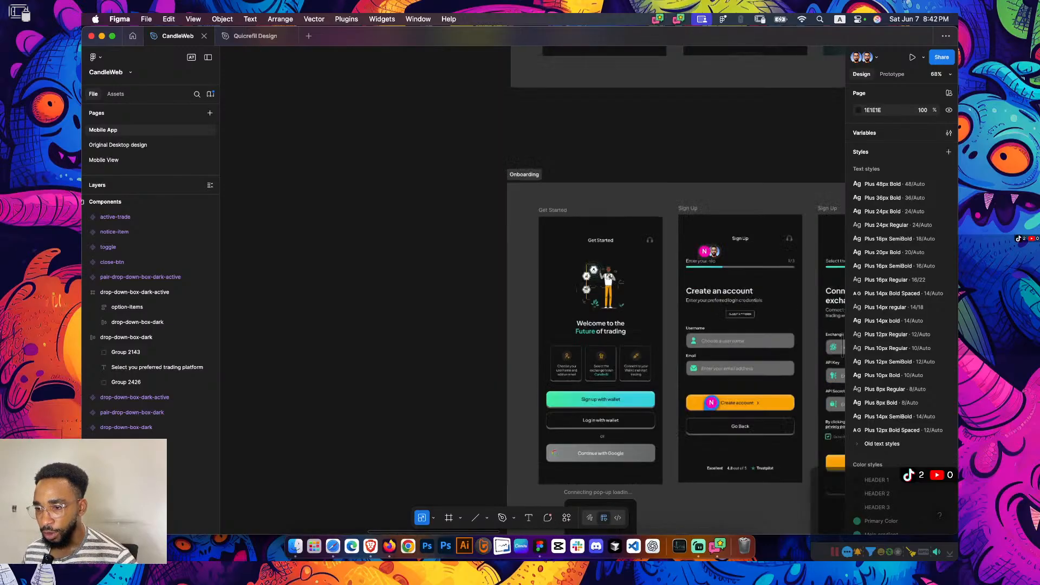
scroll(532, 290, "down", 3)
scroll(532, 290, "up", 10)
scroll(532, 290, "up", 10)
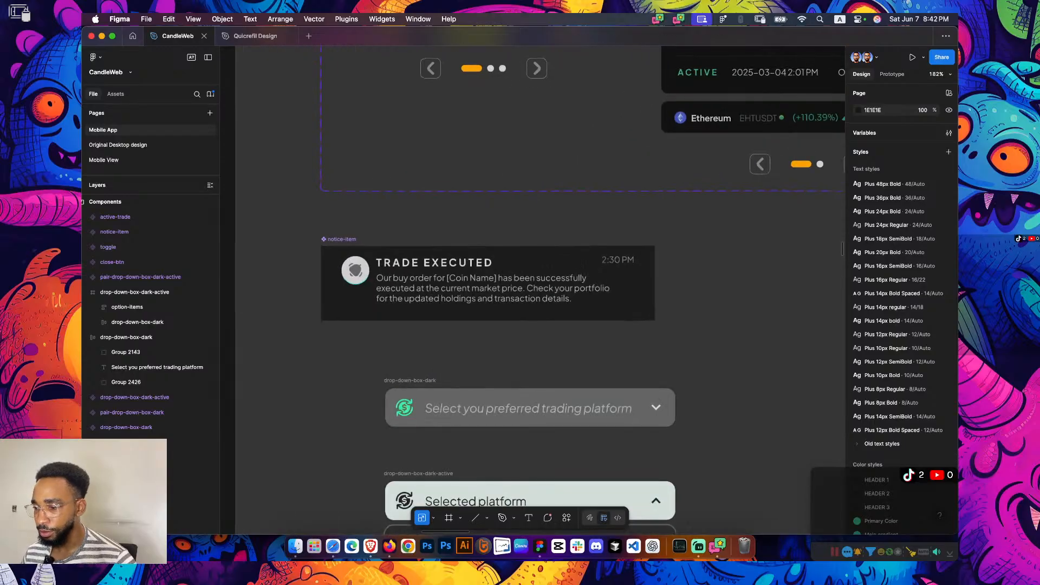
scroll(532, 290, "down", 5)
left_click(532, 186)
left_click_drag(532, 186, 469, 184)
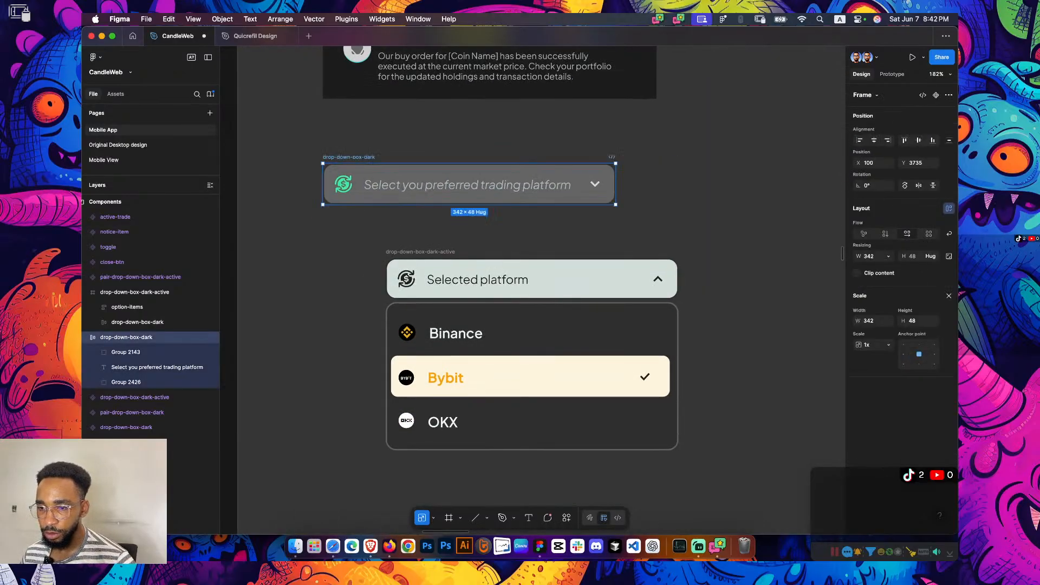
left_click_drag(532, 279, 469, 268)
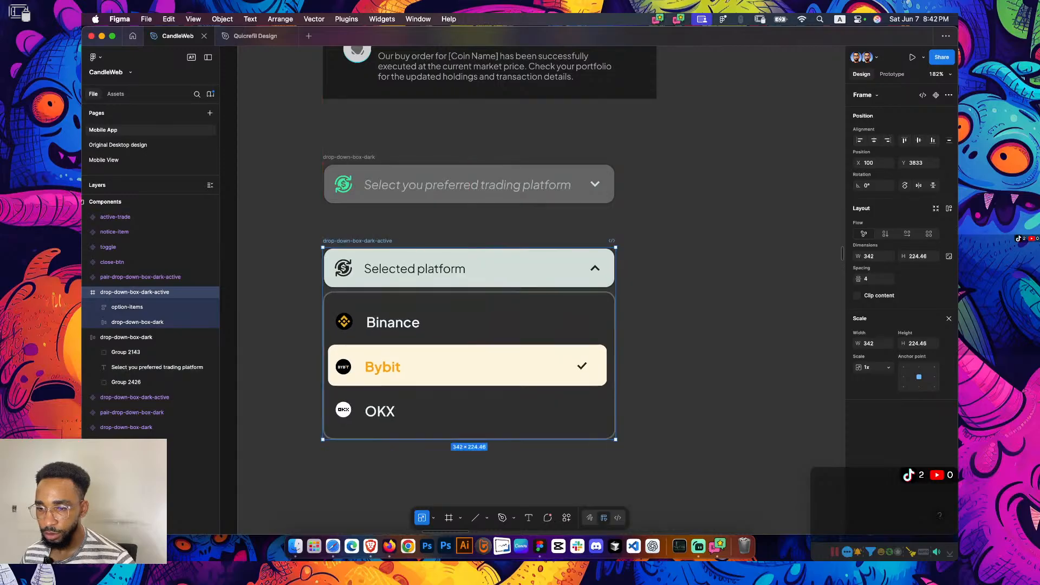
Rename the two detached copies as drop-down-box-dark-cal and drop-down-box-dark-active-cal
double_click(371, 157)
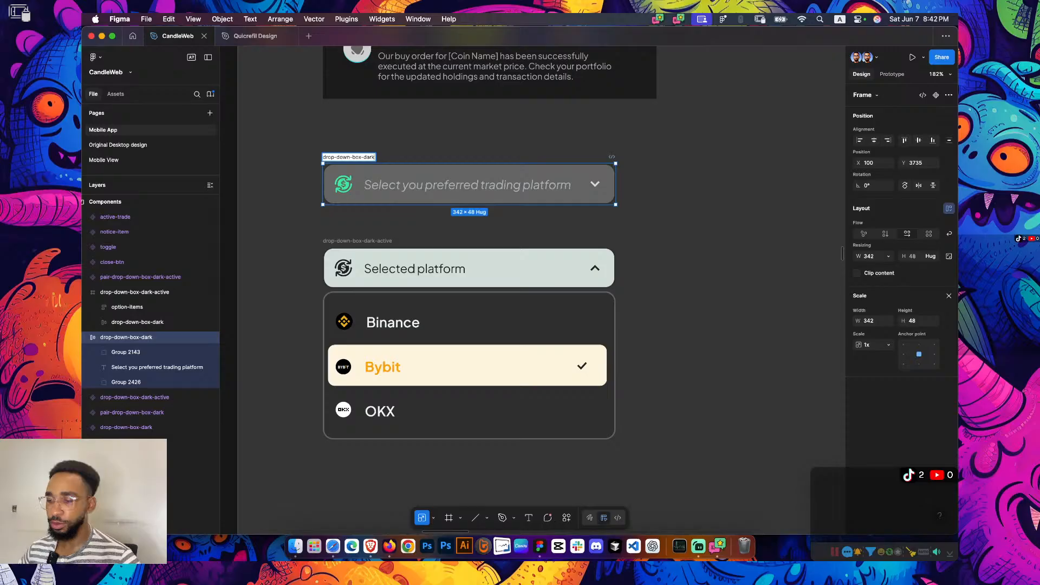
type("-cal")
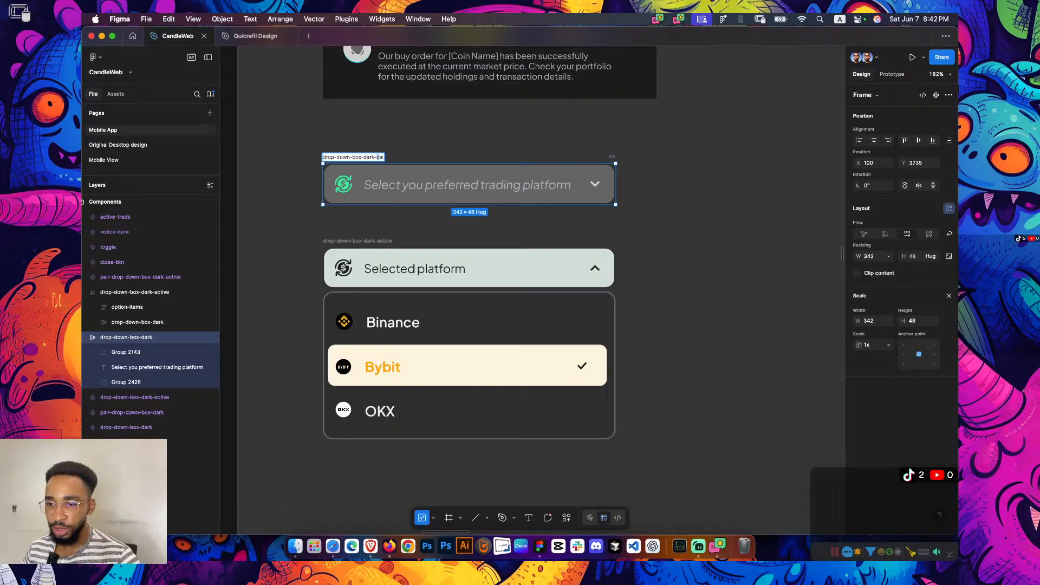
key("Tab")
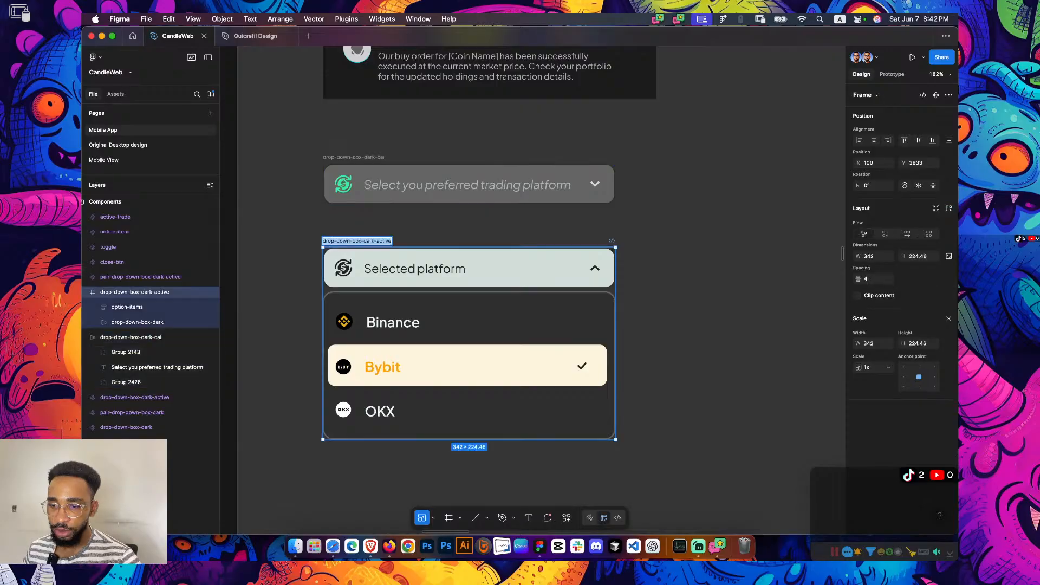
key("Right")
type("-cal")
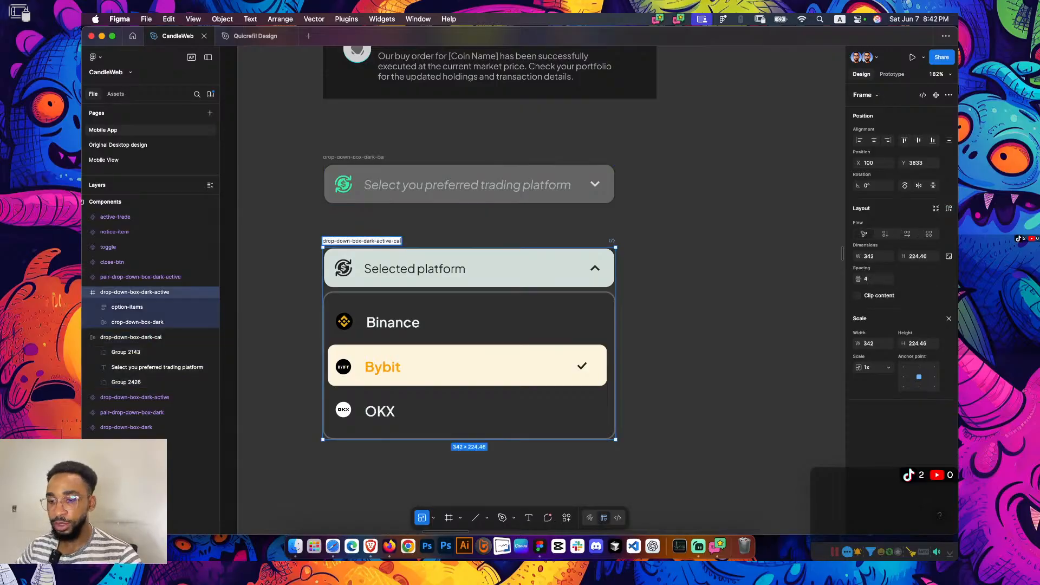
key("Return")
key("Escape")
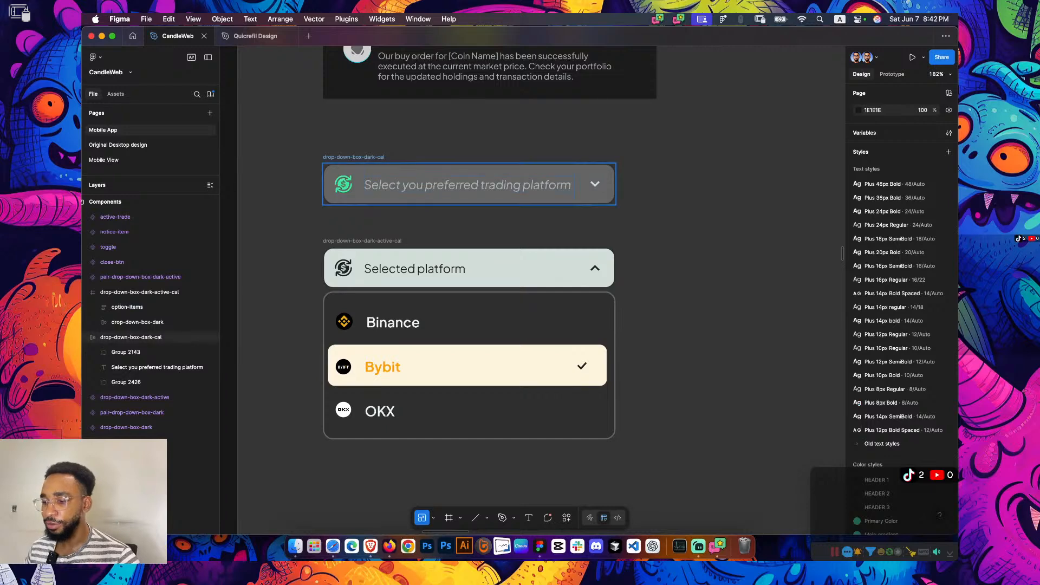
Check the dimensions of the Exchange drop-down in the Subscription calculator, and return to the drop-down-box-dark-cal copy
left_click(469, 184)
scroll(533, 292, "down", 5)
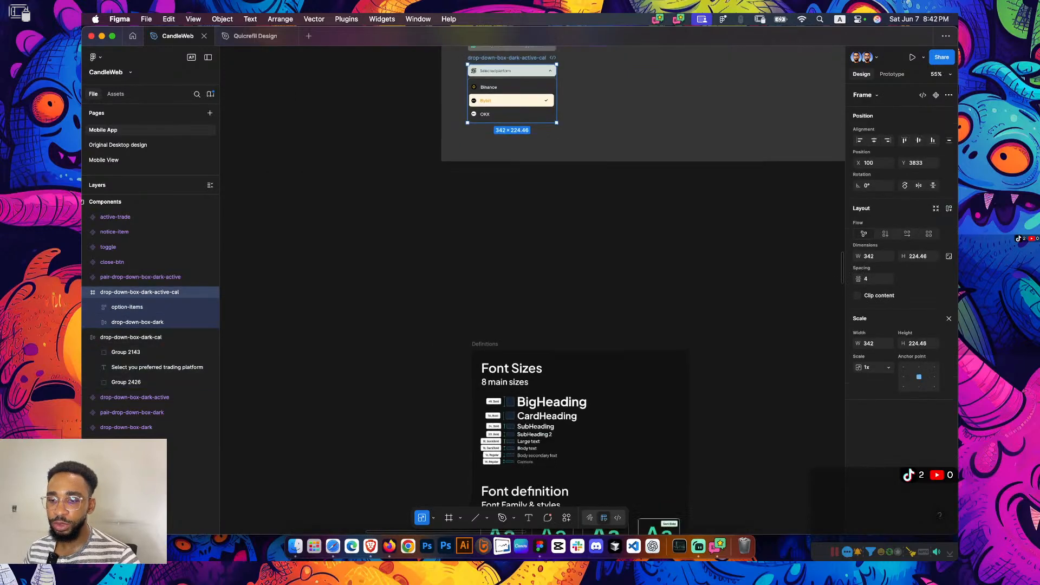
scroll(534, 293, "down", 10)
scroll(534, 293, "down", 15)
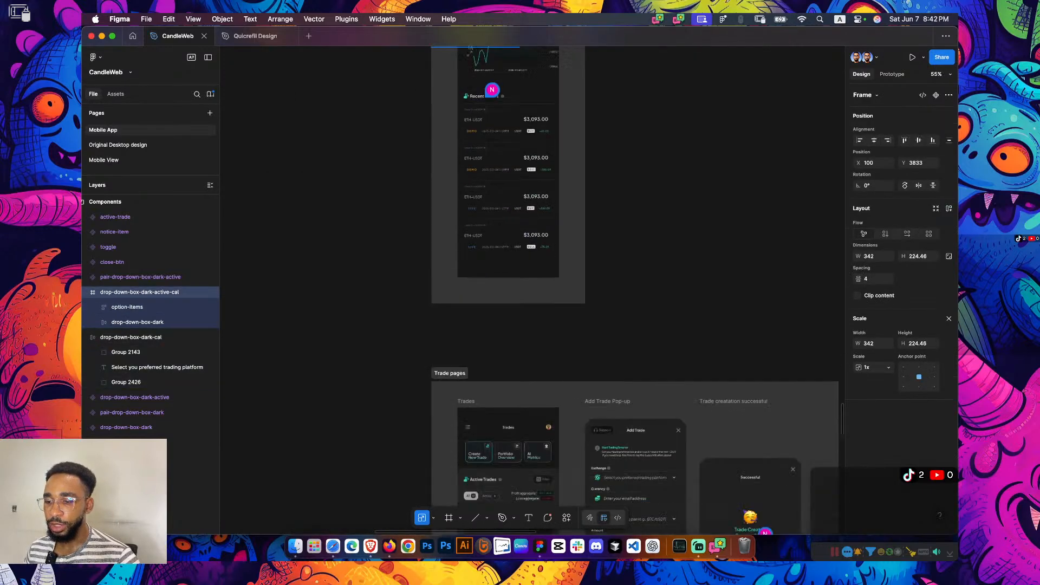
scroll(492, 327, "up", 6)
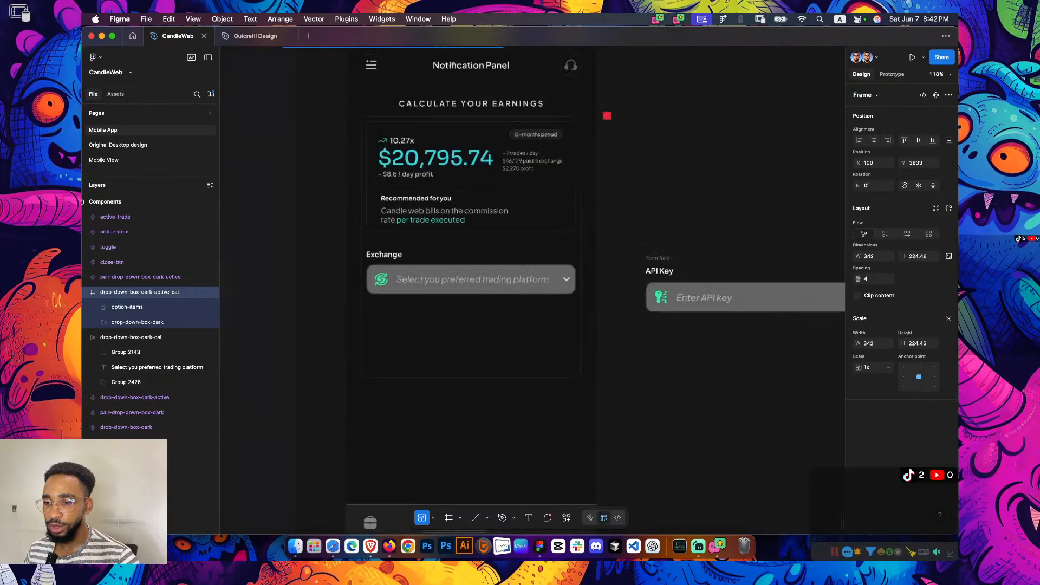
double_click(450, 233)
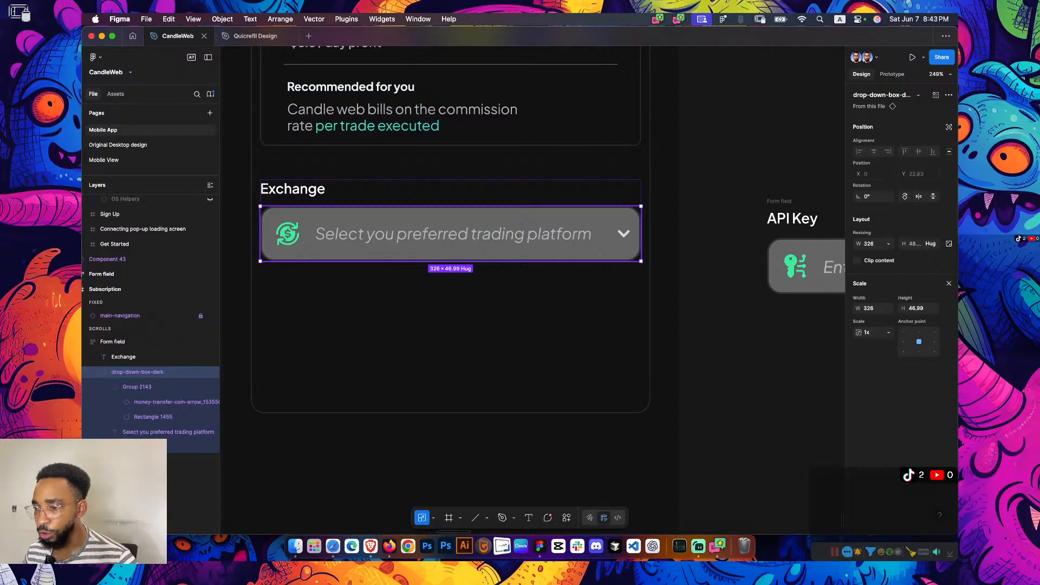
key("ctrl+alt+super+k")
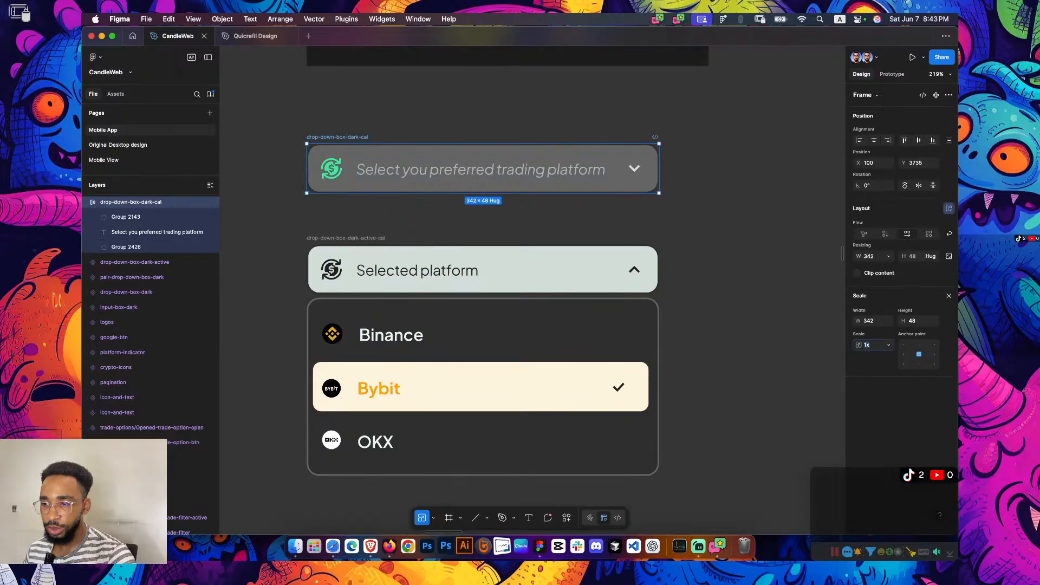
Scale drop-down-box-dark-cal down proportionally to about 335 px wide and set its height to 47
left_click_drag(658, 143, 652, 145)
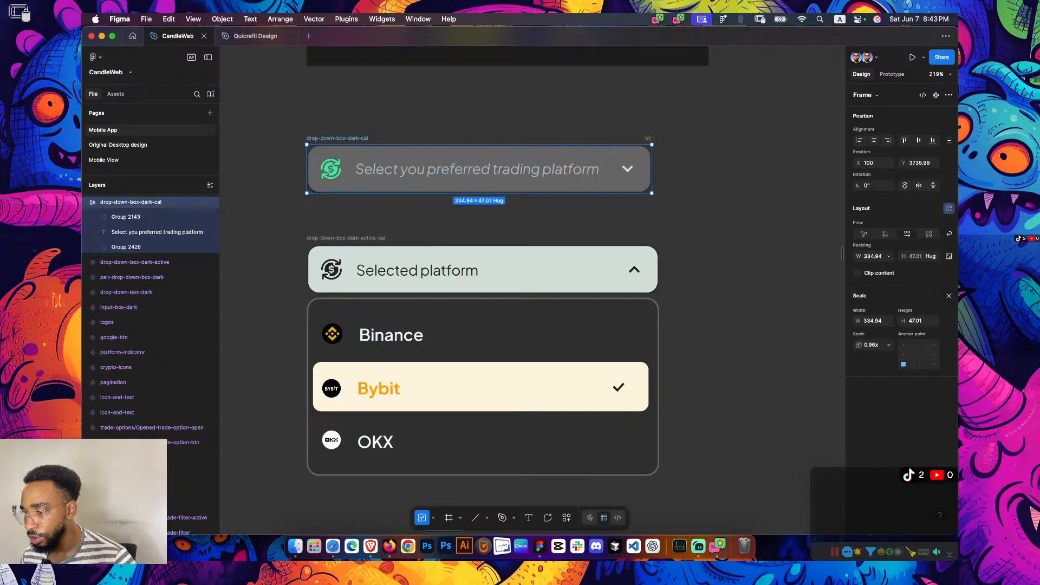
left_click(918, 321)
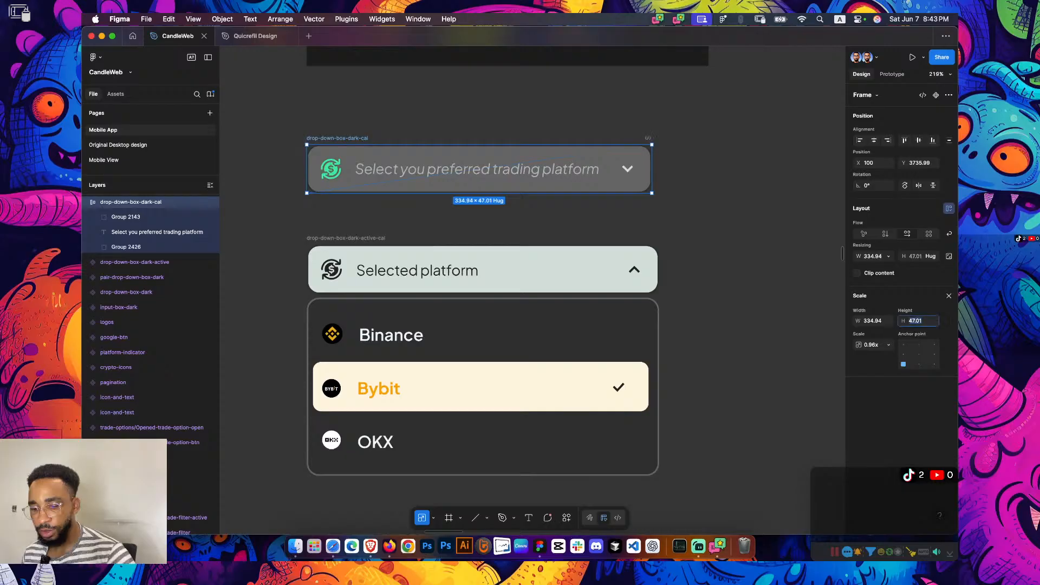
key("Return")
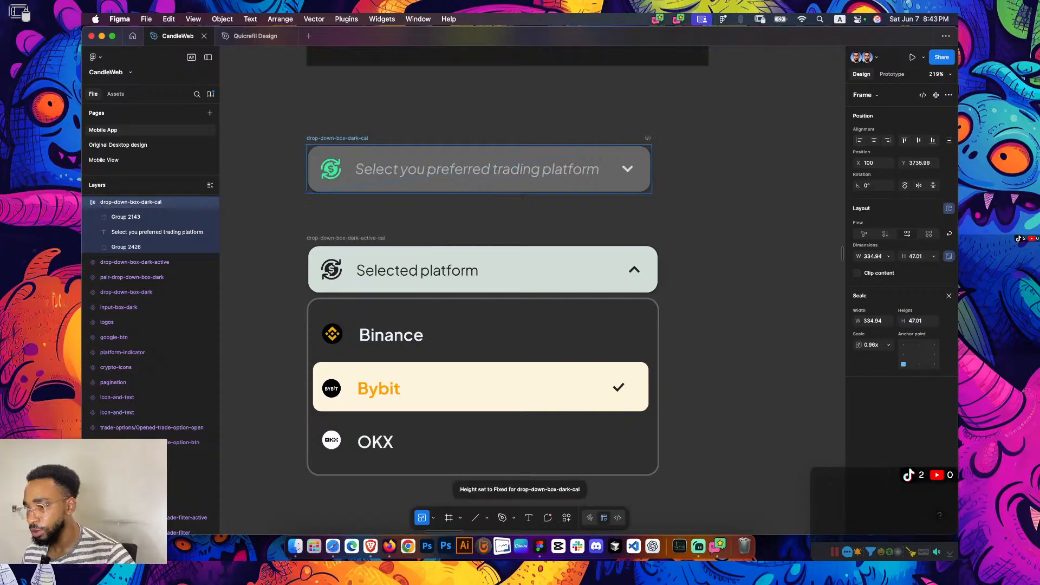
left_click(914, 256)
type("4")
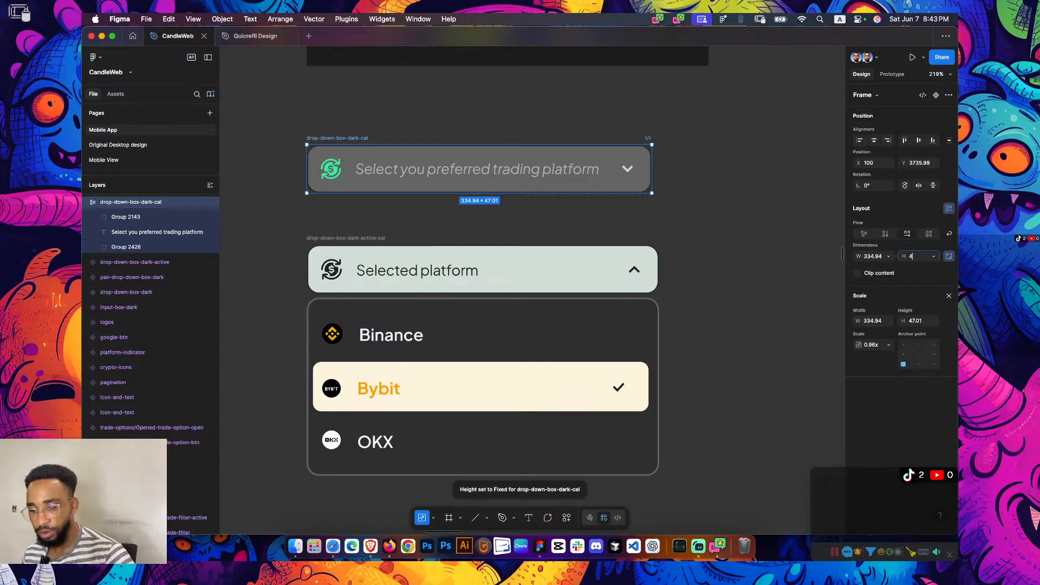
type("7")
key("Return")
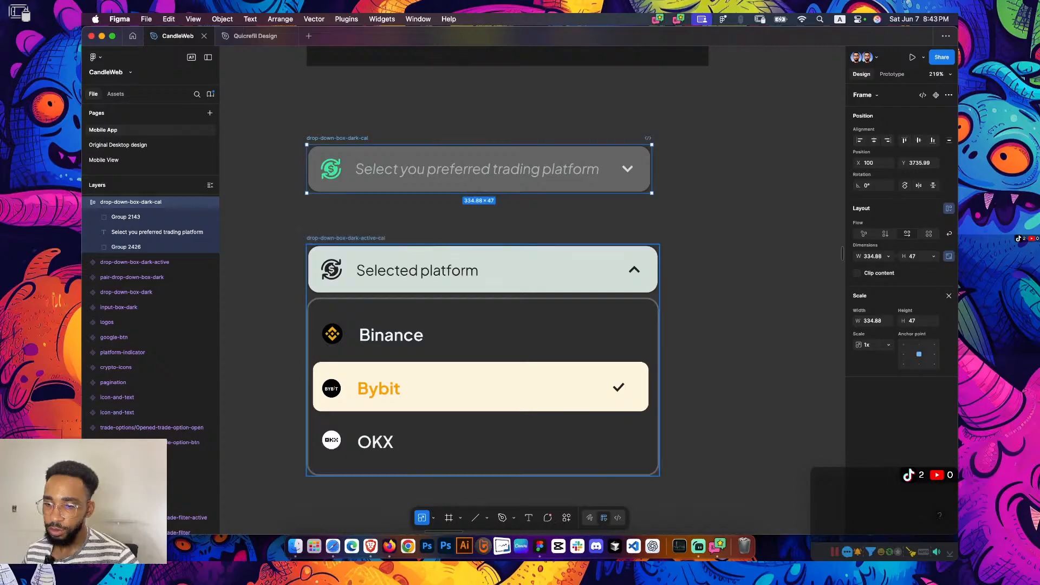
Copy the width value of the resized drop-down-box-dark-cal frame
left_click(345, 238)
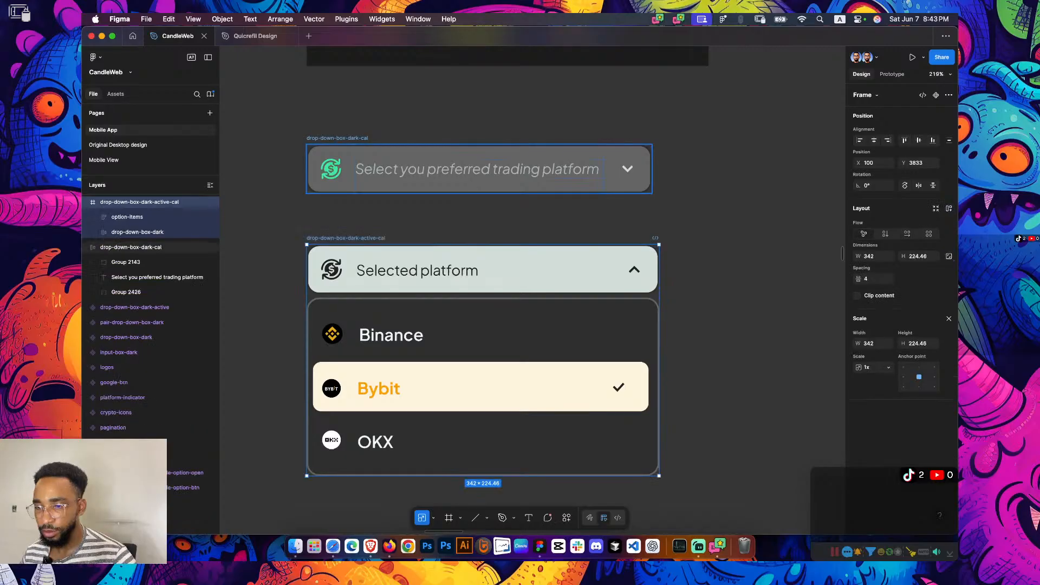
left_click(337, 138)
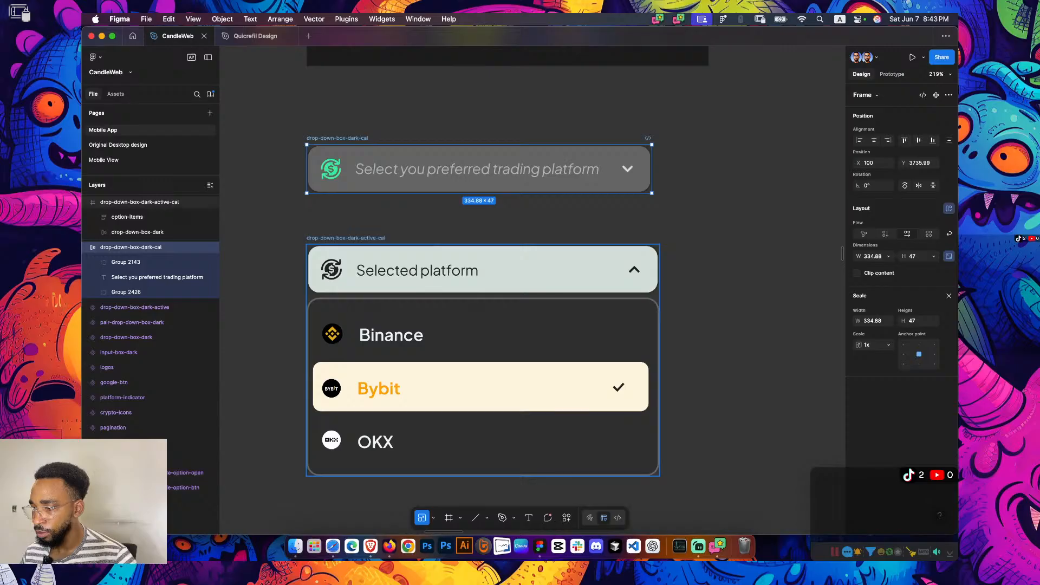
left_click(888, 256)
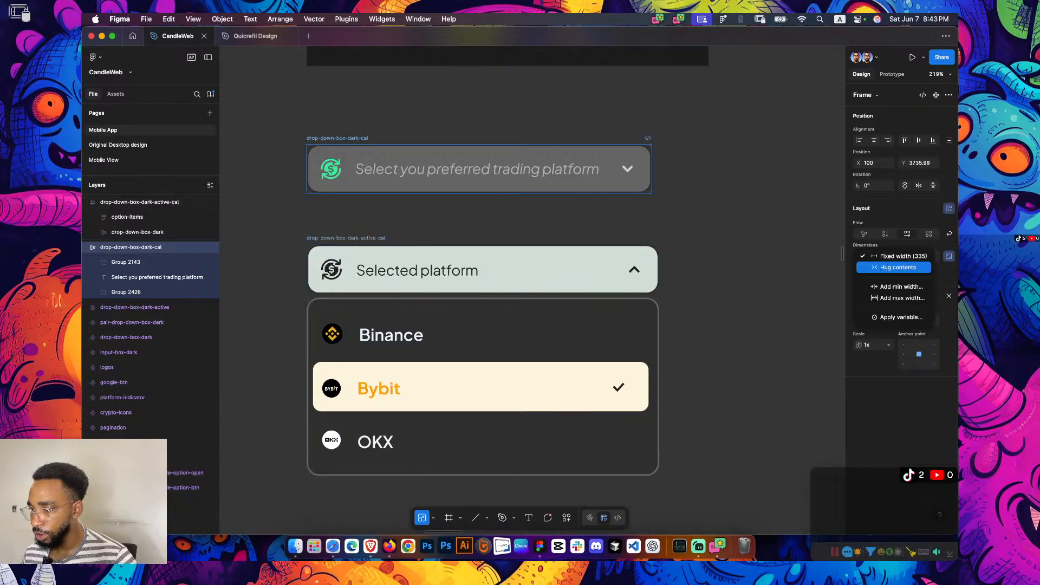
left_click(893, 267)
key("super+c")
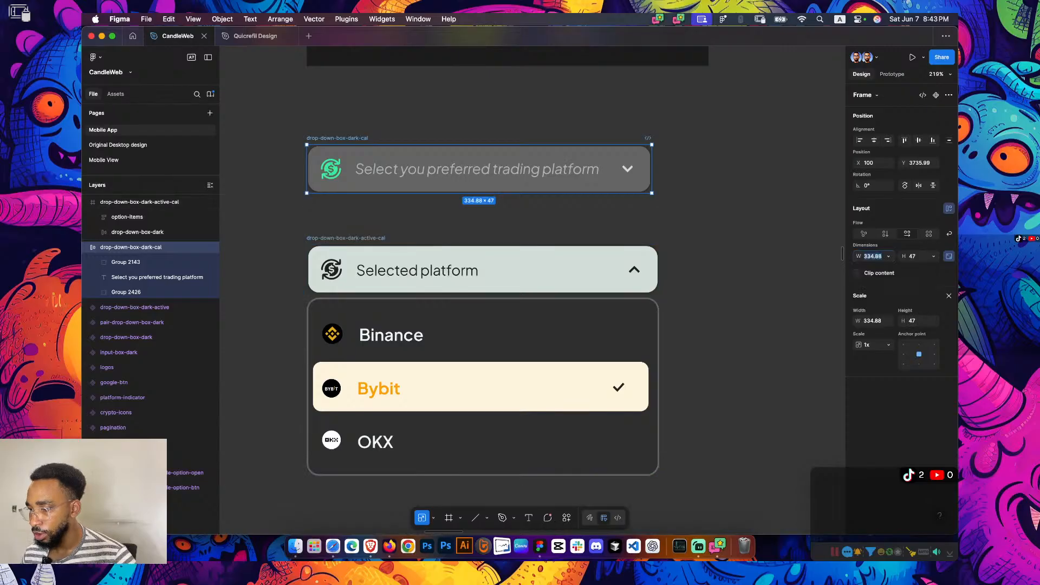
Try to shrink drop-down-box-dark-active-cal by hand and set its layout width to 334.88, and undo the width change
left_click(345, 238)
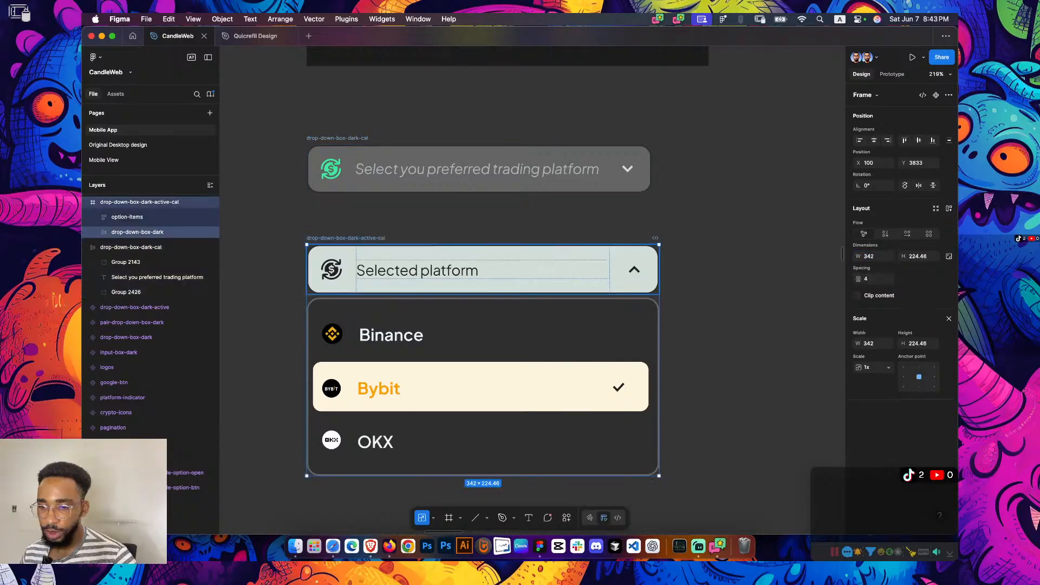
left_click_drag(659, 244, 656, 246)
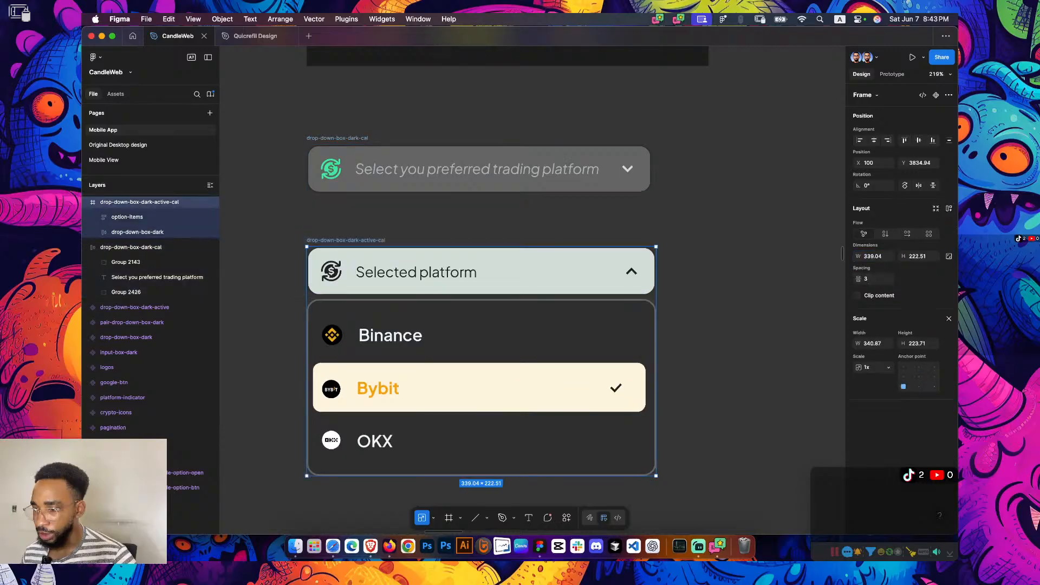
key("super+z")
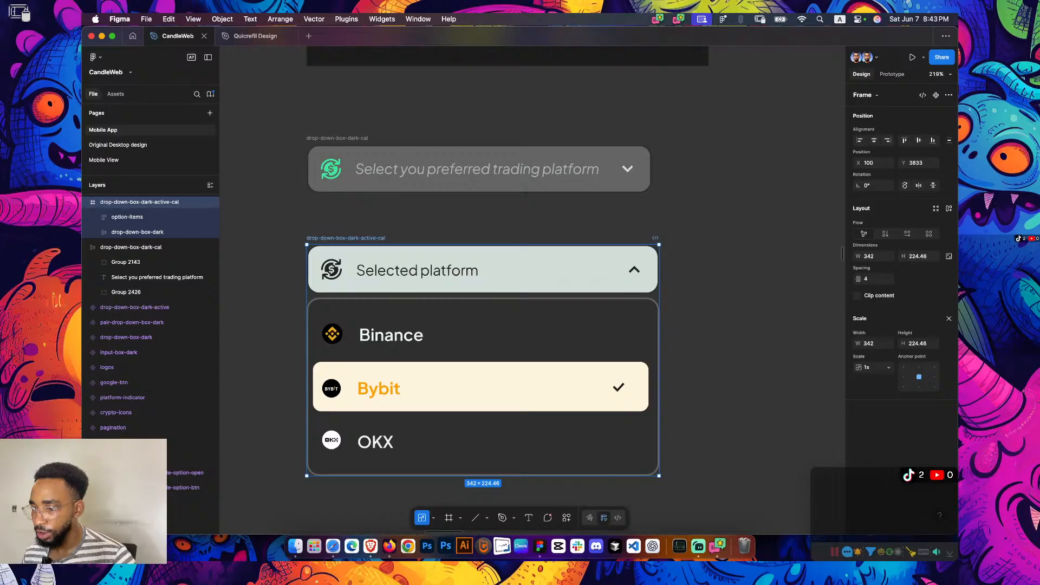
left_click_drag(659, 244, 656, 247)
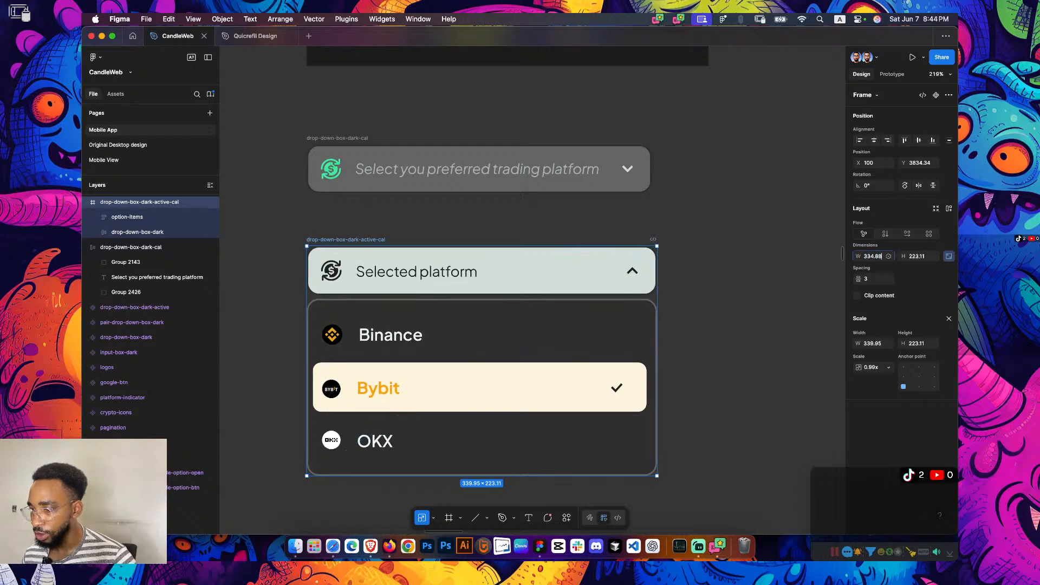
key("Return")
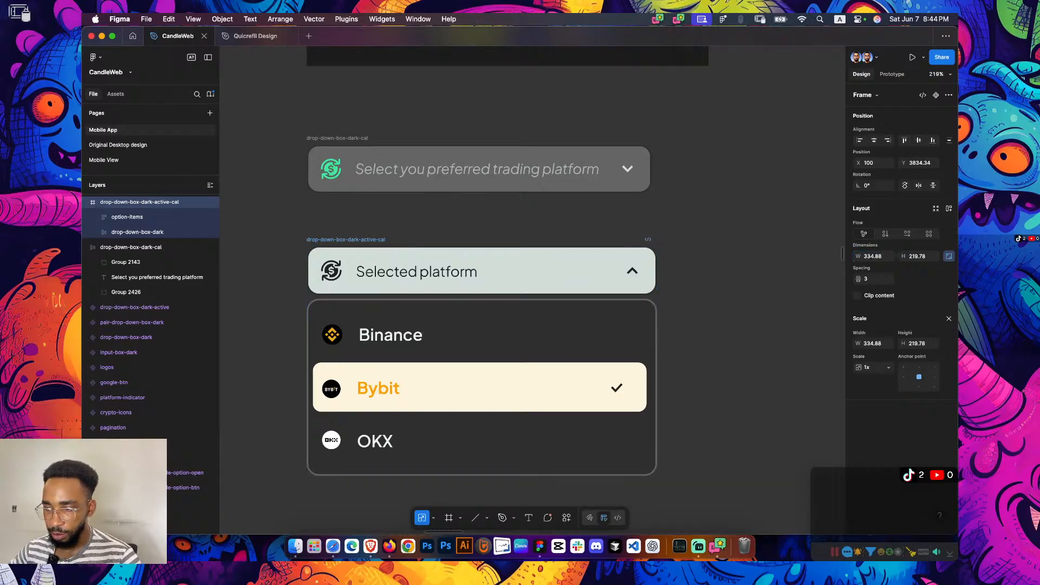
key("ctrl+z")
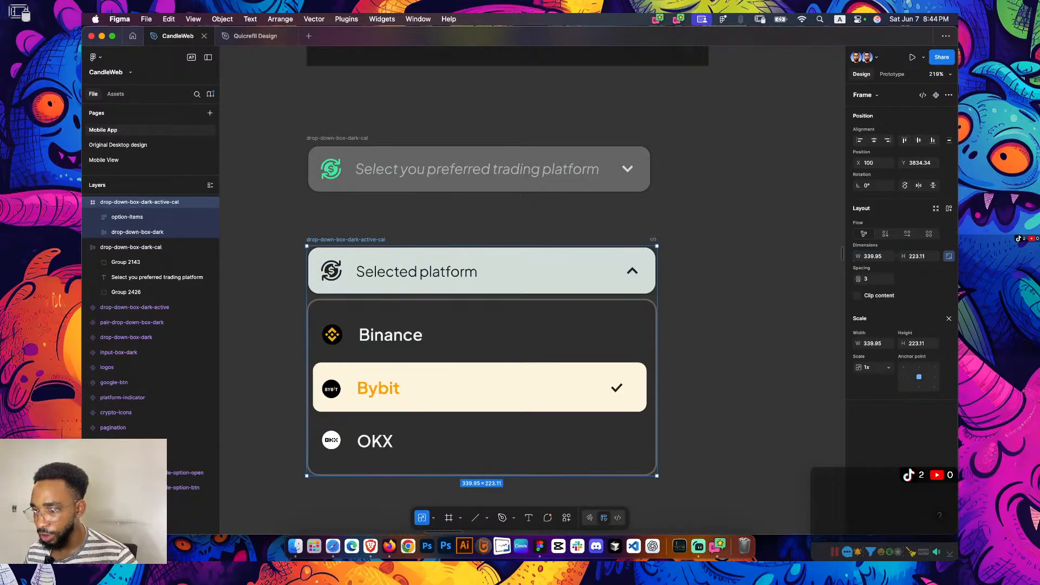
Scale drop-down-box-dark-active-cal to 334.88 px wide and move it to X 100, Y 3840 below the closed drop-down
left_click(918, 342)
left_click(873, 343)
key("super+v")
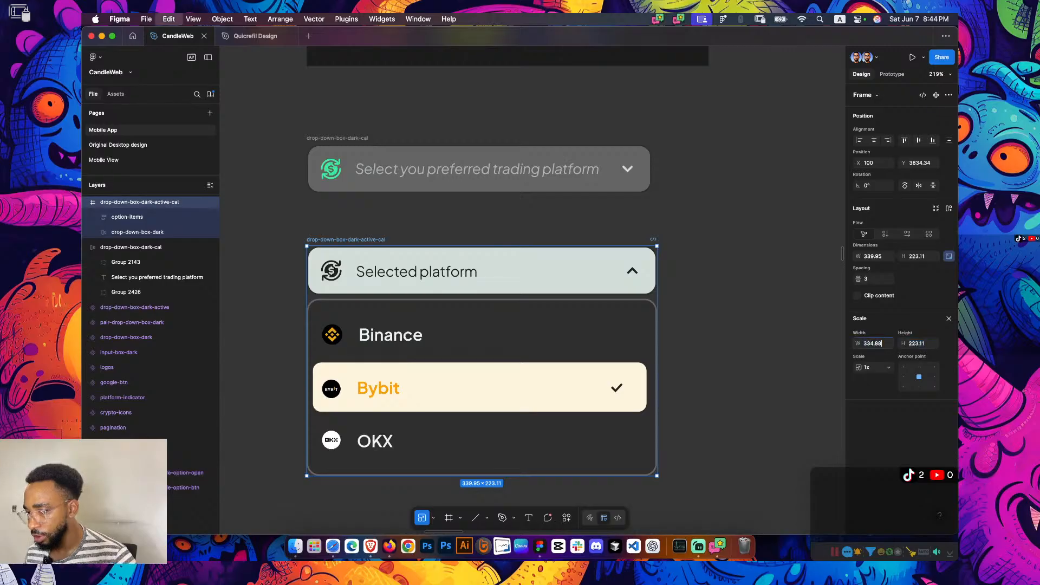
key("Return")
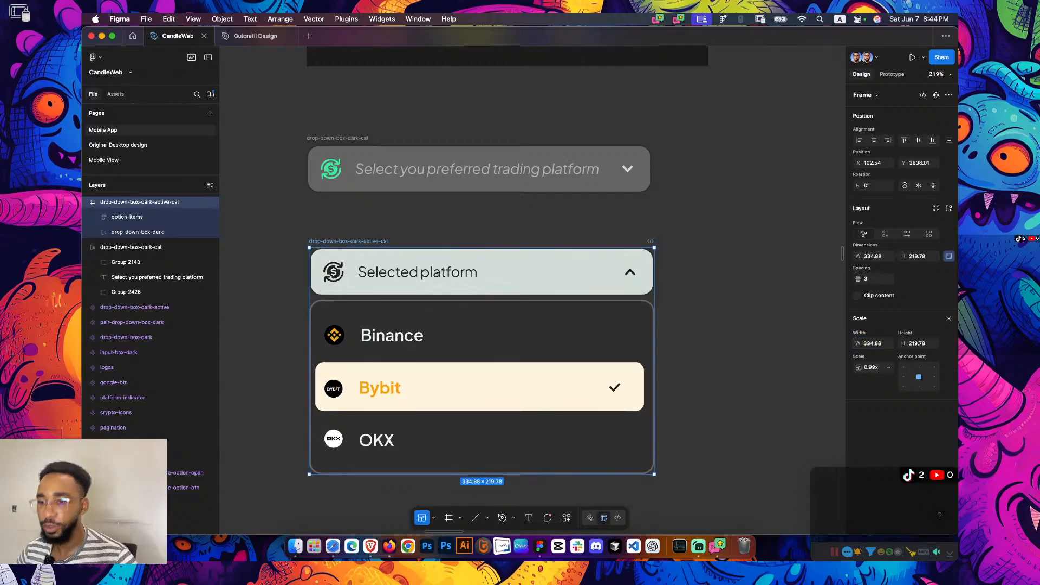
mouse_move(481, 361)
left_mouse_down()
mouse_move(479, 257)
mouse_move(479, 365)
left_mouse_up()
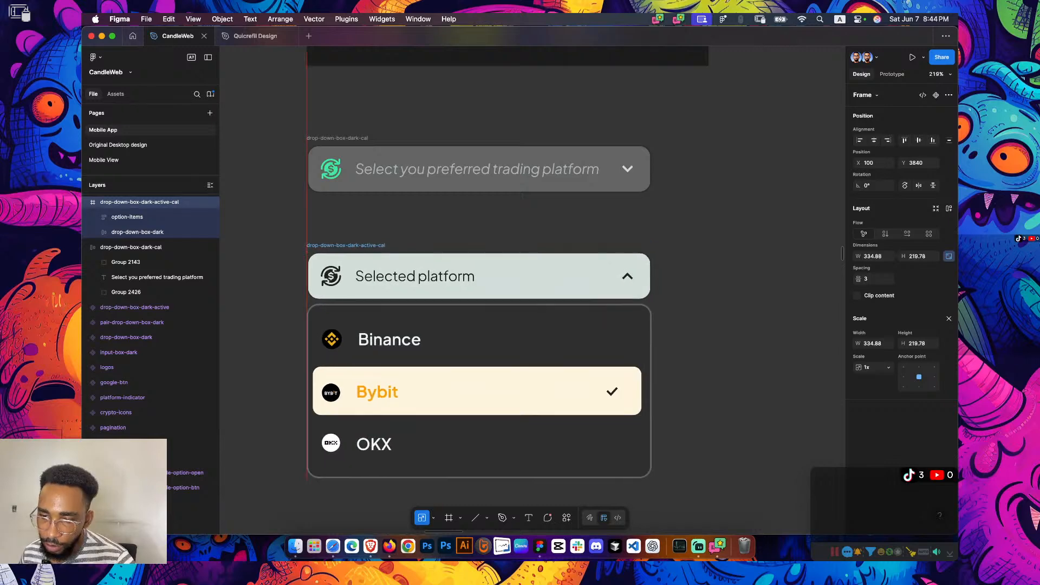
Inspect the placeholder text settings in drop-down-box-dark-cal and review both resized drop-down copies
double_click(477, 169)
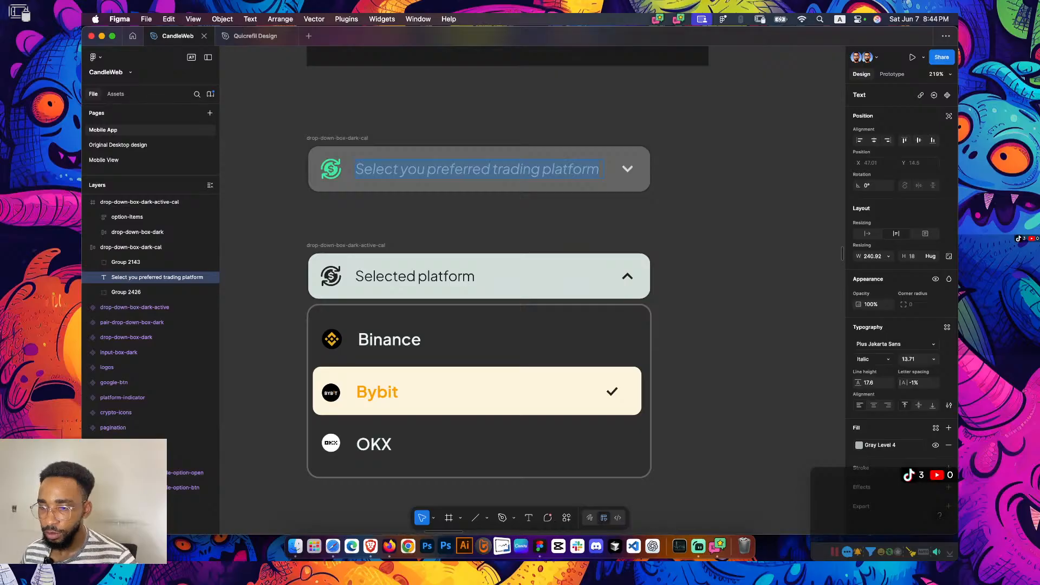
key("Escape")
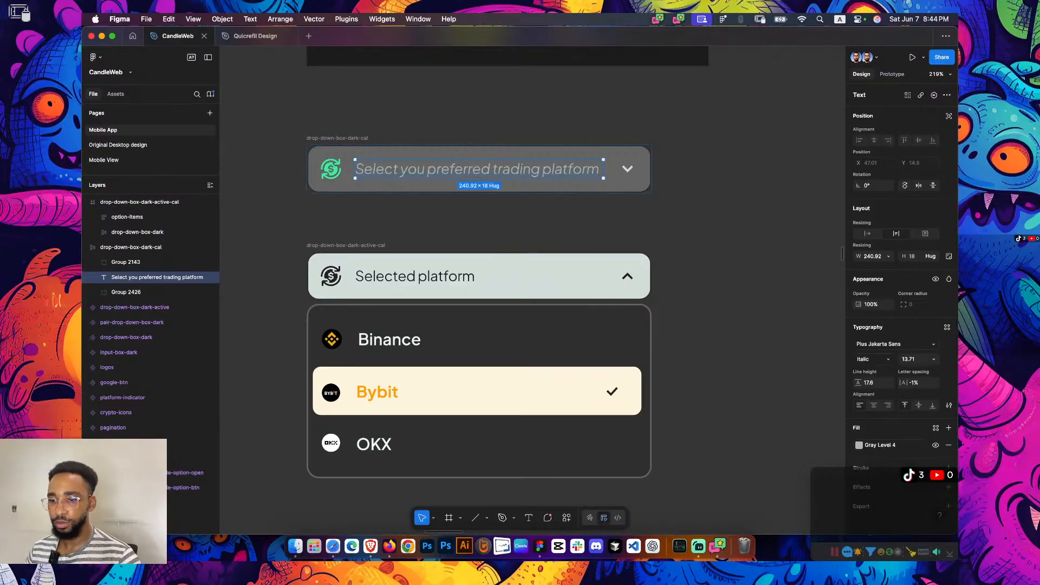
key("Escape")
scroll(429, 223, "down", 5)
scroll(437, 205, "up", 4)
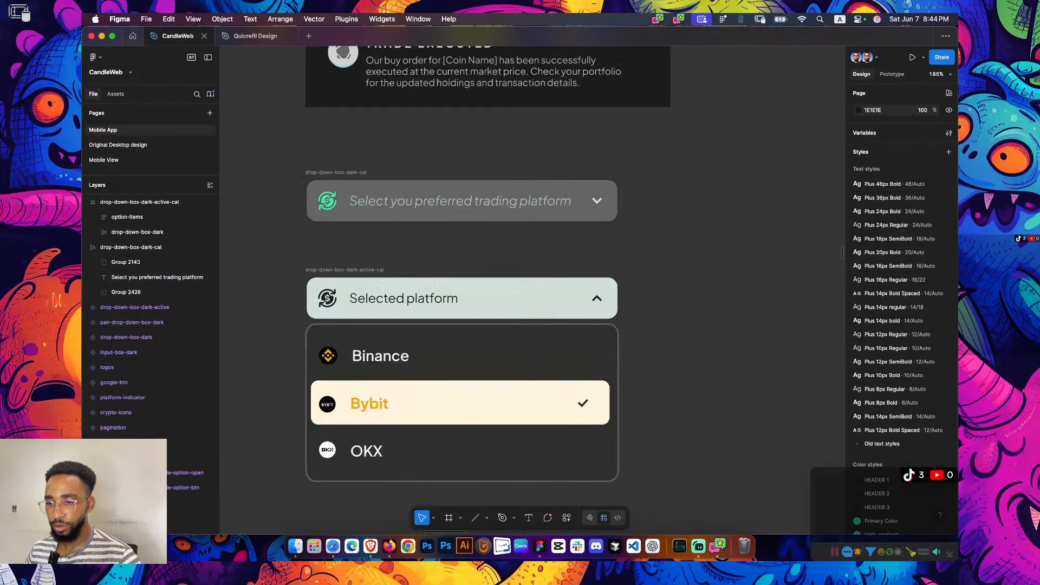
Swap the green money-transfer icon in drop-down-box-dark-cal for the Bybit icon component
left_click(437, 202)
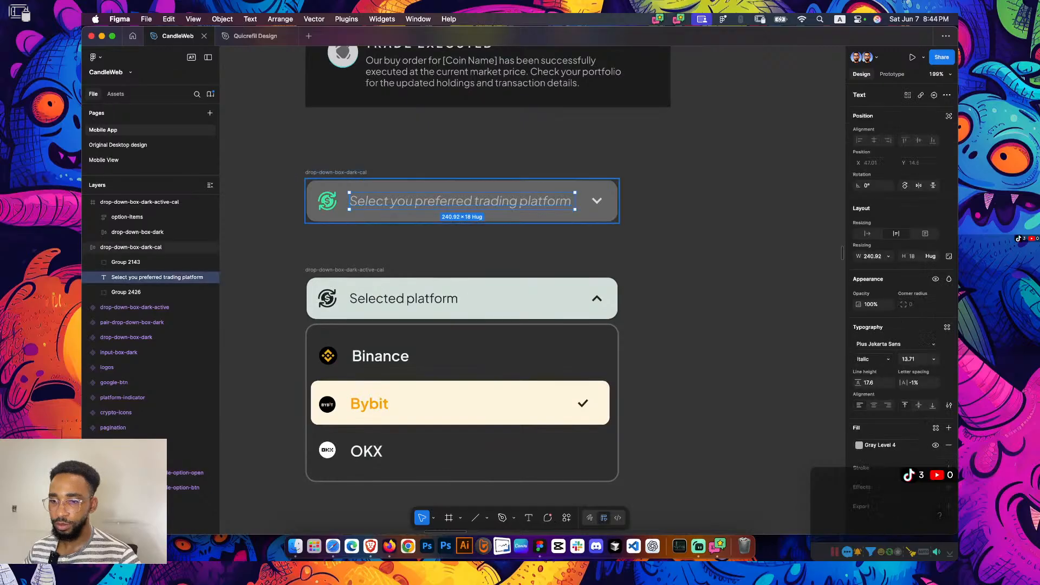
key("Escape")
left_click(327, 200)
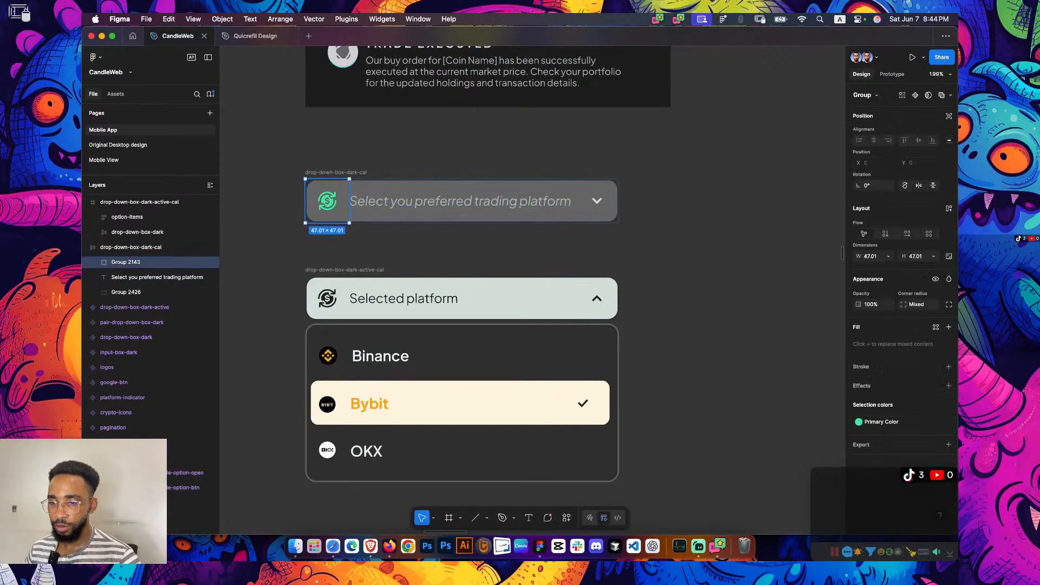
double_click(327, 201)
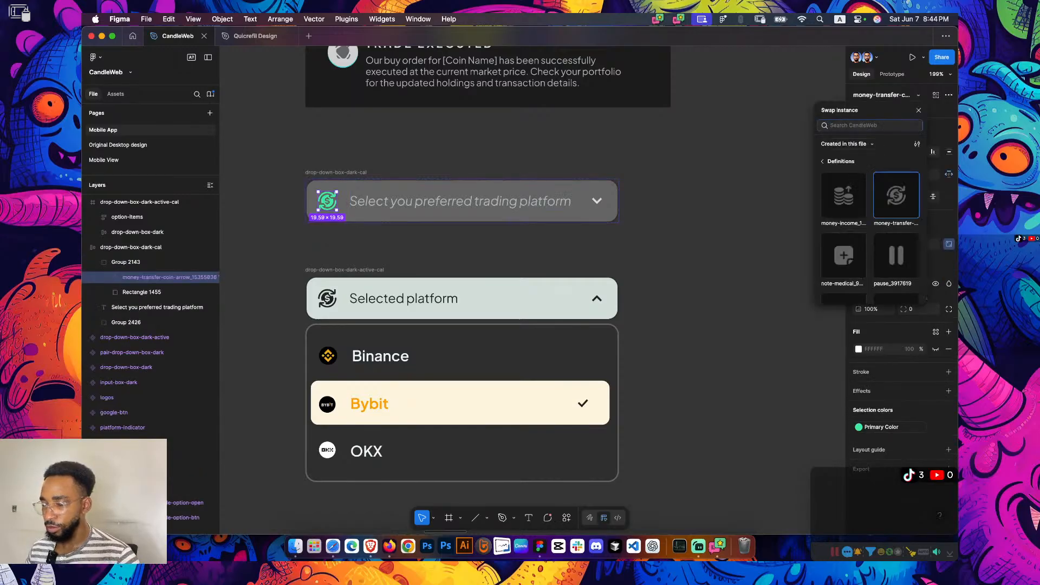
type("by")
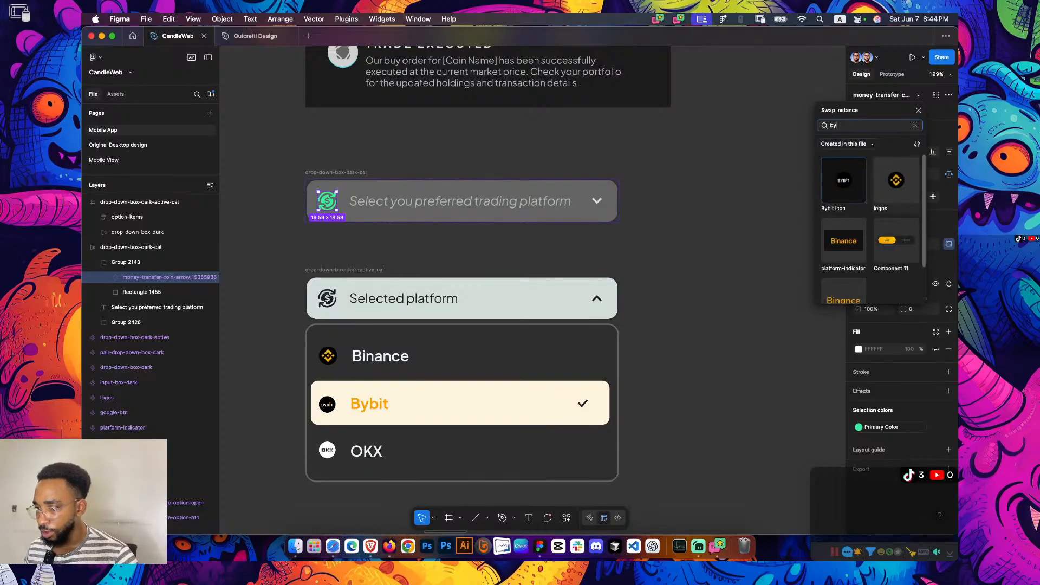
key("Return")
scroll(325, 200, "up", 8)
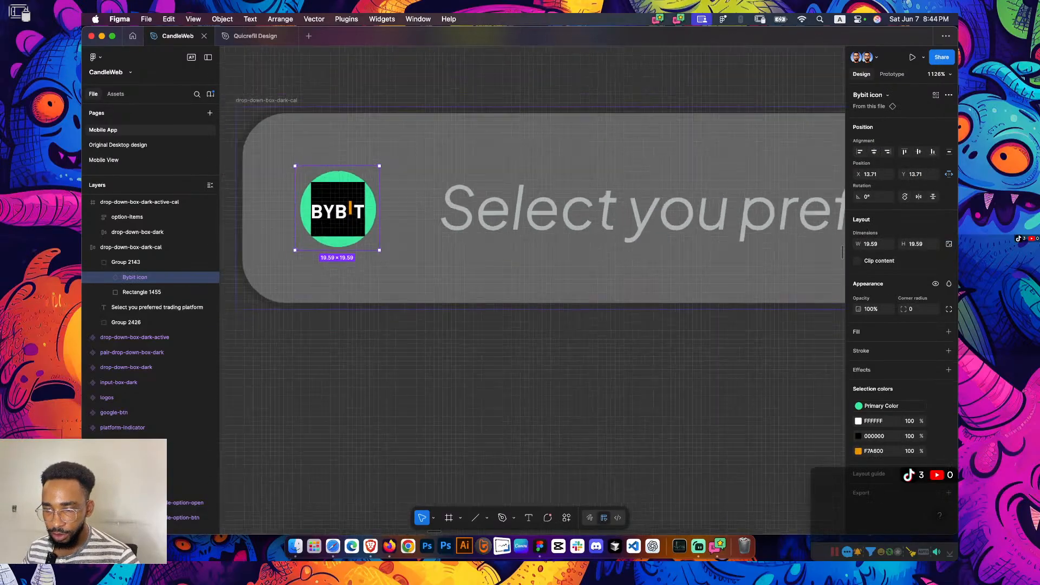
Copy the round Bybit logo instance from the Bybit option row of drop-down-box-dark-active-cal
scroll(335, 240, "down", 10)
scroll(333, 306, "up", 7)
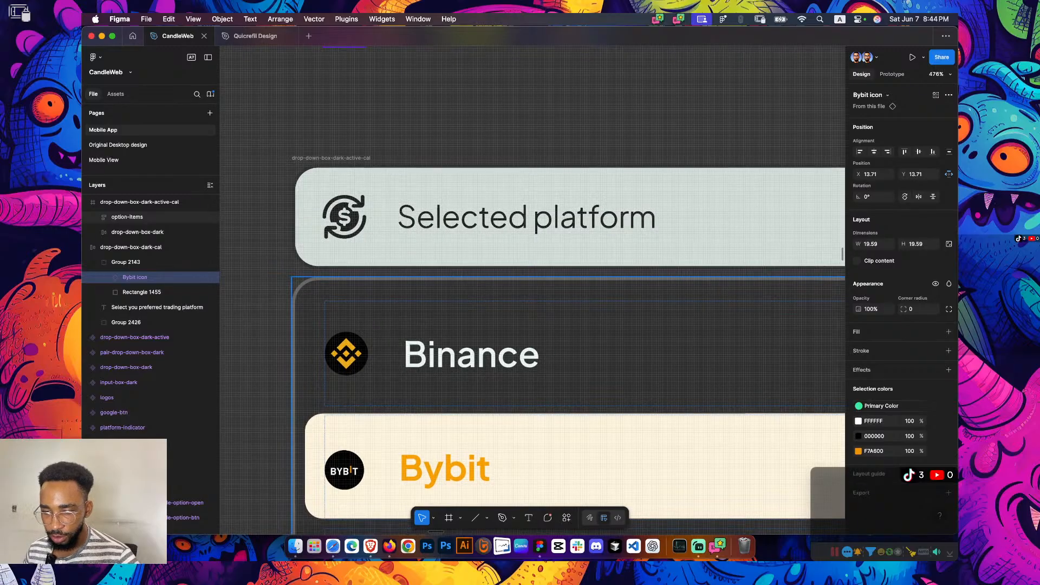
double_click(364, 477)
scroll(364, 476, "down", 6)
scroll(359, 433, "down", 3)
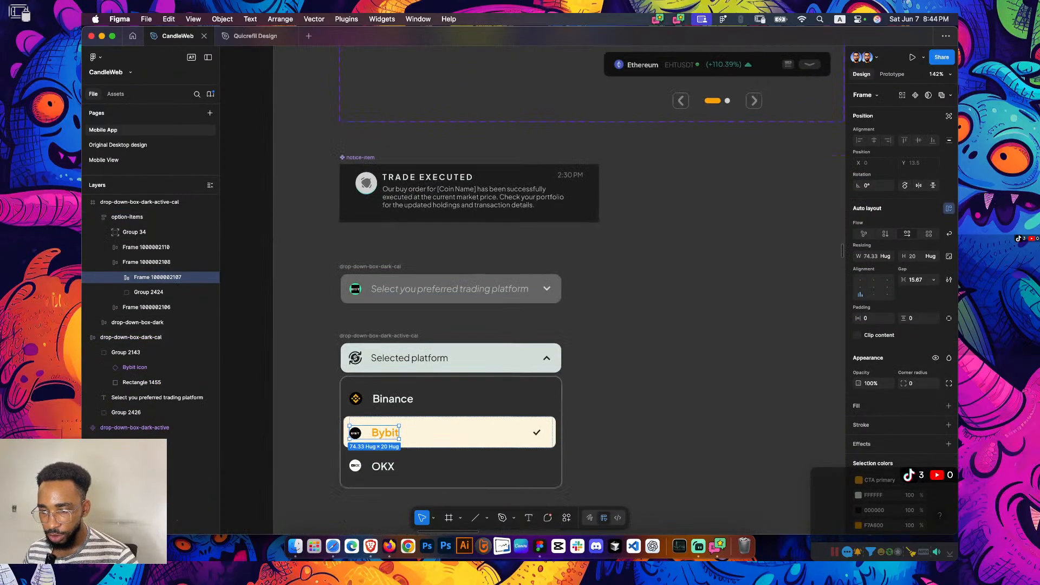
scroll(359, 406, "up", 6)
double_click(335, 363)
double_click(334, 363)
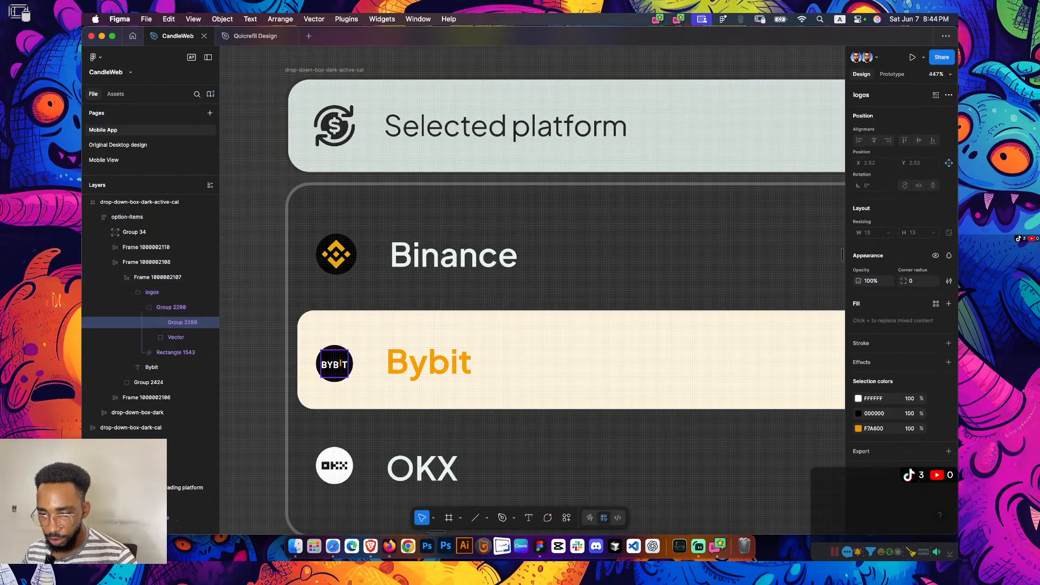
left_click(507, 363)
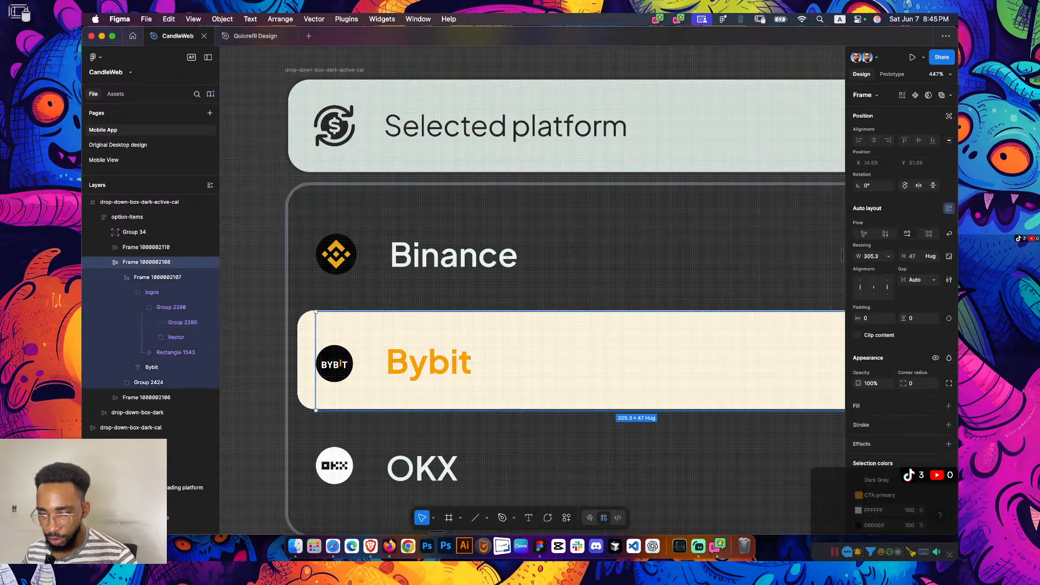
double_click(334, 363)
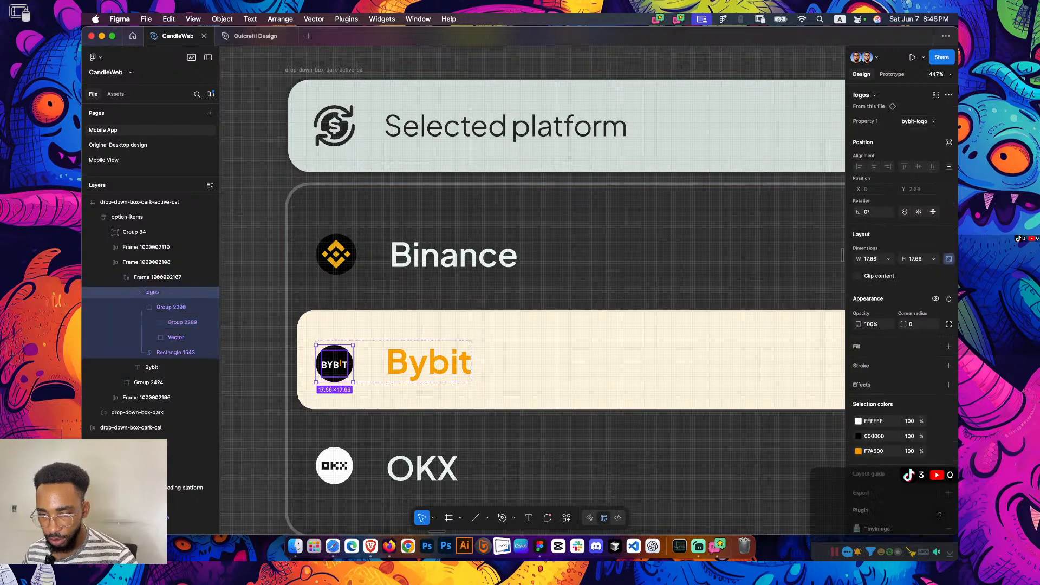
Replace the icon in drop-down-box-dark-cal with the copied round Bybit logo instance
scroll(472, 362, "down", 4)
scroll(471, 363, "up", 3)
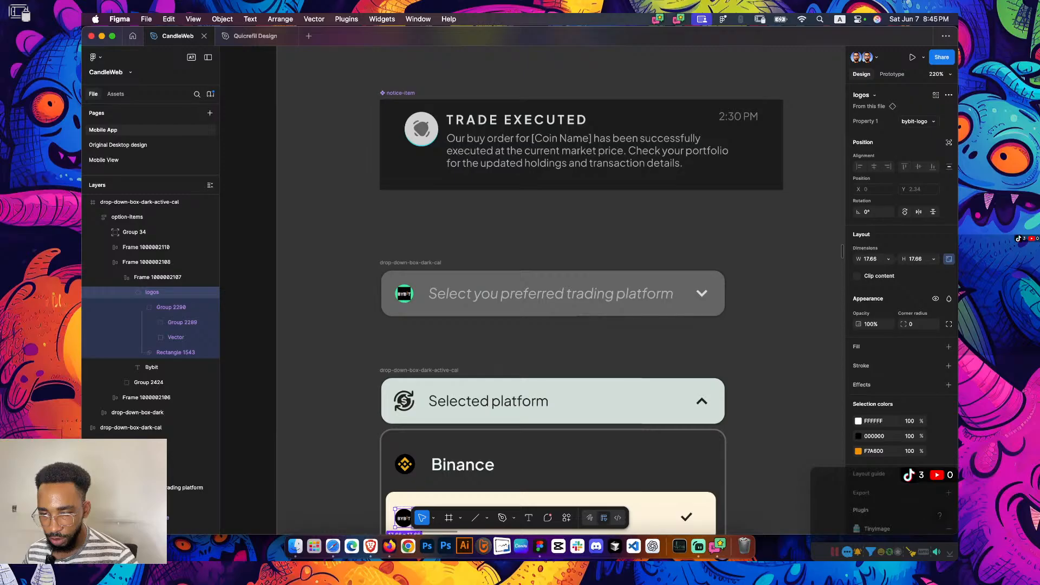
left_click(404, 293, "super")
scroll(407, 277, "up", 5)
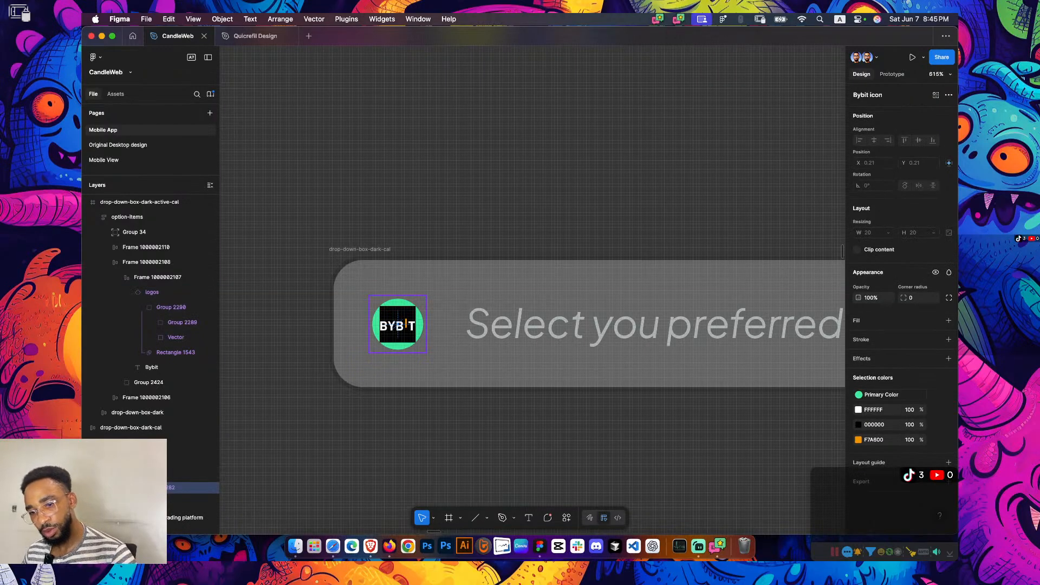
left_click(184, 472)
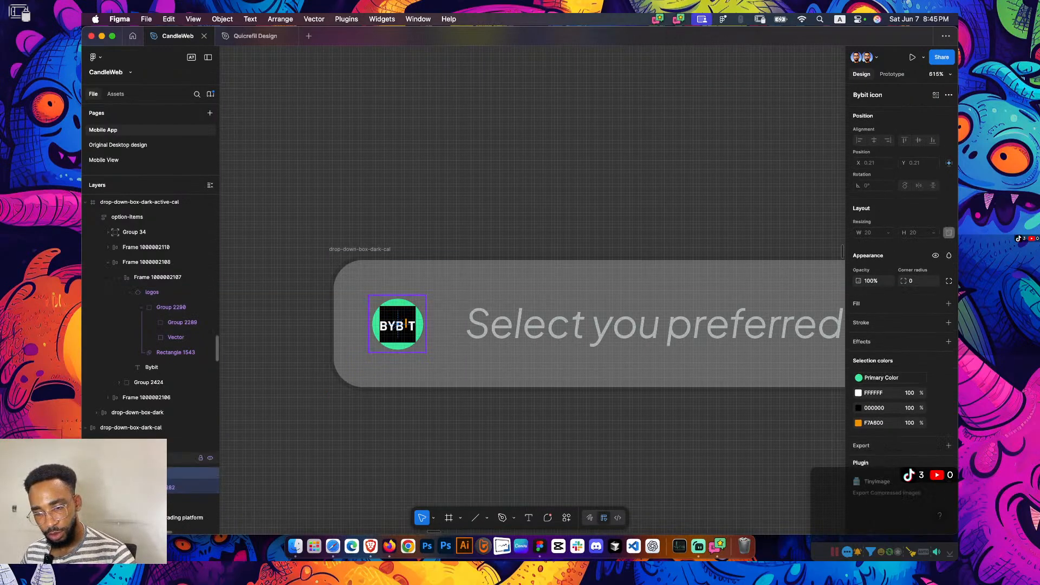
left_click(184, 458)
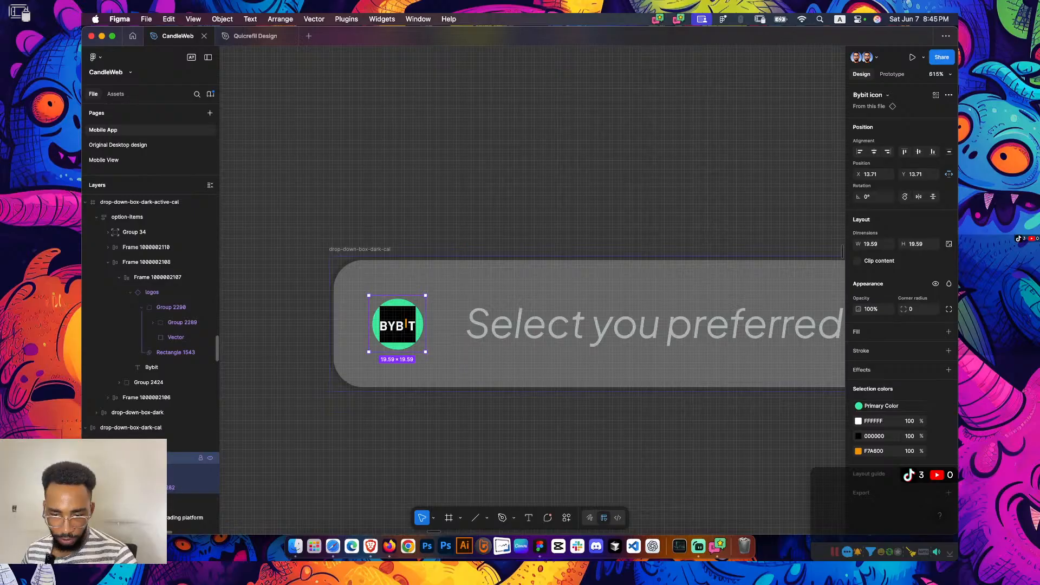
key("super+shift+r")
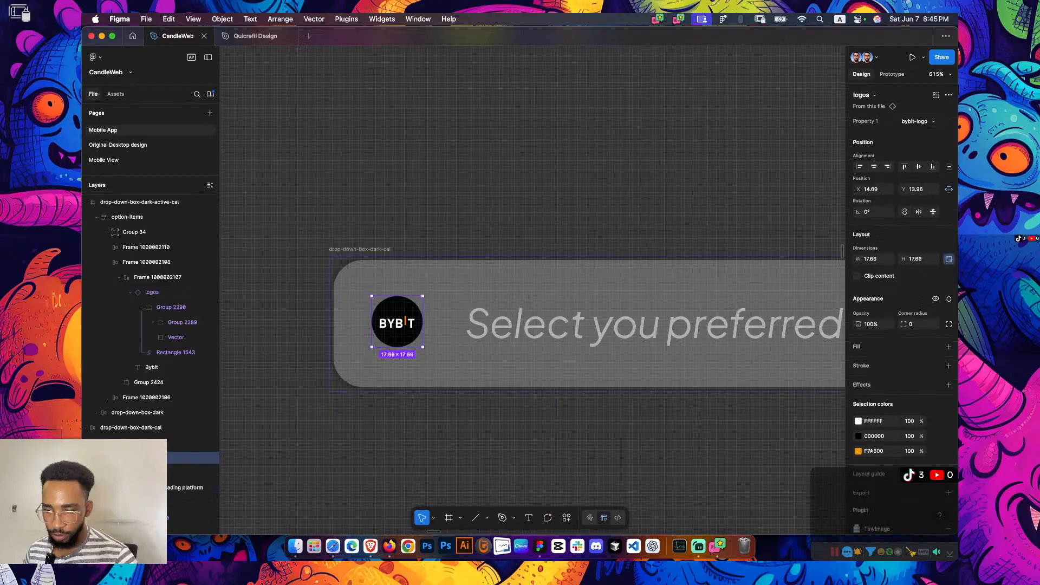
key("alt")
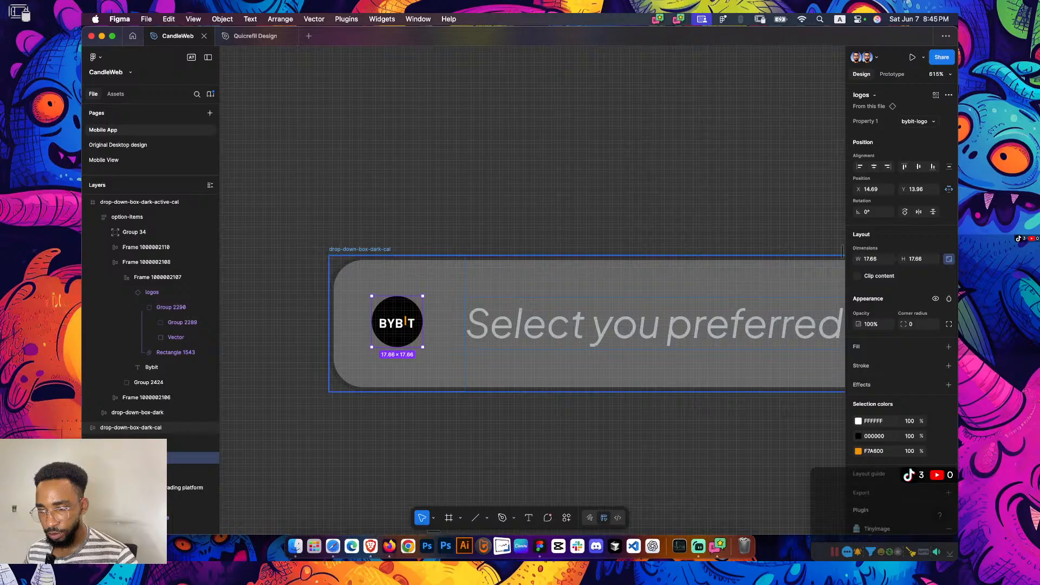
Try to paste the option row's Bybit logo into the icon group of the "Selected platform" header, and undo the change
scroll(438, 380, "down", 5)
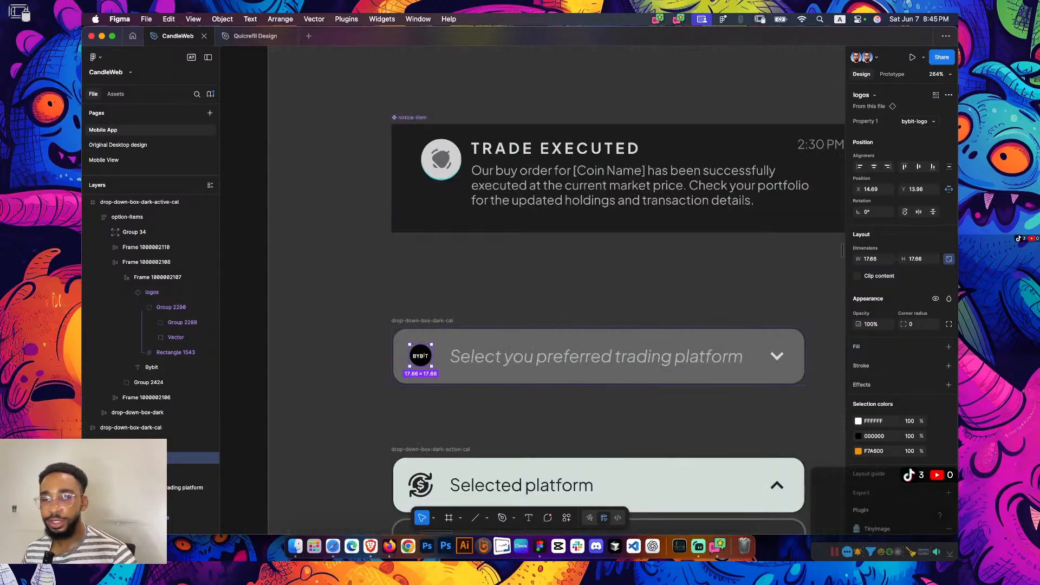
scroll(617, 282, "down", 5)
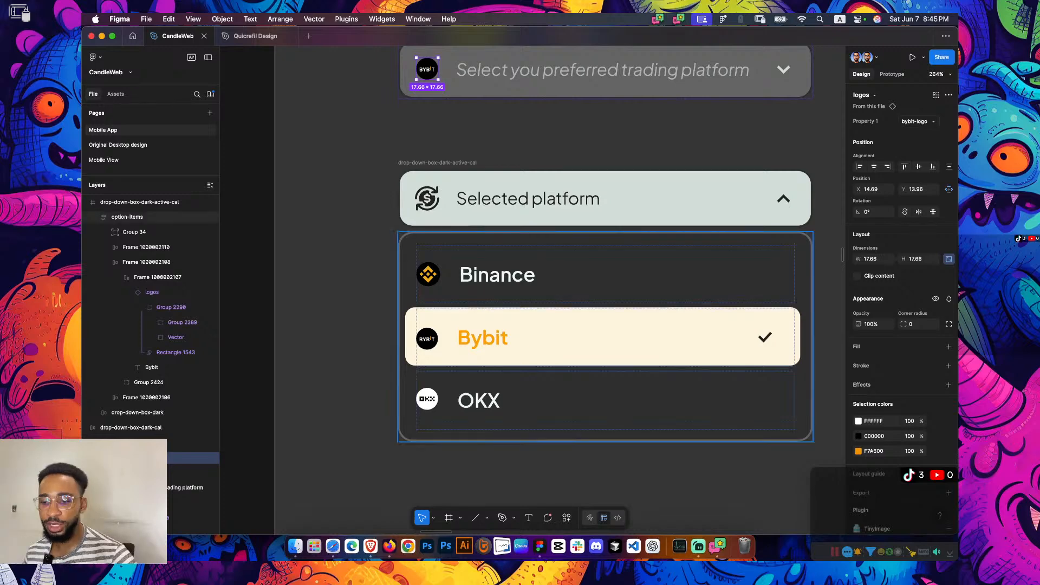
left_click(426, 338, "super")
key("shift+Return")
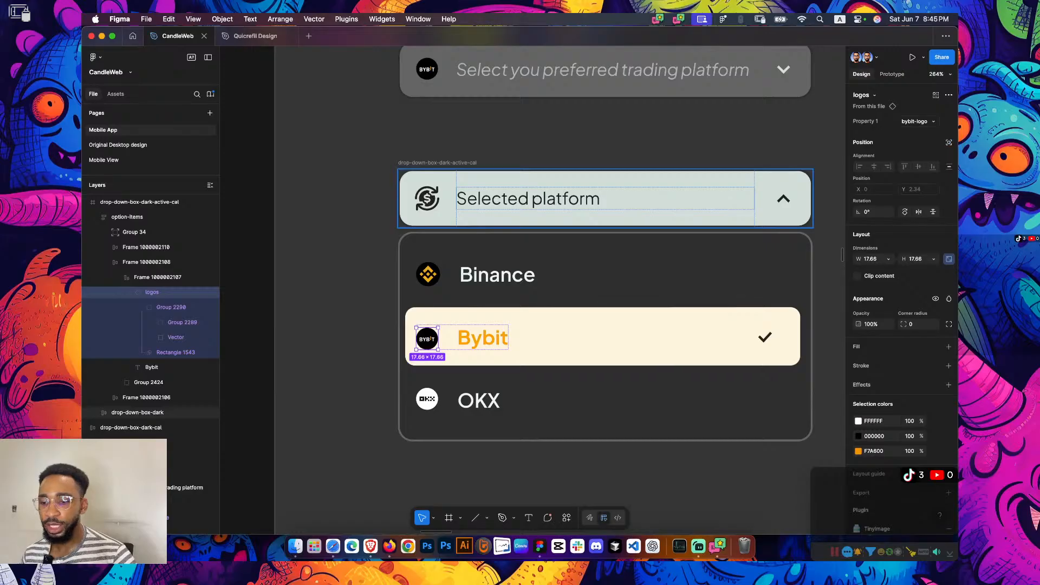
scroll(605, 303, "left", 5)
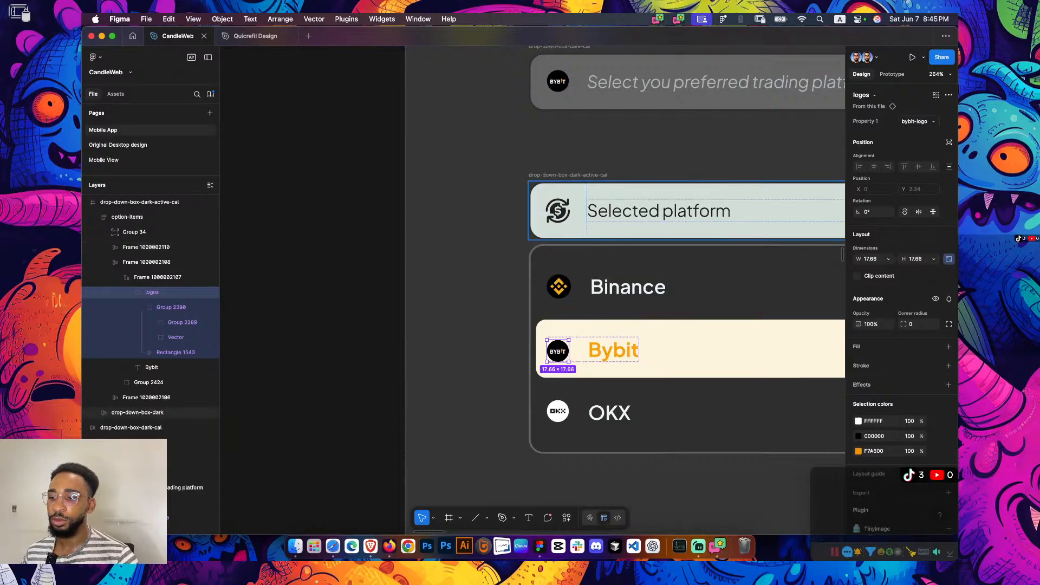
double_click(557, 210)
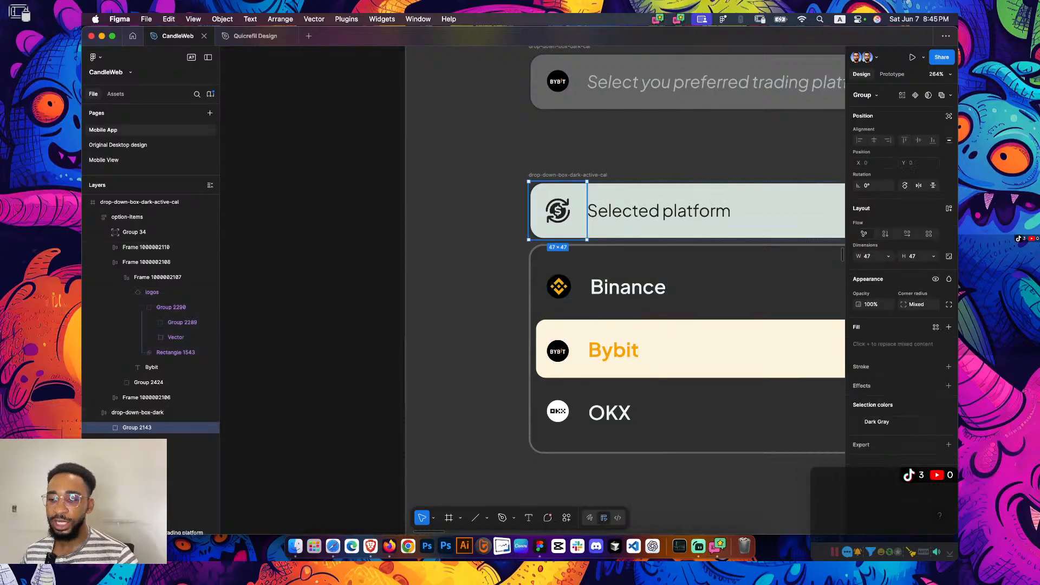
key("ctrl+v")
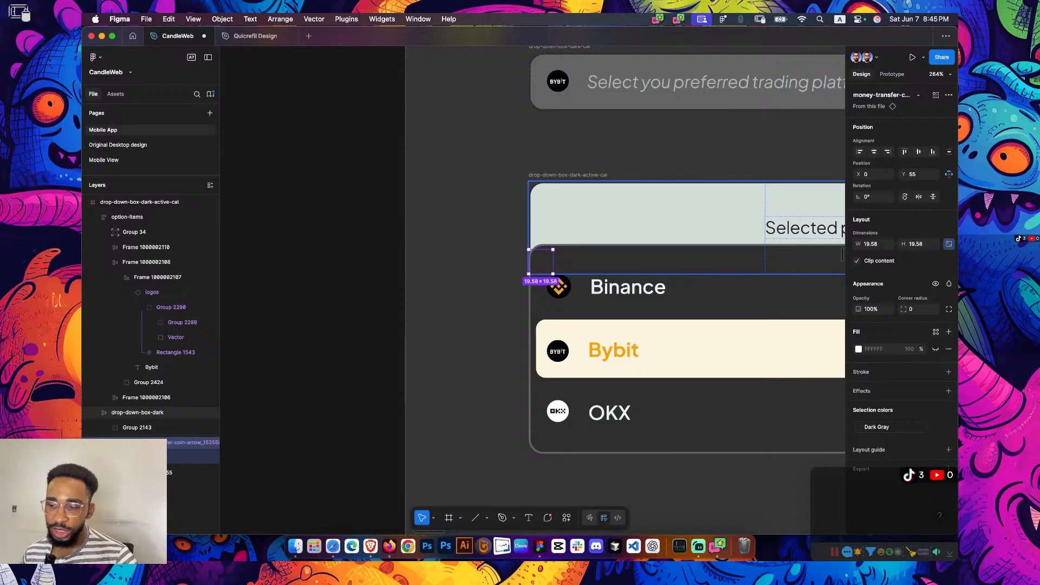
key("super+z")
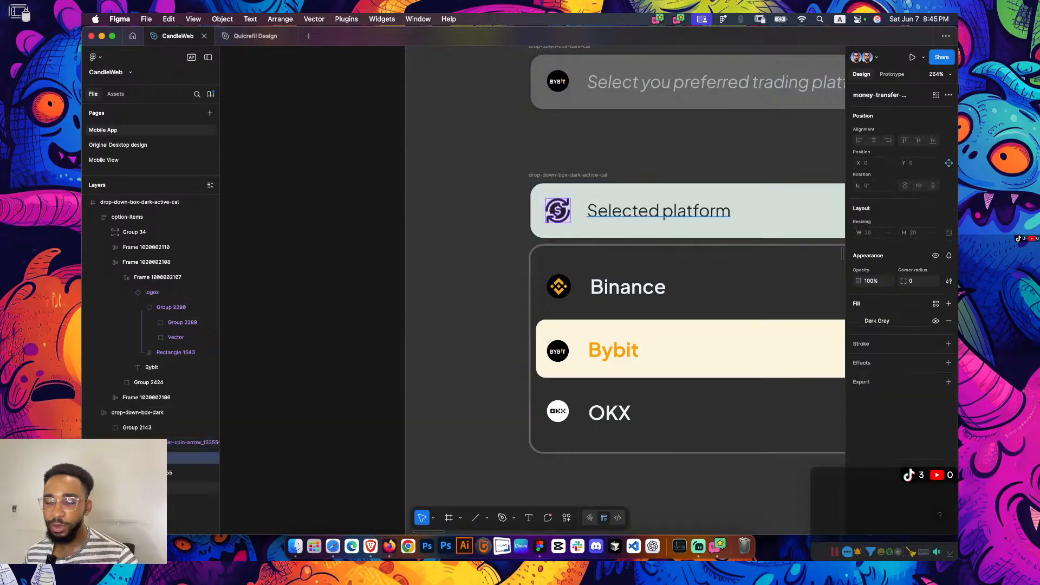
Copy the Bybit option's logo and replace the money-transfer icon in the "Selected platform" header with it
left_click(752, 349)
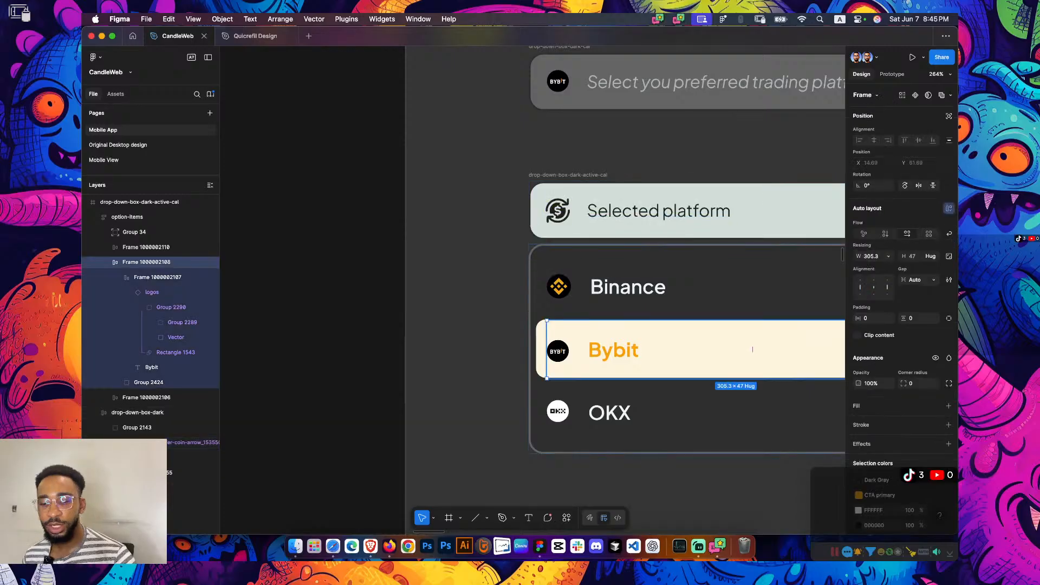
double_click(558, 351)
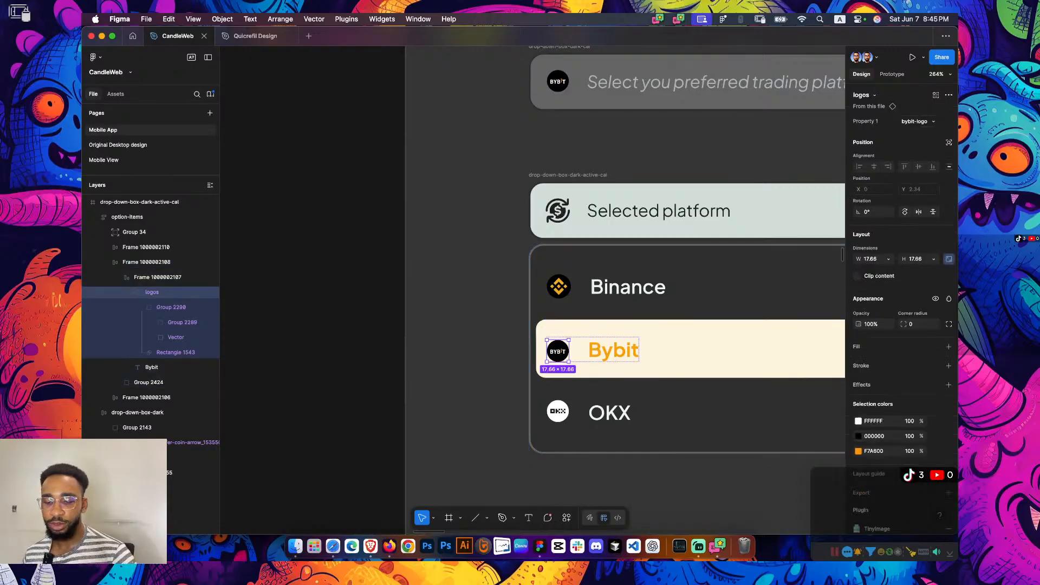
double_click(557, 210)
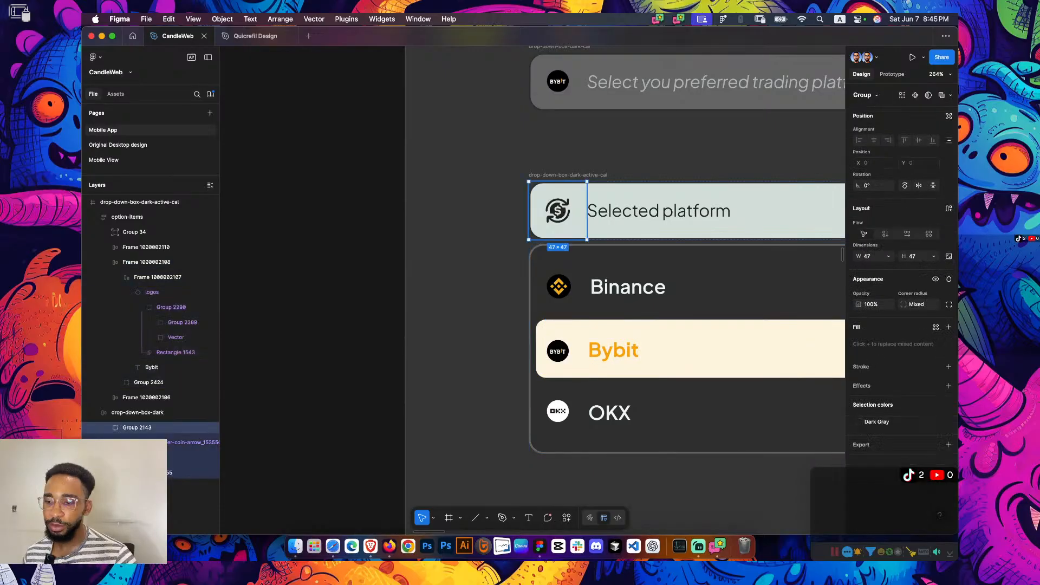
double_click(557, 210)
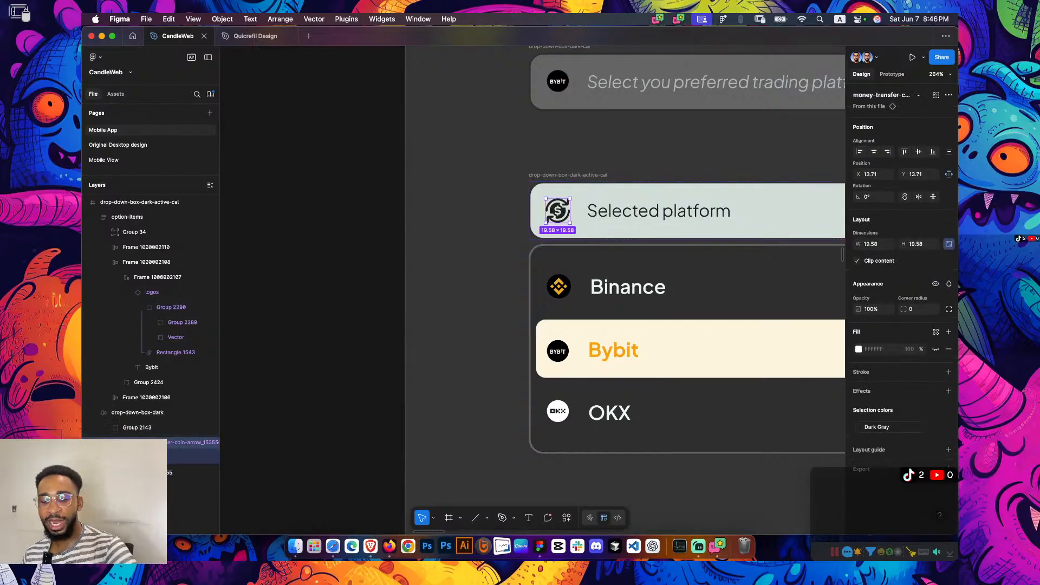
key("super+shift+r")
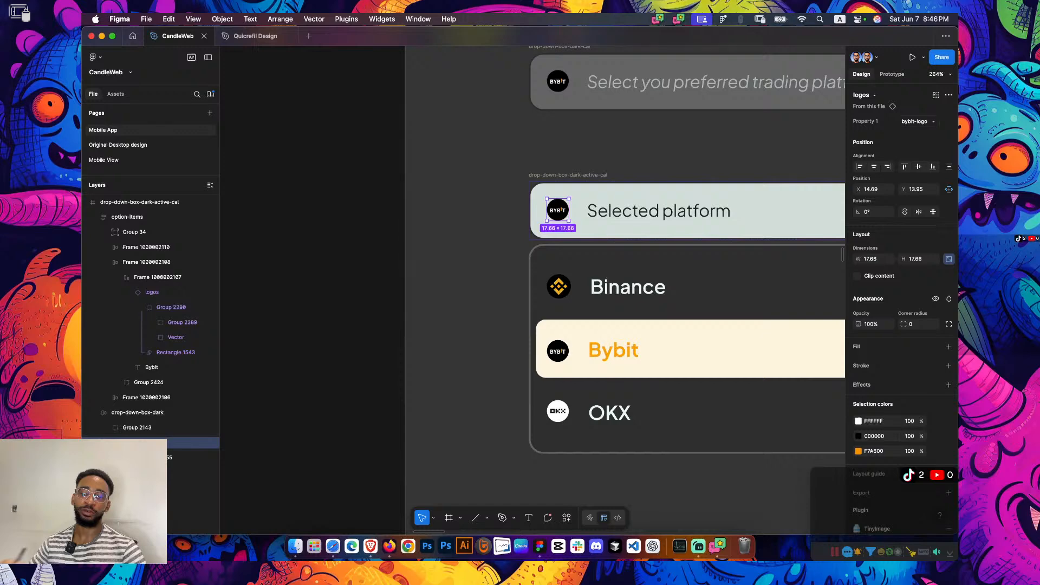
Apply the Plus 14px bold text style to the "Selected platform" text in the expanded dropdown's header
scroll(536, 290, "right", 3)
double_click(482, 225)
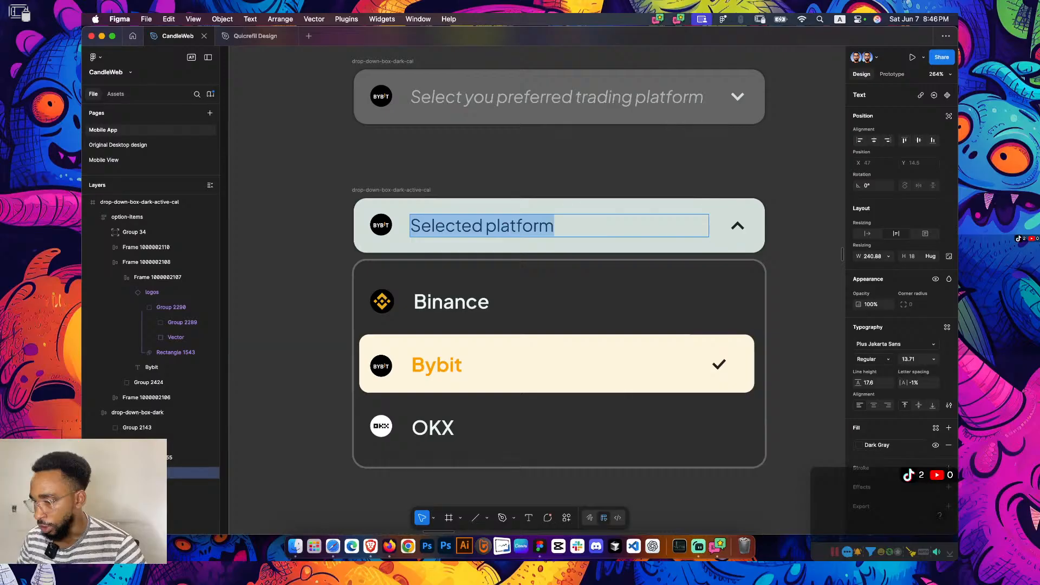
left_click(947, 327)
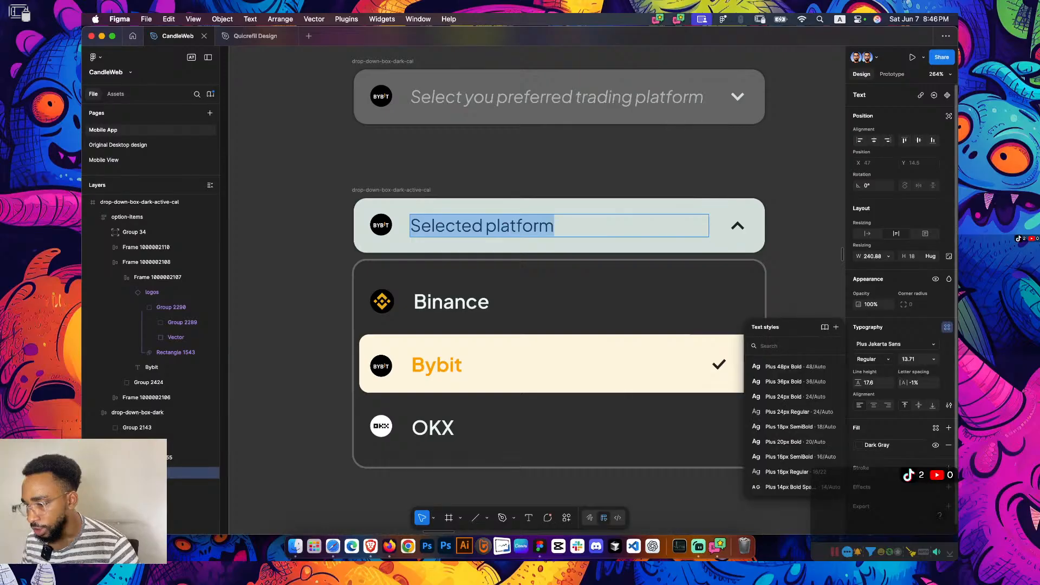
type("14")
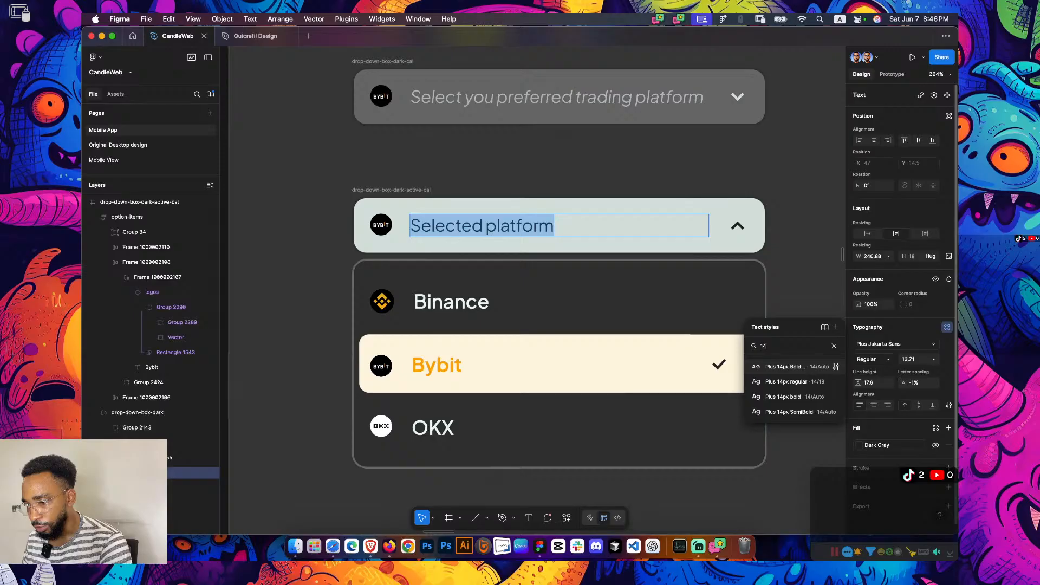
key("Return")
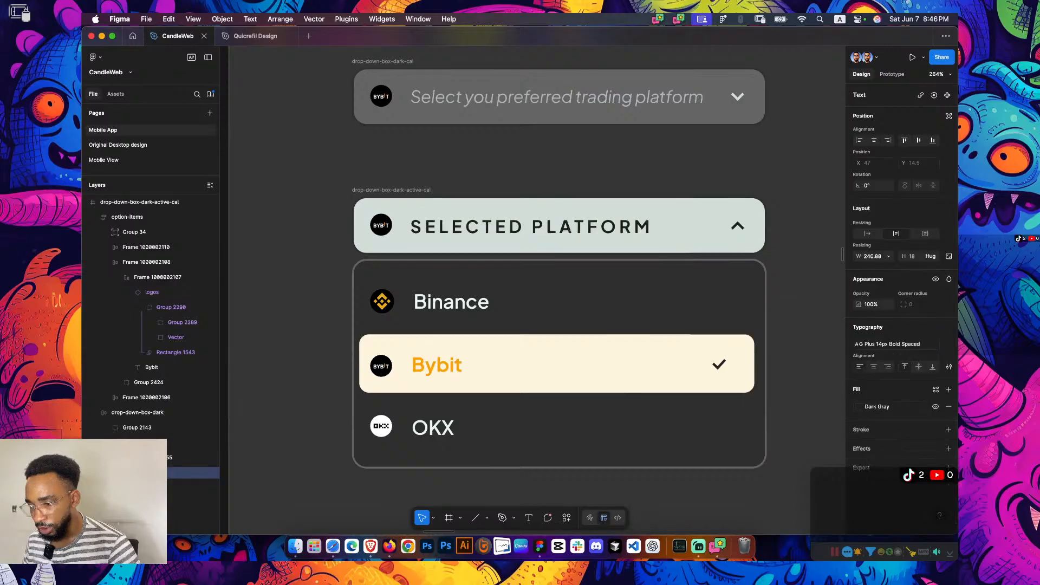
left_click(887, 344)
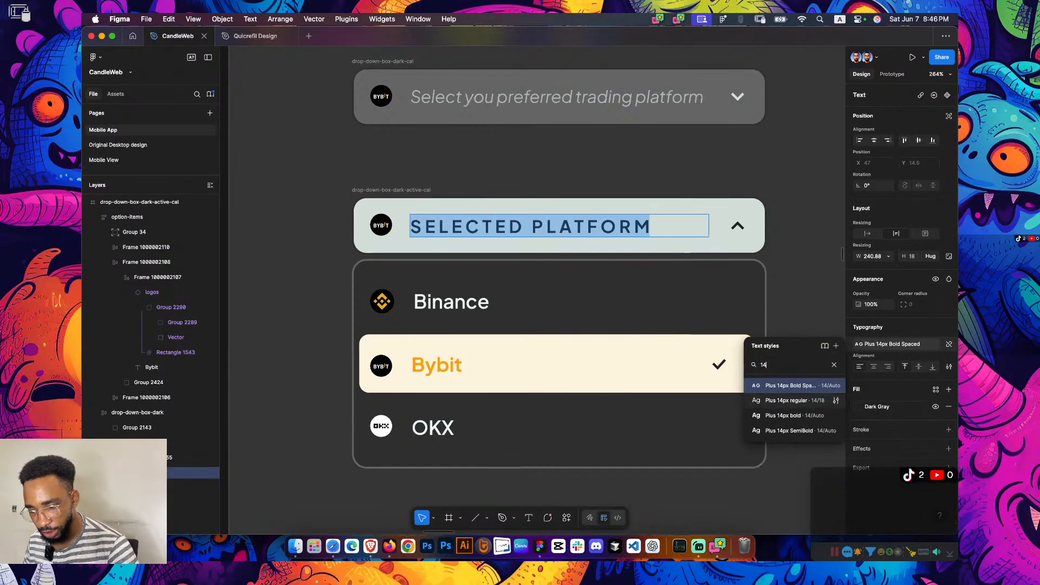
left_click(793, 400)
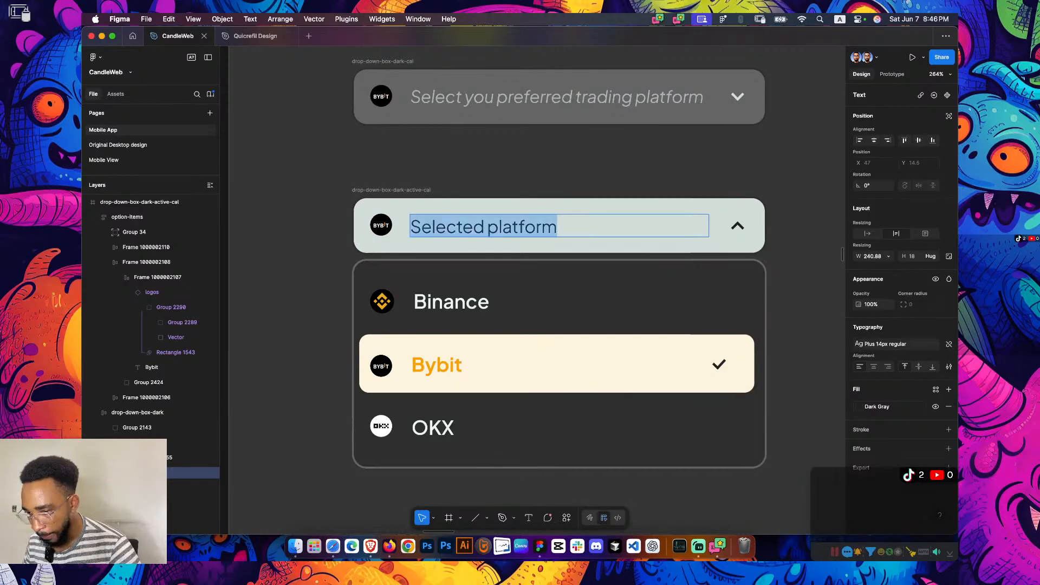
left_click(886, 343)
left_click(793, 416)
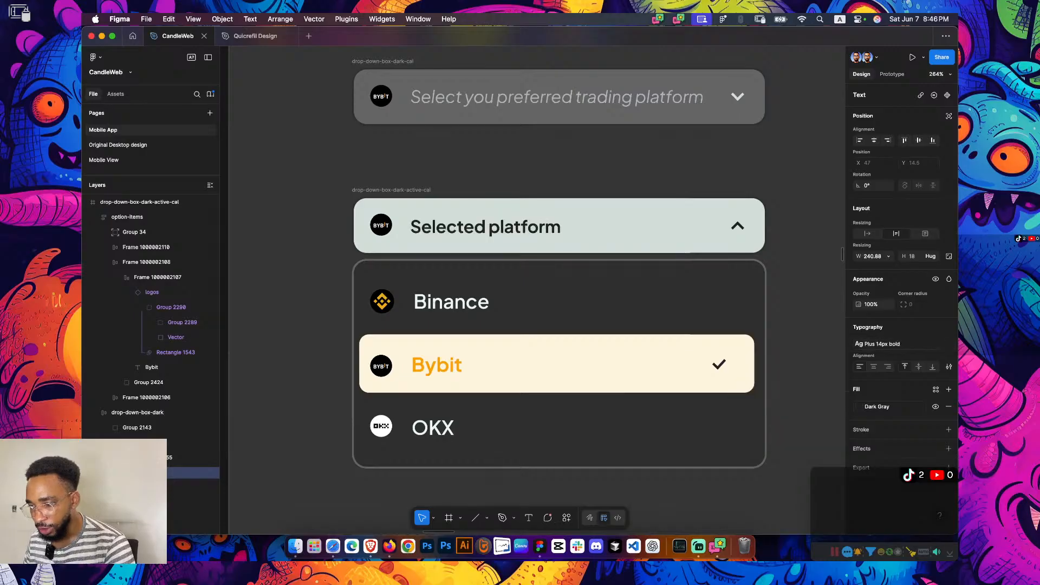
Replace the "Selected platform" text in the expanded dropdown's header with "Bybit"
key("Return")
type("Bybit")
key("Escape")
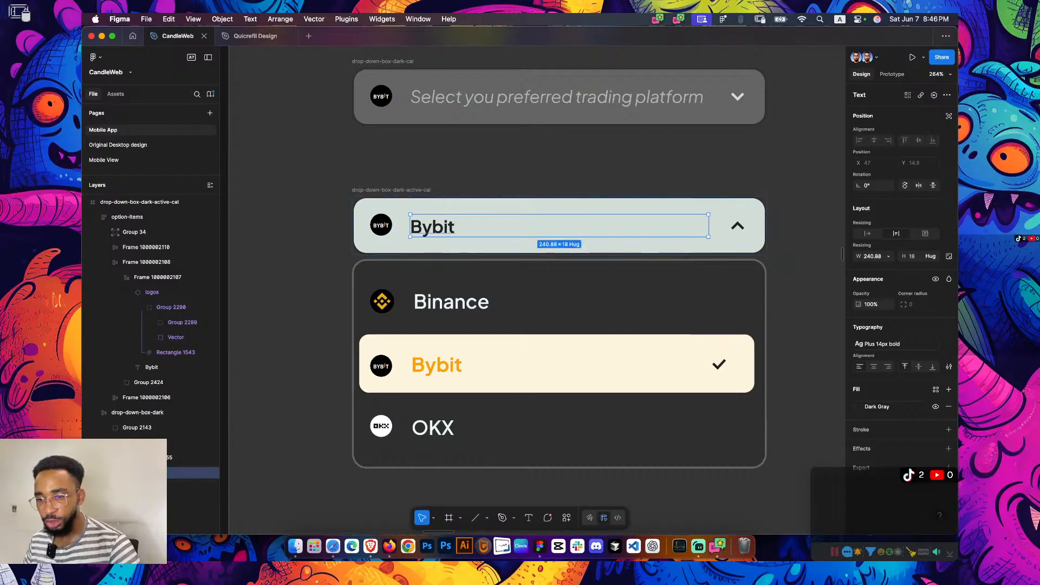
key("Escape")
Copy the properties of the expanded header's Bybit text and paste them onto the collapsed dropdown's placeholder text
scroll(558, 225, "up", 2)
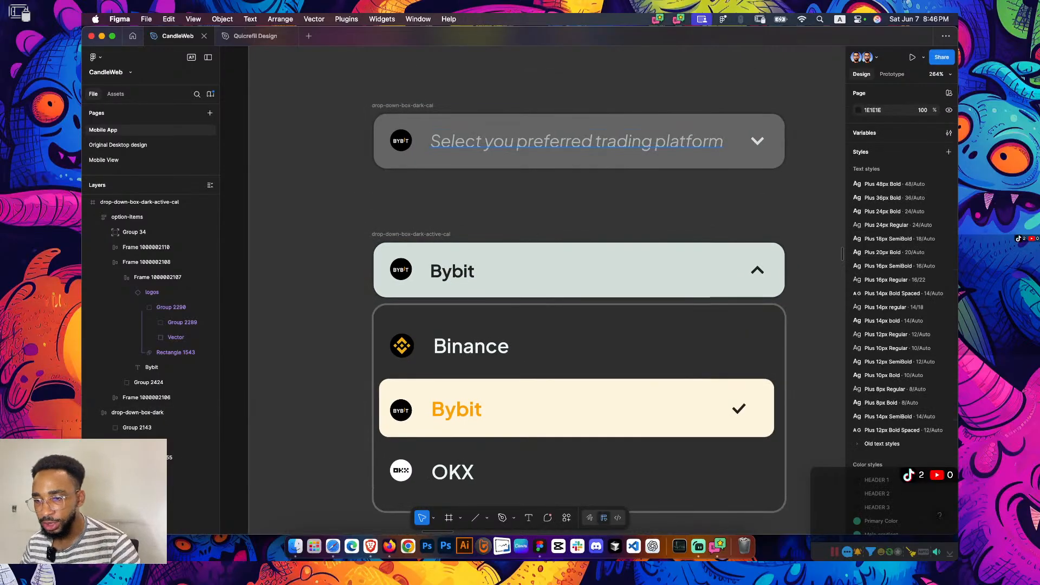
left_click(576, 141)
key("Return")
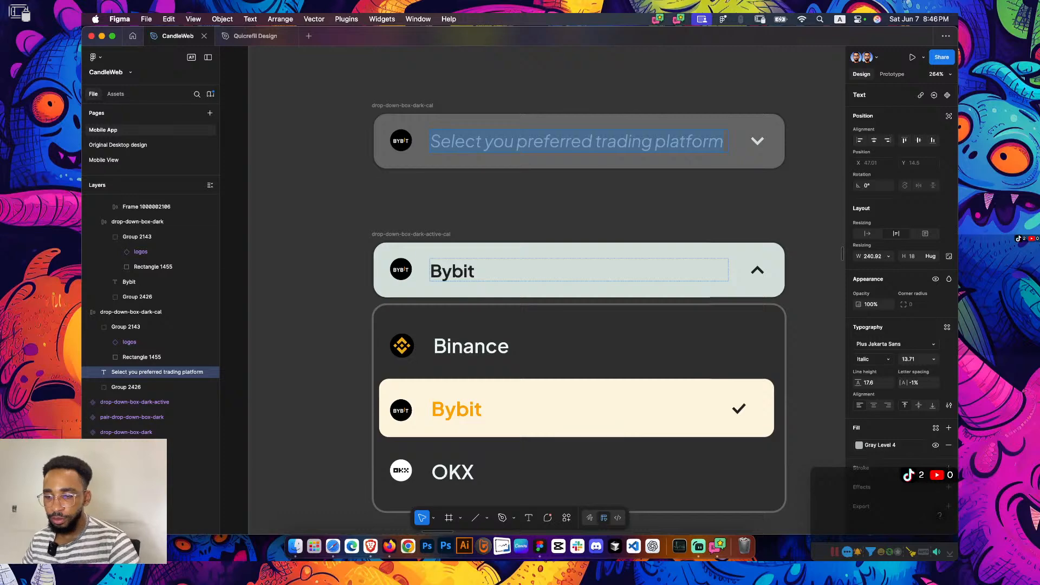
double_click(474, 264)
key("Escape")
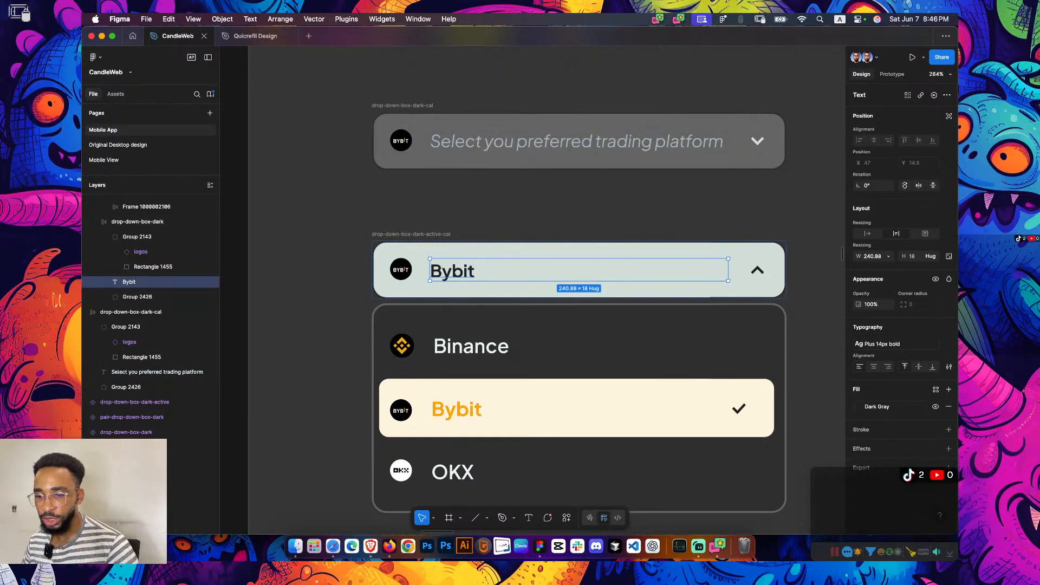
key("Escape")
left_click(542, 211)
left_click(452, 271, "super")
key("alt")
left_click(577, 141)
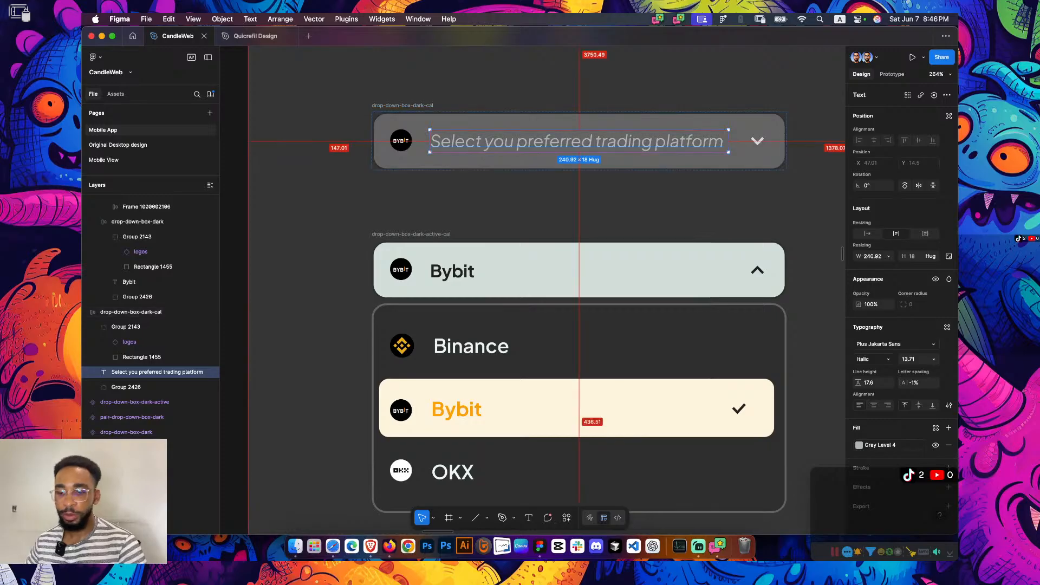
key("super+alt+v")
Replace the collapsed dropdown's placeholder text with "Bybit"
key("Return")
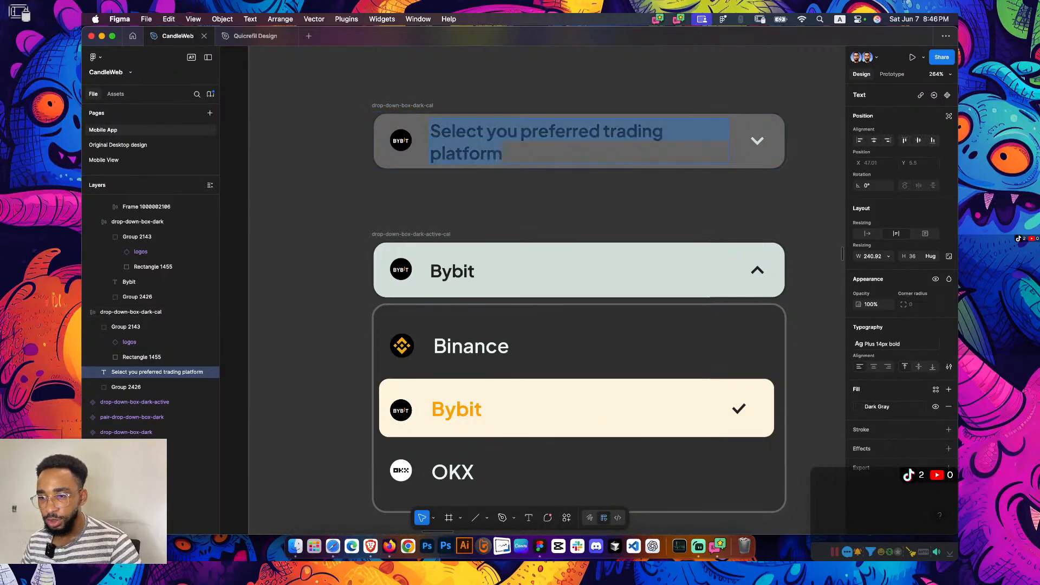
type("By")
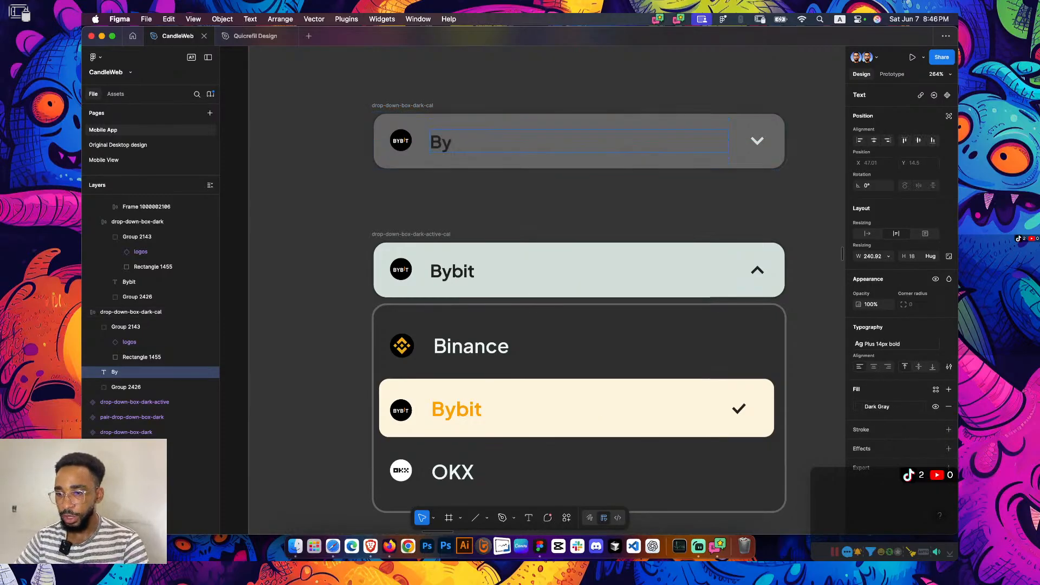
type("bit")
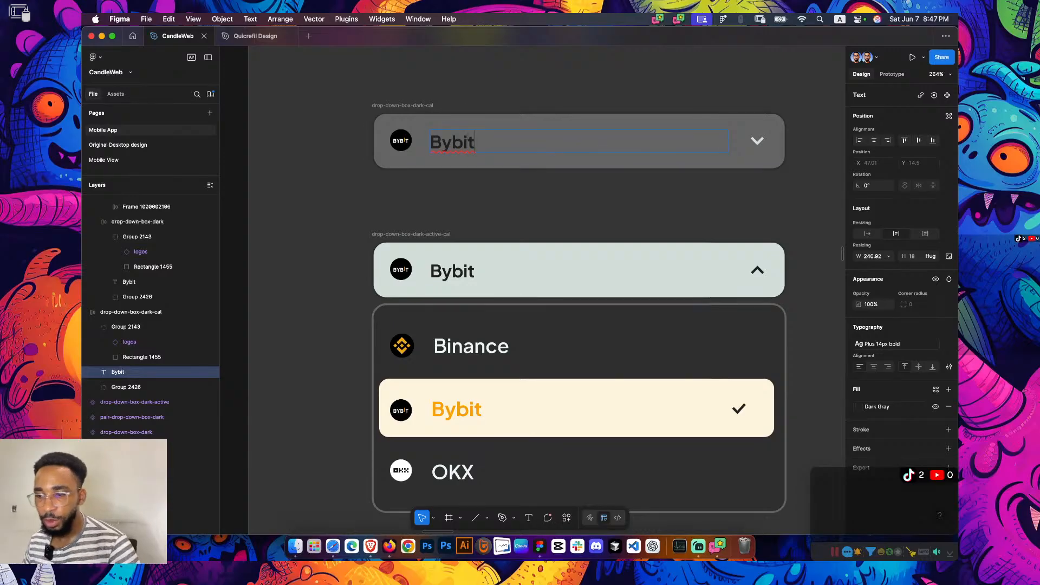
key("Escape")
Try the White colour style on the collapsed dropdown's Bybit text and undo it
left_click(877, 406)
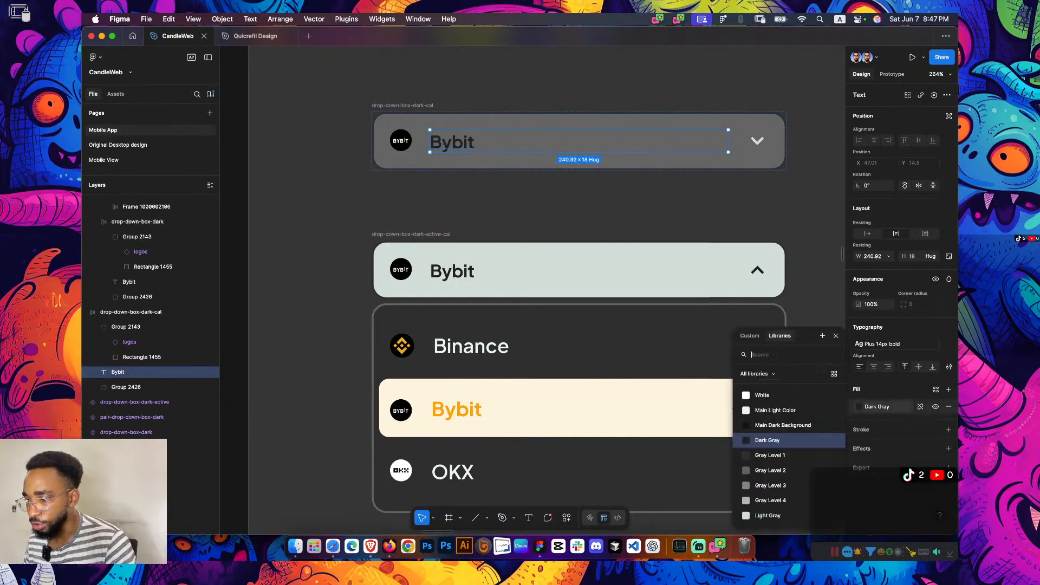
left_click(761, 394)
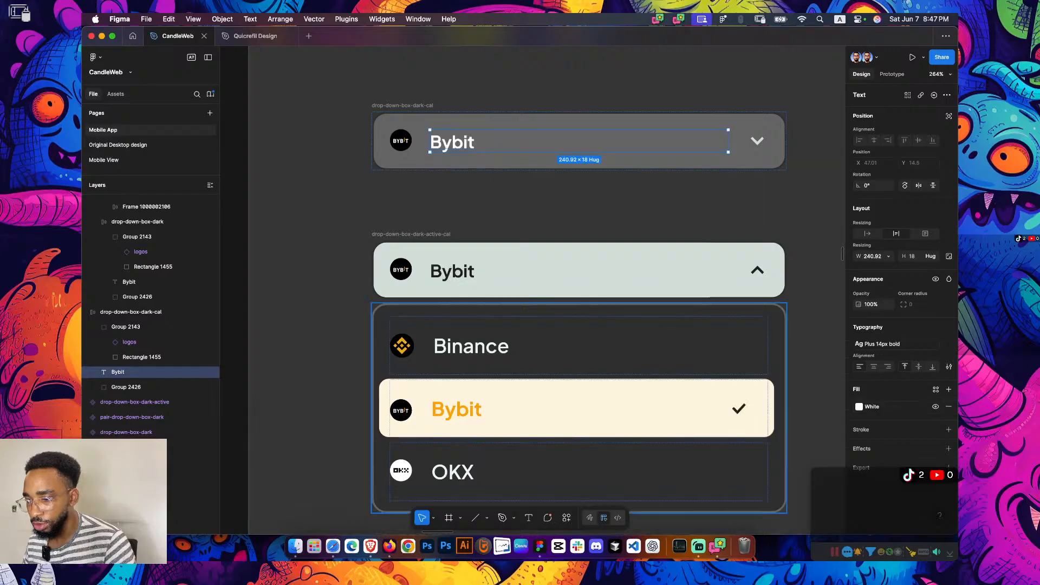
key("super+z")
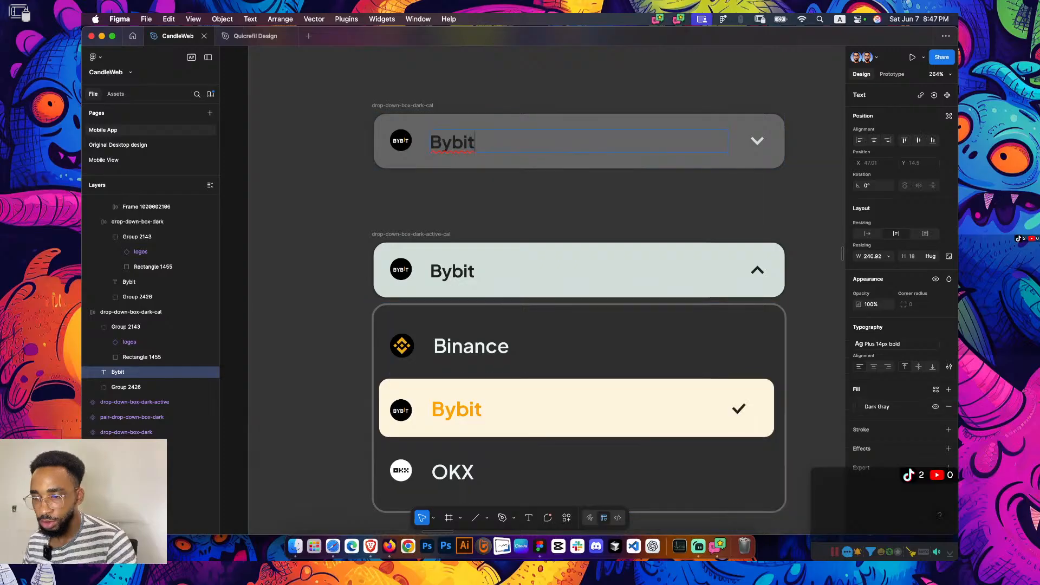
Set the fill of the collapsed dropdown's Bybit text to the Light Gray colour style
left_click(888, 406)
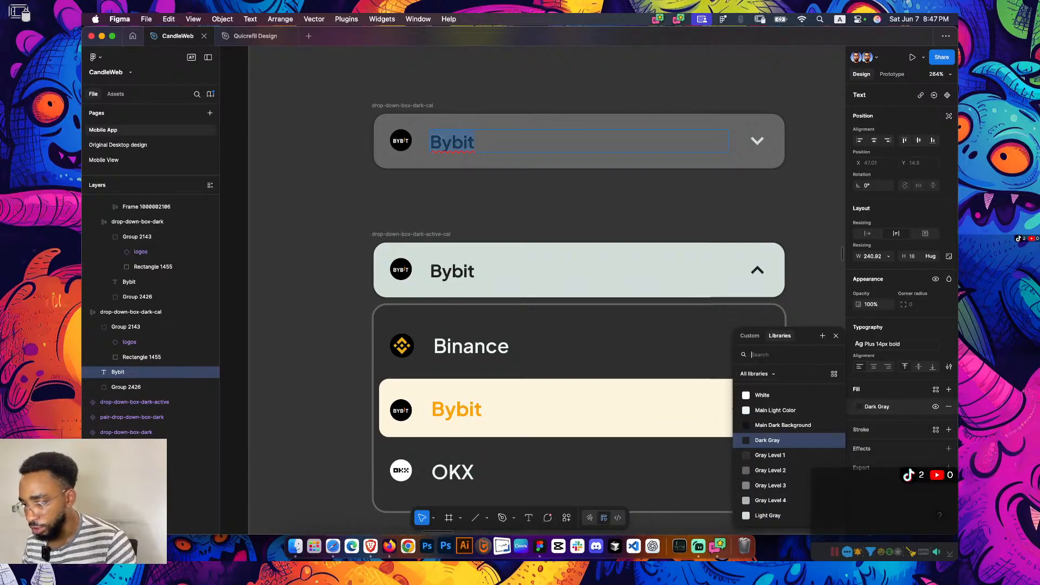
left_click(780, 500)
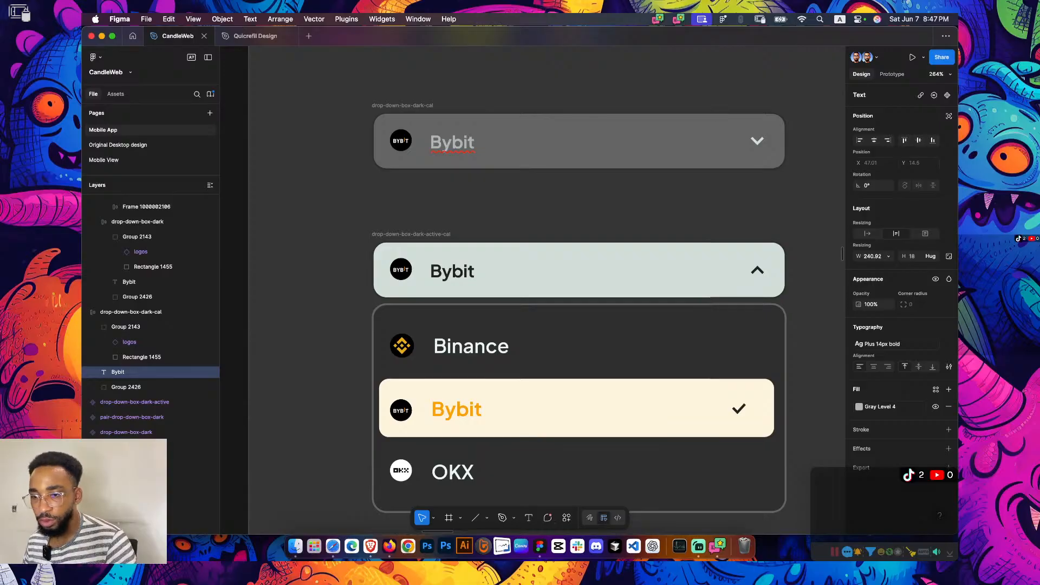
left_click(920, 406)
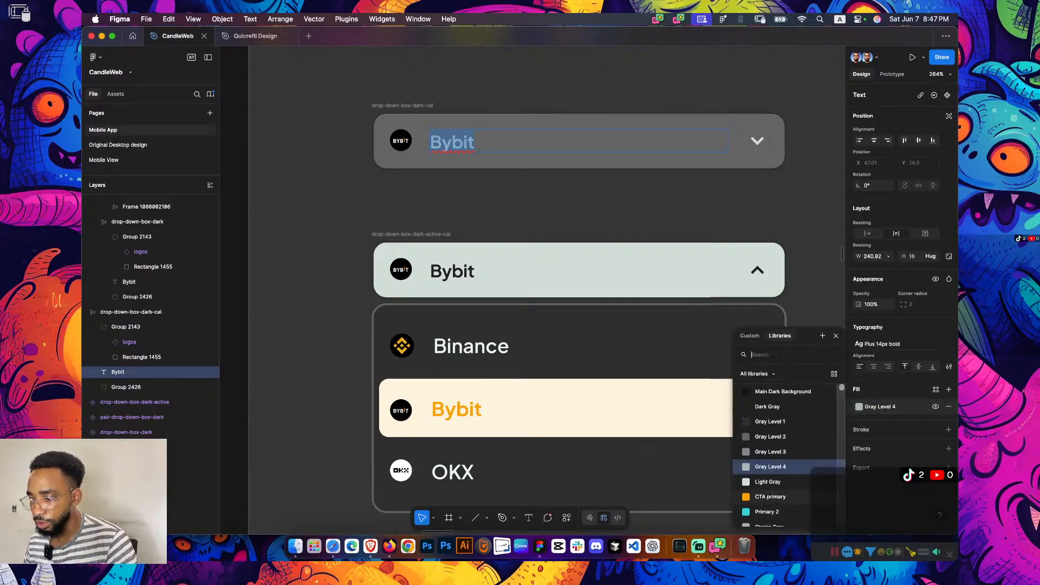
left_click(768, 482)
key("Escape")
left_click(649, 211)
Move the expanded dropdown frame up closer beneath the collapsed one, to X 100 and Y 3821
scroll(650, 227, "down", 3)
scroll(650, 227, "up", 2)
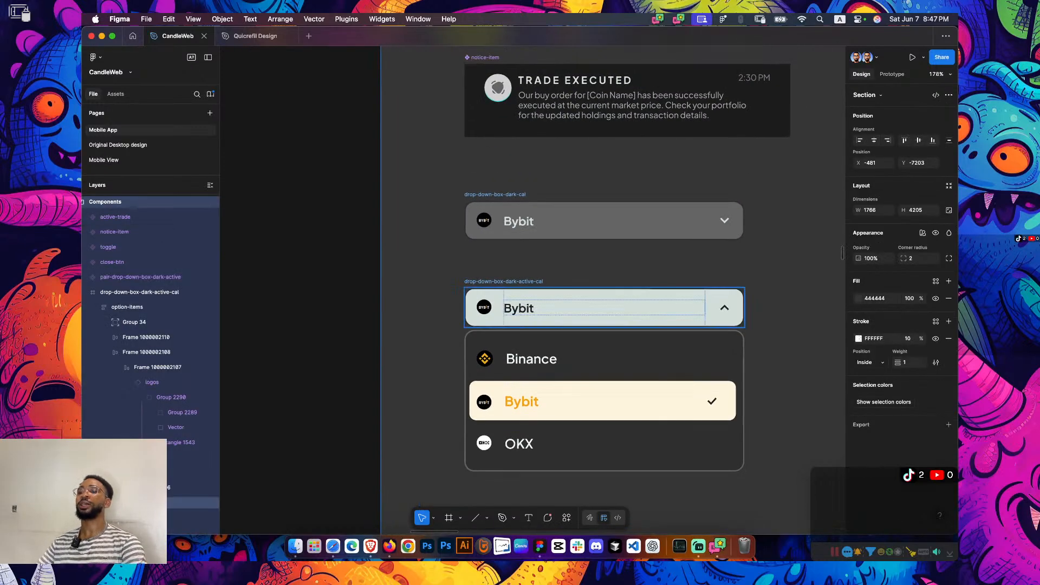
left_click_drag(692, 306, 696, 287)
key("super+z")
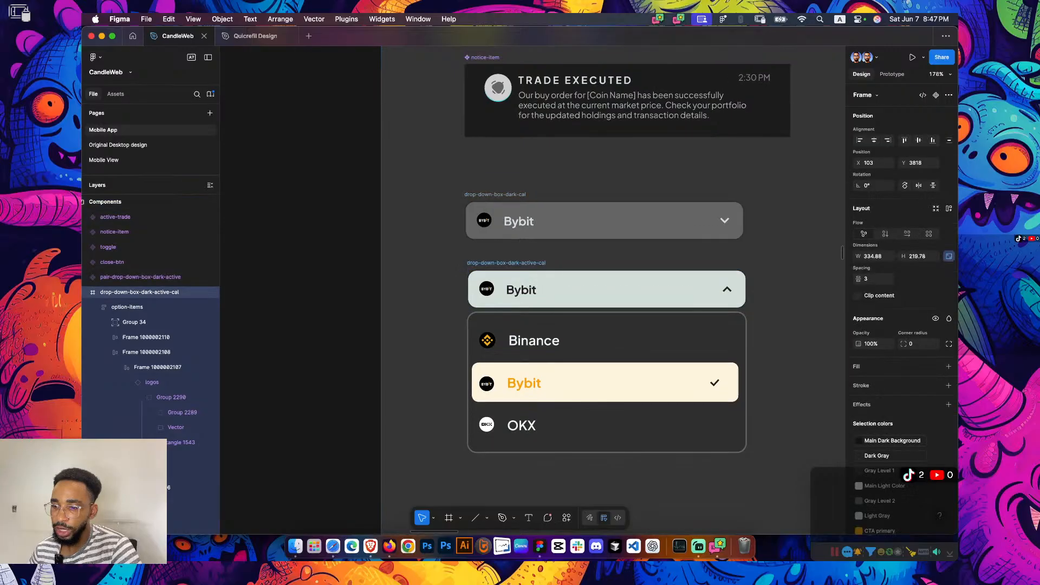
left_click_drag(611, 317, 608, 320)
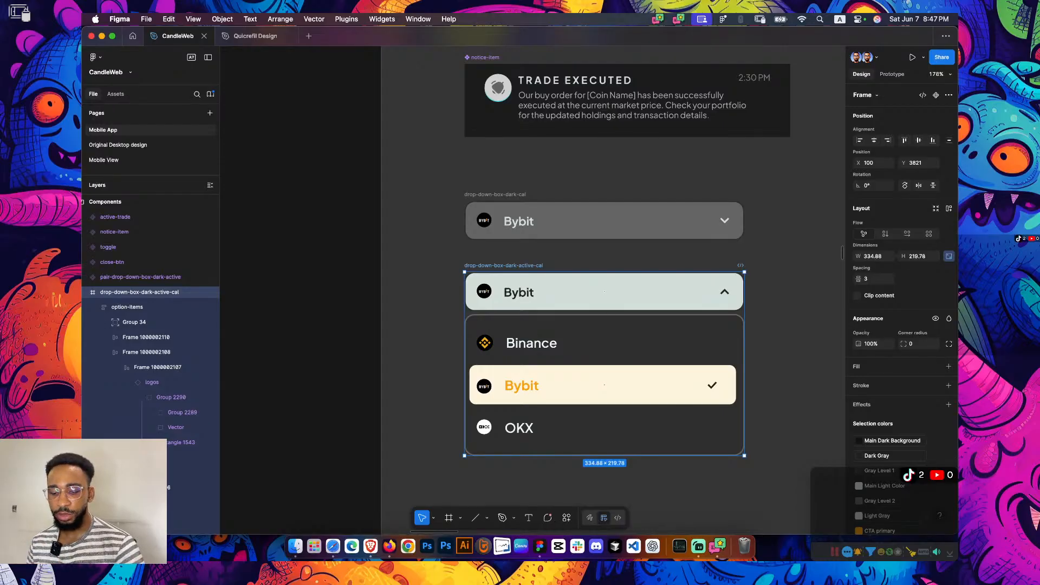
Show the prototype connections of the expanded dropdown frame
key("shift+e")
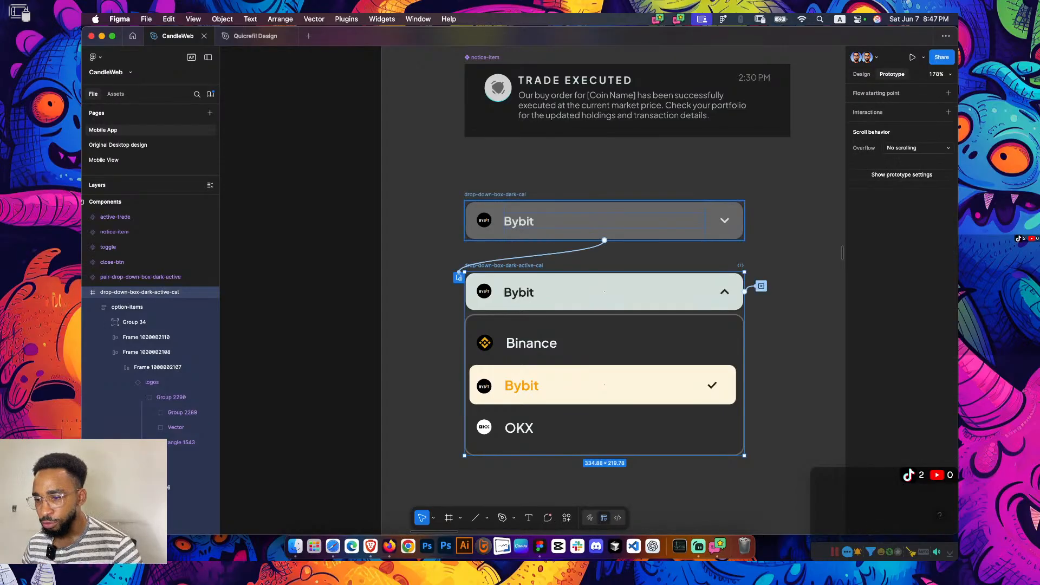
scroll(650, 232, "down", 5)
scroll(666, 232, "up", 6)
key("Escape")
Copy the collapsed Bybit dropdown and use it to replace the Exchange dropdown in the Subscription screen
left_click(671, 221)
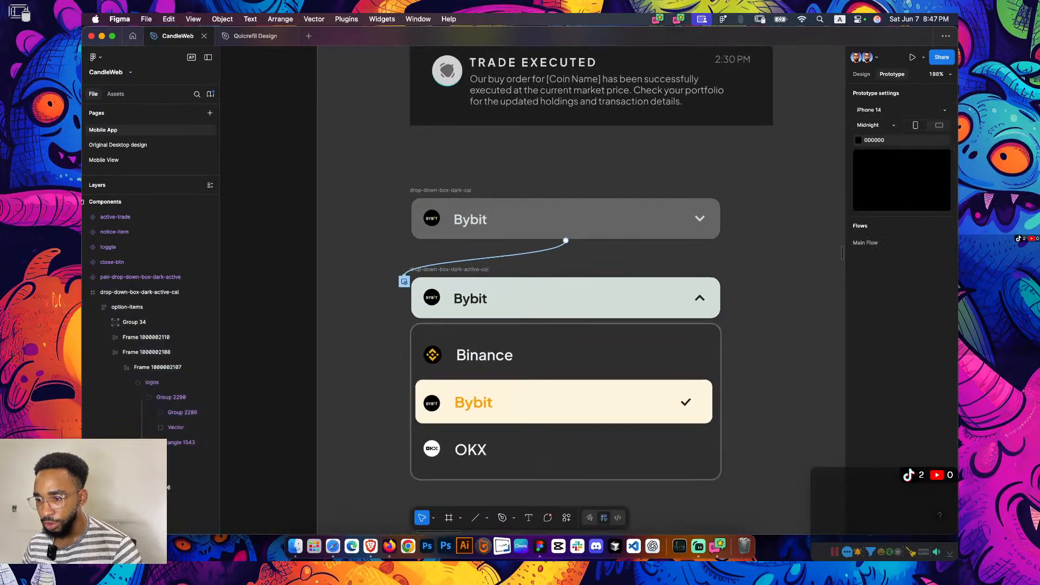
scroll(710, 247, "down", 5)
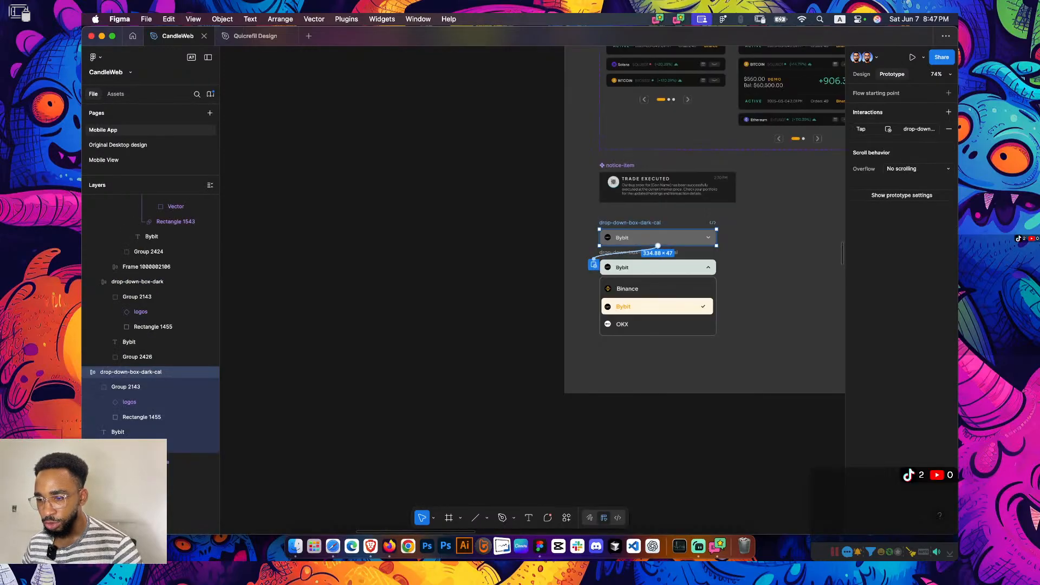
scroll(710, 247, "down", 8)
scroll(704, 271, "down", 10)
scroll(704, 271, "down", 4)
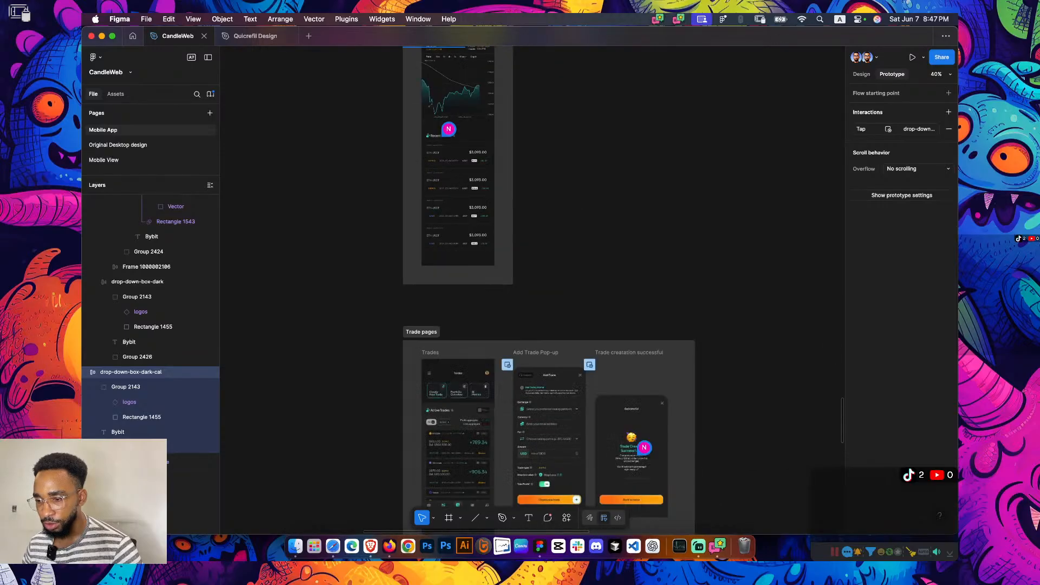
key("shift+2")
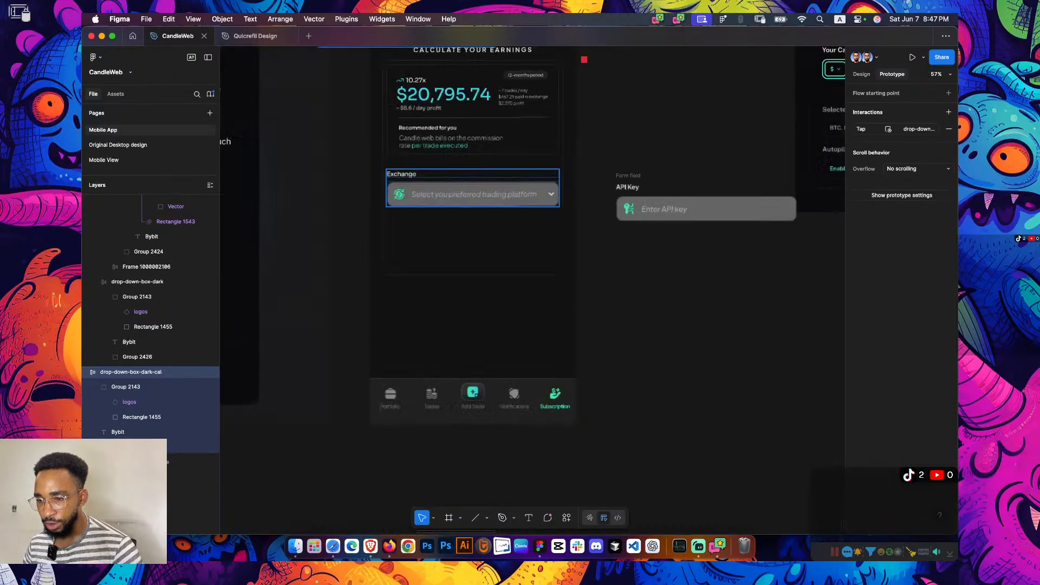
double_click(471, 182)
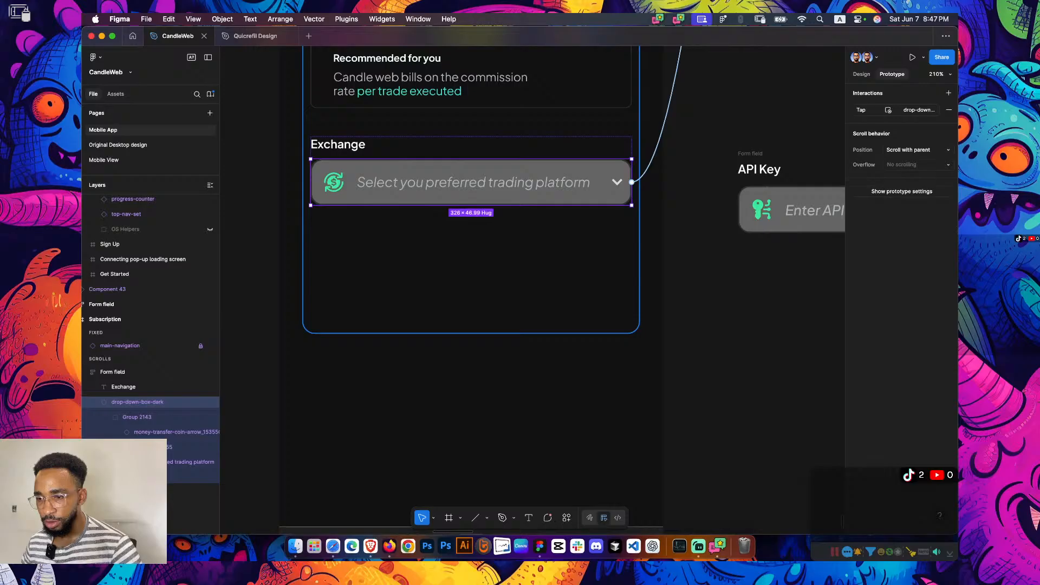
key("super+z")
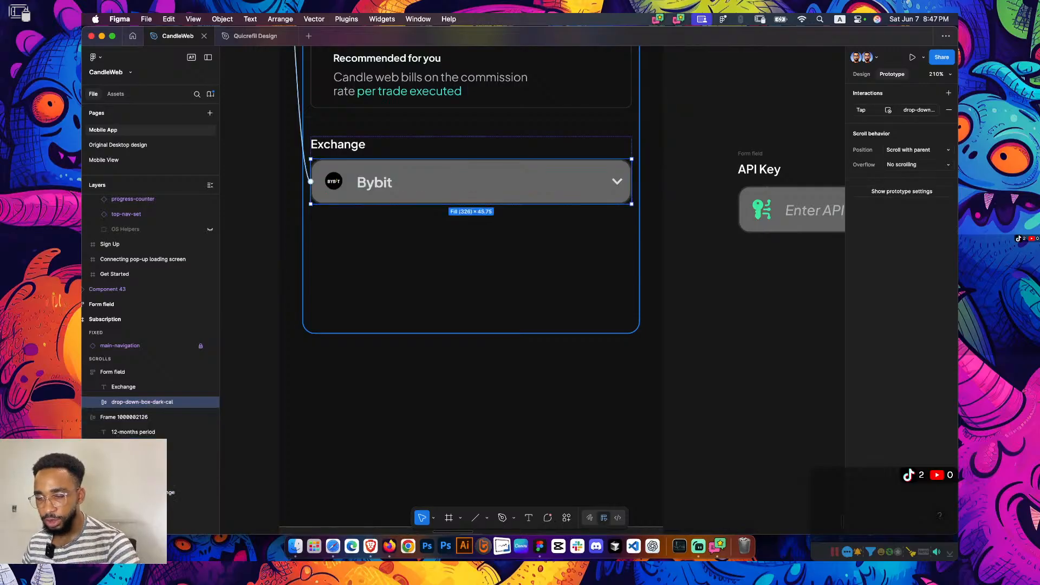
key("Escape")
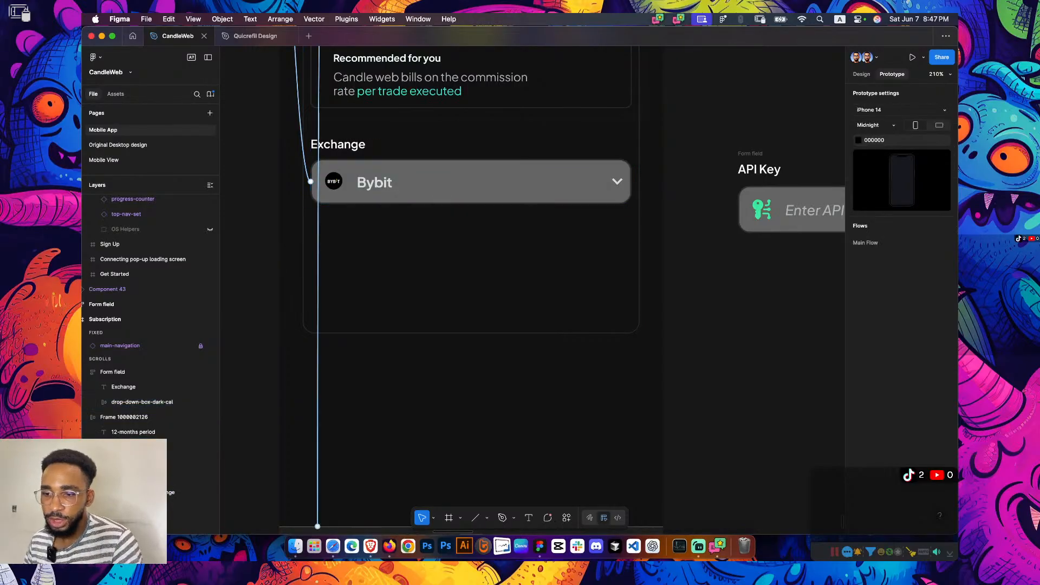
Switch to design mode and open a prototype preview of the Subscription frame
scroll(649, 209, "down", 3)
scroll(532, 290, "up", 3)
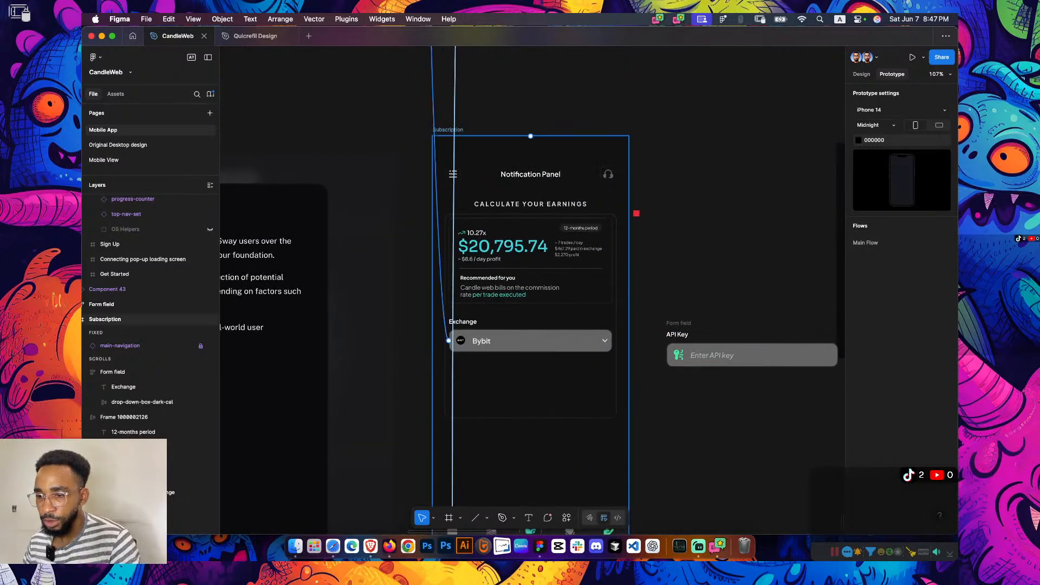
left_click(448, 129)
key("shift+e")
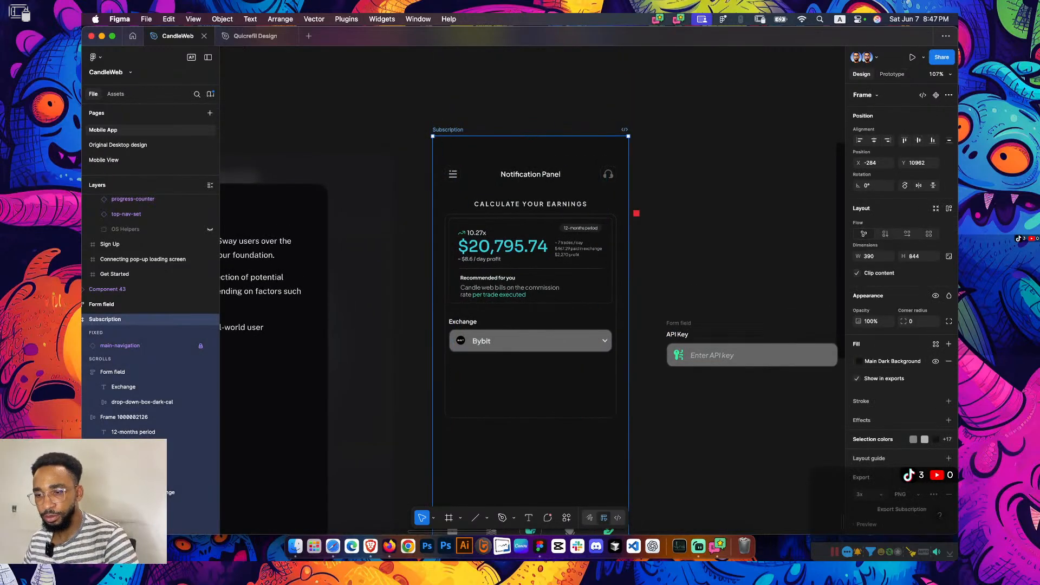
key("shift+space")
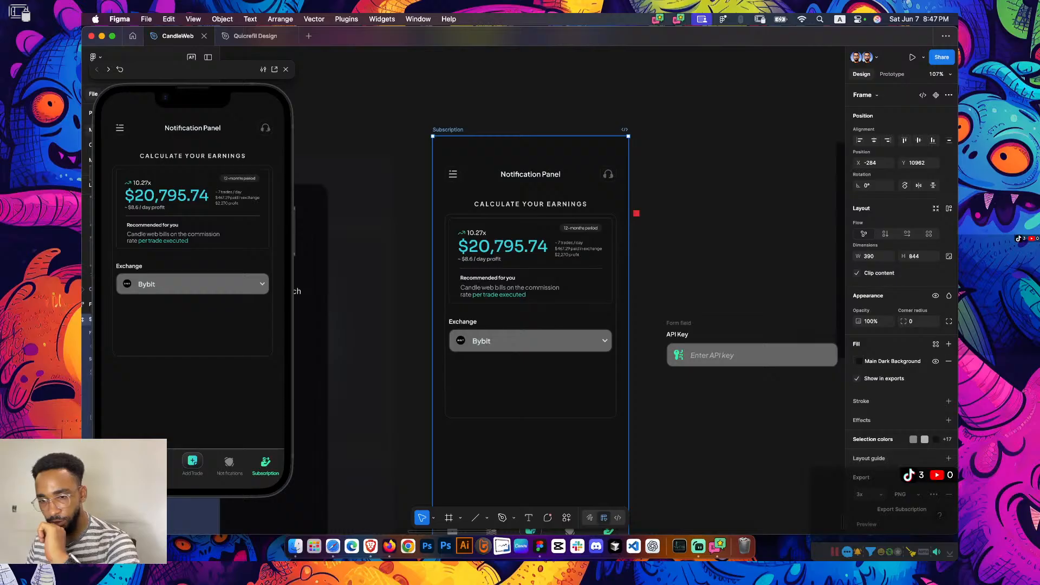
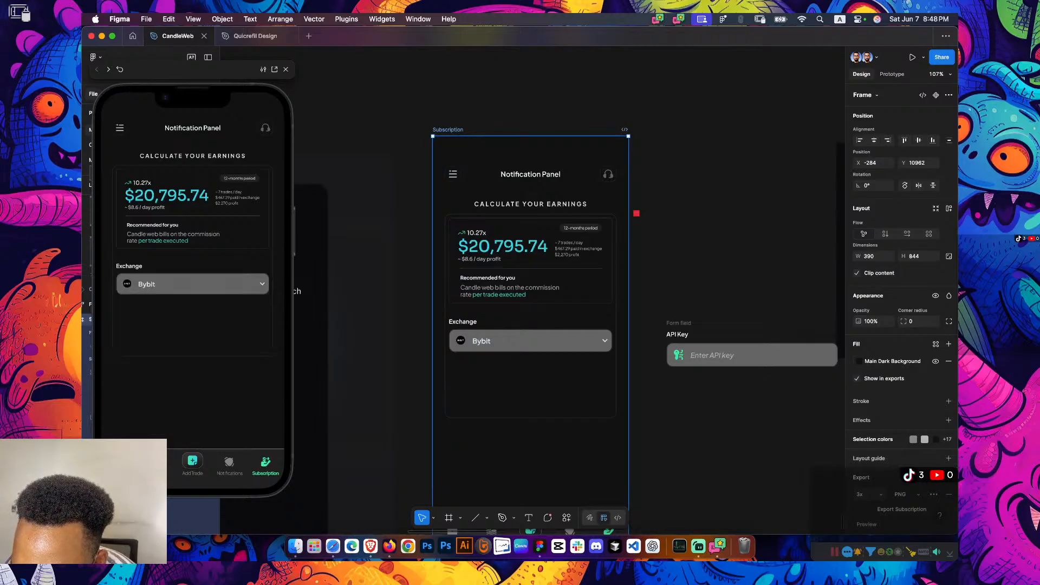
Move the expanded Bybit dropdown frame farther down from the collapsed one, leaving a larger gap between them
scroll(613, 290, "up", 15)
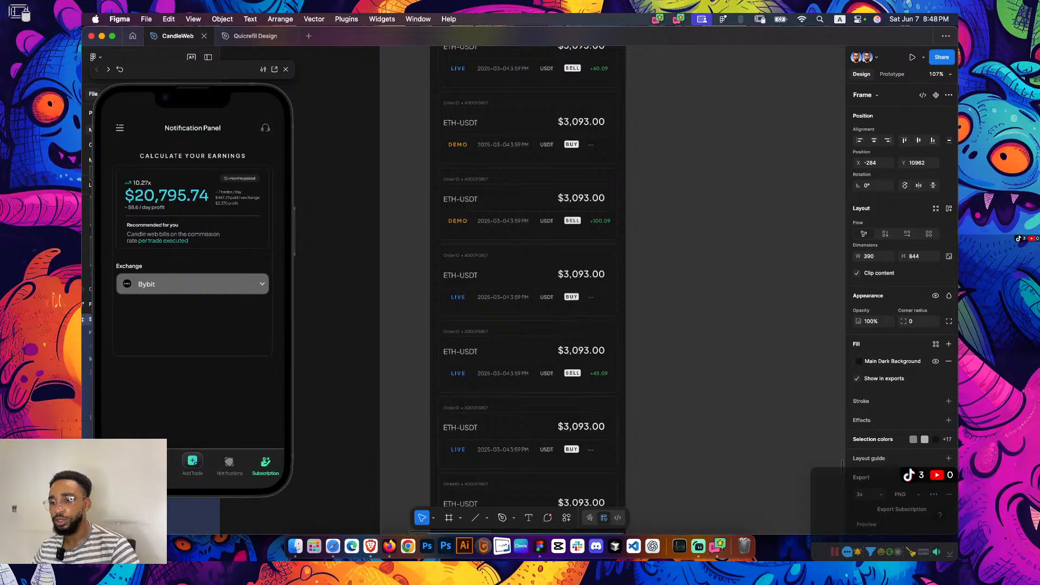
scroll(653, 193, "down", 6)
scroll(627, 290, "up", 12)
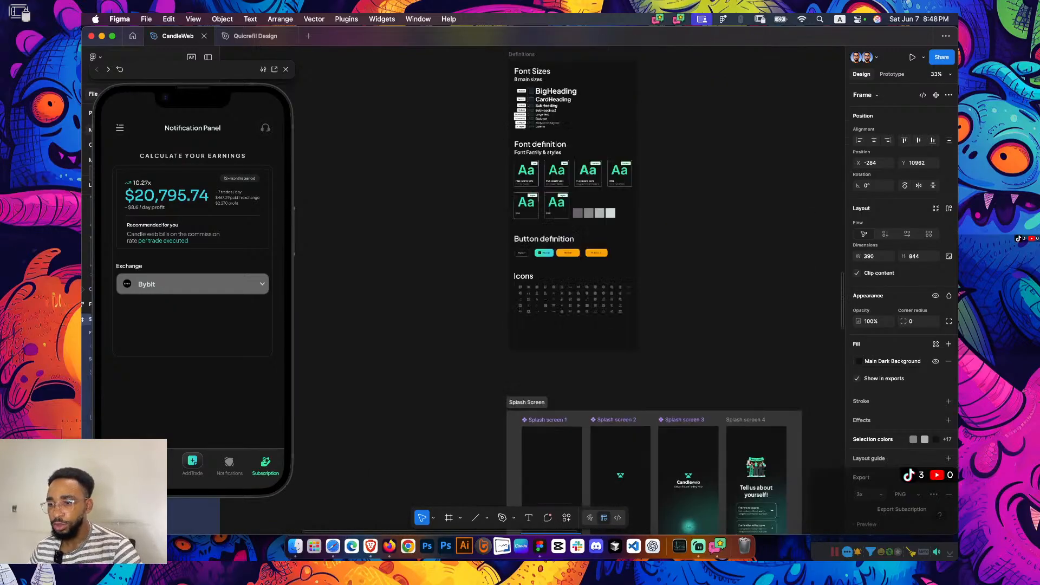
scroll(567, 227, "up", 4)
scroll(567, 227, "up", 8)
scroll(567, 227, "up", 4)
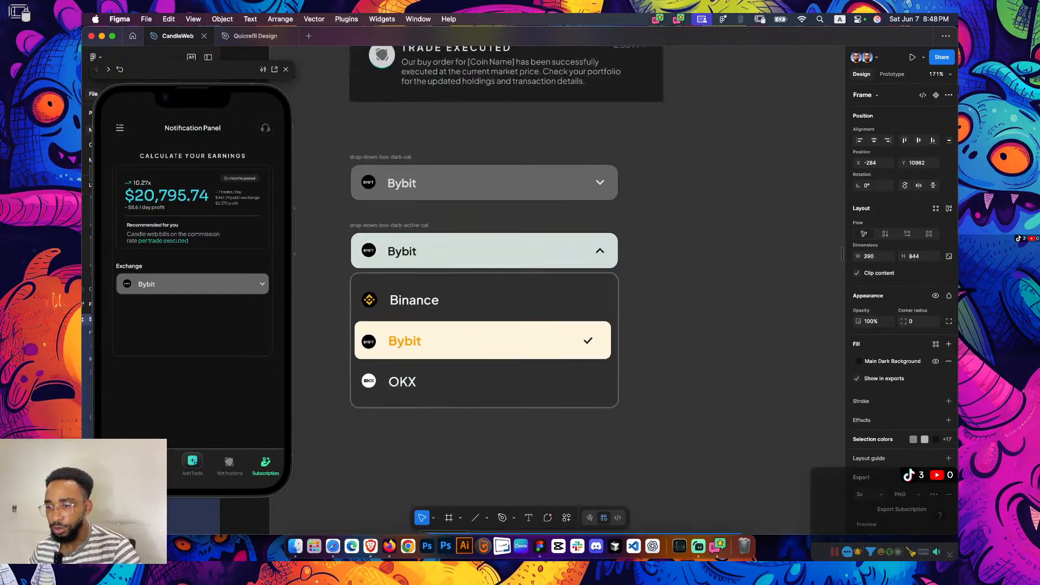
left_click(586, 272)
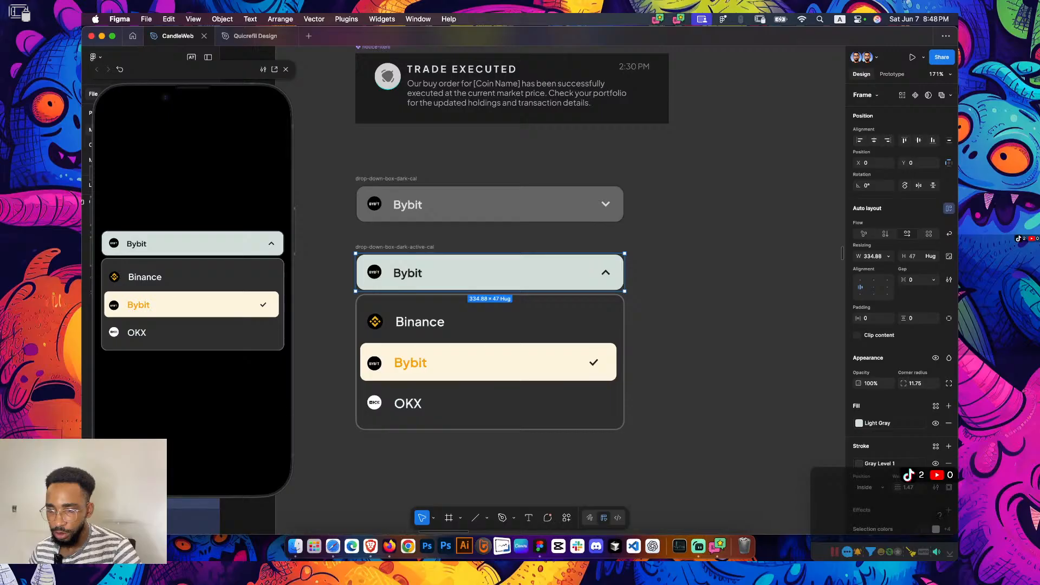
left_click(489, 361)
left_click_drag(592, 273, 592, 204)
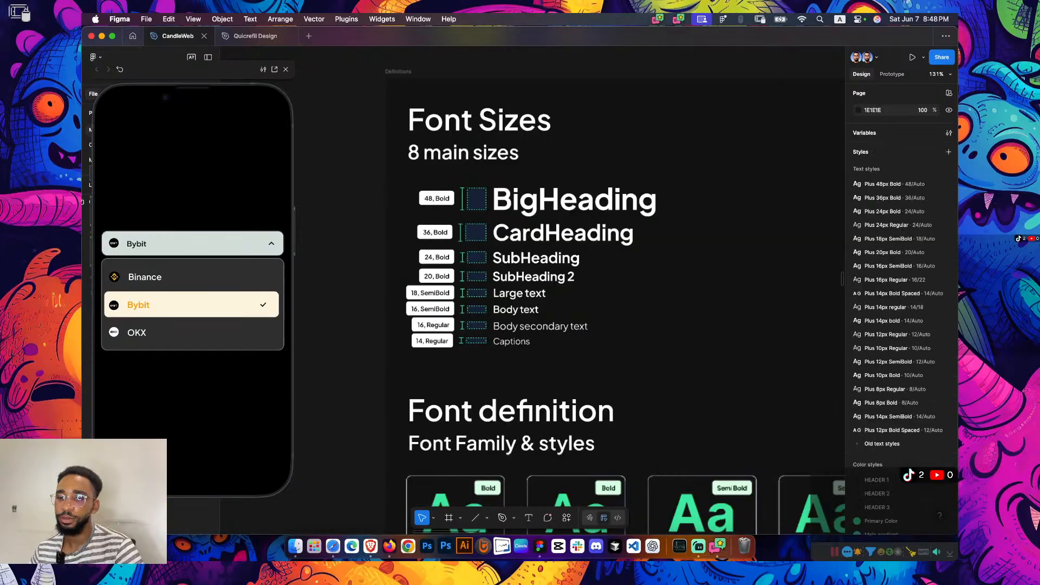
Check the width of the earnings card rectangle in the Subscription screen
scroll(531, 289, "down", 20)
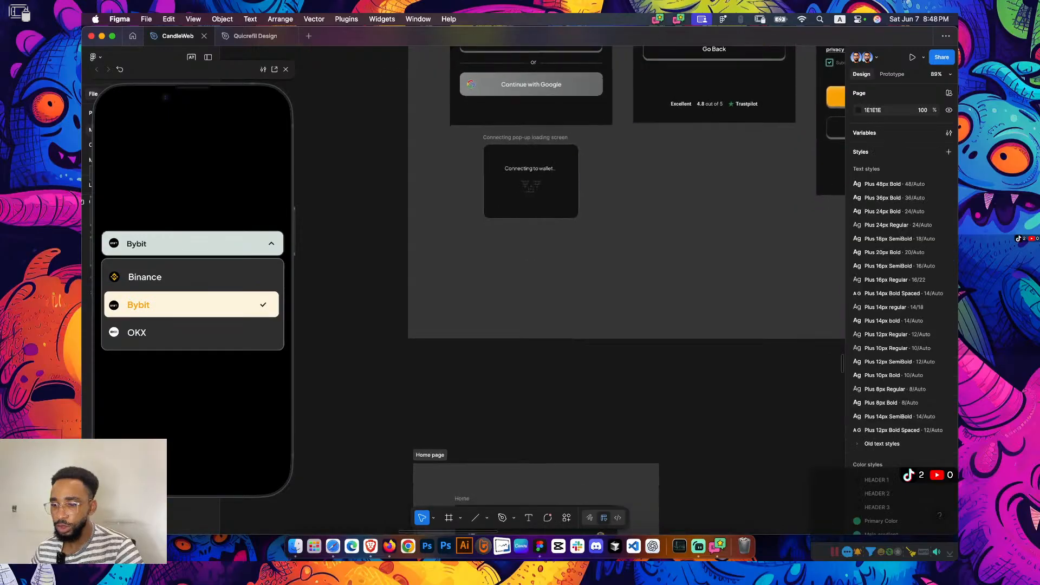
scroll(531, 290, "up", 6)
scroll(531, 290, "down", 10)
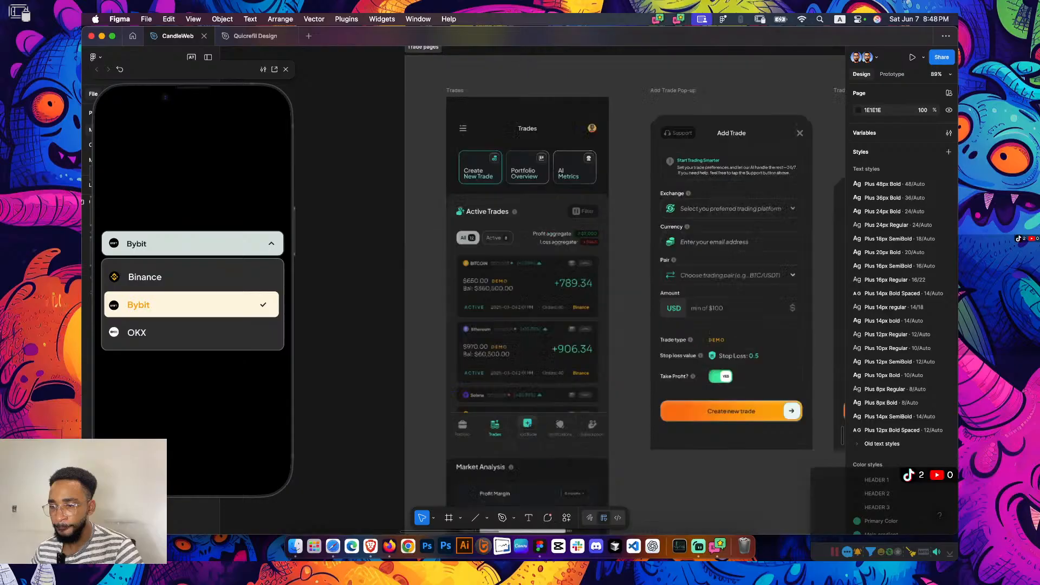
scroll(518, 459, "up", 10)
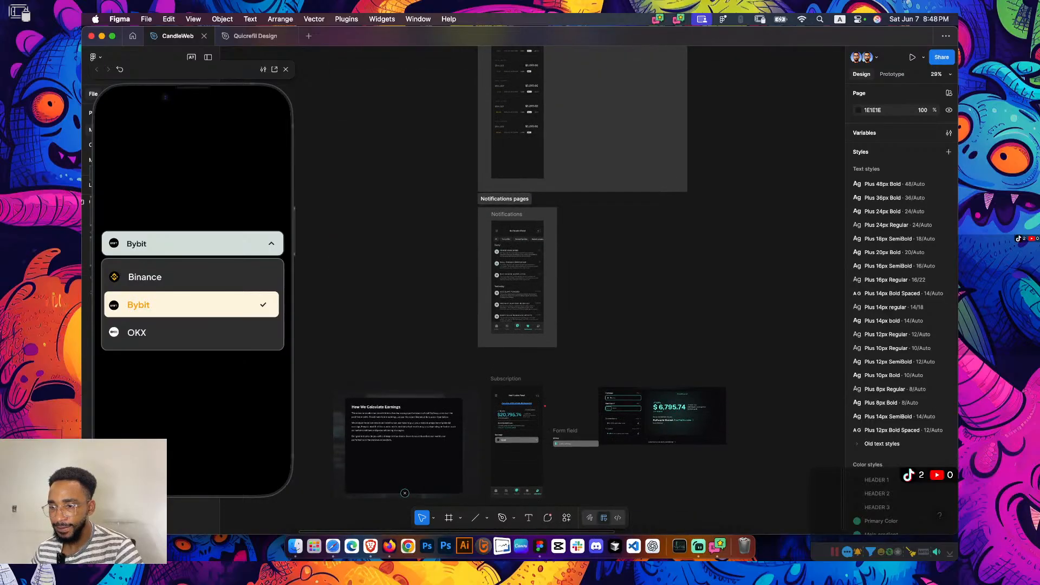
scroll(490, 326, "up", 9)
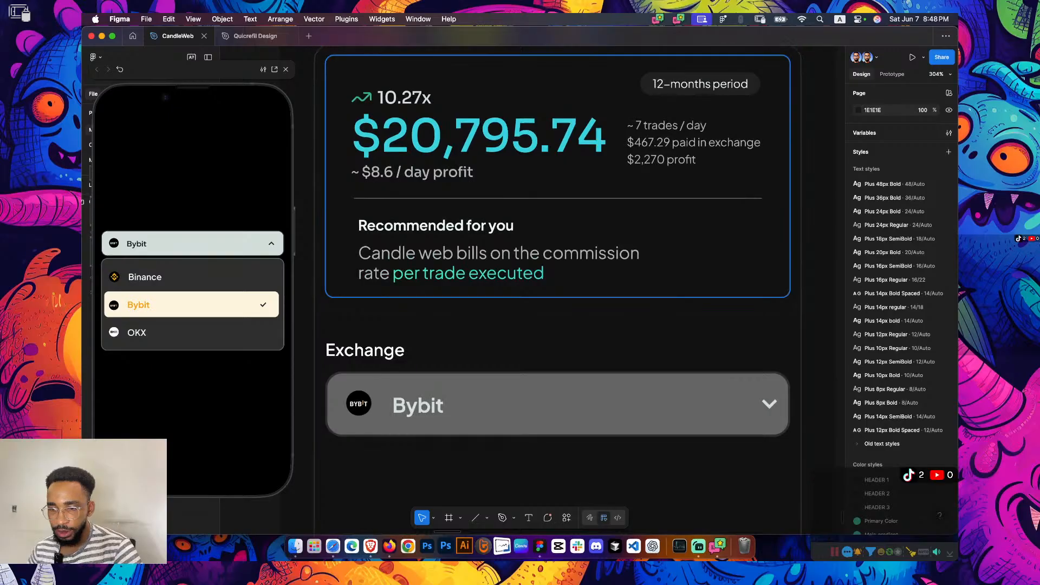
left_click(779, 278)
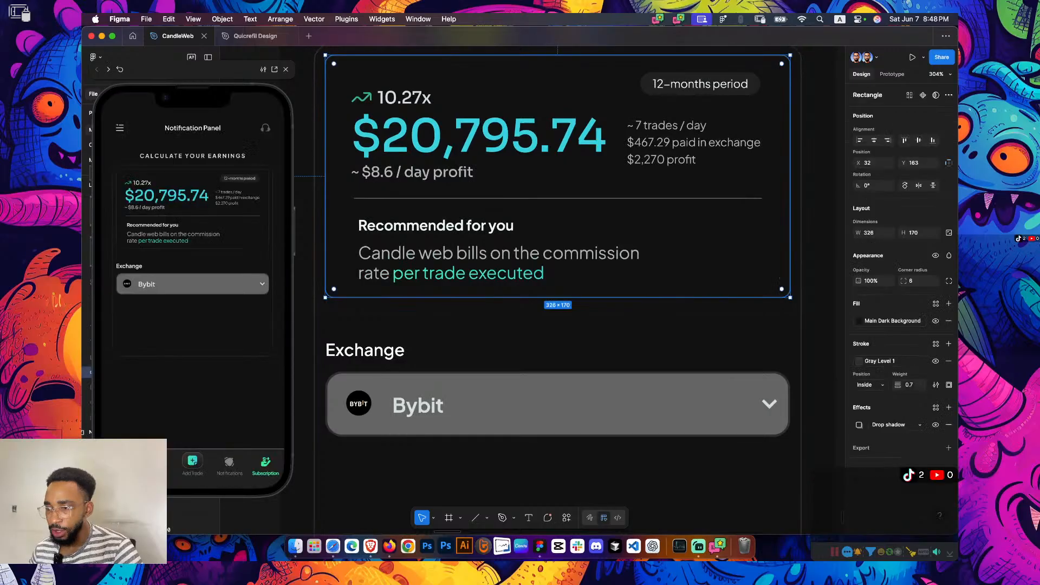
left_click(888, 233)
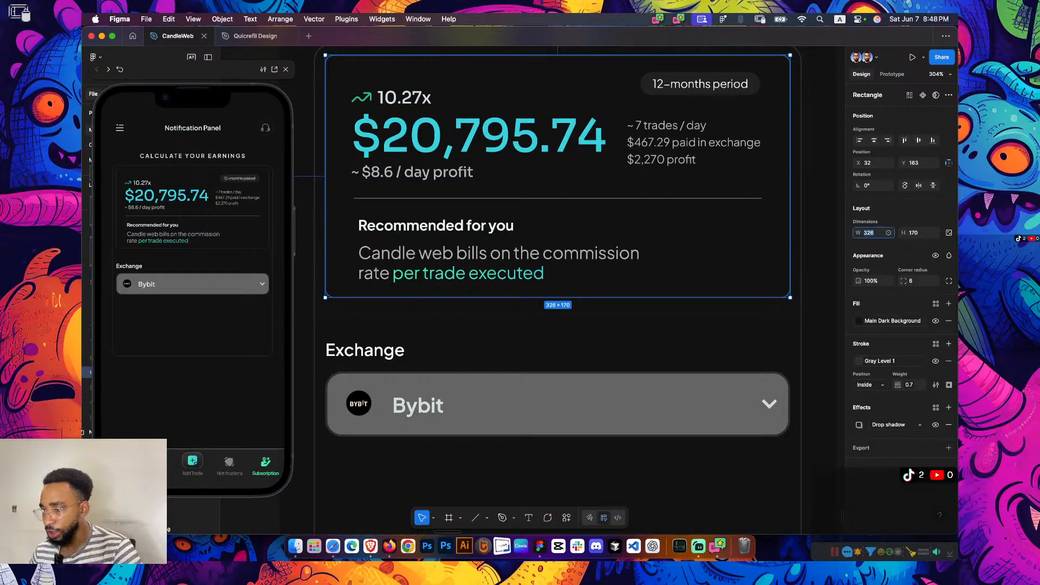
Try to set the collapsed Bybit dropdown's width to match the earnings card by pasting a value
scroll(704, 273, "down", 10)
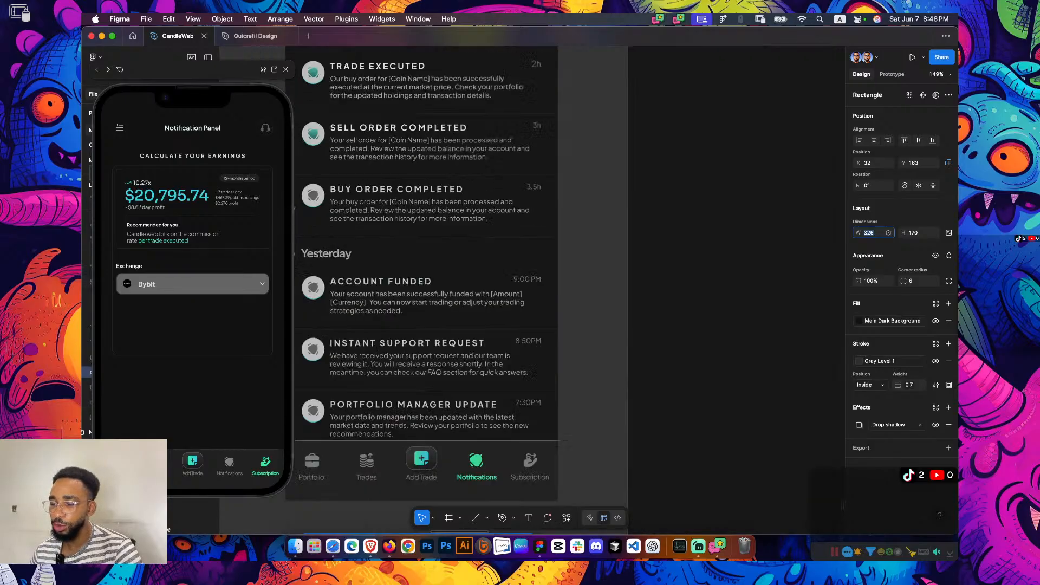
scroll(704, 272, "up", 5)
scroll(677, 293, "down", 15)
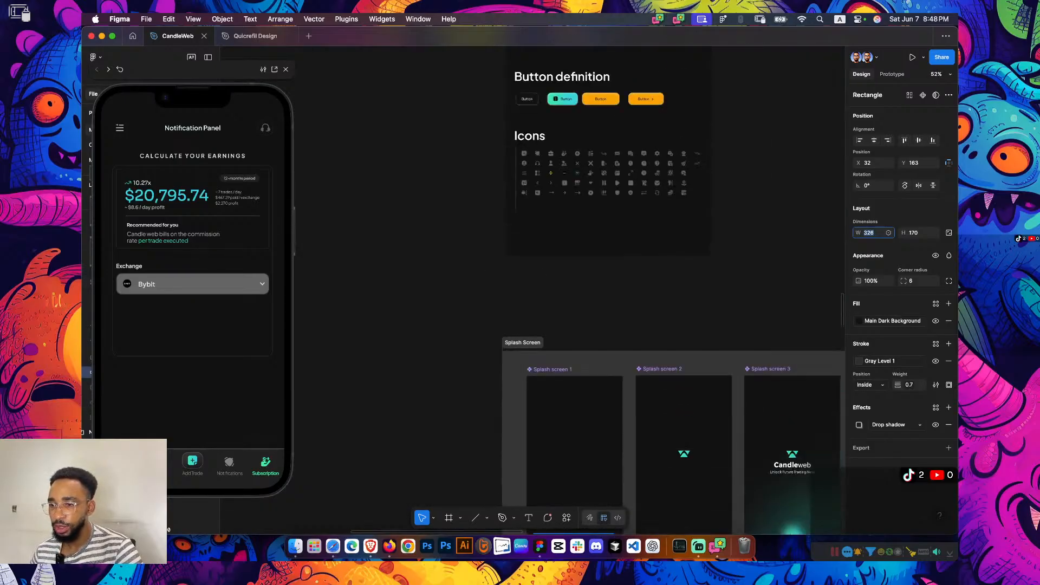
scroll(587, 290, "up", 8)
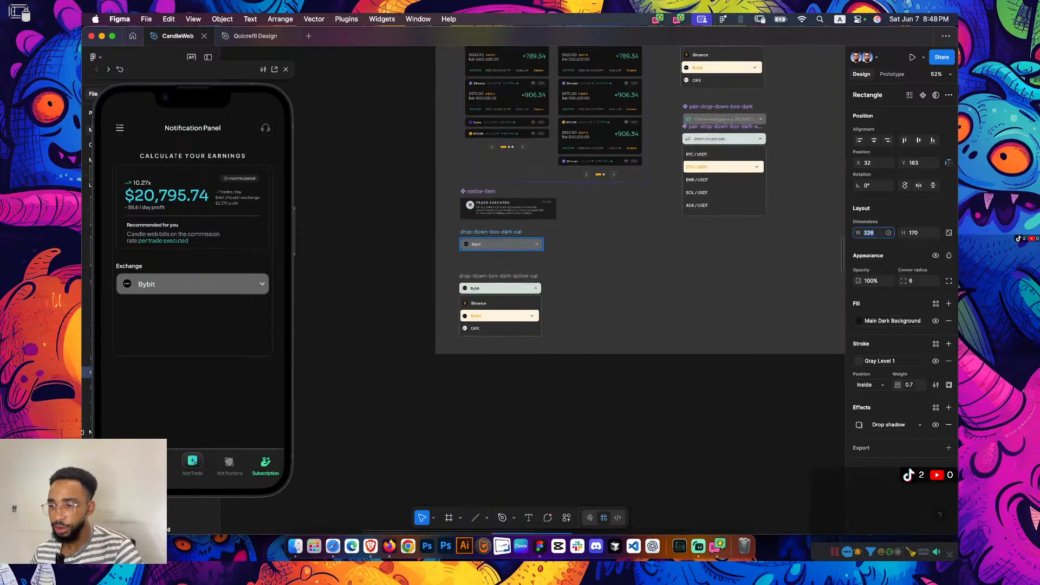
scroll(494, 233, "up", 5)
left_click(429, 259)
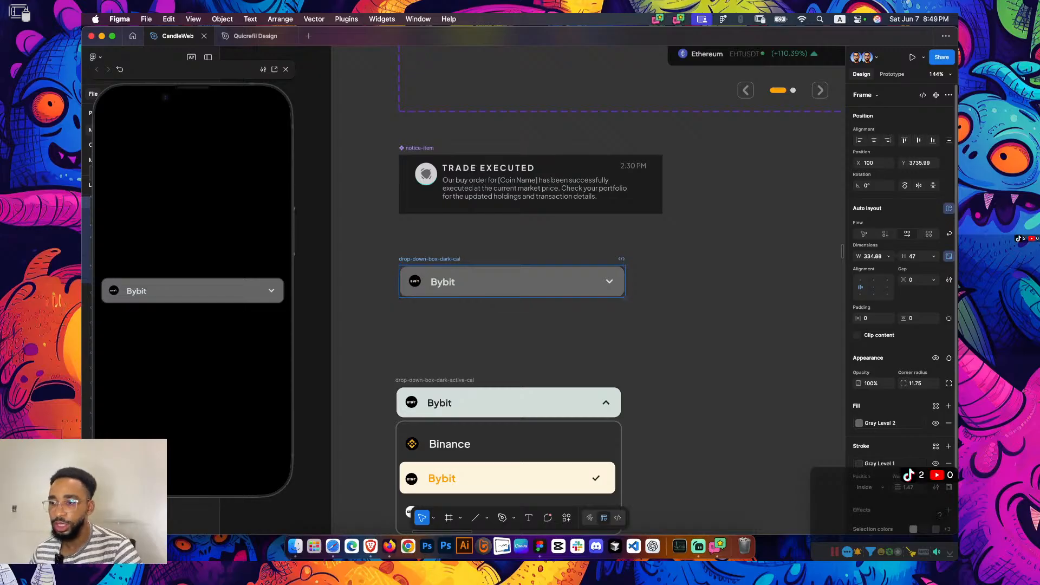
left_click(872, 256)
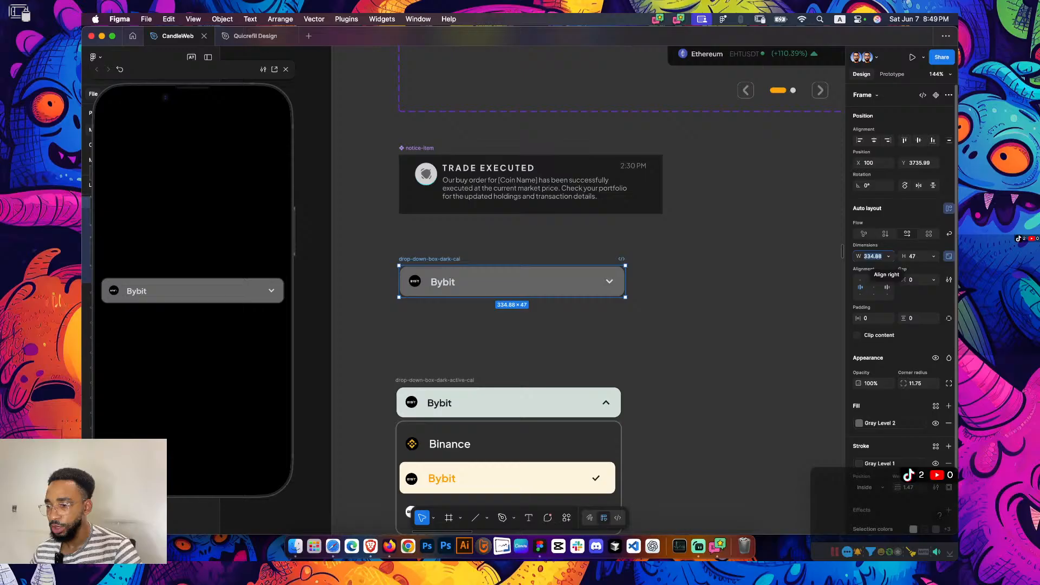
type("h")
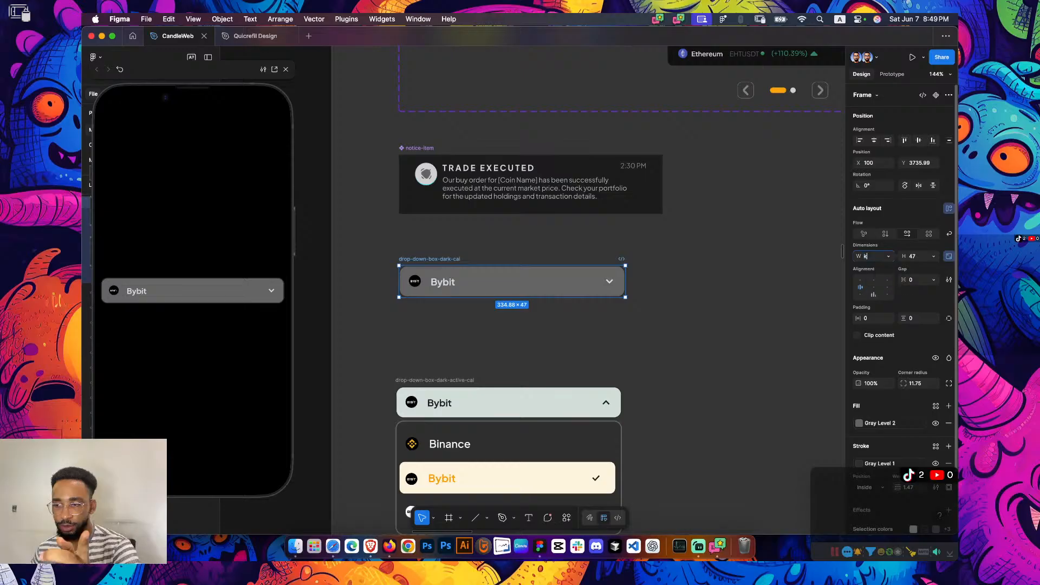
key("Escape")
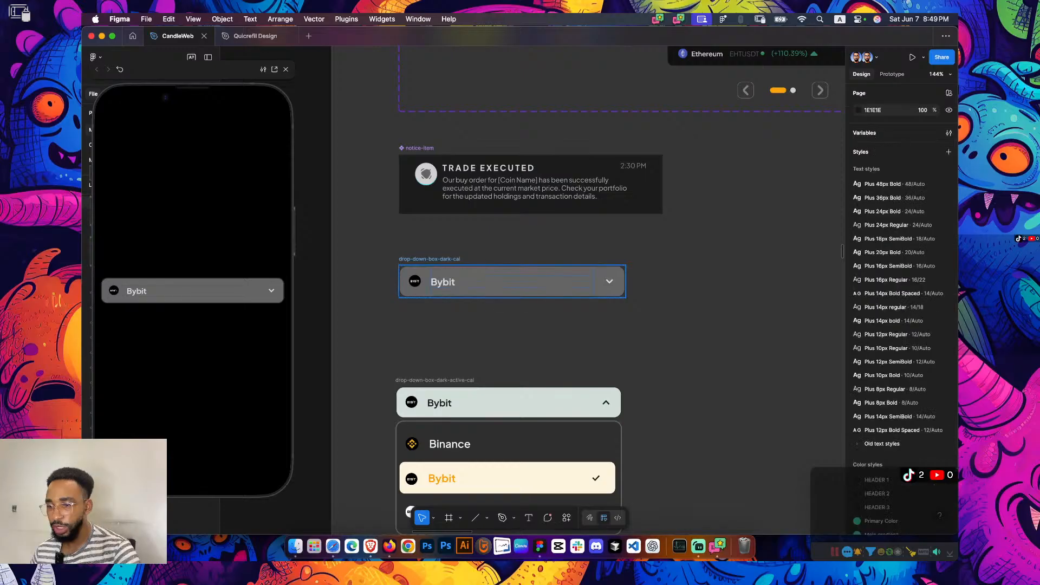
left_click(511, 281)
left_click(873, 256)
type("Bybit")
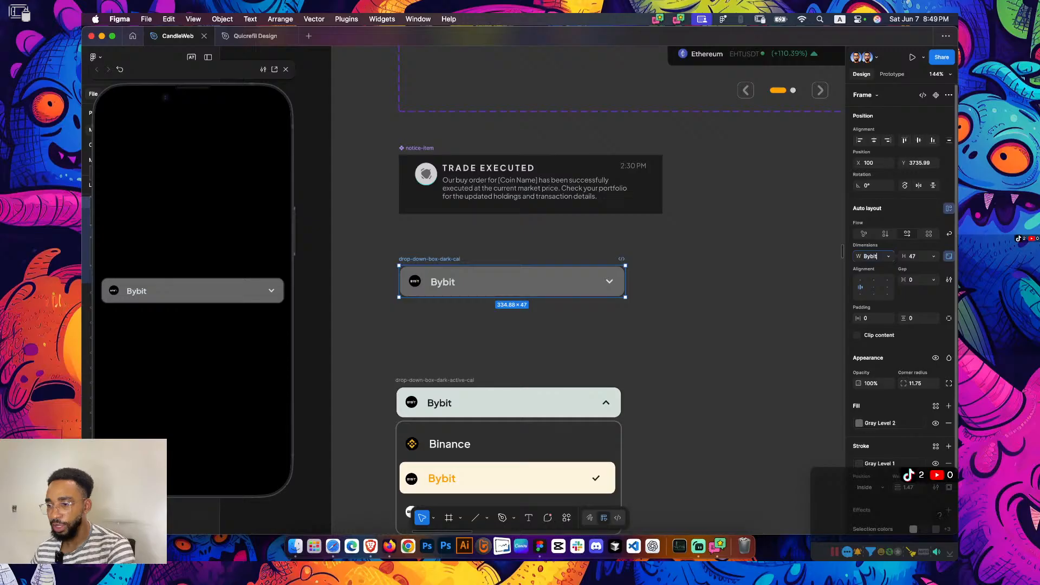
key("Return")
Return to the Subscription screen and read the earnings card's width again for sizing the dropdown
scroll(587, 290, "down", 5)
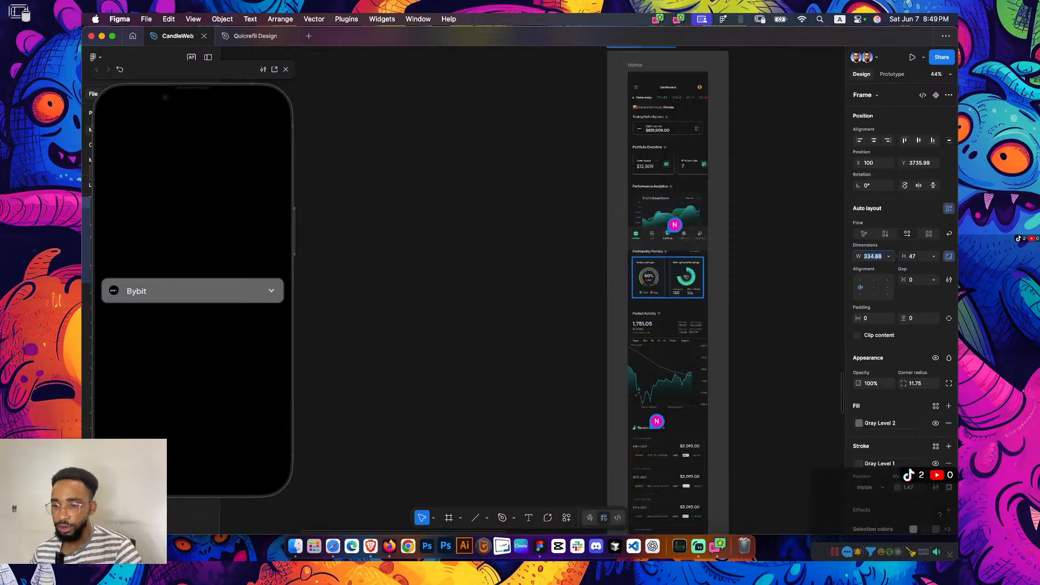
scroll(541, 290, "right", 5)
scroll(541, 290, "down", 10)
scroll(498, 169, "up", 1)
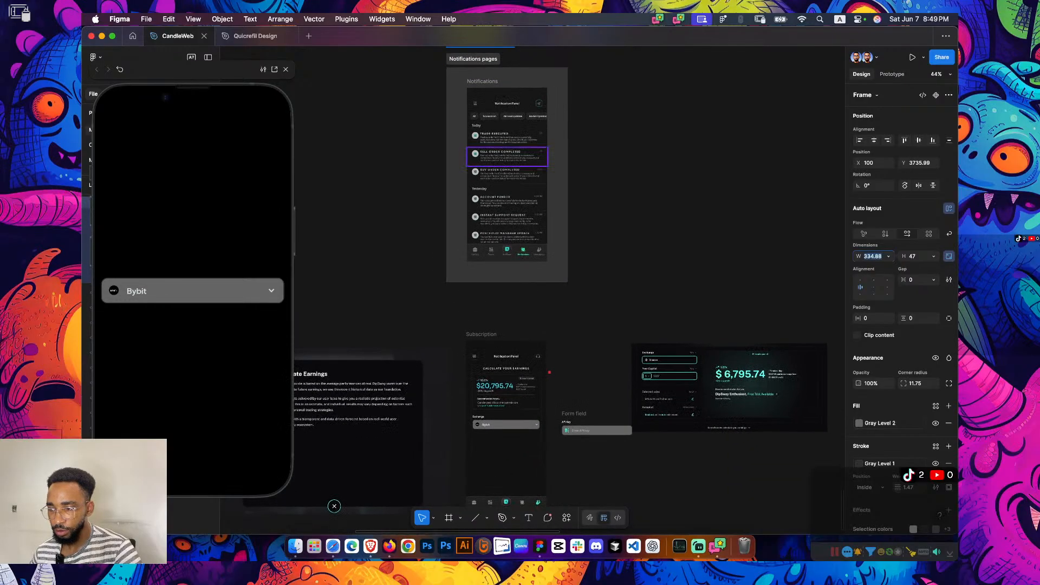
scroll(495, 166, "up", 5)
scroll(495, 166, "down", 15)
scroll(433, 282, "up", 6)
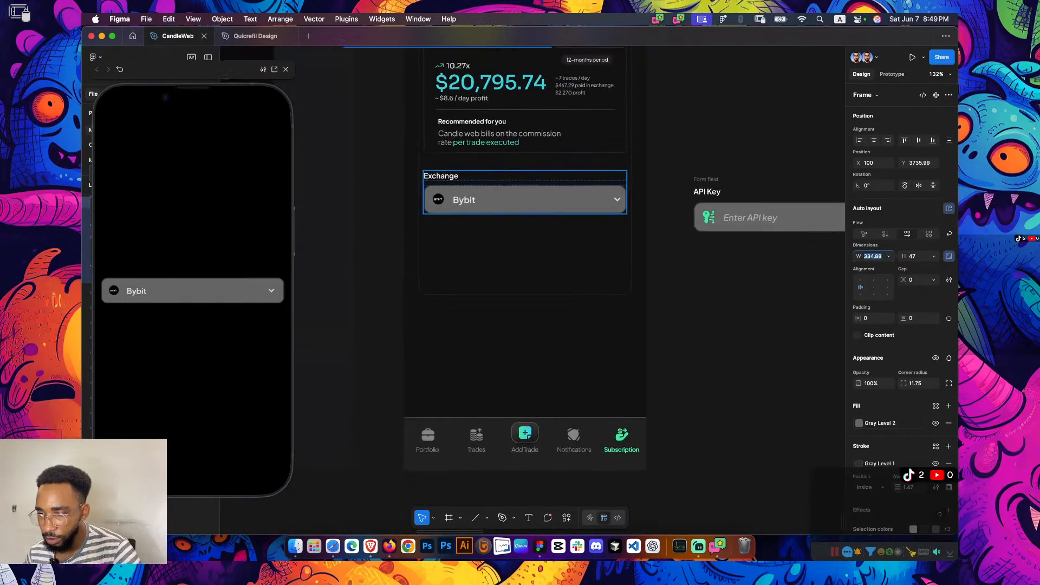
scroll(433, 282, "up", 3)
scroll(584, 163, "up", 1)
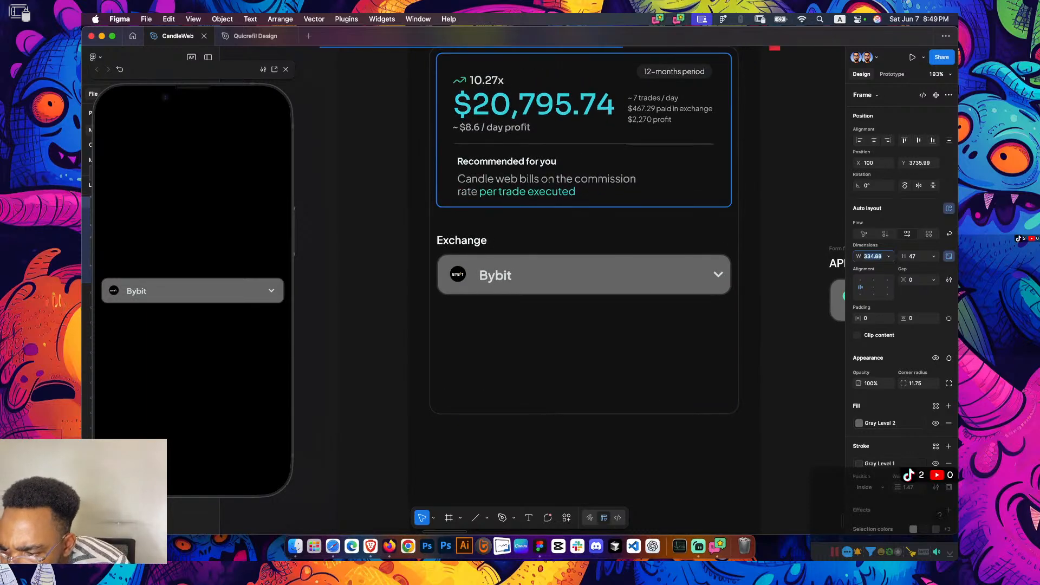
left_click(584, 130)
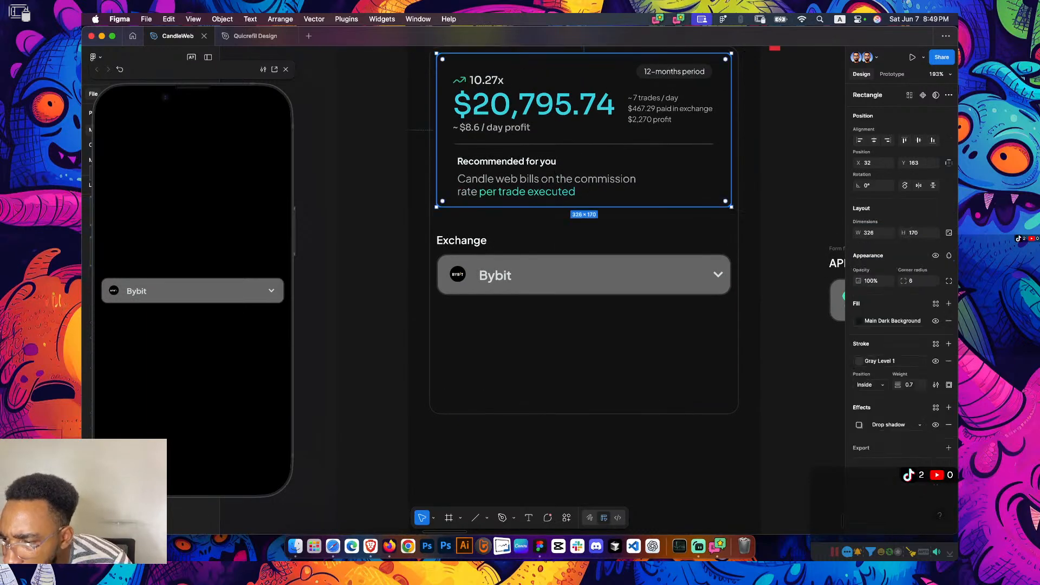
left_click(869, 232)
left_click(775, 265)
Try to resize the collapsed Bybit dropdown frame to a width of 326 and stretch it to 348, and undo both changes
scroll(775, 265, "down", 5)
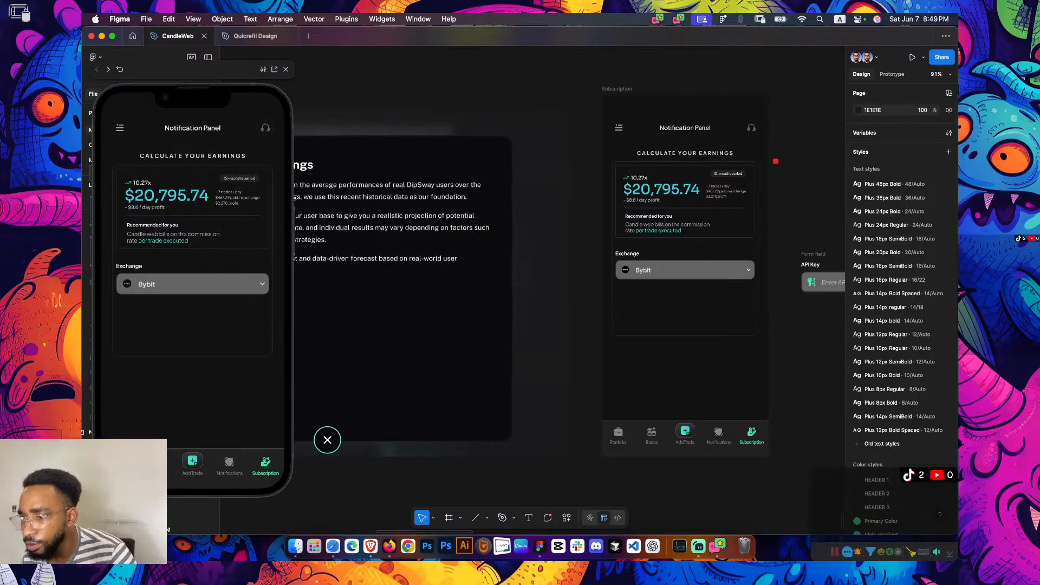
scroll(570, 289, "up", 5)
scroll(570, 289, "down", 5)
scroll(569, 290, "up", 6)
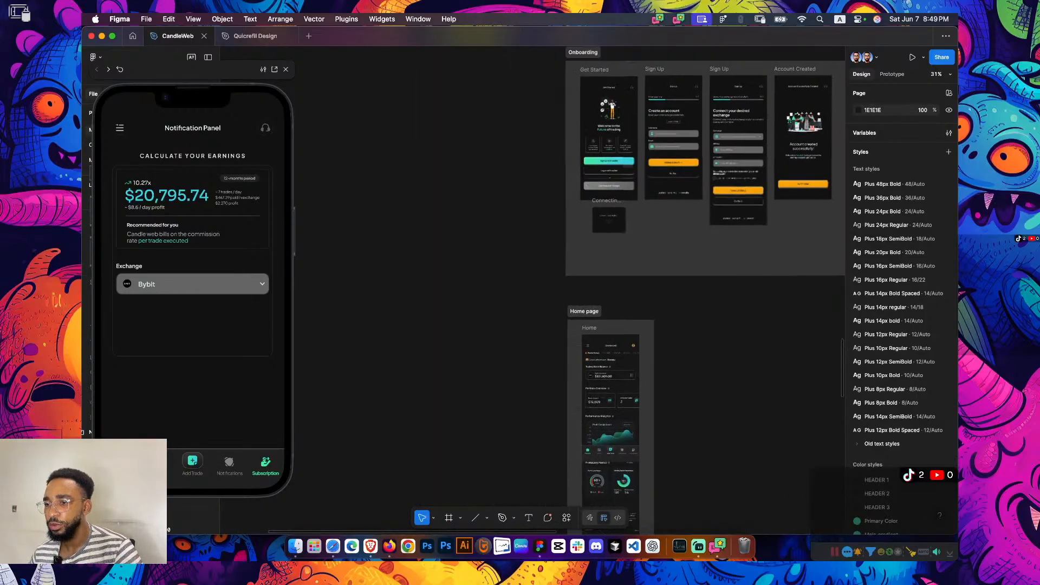
scroll(594, 254, "up", 15)
scroll(594, 254, "up", 3)
scroll(560, 254, "up", 5)
left_click(561, 254)
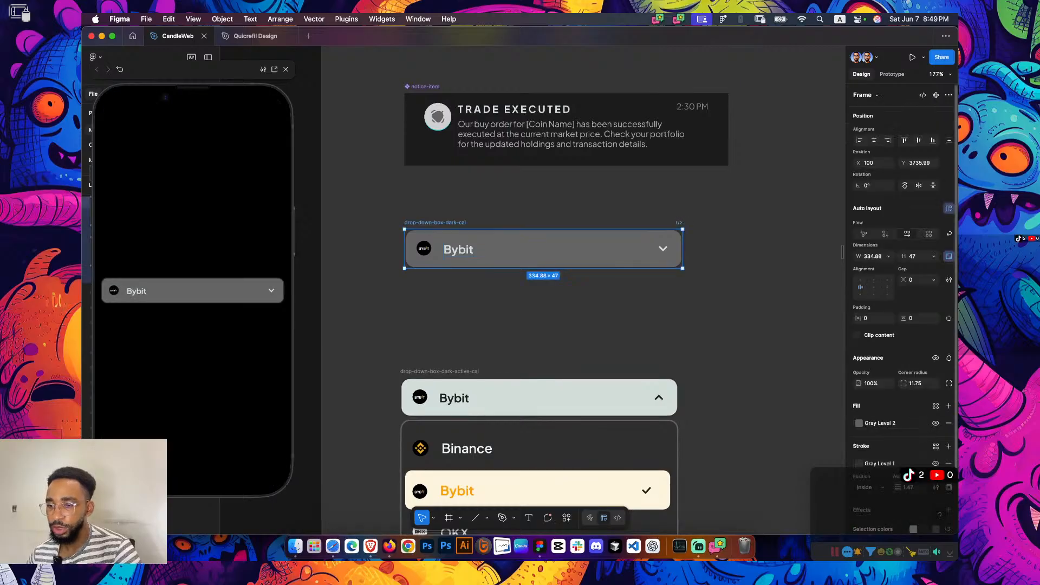
left_click(872, 255)
type("326")
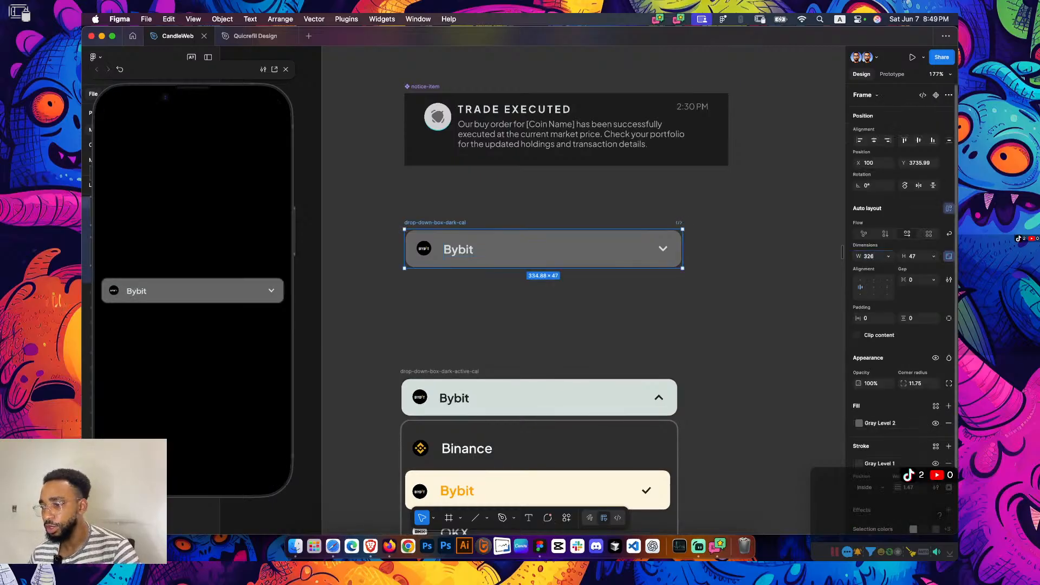
key("Return")
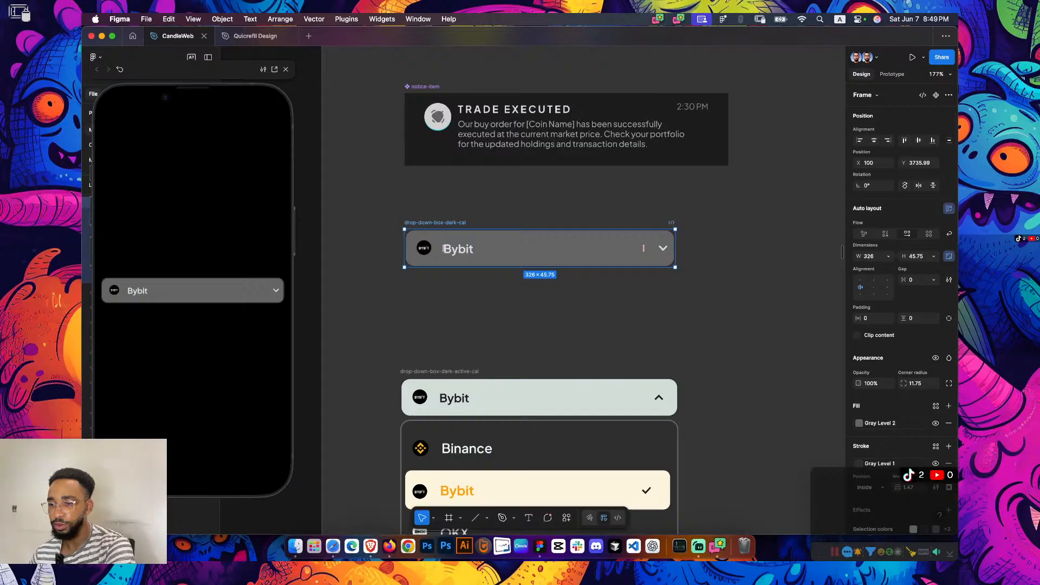
left_click_drag(675, 248, 693, 248)
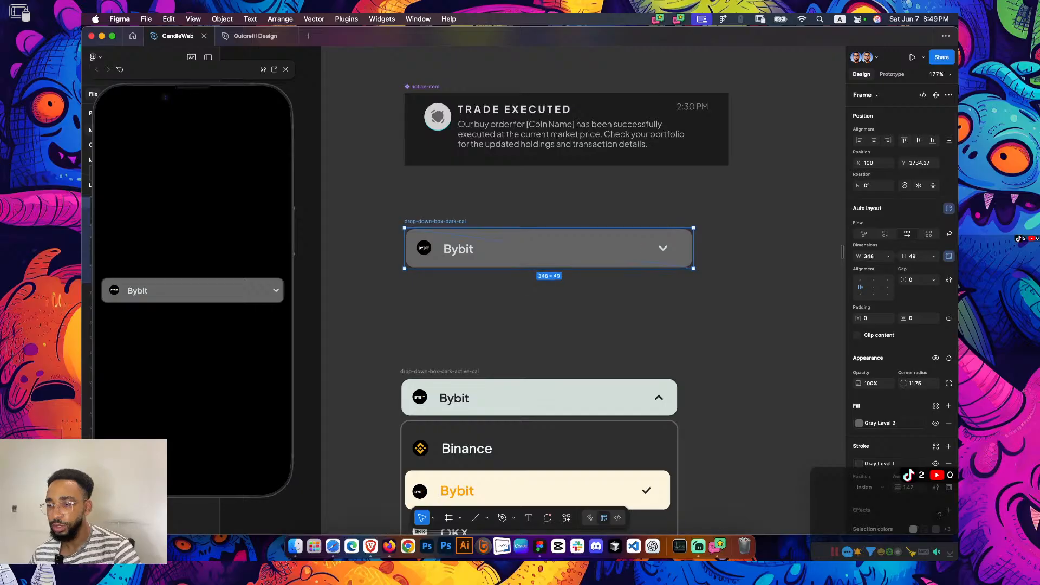
left_click_drag(693, 228, 682, 229)
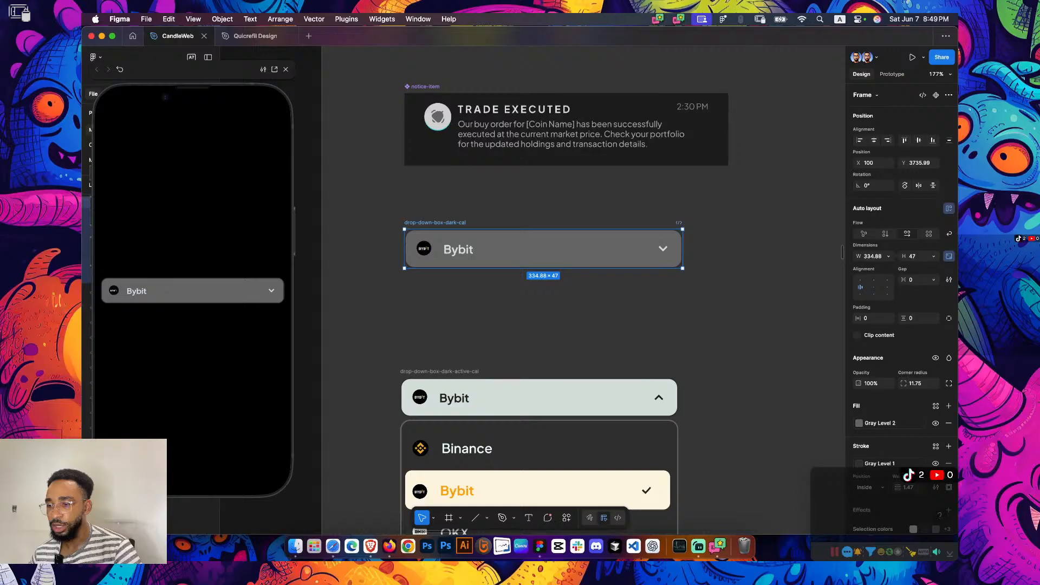
Scale the collapsed Bybit dropdown proportionally to a width of 326
key("k")
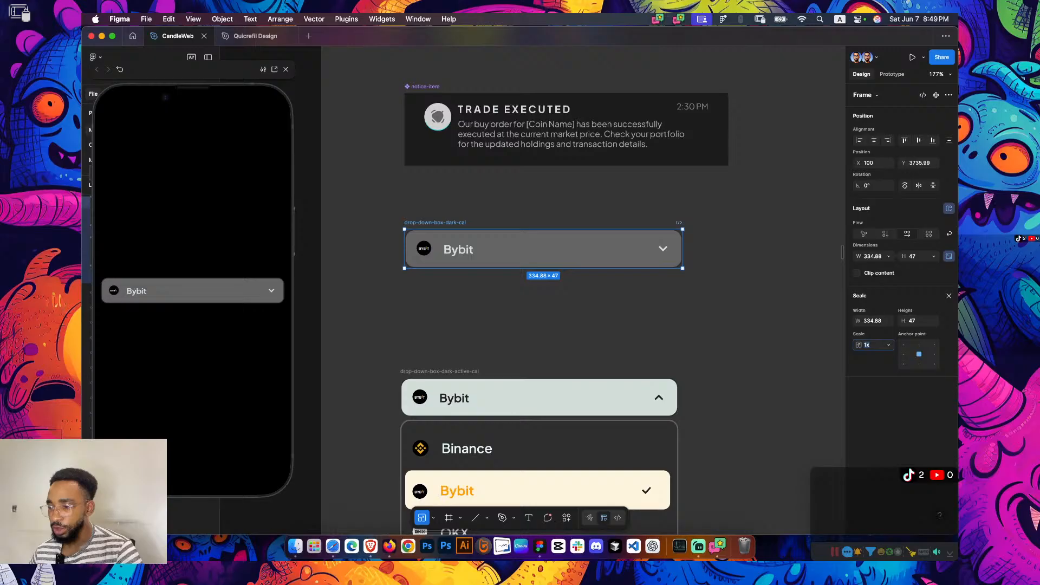
left_click(872, 321)
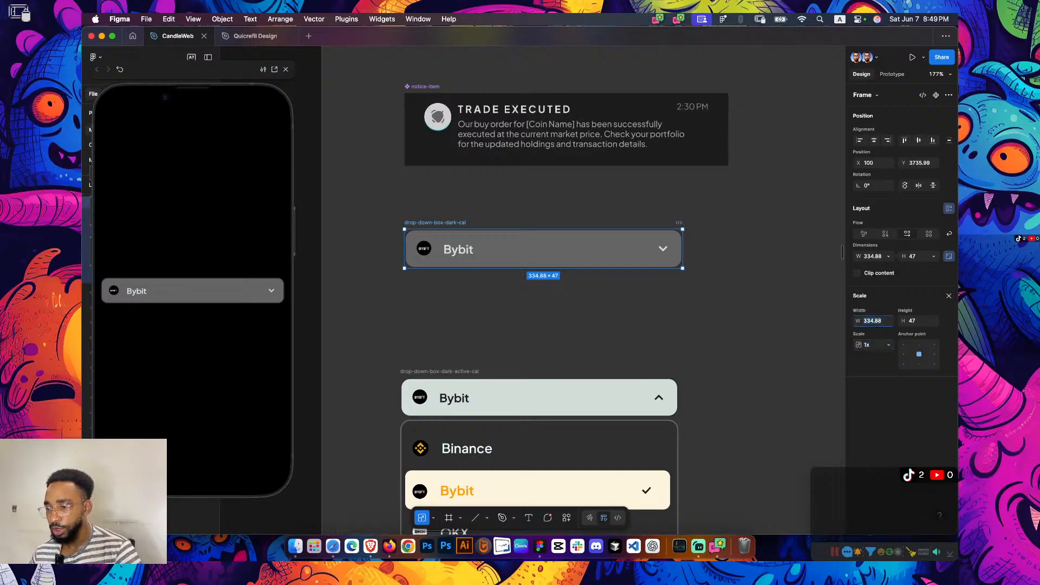
type("326")
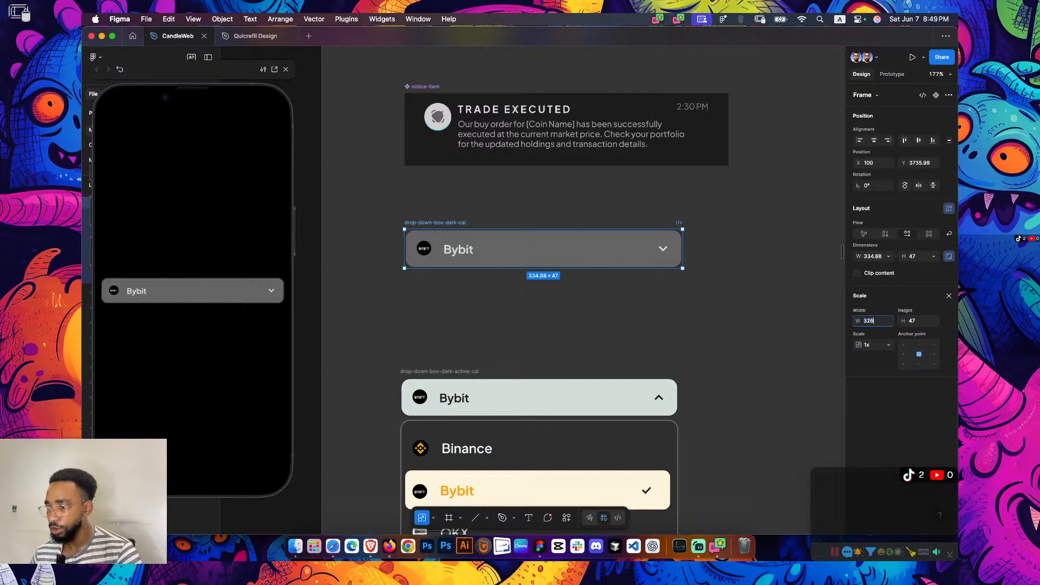
key("Return")
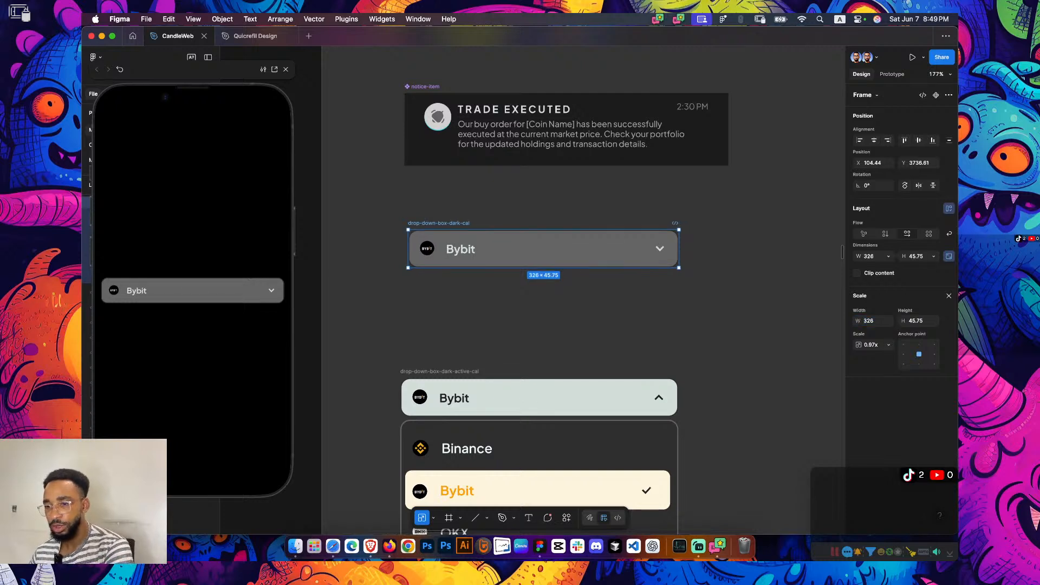
Scale the expanded Bybit dropdown proportionally to a width of 326
left_click(538, 397)
left_click(872, 343)
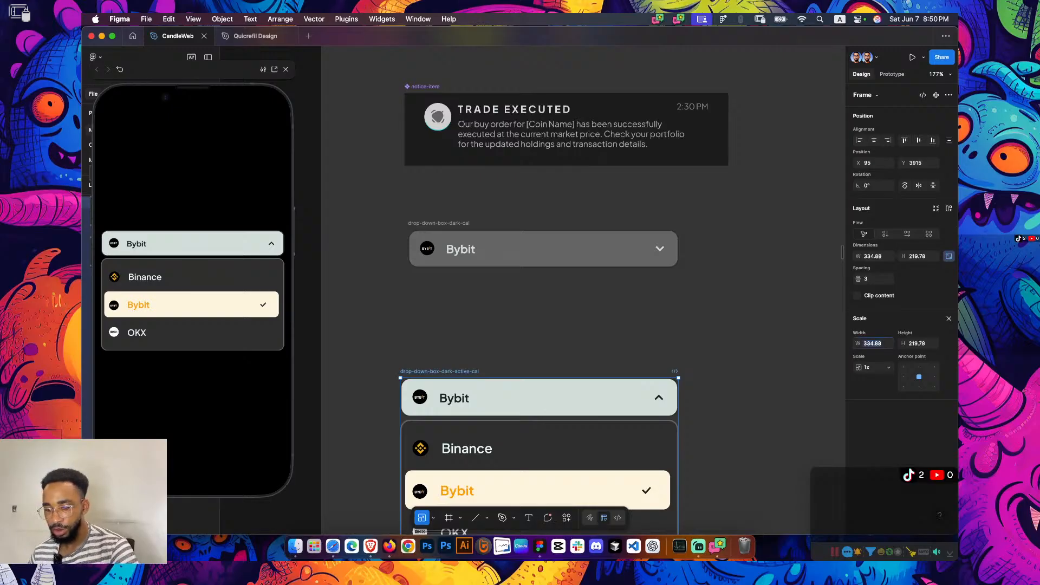
type("326")
key("Return")
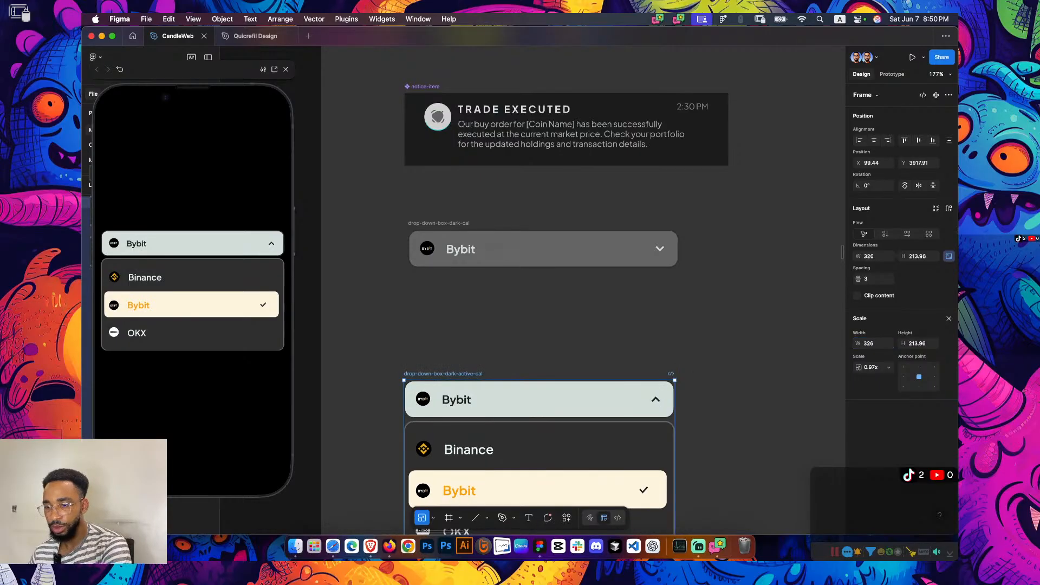
Move the expanded dropdown up beneath the collapsed one, then shift both to line up with the notice item's left edge
left_click_drag(539, 399, 543, 314)
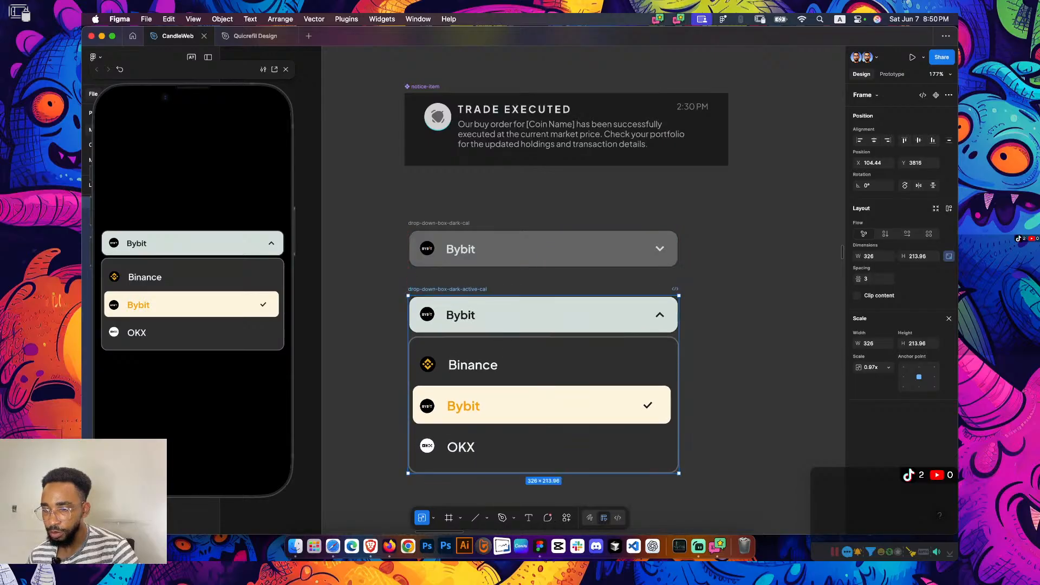
key("Escape")
left_click(543, 249)
left_click(543, 315)
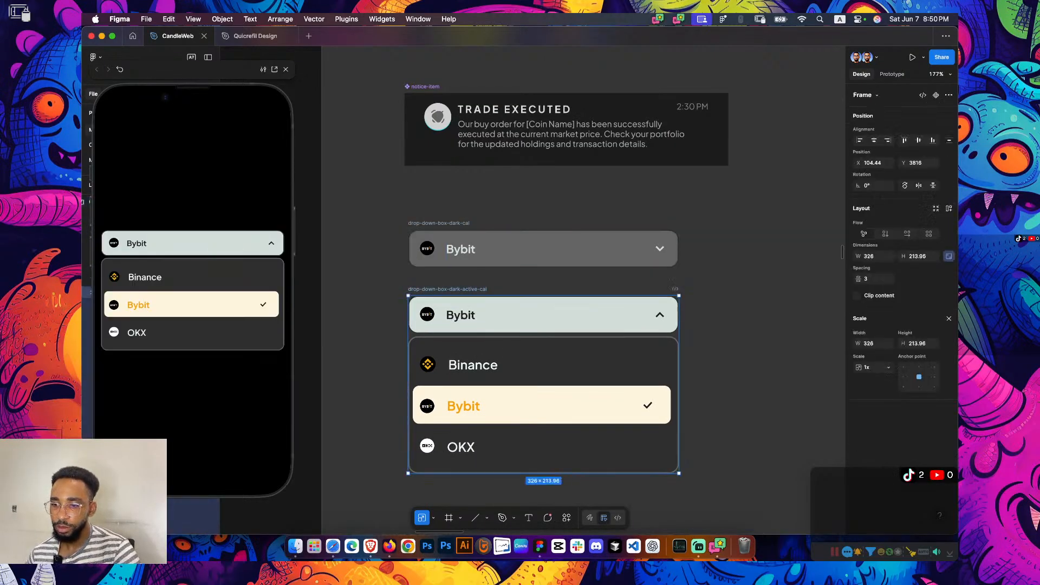
left_click(543, 249, "shift")
left_click_drag(543, 315, 539, 315)
key("Escape")
Extend the Components section downward to a height of 4650 to leave room below the dropdowns
scroll(487, 188, "down", 5)
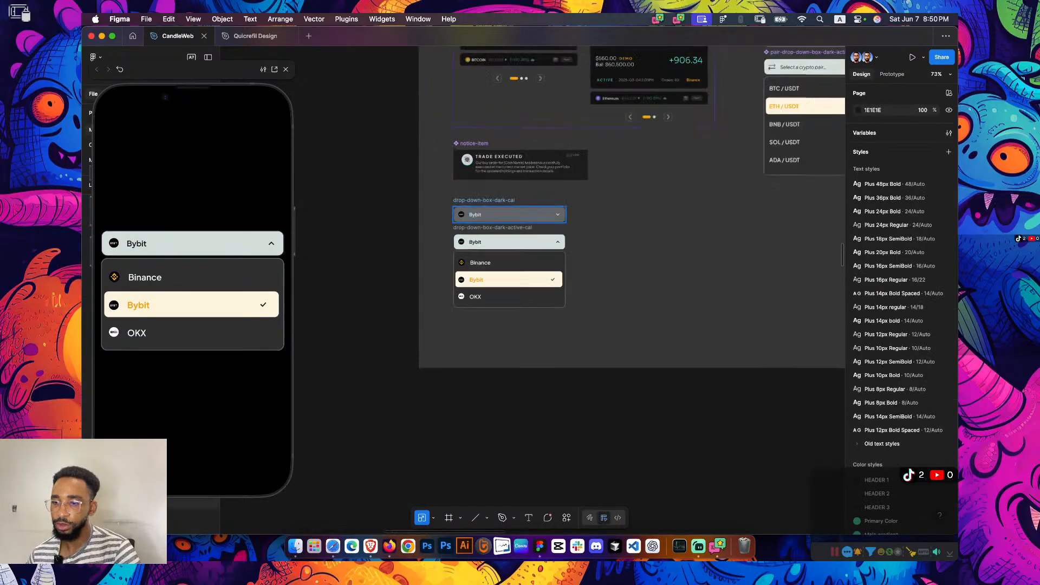
scroll(583, 290, "up", 4)
scroll(583, 290, "down", 3)
left_click(595, 290)
scroll(495, 119, "down", 5)
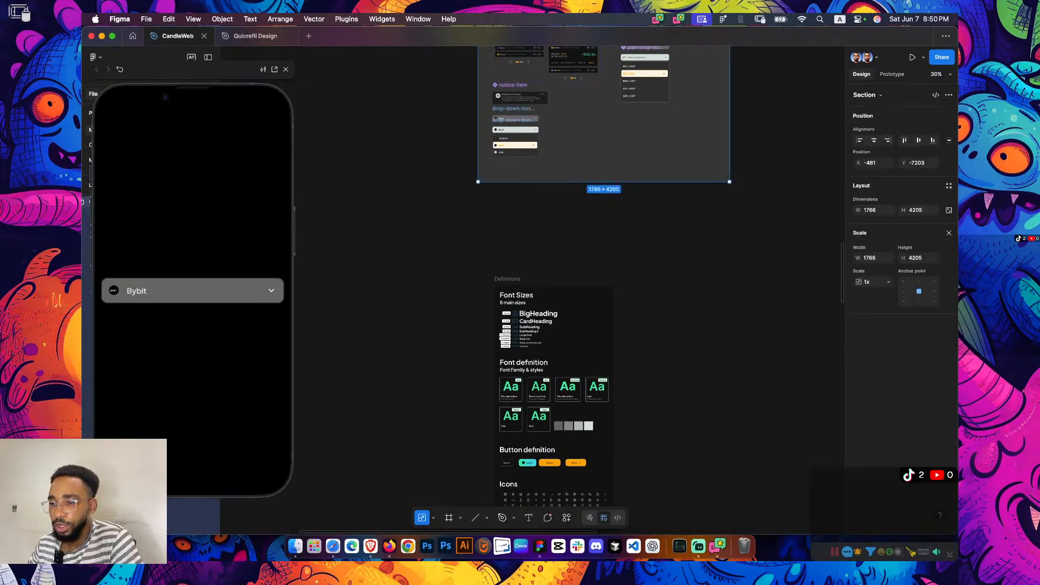
key("v")
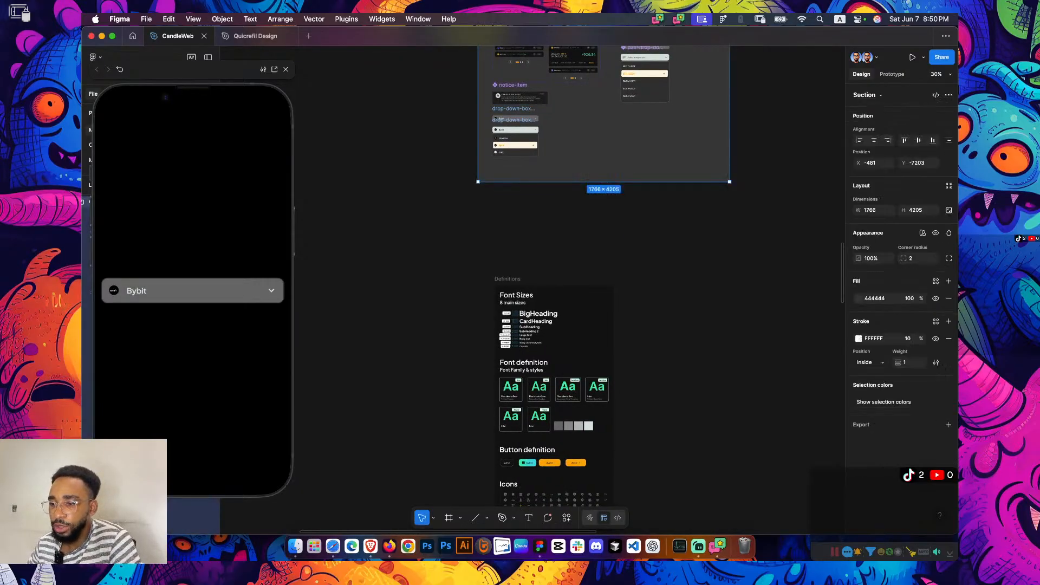
left_click_drag(603, 181, 603, 245)
Look over the enlarged Components section, the page sections below it and the two Bybit dropdowns
scroll(603, 245, "down", 3)
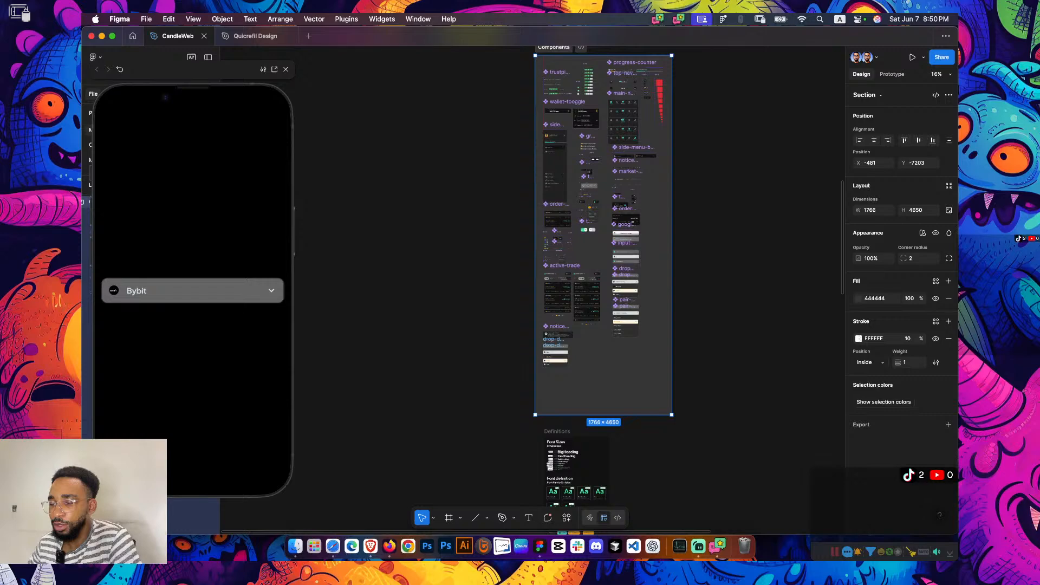
scroll(621, 240, "up", 2)
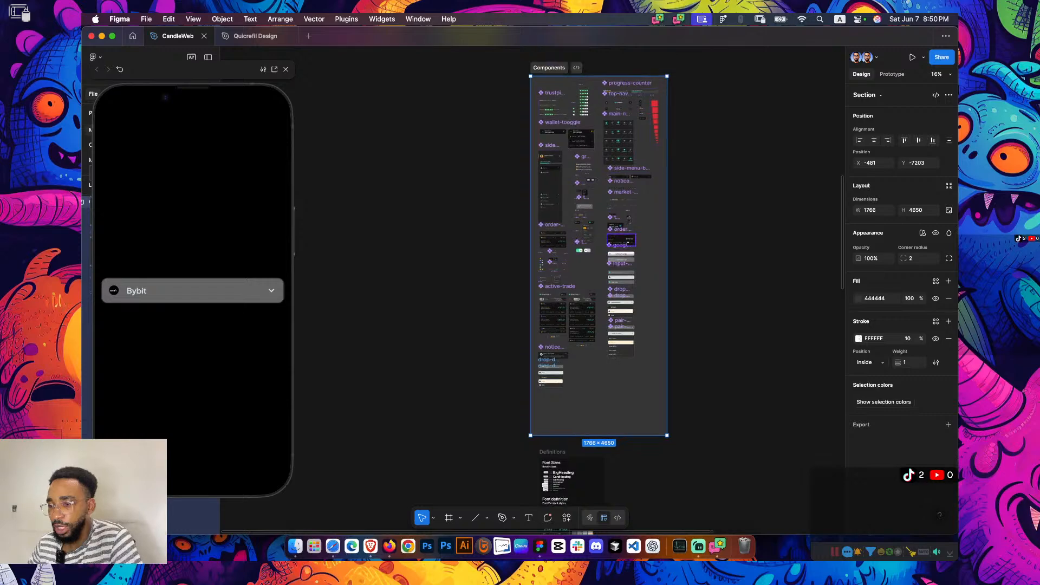
scroll(621, 239, "up", 5)
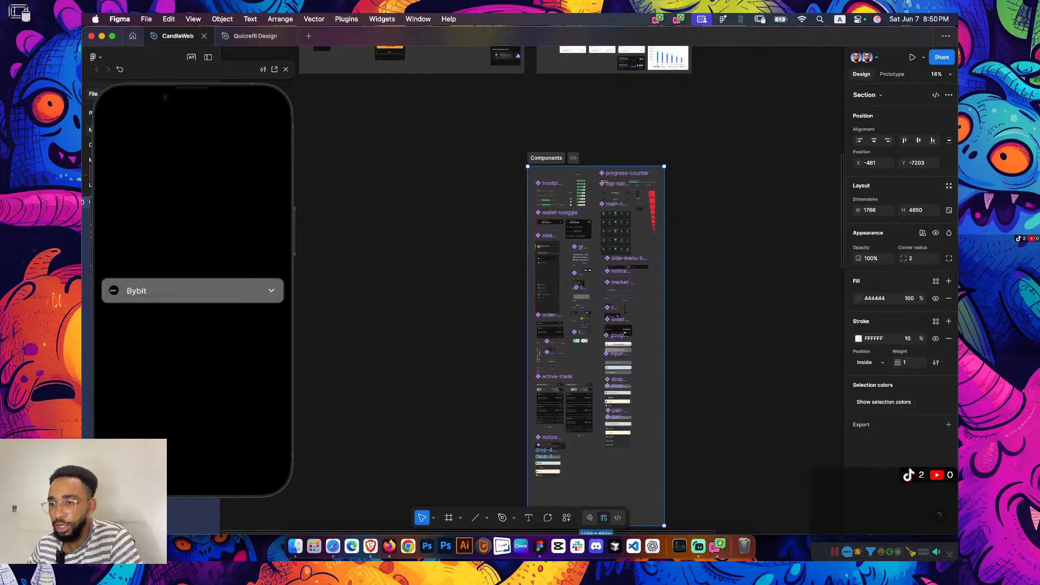
scroll(495, 287, "down", 5)
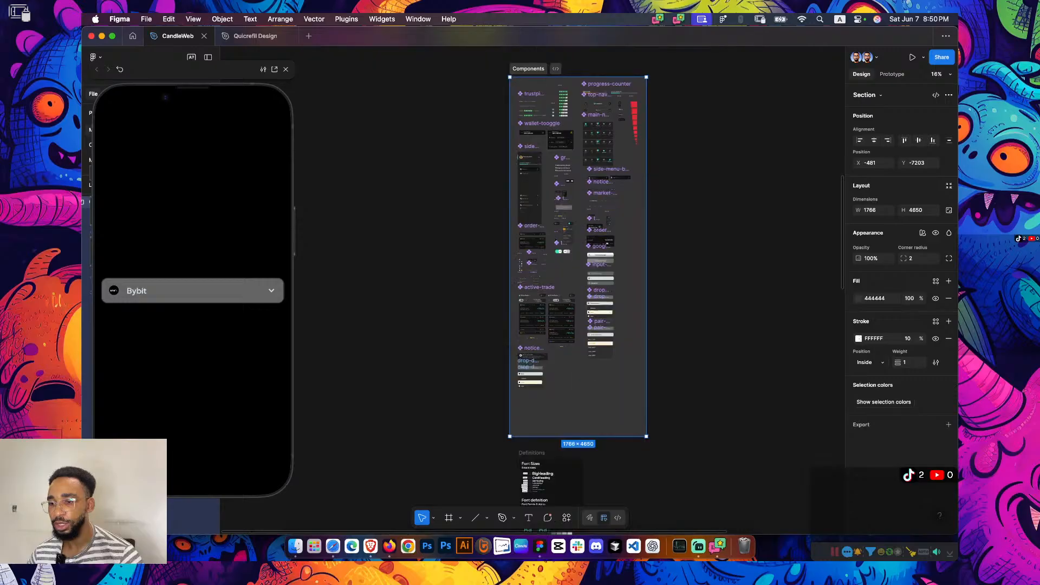
scroll(578, 287, "down", 15)
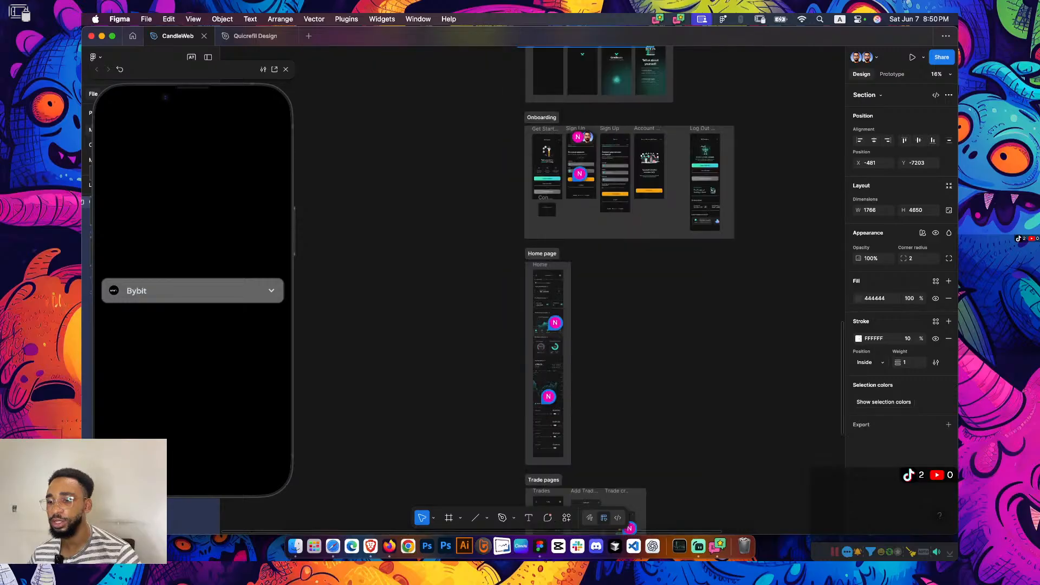
scroll(623, 287, "up", 15)
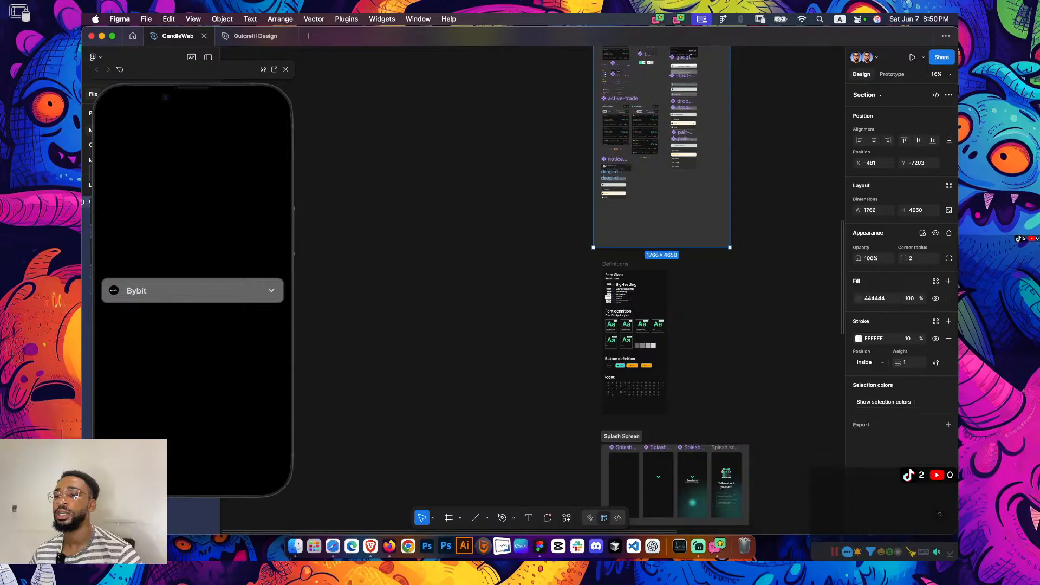
scroll(623, 287, "down", 5)
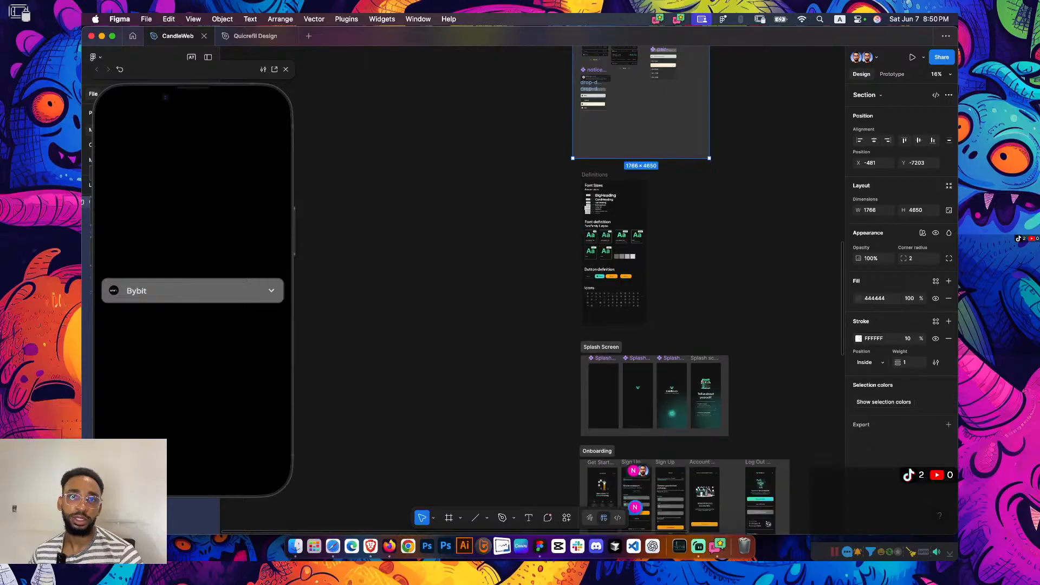
scroll(622, 287, "down", 3)
scroll(609, 76, "up", 15)
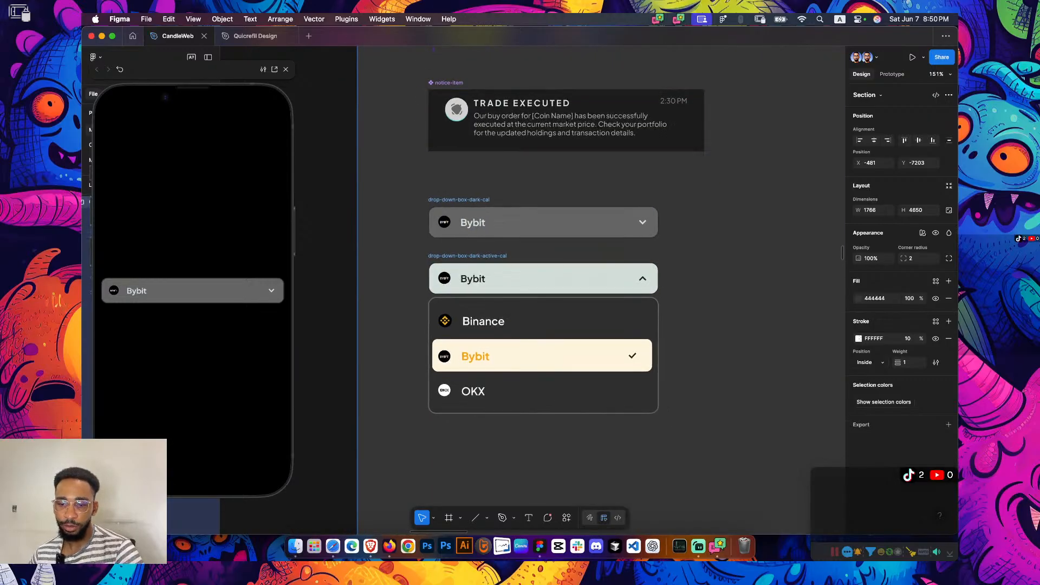
Close the current prototype preview, go to the Subscription frame and preview that screen instead
key("shift+space")
scroll(604, 364, "down", 4)
scroll(604, 364, "up", 4)
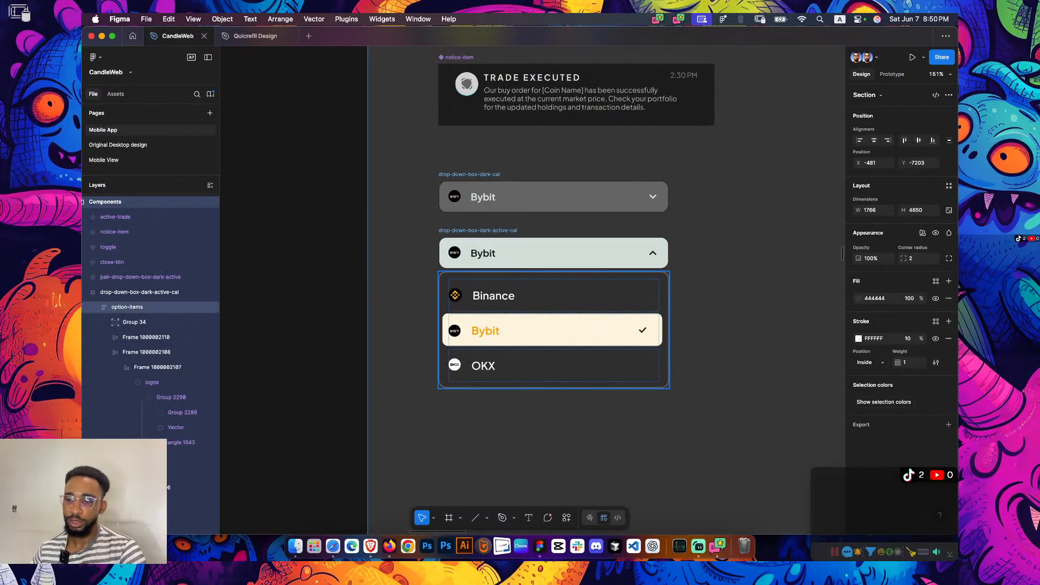
scroll(604, 364, "down", 5)
scroll(532, 289, "down", 15)
scroll(532, 290, "down", 5)
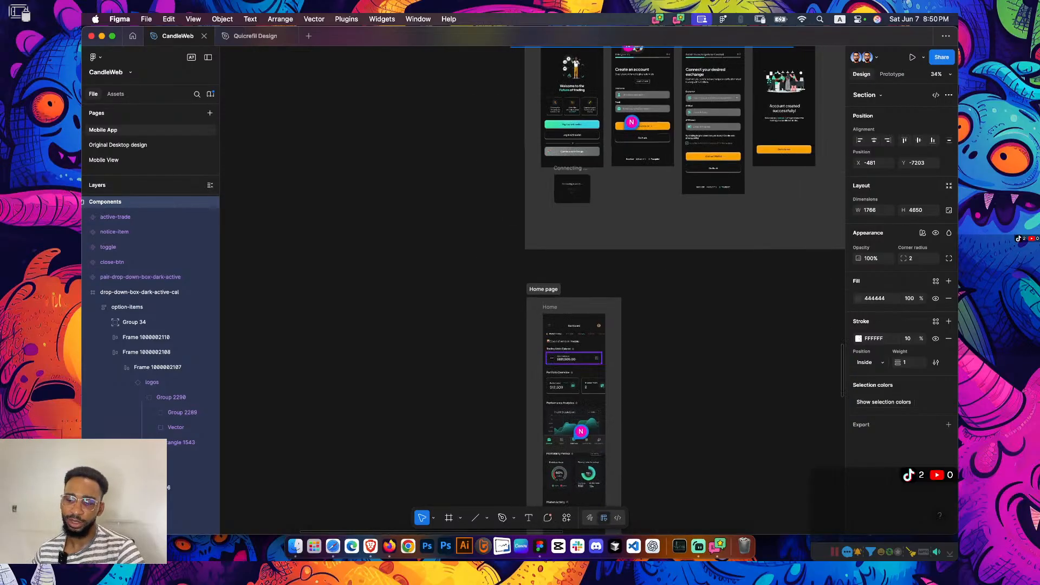
scroll(531, 290, "down", 15)
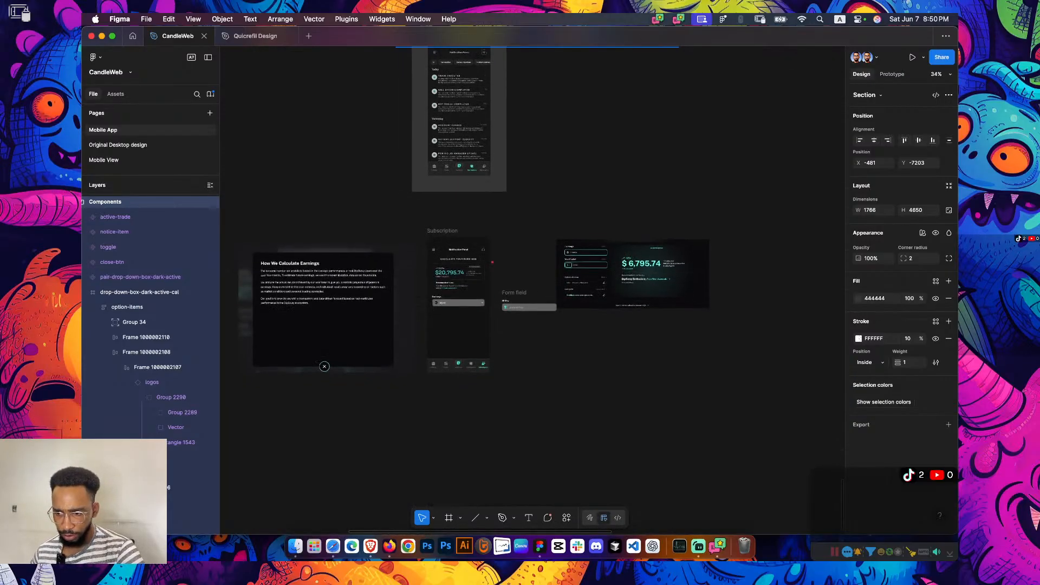
scroll(409, 233, "up", 6)
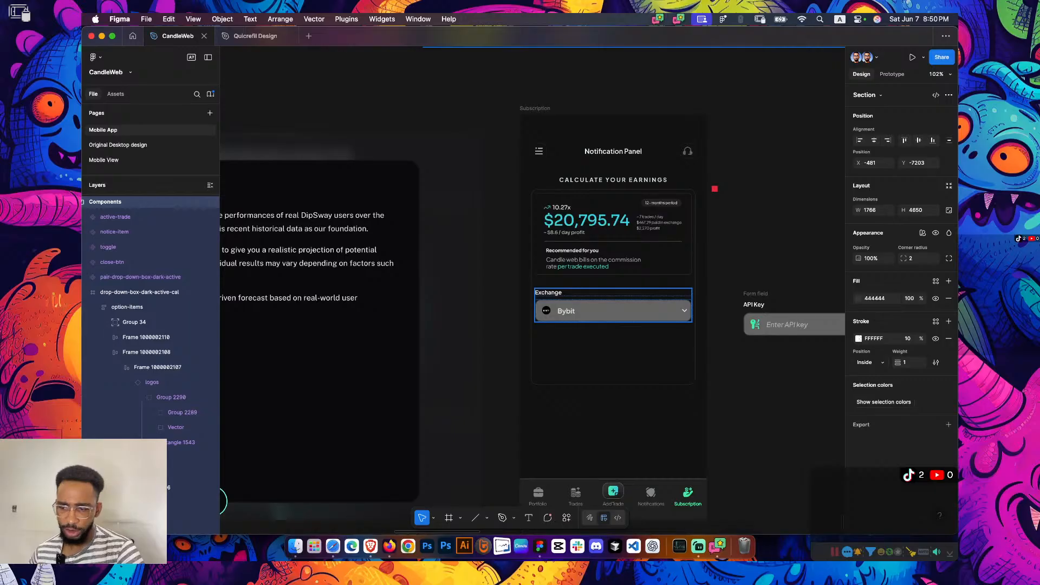
left_click(535, 108)
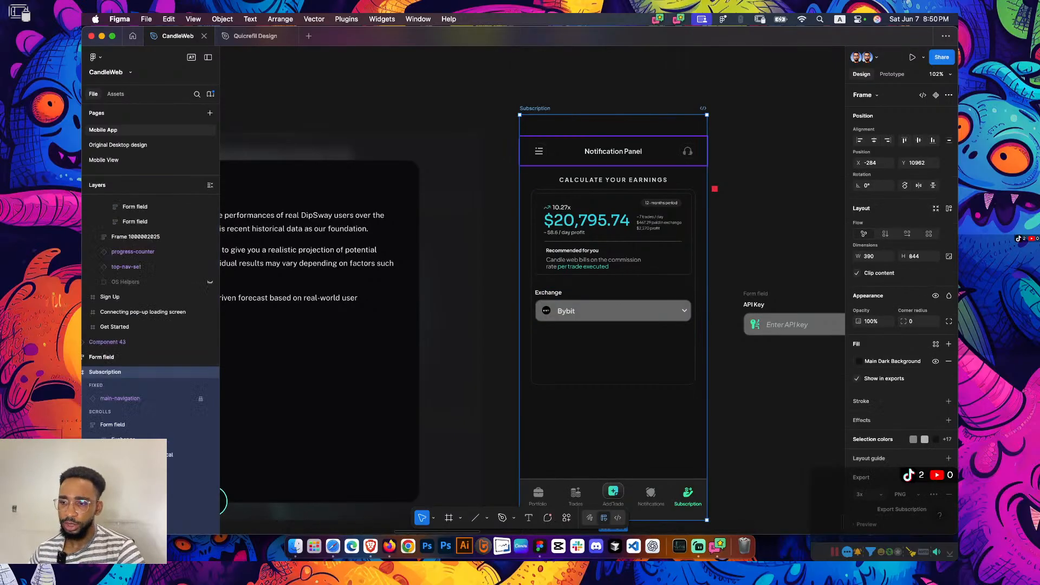
key("shift+space")
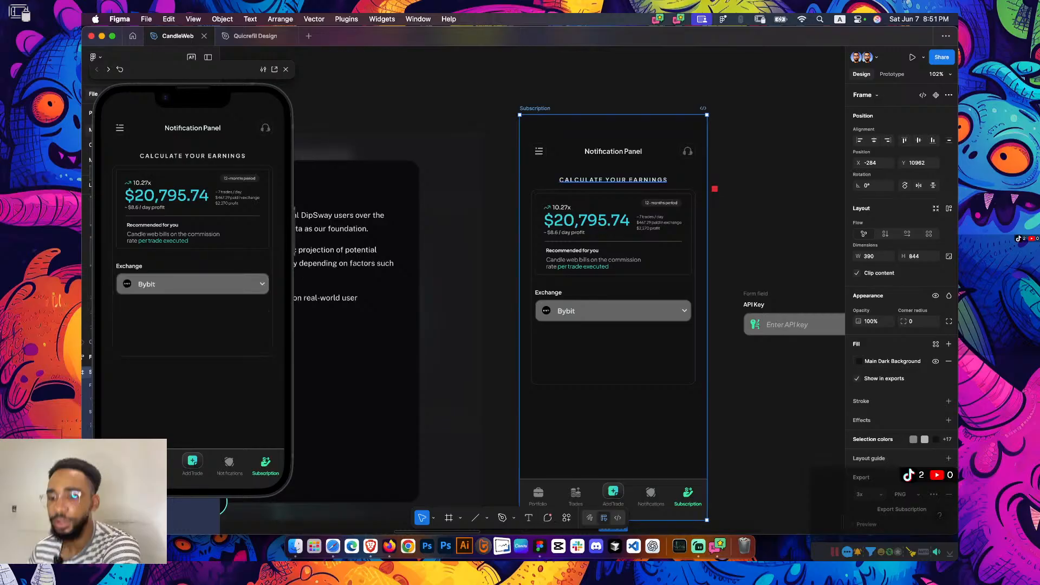
Return to the Components section and check the dimensions of the collapsed dropdown and the expanded dropdown's header
scroll(613, 228, "up", 3)
scroll(613, 228, "down", 2)
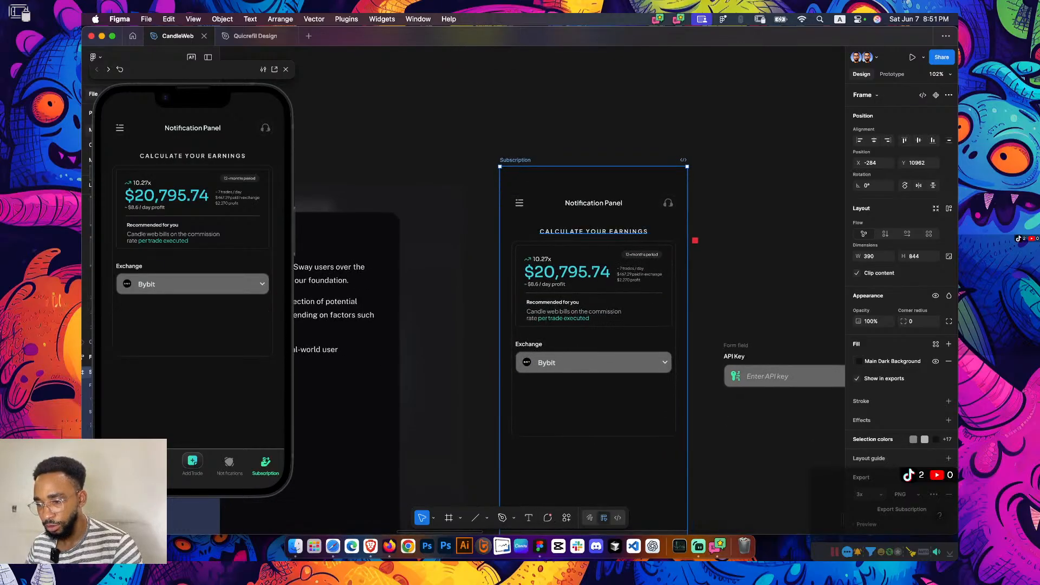
scroll(592, 427, "up", 10)
scroll(592, 427, "down", 3)
scroll(592, 427, "up", 5)
scroll(642, 288, "up", 15)
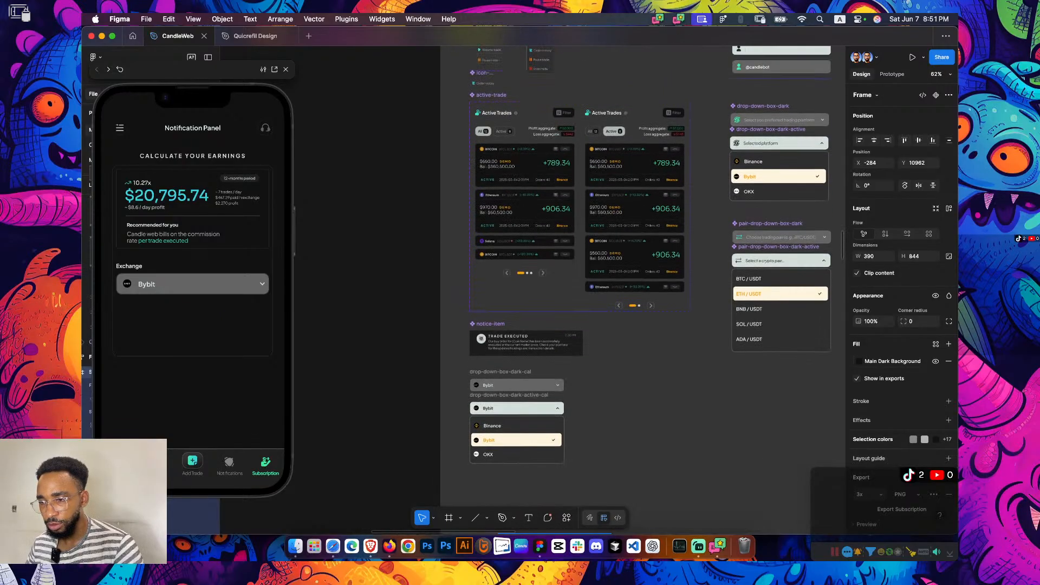
scroll(517, 325, "down", 5)
scroll(503, 244, "up", 10)
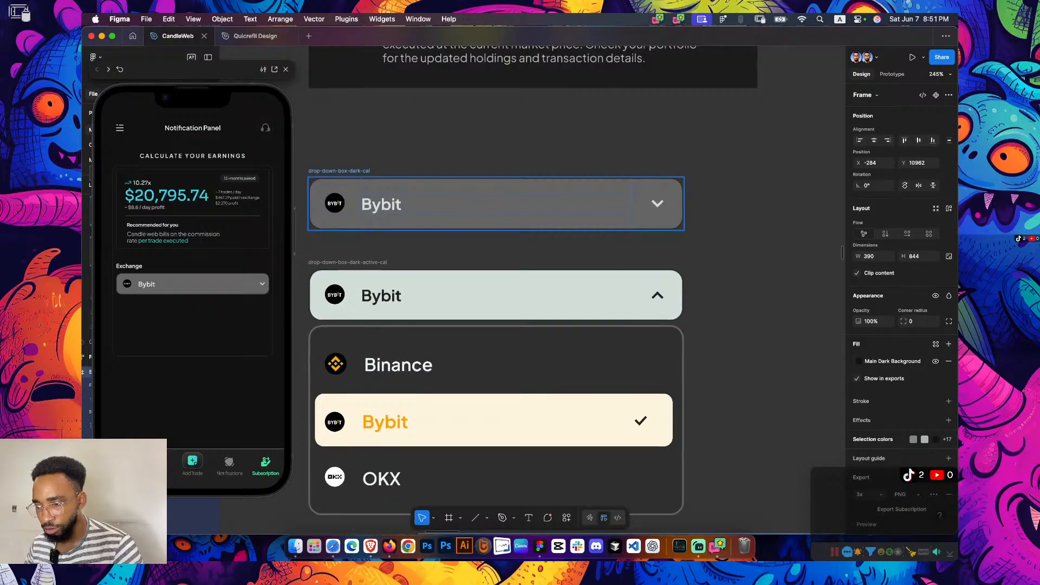
double_click(657, 203)
left_click(339, 171)
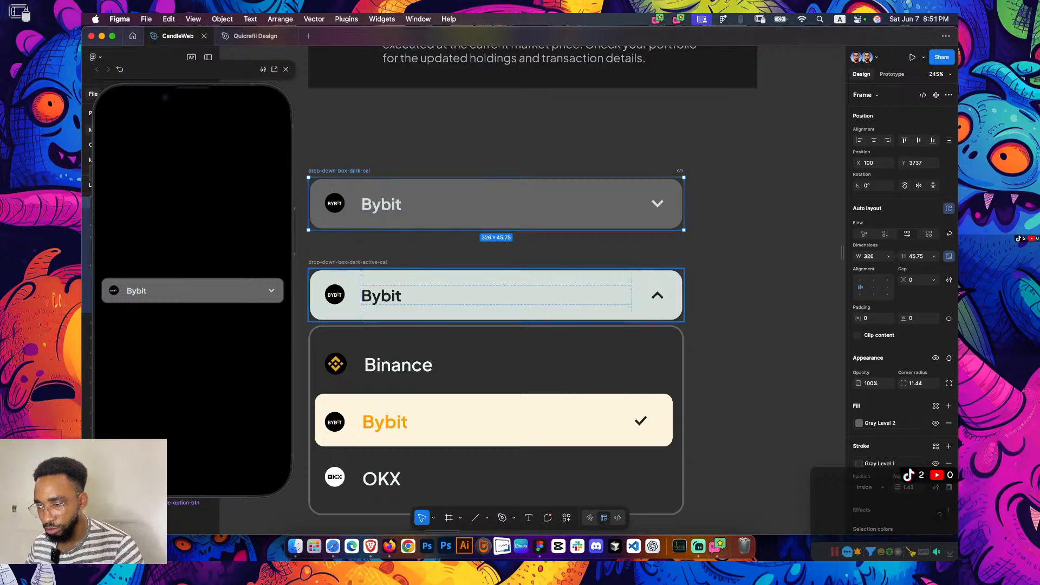
left_click(495, 295)
Go back to the Subscription screen, check the Exchange dropdown's size, and close the prototype preview
scroll(532, 290, "down", 8)
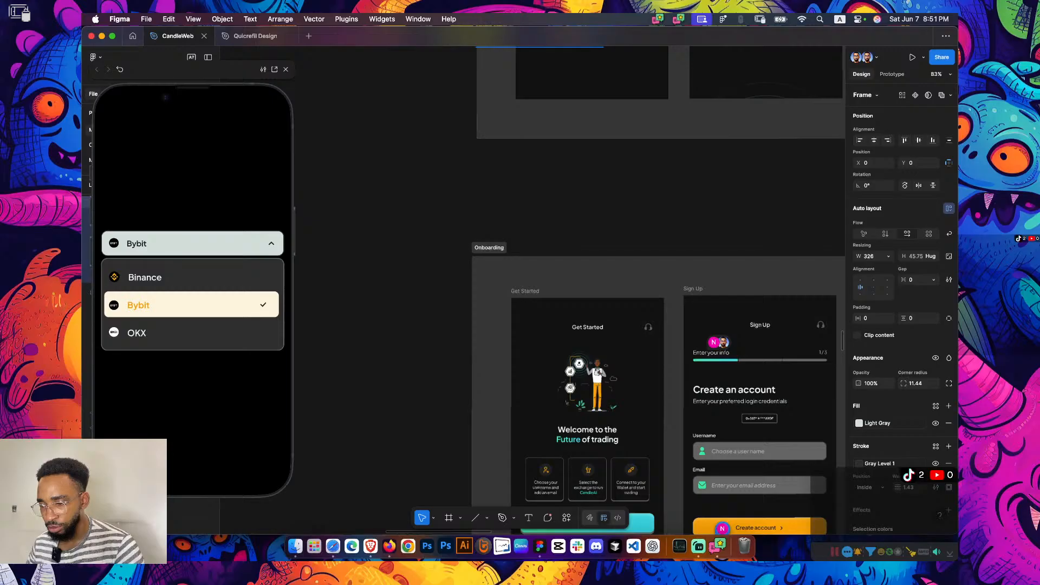
scroll(631, 276, "down", 10)
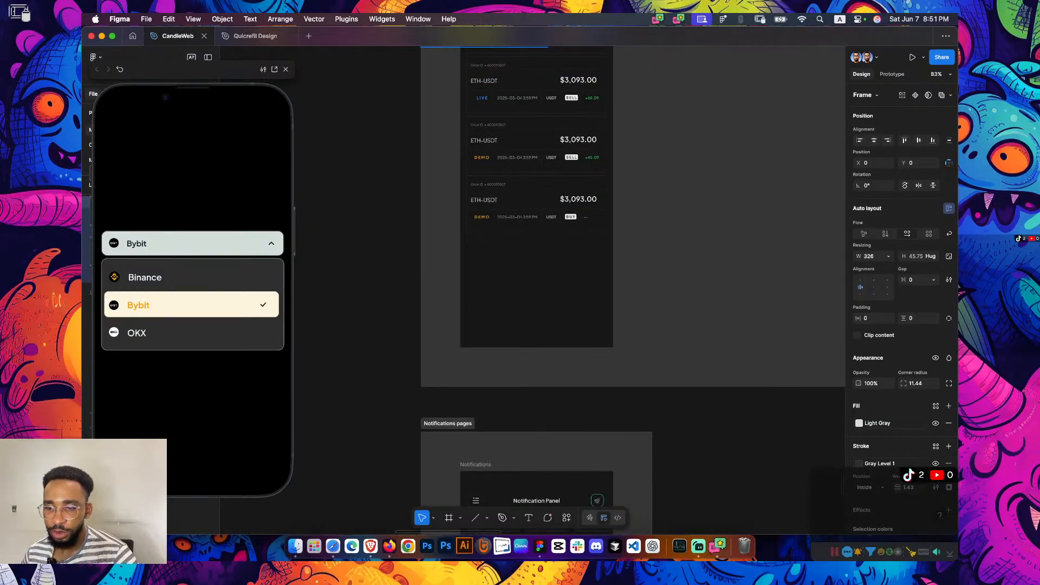
scroll(631, 276, "down", 10)
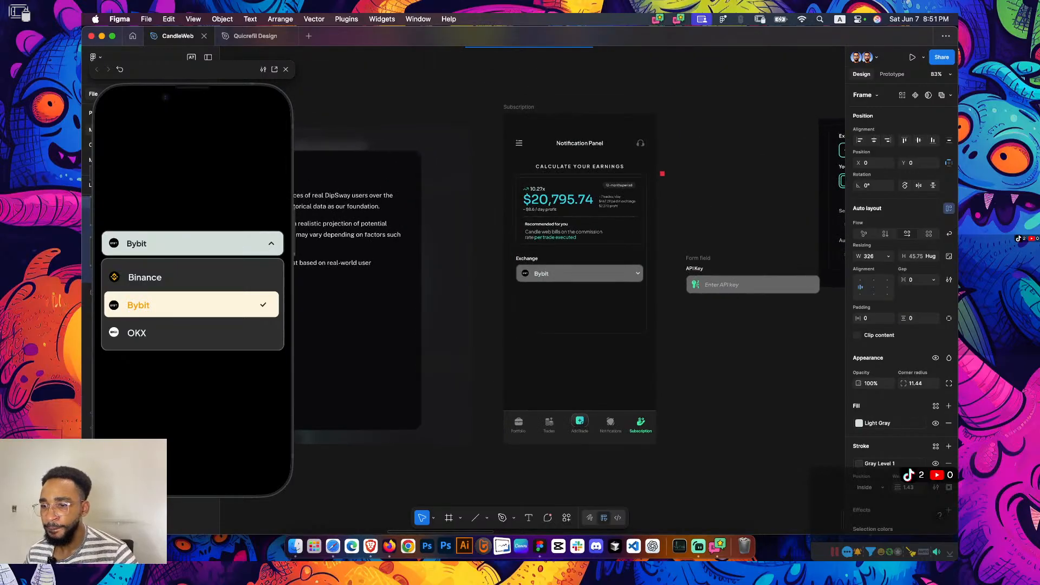
scroll(648, 283, "up", 5)
double_click(478, 260)
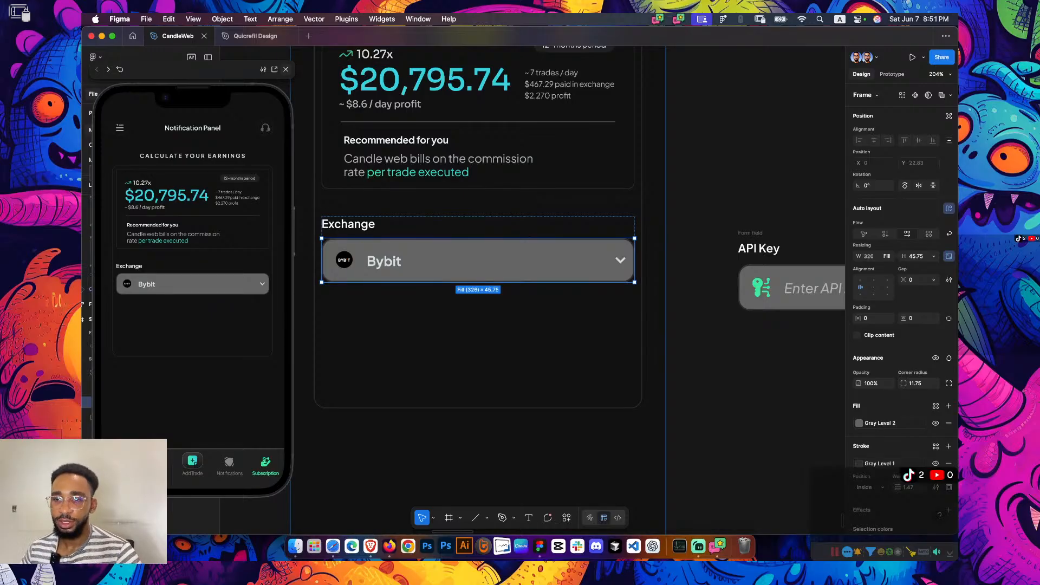
key("shift+space")
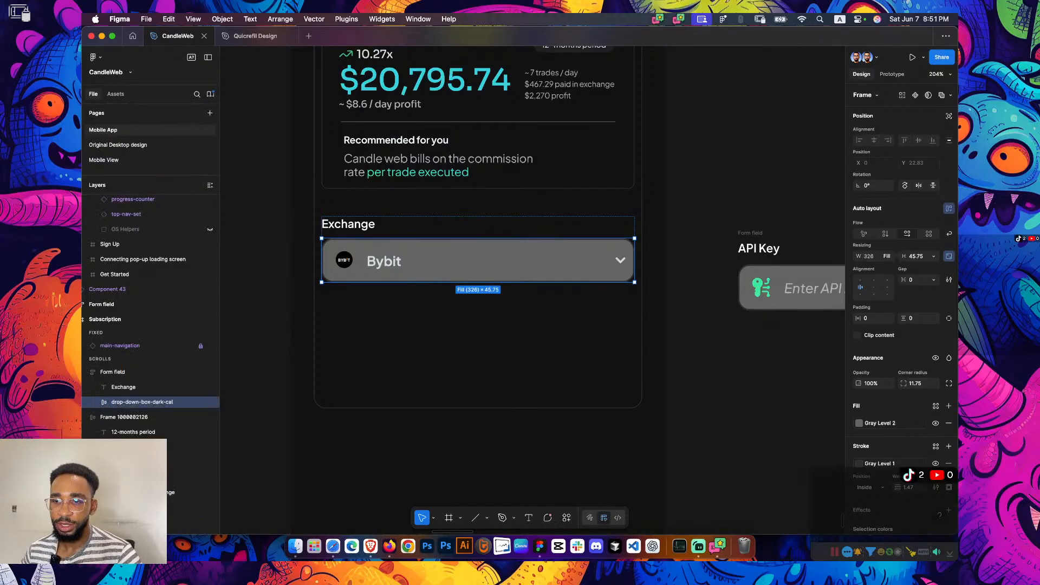
key("Escape")
scroll(531, 287, "right", 3)
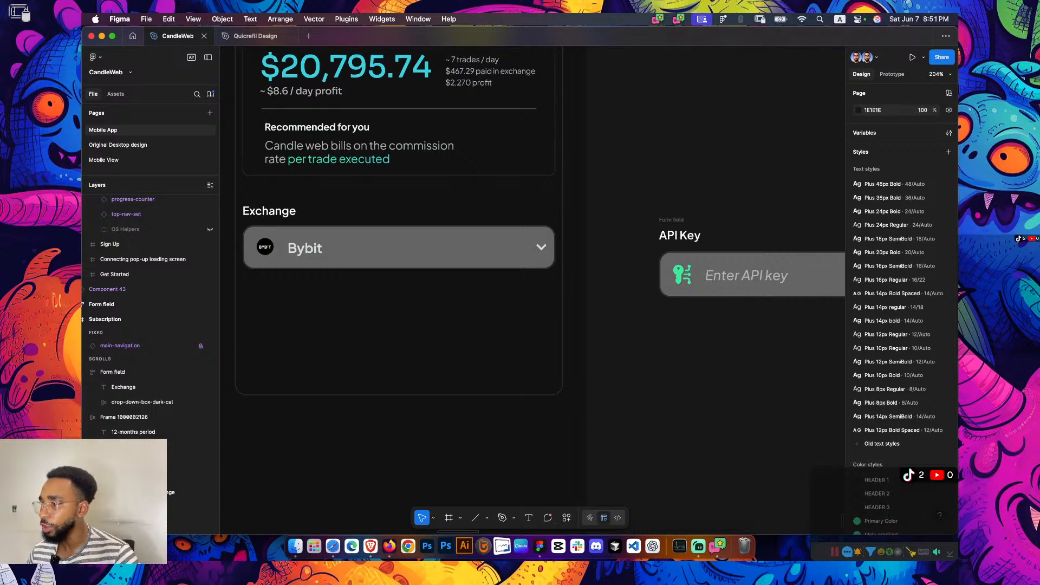
Scale the API Key form field's input box proportionally to a width of 326
scroll(532, 287, "down", 1)
scroll(532, 287, "down", 3)
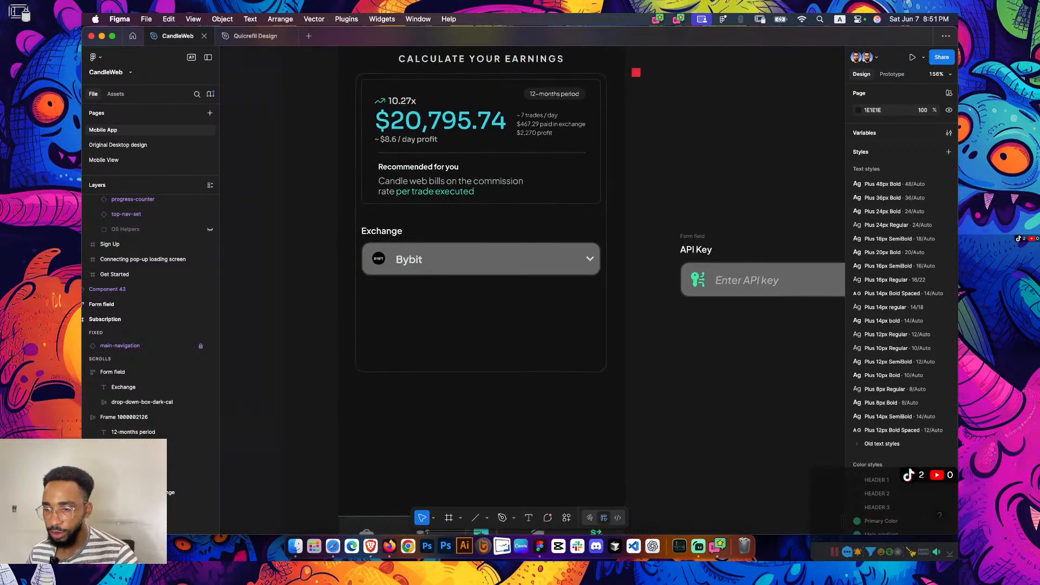
scroll(701, 338, "down", 3)
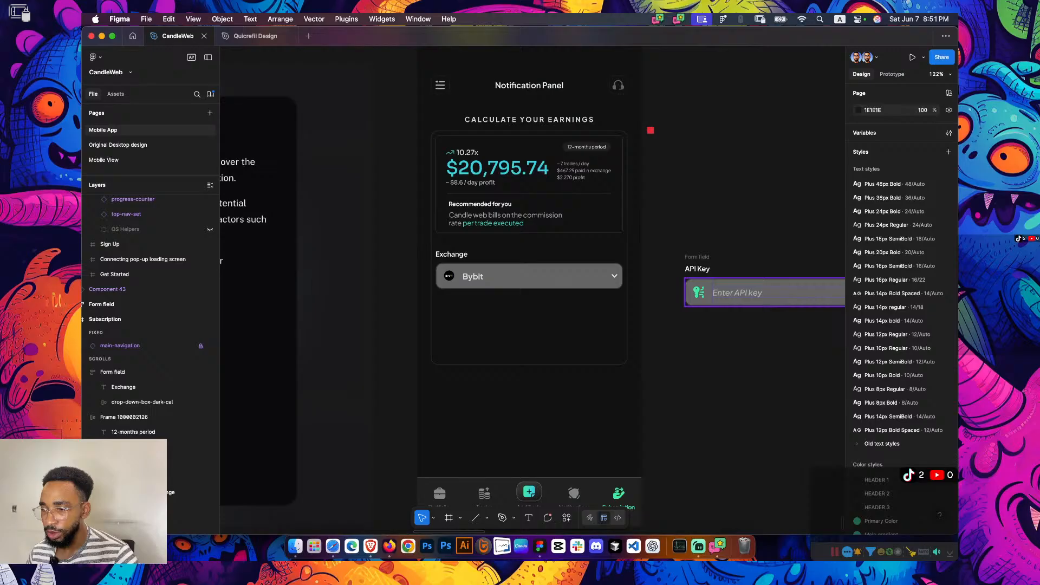
scroll(532, 287, "right", 5)
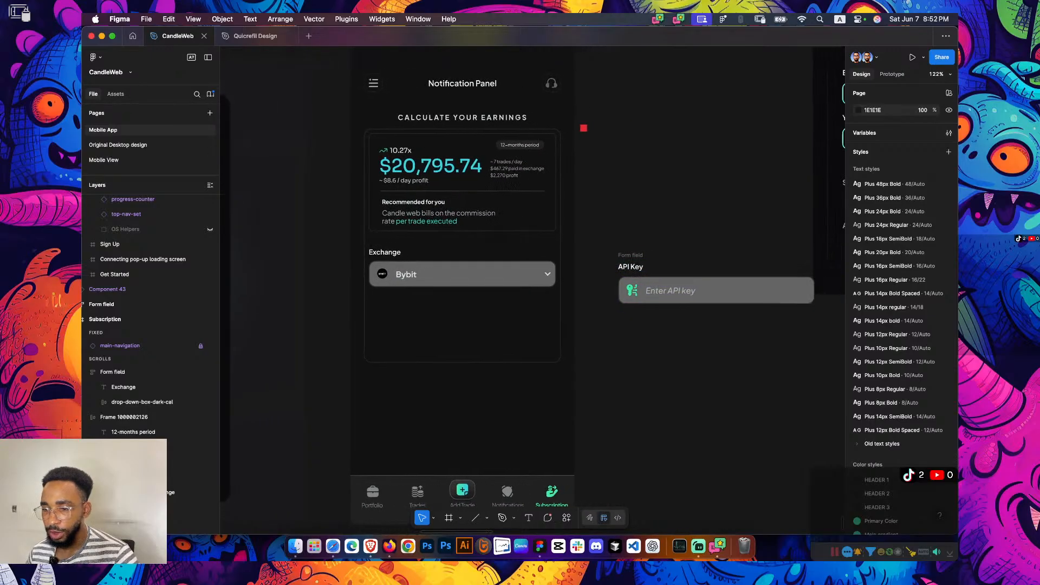
scroll(532, 287, "right", 1)
left_click(703, 292)
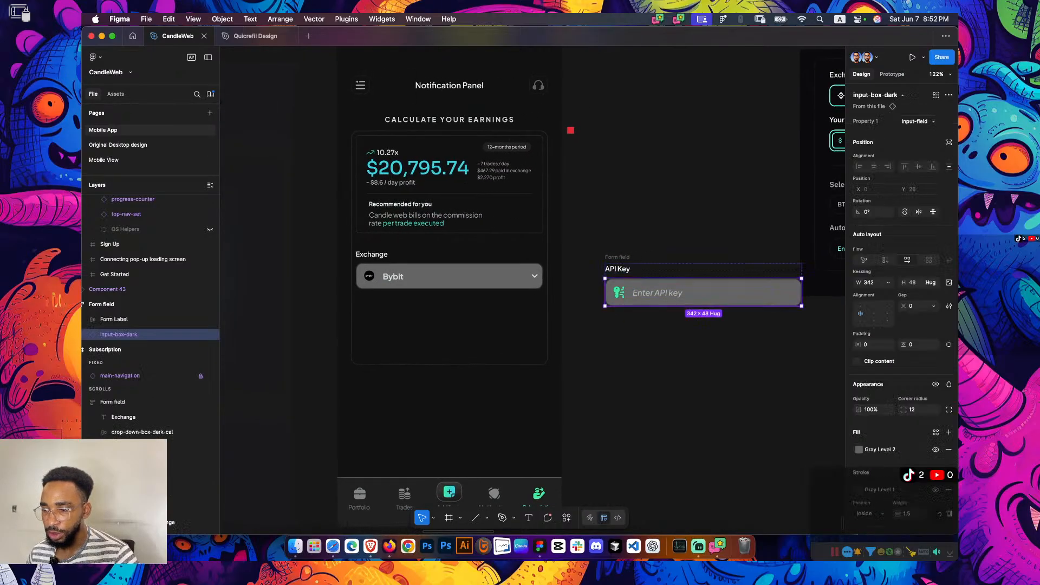
scroll(703, 292, "right", 2)
left_click(676, 277)
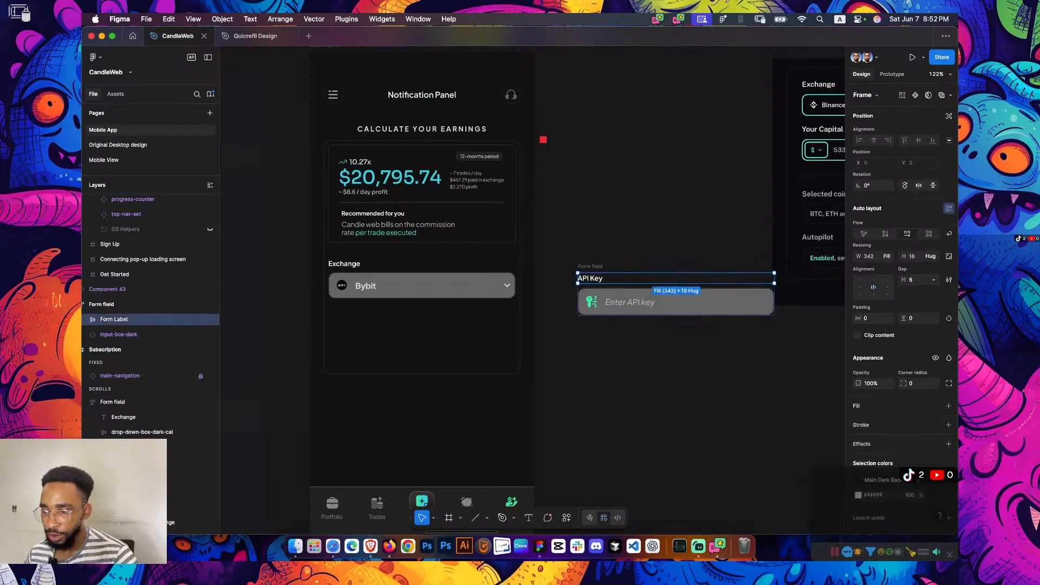
left_click(675, 302)
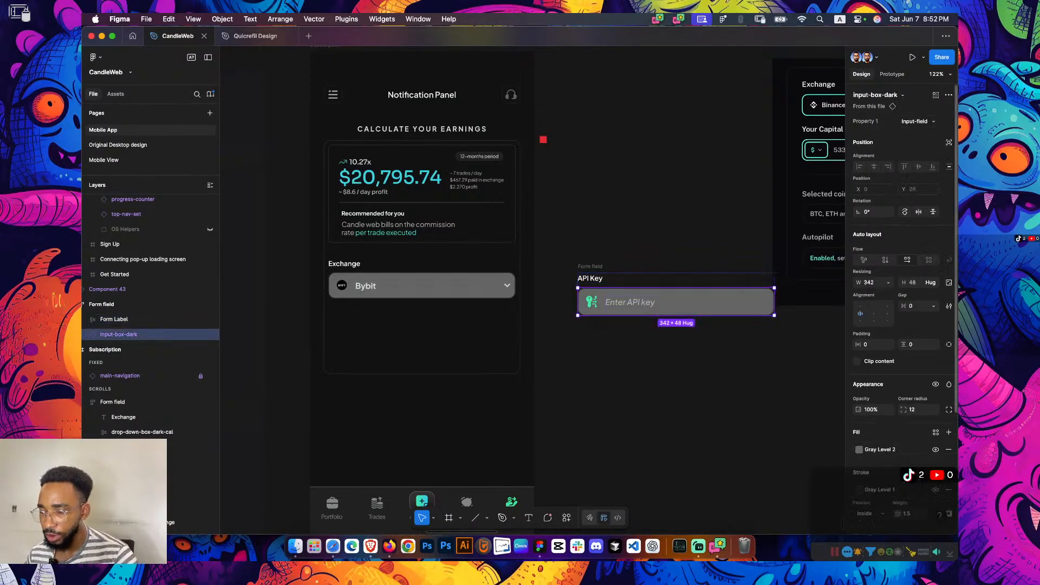
key("k")
left_click(872, 304)
type("326")
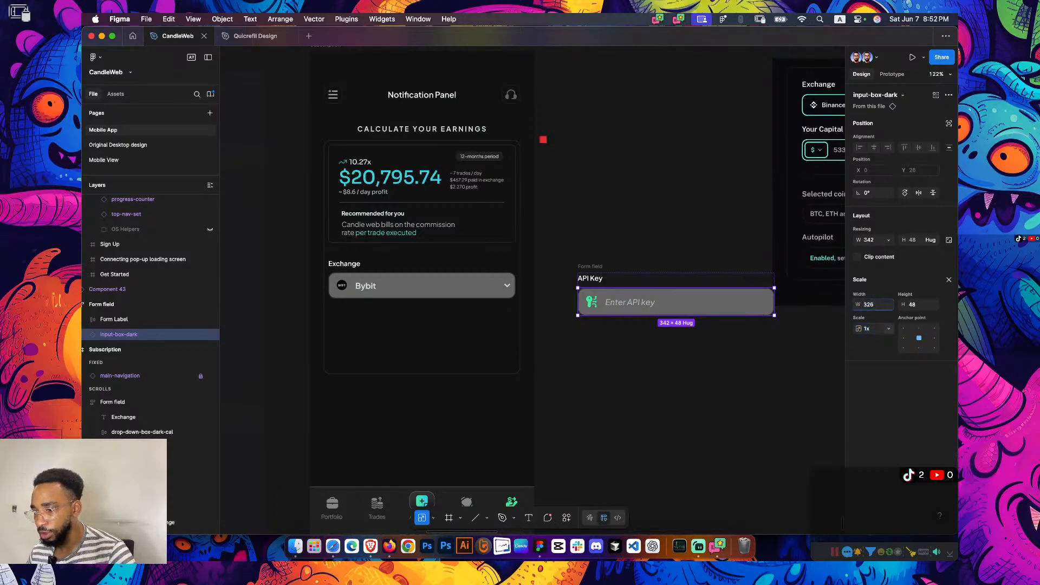
key("Return")
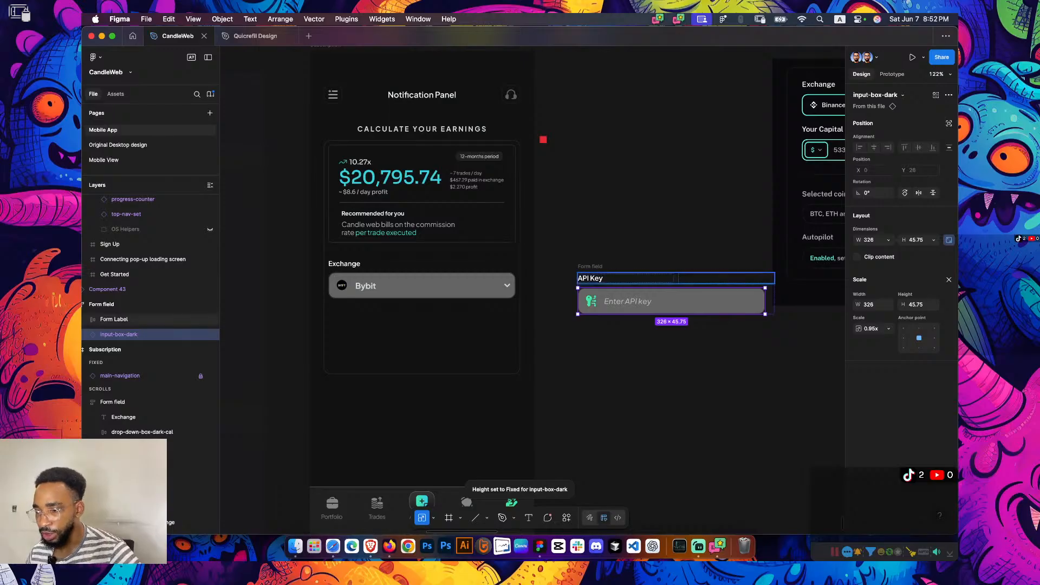
Delete the faint "Optional" text from the API Key field's label row
left_click(676, 277)
scroll(773, 279, "up", 1)
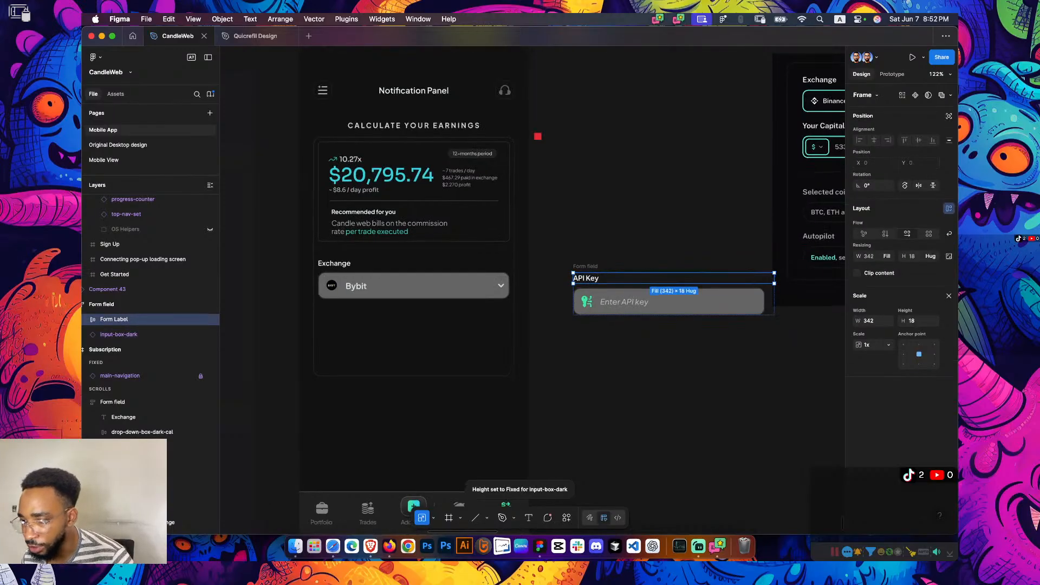
scroll(773, 280, "up", 5)
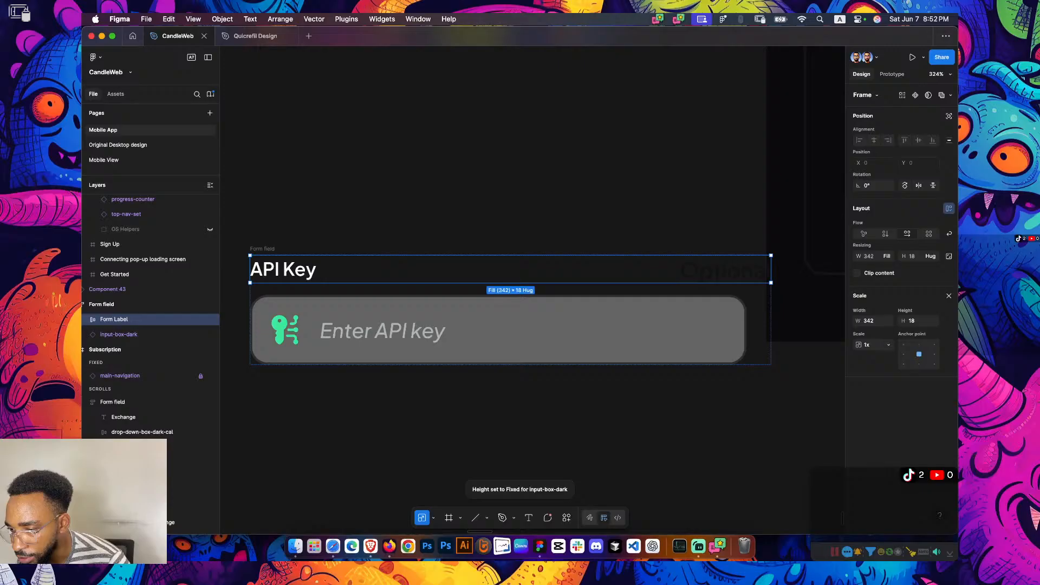
double_click(724, 271)
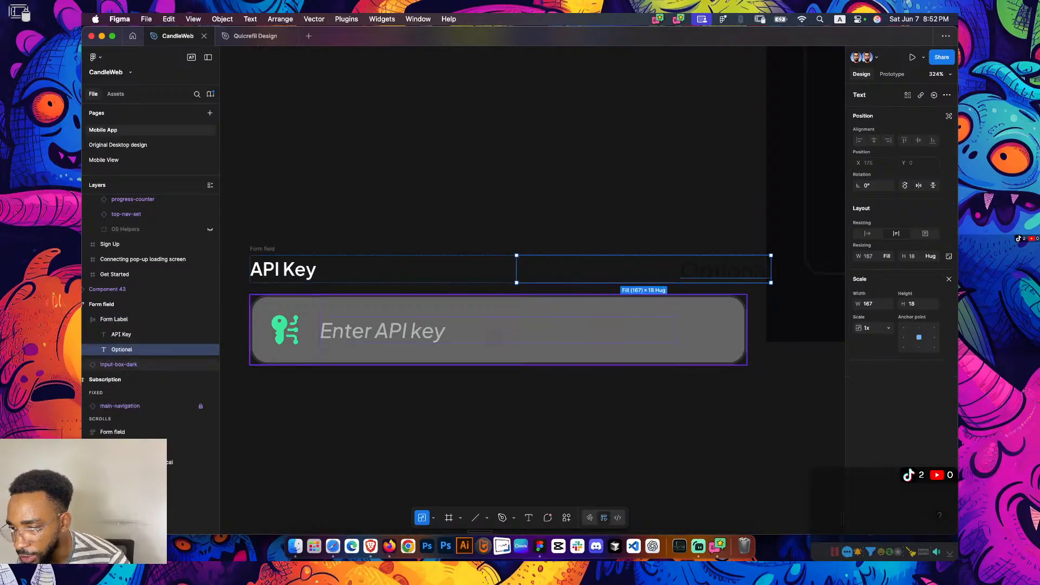
key("Delete")
Narrow the API Key form field frame to 326 wide so it fits its input box, undoing the resizes that scale its contents
left_click_drag(771, 308, 750, 308)
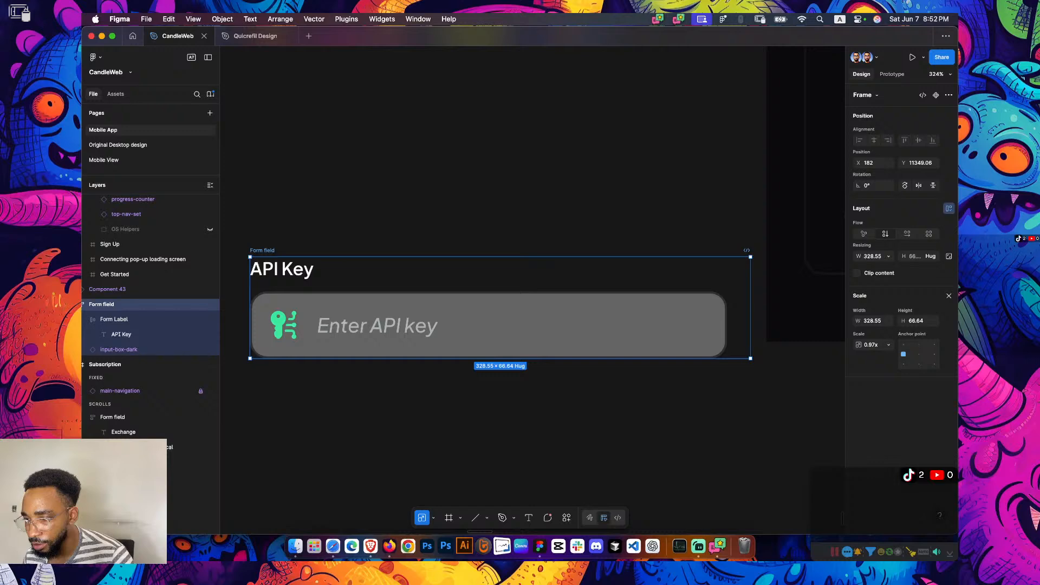
key("super+z")
left_click(750, 308)
left_click_drag(770, 308, 746, 308)
key("super+z")
key("v")
key("Escape")
scroll(745, 396, "down", 5)
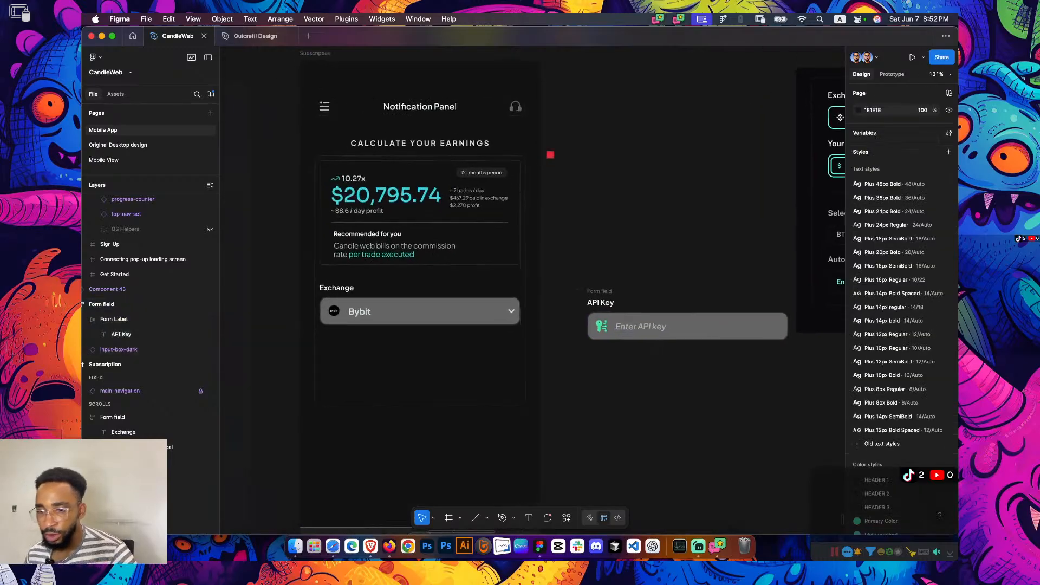
Move the API Key form field into the Subscription screen, aligned 12 px below the Exchange dropdown
left_click_drag(623, 282, 403, 288)
scroll(619, 339, "down", 2)
key("Escape")
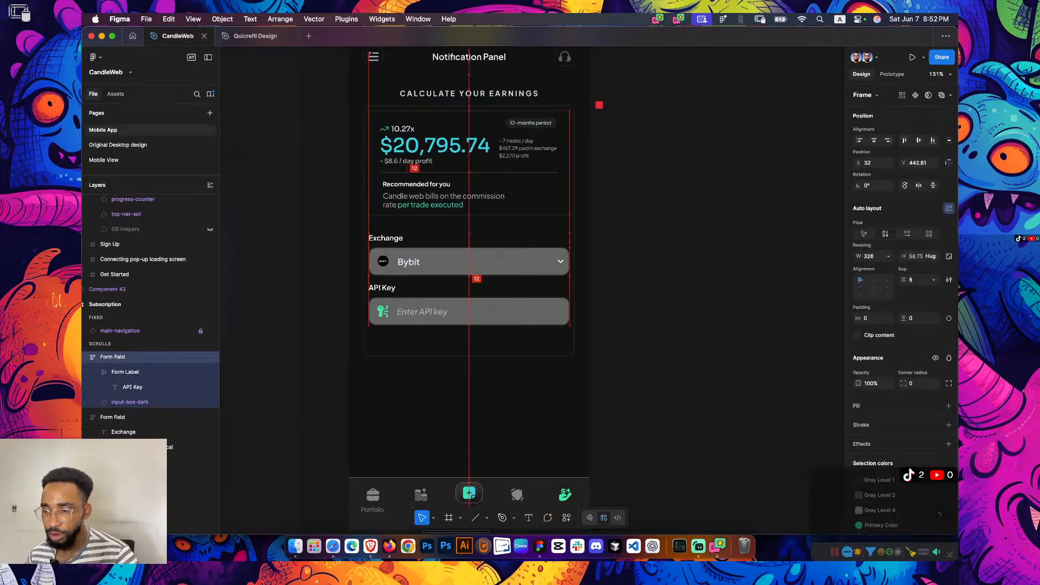
scroll(469, 287, "up", 2)
scroll(469, 287, "left", 2)
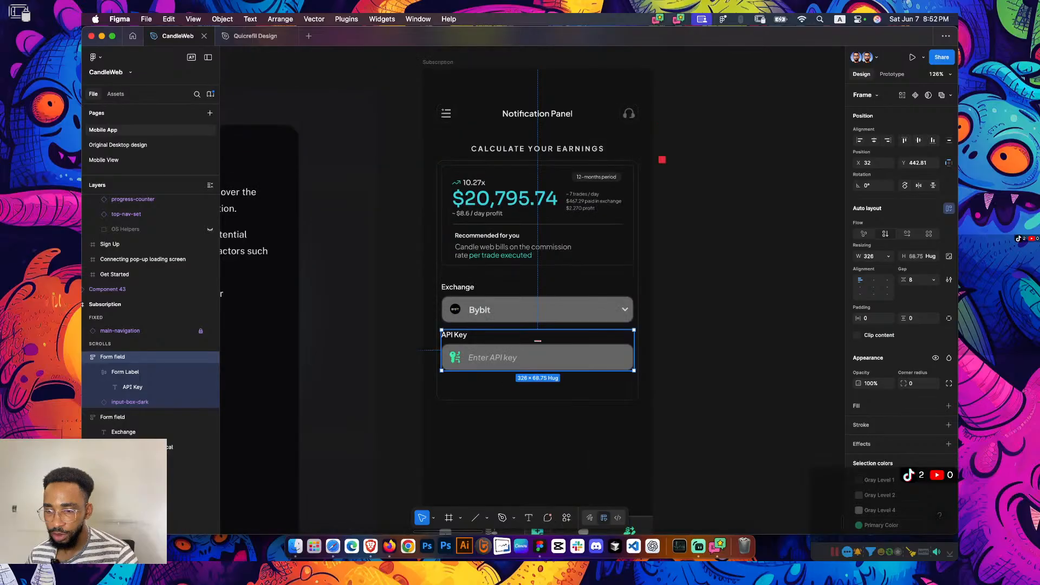
Place the 12 px red square between the Exchange dropdown and the API Key label as a spacing gauge
scroll(552, 244, "up", 2)
left_click(553, 244)
scroll(550, 259, "up", 5)
scroll(573, 283, "down", 5)
left_click_drag(557, 217, 291, 323)
scroll(574, 281, "left", 6)
scroll(575, 282, "down", 2)
key("Escape")
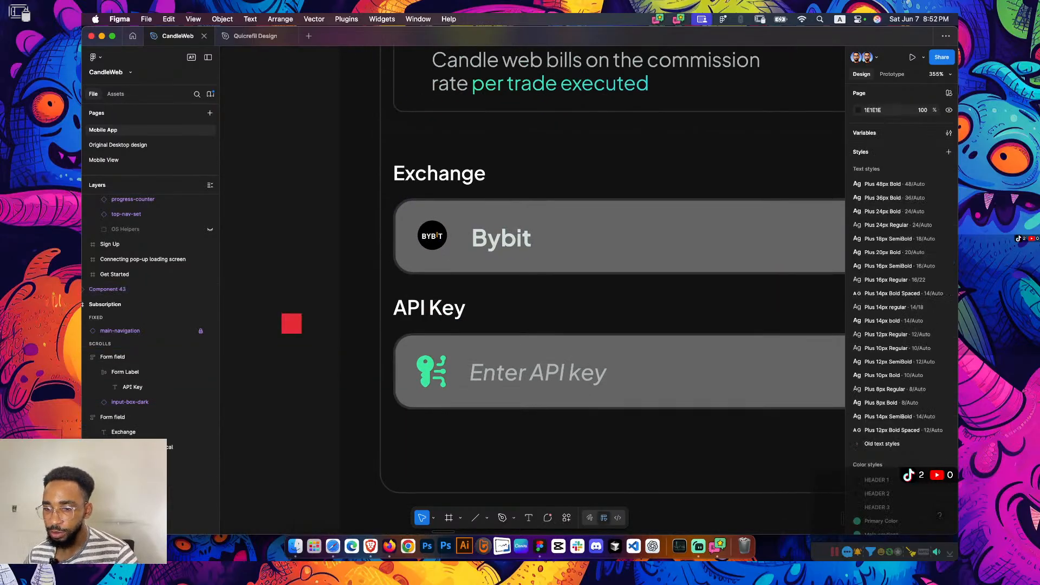
left_click_drag(292, 323, 423, 285)
scroll(423, 290, "up", 5)
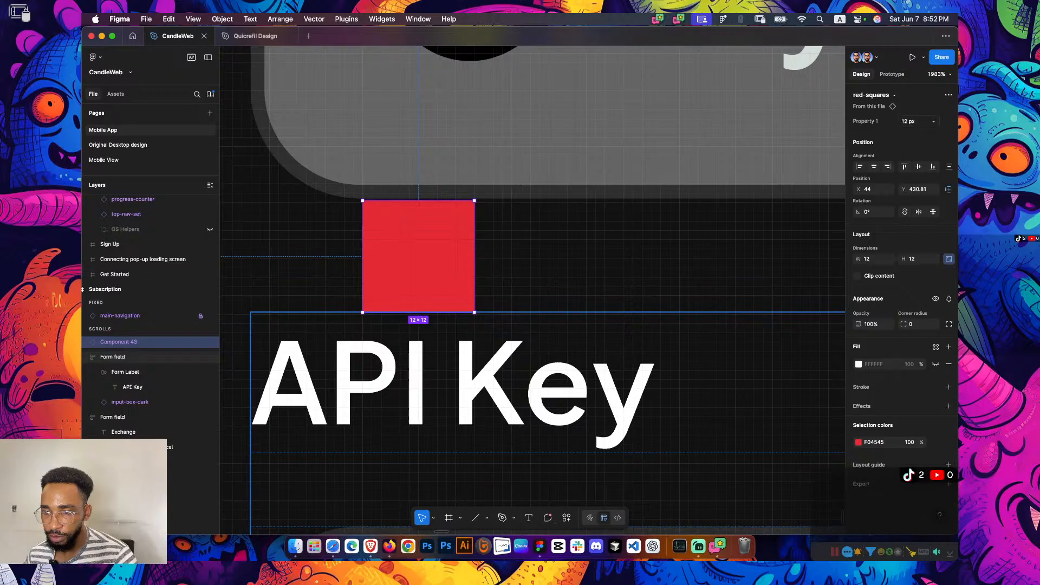
Nudge the API Key form field up by 3 px against the red spacing square
left_click(452, 382)
key("Up")
key("Up")
key("Up")
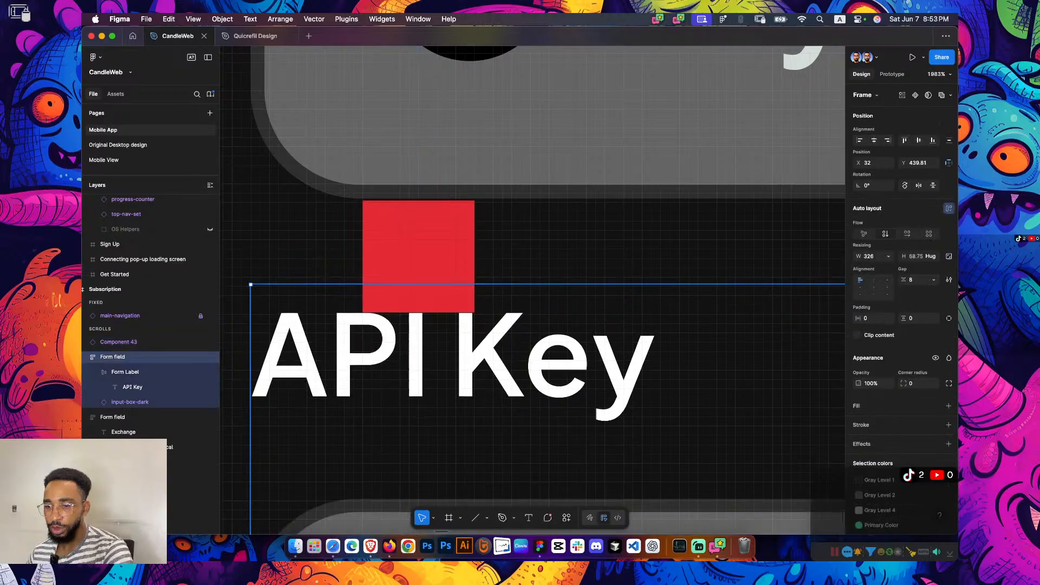
Move the red spacing square out of the Subscription frame onto the empty canvas beside it
scroll(442, 237, "down", 3)
left_click_drag(441, 242, 250, 236)
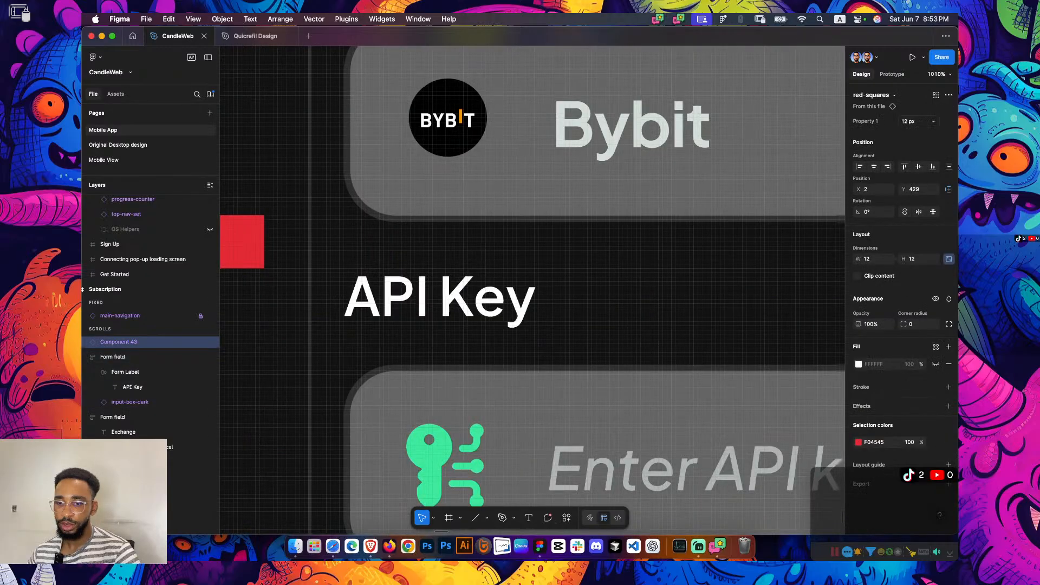
key("super+z")
scroll(574, 168, "down", 5)
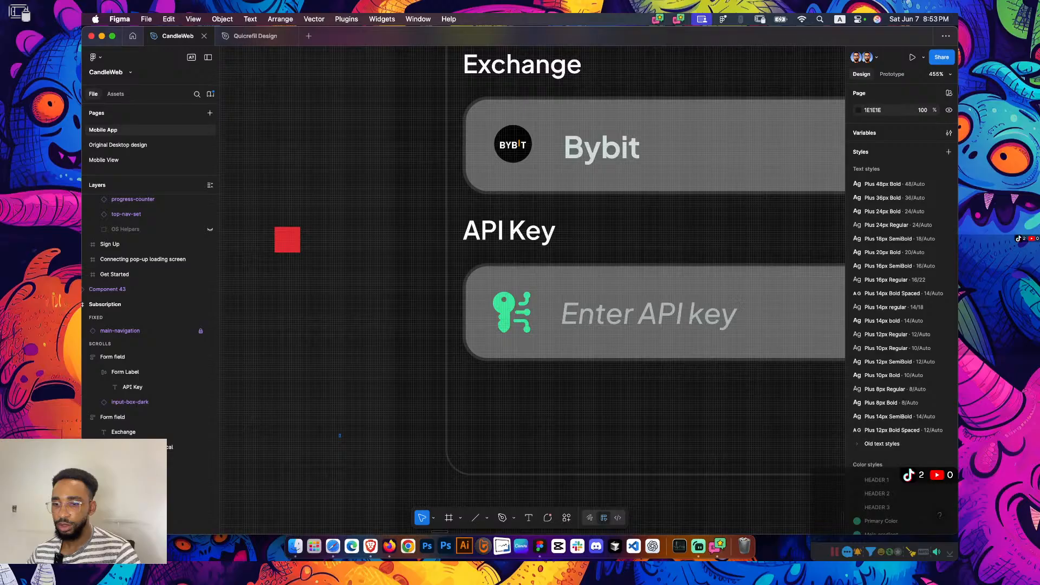
scroll(291, 228, "down", 5)
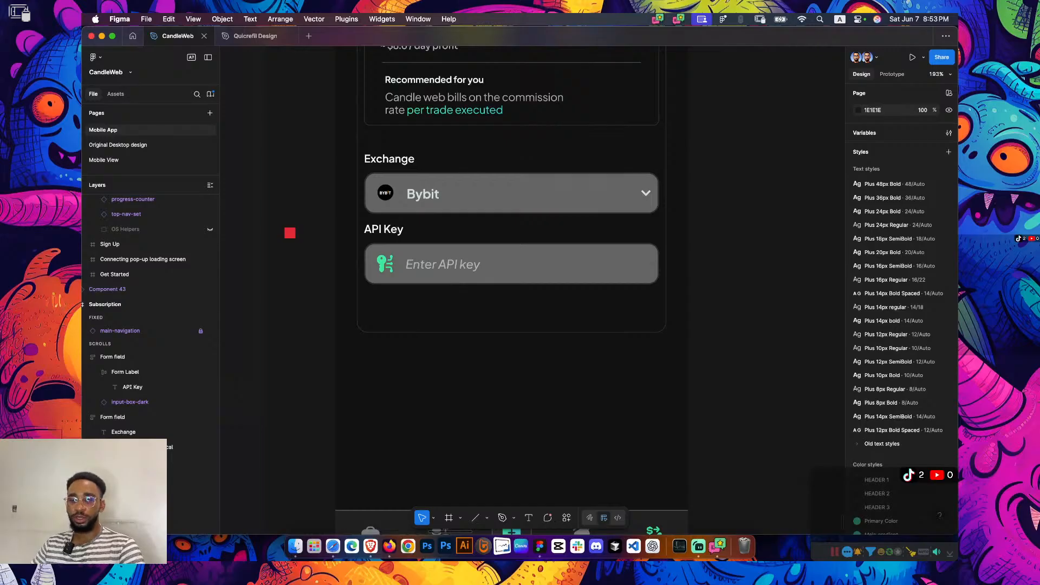
Switch the red spacing square to a larger size variant and lower the API Key form field to widen its gap
left_click(107, 289)
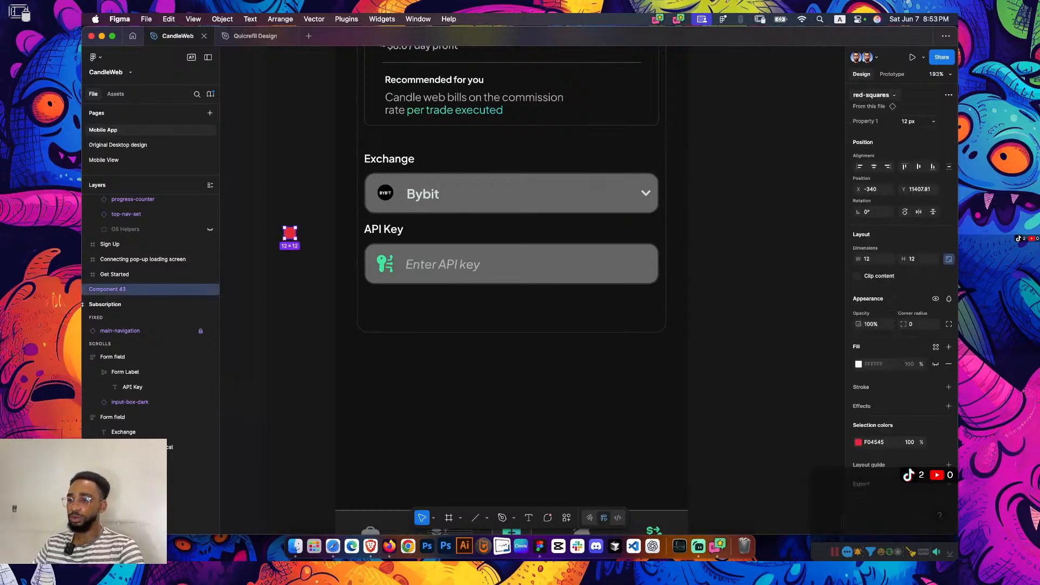
left_click(893, 94)
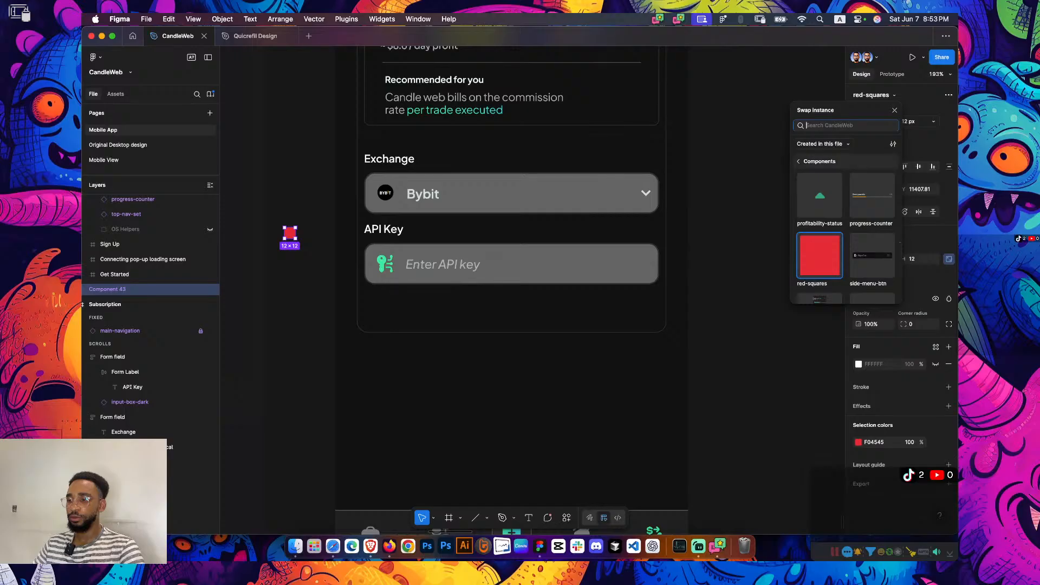
key("Escape")
left_click(918, 121)
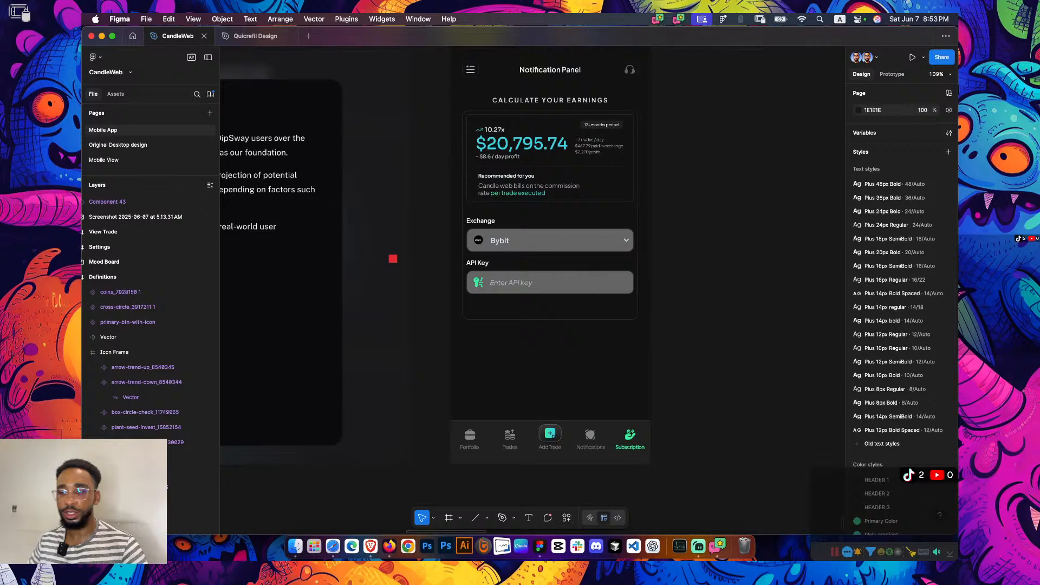
Compare the Subscription screen with the reference calculator's Exchange, Your Capital, Selected coins and Autopilot fields
scroll(506, 286, "down", 5)
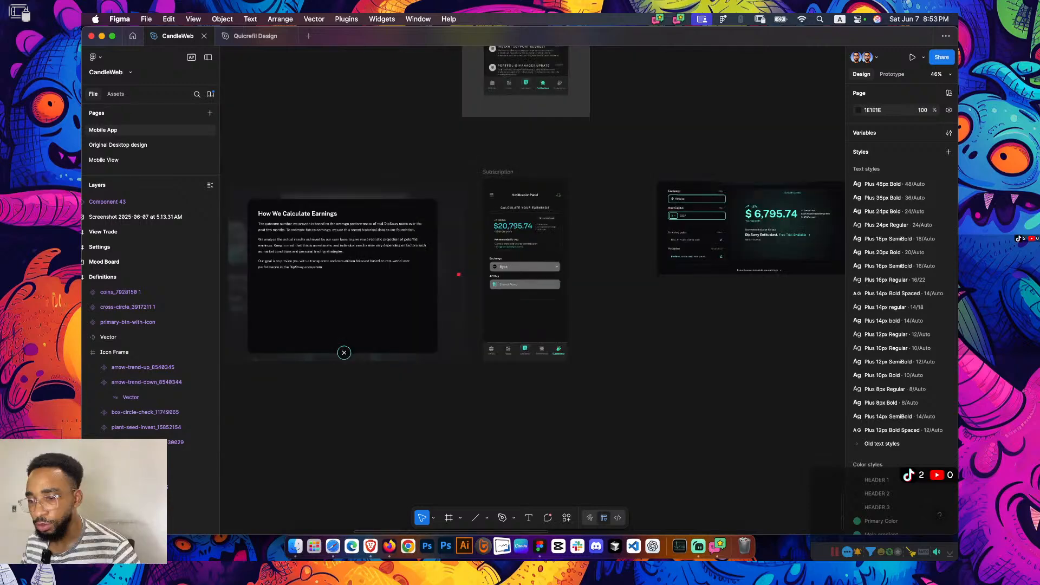
scroll(595, 292, "up", 5)
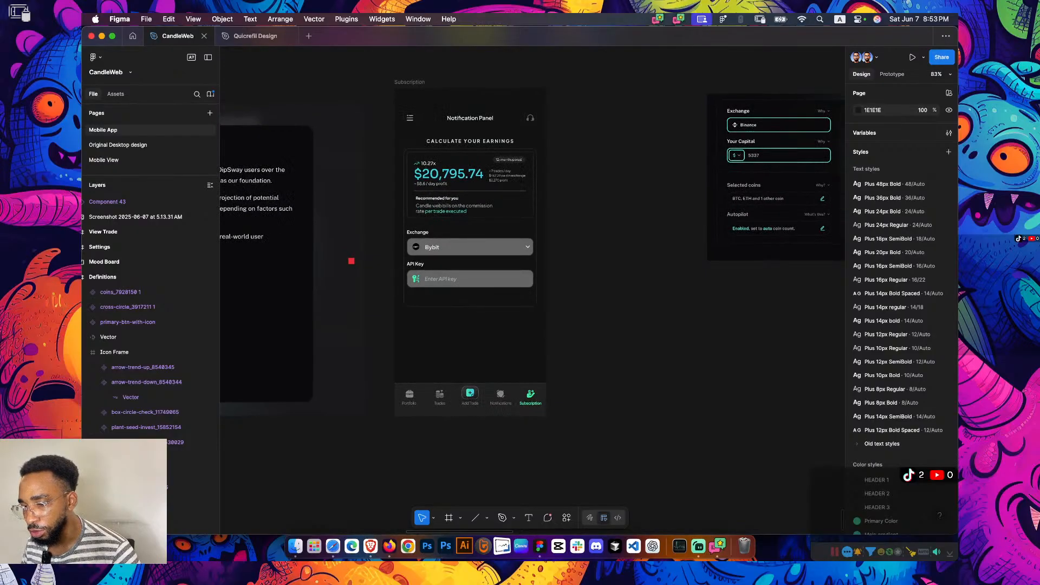
scroll(641, 224, "down", 5)
scroll(539, 262, "up", 5)
scroll(379, 264, "down", 4)
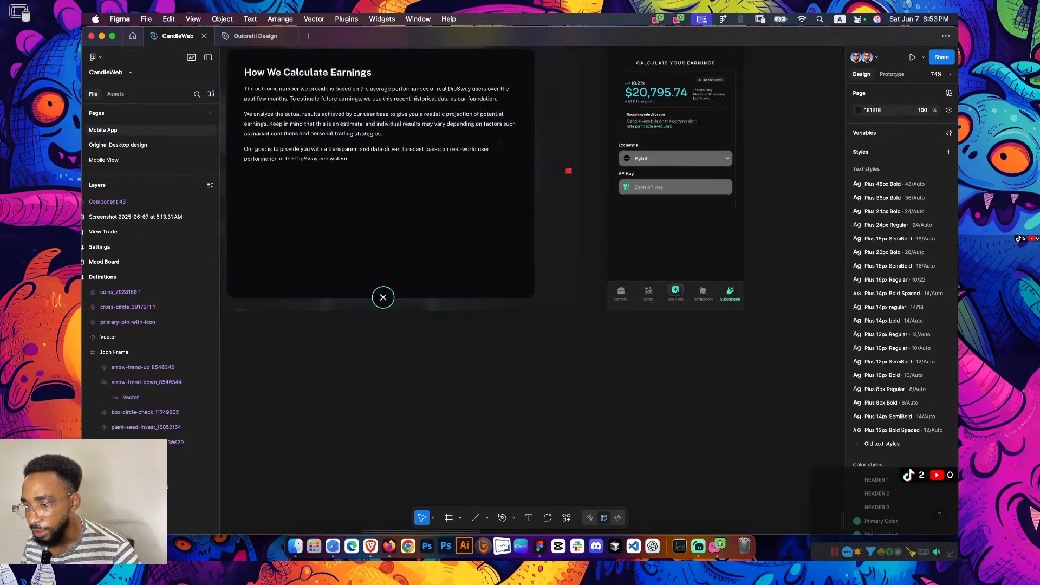
scroll(687, 185, "up", 6)
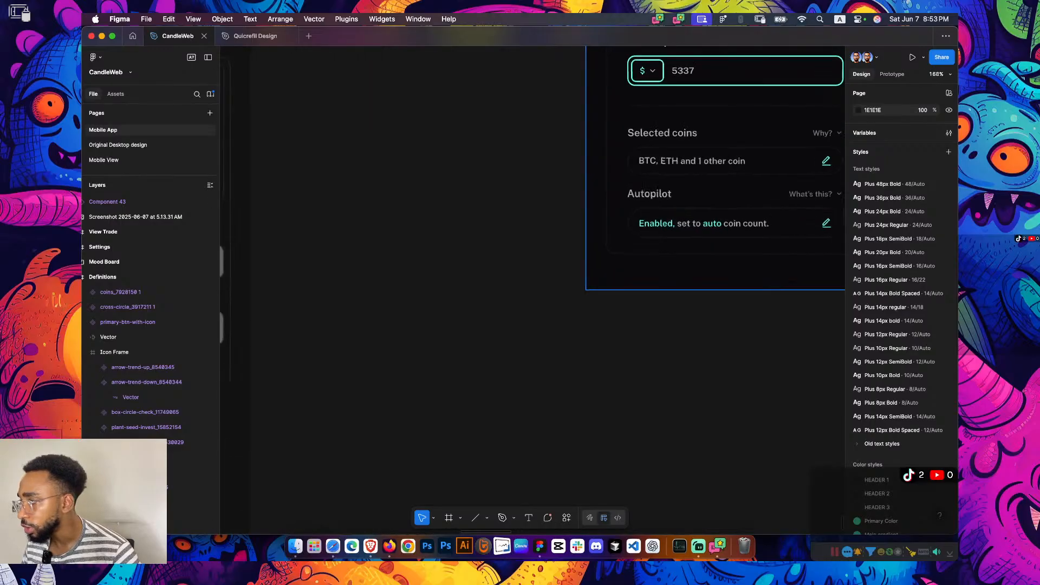
scroll(699, 244, "up", 5)
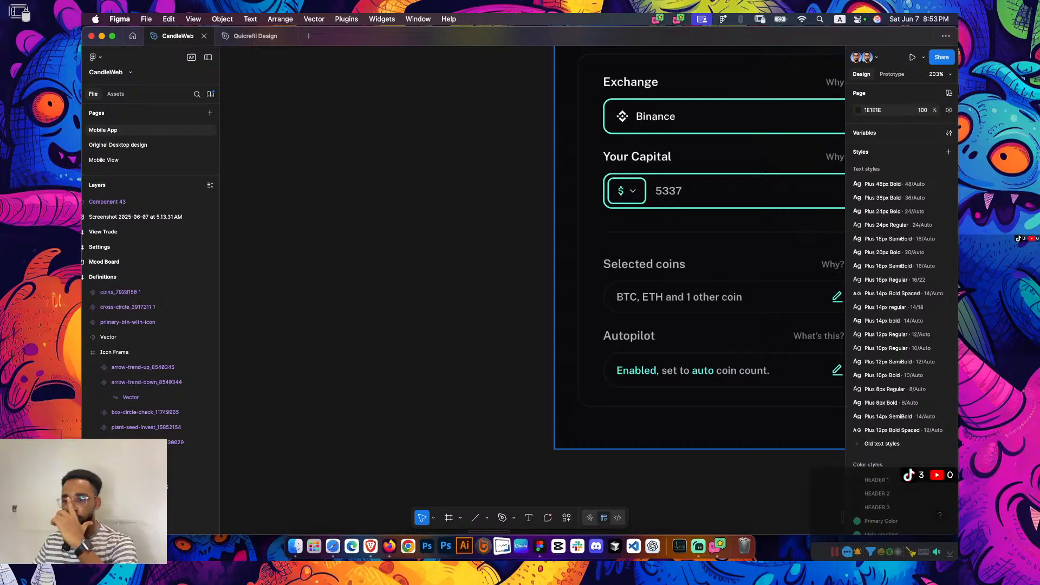
scroll(614, 252, "down", 2)
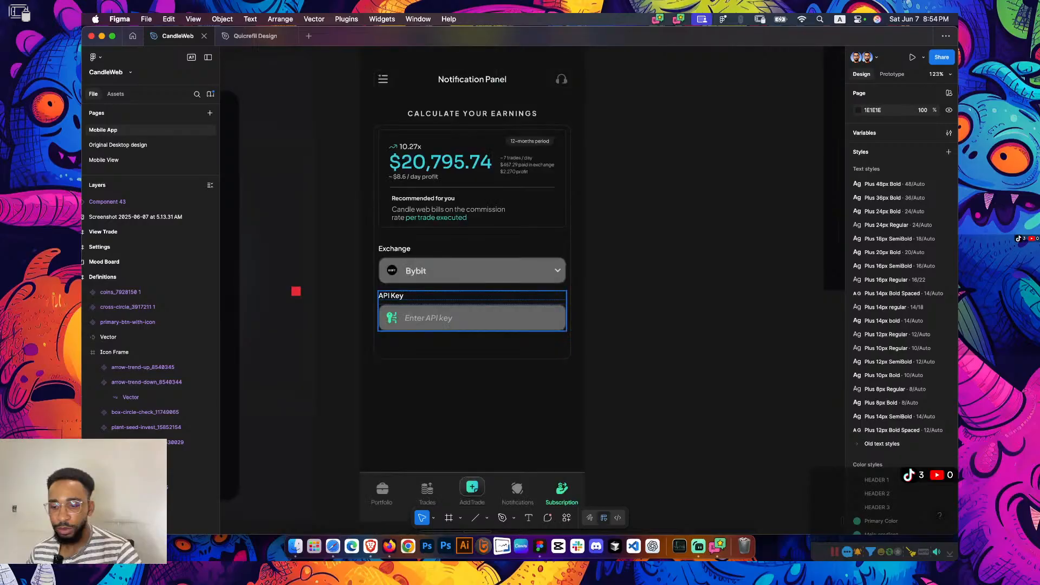
Inspect the API Key form field's nested input box and key icon group on the Subscription screen
left_click(391, 317, "super")
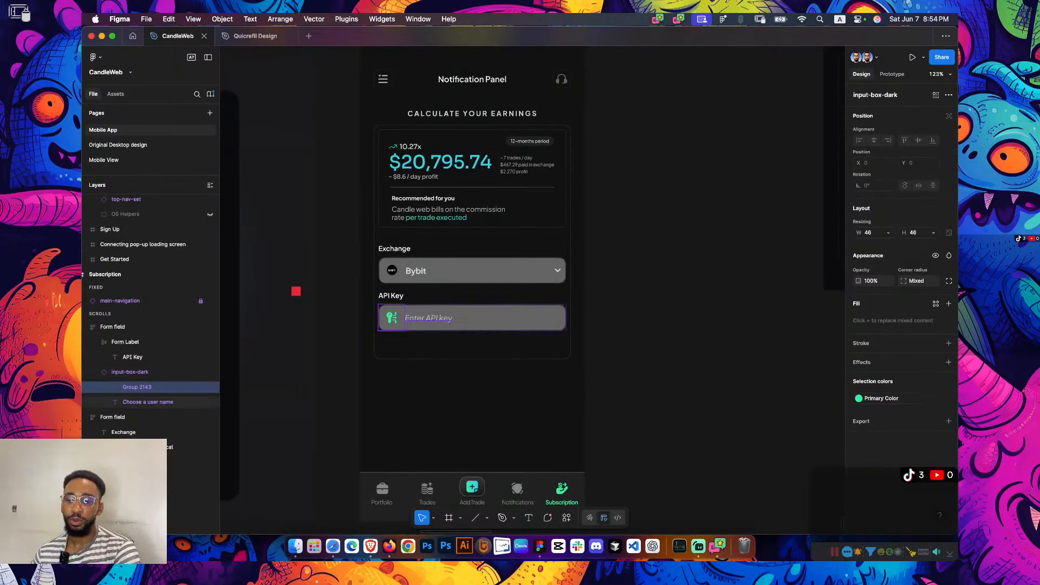
key("Escape")
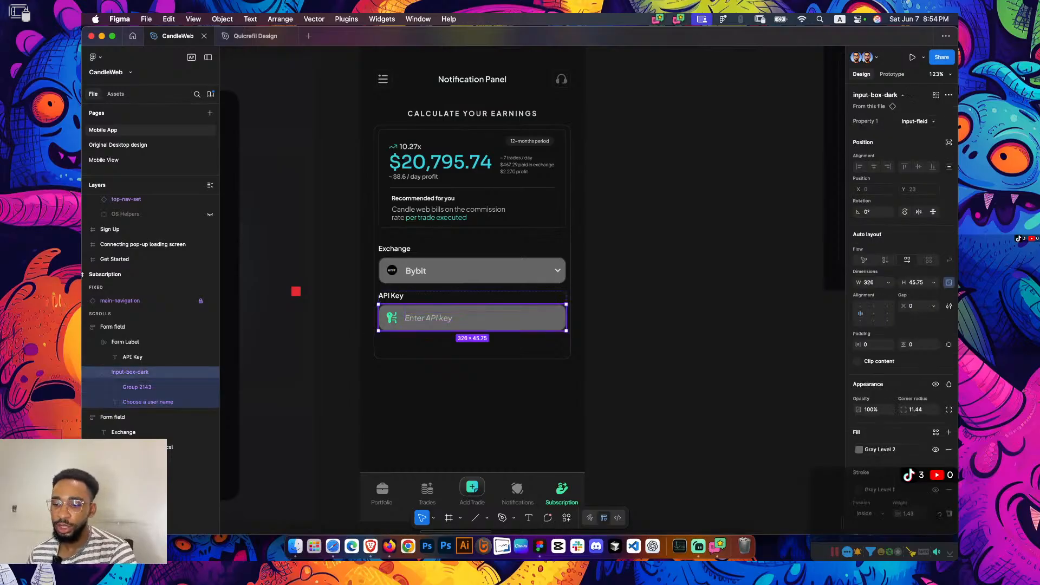
key("Escape")
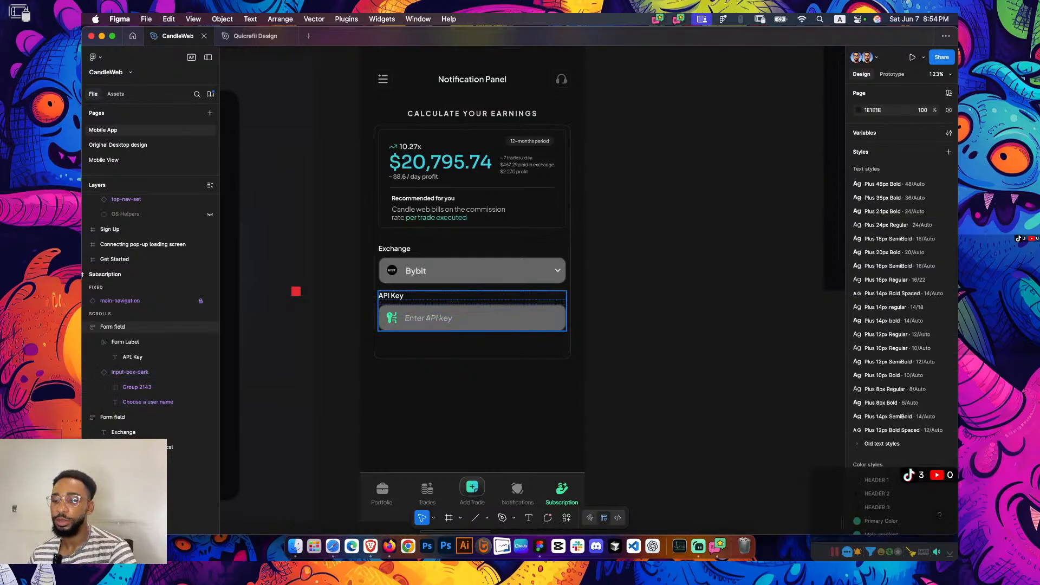
left_click(472, 310)
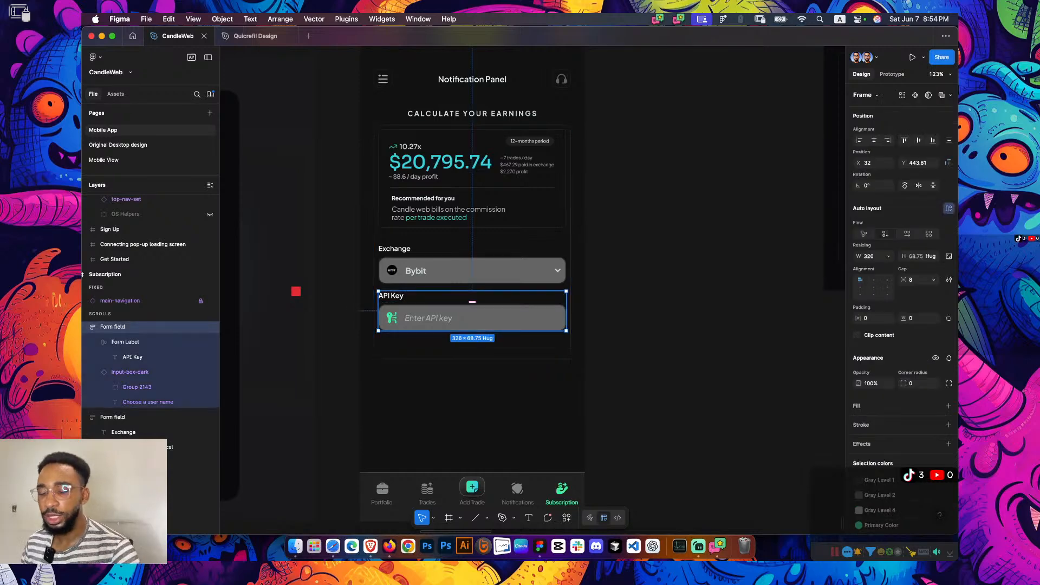
left_click(472, 317)
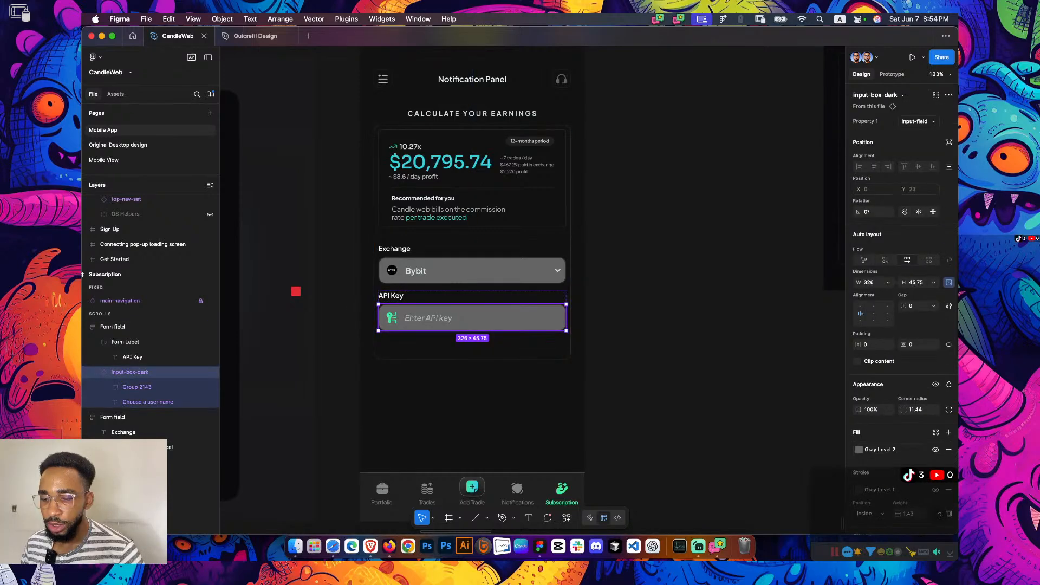
double_click(392, 318)
Copy the whole Amount form field, with its label and USD prefix, from the Add Trade Pop-up
scroll(472, 290, "up", 10)
scroll(471, 291, "down", 3)
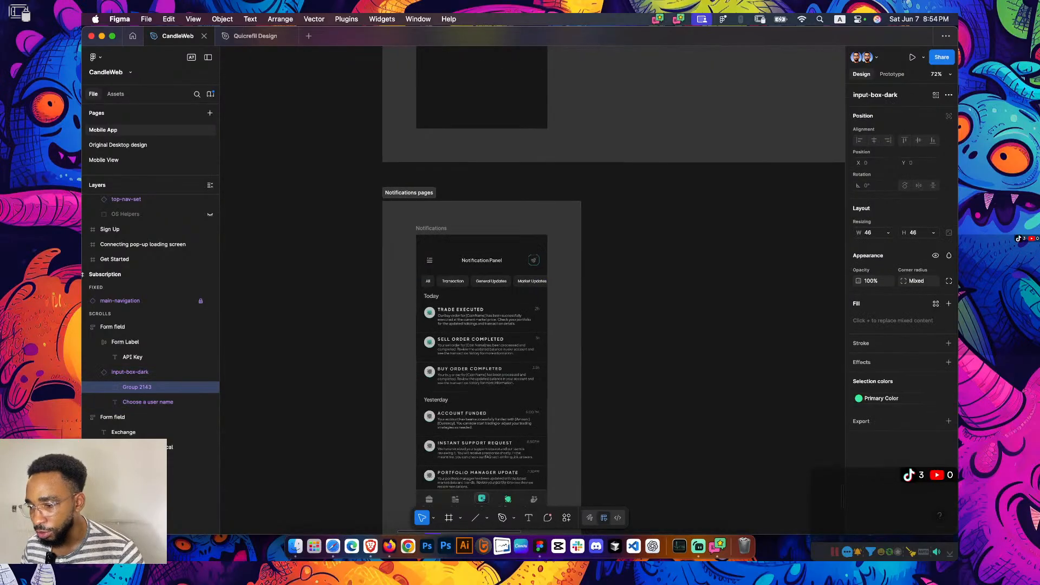
scroll(471, 290, "up", 6)
scroll(472, 290, "up", 15)
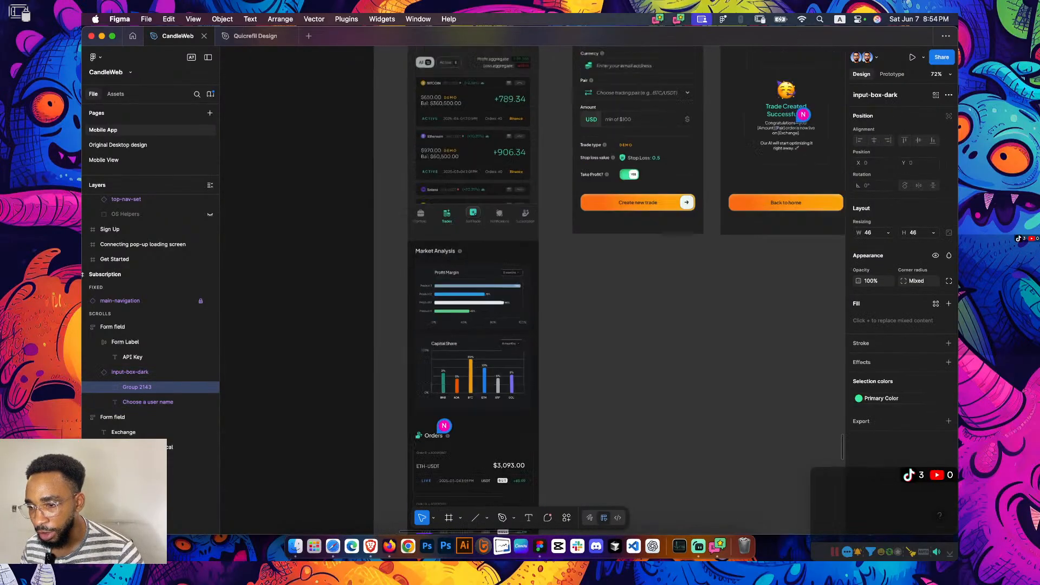
scroll(641, 289, "up", 6)
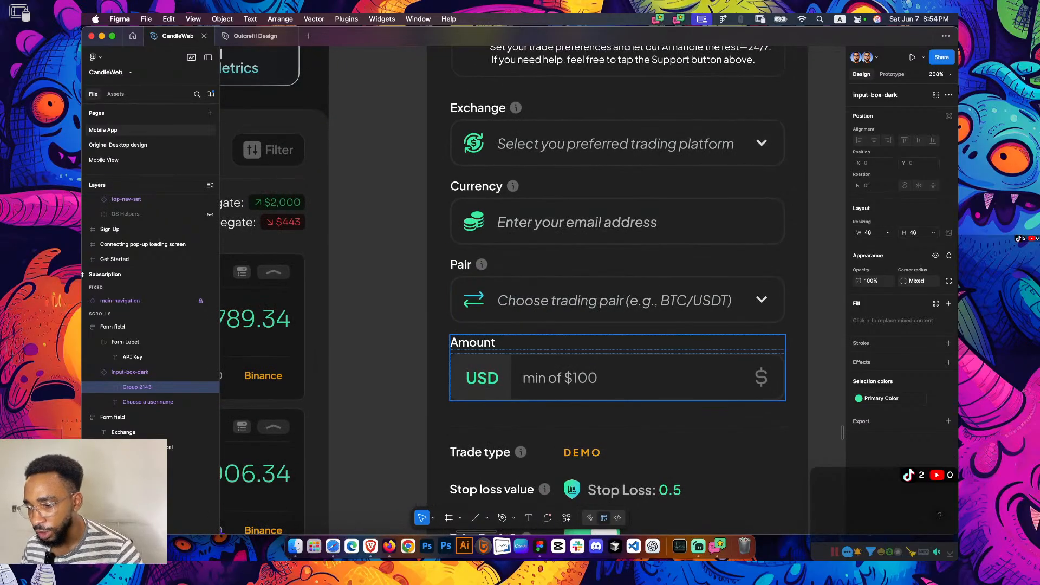
double_click(617, 377)
double_click(617, 377)
double_click(617, 377)
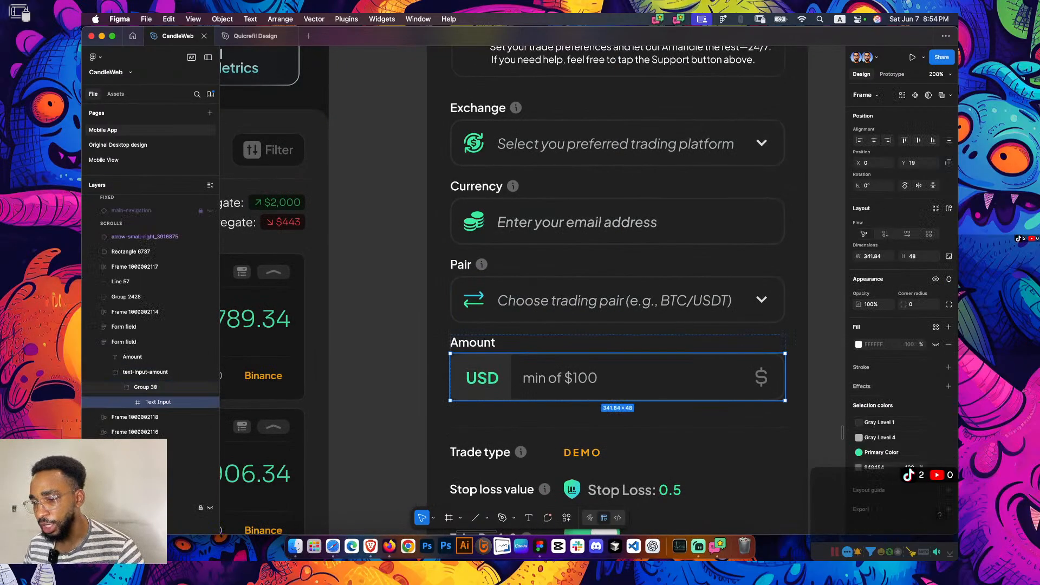
double_click(496, 389)
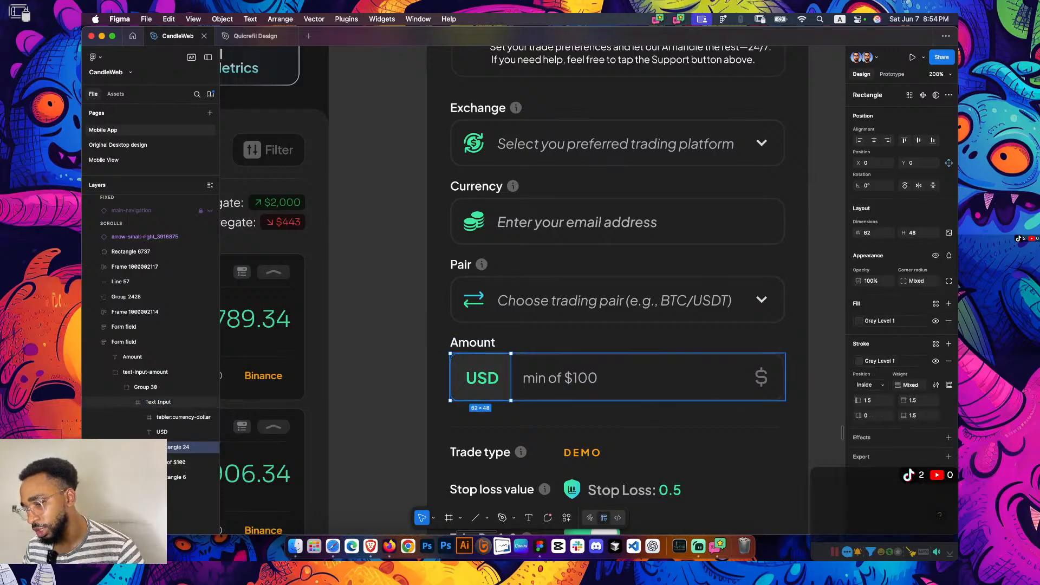
key("shift+Return")
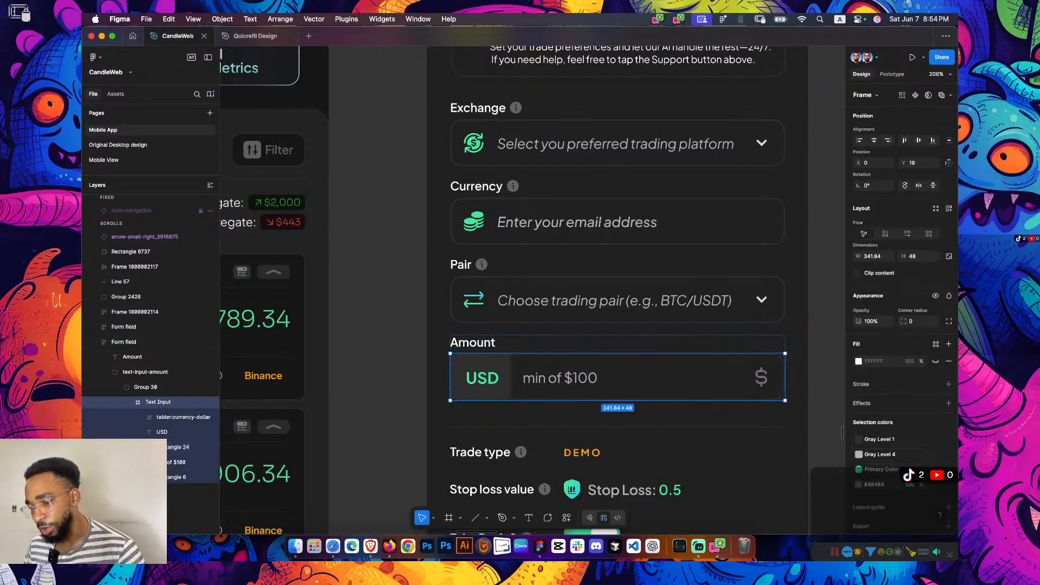
left_click(617, 342)
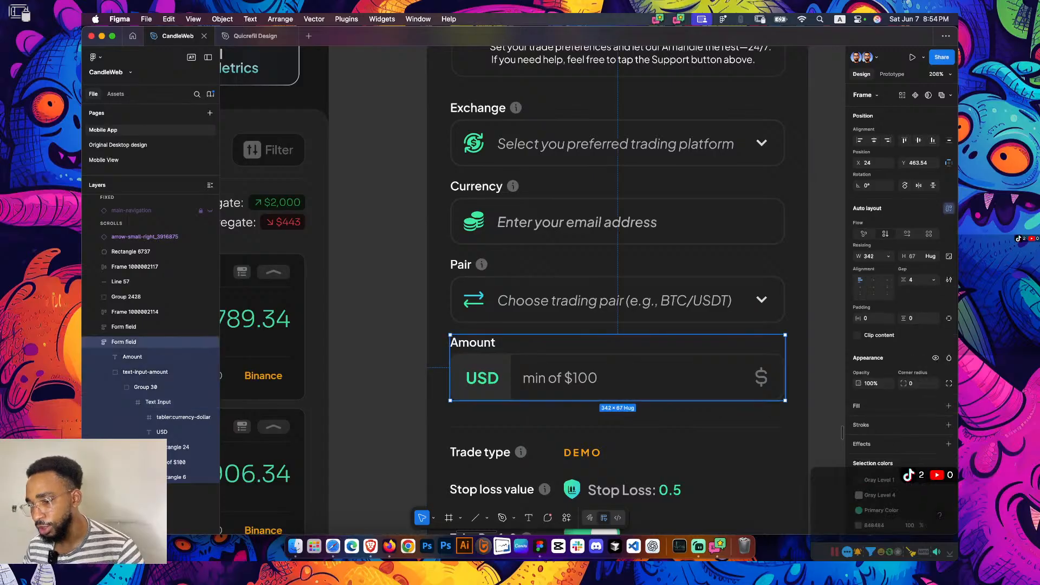
Paste the Amount form field and place it on the empty canvas beside the Subscription frame
scroll(523, 360, "down", 5)
scroll(523, 360, "down", 15)
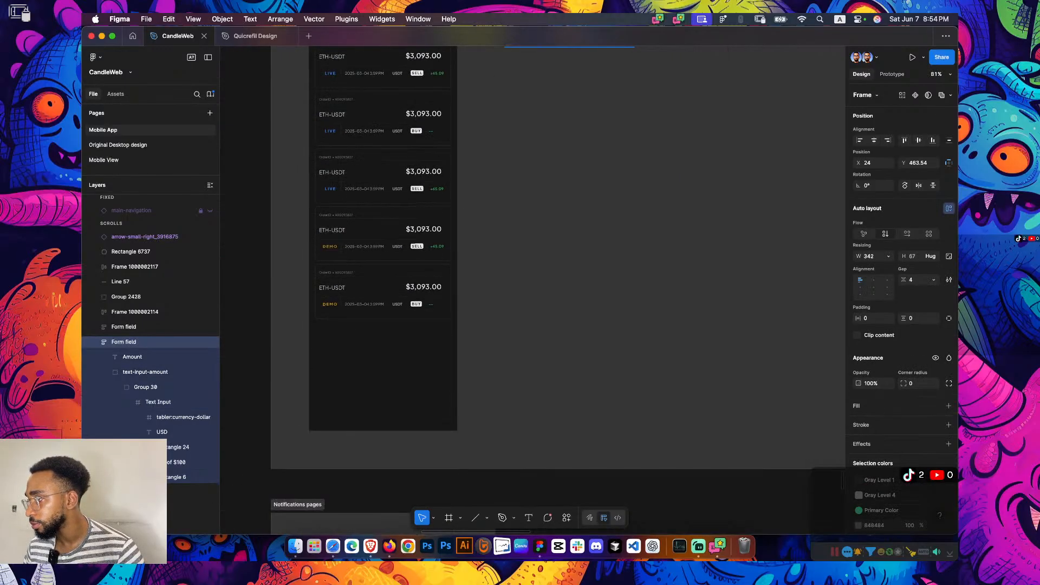
scroll(565, 368, "down", 5)
scroll(565, 369, "down", 10)
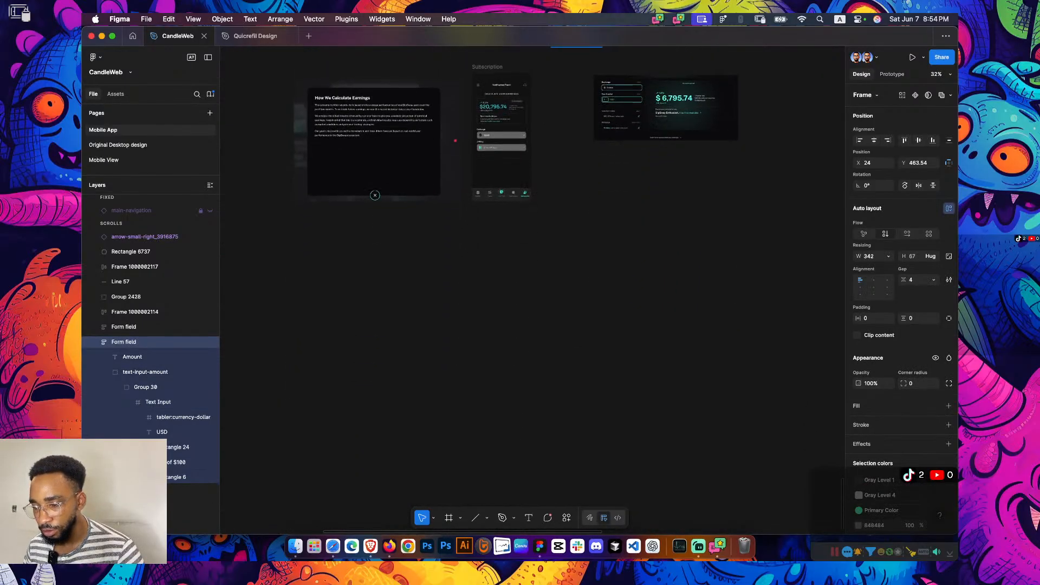
scroll(535, 253, "up", 3)
scroll(536, 253, "up", 5)
key("Escape")
key("super+v")
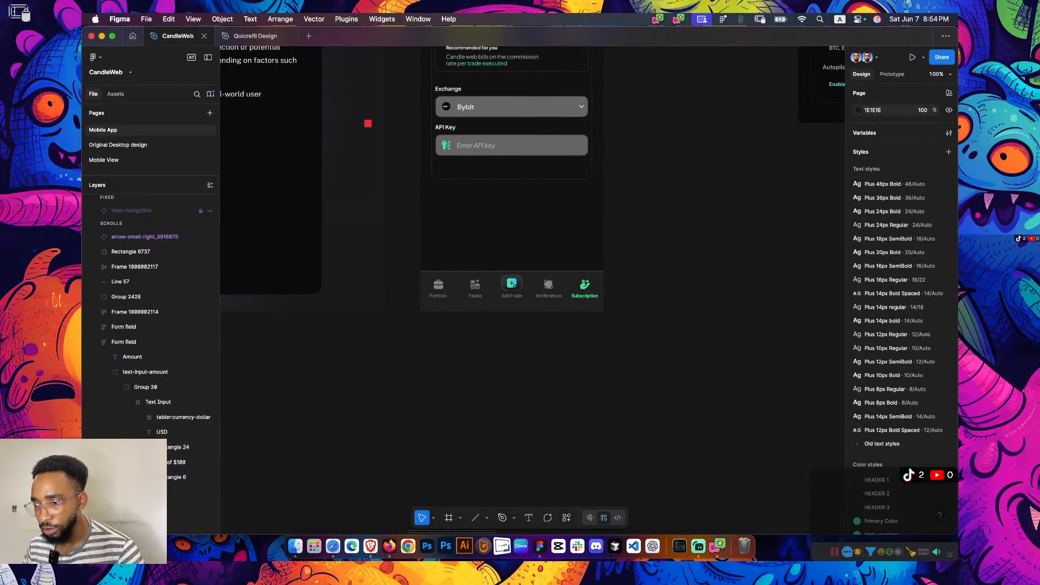
left_click_drag(509, 295, 696, 216)
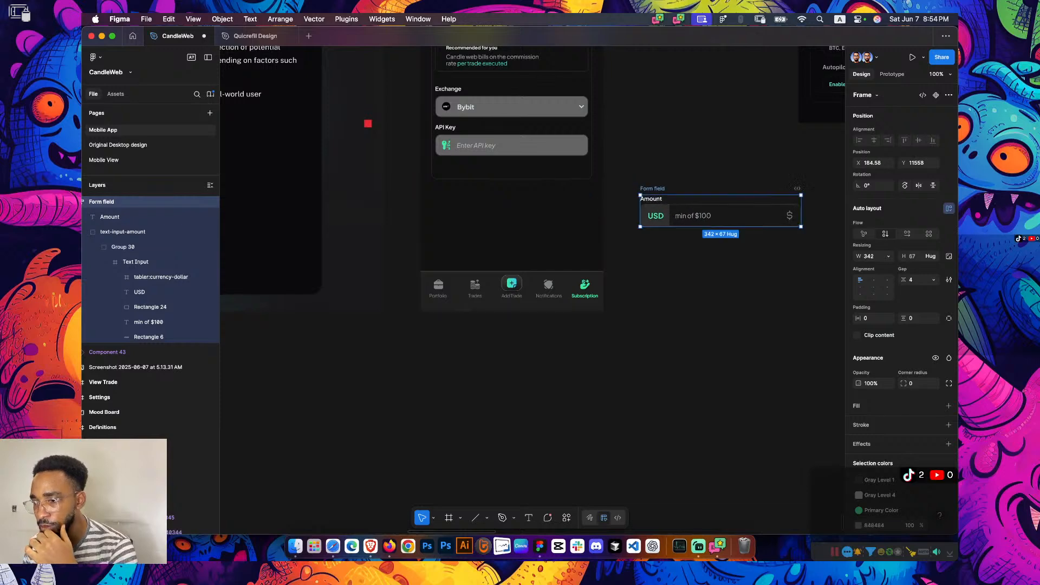
key("Escape")
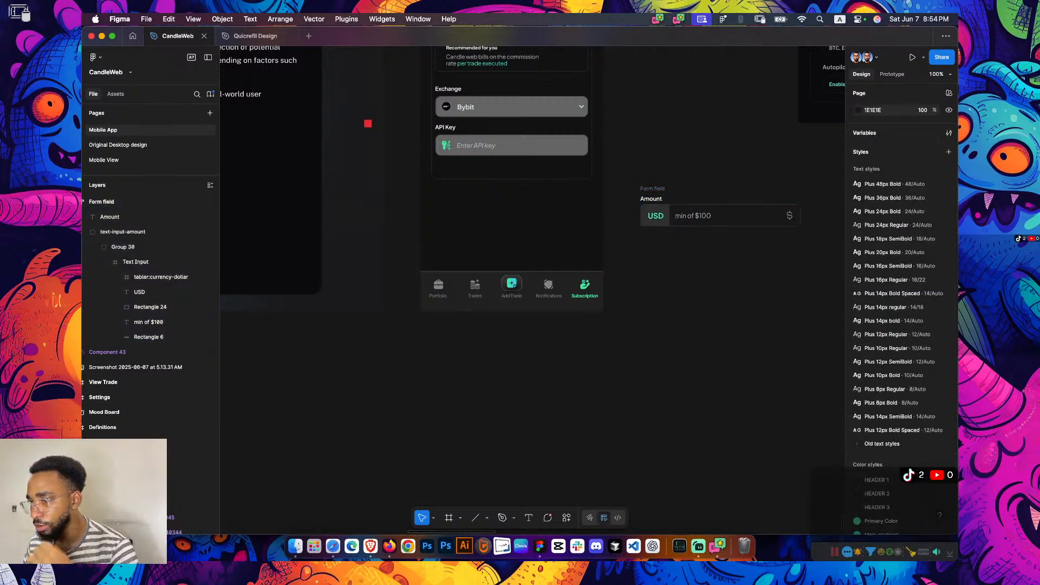
Examine the Add Trade Pop-up's form fields, focusing on the Exchange dropdown field
scroll(520, 270, "up", 5)
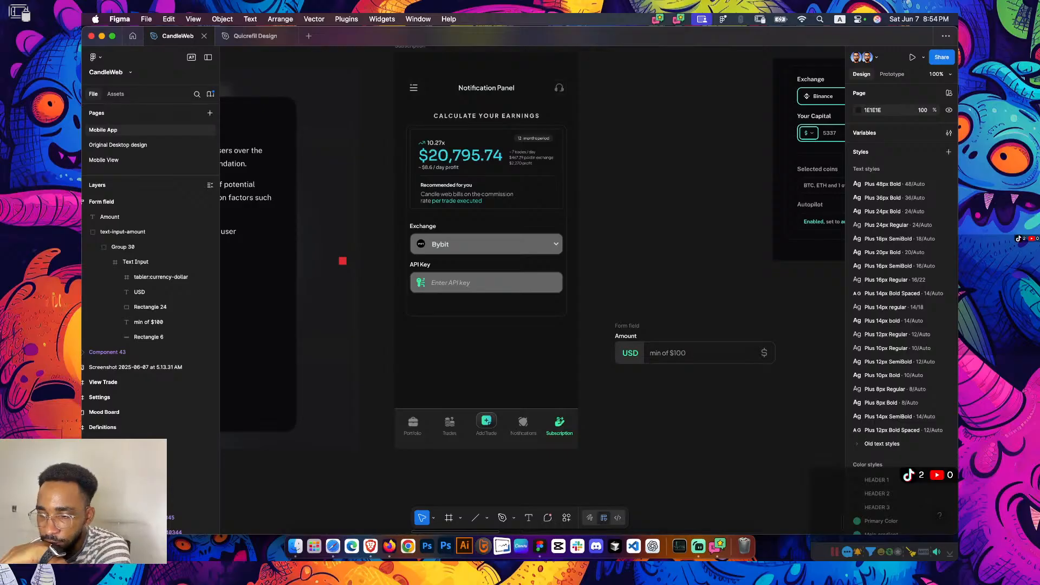
scroll(531, 289, "down", 5)
scroll(532, 290, "up", 5)
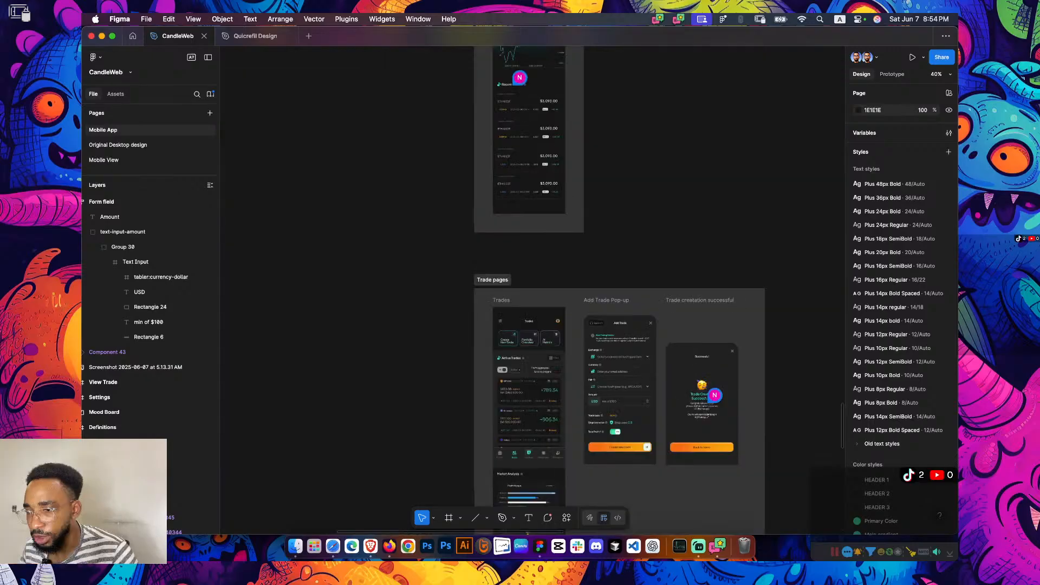
scroll(672, 445, "up", 5)
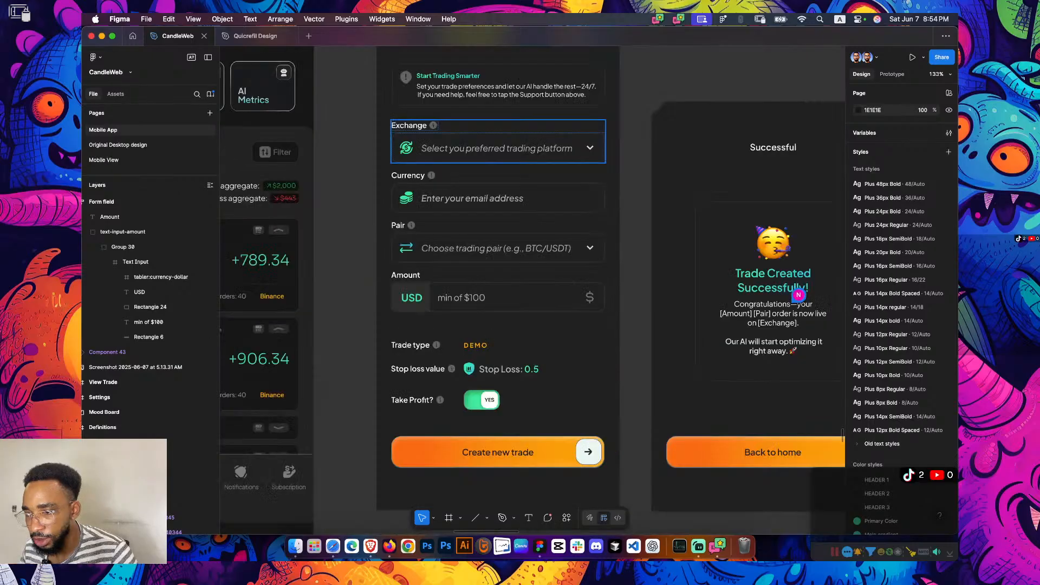
left_click(497, 131)
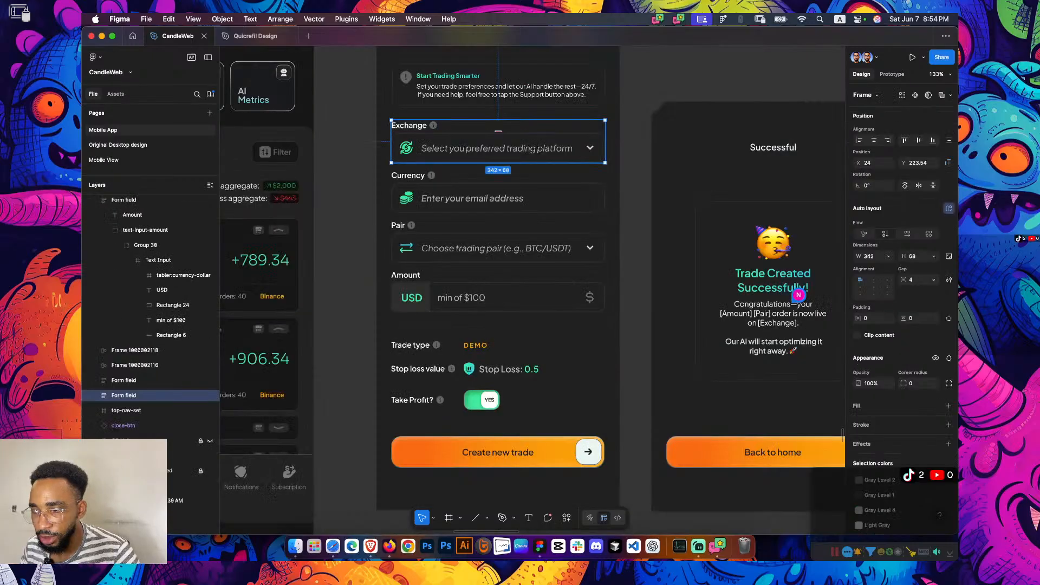
key("Escape")
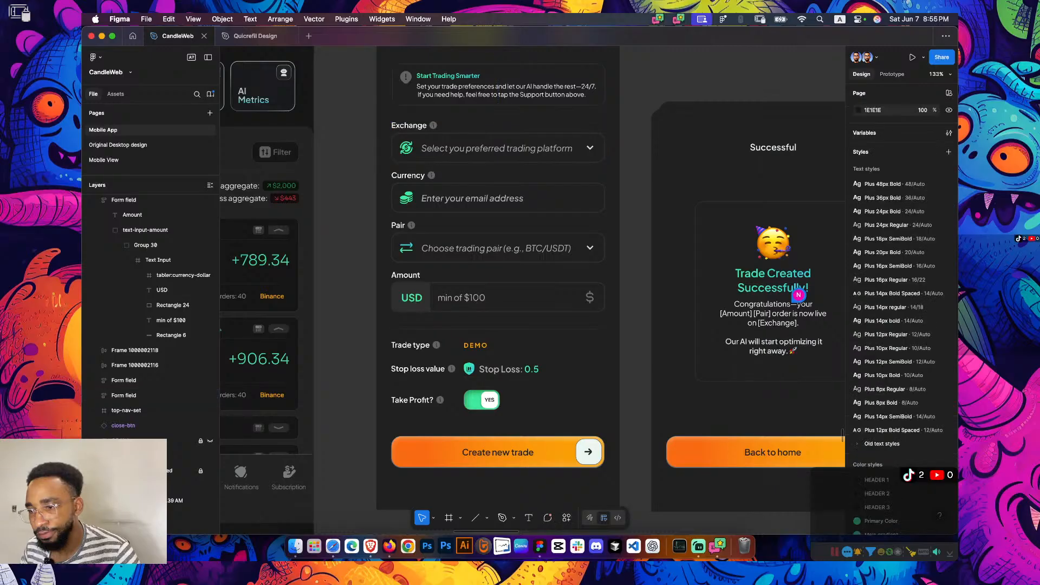
scroll(532, 290, "up", 1)
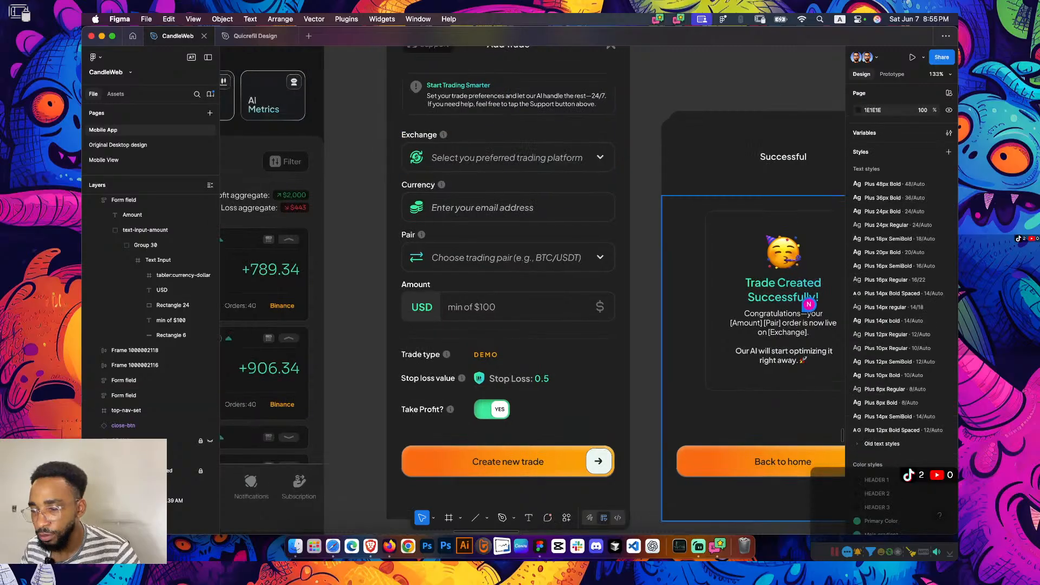
left_click(507, 152)
Compare the pasted Amount form field with the Subscription screen's Exchange and API Key fields
scroll(533, 290, "down", 10)
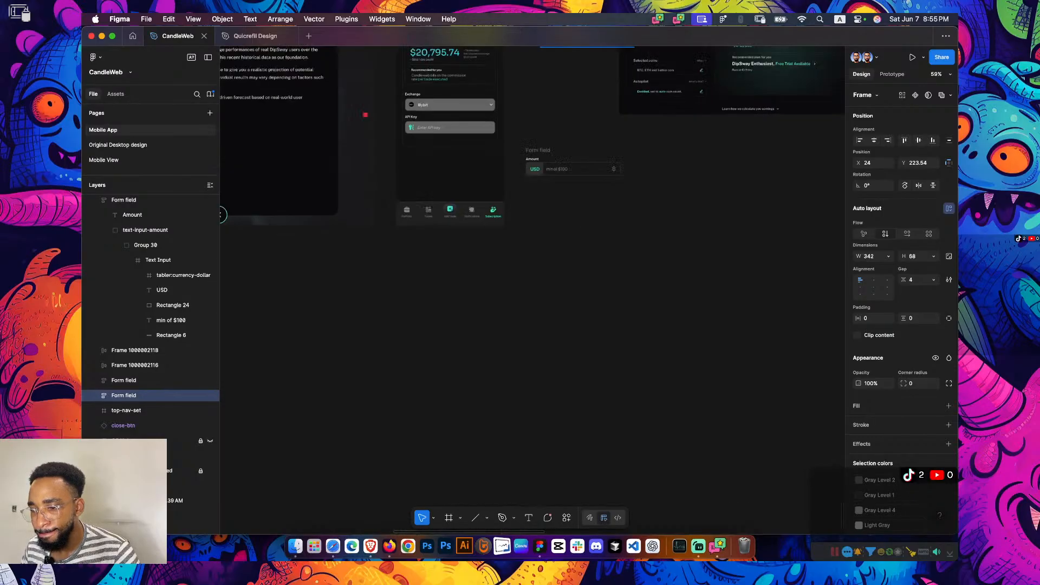
scroll(532, 290, "up", 1)
scroll(469, 232, "up", 5)
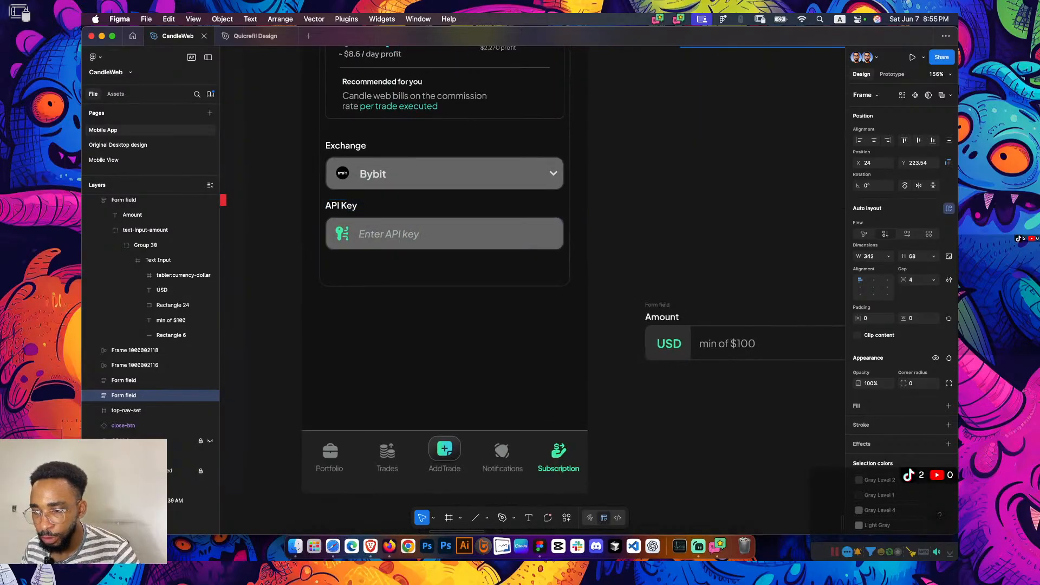
key("Escape")
scroll(649, 191, "down", 3)
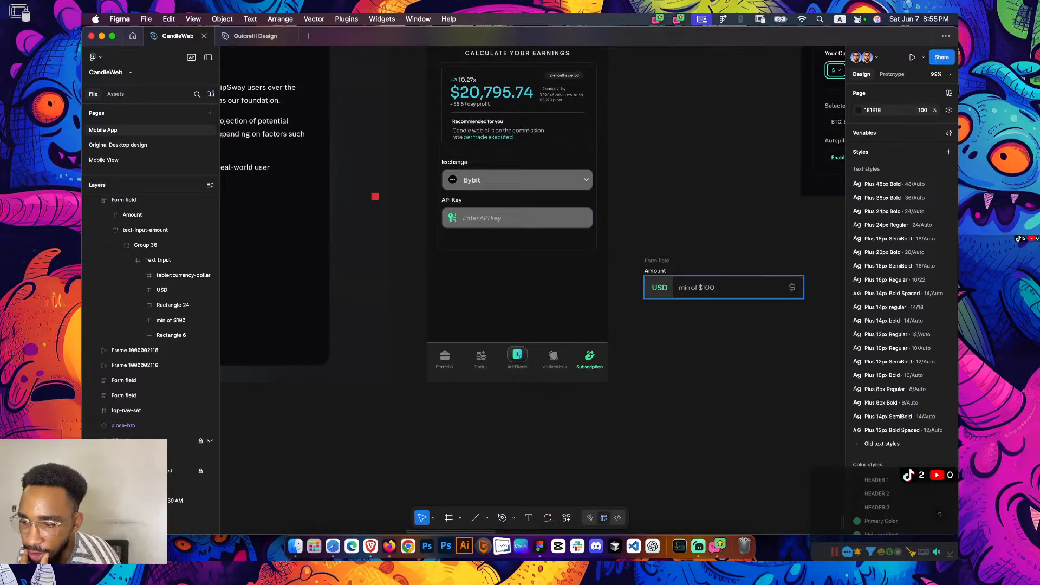
left_click(720, 287)
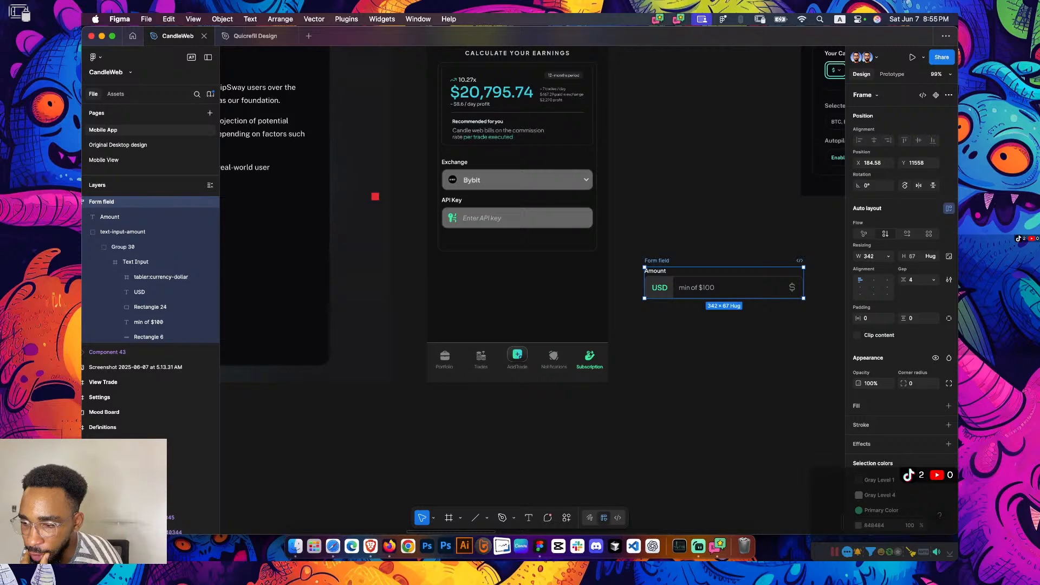
scroll(534, 271, "right", 2)
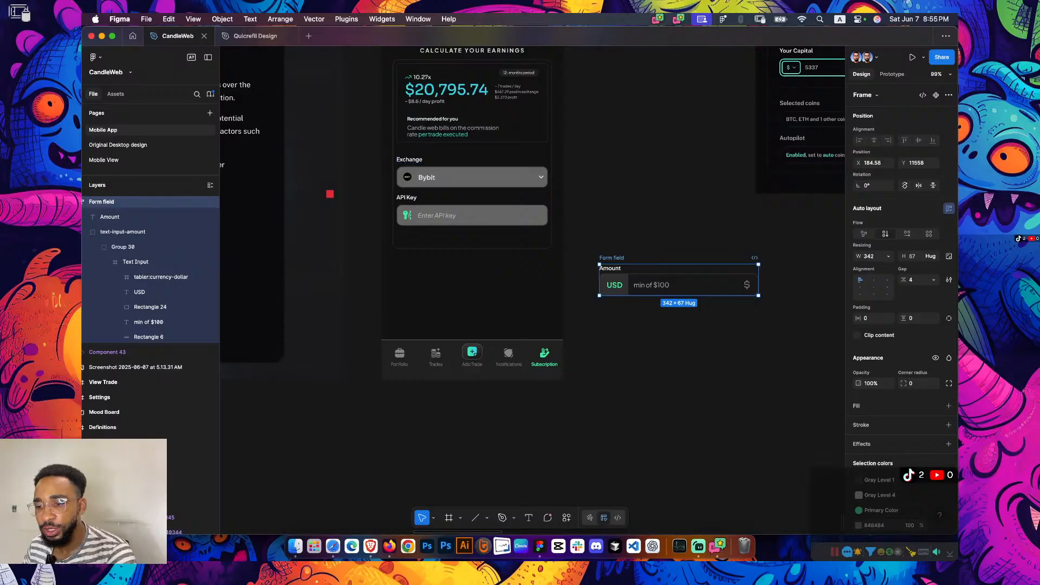
Examine the form fields in the Add Trade Pop-up and the onboarding Sign Up screens against the Subscription form
scroll(531, 289, "down", 4)
scroll(532, 290, "up", 8)
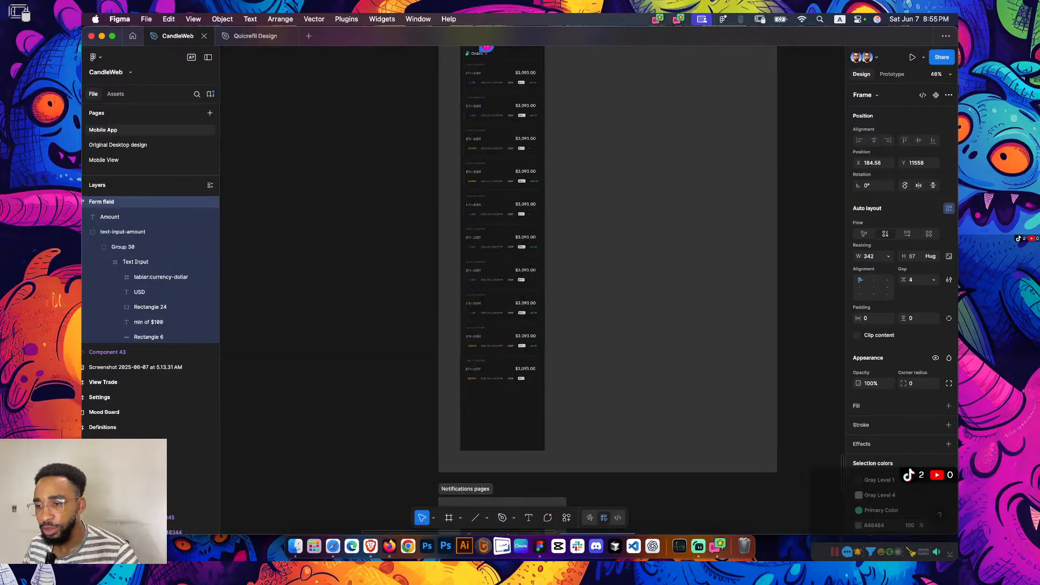
scroll(532, 290, "up", 8)
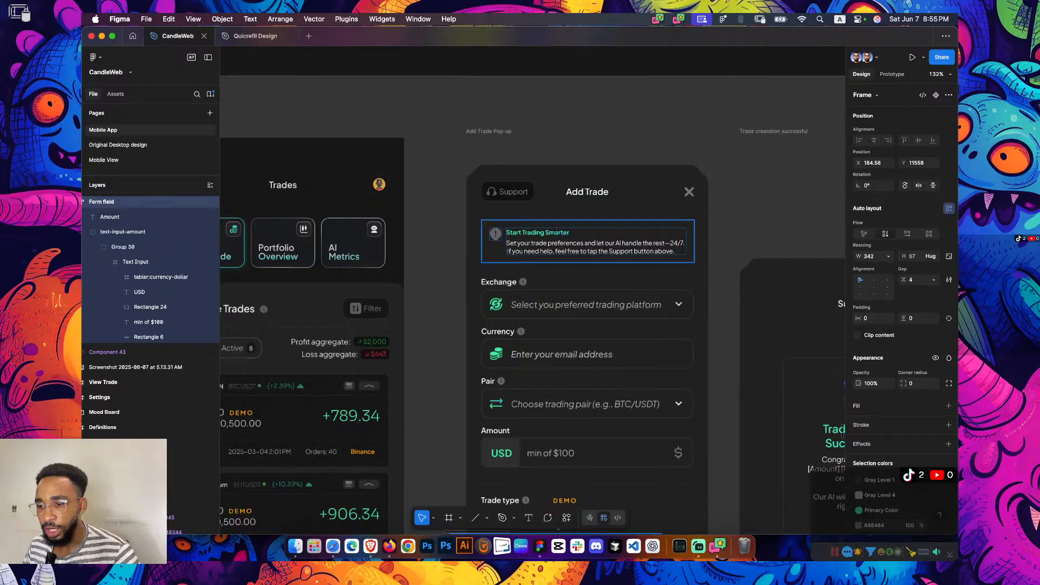
scroll(532, 290, "down", 5)
left_click(533, 204)
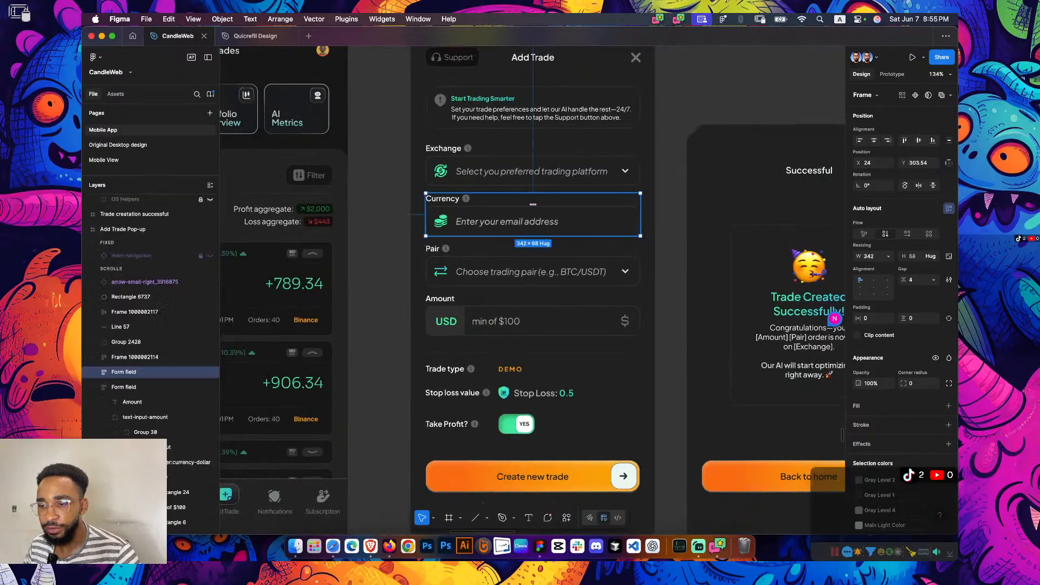
scroll(532, 204, "down", 10)
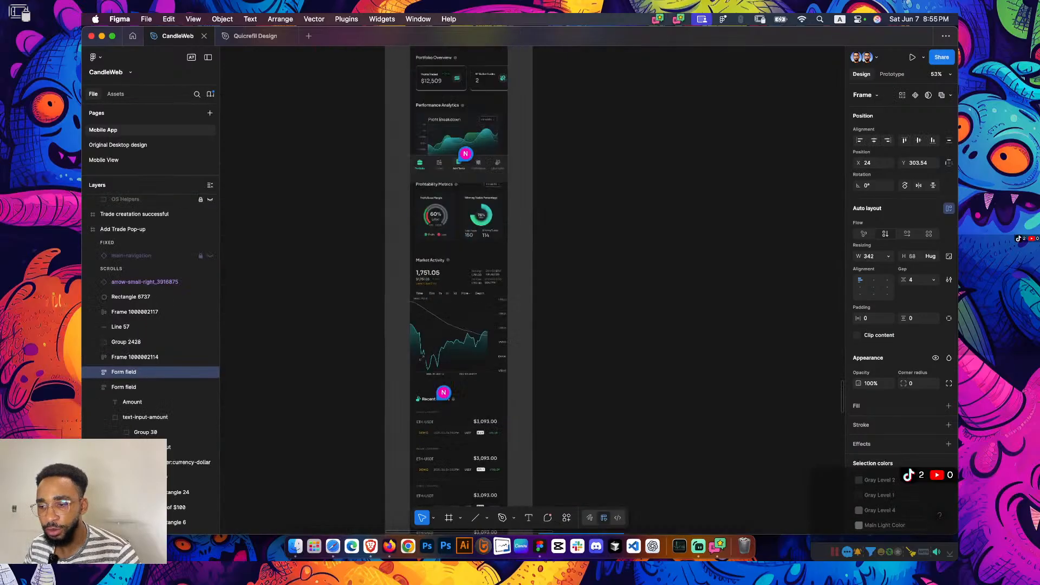
scroll(629, 308, "up", 3)
scroll(629, 308, "down", 5)
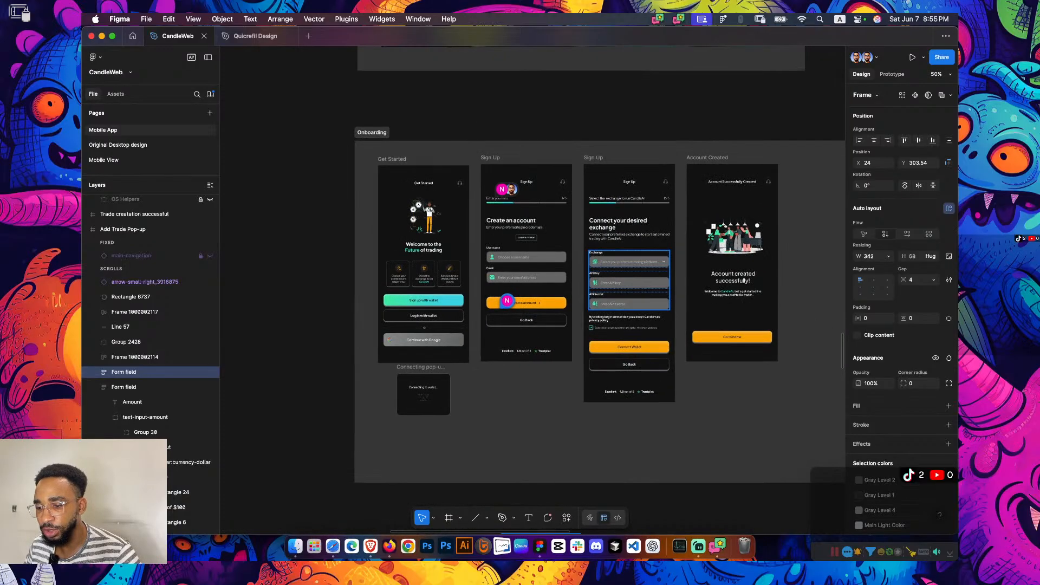
scroll(627, 297, "up", 8)
scroll(634, 277, "down", 6)
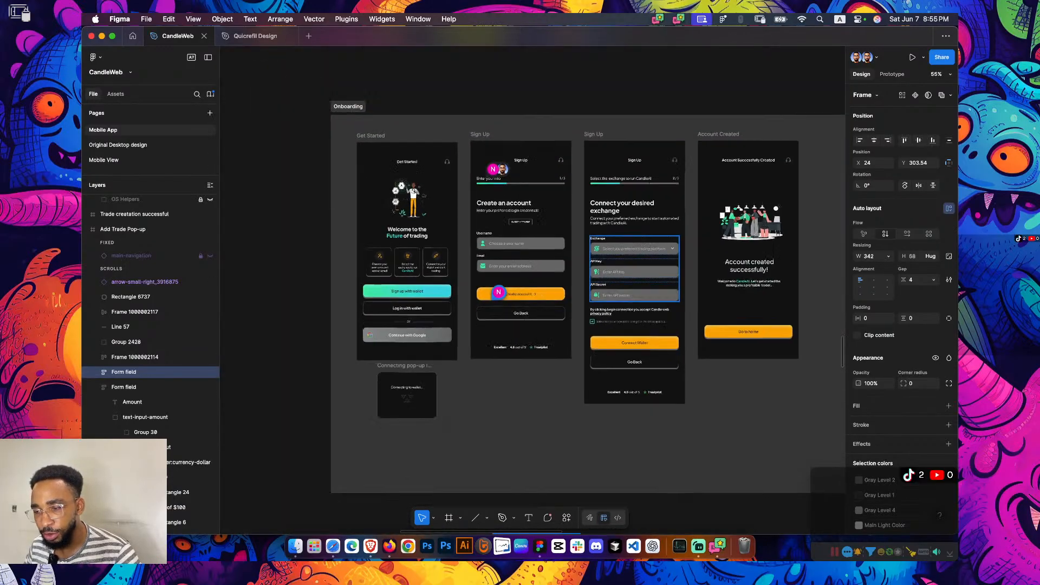
scroll(569, 287, "down", 15)
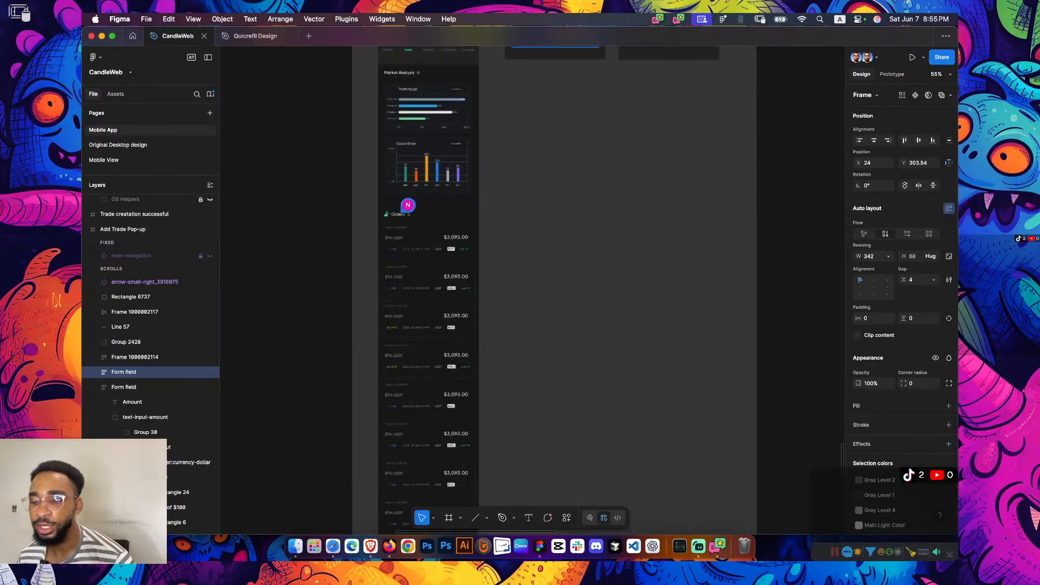
scroll(415, 327, "up", 10)
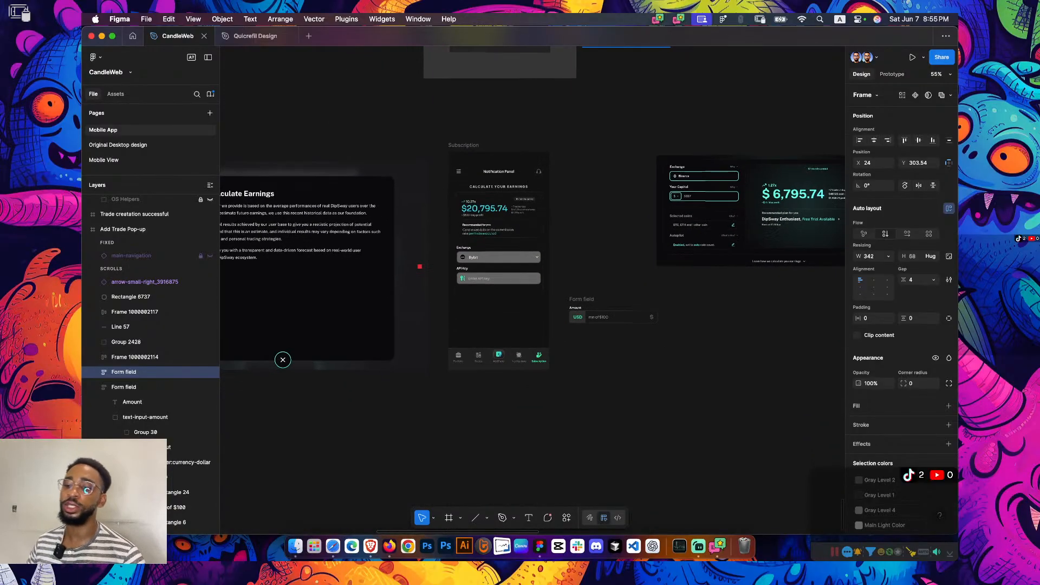
scroll(388, 248, "up", 6)
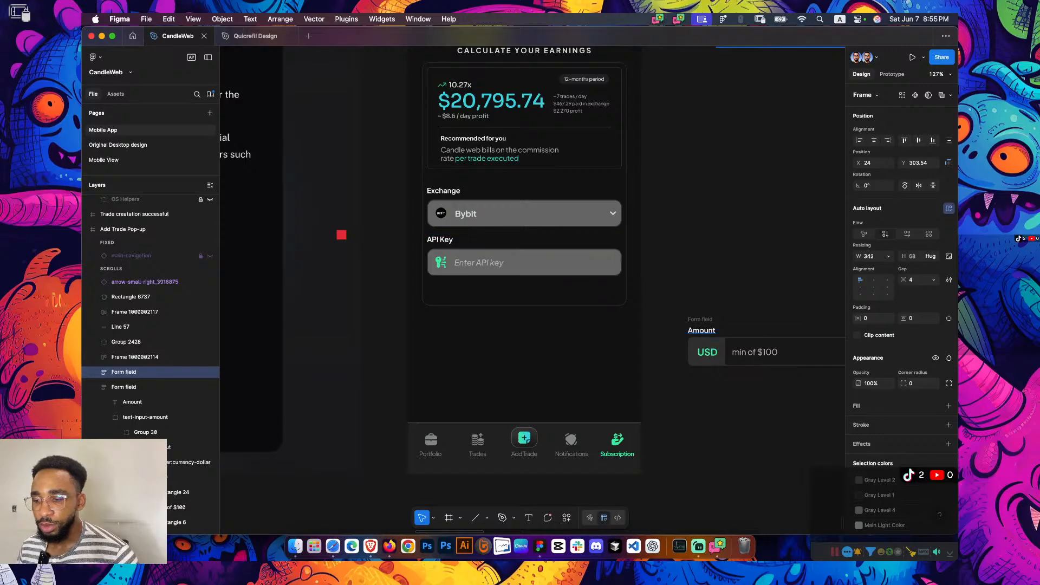
left_click(788, 336)
key("Escape")
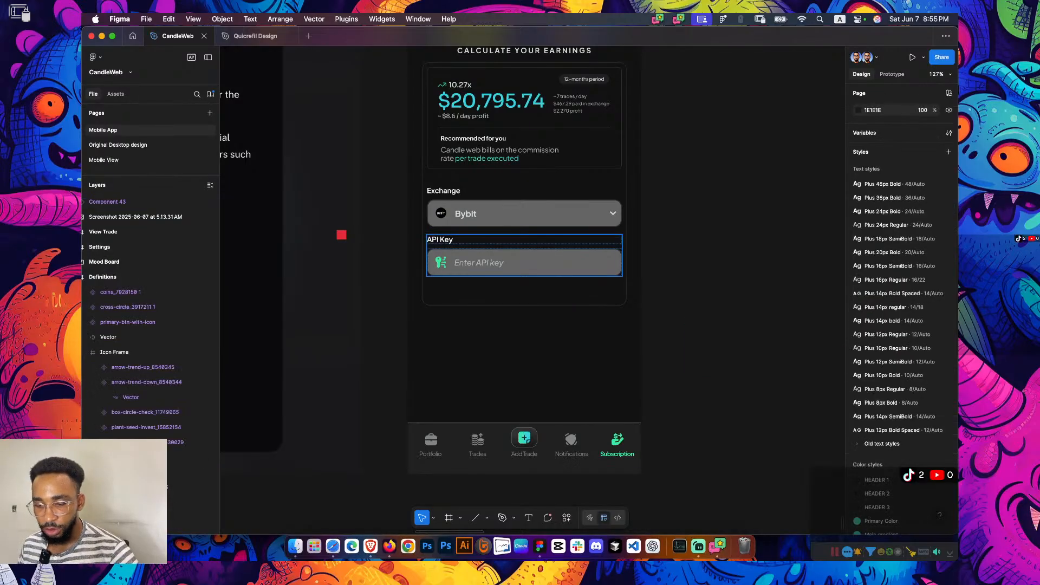
left_click(524, 262)
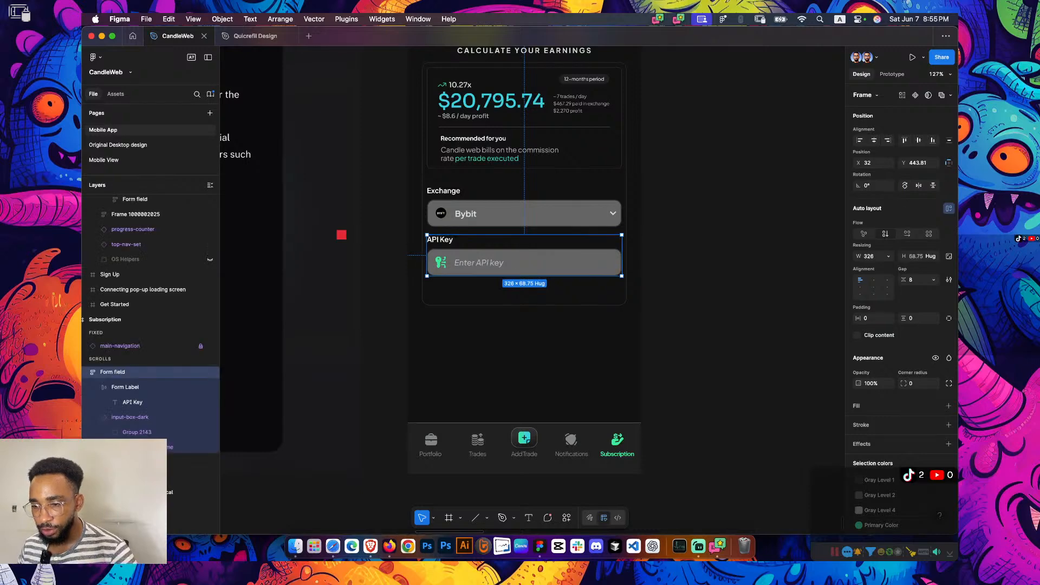
key("super+z")
key("super+z")
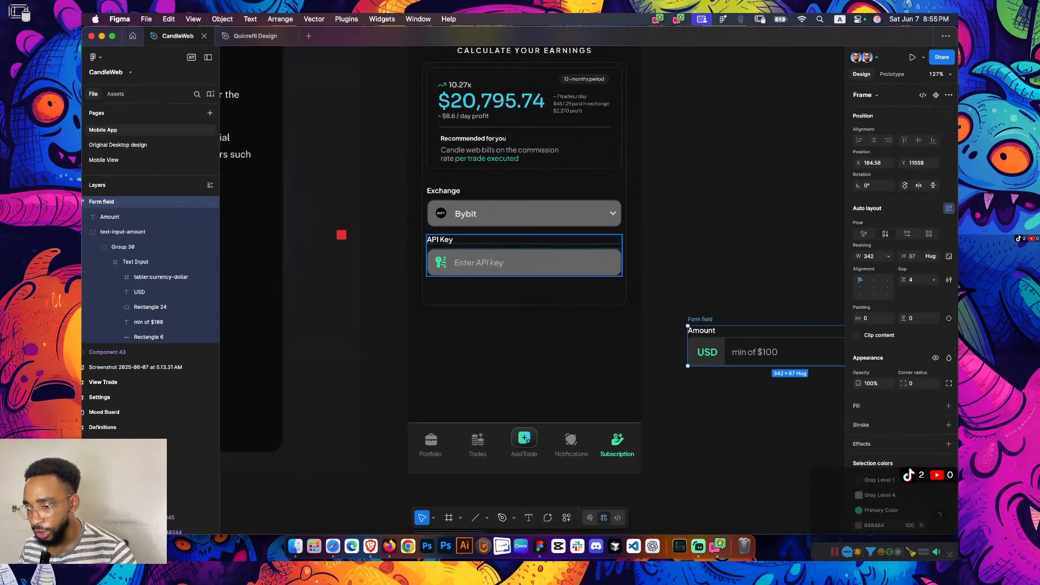
Check the width of the input box inside the Subscription screen's API Key field
key("Escape")
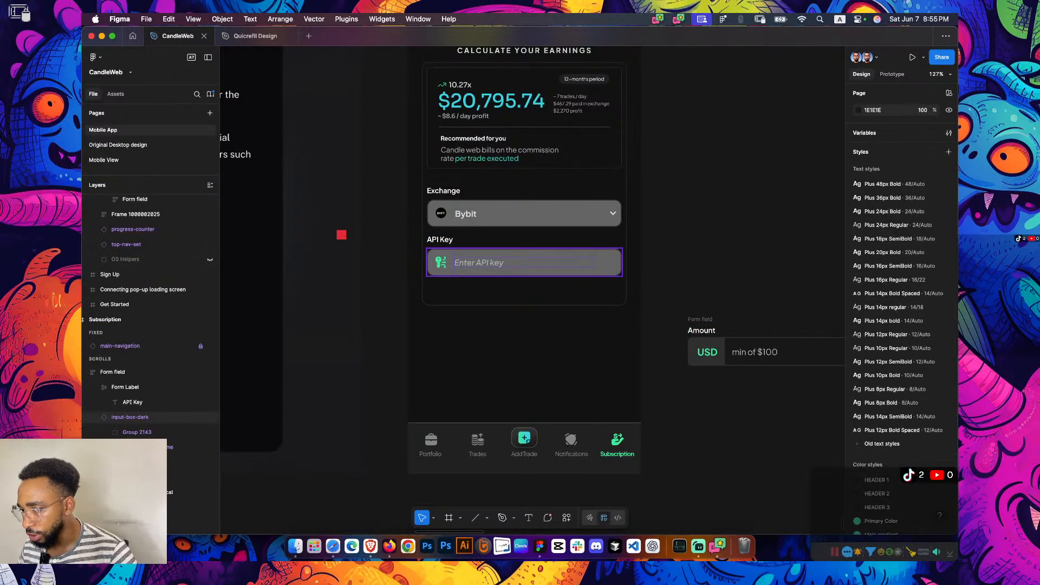
left_click(605, 262, "super")
left_click(869, 282)
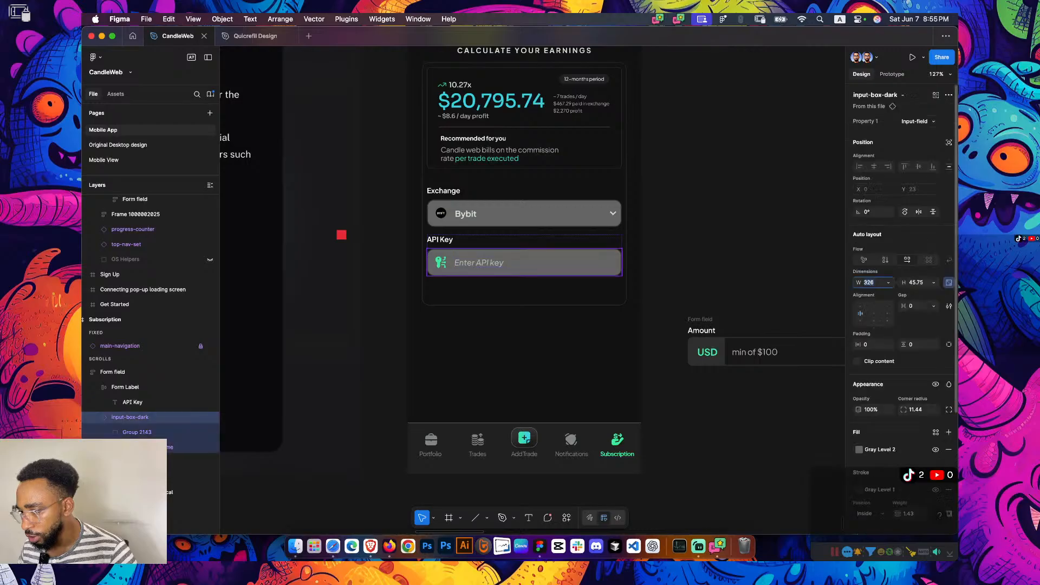
key("Escape")
Activate the Scale tool on the Text Input frame inside the Amount form field beside the Subscription screen
scroll(531, 282, "right", 3)
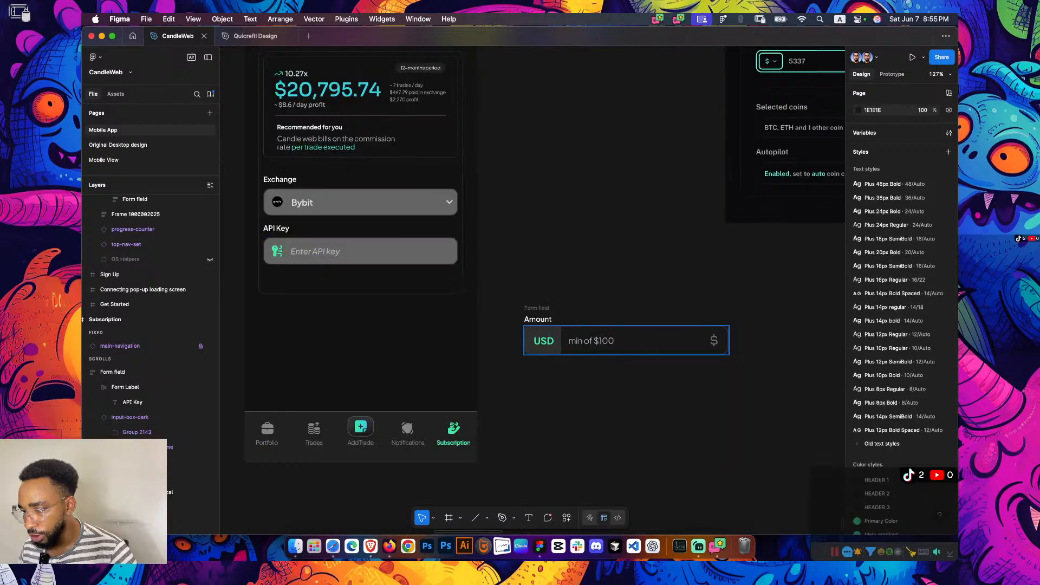
left_click(626, 340)
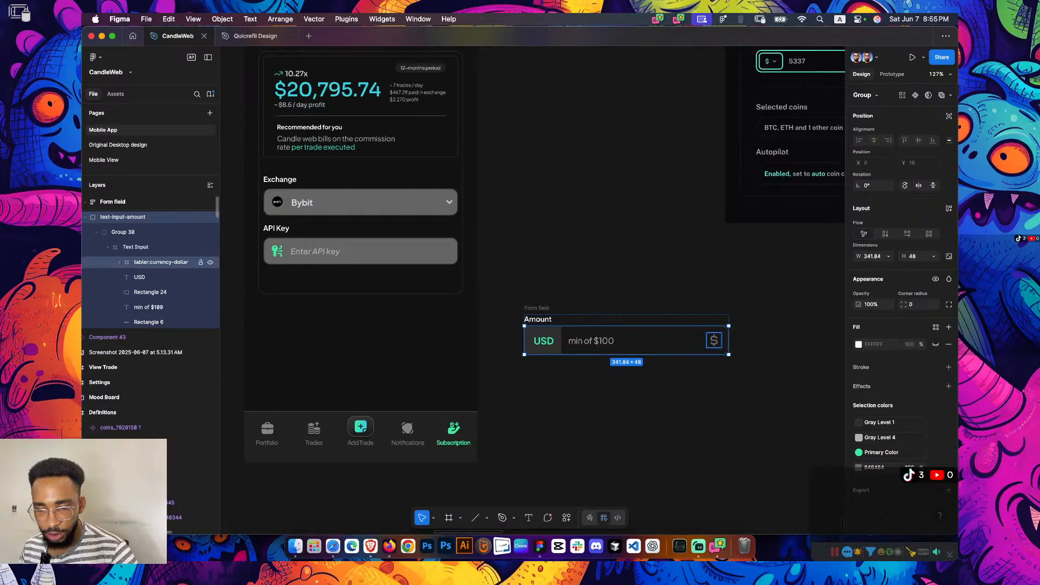
left_click(138, 247)
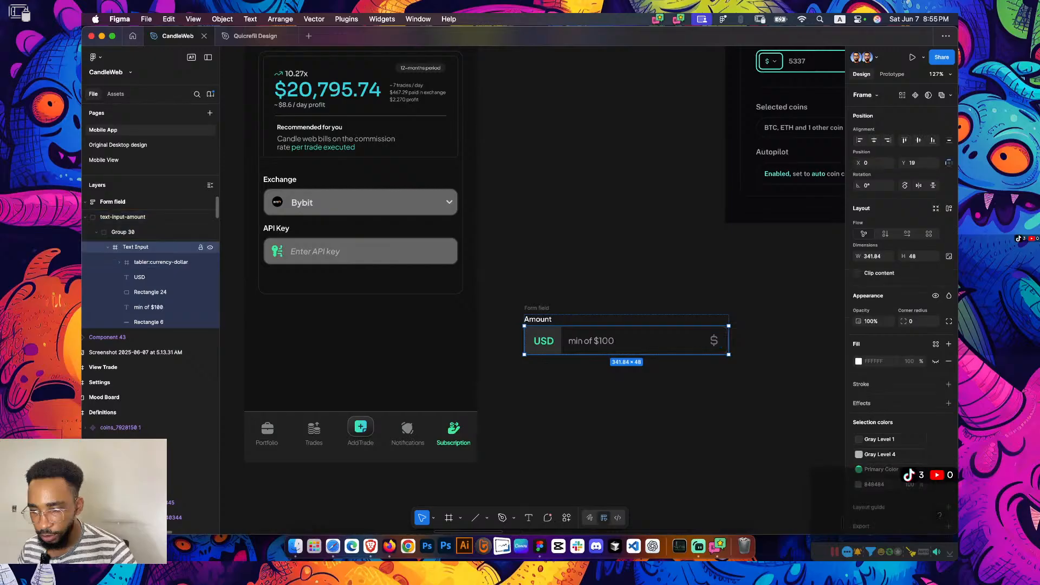
left_click(108, 247)
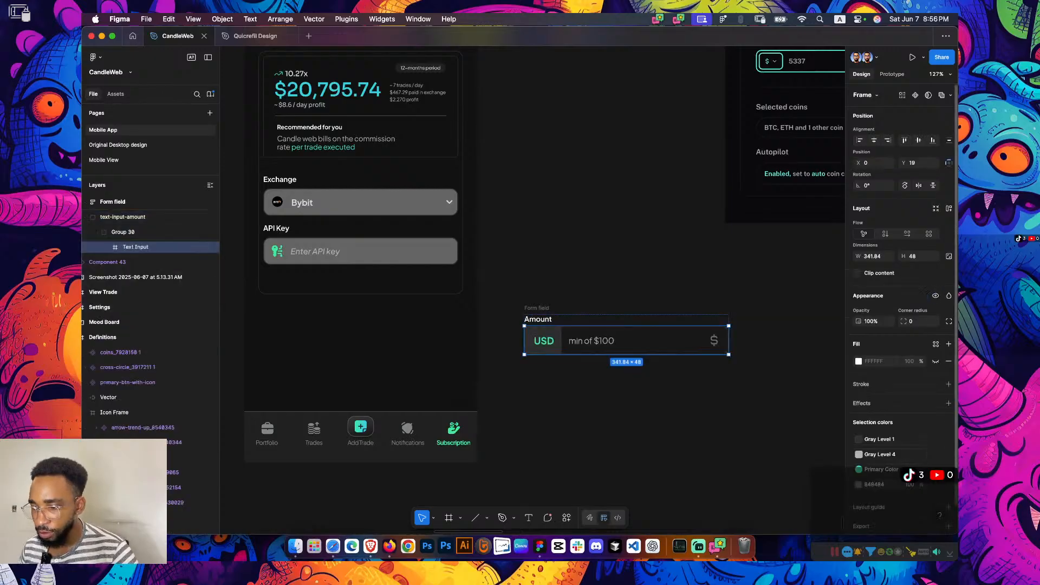
key("k")
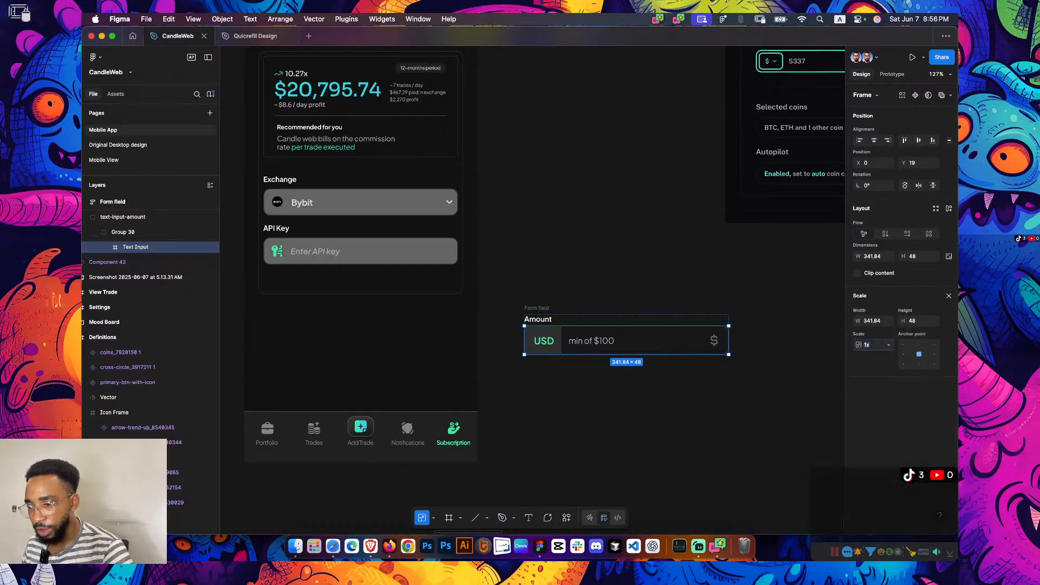
left_click(871, 321)
type("326")
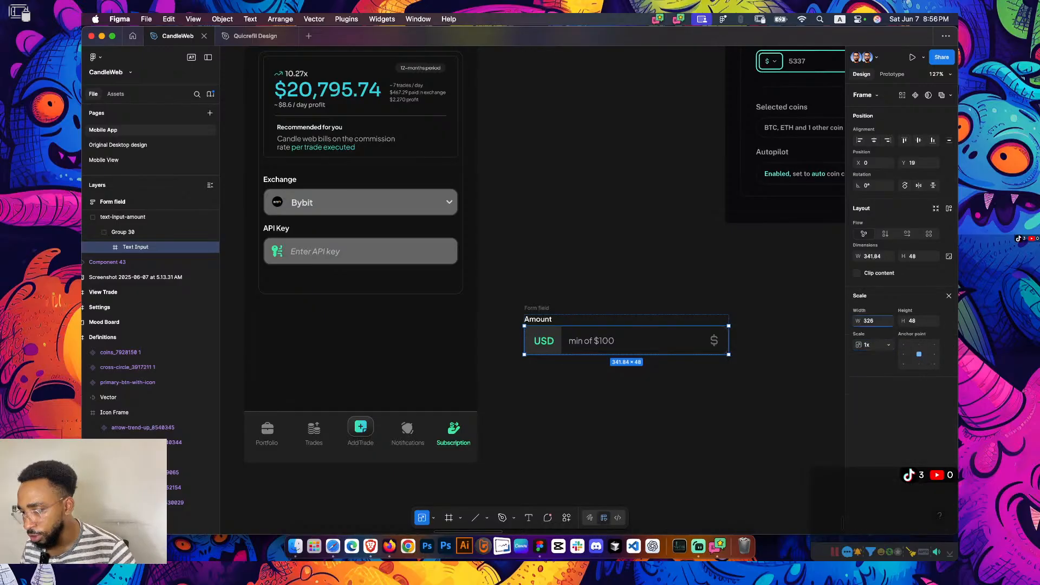
key("super+shift+h")
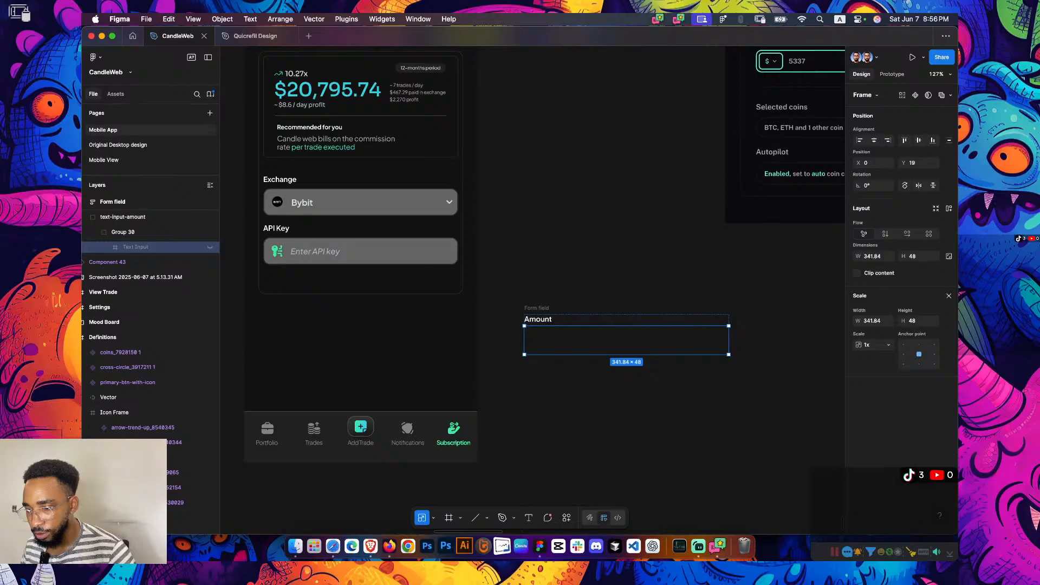
key("super+shift+h")
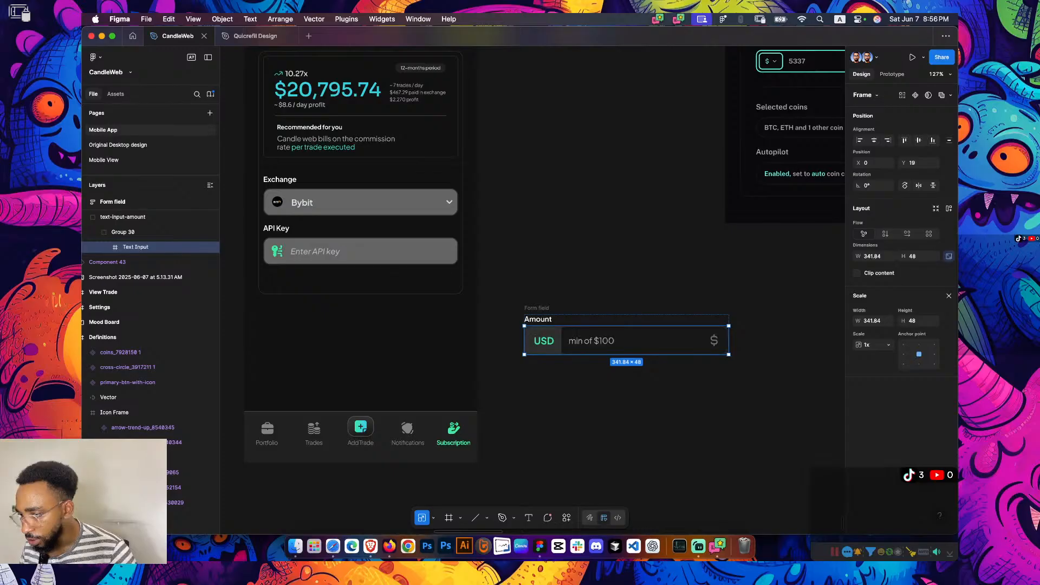
Scale the Amount field's Text Input frame proportionally to a width of 326
left_click(871, 321)
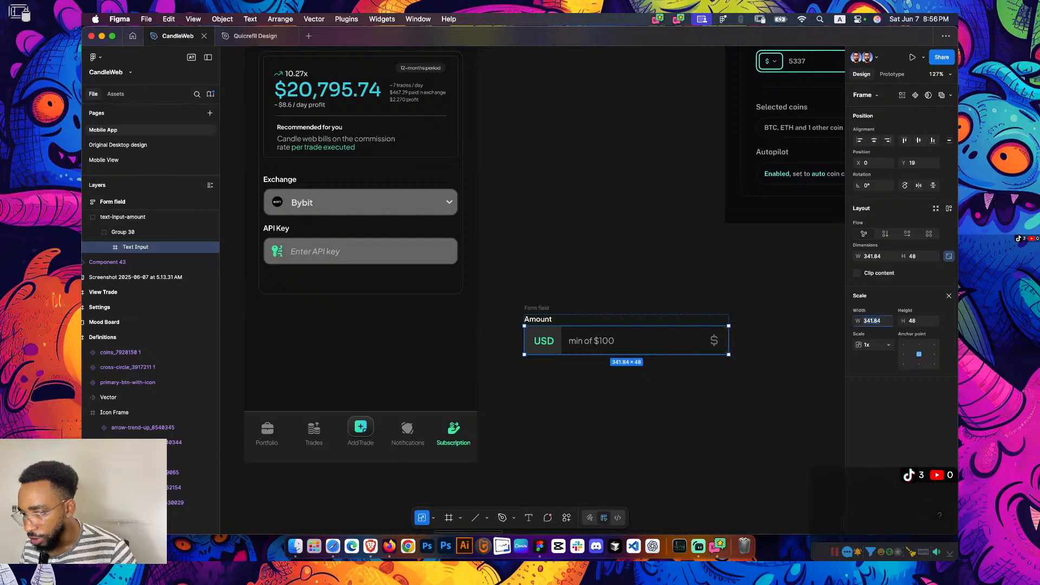
type("326")
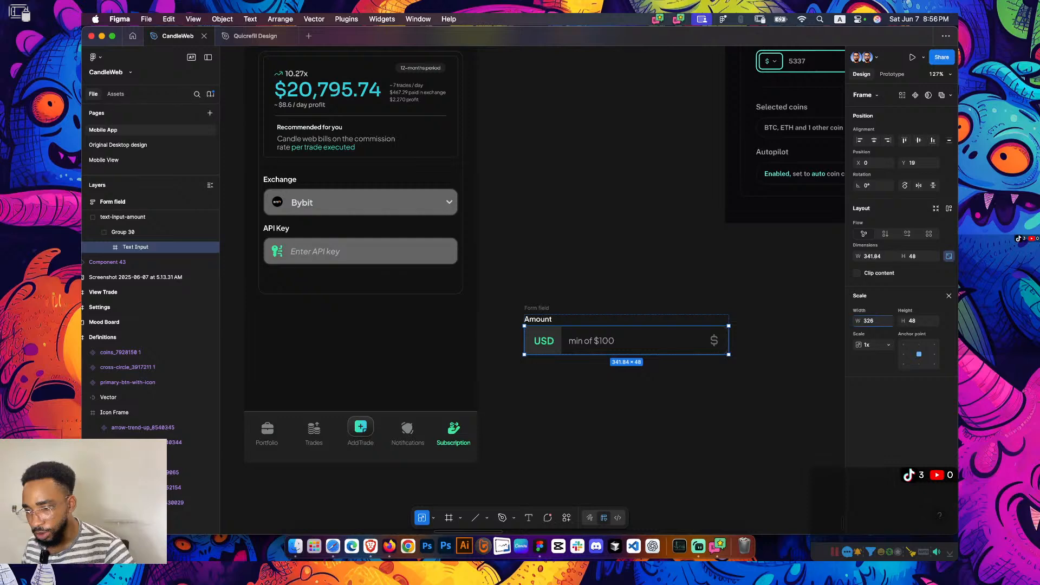
key("Return")
key("Escape")
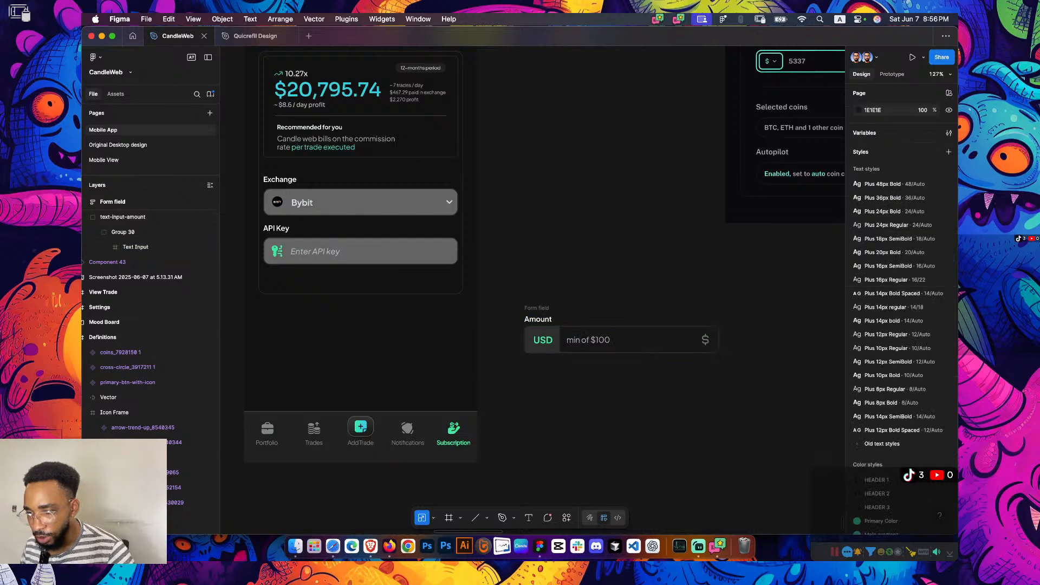
Narrow the Amount field's outer Form field frame to a width of 326 so it fits its input box
left_click(536, 308)
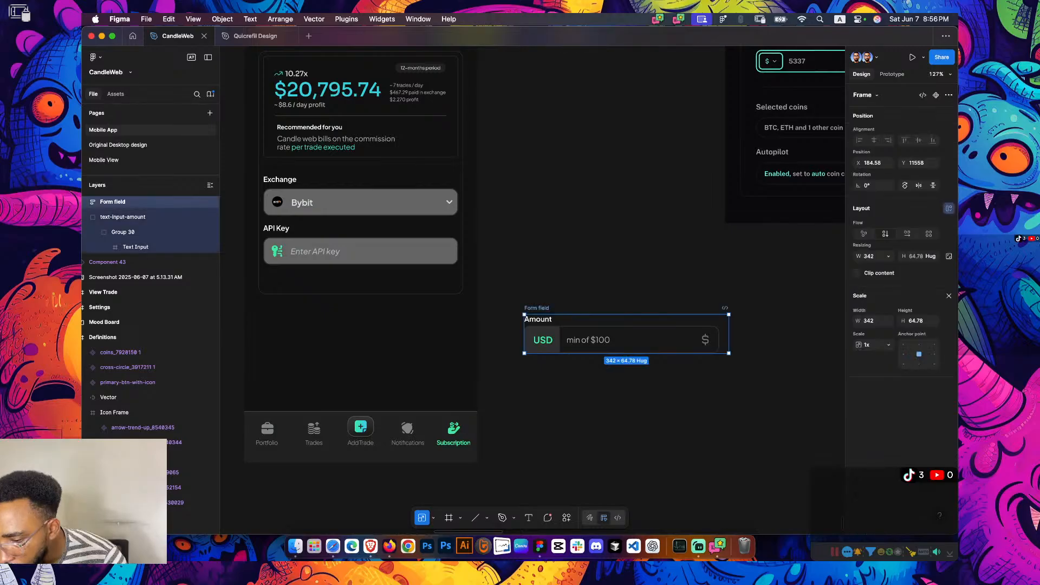
key("v")
left_click_drag(728, 334, 719, 333)
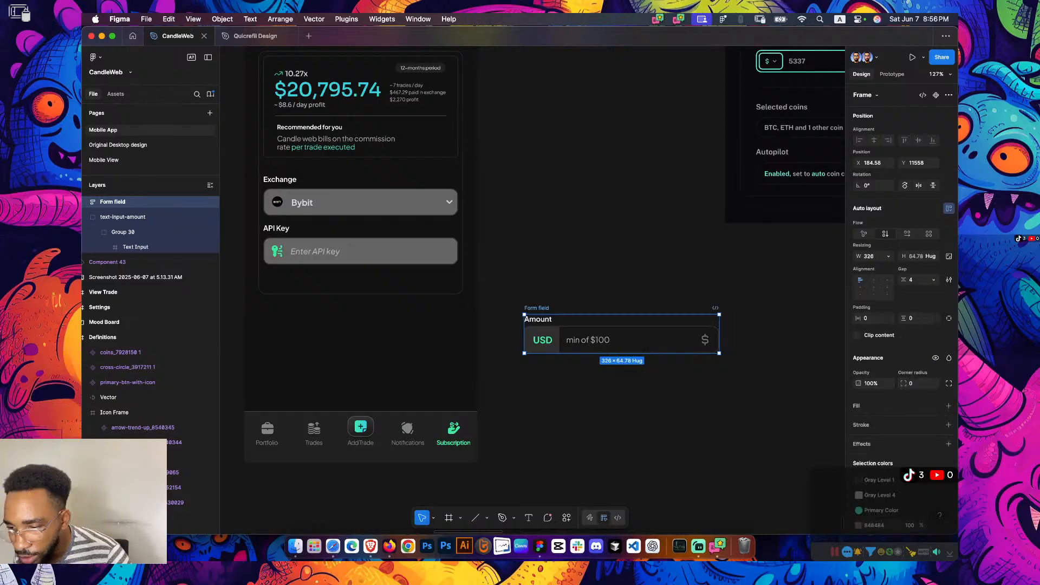
Replace the API Key field under Exchange on the Subscription screen with the resized Amount form field
key("Delete")
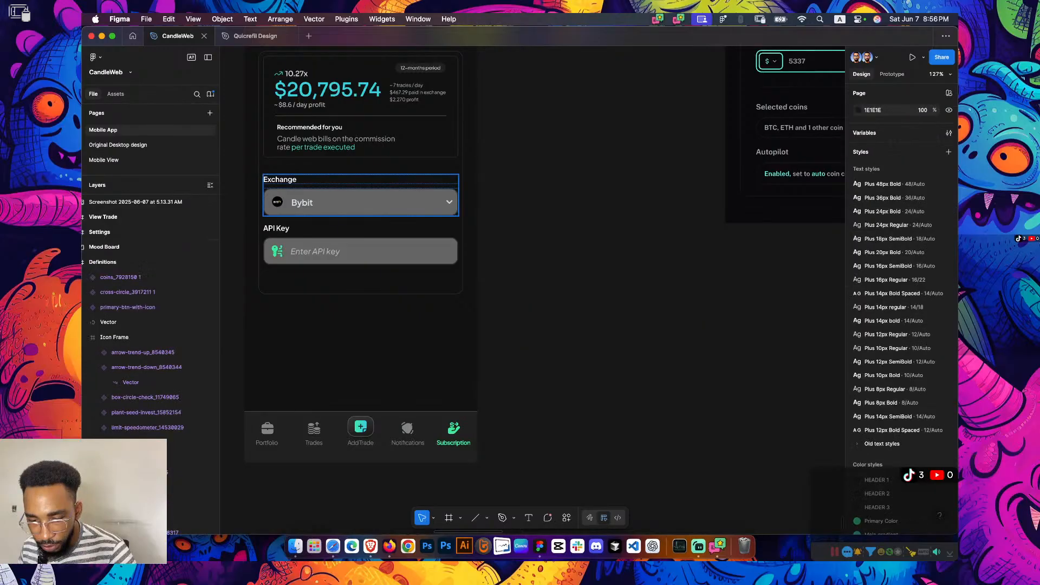
key("ctrl+z")
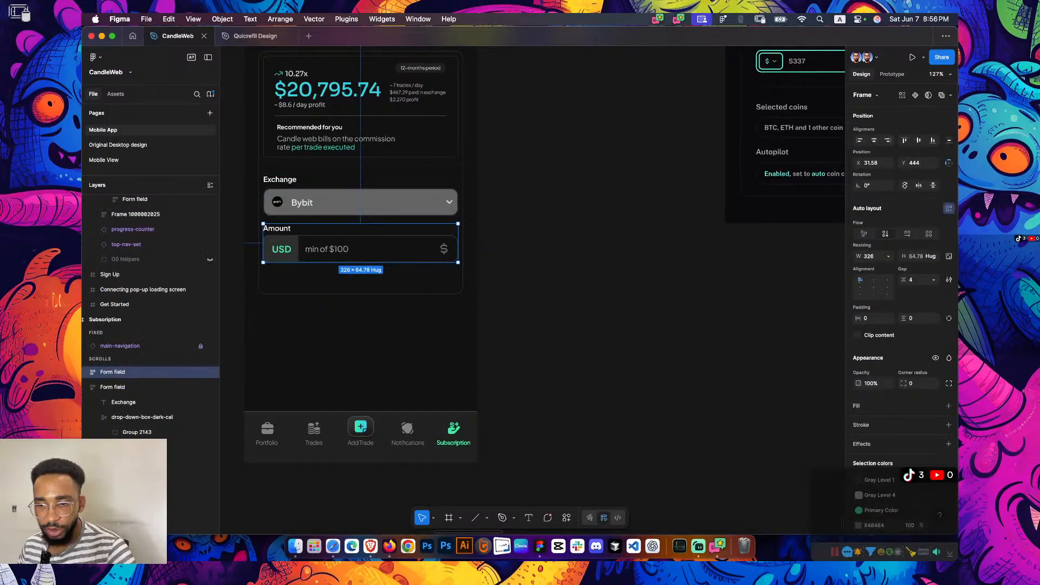
key("Escape")
Preview the Add Trade Pop-up as a prototype, try its Exchange dropdown, and close the preview
scroll(481, 248, "left", 3)
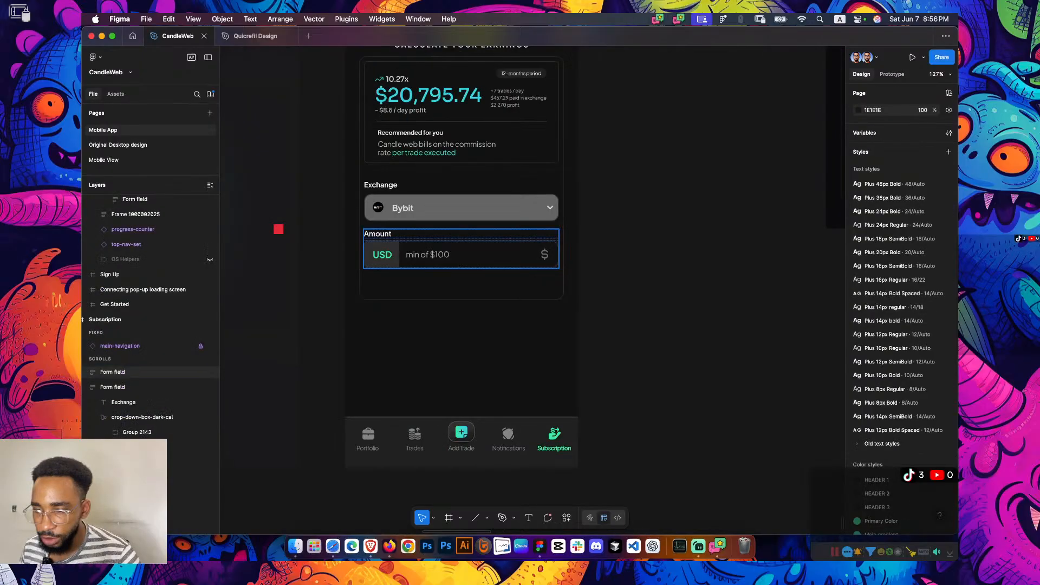
scroll(461, 249, "down", 5)
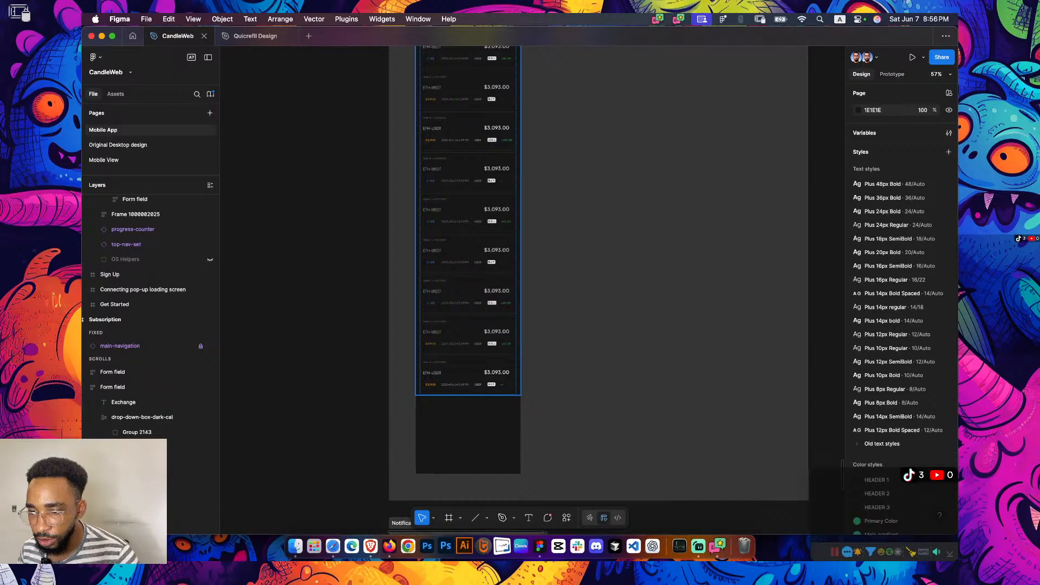
scroll(460, 250, "up", 10)
scroll(461, 249, "right", 3)
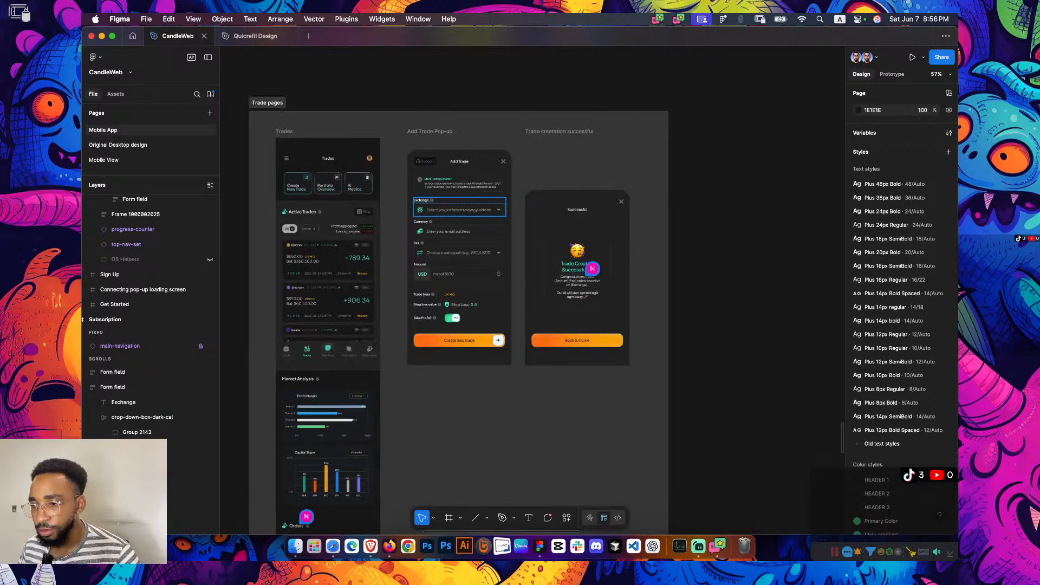
left_click(429, 131)
key("shift+space")
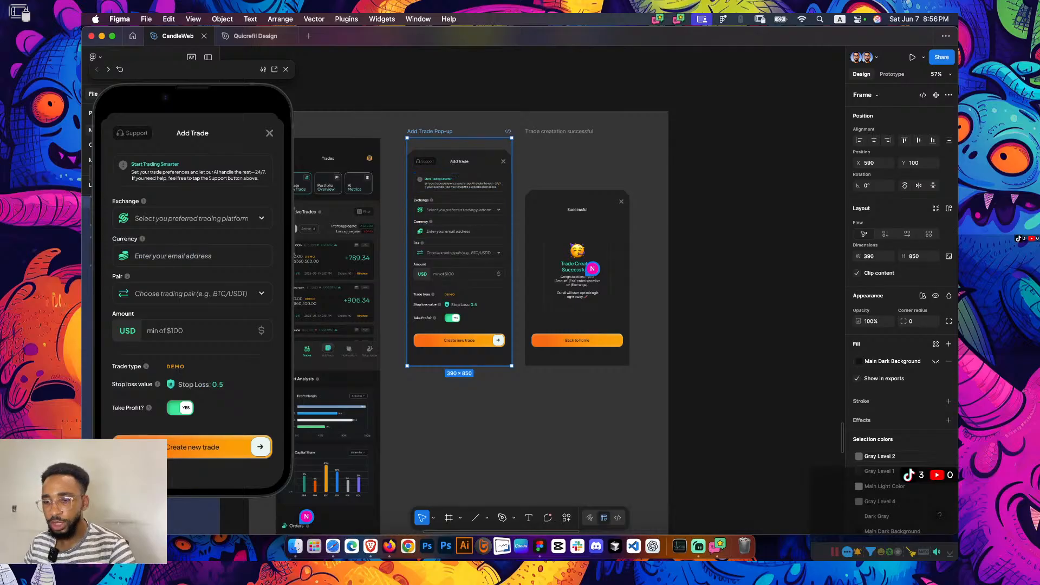
left_click(192, 218)
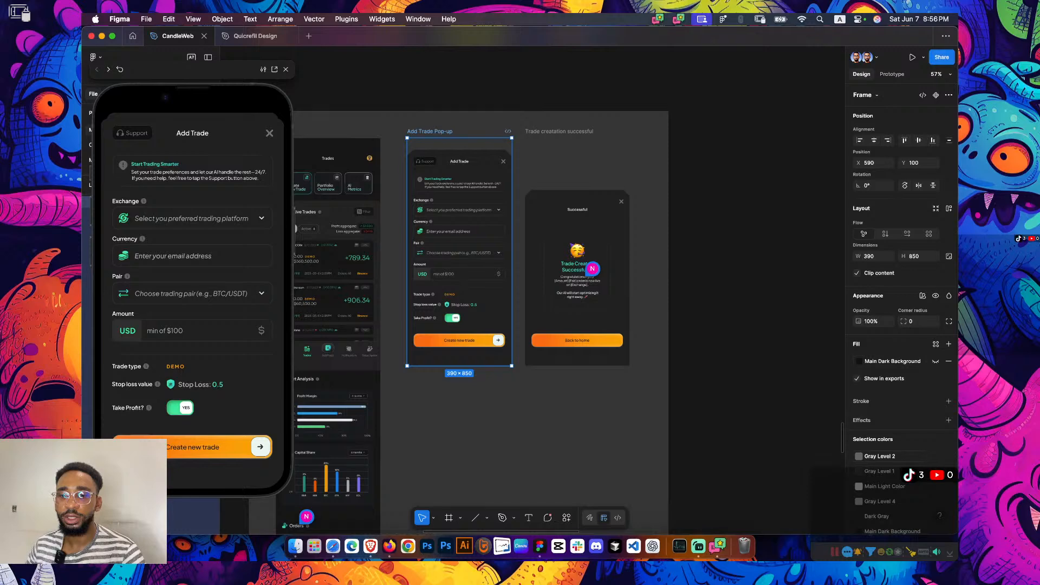
key("Escape")
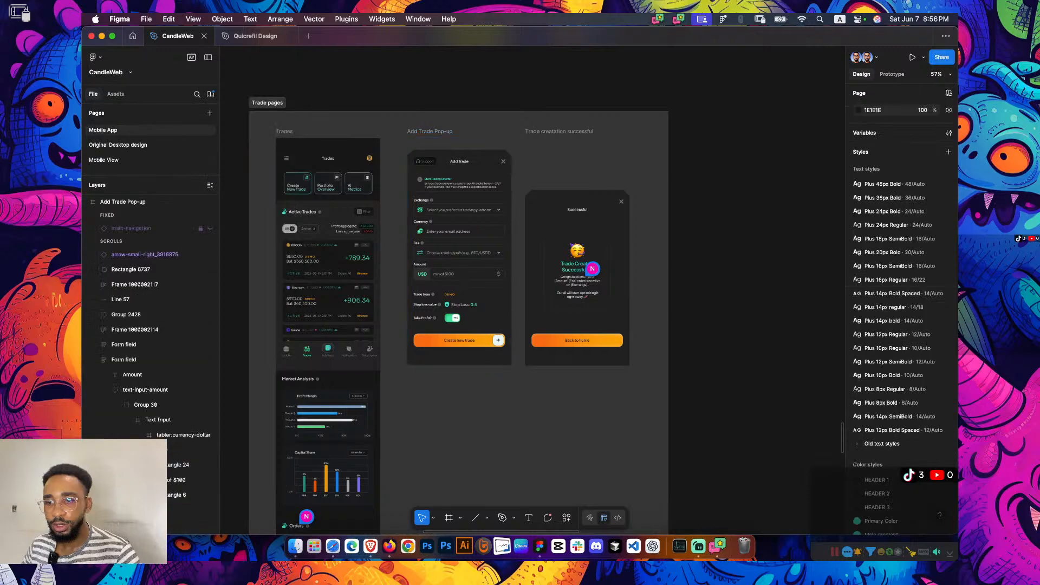
Select the Exchange field's drop-down-box-dark component on the Add Trade Pop-up and copy its properties
scroll(500, 207, "up", 10)
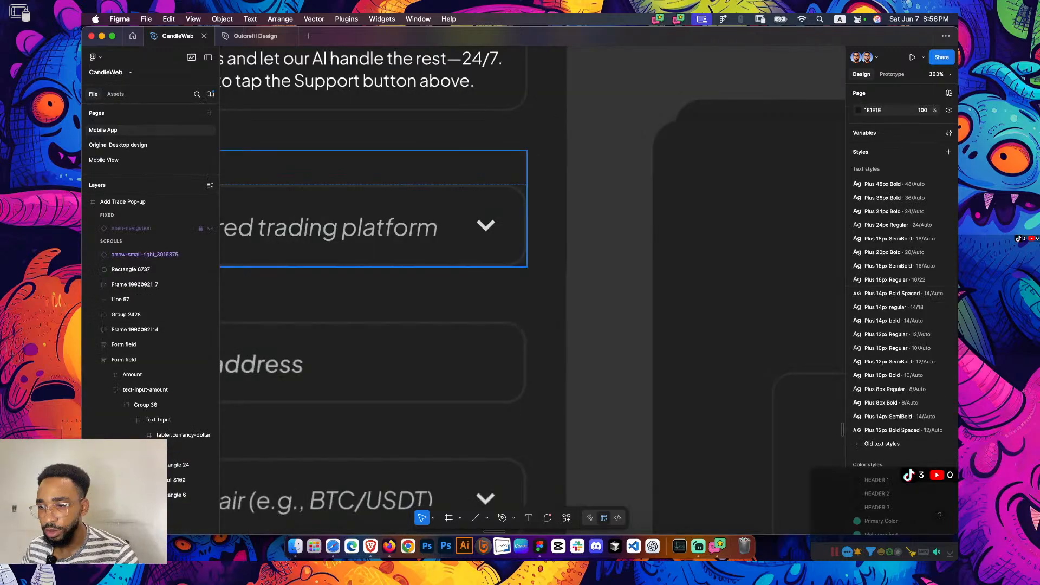
left_click(544, 212)
scroll(521, 212, "up", 2)
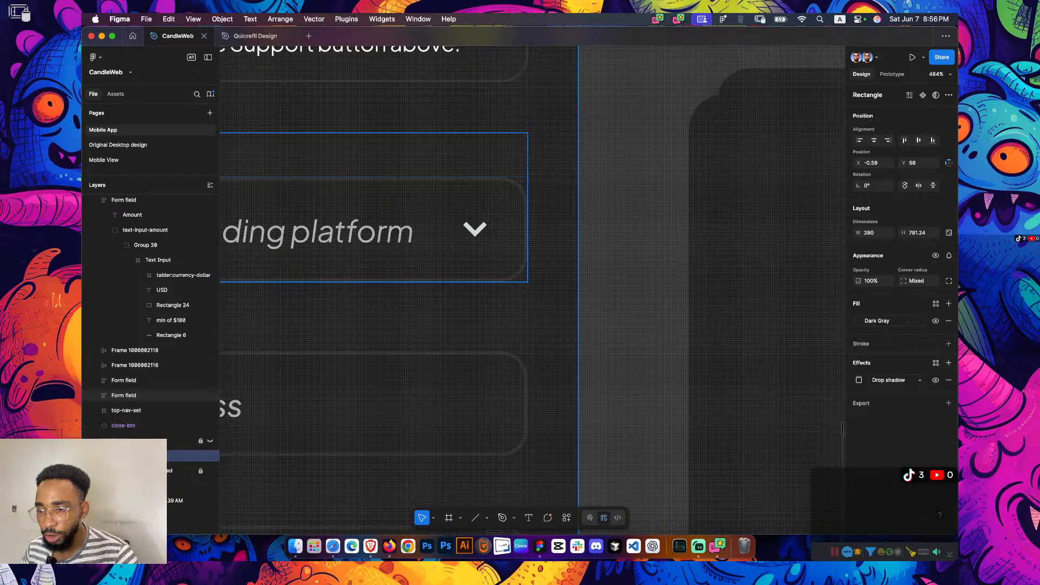
double_click(509, 246)
scroll(509, 247, "down", 4)
scroll(445, 265, "up", 5)
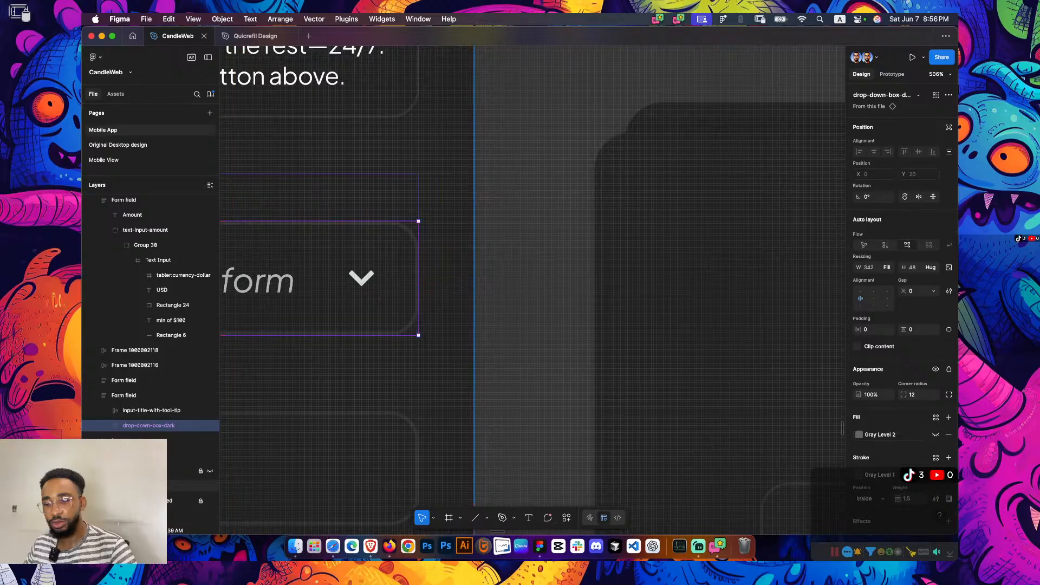
scroll(532, 289, "down", 5)
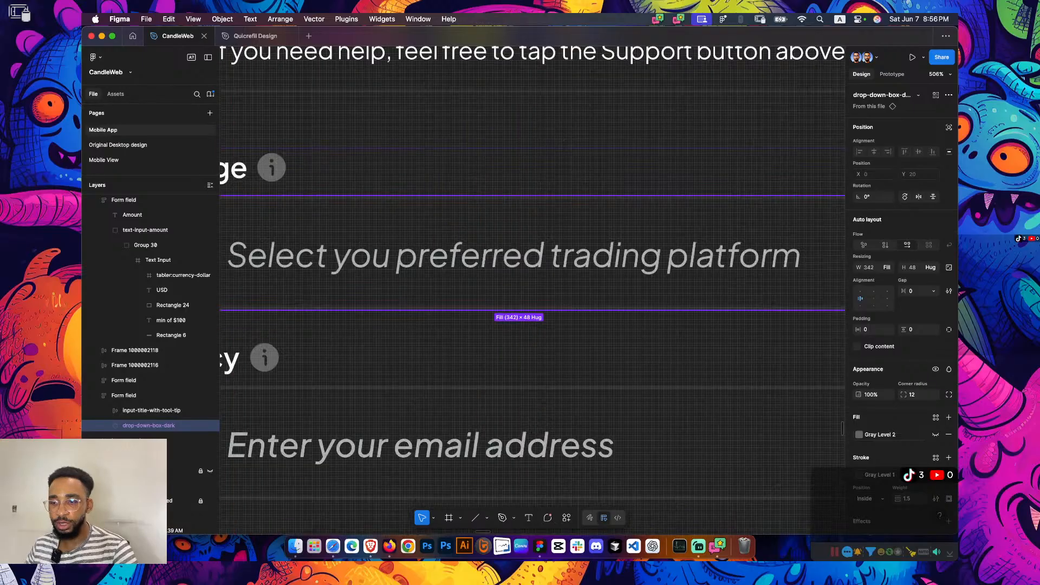
key("alt")
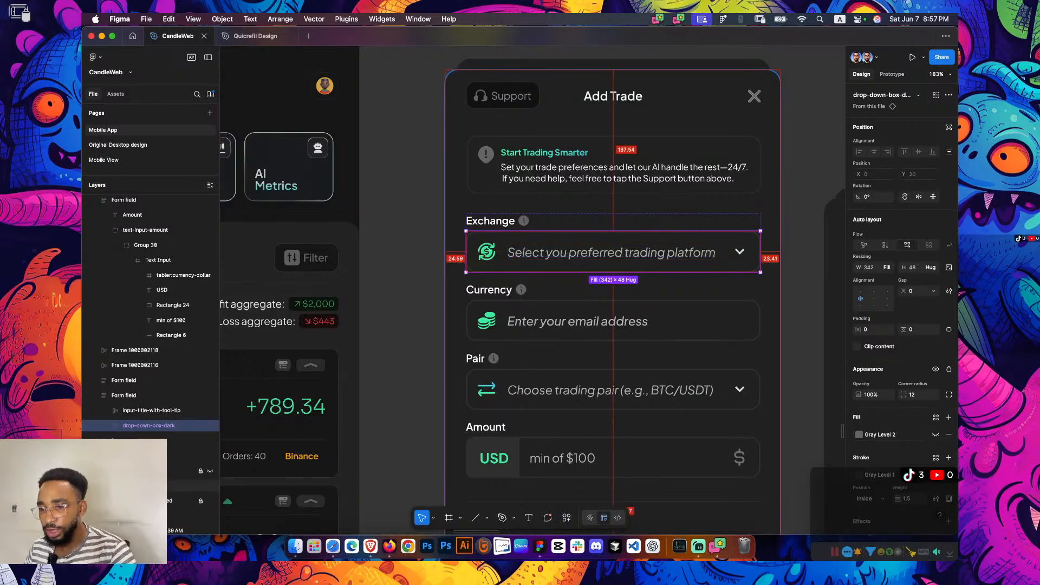
Paste the Exchange dropdown's copied properties onto the drop-down-box-dark-cal frame in the Components section
scroll(810, 260, "down", 2)
scroll(692, 265, "down", 4)
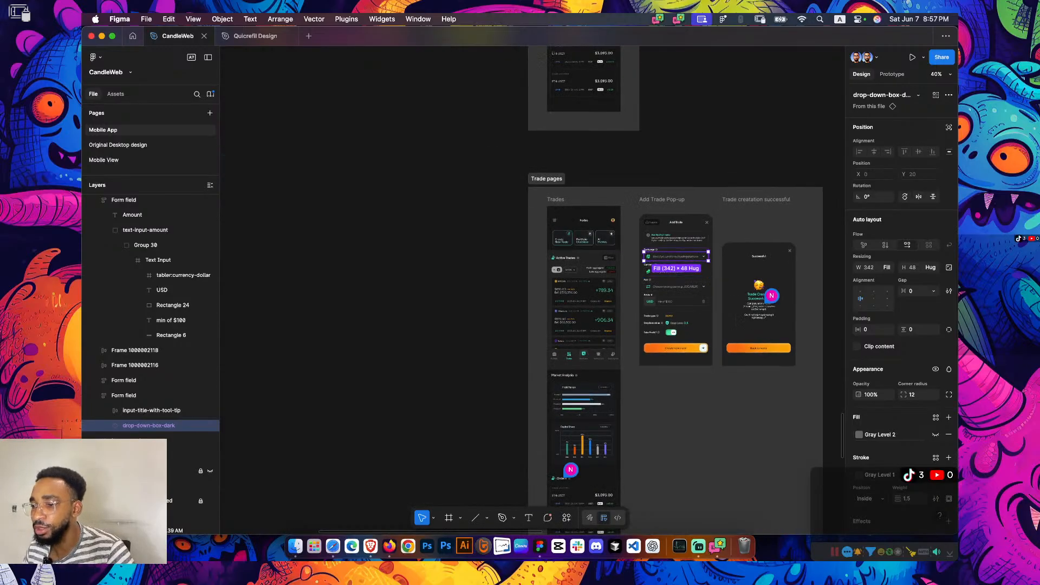
scroll(692, 266, "up", 7)
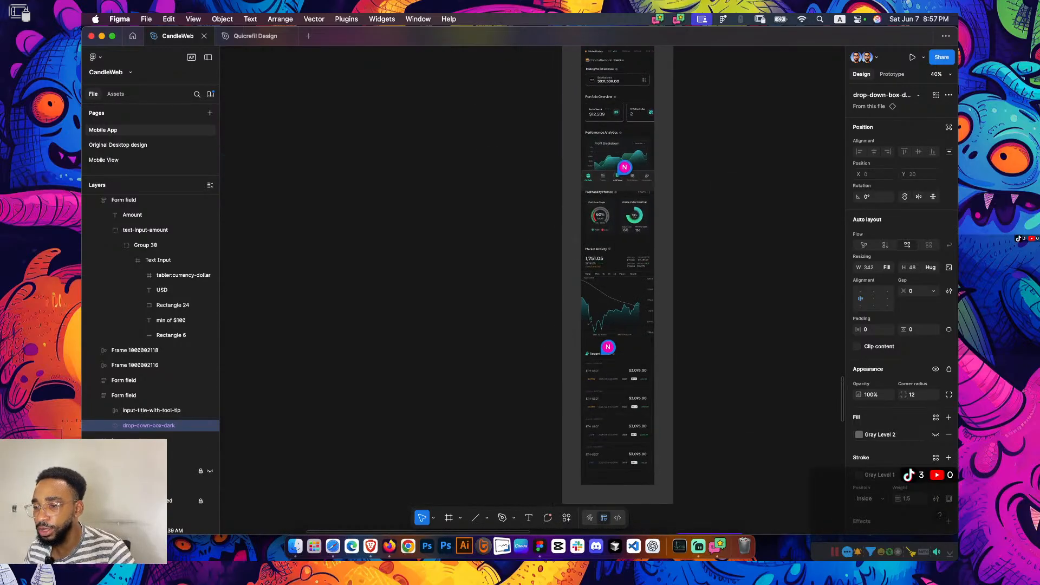
scroll(693, 265, "up", 5)
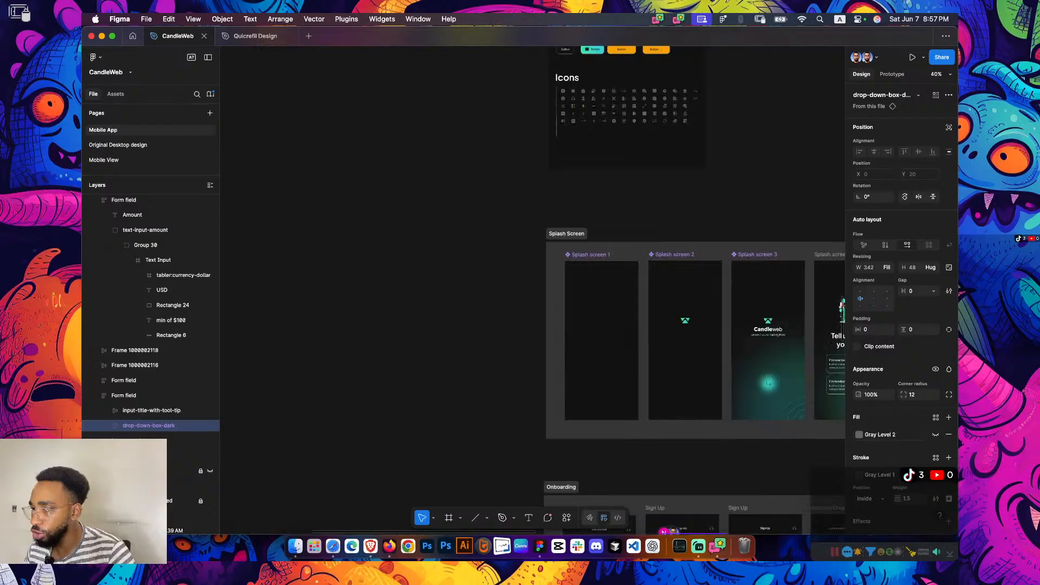
key("shift+2")
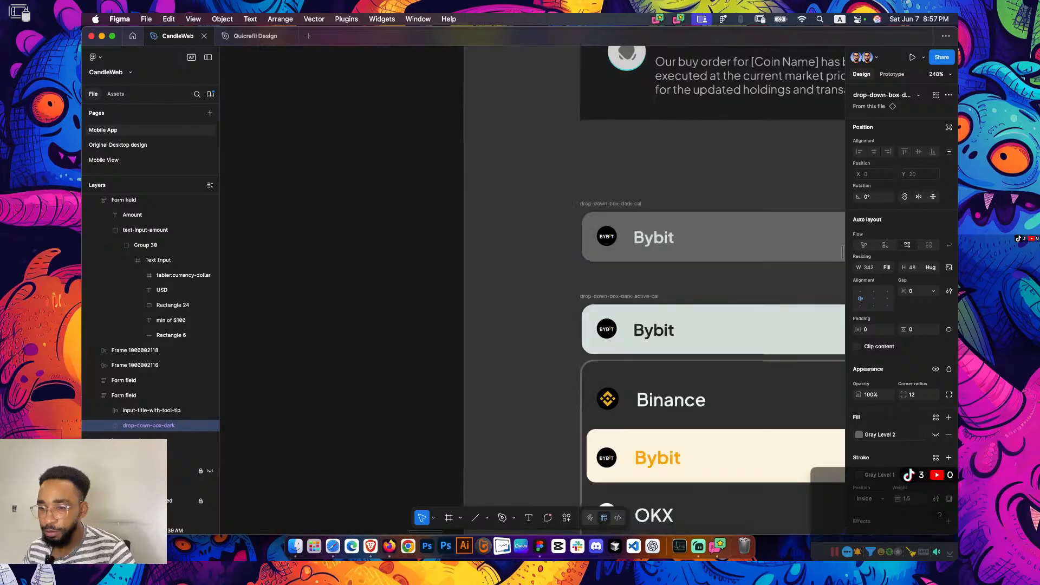
scroll(567, 290, "right", 3)
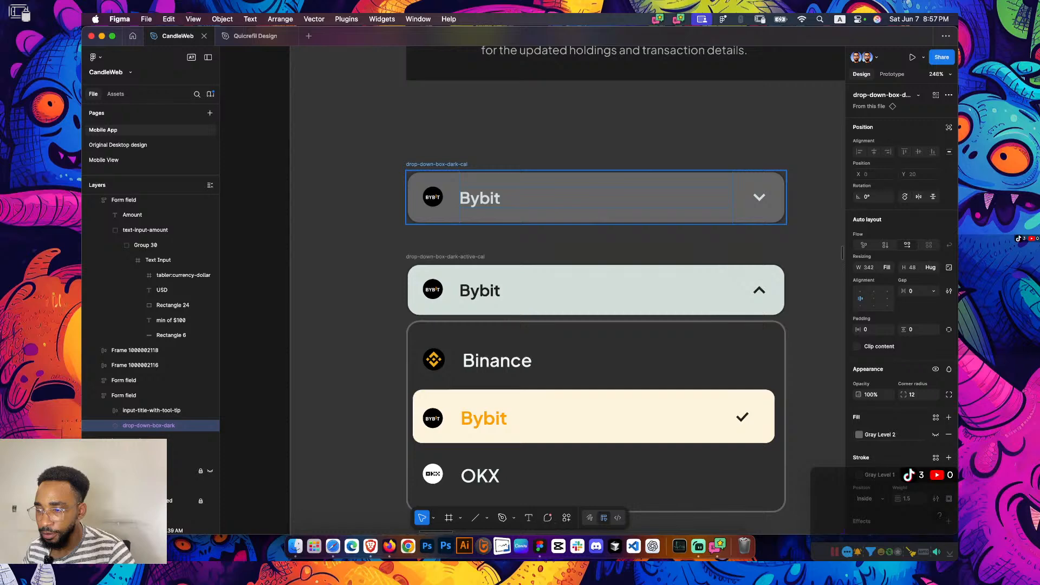
left_click(436, 164)
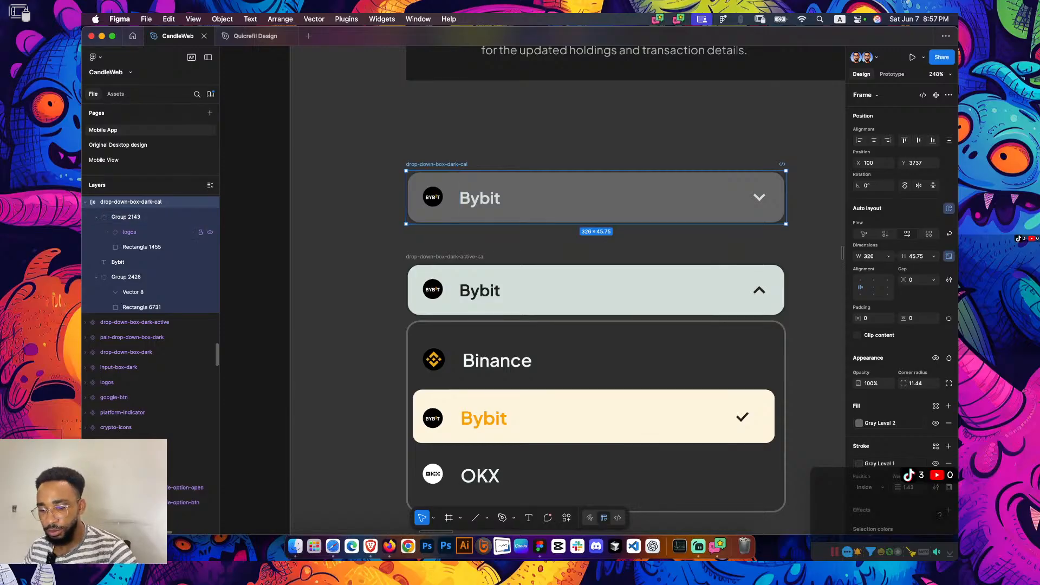
key("super+alt+v")
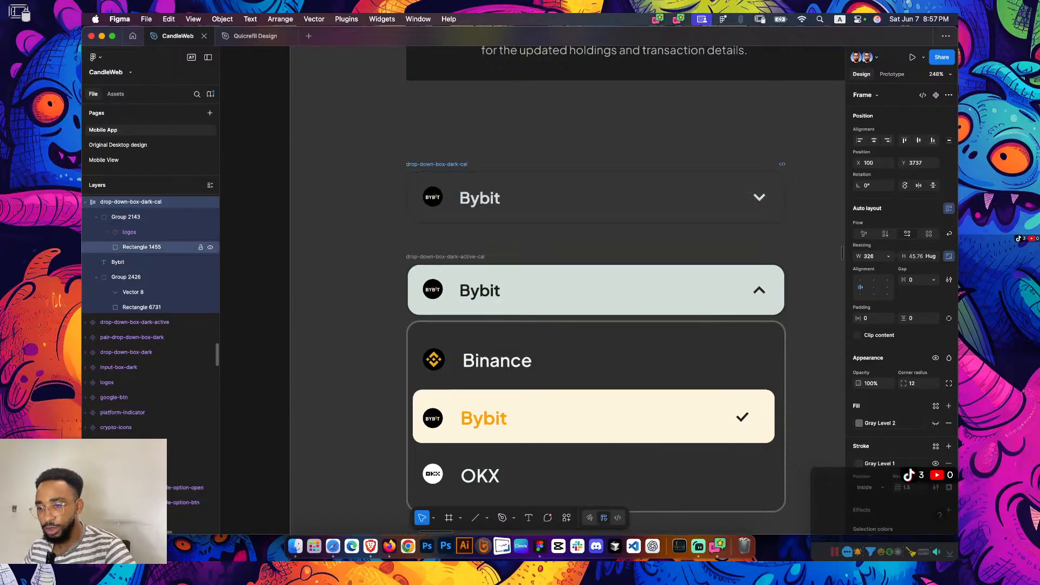
key("Escape")
Select the Bybit dropdown under Exchange on the Subscription screen to check its current styling
scroll(801, 172, "down", 3)
scroll(802, 172, "right", 3)
scroll(802, 172, "down", 3)
scroll(533, 290, "down", 3)
scroll(533, 290, "down", 8)
scroll(596, 290, "down", 15)
scroll(533, 290, "down", 5)
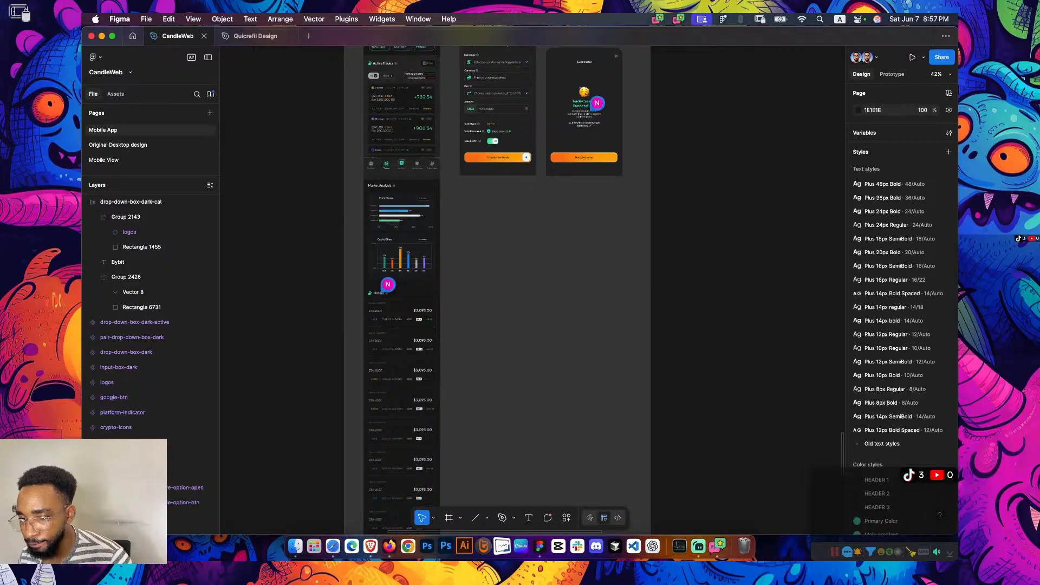
scroll(668, 405, "down", 3)
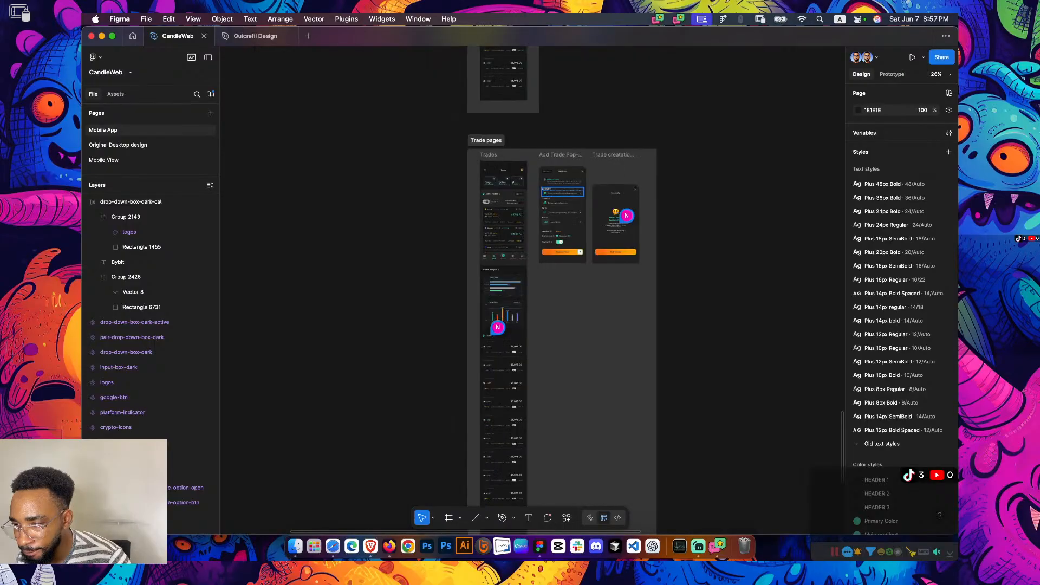
scroll(563, 193, "down", 12)
scroll(563, 192, "up", 10)
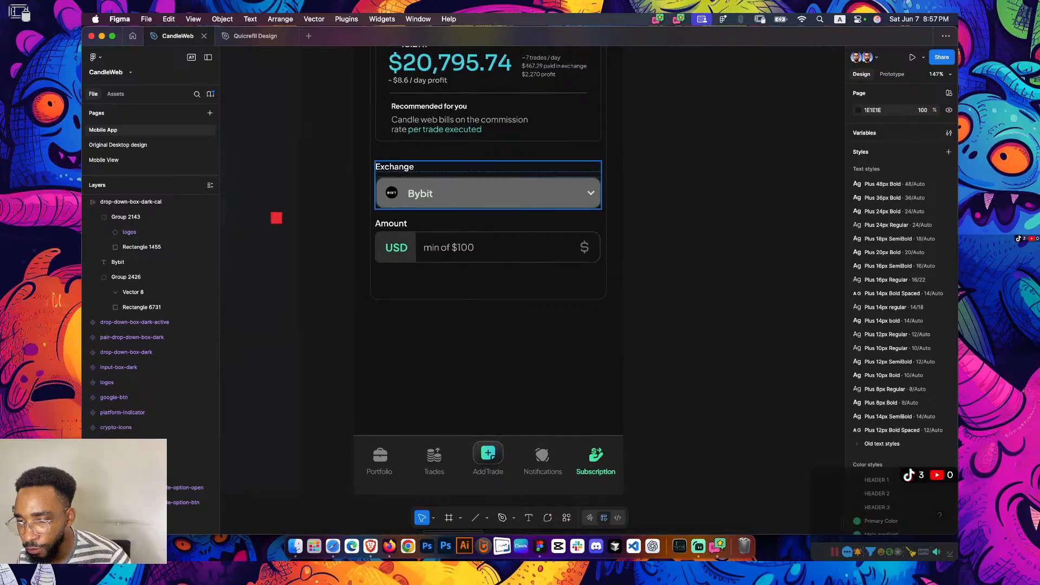
double_click(573, 192)
scroll(596, 194, "down", 8)
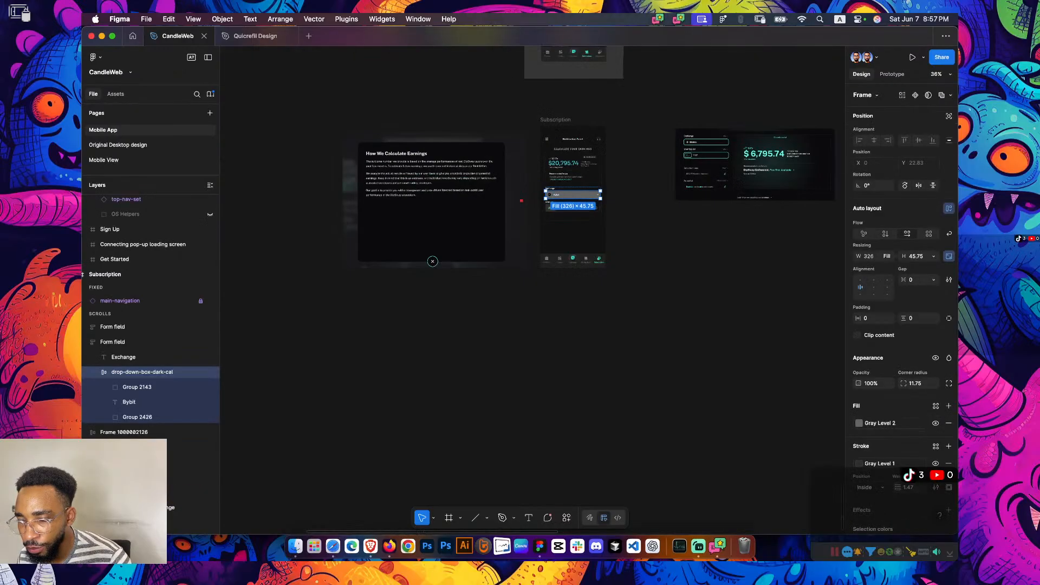
Return to the Components section and review the restyled drop-down-box-dark-cal frame
scroll(595, 194, "up", 10)
scroll(545, 156, "up", 15)
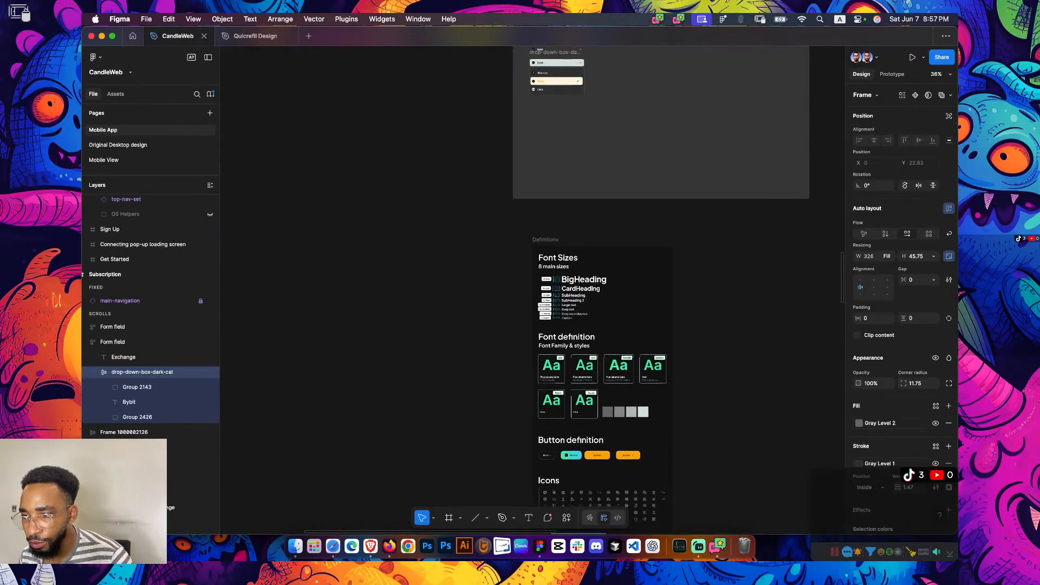
scroll(546, 156, "up", 10)
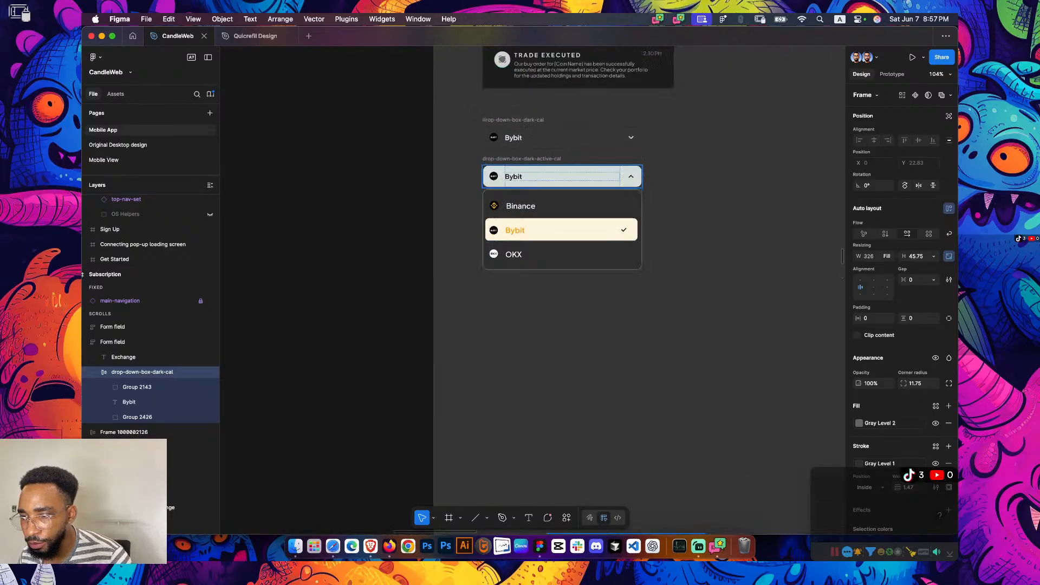
left_click(546, 155)
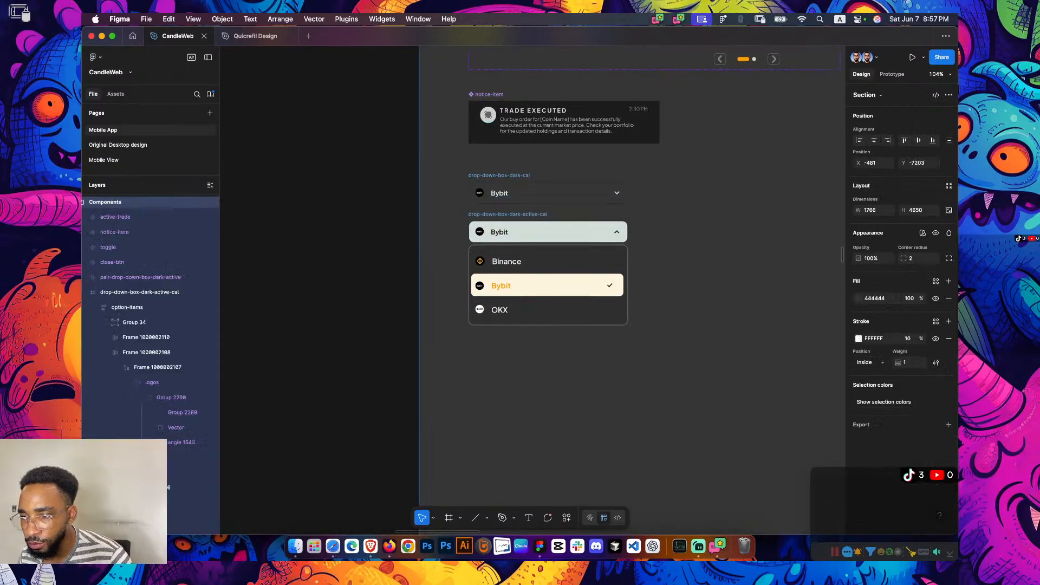
key("Escape")
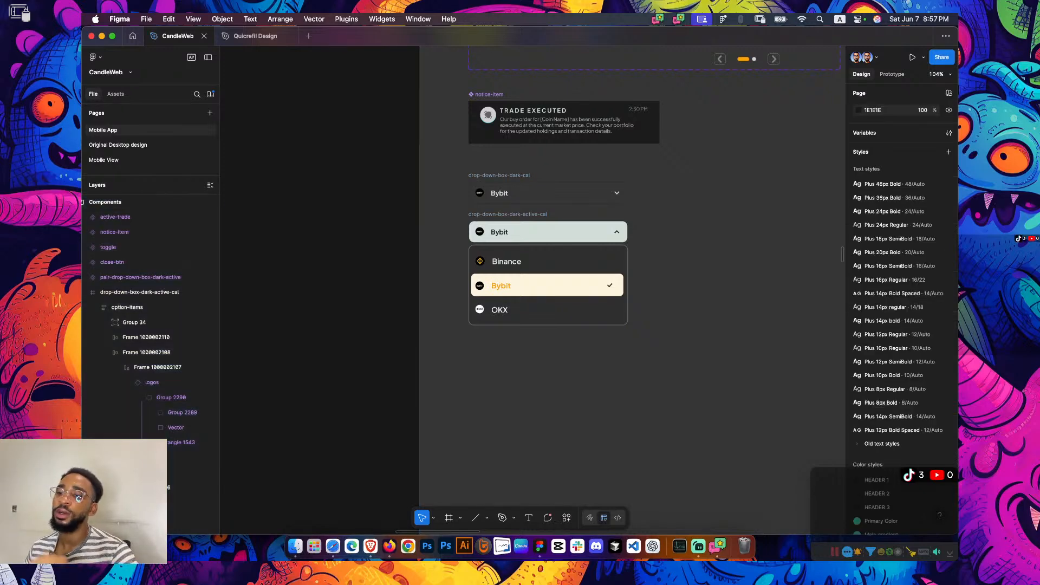
left_click(547, 192)
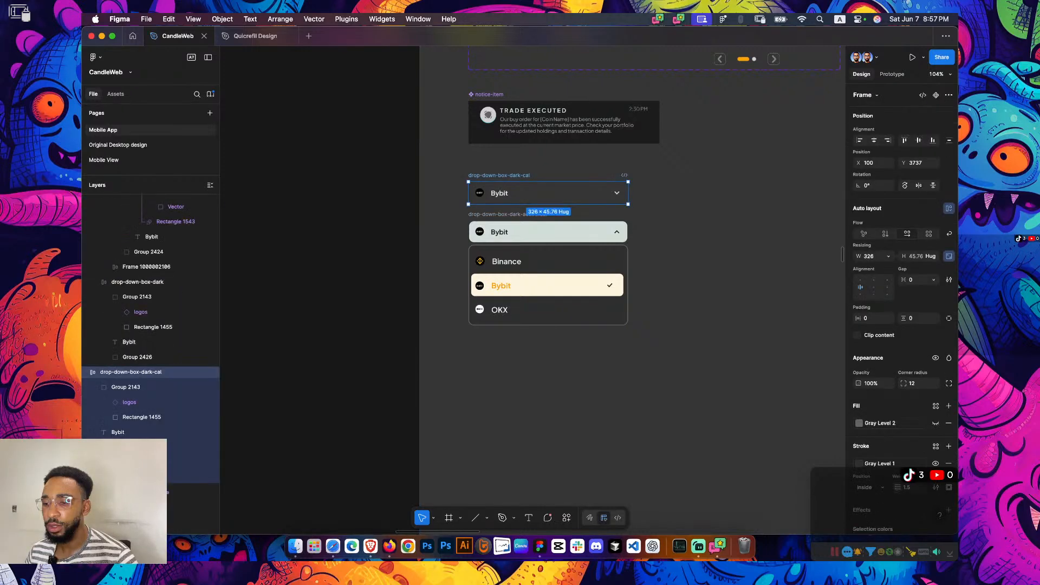
scroll(581, 175, "up", 5)
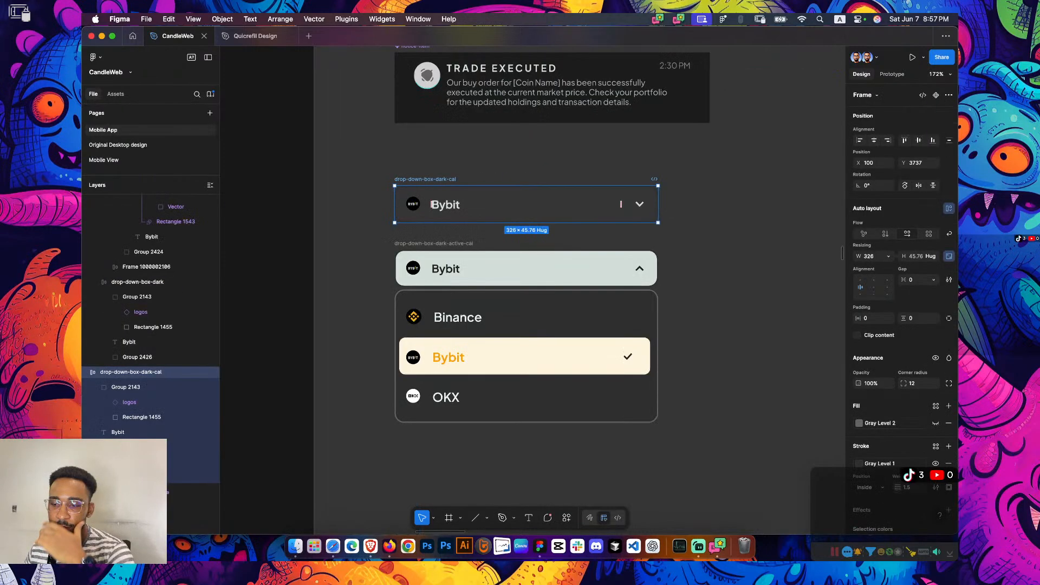
key("Escape")
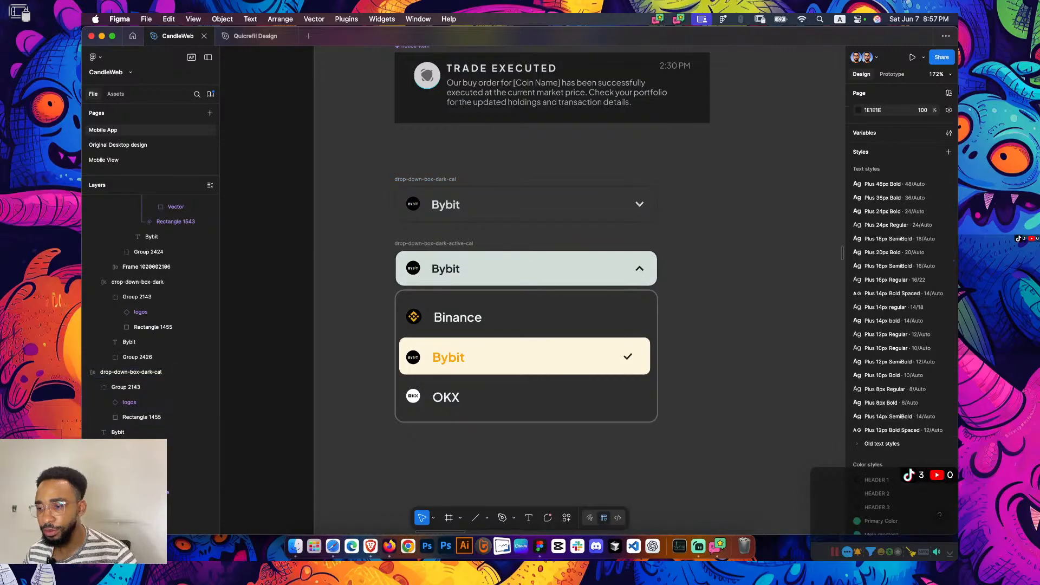
Inspect the chevron vector inside the drop-down-box-dark-cal frame
scroll(646, 208, "up", 1)
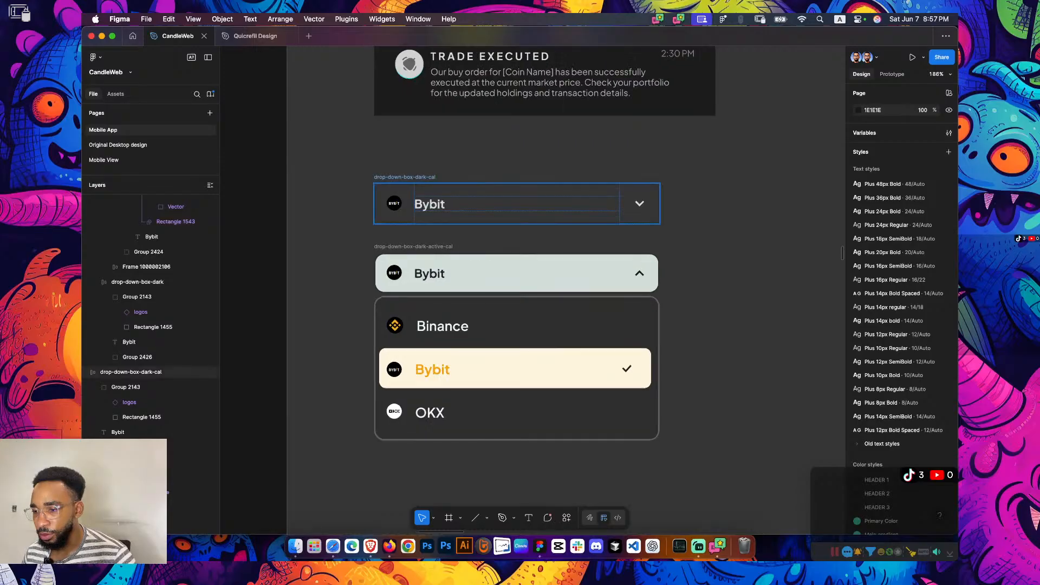
scroll(645, 209, "up", 8)
left_click(614, 184, "super")
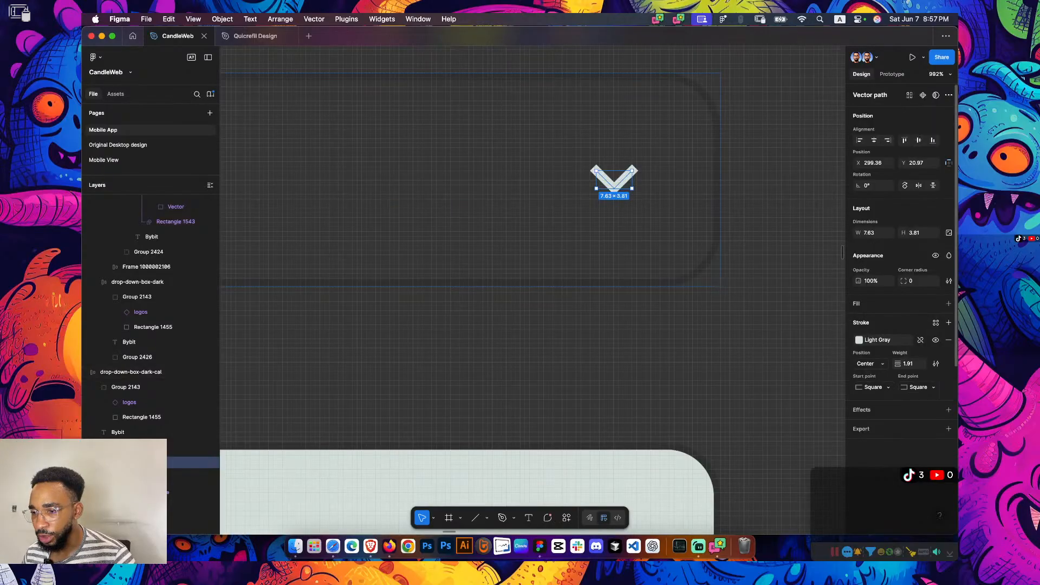
left_click(705, 307)
scroll(705, 308, "down", 6)
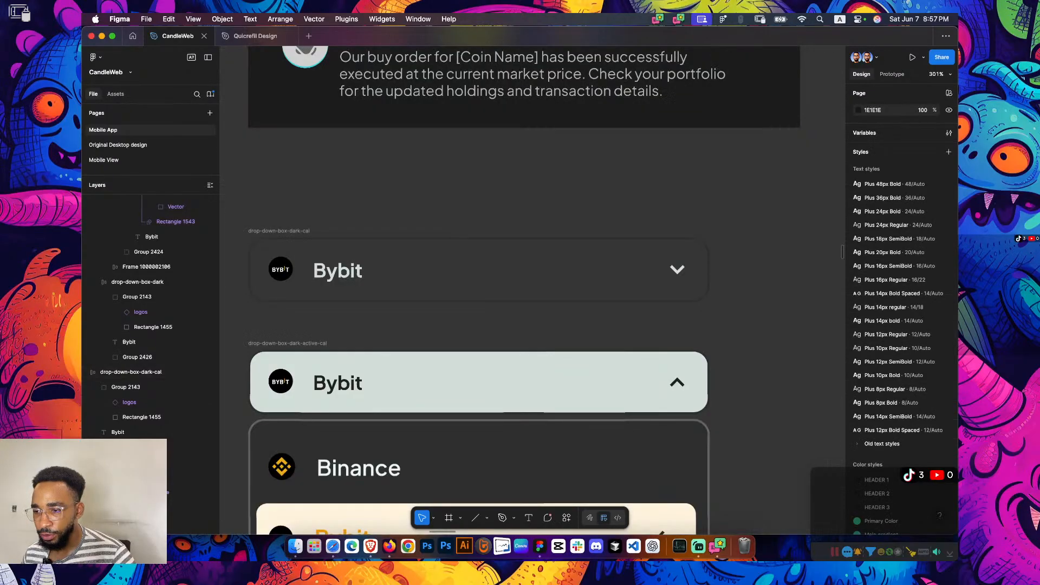
scroll(344, 100, "down", 5)
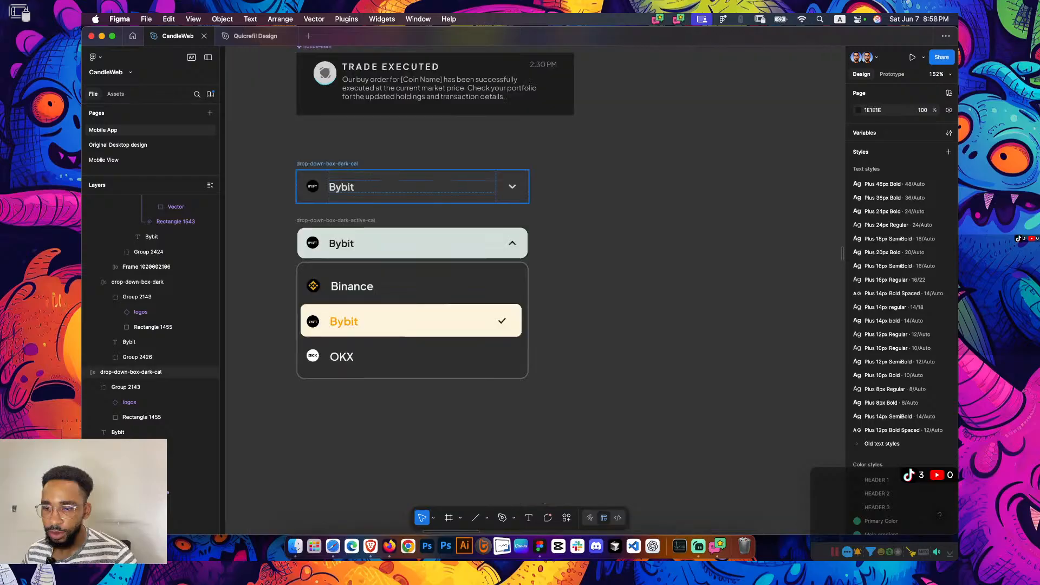
Compare the drop-down-box-dark-cal frame in Components with the Exchange dropdown on the Subscription screen
left_click(412, 186)
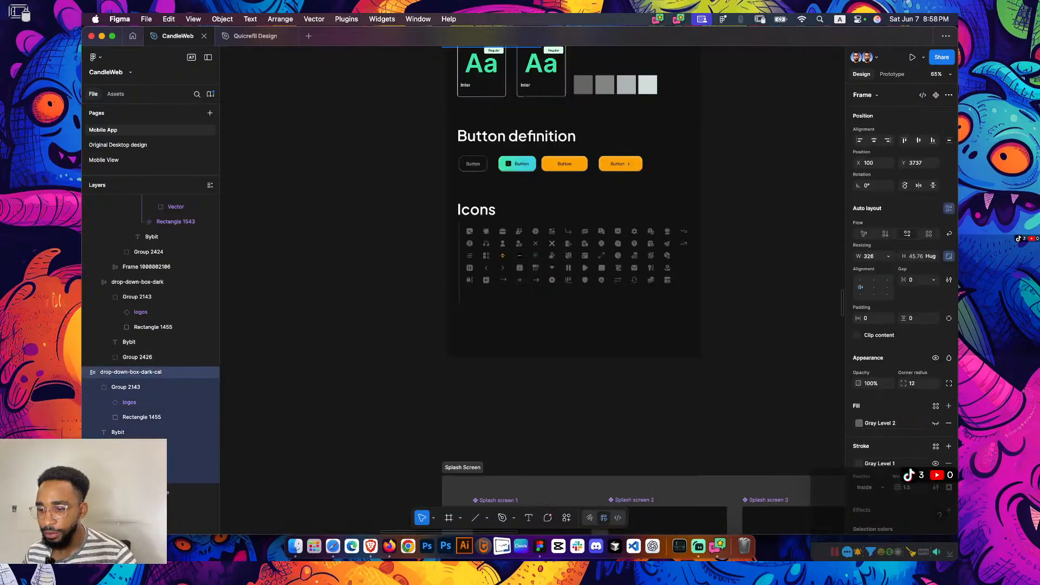
scroll(534, 289, "down", 20)
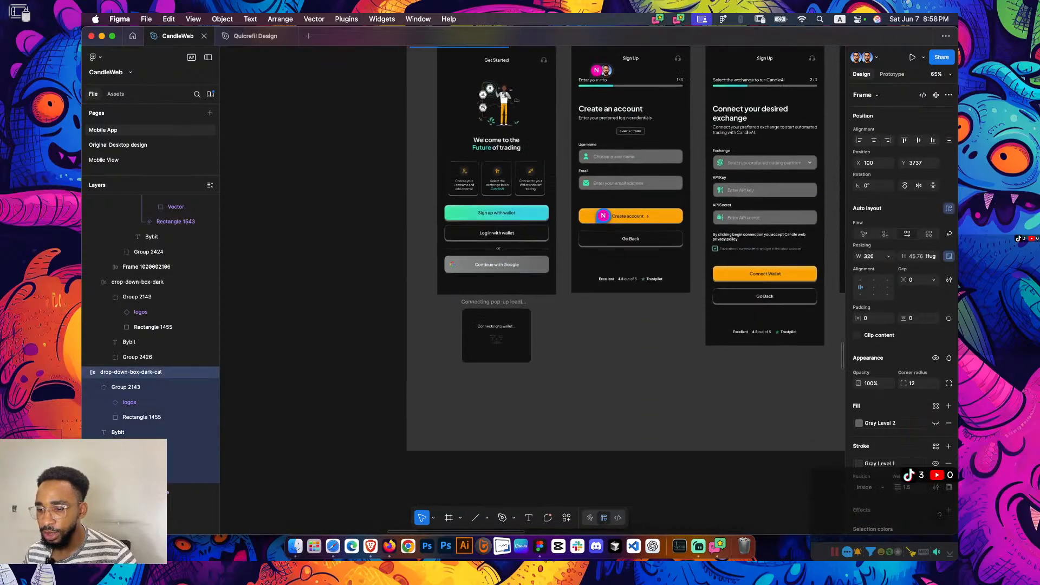
scroll(618, 290, "down", 15)
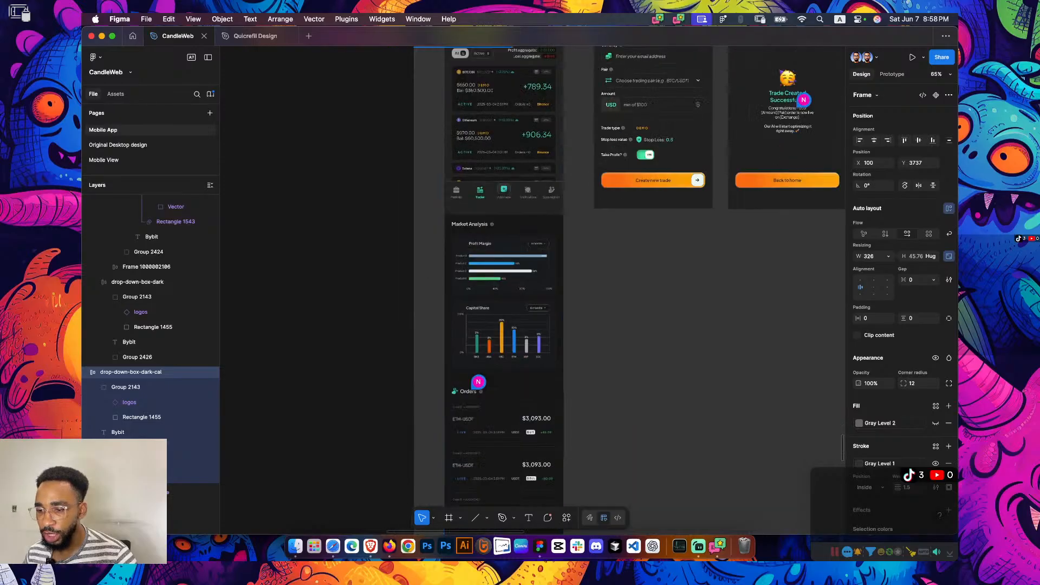
key("shift+2")
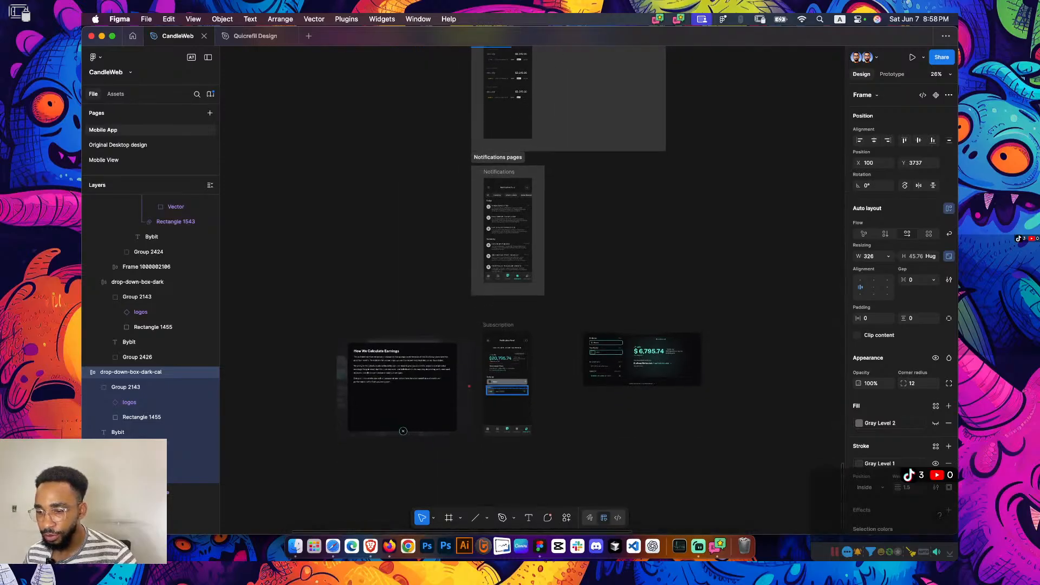
left_click(511, 299)
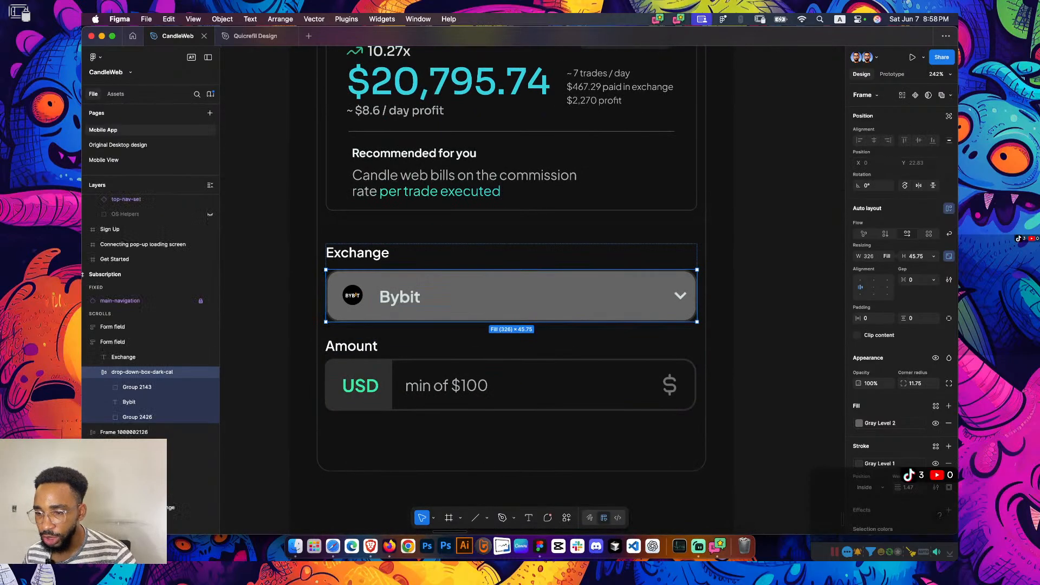
Turn the drop-down-box-dark-cal and drop-down-box-dark-active-cal frames in the Components section into two separate components
scroll(690, 316, "down", 3)
scroll(577, 356, "down", 15)
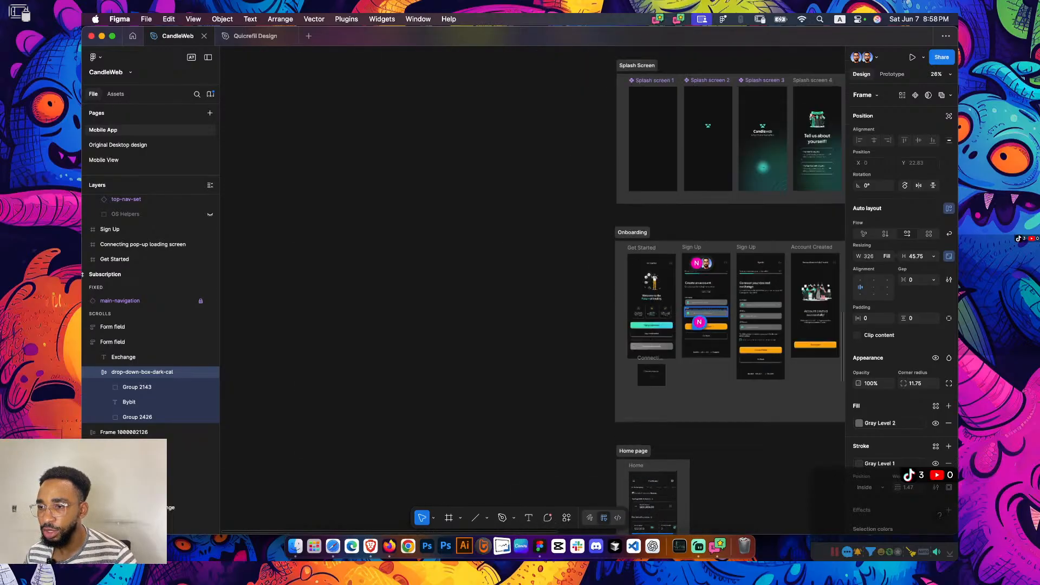
key("shift+2")
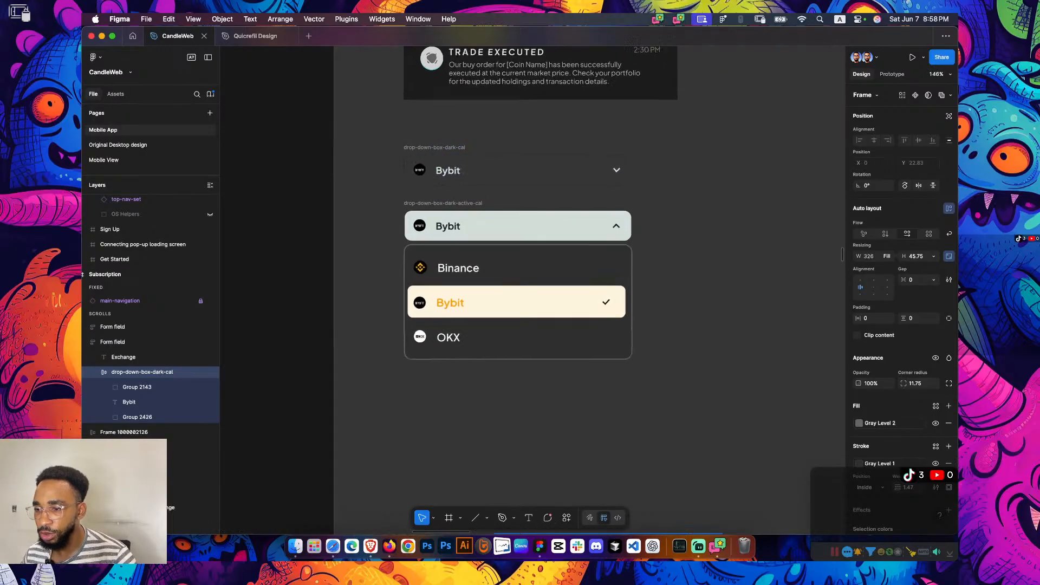
left_click(522, 171)
key("alt")
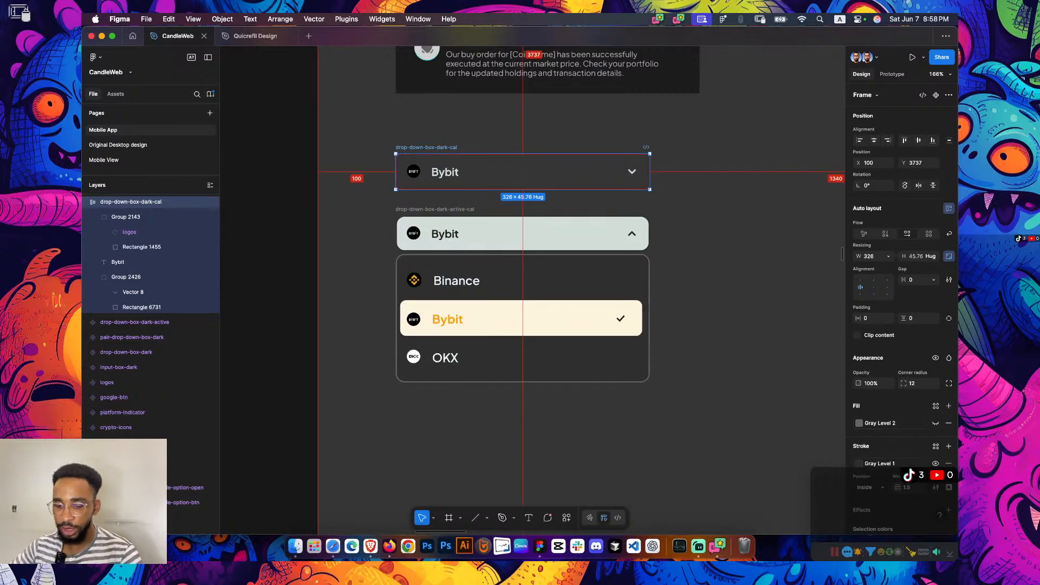
key("super+alt+k")
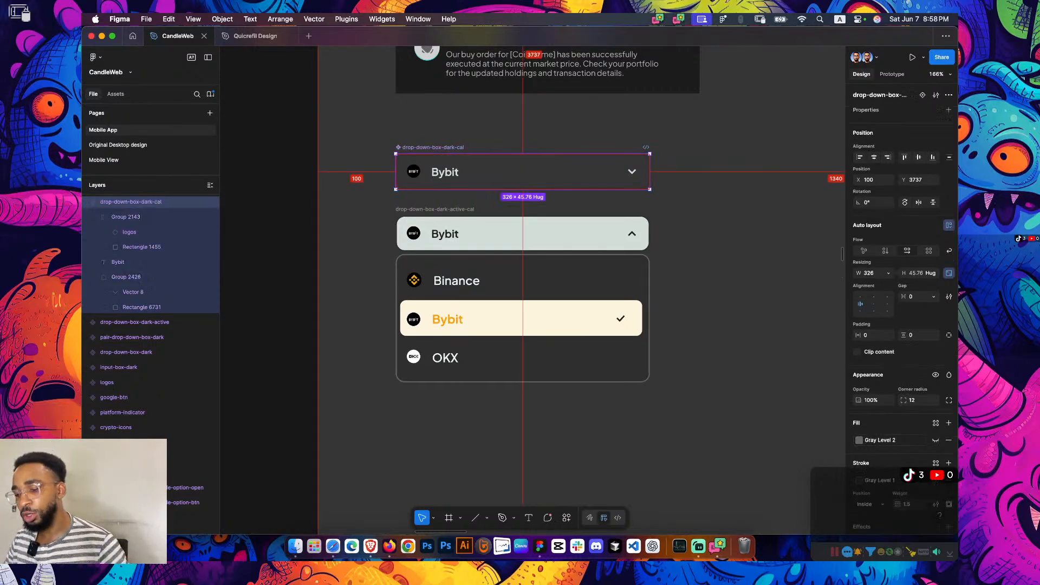
left_click(434, 209)
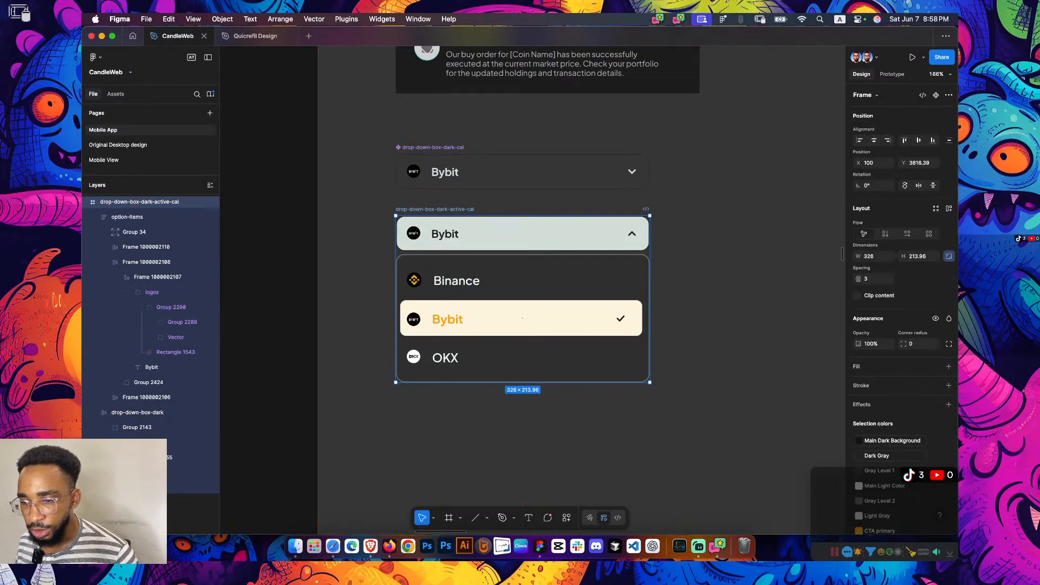
key("super+alt+k")
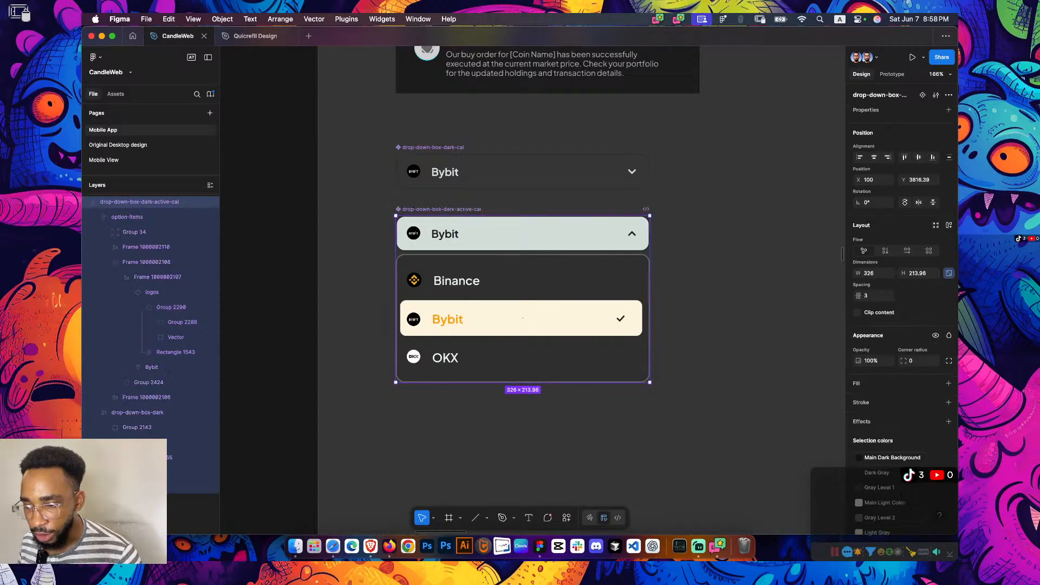
Replace the Exchange dropdown on the Subscription screen with an instance of the drop-down-box-dark-cal component
left_click(433, 147)
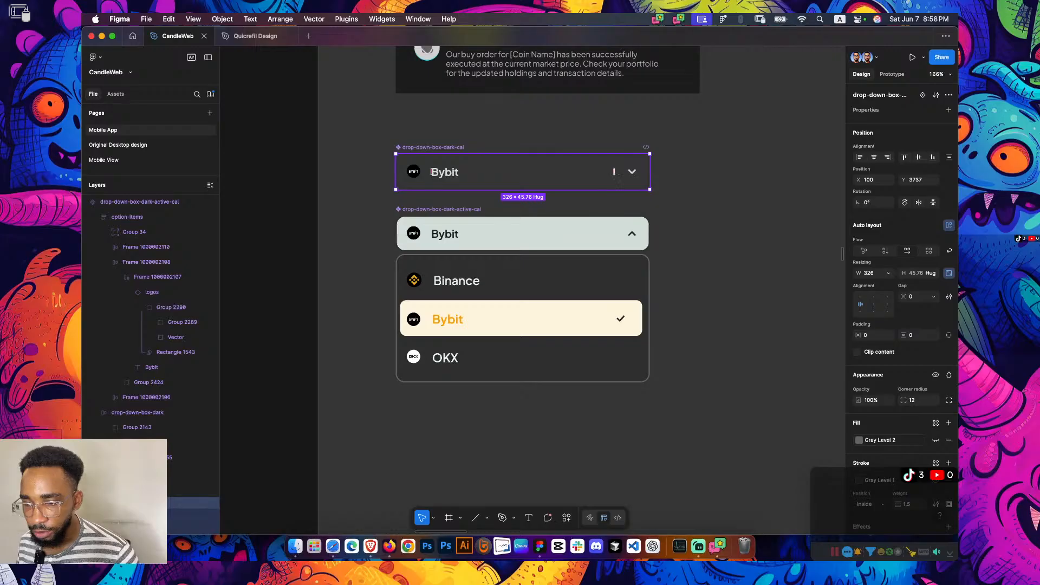
left_click_drag(618, 178, 541, 319, "alt")
scroll(541, 319, "left", 3)
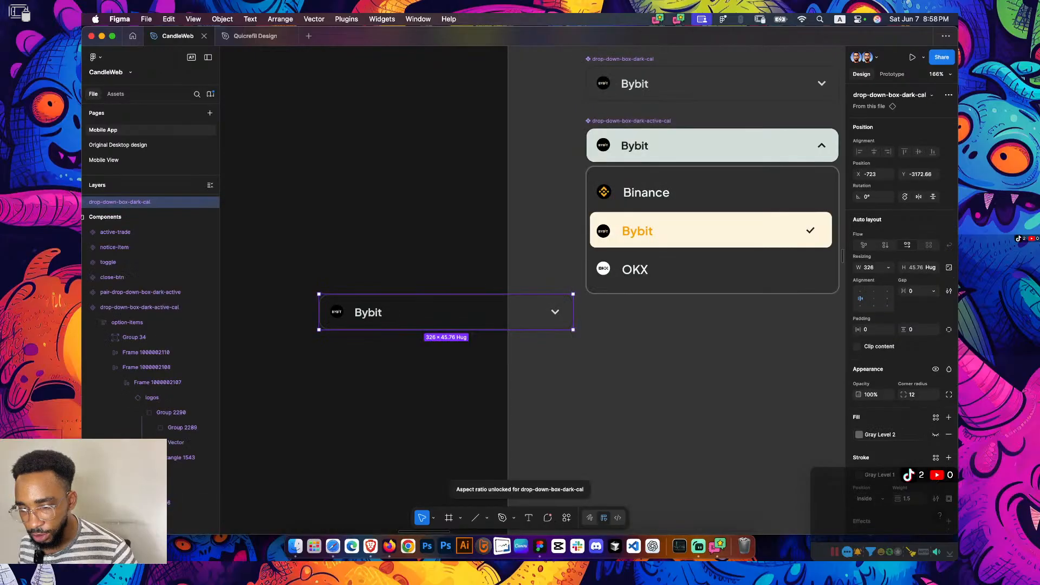
key("Delete")
scroll(531, 287, "down", 5)
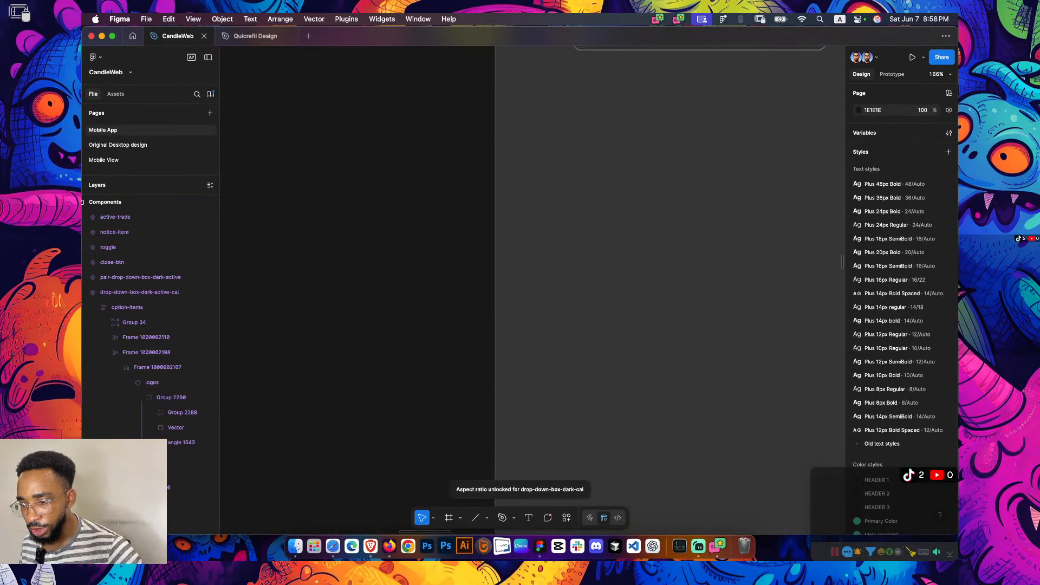
scroll(541, 374, "down", 5)
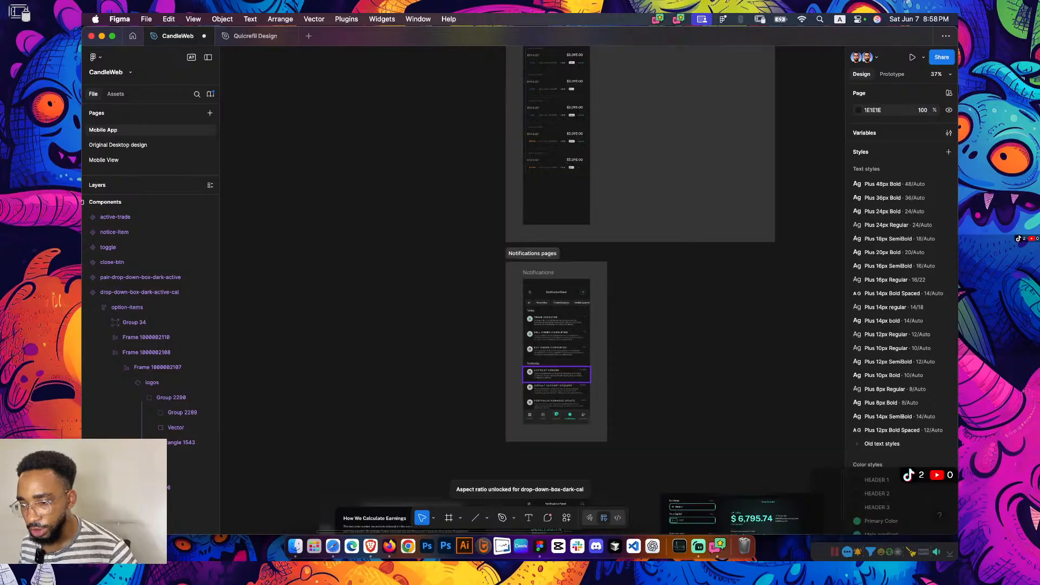
scroll(556, 373, "up", 5)
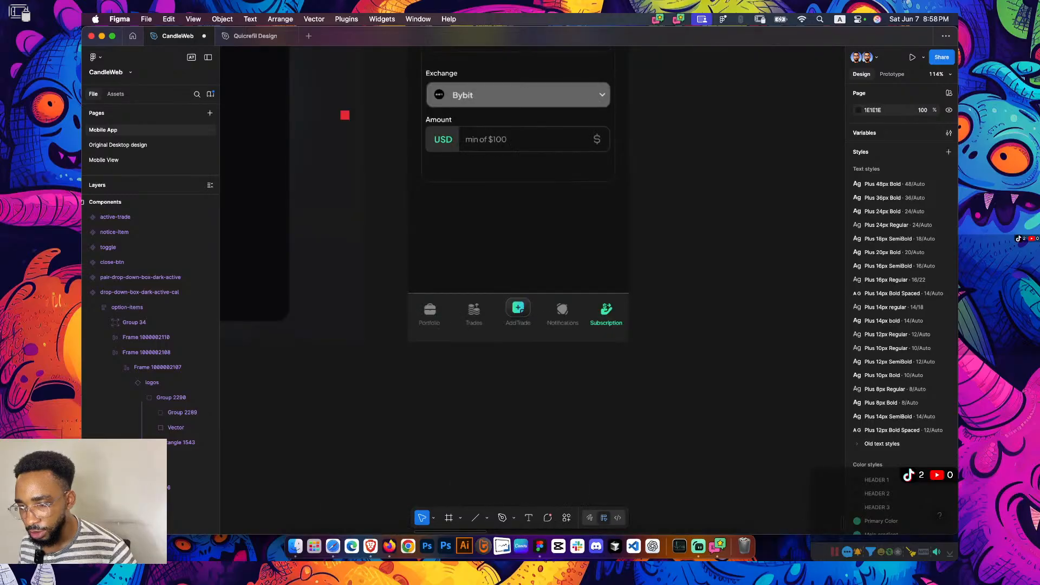
scroll(578, 162, "up", 2)
left_click(591, 86, "super")
key("super+shift+r")
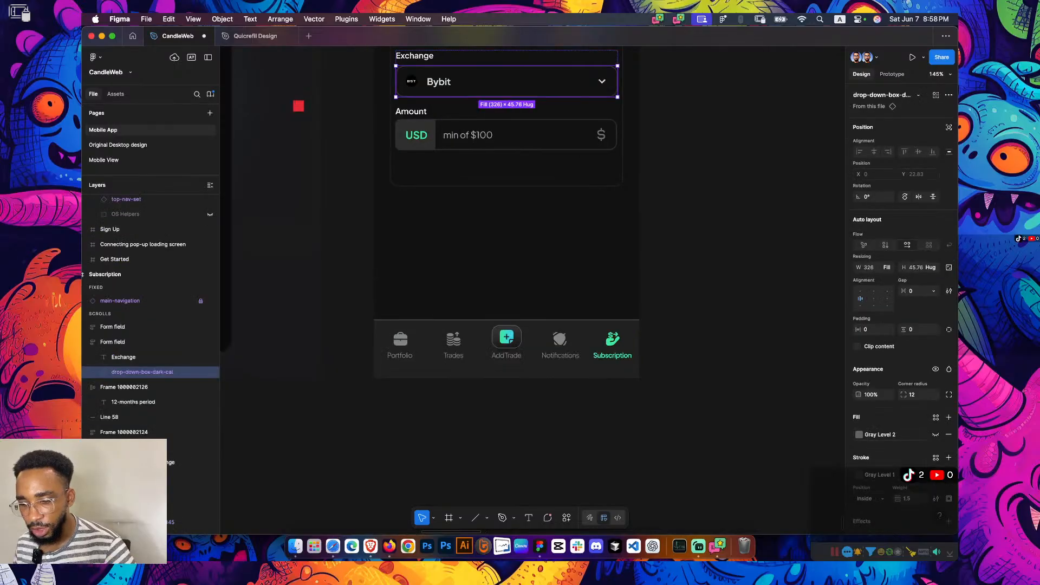
key("Escape")
Change the Amount field's placeholder text on the Subscription screen to "min of $50"
scroll(519, 270, "up", 3)
scroll(436, 293, "up", 1)
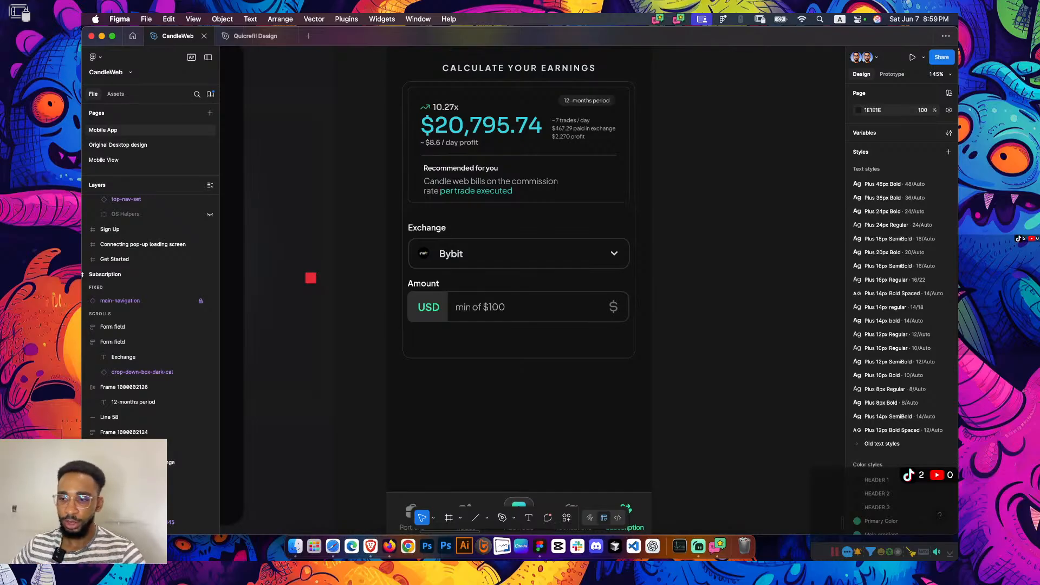
double_click(480, 307)
double_click(480, 306)
double_click(480, 307)
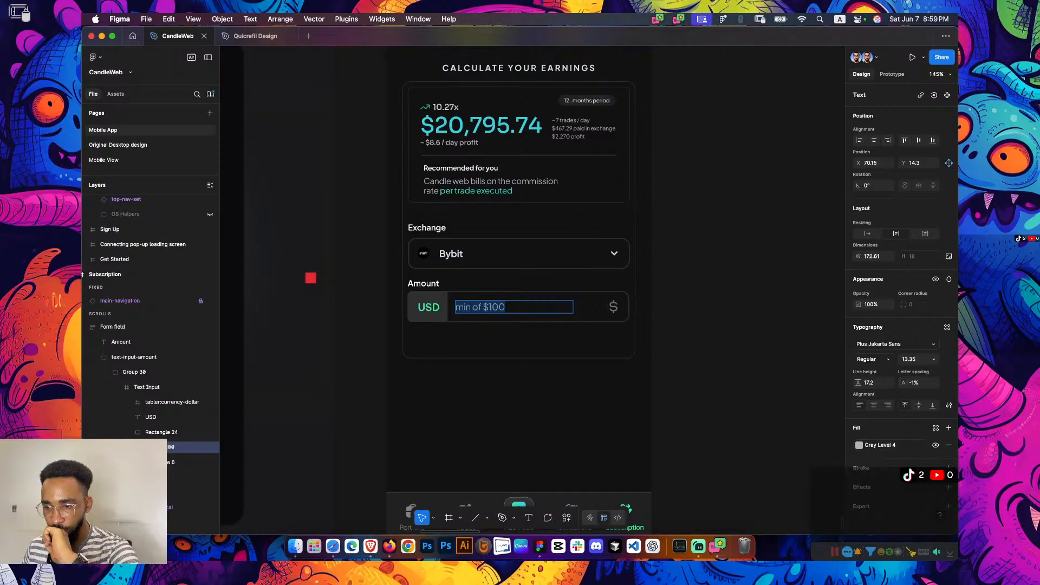
left_click(498, 307)
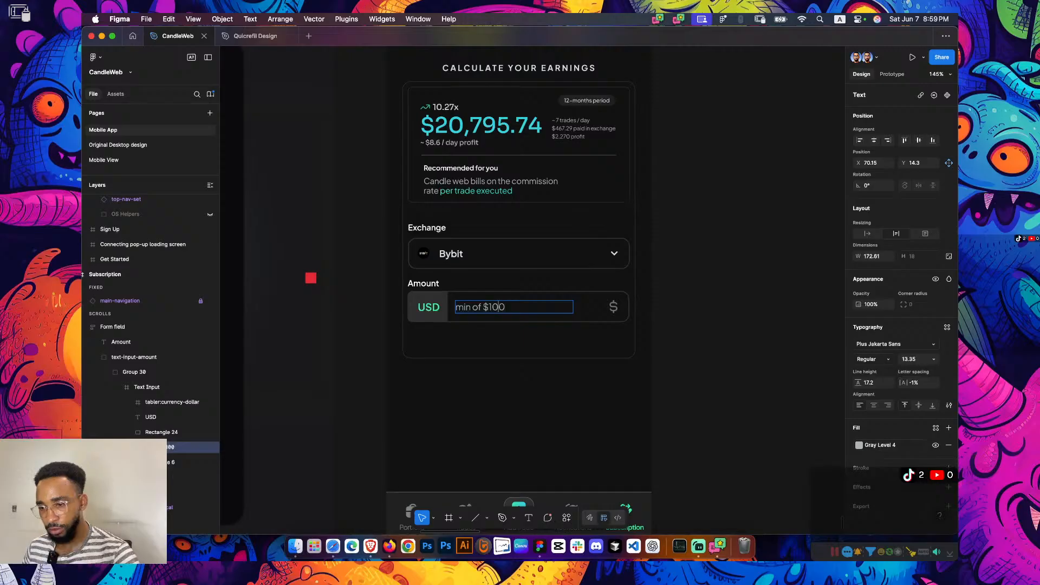
key("Delete")
key("BackSpace")
key("BackSpace")
type("50")
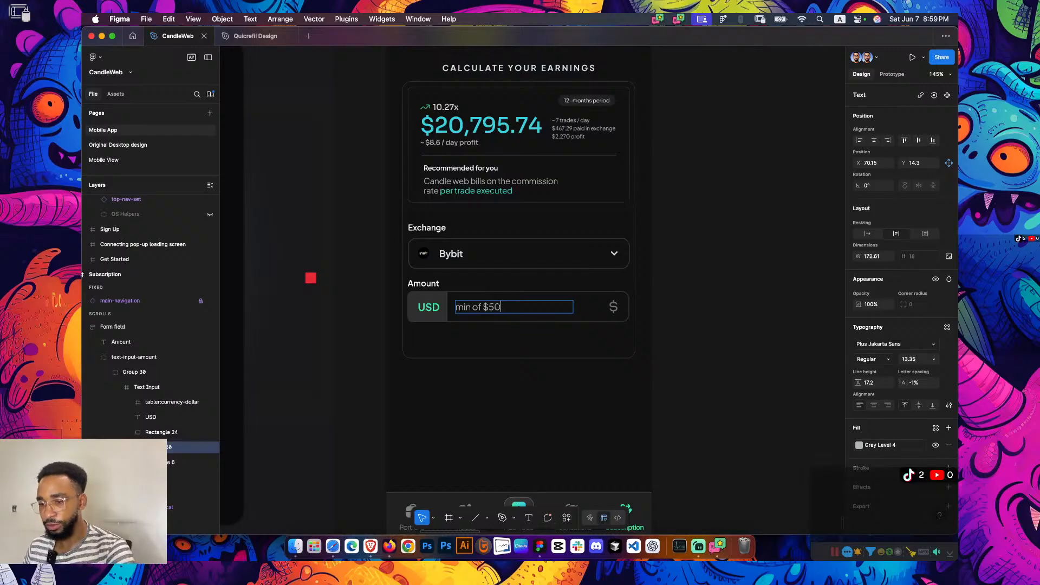
key("Escape")
key("Escape")
Extend the calculator-section rectangle downward below the Amount field to a height of about 471 px
scroll(518, 282, "down", 3)
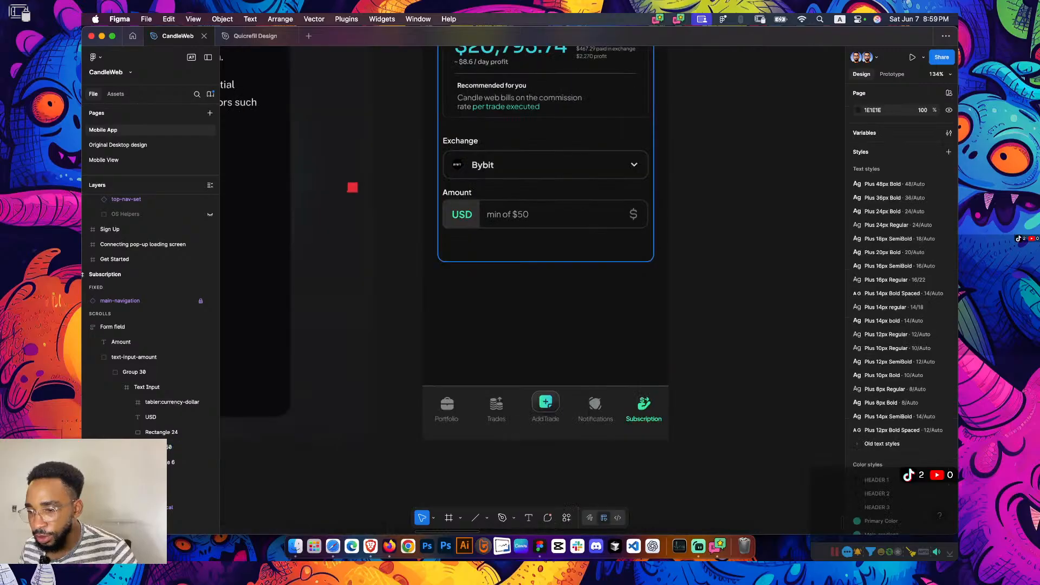
left_click(545, 261)
left_click_drag(546, 262, 545, 302)
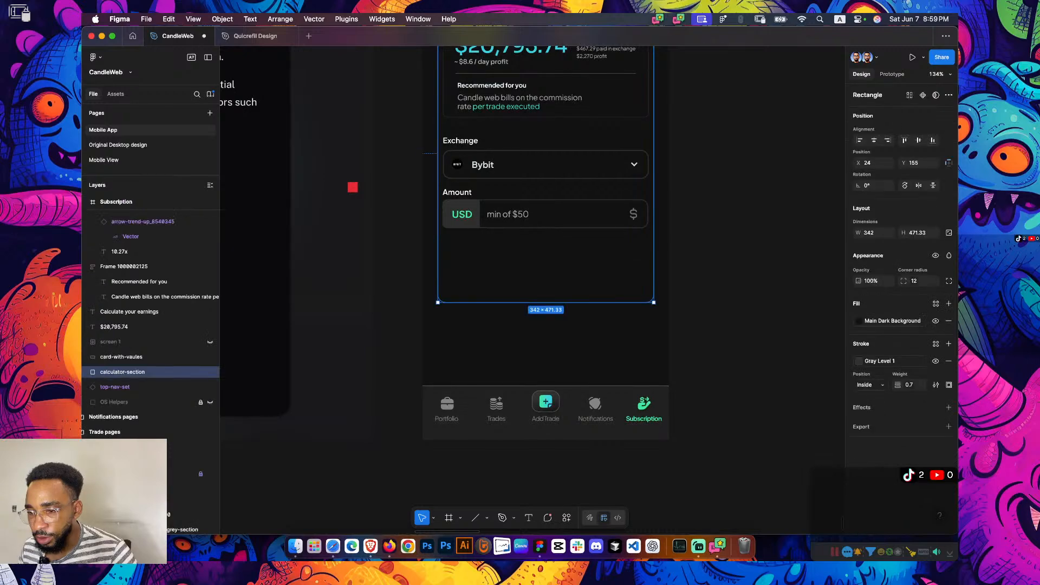
key("Escape")
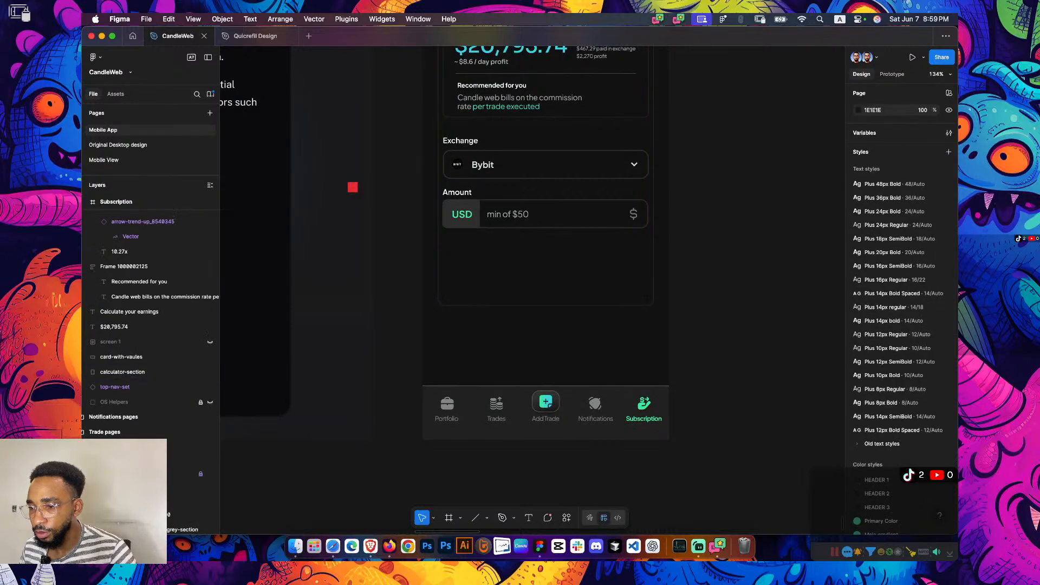
Compare the reference calculator's Your Capital, Selected coins and Autopilot fields with the Subscription screen's form
scroll(533, 271, "right", 6)
scroll(533, 271, "up", 2)
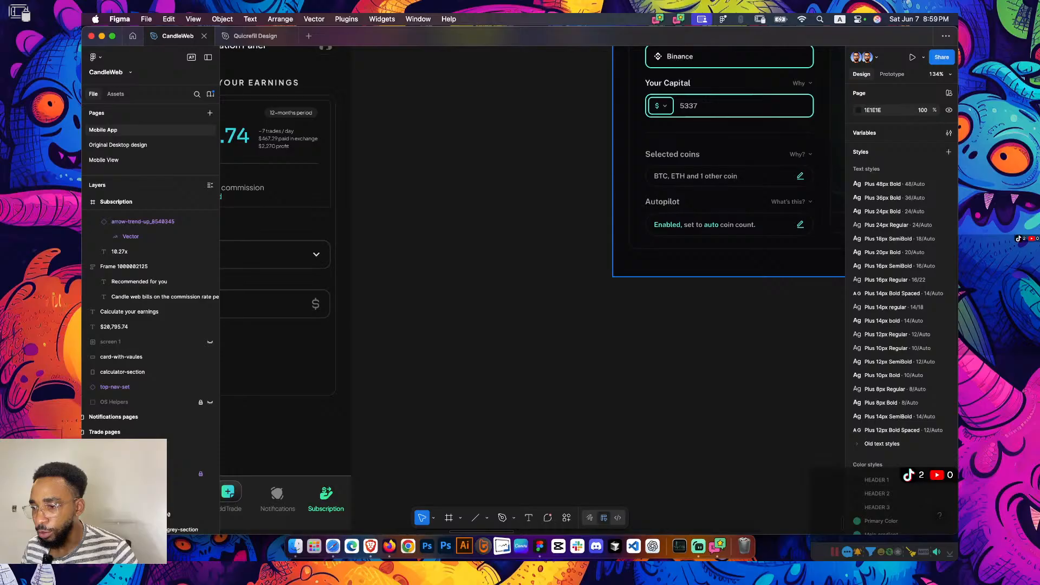
scroll(532, 270, "left", 6)
scroll(533, 270, "down", 2)
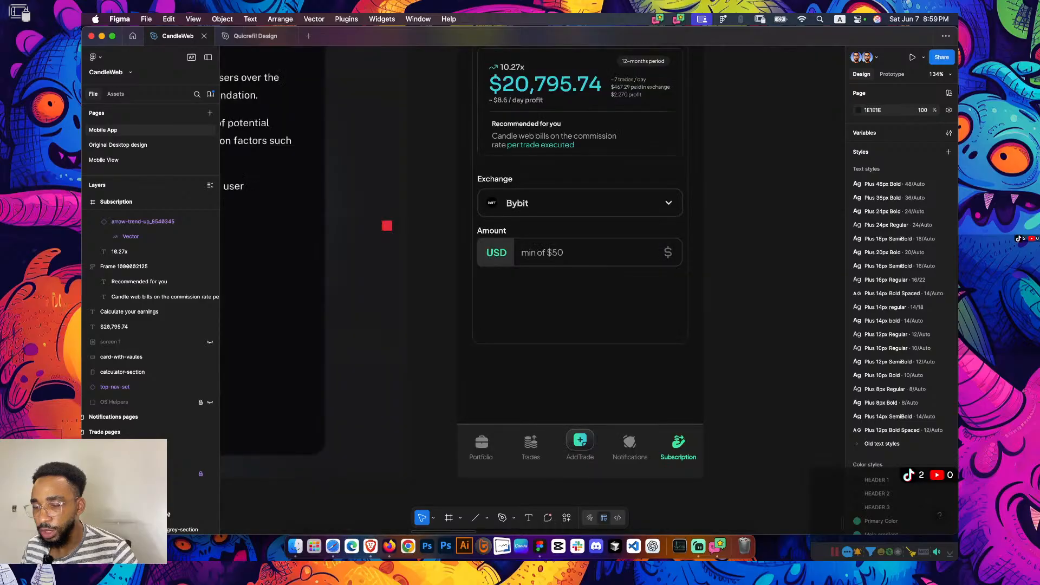
scroll(532, 270, "up", 3)
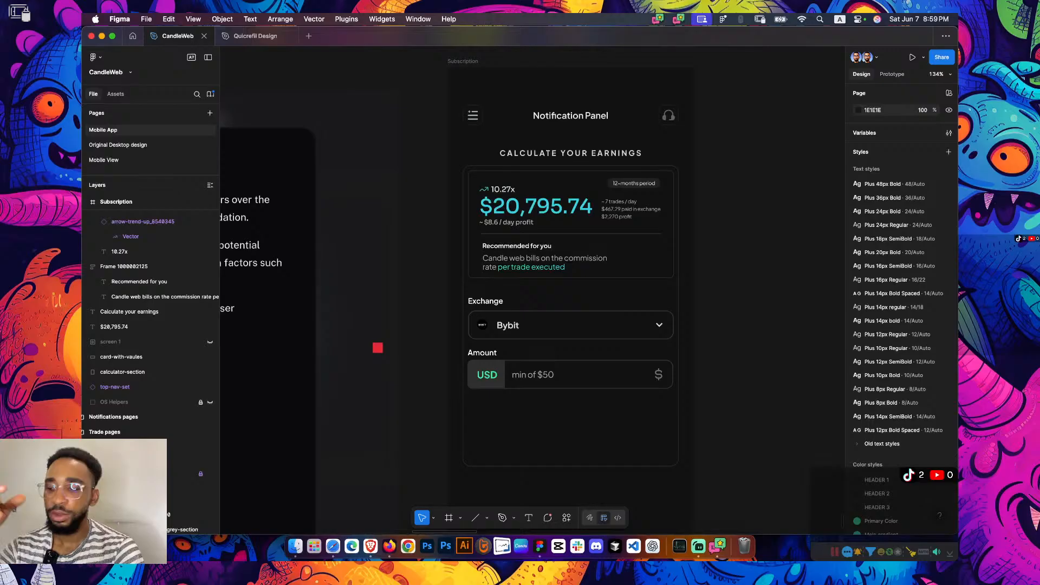
scroll(531, 290, "up", 2)
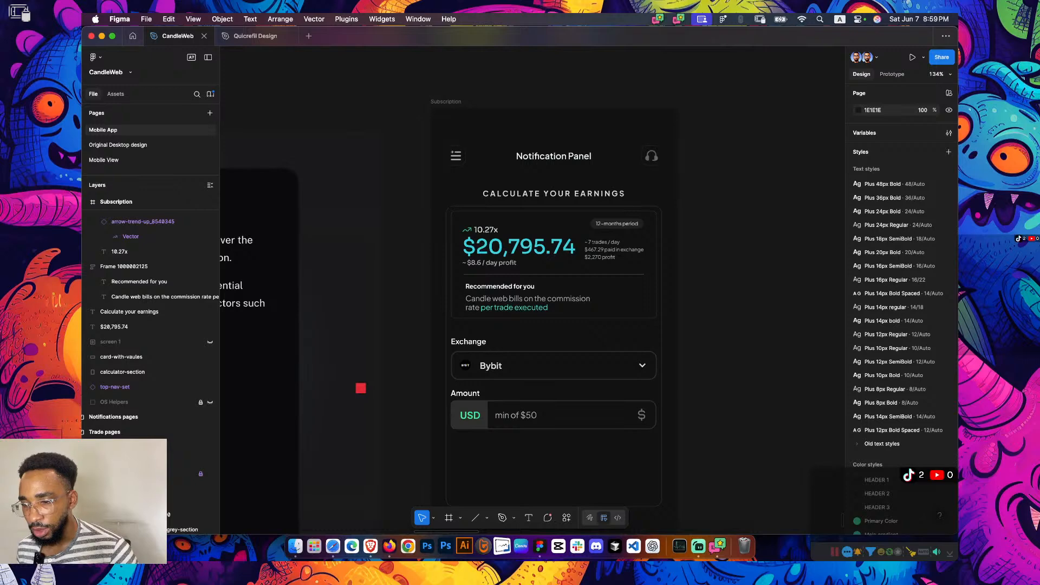
Copy the tool-tip instance with the info icon beside the Orders heading, below the Capital Share chart
scroll(532, 289, "up", 15)
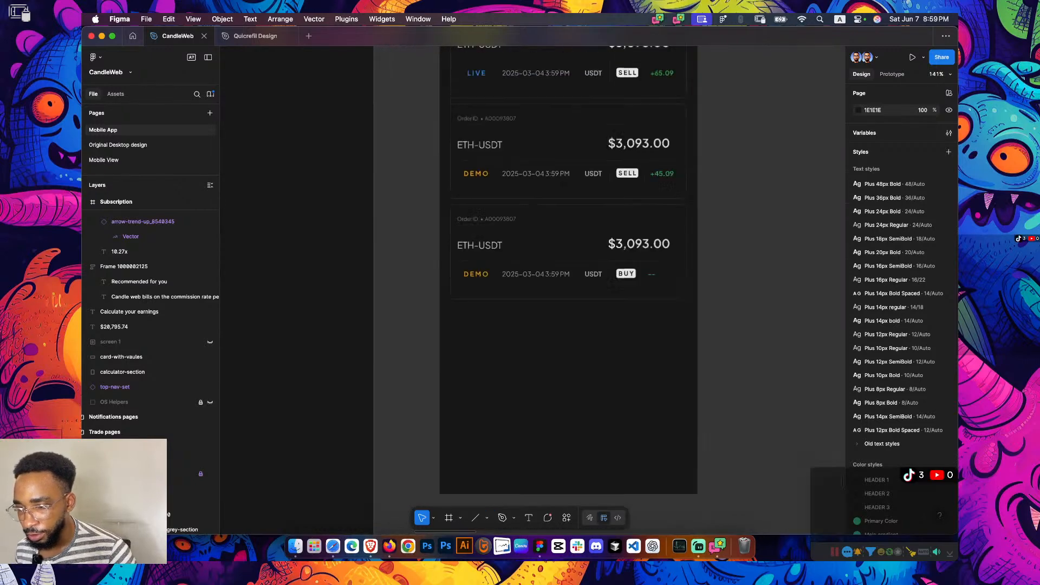
scroll(532, 289, "up", 1)
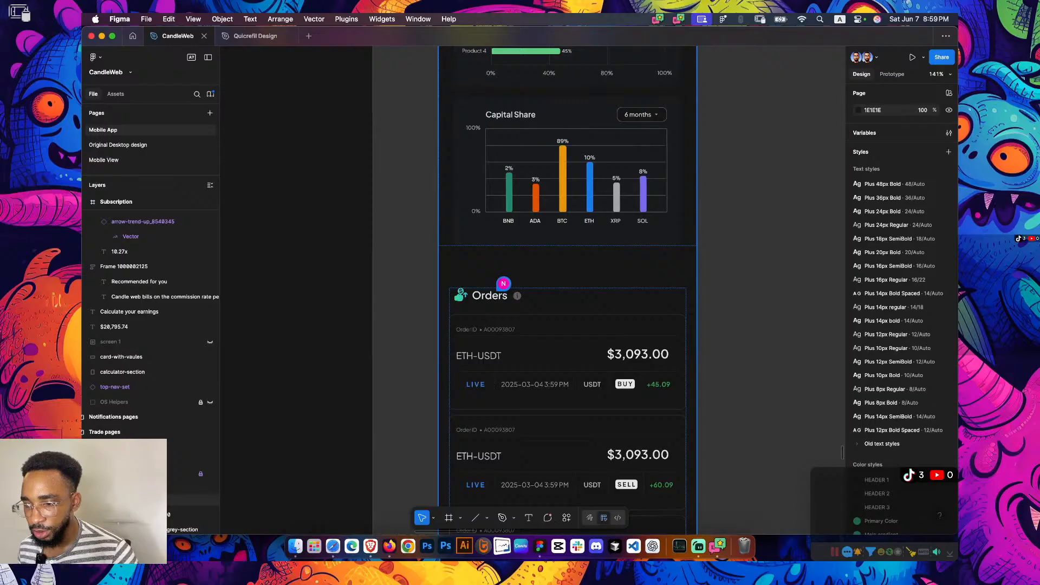
left_click(567, 267)
double_click(490, 295)
triple_click(489, 295)
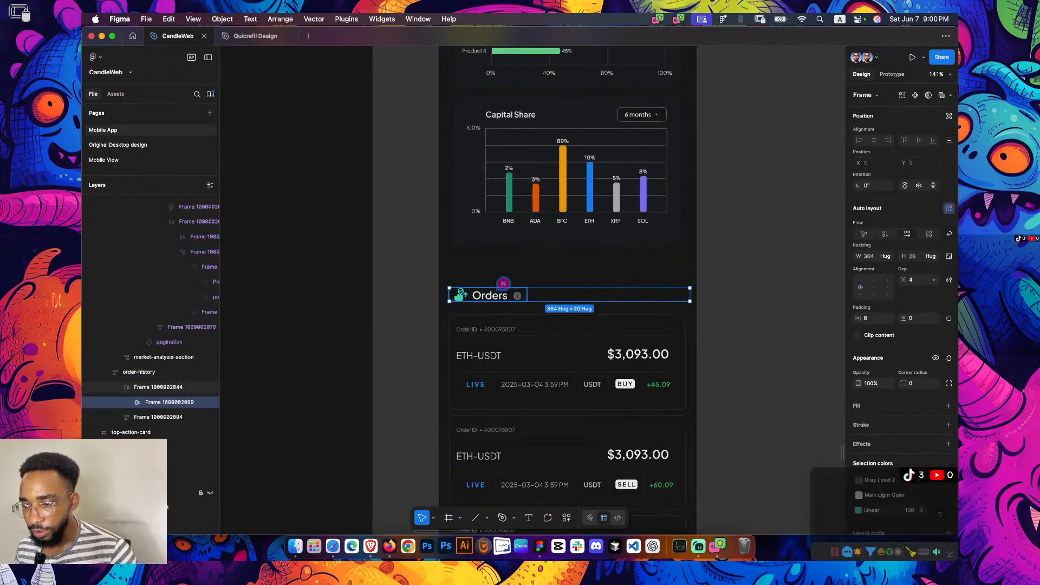
double_click(490, 295)
double_click(517, 296)
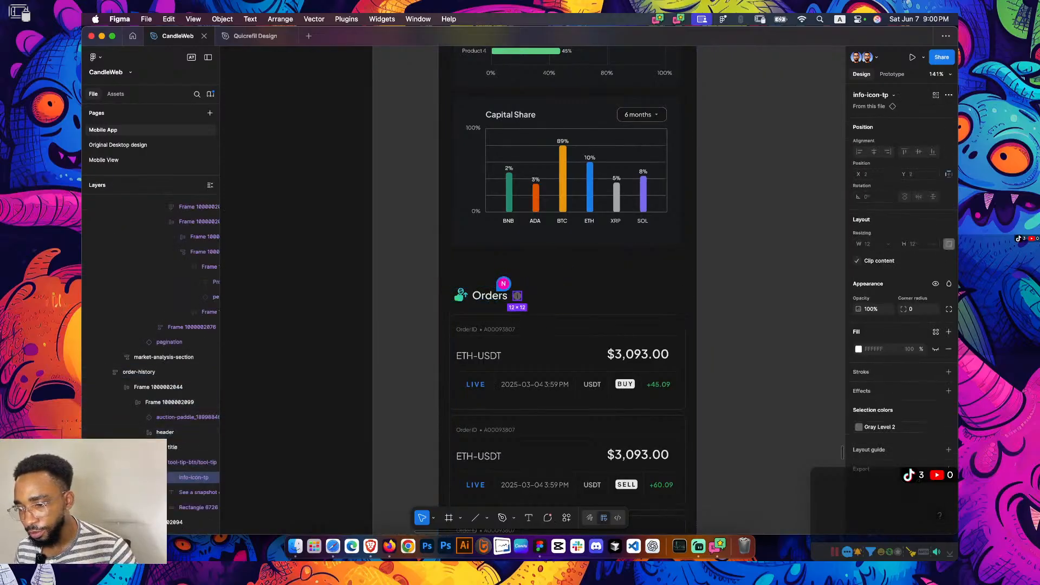
left_click(517, 302)
scroll(517, 301, "up", 5)
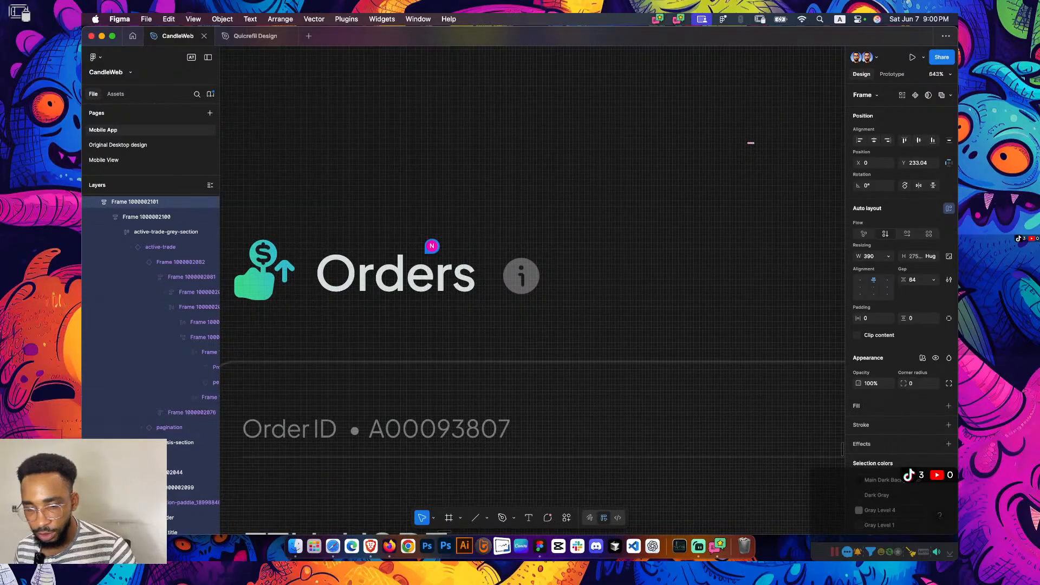
key("shift+Return")
left_click(521, 276, "super")
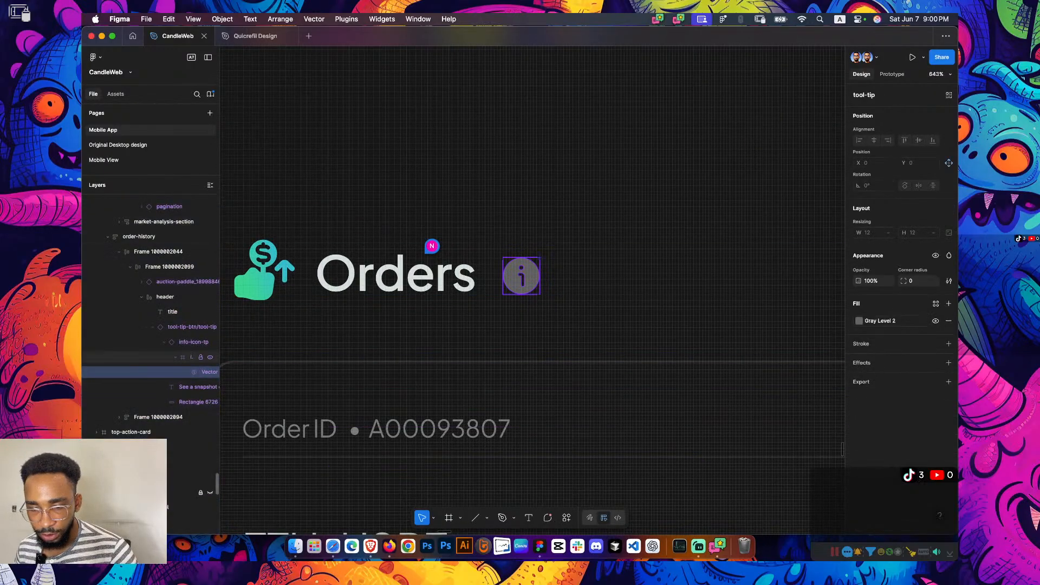
key("shift+Return")
key("shift+Return")
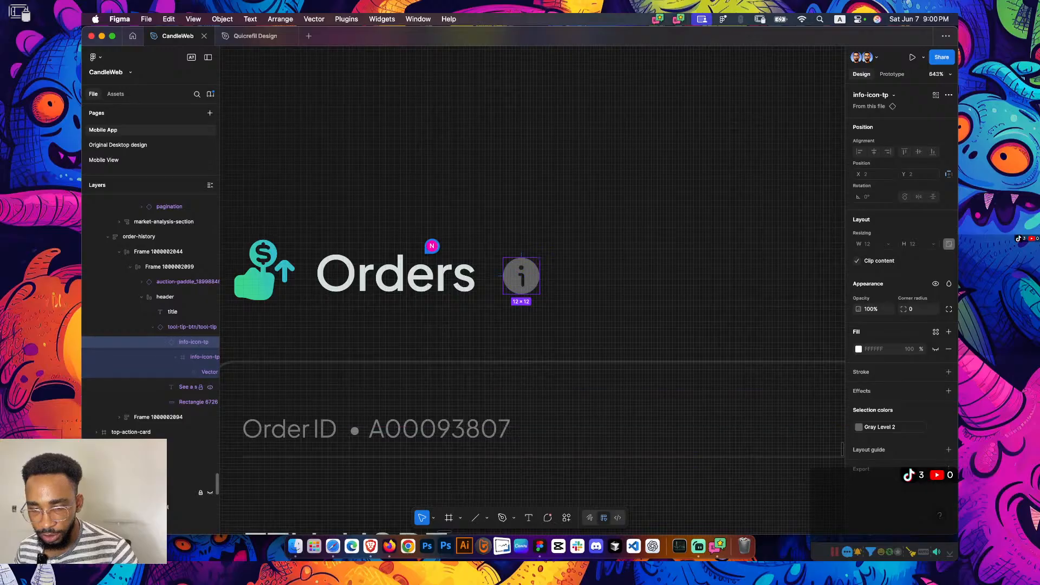
key("shift+Return")
key("super+c")
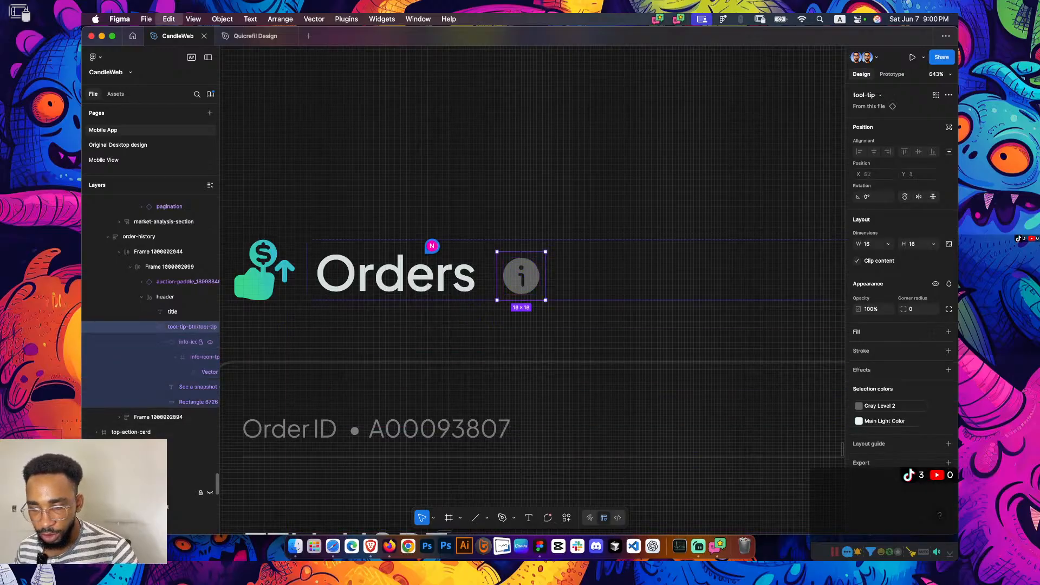
key("super+c")
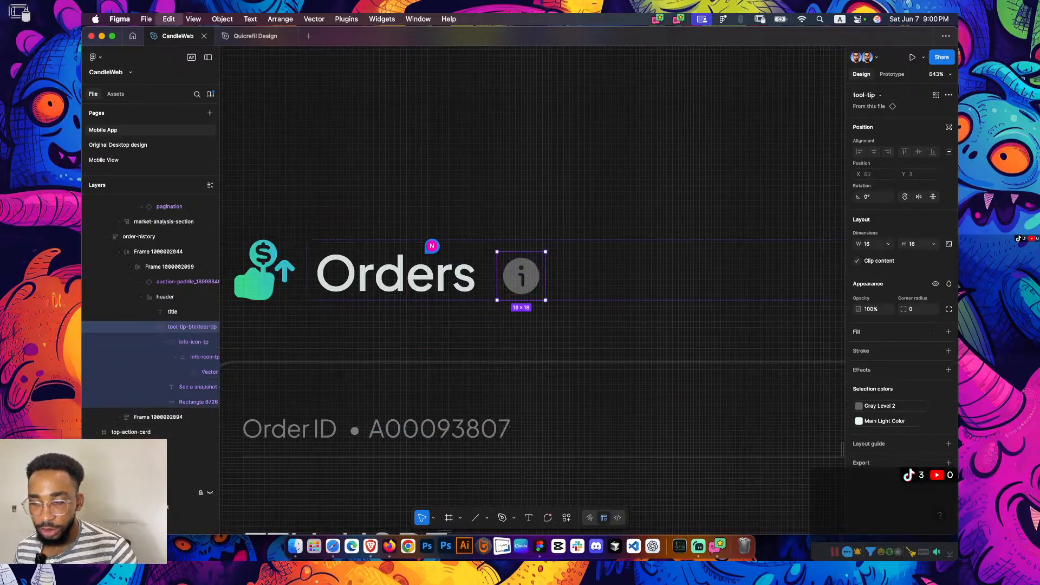
Try pasting the copied tool-tip instance under the Exchange label on the Subscription screen, and undo the paste
scroll(474, 365, "down", 8)
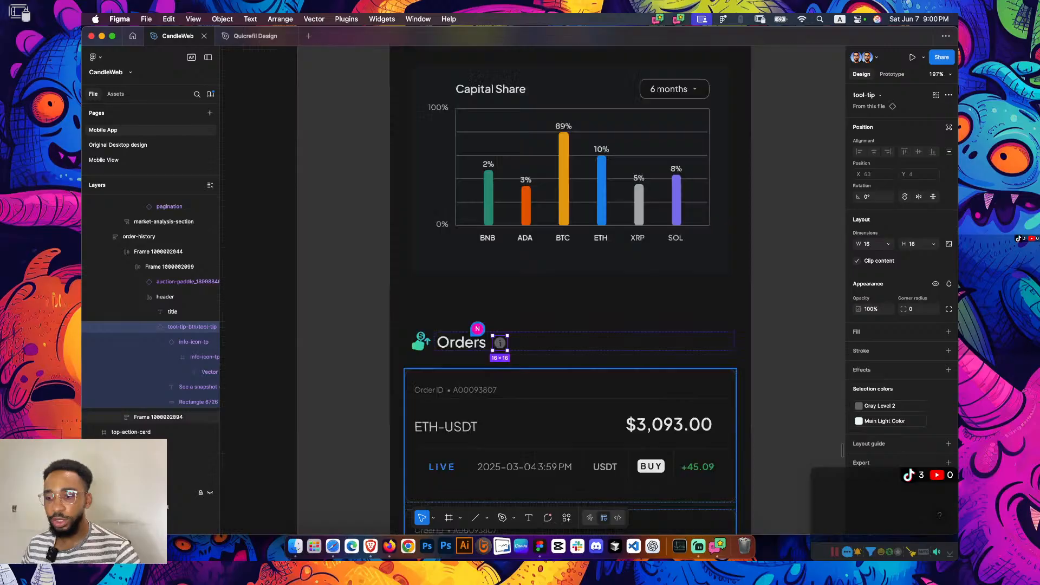
scroll(474, 365, "down", 12)
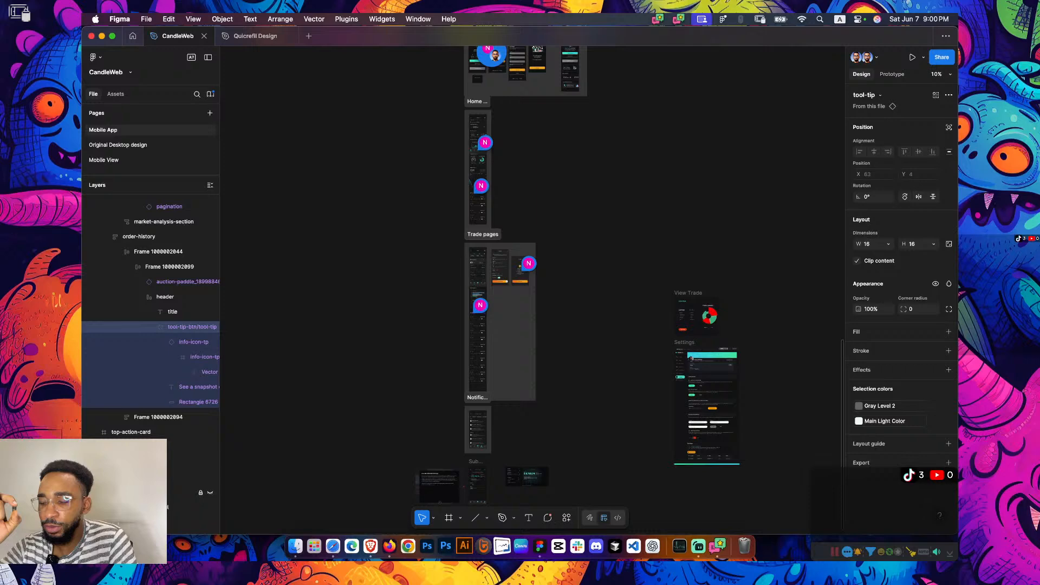
scroll(532, 290, "down", 8)
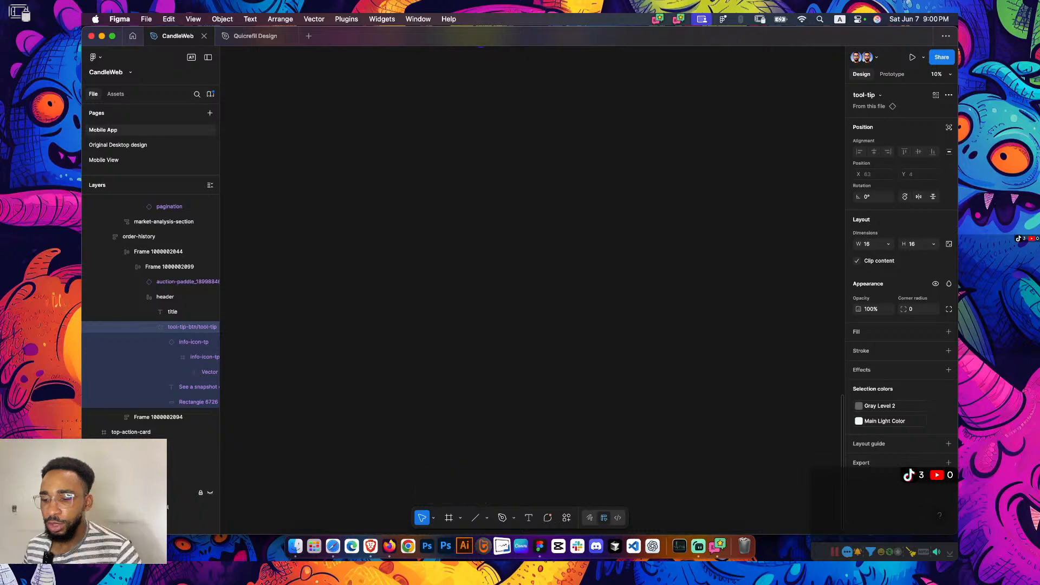
key("shift+2")
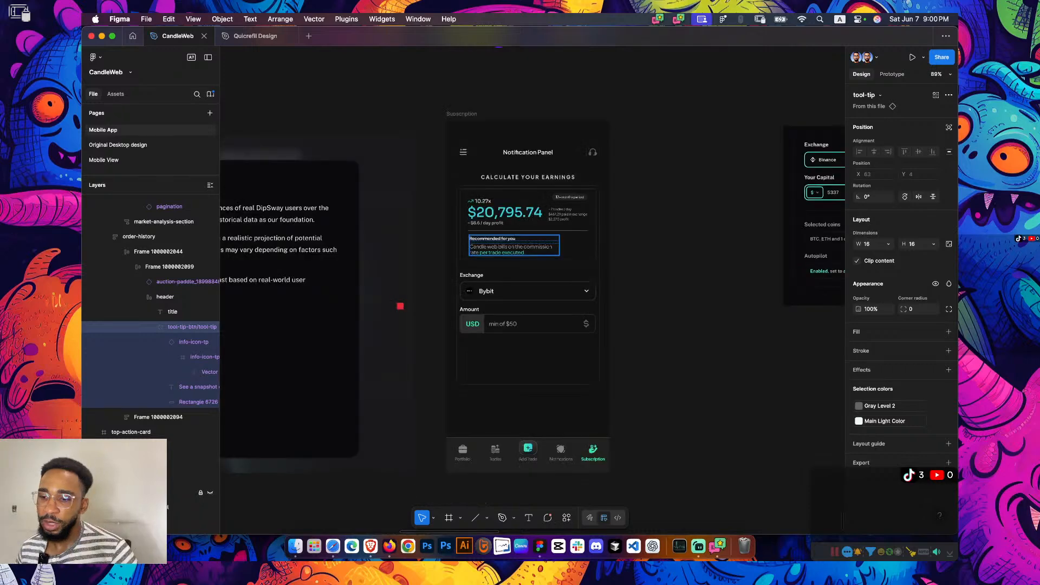
scroll(491, 300, "up", 5)
left_click(436, 230, "super")
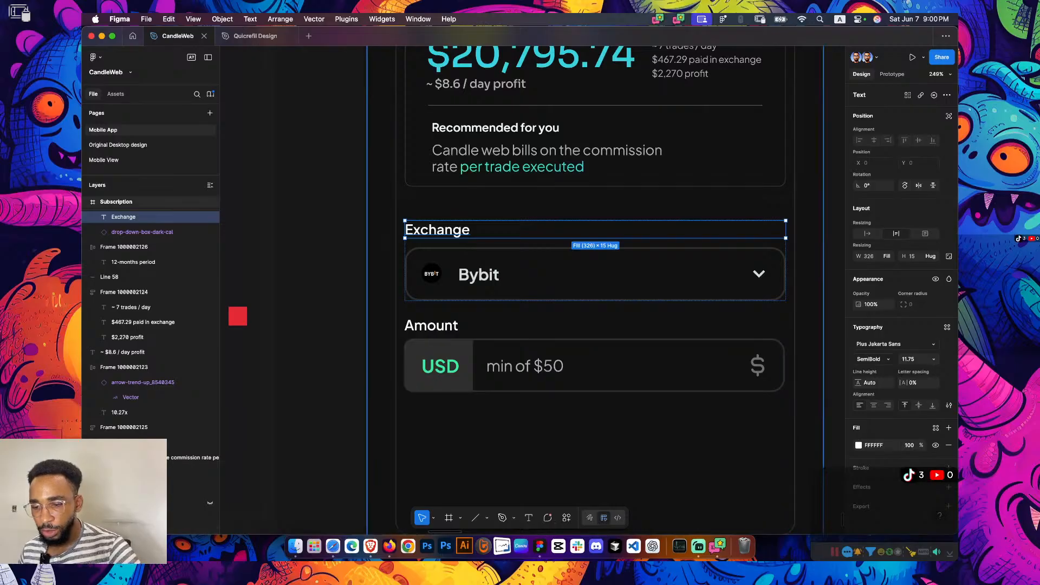
key("super+v")
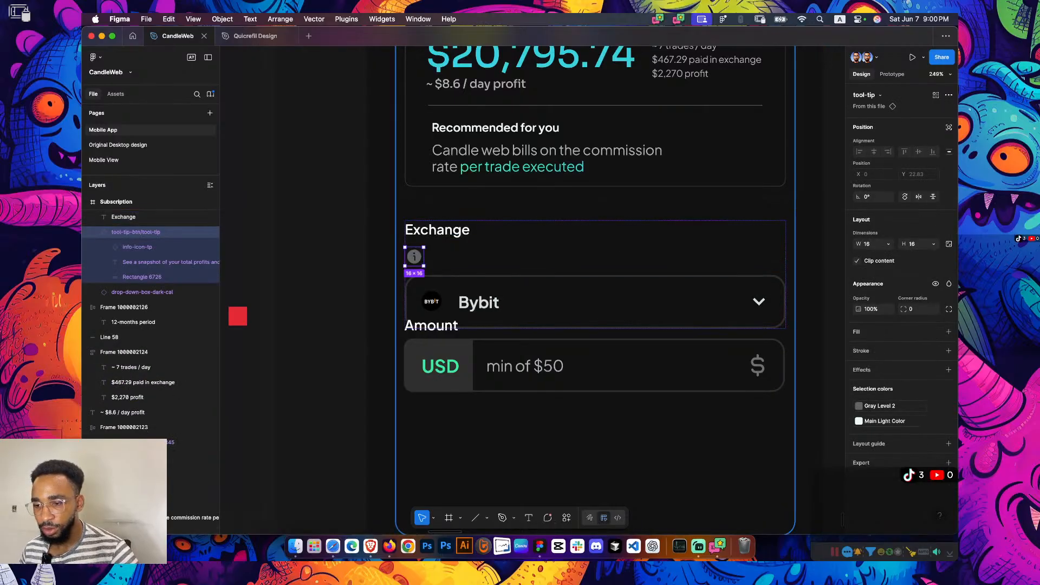
scroll(426, 262, "up", 5)
scroll(413, 259, "down", 7)
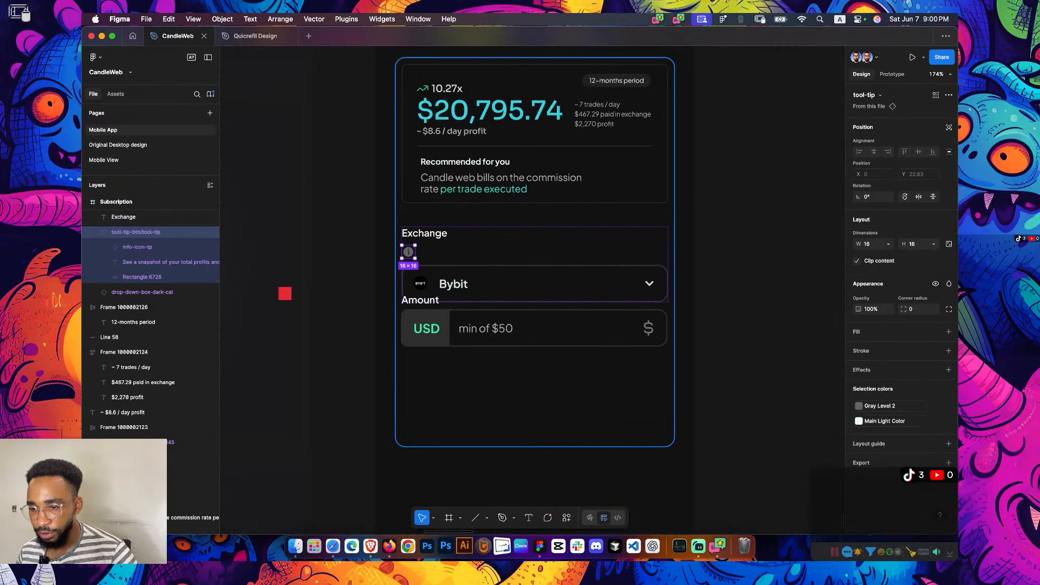
key("super+z")
left_click(535, 390)
key("Escape")
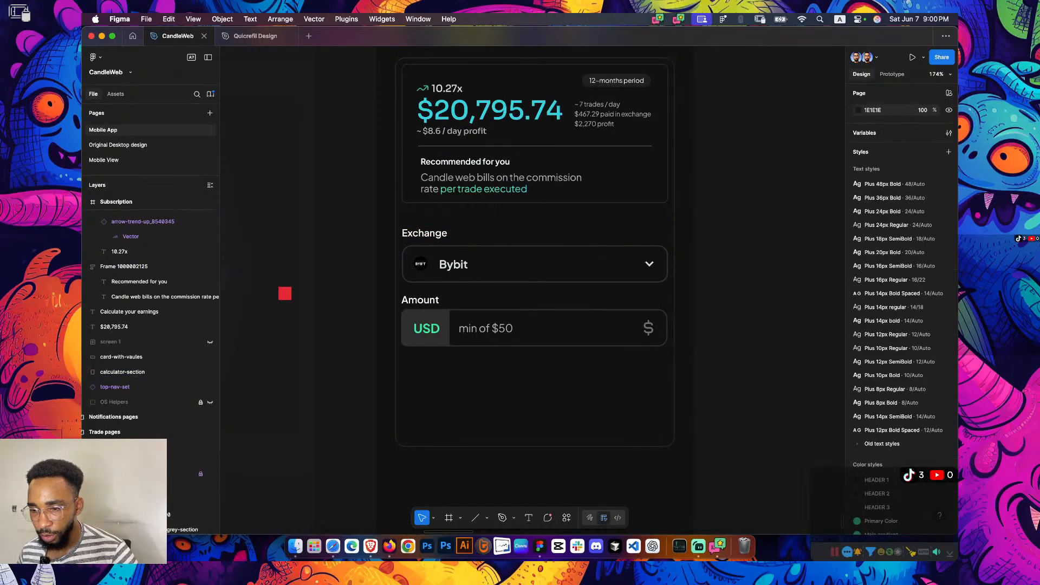
Paste the tool-tip instance onto the Subscription screen and move it into the Exchange form field, directly below its label
key("super+v")
scroll(520, 287, "up", 6)
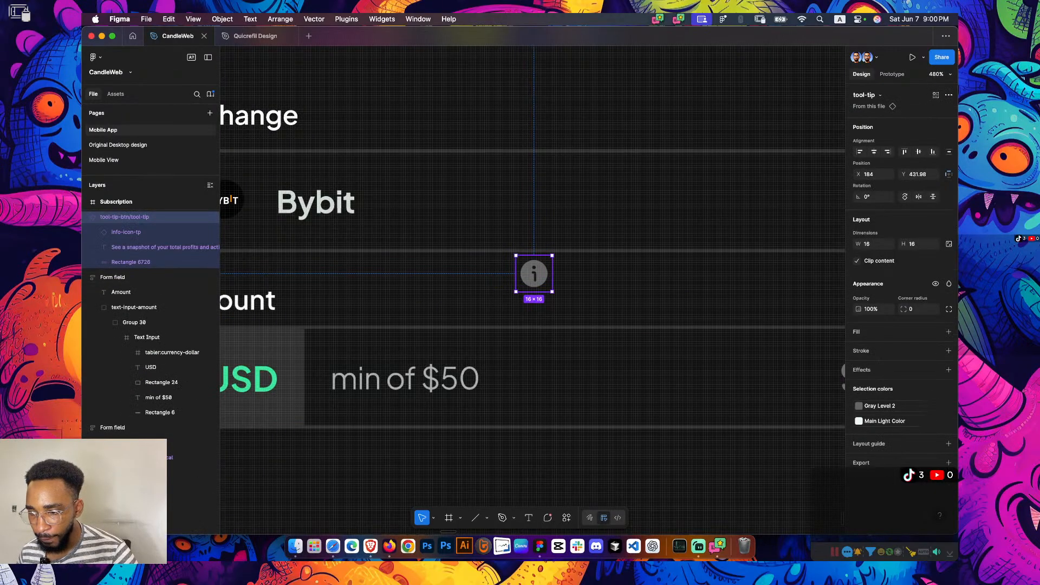
scroll(451, 286, "up", 2)
left_click_drag(451, 286, 451, 202)
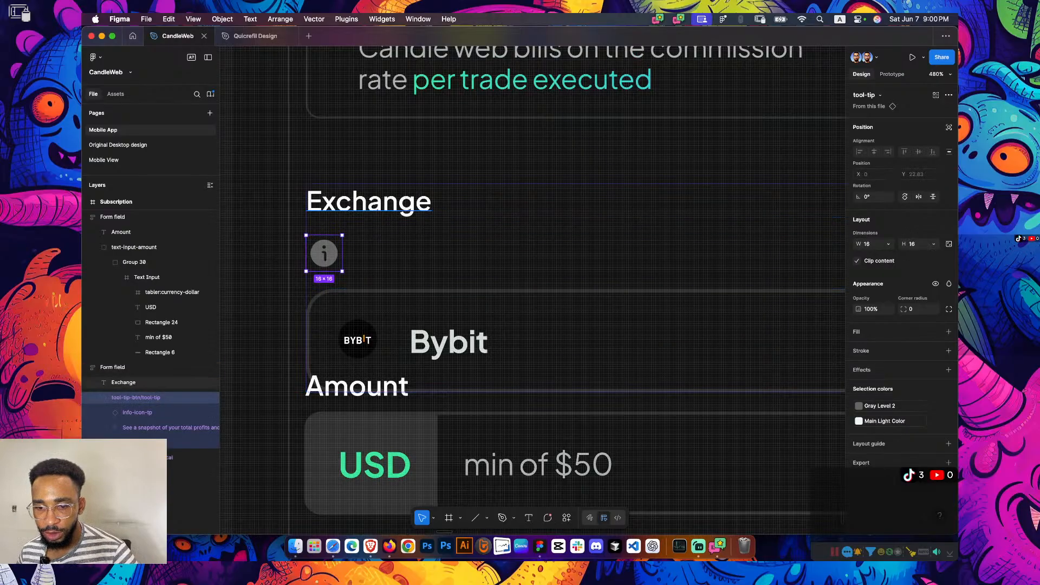
Wrap the Exchange label and tool-tip icon in an auto layout frame with horizontal flow
left_click(123, 381, "shift")
key("shift+a")
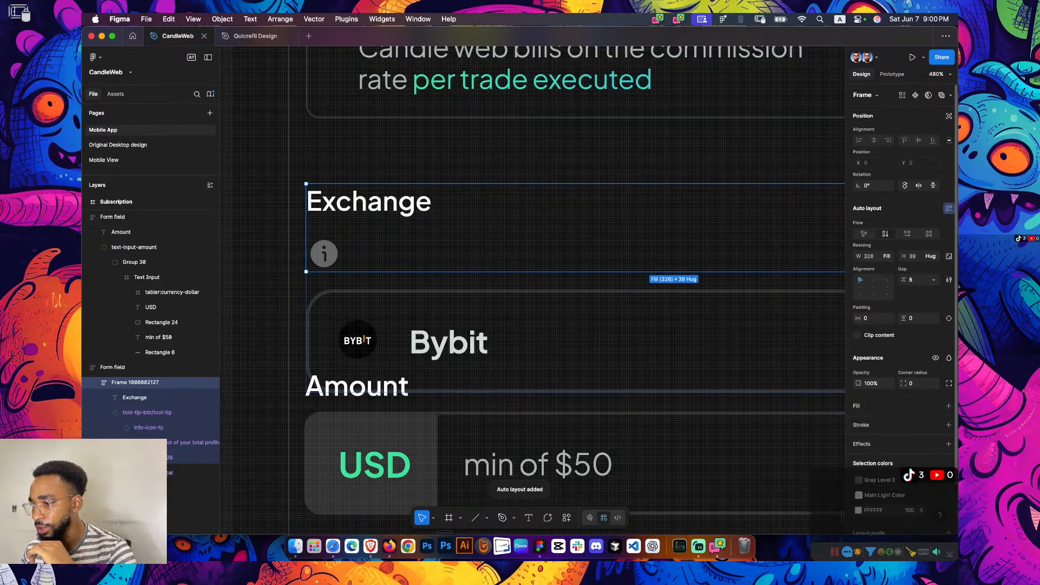
left_click(907, 233)
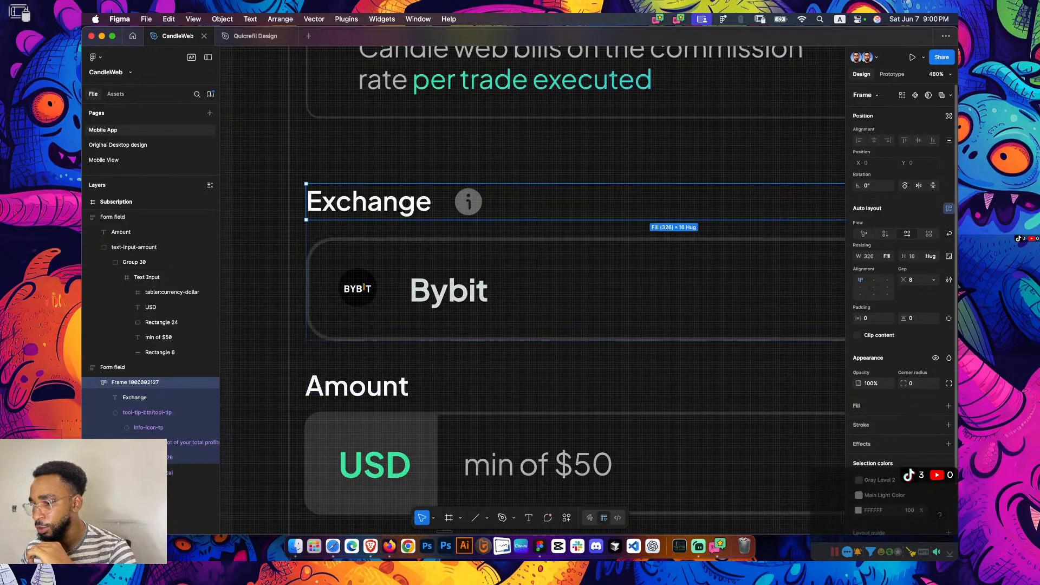
key("Escape")
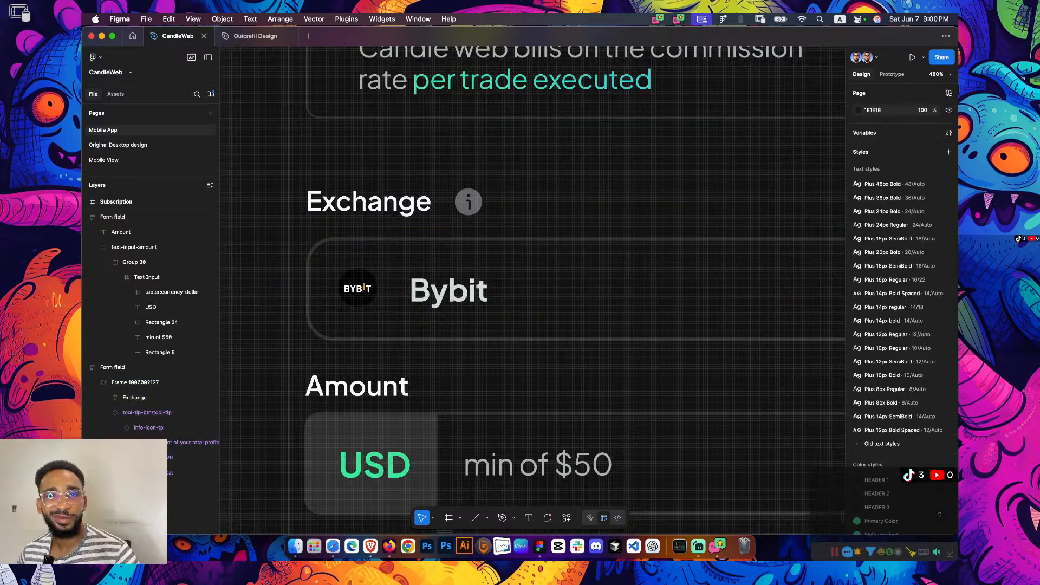
left_click(468, 202)
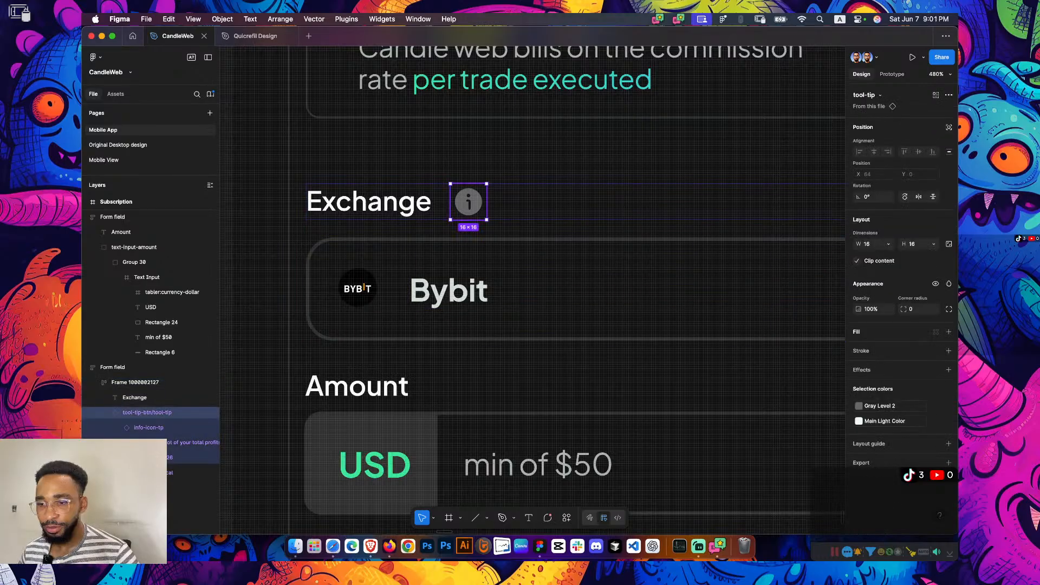
left_click(369, 201)
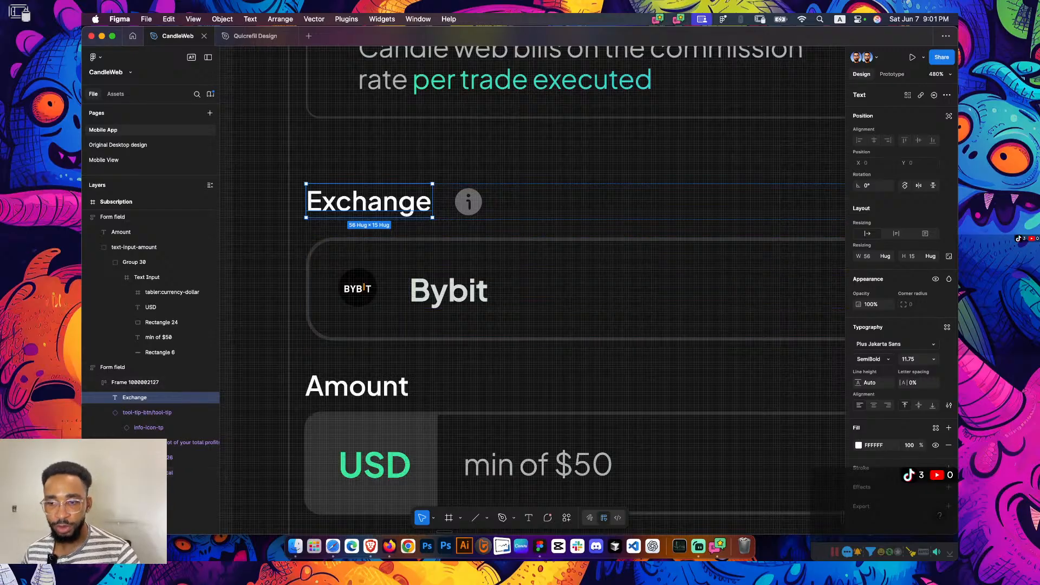
left_click(468, 202, "shift")
left_click(468, 202)
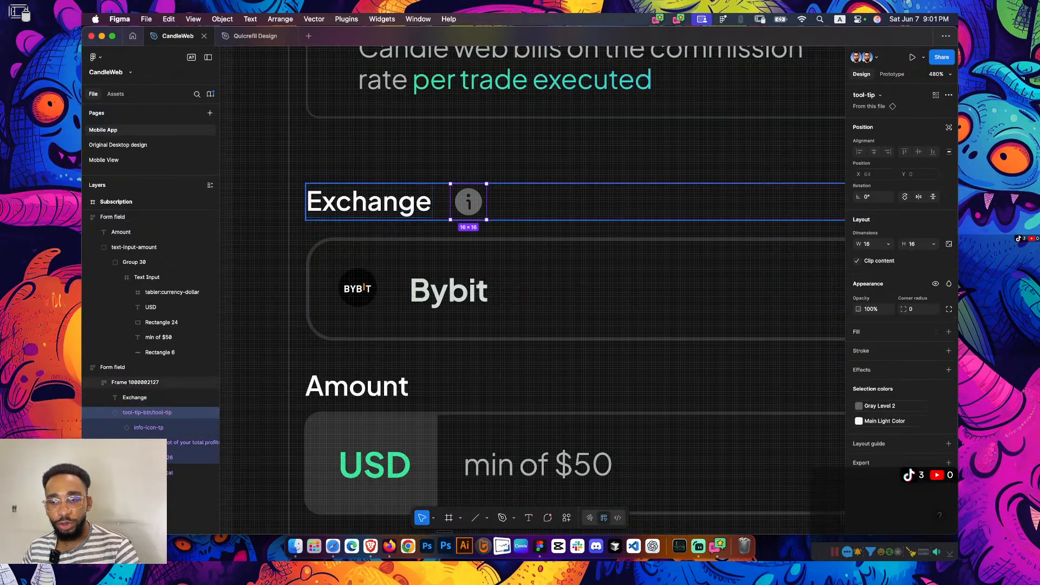
left_click(368, 201)
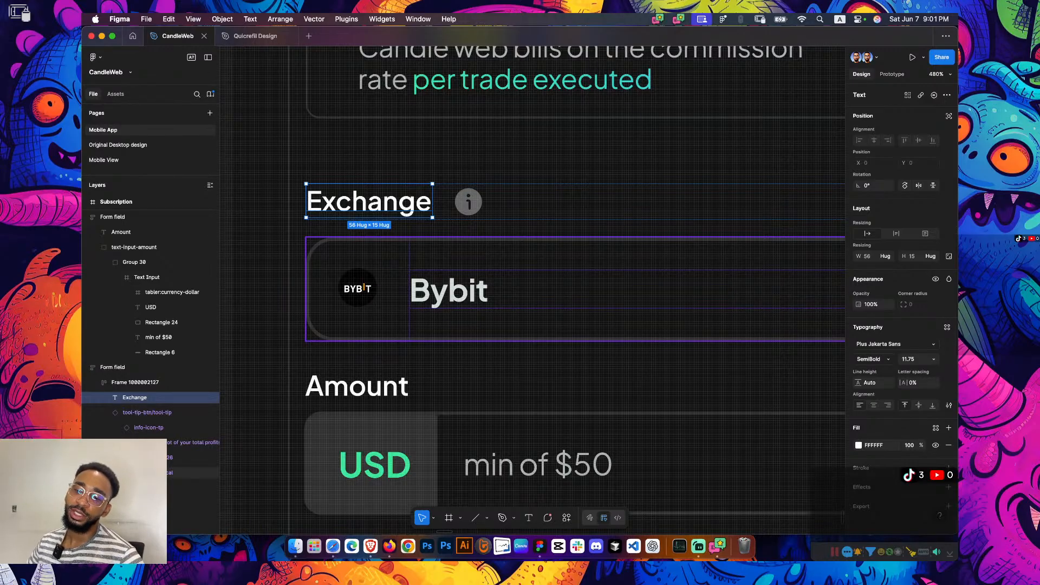
left_click(468, 202, "shift")
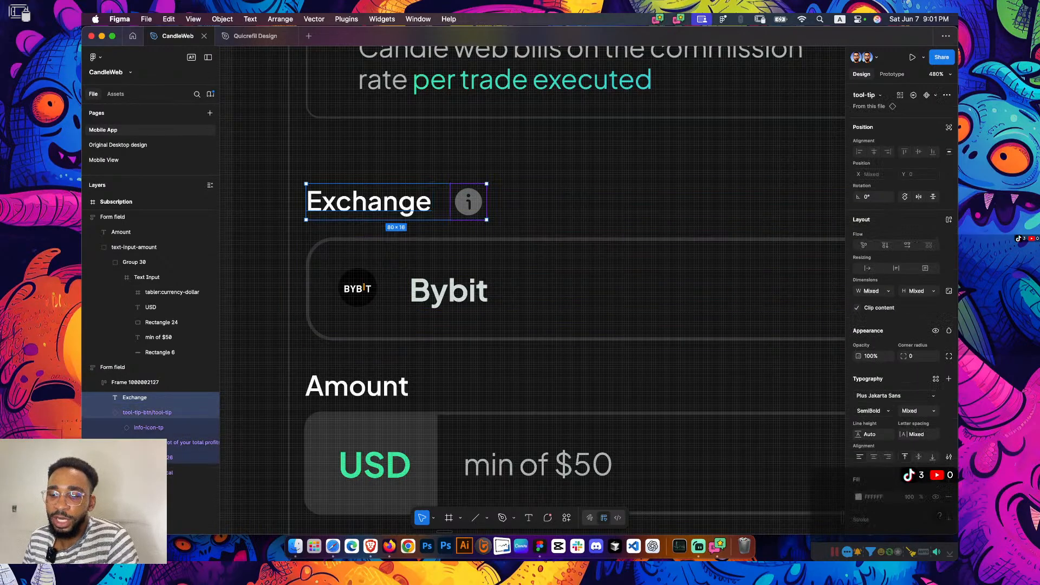
Open a prototype preview of the Subscription frame and move the preview window over the middle of the canvas
scroll(440, 222, "down", 10)
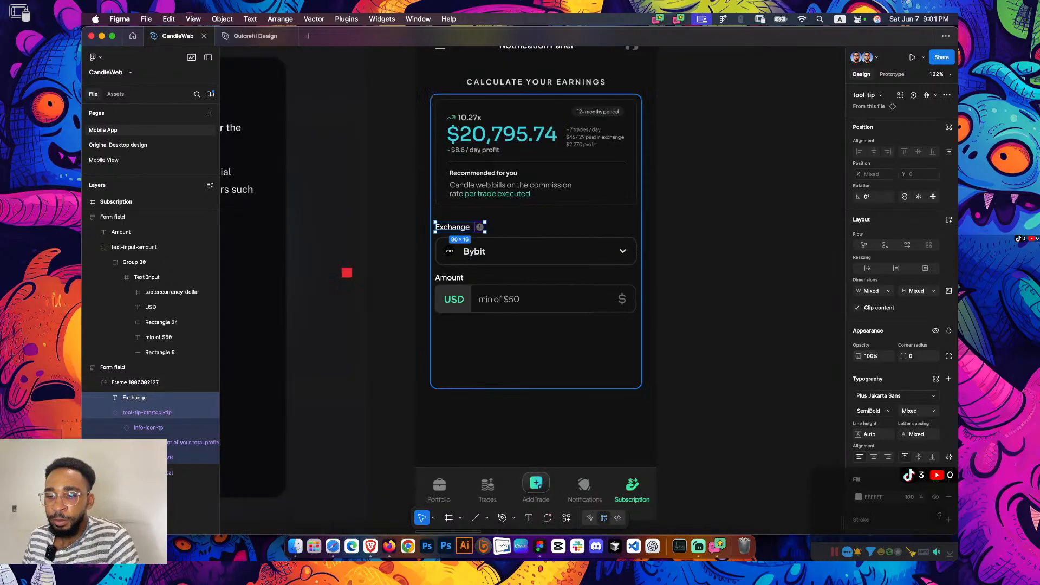
scroll(493, 136, "up", 2)
left_click(493, 136)
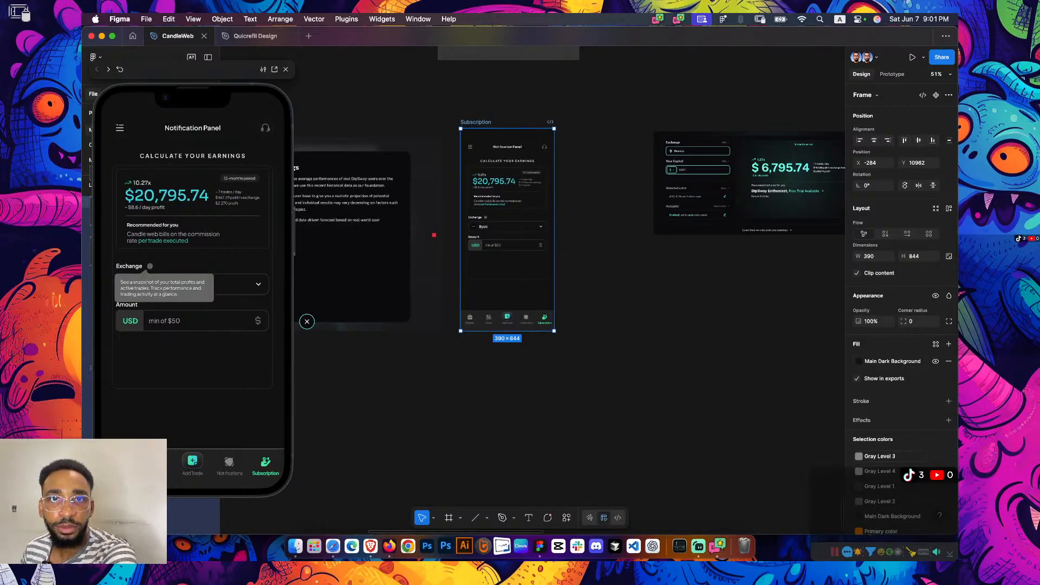
left_click_drag(192, 70, 589, 55)
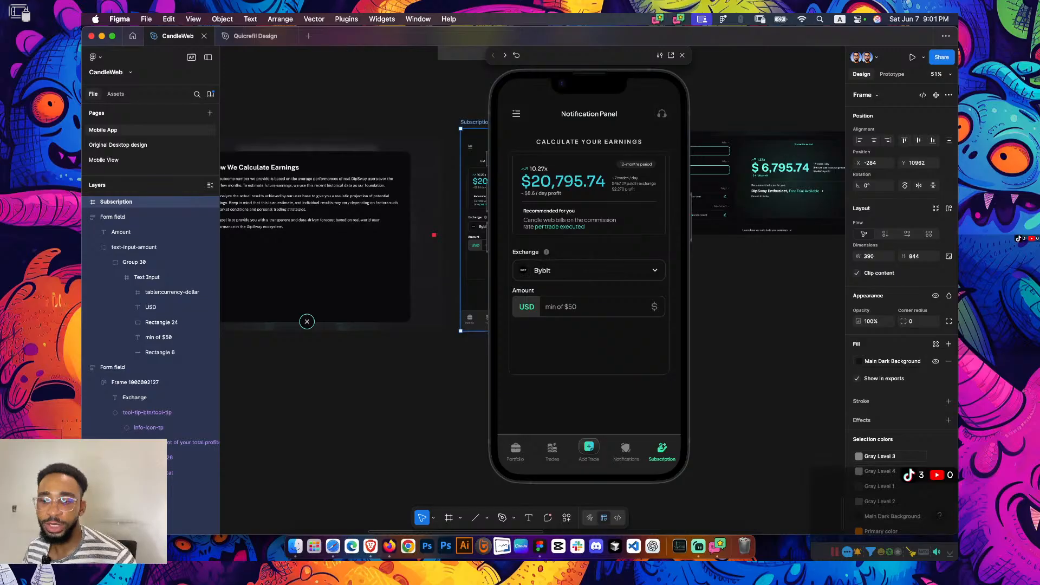
Test the Exchange tooltip and dropdown in the preview by choosing Bybit, and close the preview
mouse_move(546, 252)
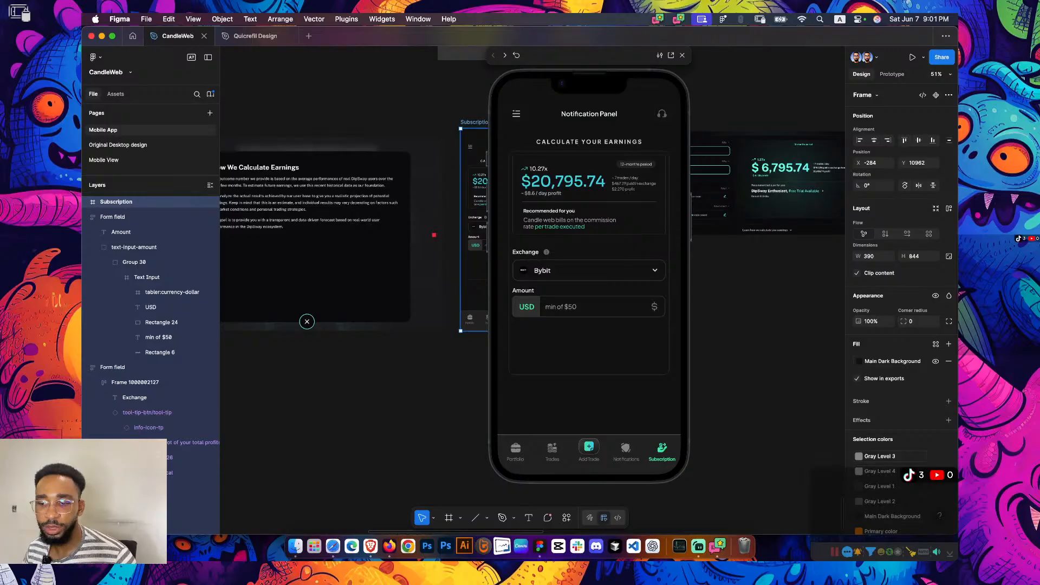
left_click(588, 270)
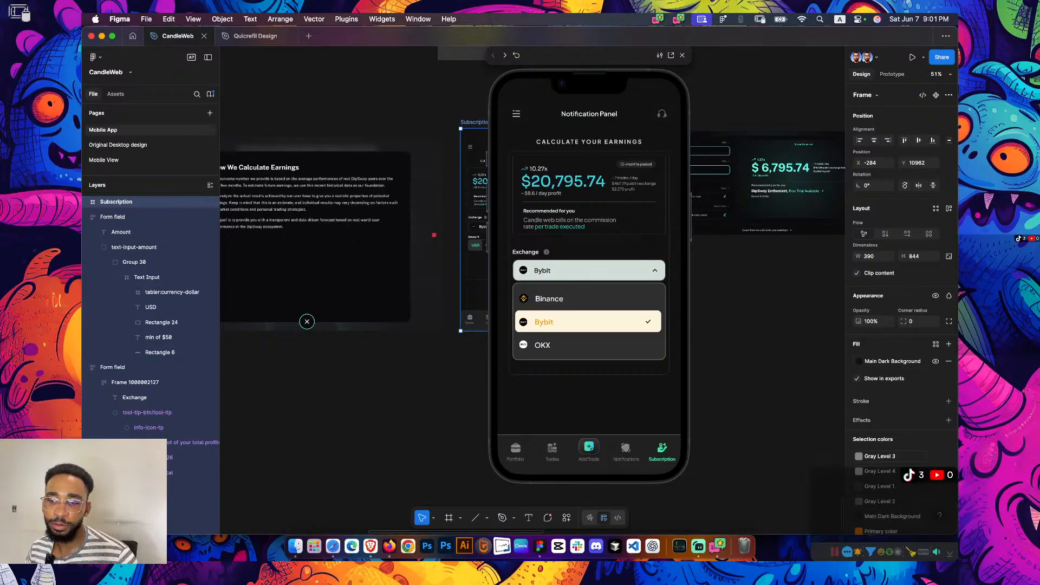
left_click(587, 322)
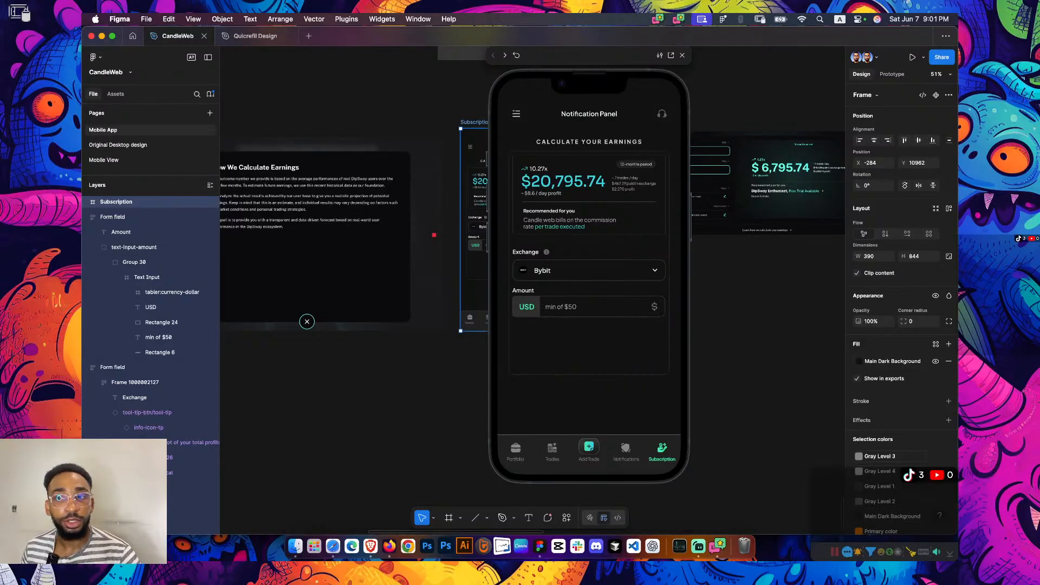
key("Escape")
scroll(352, 243, "up", 2)
scroll(352, 243, "up", 1)
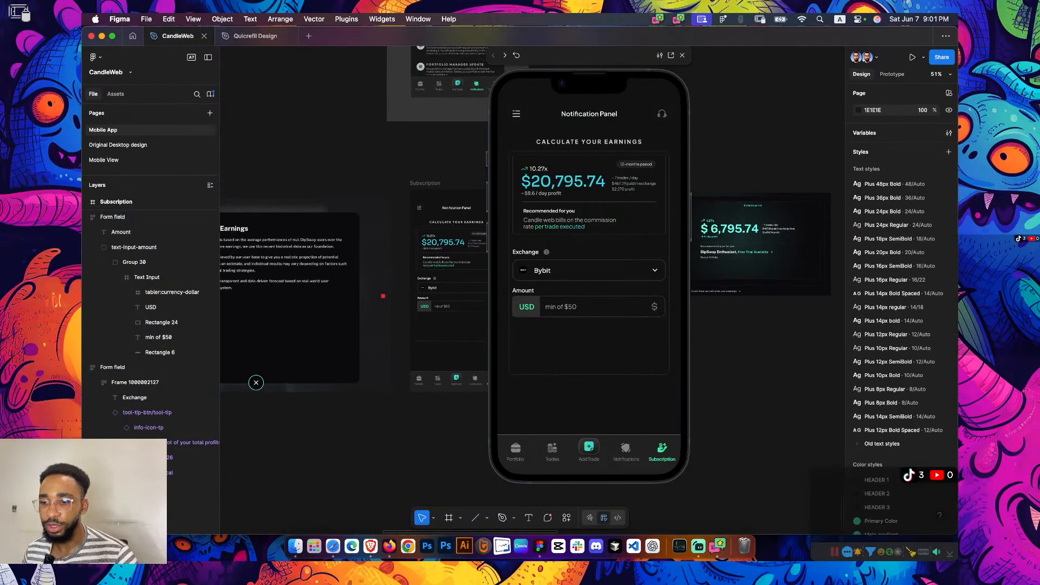
left_click_drag(589, 55, 195, 77)
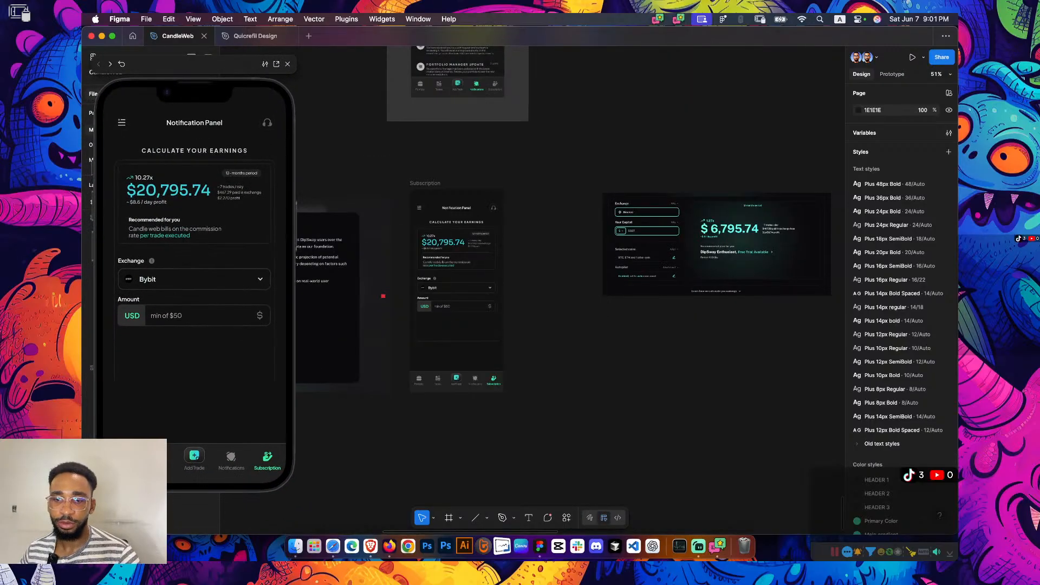
left_click(289, 77)
Duplicate the profit card's divider line, 286 px wide, and place the copy just below the Amount field
scroll(453, 323, "up", 10)
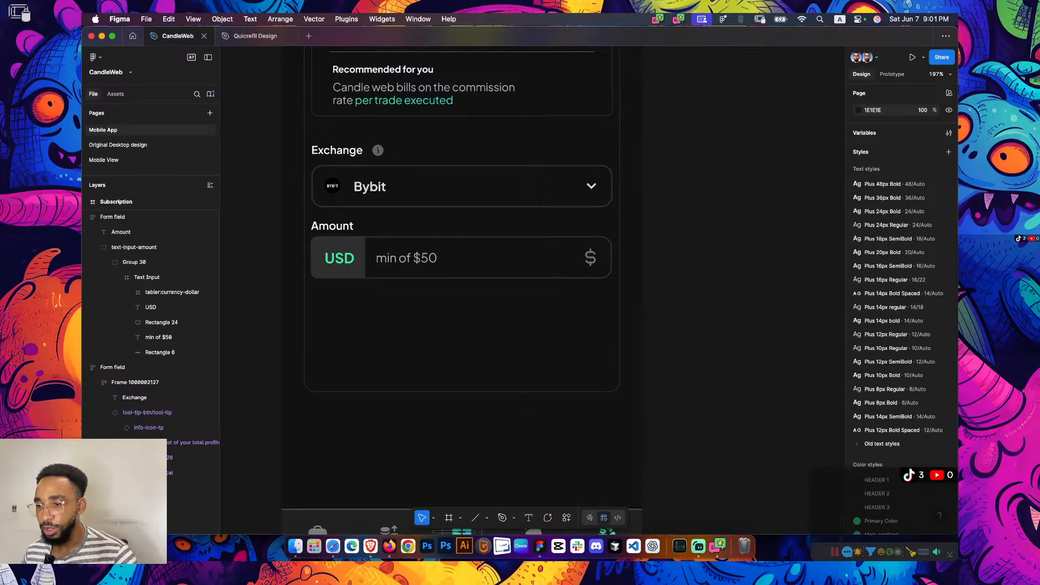
scroll(460, 271, "down", 4)
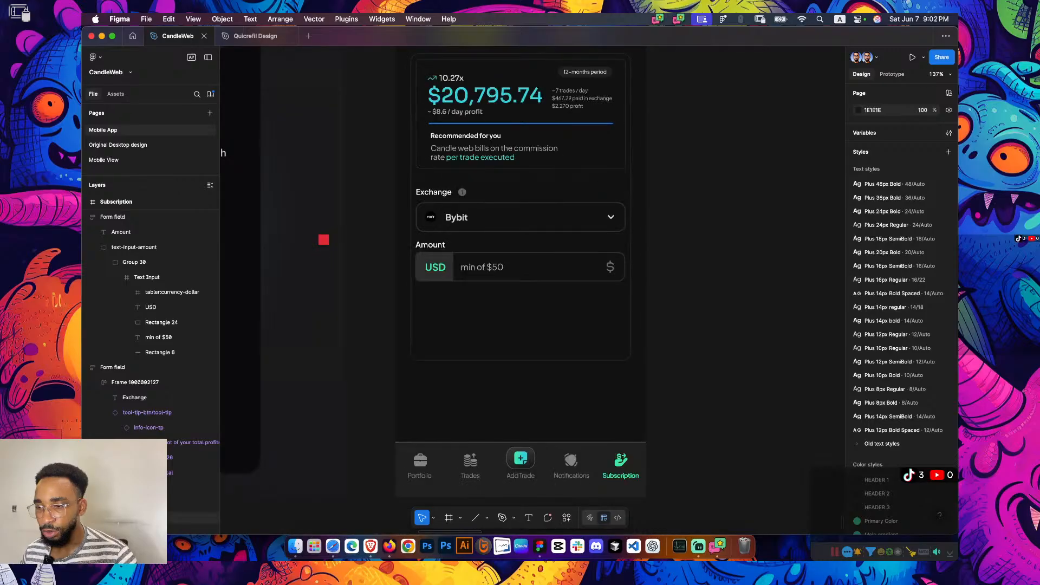
left_click_drag(520, 124, 521, 298)
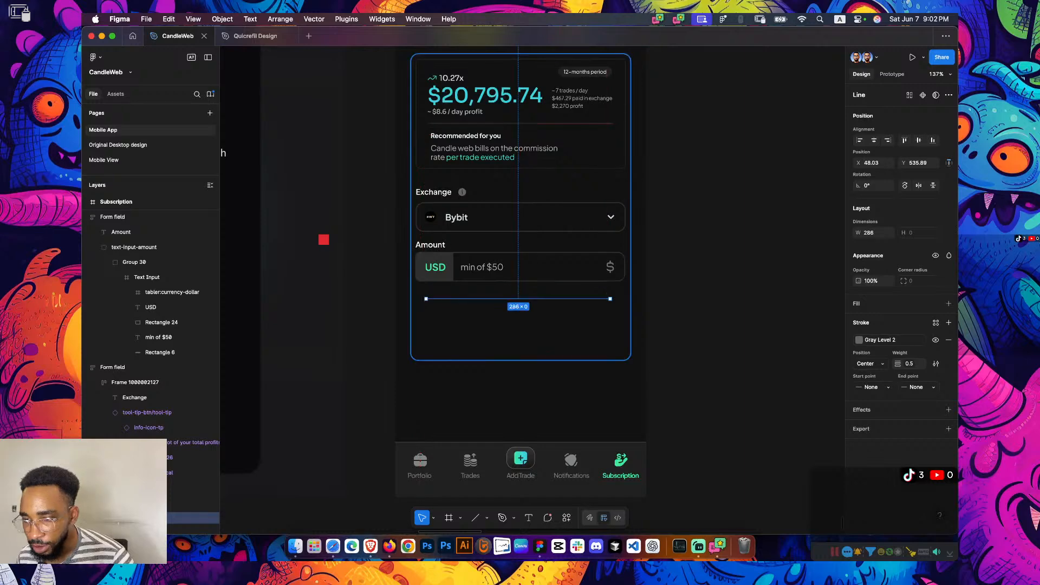
Check the gap between the Amount field and the new divider with the 24 px red square, and return it beside the screen
scroll(632, 132, "down", 3)
left_click(393, 215)
left_click_drag(394, 215, 555, 252)
scroll(555, 253, "up", 5)
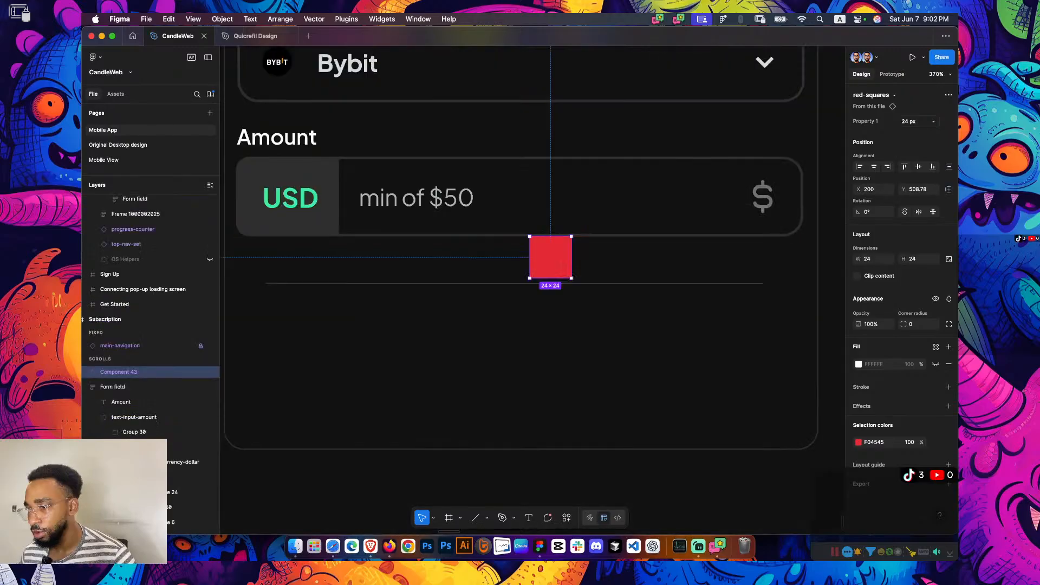
left_click_drag(550, 257, 500, 257)
scroll(564, 314, "down", 4)
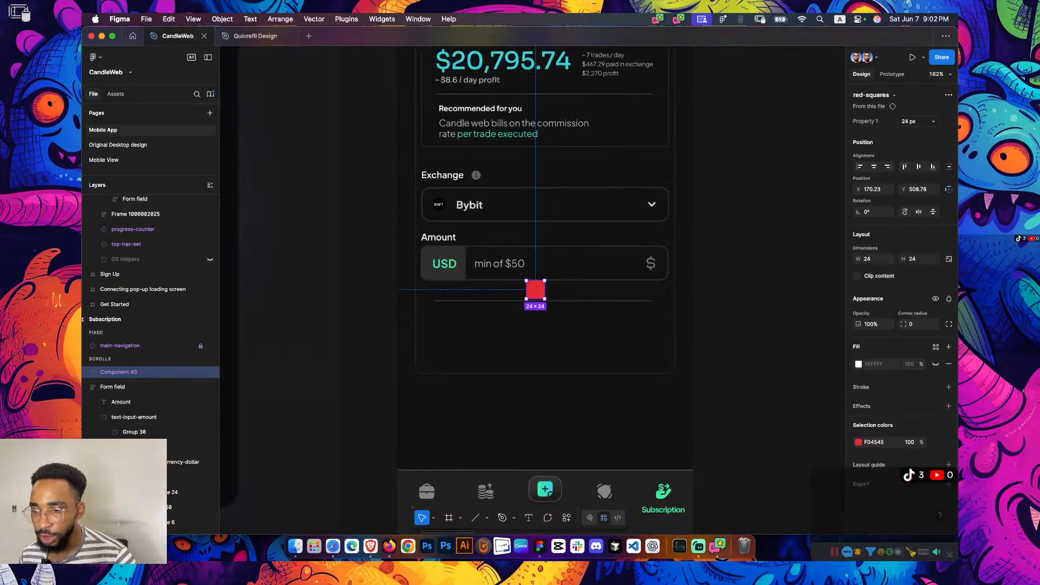
left_click_drag(535, 289, 346, 234)
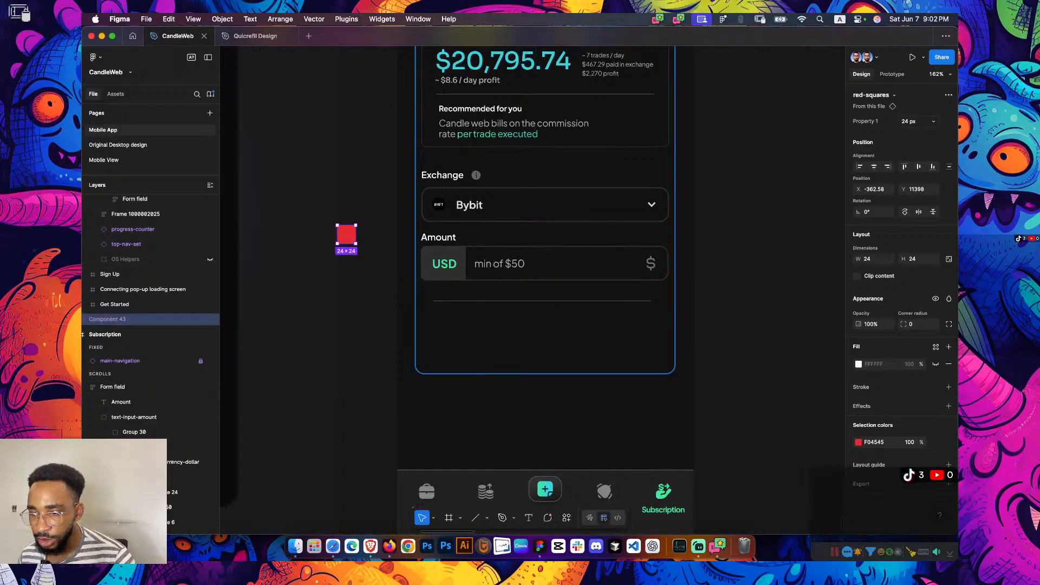
Switch the red spacing square to 16 px and place it in the gap between the Exchange dropdown and the Amount label
left_click(455, 215)
scroll(456, 216, "up", 4)
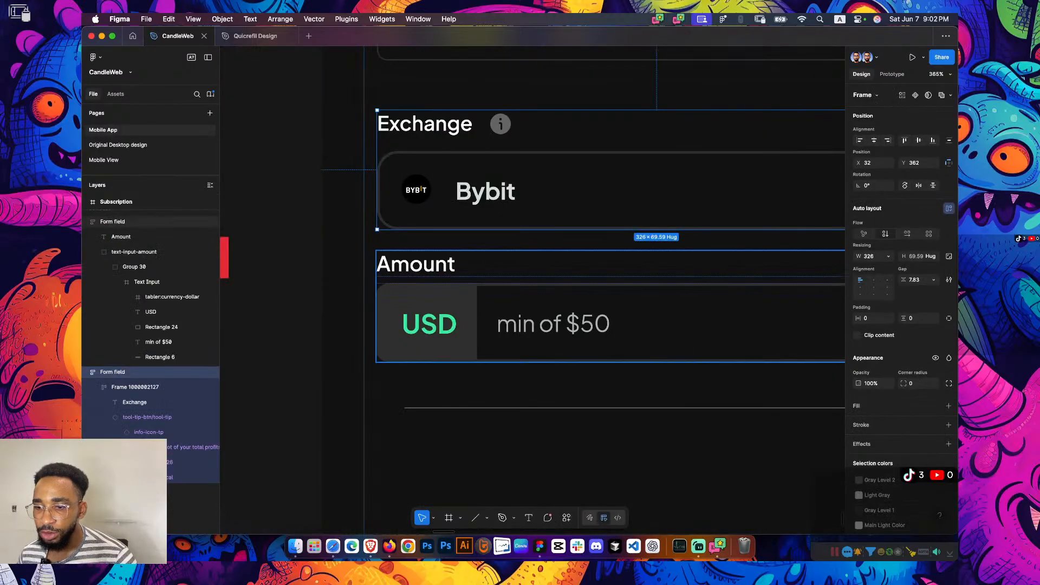
scroll(290, 232, "left", 3)
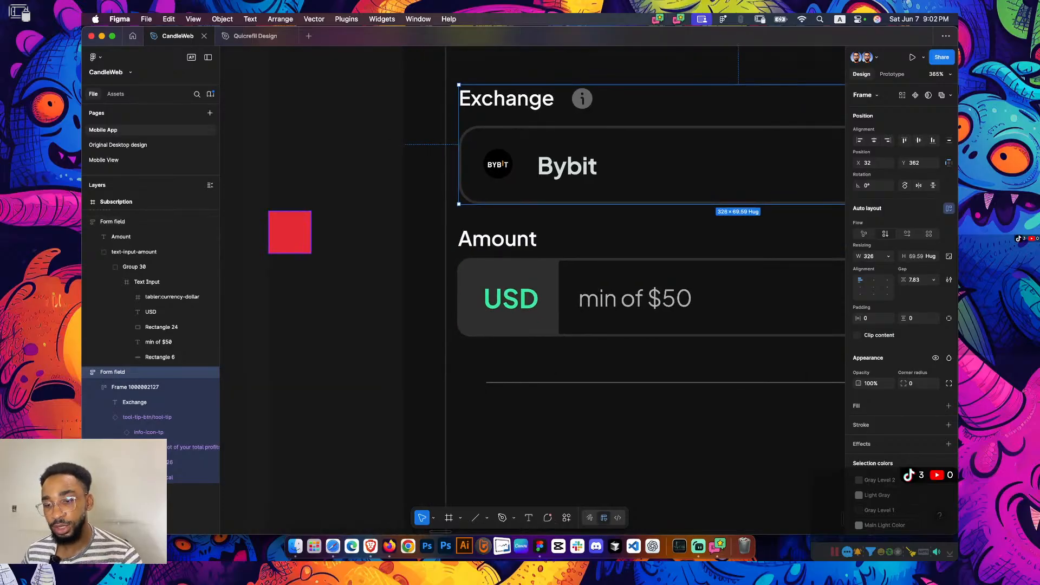
left_click(289, 232)
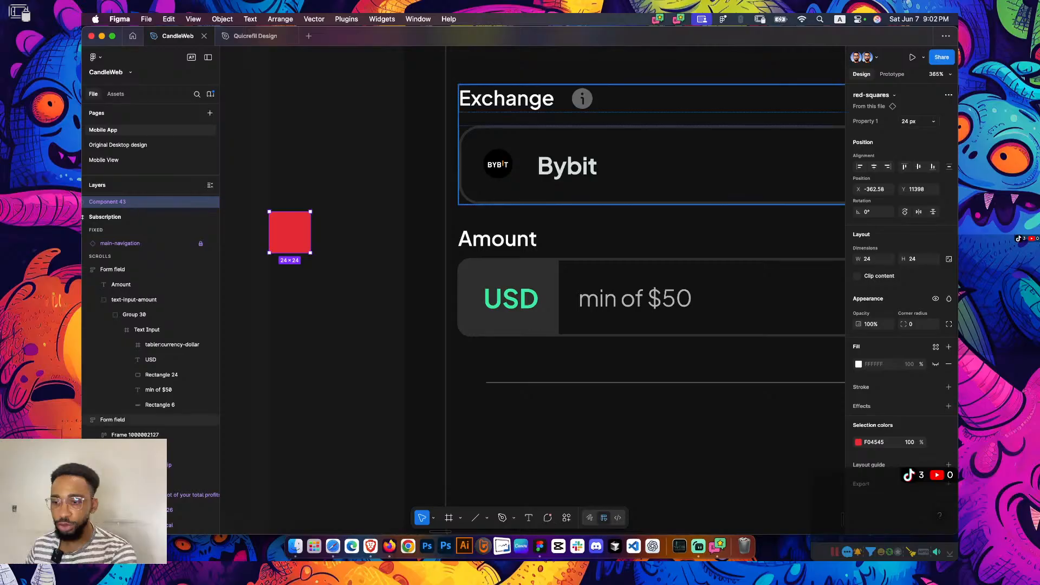
left_click(651, 281)
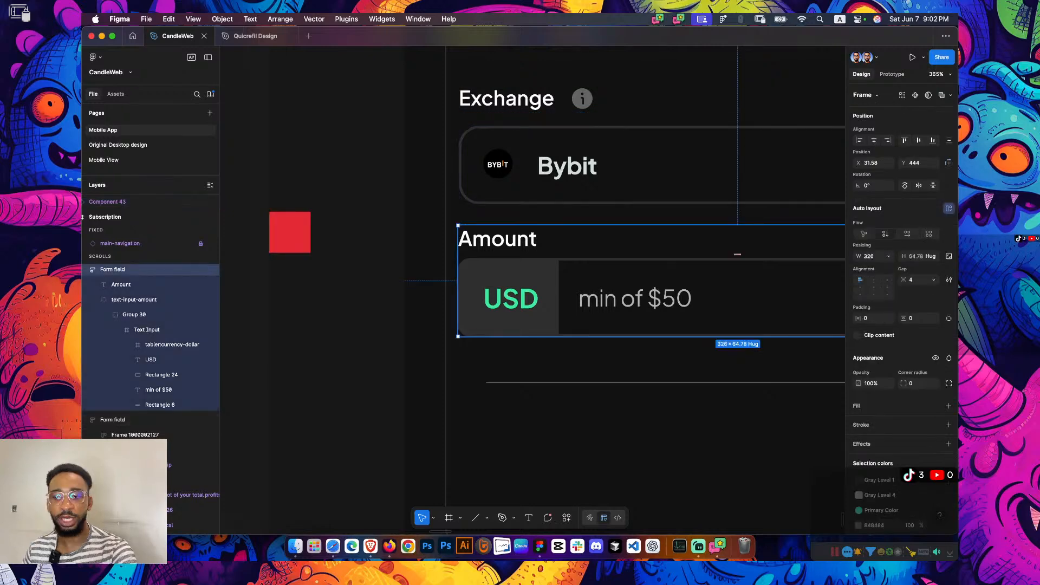
left_click(289, 232)
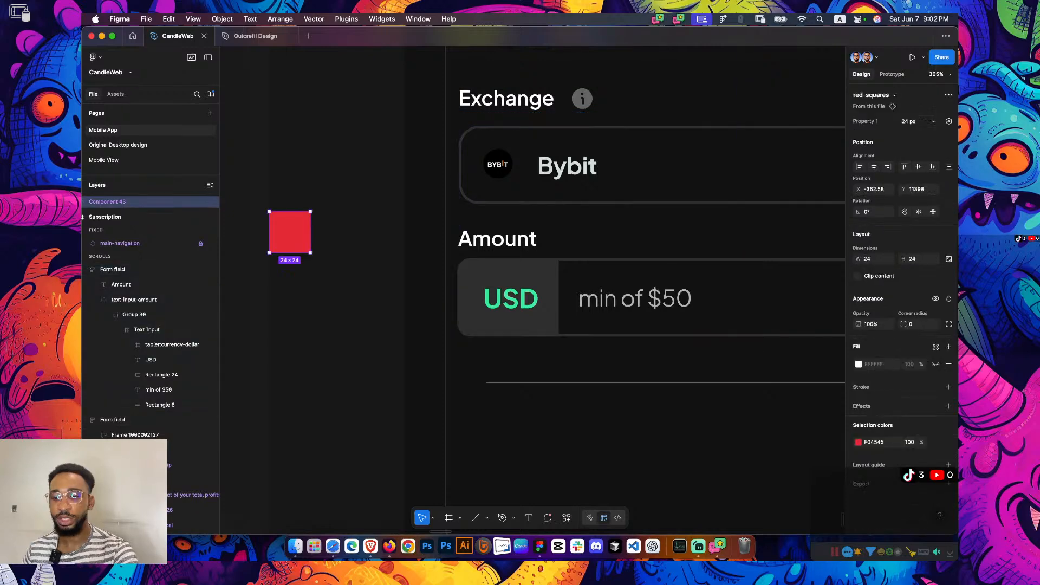
key("super+z")
left_click_drag(290, 225, 483, 214)
scroll(484, 215, "up", 5)
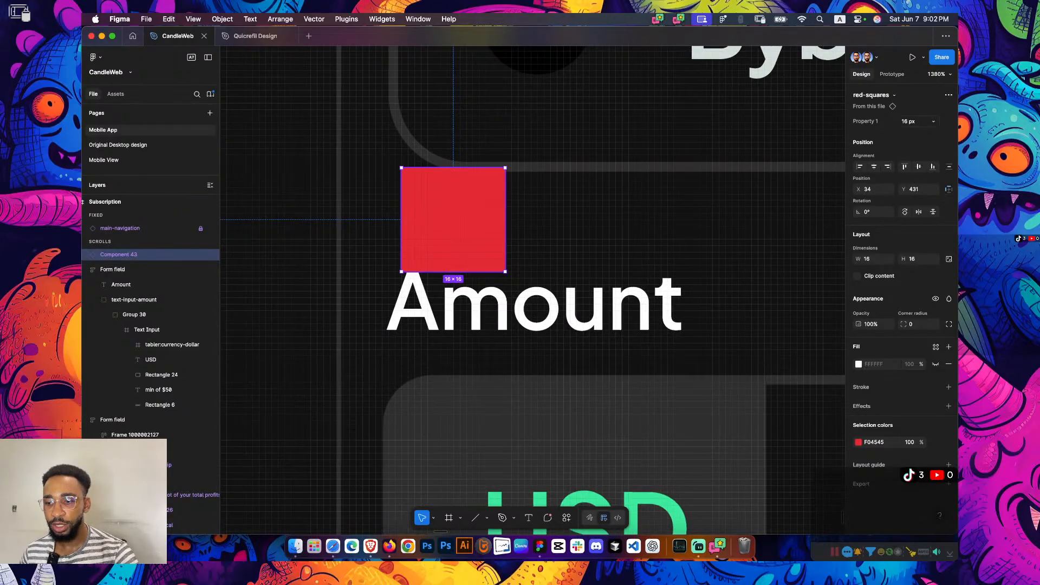
Nudge the 16 px square to Y 432 to check the gap above the Amount label, and return it beside the screen
key("Down")
key("Right")
key("Left")
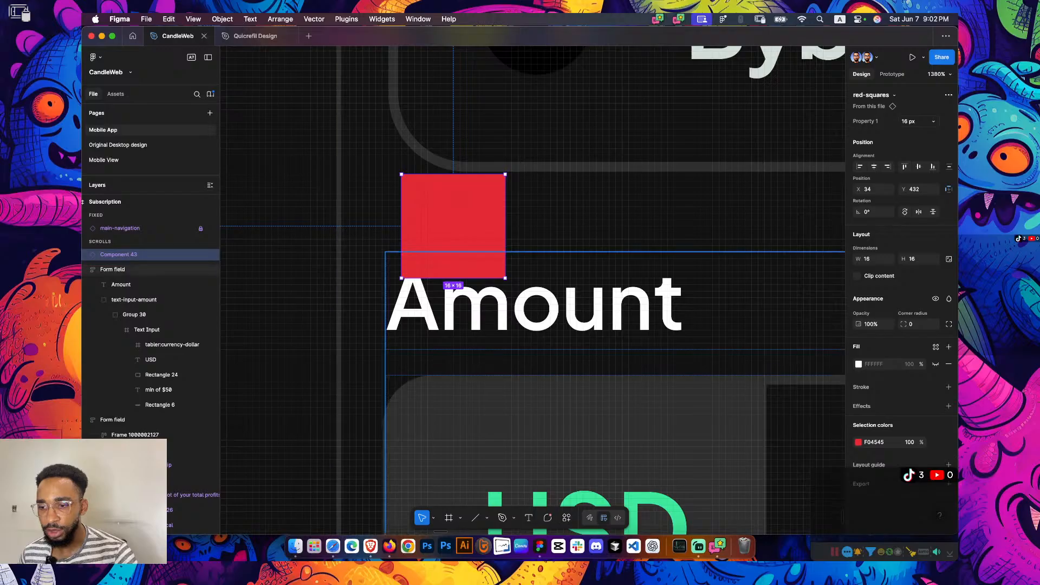
scroll(493, 210, "down", 5)
left_click_drag(482, 214, 315, 272)
scroll(319, 272, "down", 5)
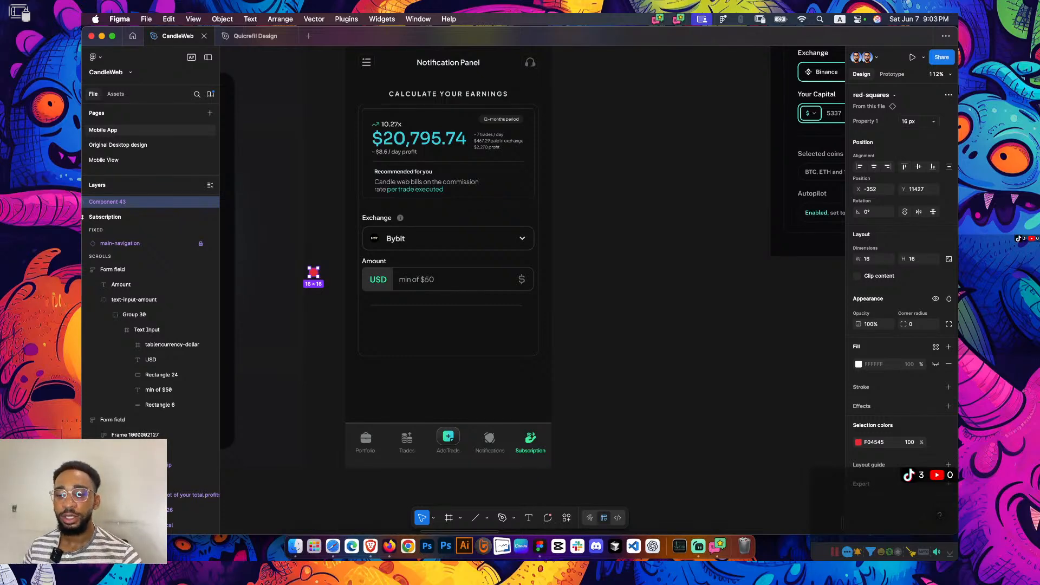
Place the red square against the Amount field's lower edge at Y 508.78 and set its size to 24 px
scroll(309, 270, "up", 5)
left_click_drag(325, 276, 682, 171)
scroll(507, 355, "down", 3)
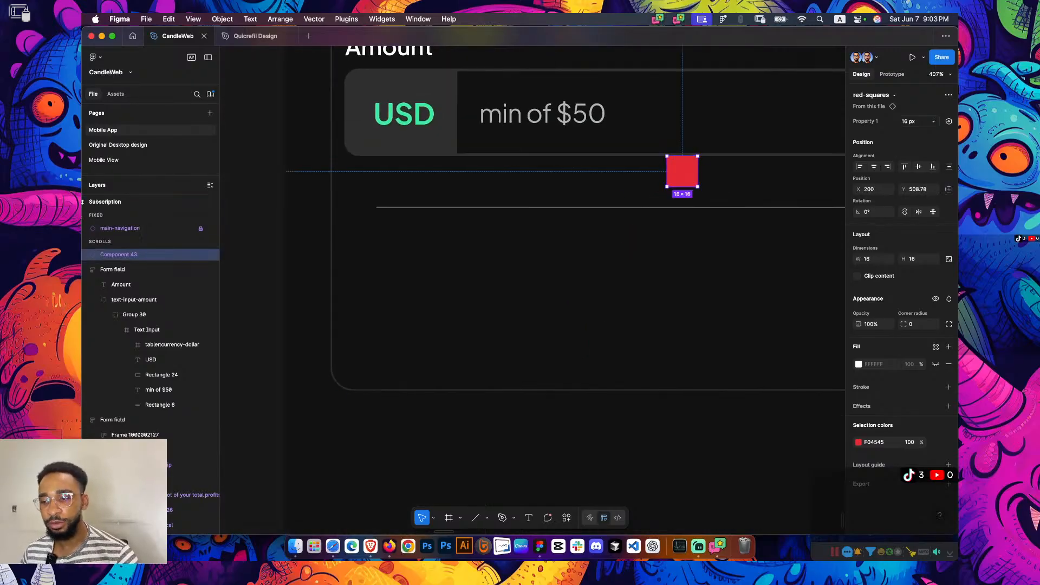
left_click(917, 121)
left_click(888, 132)
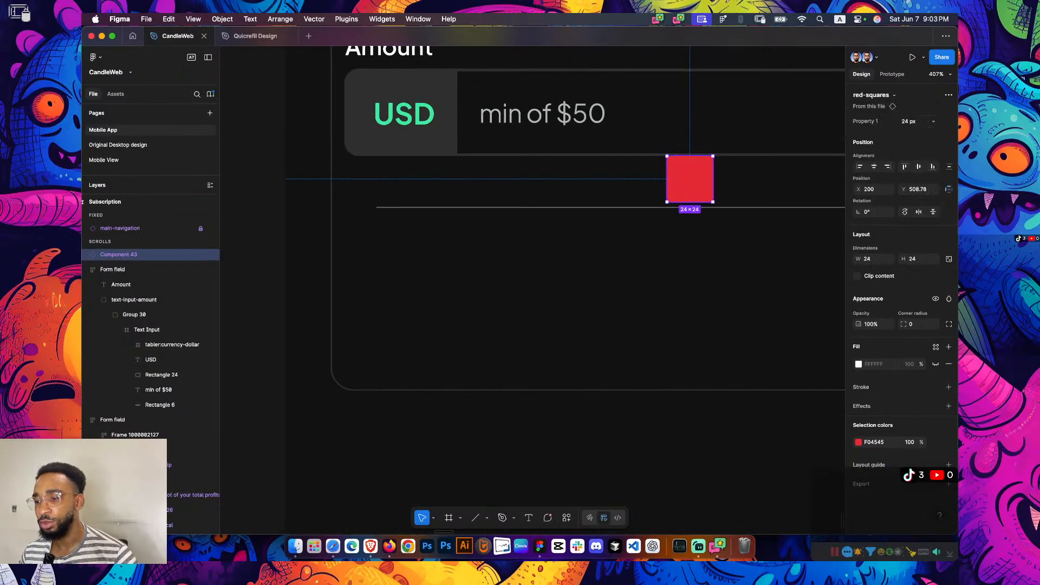
scroll(531, 217, "right", 3)
scroll(530, 217, "right", 1)
Try the red square at 32 px below the Amount field and shift it to X 179 over the divider
left_click(917, 121)
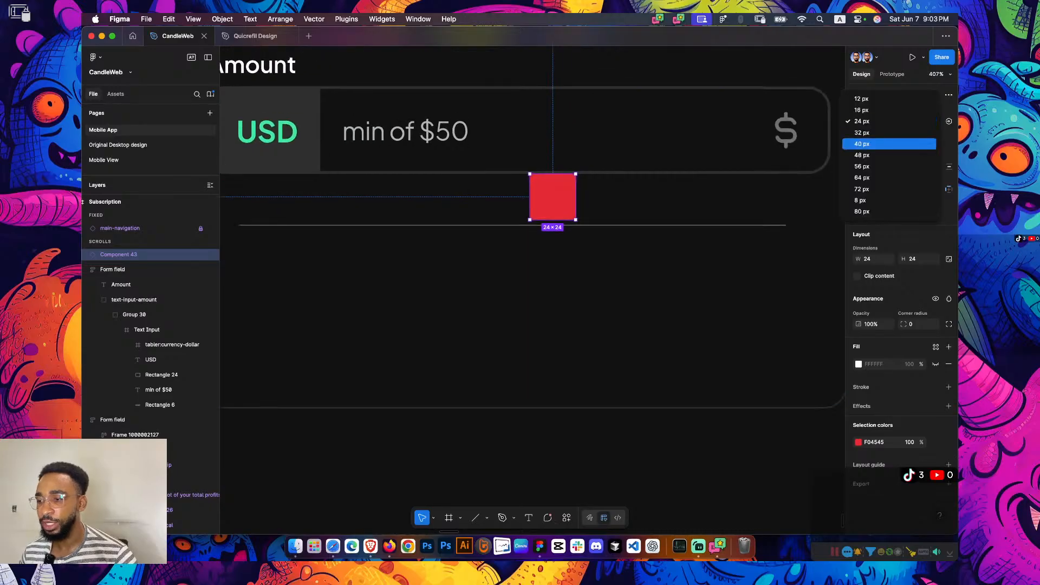
left_click(889, 132)
scroll(566, 303, "down", 5)
left_click_drag(564, 255, 544, 254)
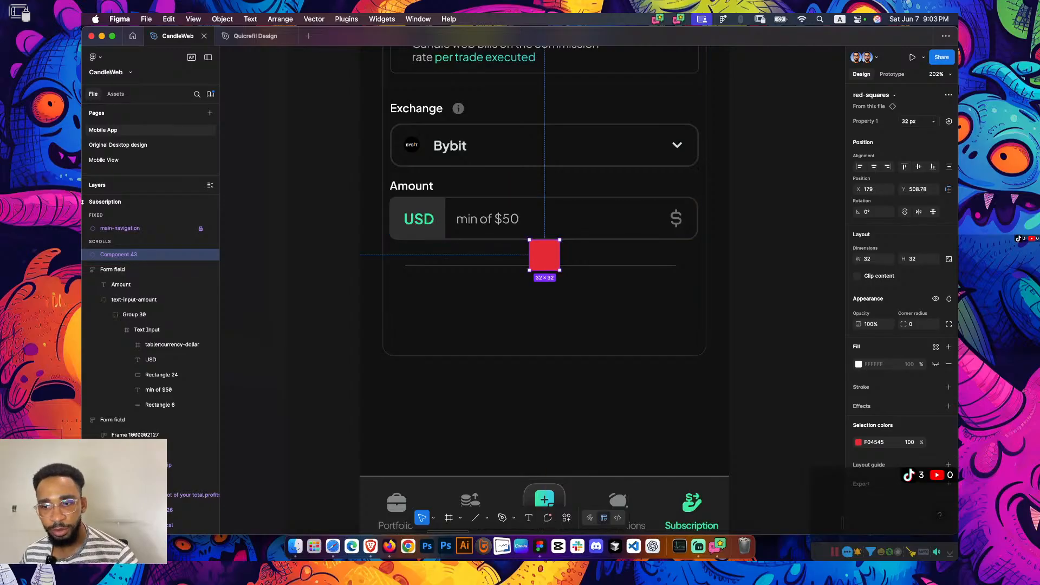
Set the red square to 24 px and move the divider line to its lower edge at Y 532.78
left_click(916, 121)
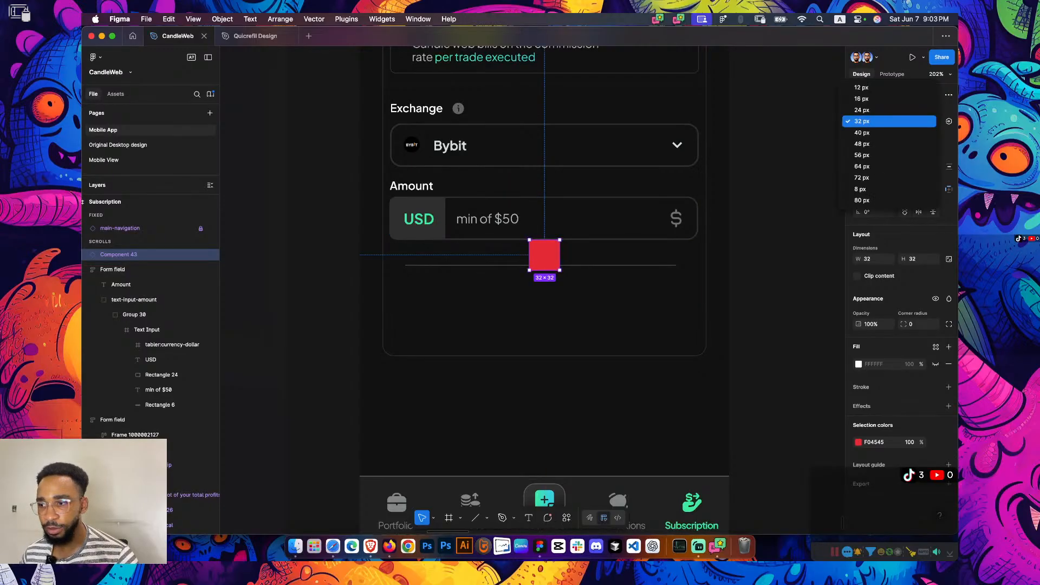
left_click(861, 110)
scroll(541, 265, "up", 3)
left_click_drag(540, 266, 545, 262)
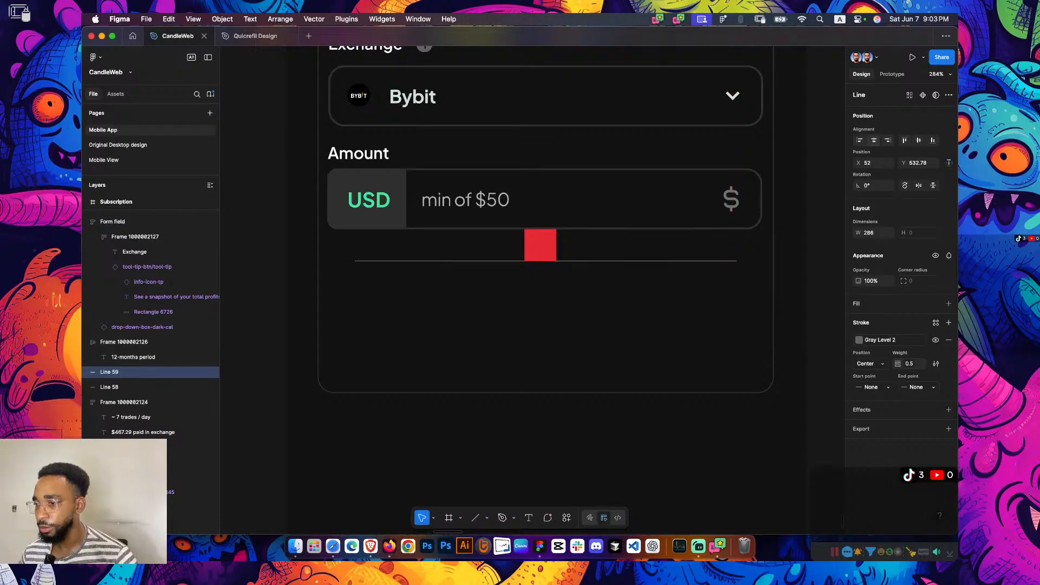
Change the stroke colour of the divider below the Amount field to Dark Gray
left_click(880, 339)
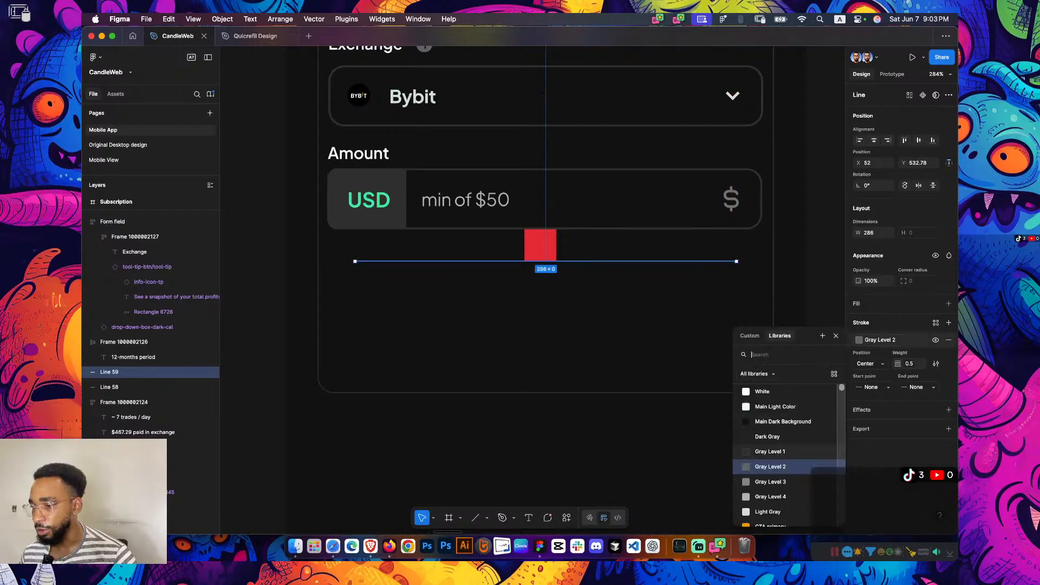
left_click(769, 437)
key("Escape")
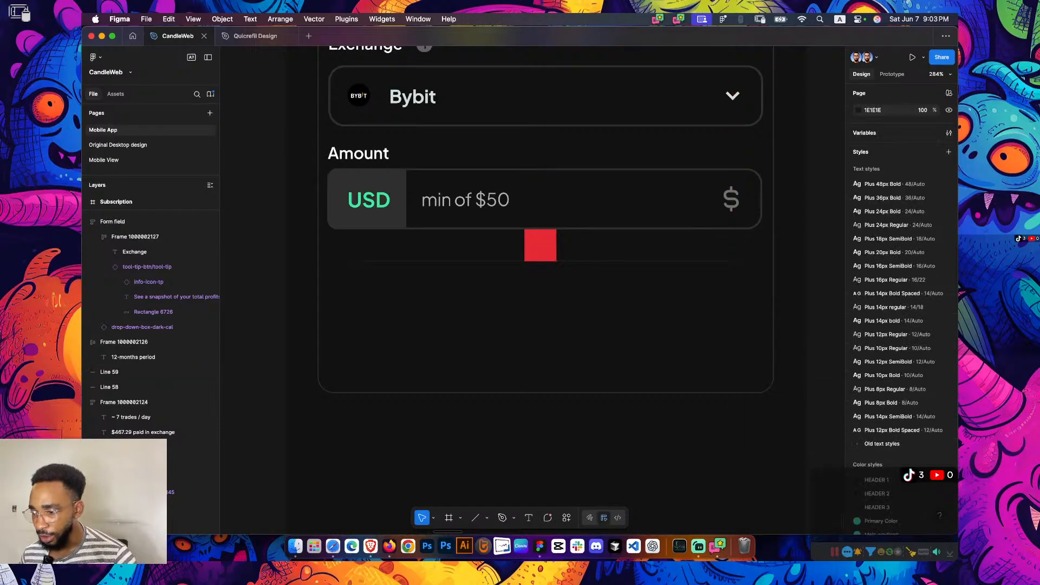
Take the 24 px red square out of the Subscription screen and put it on the canvas beside it
left_click(539, 245)
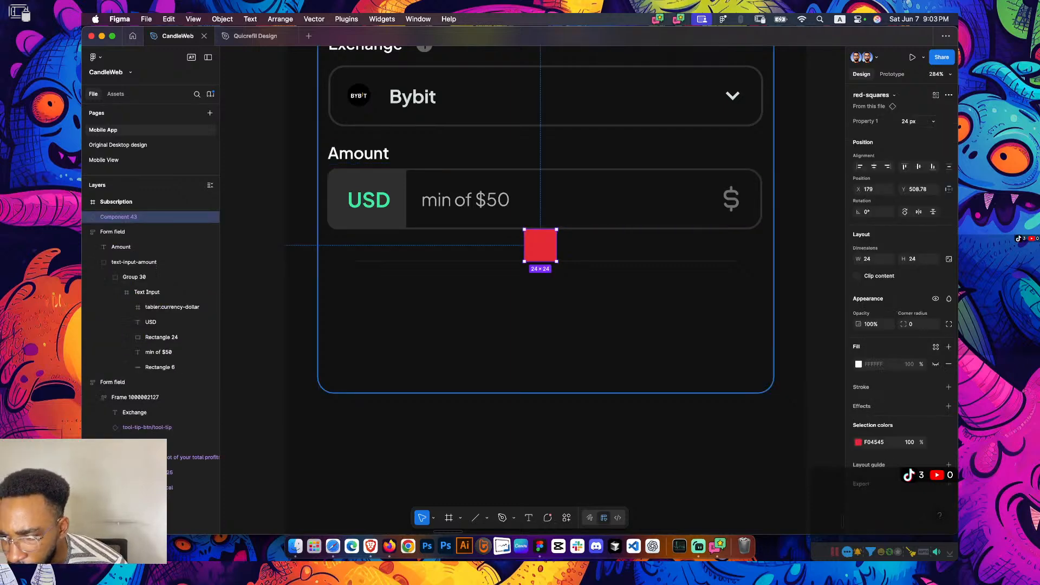
key("BackSpace")
scroll(804, 289, "down", 5)
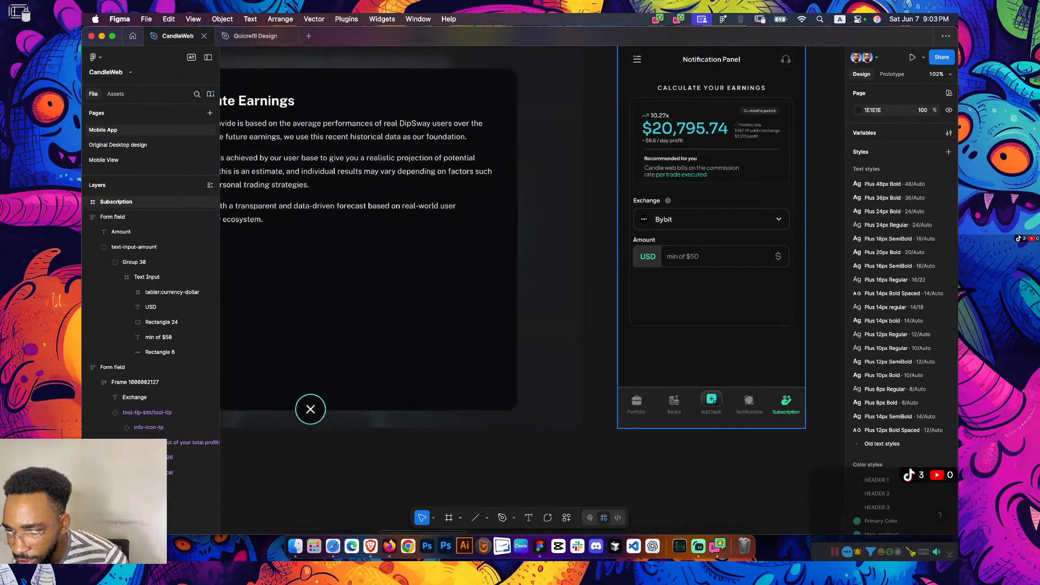
key("super+v")
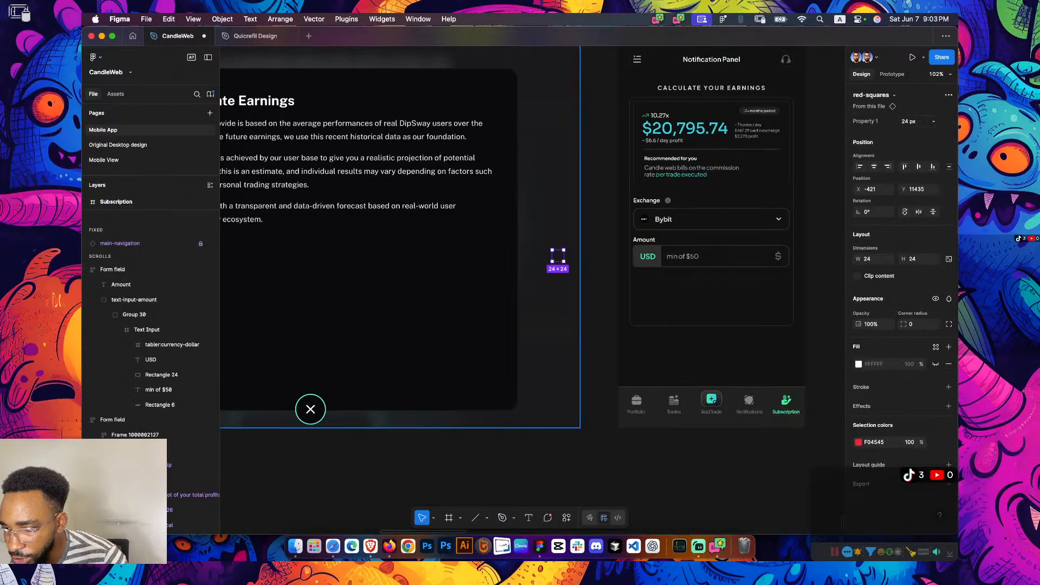
scroll(784, 289, "up", 5)
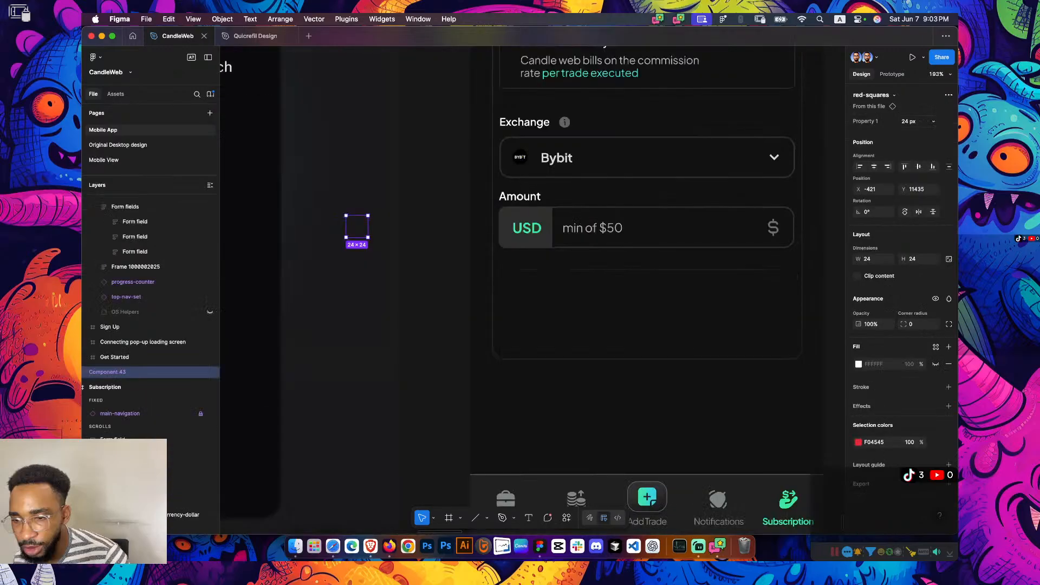
left_click_drag(357, 226, 431, 185)
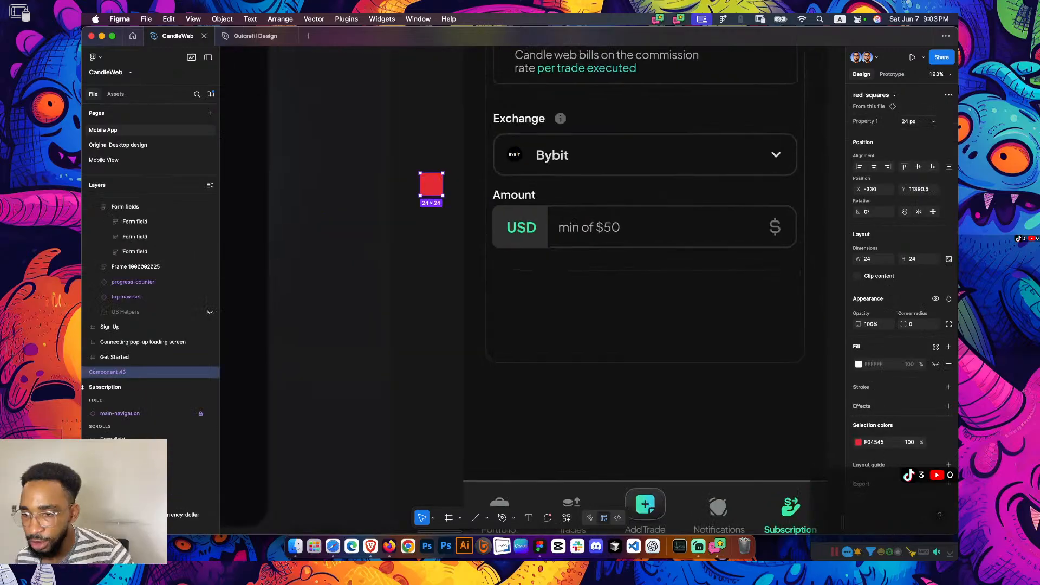
Give the divider below the Amount field a 0.7 stroke weight and the Gray Level 1 stroke colour
scroll(702, 243, "up", 4)
left_click(702, 289)
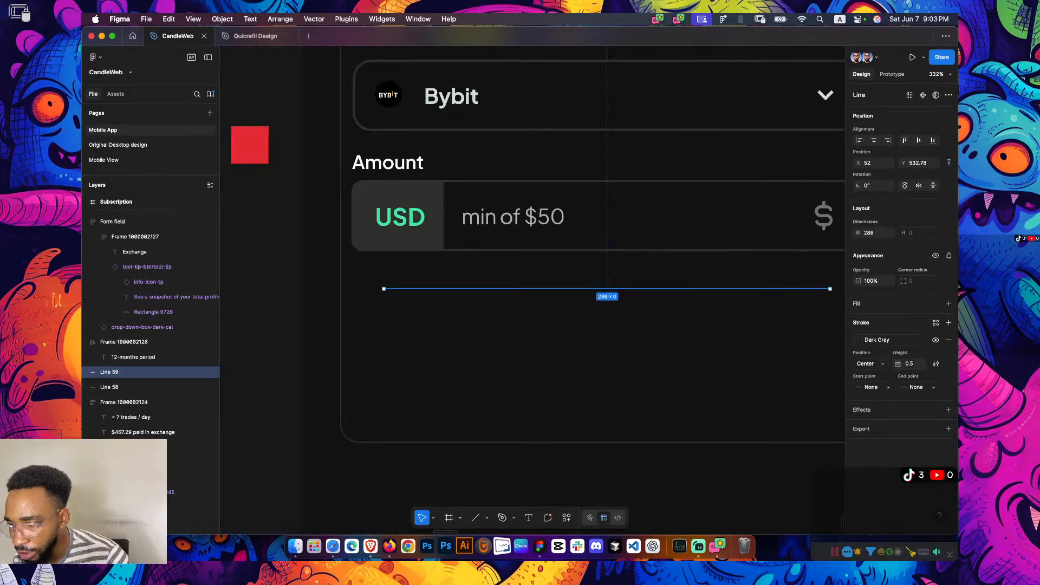
left_click(909, 365)
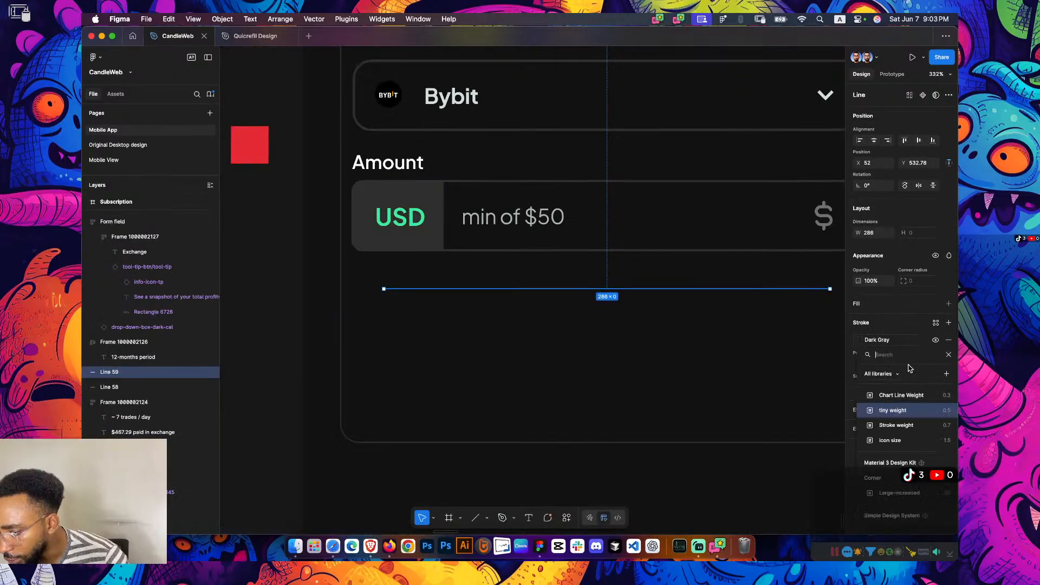
left_click(860, 339)
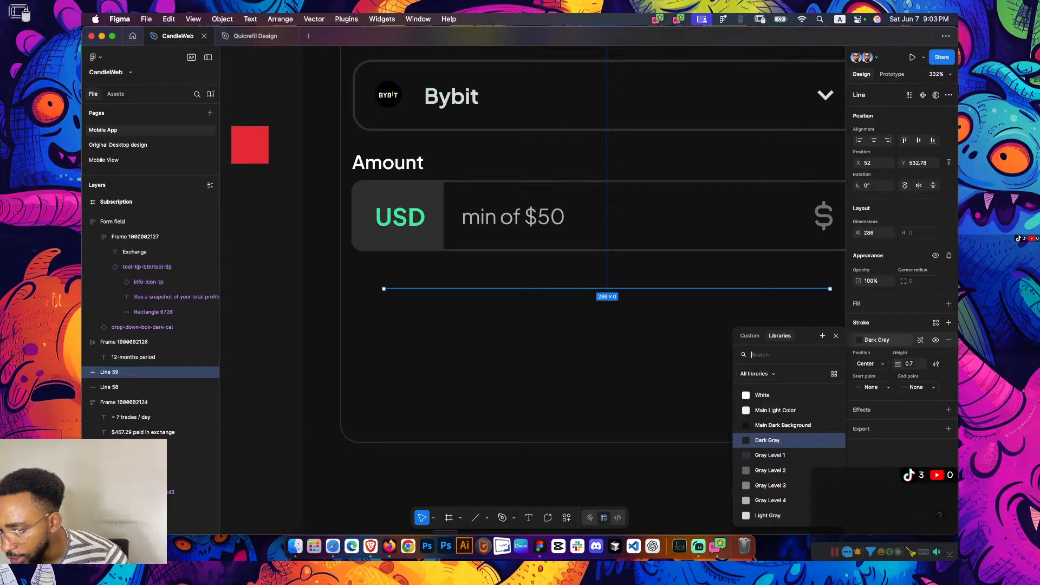
left_click(770, 455)
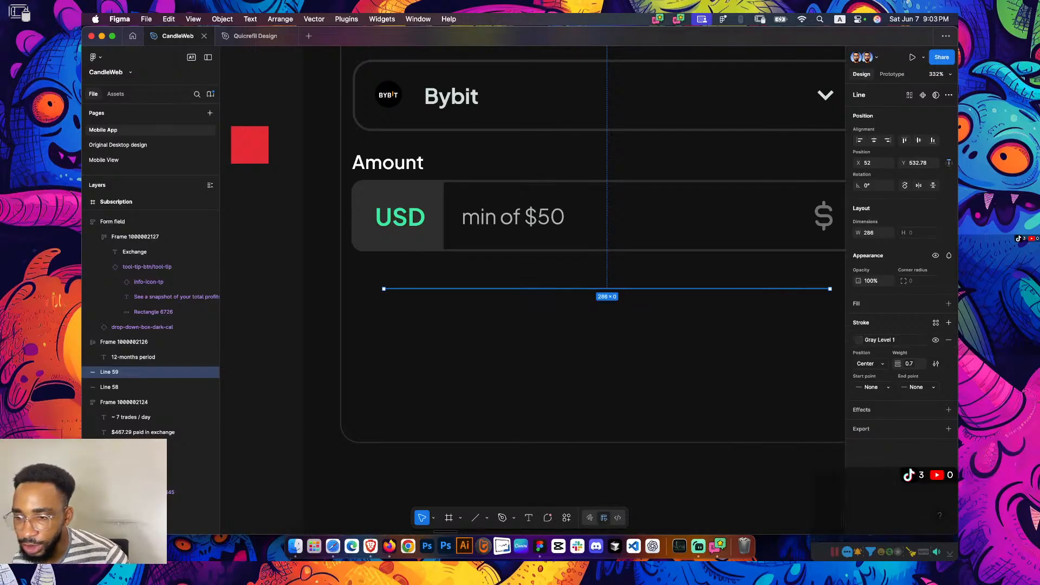
Review the divider's contrast and the form's spacing across the whole Subscription screen
left_click(283, 344)
scroll(284, 344, "down", 2)
scroll(295, 346, "down", 5)
scroll(319, 364, "up", 2)
scroll(320, 364, "down", 3)
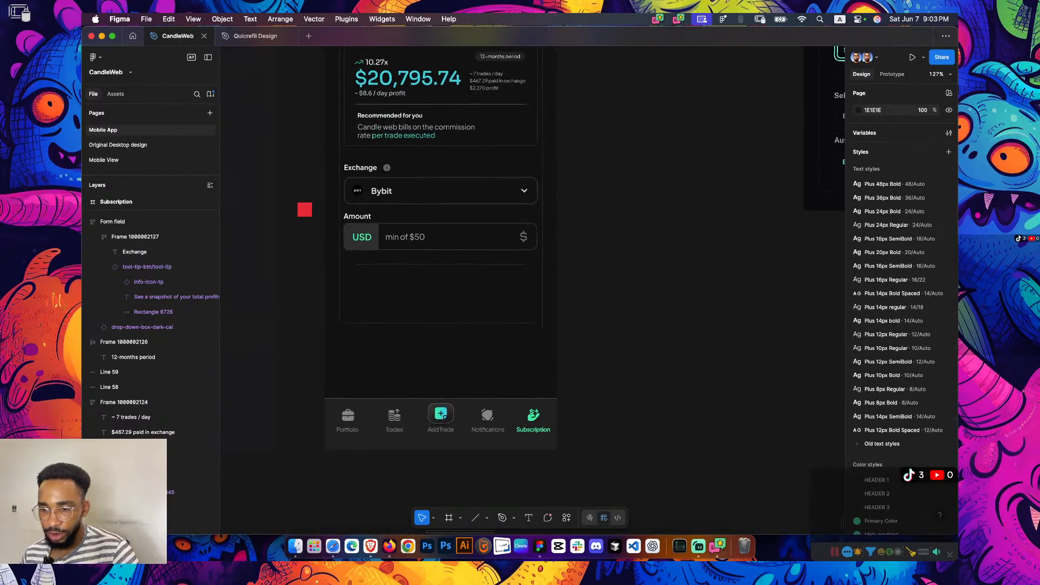
scroll(659, 278, "down", 5)
scroll(659, 277, "up", 3)
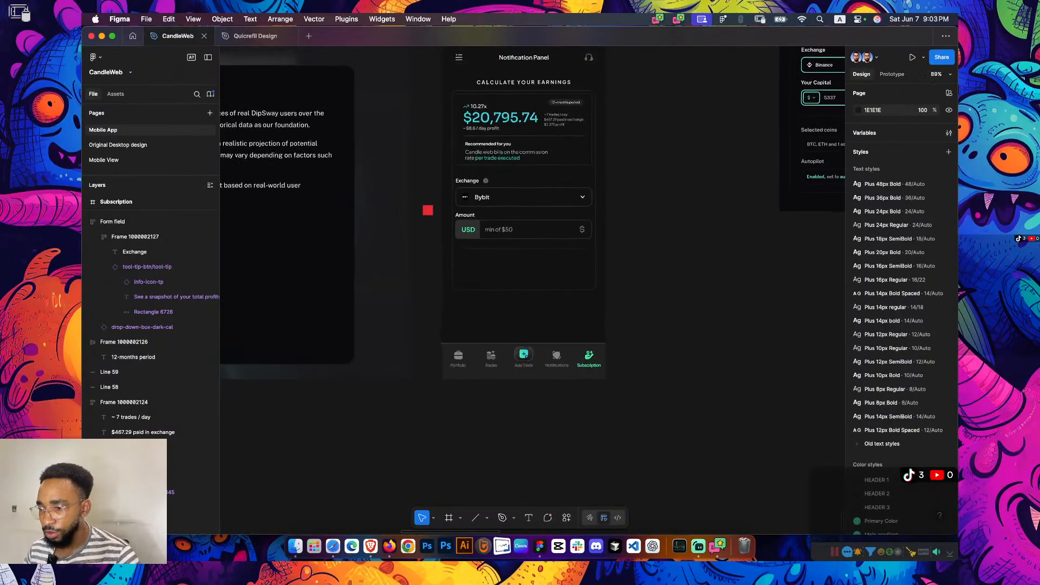
scroll(659, 277, "down", 1)
scroll(659, 277, "up", 1)
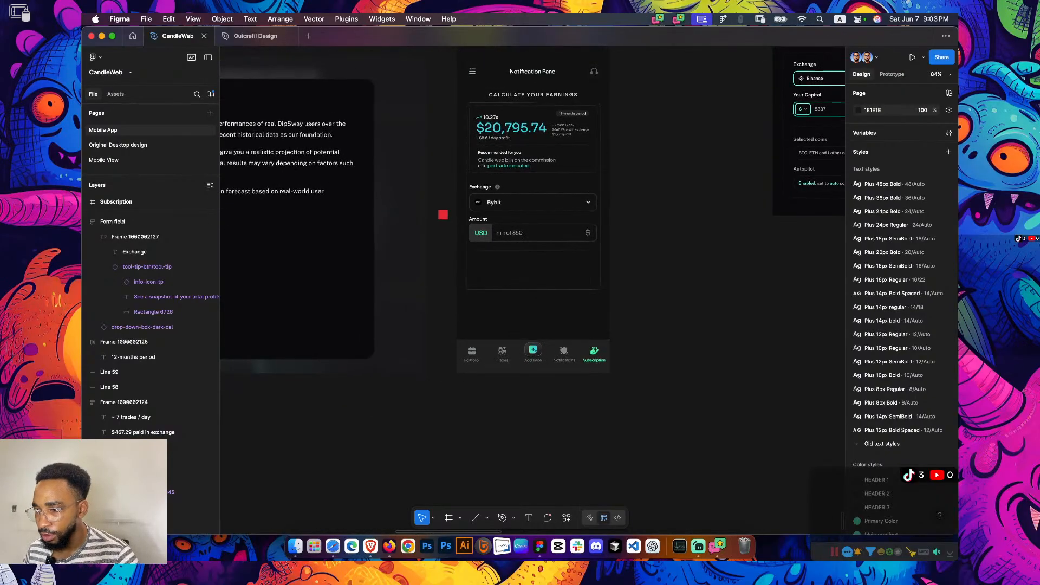
Copy the Exchange label's info tooltip icon into the Amount form field, directly after the Amount label
scroll(487, 168, "up", 5)
double_click(507, 205)
double_click(507, 205)
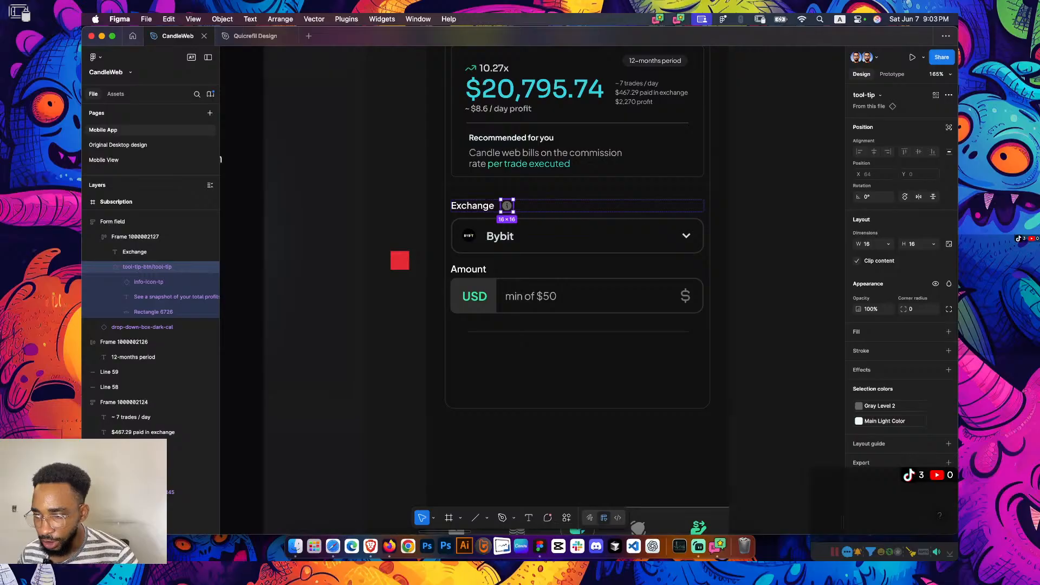
double_click(468, 269)
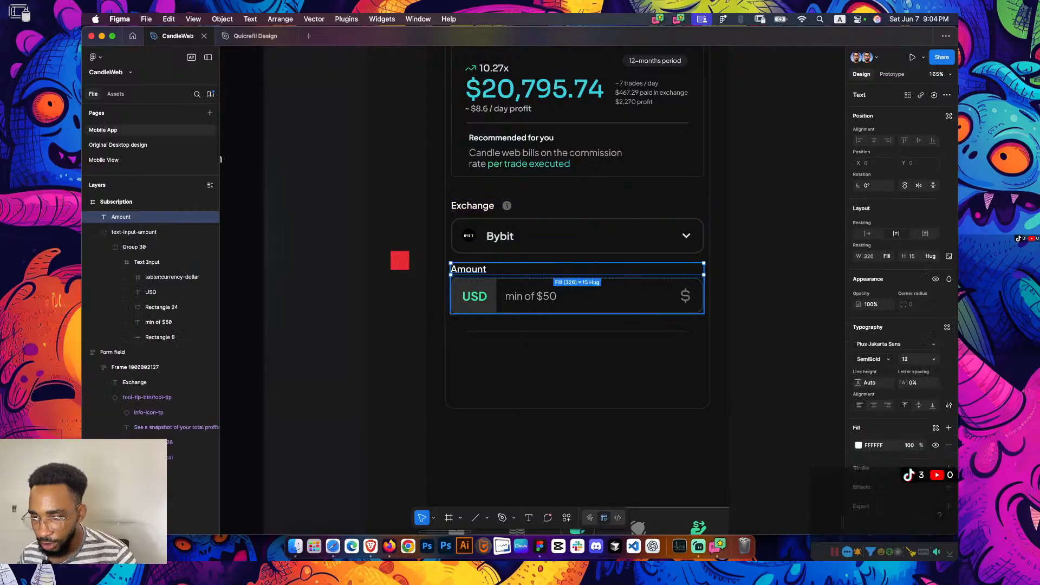
key("super+v")
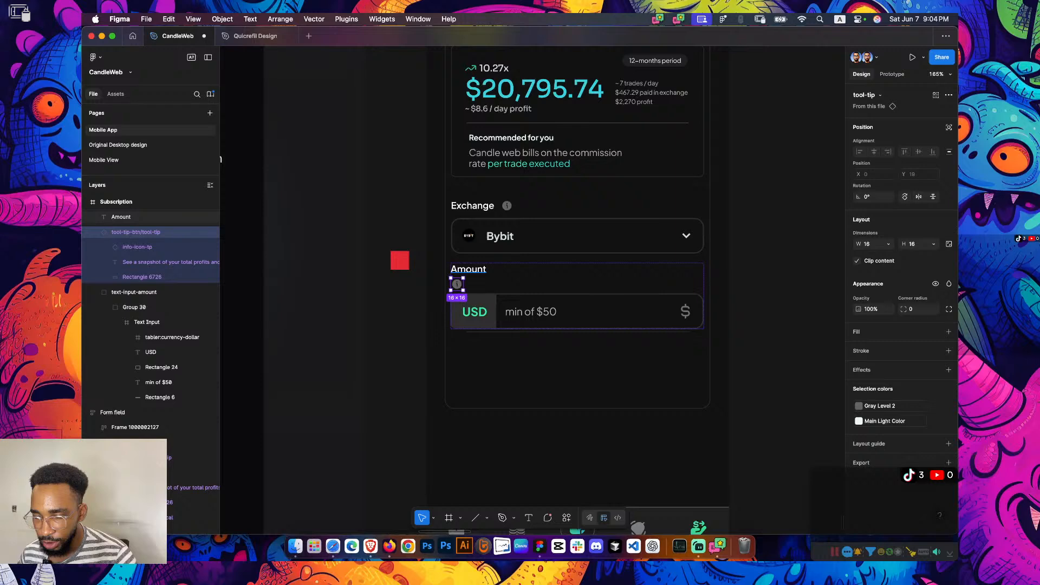
Wrap the Amount label and its tooltip icon in an auto layout frame with horizontal flow
left_click(99, 222, "shift")
right_click(478, 189)
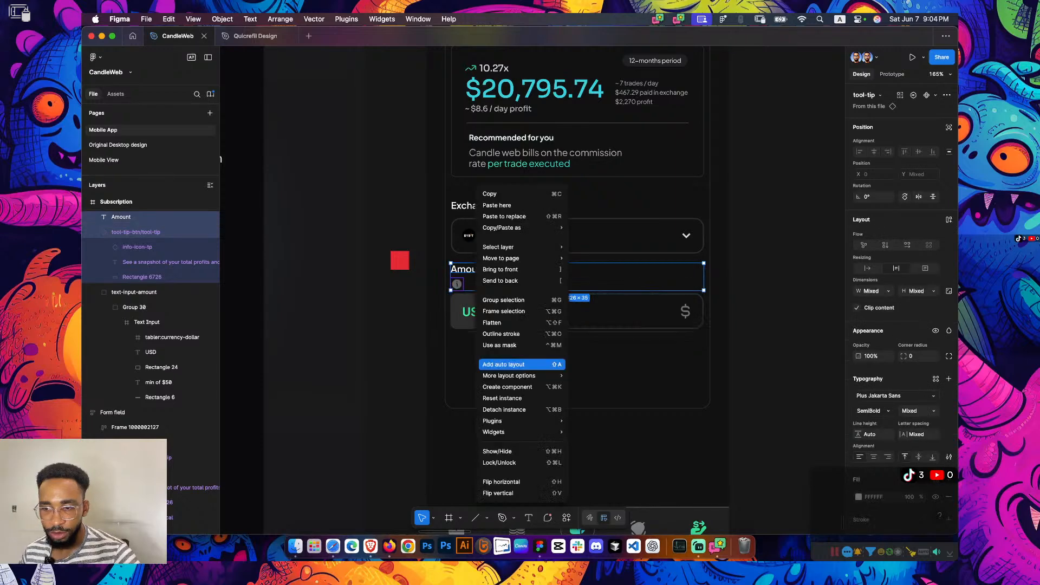
mouse_move(520, 247)
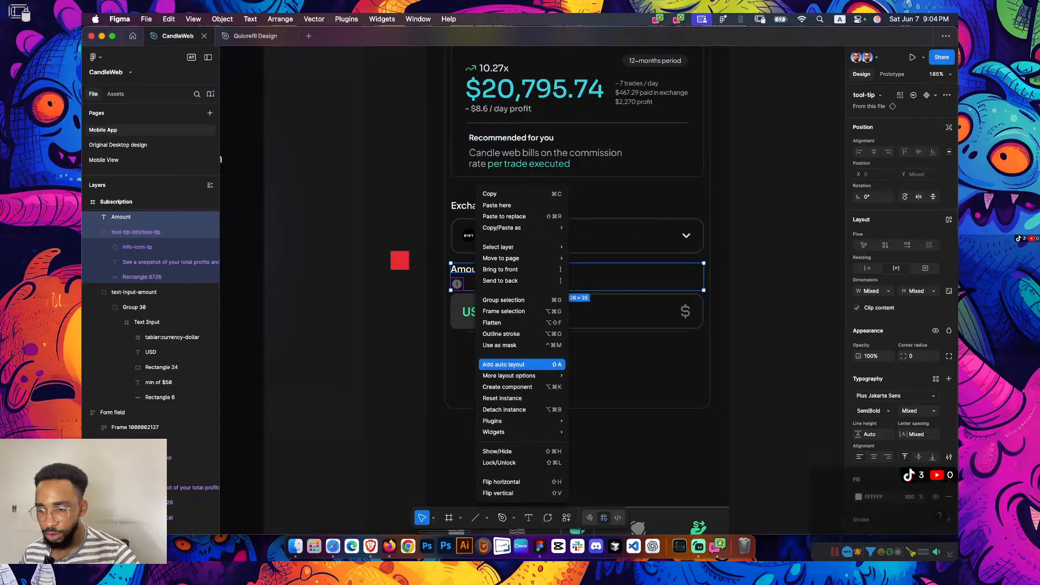
left_click(515, 364)
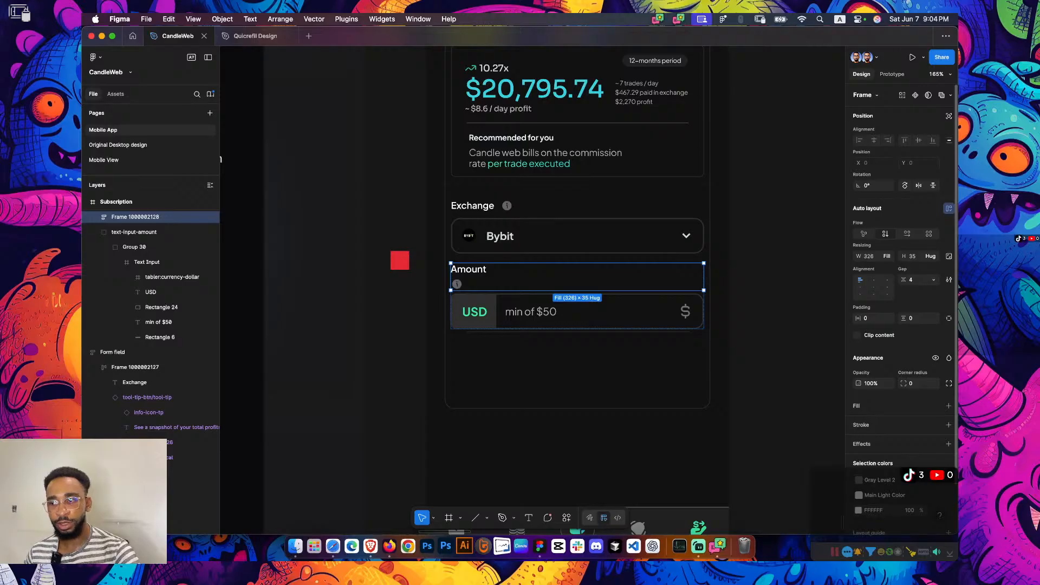
left_click(907, 234)
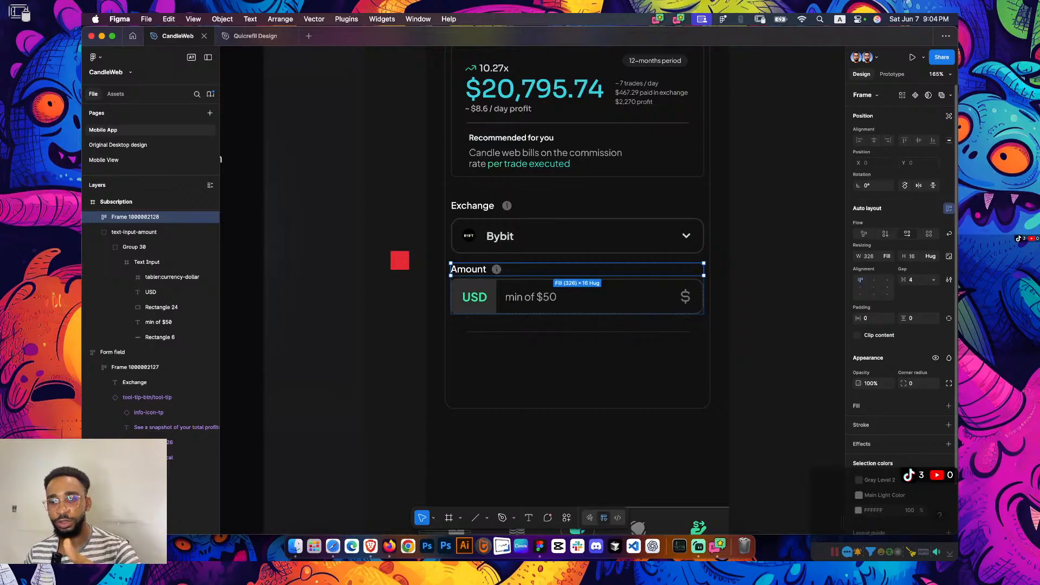
Reduce the gap between the Exchange label and its info tooltip icon to 4
scroll(483, 273, "up", 3)
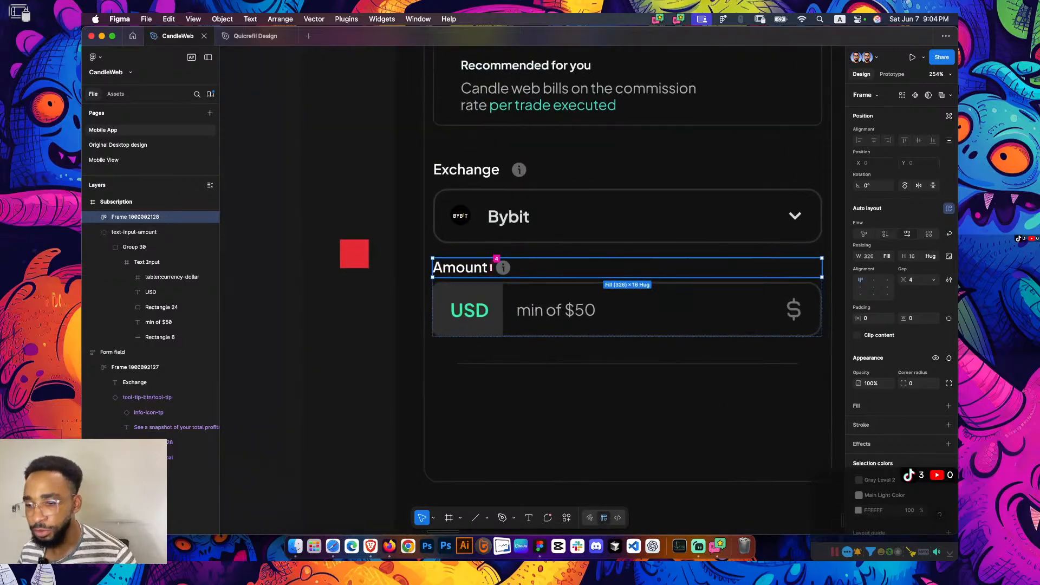
double_click(478, 268)
left_click(504, 170)
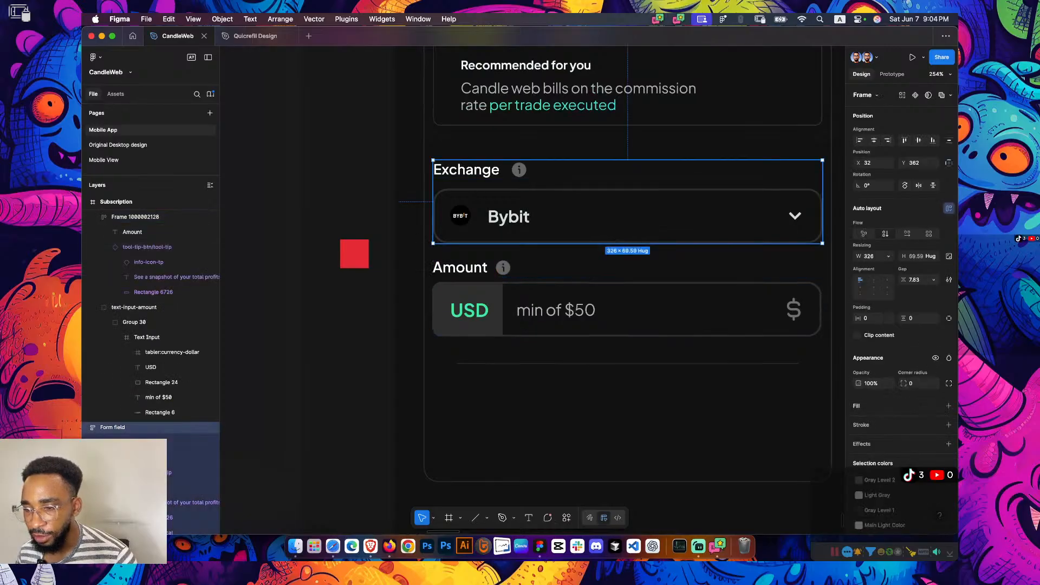
left_click(505, 170)
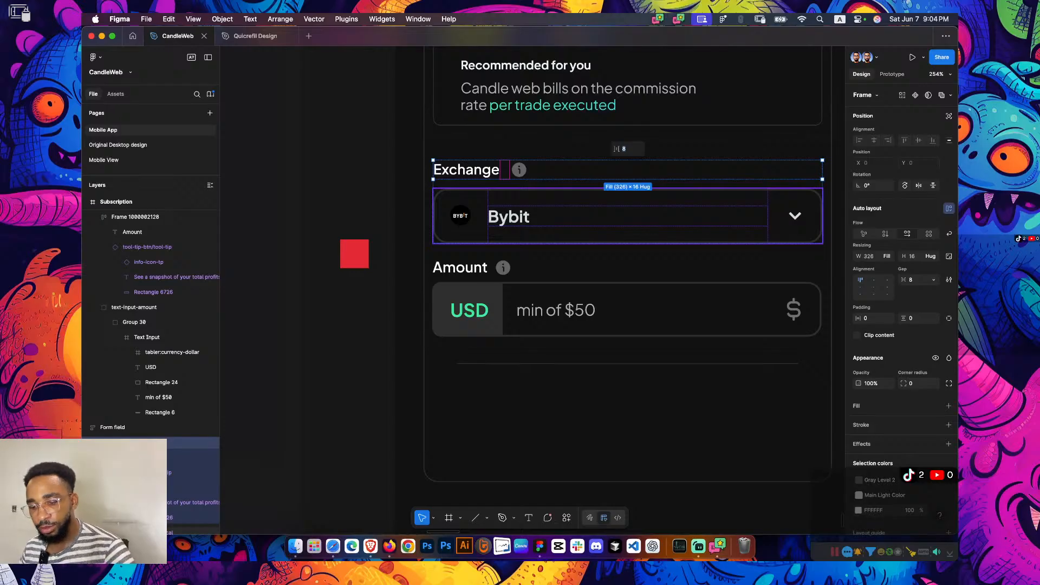
left_click_drag(505, 169, 499, 169)
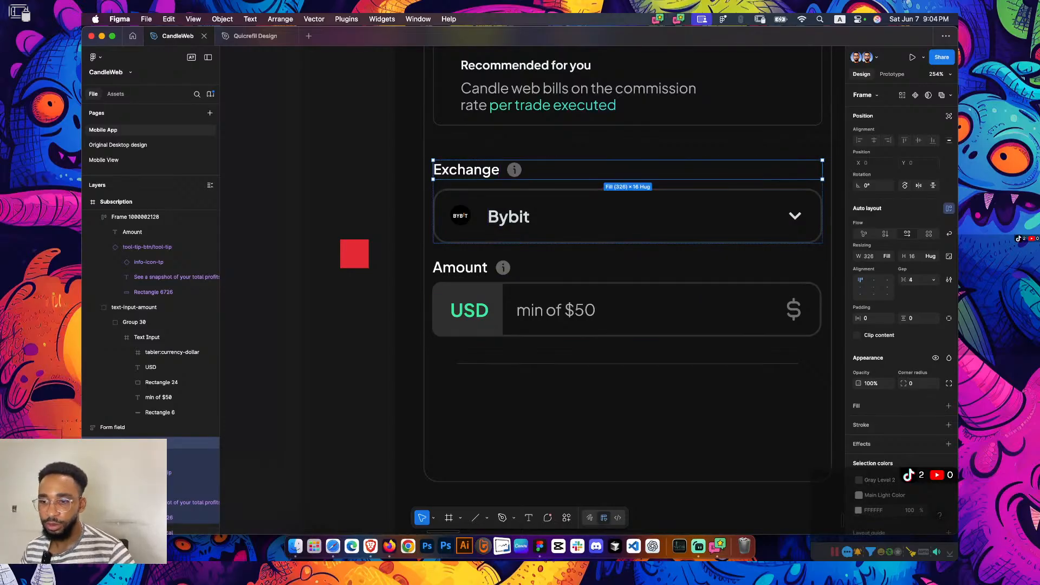
key("Escape")
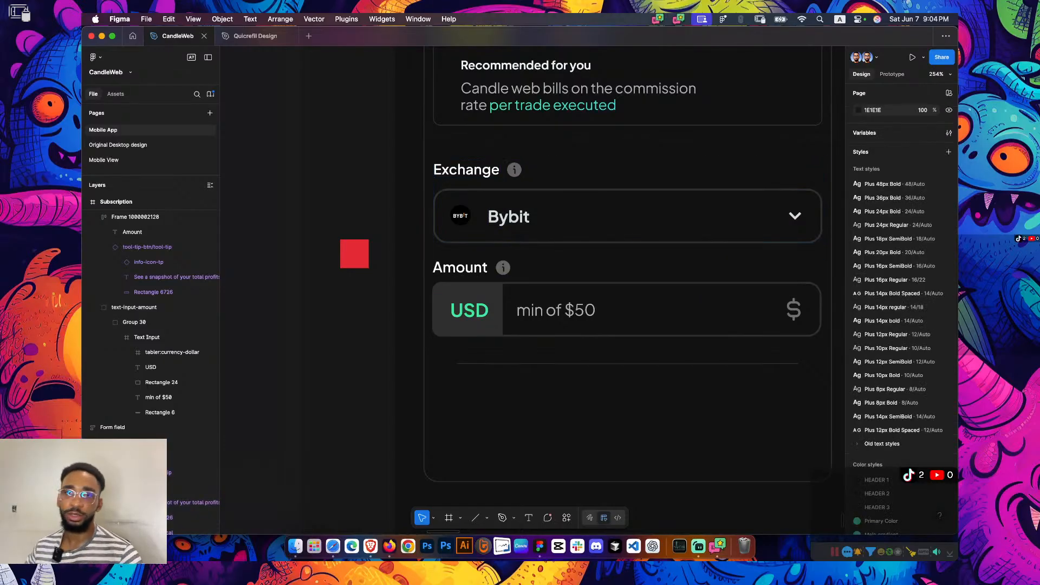
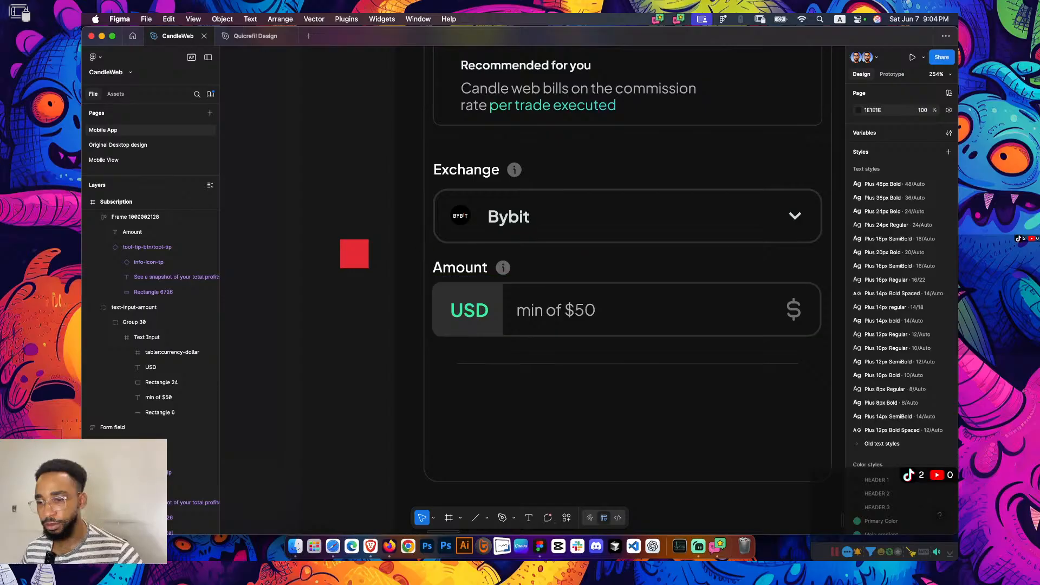
Compare the Subscription screen's form with the reference calculator's Exchange, Your Capital, Selected coins and Autopilot fields
left_click(355, 256)
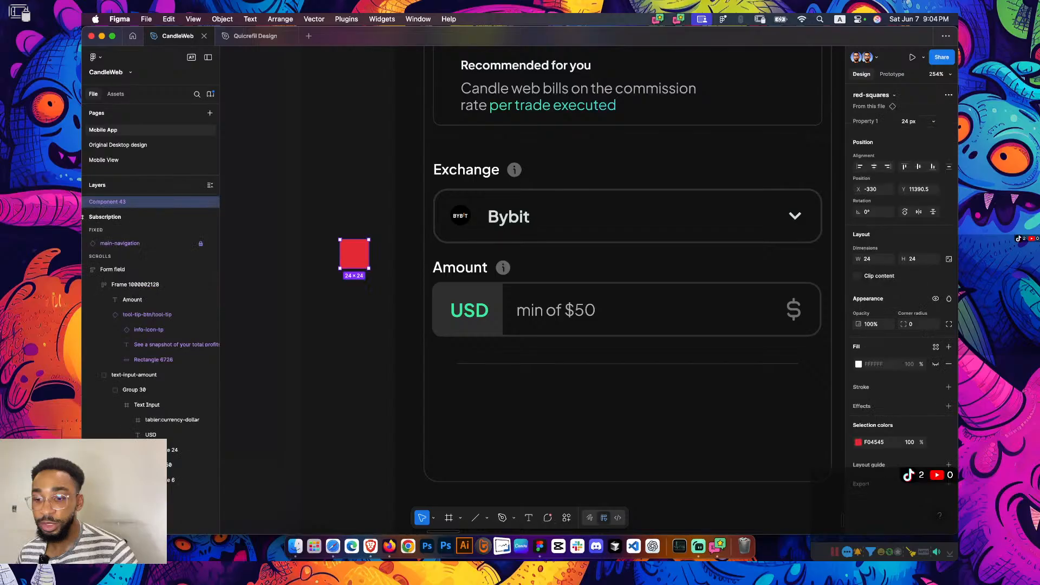
scroll(367, 286, "down", 5)
left_click(368, 287)
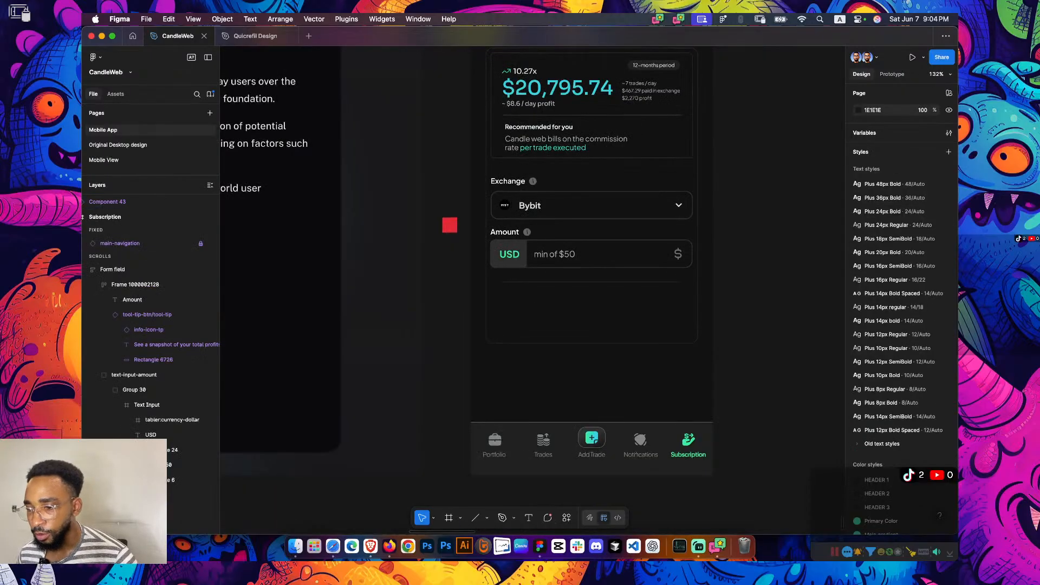
scroll(367, 287, "right", 2)
scroll(367, 286, "down", 2)
scroll(532, 228, "right", 2)
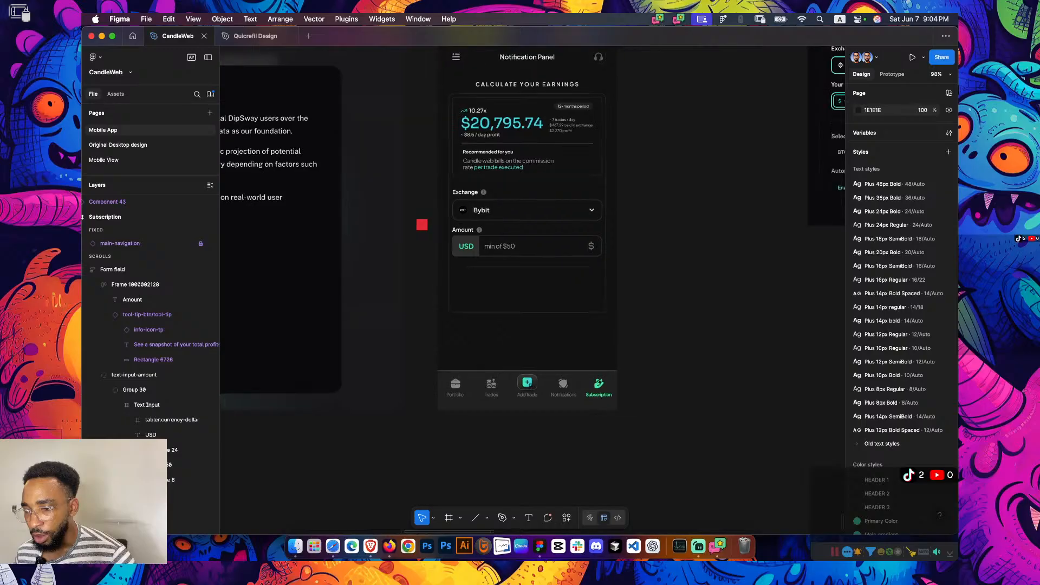
scroll(531, 228, "right", 3)
scroll(532, 228, "up", 1)
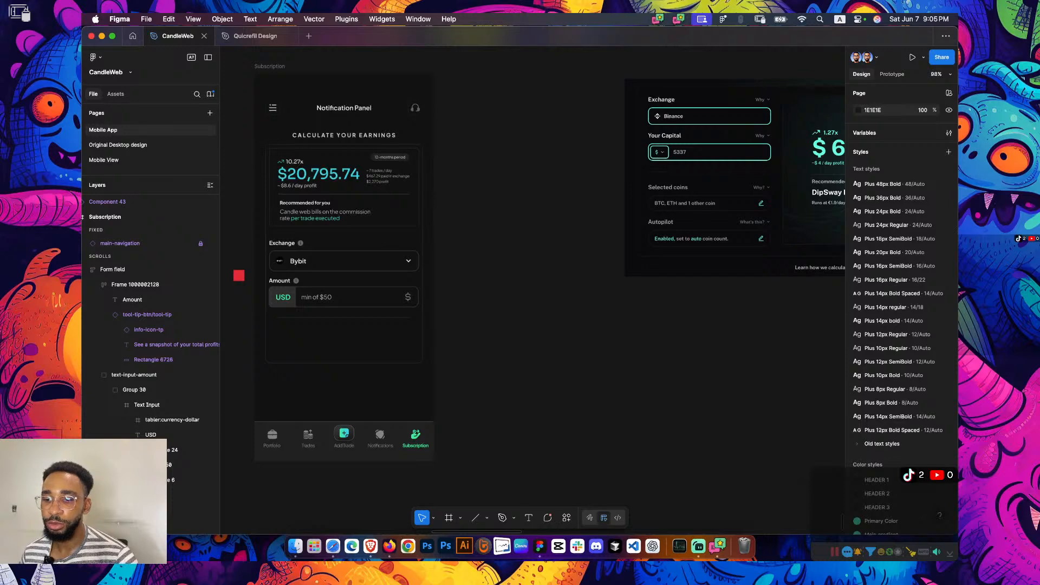
Duplicate the closed and active trading-pair dropdown components and place the copies below the drop-down-box-dark-active-cal component
scroll(558, 349, "down", 6)
scroll(558, 350, "up", 12)
scroll(532, 289, "up", 20)
scroll(533, 290, "right", 3)
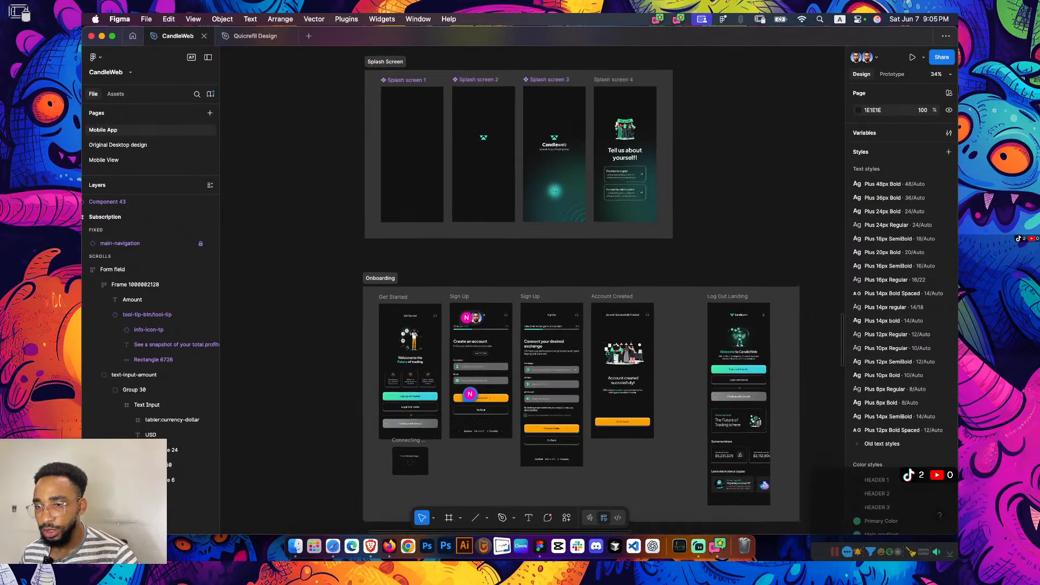
scroll(532, 290, "up", 10)
scroll(544, 439, "up", 6)
scroll(538, 417, "up", 3)
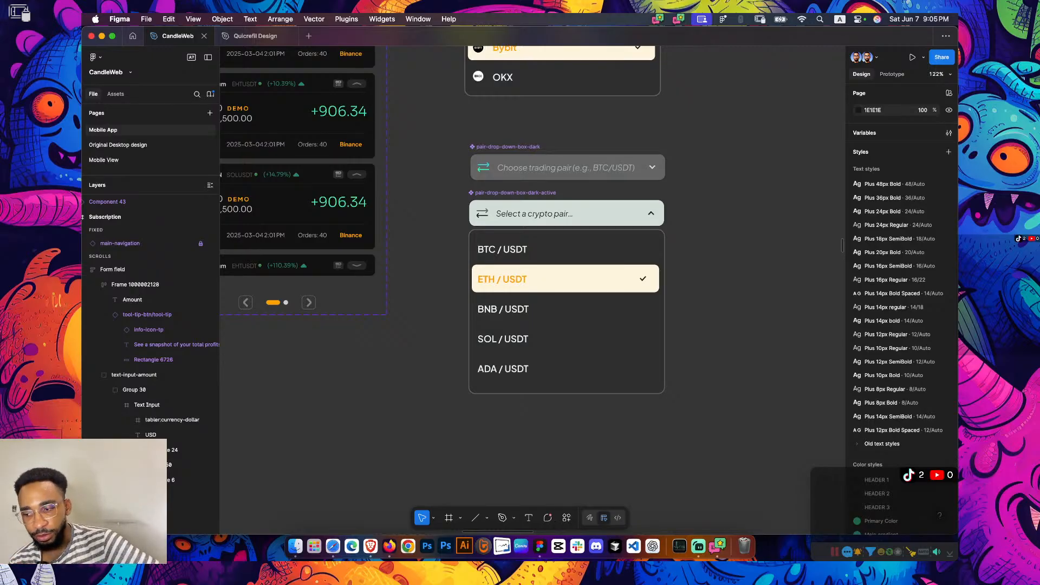
left_click_drag(431, 450, 721, 148)
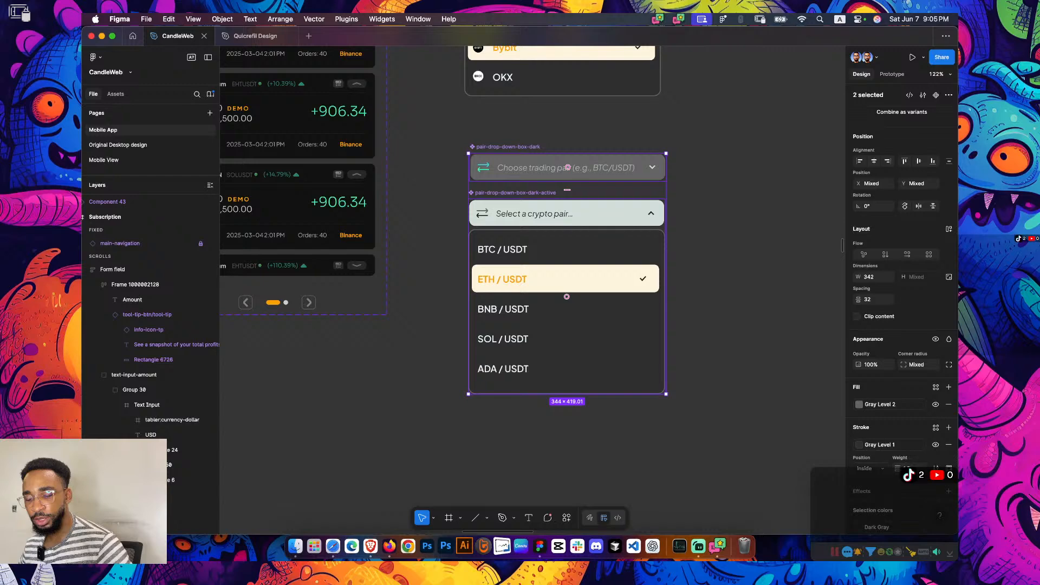
key("Escape")
scroll(533, 290, "down", 5)
key("ctrl+v")
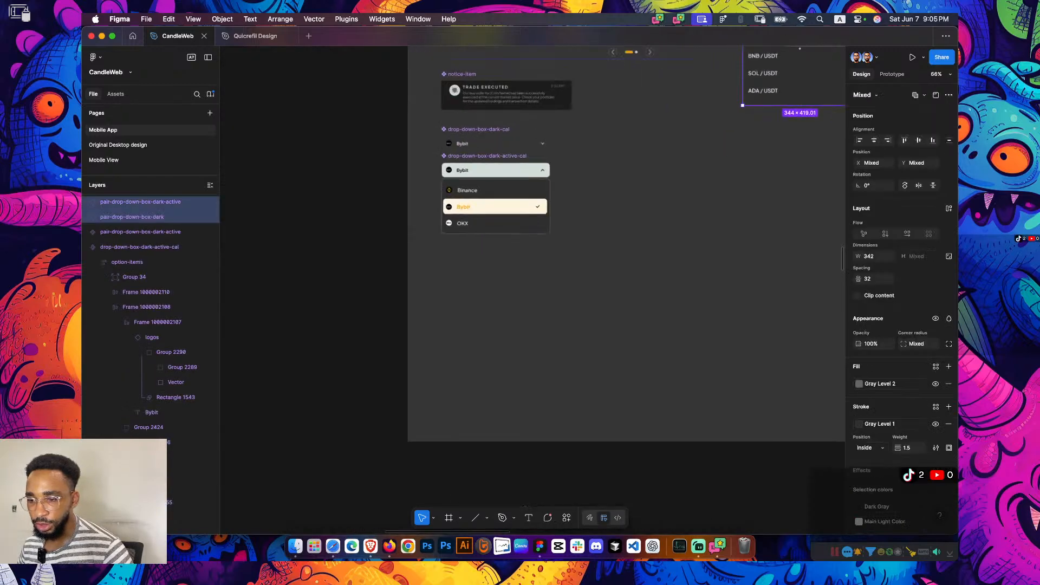
scroll(642, 163, "down", 3)
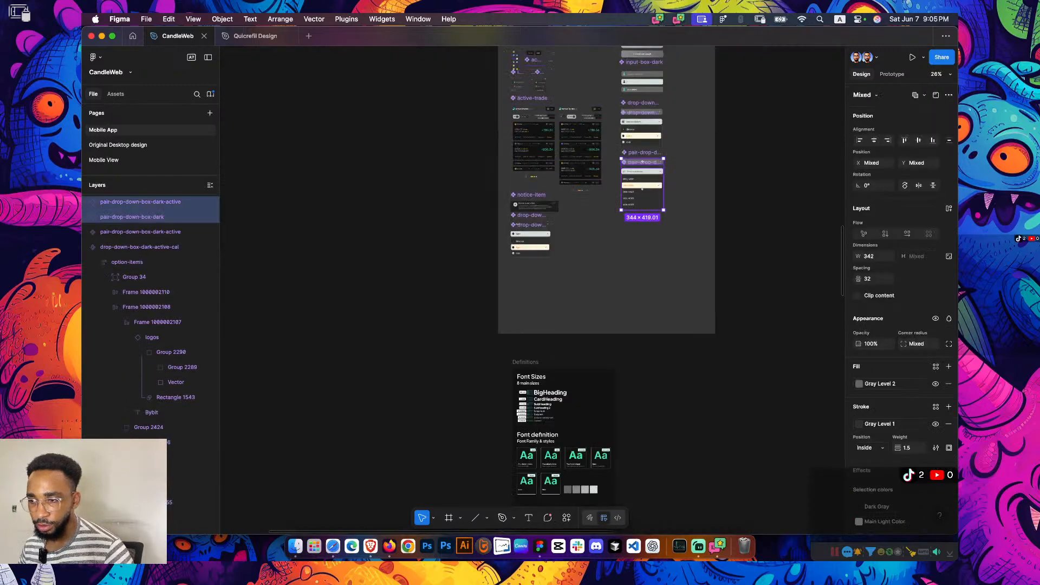
left_click_drag(643, 189, 531, 293)
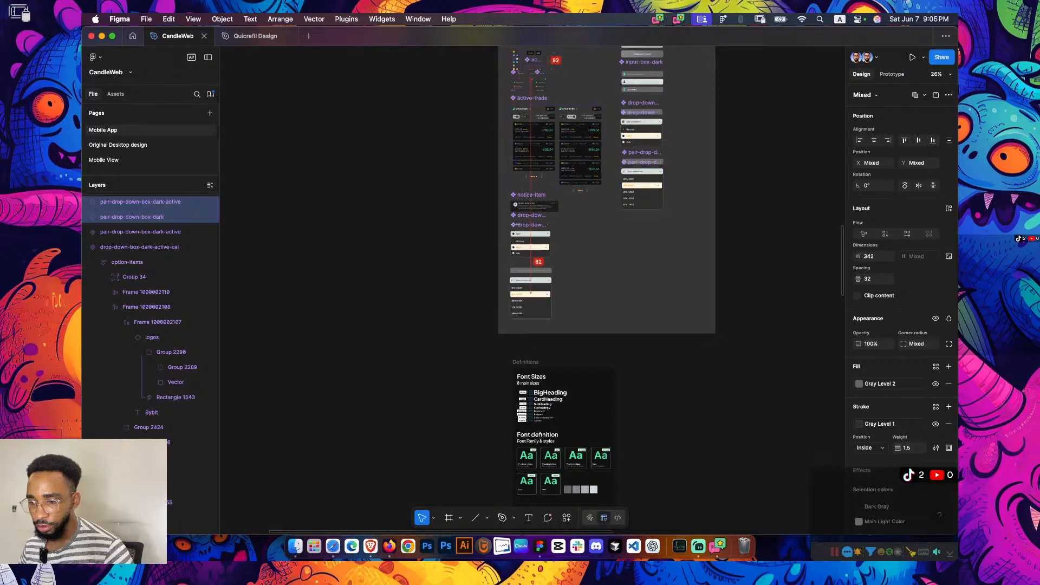
key("Escape")
Detach the two trading-pair dropdown copies, closed and active, from their main components
scroll(530, 292, "up", 5)
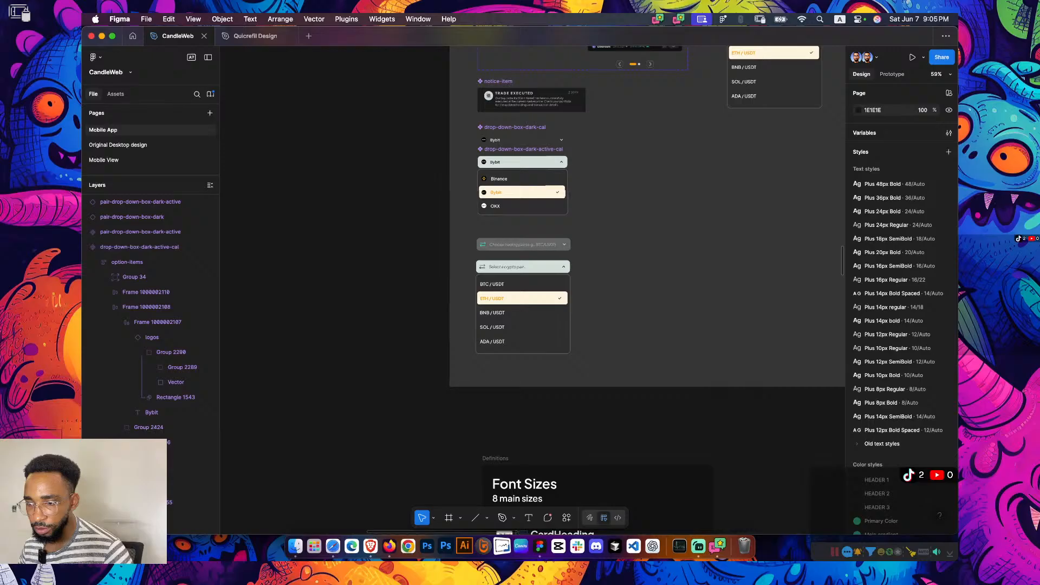
scroll(499, 232, "up", 3)
left_click(498, 247)
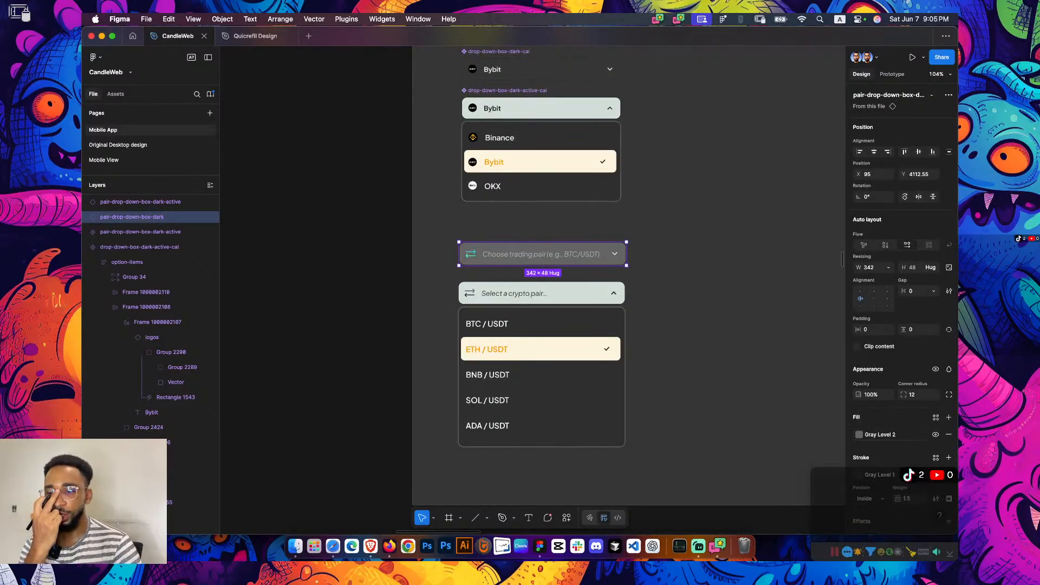
key("alt")
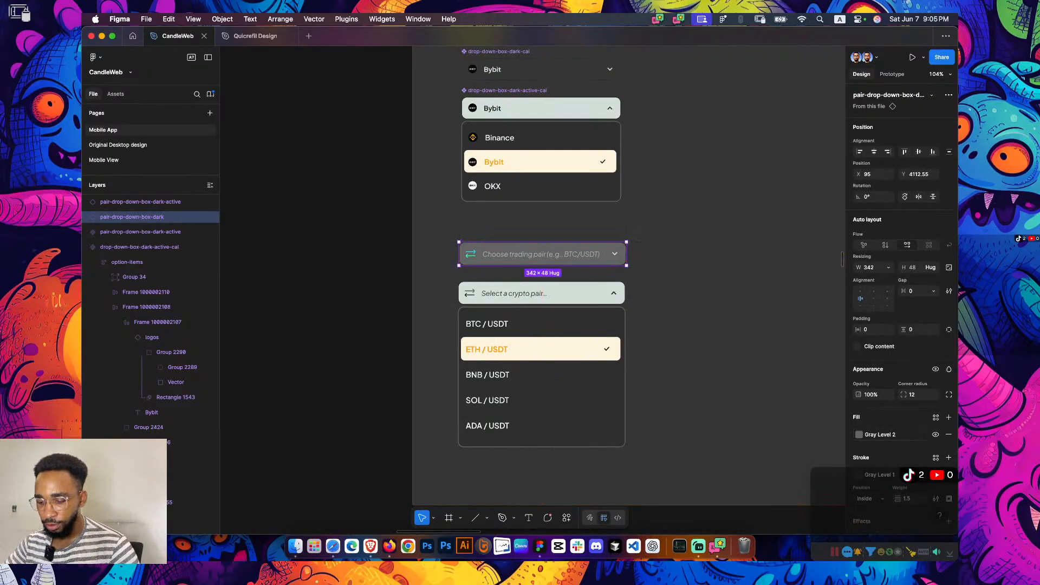
key("alt")
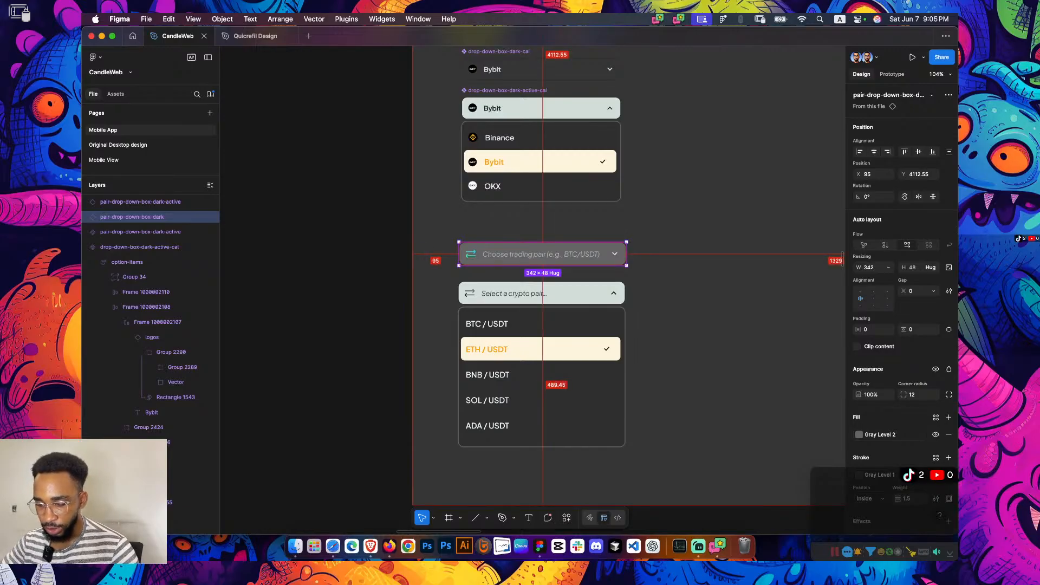
key("alt")
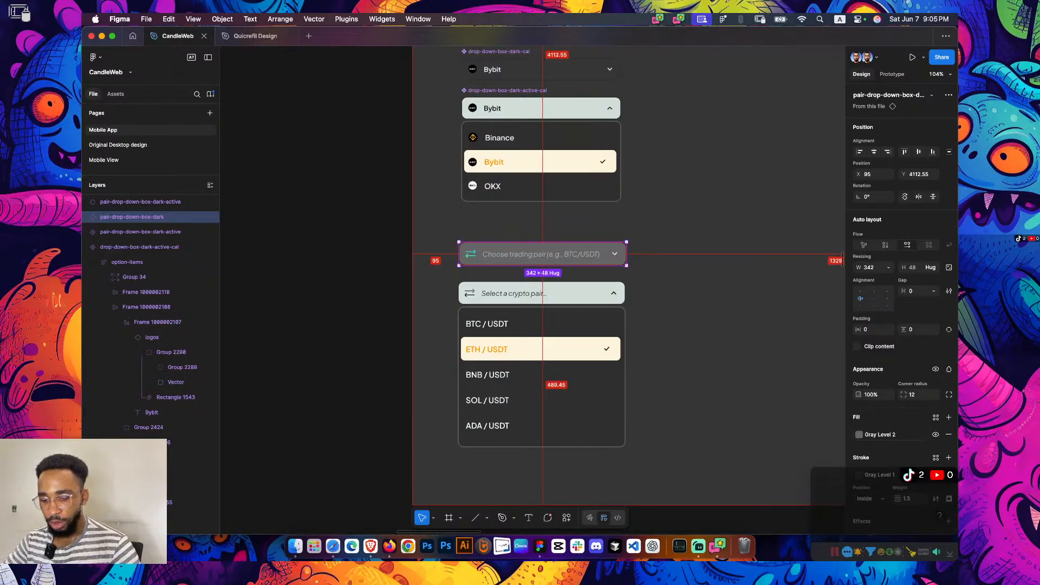
key("super+alt+b")
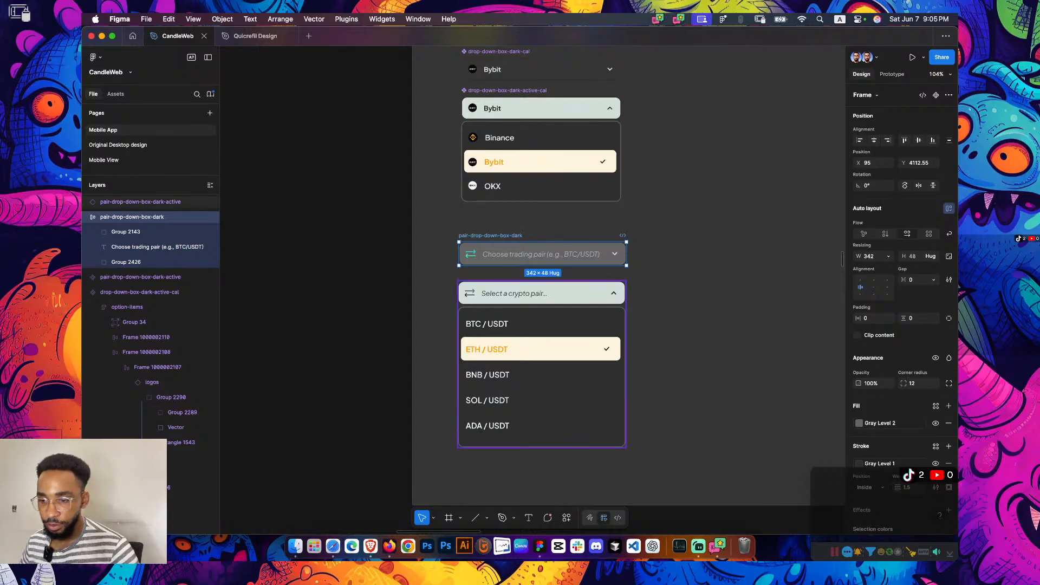
left_click(541, 374)
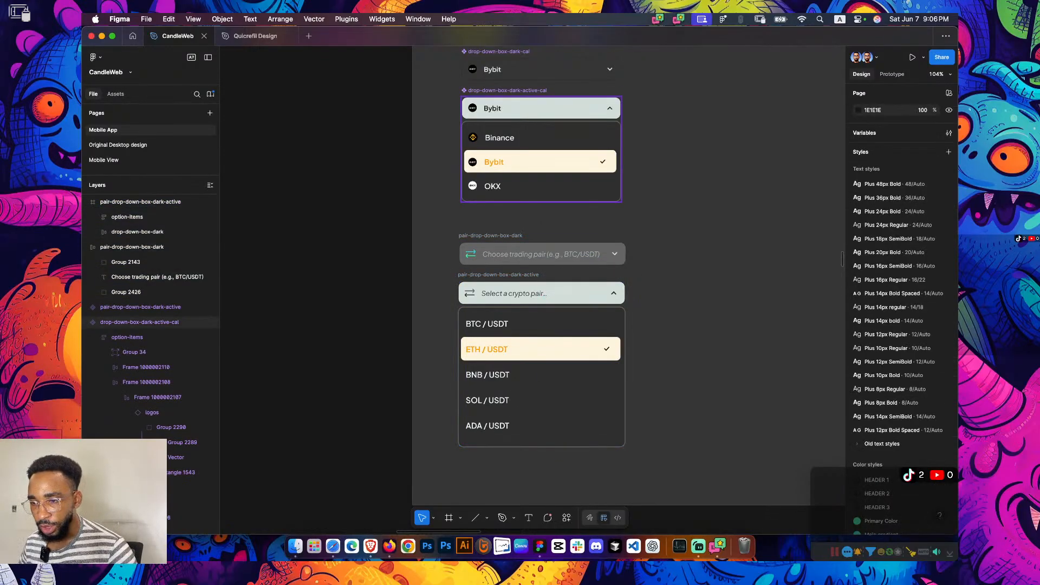
Rename the closed trading-pair dropdown copy pair-drop-down-box-dark-cal, reusing the "cal" suffix from the exchange dropdown's name
left_click(541, 107)
left_click(531, 91)
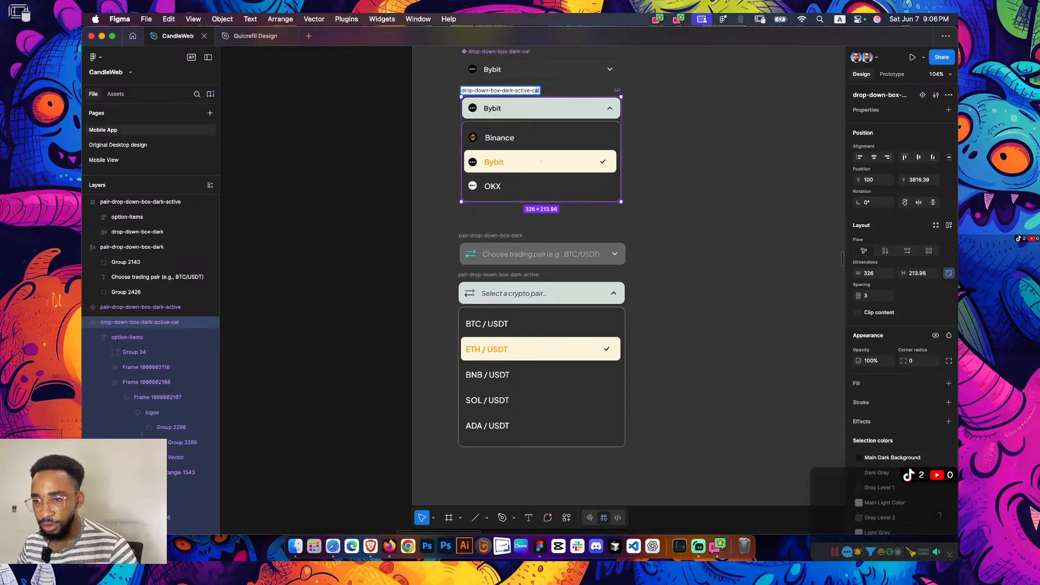
left_click_drag(536, 90, 531, 91)
key("super+c")
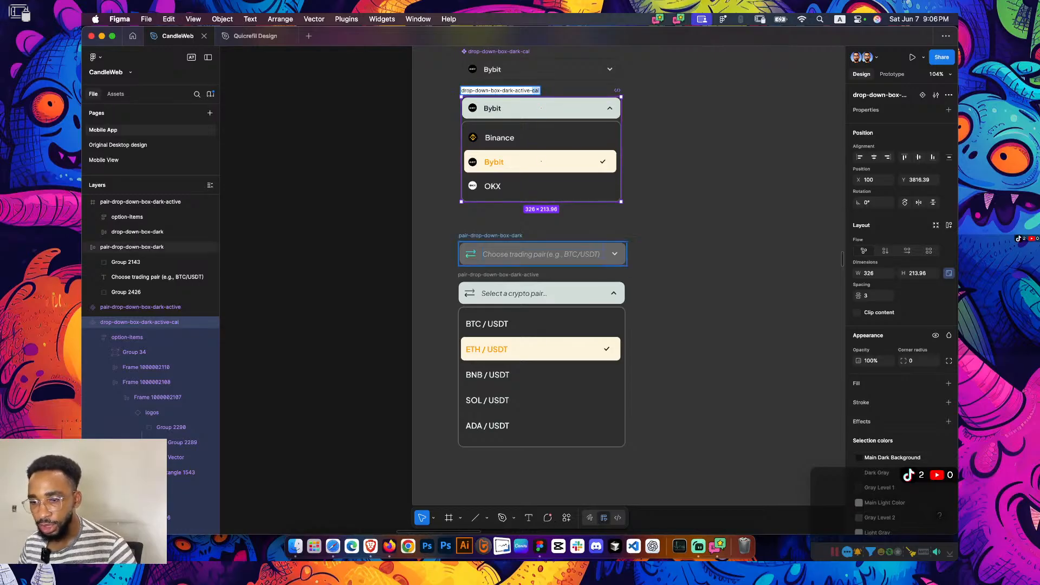
double_click(490, 235)
key("Right")
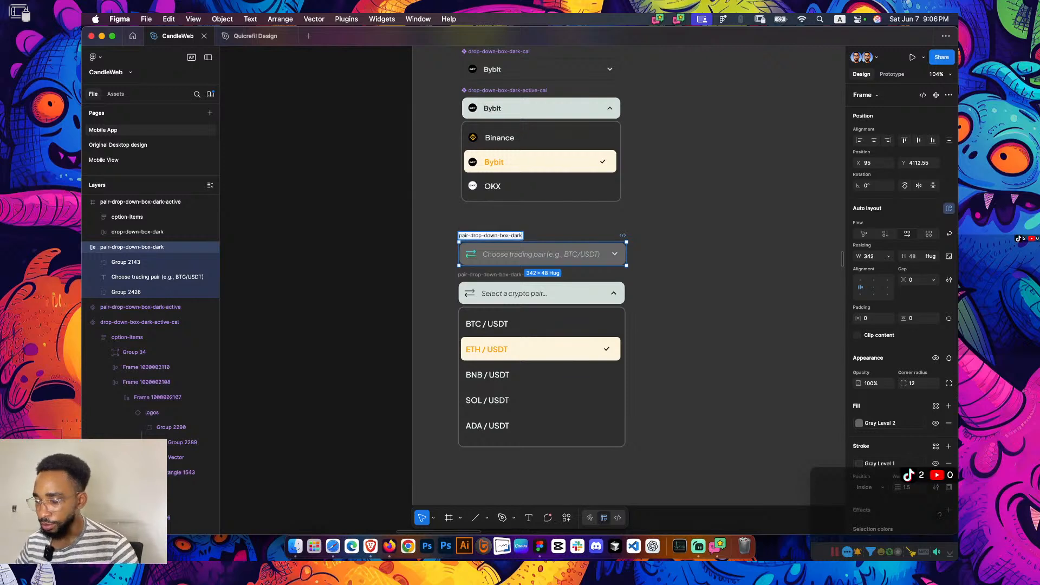
key("super+v")
key("BackSpace")
key("BackSpace")
key("BackSpace")
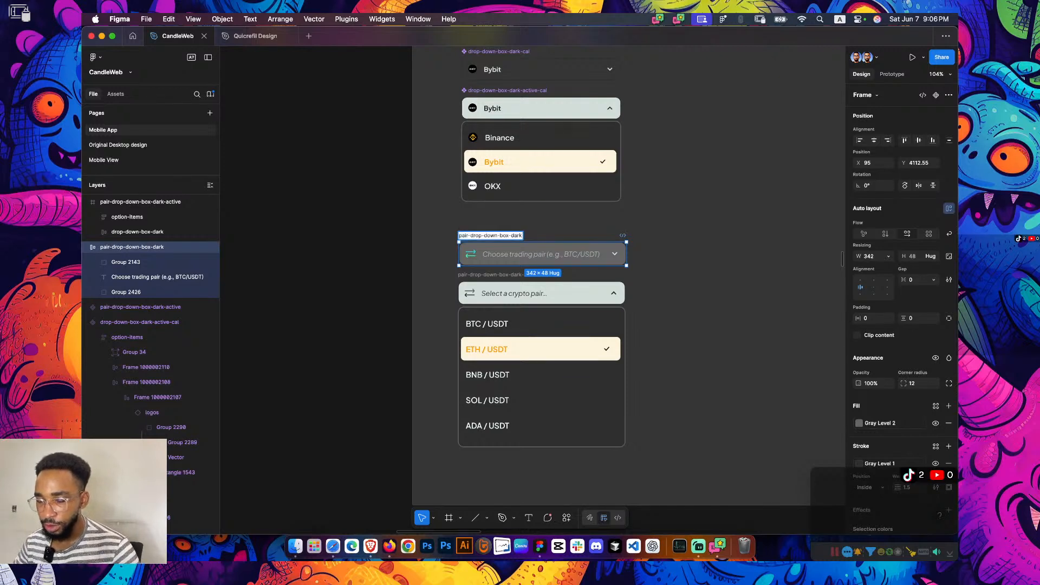
type("-")
key("super+v")
key("Return")
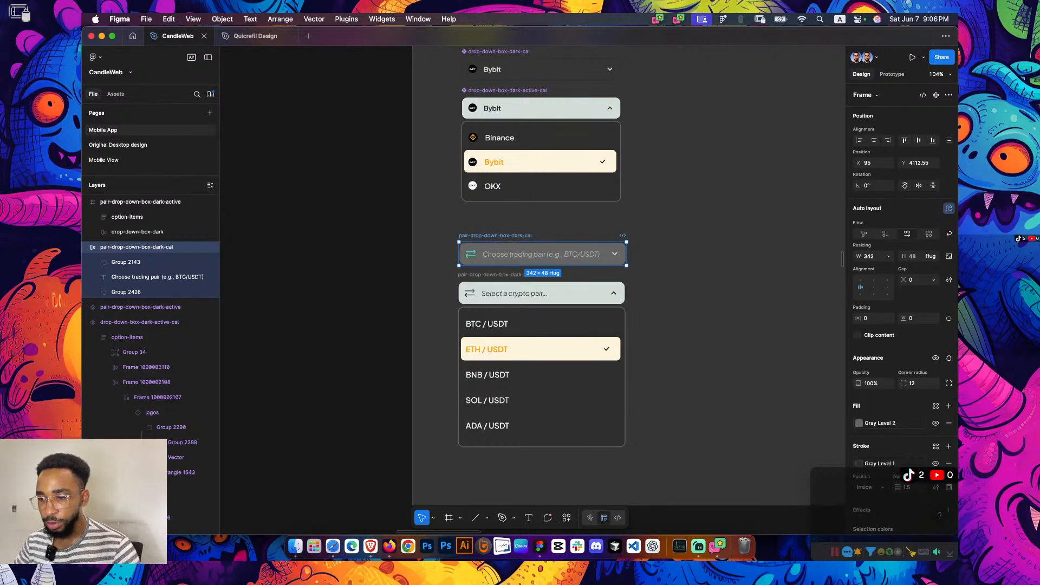
Rename the active trading-pair dropdown copy with the option list pair-drop-down-box-dark-active-cal
left_click(541, 377)
key("super+r")
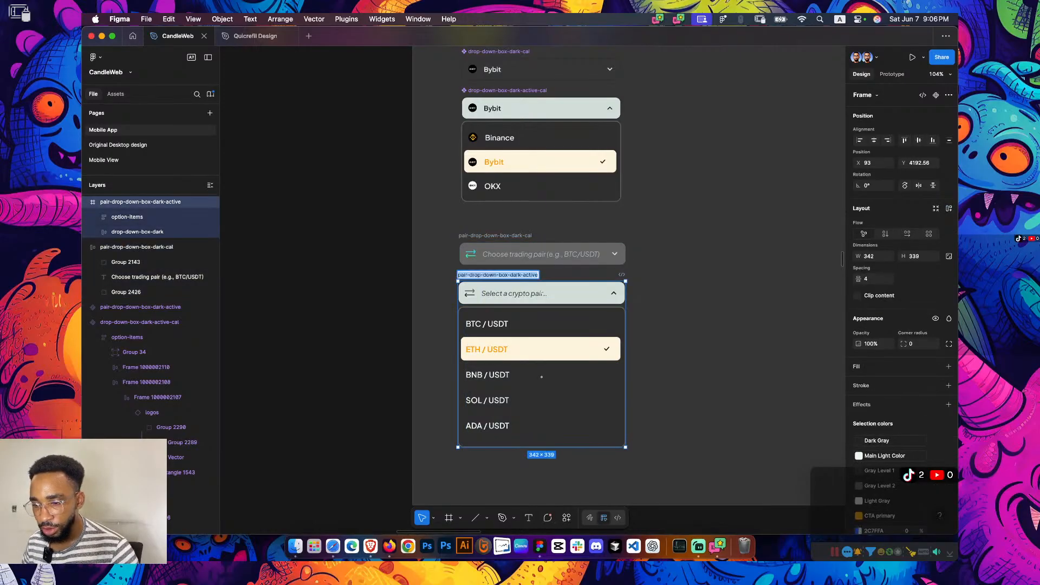
key("Right")
type("-")
key("super+v")
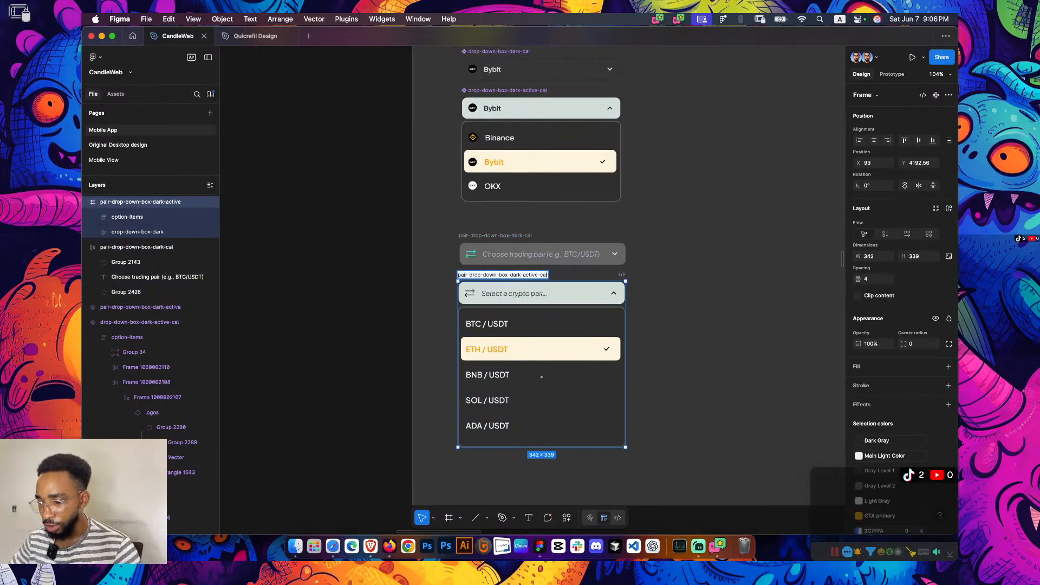
key("Return")
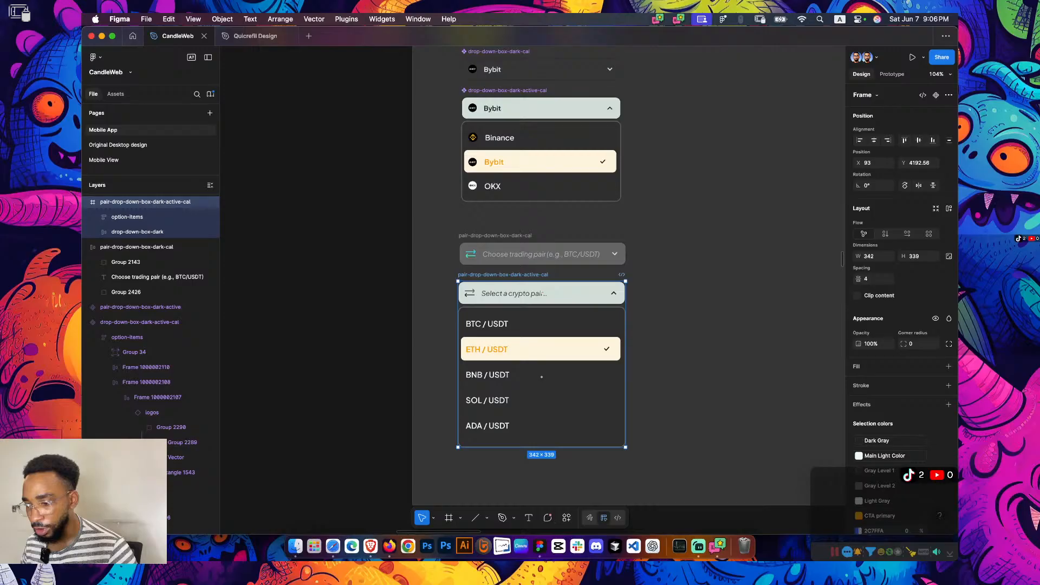
key("Escape")
Hide the Gray Level 2 fill of the closed pair-drop-down-box-dark-cal frame, matching the closed exchange dropdown's style
scroll(542, 376, "up", 5)
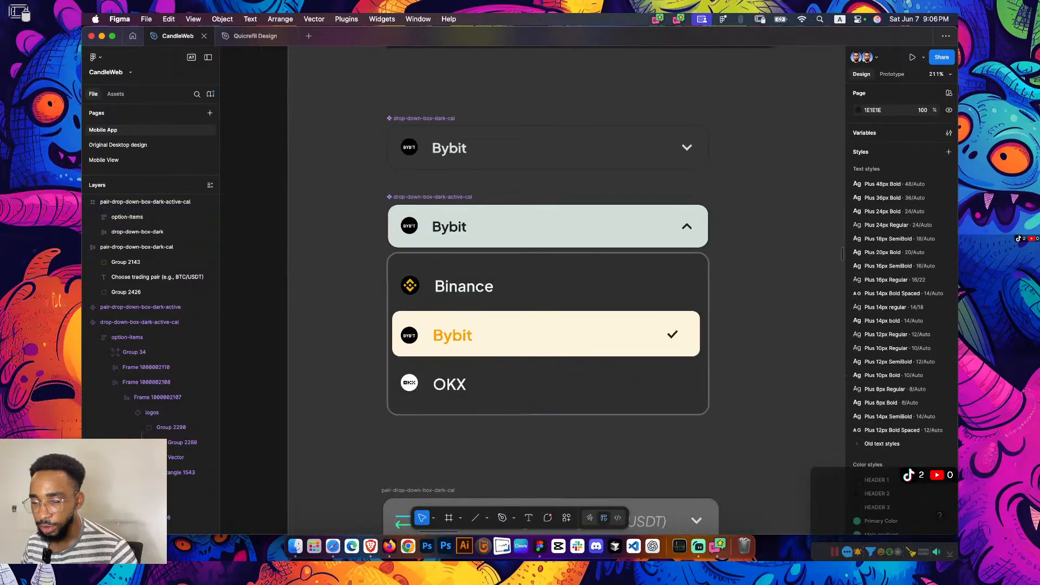
left_click(424, 118)
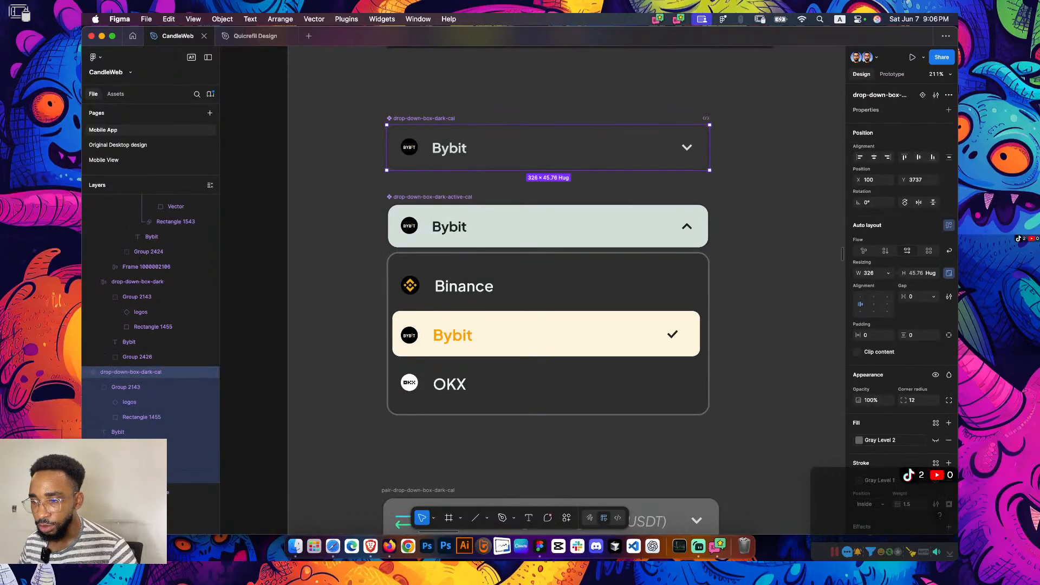
scroll(542, 287, "down", 2)
scroll(541, 287, "right", 2)
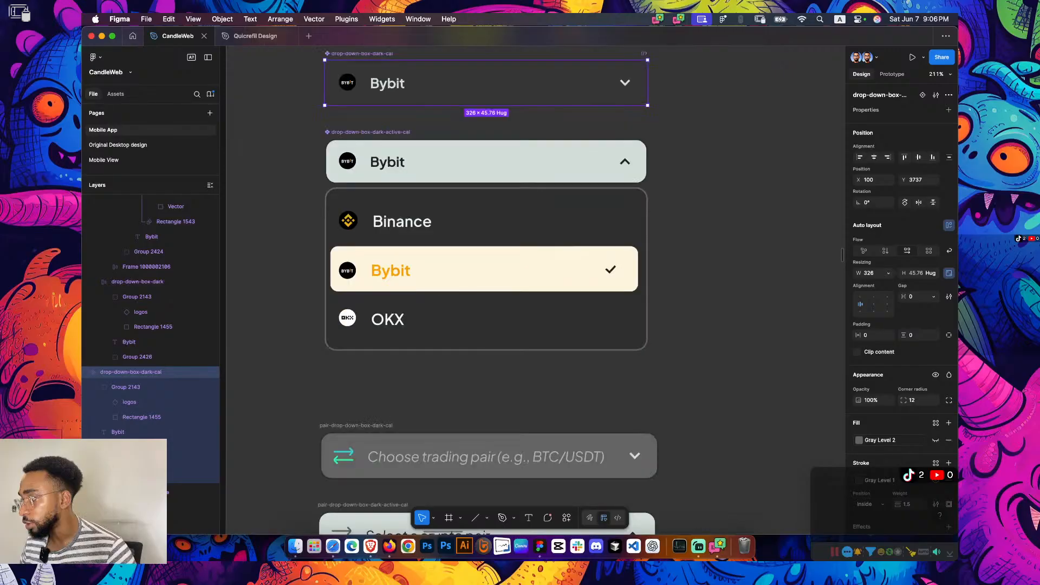
scroll(535, 287, "down", 1)
key("alt")
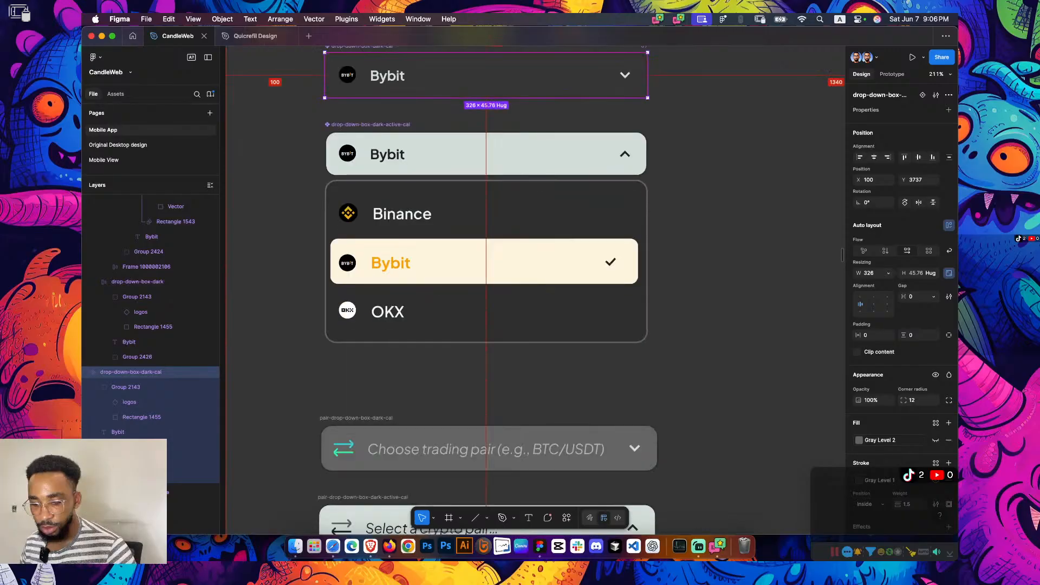
scroll(493, 293, "down", 5)
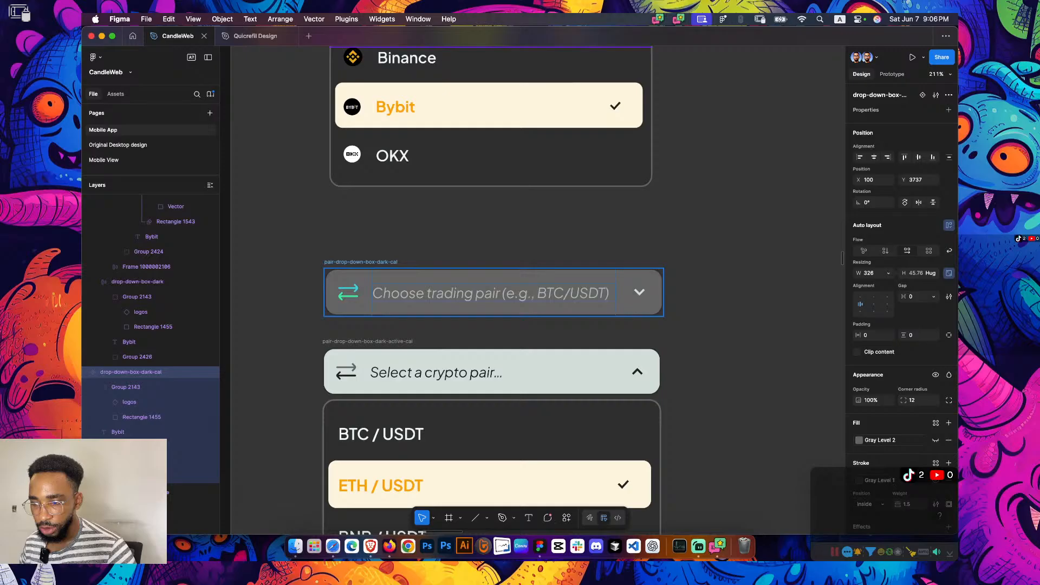
left_click(372, 292)
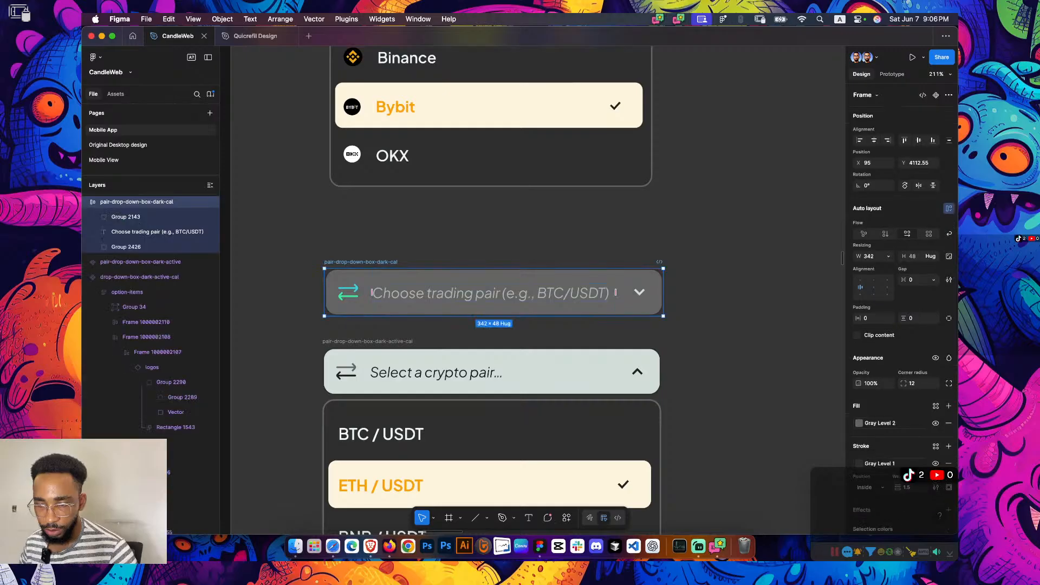
left_click(935, 423)
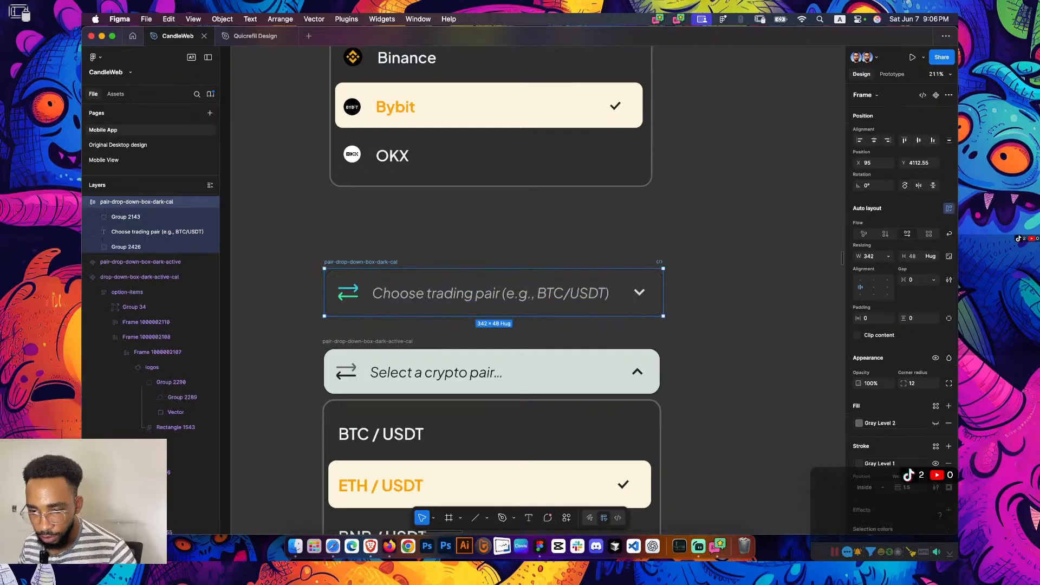
Set the corner radius of the closed pair-drop-down-box-dark-cal frame to 20
scroll(899, 325, "down", 3)
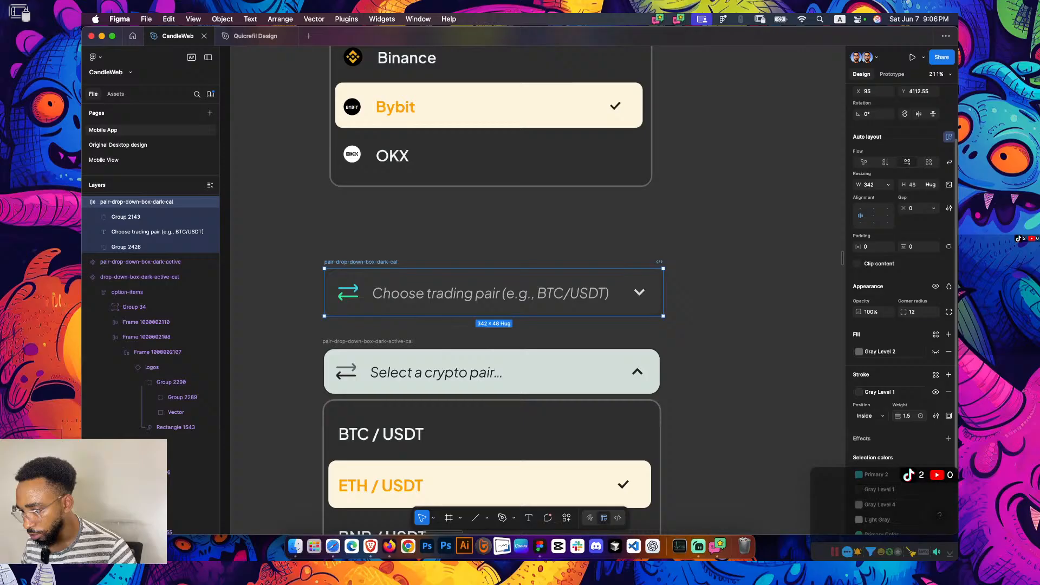
left_click(915, 312)
type("20")
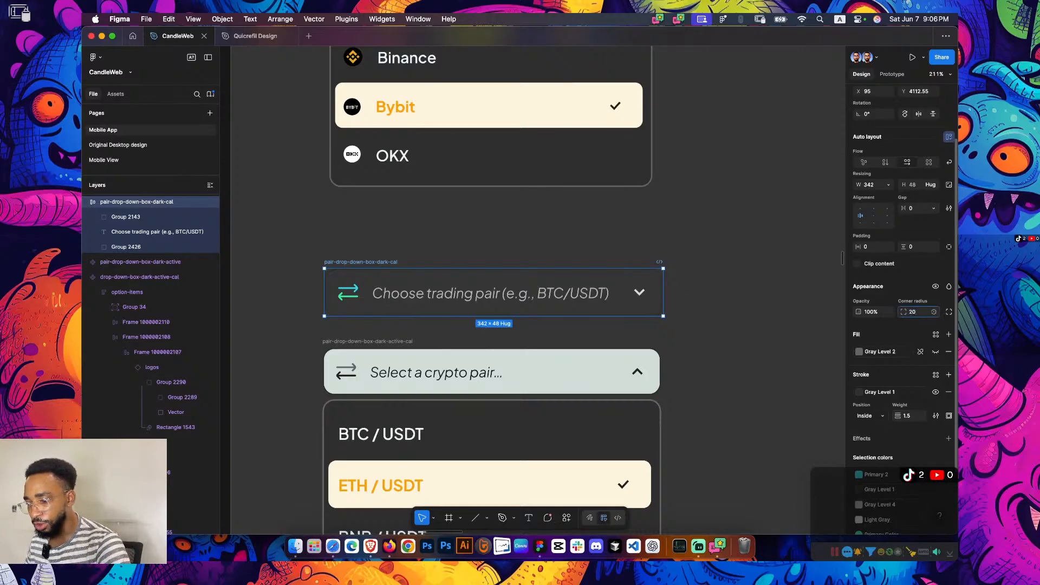
key("Escape")
scroll(533, 290, "down", 2)
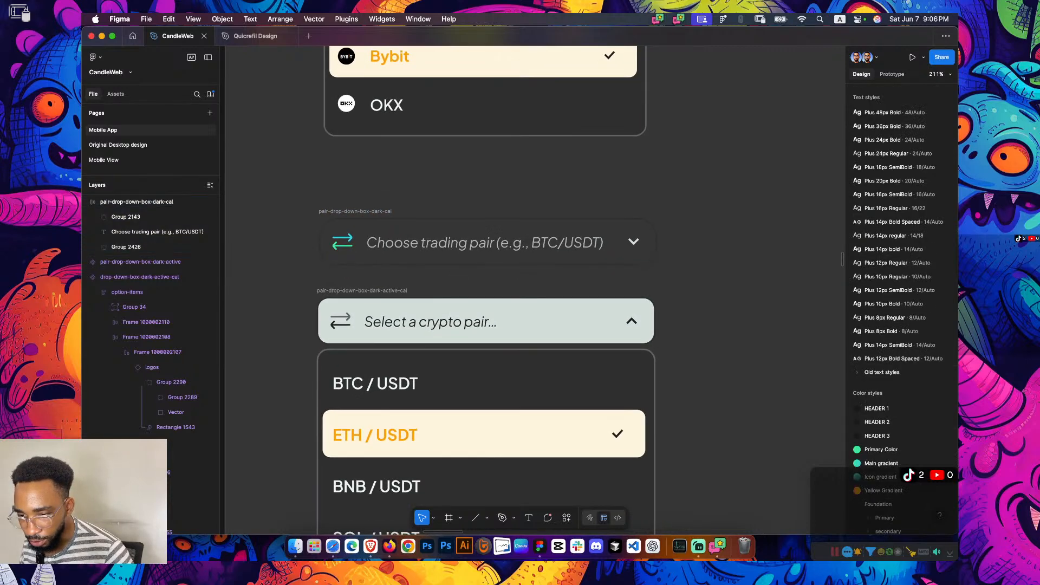
Set the corner radius of the closed trading pair dropdown frame to 30
scroll(533, 289, "down", 1)
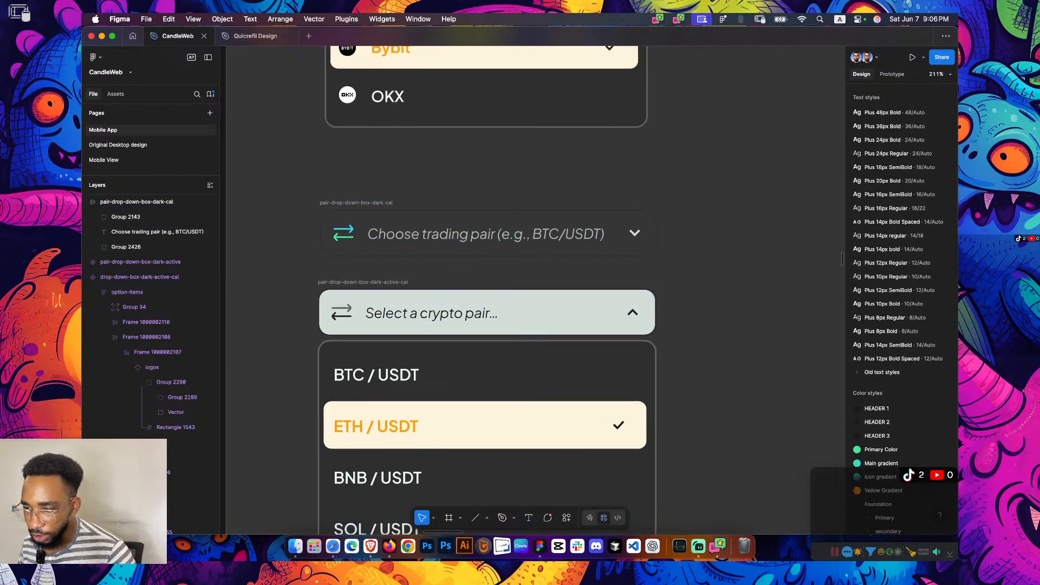
double_click(485, 233)
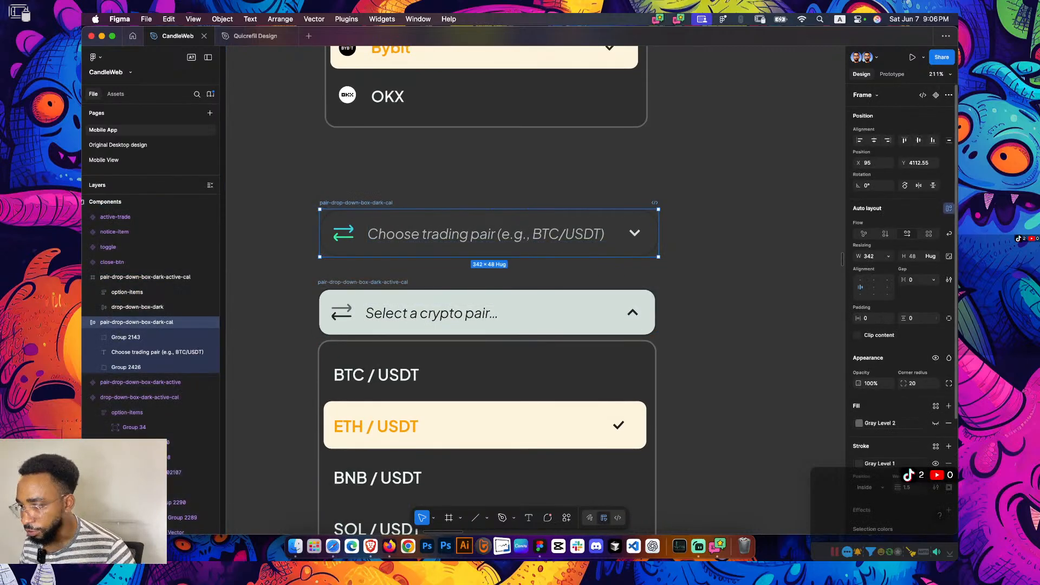
left_click(918, 383)
type("30")
key("Return")
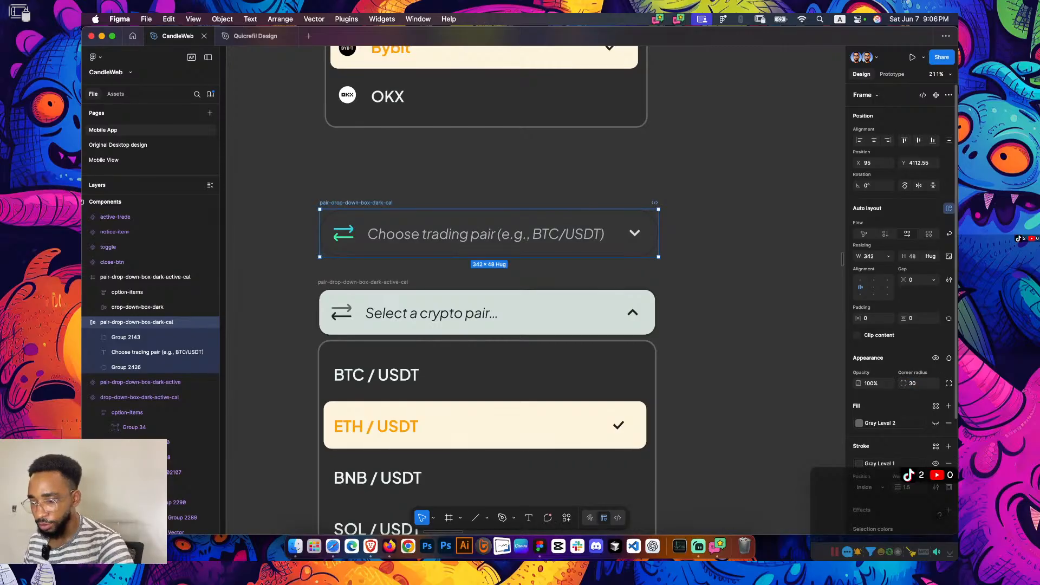
key("Escape")
Set the corner radius of the "Select a crypto pair..." header in the open pair dropdown to 30
scroll(487, 324, "down", 1)
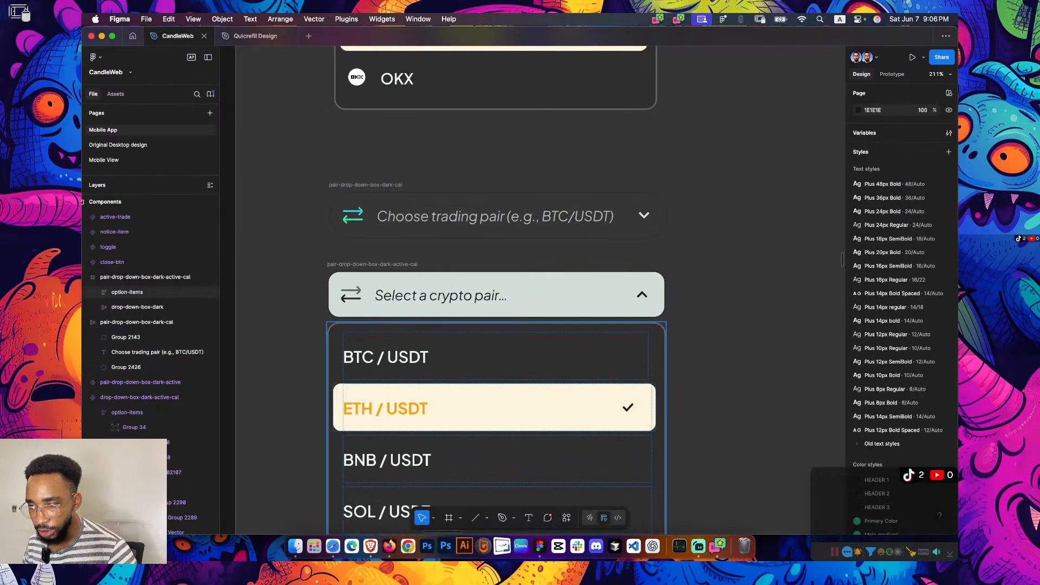
left_click(372, 264)
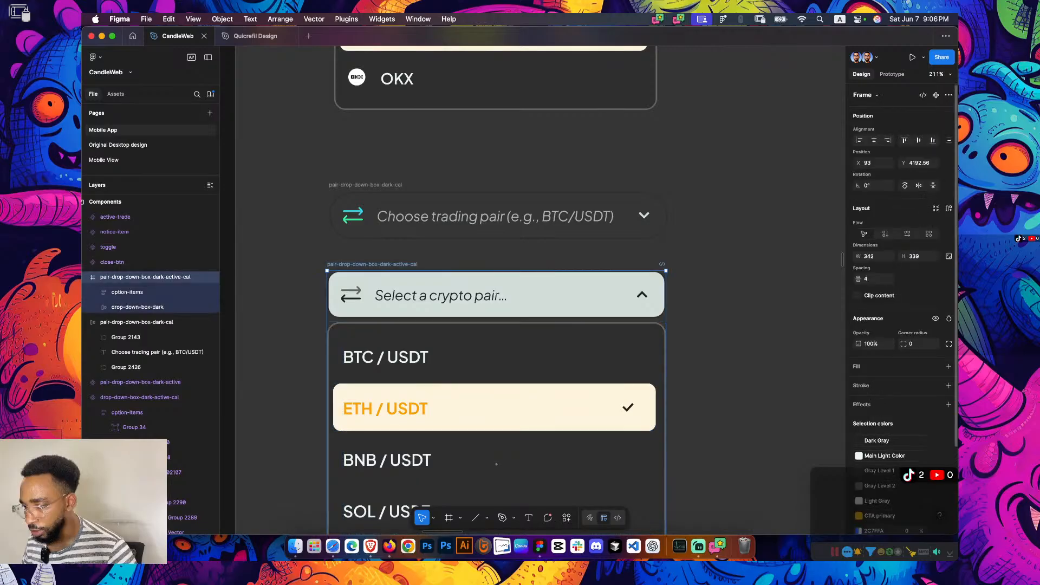
left_click(496, 295)
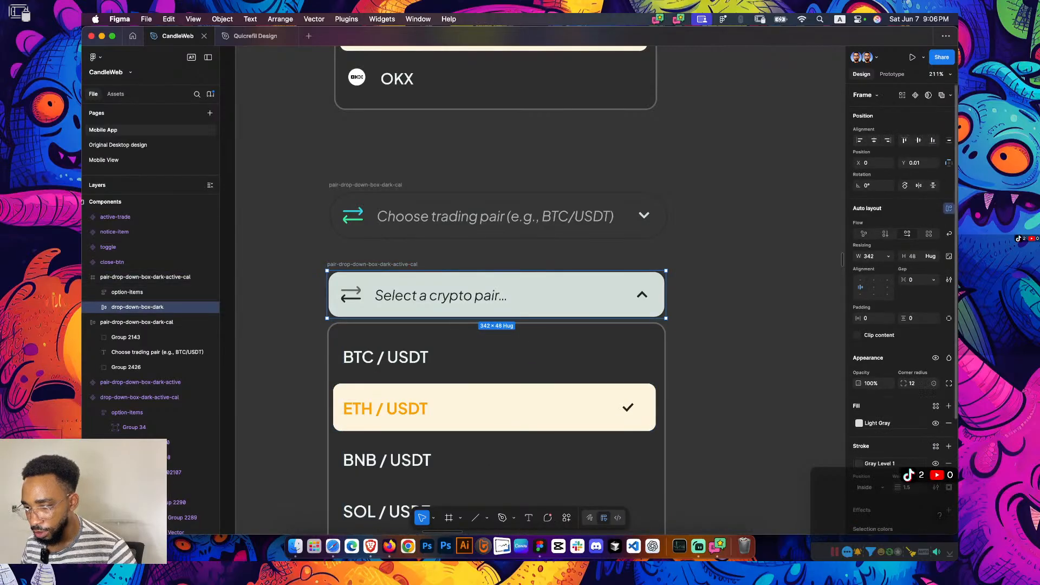
left_click(913, 383)
type("30")
key("Return")
key("Escape")
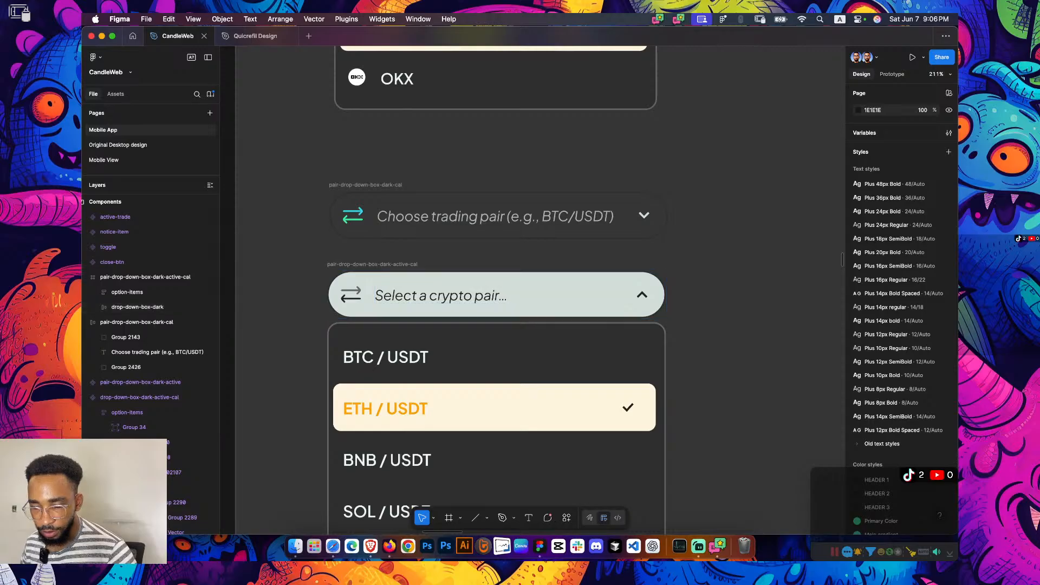
Try a corner radius of 16 on the list of pair options in the open dropdown
left_click(496, 252)
scroll(496, 252, "down", 3)
left_click(496, 252)
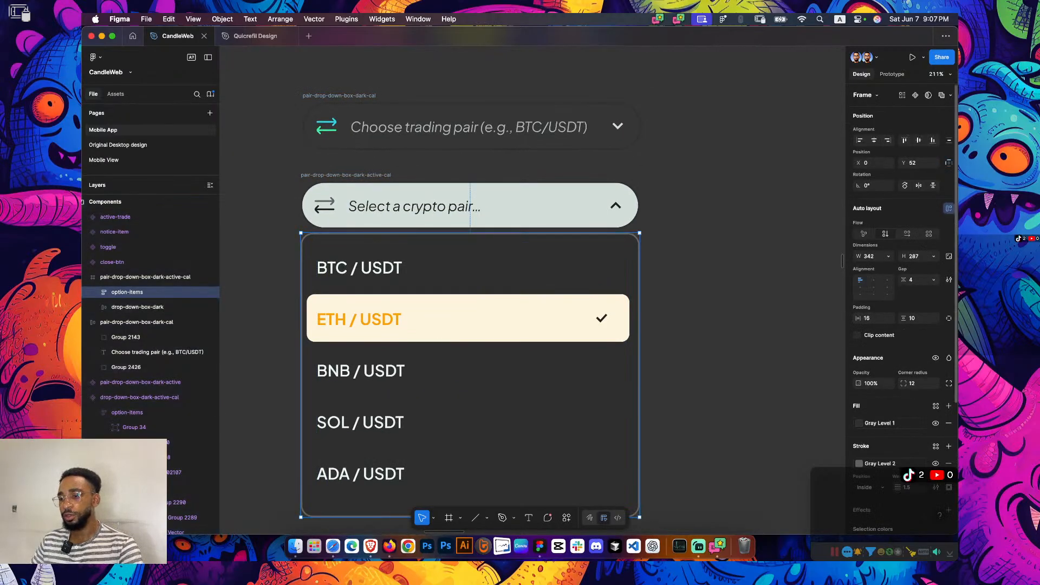
left_click(918, 383)
type("16")
key("Return")
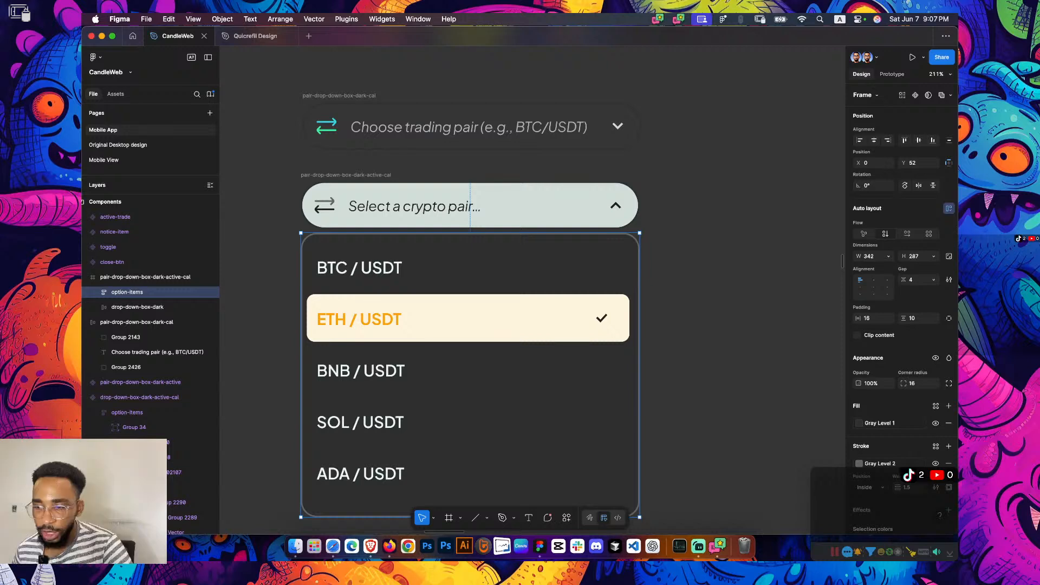
key("super+z")
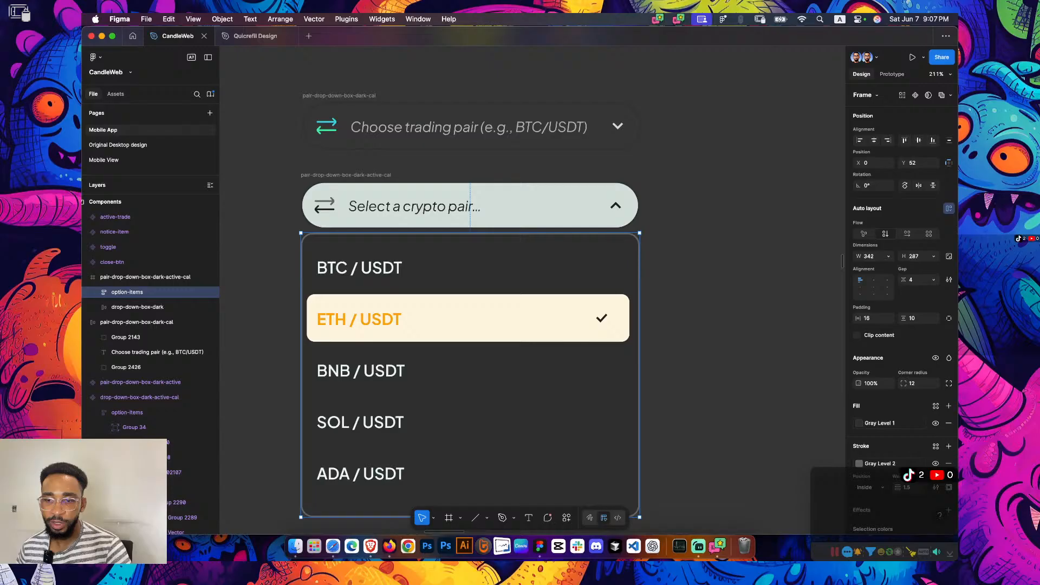
key("Escape")
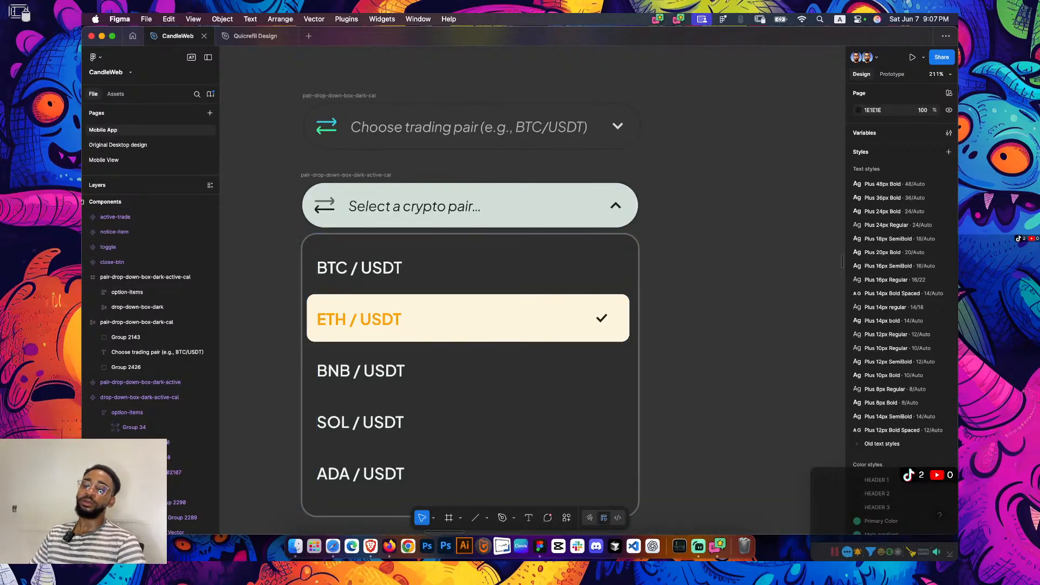
Scale the closed trading pair dropdown proportionally to a width of 326, matching the Bybit dropdown component
scroll(670, 274, "down", 5)
scroll(670, 275, "up", 3)
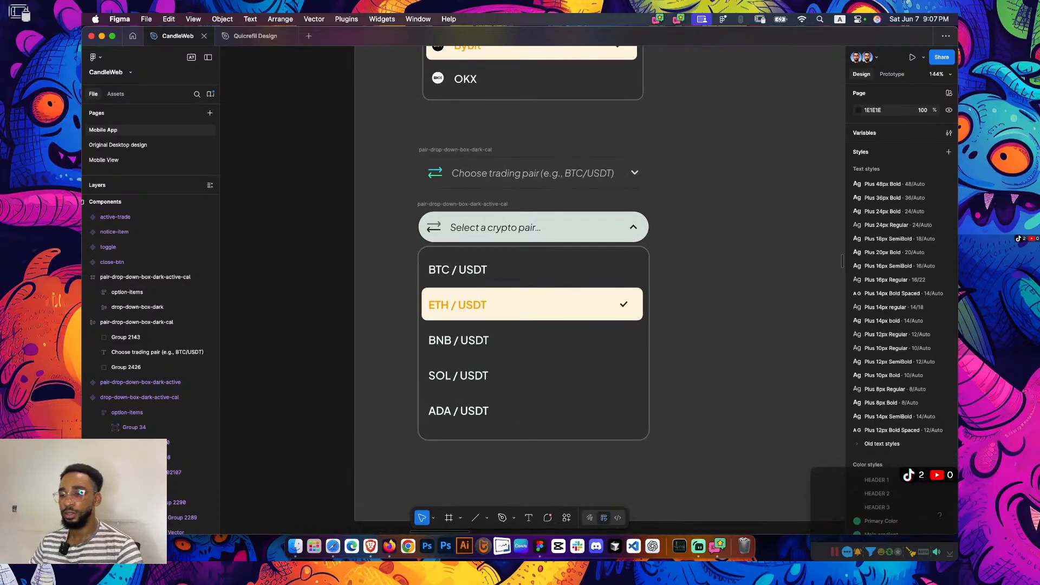
scroll(532, 281, "up", 3)
left_click(522, 201)
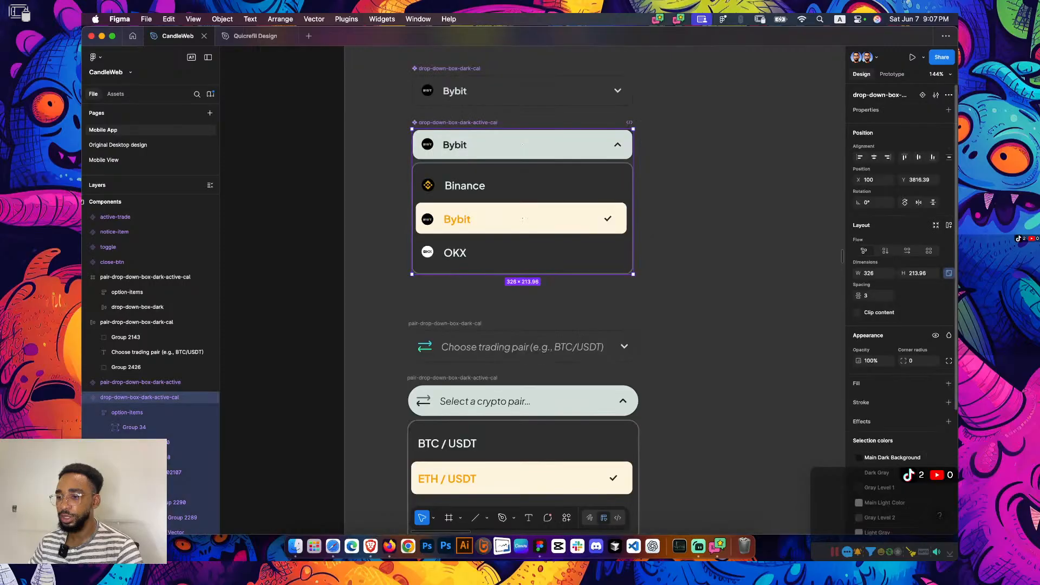
scroll(522, 324, "down", 2)
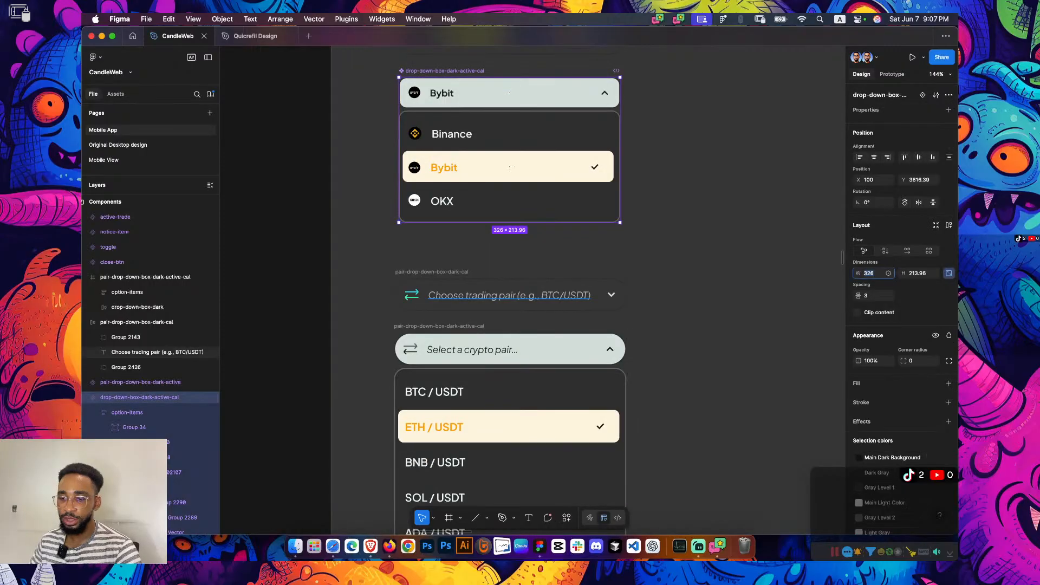
left_click(563, 297)
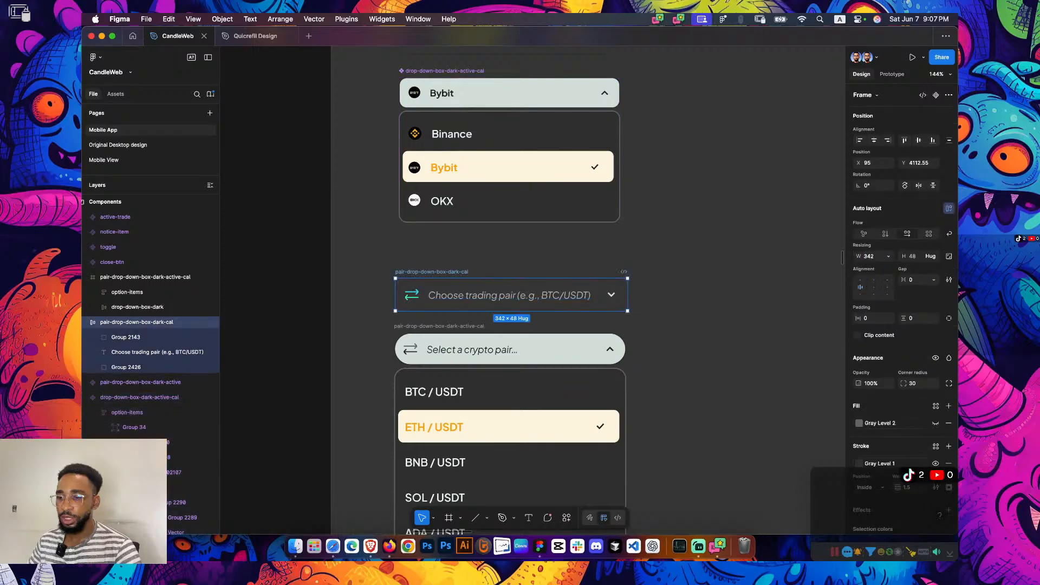
key("k")
left_click(872, 320)
type("326")
key("Return")
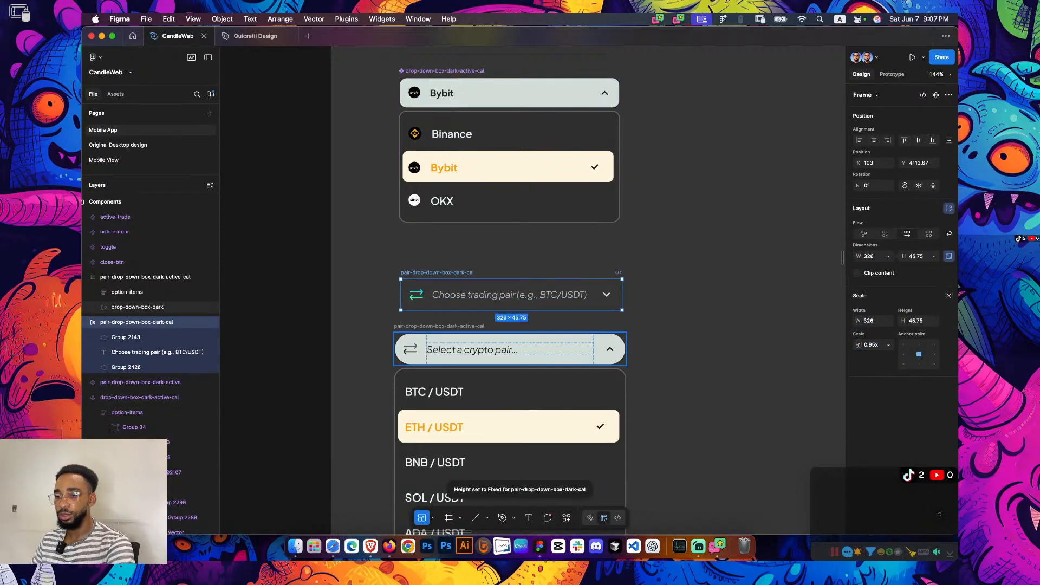
Scale the open pair dropdown to a width of 326 and align it directly beneath the closed one
left_click(439, 325)
left_click(873, 343)
type("326")
key("Return")
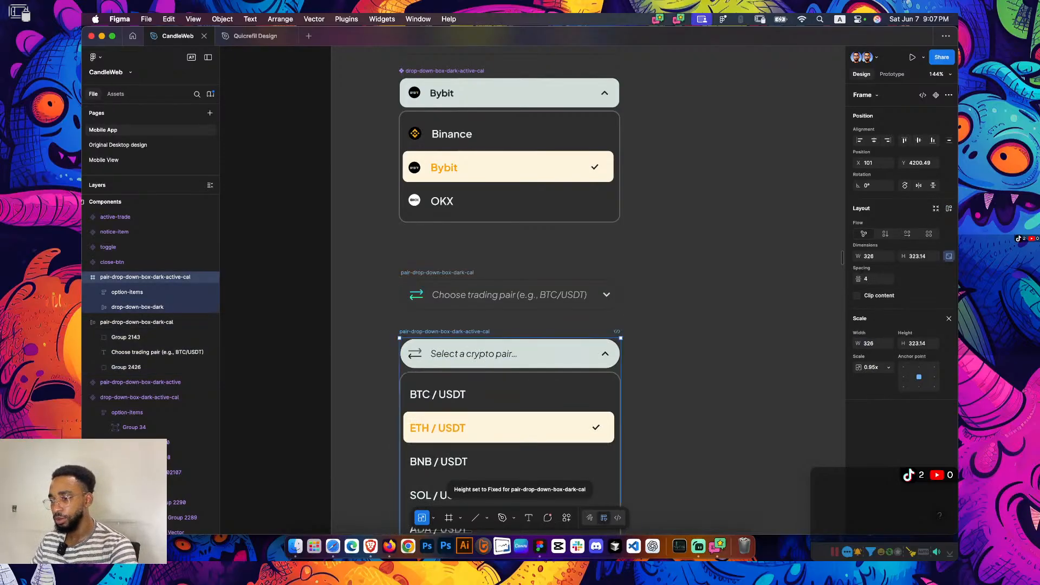
key("Escape")
left_click_drag(444, 331, 445, 326)
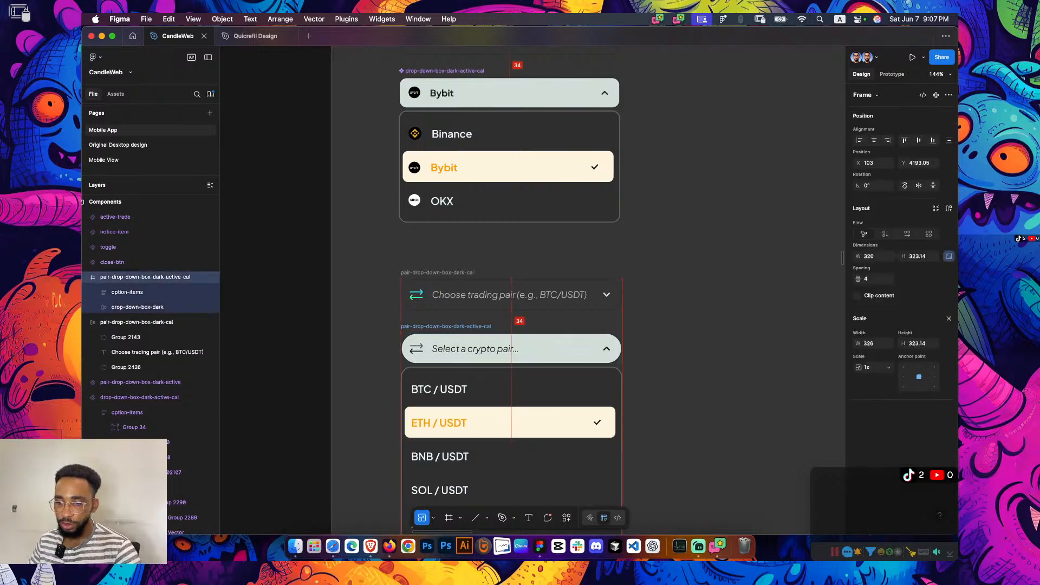
key("Escape")
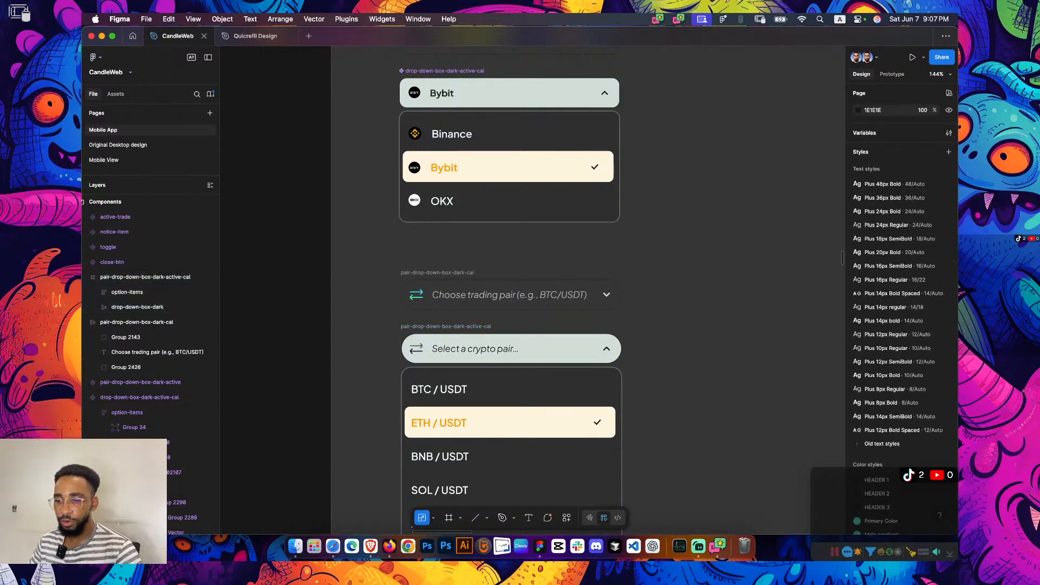
left_click(437, 273)
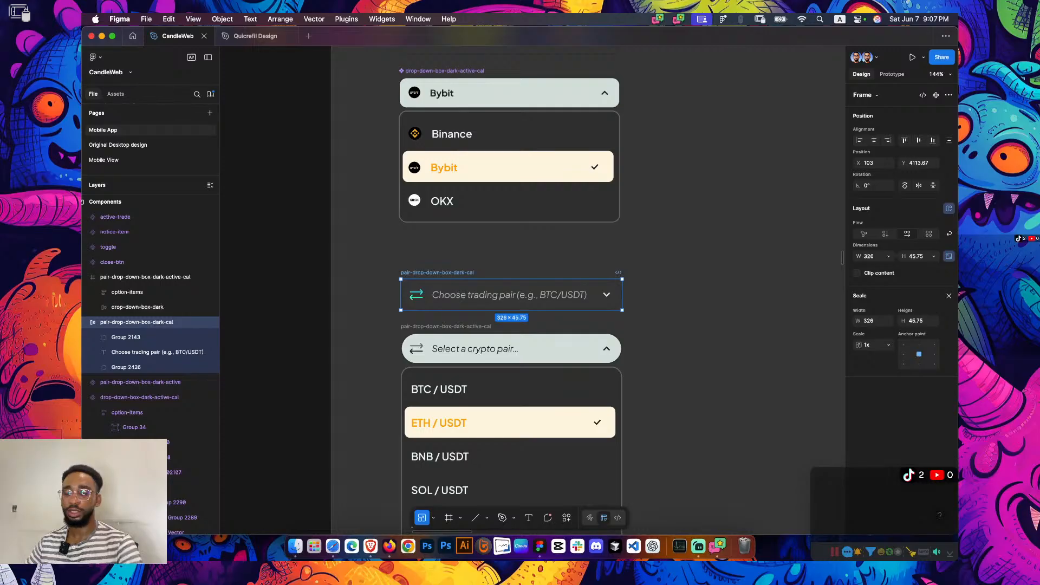
key("Escape")
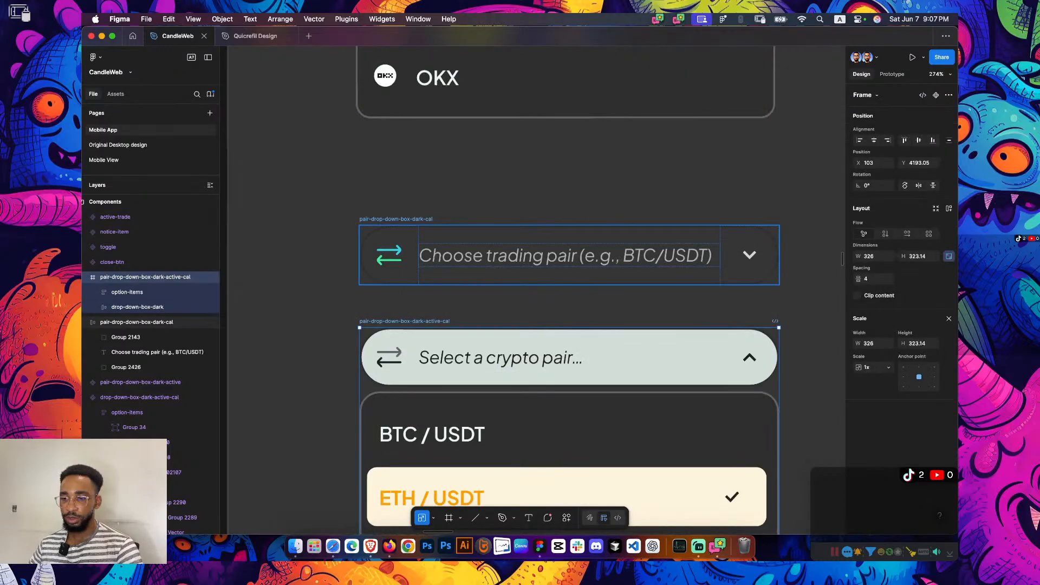
left_click(396, 219)
left_click(404, 321, "shift")
scroll(395, 344, "down", 3)
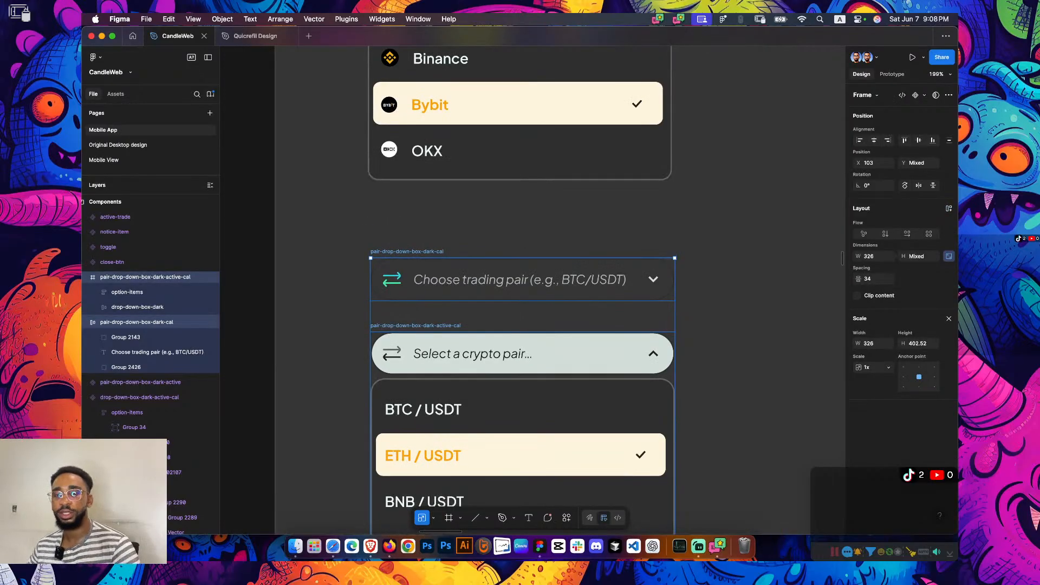
scroll(504, 287, "down", 3)
scroll(504, 287, "up", 2)
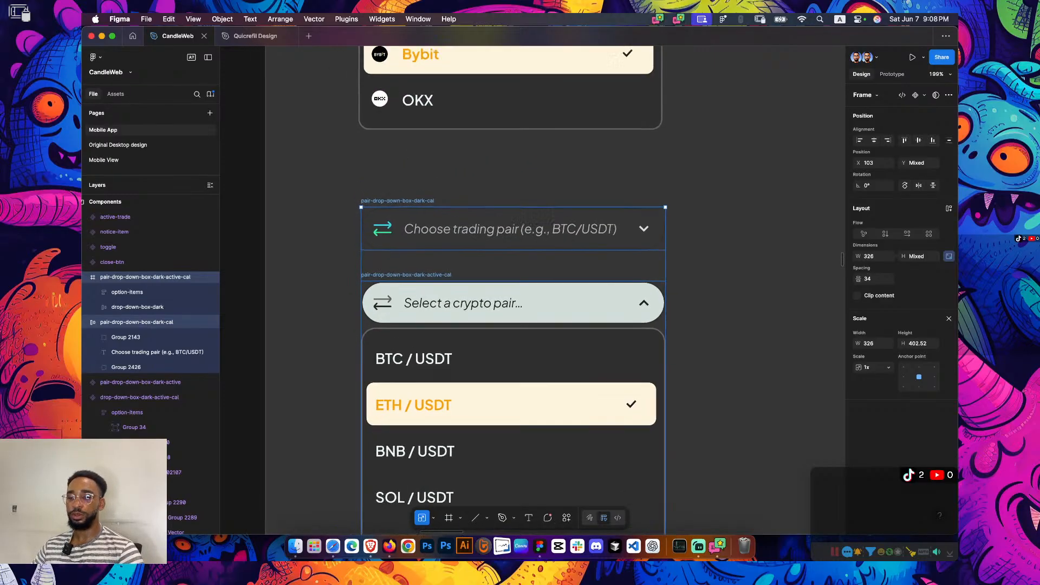
key("Escape")
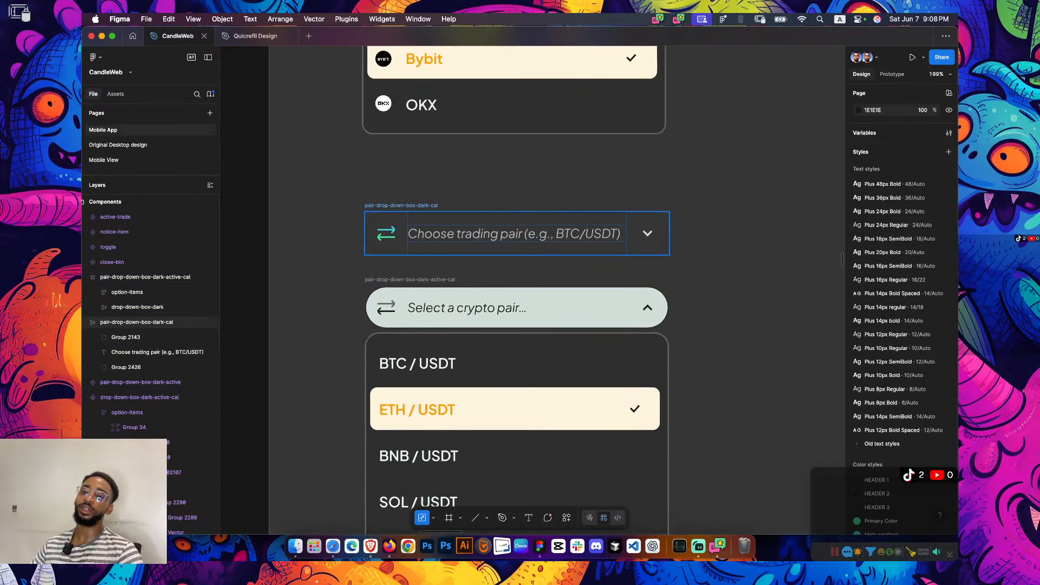
Convert the closed and the open trading pair dropdown frames into two separate components
left_click(514, 233)
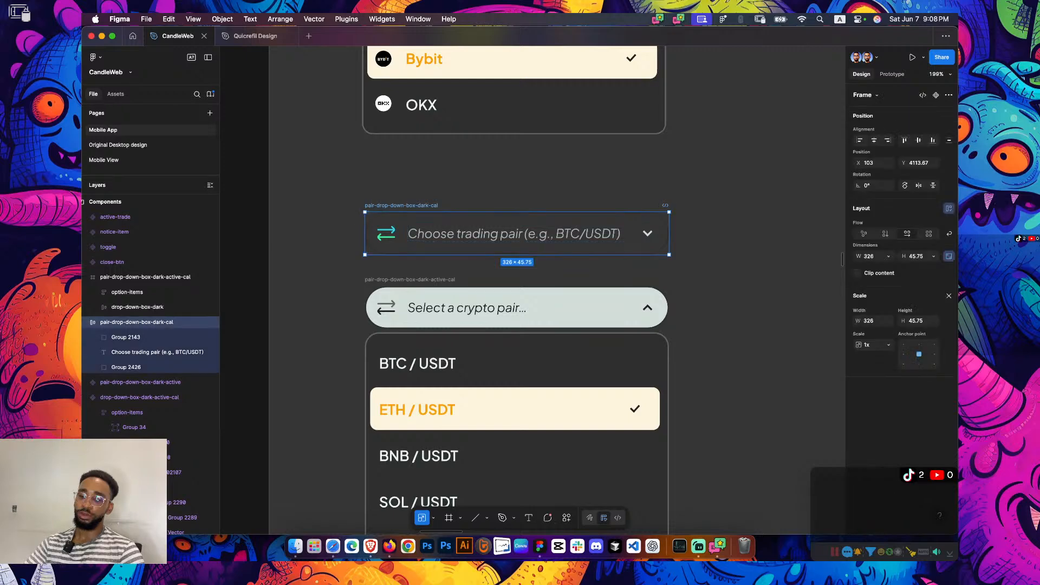
key("super+alt+k")
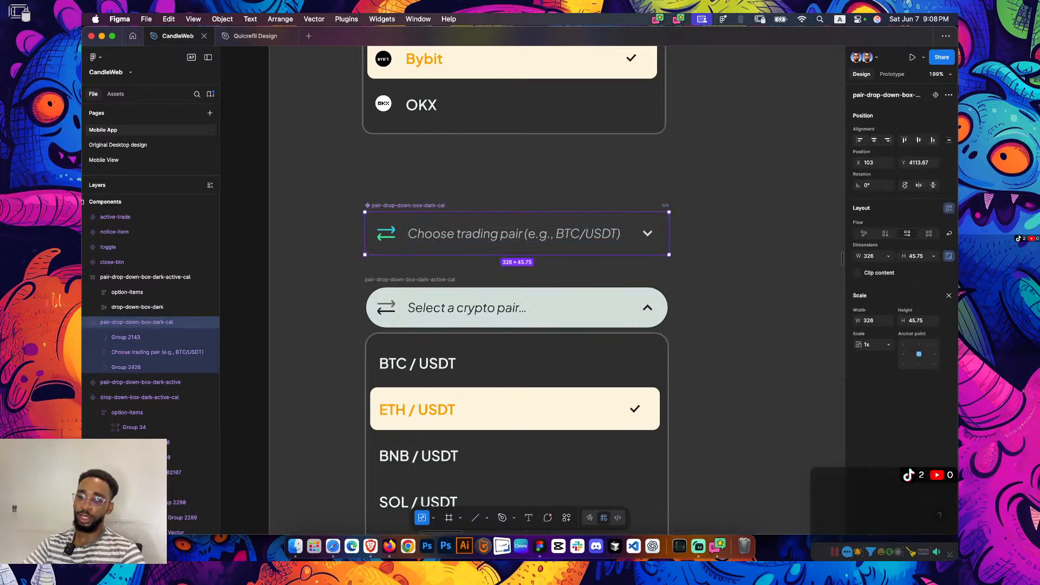
left_click(409, 279)
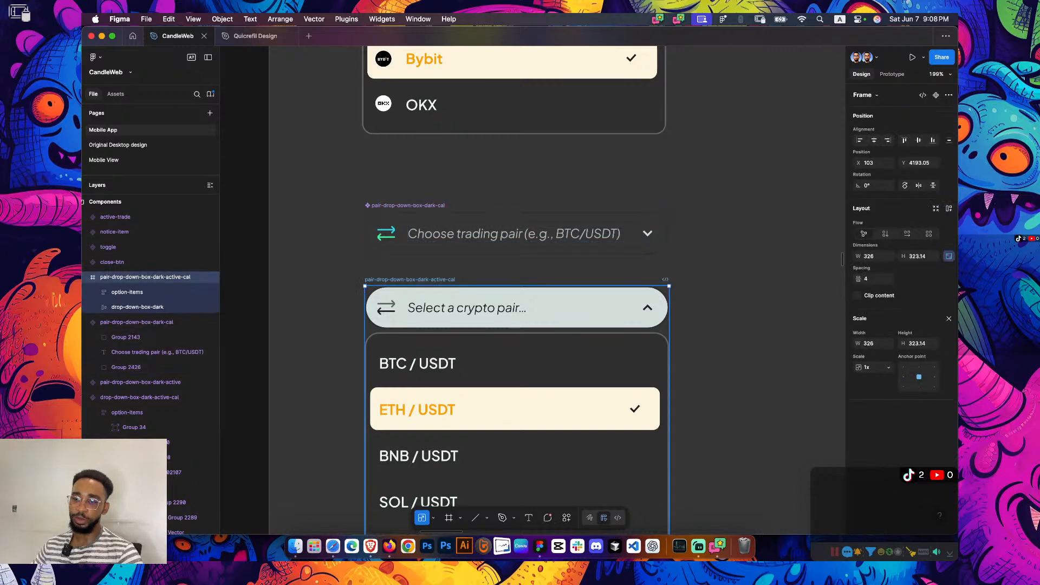
key("super+alt+k")
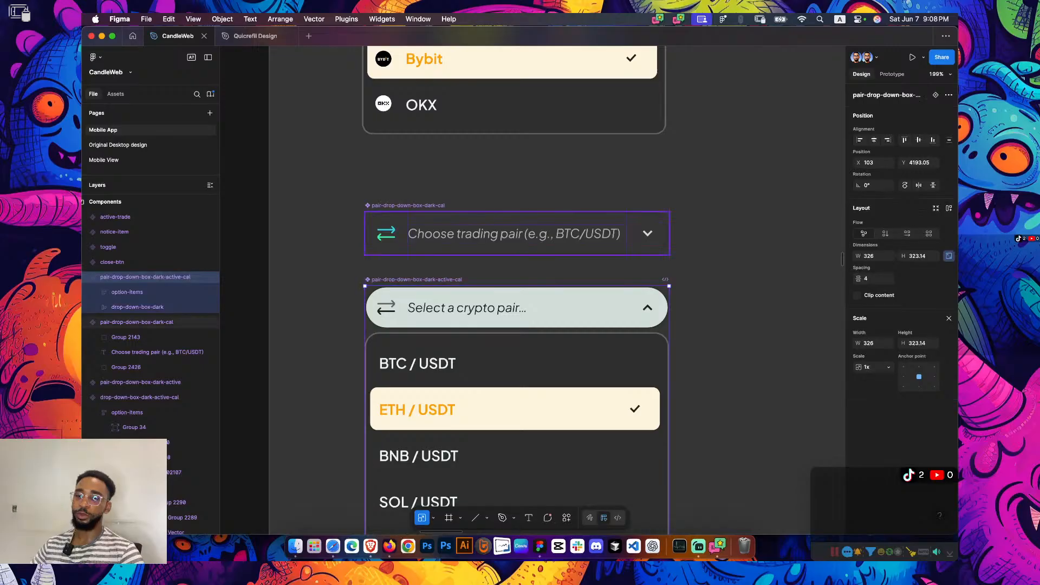
Copy the closed trading pair dropdown component into the Subscription screen's calculator section, centred below the Amount field
left_click(516, 233)
key("super+c")
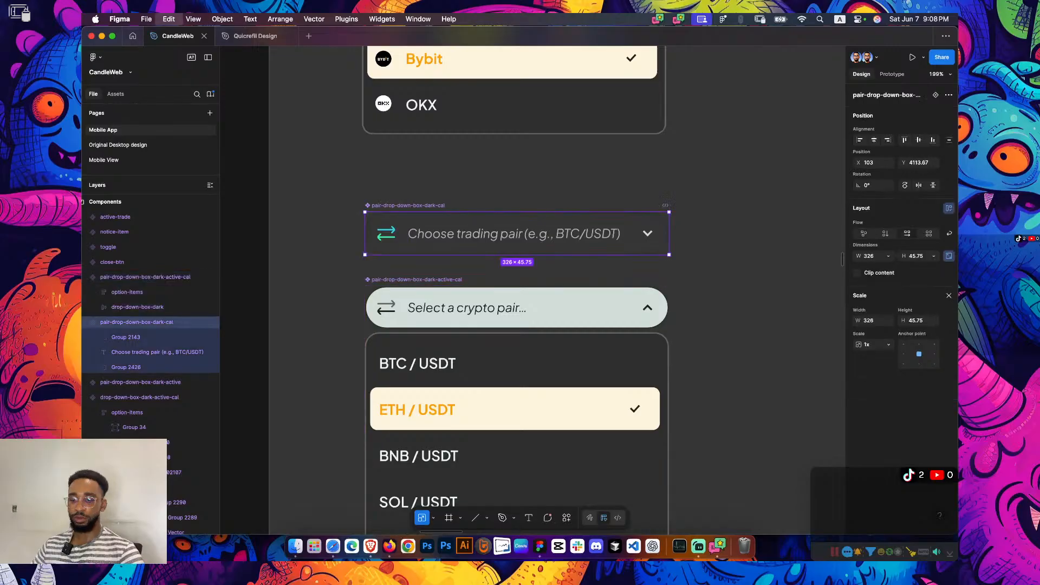
scroll(532, 290, "down", 5)
scroll(532, 289, "down", 10)
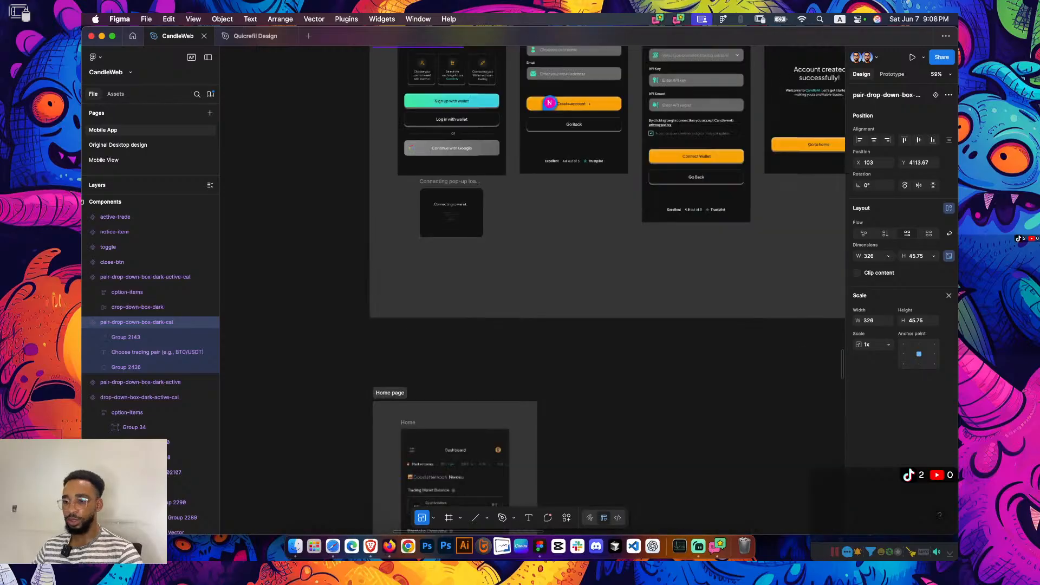
scroll(532, 290, "down", 10)
scroll(532, 289, "down", 5)
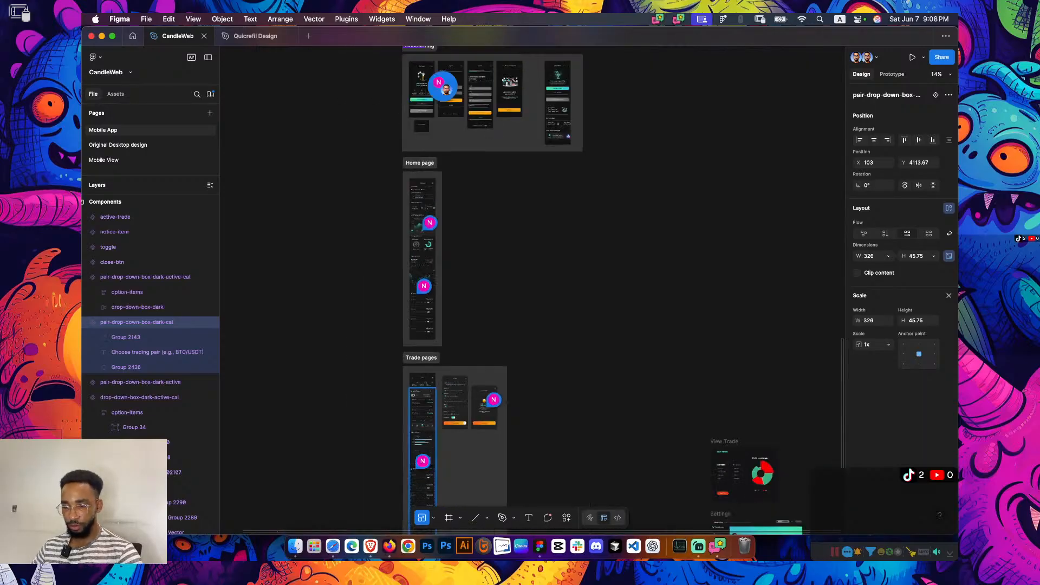
scroll(532, 290, "down", 5)
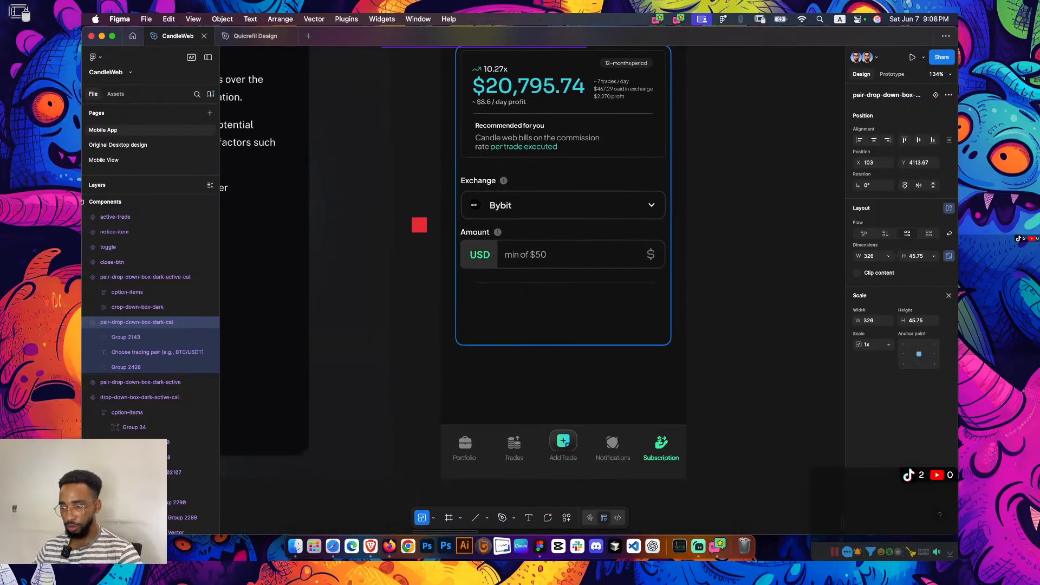
left_click(563, 303)
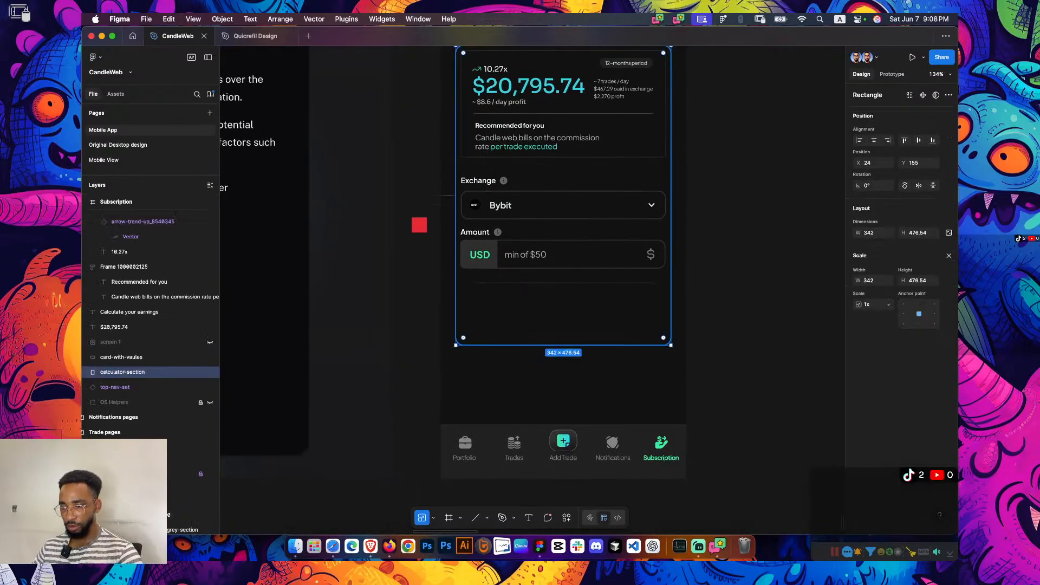
key("super+v")
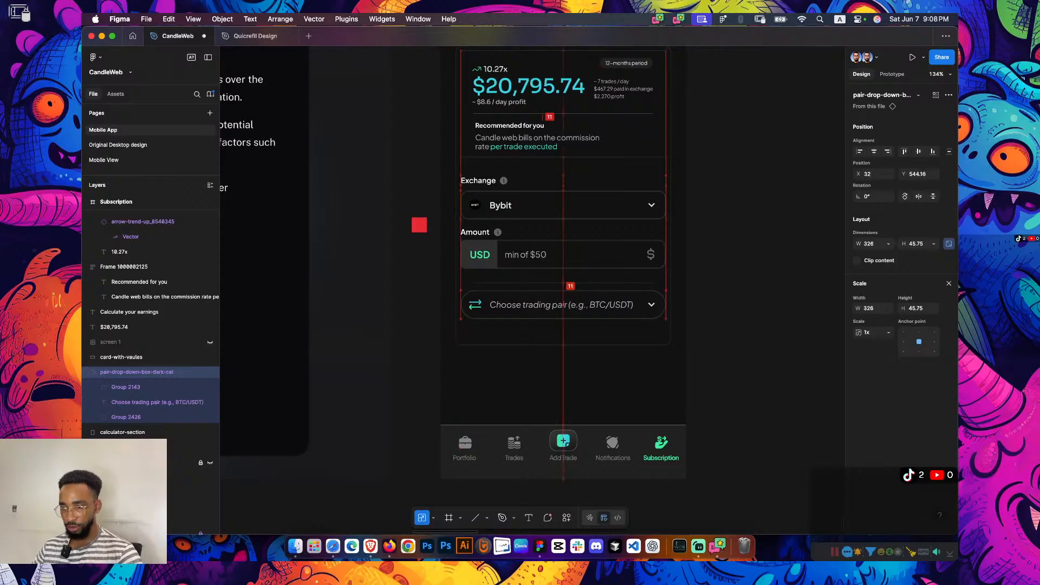
left_click_drag(563, 304, 563, 311)
Duplicate the Amount form field onto the empty canvas beside the Subscription screen
scroll(496, 304, "down", 5)
left_click_drag(496, 304, 633, 323)
scroll(574, 272, "up", 3)
scroll(546, 274, "up", 1)
left_click(545, 273)
left_click_drag(546, 273, 774, 273)
Cut the trading pair dropdown and paste it in place of the duplicated form field's USD amount input
left_click(721, 355)
key("super+x")
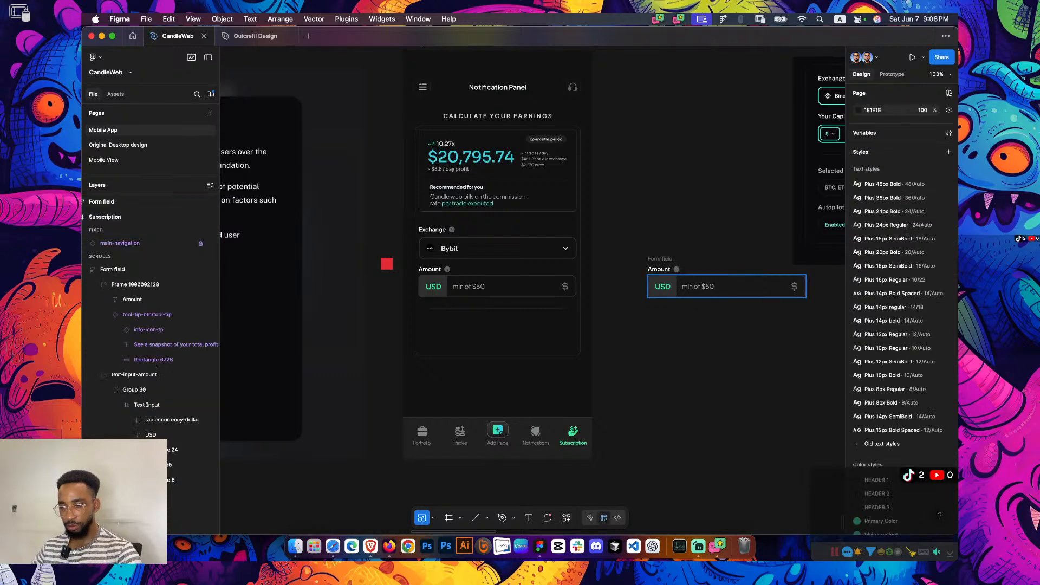
left_click(726, 286)
key("super+shift+r")
key("Escape")
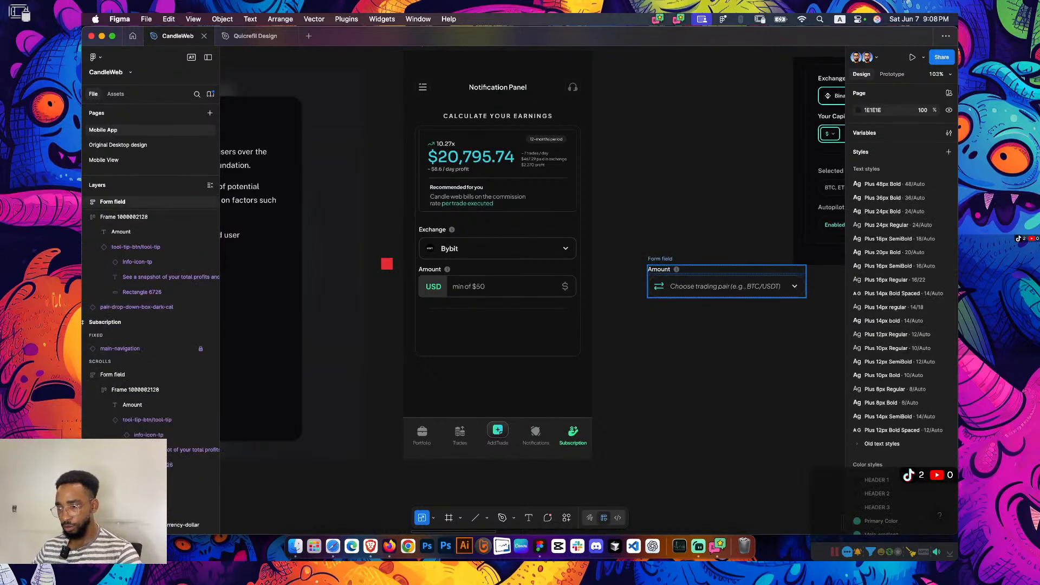
Move the trading pair form field into the Subscription calculator below the divider, centred at X 32 and Y about 545
left_click_drag(660, 259, 430, 305)
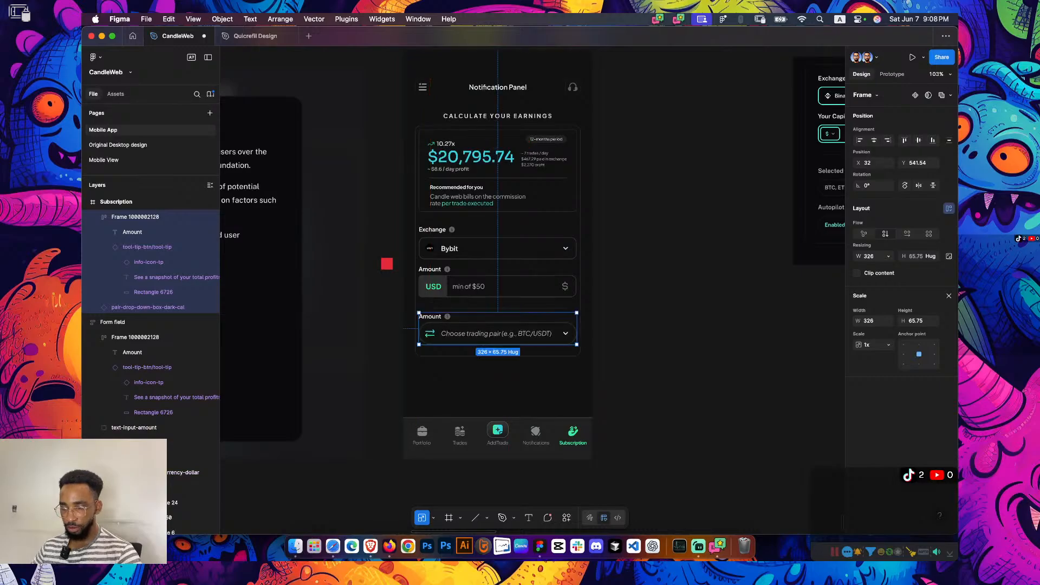
key("Escape")
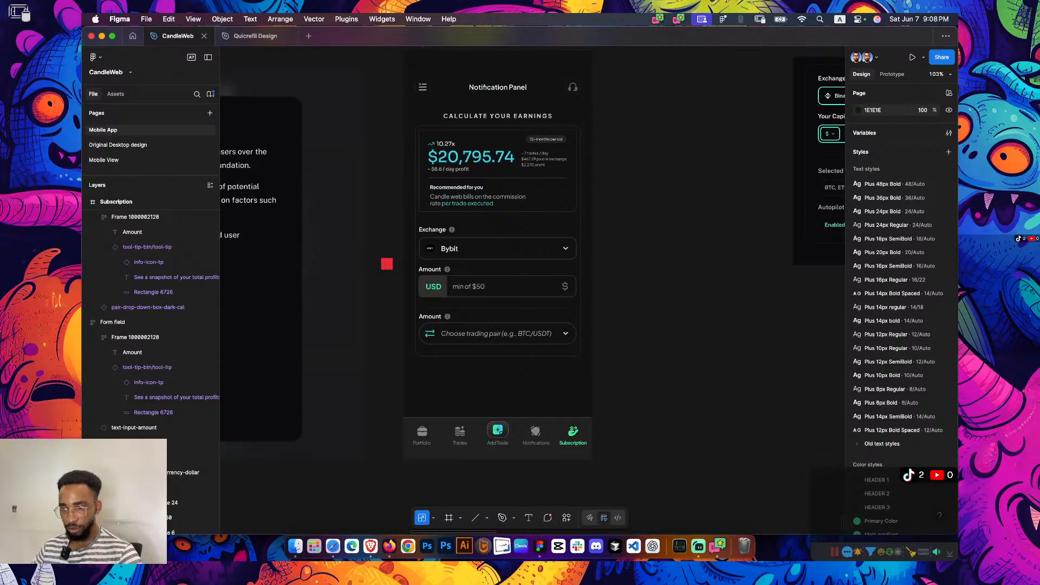
scroll(532, 315, "up", 5)
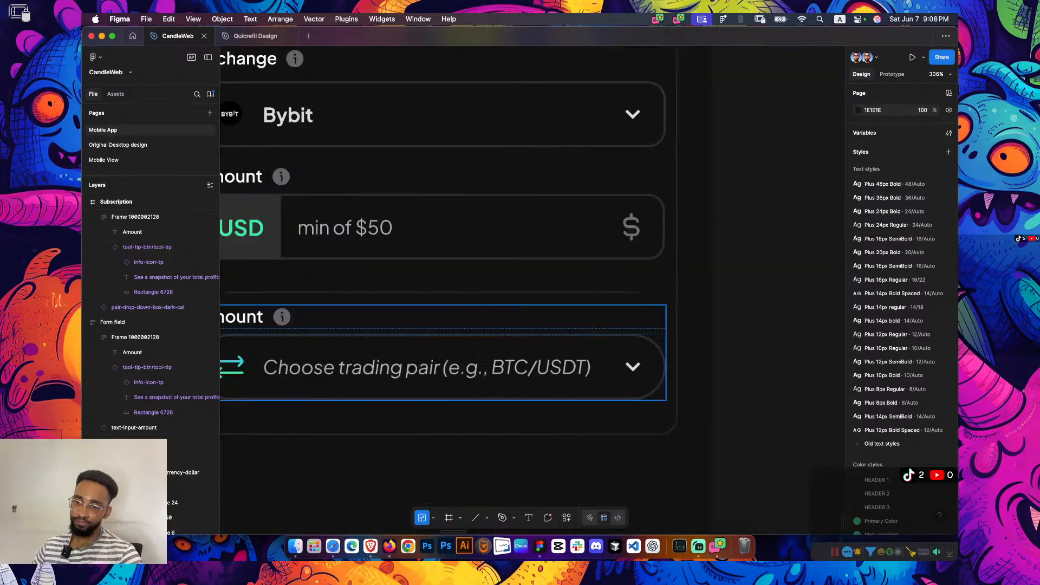
scroll(532, 315, "left", 4)
scroll(532, 315, "down", 1)
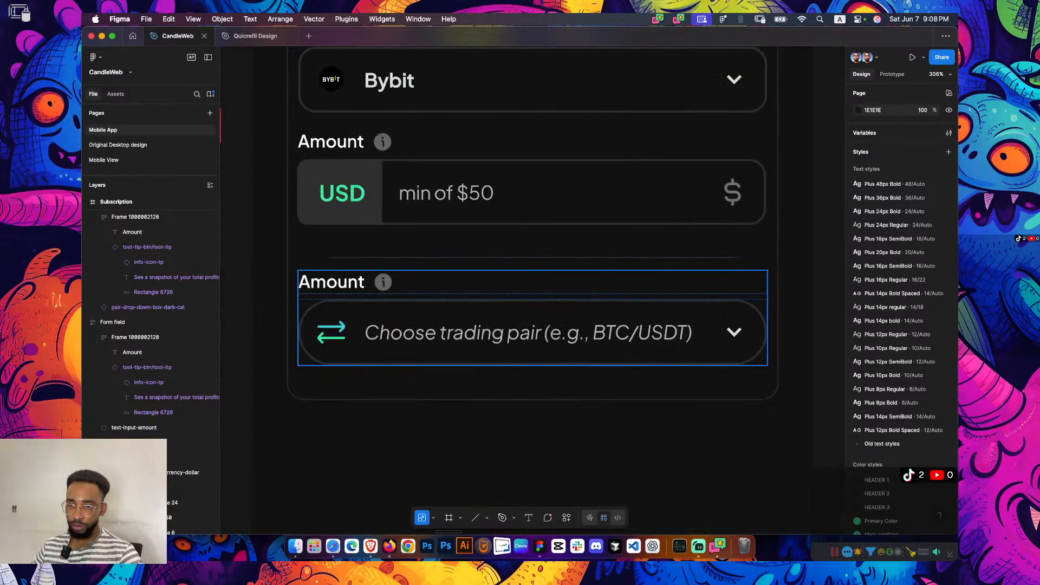
left_click_drag(531, 317, 532, 319)
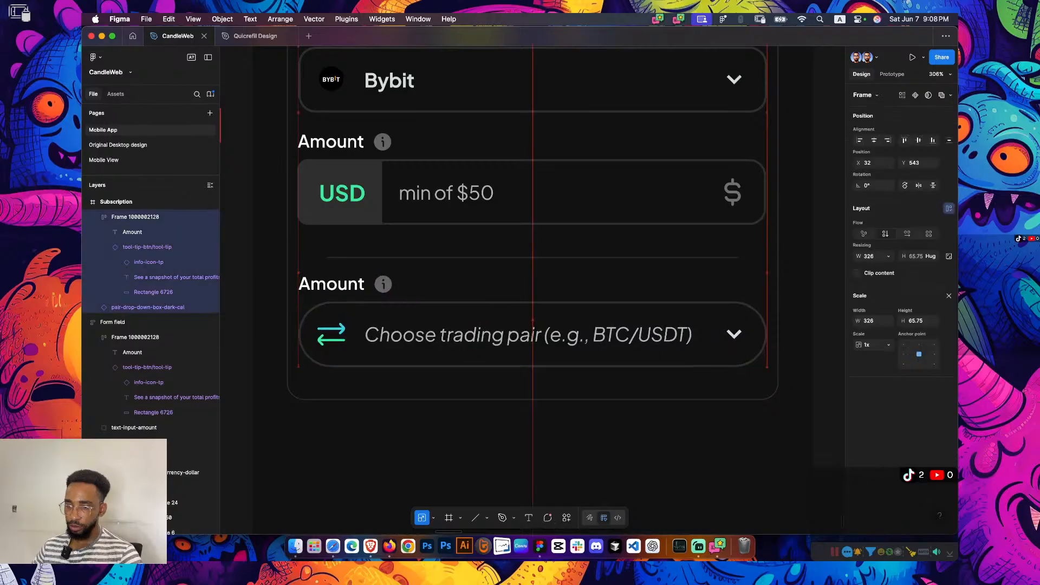
key("Down")
key("Down")
key("Escape")
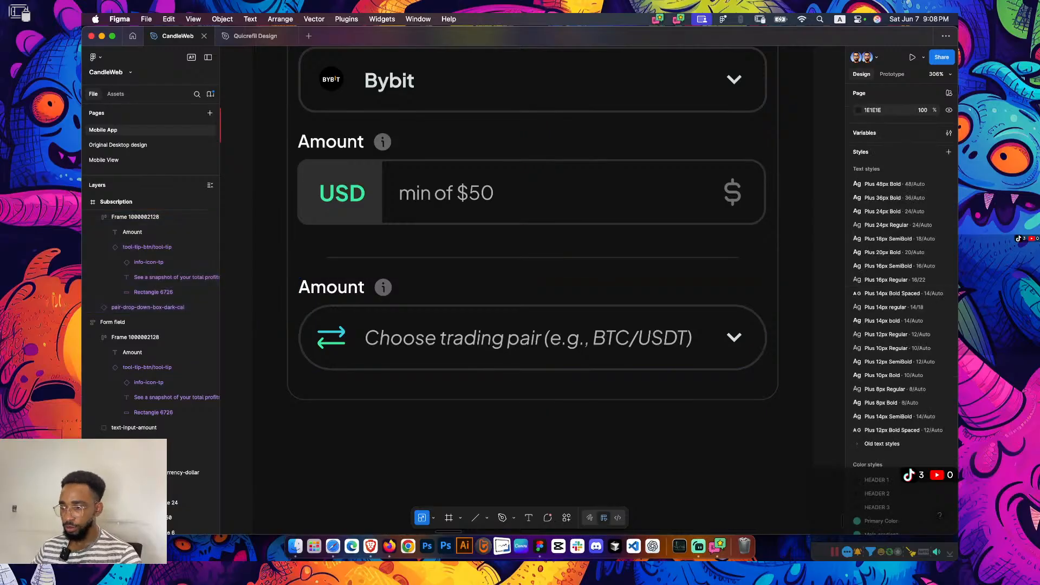
Change the trading pair field's label to "Select your trade pair"
scroll(531, 271, "up", 3)
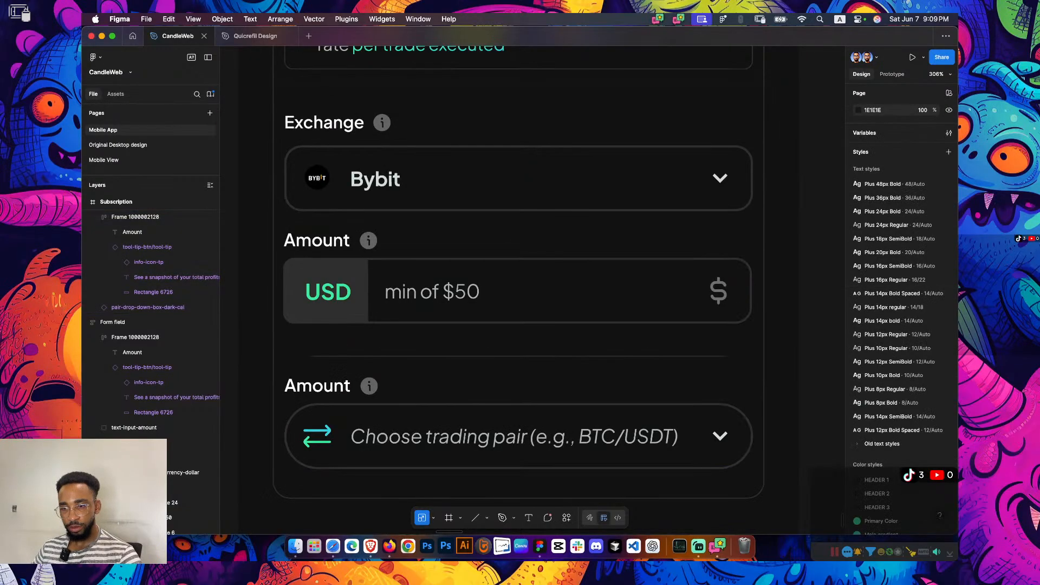
scroll(417, 210, "down", 6)
scroll(417, 210, "up", 1)
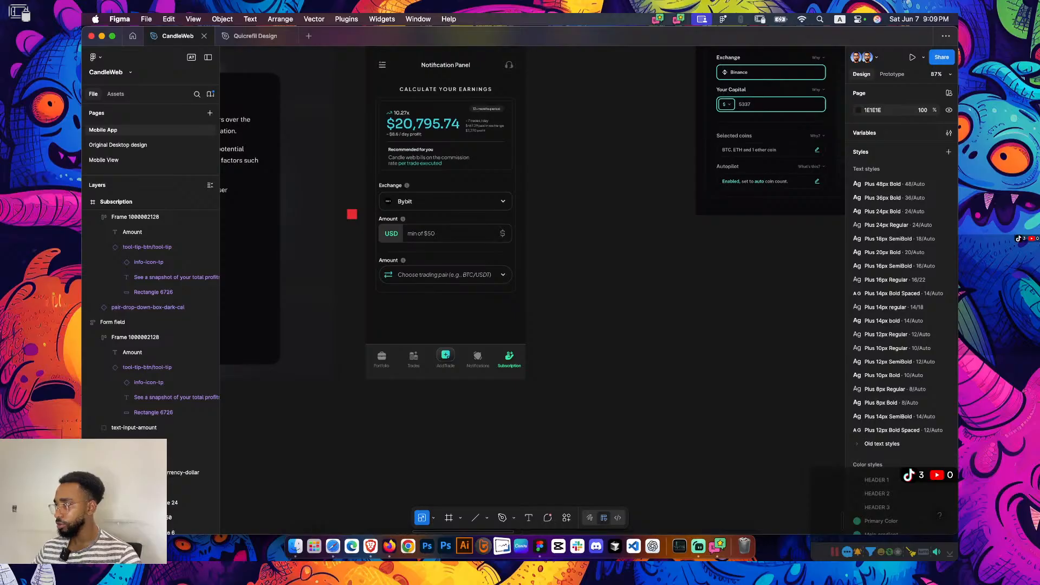
scroll(474, 271, "left", 1)
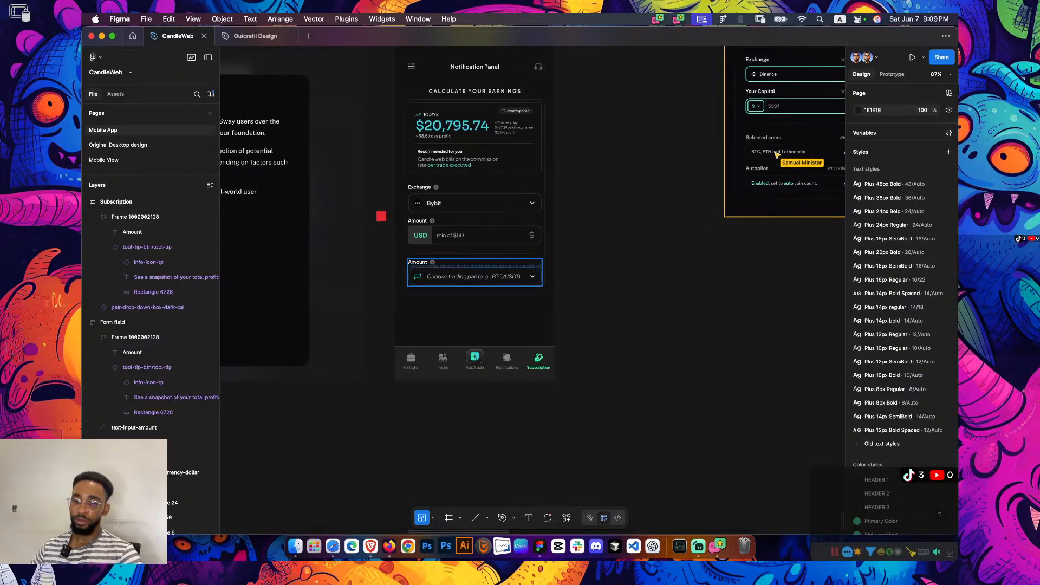
scroll(424, 268, "up", 3)
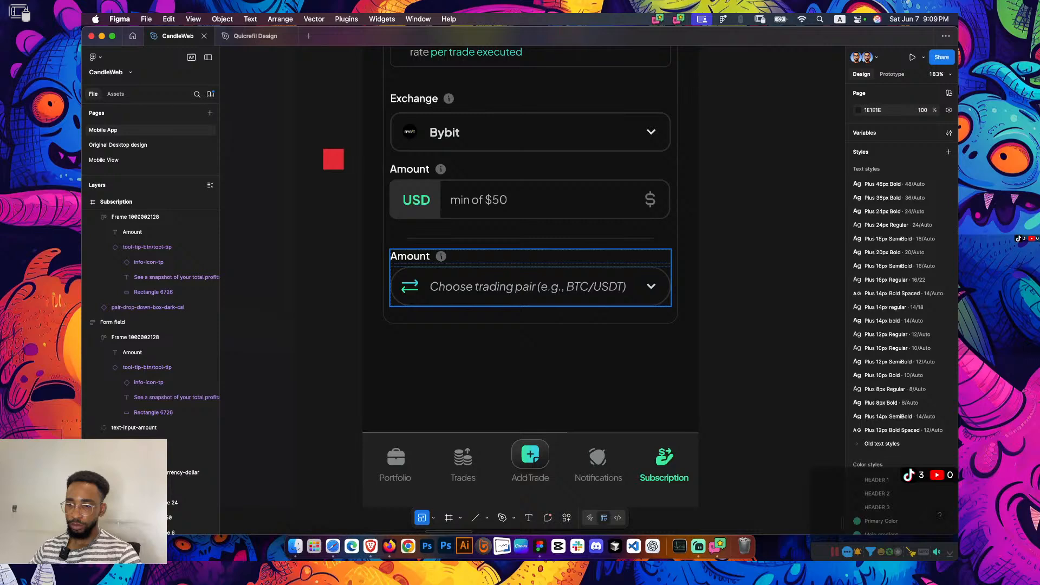
double_click(409, 256)
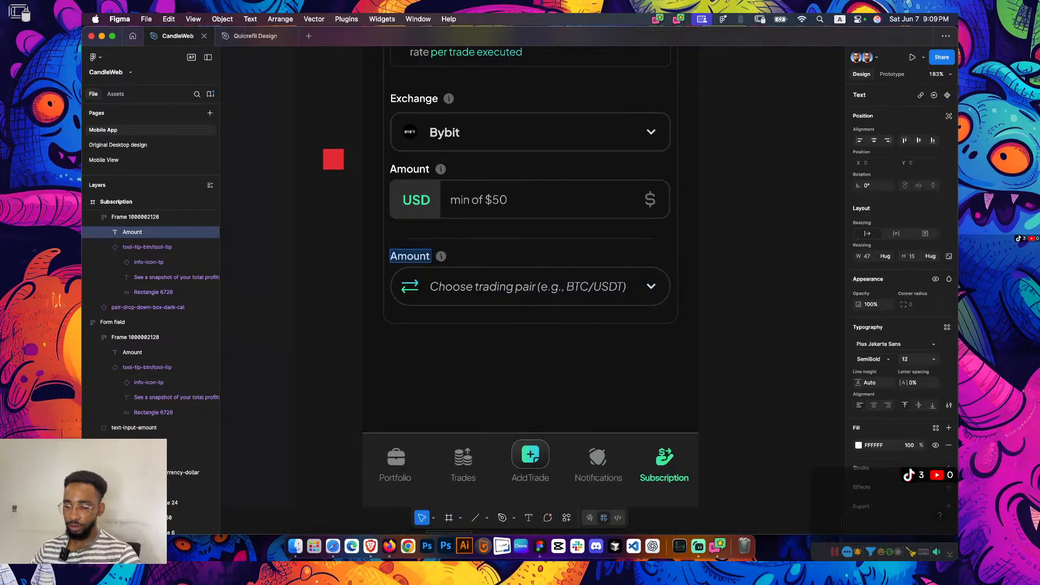
type("Select yu")
key("BackSpace")
type("our")
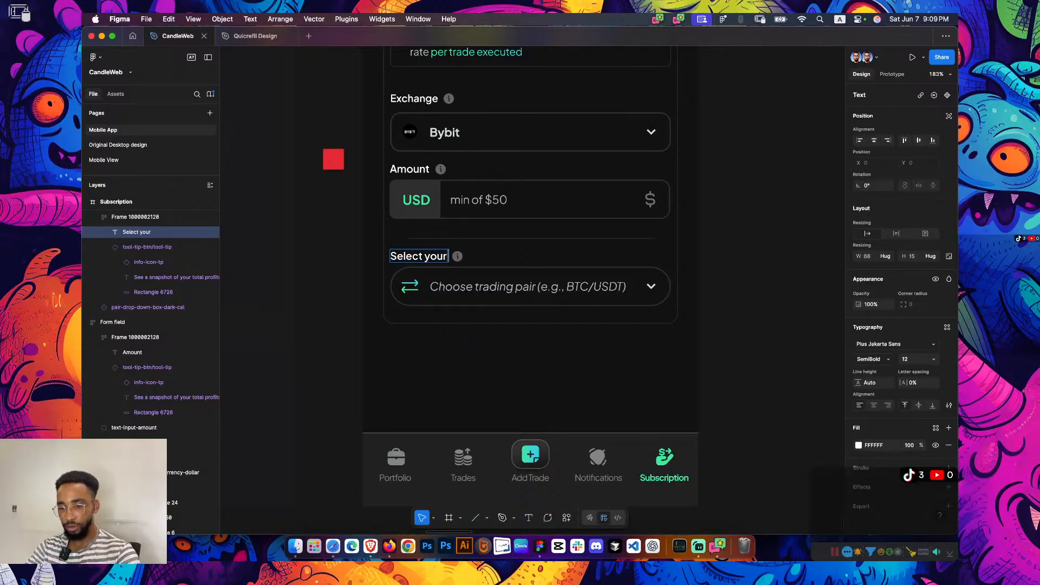
type(" tr")
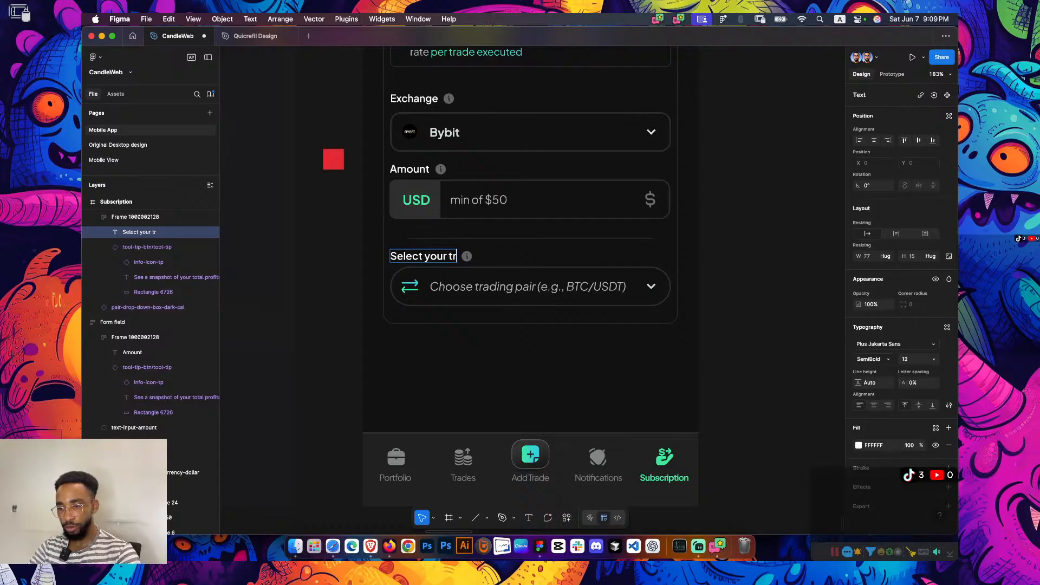
type("ade pair")
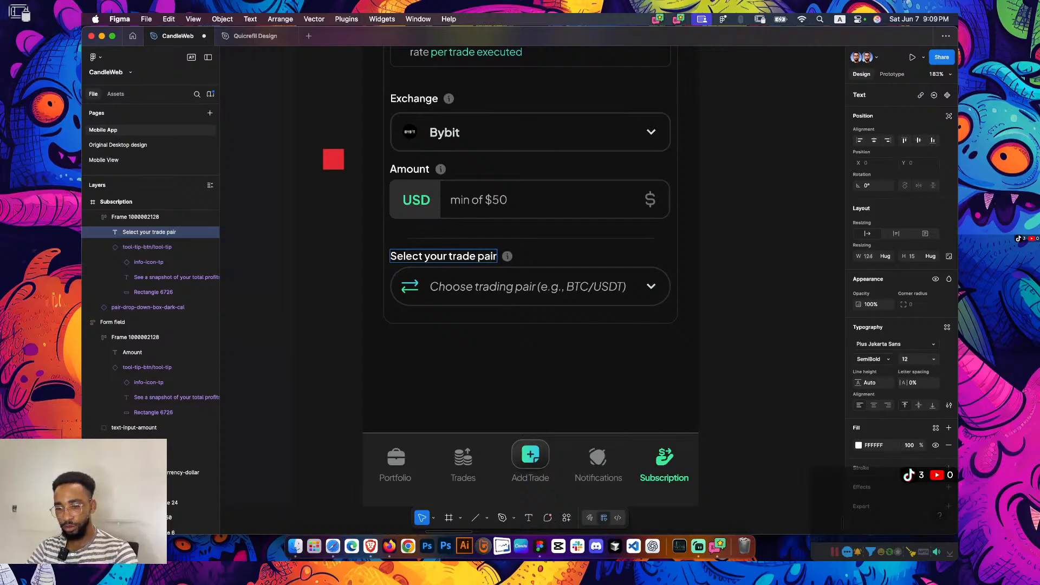
key("Escape")
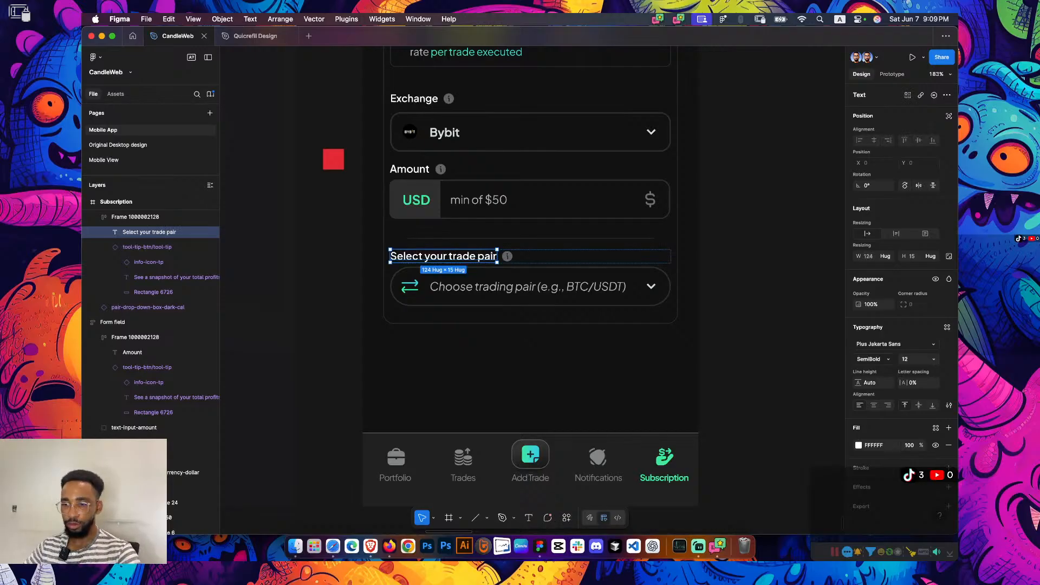
key("Escape")
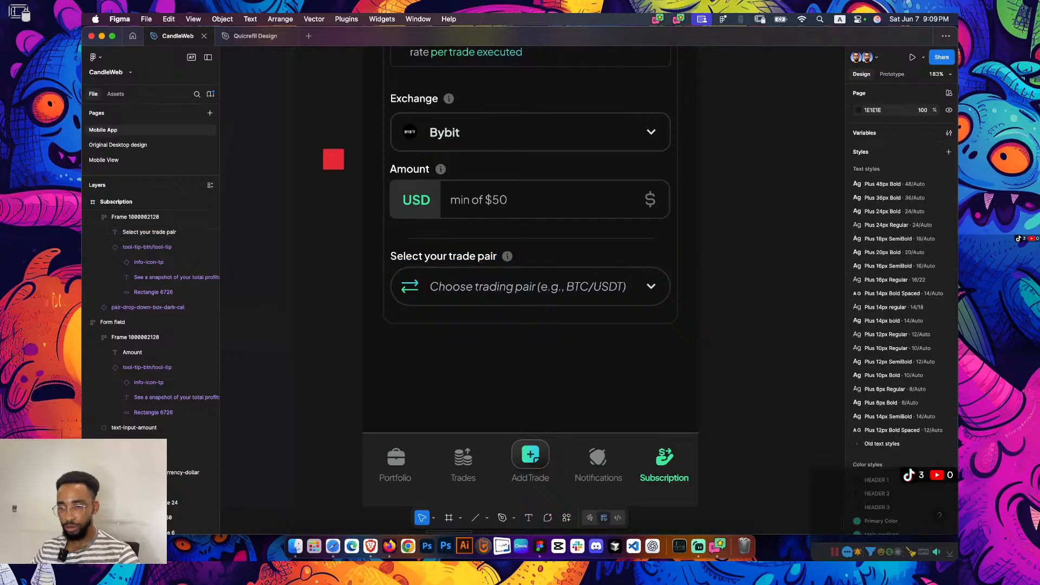
Open a prototype preview of the Subscription frame and place it over the canvas
scroll(530, 271, "up", 2)
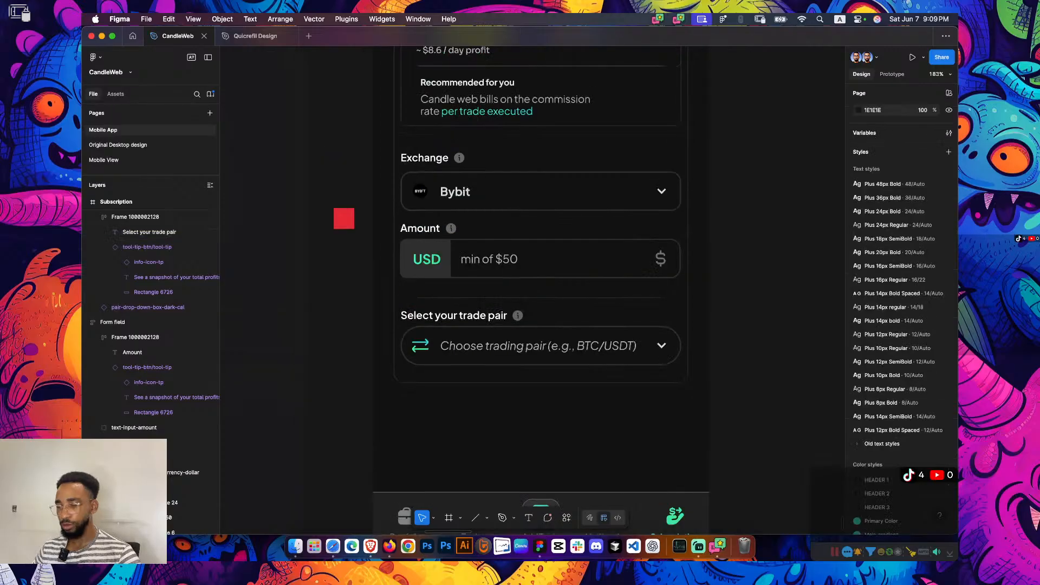
scroll(540, 244, "down", 1)
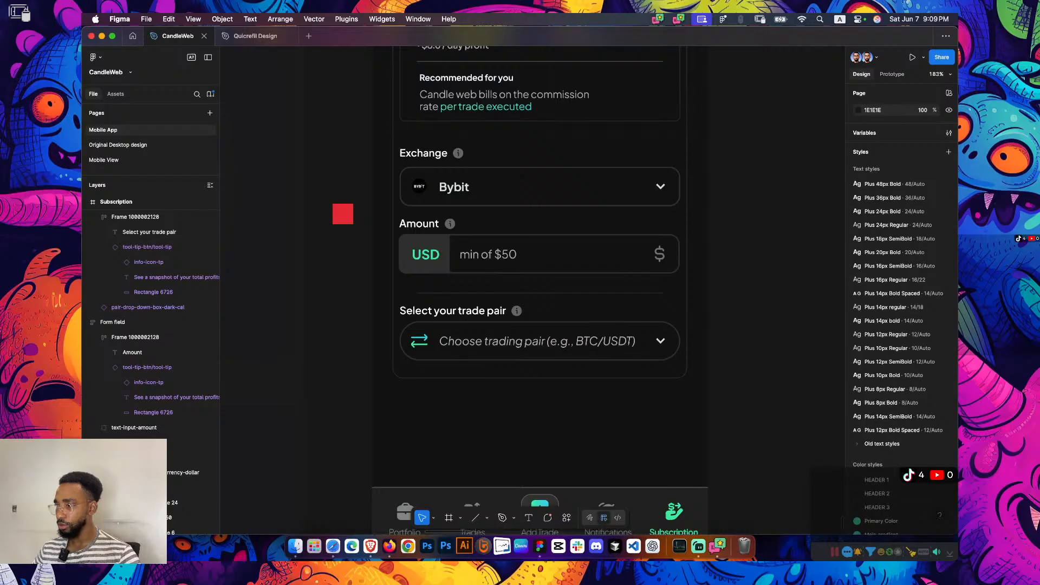
scroll(729, 292, "down", 3)
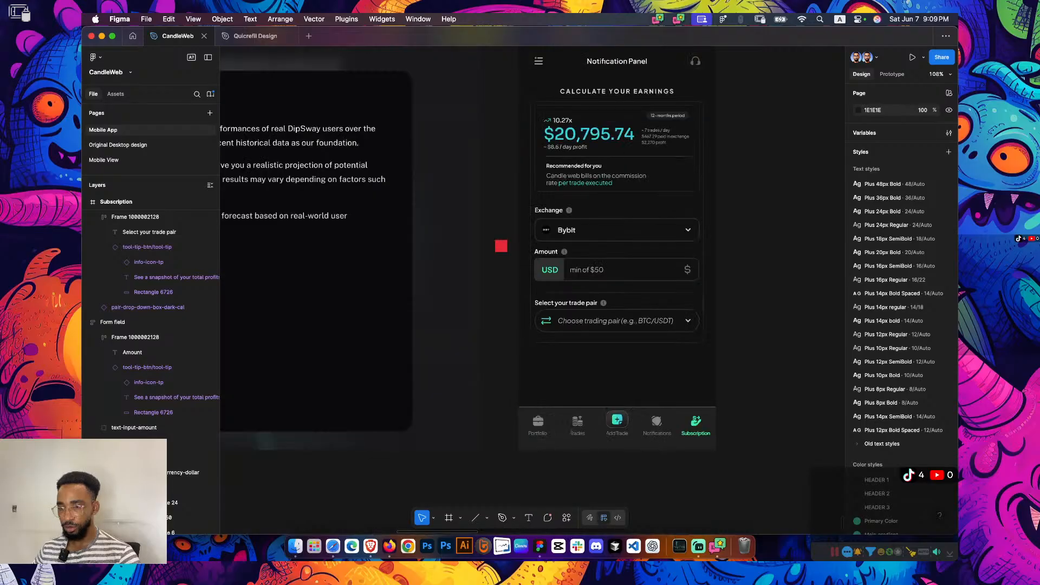
left_click(616, 316)
scroll(616, 292, "right", 3)
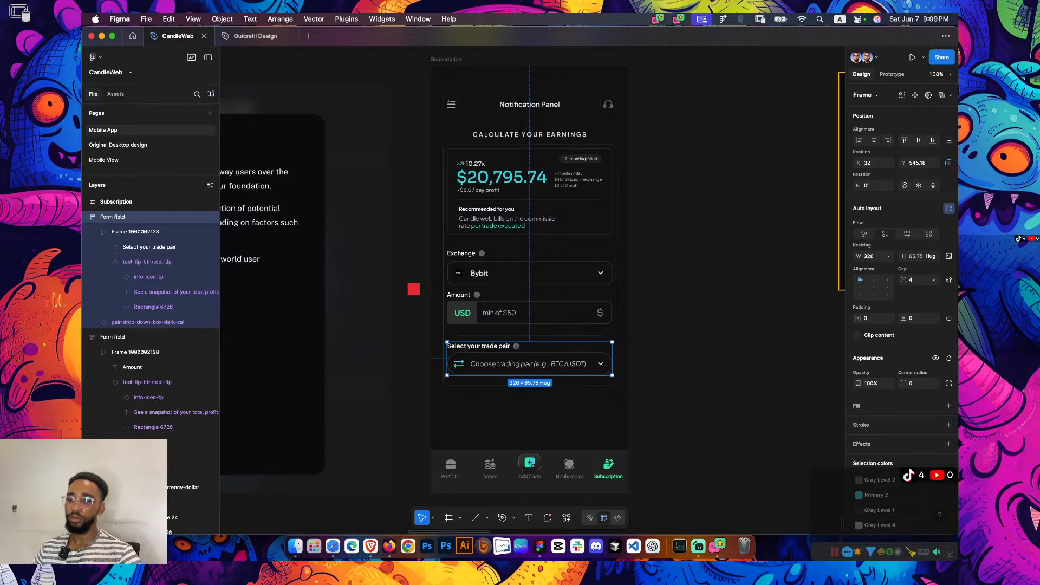
scroll(700, 320, "down", 2)
left_click(515, 126)
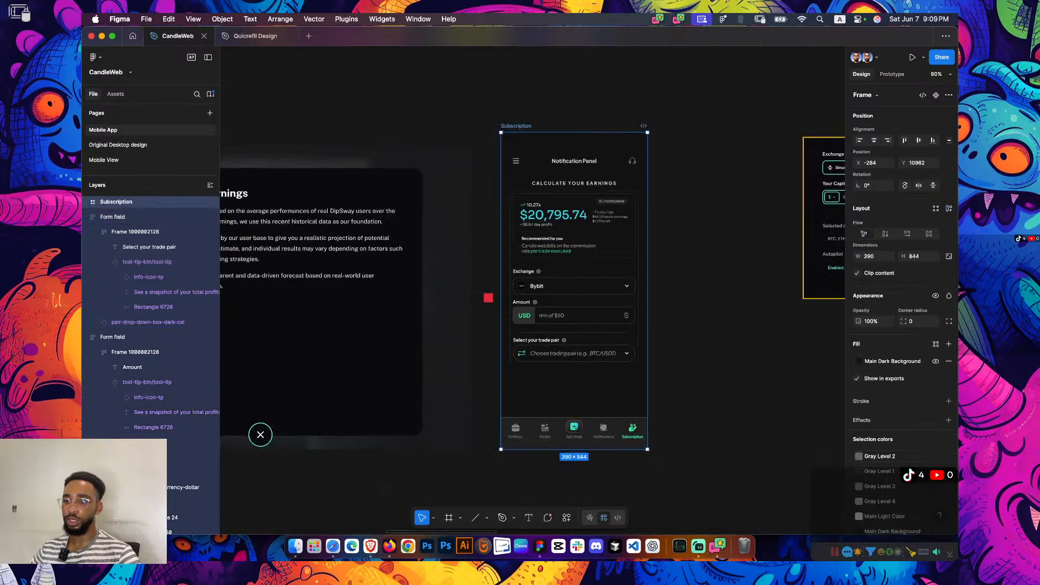
key("shift+space")
left_click_drag(194, 77, 581, 57)
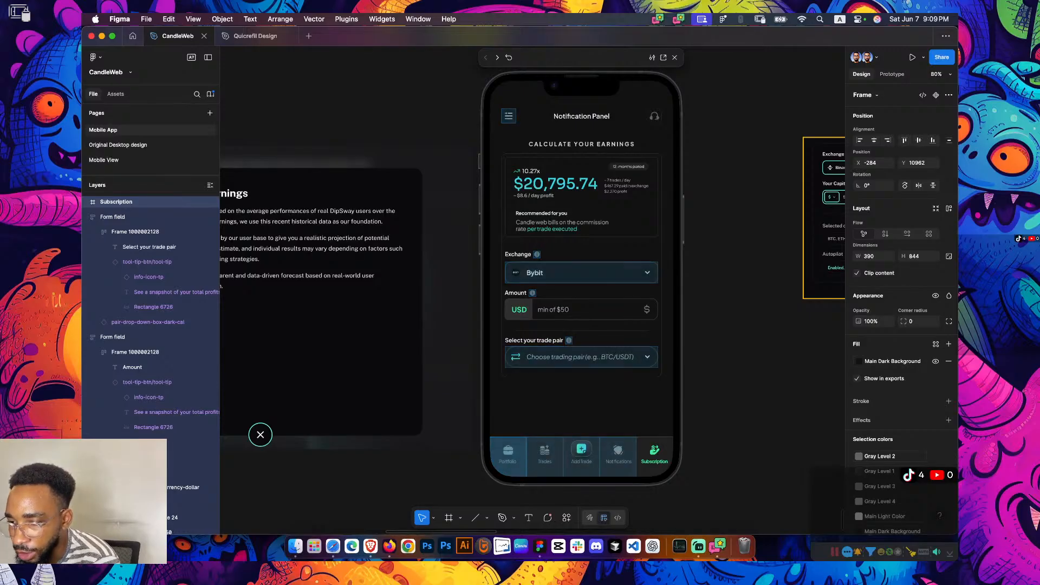
Test the Exchange and trade pair dropdowns in the prototype preview
left_click(581, 272)
left_click(581, 323)
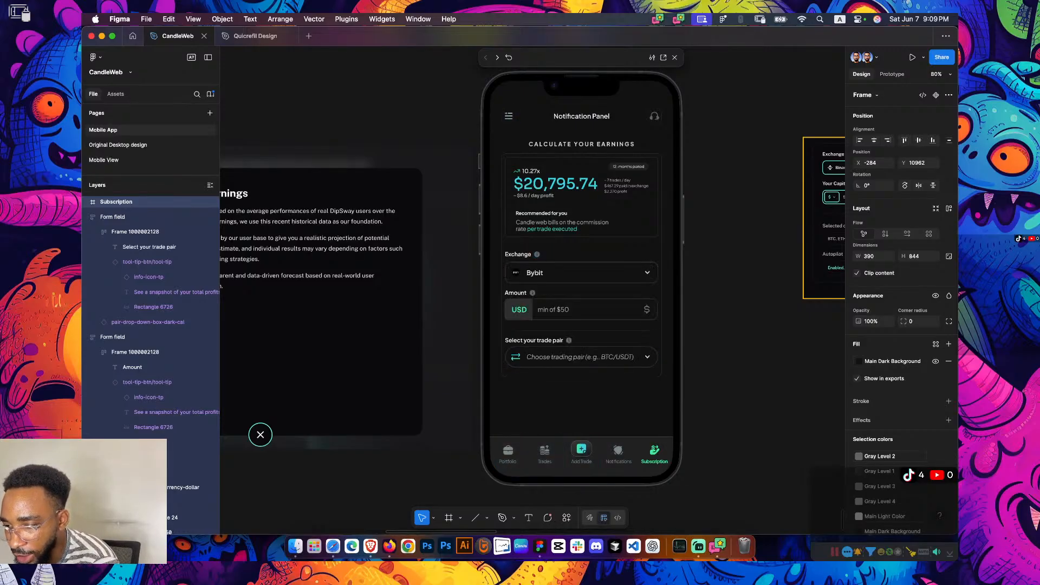
left_click(581, 273)
left_click(581, 357)
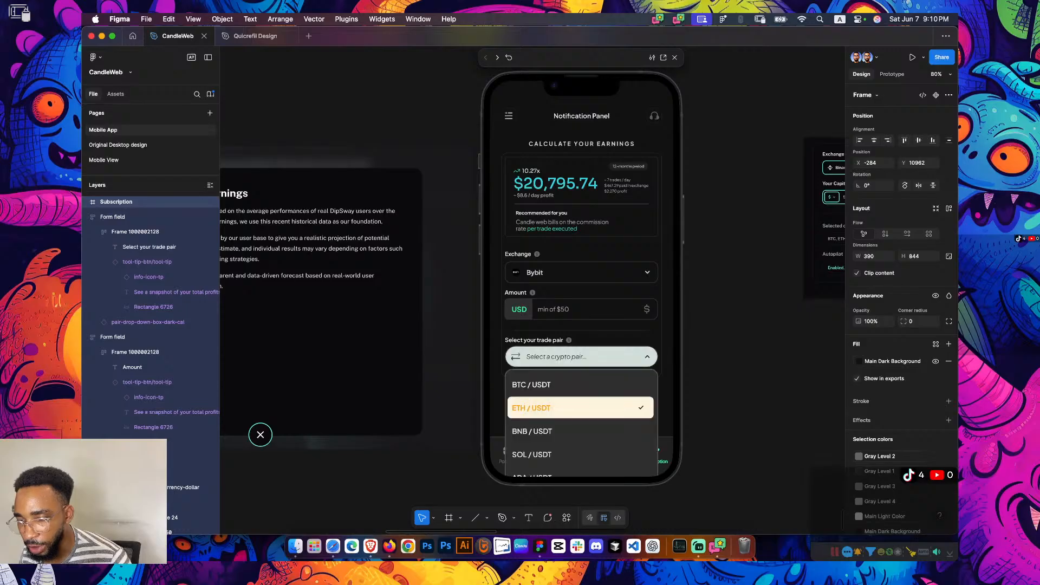
key("Escape")
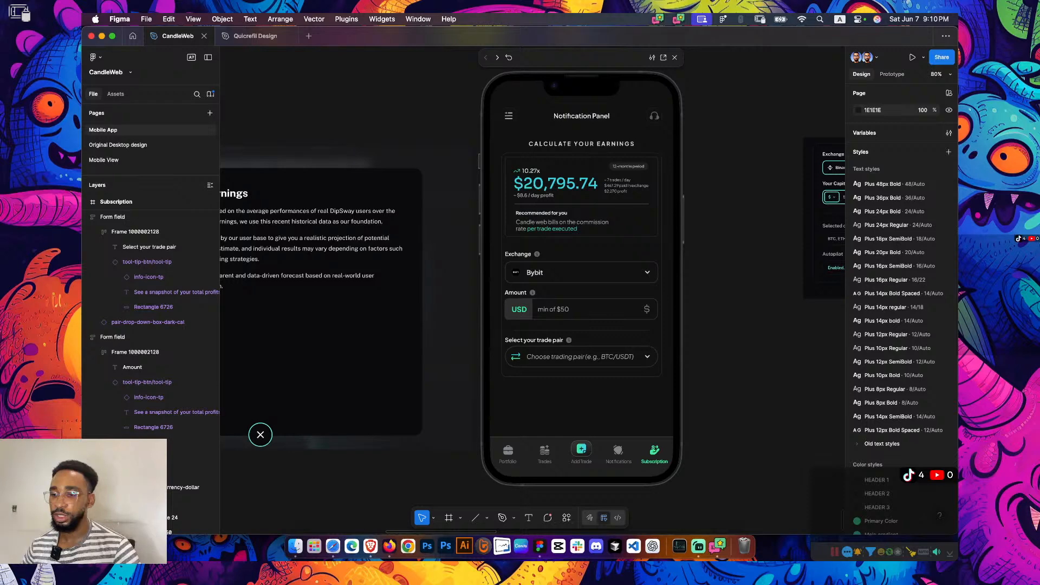
Compare the reference calculator's Selected coins and Autopilot fields with the previewed Subscription screen
scroll(352, 271, "right", 8)
left_click(439, 185)
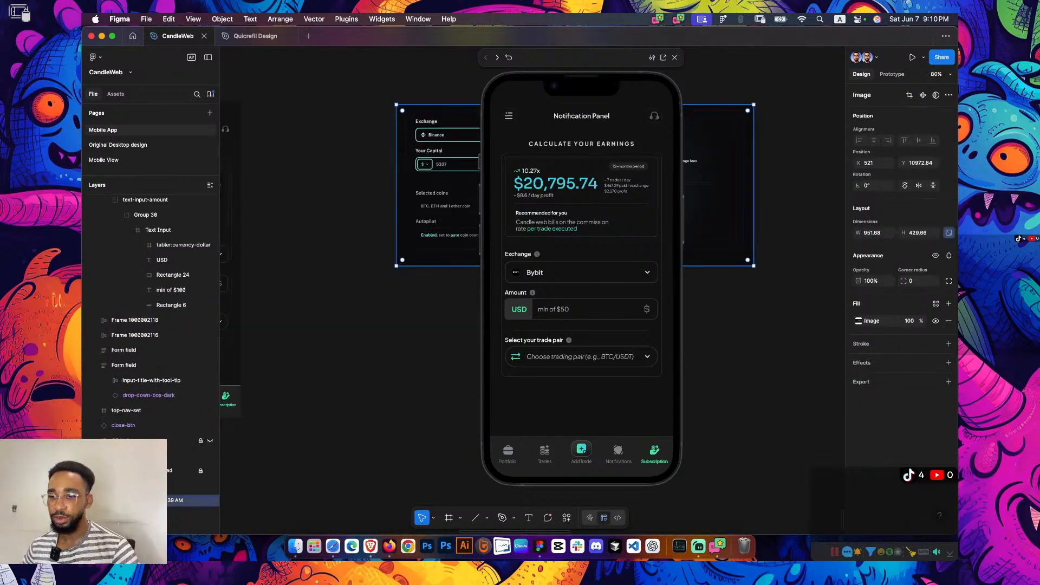
left_click_drag(581, 58, 257, 236)
scroll(494, 142, "up", 6)
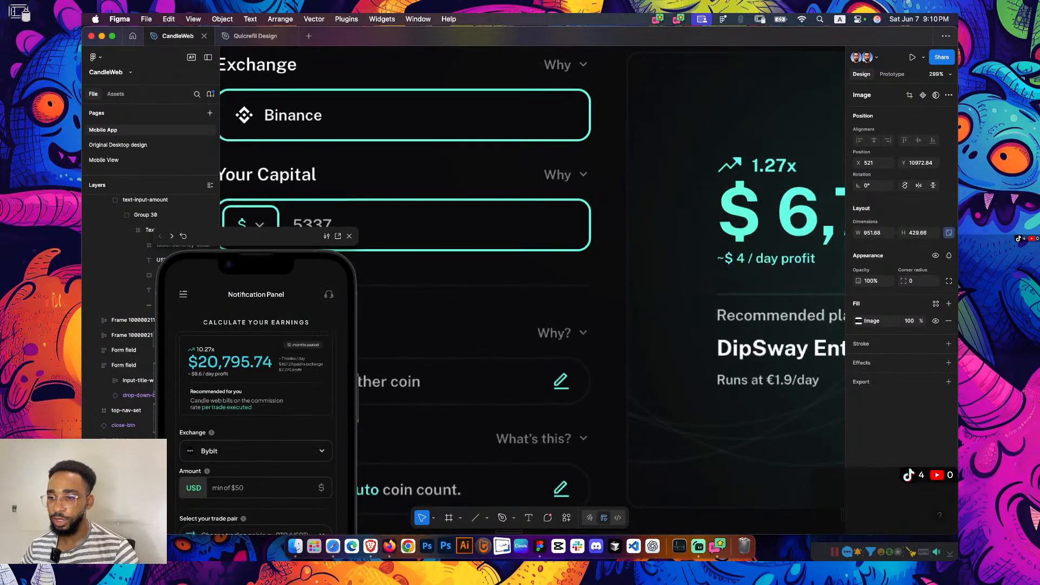
scroll(542, 155, "down", 2)
scroll(542, 157, "left", 2)
scroll(610, 244, "up", 1)
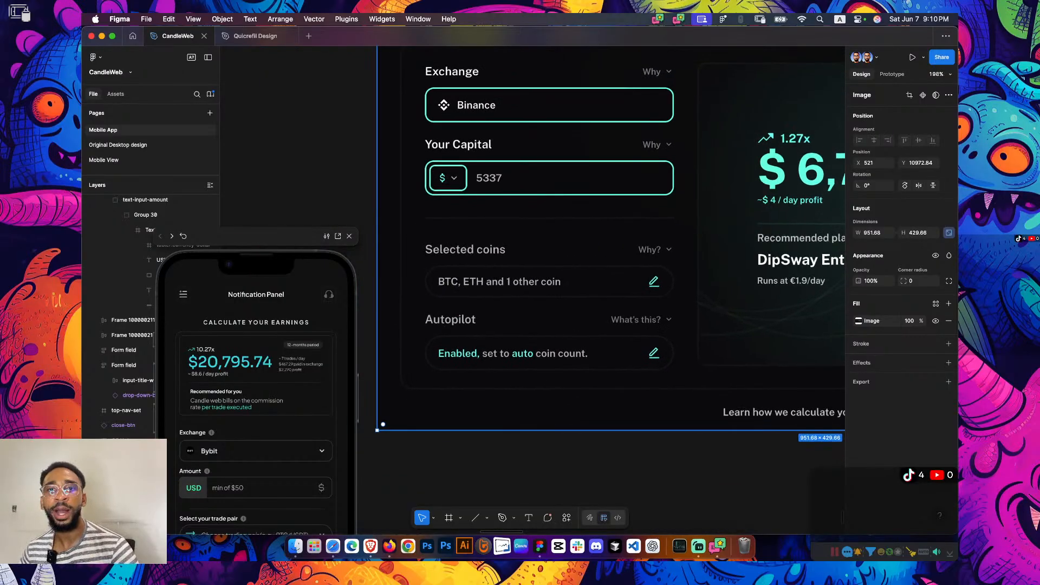
scroll(610, 247, "up", 2)
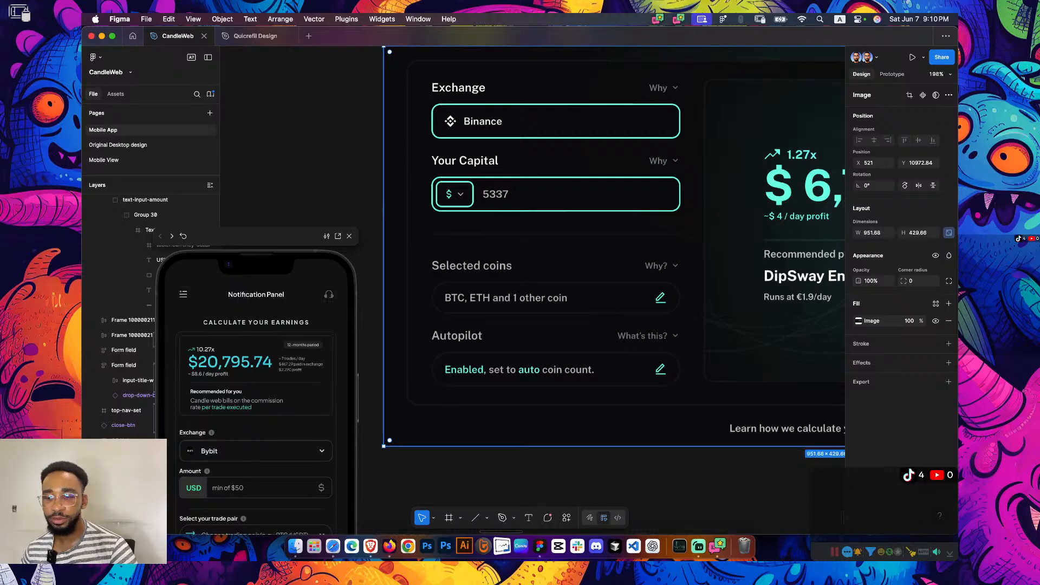
scroll(613, 247, "down", 5)
scroll(613, 247, "left", 4)
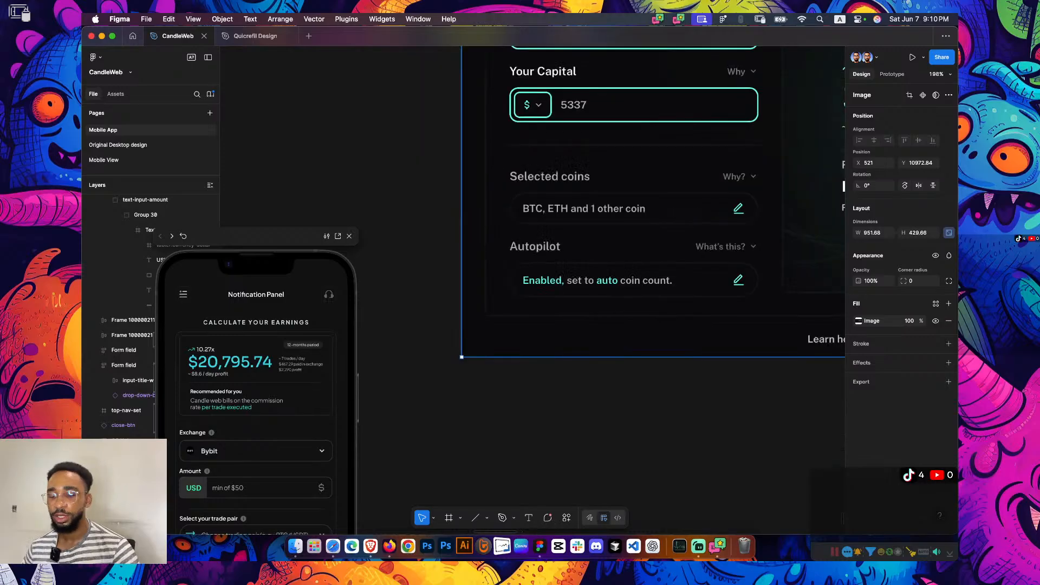
left_click_drag(255, 236, 613, 56)
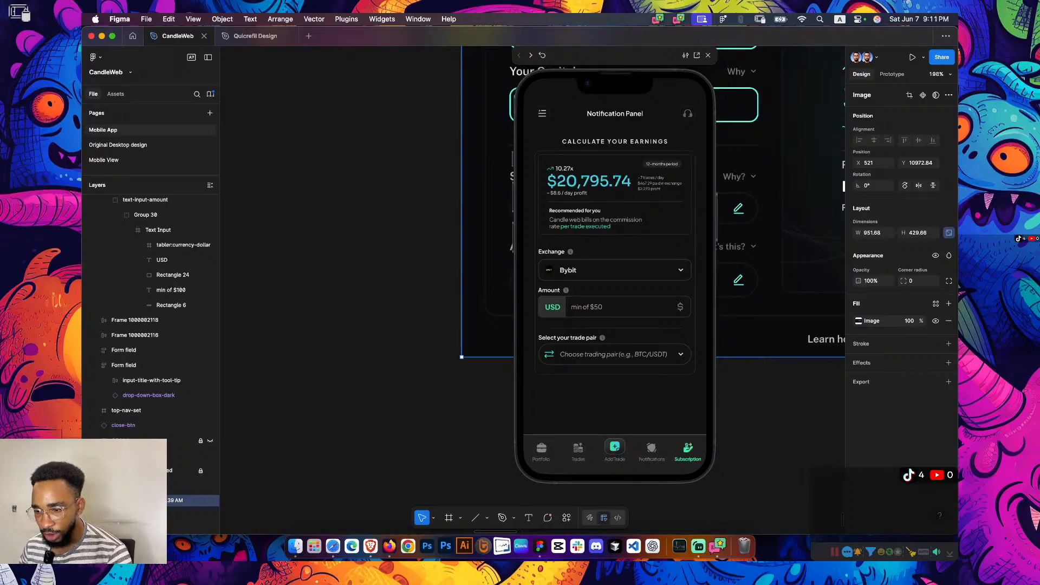
Close the prototype preview and return to the trade pair field on the Subscription screen
left_click_drag(612, 54, 276, 121)
left_click(371, 122)
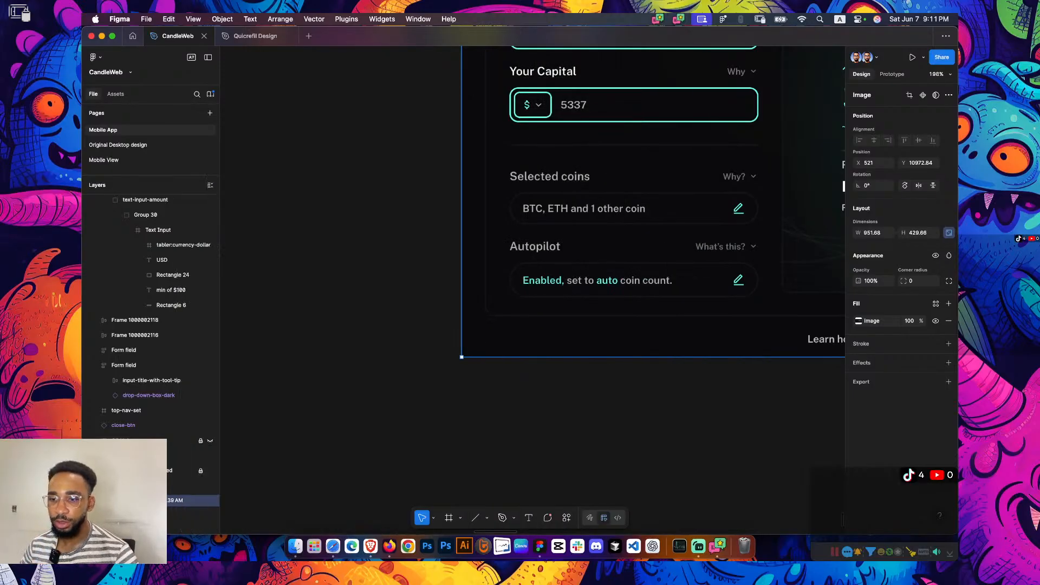
scroll(566, 306, "down", 5)
scroll(532, 290, "down", 3)
scroll(433, 374, "up", 5)
scroll(523, 413, "left", 3)
scroll(523, 413, "up", 1, "ctrl")
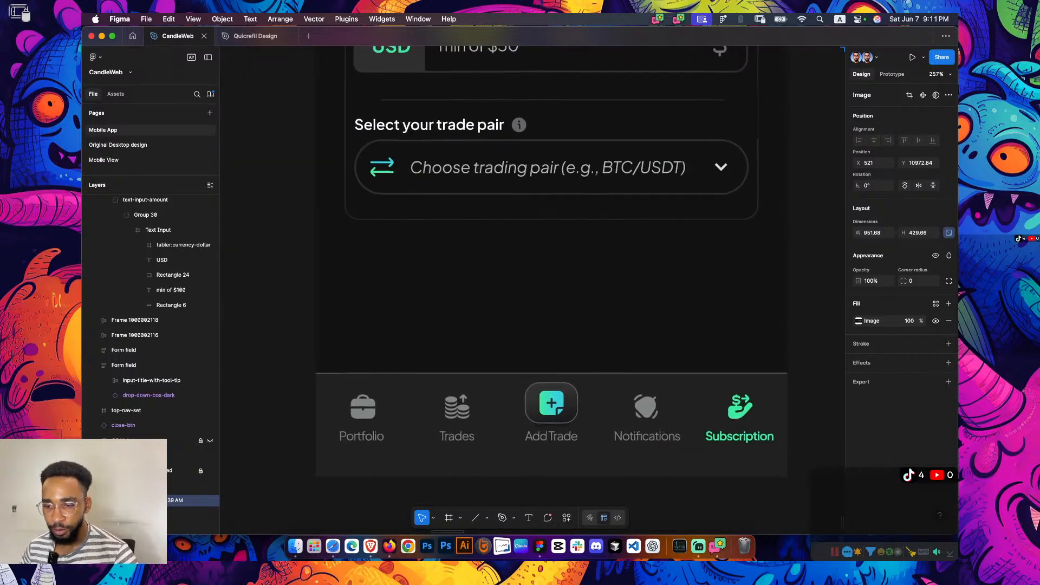
Extend the calculator card to a height of about 499 px and draw a circle about 58 px wide over its lower edge
left_click(347, 222)
left_click_drag(554, 224, 554, 252)
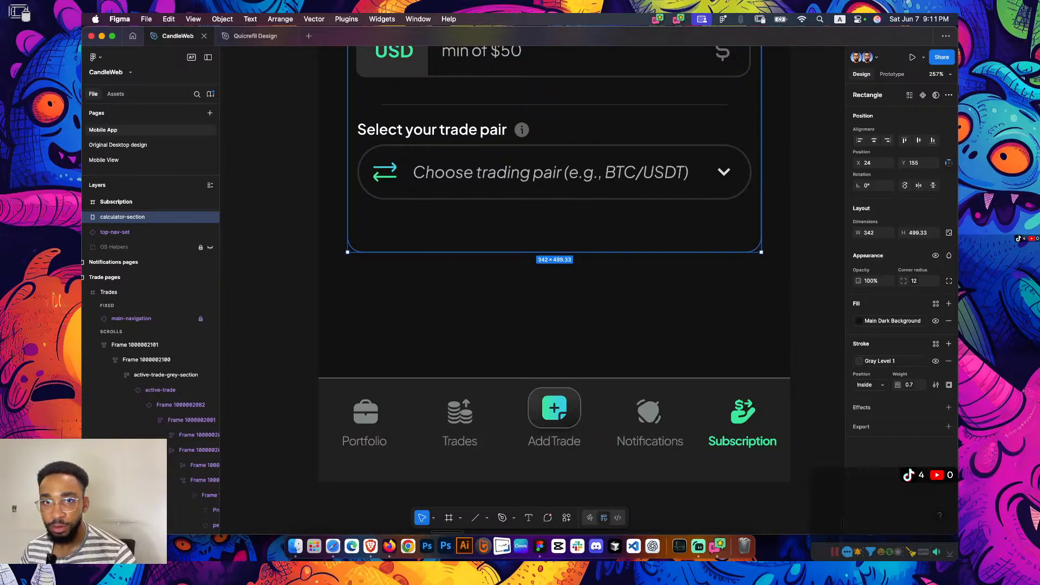
key("r")
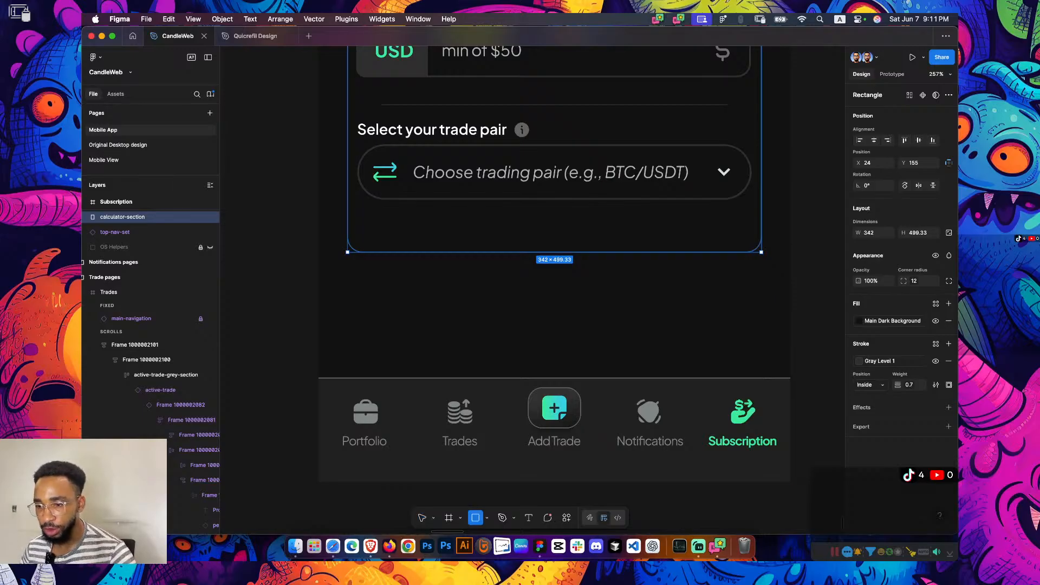
left_click_drag(504, 212, 574, 281)
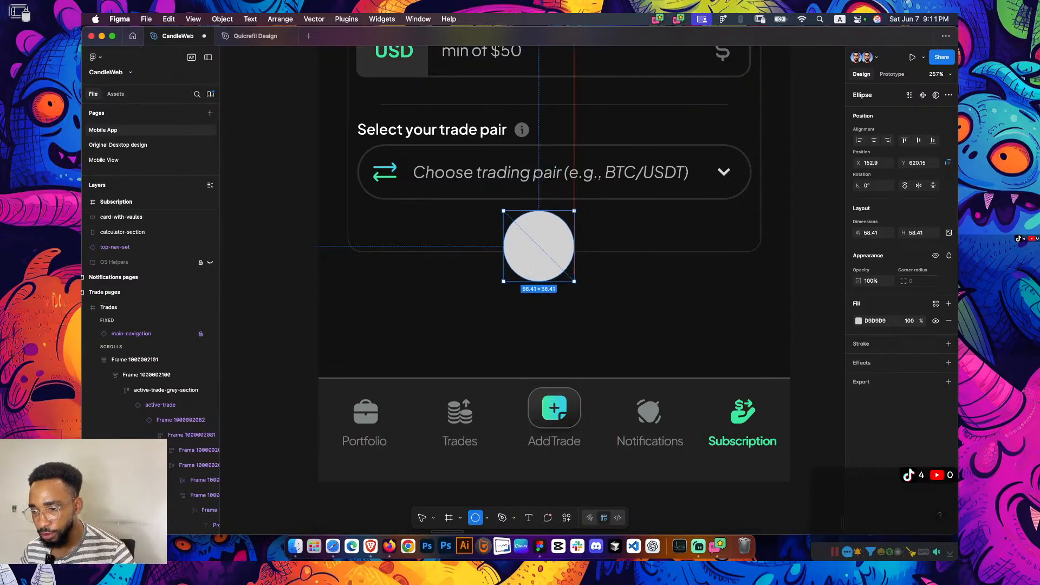
left_click(870, 232)
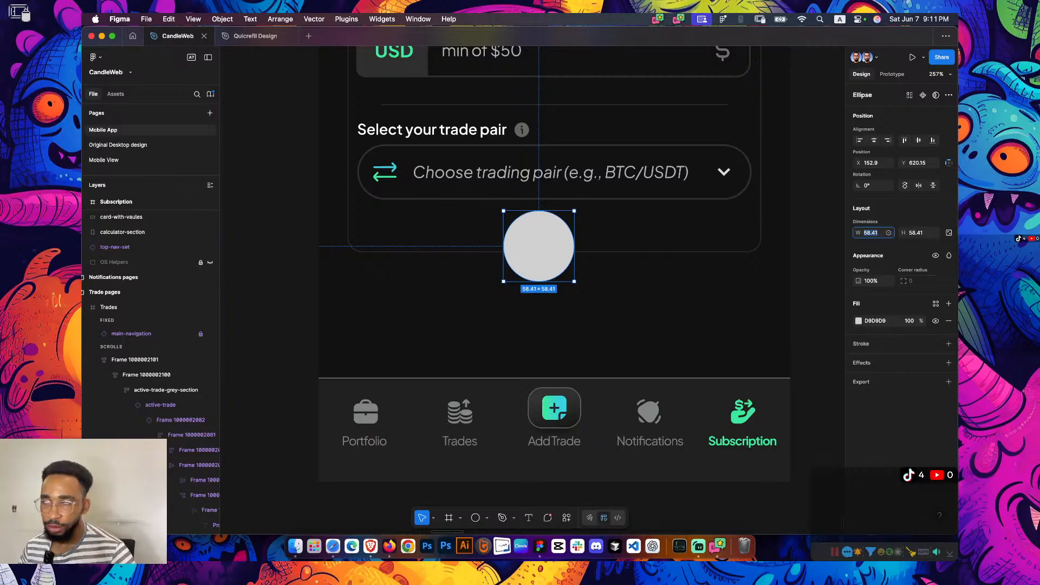
type("44")
key("Return")
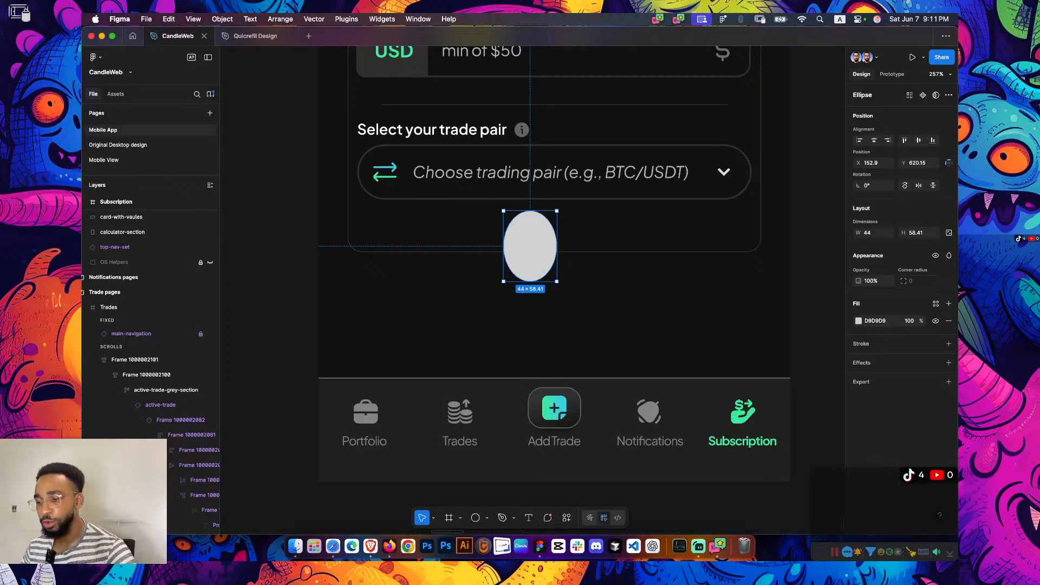
key("super+z")
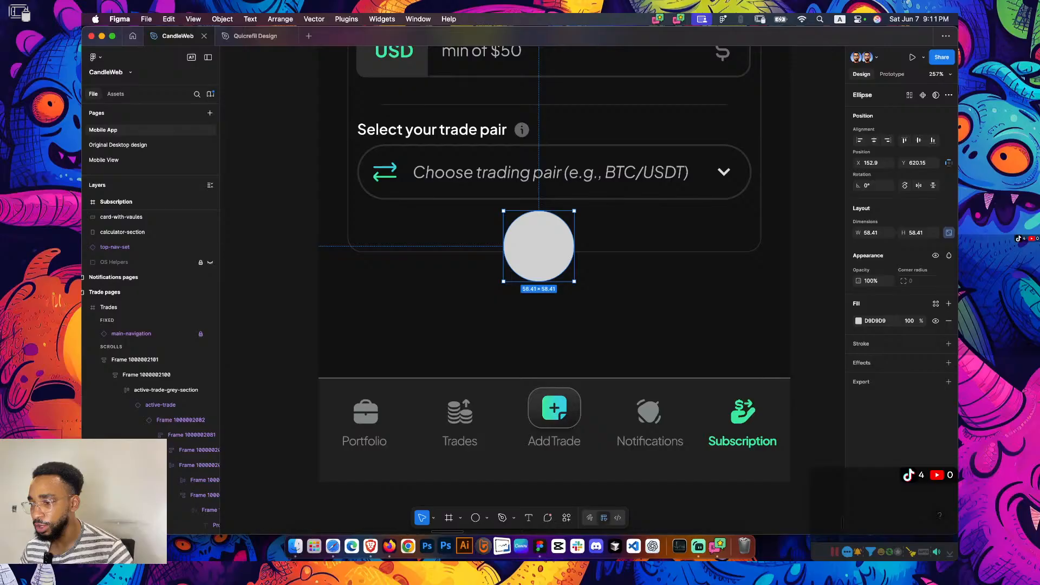
Resize the circle proportionally to 44 × 44 and centre it on the calculator card's lower edge
left_click(870, 232)
type("44")
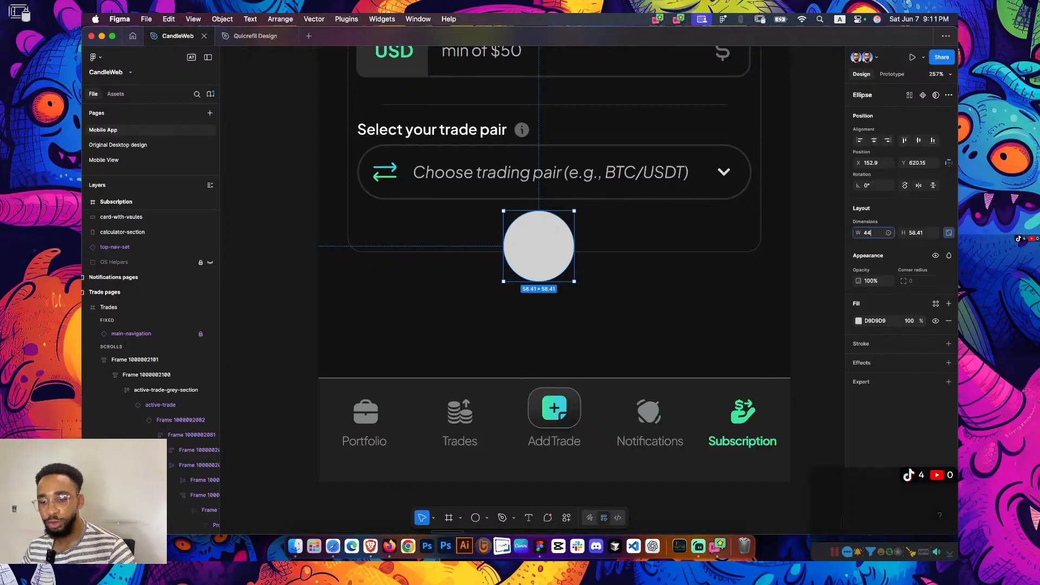
key("Return")
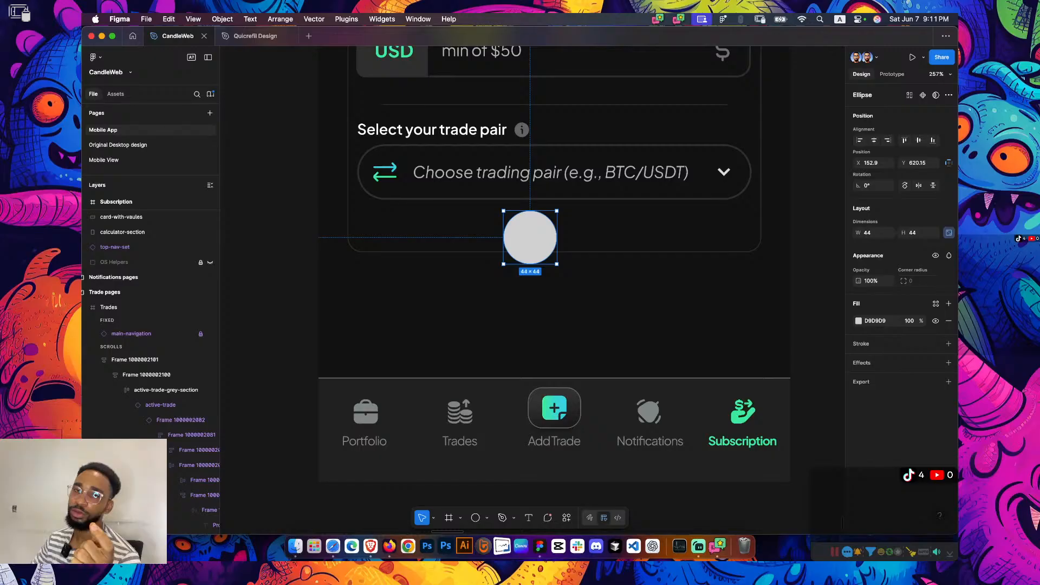
left_click_drag(541, 238, 565, 253)
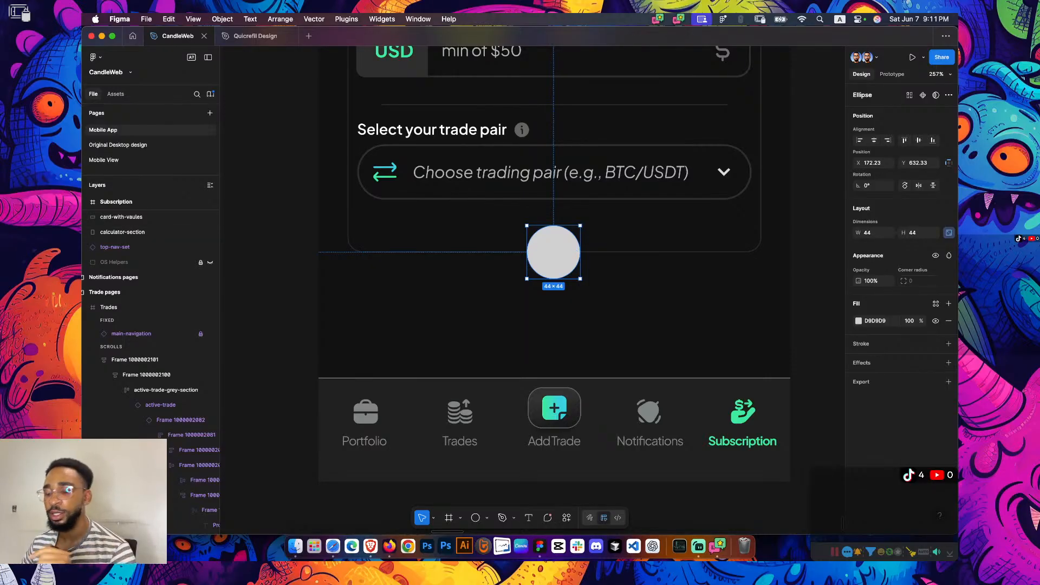
key("Escape")
scroll(809, 244, "down", 5)
scroll(808, 244, "up", 3)
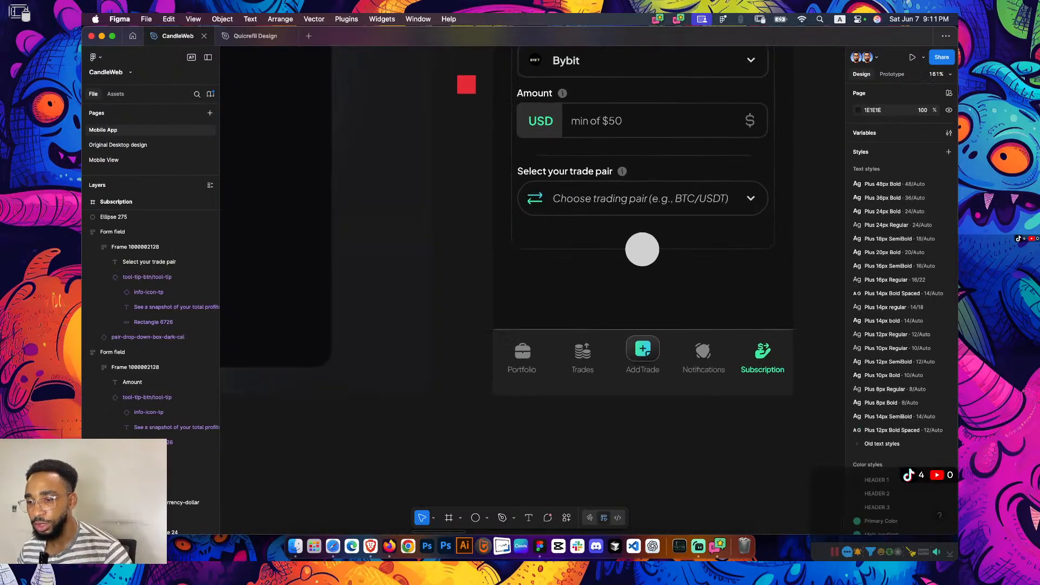
scroll(809, 243, "right", 3)
scroll(808, 244, "up", 2)
scroll(737, 288, "down", 6)
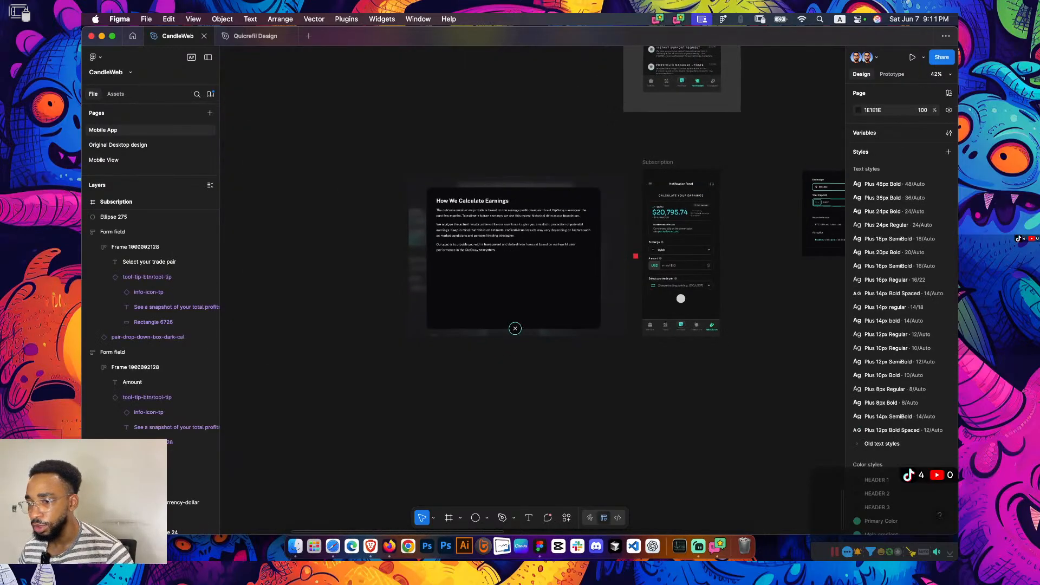
scroll(737, 288, "up", 2)
scroll(769, 288, "up", 2)
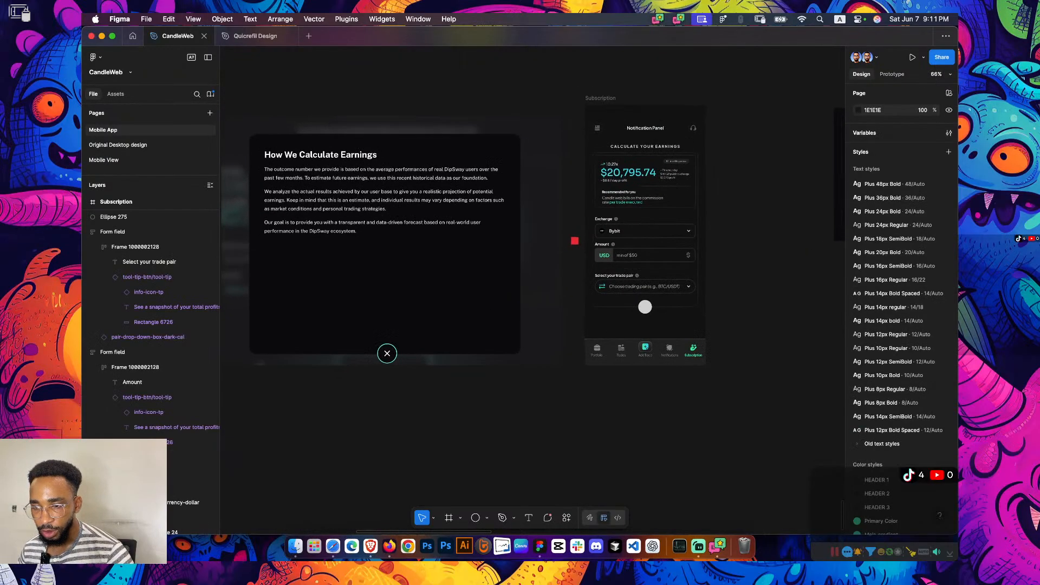
scroll(734, 281, "up", 5)
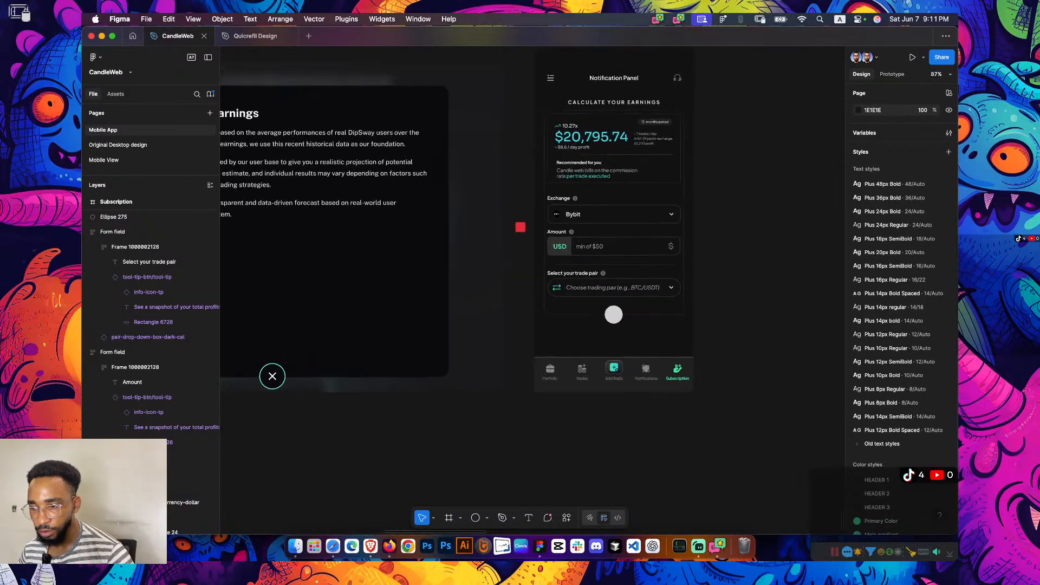
Fill the circle with the Main gradient library style
left_click(581, 322)
scroll(720, 347, "up", 5)
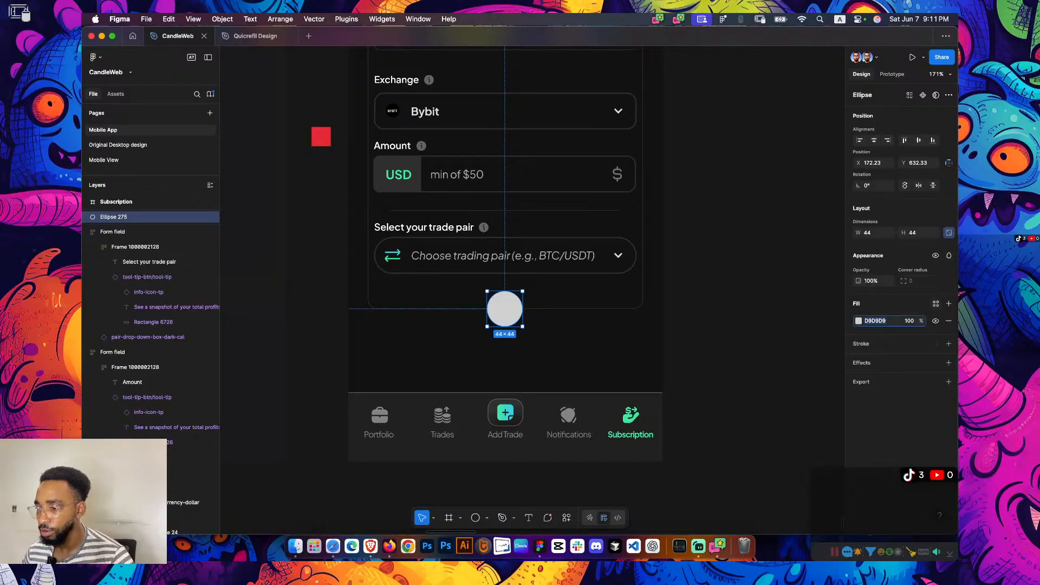
left_click(935, 303)
scroll(788, 406, "down", 10)
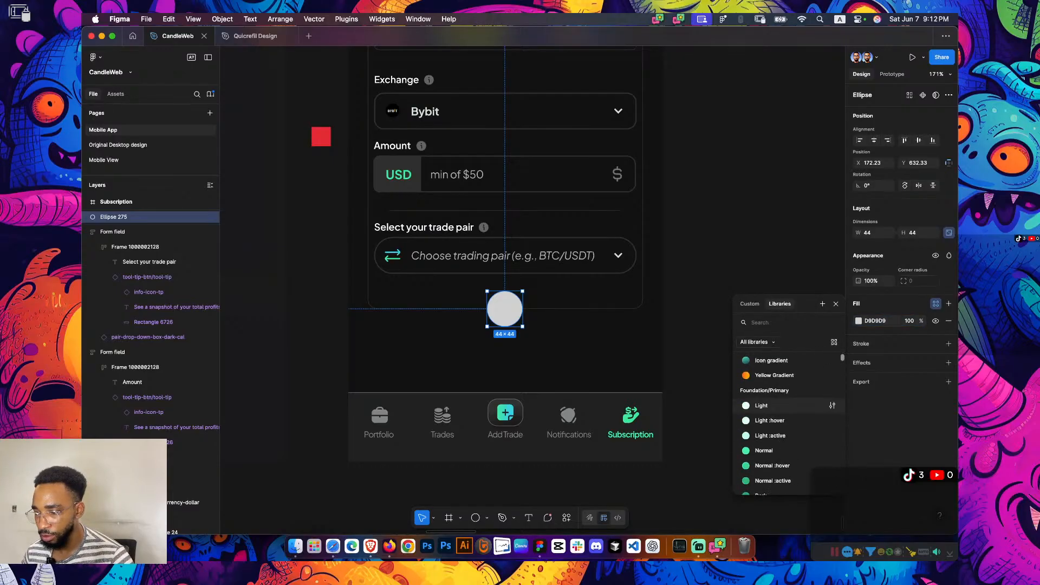
left_click(772, 364)
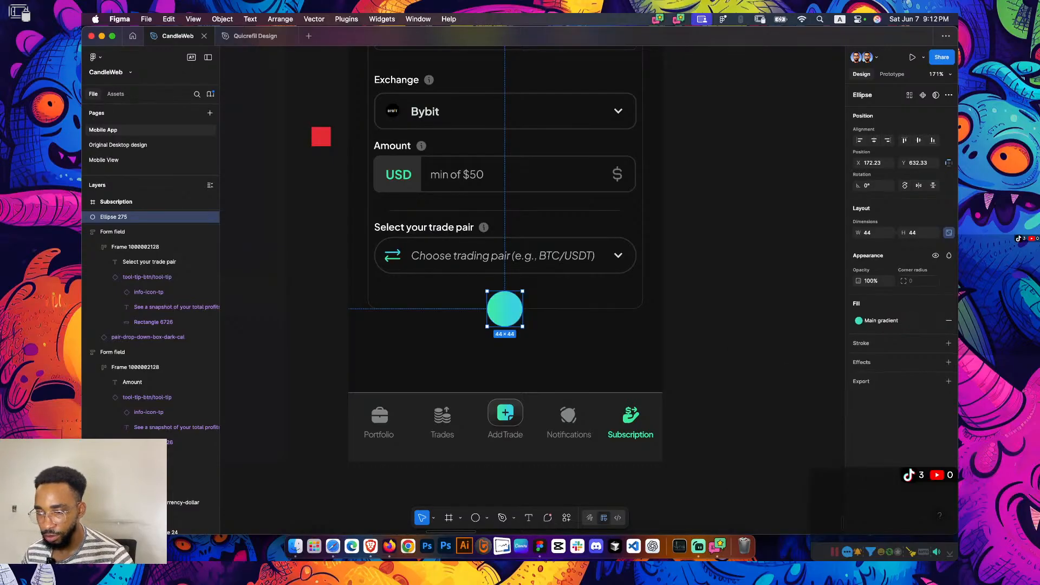
left_click(507, 356)
Add a drop shadow to the gradient circle, coloured with the Main Dark Background style
scroll(506, 356, "up", 4)
left_click(504, 285)
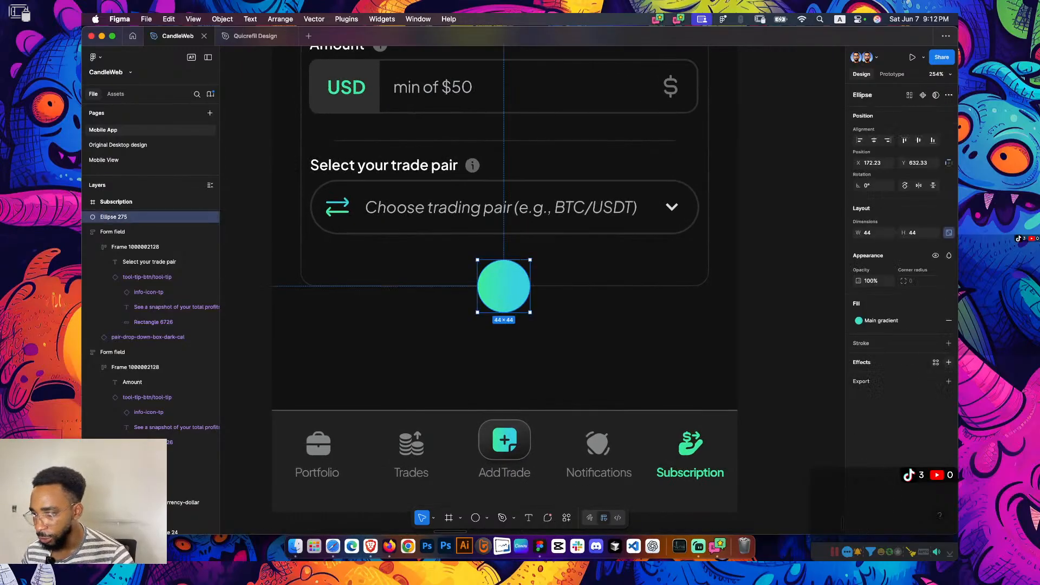
left_click(949, 362)
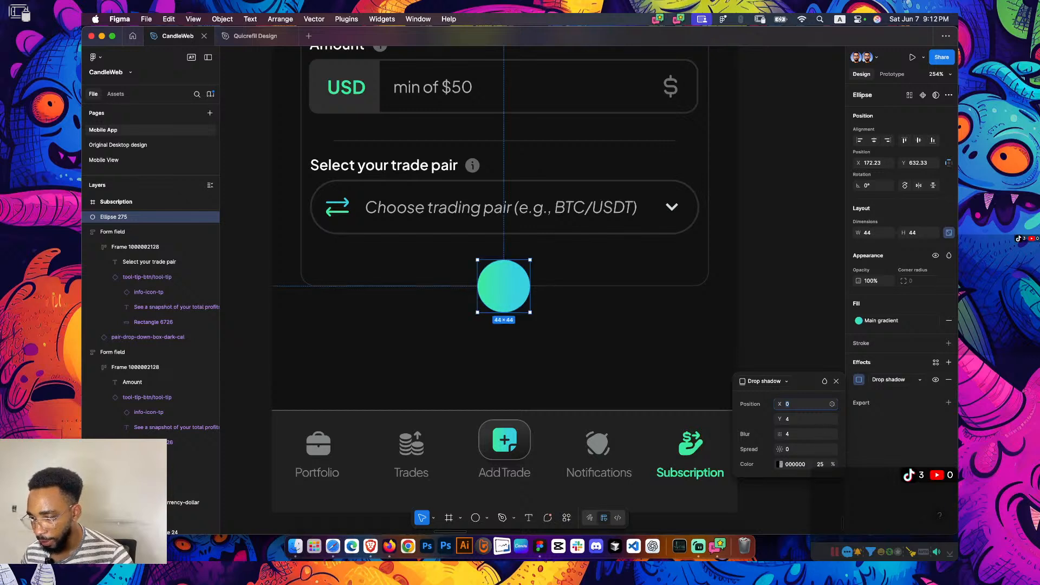
left_click(805, 419)
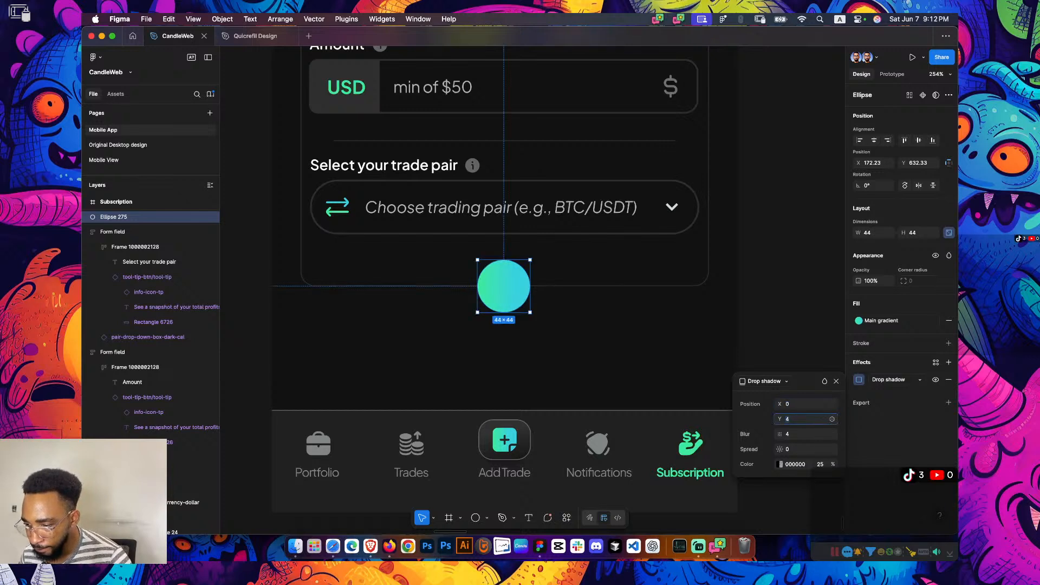
left_click(780, 464)
left_click(667, 300)
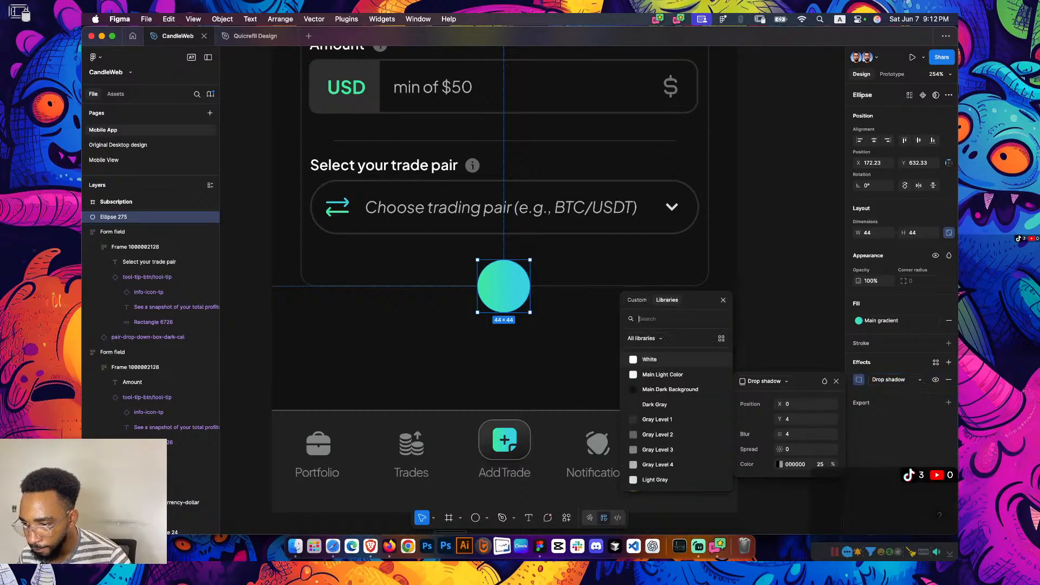
left_click(670, 389)
Preview other effect types on the circle, keep the drop shadow and set its vertical offset to 7
key("shift+2")
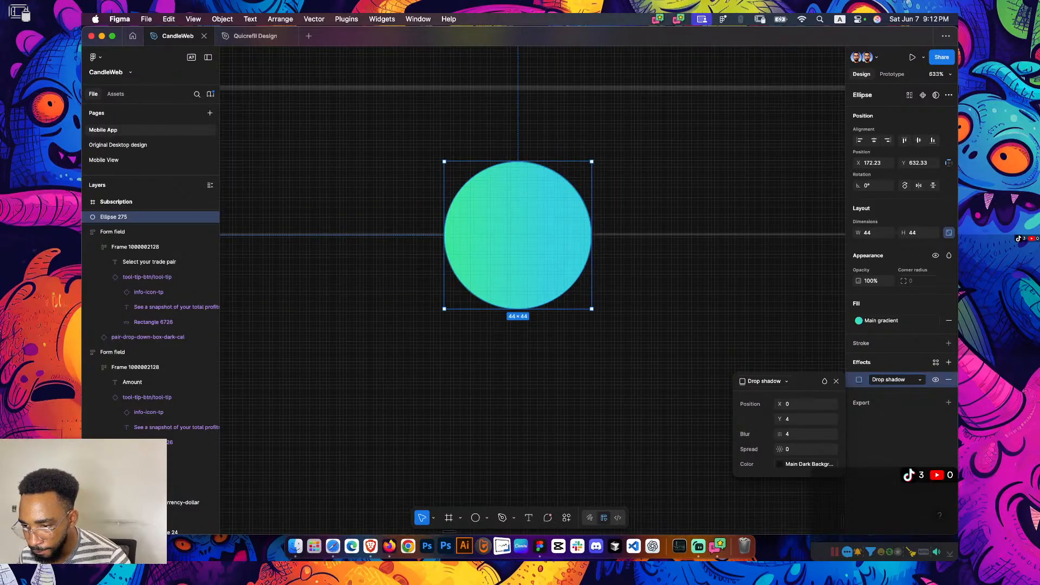
scroll(524, 335, "down", 3)
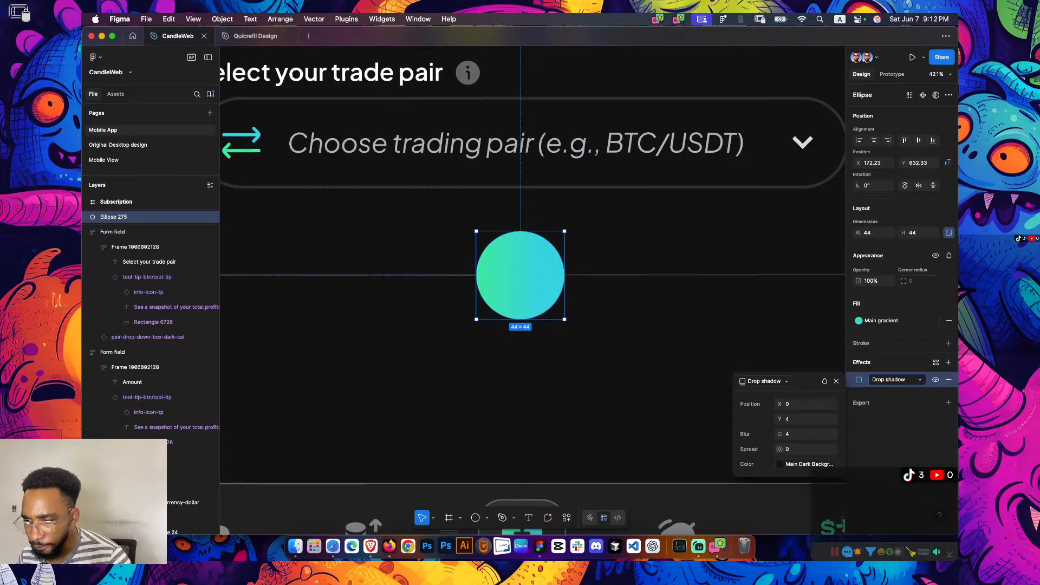
scroll(665, 409, "up", 1)
left_click(763, 381)
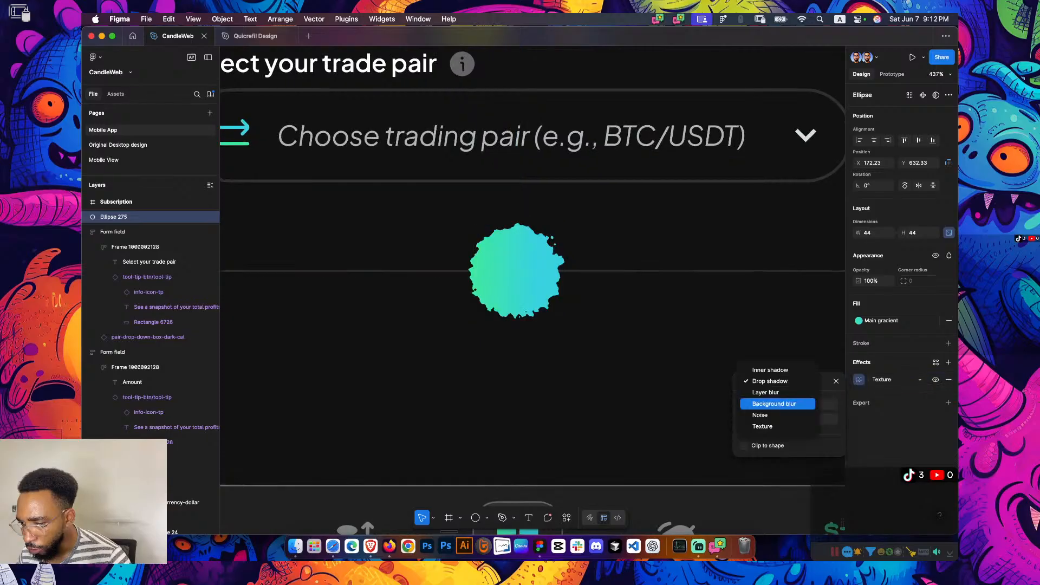
key("Escape")
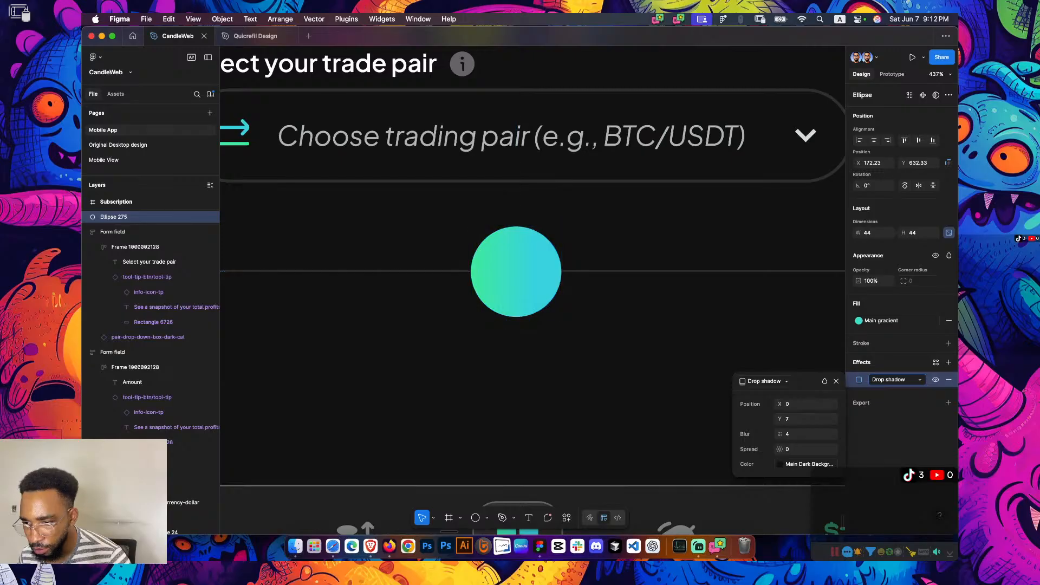
left_click_drag(779, 419, 782, 418)
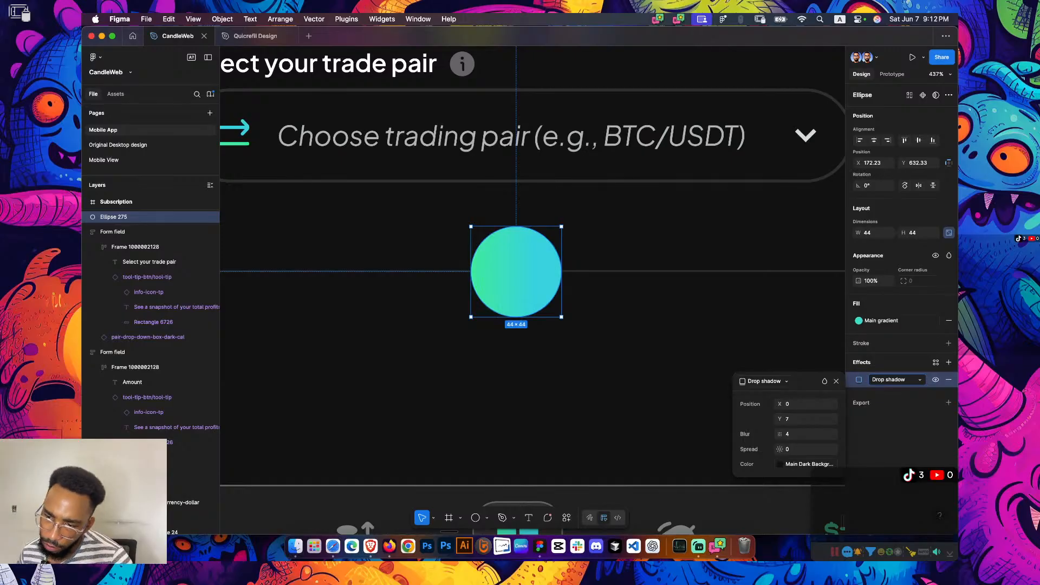
Add an inner shadow to the circle as a second effect, with a vertical offset of -2
left_click(947, 361)
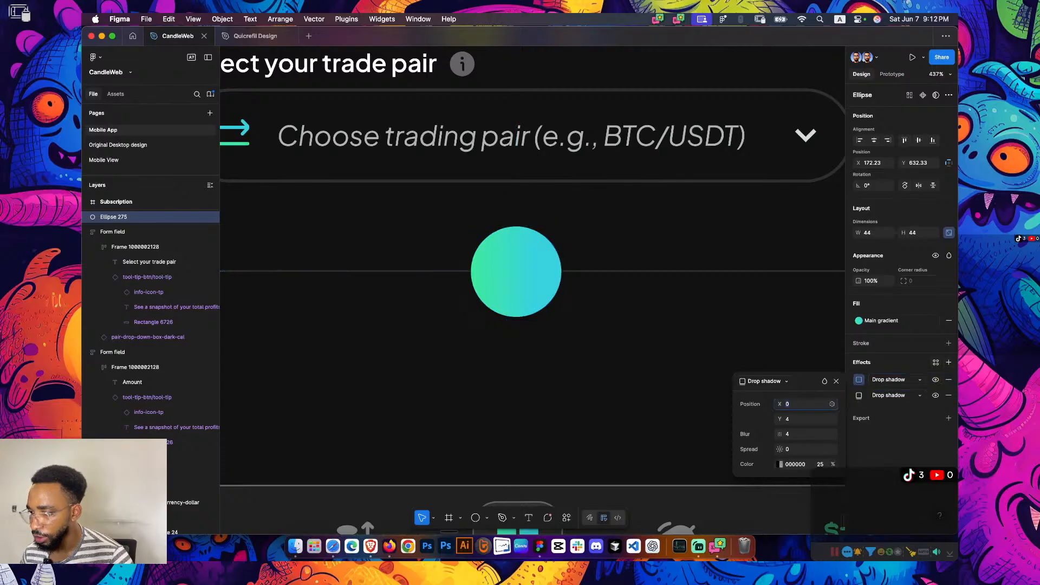
left_click(764, 380)
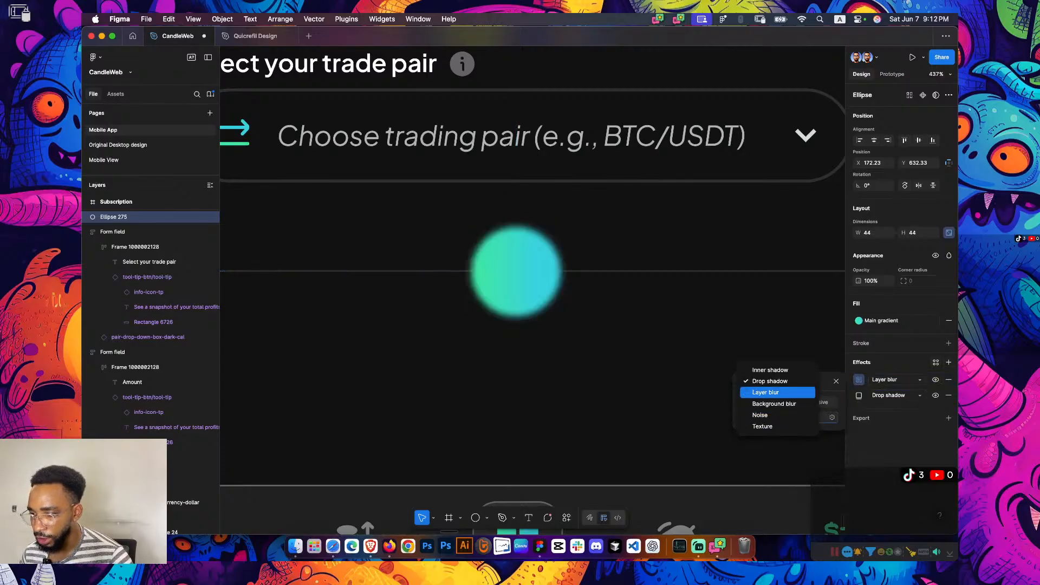
left_click(770, 370)
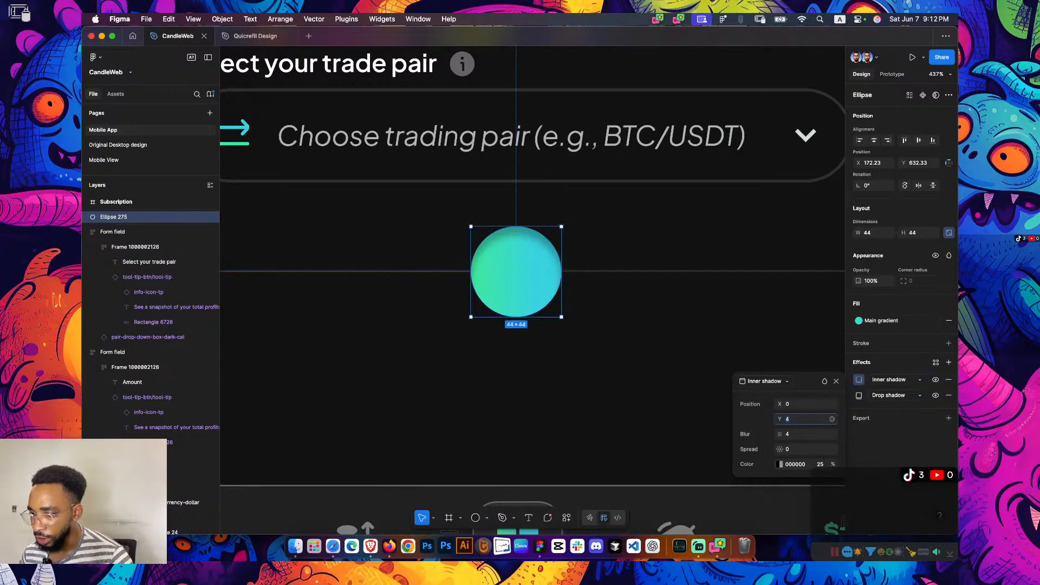
key("Up")
key("Up")
key("Up")
key("Down")
key("Down")
key("Down")
key("Down")
key("Down")
key("Down")
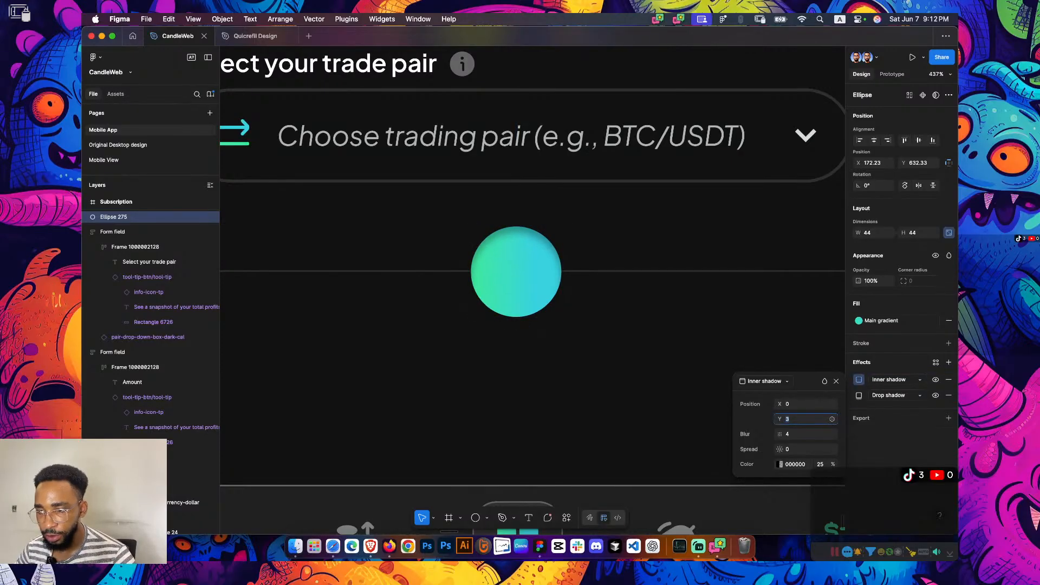
key("Down")
key("Down")
key("Down")
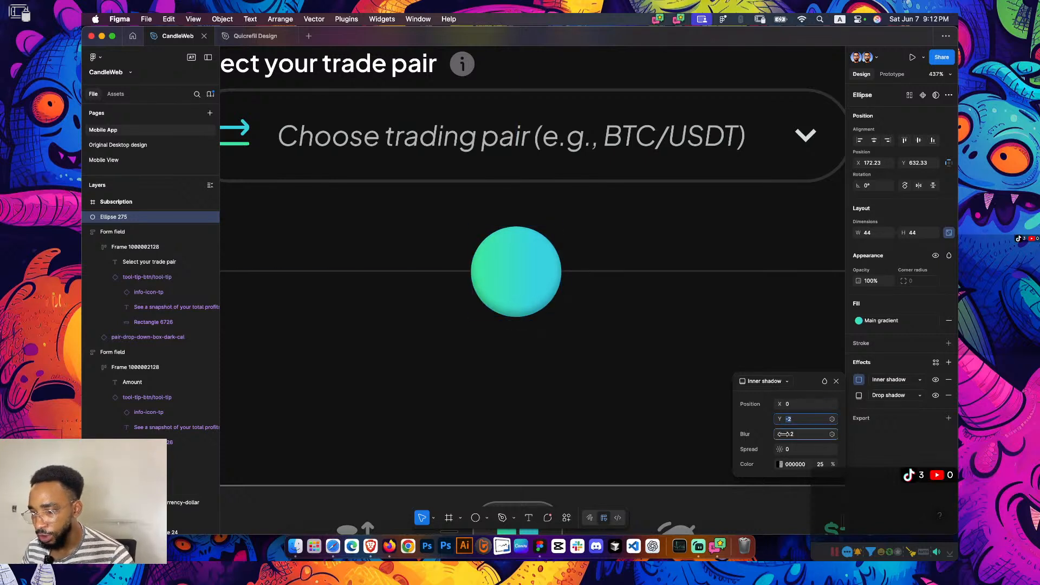
Make the circle's inner shadow white (FFFFFF) at 57% opacity, with a blur of 11.6 and a vertical offset of -5
left_click_drag(789, 434, 827, 434)
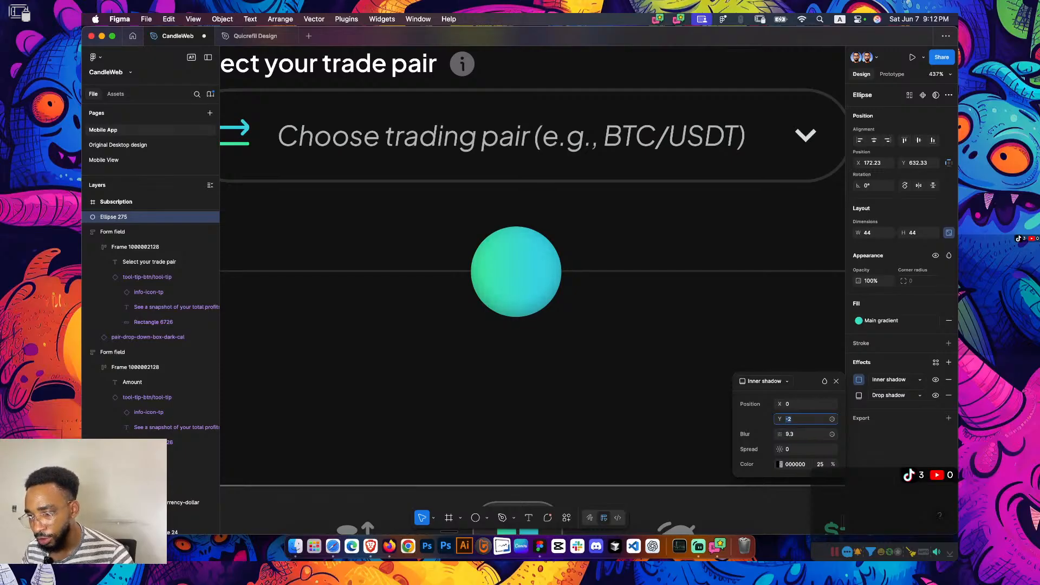
key("Tab")
type("10")
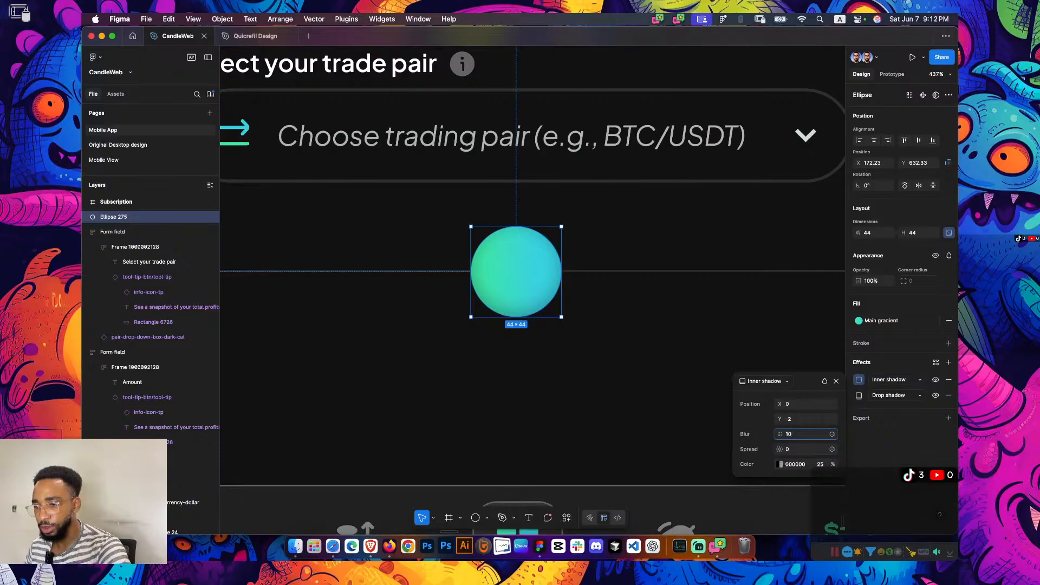
left_click(779, 463)
left_click_drag(627, 414, 627, 316)
left_click_drag(666, 437, 688, 437)
mouse_move(780, 433)
left_mouse_down()
mouse_move(792, 434)
mouse_move(777, 419)
left_mouse_up()
left_click_drag(832, 464, 836, 463)
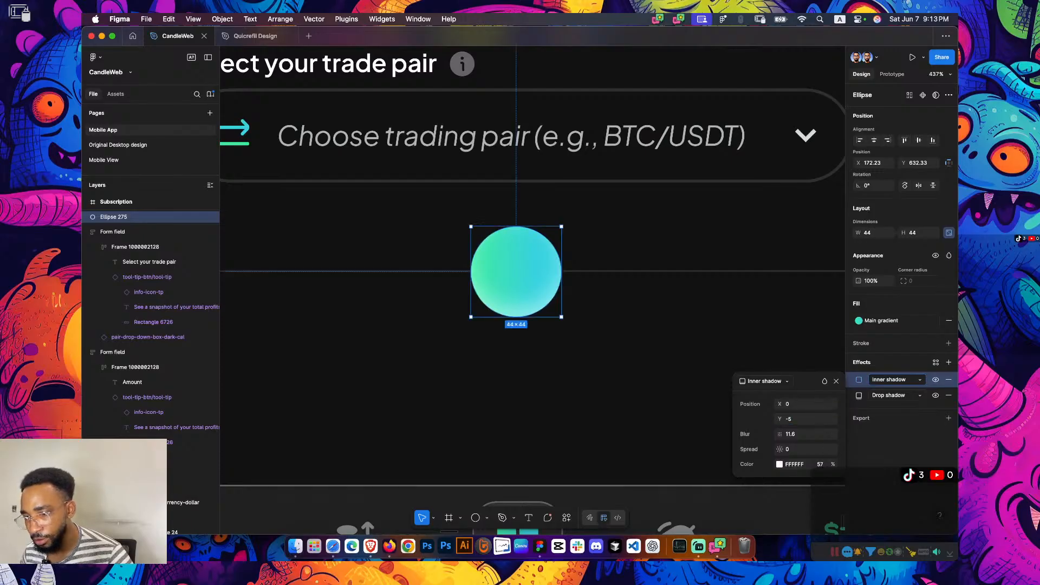
key("Escape")
scroll(597, 306, "down", 5)
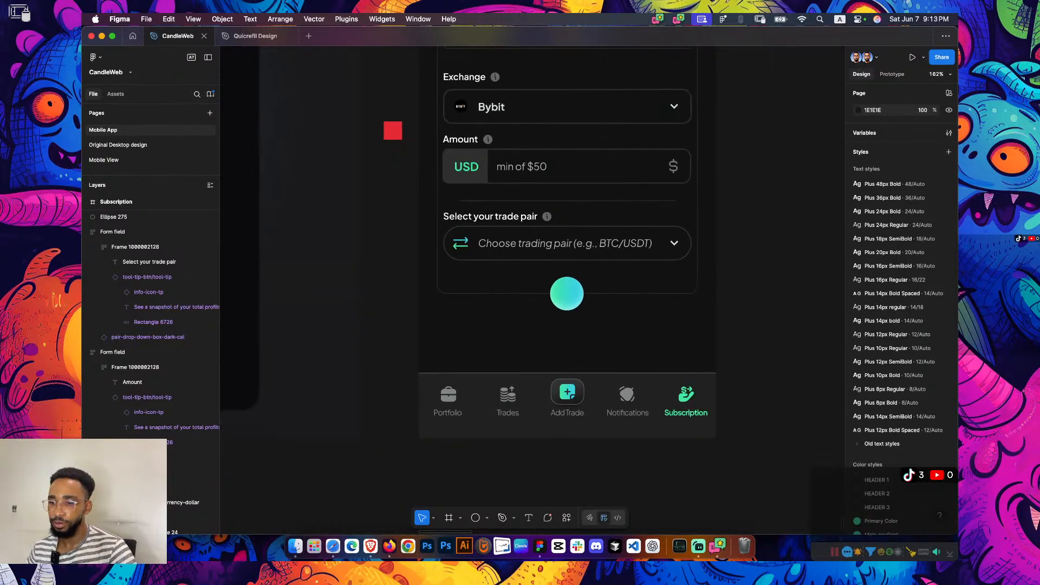
scroll(807, 373, "up", 3)
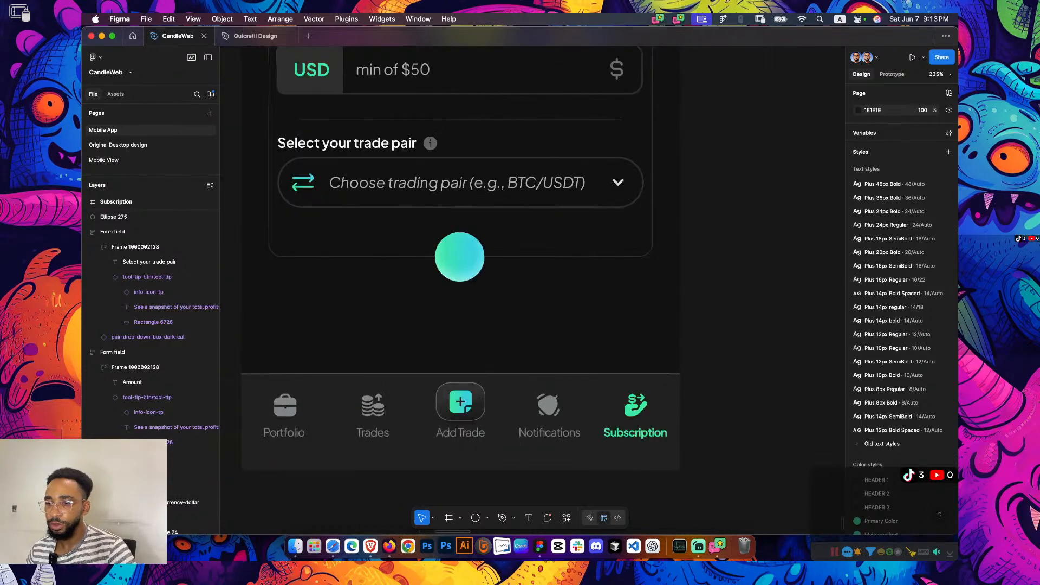
Refine the gradient circle's inner shadow to a horizontal offset of -1, blur 18.7, spread -1 and 100% opacity
scroll(519, 250, "up", 1)
left_click(458, 257)
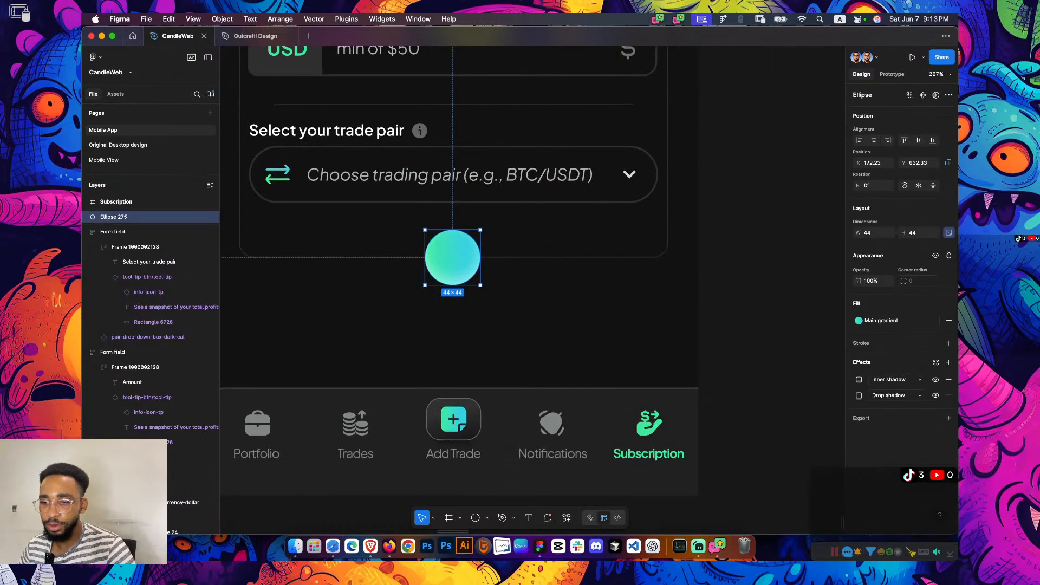
left_click(858, 379)
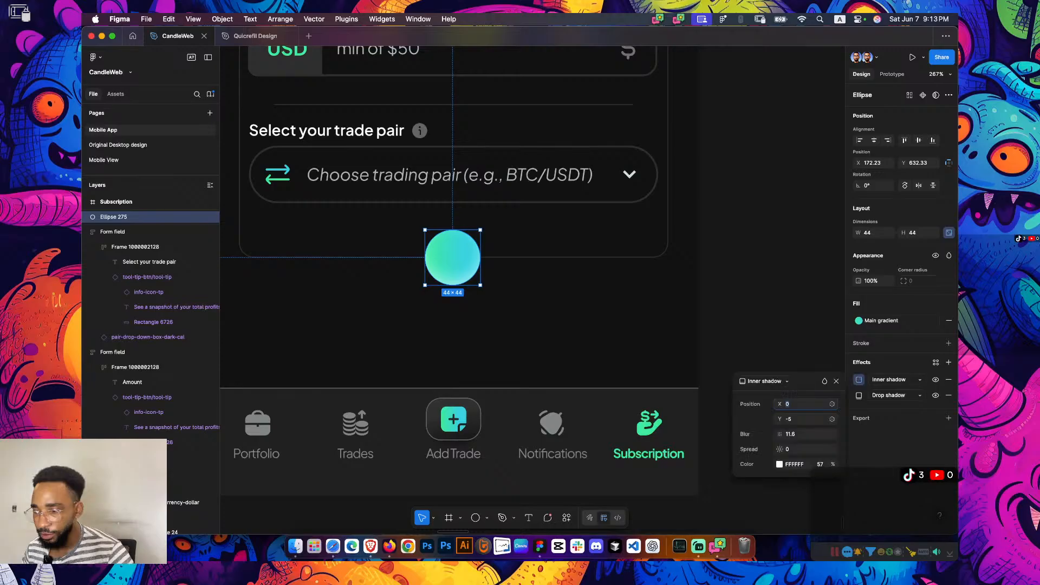
left_click_drag(755, 434, 681, 424)
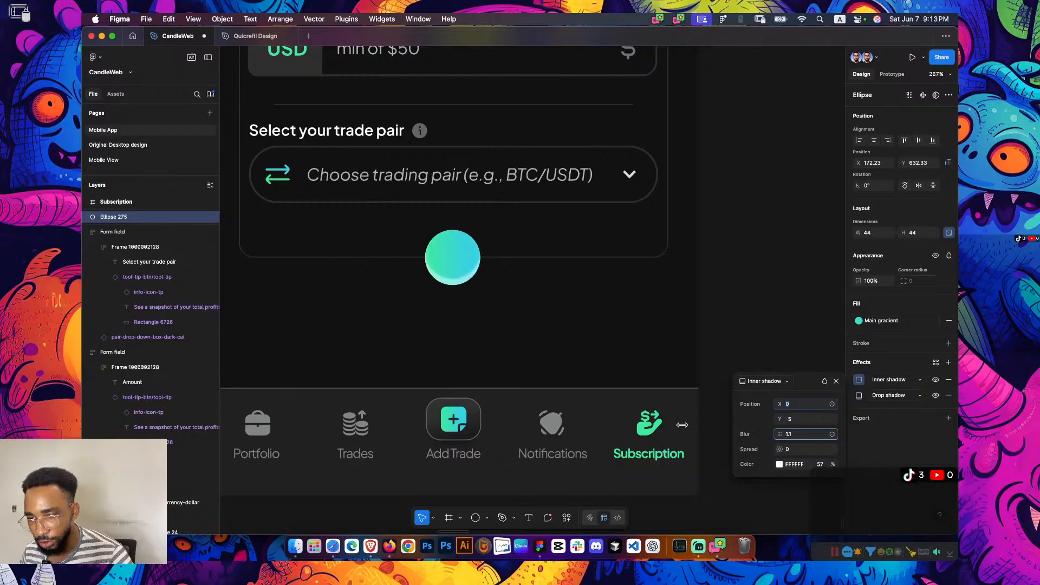
key("shift+2")
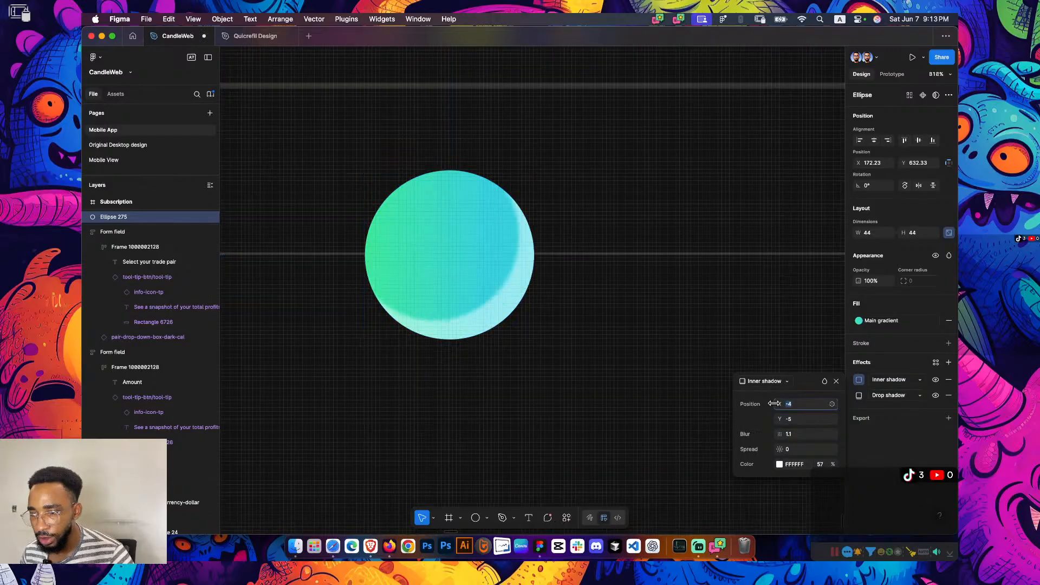
left_click_drag(775, 403, 910, 465)
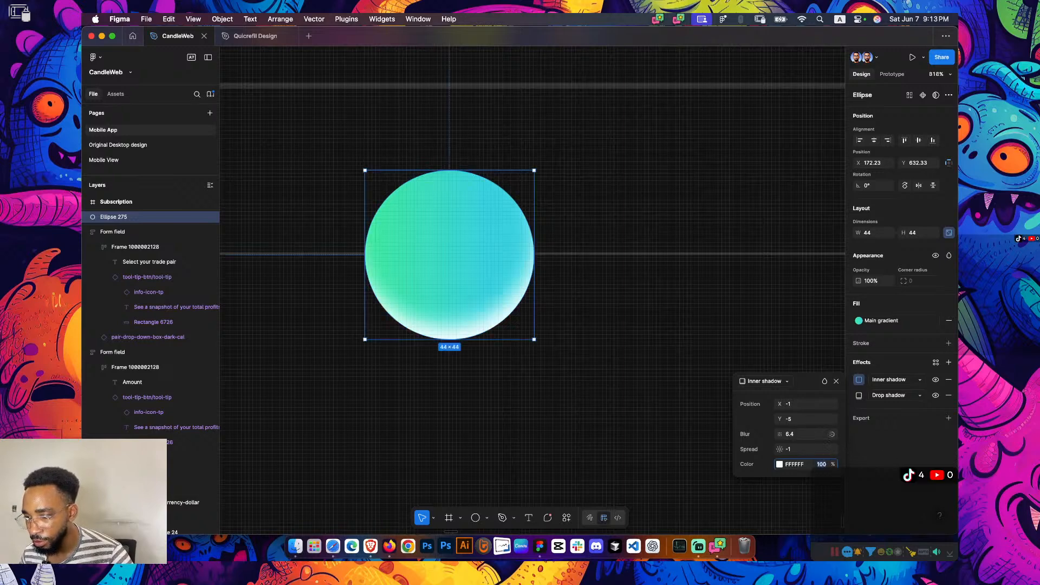
left_click_drag(782, 433, 845, 426)
scroll(605, 335, "down", 5)
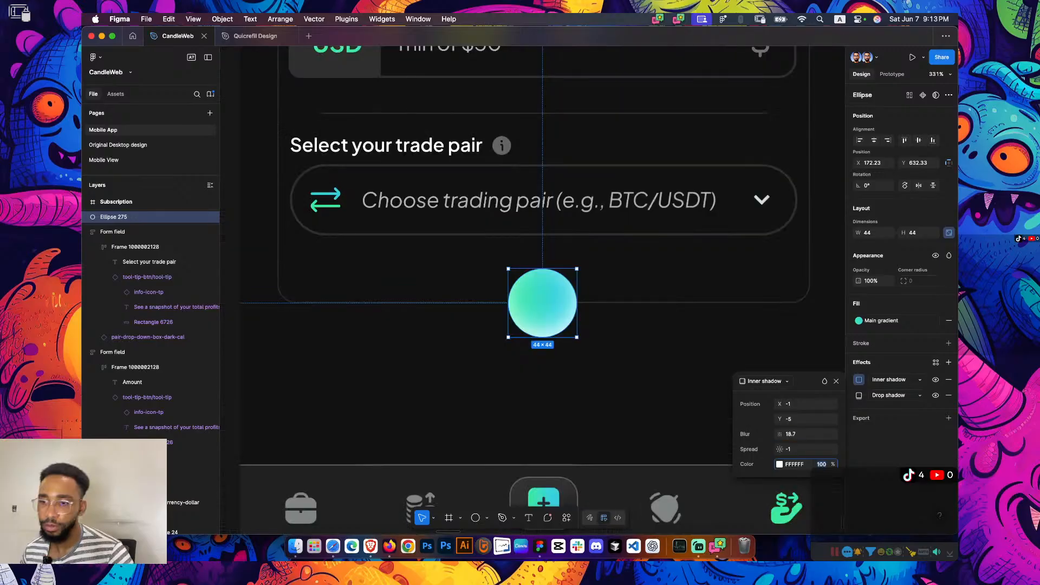
scroll(586, 318, "down", 5)
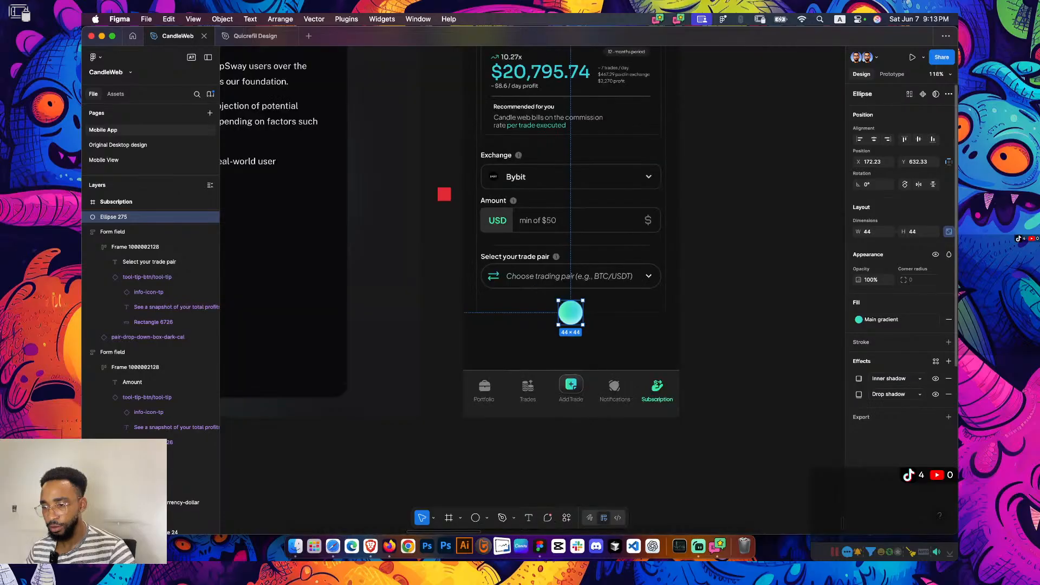
Set the opacity of the circle's inner shadow colour to 70%
left_click(858, 378)
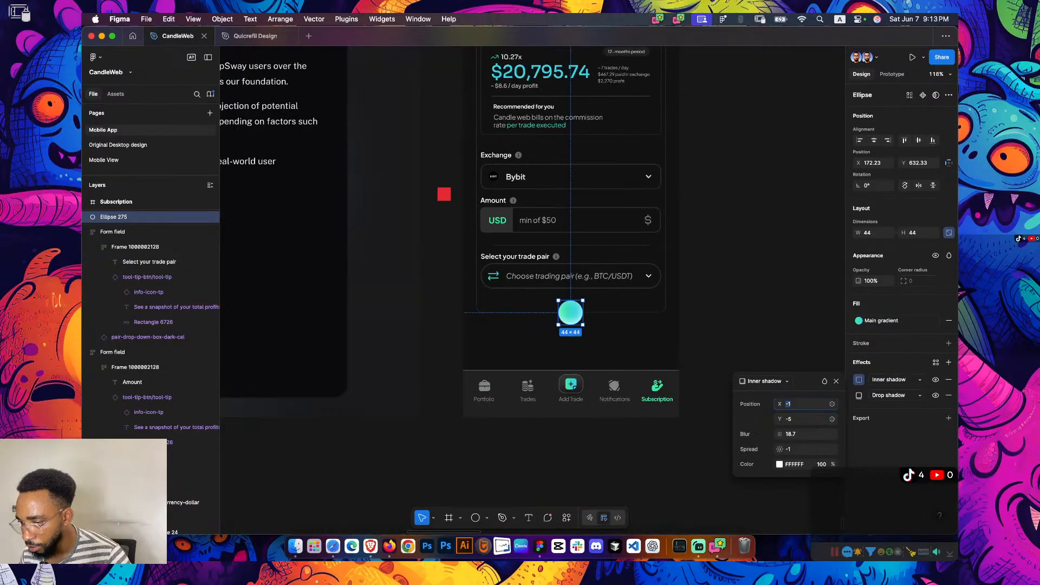
left_click(821, 464)
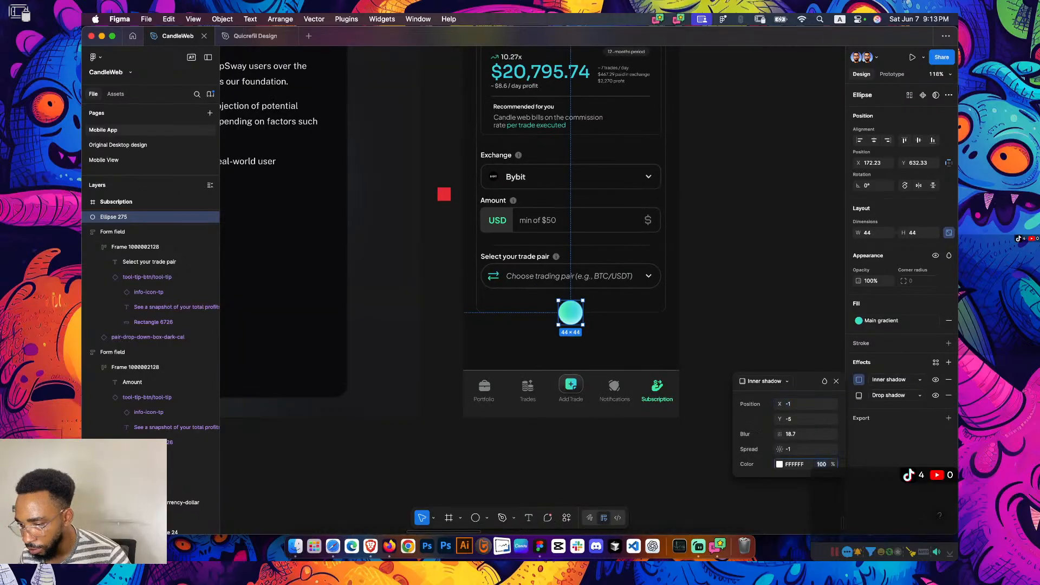
type("70")
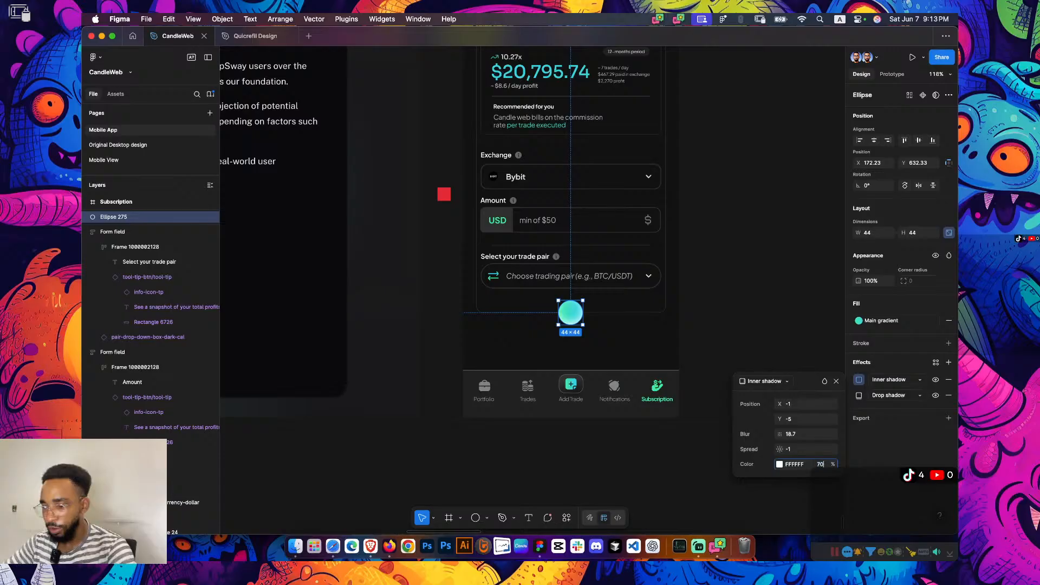
key("Escape")
scroll(556, 340, "up", 5)
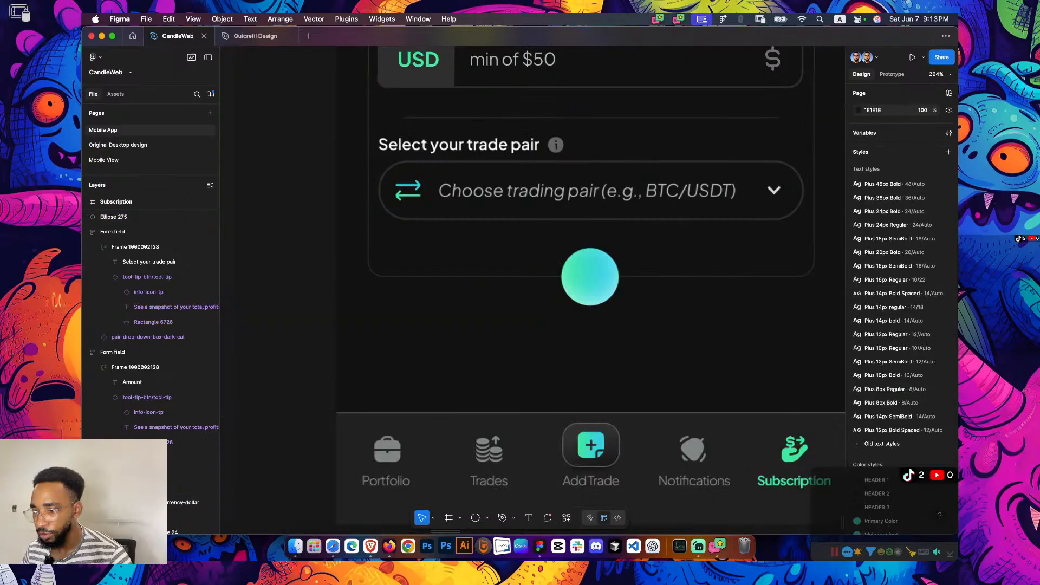
left_click(595, 280)
scroll(615, 287, "down", 5)
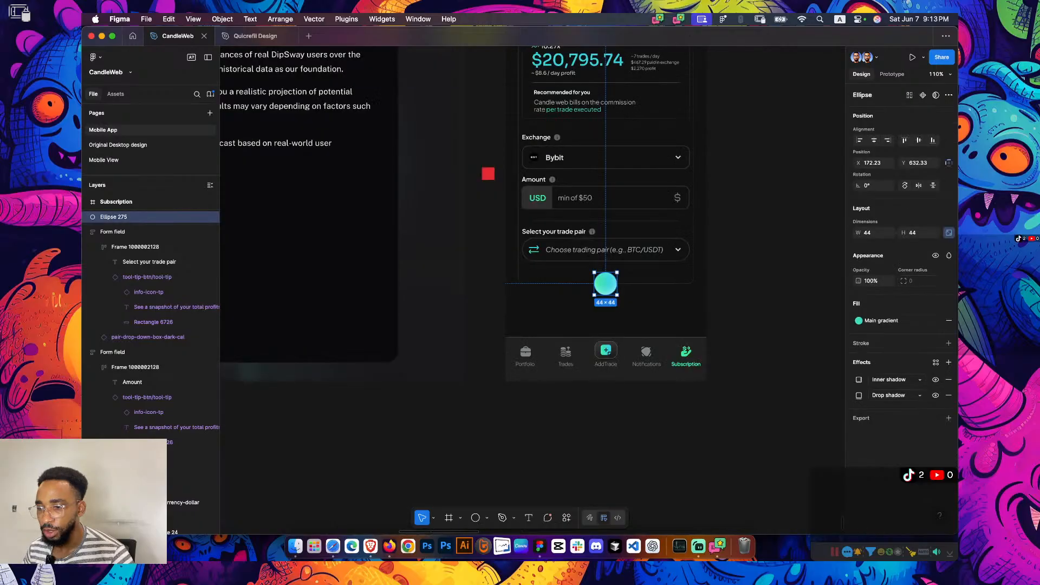
Copy the map-marker question icon from the Icons frame
scroll(605, 283, "down", 4)
scroll(605, 283, "up", 8)
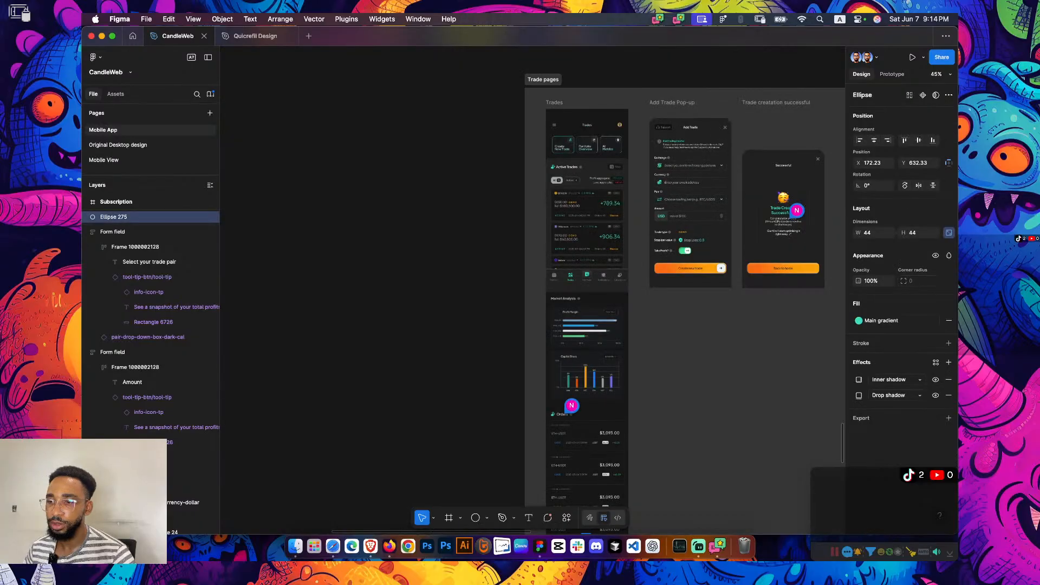
scroll(532, 290, "up", 15)
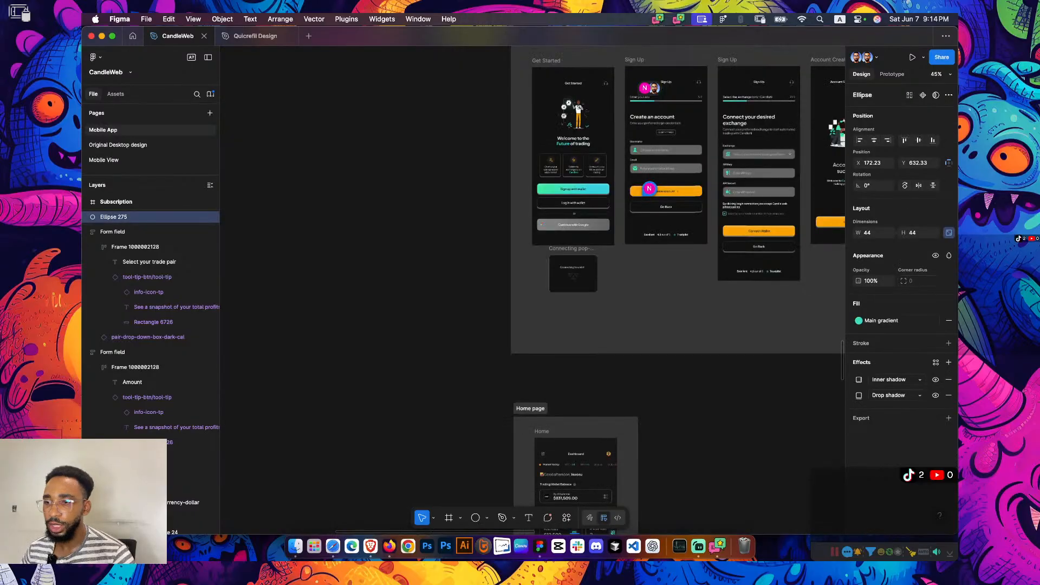
scroll(649, 255, "up", 10)
scroll(648, 255, "up", 5)
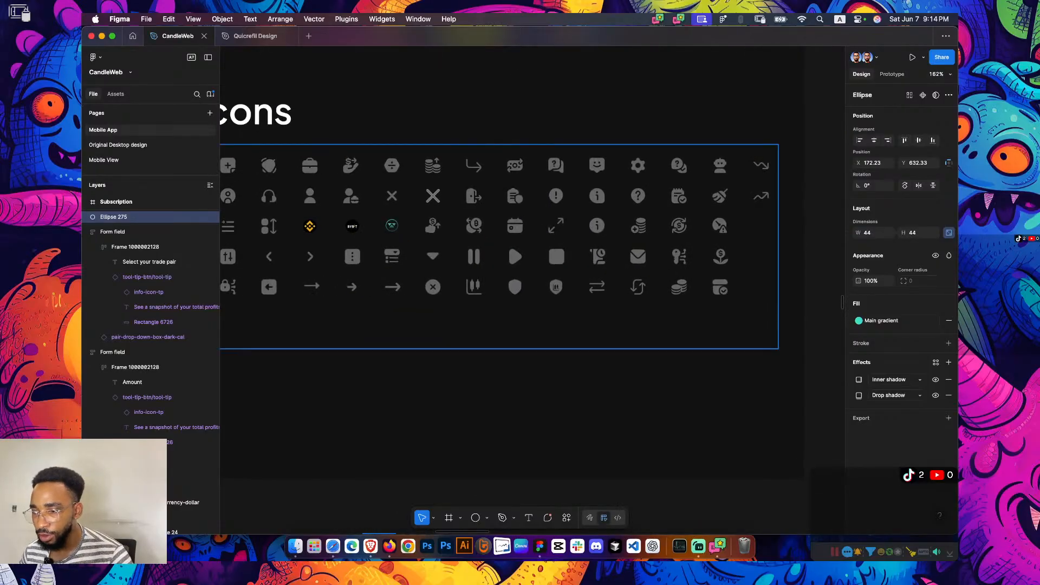
scroll(649, 255, "left", 2)
scroll(531, 254, "left", 1)
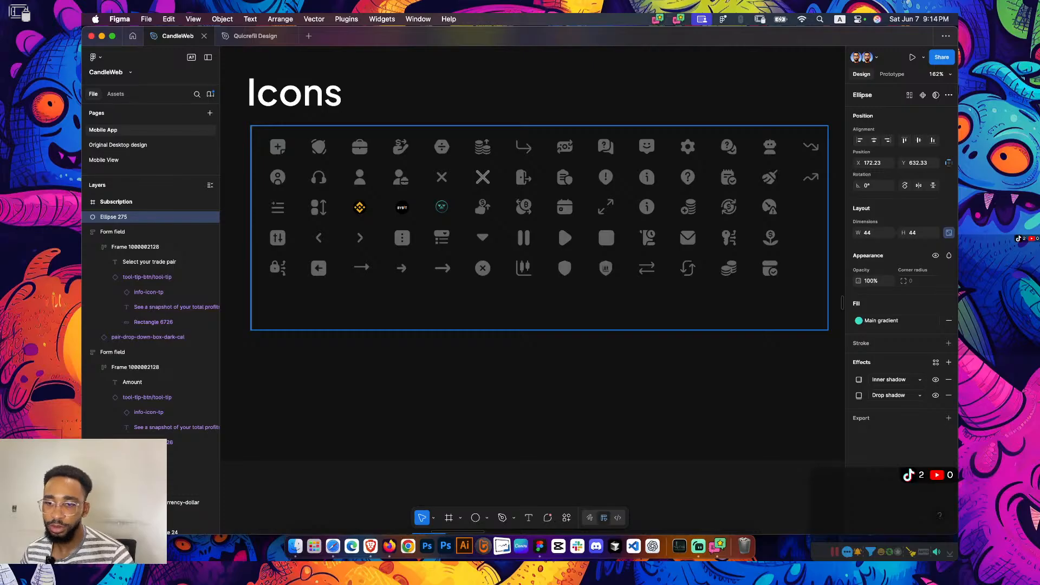
double_click(605, 176)
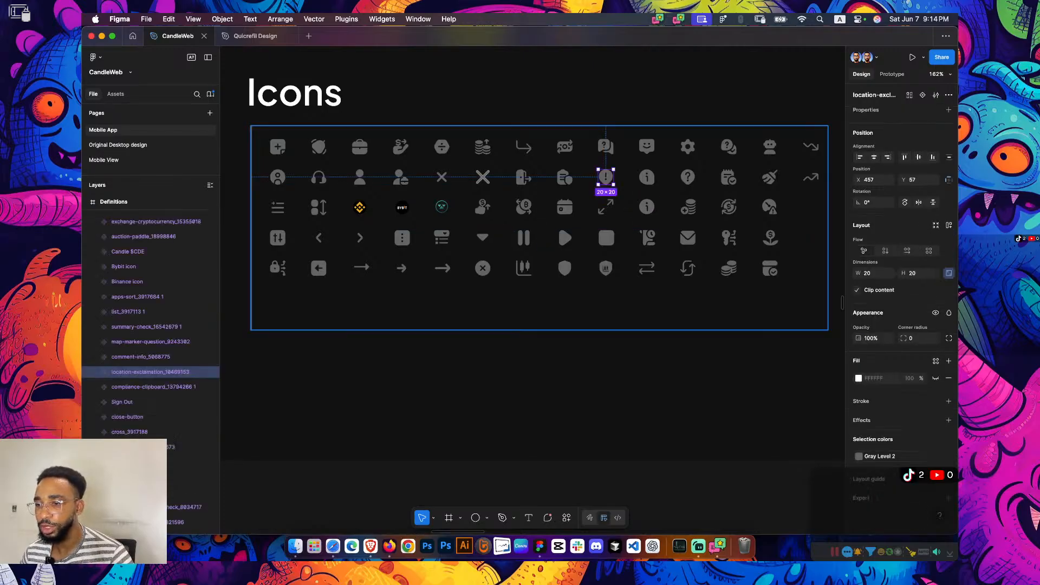
left_click(558, 223)
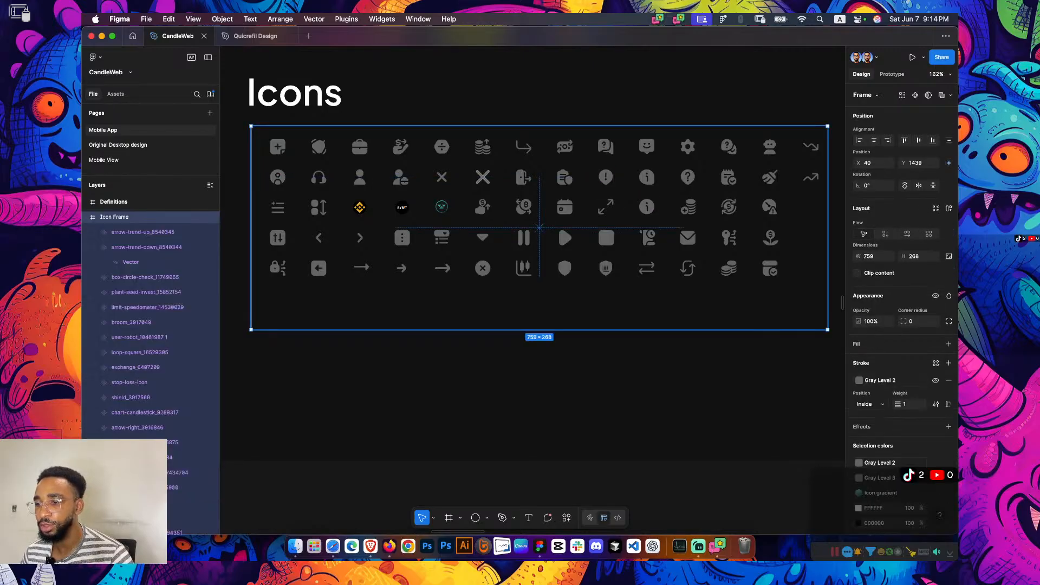
double_click(688, 177)
key("super+c")
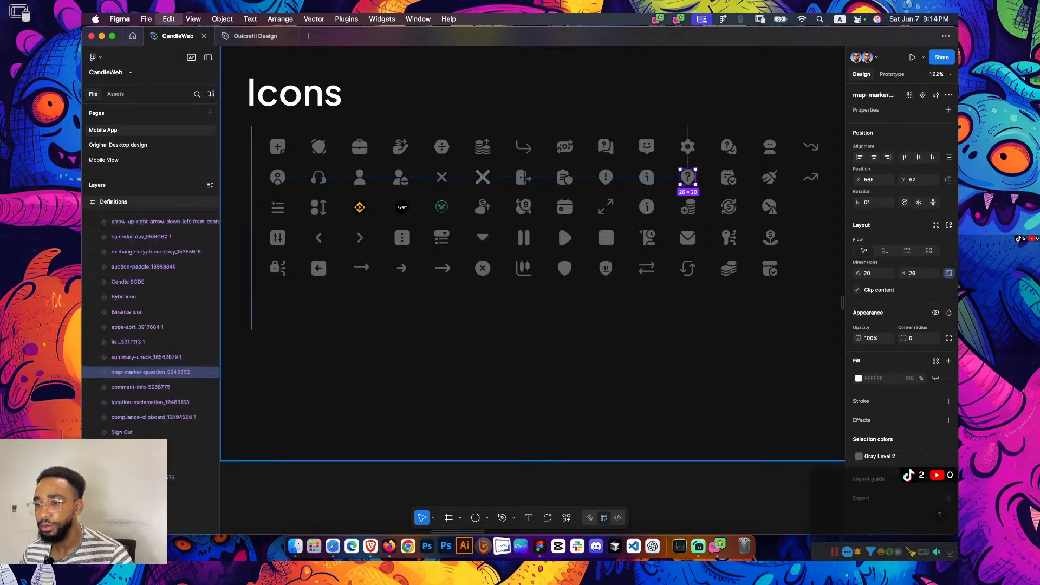
key("Escape")
Paste the question icon into the Subscription screen and centre it on the gradient circle
scroll(532, 303, "down", 15)
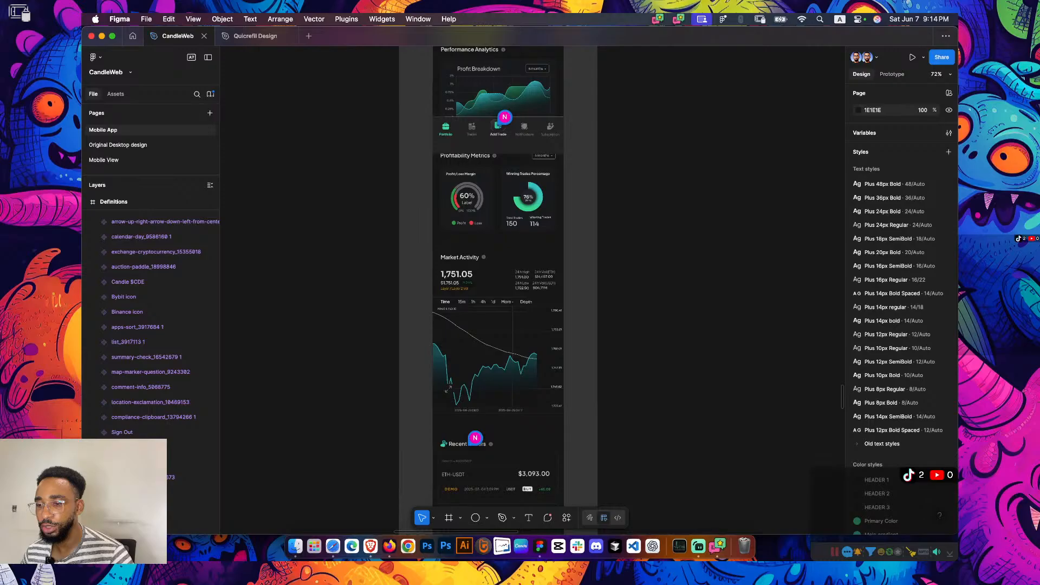
scroll(532, 303, "down", 5)
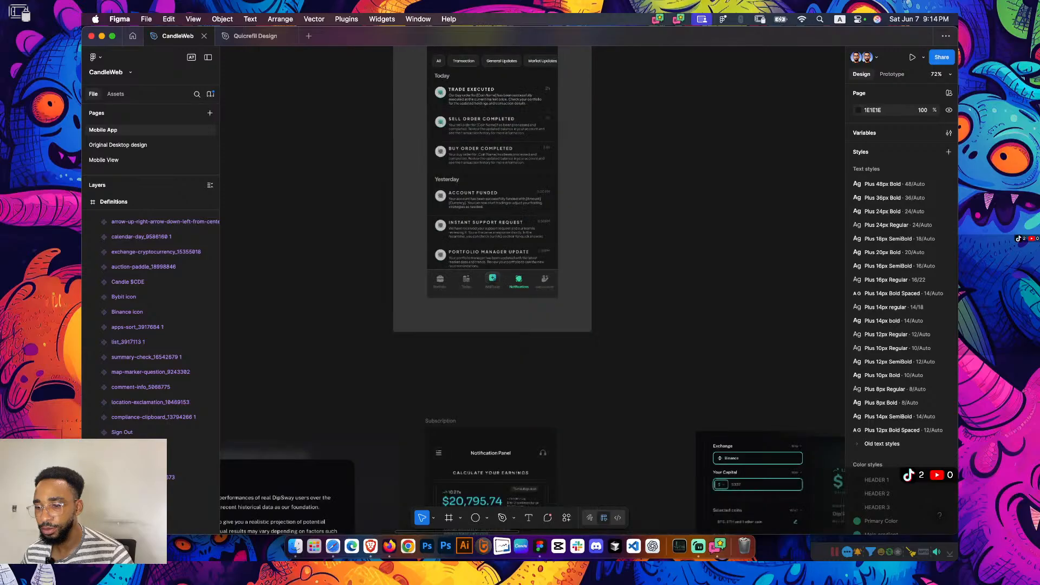
scroll(532, 303, "down", 5)
scroll(354, 304, "up", 3)
scroll(534, 379, "up", 4)
left_click(553, 362)
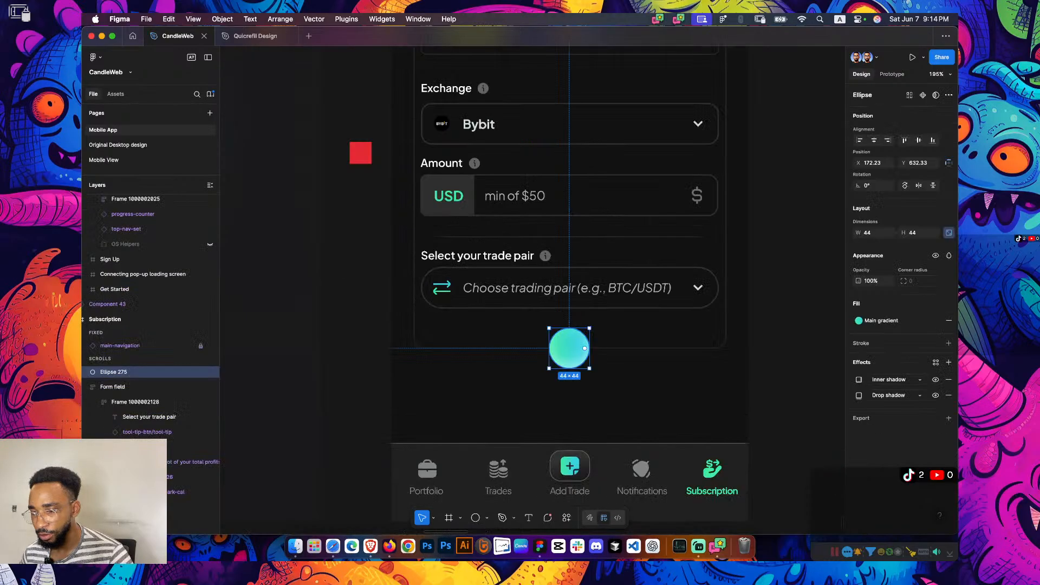
key("super+v")
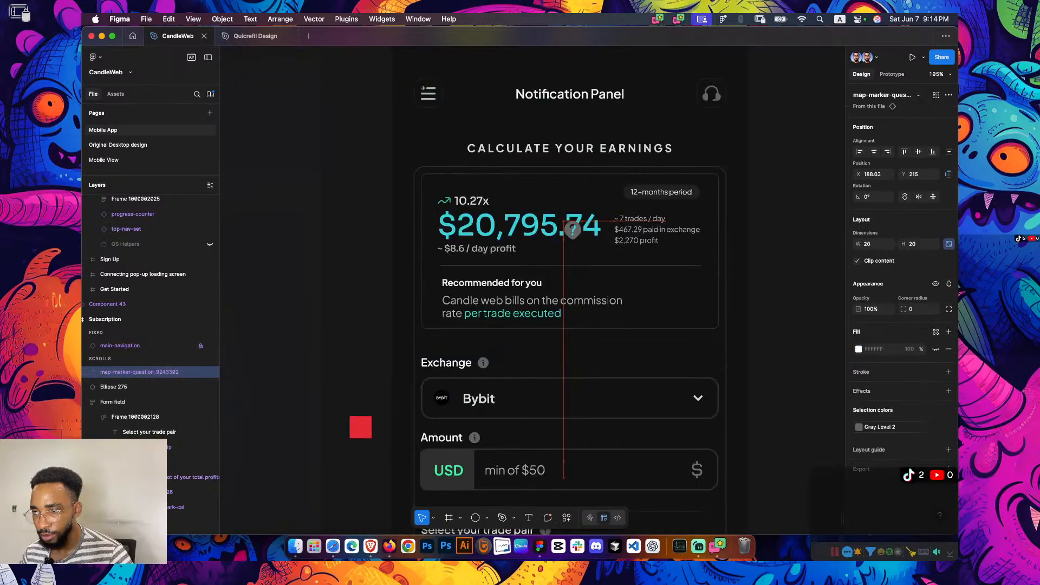
left_click_drag(572, 229, 552, 340)
key("Escape")
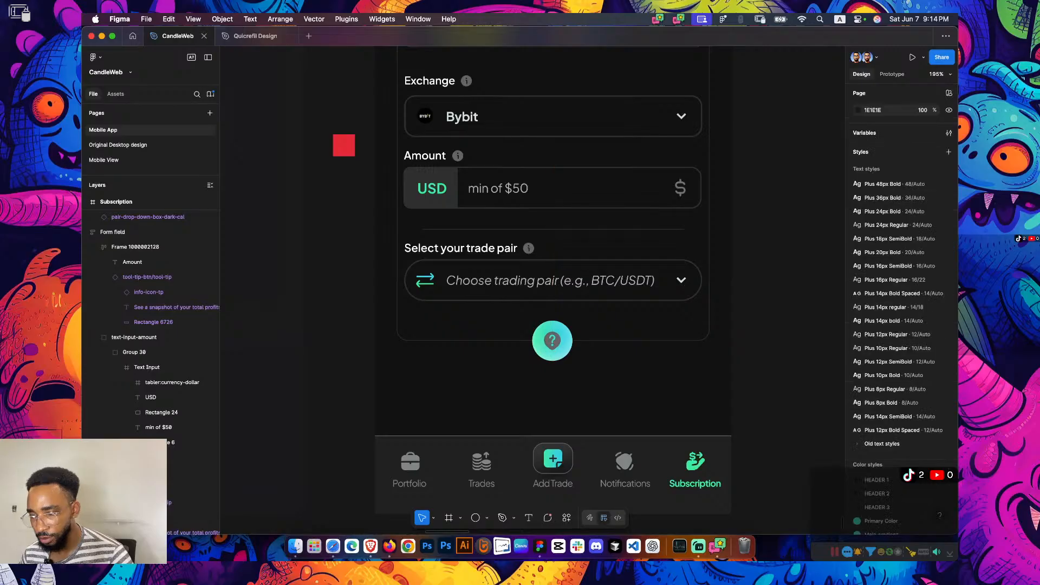
Recolour the question icon on the circle with the Dark Gray style
left_click(552, 340)
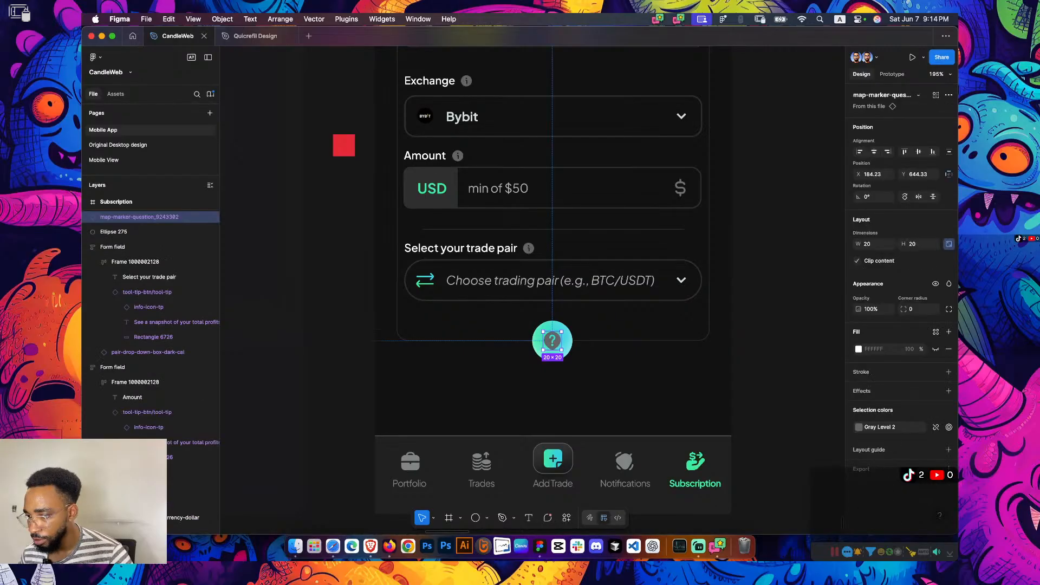
left_click(888, 427)
left_click(782, 422)
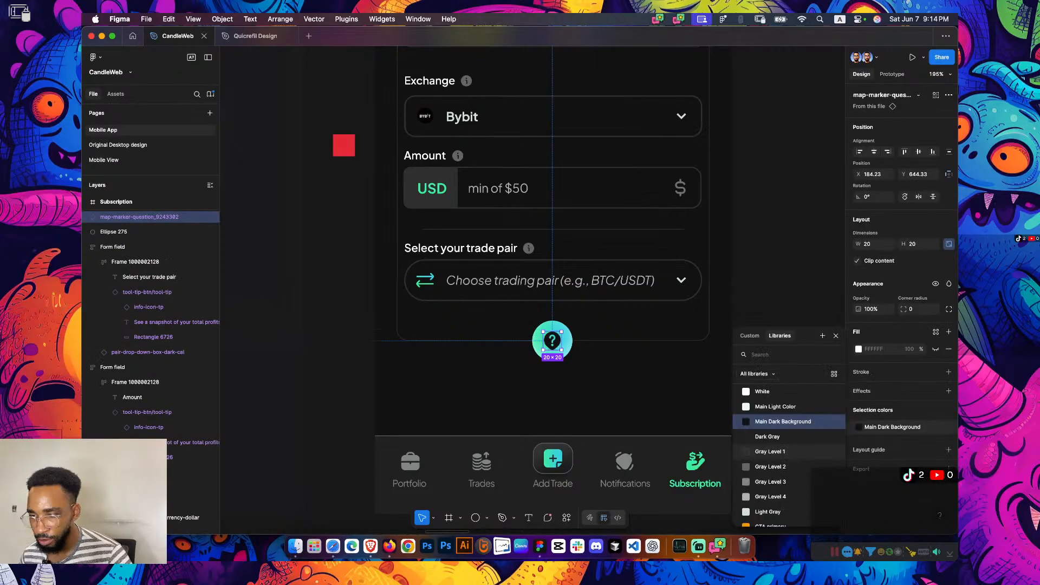
left_click(782, 436)
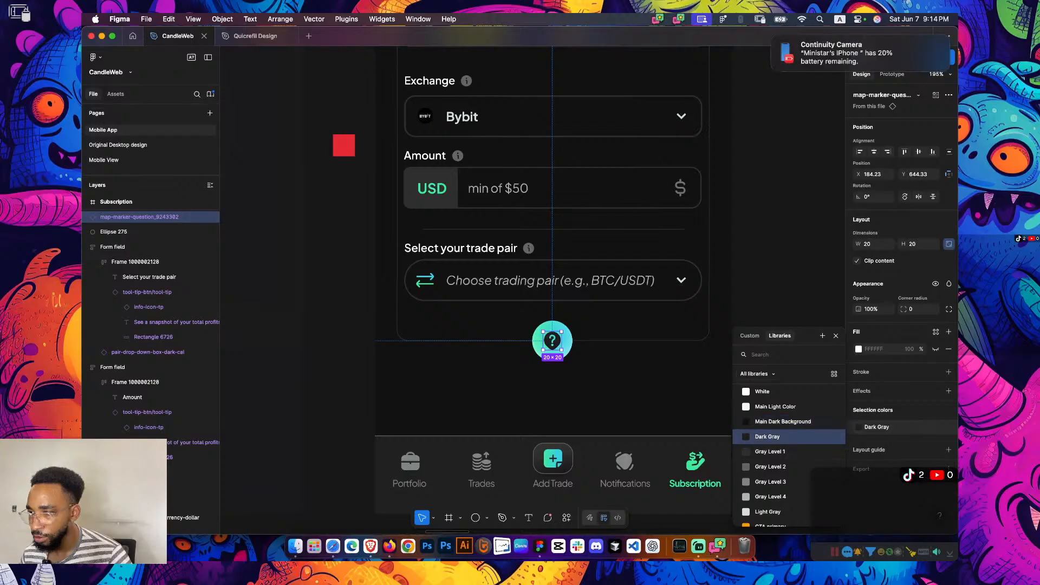
key("Escape")
Combine the circle and question icon into an auto layout frame and centre it horizontally in the Subscription screen
scroll(494, 480, "up", 3)
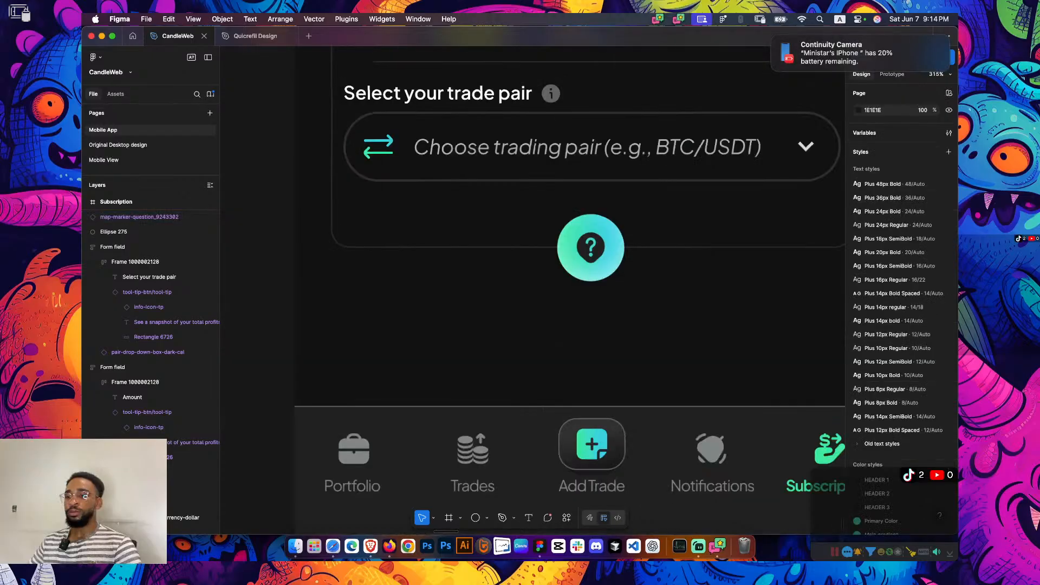
scroll(590, 248, "up", 3)
left_click(590, 247)
key("shift+a")
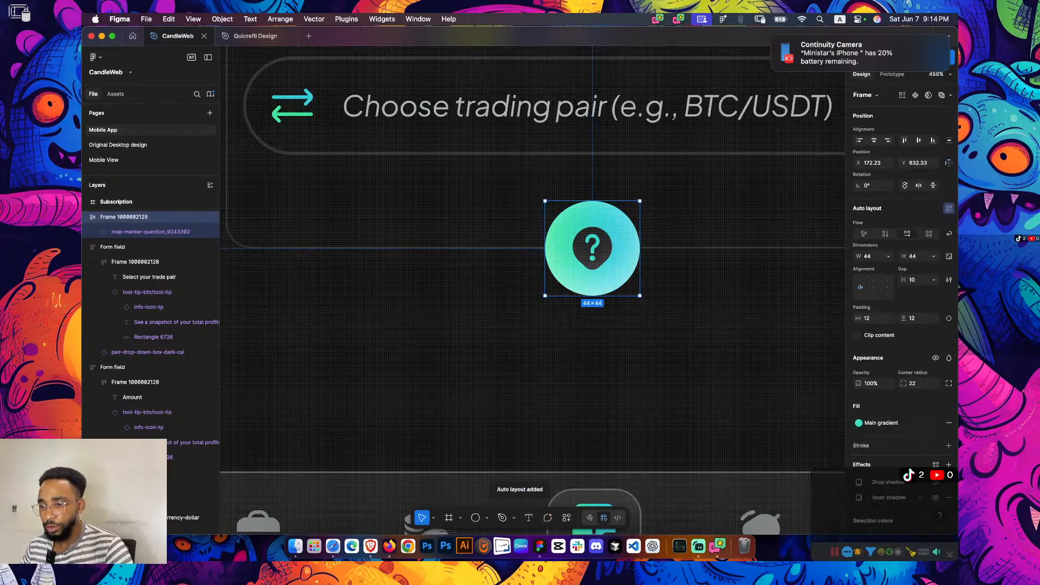
scroll(613, 306, "down", 5)
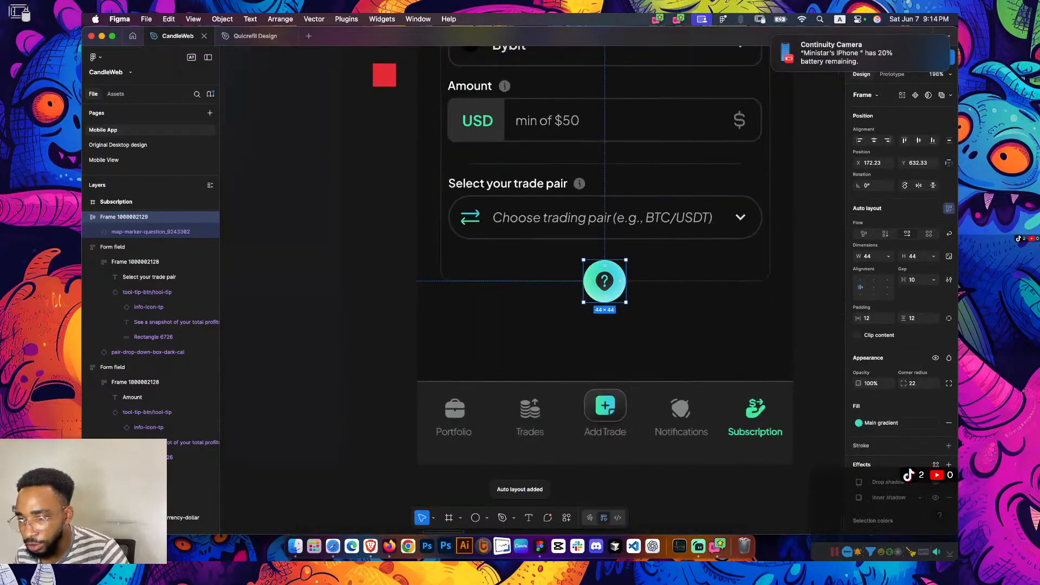
scroll(616, 290, "up", 3)
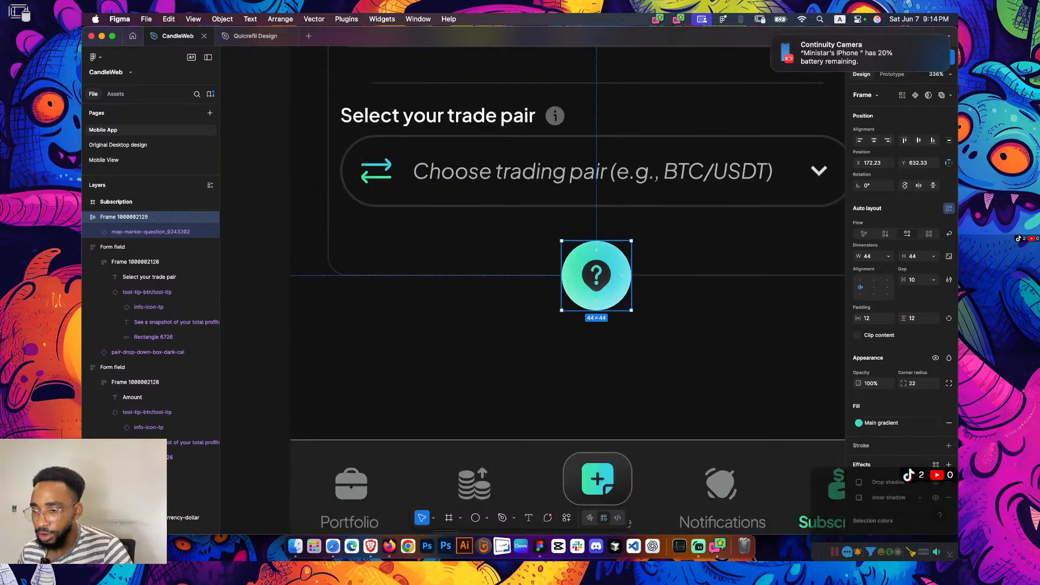
key("alt+h")
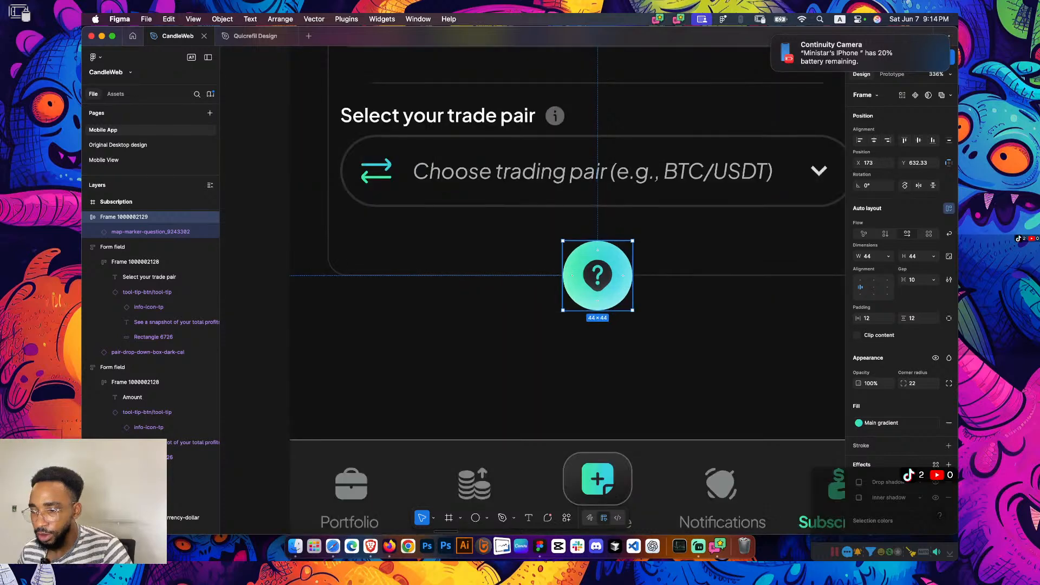
key("Escape")
Preview the Subscription screen in a phone mockup, check its layout, and close the preview
scroll(660, 313, "down", 8)
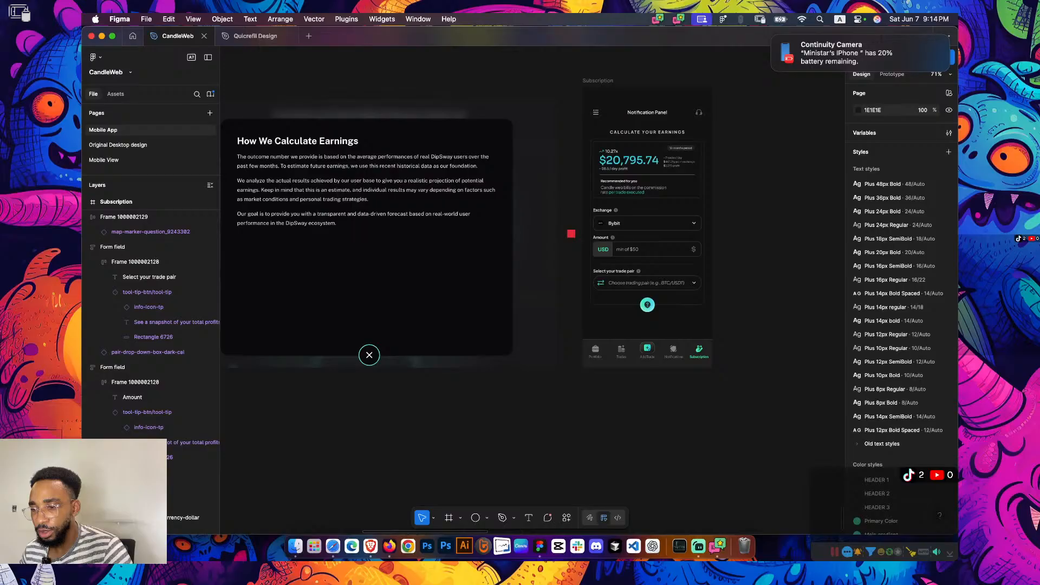
scroll(530, 271, "right", 3)
scroll(531, 271, "up", 2)
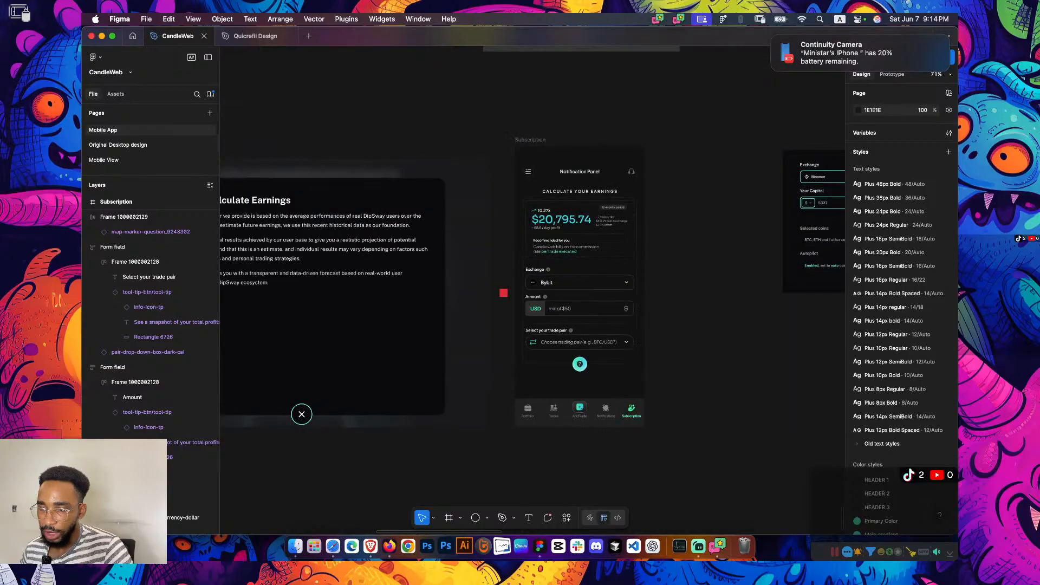
left_click(529, 140)
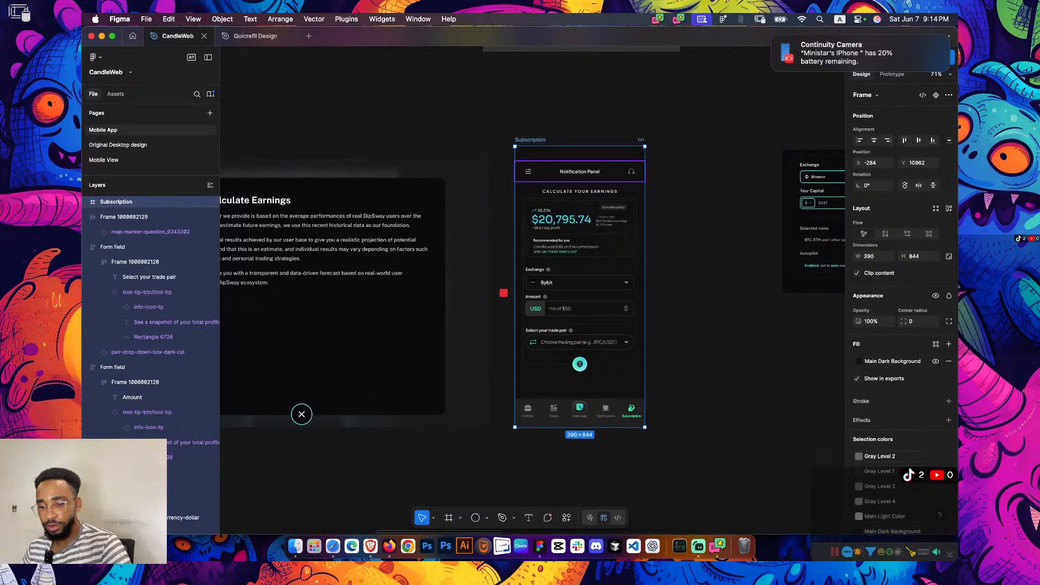
key("shift+space")
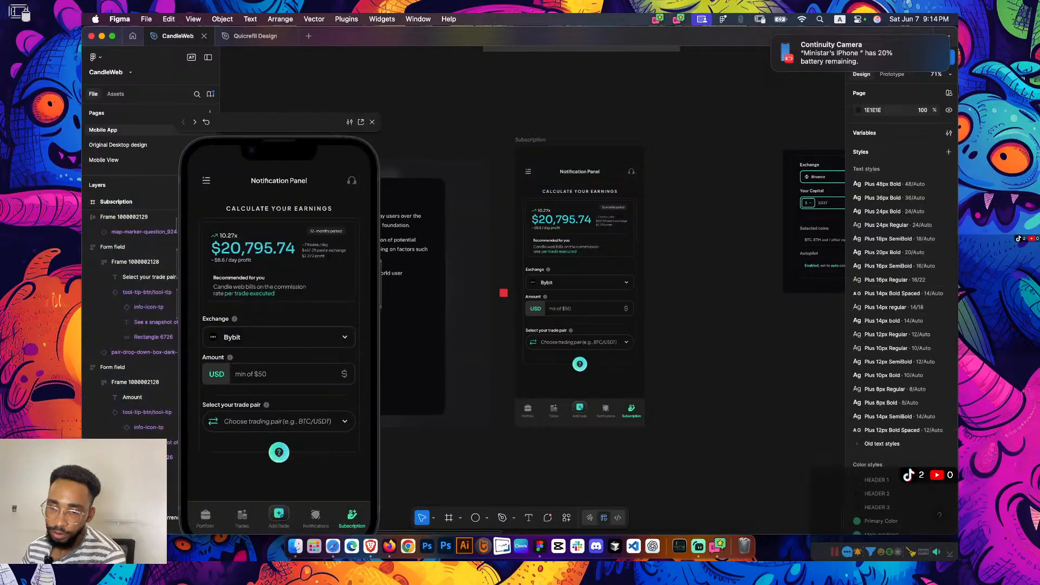
left_click_drag(380, 113, 402, 69)
left_click_drag(287, 78, 519, 55)
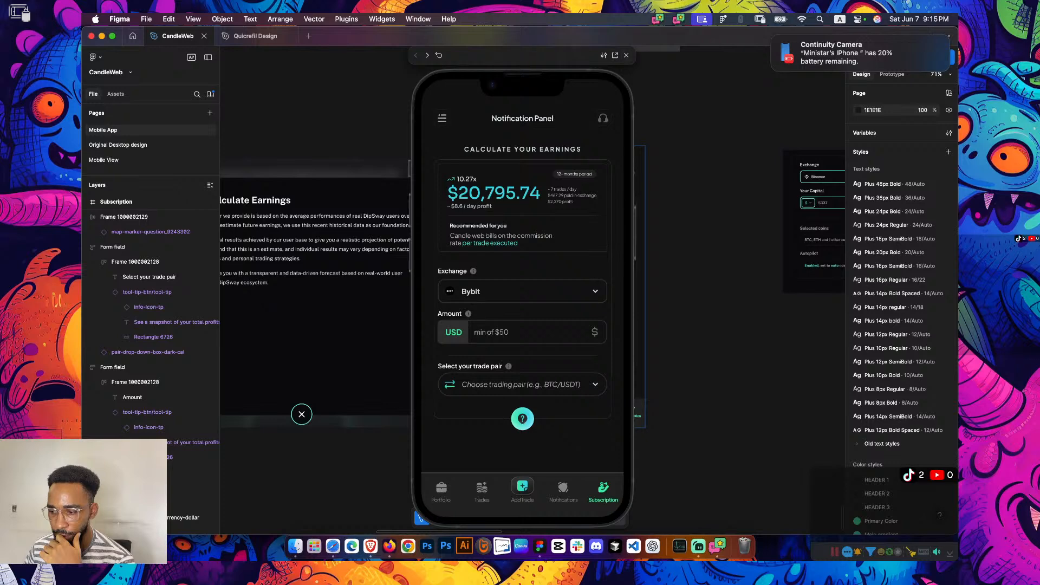
key("shift+space")
Delete the desktop earnings calculator reference image beside the Subscription screen
scroll(531, 290, "right", 3)
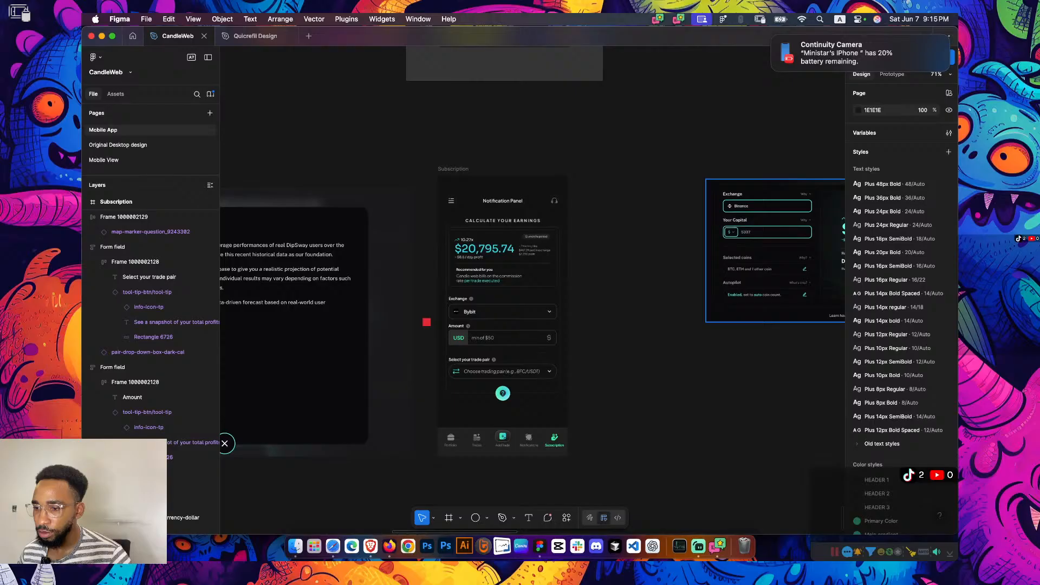
key("BackSpace")
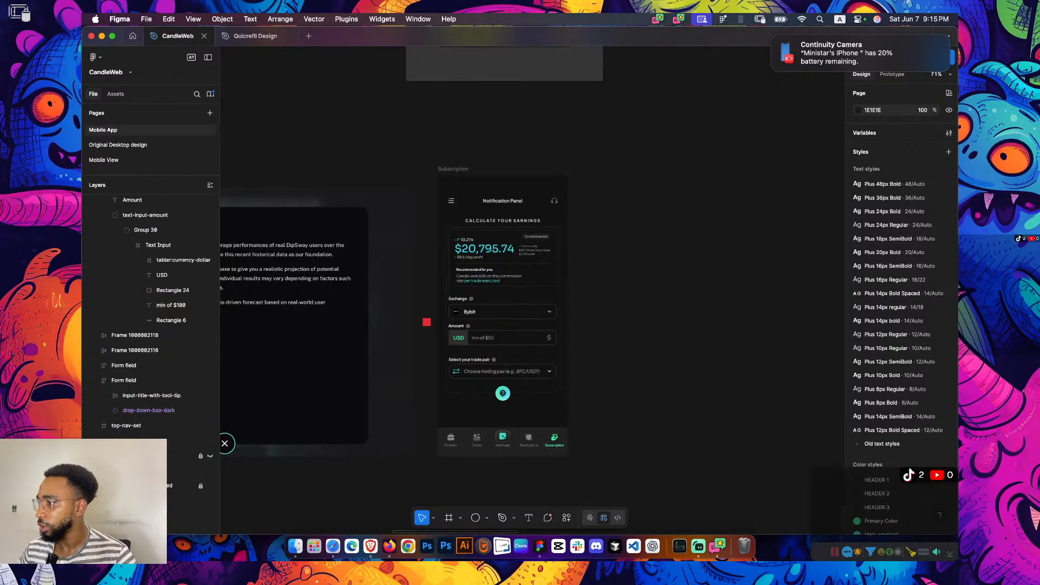
scroll(727, 338, "down", 2)
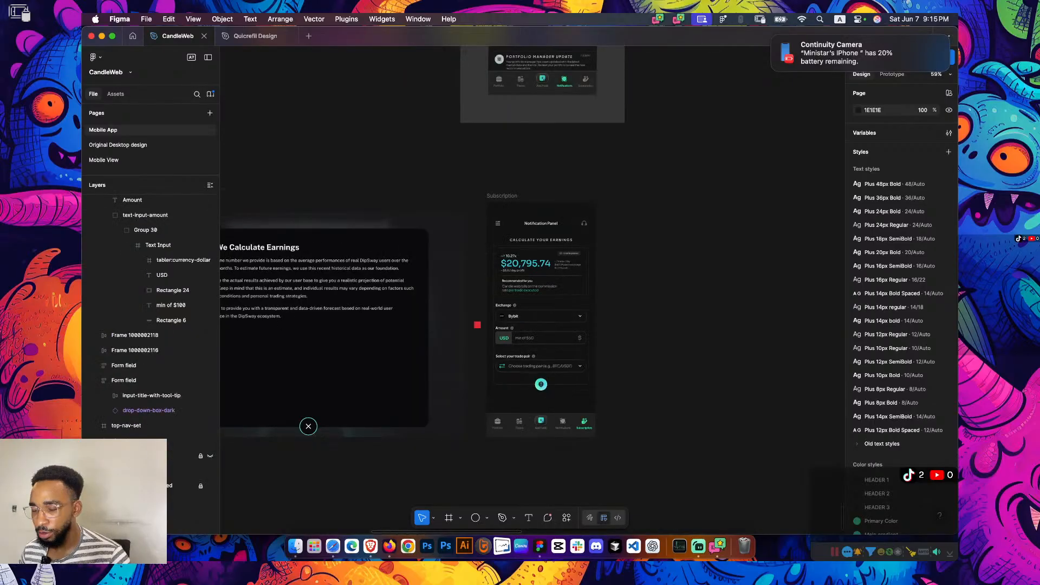
Paste the calculator reference image back beside the Subscription screen and move it to X 649, Y 10984.84
key("super+v")
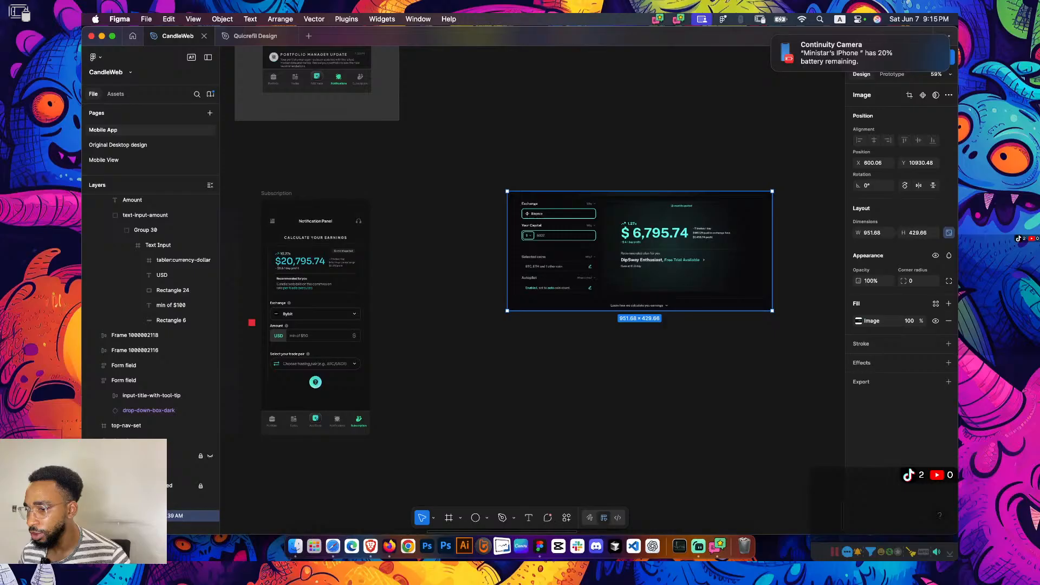
left_click_drag(639, 250, 652, 266)
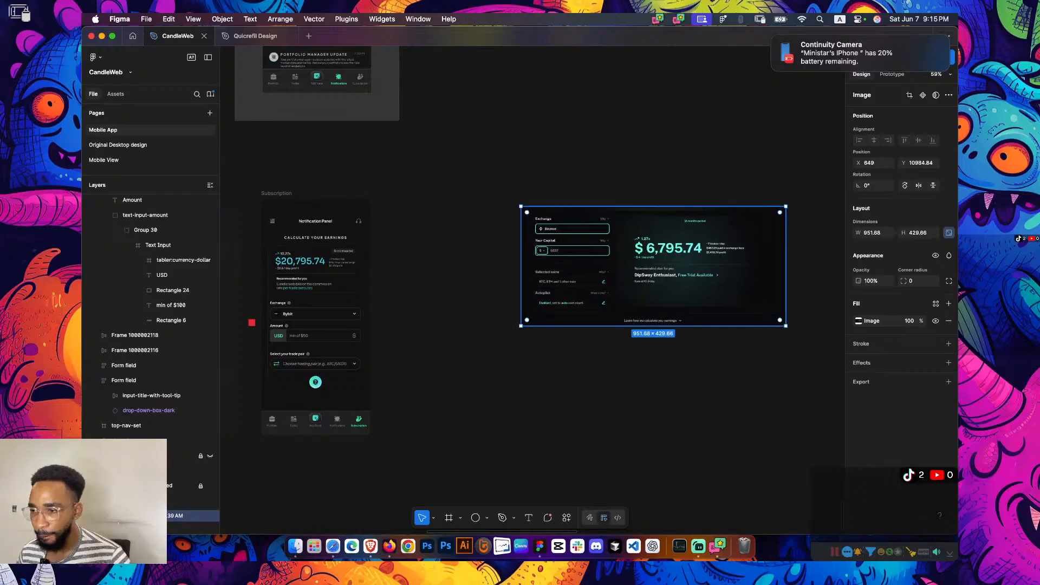
Switch to Brave and open lottiefiles.com in a new tab
left_click(370, 546)
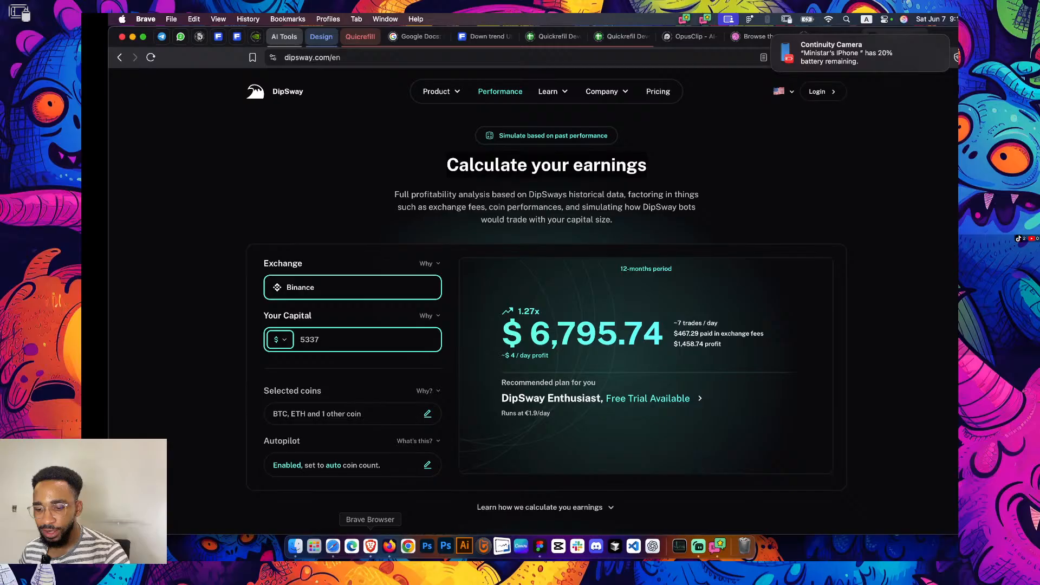
left_click(674, 36)
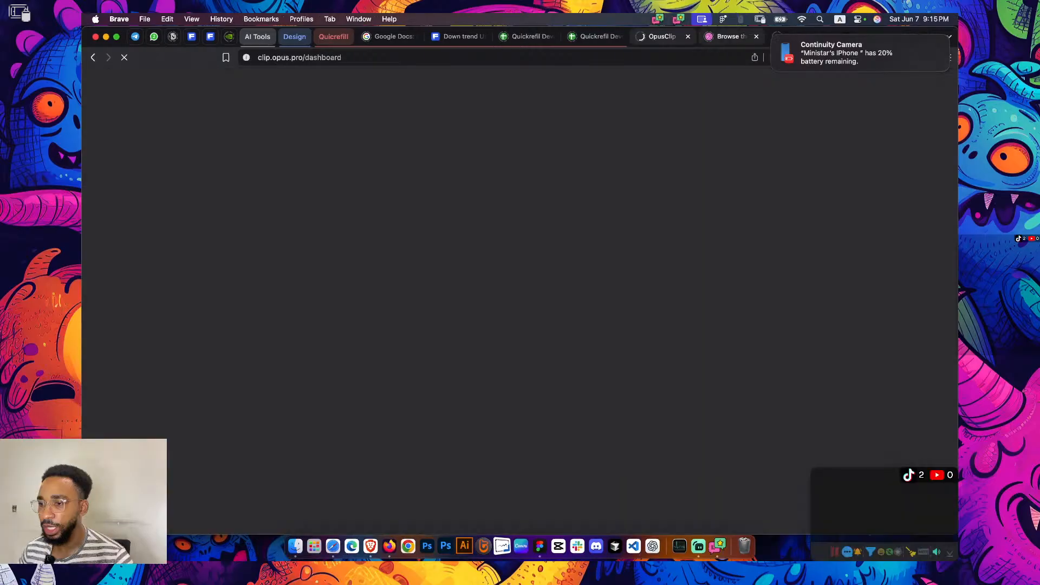
left_click(727, 37)
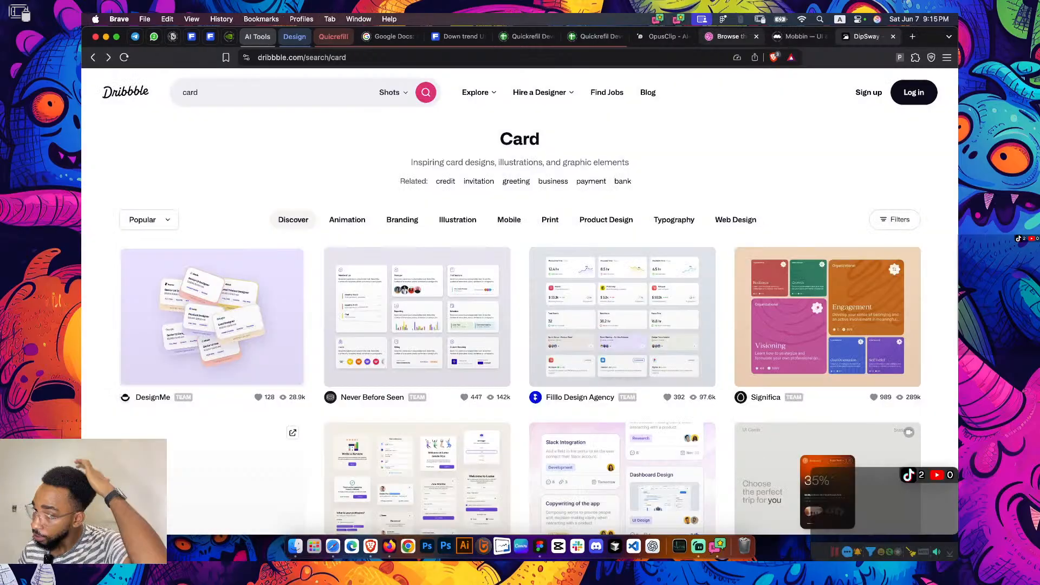
key("super+t")
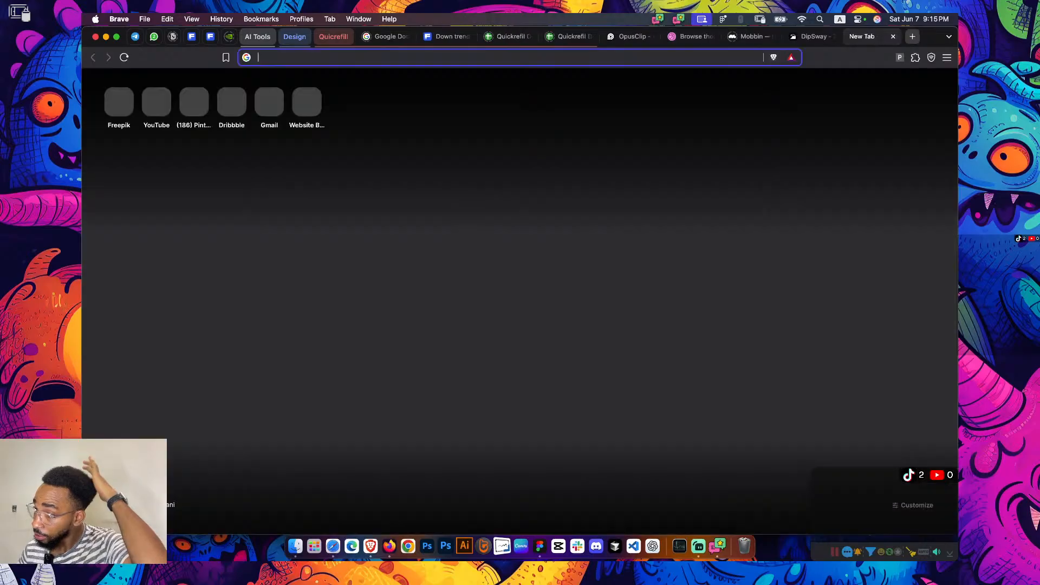
type("lottiefiles.com")
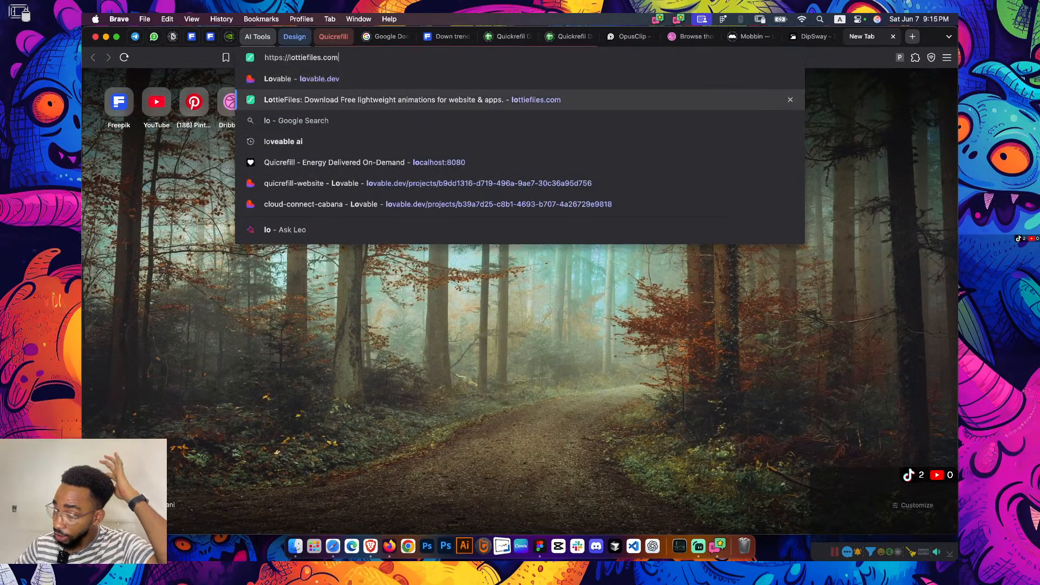
key("Return")
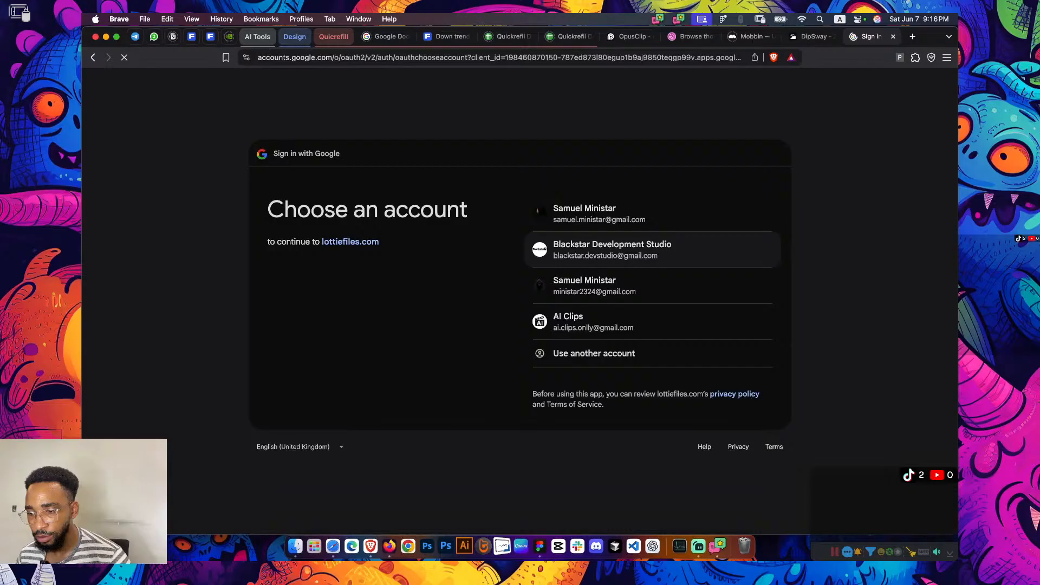
Sign in to LottieFiles with the studio's Google account and open the candle card bg animation, dismissing the plan offer
left_click(612, 249)
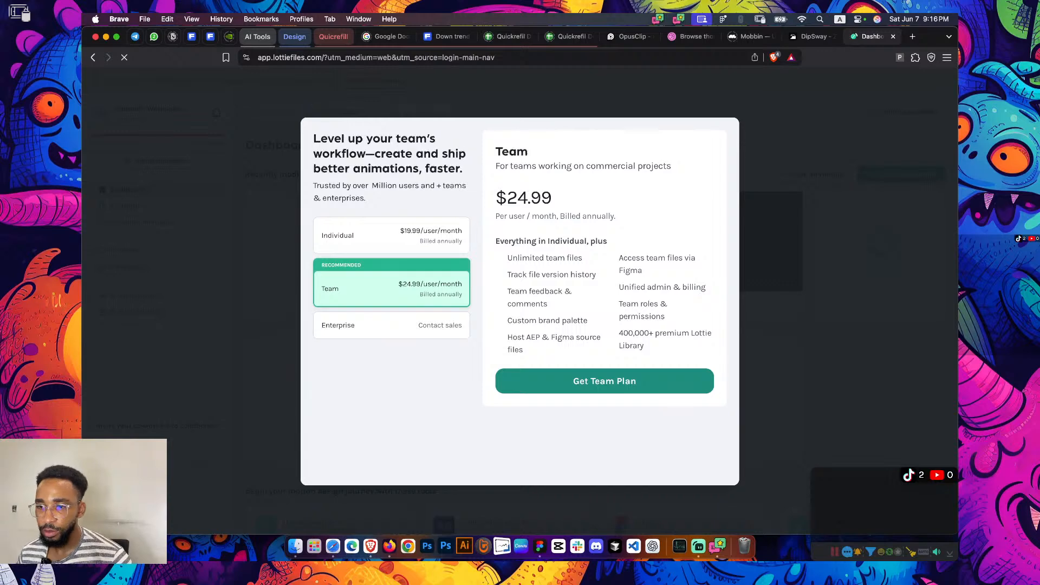
left_click(794, 510)
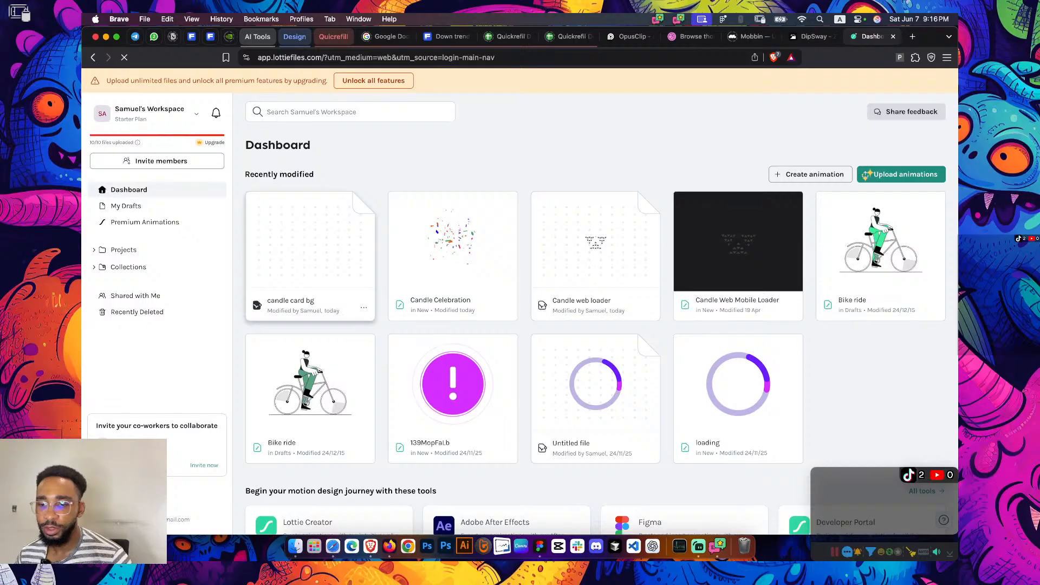
left_click(310, 243)
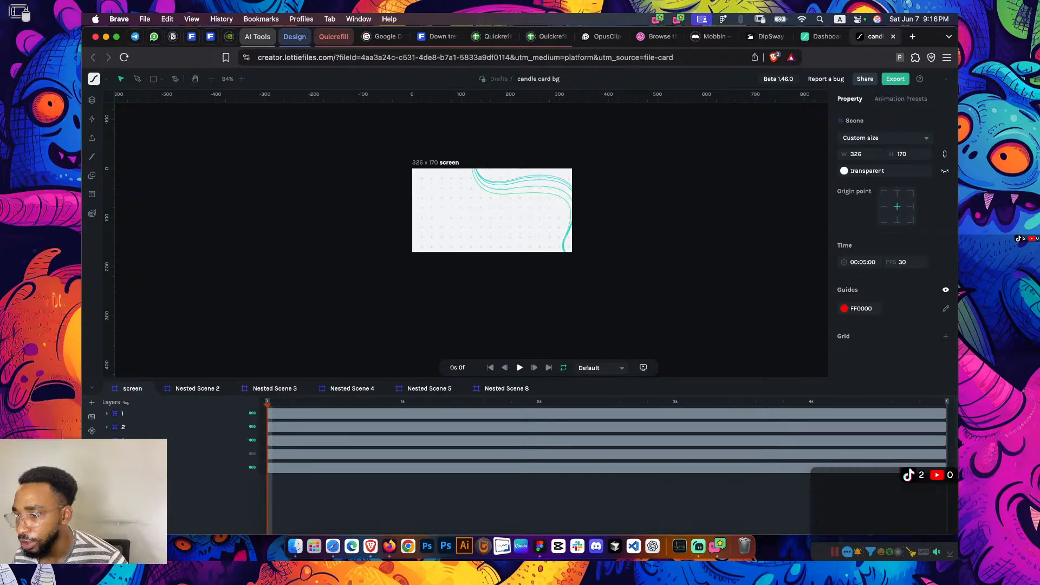
Set the background colour of the candle card bg scene to 171717
left_click(873, 171)
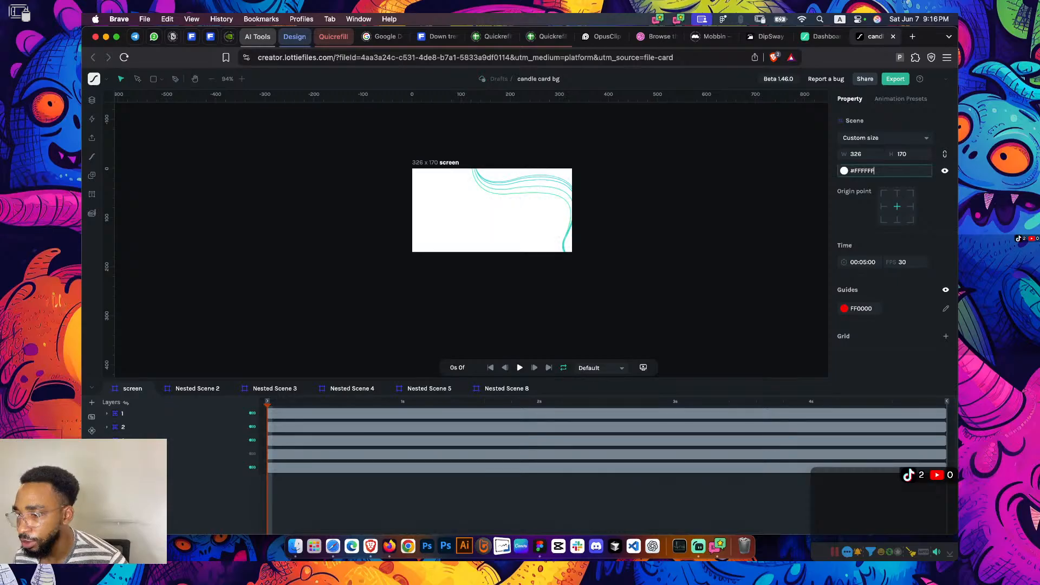
key("super+a")
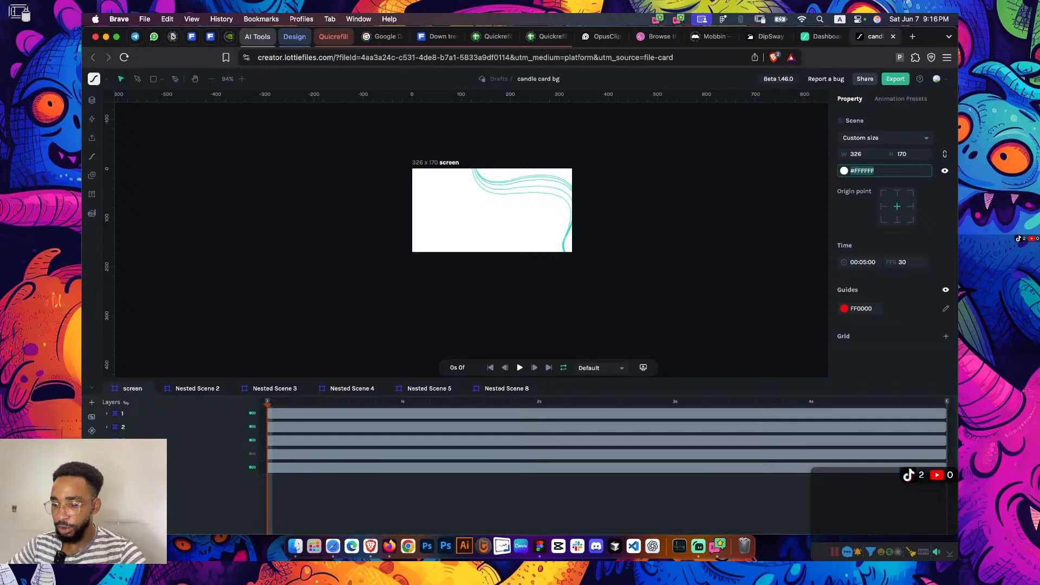
type("171717")
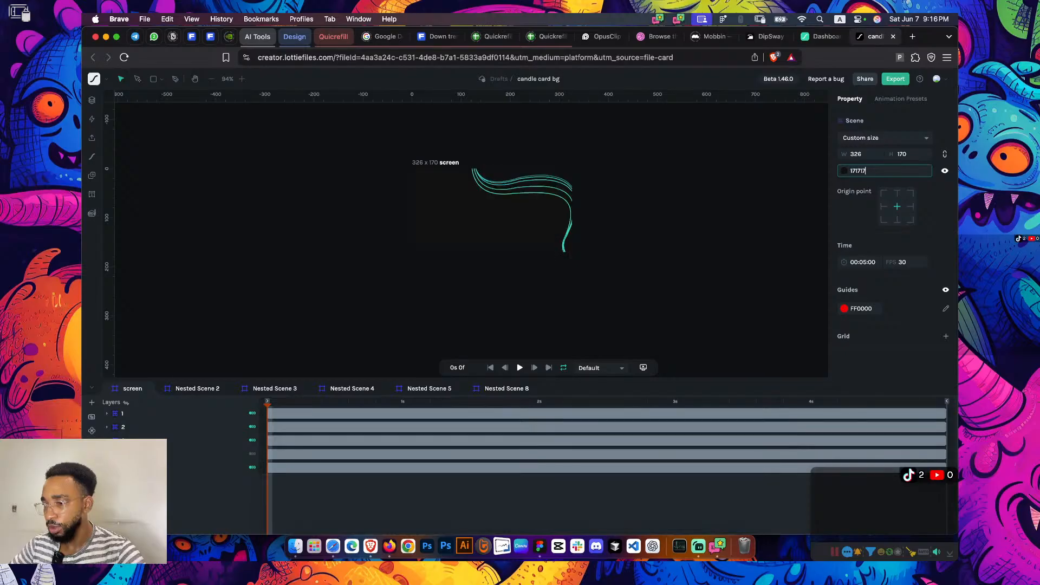
key("Return")
scroll(473, 137, "up", 10)
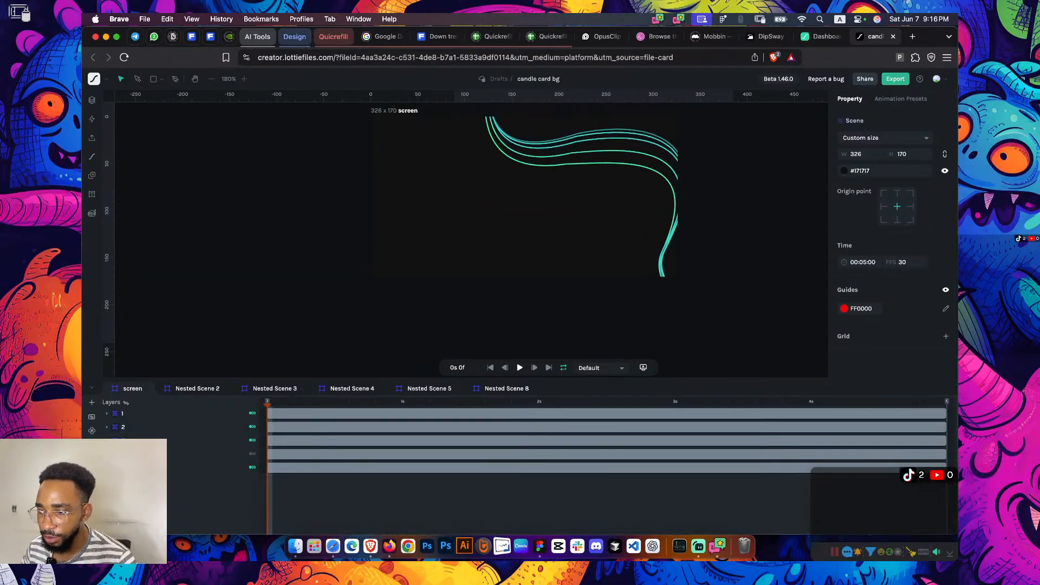
scroll(471, 233, "down", 4)
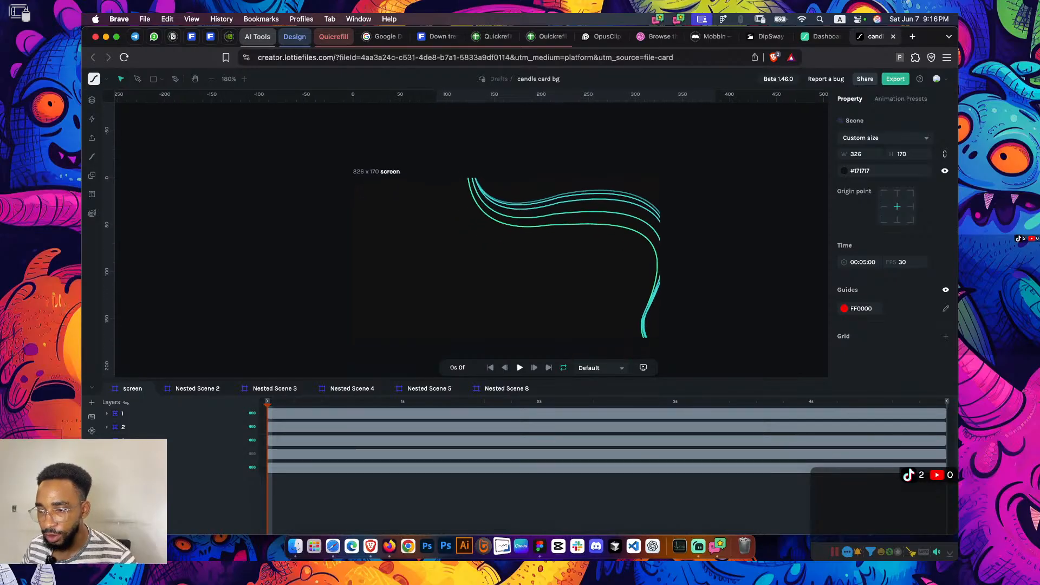
Switch to Figma and examine the earnings card on the Subscription screen
left_click(540, 546)
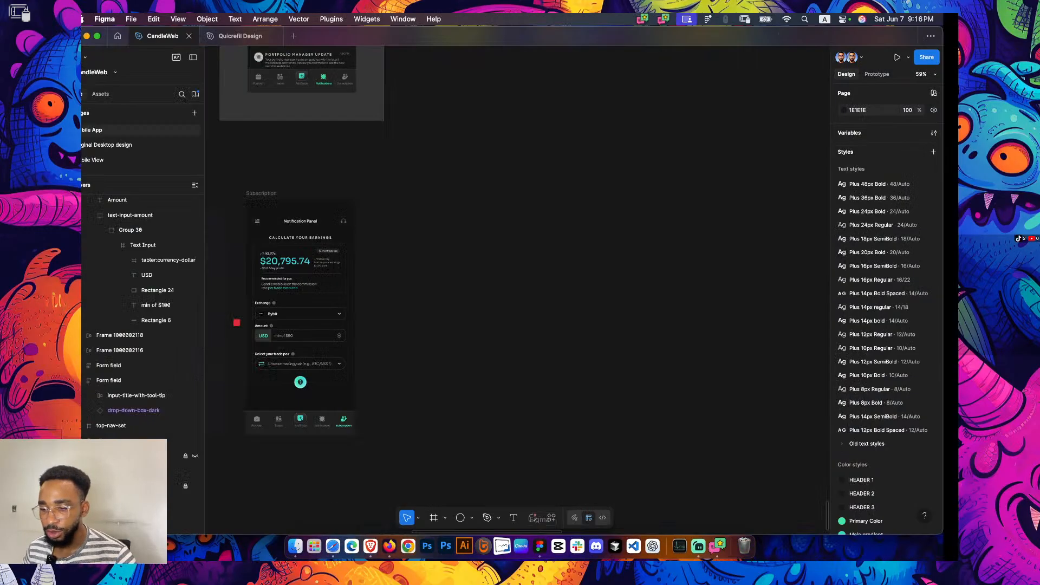
scroll(232, 278, "up", 8)
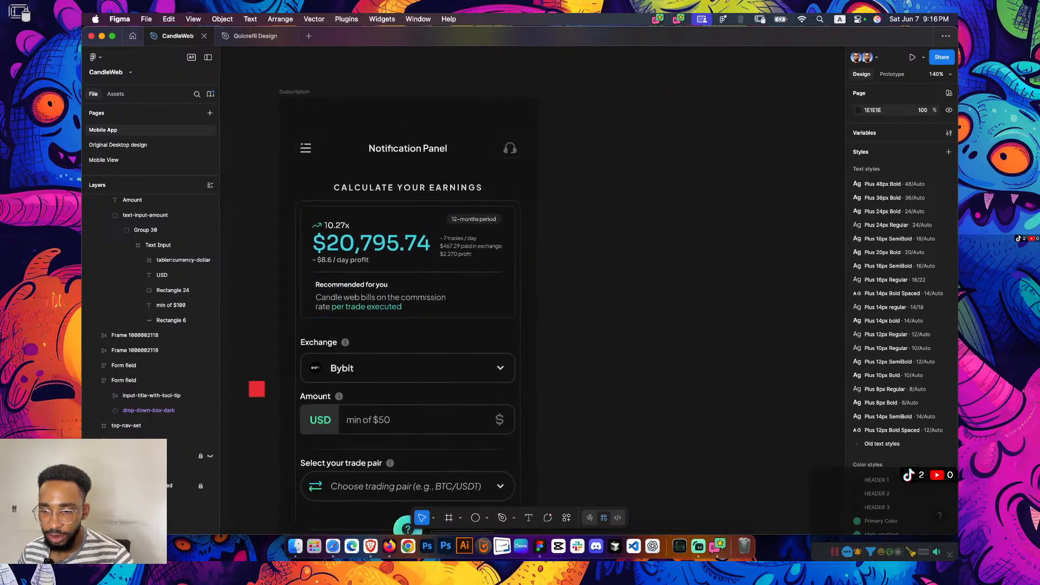
scroll(430, 253, "down", 1)
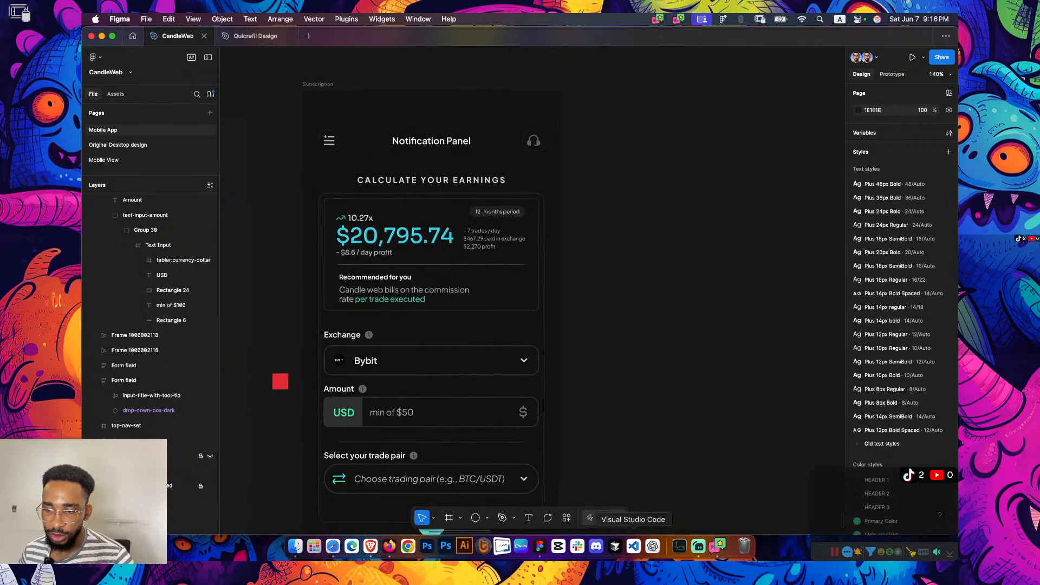
Return to Brave, play the candle card bg animation, and test it in the web player preview
left_click(370, 546)
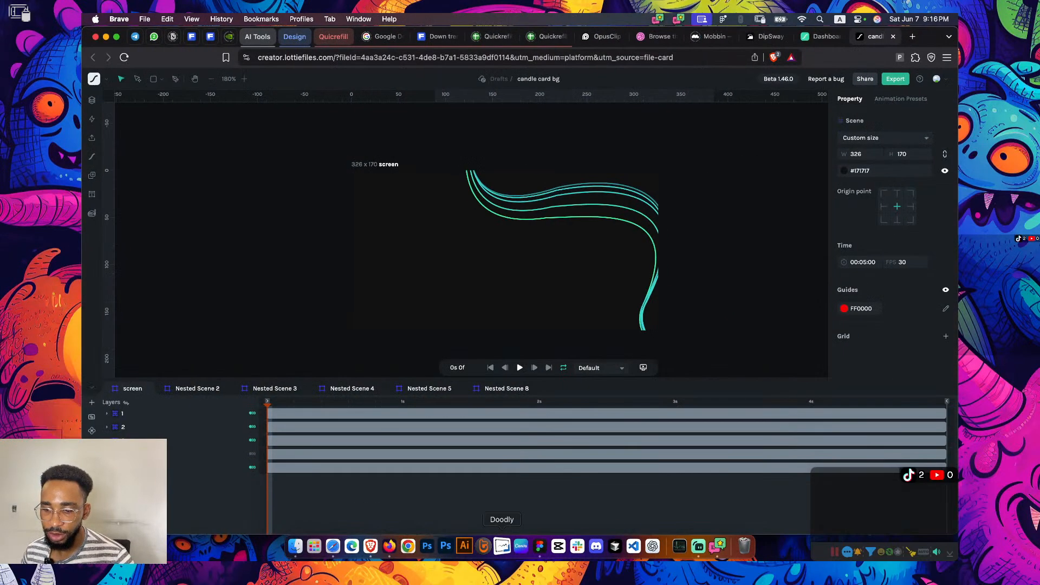
key("space")
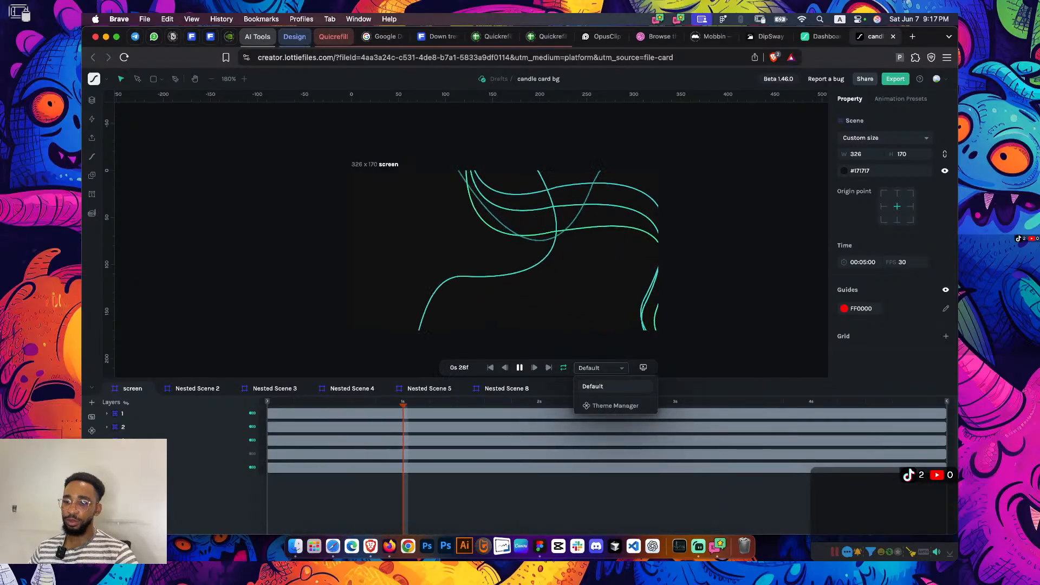
key("Escape")
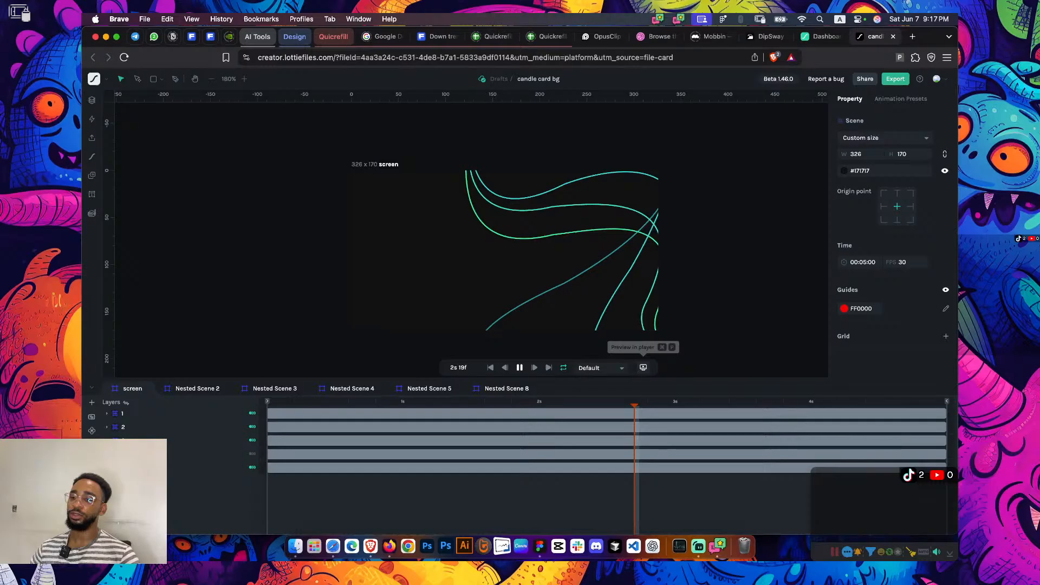
left_click(643, 367)
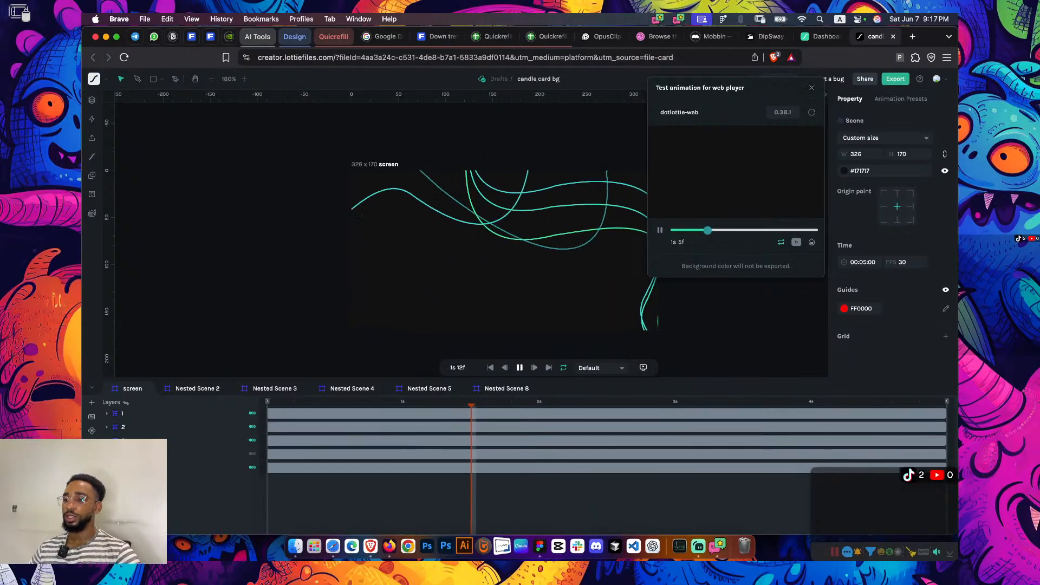
key("Escape")
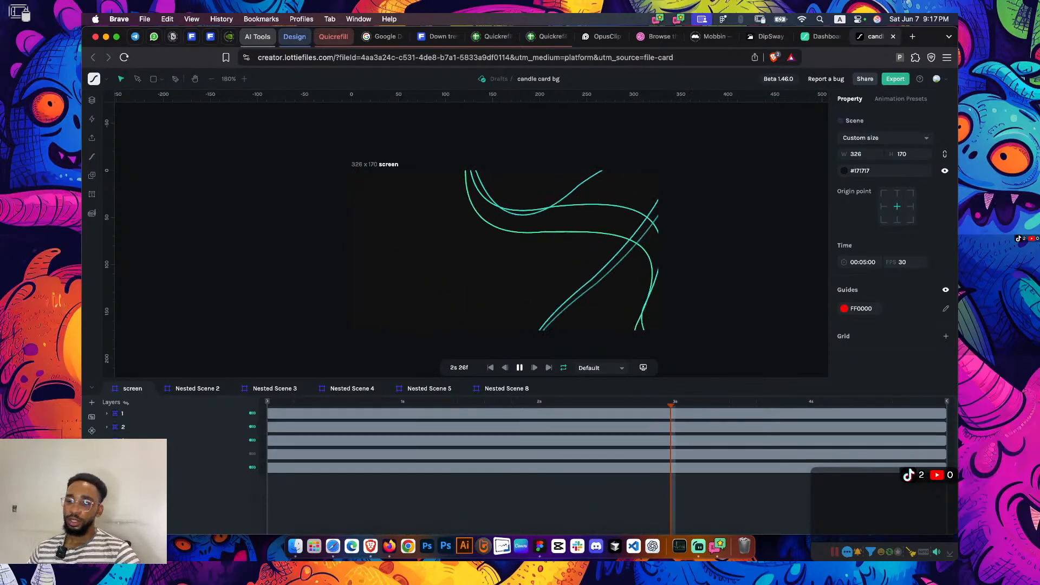
left_click(519, 367)
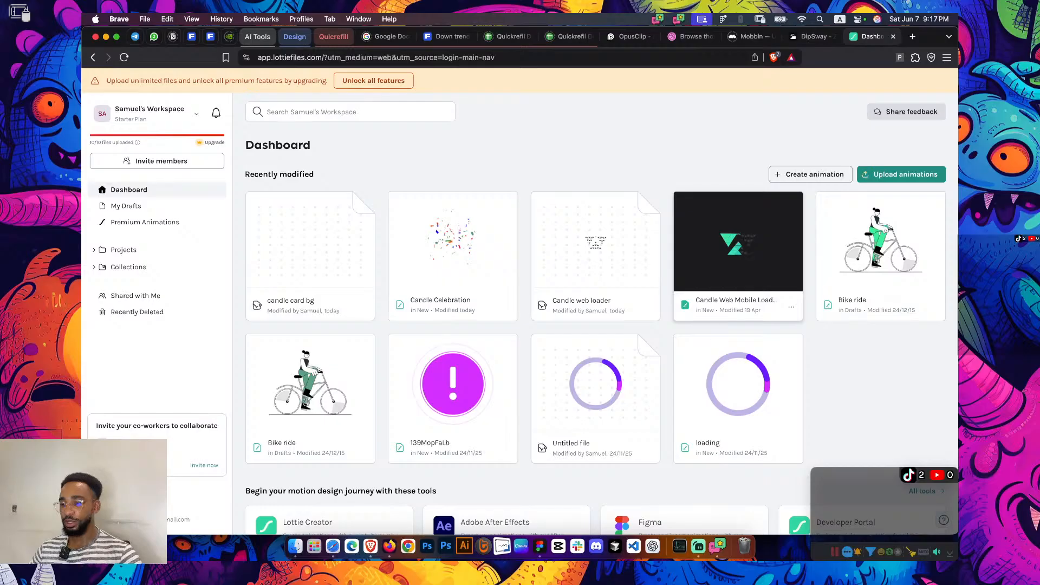
Open the Candle Web Mobile Loader animation in LottieFiles to review it, and switch to Figma
left_click(737, 240)
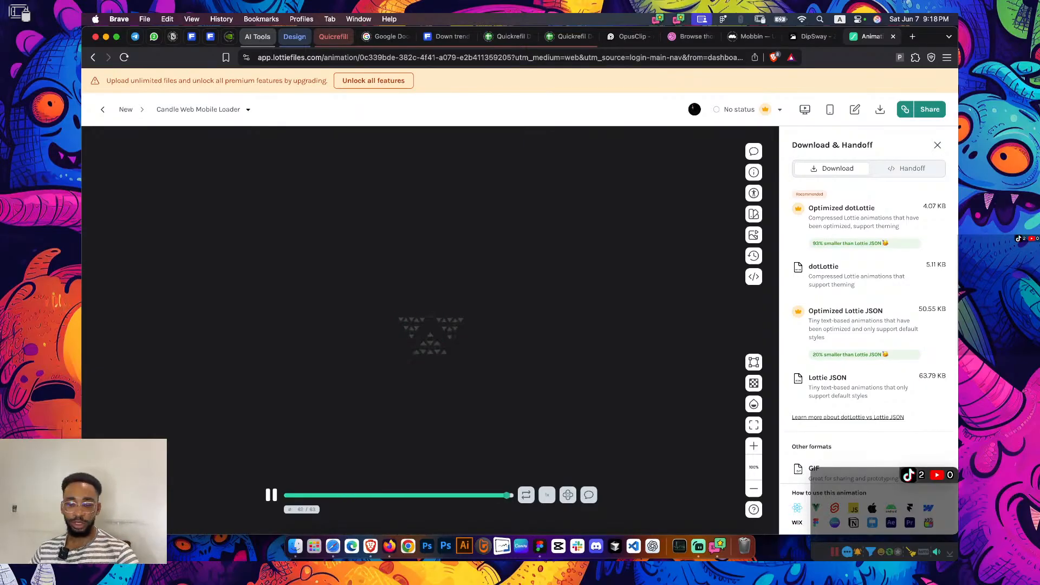
key("super+Tab")
key("super+Tab")
key("super+Tab")
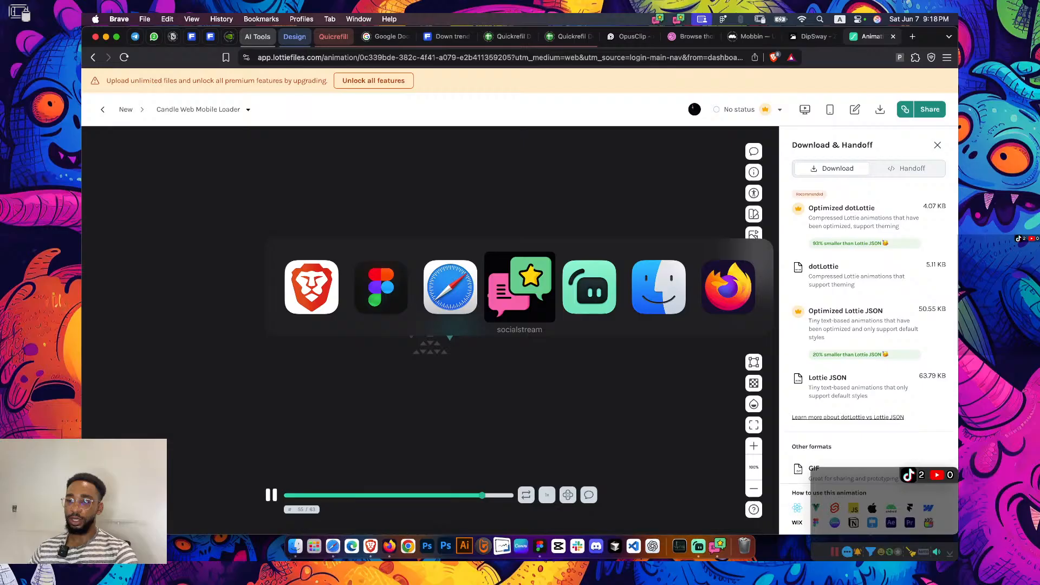
key("super+shift+Tab")
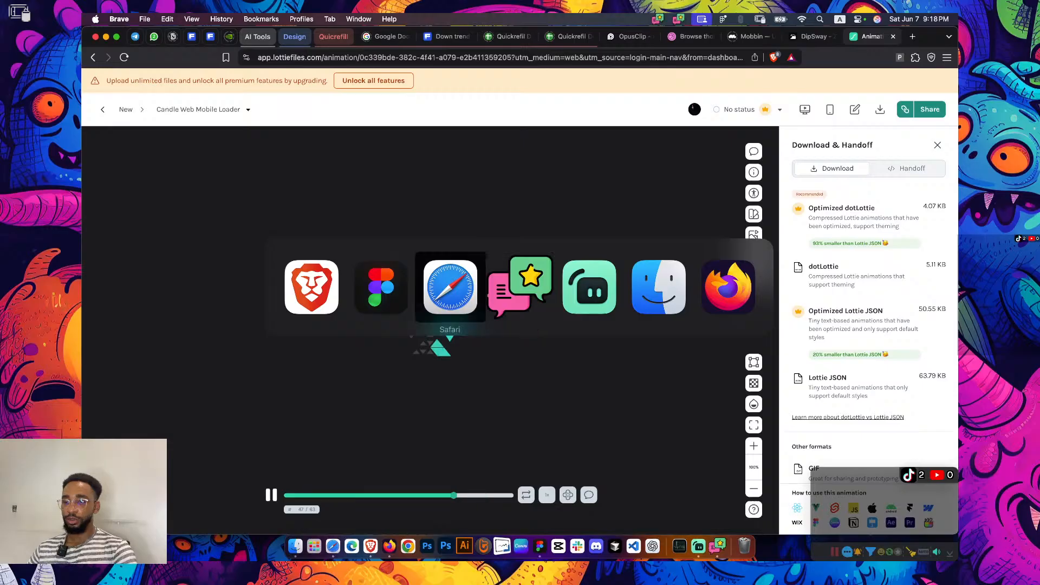
key("super+shift+Tab")
key("super+Tab")
key("super+shift+Tab")
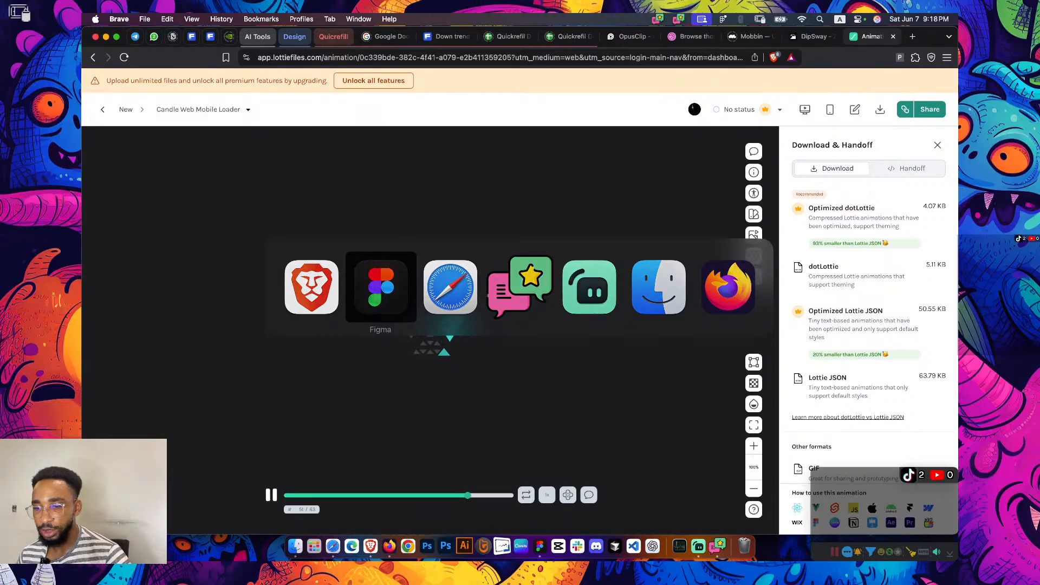
Nudge the Subscription frame slightly to the left on the canvas and deselect it
scroll(577, 258, "down", 5)
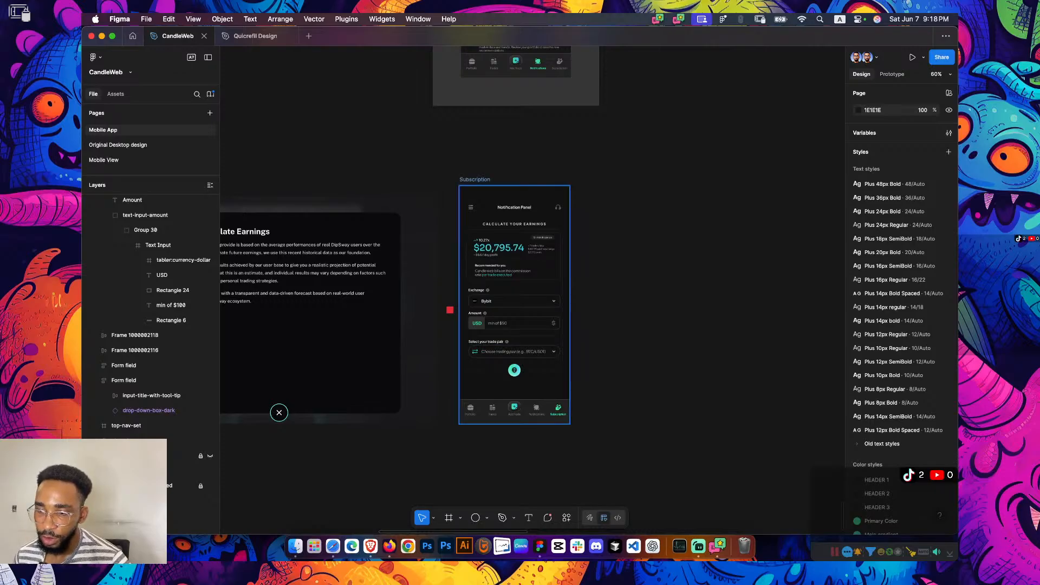
left_click_drag(474, 179, 471, 179)
key("Escape")
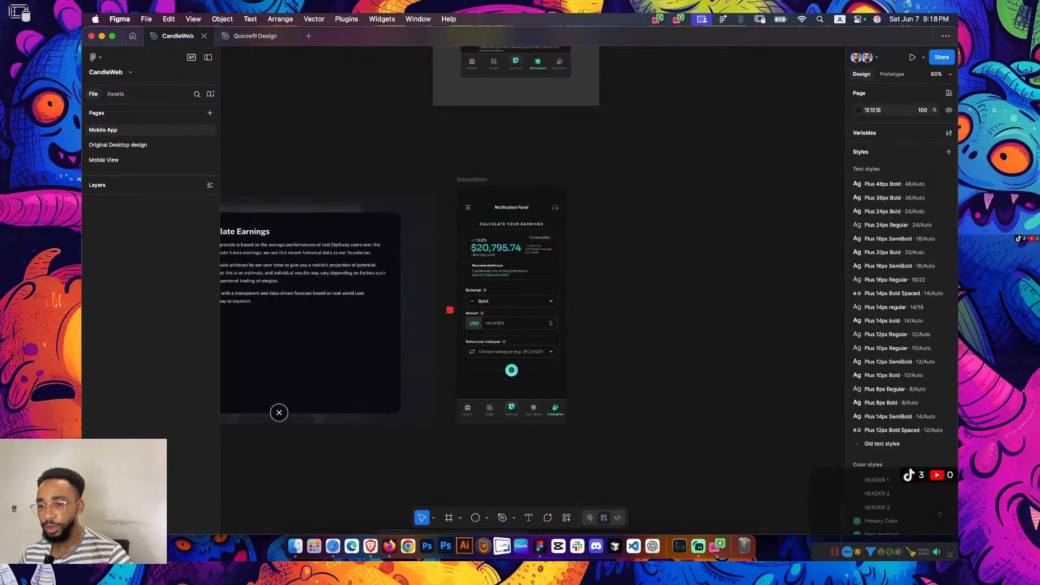
Copy the Trade creatation successful frame from the Trade pages section
scroll(520, 271, "down", 2)
scroll(520, 271, "right", 1)
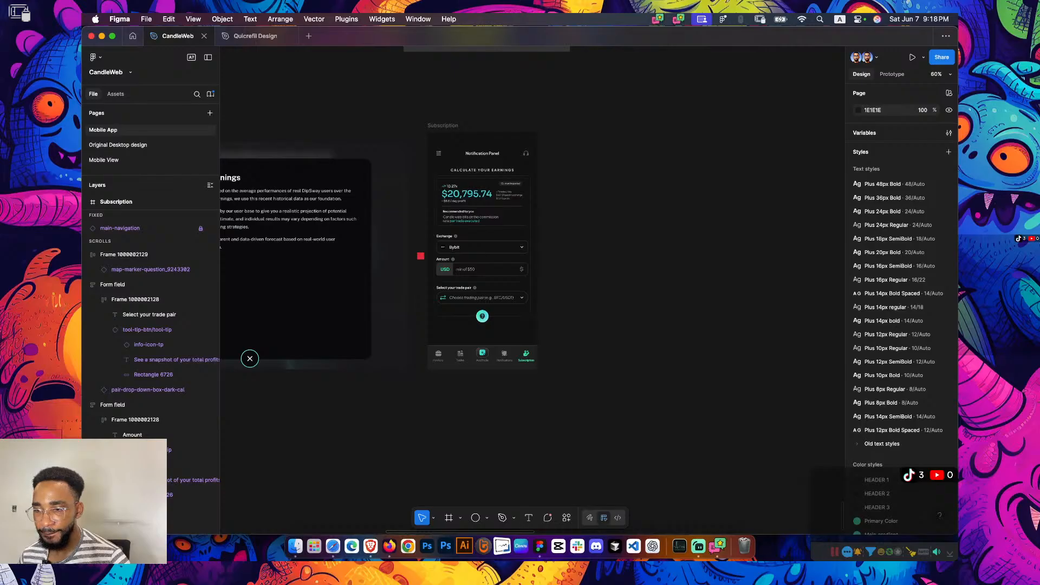
scroll(532, 276, "up", 8)
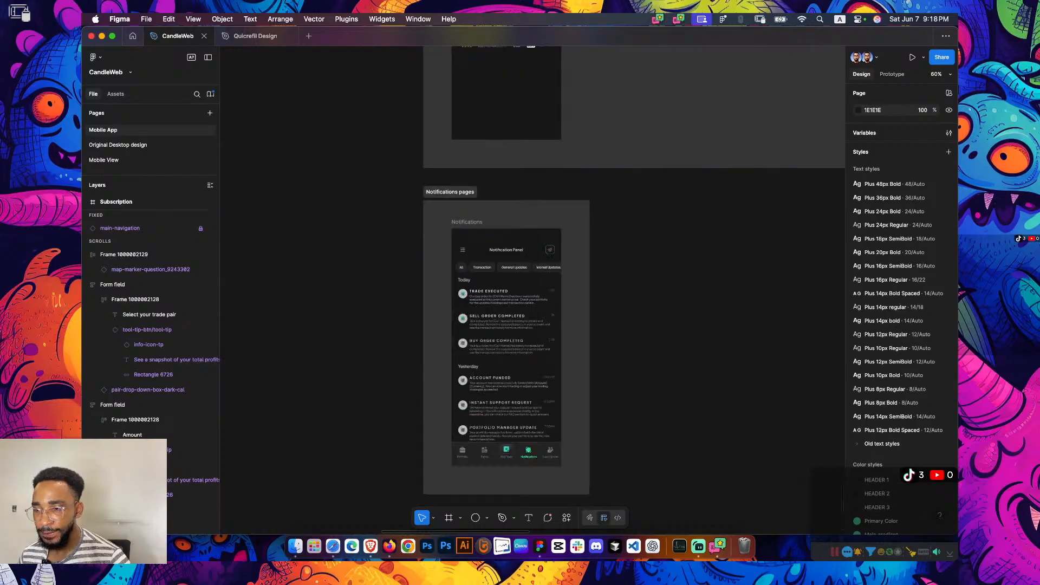
scroll(531, 290, "down", 4)
scroll(532, 290, "up", 6)
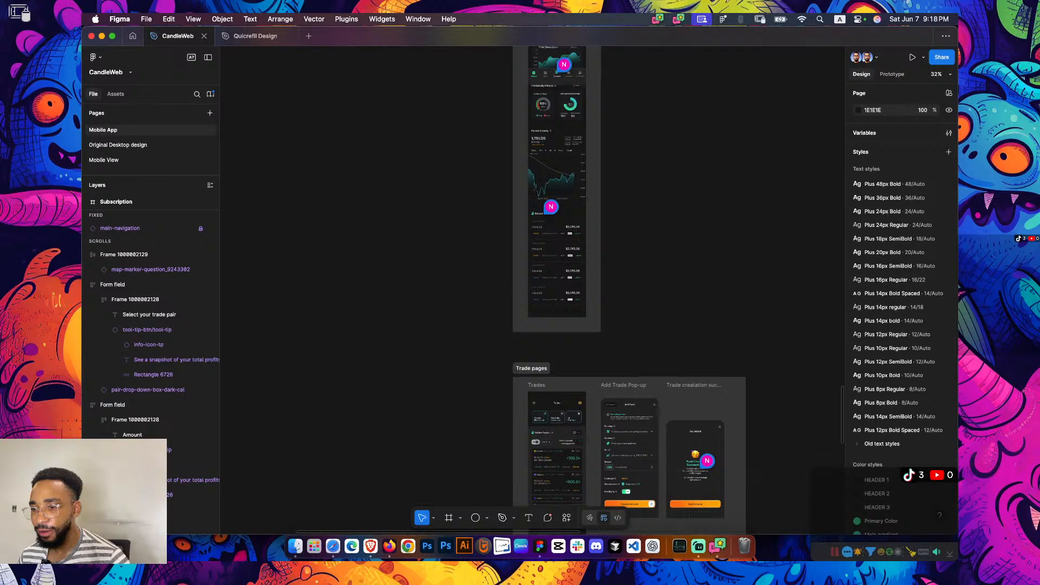
scroll(695, 466, "up", 5)
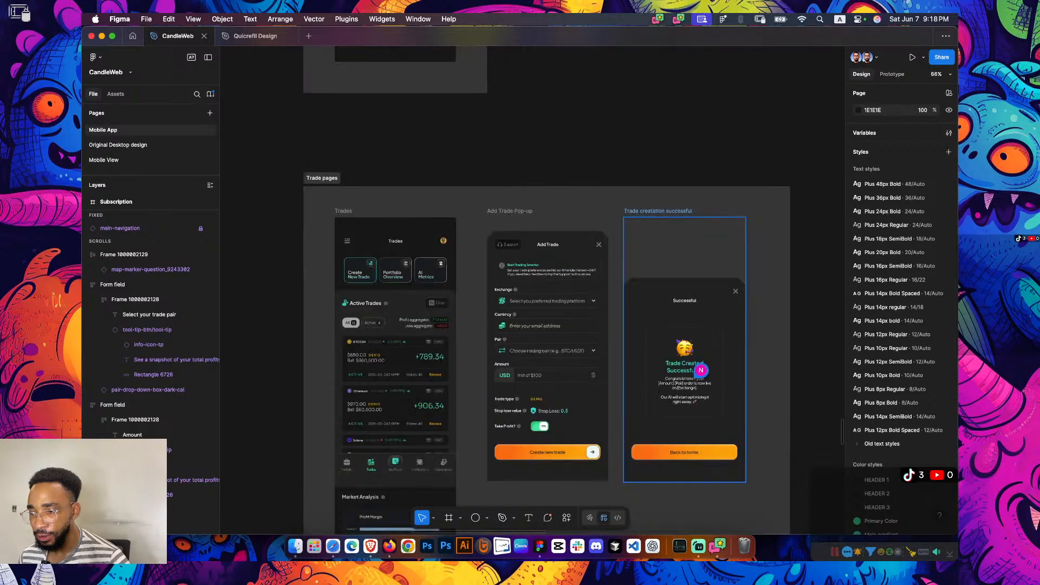
left_click(658, 211)
key("super+c")
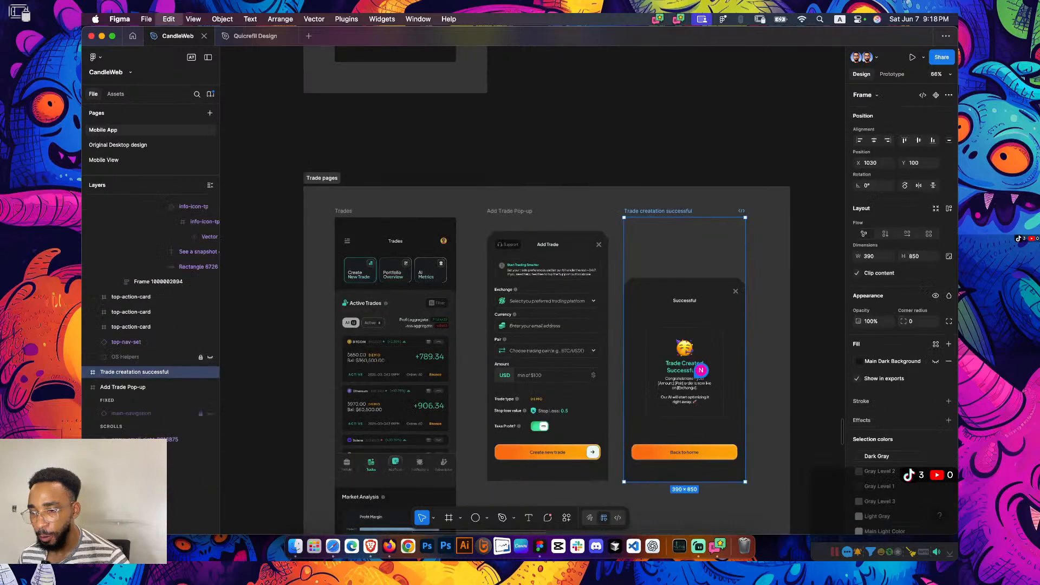
Paste the copied success pop-up frame to the right of the Subscription screen, bottom-aligned with it and evenly spaced
scroll(531, 290, "down", 8)
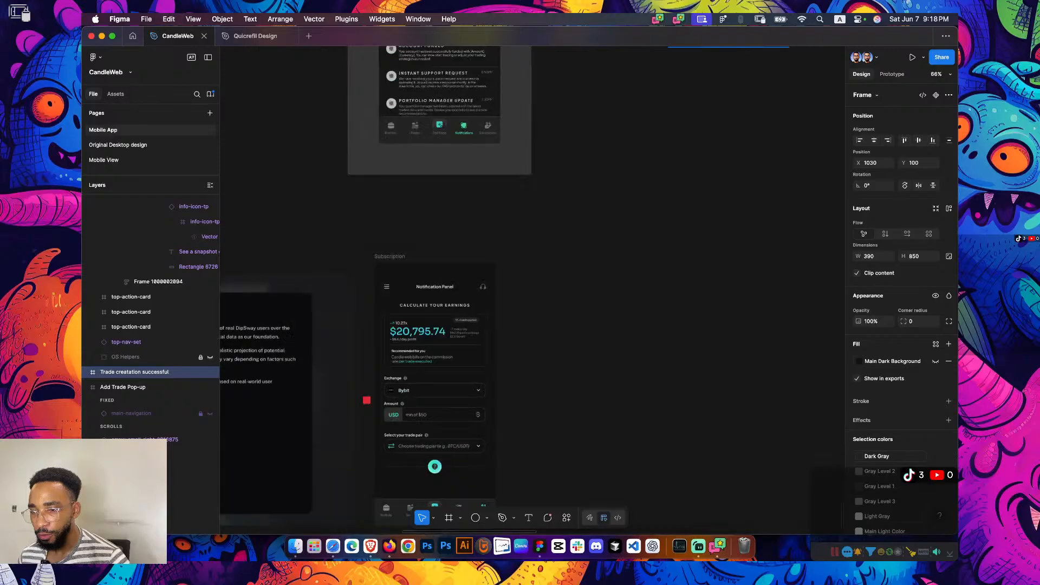
scroll(641, 198, "down", 5)
key("Escape")
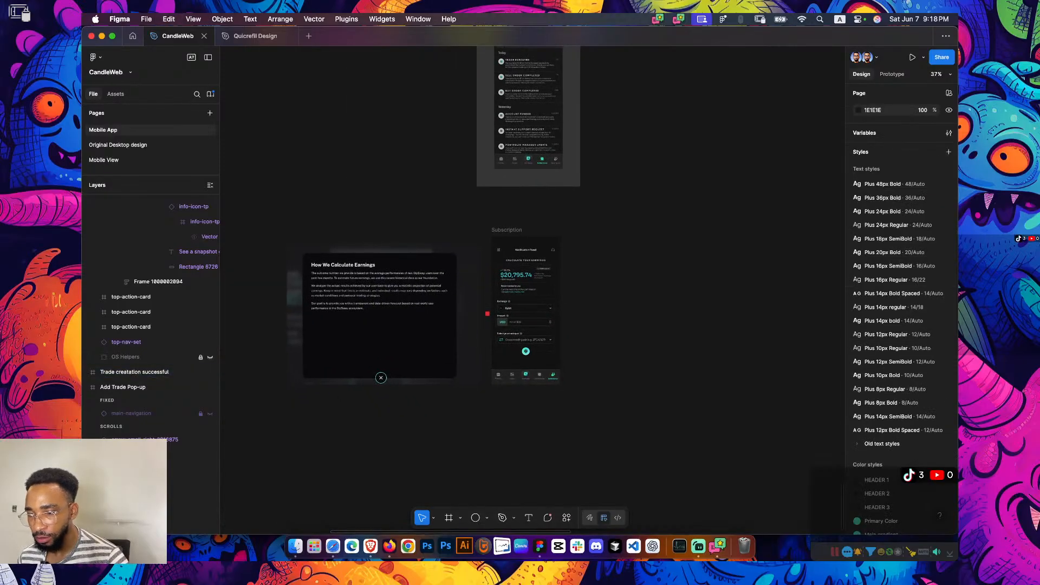
key("super+v")
left_click_drag(532, 290, 606, 310)
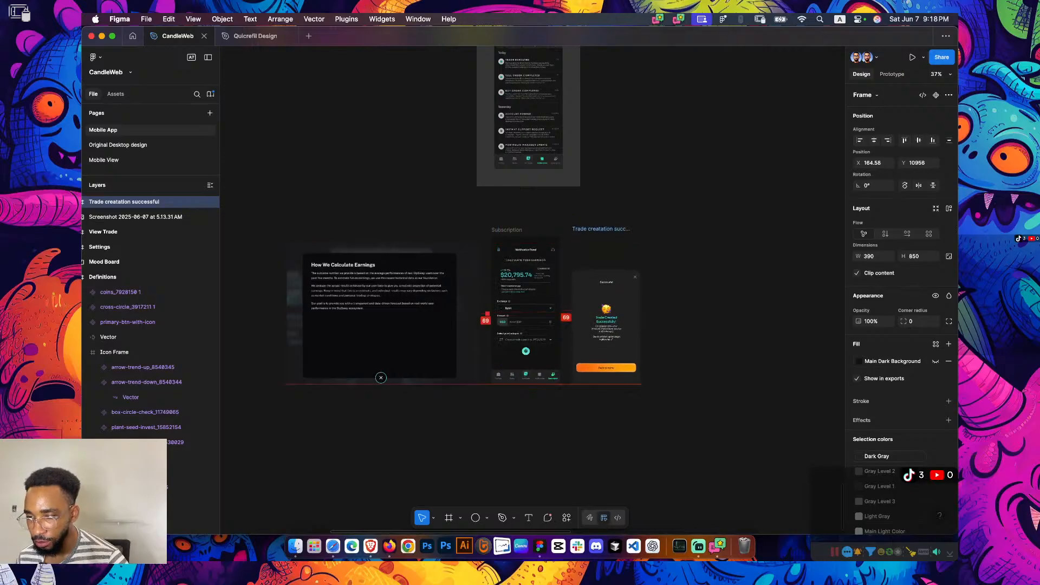
key("Escape")
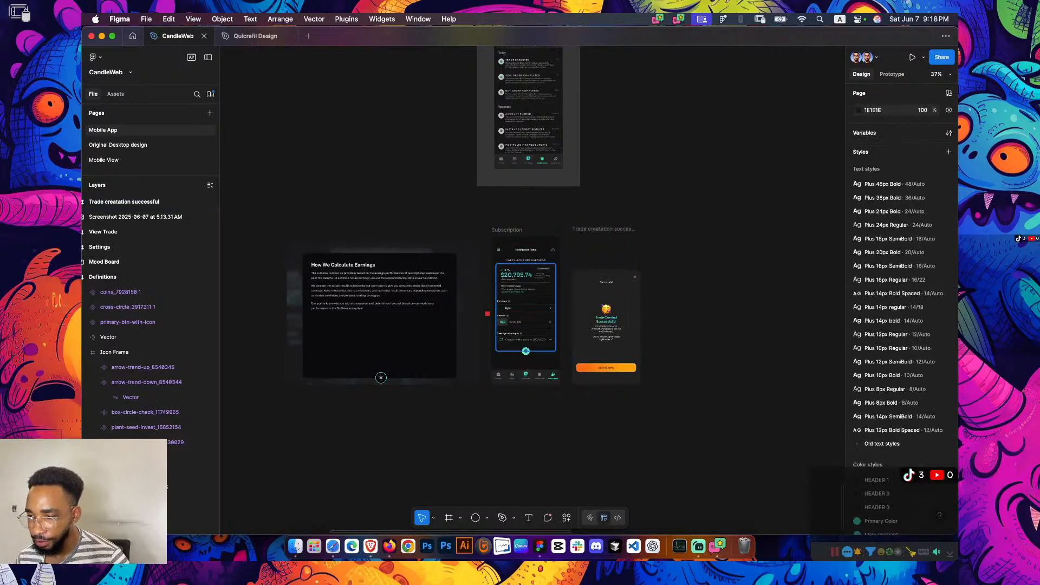
Delete the celebration GIF and the Trade Created Successfully message card from the pasted pop-up
scroll(583, 360, "up", 5)
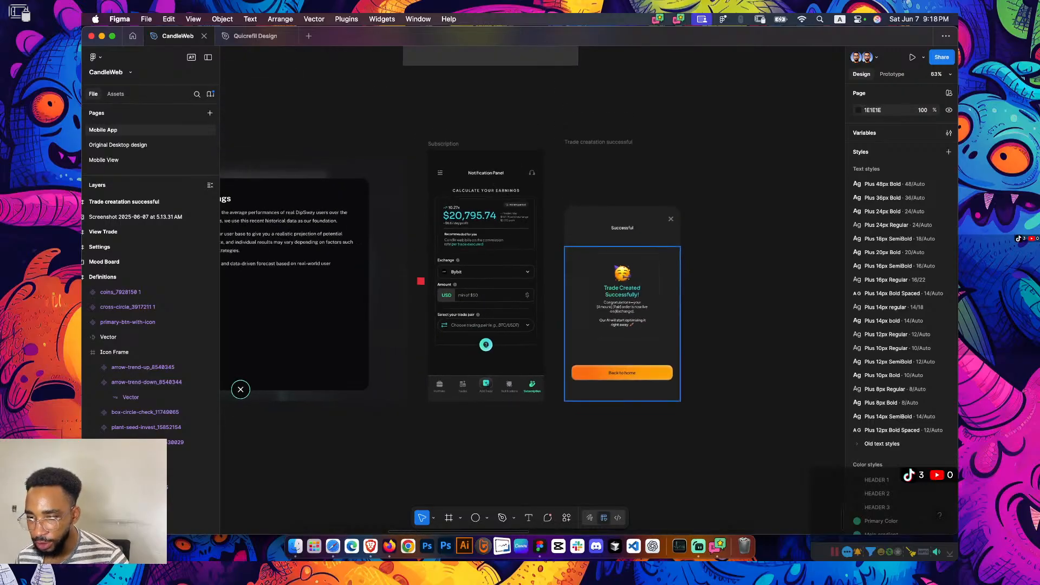
scroll(606, 282, "left", 5)
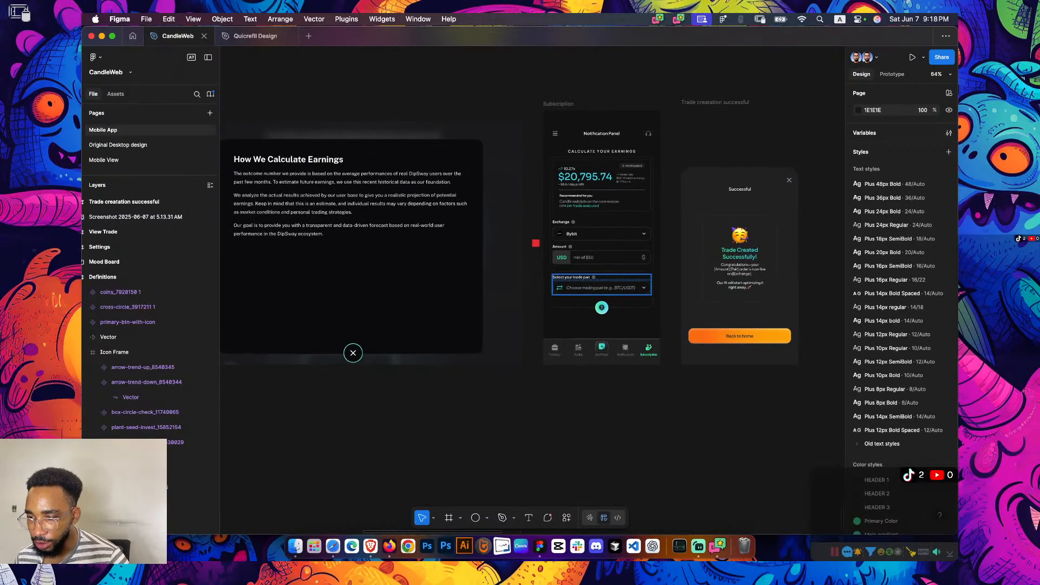
scroll(607, 282, "right", 2)
double_click(698, 320)
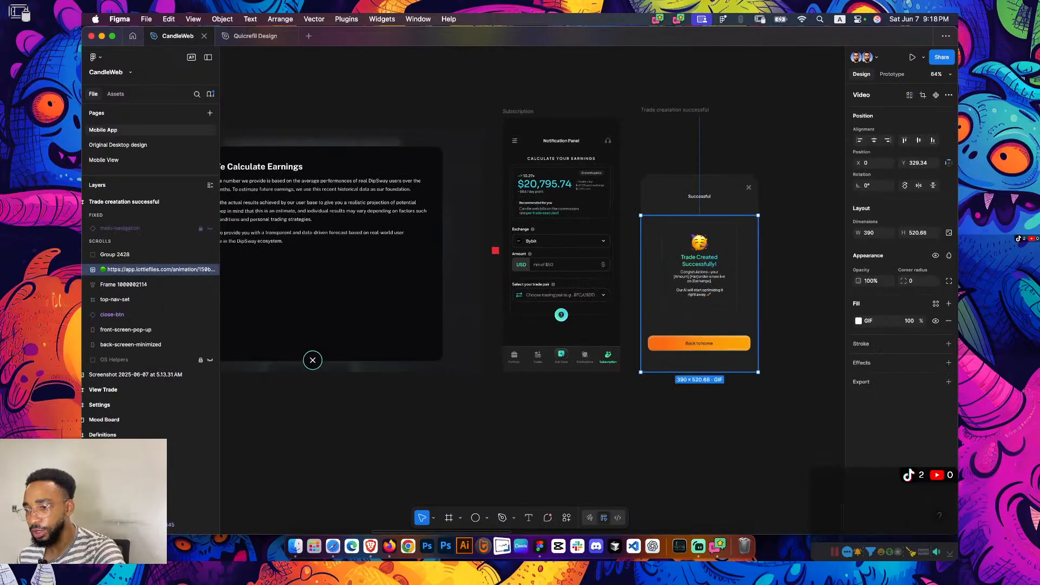
key("Escape")
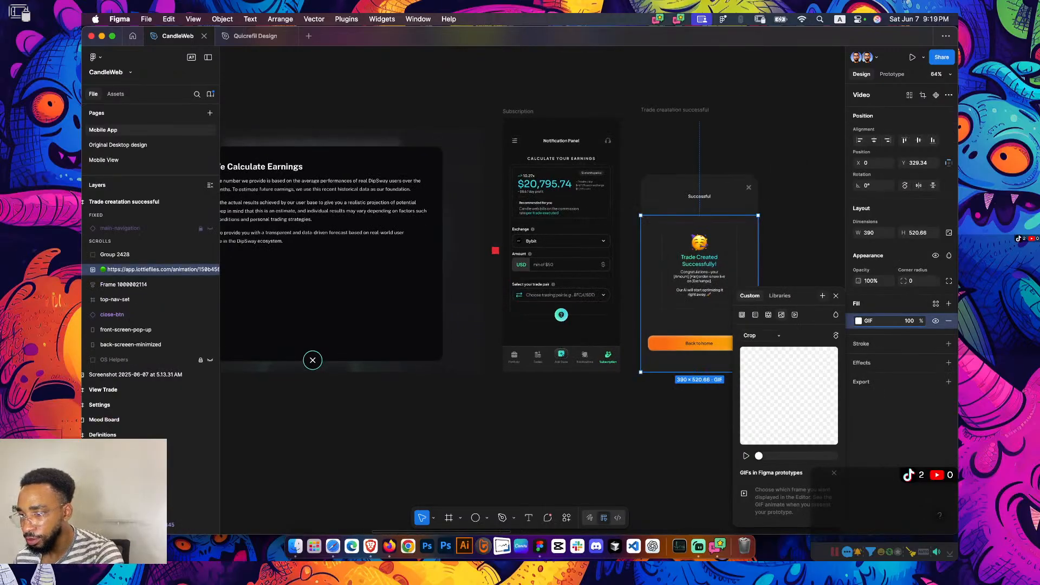
left_click(836, 295)
key("Delete")
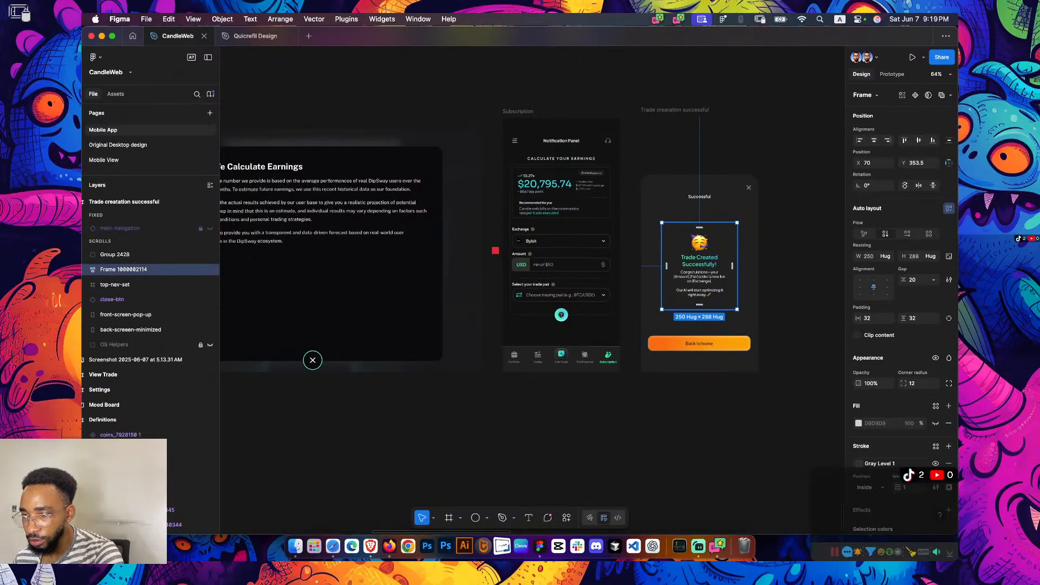
key("Delete")
Replace the pasted pop-up's Successful heading with "How we calculate earnings"
double_click(699, 196)
double_click(698, 196)
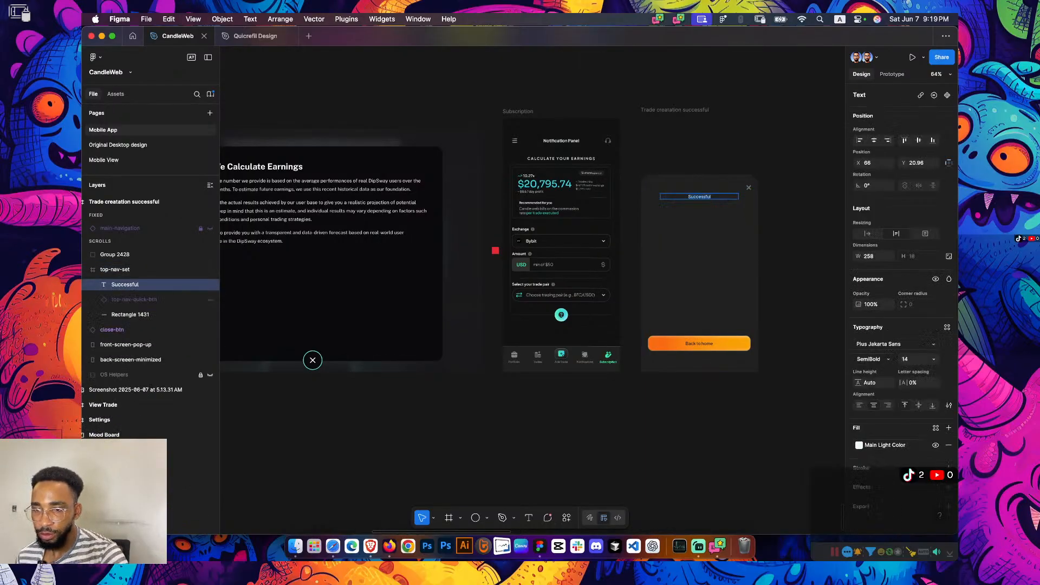
scroll(698, 196, "left", 3)
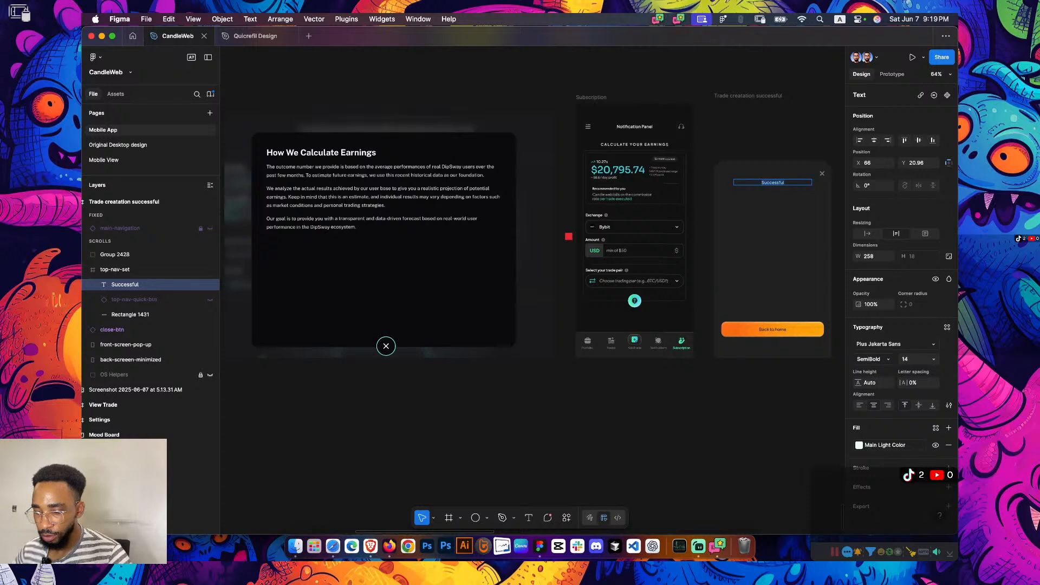
type("How wi")
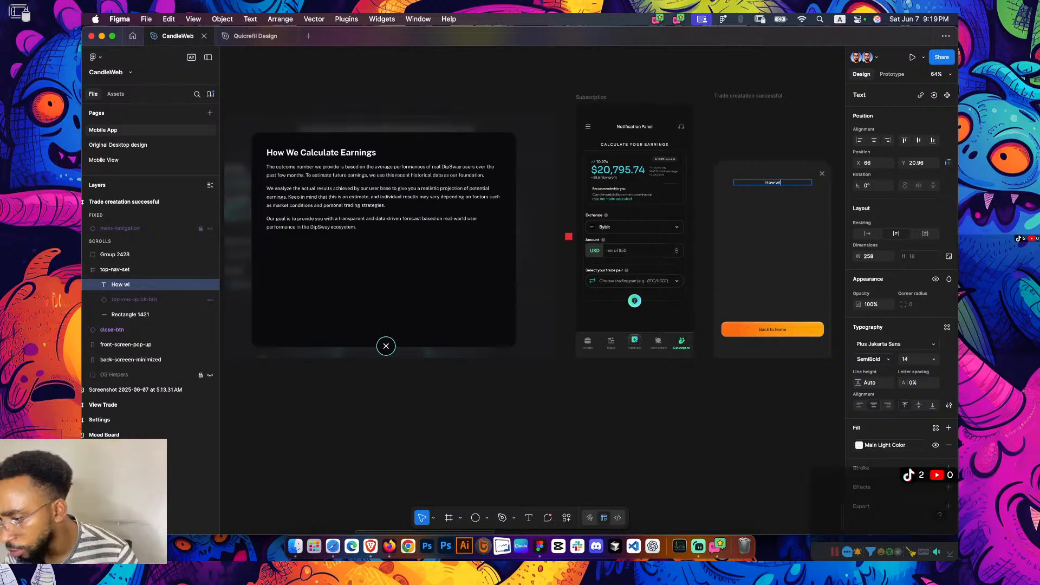
key("BackSpace")
type("e")
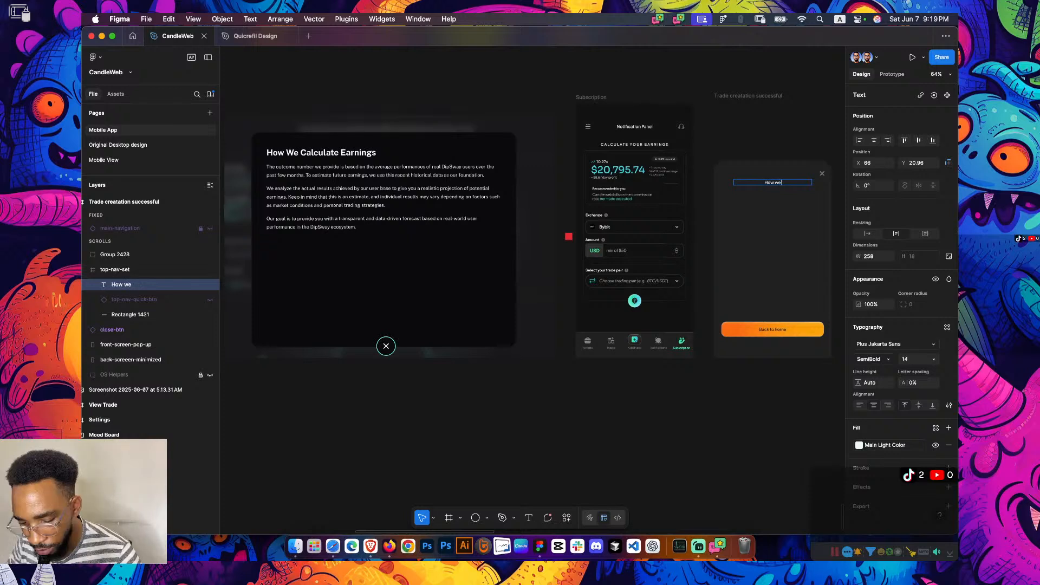
type(" ca")
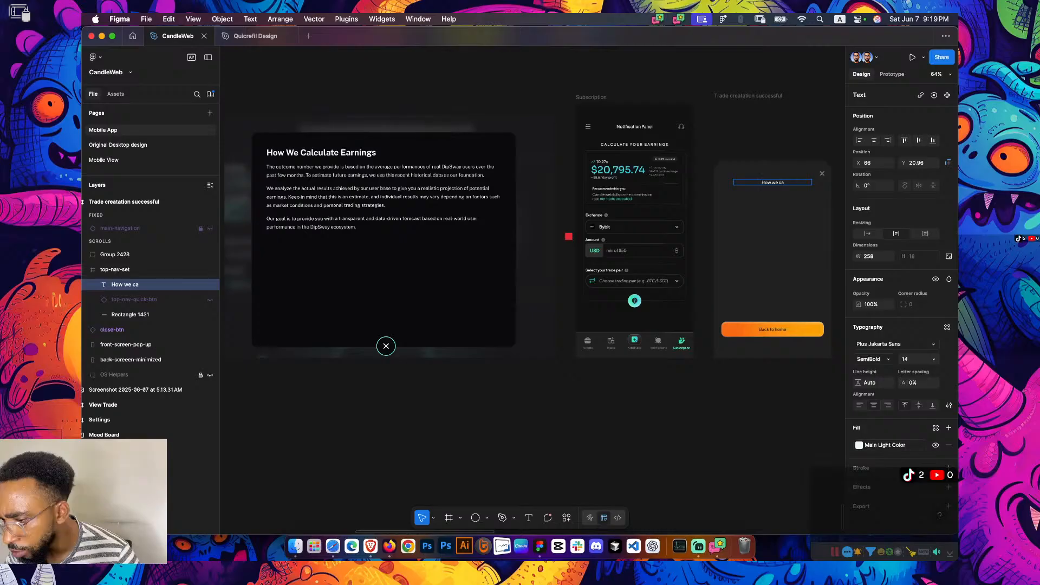
type("l")
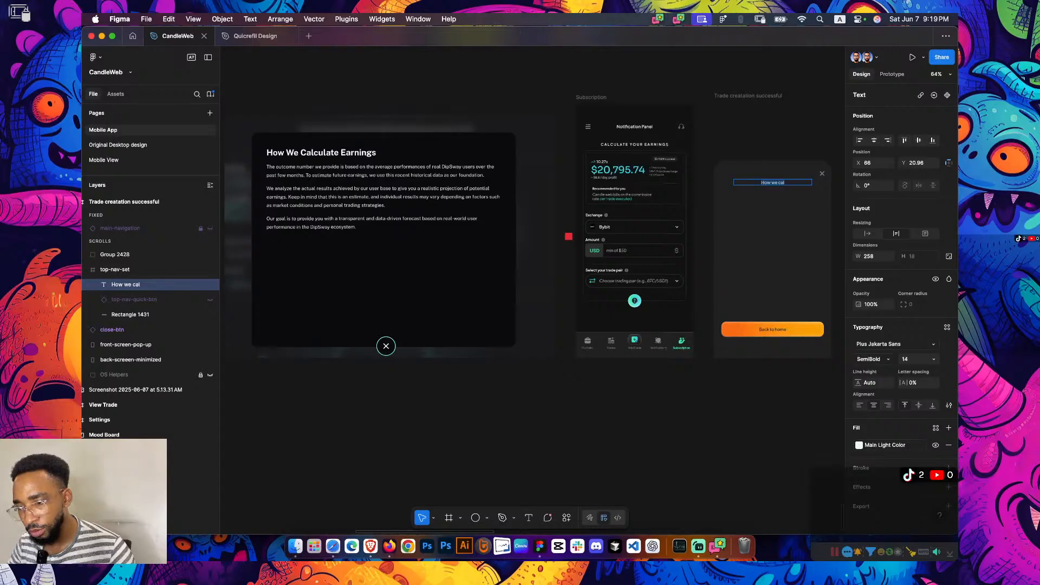
key("F5")
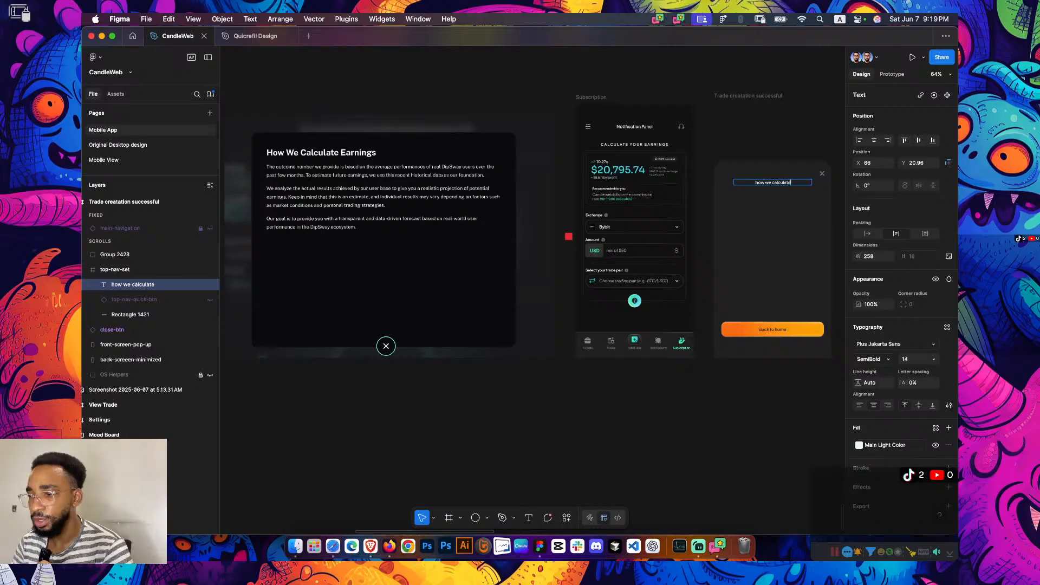
type("earnings")
scroll(824, 154, "up", 5)
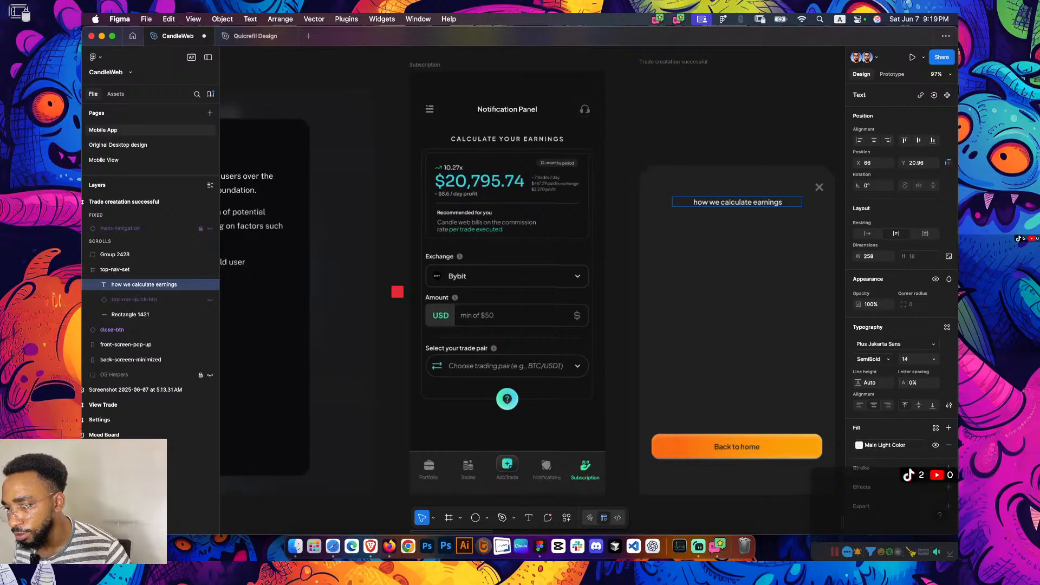
scroll(761, 189, "up", 5)
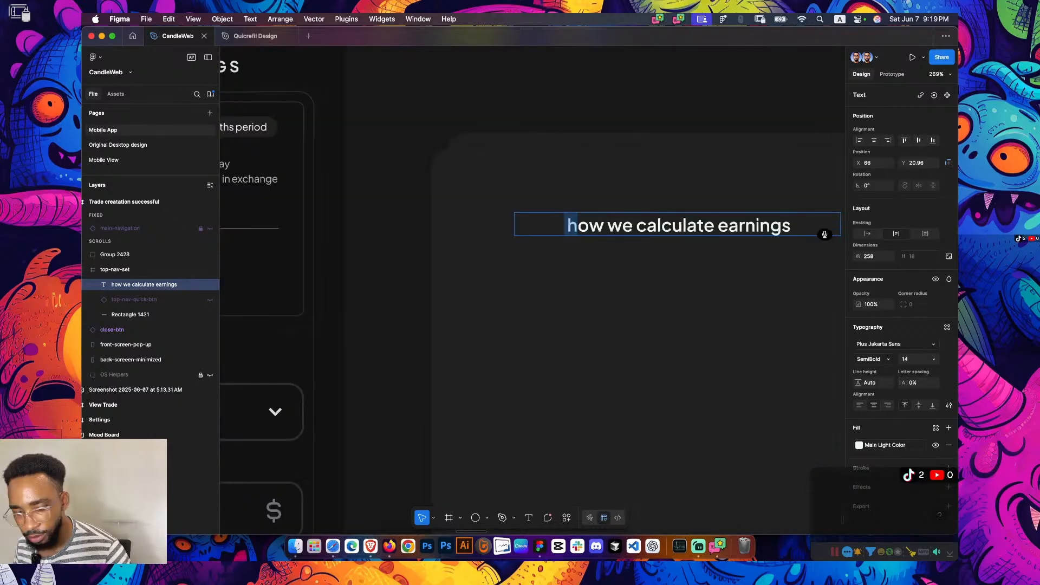
type("H")
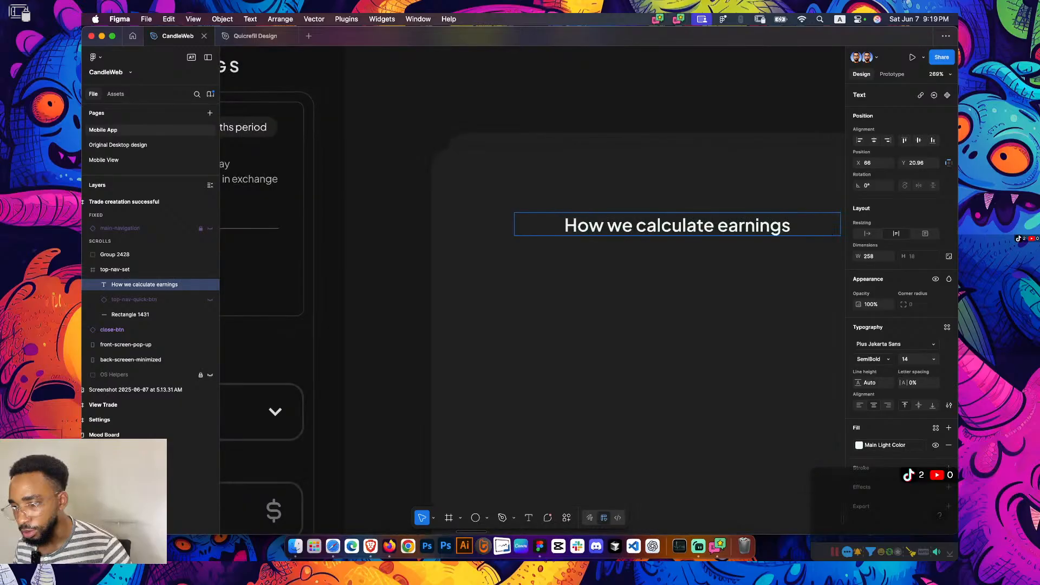
Capitalize the pop-up heading so it reads "How we Calculate Earnings", and select the heading text
left_click(730, 316)
scroll(730, 317, "down", 6)
scroll(716, 285, "up", 5)
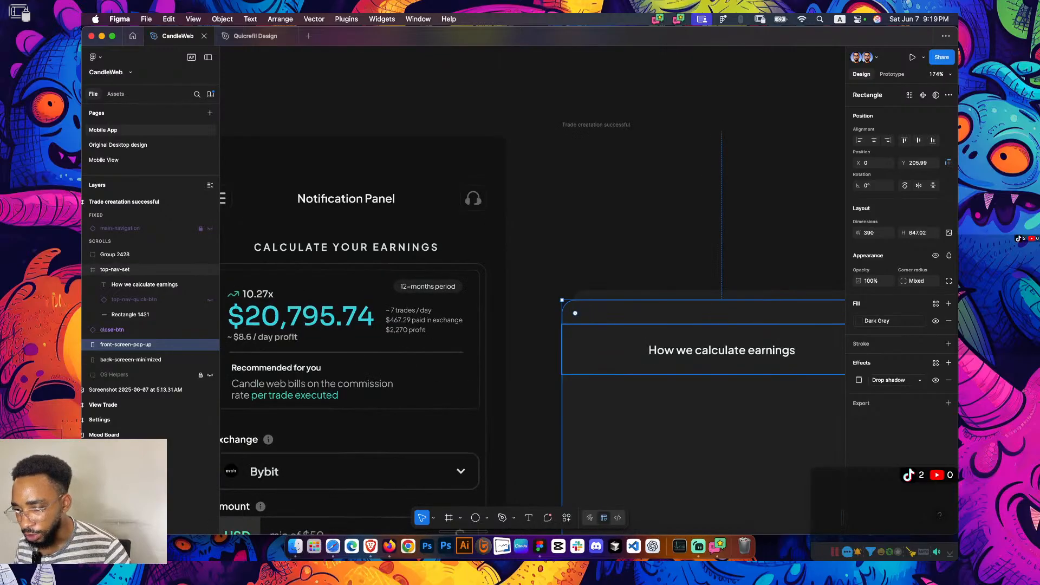
scroll(532, 290, "down", 3)
double_click(601, 235)
left_click_drag(596, 235, 605, 235)
type("W")
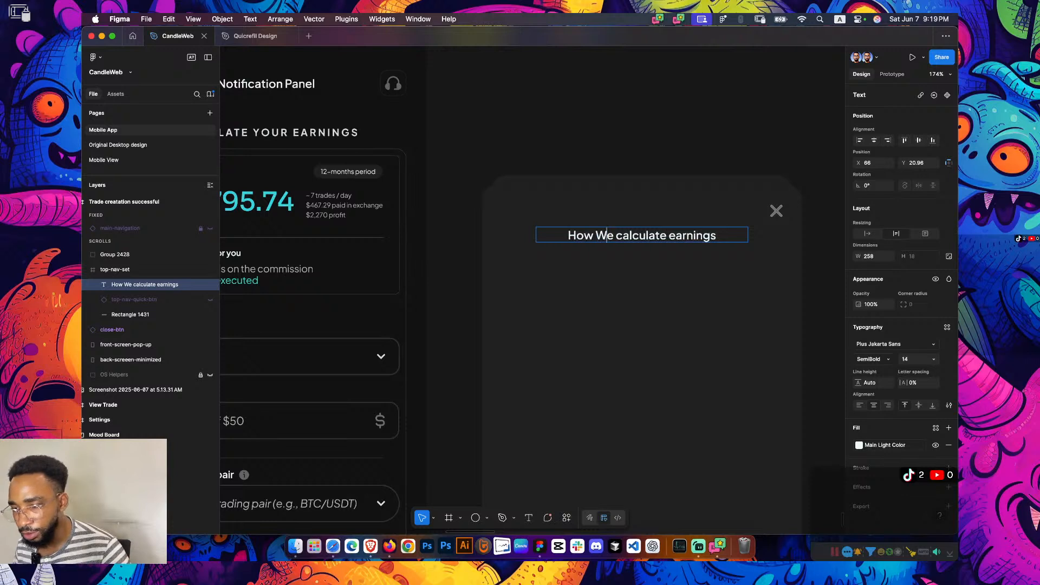
key("super+z")
left_click_drag(615, 235, 622, 235)
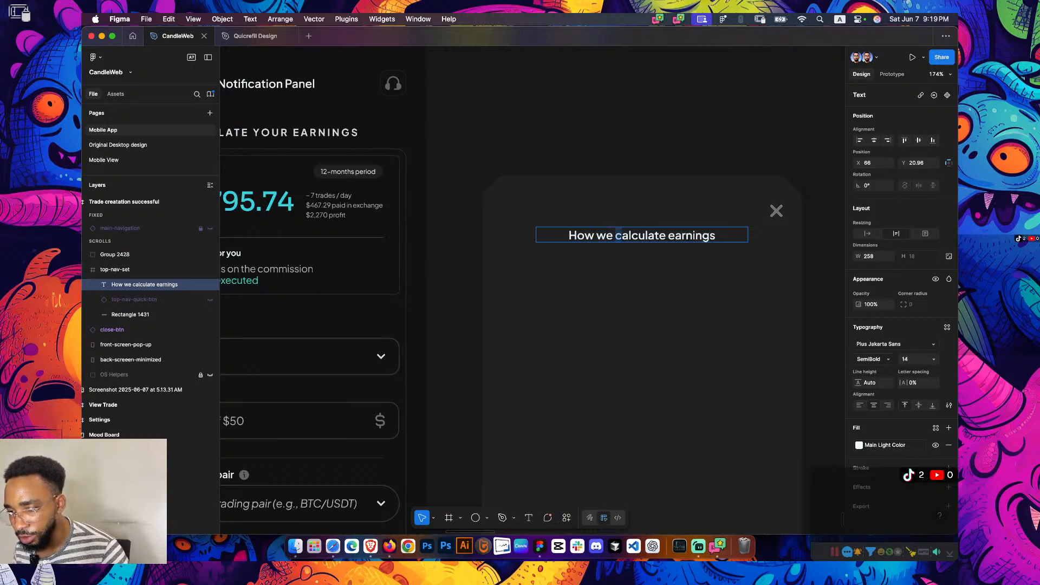
type("C")
left_click_drag(665, 235, 672, 235)
type("E")
key("Escape")
key("Escape")
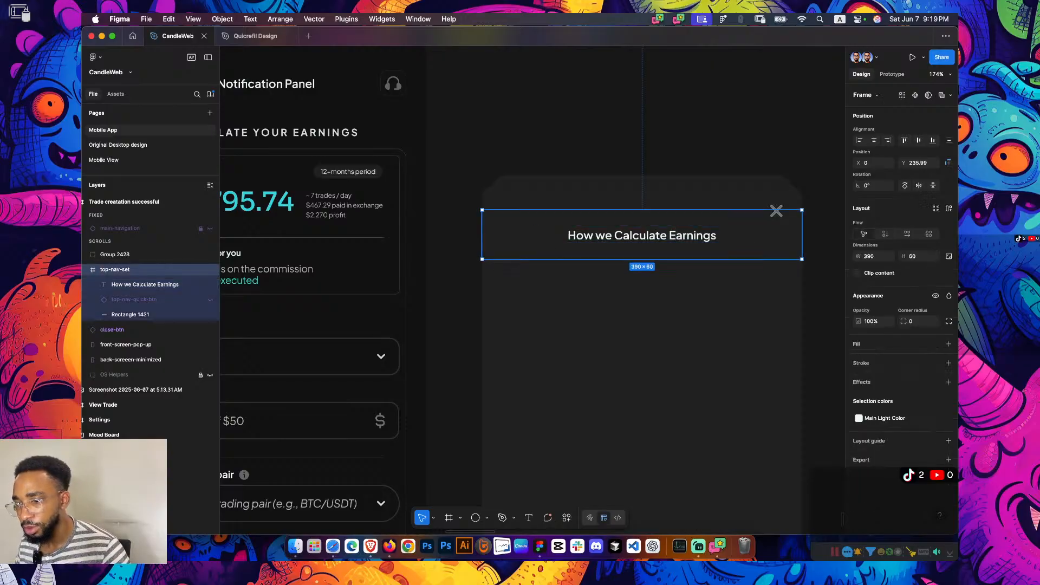
double_click(641, 235)
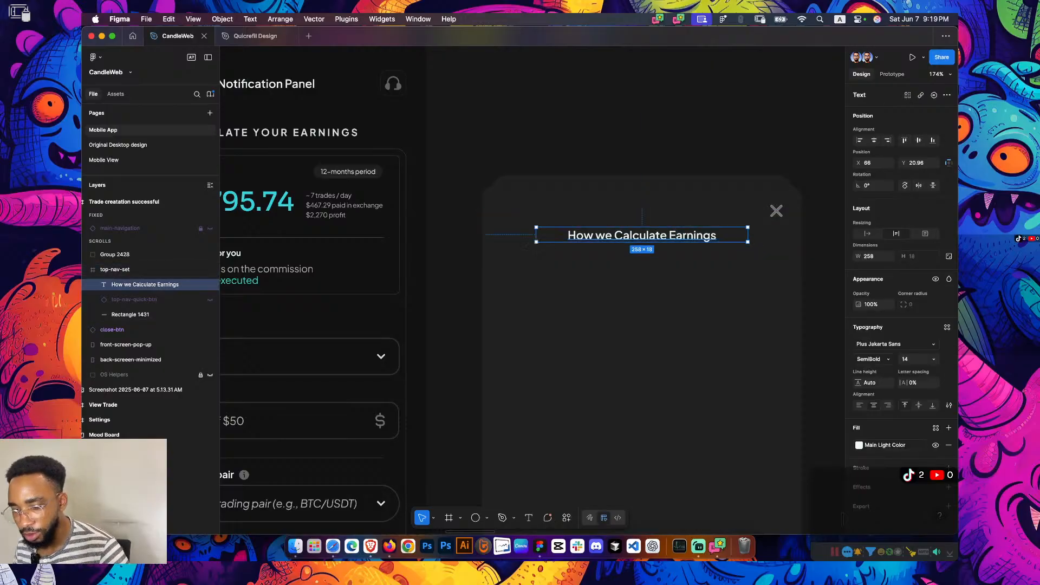
Capitalize the second word of the pop-up heading so it reads "How We Calculate Earnings"
double_click(600, 235)
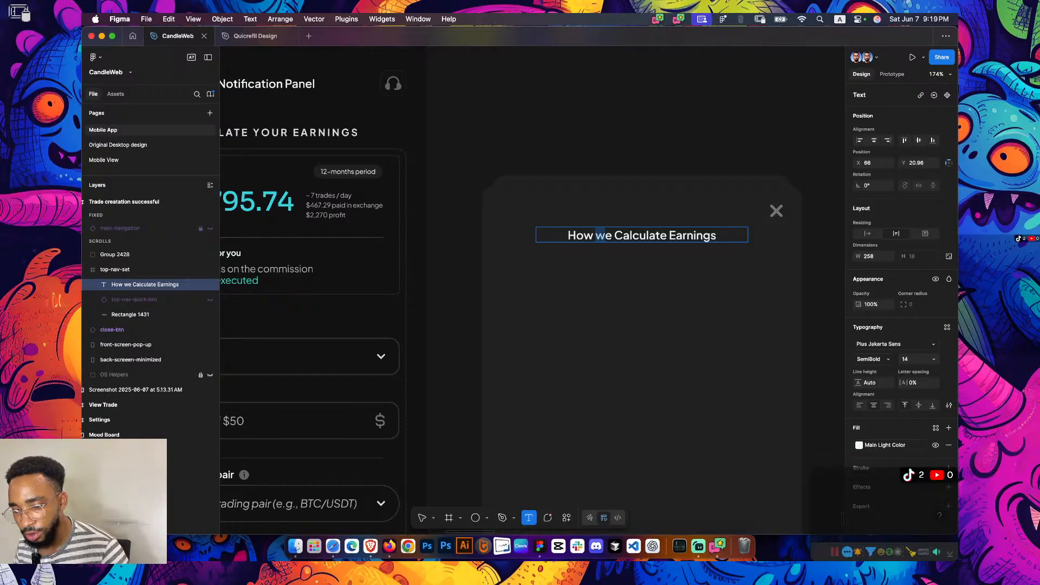
type("W")
key("Escape")
key("Escape")
scroll(819, 266, "down", 5)
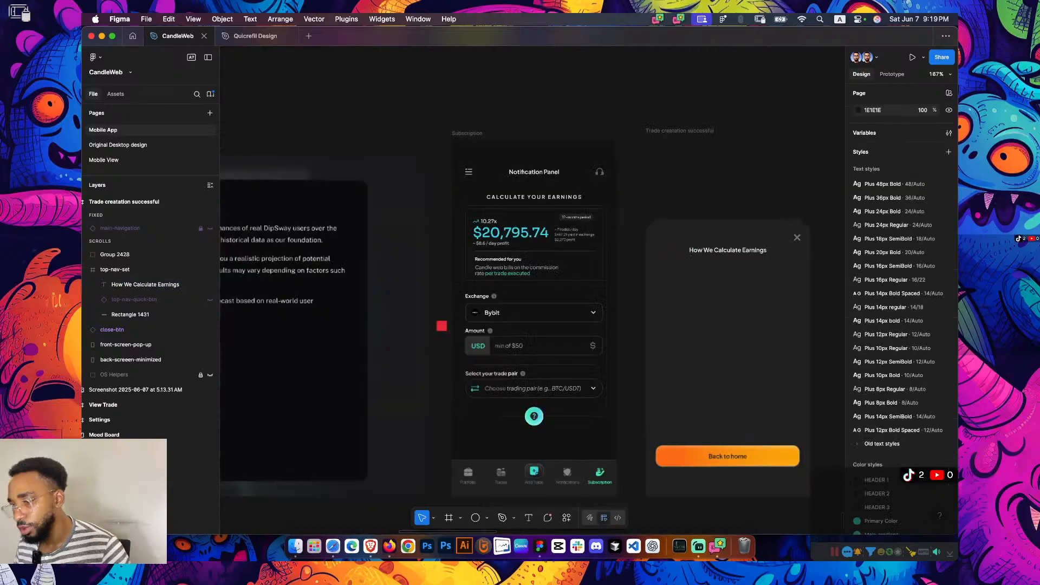
scroll(534, 271, "down", 2)
scroll(533, 271, "left", 2)
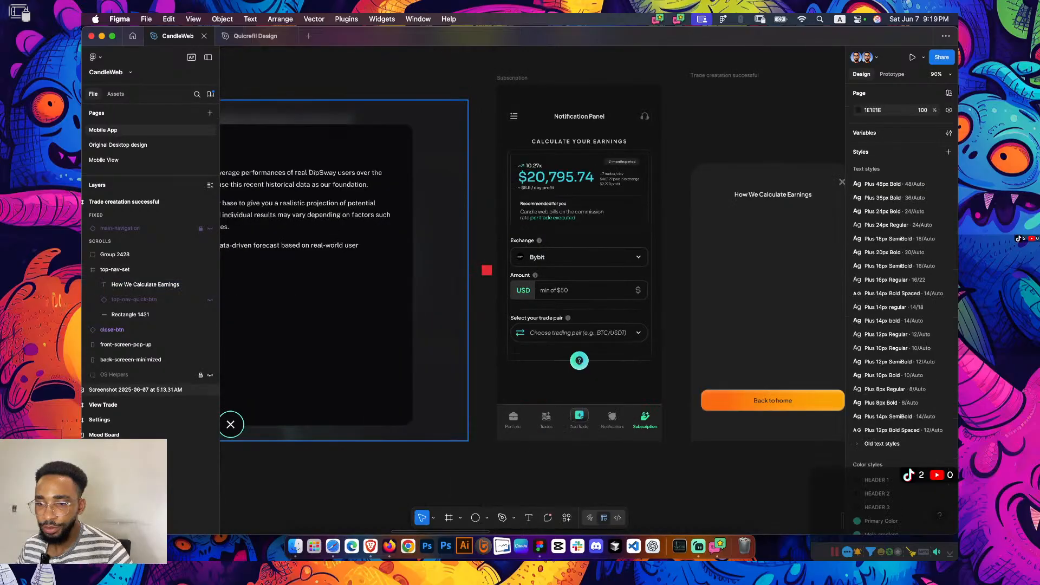
scroll(533, 270, "left", 7)
scroll(533, 271, "down", 1)
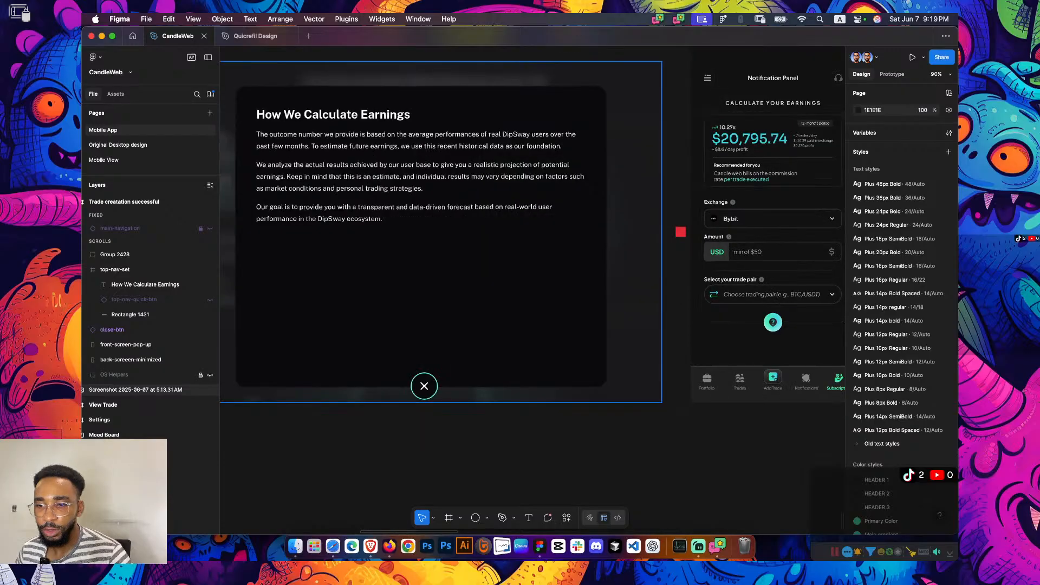
scroll(442, 224, "down", 5)
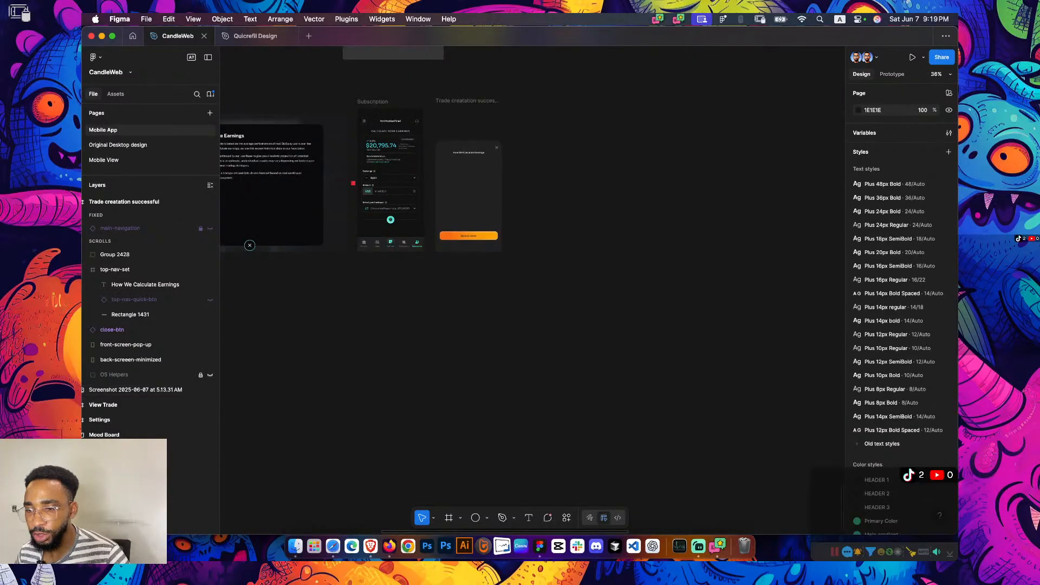
scroll(435, 176, "up", 5)
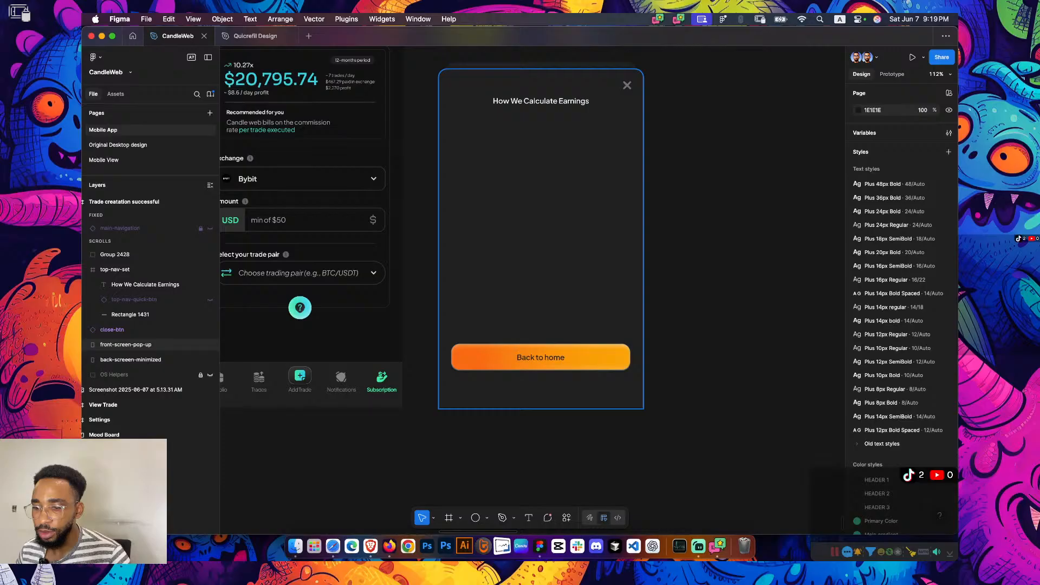
key("t")
left_click_drag(465, 131, 618, 321)
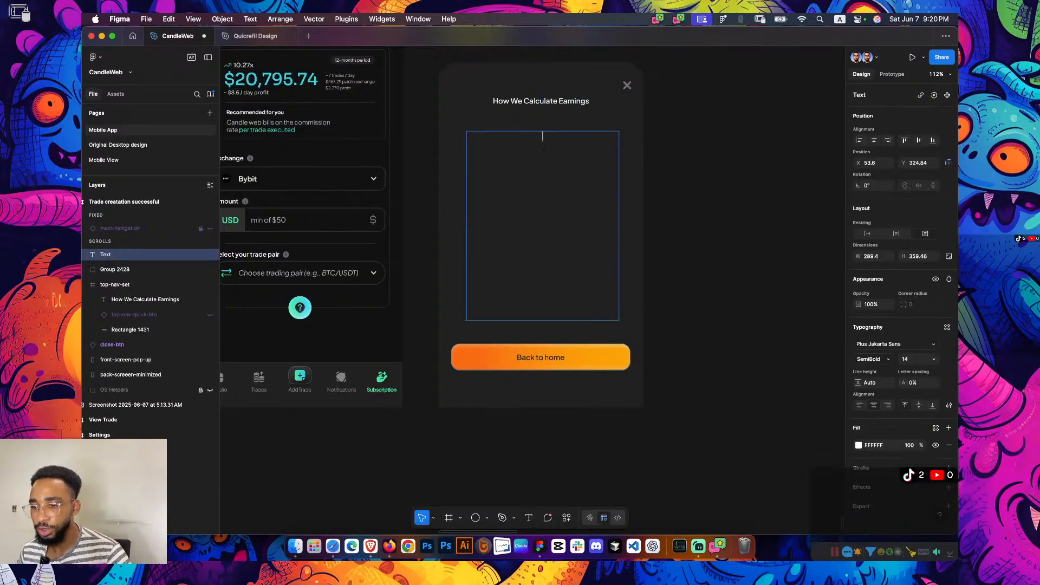
key("Escape")
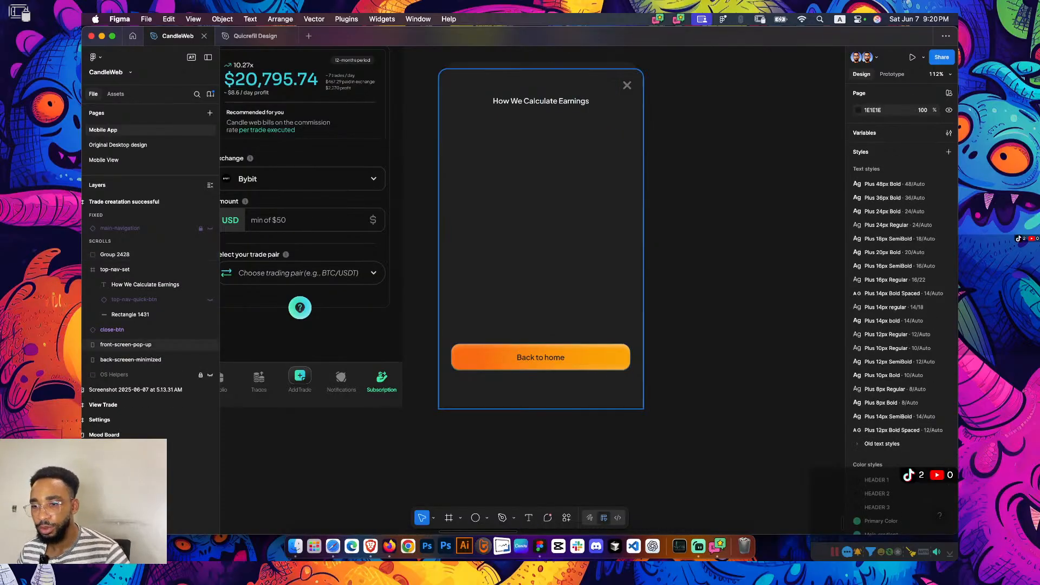
Delete the Back to home button and set the front pop-up card's fill to the Main Dark Background style
left_click(540, 357)
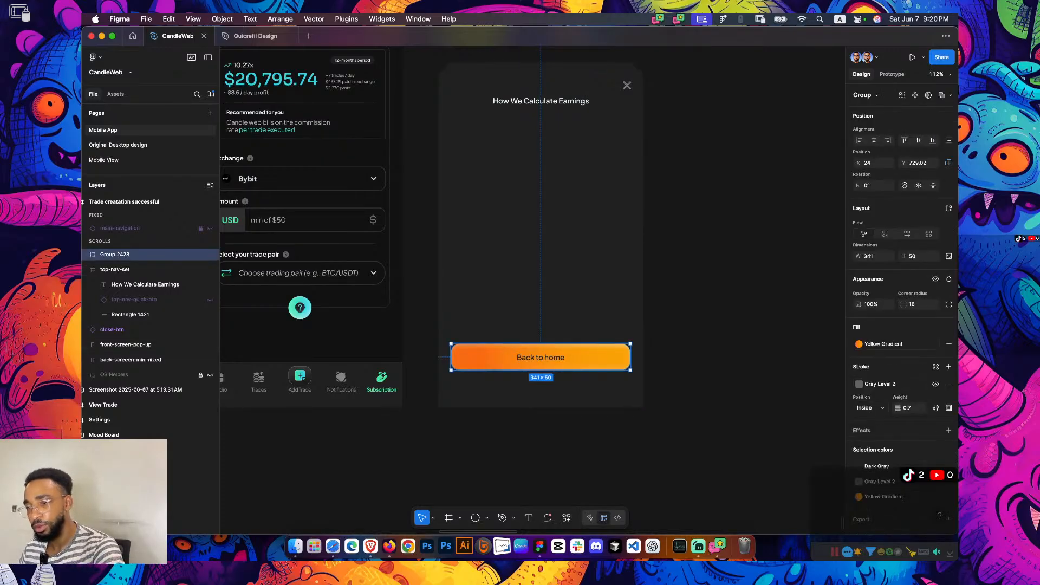
key("BackSpace")
scroll(540, 235, "up", 1)
left_click(546, 260)
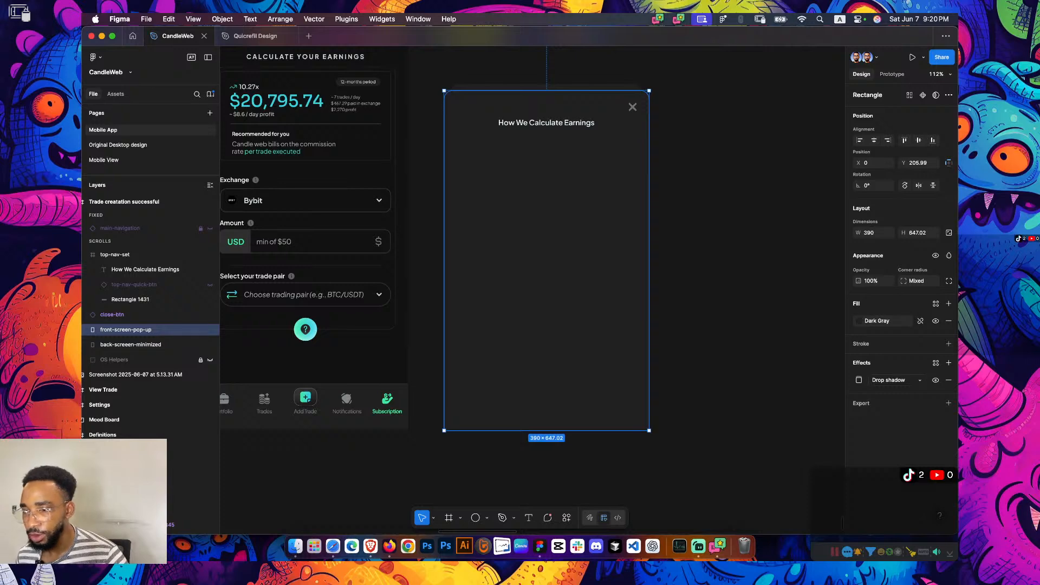
left_click(882, 321)
left_click(779, 411)
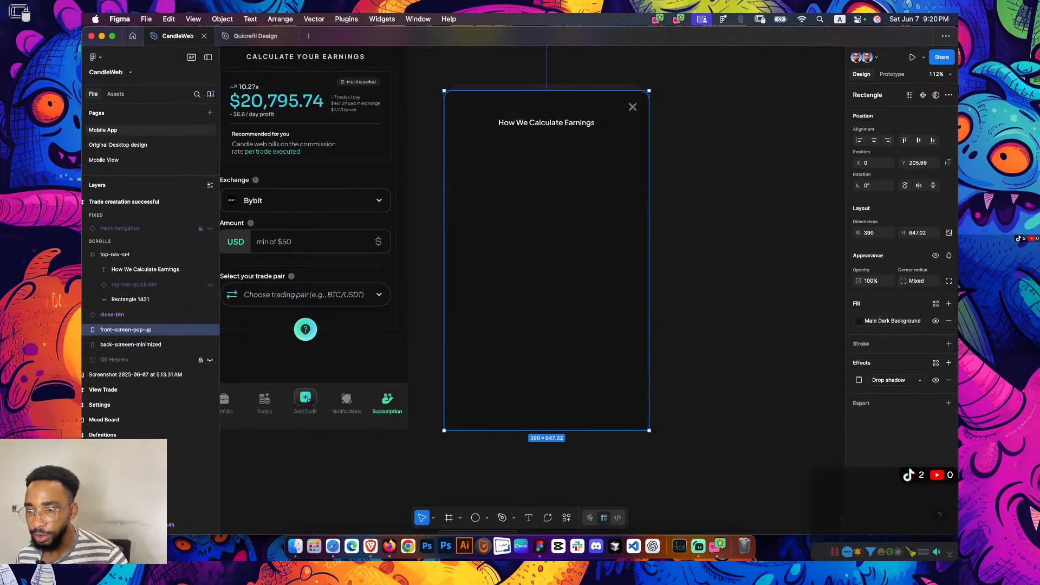
key("Escape")
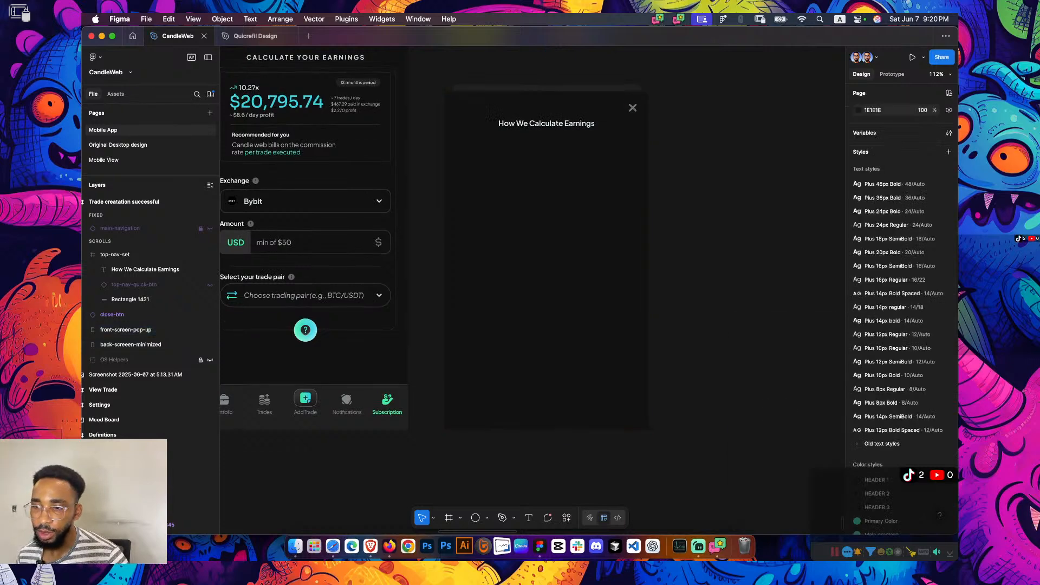
Try the Main Dark Background fill on the minimized back card behind the pop-up
scroll(541, 271, "up", 4)
scroll(542, 270, "left", 1)
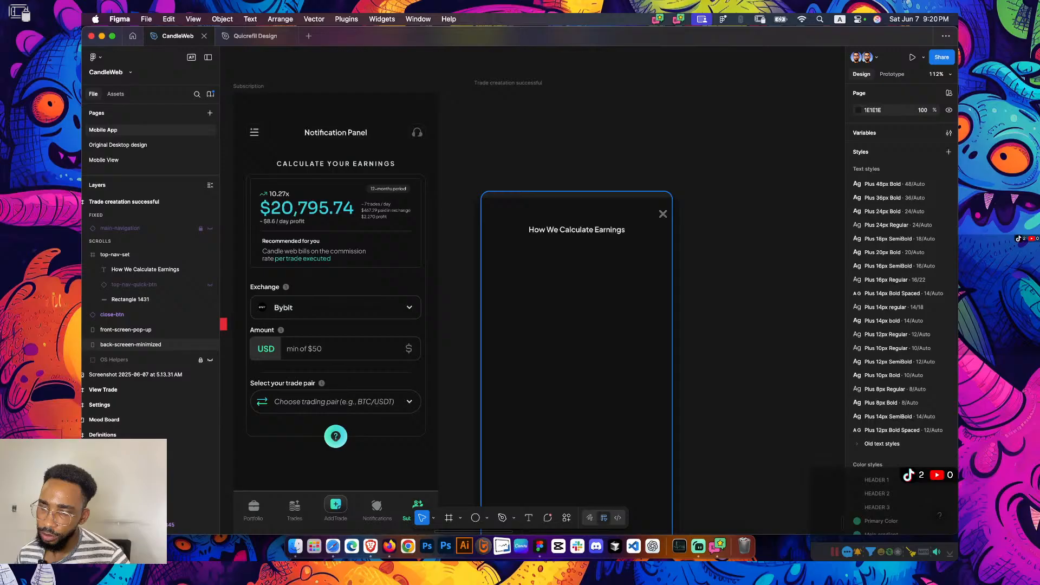
left_click(576, 195)
scroll(576, 194, "down", 3)
scroll(576, 194, "right", 1)
key("super+z")
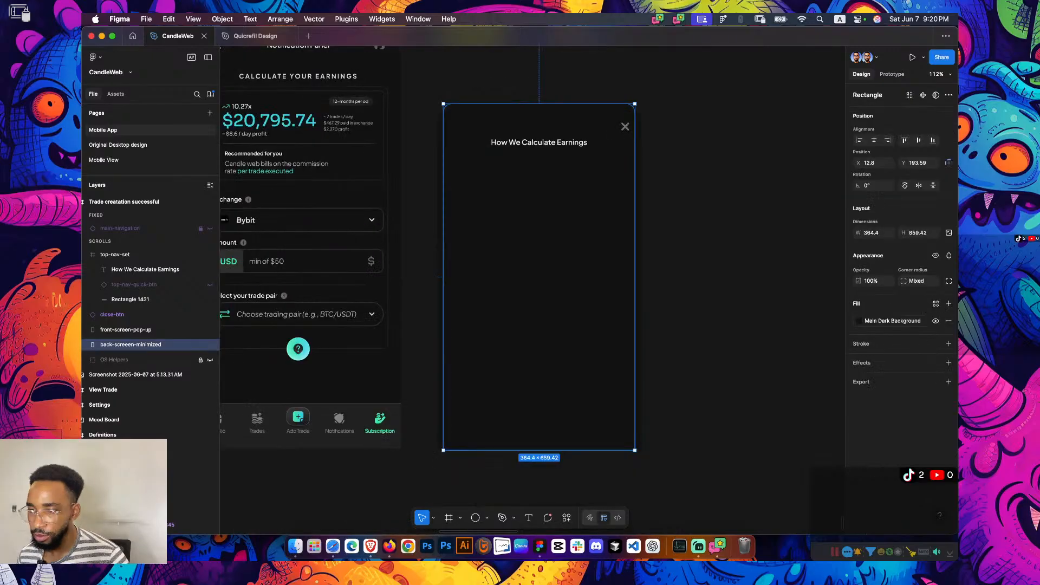
key("Escape")
Recolor the minimized back card with a library fill slightly lighter than the front pop-up card
scroll(761, 345, "down", 3)
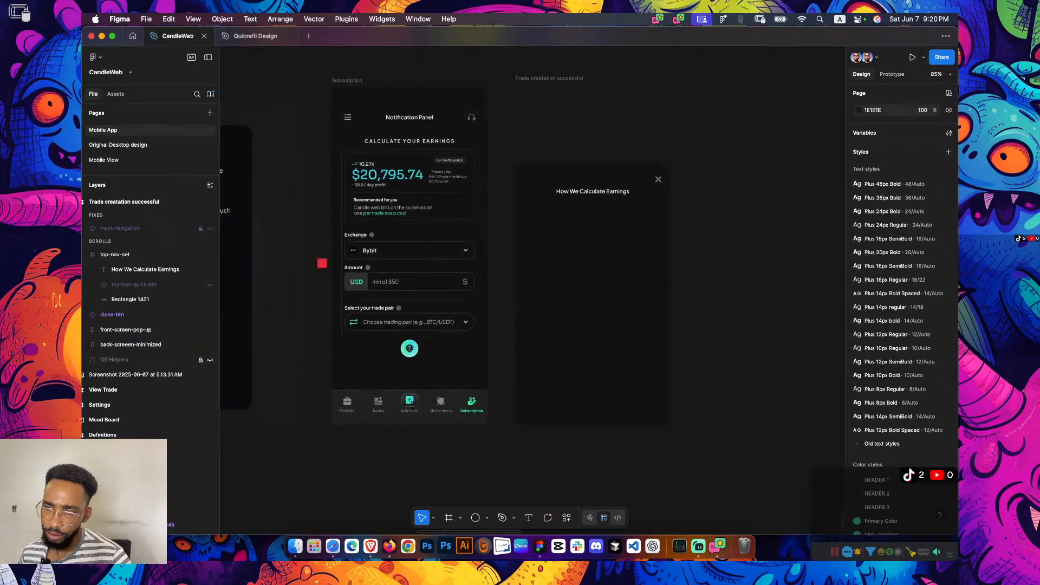
left_click(593, 163)
left_click(858, 321)
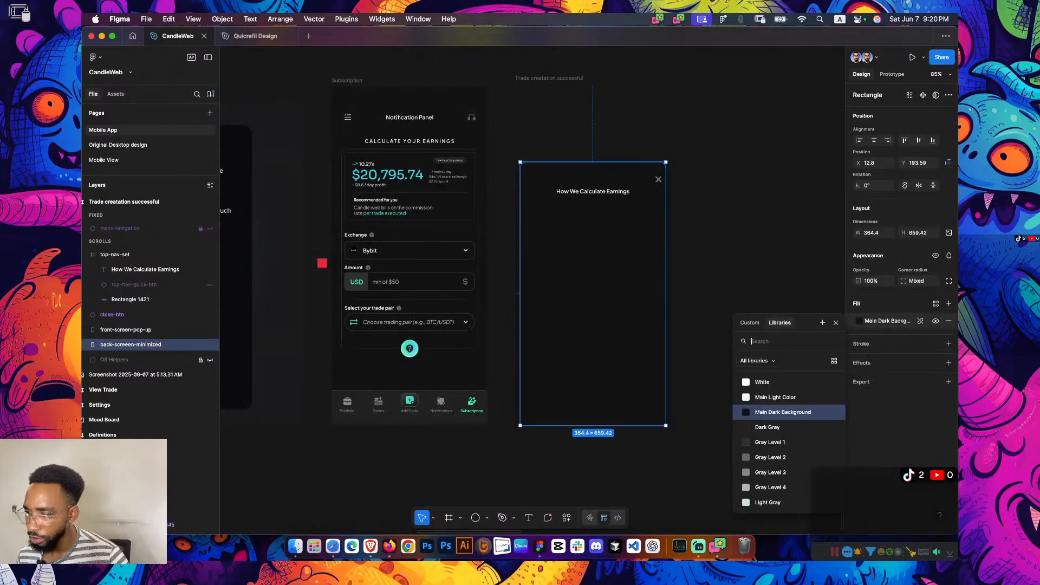
key("Escape")
key("Escape")
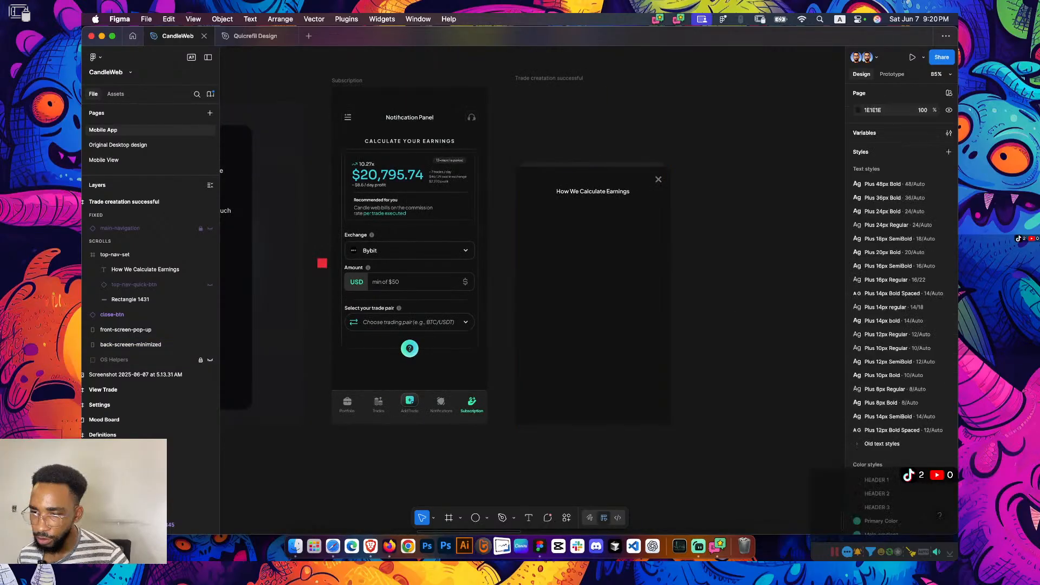
Draw an empty text box about 293 × 396 below the How We Calculate Earnings heading in the pop-up
scroll(607, 270, "down", 2)
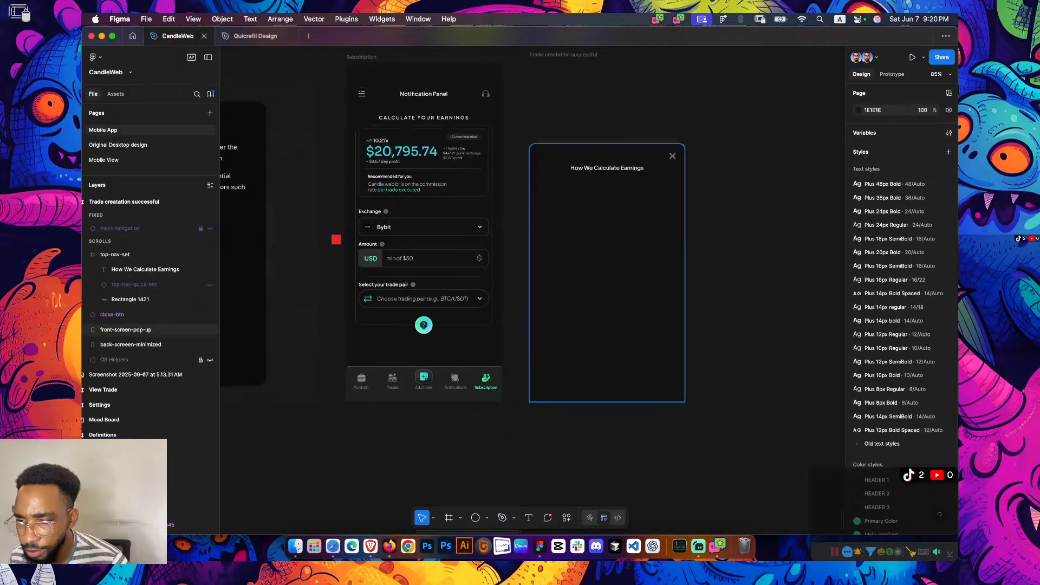
key("t")
left_click_drag(558, 199, 676, 358)
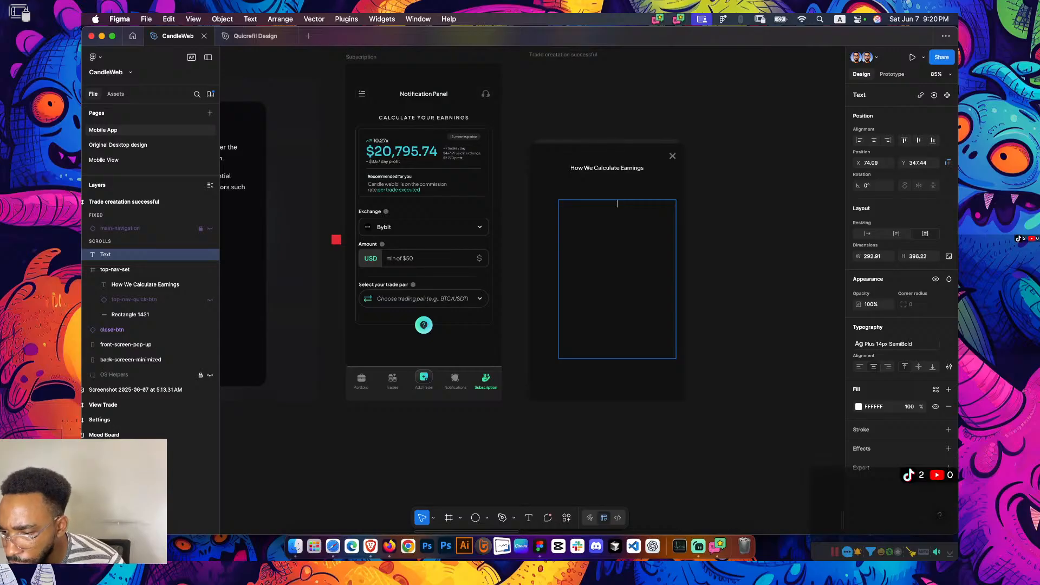
Switch to Finder and open the How We Calculate Earnings reference screenshot from the Desktop folder in Preview
left_click(295, 546)
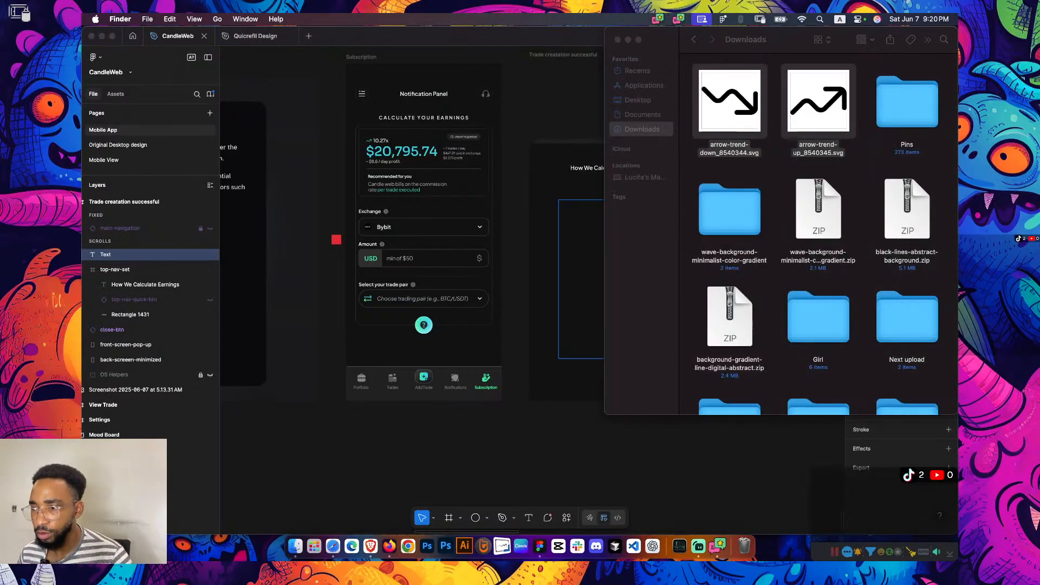
left_click(637, 99)
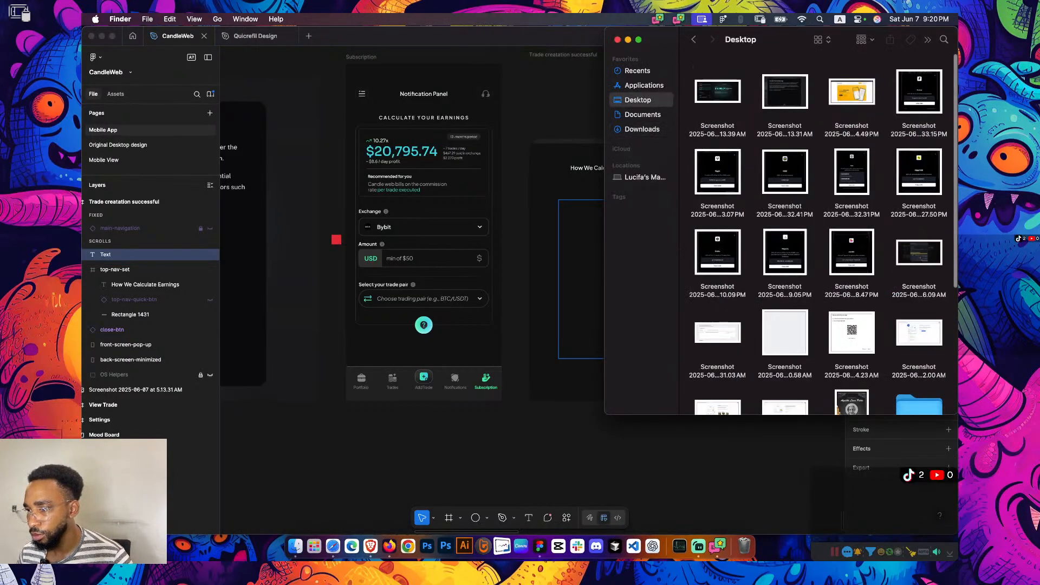
left_click(784, 91)
double_click(784, 91)
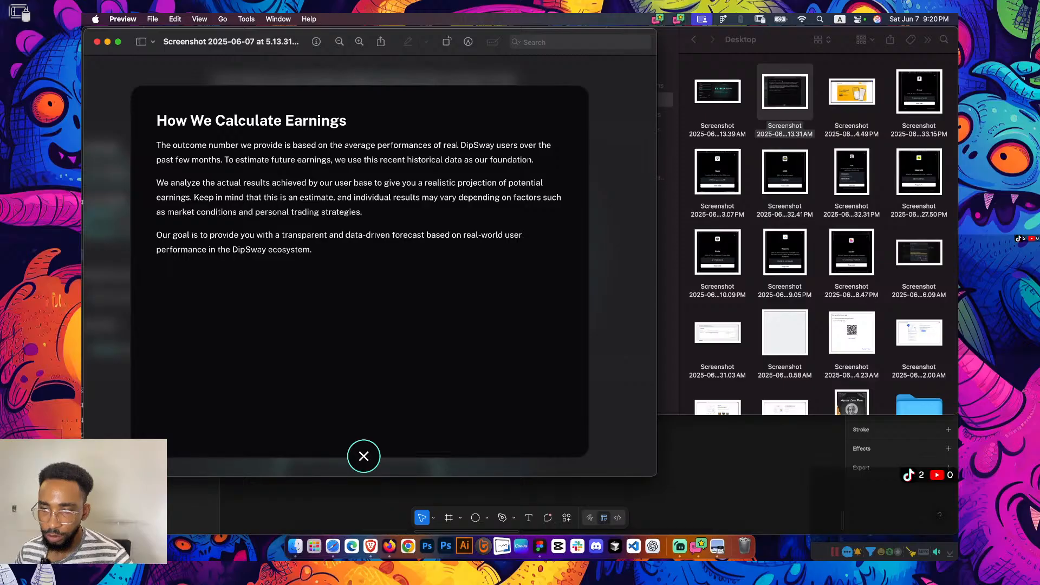
Enable text selection for the reference screenshot and select its three body paragraphs below the heading
key("super+i")
left_click(246, 19)
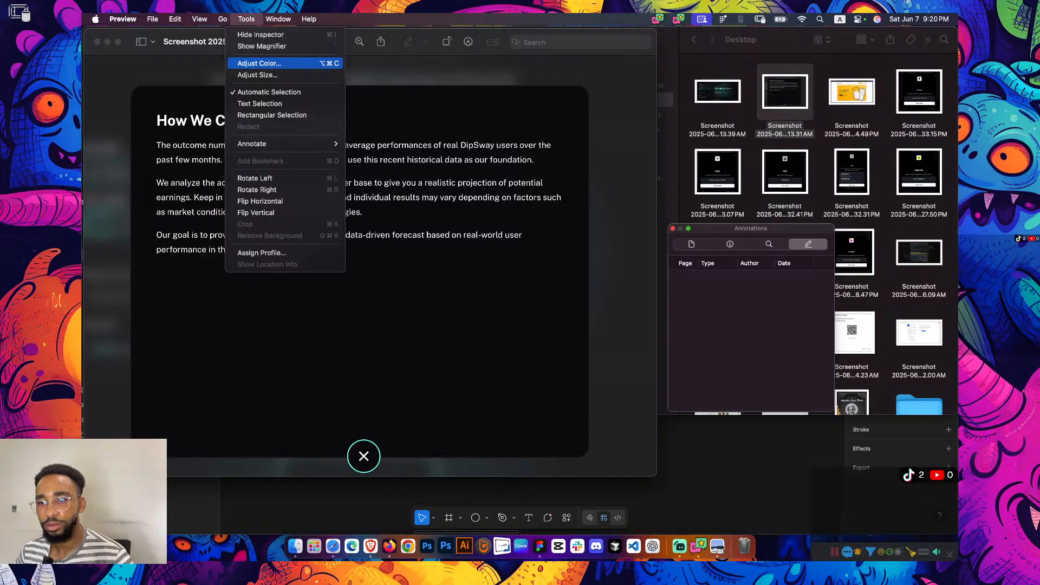
left_click(259, 104)
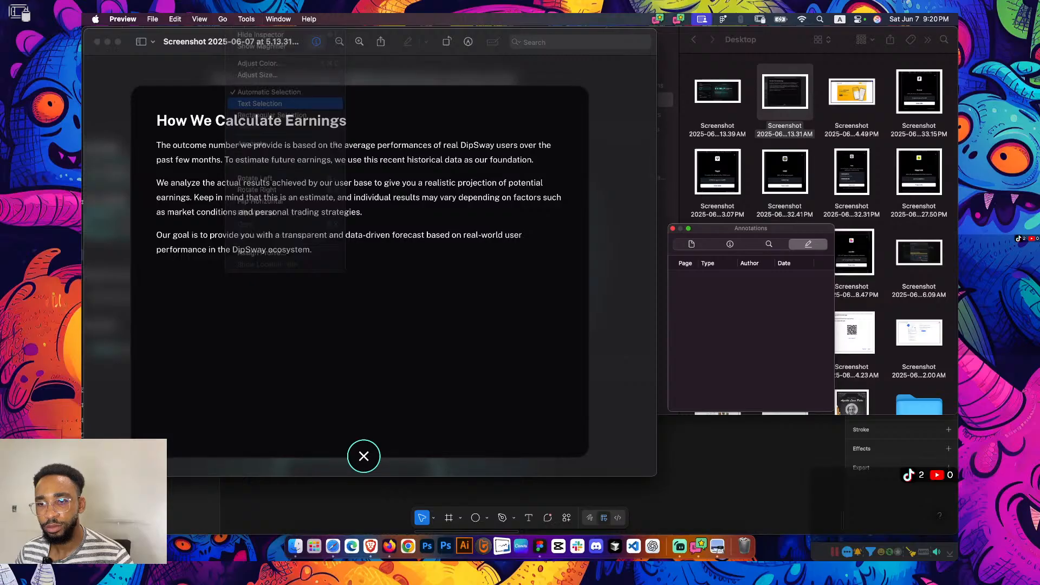
left_click_drag(156, 145, 206, 145)
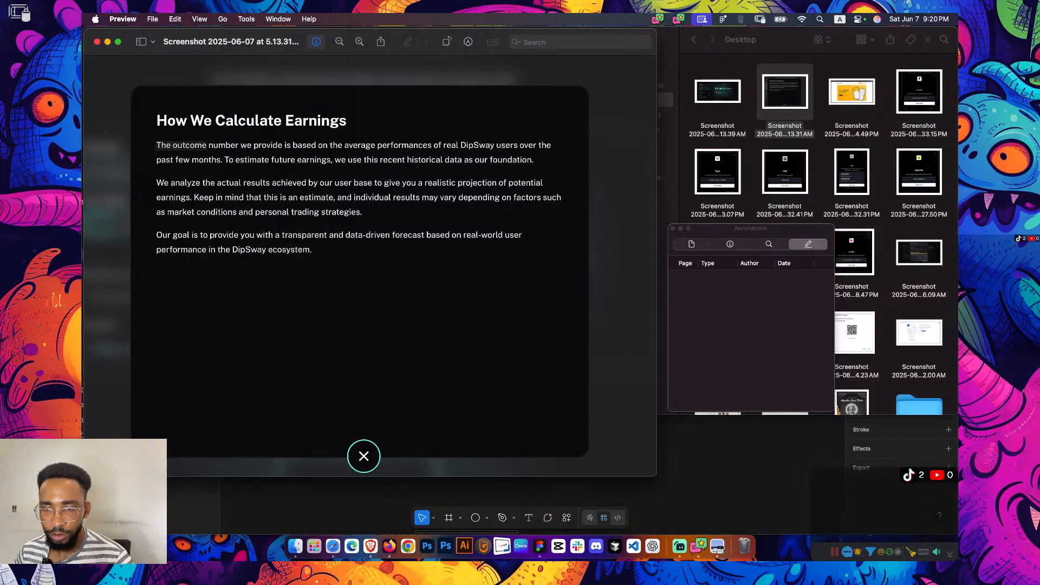
key("super+a")
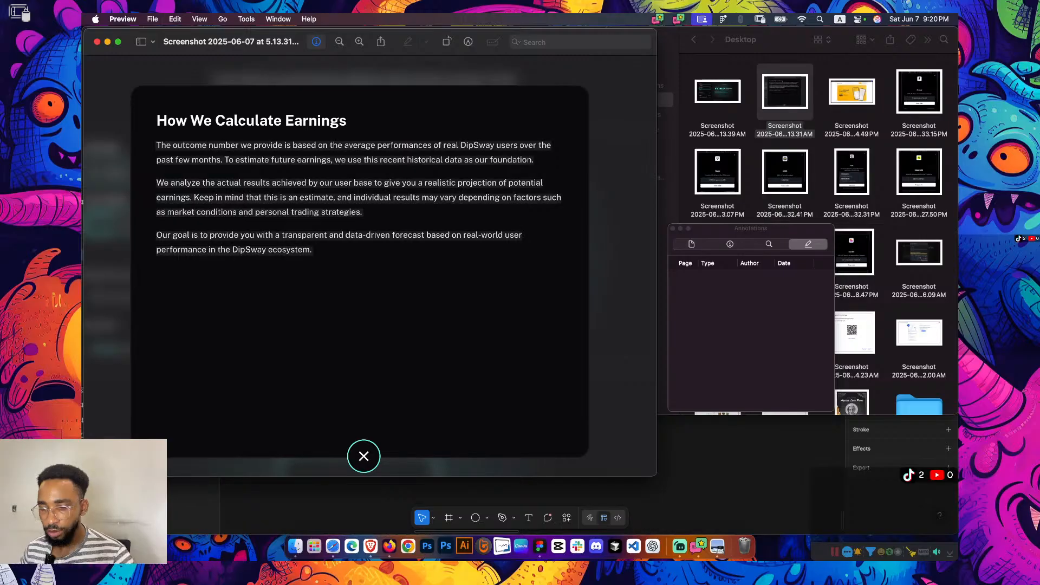
key("ctrl+Right")
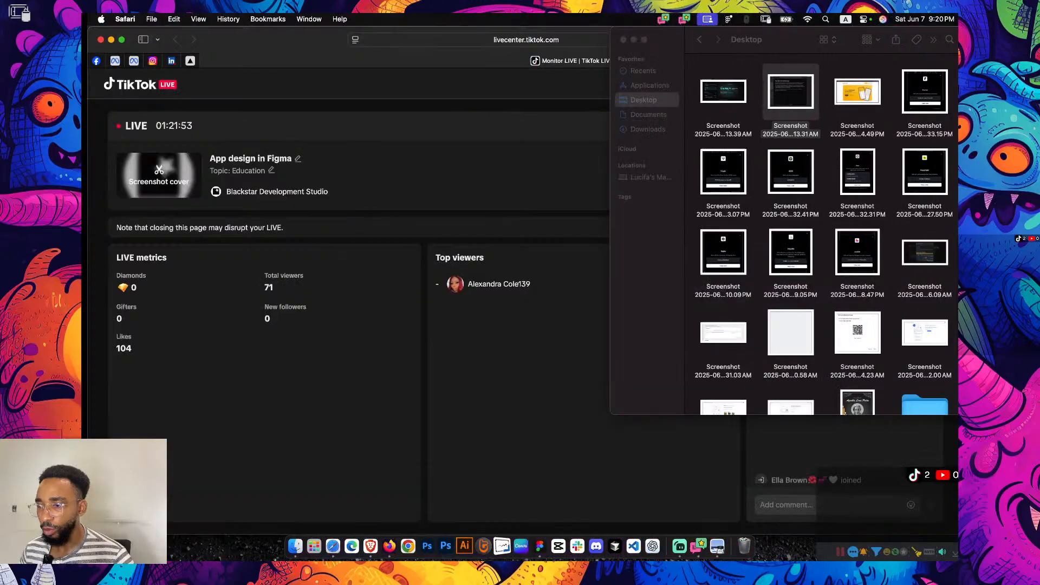
key("ctrl+Left")
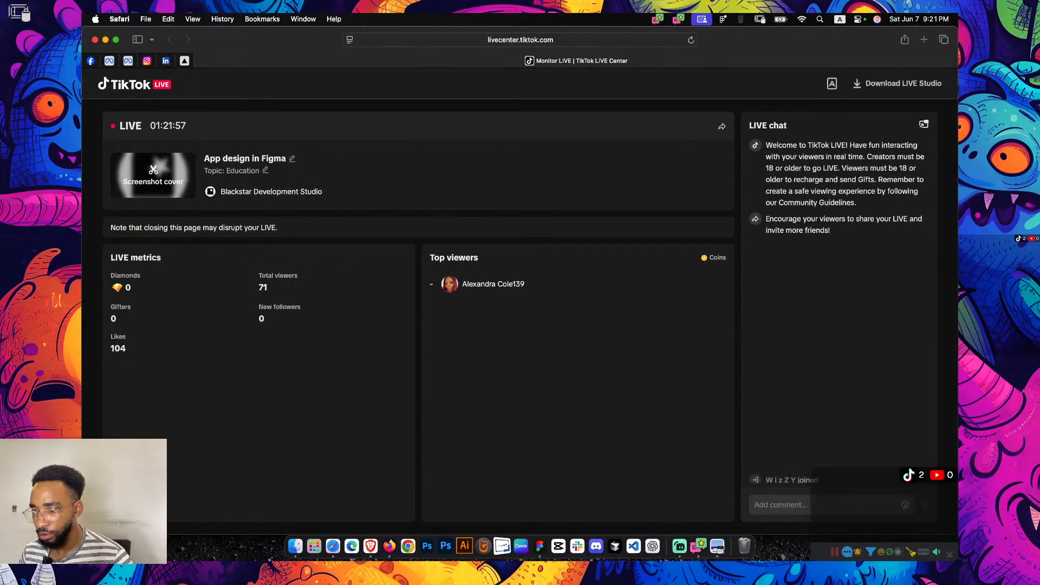
key("ctrl+Left")
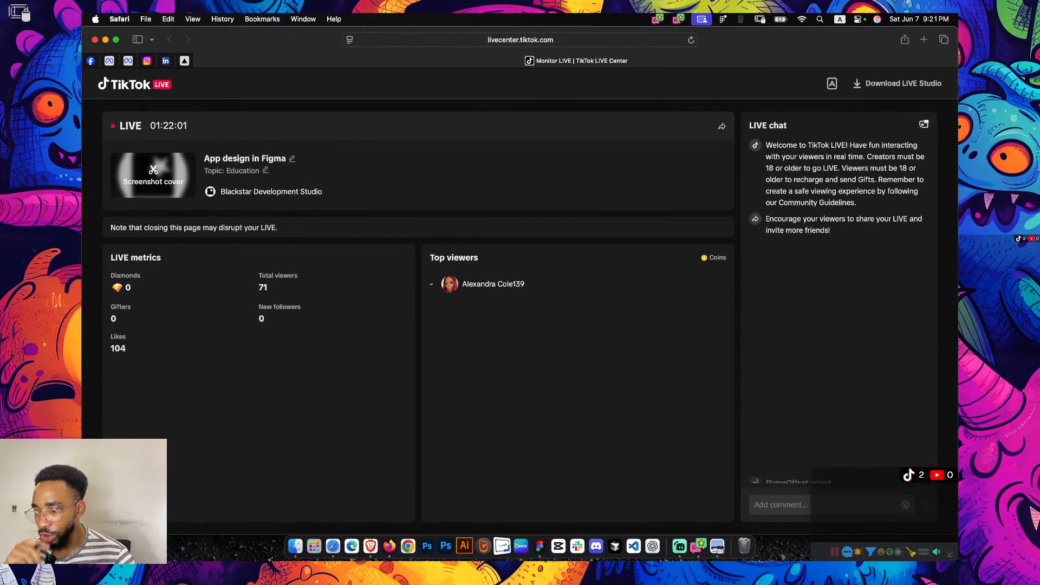
key("ctrl+Left")
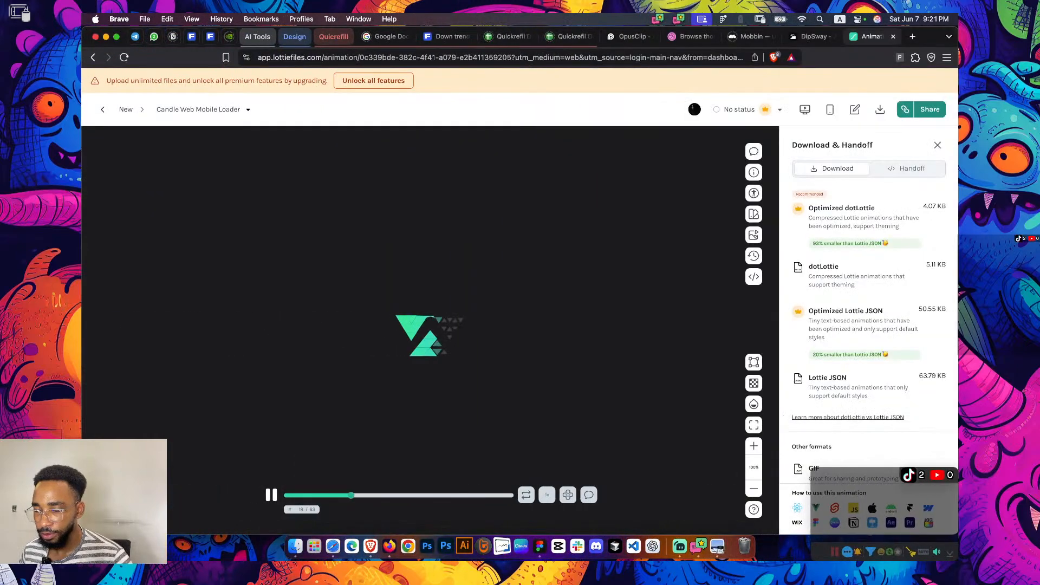
key("ctrl+Up")
key("ctrl+Up")
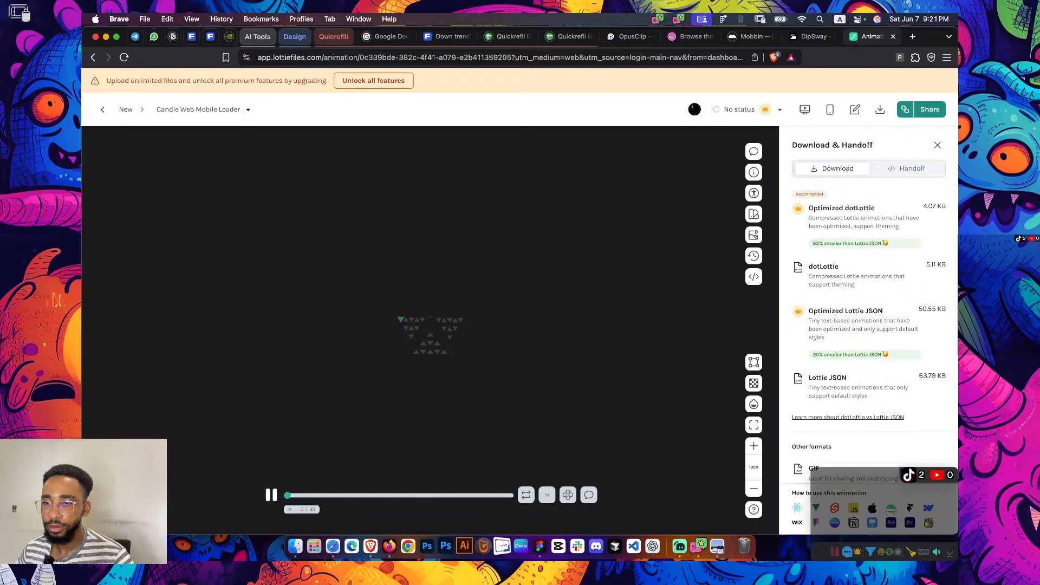
key("ctrl+Up")
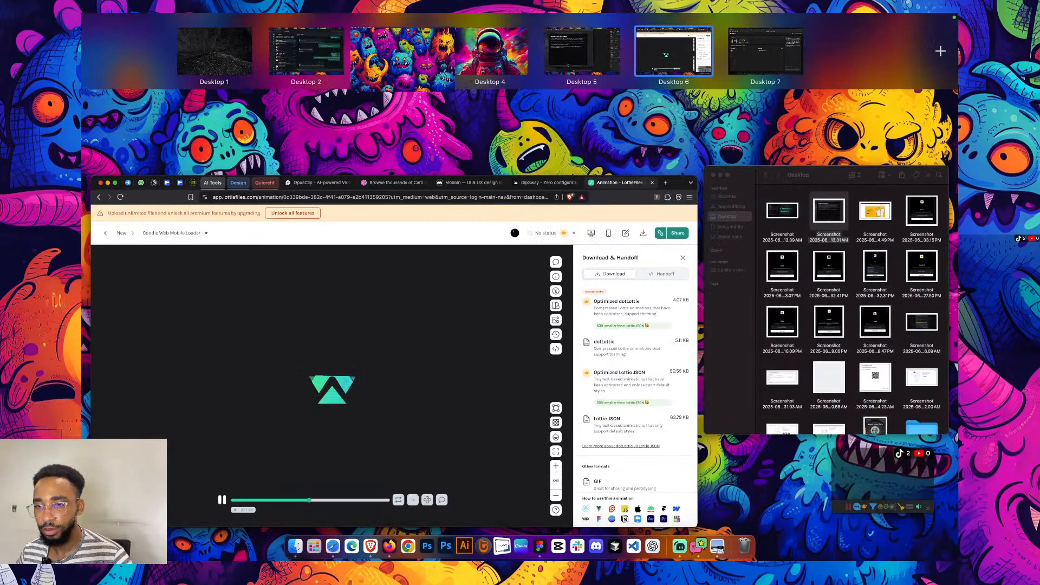
Switch to ChatGPT in Microsoft Edge and close the MetaMask unlock window
left_click(382, 53)
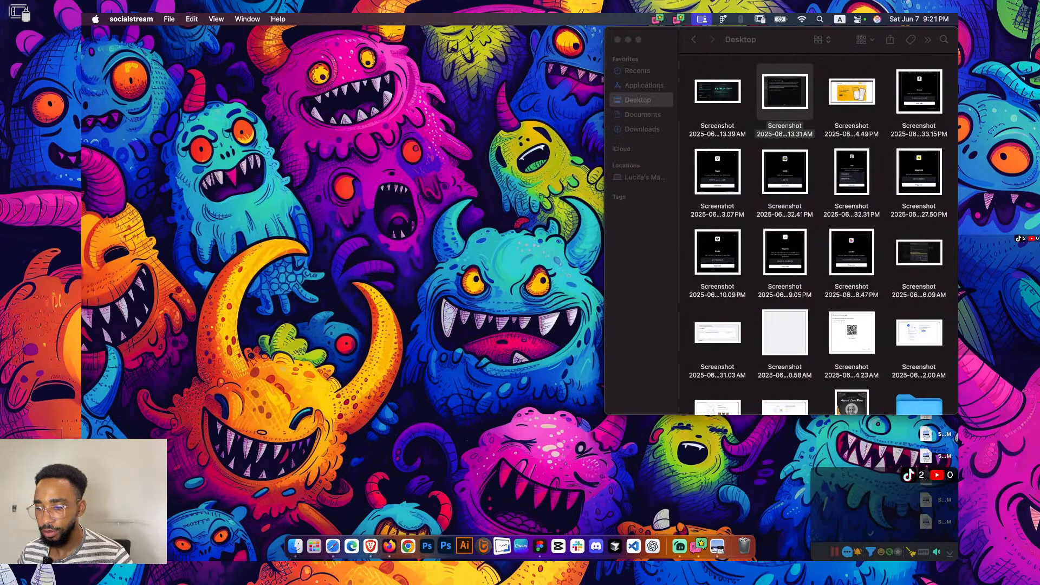
left_click(567, 275)
left_click(568, 276)
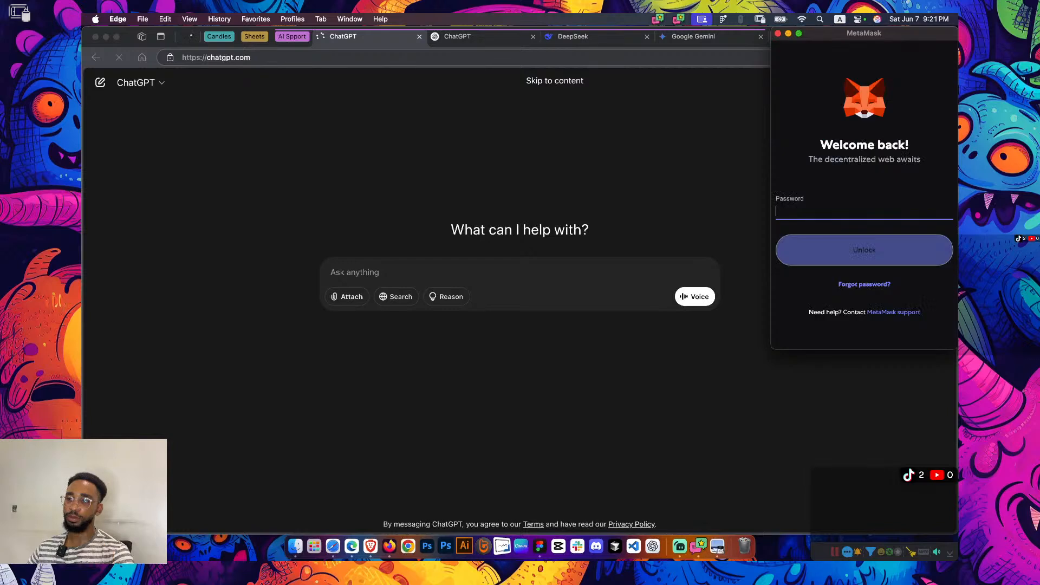
key("super+w")
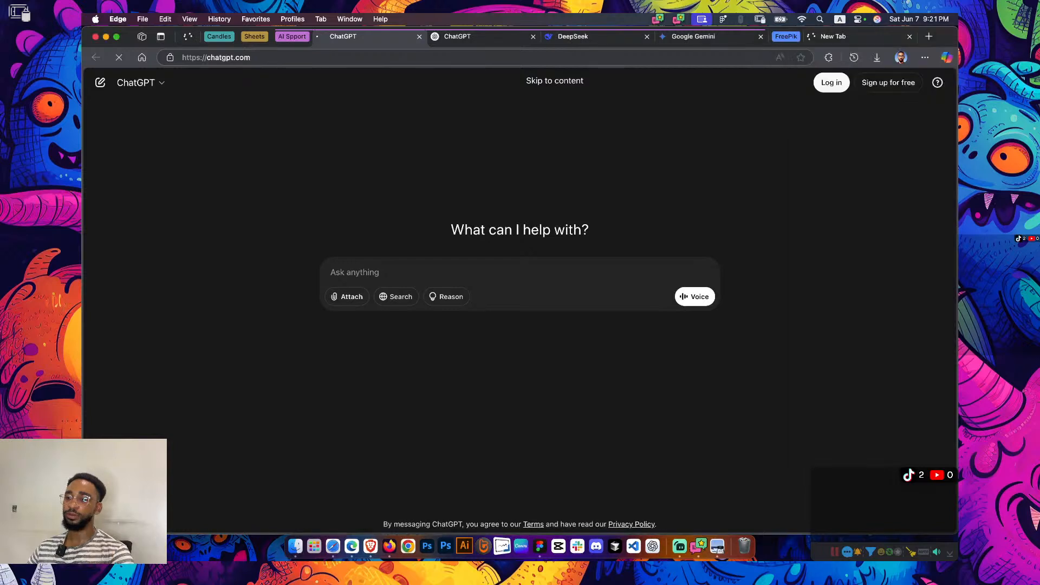
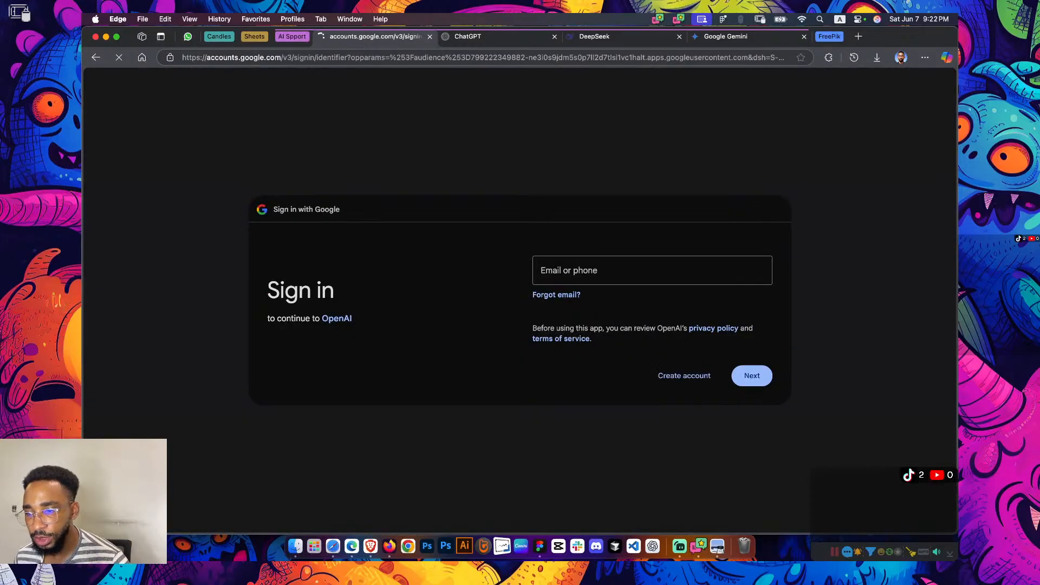
Sign in to ChatGPT through Google with the first saved e-mail address and the passkey confirmation
key("Down")
key("Down")
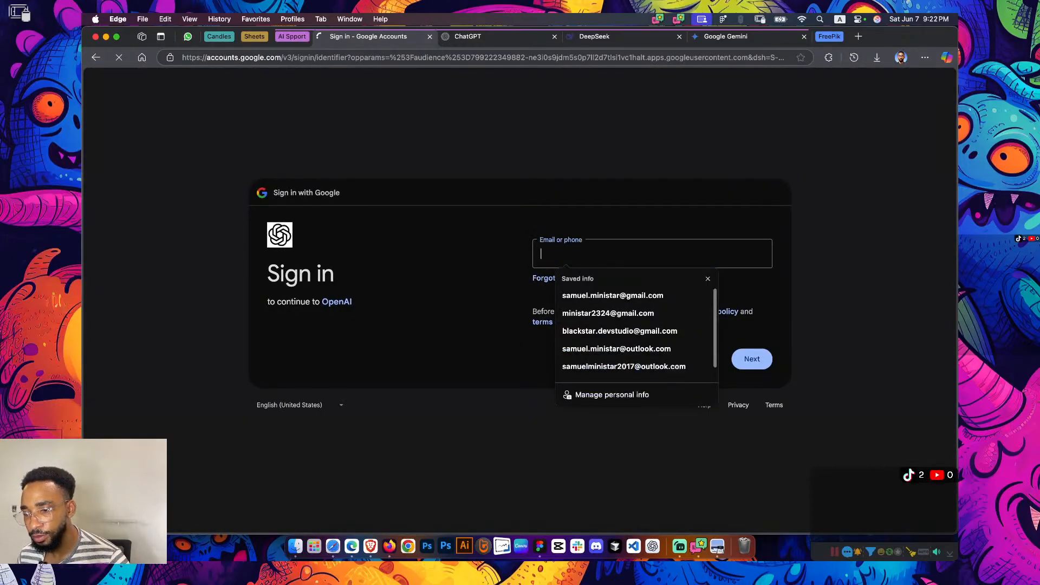
key("Return")
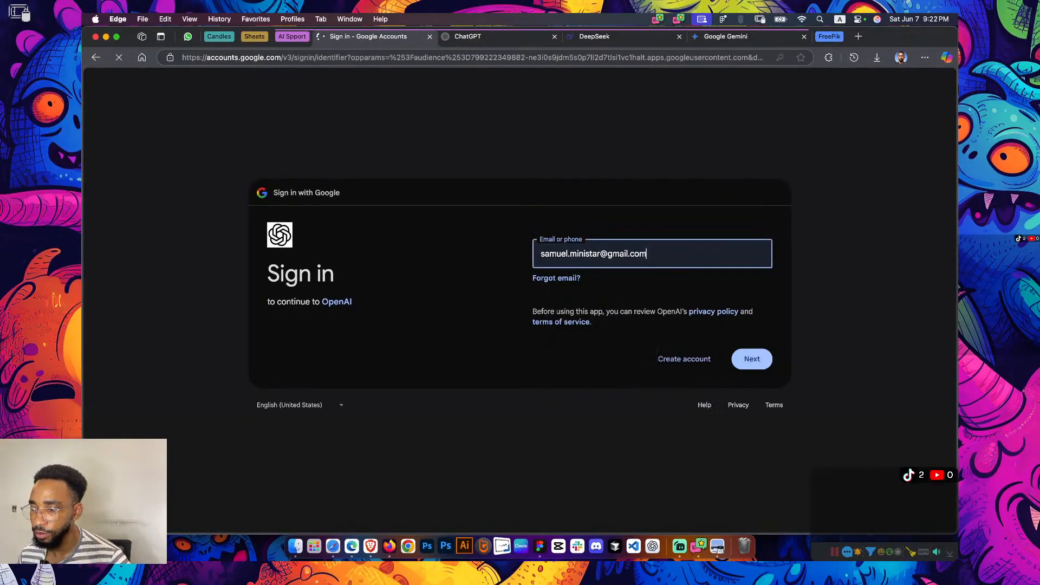
key("Return")
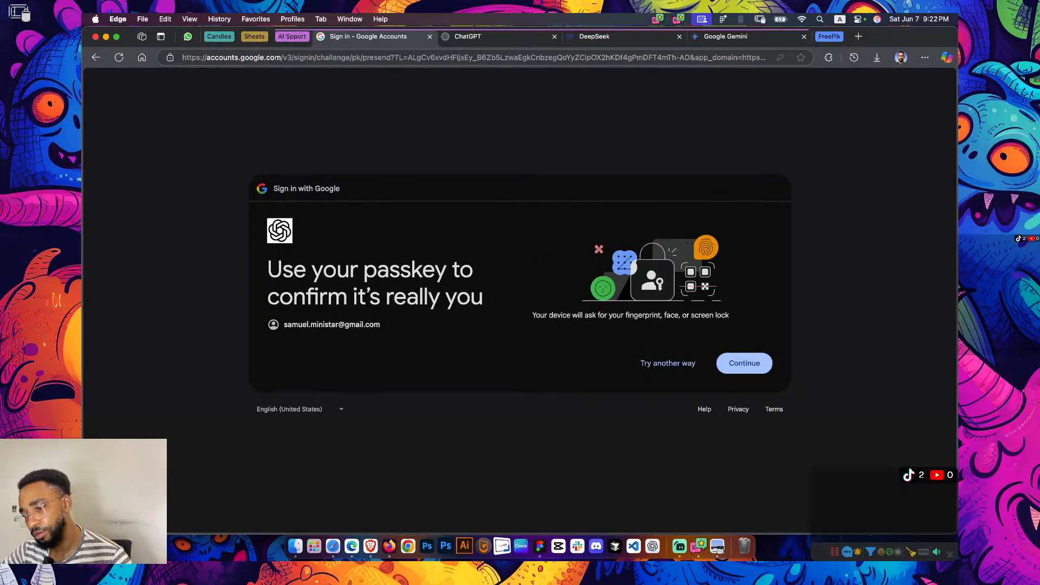
key("Return")
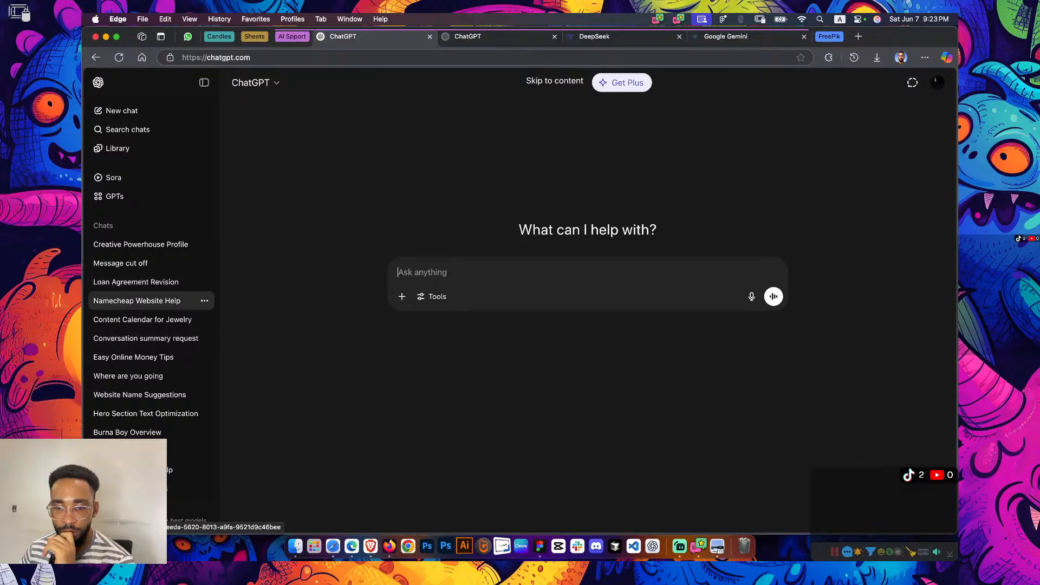
left_click_drag(146, 338, 410, 158)
scroll(170, 367, "down", 3)
scroll(176, 397, "up", 3)
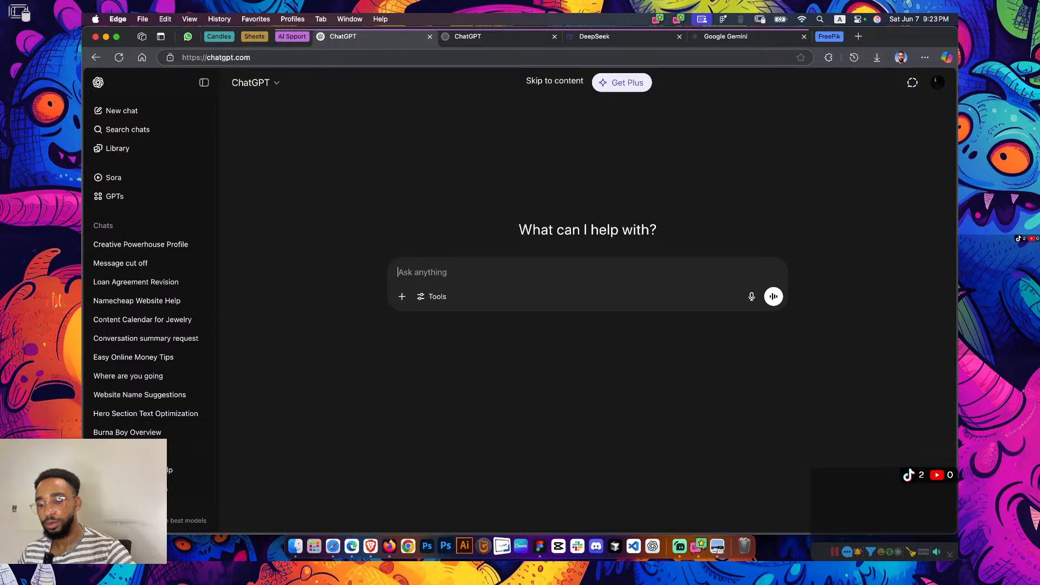
Paste the copied earnings paragraphs into a ChatGPT prompt and request smaller text with 'DipSway' replaced everywhere by 'Candle AI'
type("The outcome number we provide is based on the average performances of real DipSway users over the past few months. To estimate future earnings, we use this recent historical data as our foundation. We analyze the actual results achieved by our user base to give you a realistic projection of potential earnings. Keep in mind that this is an estimate, and individual results may vary depending on factors such as market conditions and personal trading strategies. Our goal is to provide you with a transparent and data-driven forecast based on real-world user performance in the DipSway ecosystem.")
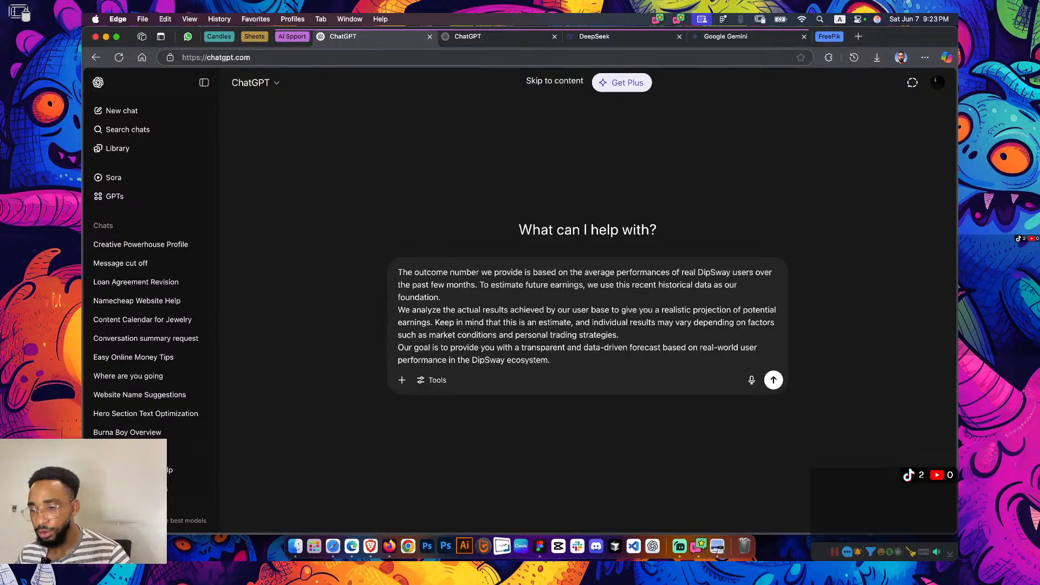
key("shift+Return")
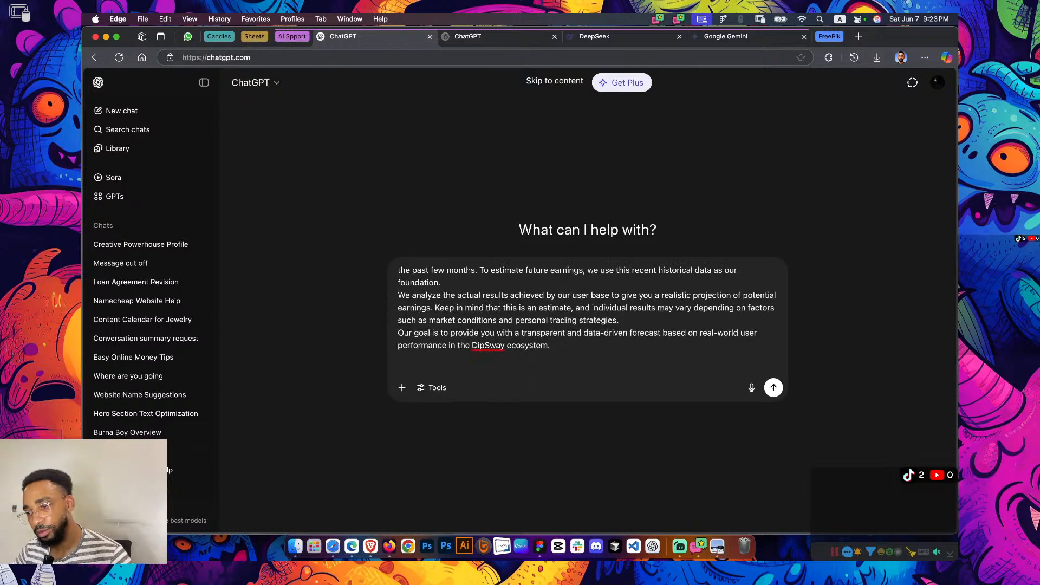
type("I would like")
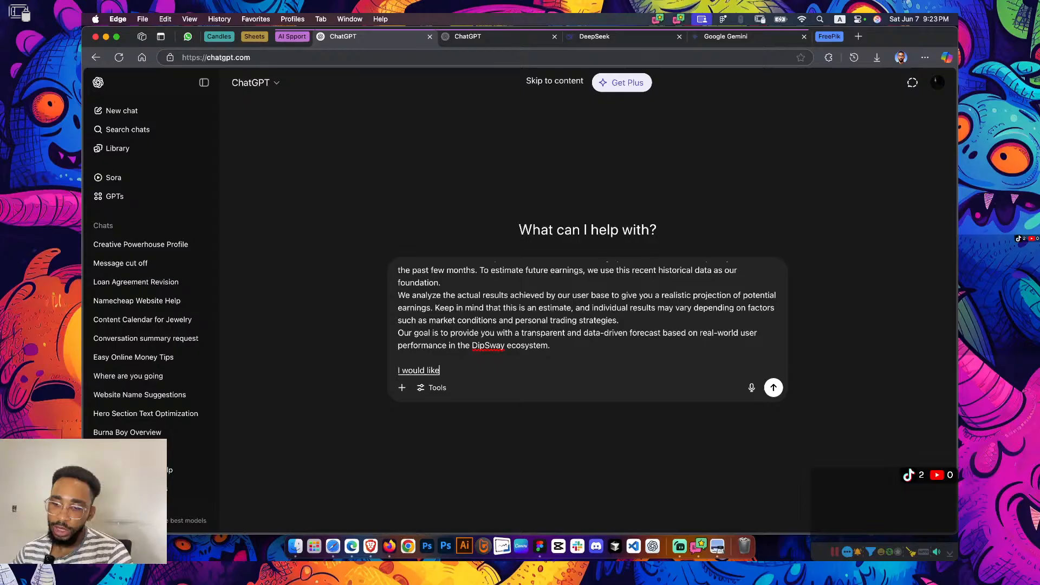
type("for the text to be smaller and for you")
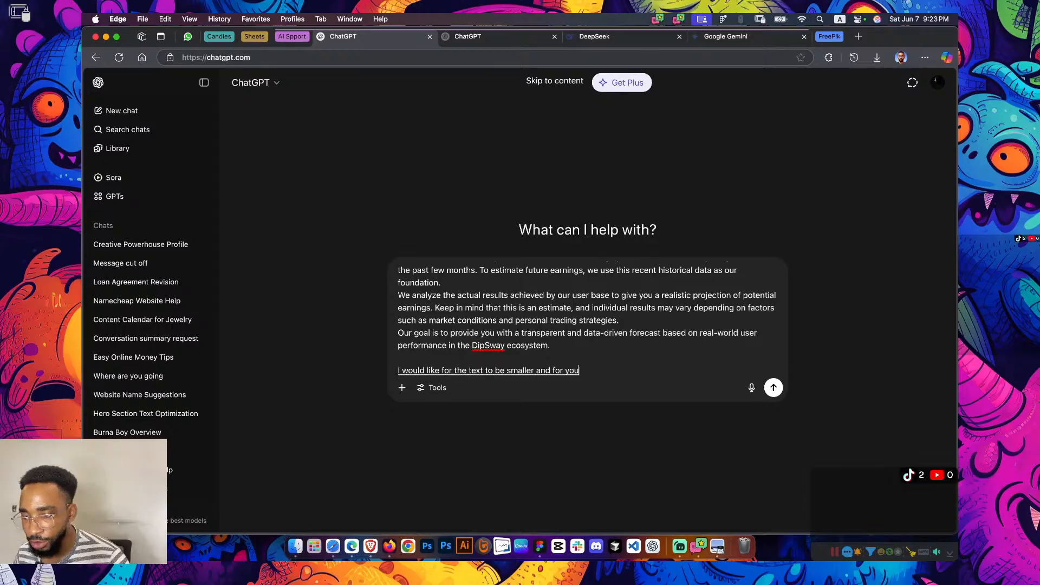
type(" to replace everywhere you see ")
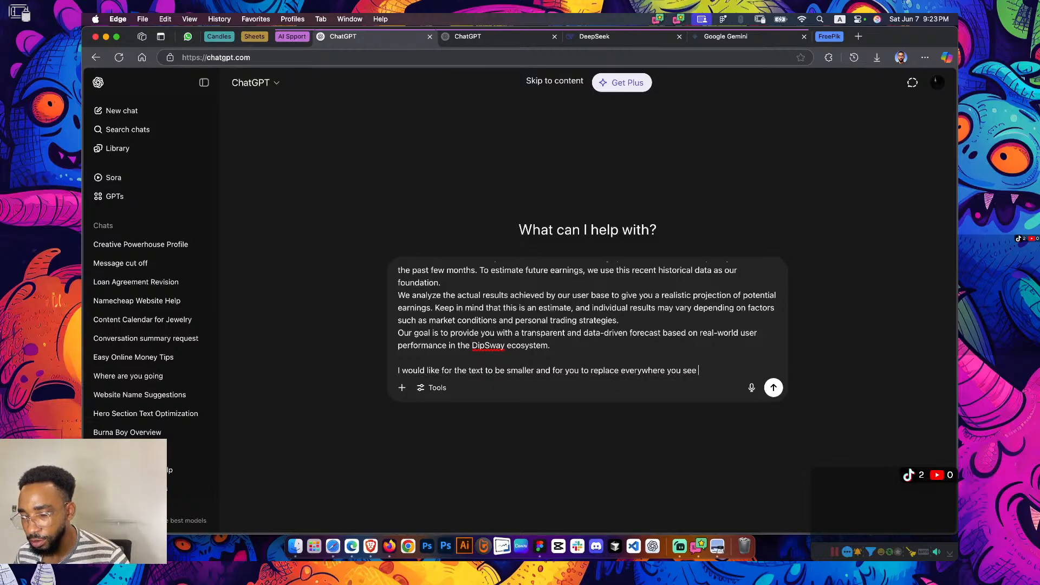
type("'DipSway'")
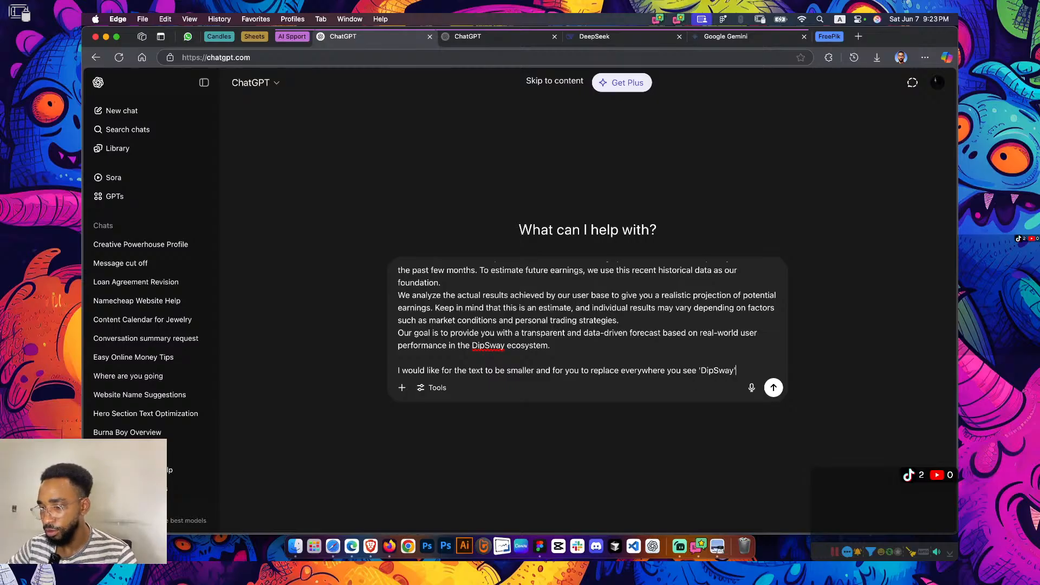
type(" qu")
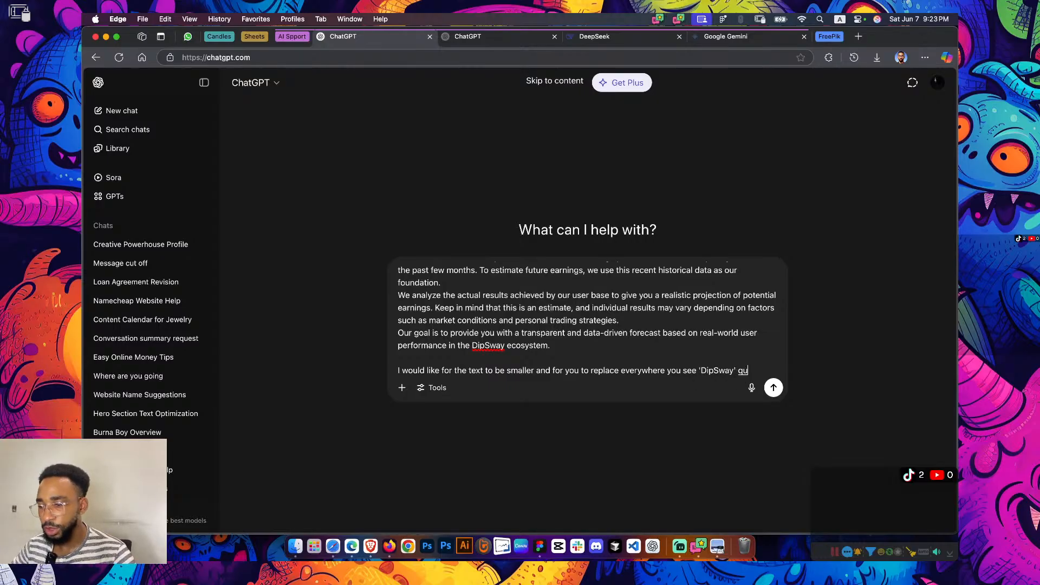
key("BackSpace")
key("BackSpace")
type("with 'Cand")
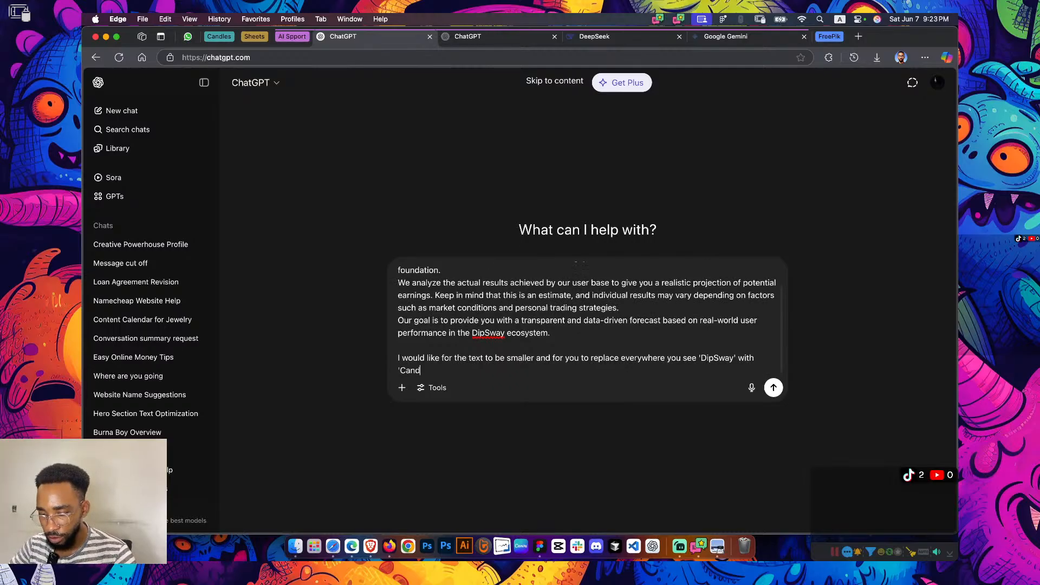
type("le ")
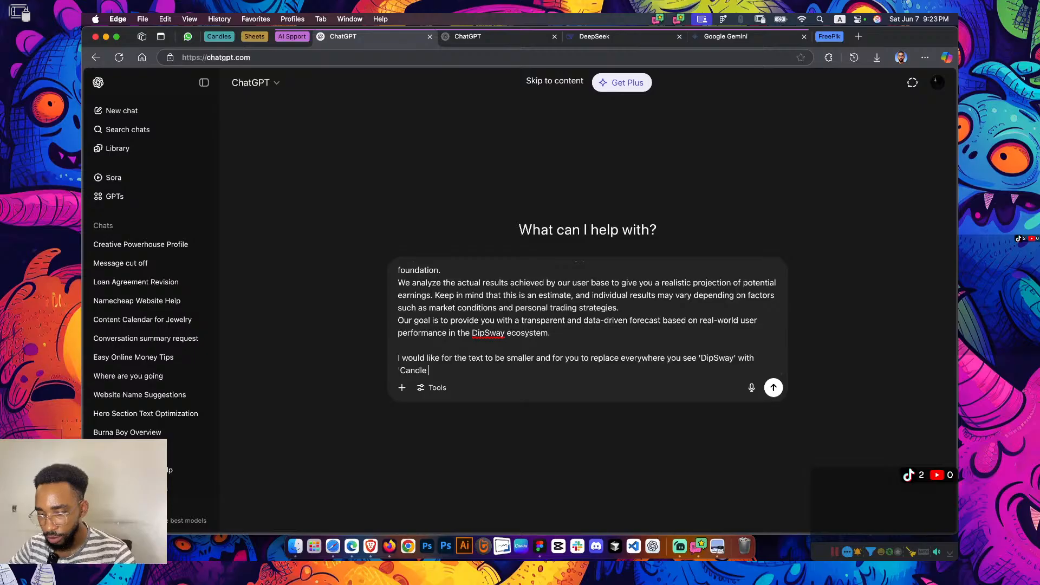
type("AI")
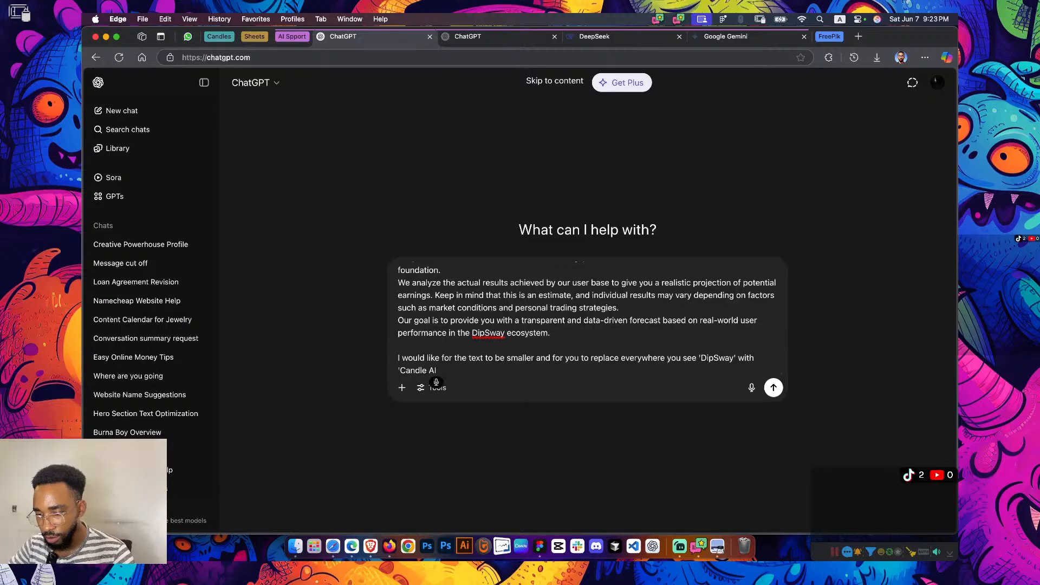
type("'")
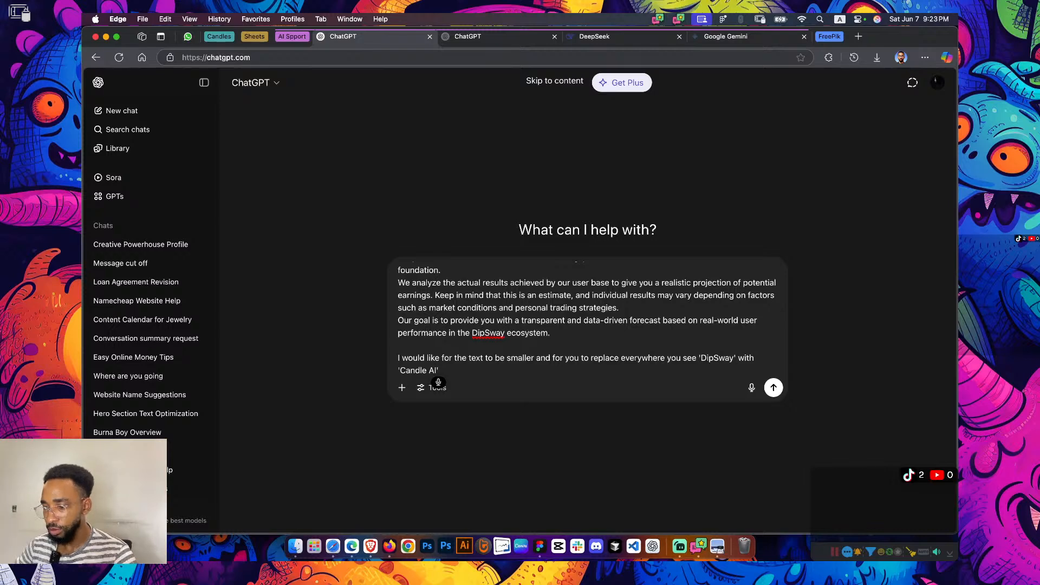
key("Return")
Copy the three revised Candle AI earnings paragraphs from ChatGPT's reply, without its introduction and closing remark
type("Just like that")
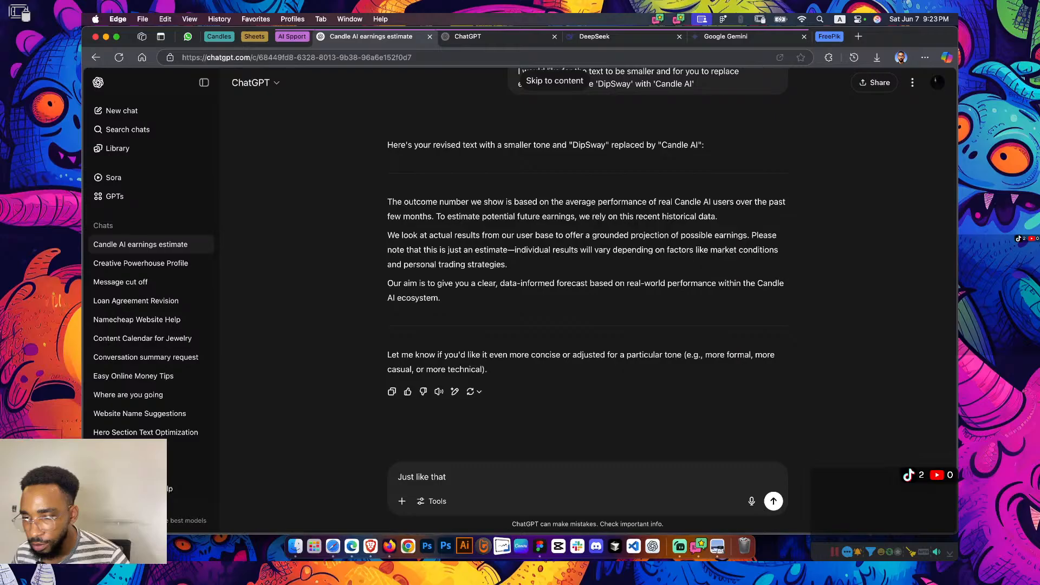
left_click_drag(387, 201, 453, 264)
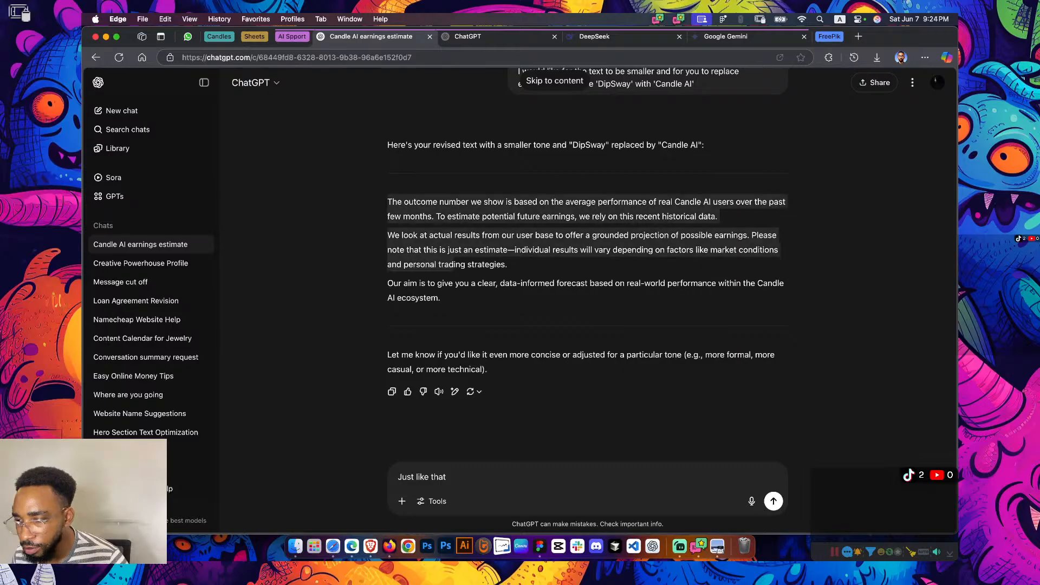
type("c")
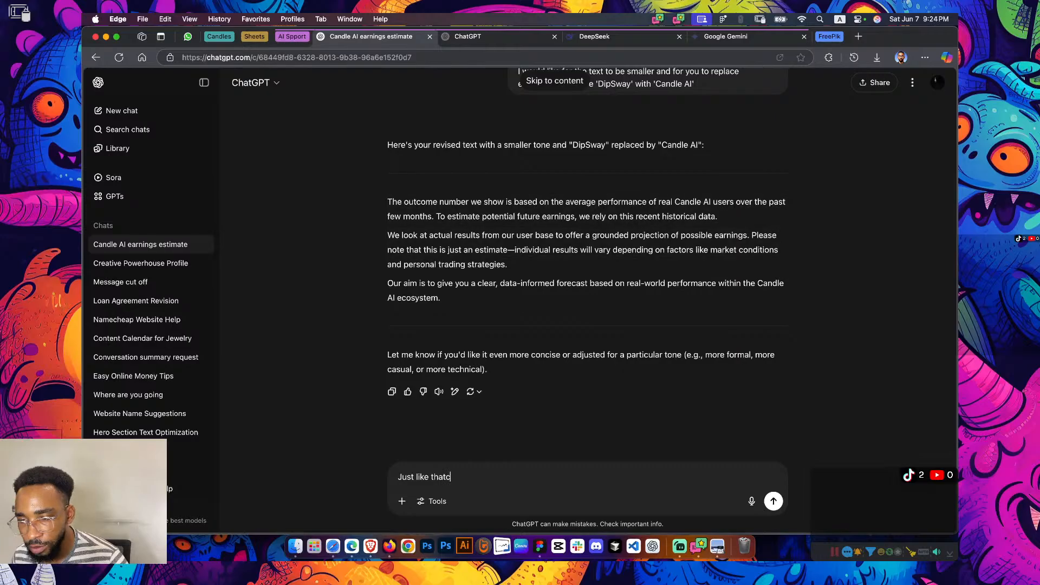
left_click_drag(387, 202, 447, 282)
key("super+c")
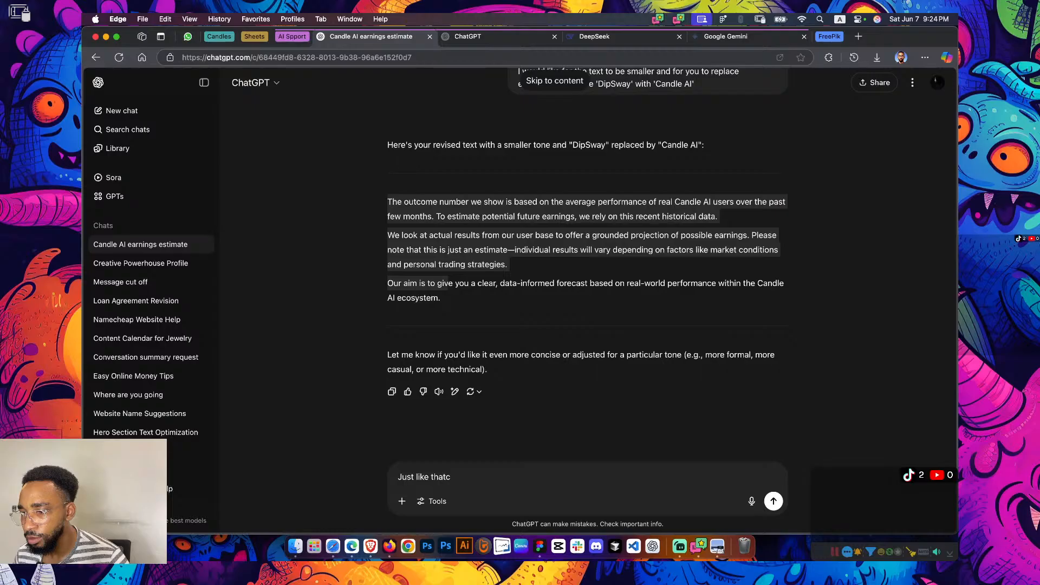
Switch to Figma and paste the revised paragraphs into the empty text box below the How We Calculate Earnings heading
key("super+Tab")
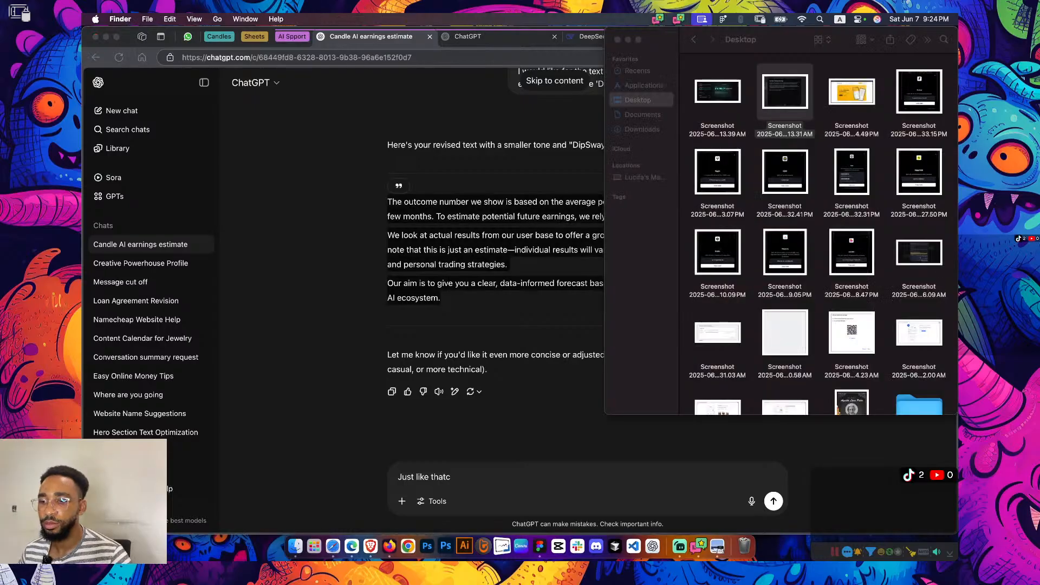
key("super+Tab")
key("super+Tab")
key("super+Tab")
key("super+Tab")
key("super+Tab")
key("super+Tab")
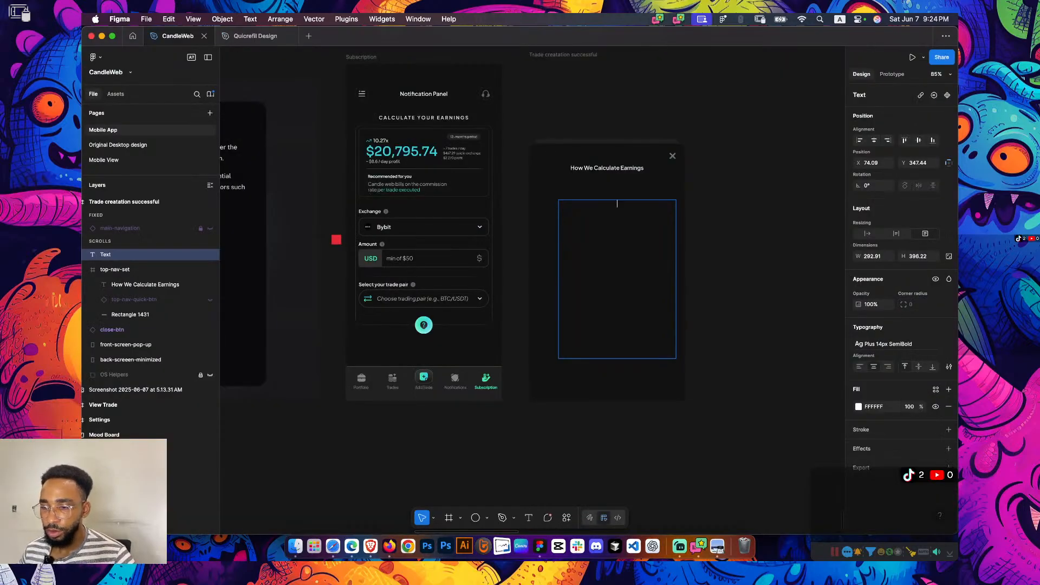
scroll(729, 212, "up", 4)
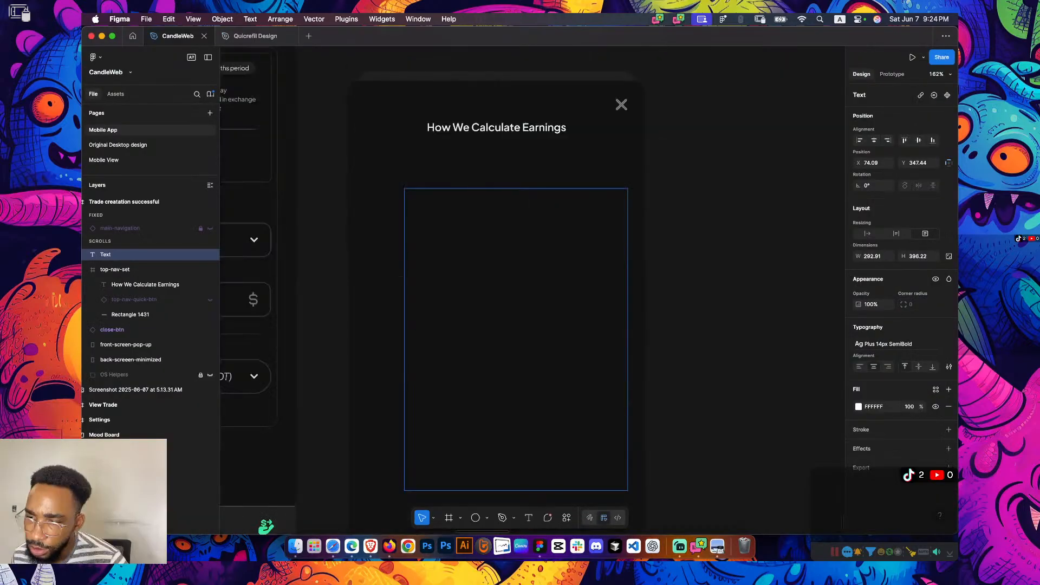
key("super+v")
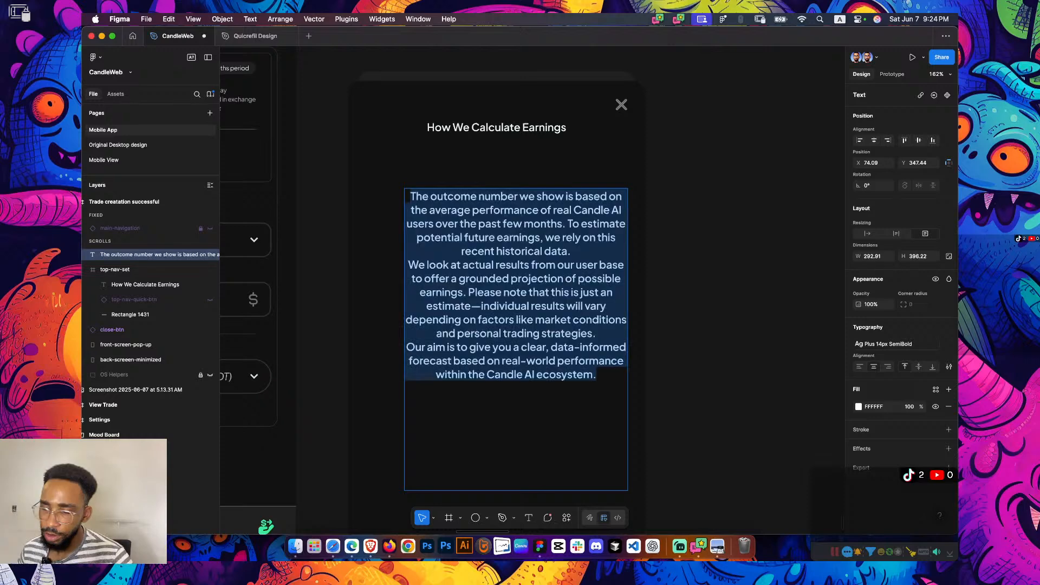
Apply the Plus 12px Regular text style to the pasted explanation paragraphs
left_click(896, 343)
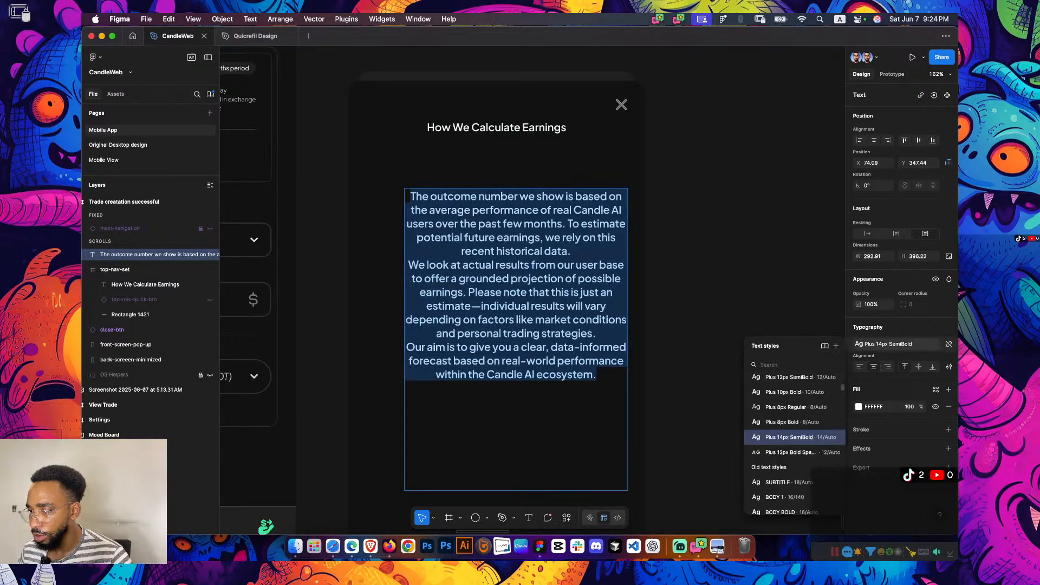
type("12")
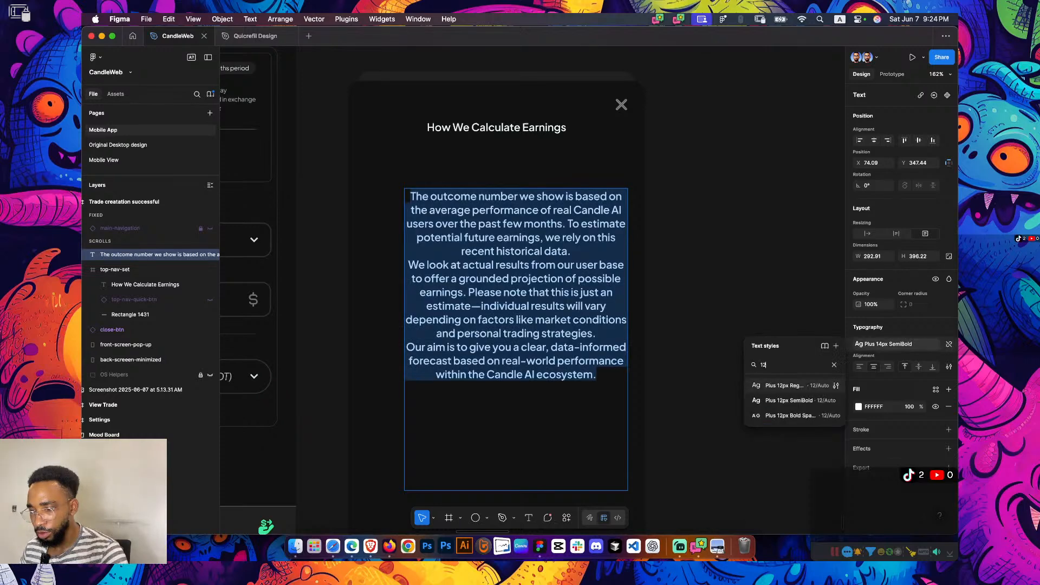
key("Return")
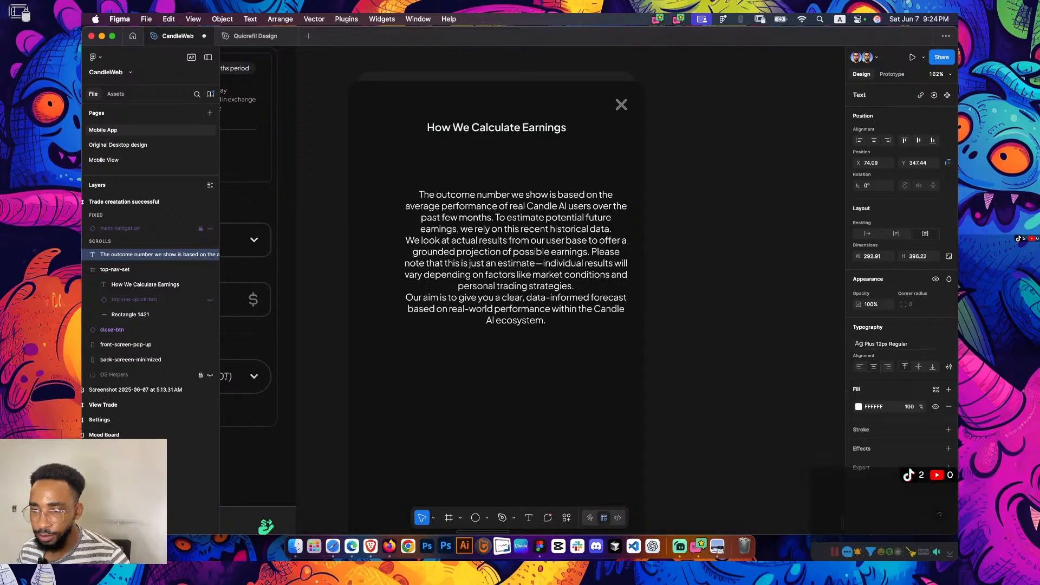
left_click(896, 344)
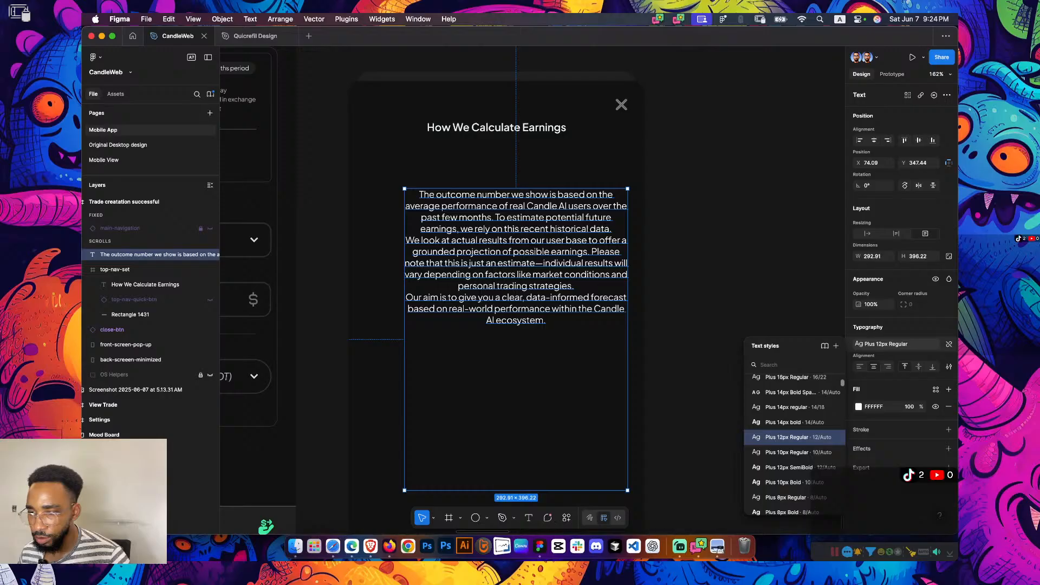
double_click(495, 217)
left_click(495, 217)
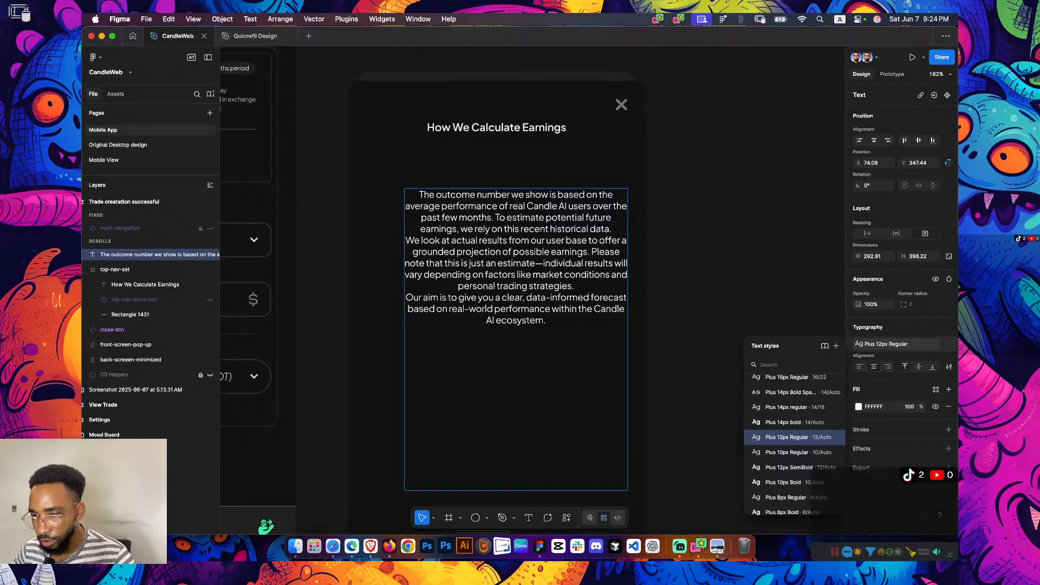
key("Escape")
key("Escape")
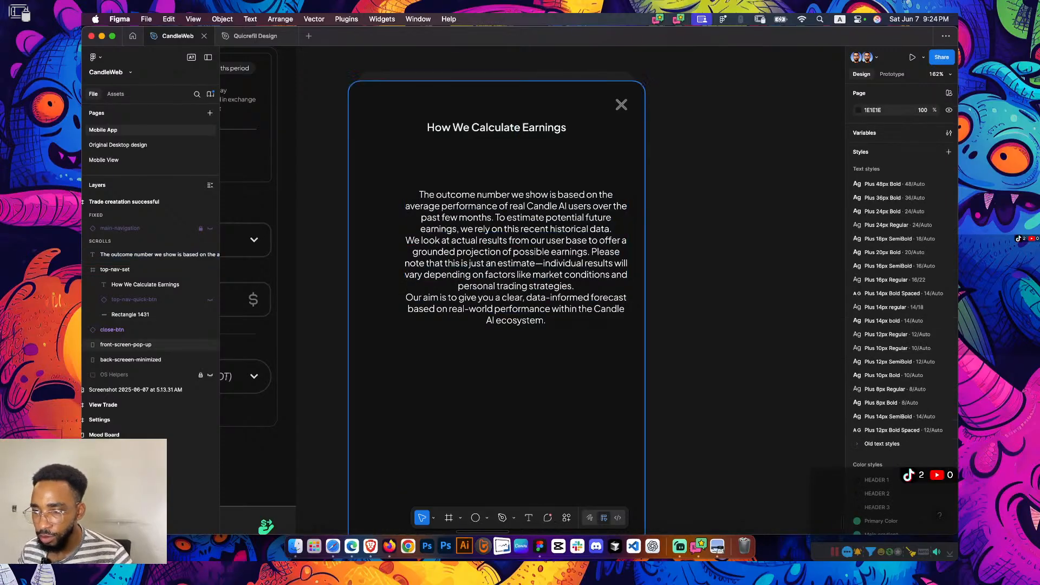
Move the explanation text box up to Y 338 and centre it horizontally in the pop-up screen
left_click(505, 217)
mouse_move(505, 217)
left_mouse_down()
mouse_move(491, 216)
mouse_move(506, 217)
mouse_move(493, 217)
mouse_move(493, 290)
mouse_move(495, 222)
left_mouse_up()
scroll(540, 247, "down", 5)
scroll(541, 246, "up", 2)
left_click_drag(540, 246, 540, 238)
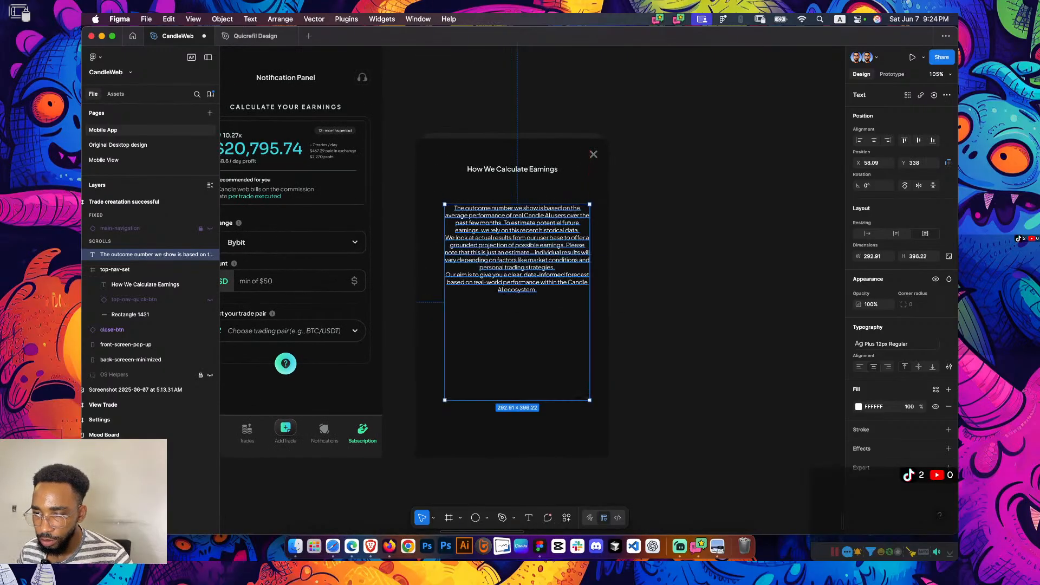
key("alt+h")
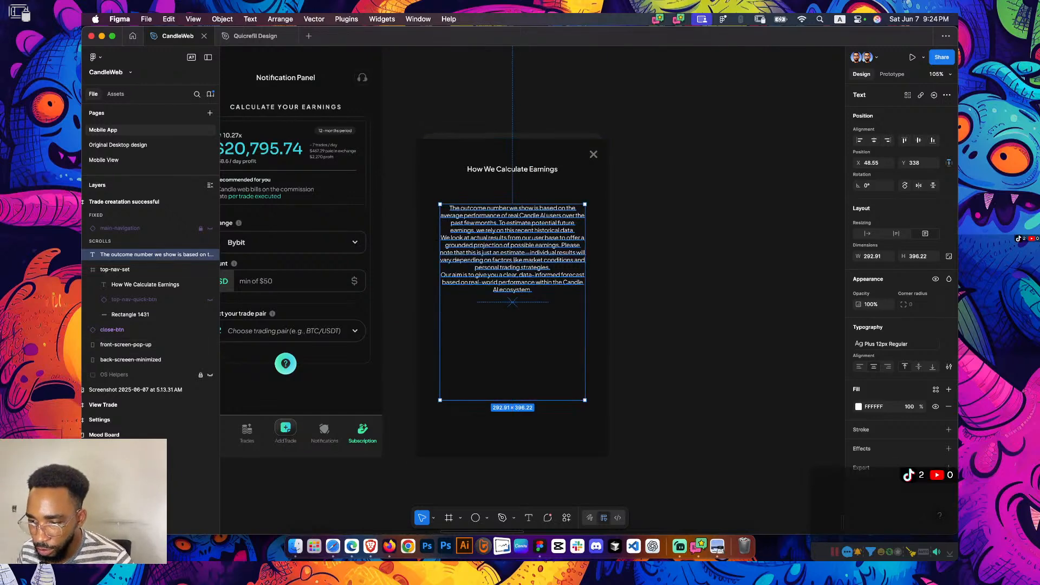
Split the first explanation paragraph with a blank line before "To estimate potential future earnings"
double_click(502, 224)
scroll(501, 224, "up", 2)
left_click(501, 225)
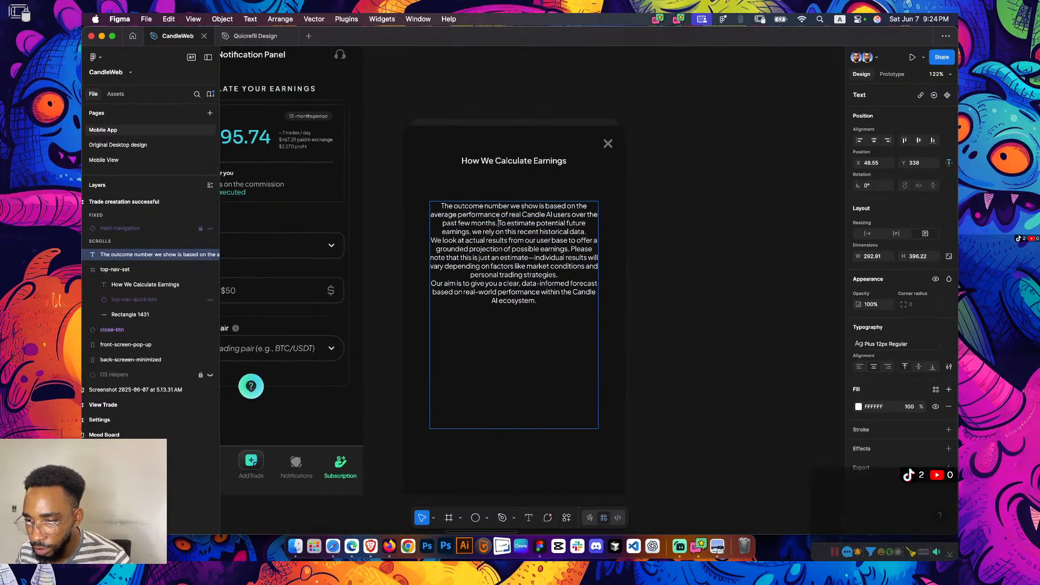
key("Return")
key("Return")
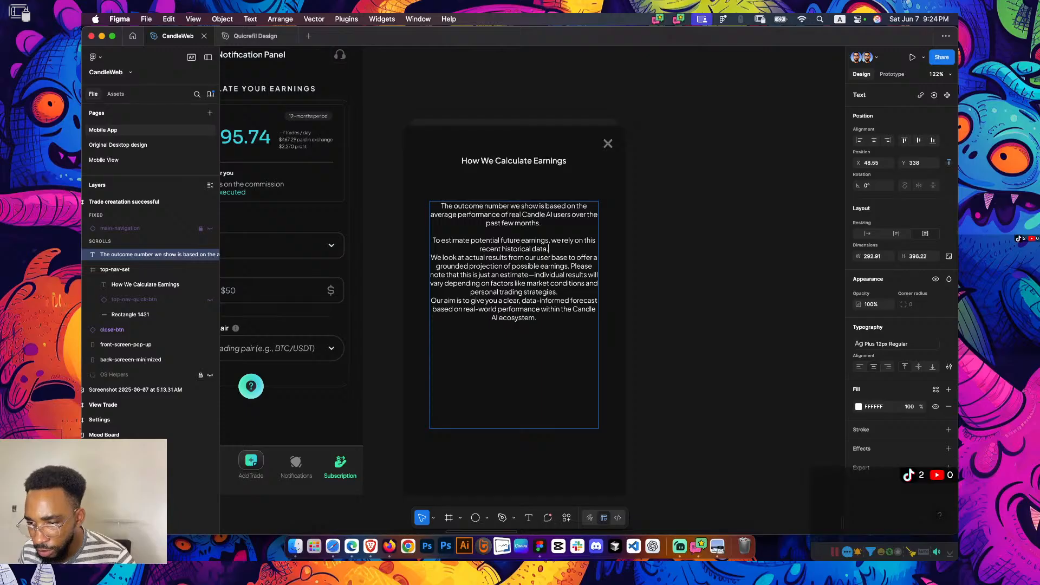
Insert blank lines before the paragraphs starting "We look at actual results" and "Our aim is", and set the text box to auto height
key("Return")
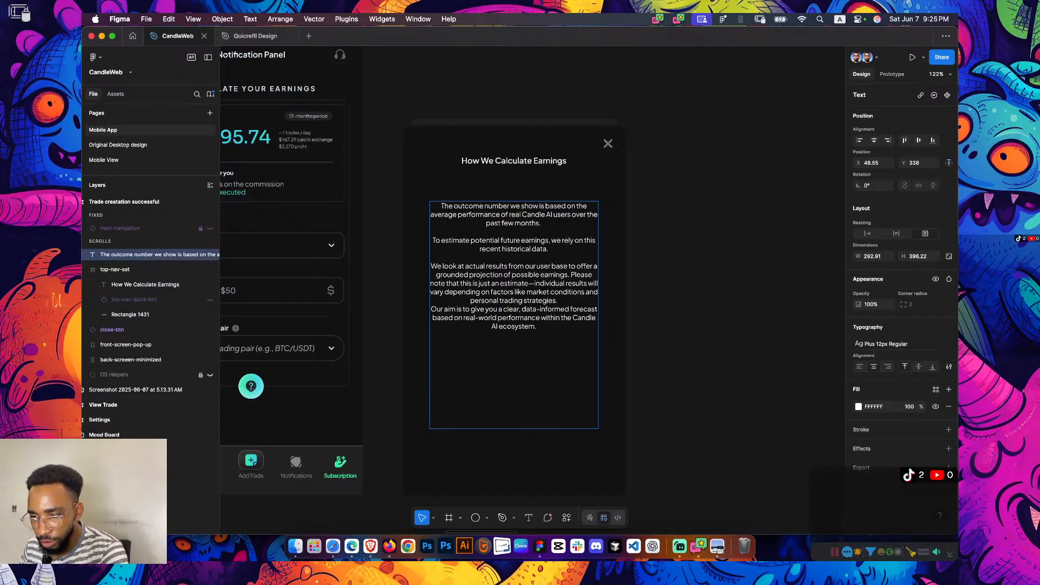
key("Return")
key("Escape")
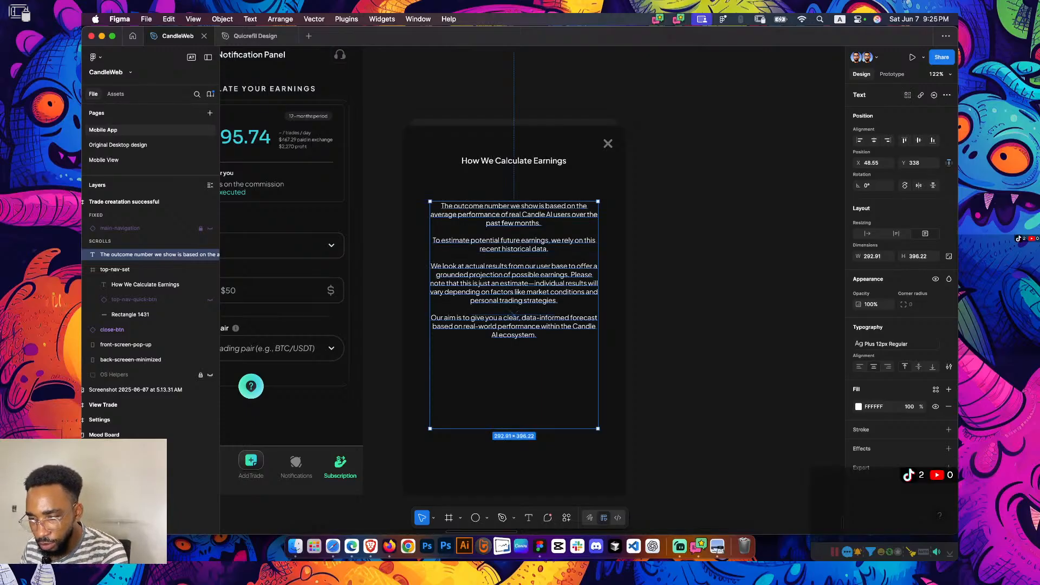
left_click(896, 233)
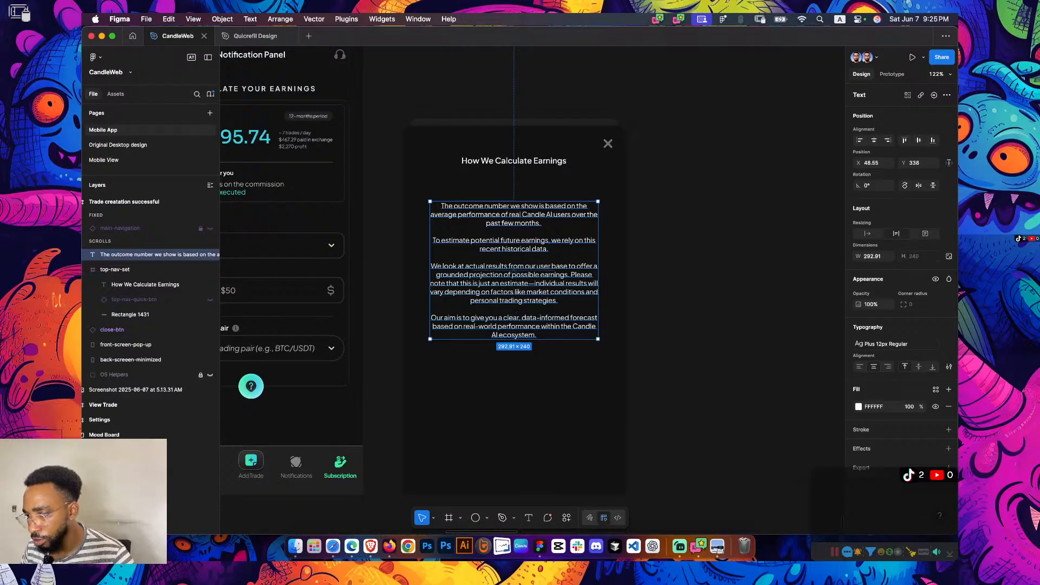
key("Escape")
Move the explanation text block down to Y 408 in the pop-up, keeping it horizontally centred
scroll(513, 270, "down", 3)
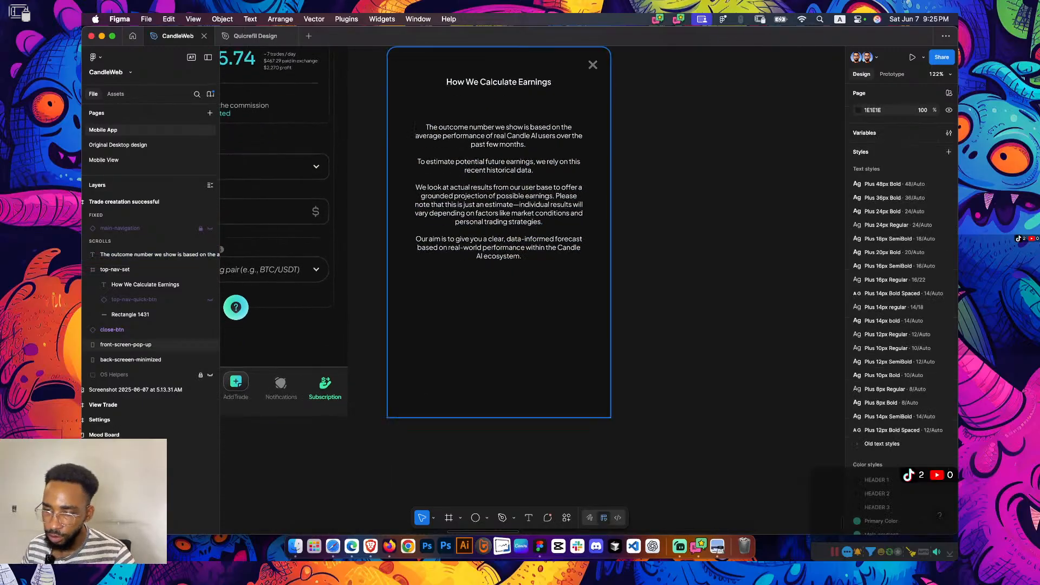
left_click_drag(498, 192, 499, 231)
scroll(500, 233, "up", 4)
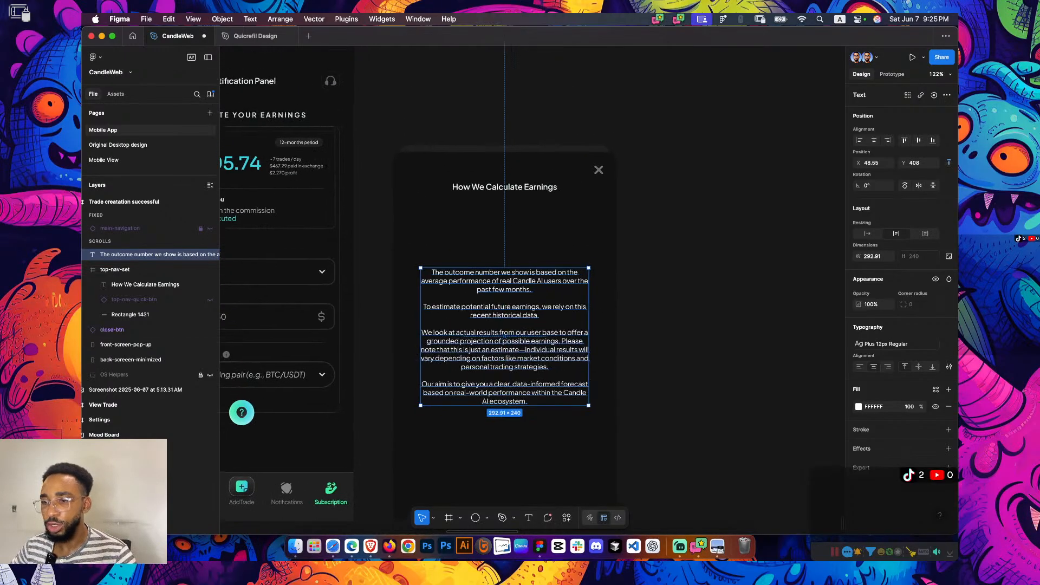
key("Escape")
Switch to the Brave browser and open the Storyset page with the About Us illustration results
scroll(704, 319, "down", 5)
scroll(615, 271, "up", 3)
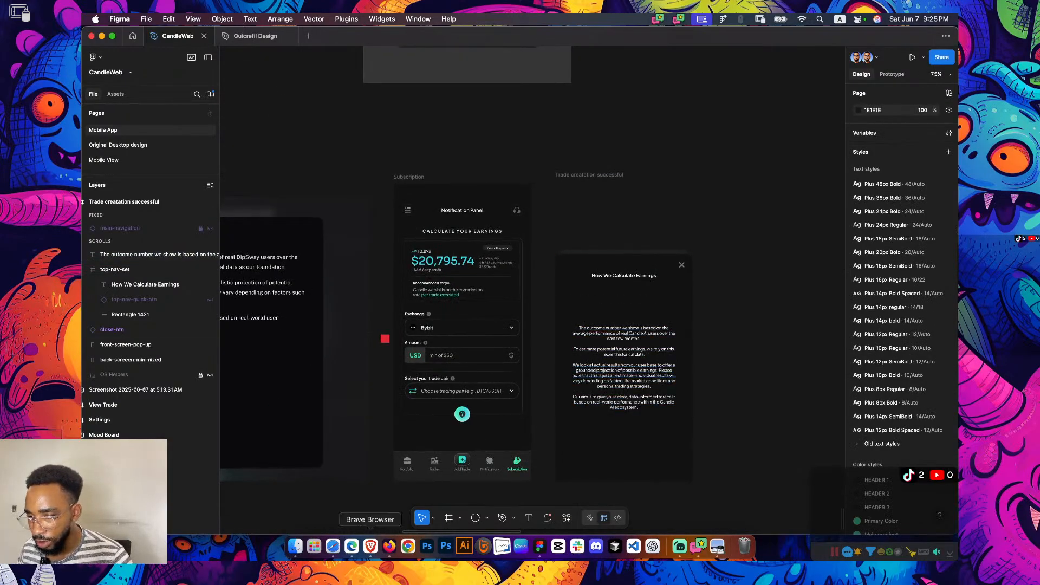
left_click(370, 545)
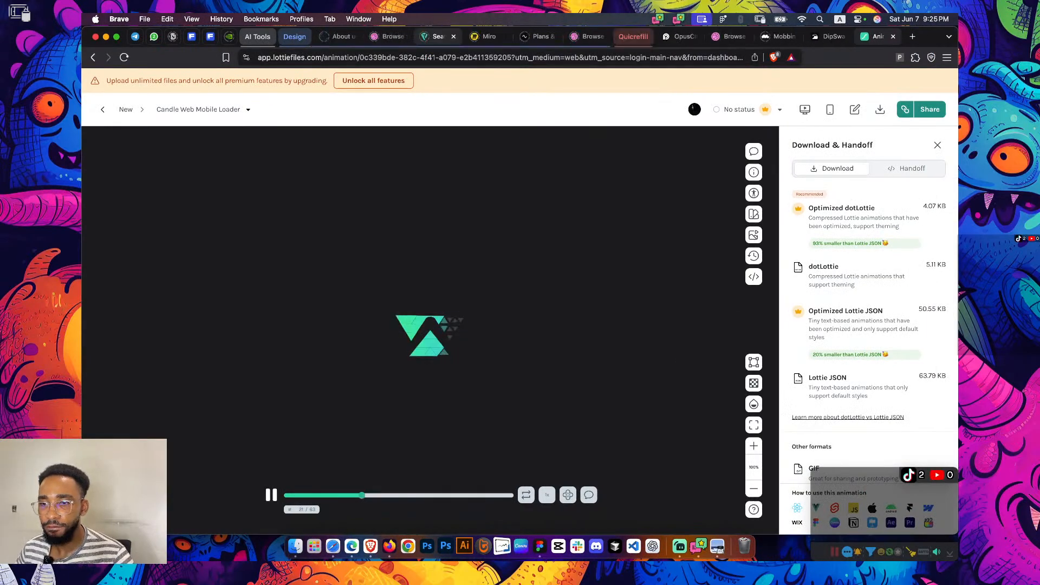
left_click(437, 37)
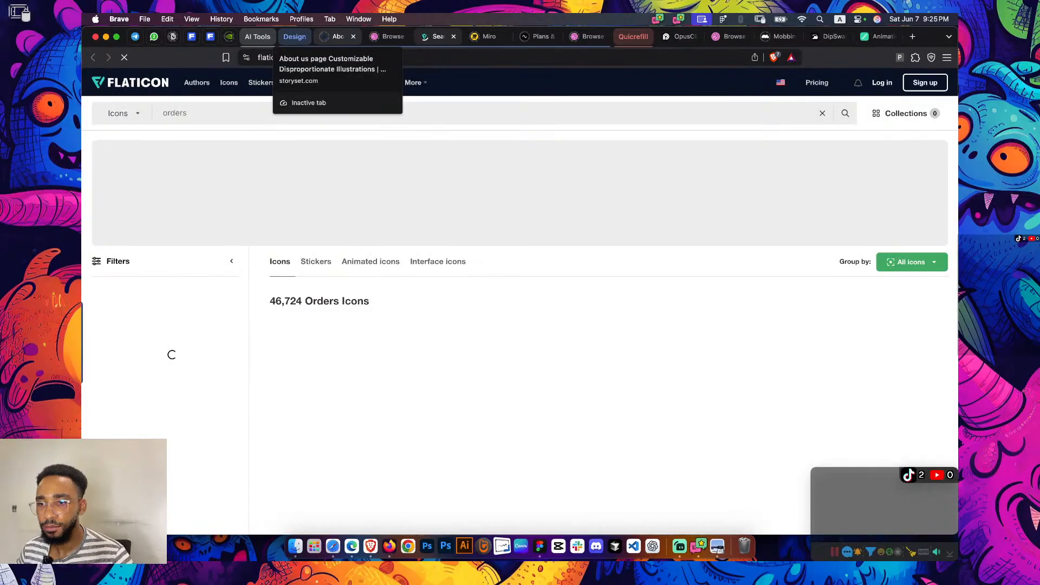
left_click(334, 36)
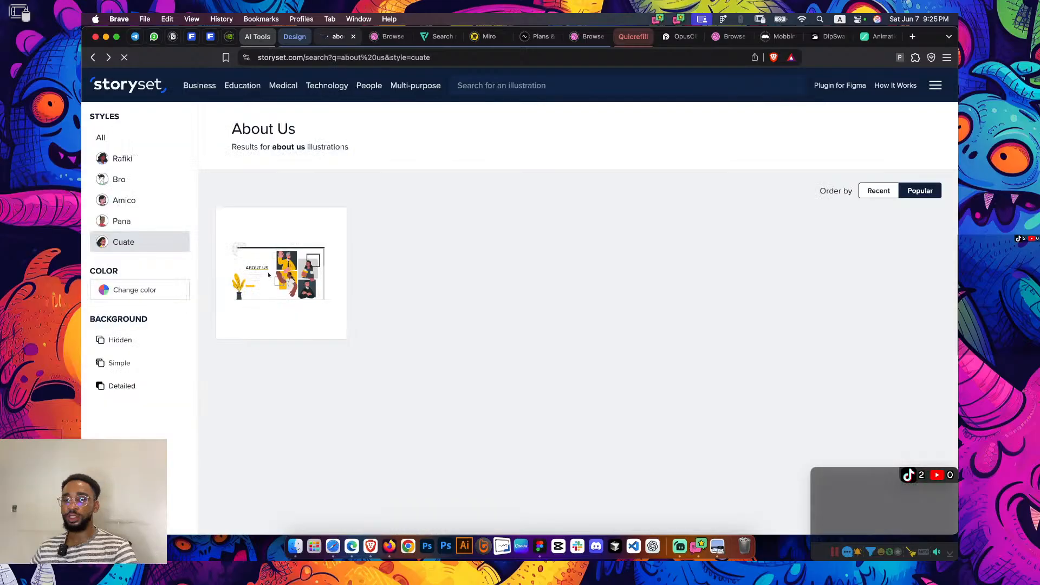
Copy the word "Calculate" from the pop-up heading in Figma and search Storyset in Brave for Calculate illustrations
key("super+Tab")
scroll(699, 368, "up", 5)
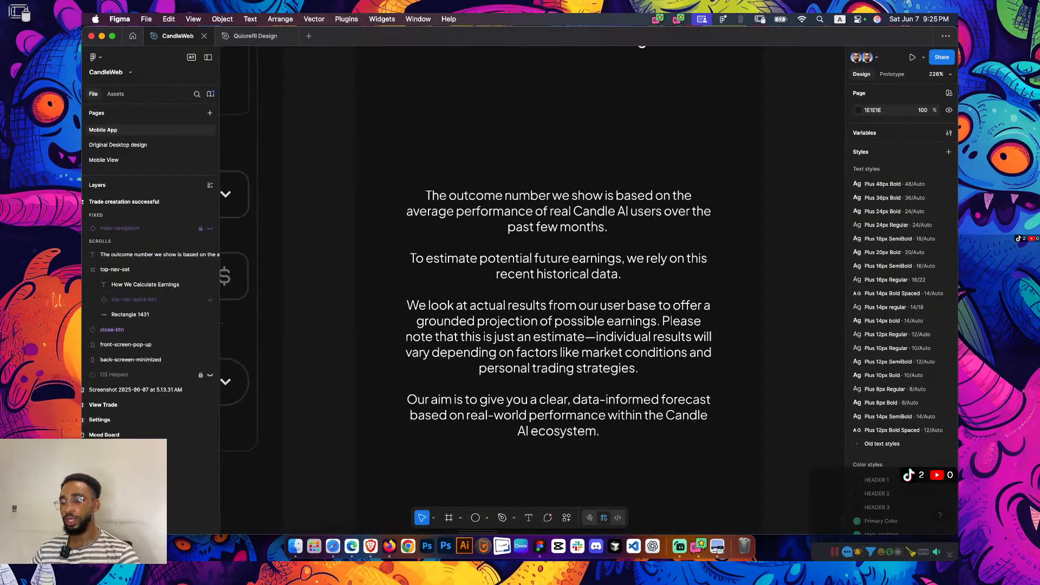
scroll(710, 366, "down", 3)
scroll(657, 206, "up", 2)
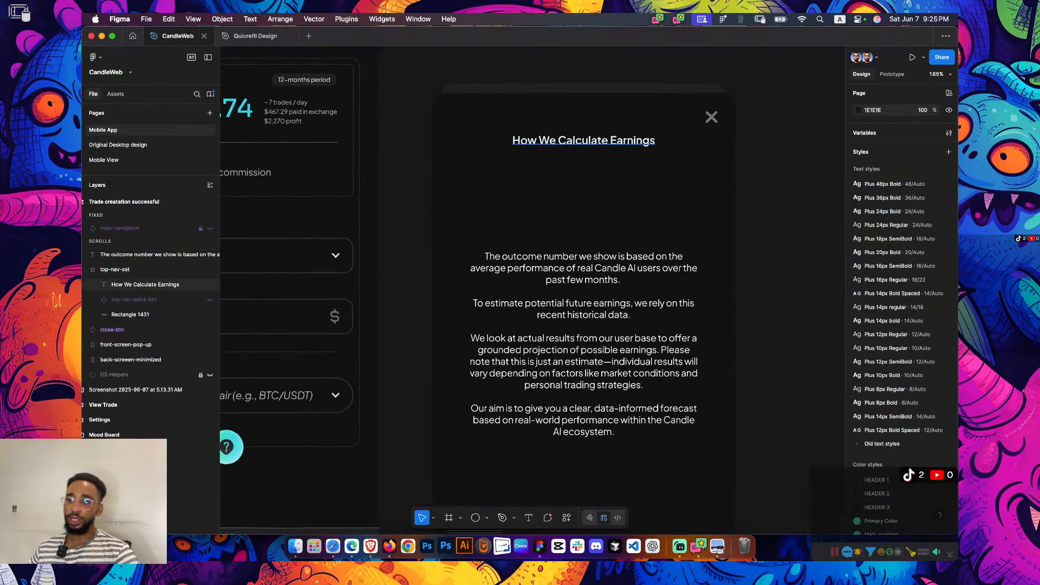
left_click(583, 140)
scroll(583, 141, "up", 1)
double_click(582, 141)
double_click(582, 140)
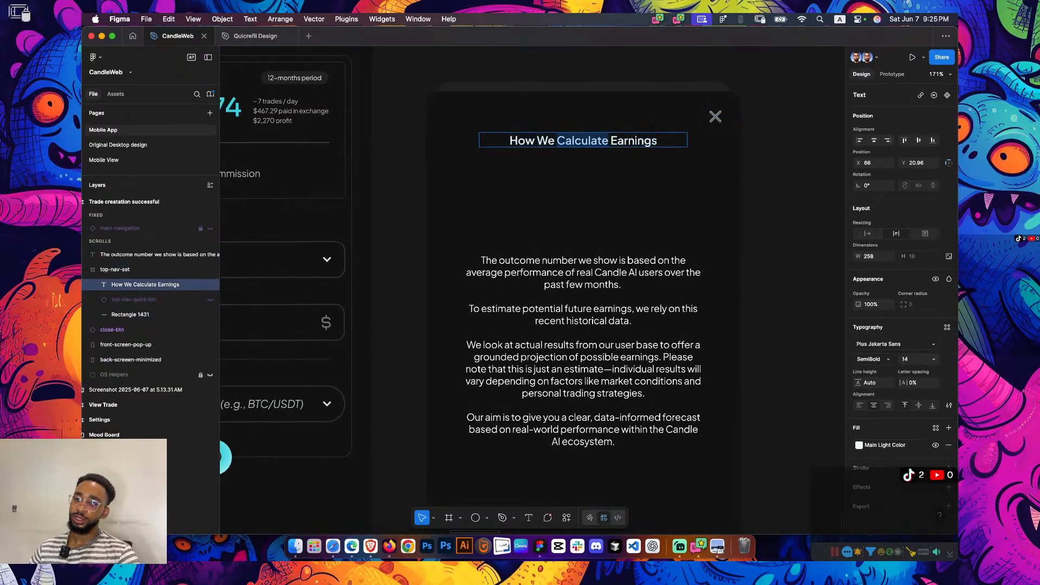
key("super+Tab")
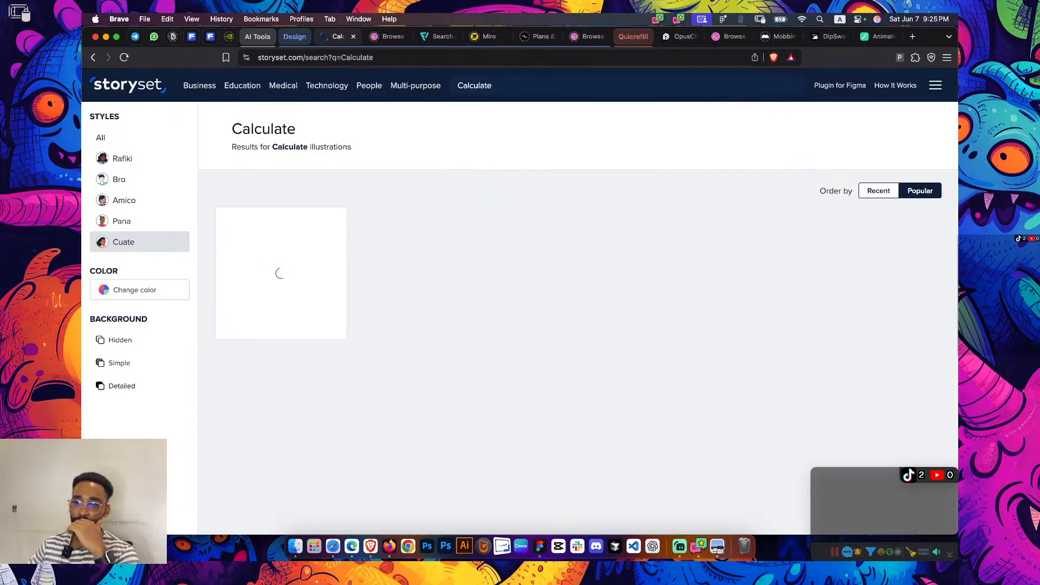
Open the Cuate-style calculator illustration in the Storyset animation editor, select its character and open the colour picker
mouse_move(330, 254)
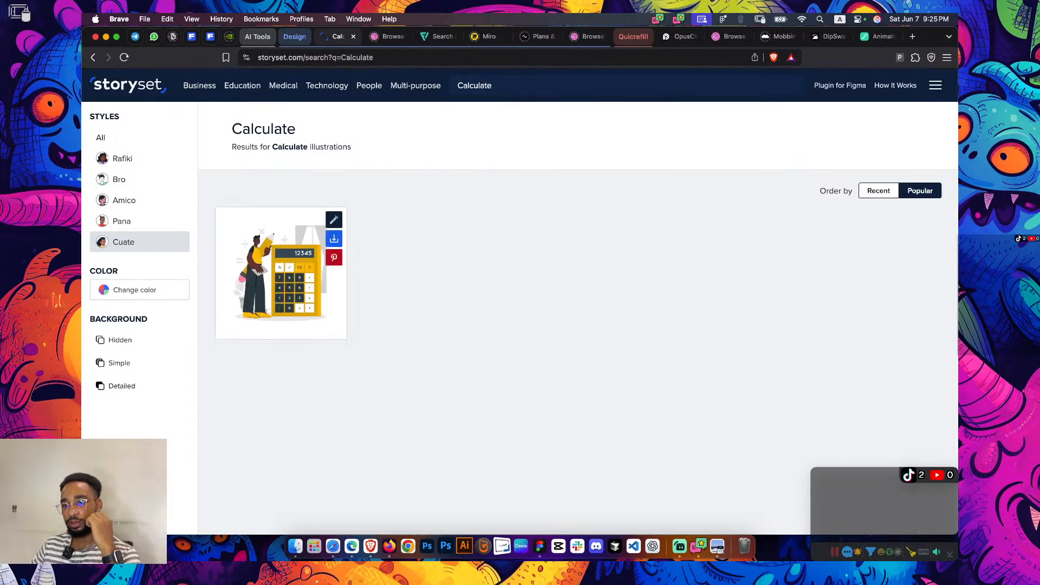
left_click(334, 221)
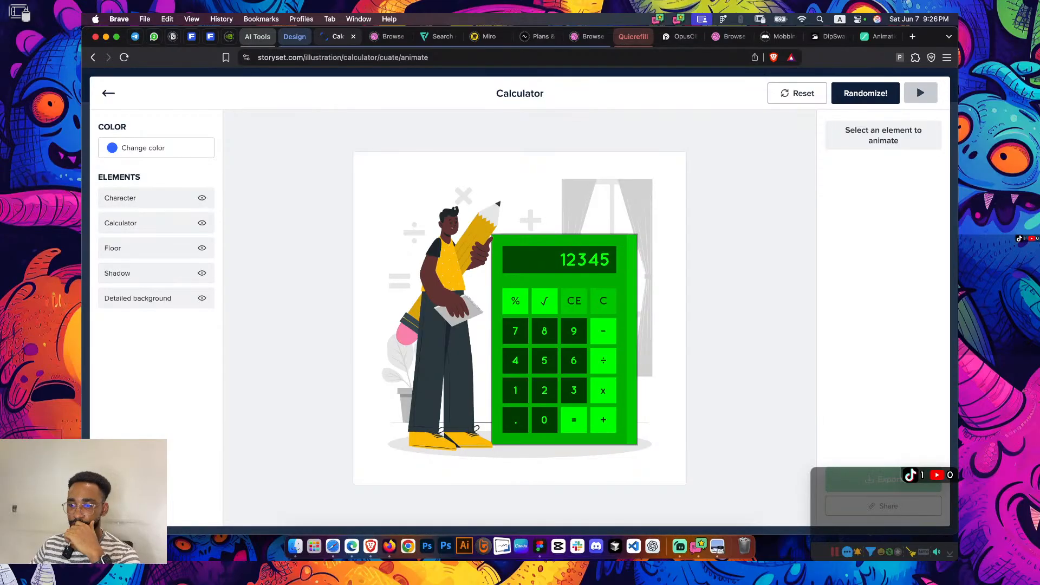
left_click(563, 339)
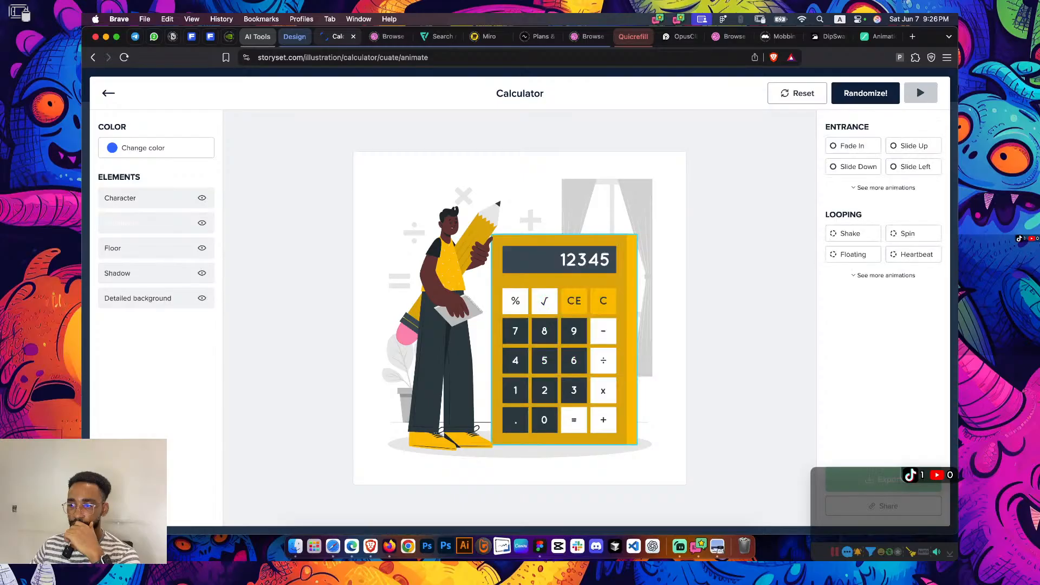
left_click(445, 325)
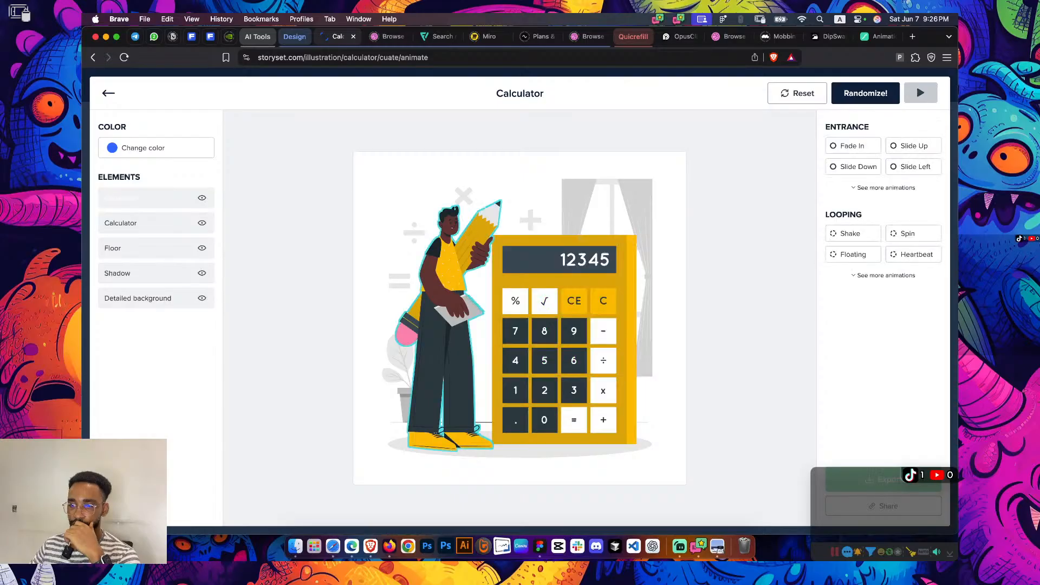
left_click(156, 147)
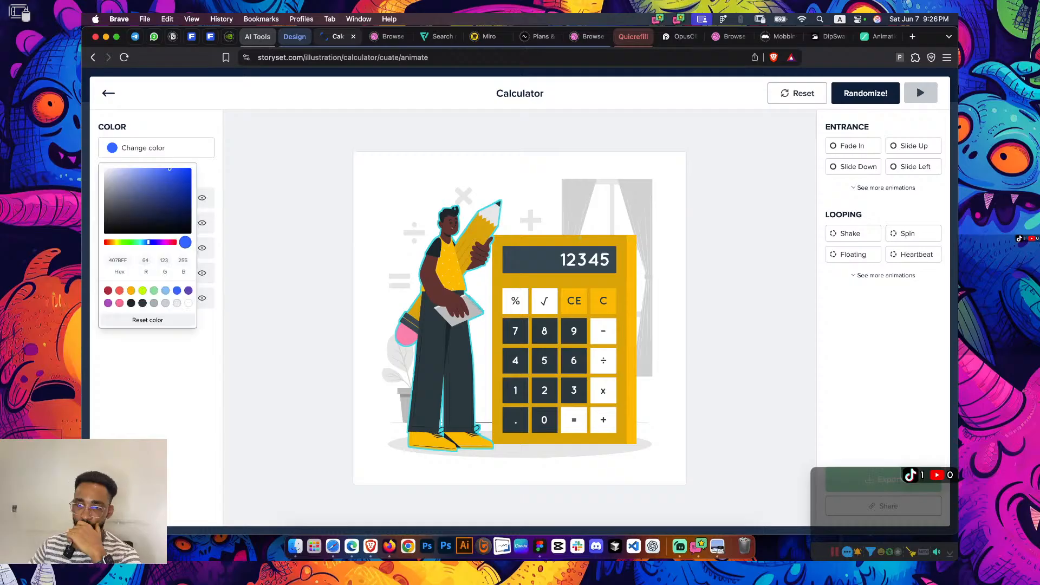
Switch to Figma, fill the explanation text with the green 27ECB0 page colour to copy its hex code, and undo the fill
key("super+Tab")
key("super+Tab")
key("super+Tab")
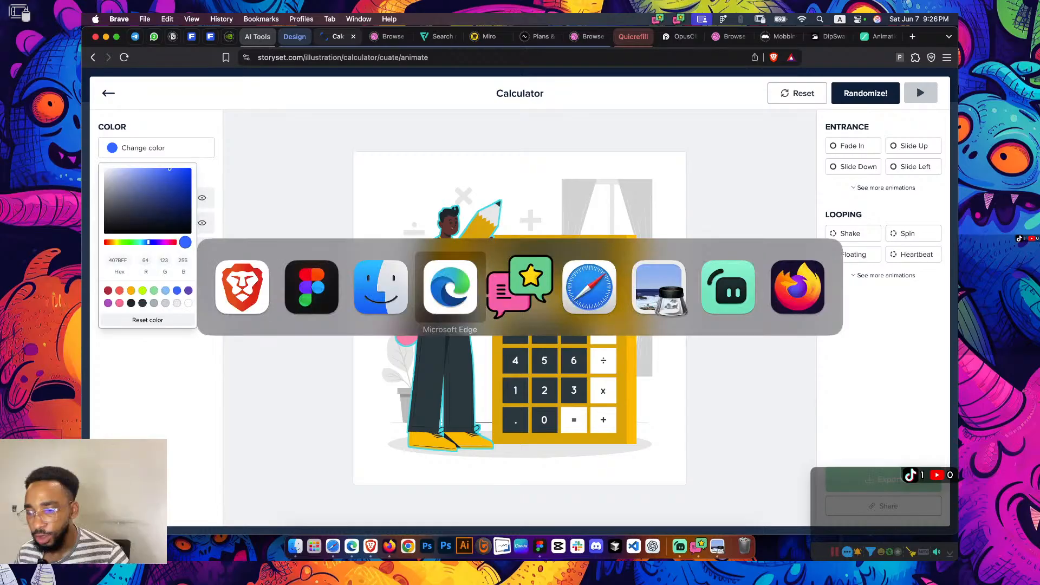
key("super+shift+Tab")
key("super+shift+Tab")
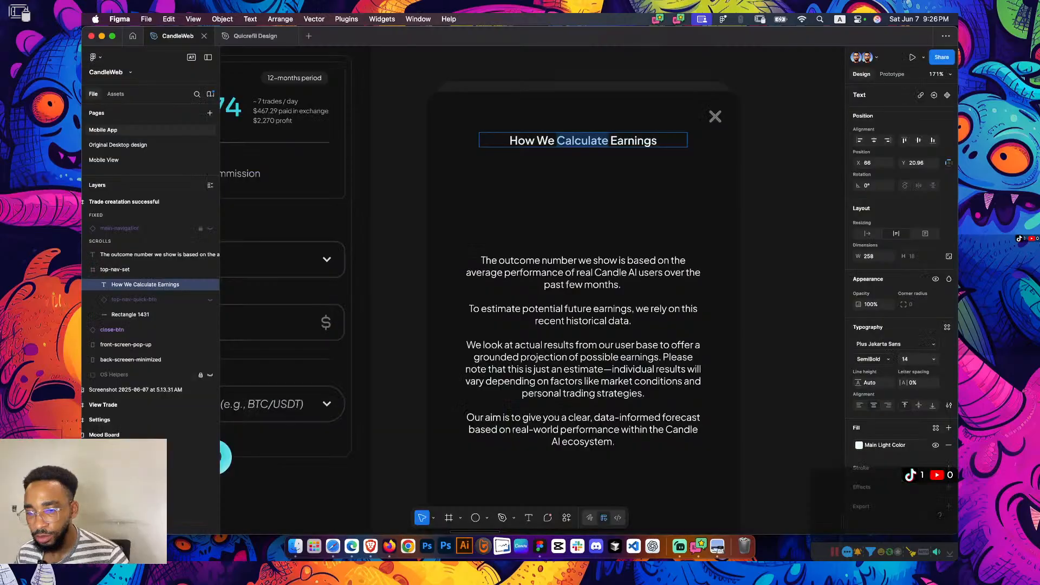
scroll(583, 351, "down", 2)
left_click(548, 314)
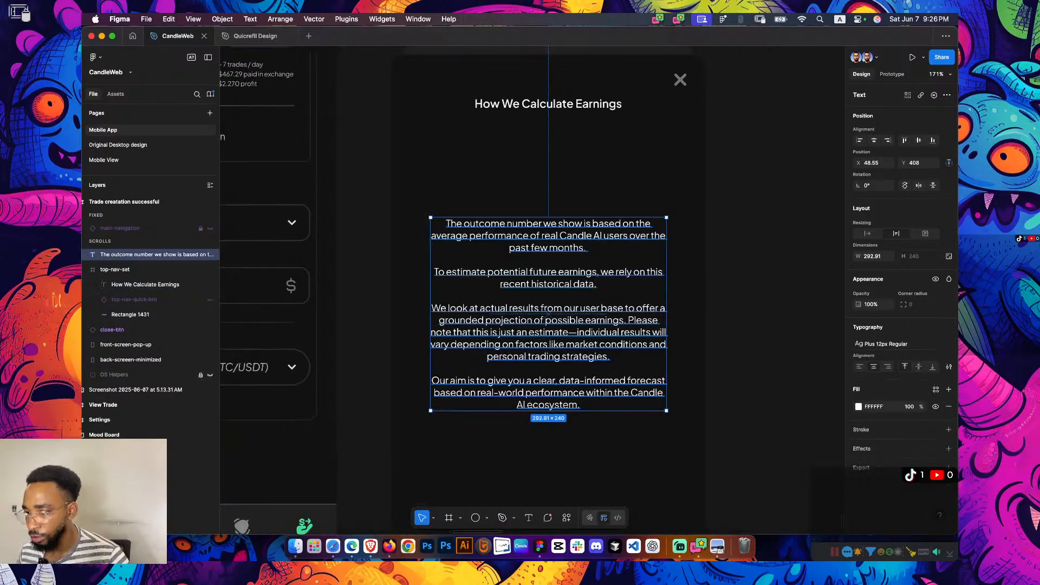
left_click(858, 406)
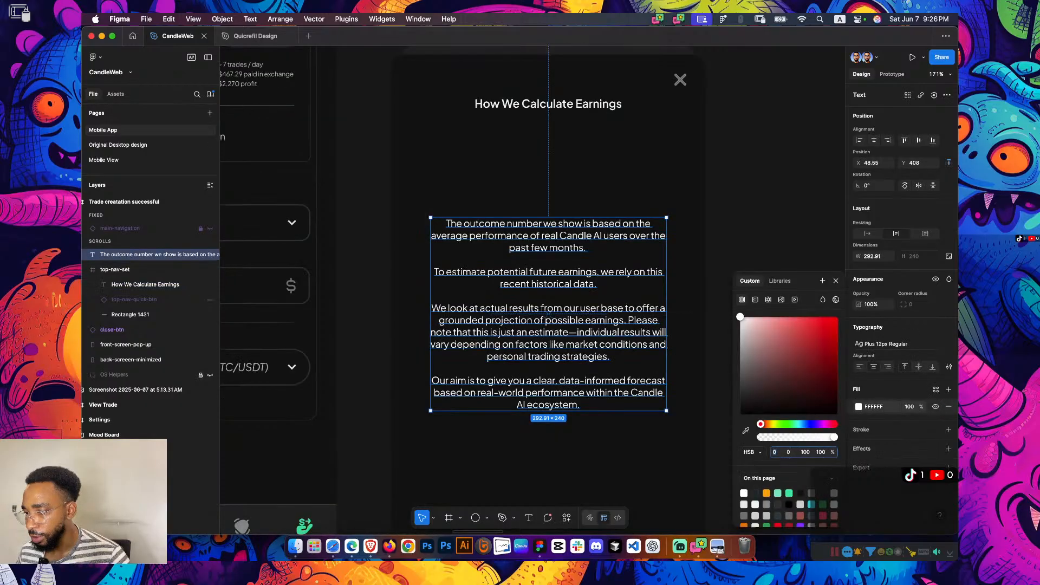
left_click(788, 492)
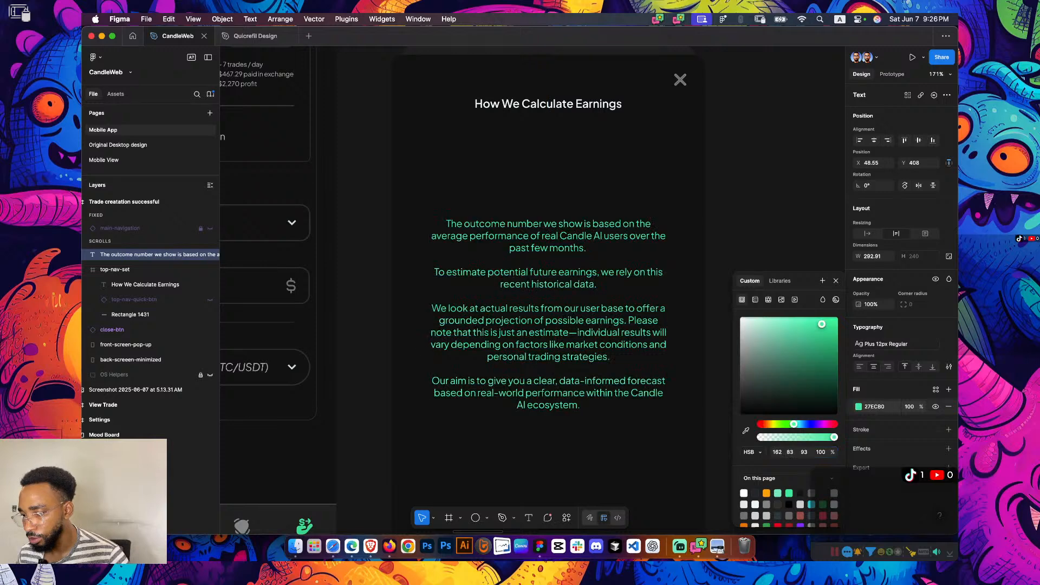
key("Escape")
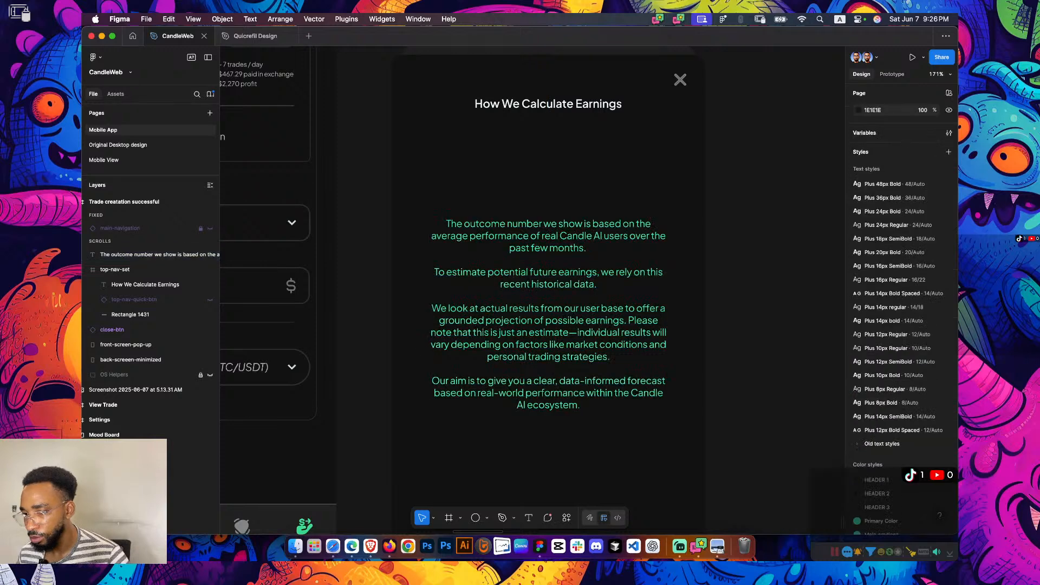
key("super+z")
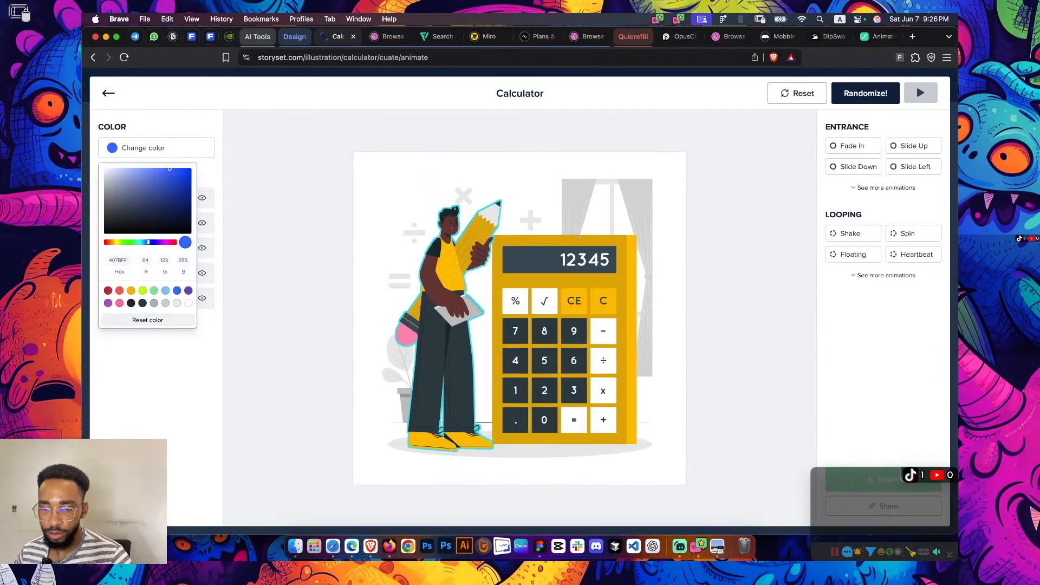
Back in Storyset, set the calculator illustration's colour to hex 27ECB0
double_click(117, 260)
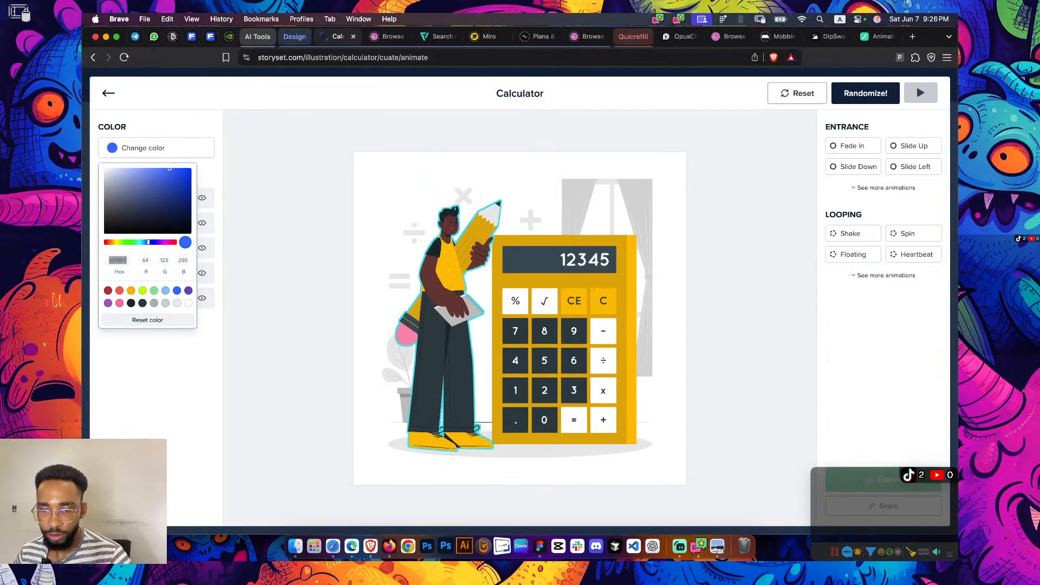
type("27ECB0")
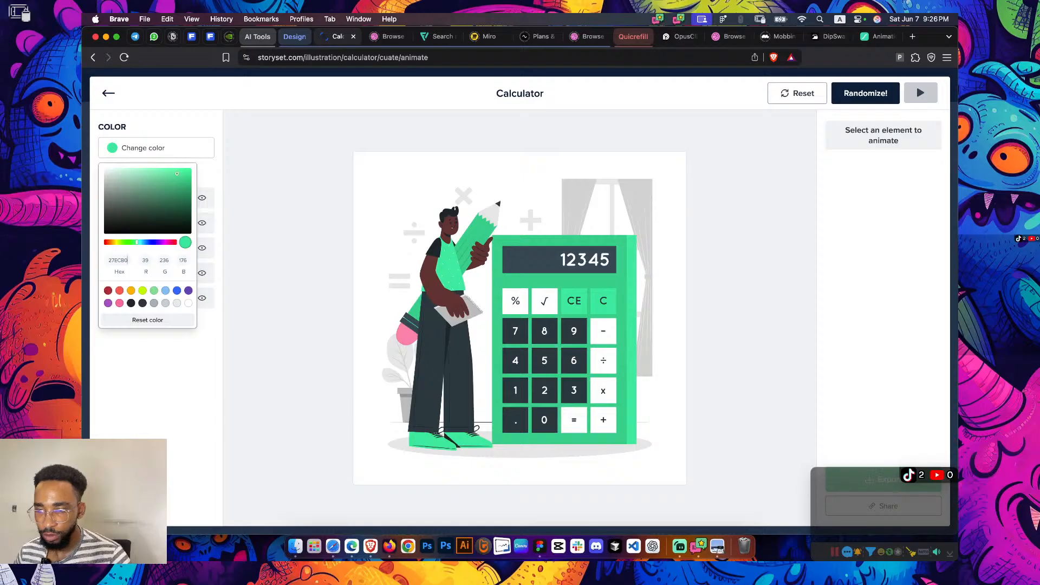
key("Return")
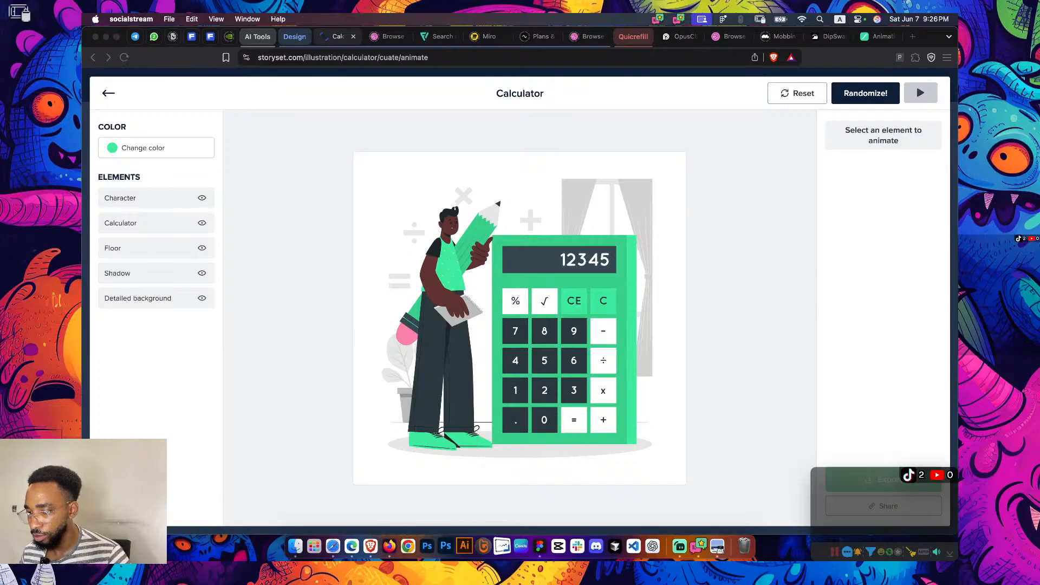
Return to the Calculate search results and download the green illustration as Calculator-cuate into the Downloads folder
left_click_drag(866, 477, 797, 477)
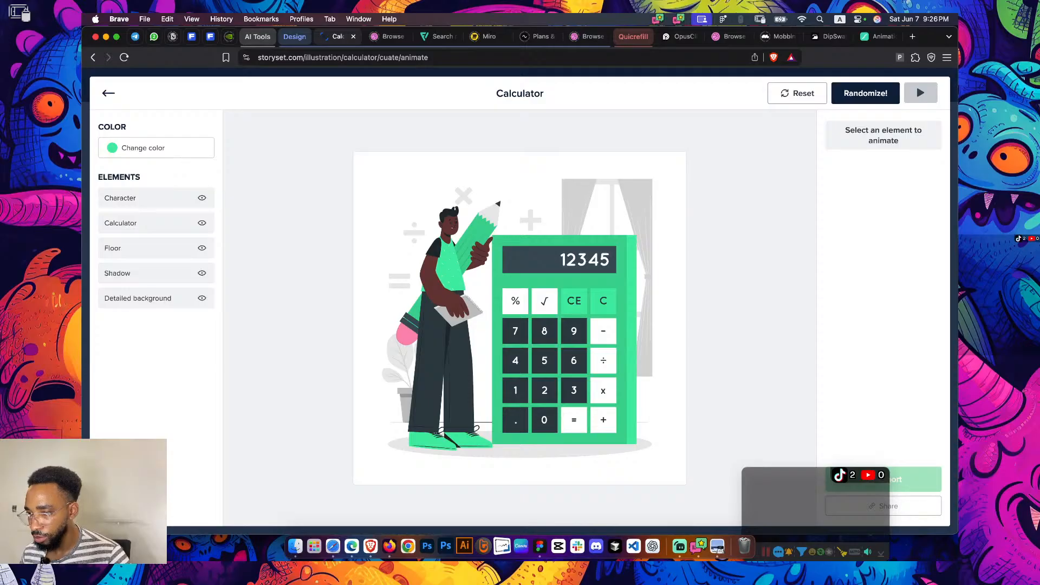
left_click_drag(845, 130, 898, 140)
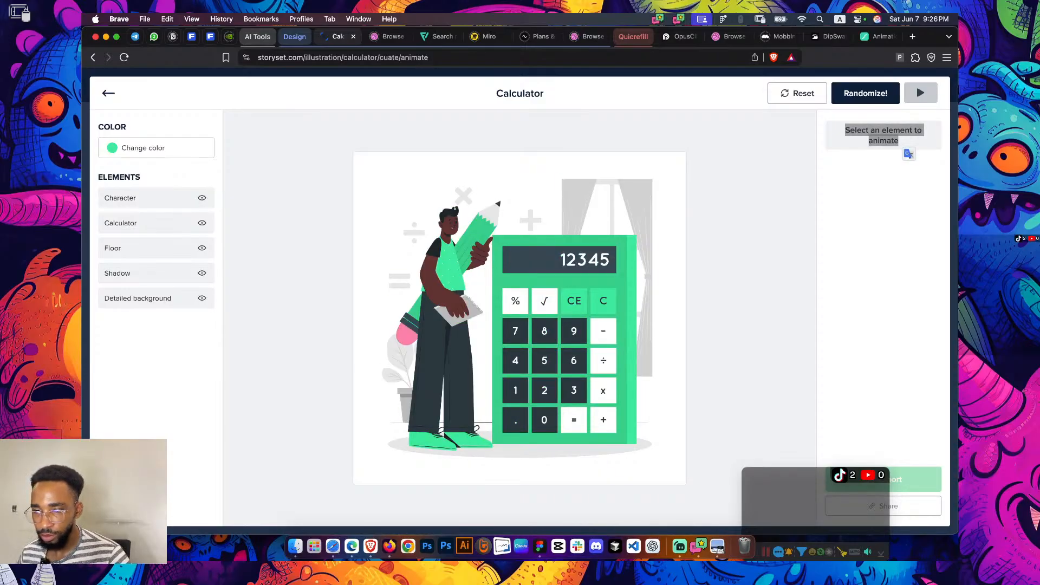
left_click(107, 96)
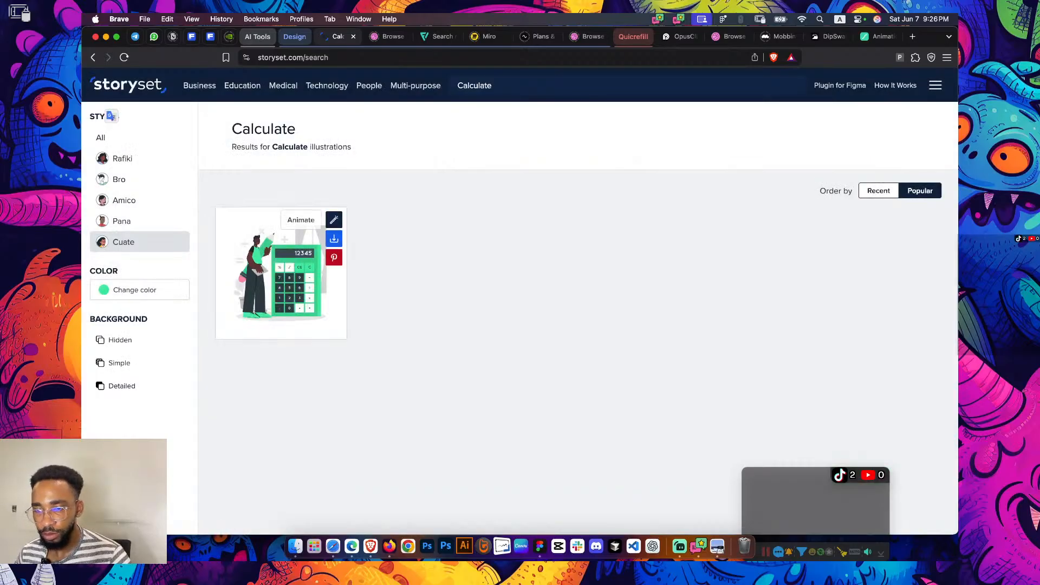
left_click(334, 238)
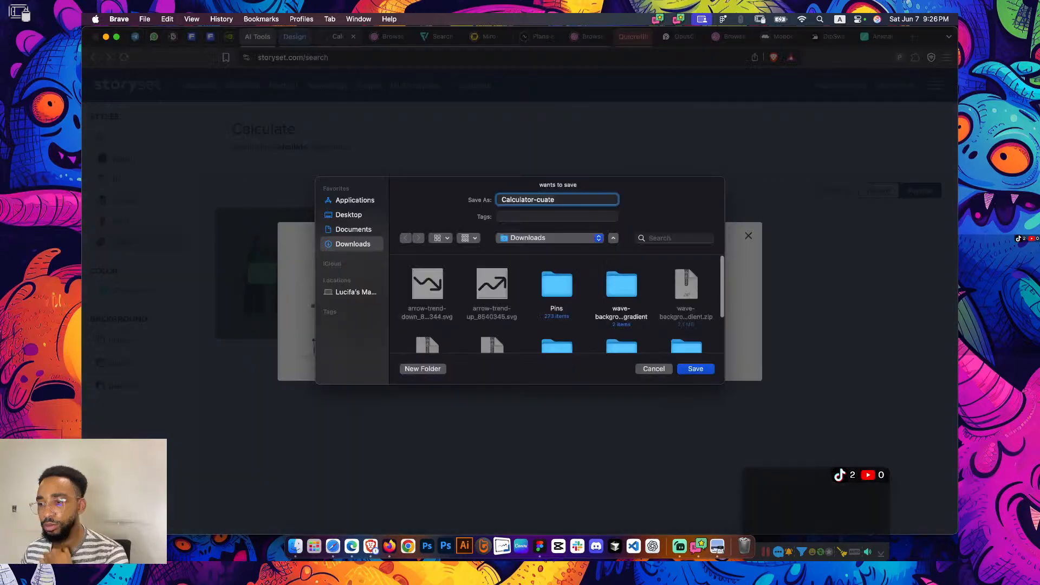
key("Return")
Bring the downloaded Calculator-cuate file from Finder's Downloads folder onto the Figma canvas beside the How We Calculate Earnings pop-up
key("super+Tab")
key("super+Tab")
key("super+Tab")
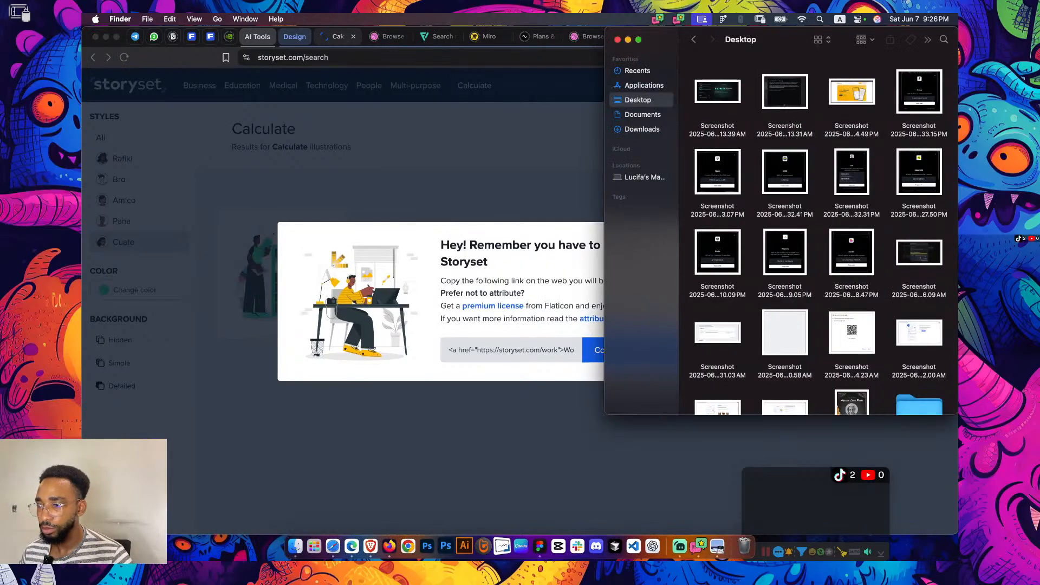
left_click(642, 129)
left_click_drag(729, 109, 763, 173)
key("super+Tab")
key("super+Tab")
key("super+Tab")
scroll(763, 174, "right", 2)
scroll(763, 173, "up", 2)
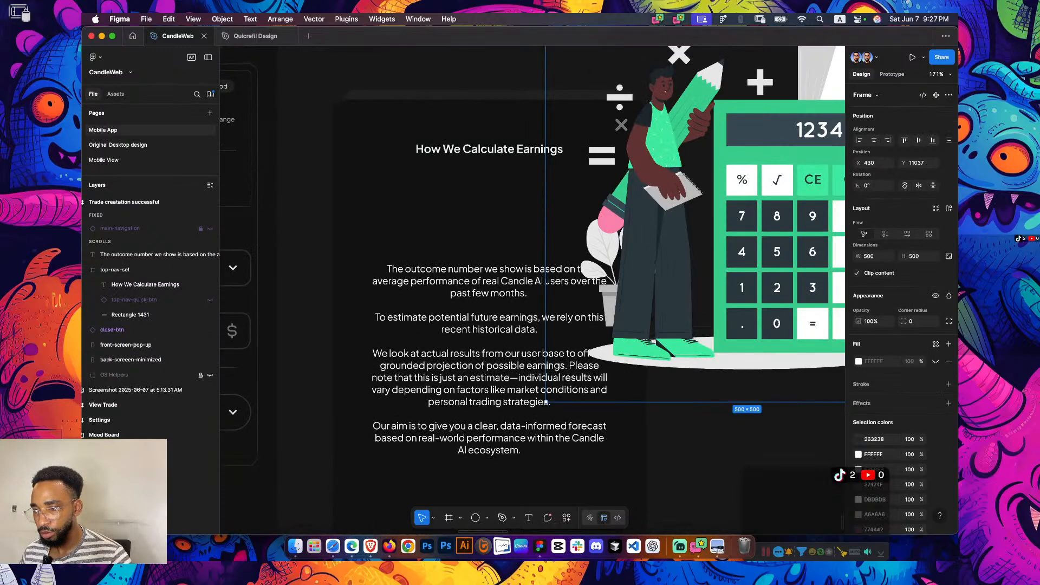
scroll(744, 206, "down", 10)
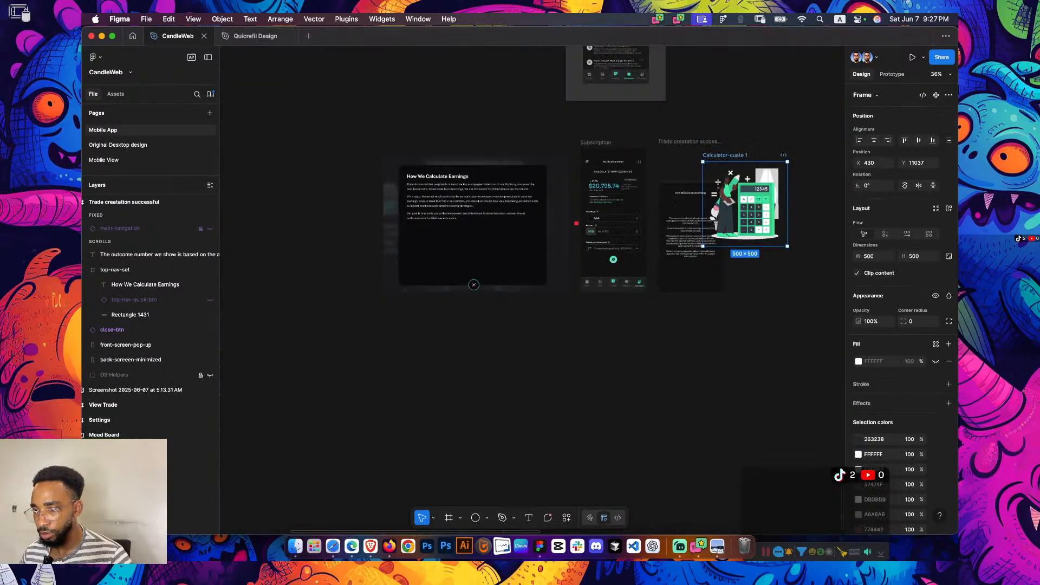
Shrink the calculator illustration to 122 × 122, move the explanation text down slightly, and centre the illustration between the pop-up's heading and text
scroll(744, 203, "up", 6)
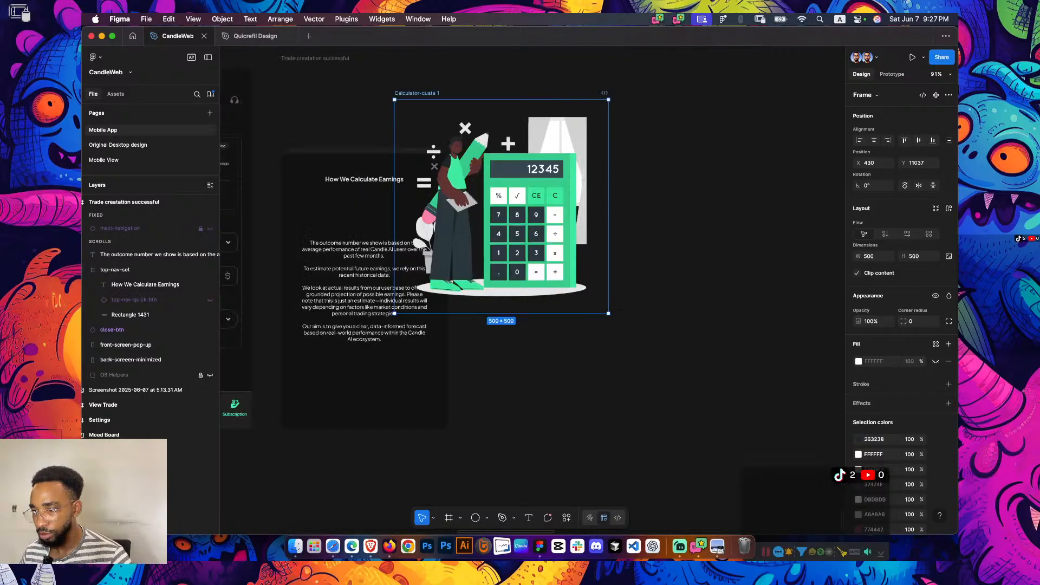
left_click_drag(608, 99, 527, 180)
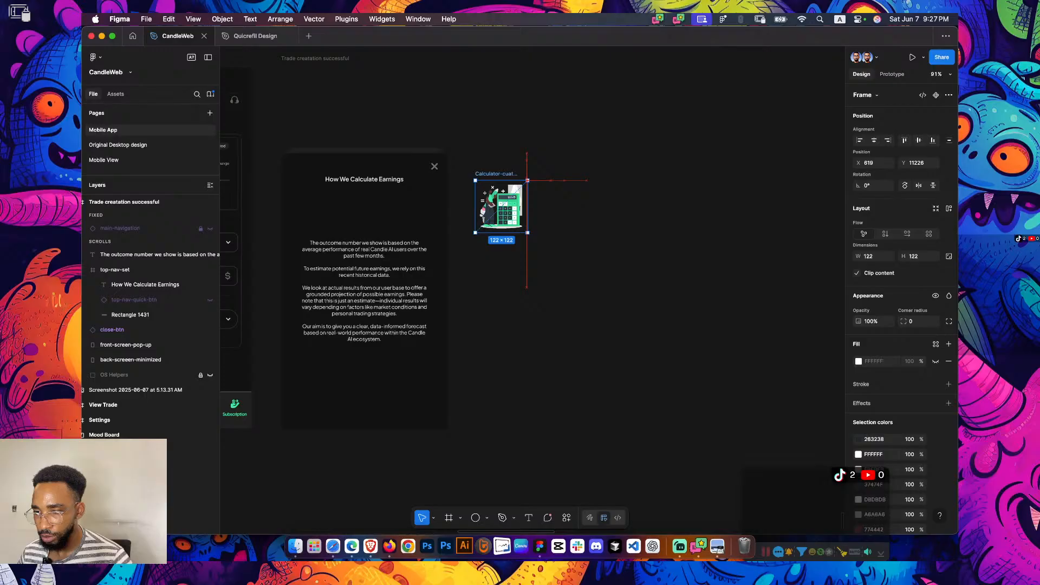
key("Escape")
left_click_drag(364, 291, 364, 310)
left_click_drag(501, 206, 364, 224)
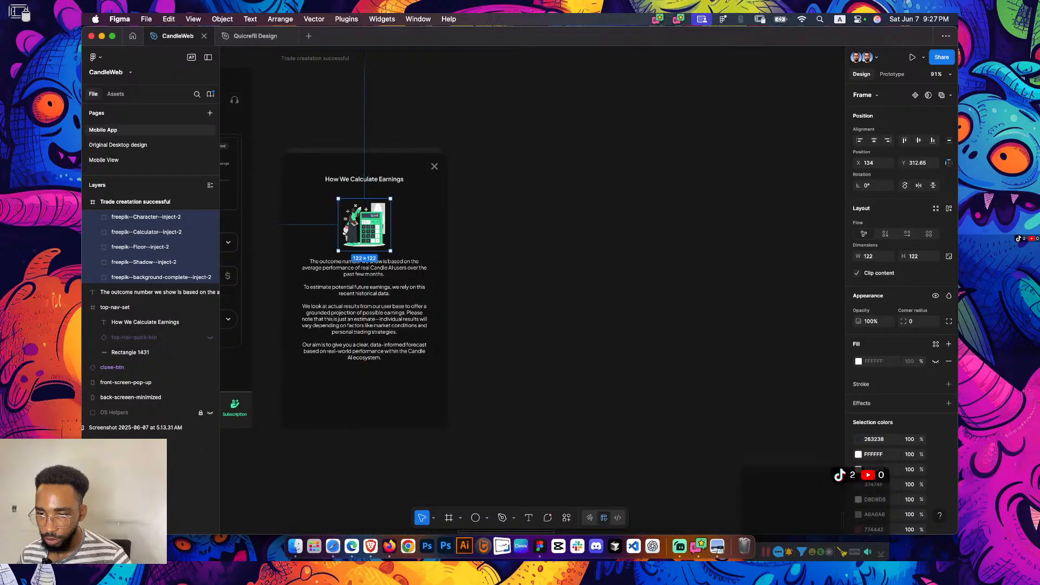
key("Up")
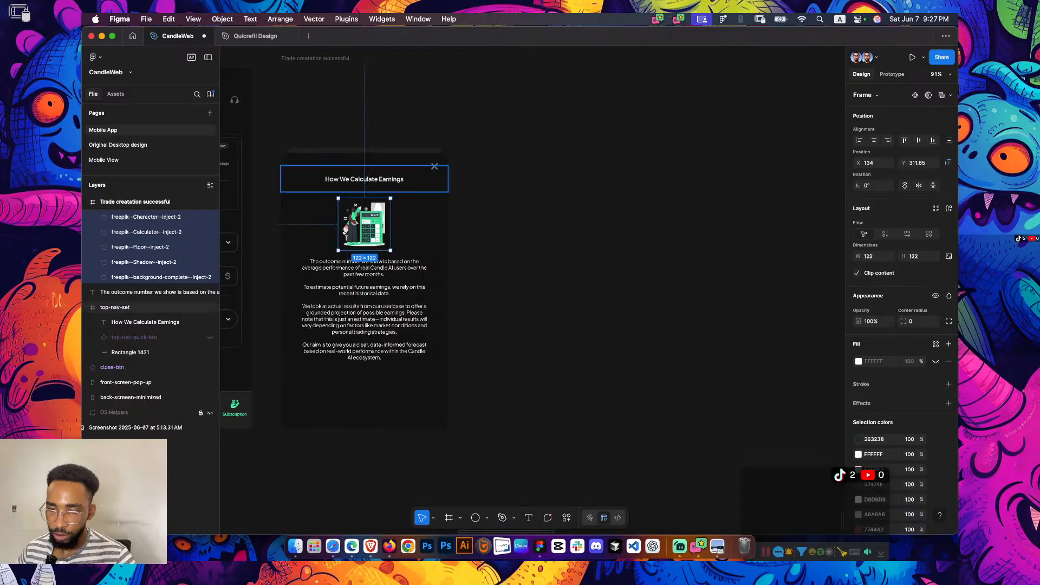
left_click(364, 309)
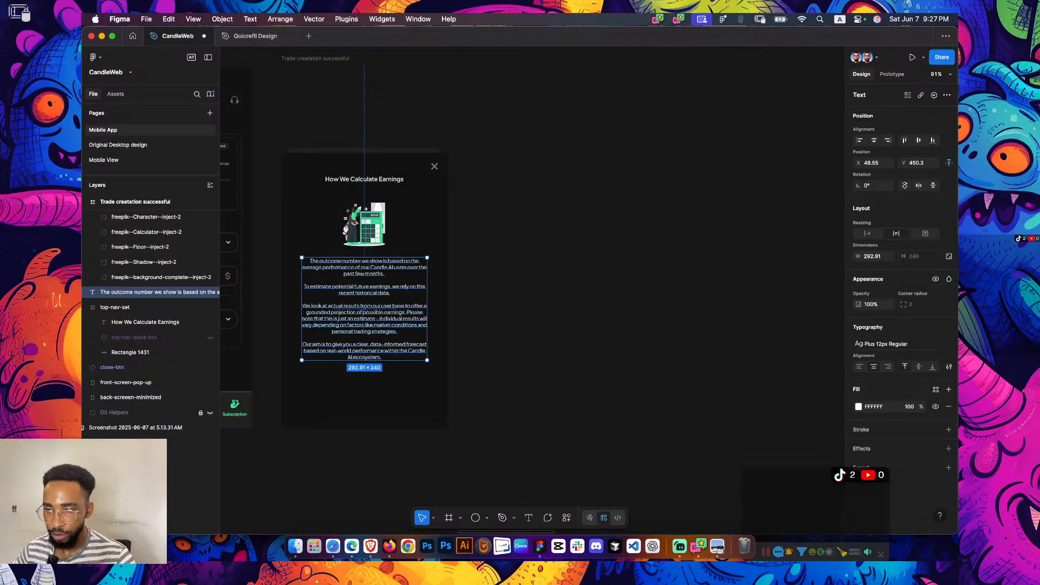
key("Escape")
Copy the round question-mark button from the Subscription screen into the pop-up below the explanation text and centre it horizontally
scroll(532, 276, "left", 5)
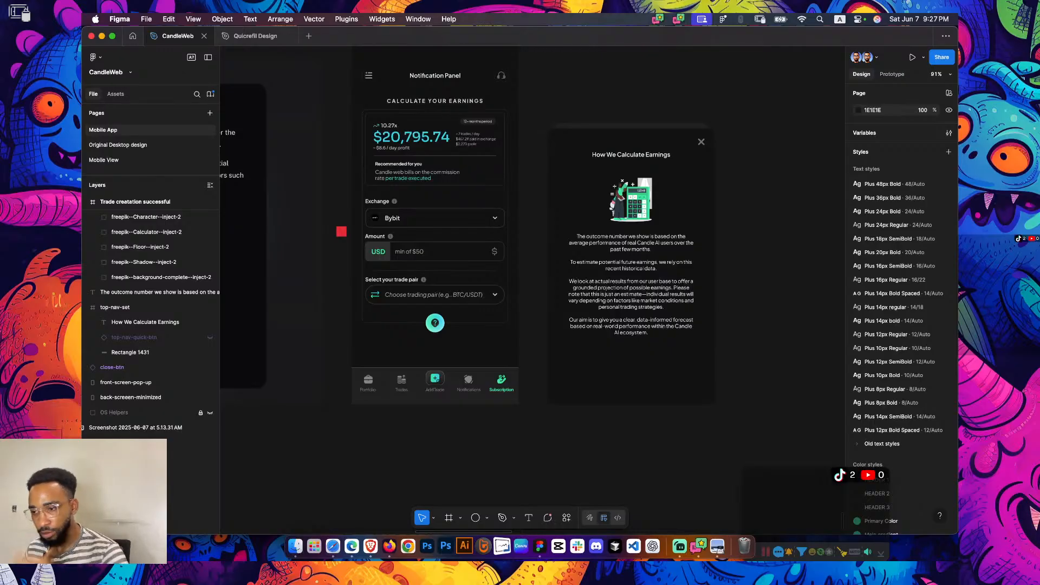
scroll(532, 276, "right", 2)
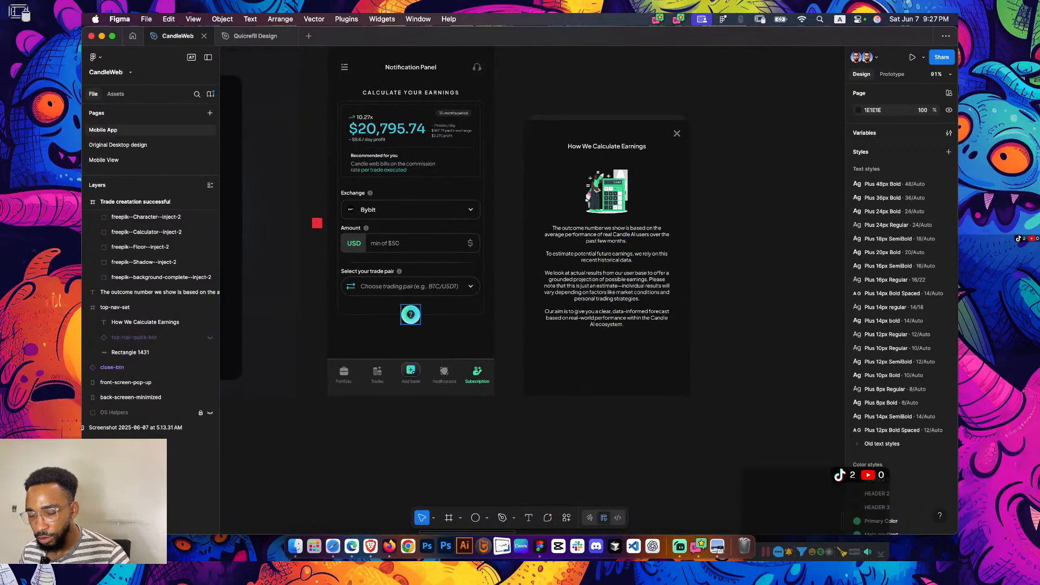
left_click(411, 314)
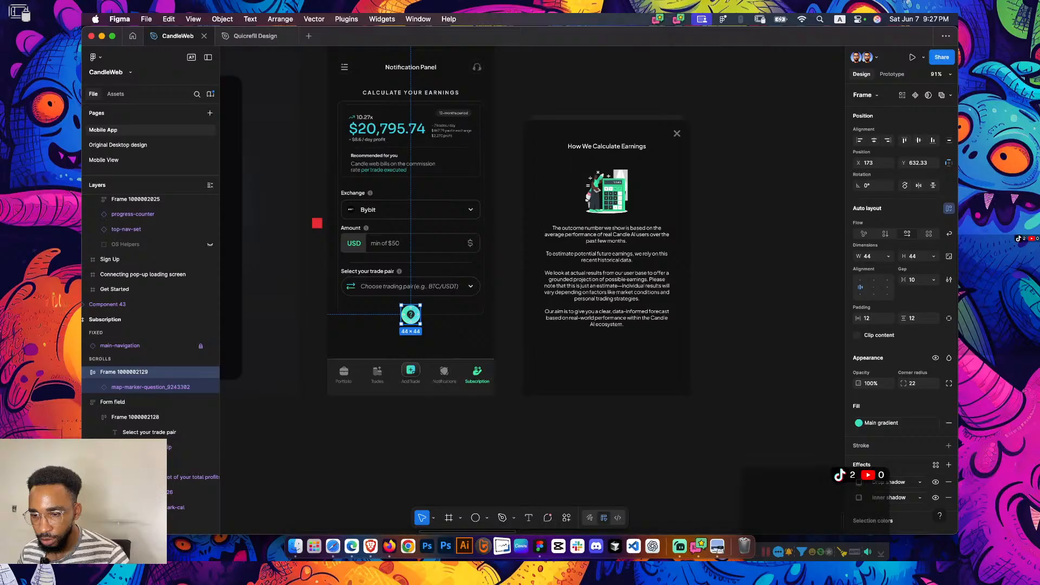
left_click_drag(411, 314, 599, 355)
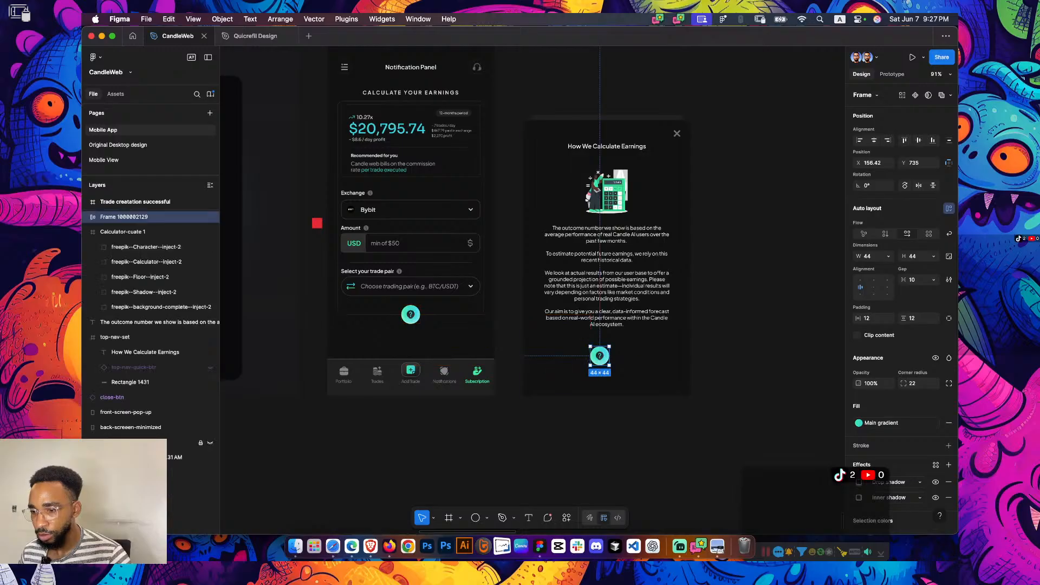
left_click(874, 139)
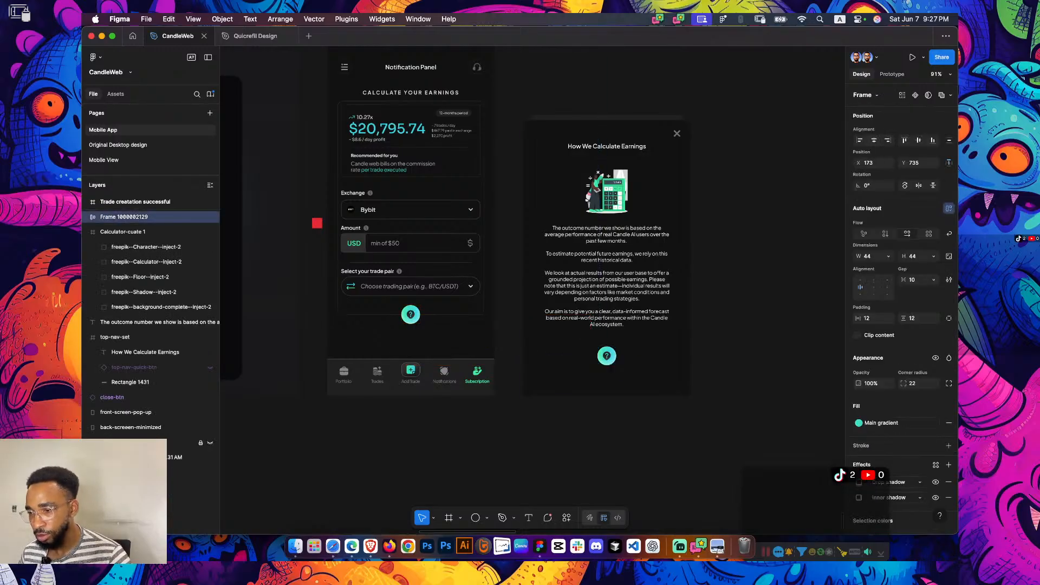
Remove the Main gradient fill from the copied round button and add a 1 px inside stroke
scroll(617, 366, "up", 5)
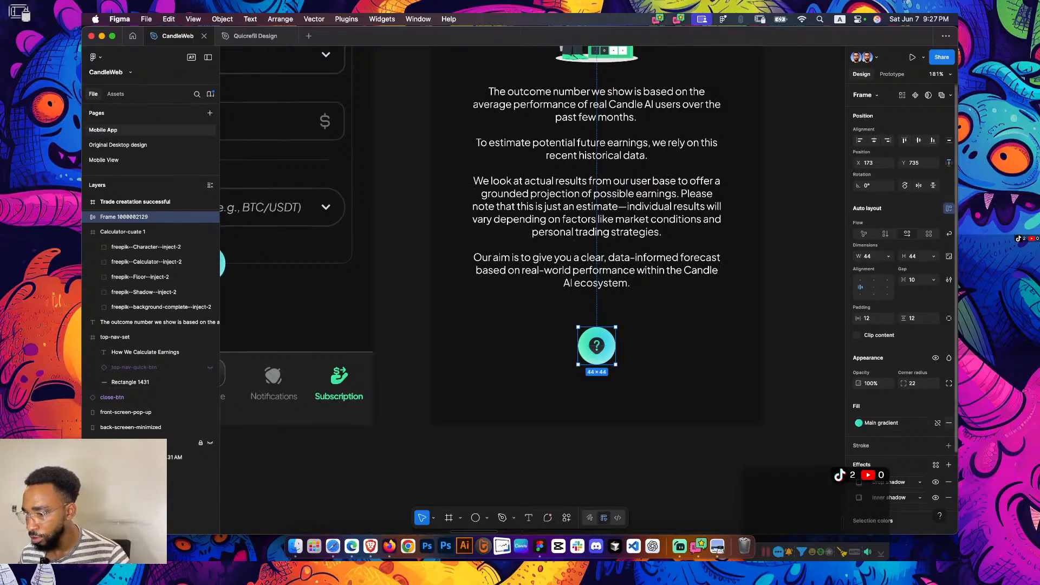
left_click(948, 422)
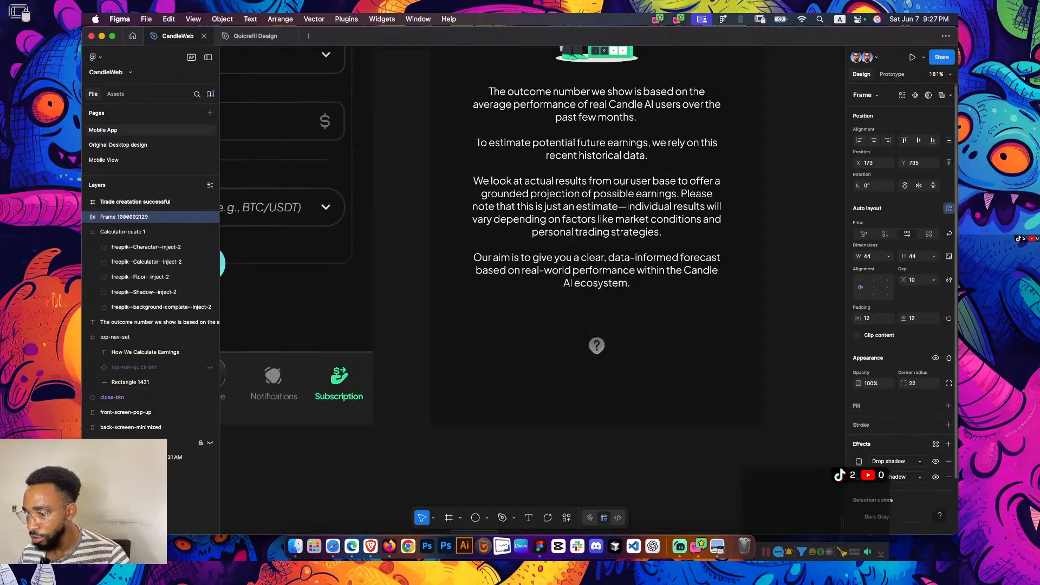
left_click(948, 425)
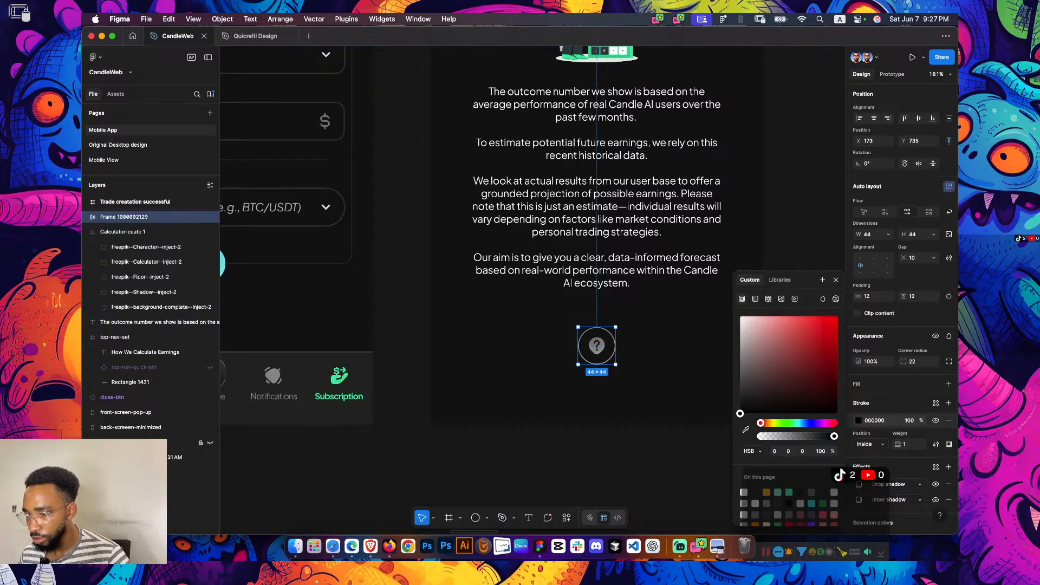
left_click(789, 253)
scroll(789, 252, "down", 1)
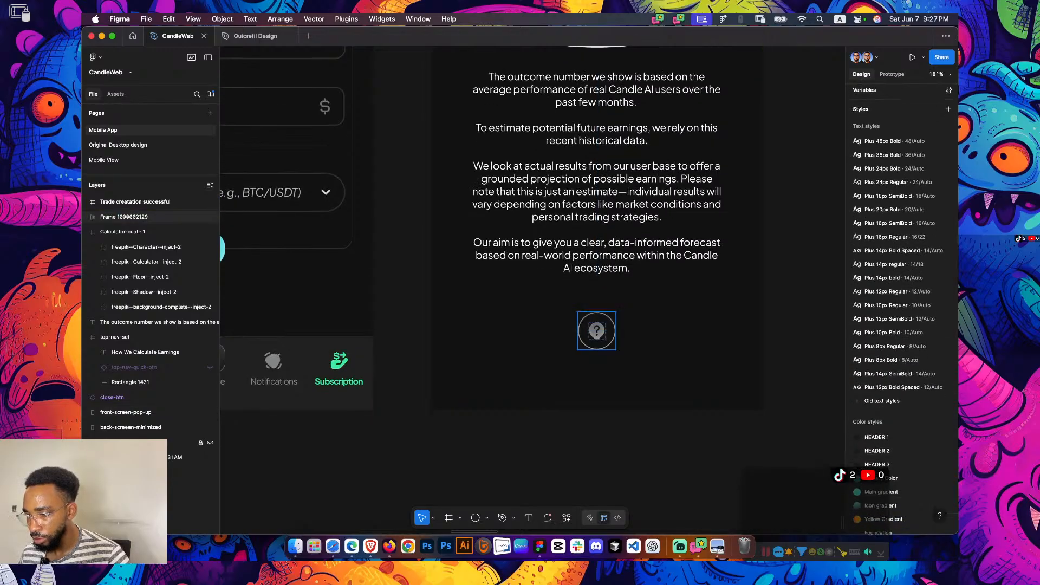
Apply the Main gradient colour style to the round button's stroke
left_click(163, 216)
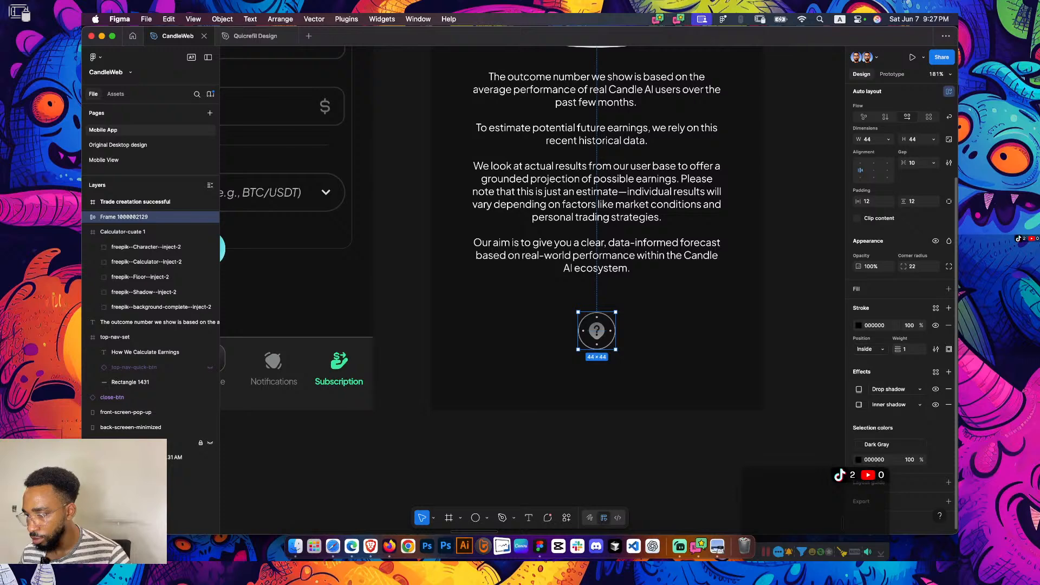
key("Escape")
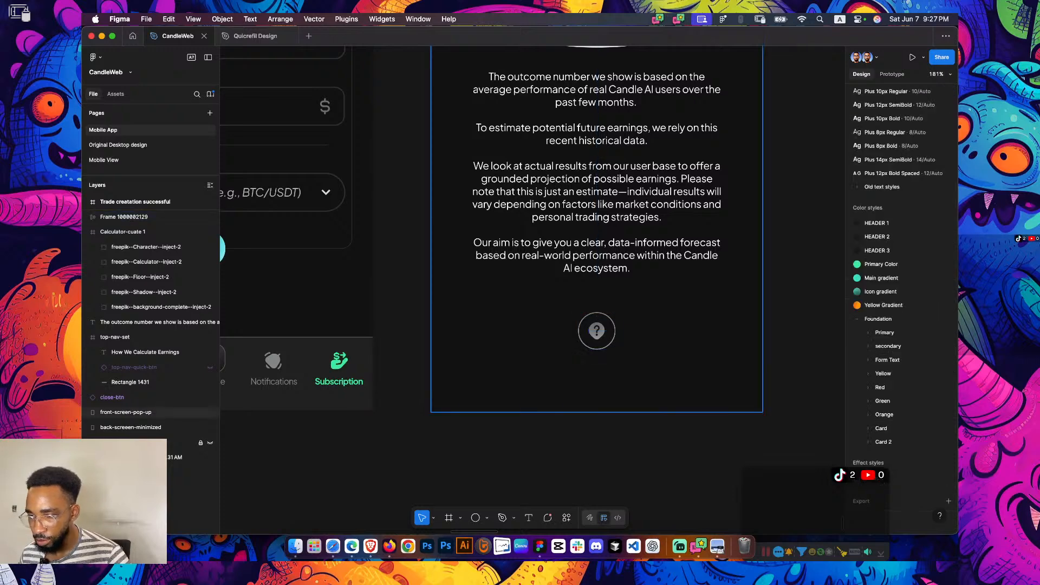
left_click(596, 330)
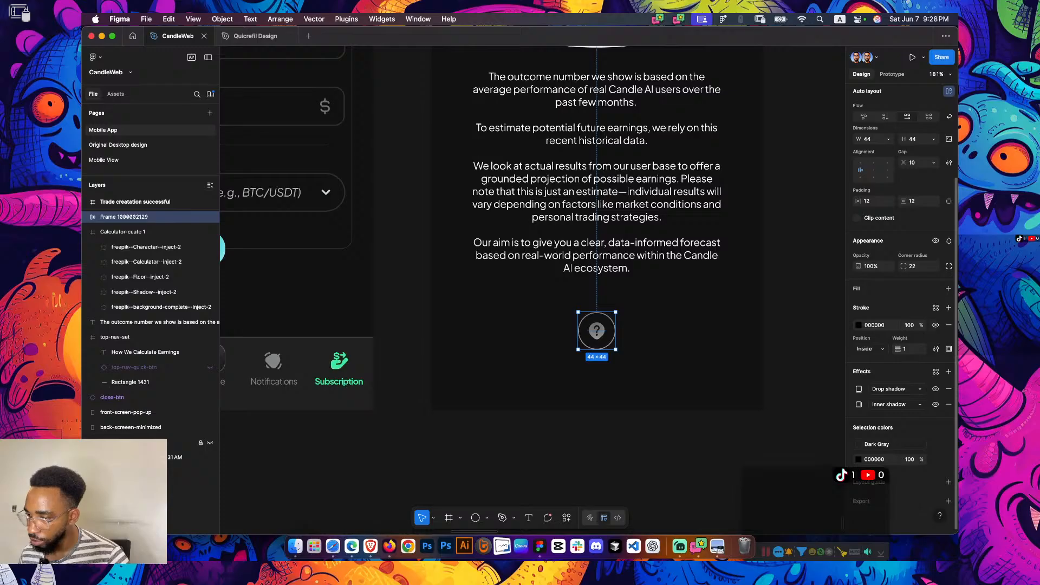
left_click(935, 307)
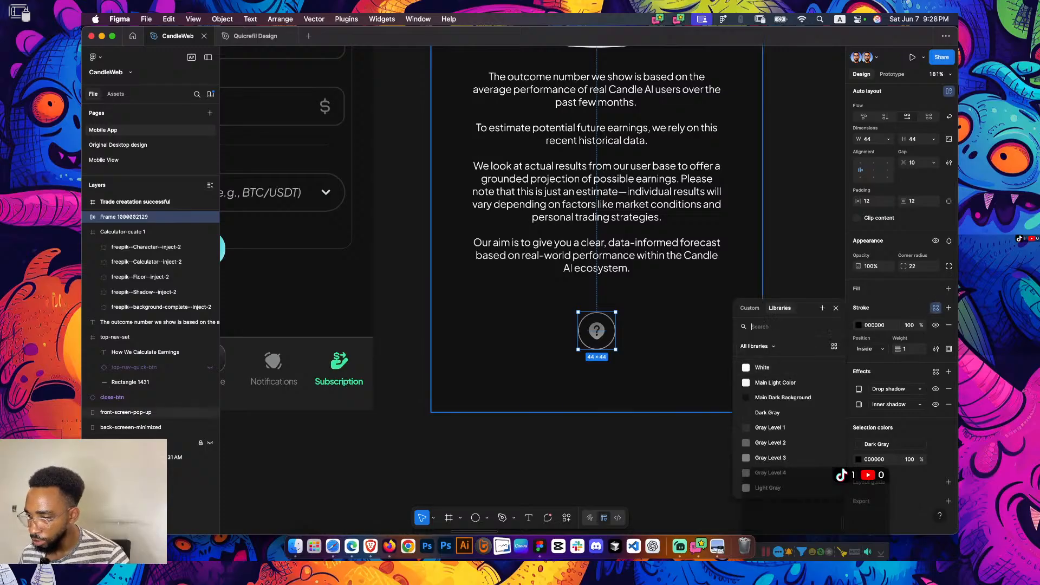
scroll(787, 458, "down", 2)
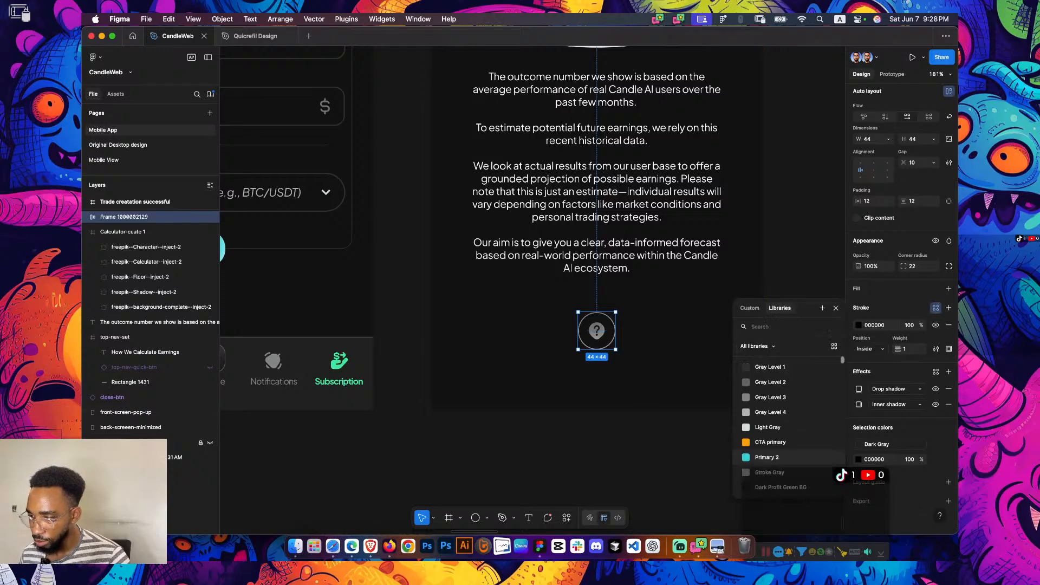
scroll(777, 372, "up", 2)
left_click(777, 373)
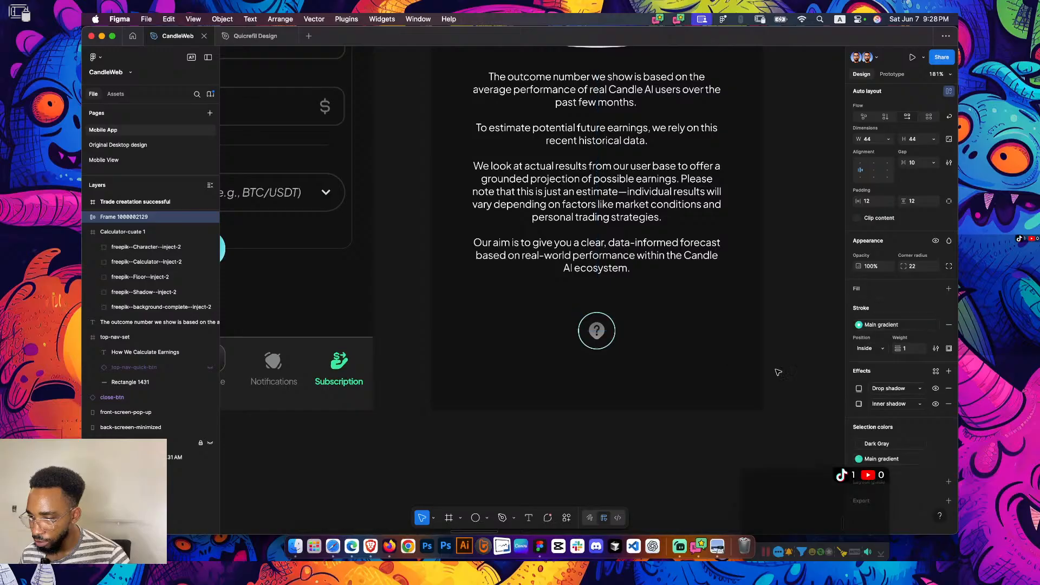
Stretch the stroke's linear gradient diagonally across the round button and remove the button's inner shadow
key("shift+2")
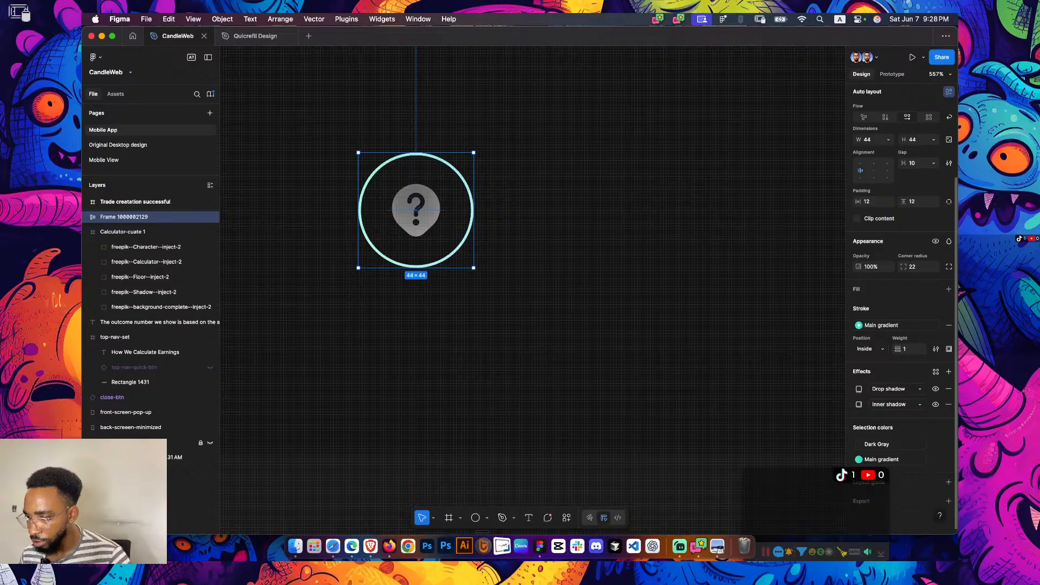
left_click(858, 325)
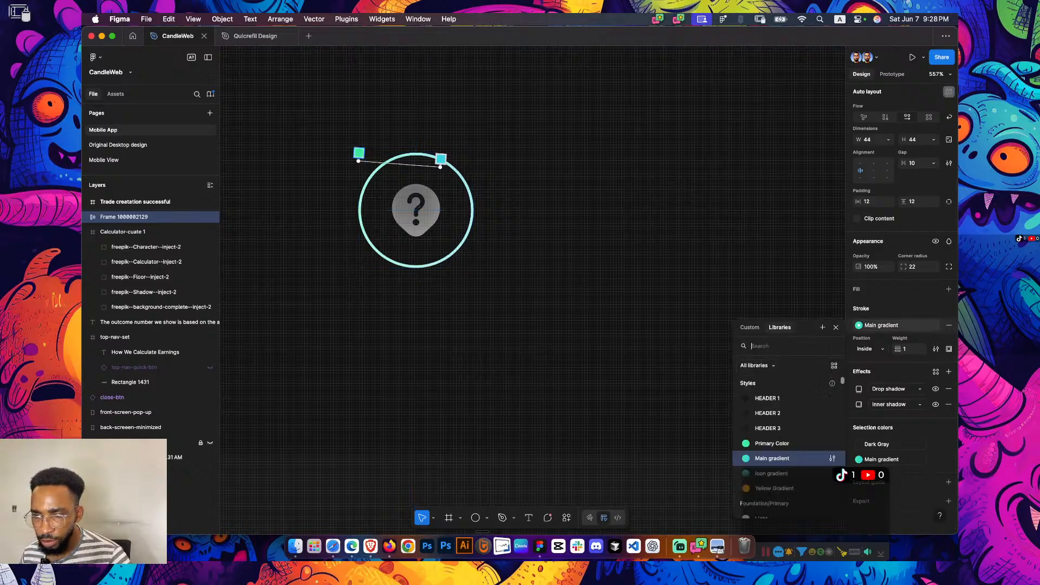
left_click_drag(450, 171, 476, 224)
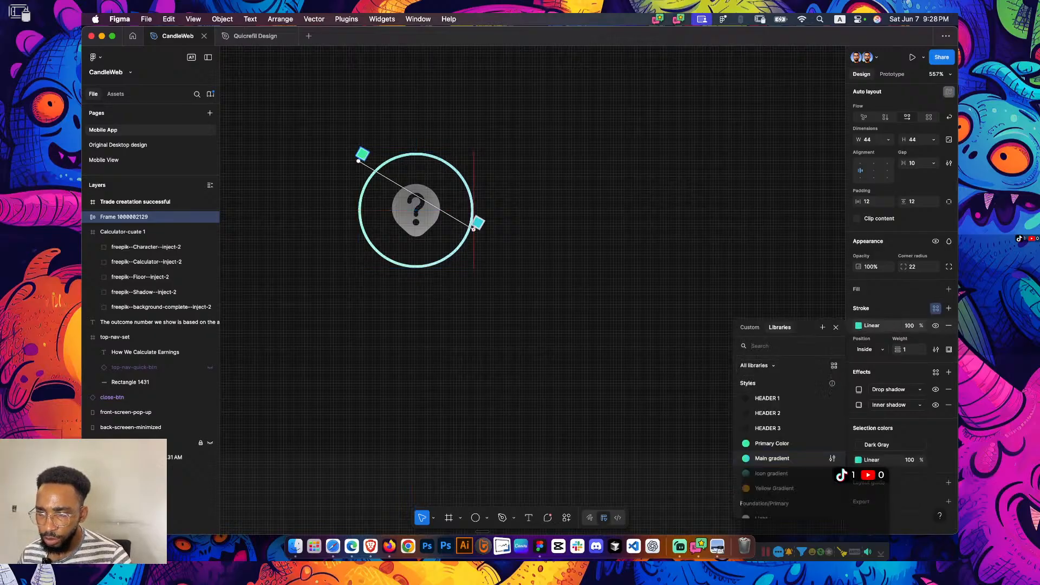
left_click_drag(362, 155, 390, 154)
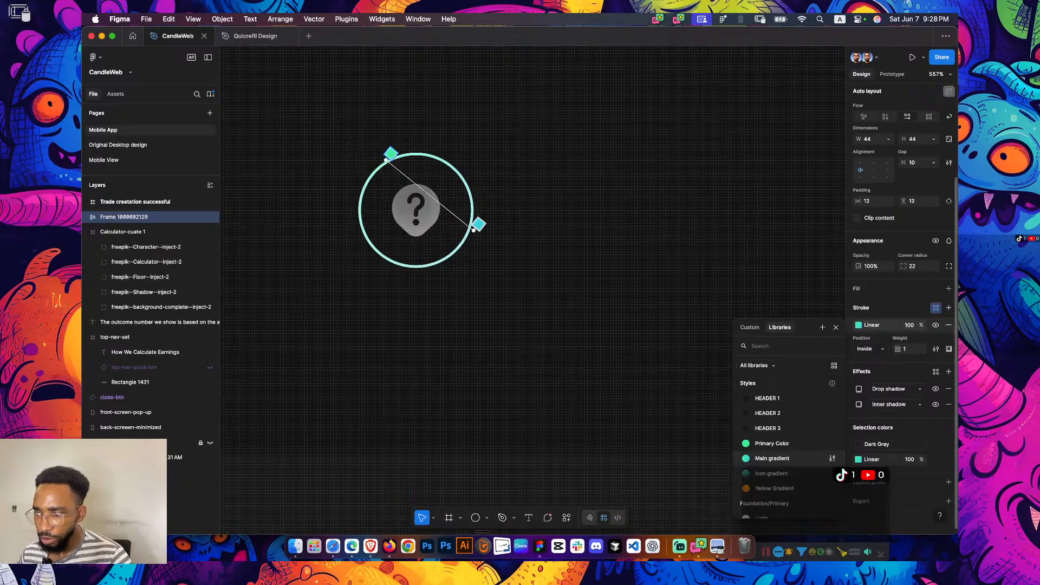
key("Escape")
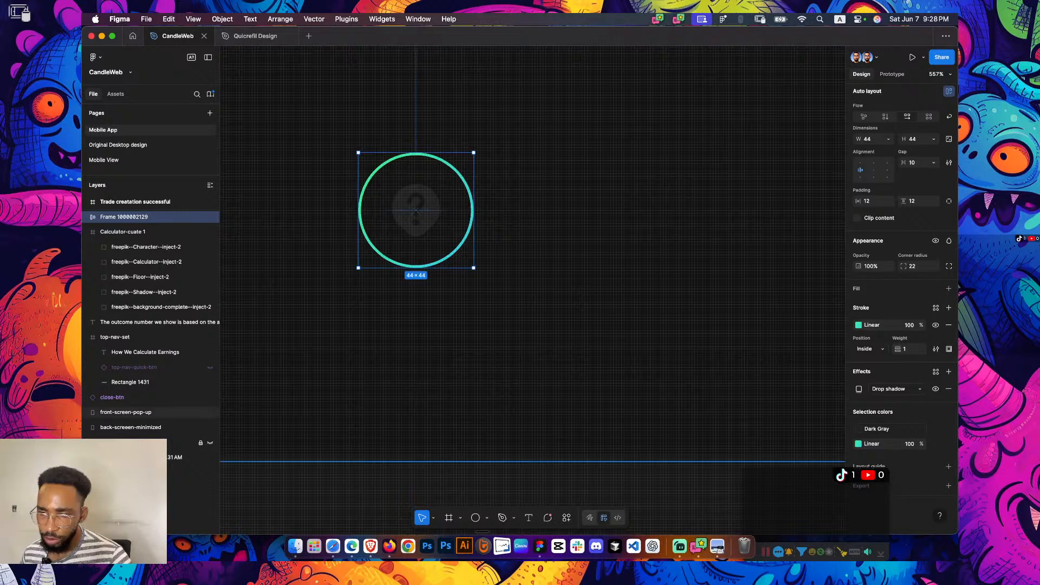
Swap the question-mark icon inside the round button for the cross_3917188 component
key("Return")
key("Return")
key("shift+Return")
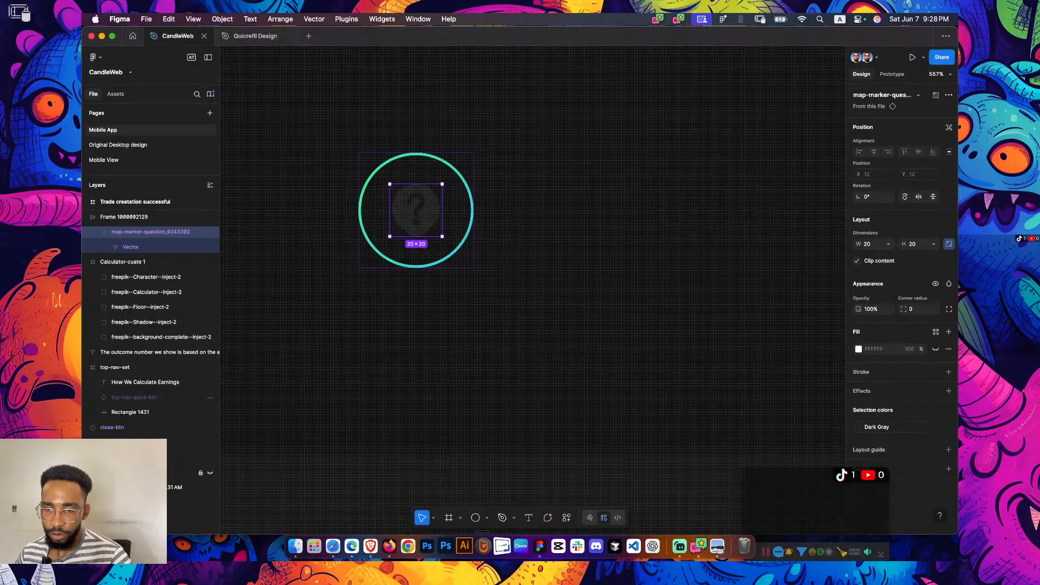
left_click(885, 95)
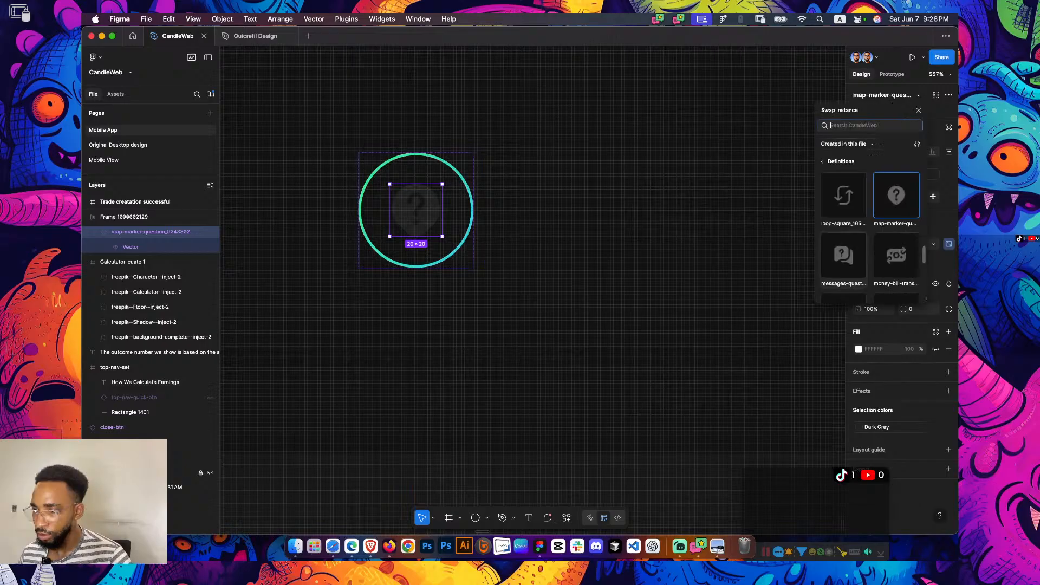
scroll(869, 233, "down", 5)
scroll(869, 233, "up", 3)
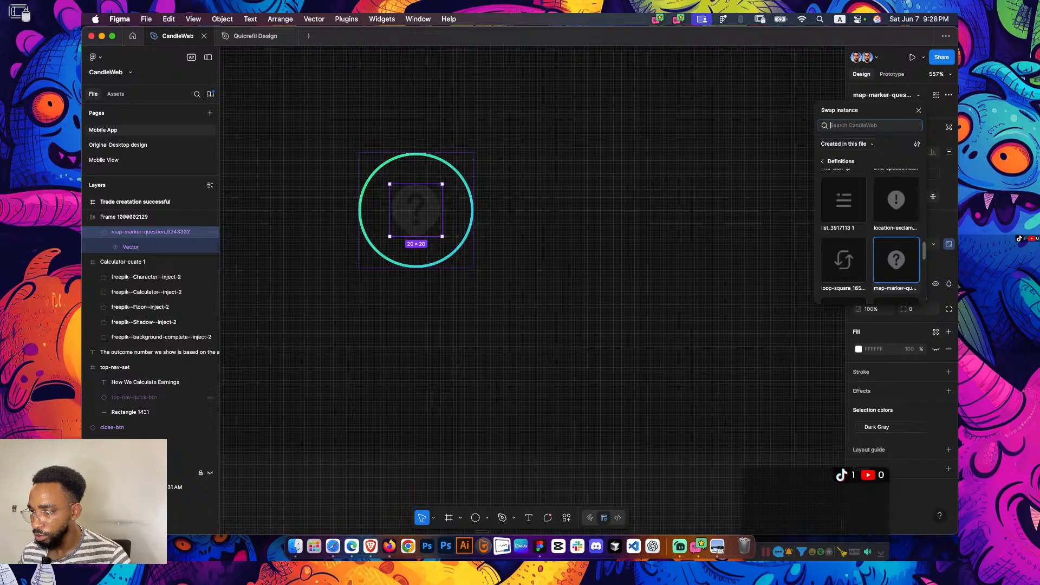
scroll(870, 232, "down", 5)
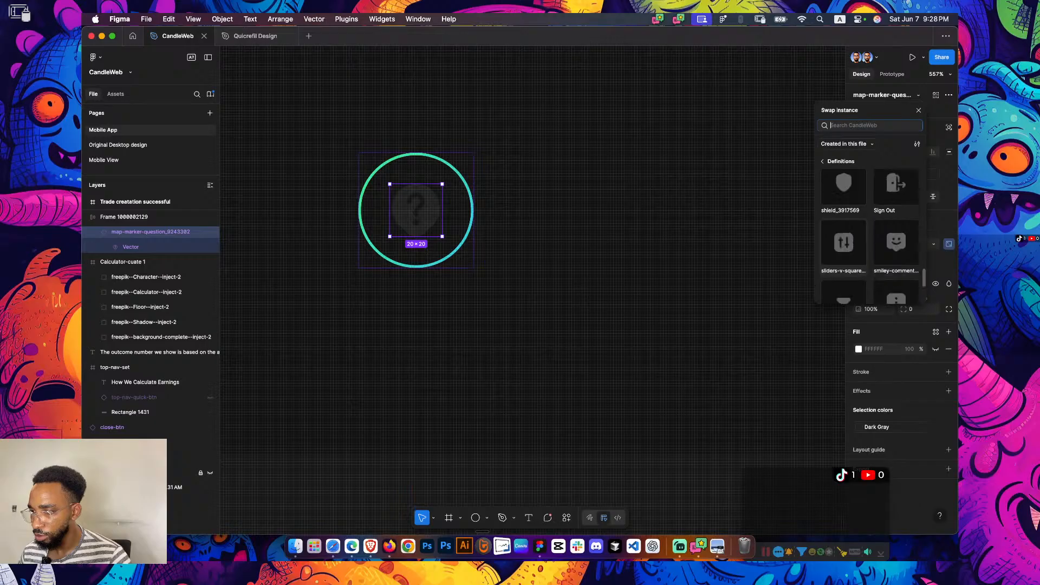
scroll(870, 233, "up", 5)
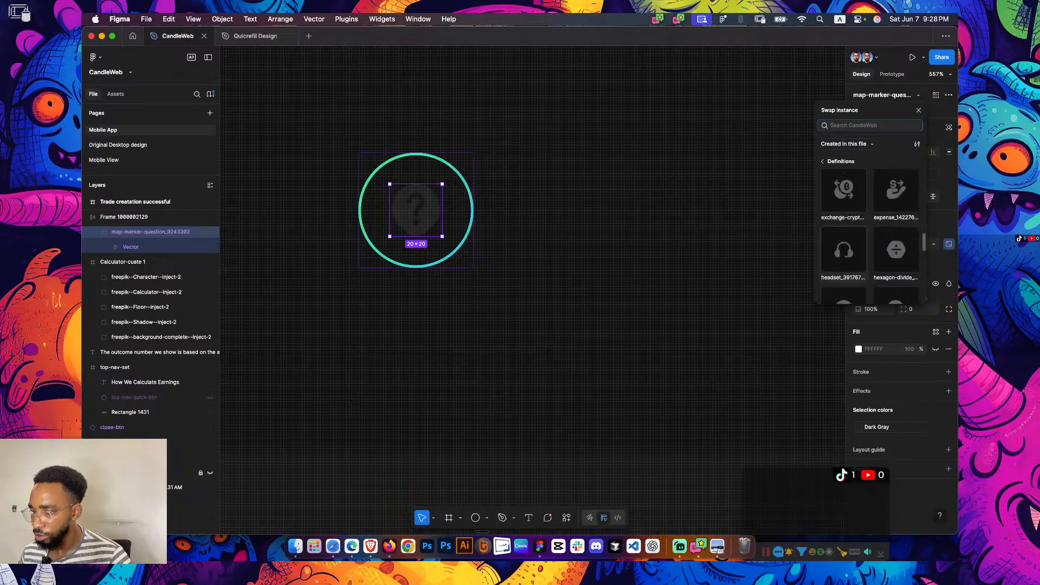
scroll(870, 233, "down", 2)
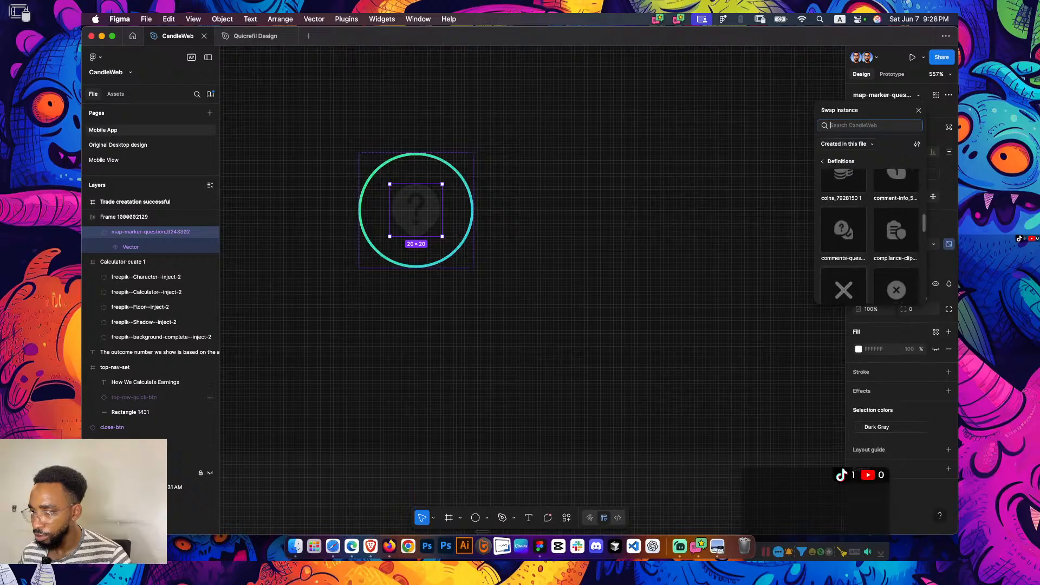
left_click(842, 286)
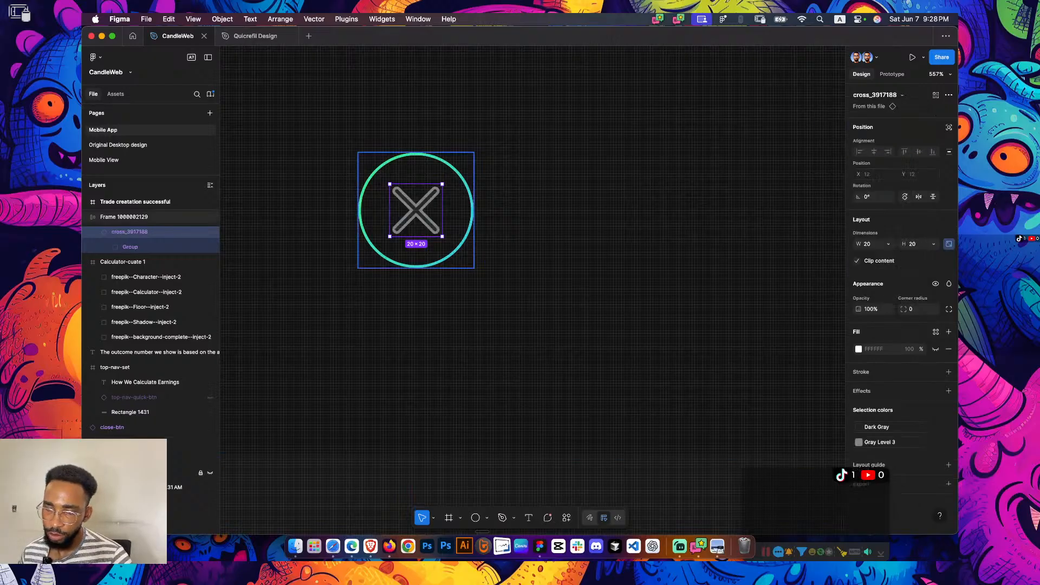
Move the round cross button up to Y 725, closer to the explanation text
left_click(492, 248)
scroll(492, 249, "down", 5)
scroll(444, 303, "up", 1)
key("Escape")
mouse_move(472, 238)
left_mouse_down()
mouse_move(468, 225)
mouse_move(472, 230)
left_mouse_up()
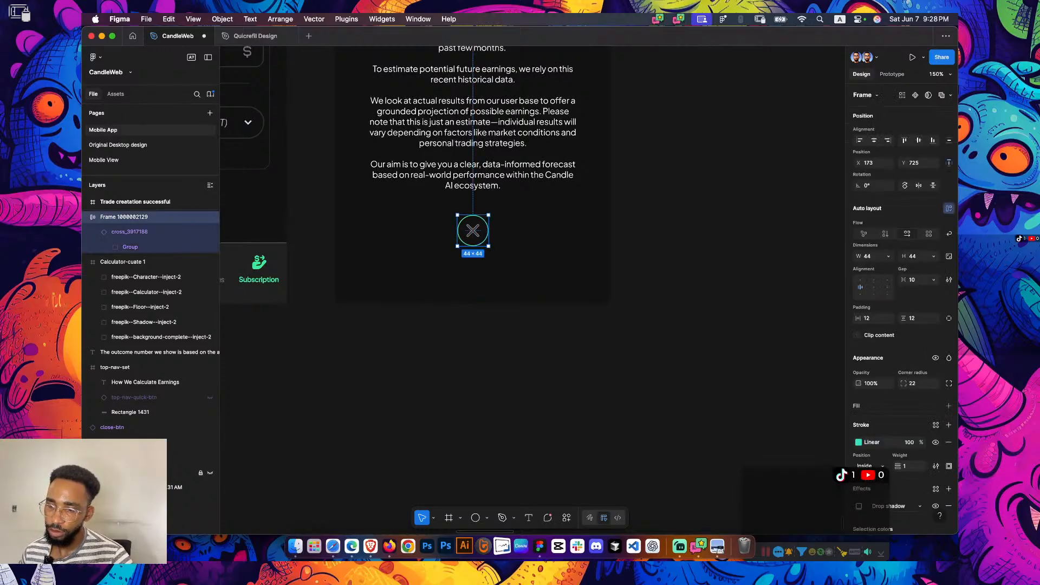
Move the red square marker beside the Subscription screen away to X -627, Y 10900
key("Escape")
scroll(532, 287, "up", 3)
scroll(532, 287, "down", 1)
scroll(706, 233, "down", 6)
scroll(707, 233, "up", 3)
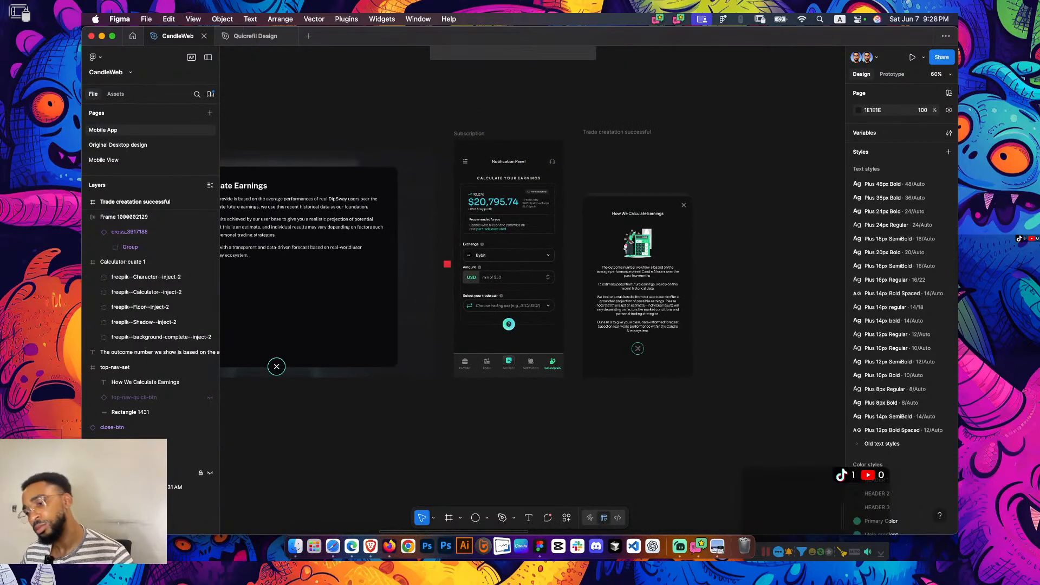
left_click(616, 132)
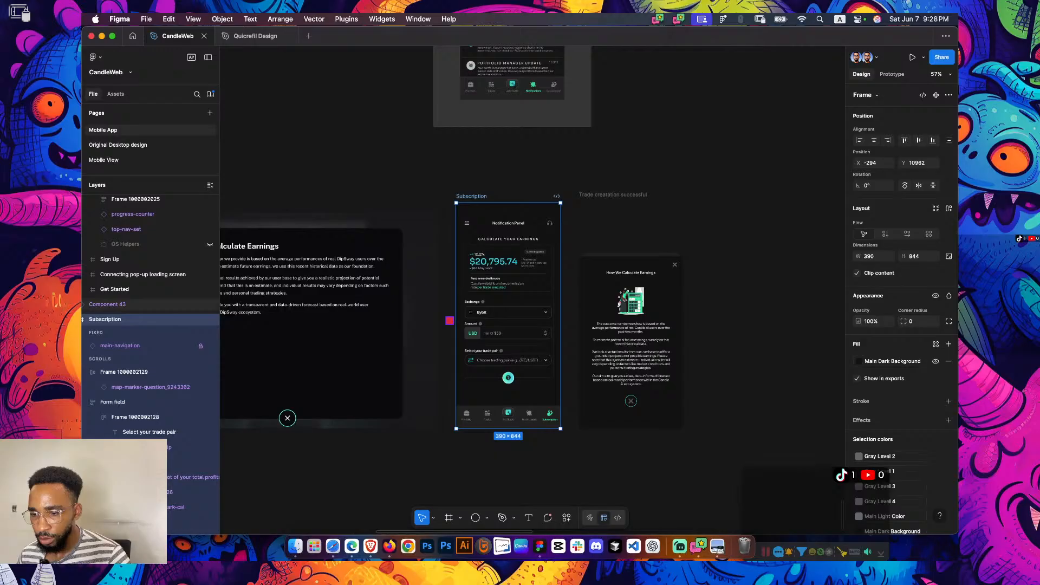
left_click_drag(450, 320, 369, 189)
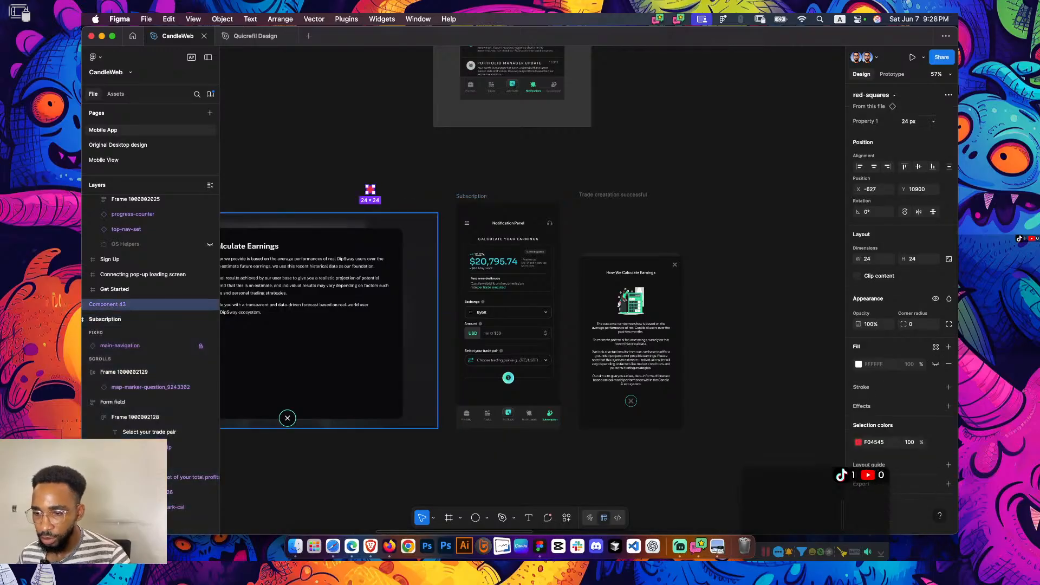
Connect the Subscription screen's round question-mark button to the How We Calculate Earnings pop-up frame with an on-tap prototype interaction
scroll(628, 388, "up", 4)
left_click(436, 371)
key("shift+e")
left_click_drag(445, 371, 569, 244)
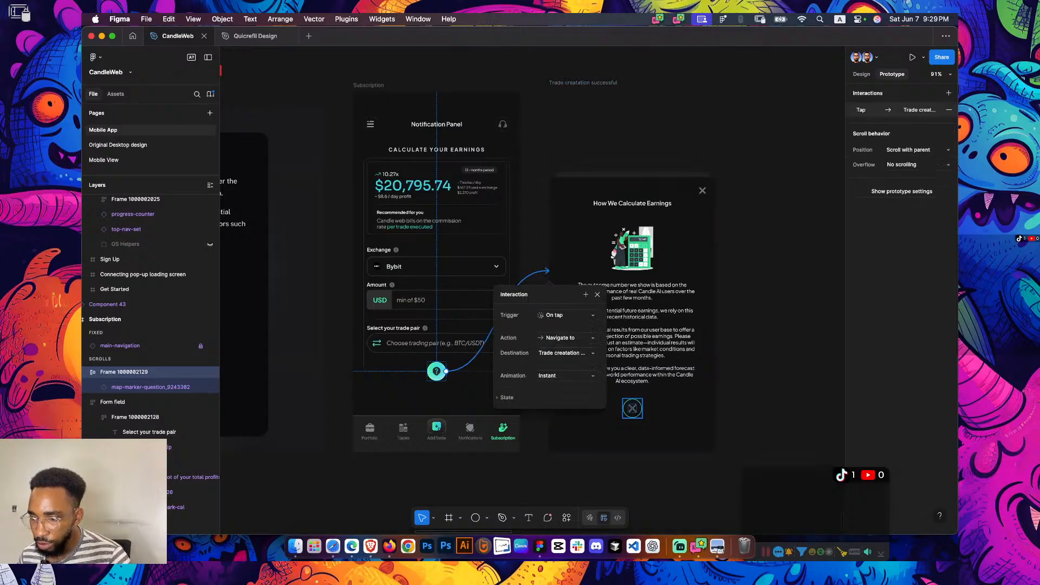
Keep the On tap trigger, set the interaction's action to Open overlay, and give it the Move in animation
left_click(563, 314)
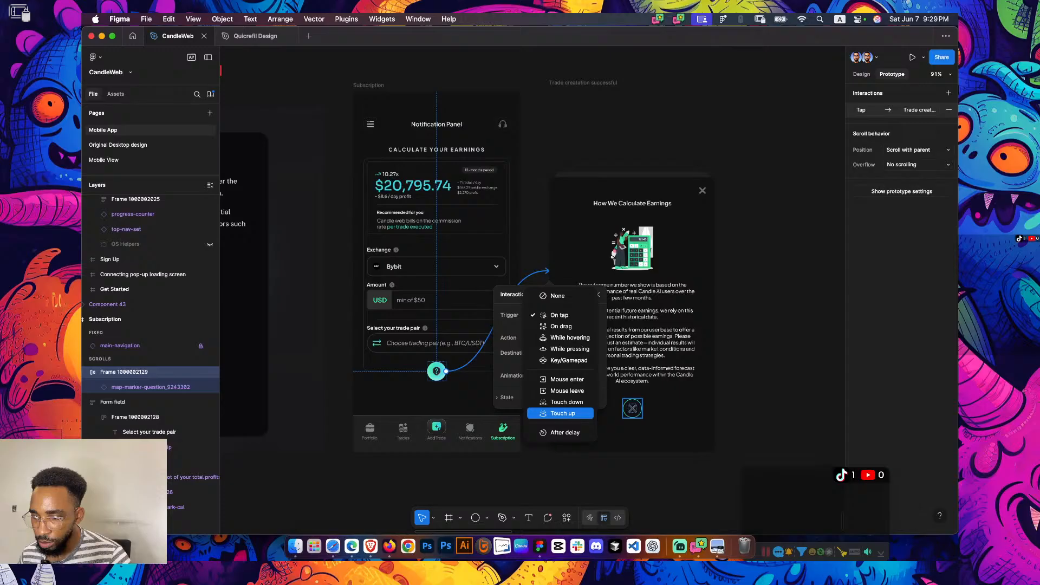
key("Escape")
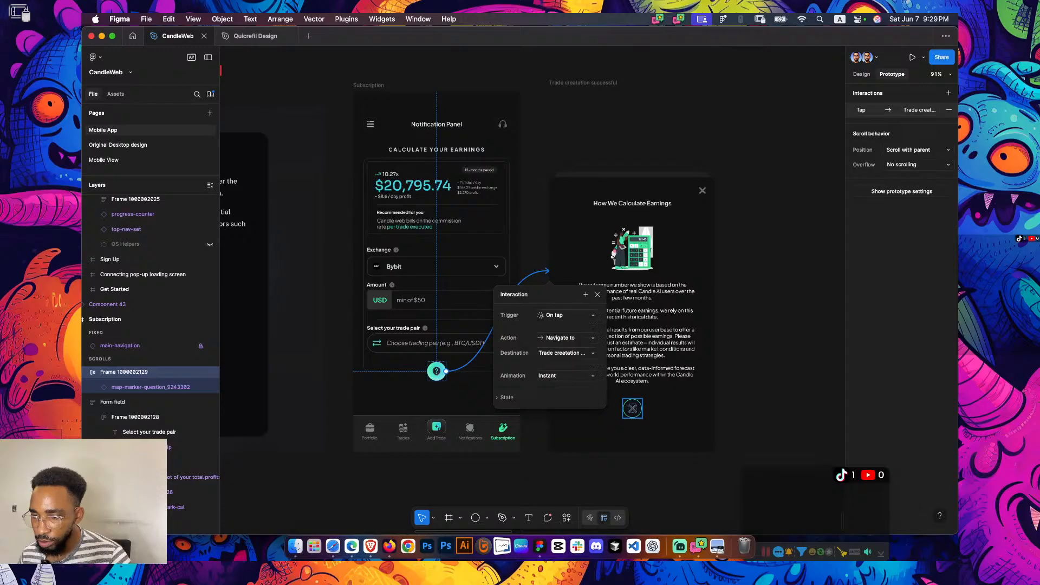
left_click(565, 337)
left_click(568, 444)
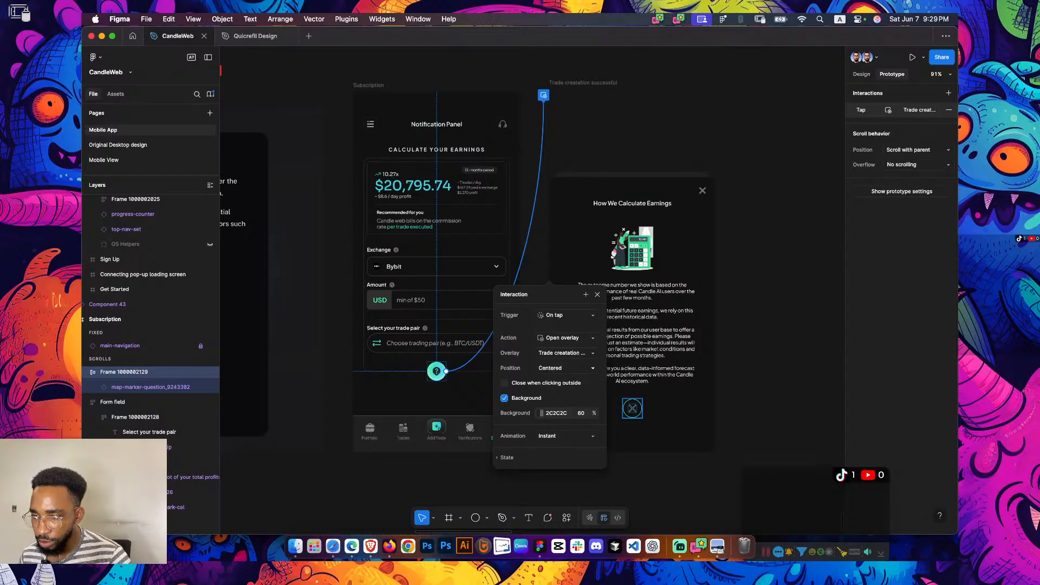
left_click(566, 436)
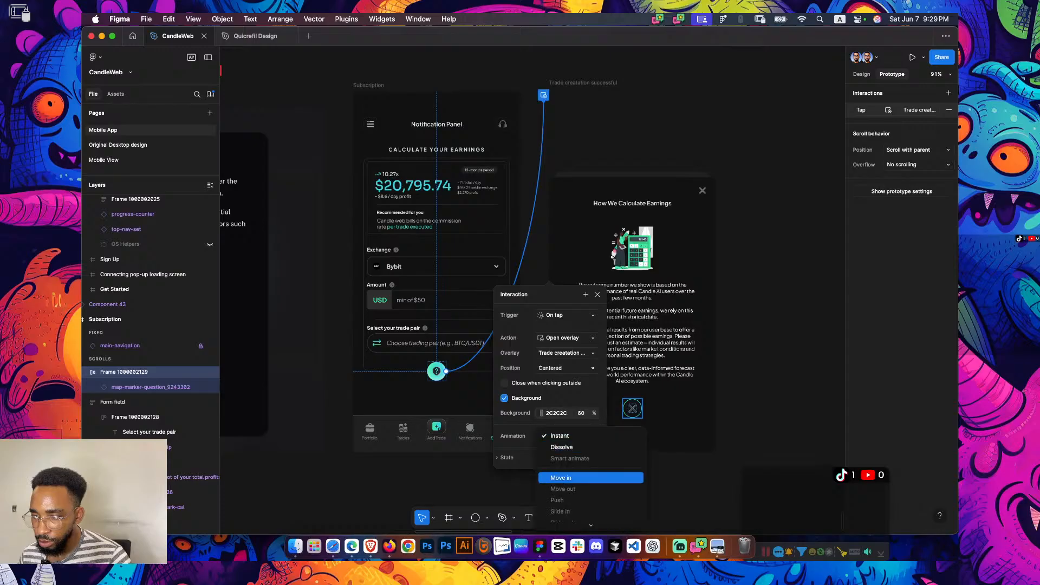
left_click(555, 478)
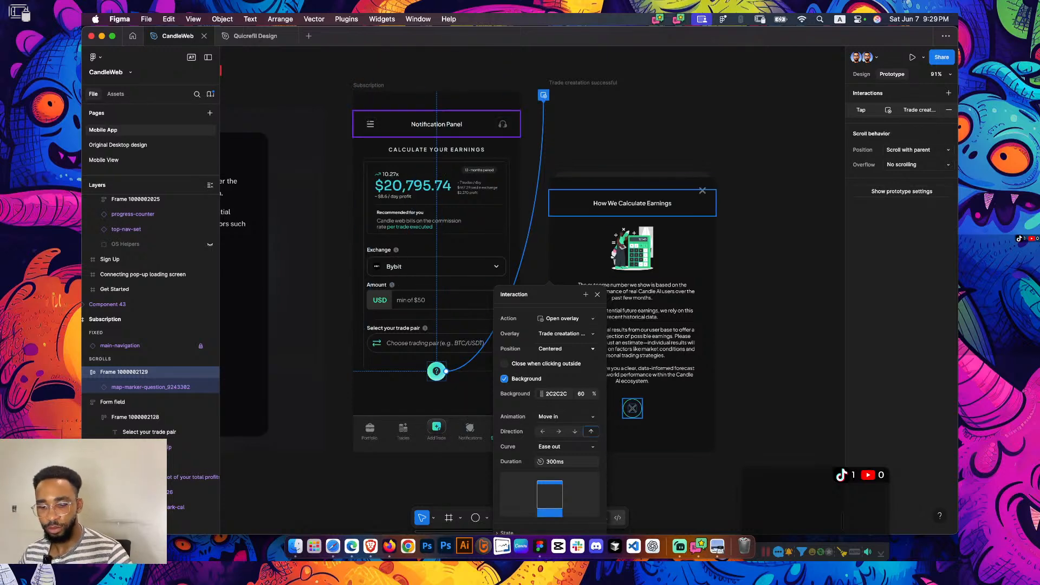
Preview the Subscription prototype and test opening and closing the earnings pop-up twice, using its question-mark and round cross buttons
left_click(368, 85)
key("shift+space")
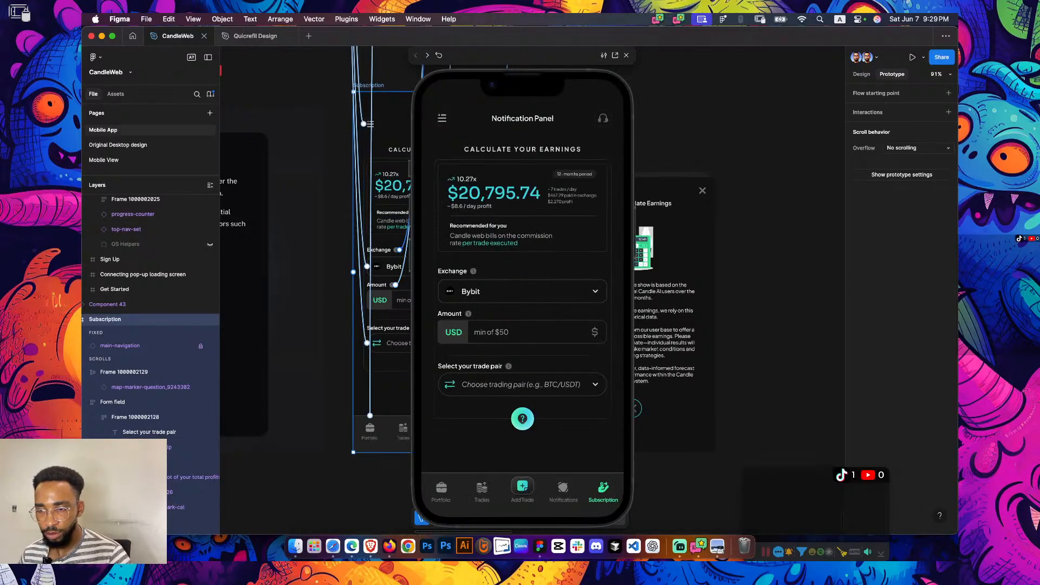
left_click(521, 418)
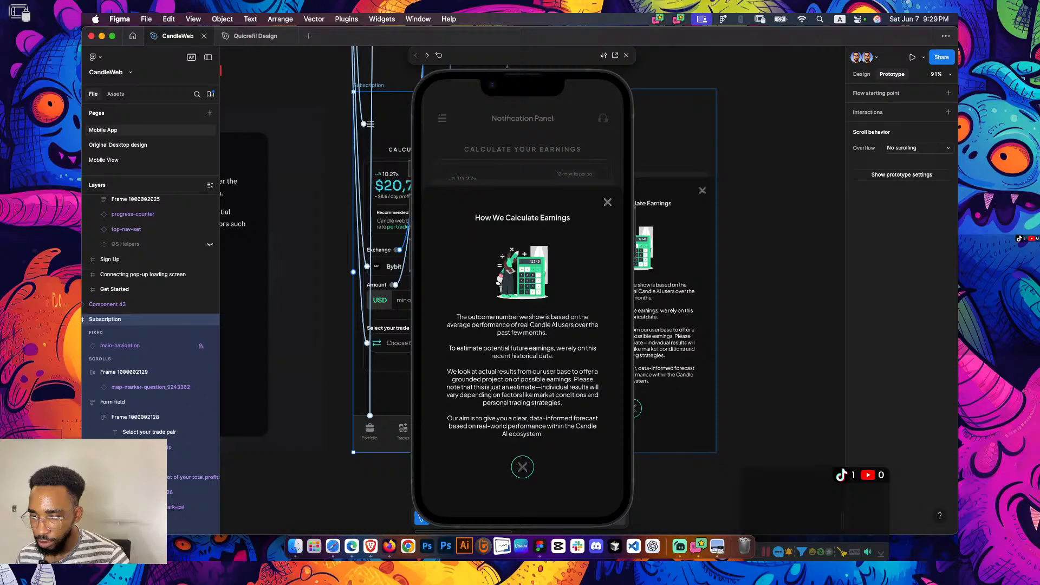
left_click(522, 466)
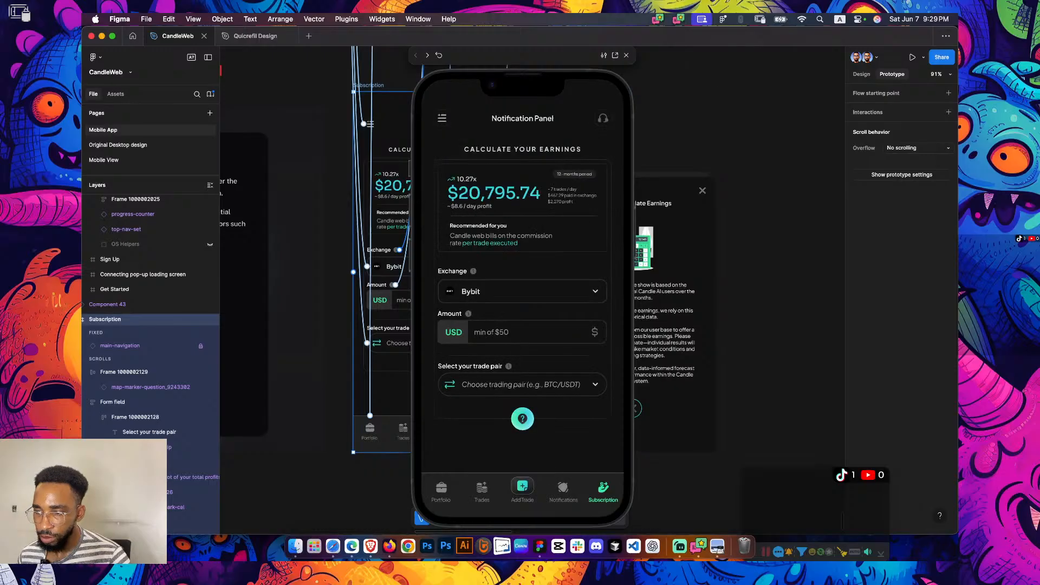
left_click(522, 419)
left_click(522, 466)
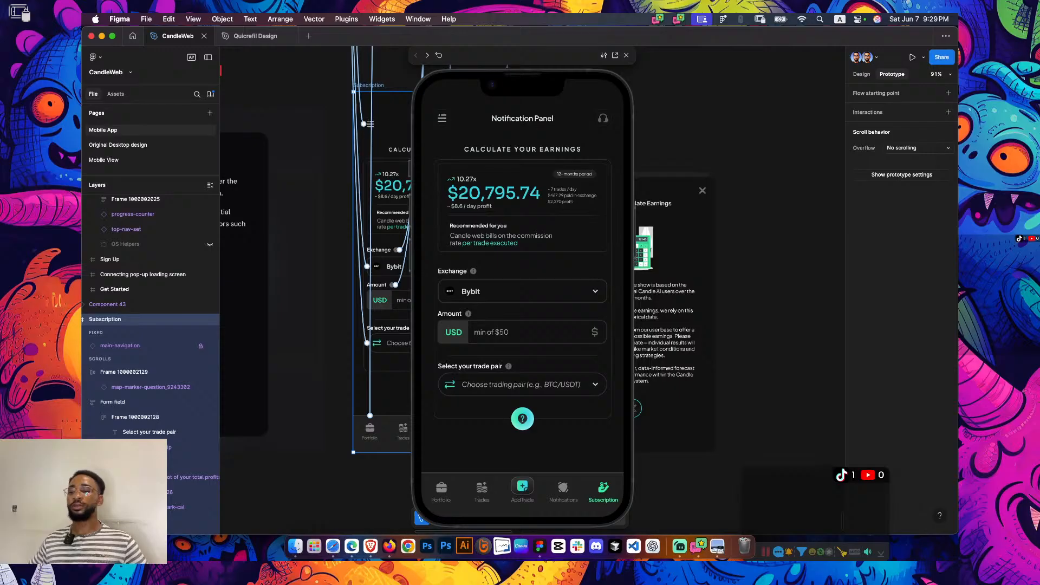
key("Escape")
key("shift+e")
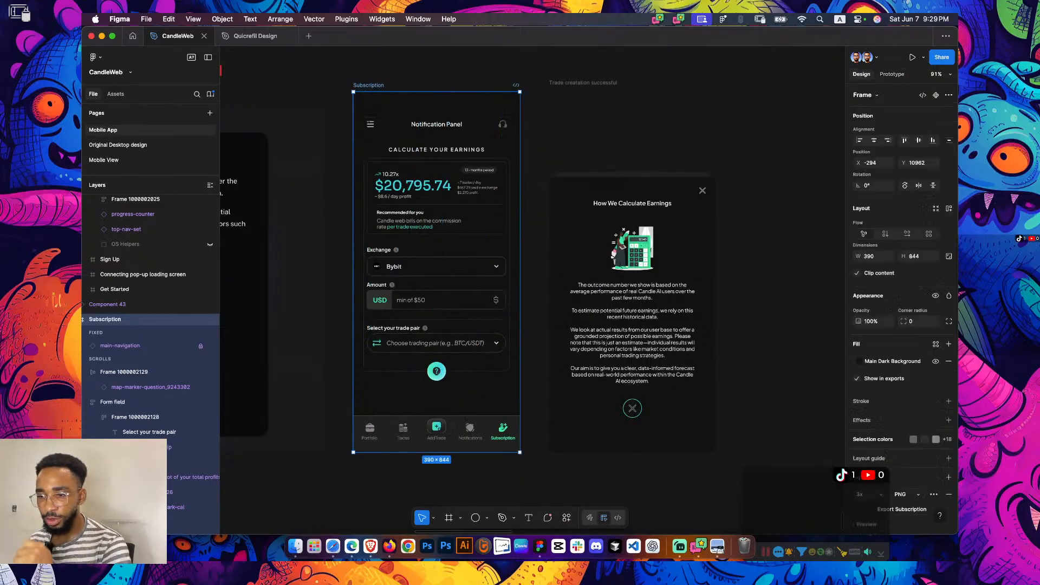
key("Escape")
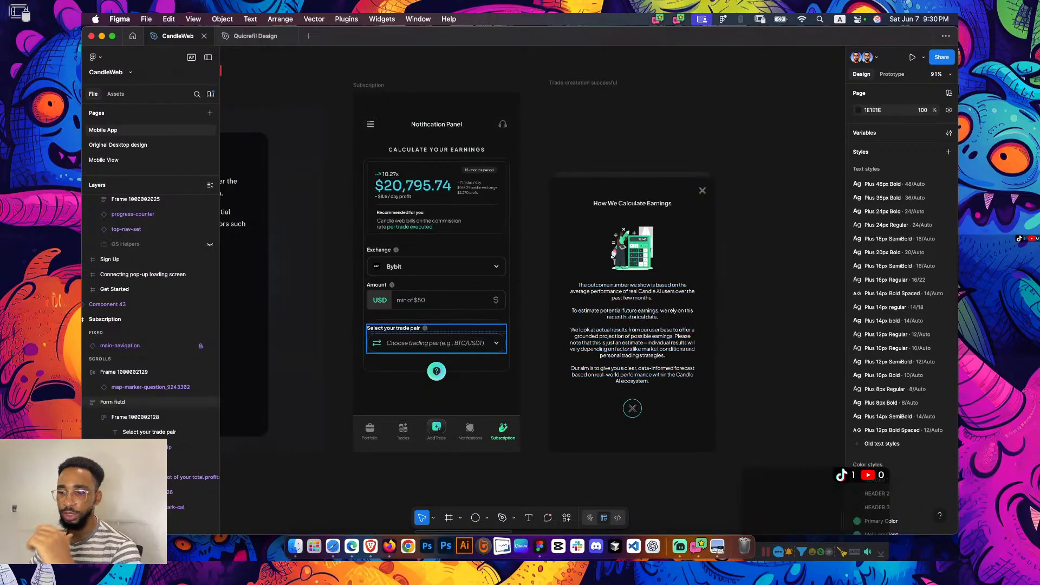
Delete the desktop How We Calculate Earnings reference screenshot next to the Subscription screen
scroll(471, 243, "left", 10)
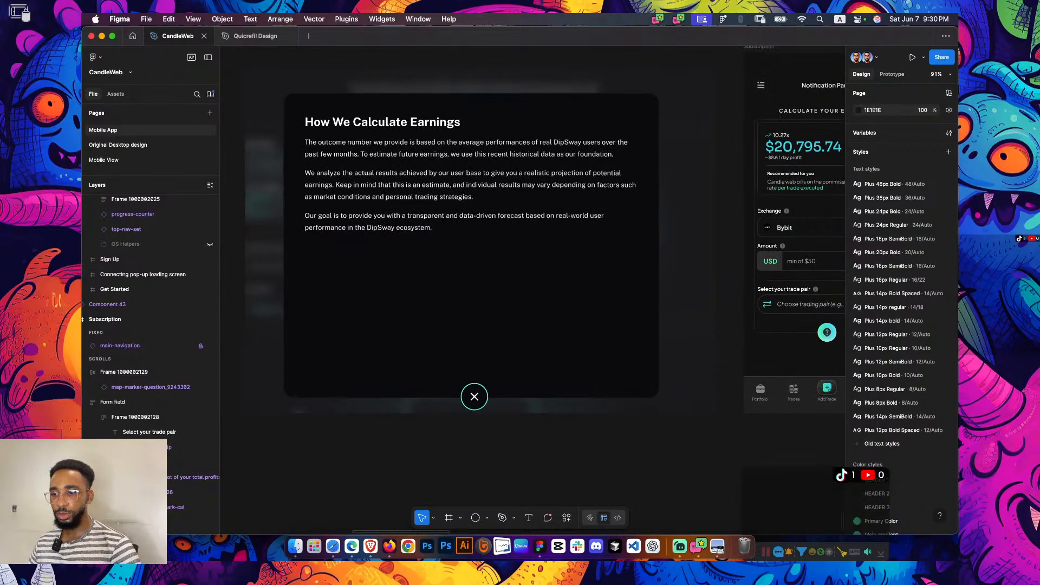
left_click(471, 244)
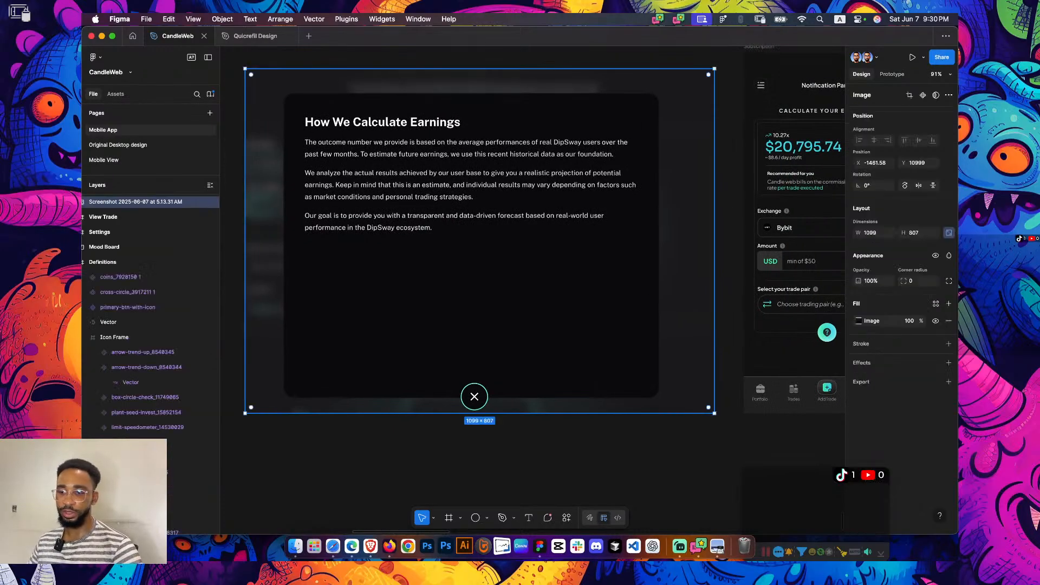
key("BackSpace")
Apply the Light Gray colour style to the stroke of the cross inside the pop-up's round close button
scroll(633, 275, "down", 5)
scroll(607, 270, "right", 5)
scroll(582, 268, "up", 6)
scroll(554, 275, "left", 4)
scroll(662, 403, "up", 6)
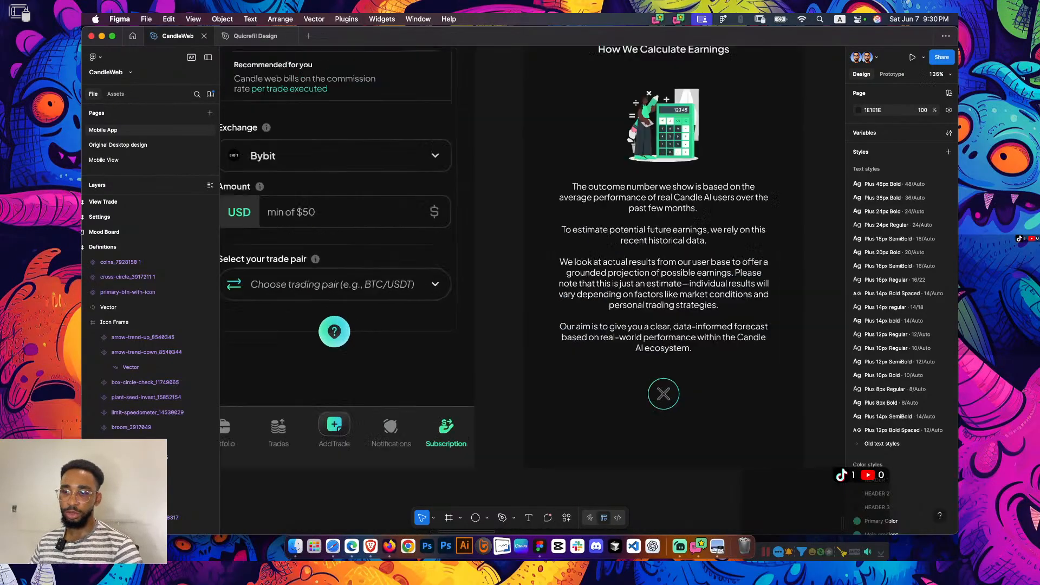
double_click(667, 371)
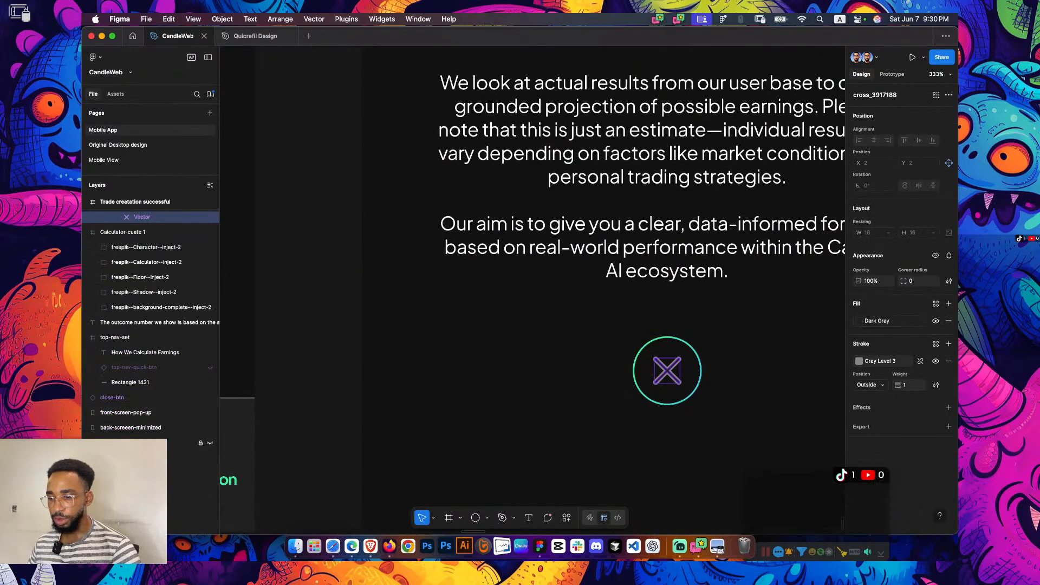
left_click(878, 361)
scroll(788, 433, "down", 2)
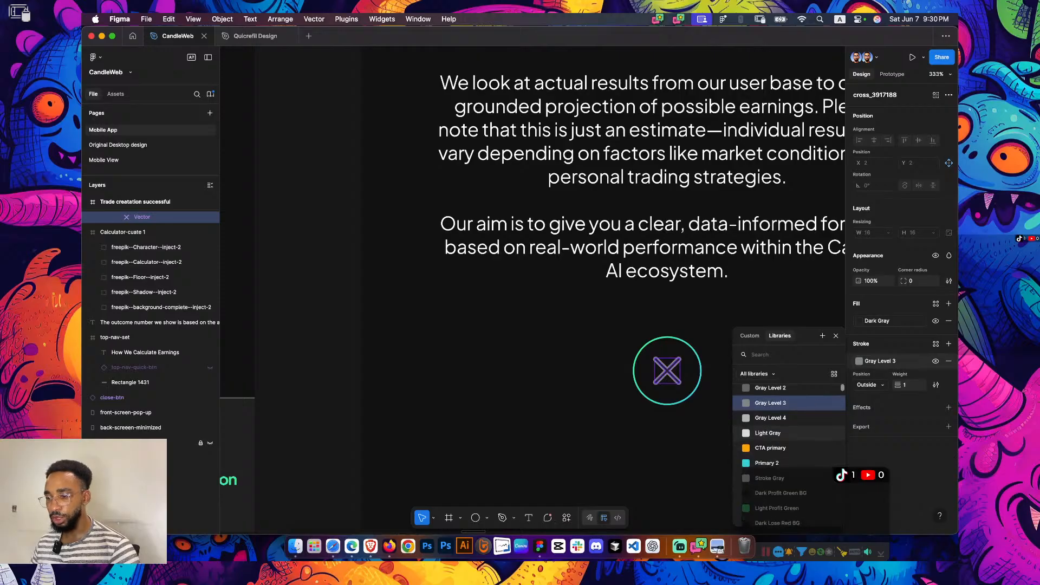
left_click(769, 433)
key("Escape")
Examine the finished earnings pop-up side by side with the Subscription screen
scroll(325, 406, "down", 3)
scroll(325, 406, "down", 2)
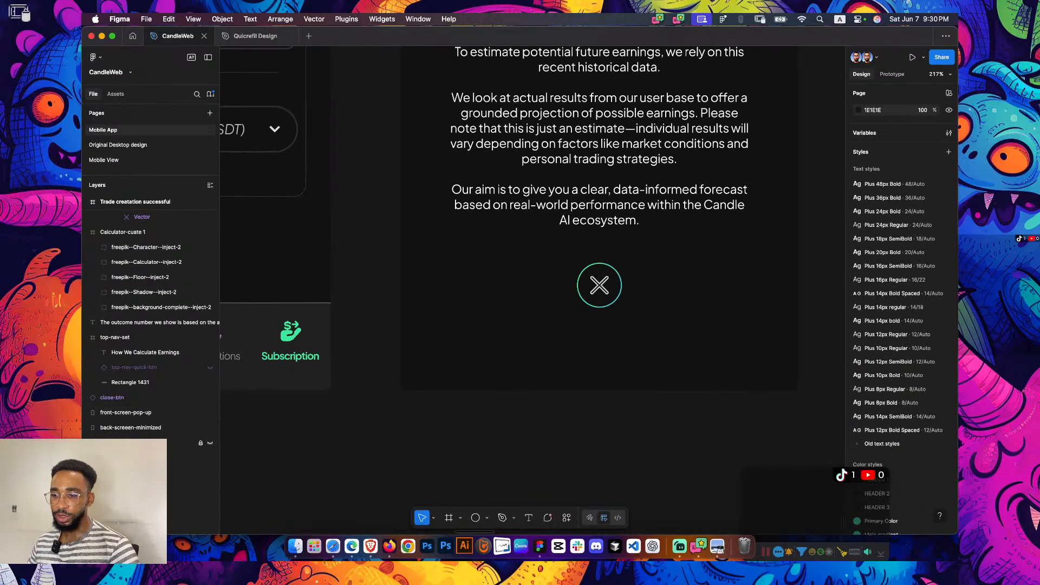
scroll(388, 444, "down", 3)
scroll(520, 244, "left", 5)
scroll(519, 243, "up", 2)
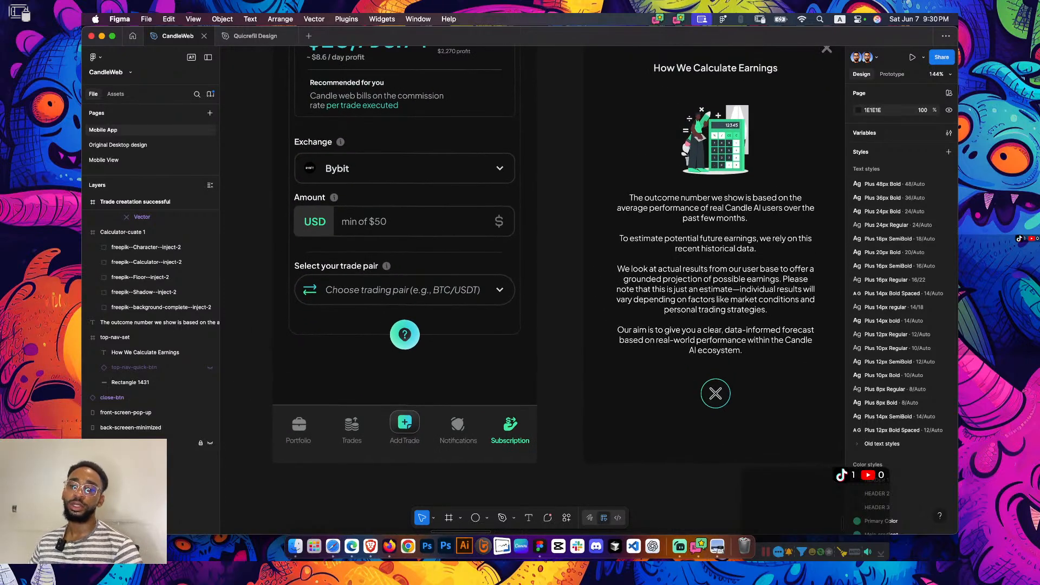
scroll(391, 423, "down", 5)
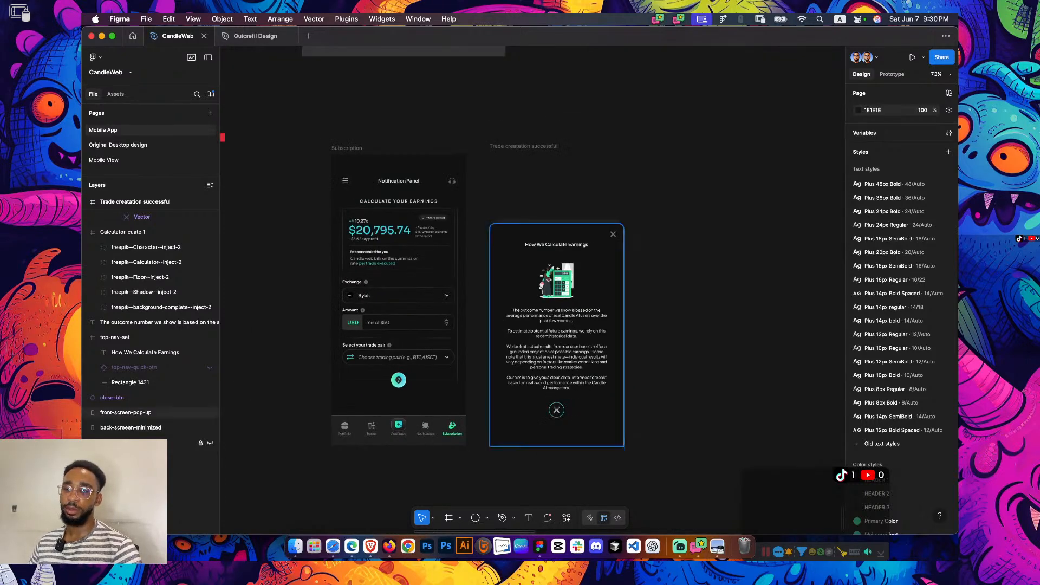
scroll(557, 336, "left", 2)
scroll(557, 336, "down", 1)
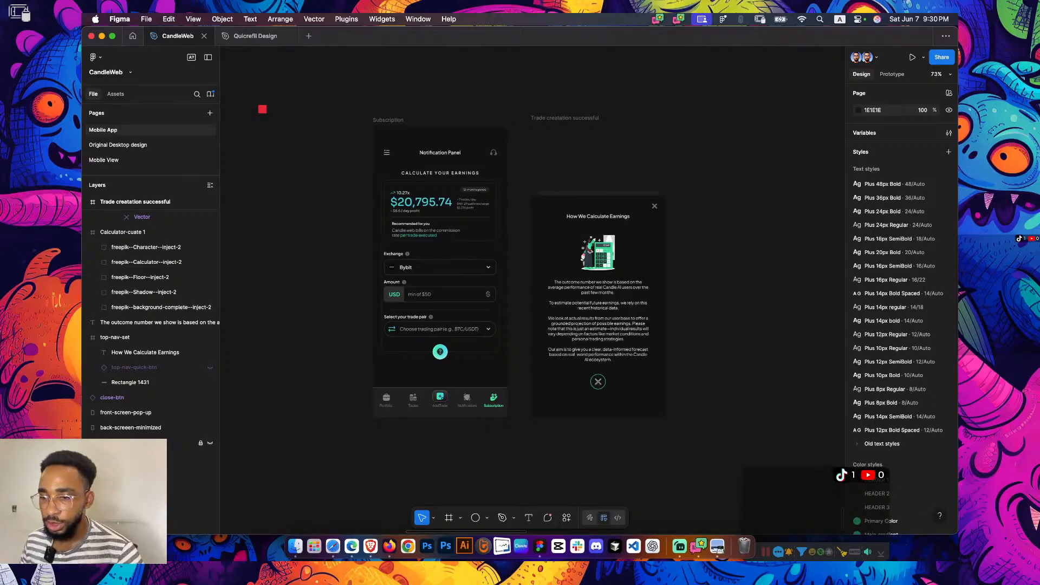